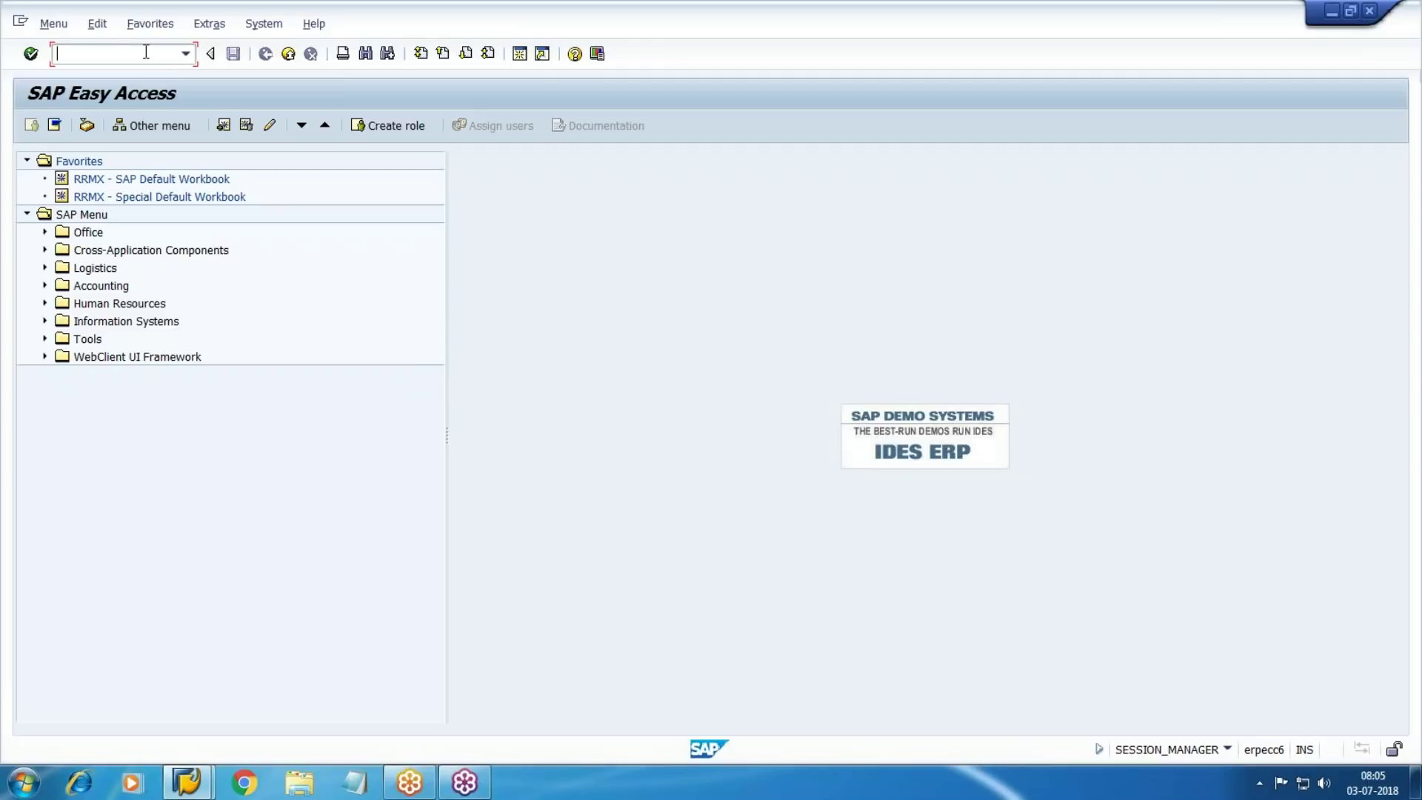
# Start an FB50 G/L account document and switch the company code to WM10
pyautogui.write('fb50')
pyautogui.press('Return')
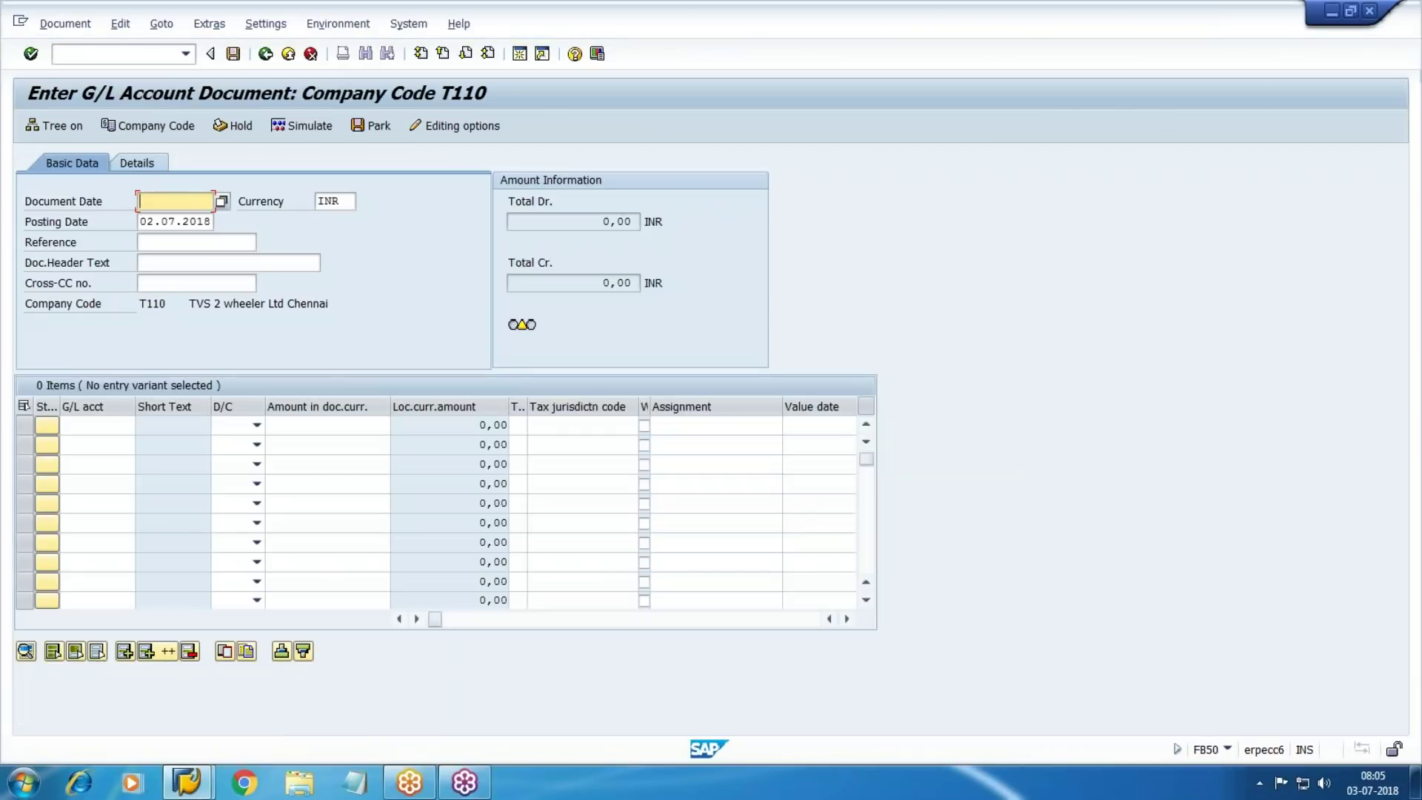
pyautogui.click(148, 125)
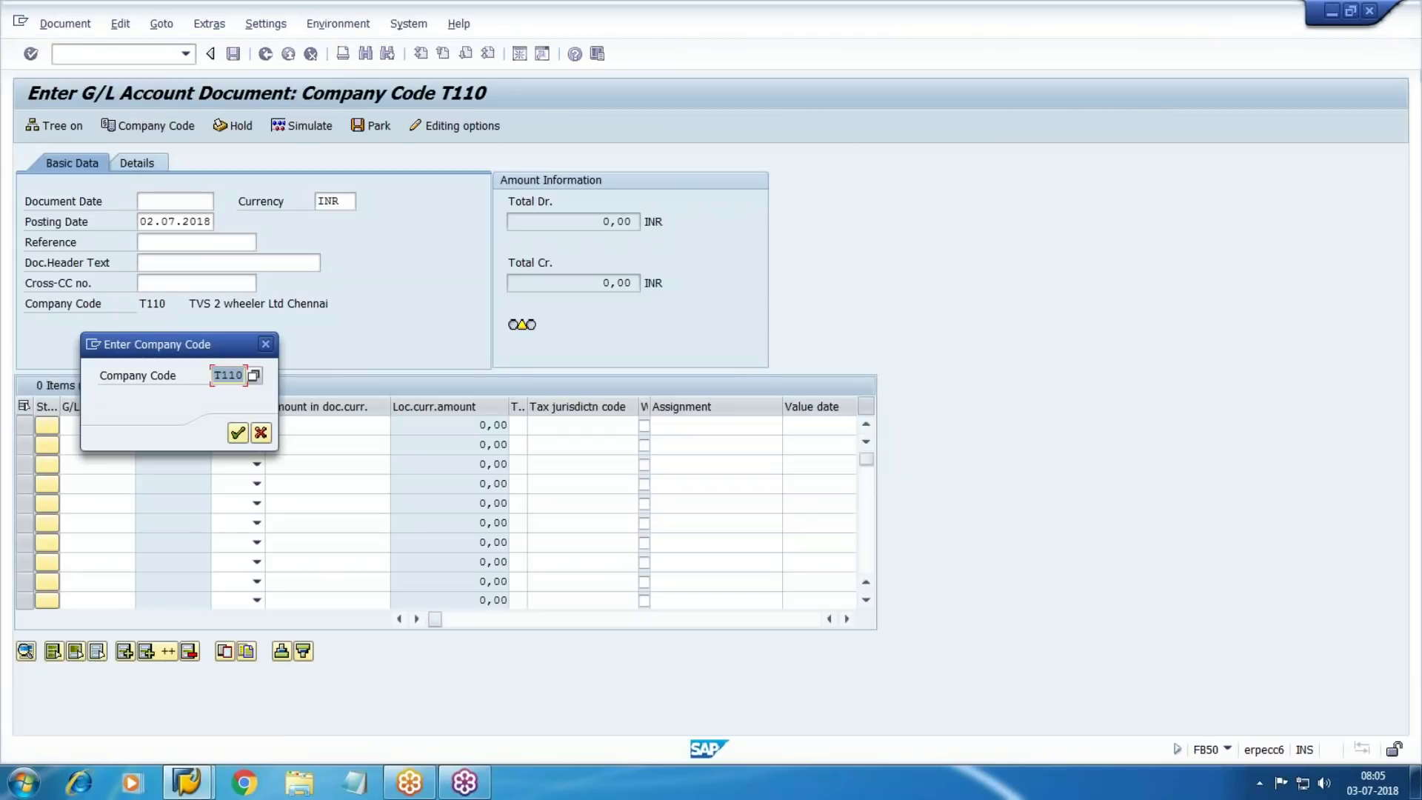
pyautogui.write('wm10')
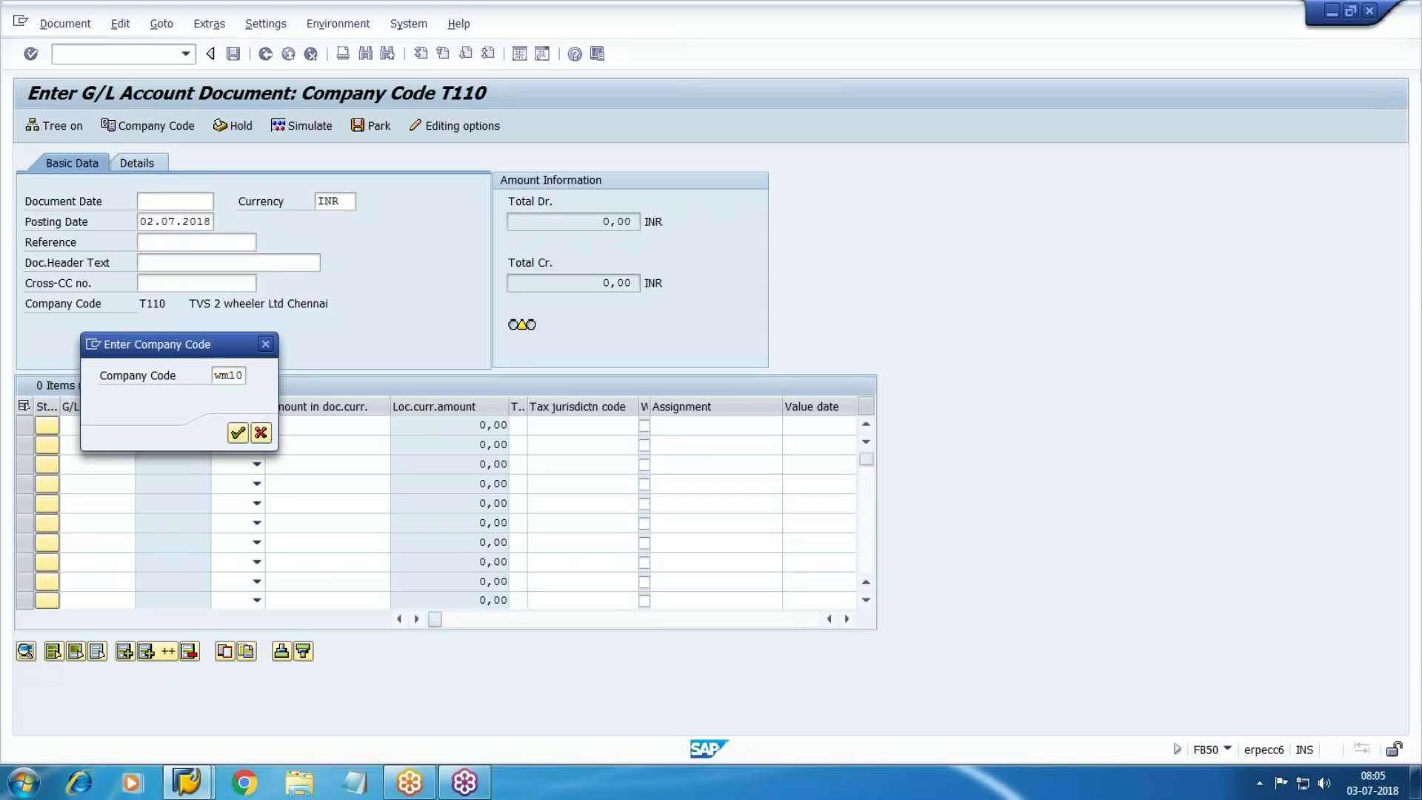
pyautogui.press('Return')
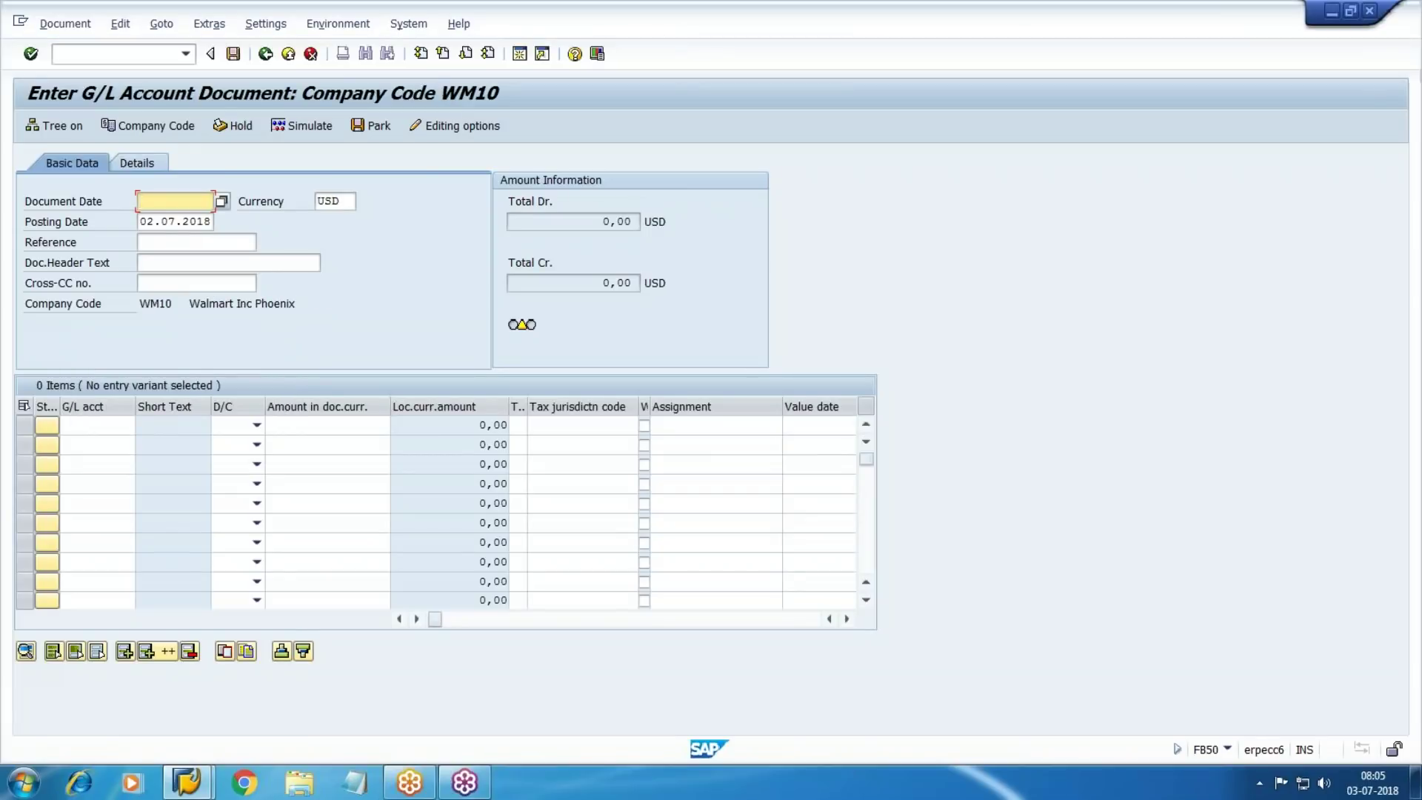
# Enter document date 01.07.2018 and header text 'Multiple expense', then open a second session
pyautogui.write('01.07.2018')
pyautogui.press('Tab')
pyautogui.press('Tab')
pyautogui.press('Tab')
pyautogui.press('Tab')
pyautogui.press('Tab')
pyautogui.press('Tab')
pyautogui.hotkey('shift', 'Tab')
pyautogui.hotkey('shift', 'Tab')
pyautogui.hotkey('shift', 'Tab')
pyautogui.press('Tab')
pyautogui.write('Multi')
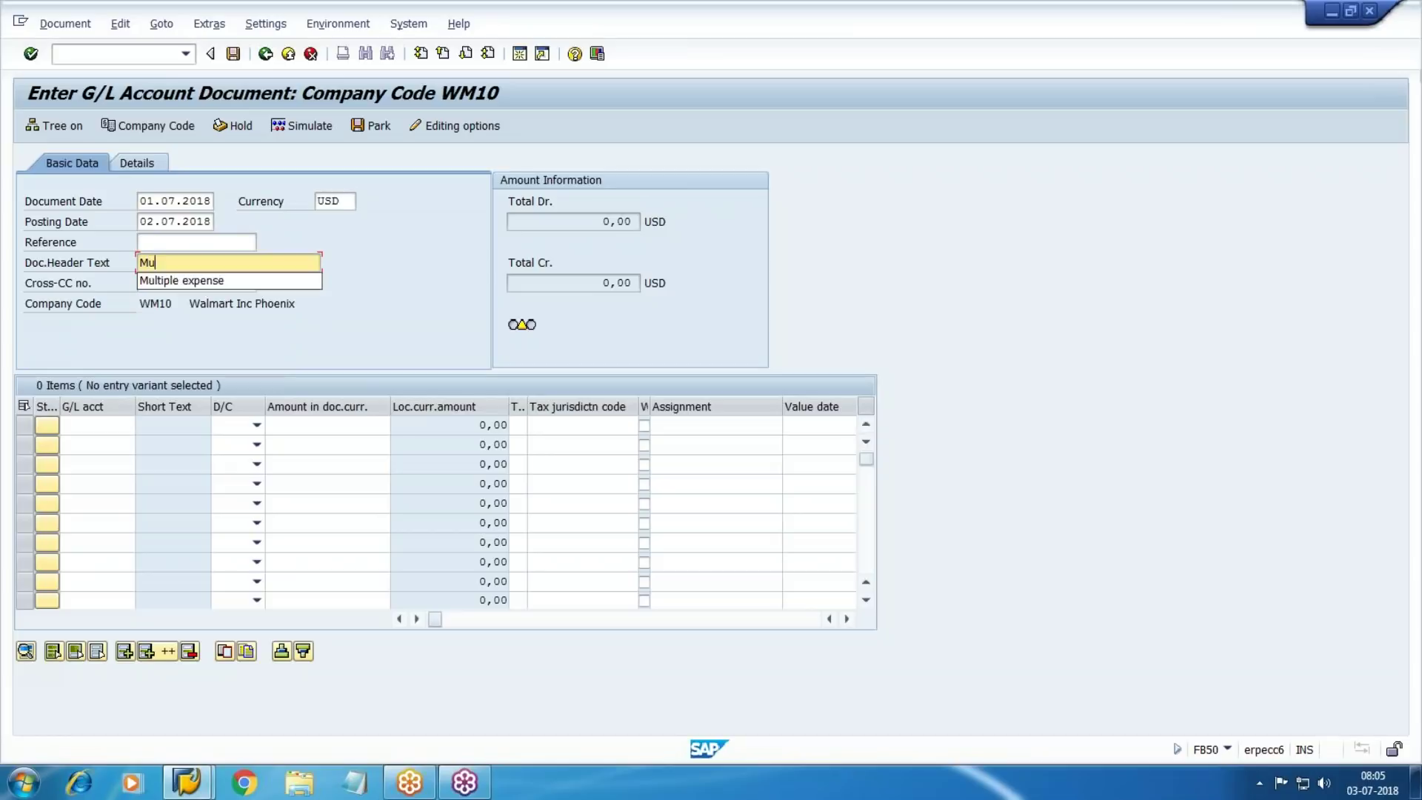
pyautogui.press('Down')
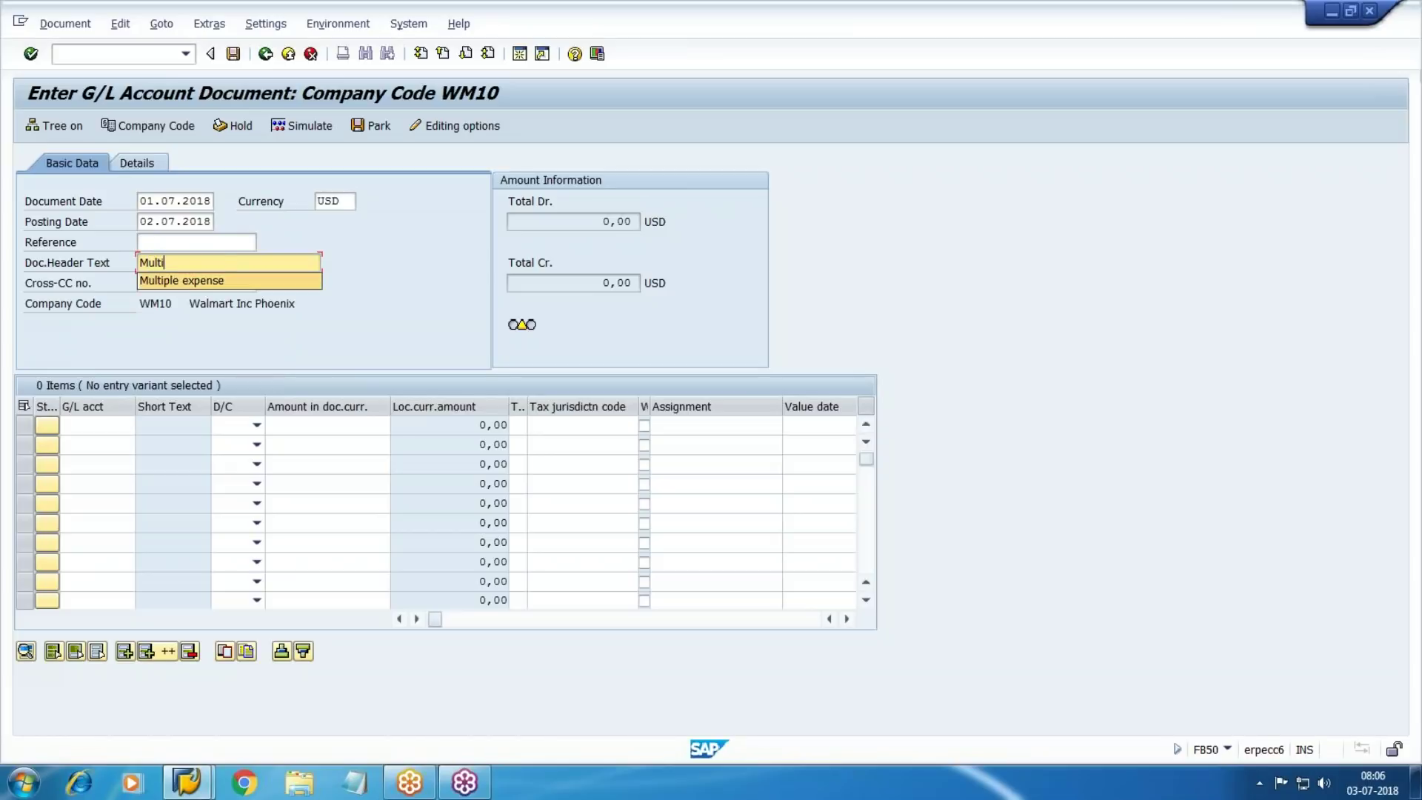
pyautogui.press('Return')
pyautogui.press('Tab')
pyautogui.press('Tab')
pyautogui.press('Tab')
pyautogui.press('Tab')
pyautogui.hotkey('shift', 'Tab')
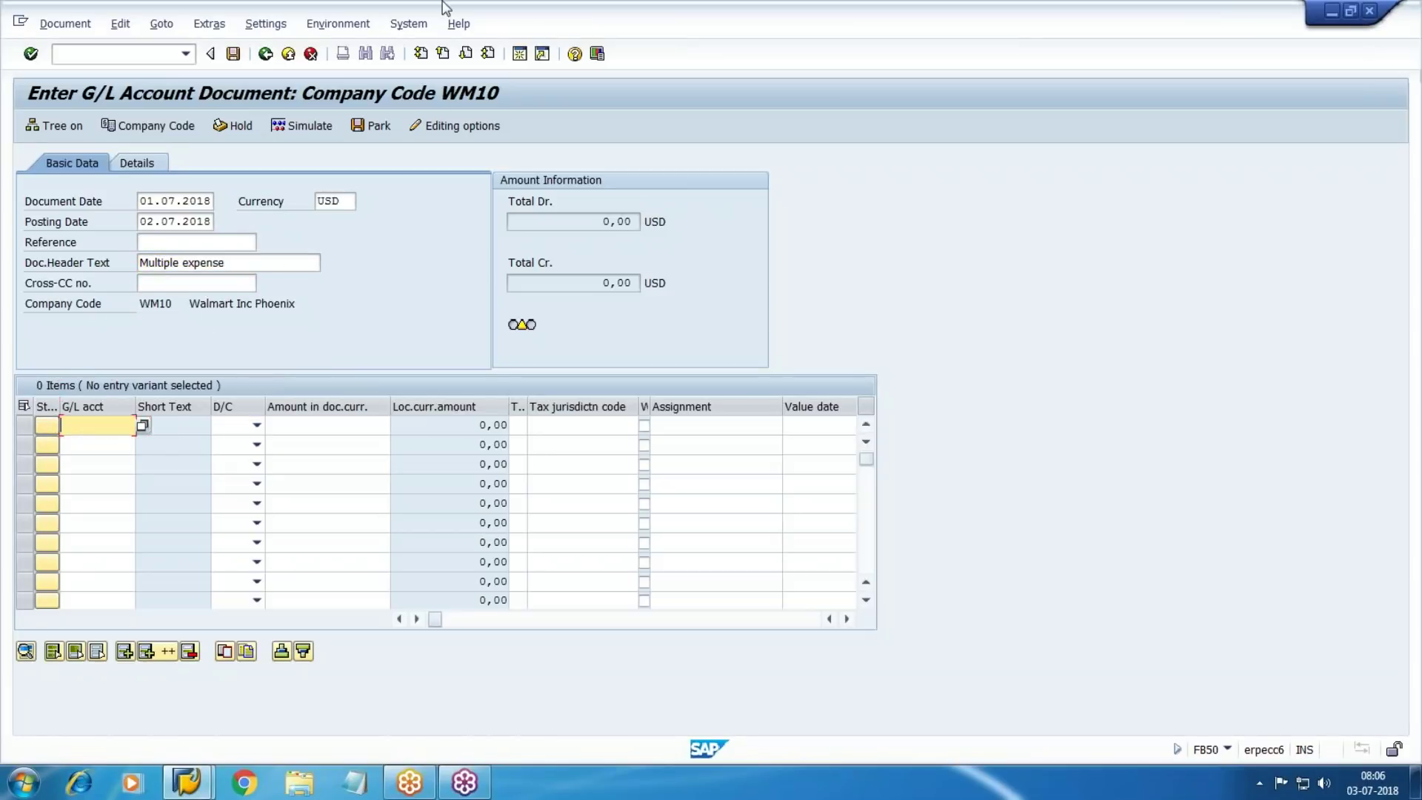
pyautogui.click(520, 55)
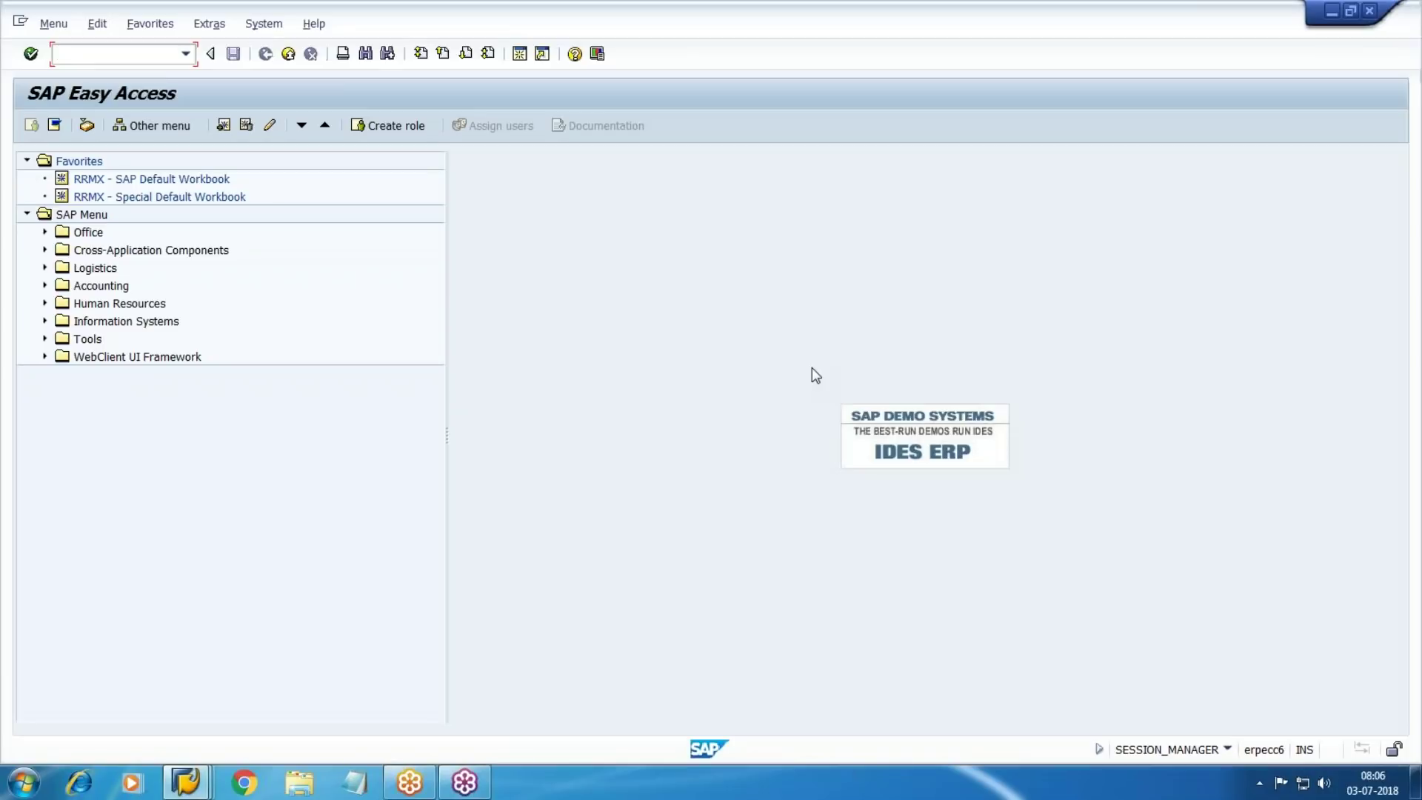
# In FS00, expand Direct/Prd Exp and Admn & Selling Cost and select 001004 Factory Wages
pyautogui.write('fs00')
pyautogui.press('Return')
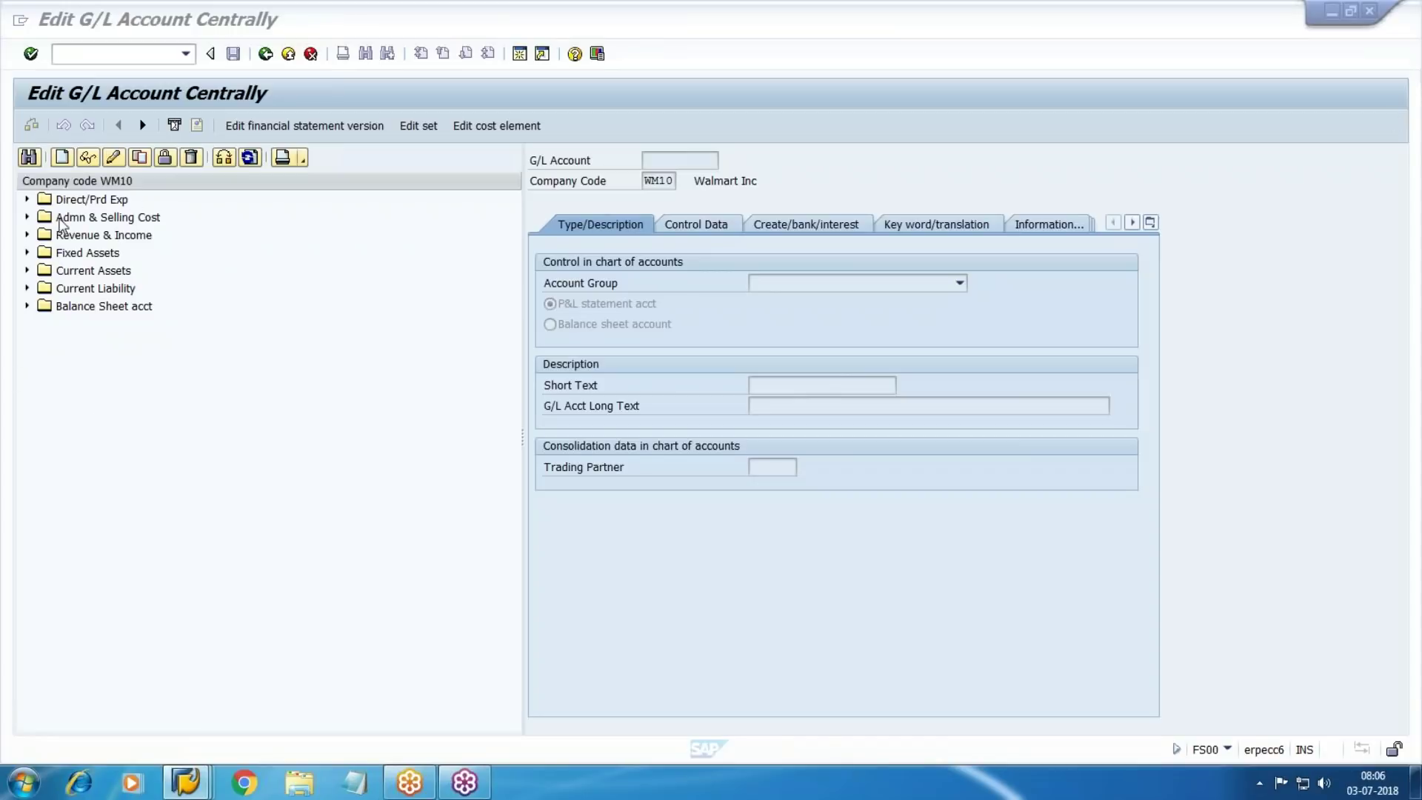
pyautogui.click(26, 199)
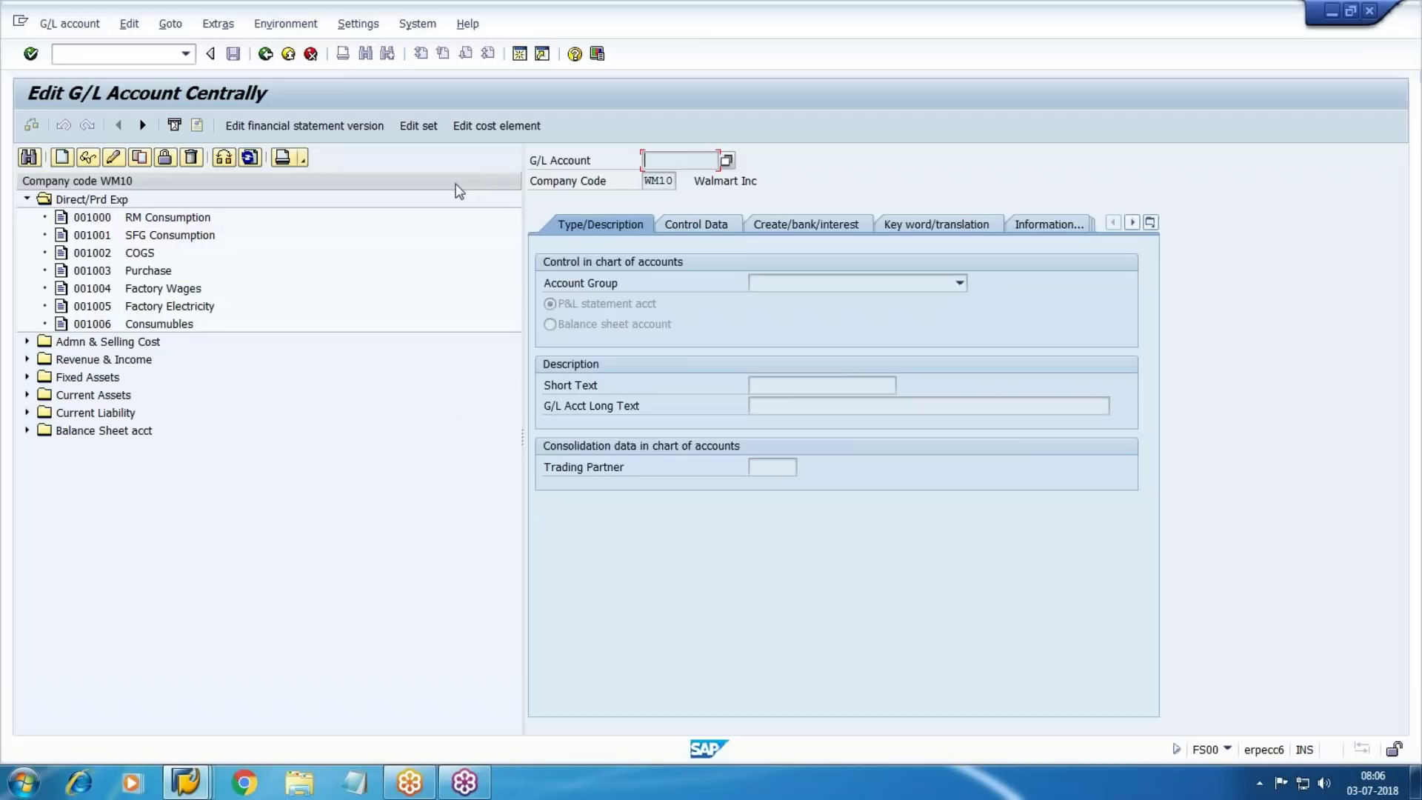
pyautogui.click(28, 341)
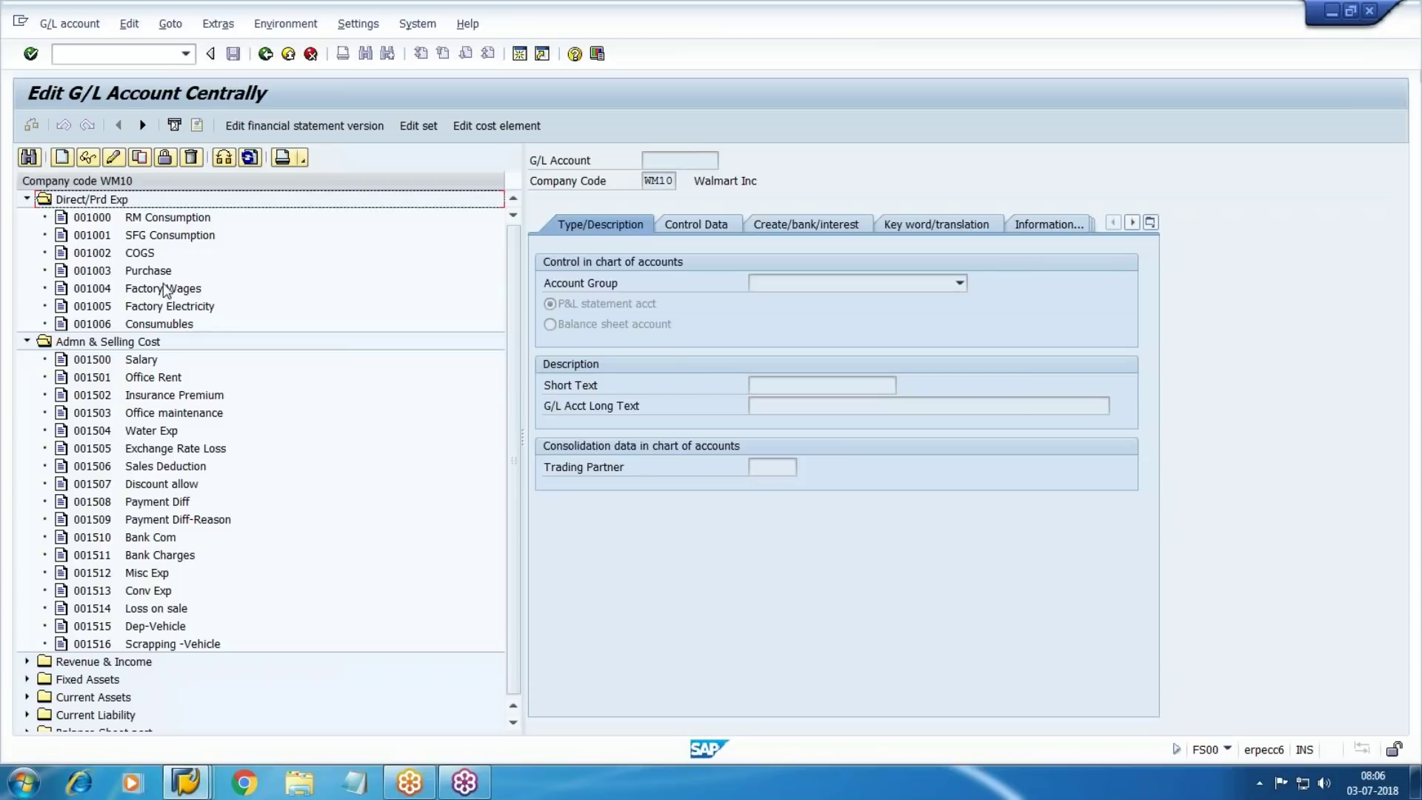
pyautogui.click(164, 288)
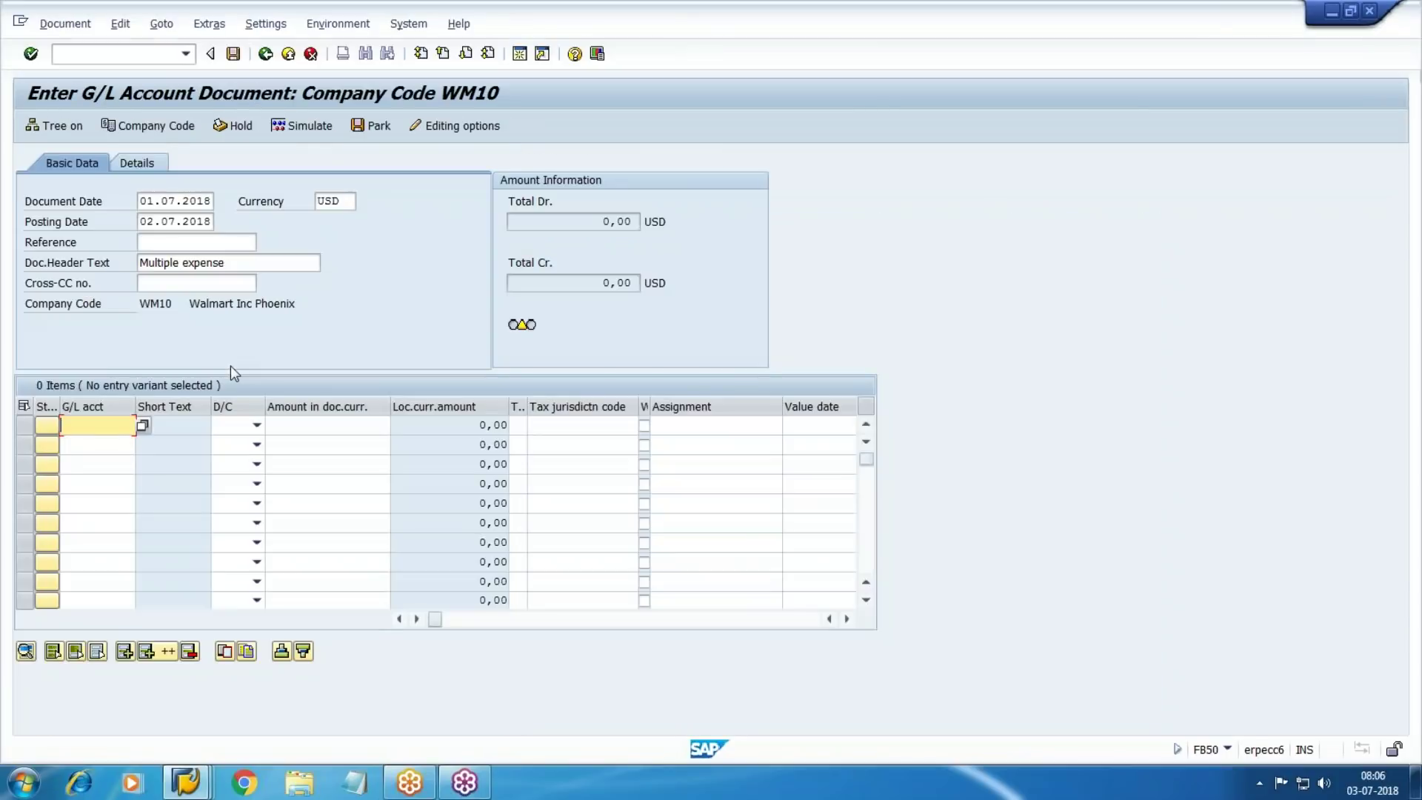
# Enter line 1 debiting account 1004 for 15000 with text 'Wages' and validate it
pyautogui.write('1004')
pyautogui.press('Tab')
pyautogui.press('Tab')
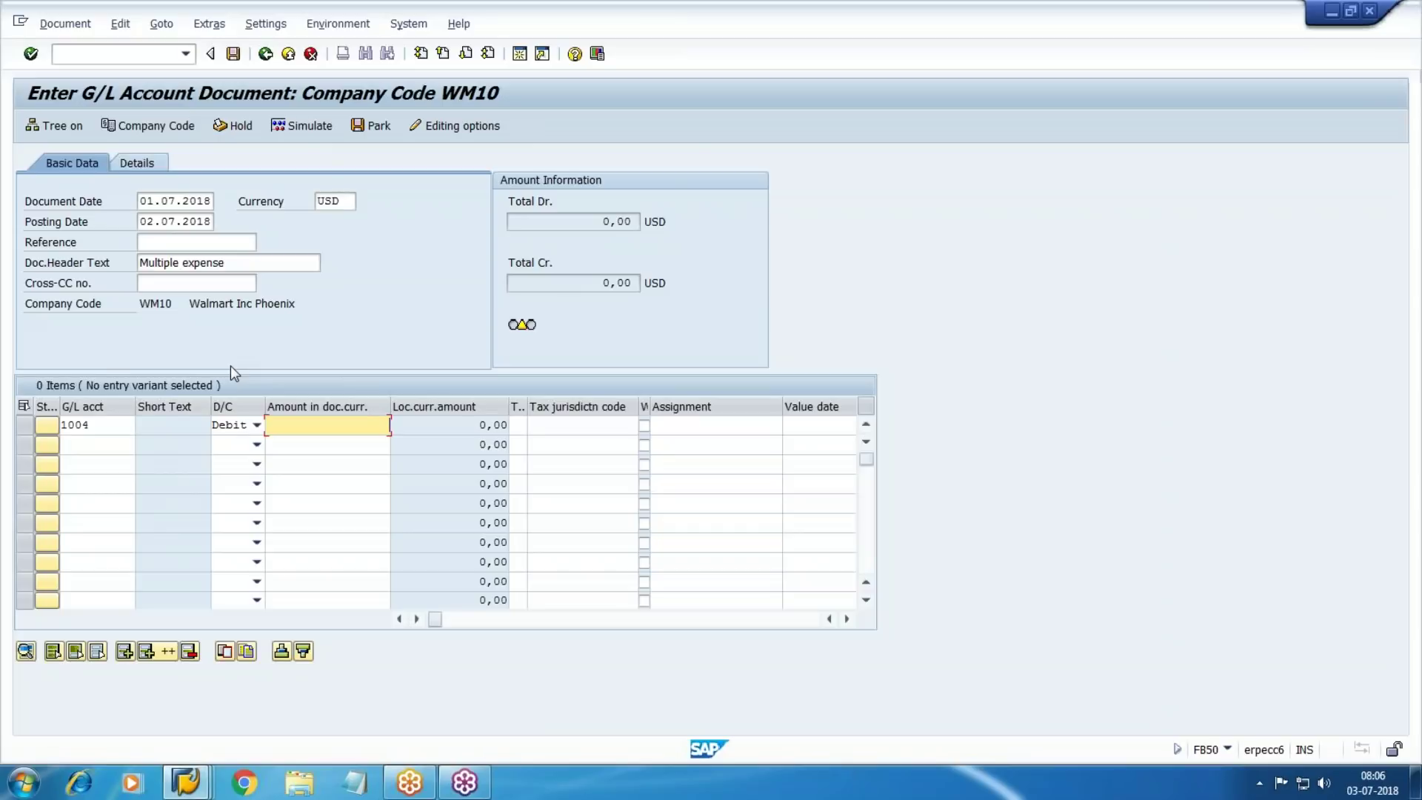
pyautogui.hotkey('alt', 'Tab')
pyautogui.hotkey('alt', 'Tab')
pyautogui.write('15000')
pyautogui.press('Tab')
pyautogui.press('Tab')
pyautogui.press('Tab')
pyautogui.press('Tab')
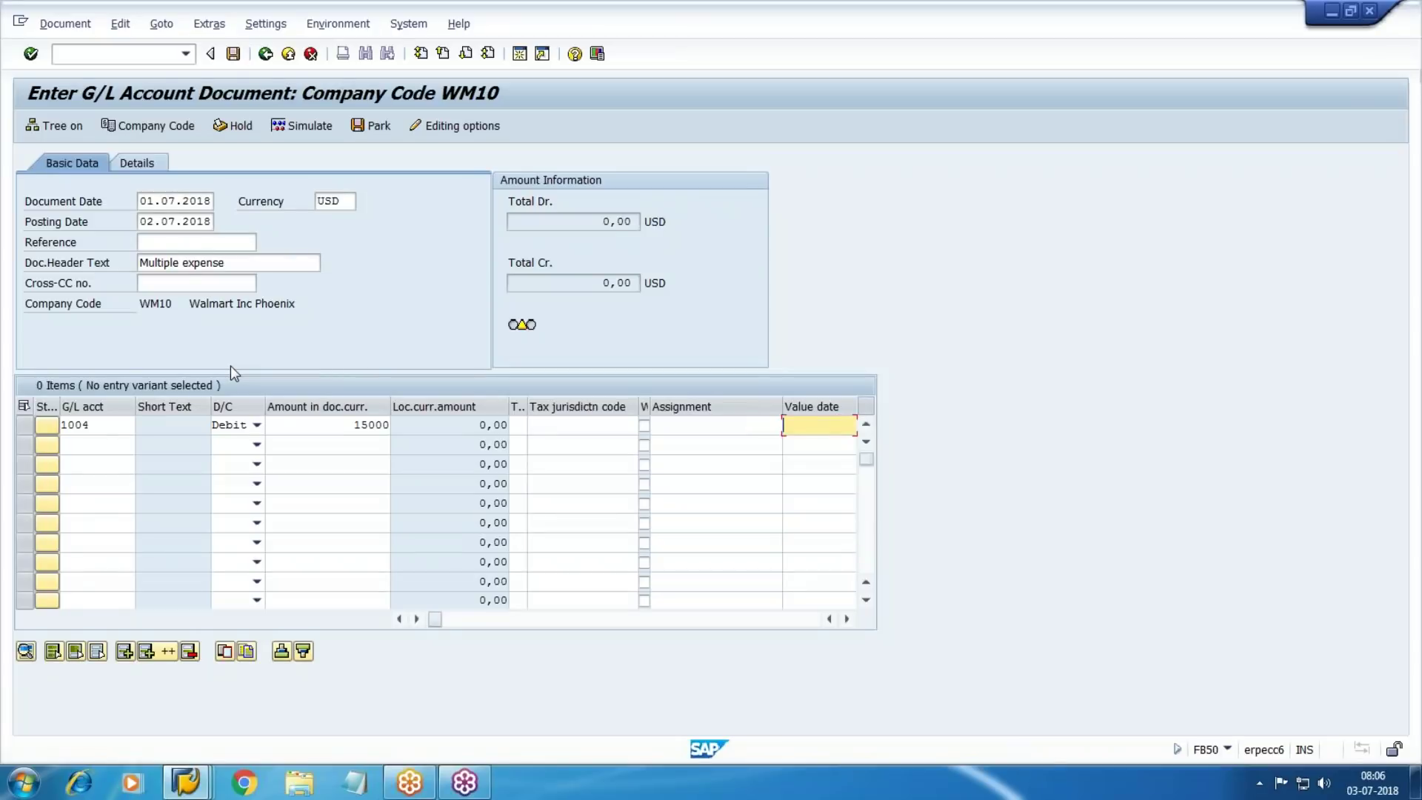
pyautogui.press('Tab')
pyautogui.write('E')
pyautogui.press('BackSpace')
pyautogui.write('Wages')
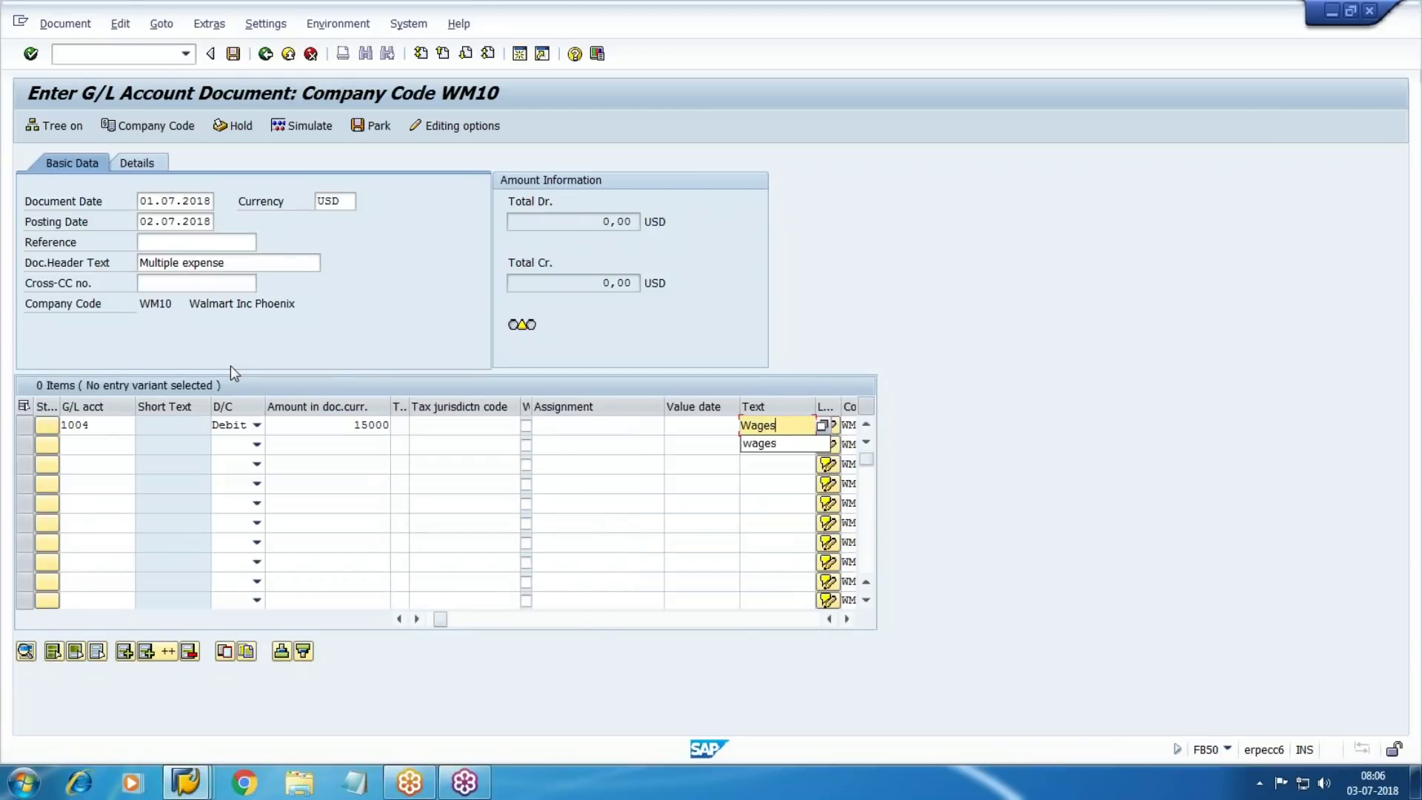
pyautogui.press('Return')
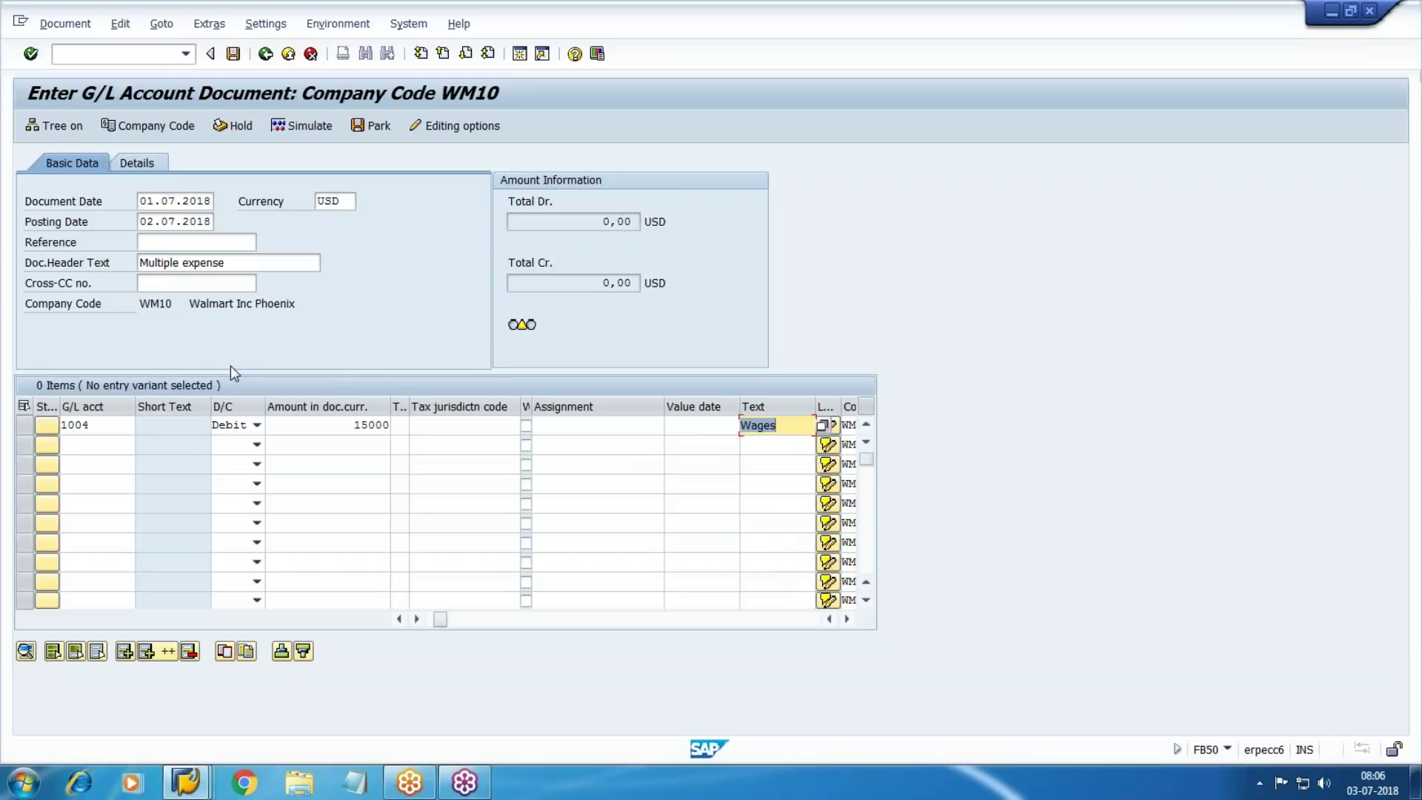
pyautogui.press('Return')
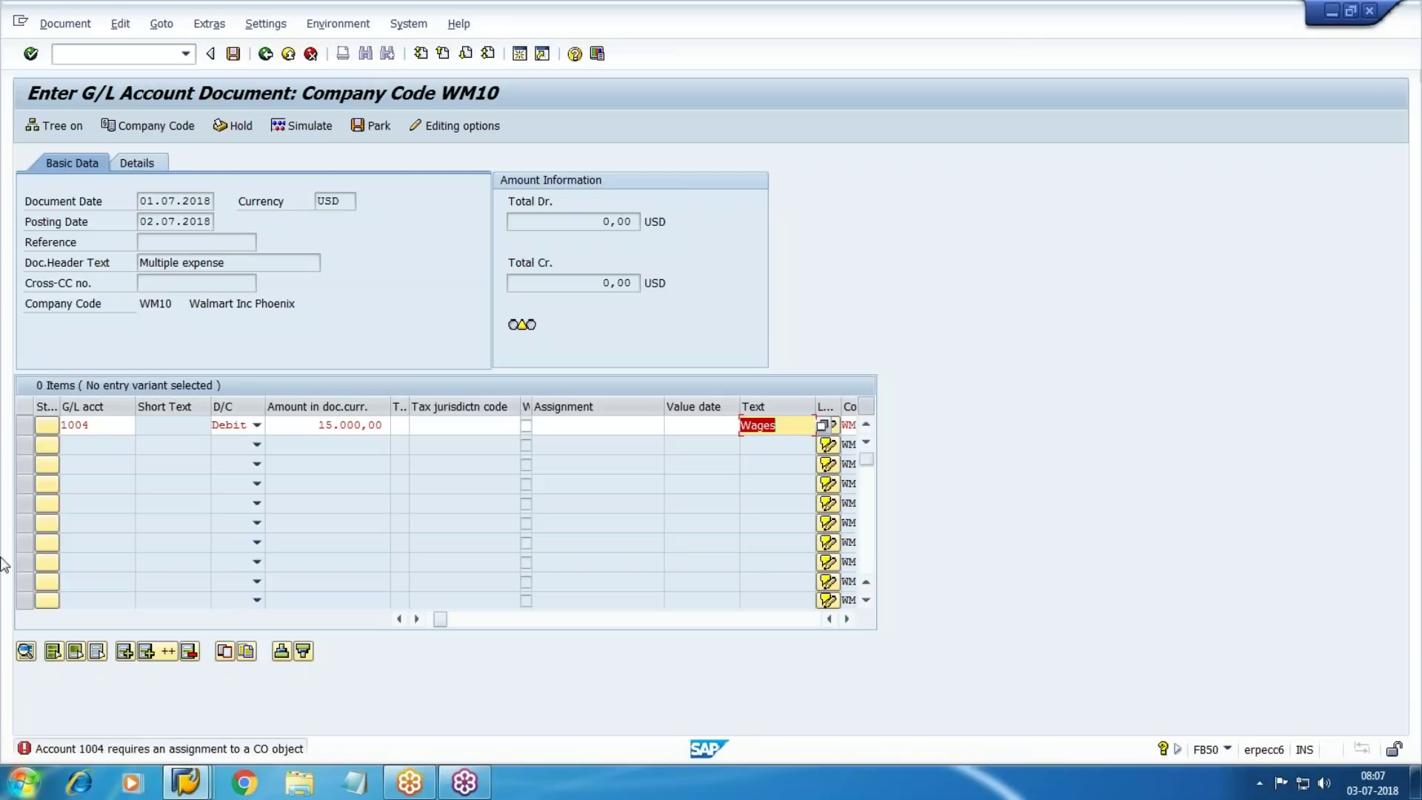
# Move along line 1 to its empty cost center field and open another session
pyautogui.click(1406, 44)
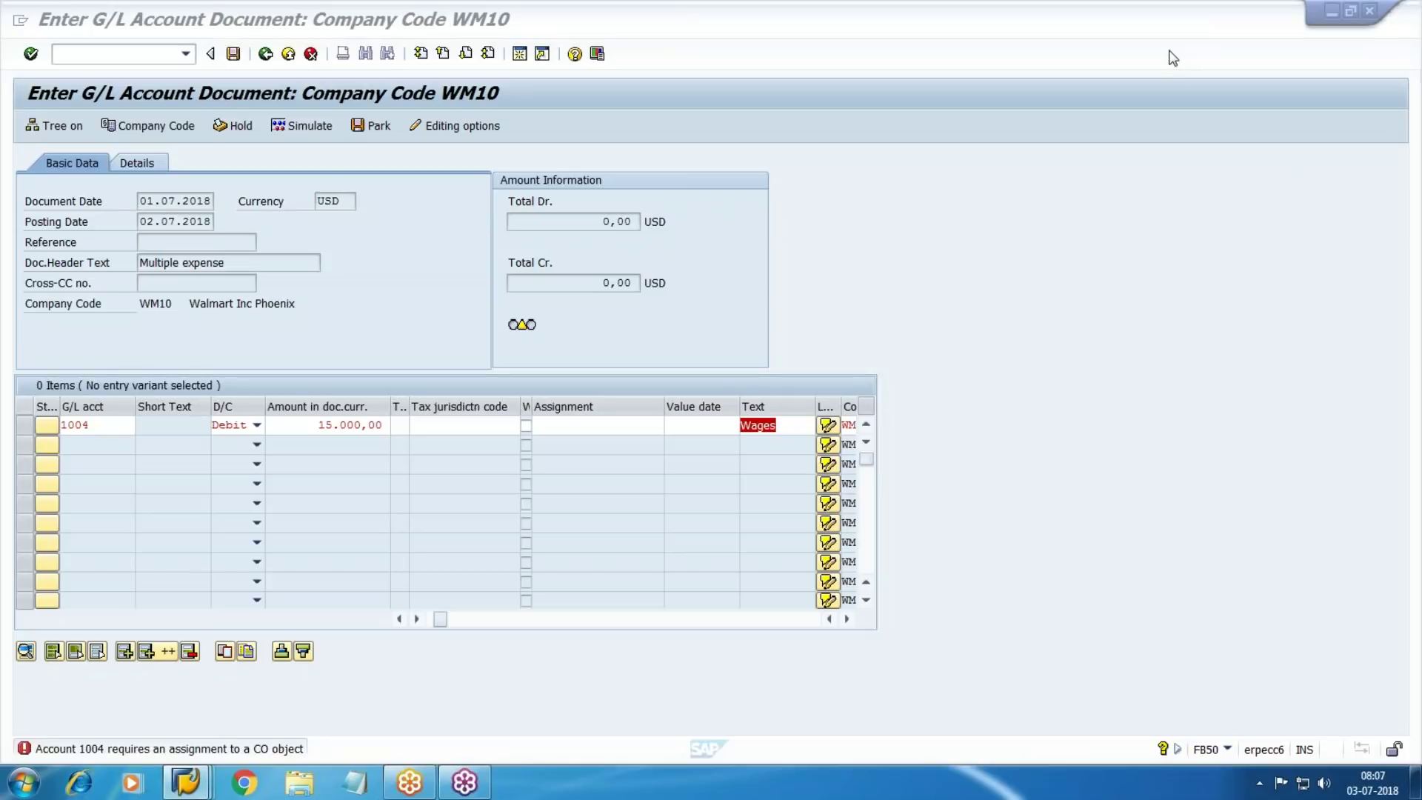
pyautogui.click(1262, 441)
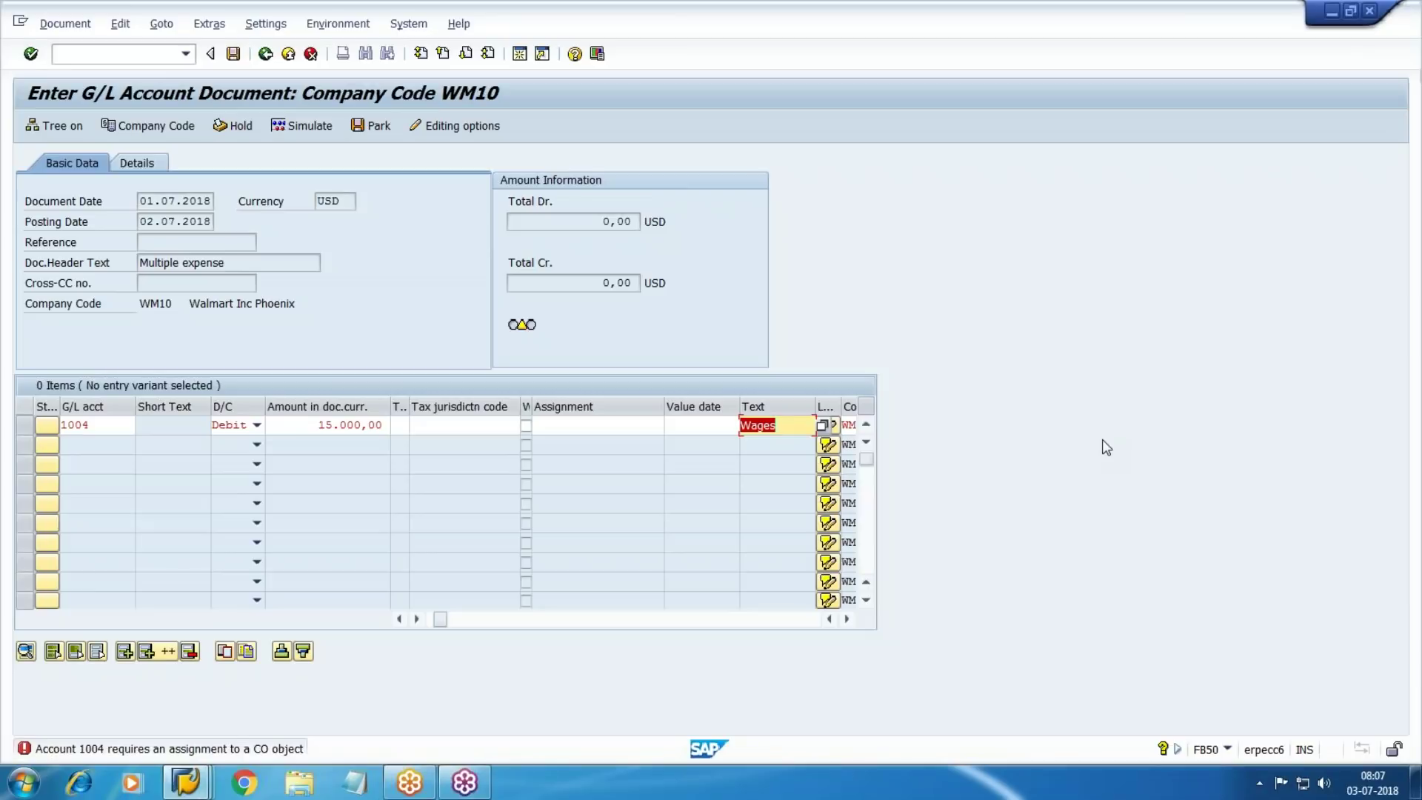
pyautogui.press('Tab')
pyautogui.press('Tab')
pyautogui.press('Tab')
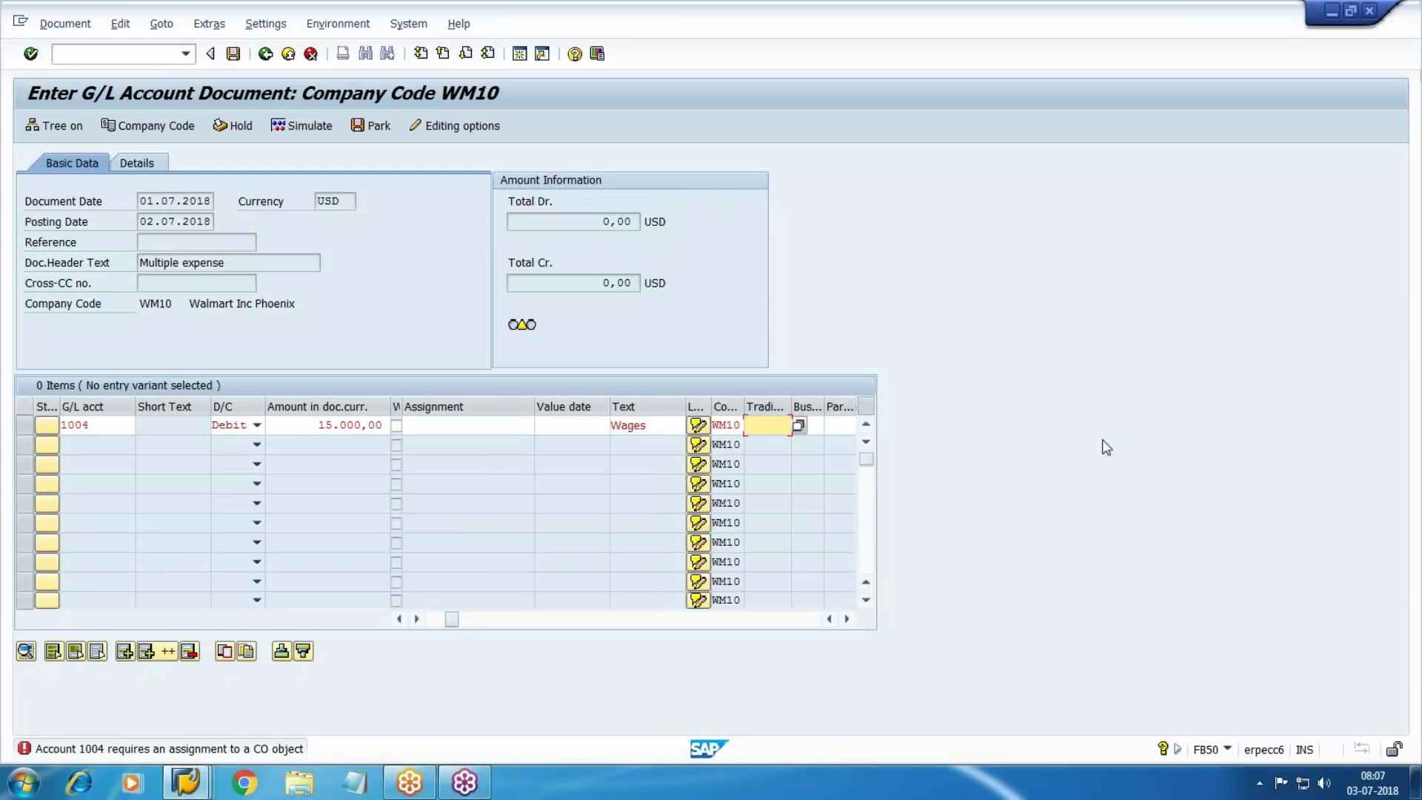
pyautogui.press('Tab')
pyautogui.press('Tab')
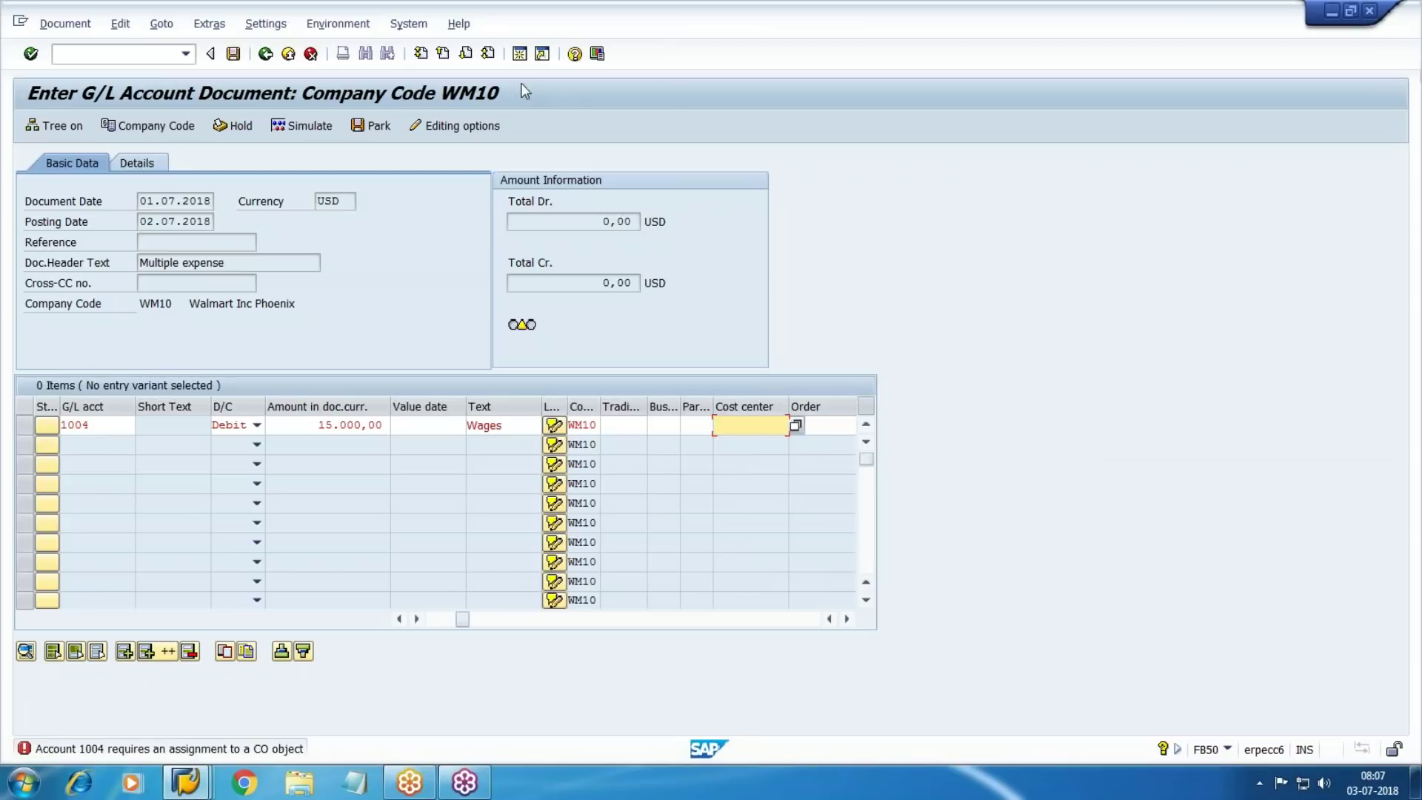
pyautogui.click(520, 54)
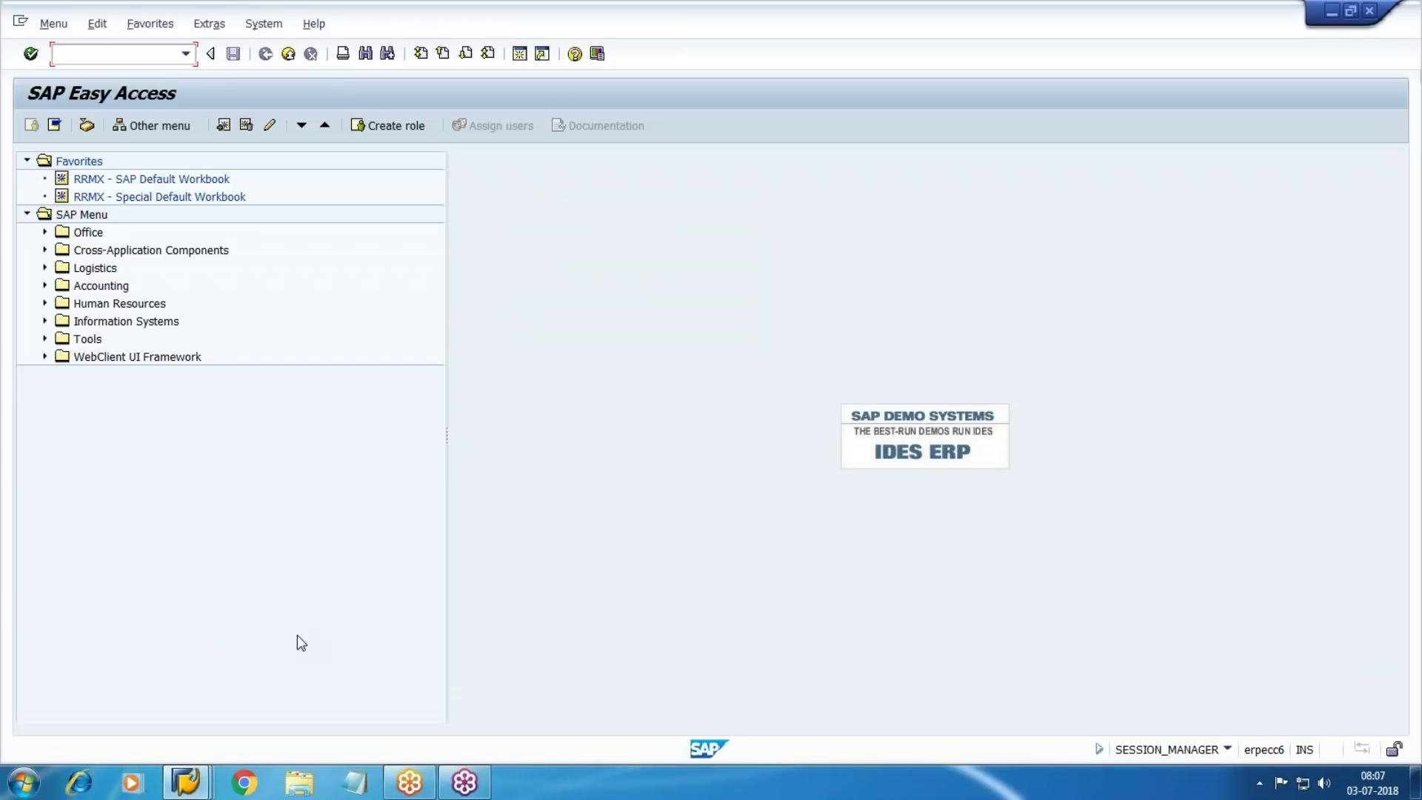
# Give cost element 1004 Factory Wages default cost center W101 and save
pyautogui.click(186, 782)
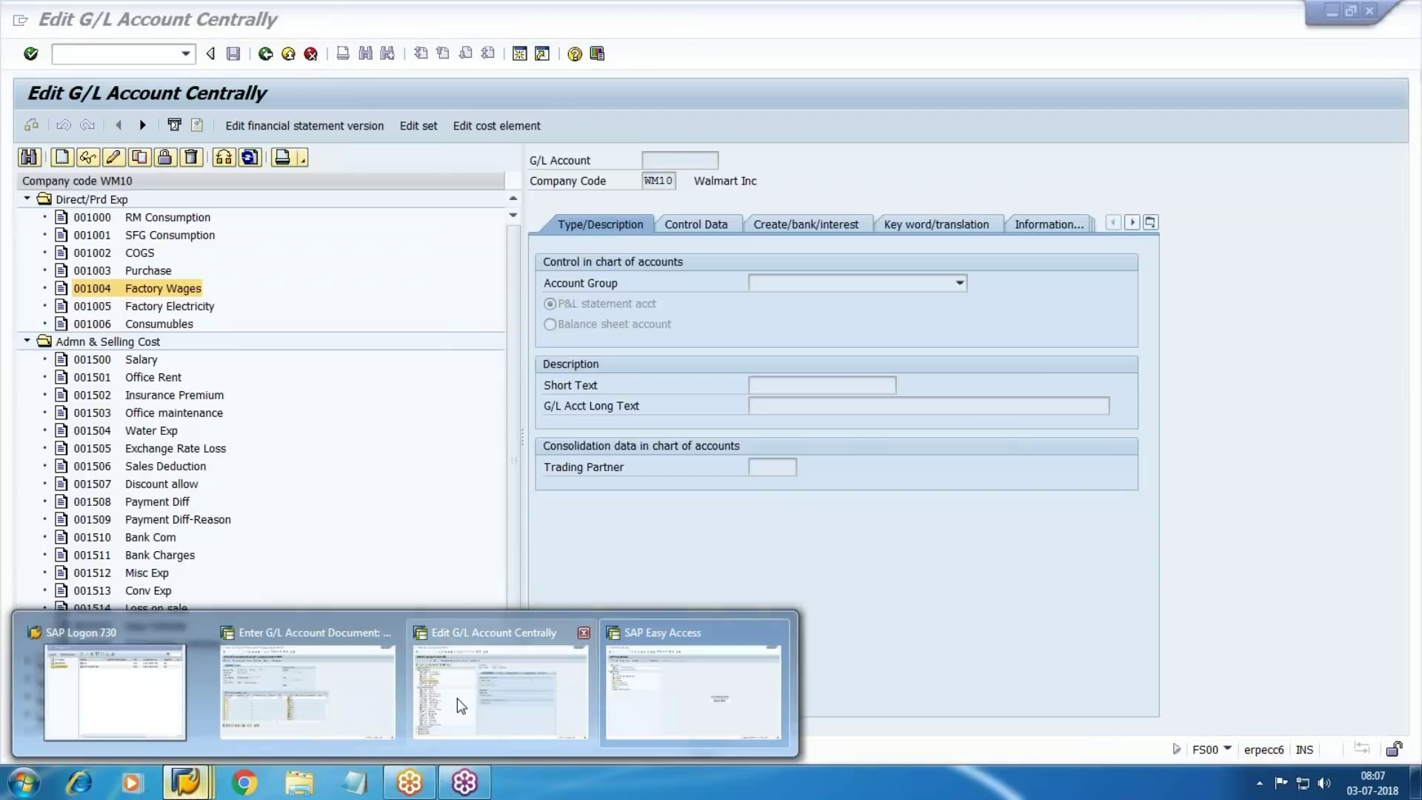
pyautogui.click(456, 697)
pyautogui.click(113, 157)
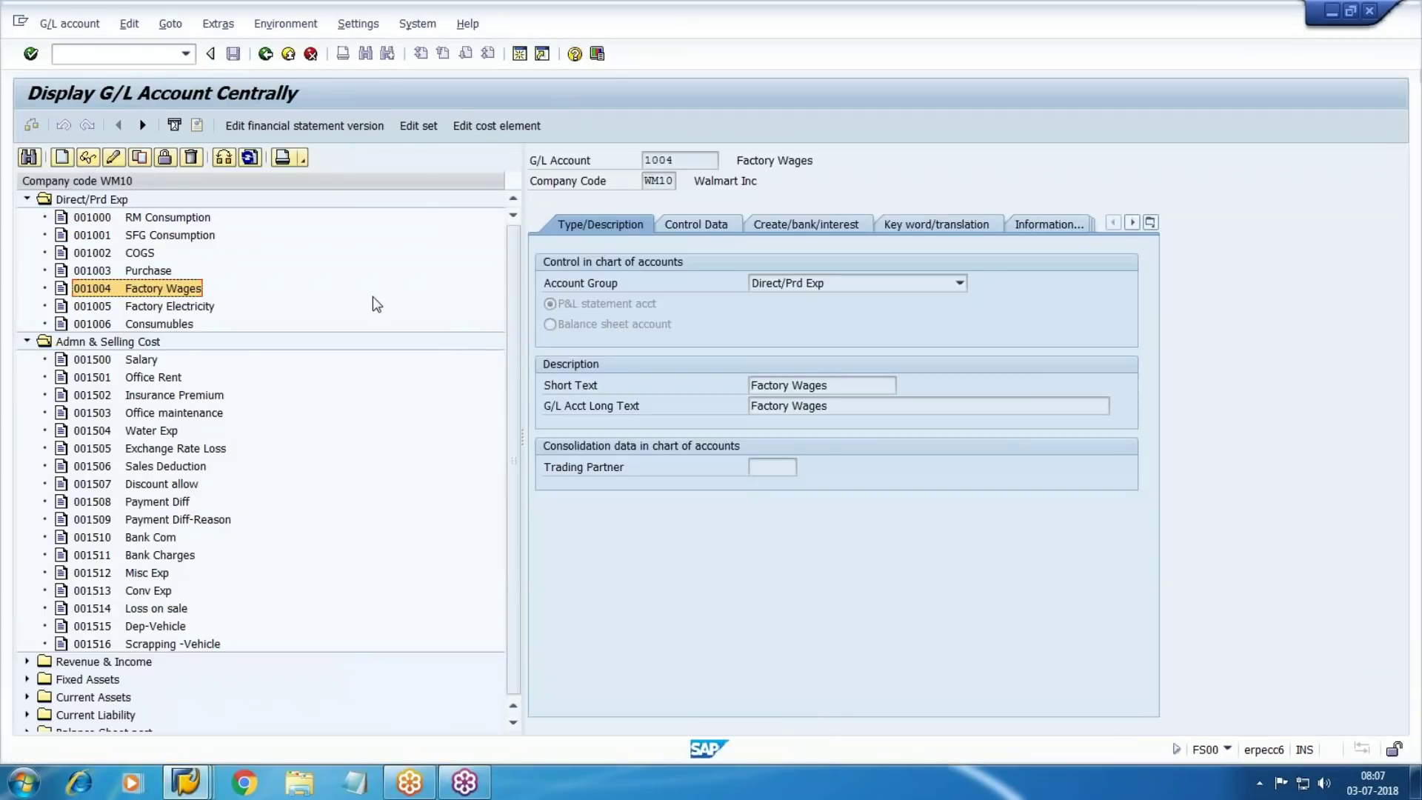
pyautogui.click(510, 126)
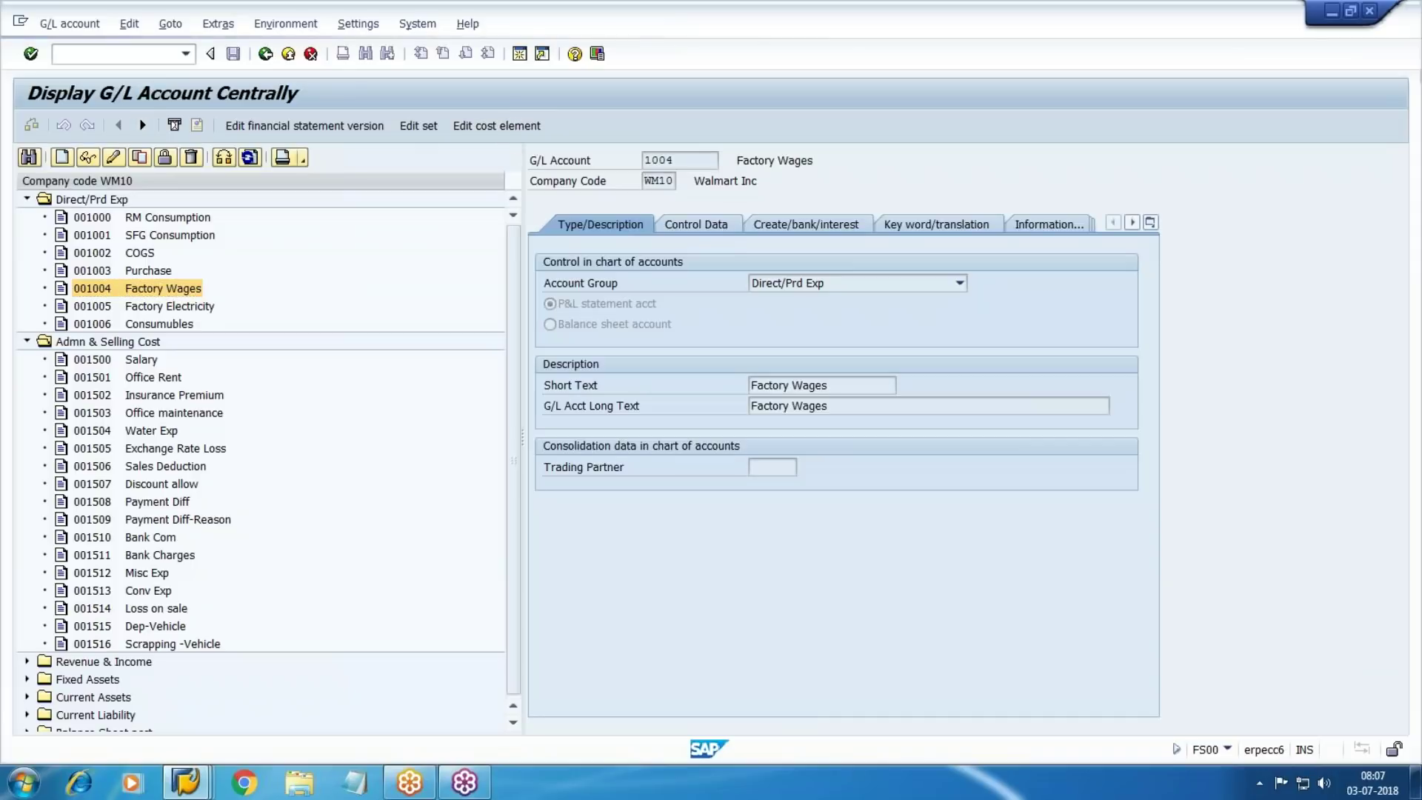
pyautogui.click(251, 245)
pyautogui.click(253, 305)
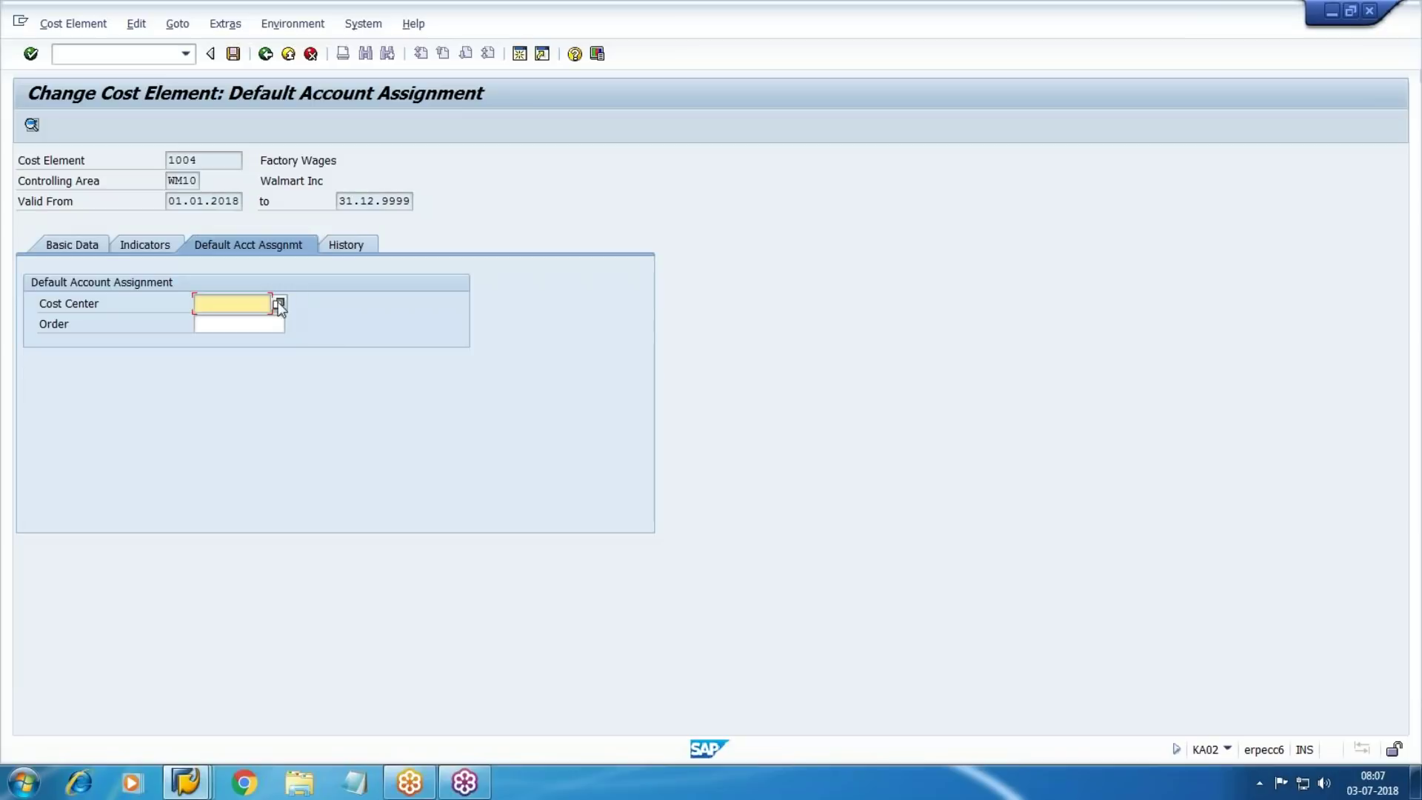
pyautogui.click(279, 303)
pyautogui.press('Return')
pyautogui.press('Down')
pyautogui.press('Return')
pyautogui.hotkey('ctrl', 's')
# Return to the document entry window and exit the unsaved document
pyautogui.press('F3')
pyautogui.hotkey('alt', 'Tab')
pyautogui.moveTo(185, 782)
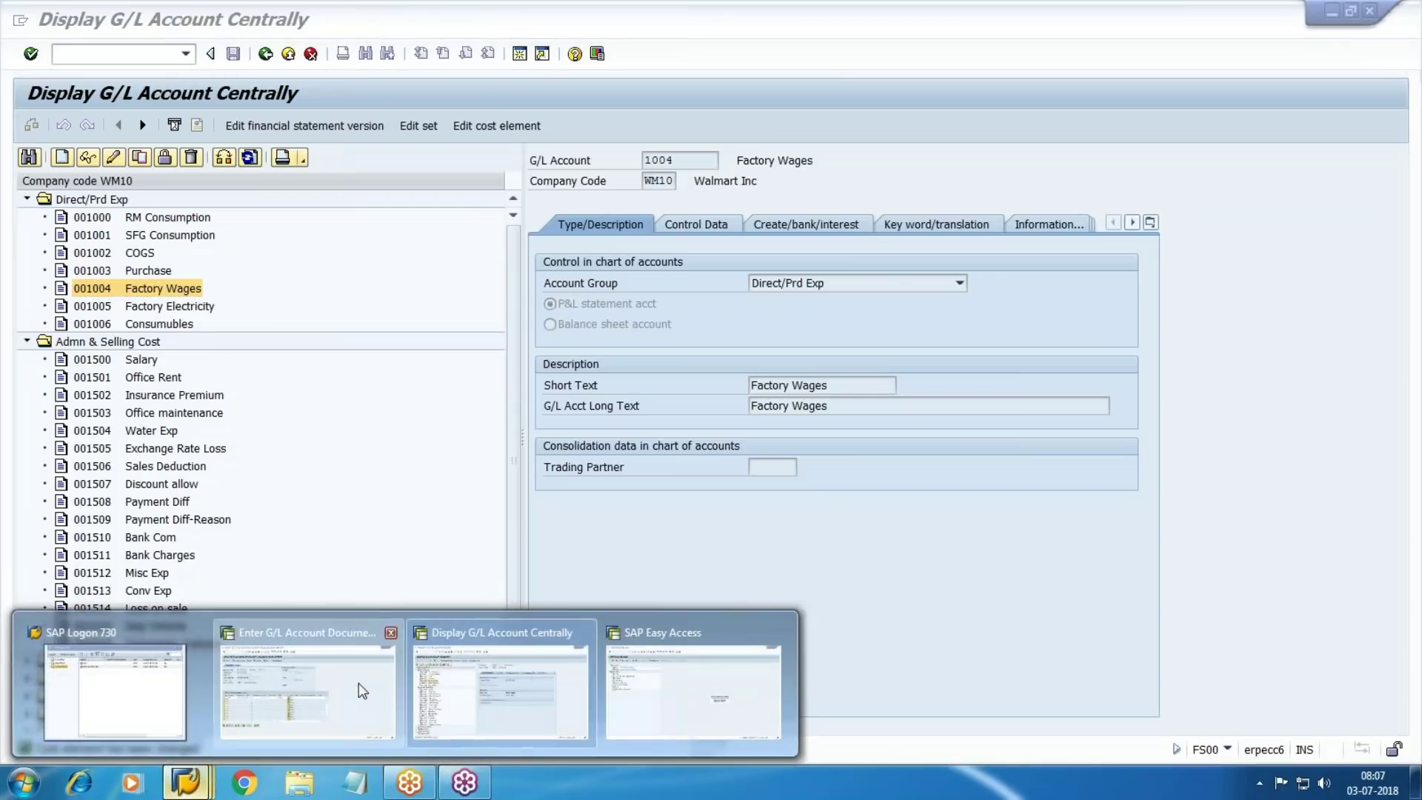
pyautogui.click(362, 690)
pyautogui.click(288, 54)
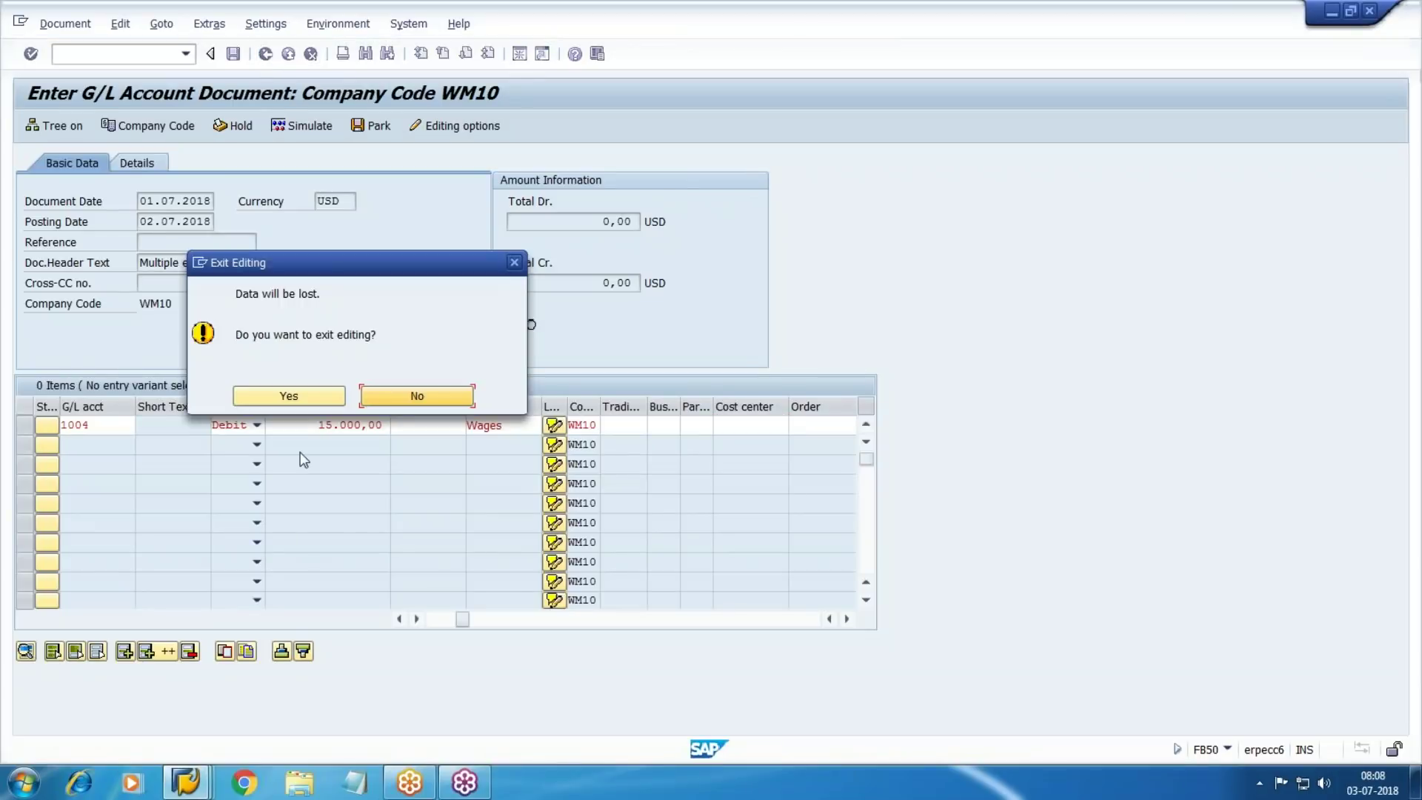
# Discard the unsaved document and close the extra Easy Access session
pyautogui.click(304, 397)
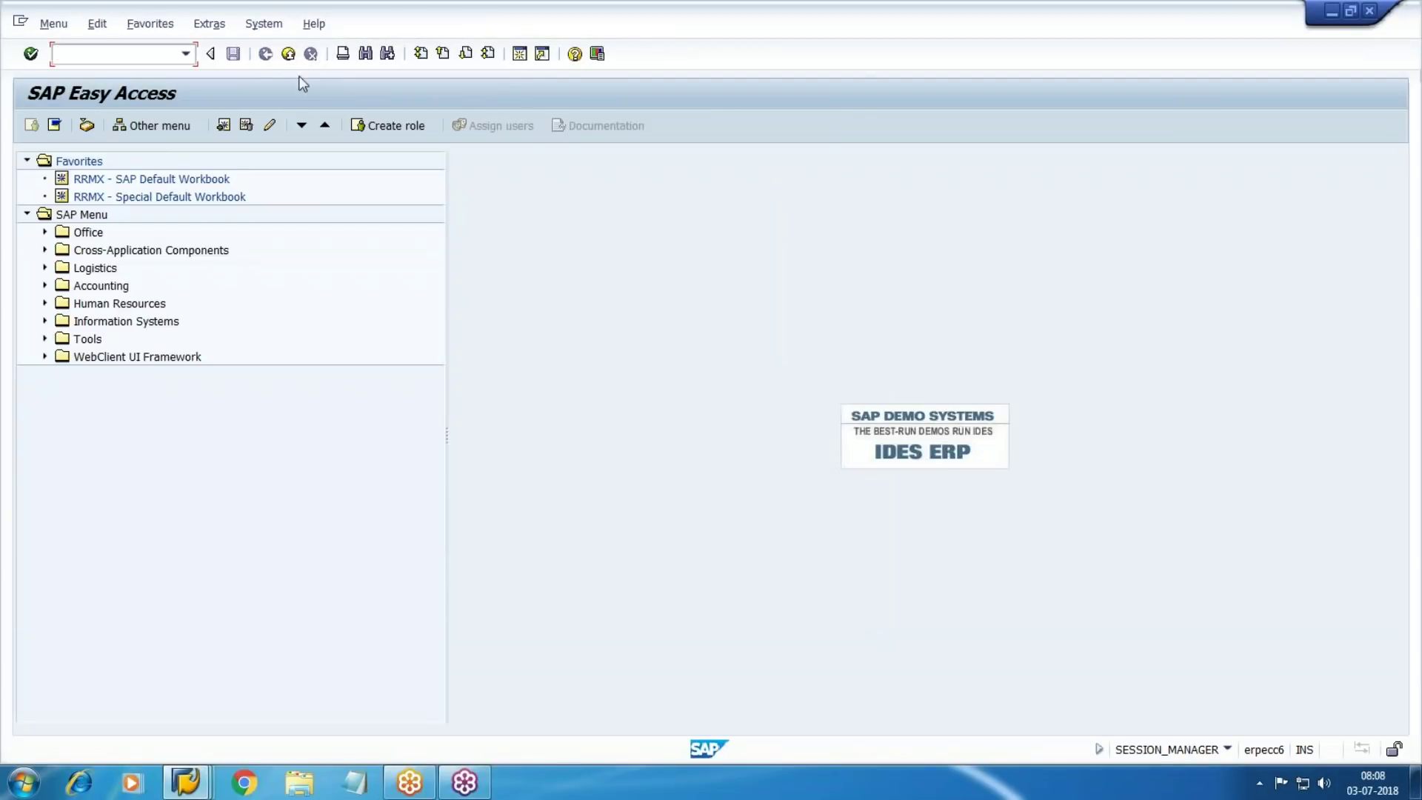
pyautogui.click(289, 54)
pyautogui.moveTo(185, 782)
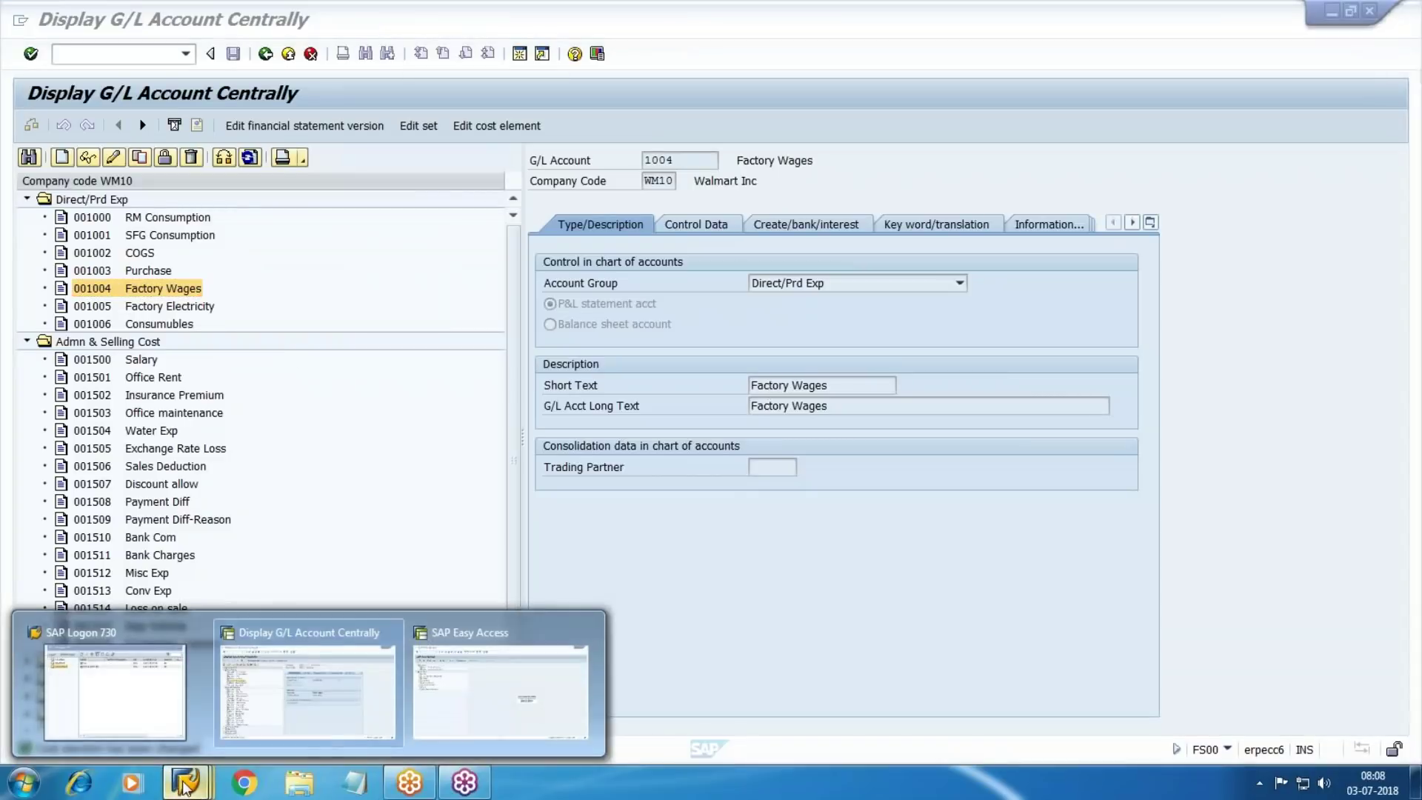
pyautogui.click(472, 722)
# Start a new FB50 document with document date 01.07.2018
pyautogui.write('fb50')
pyautogui.press('Return')
pyautogui.write('0')
pyautogui.press('Down')
pyautogui.press('Return')
pyautogui.press('Tab')
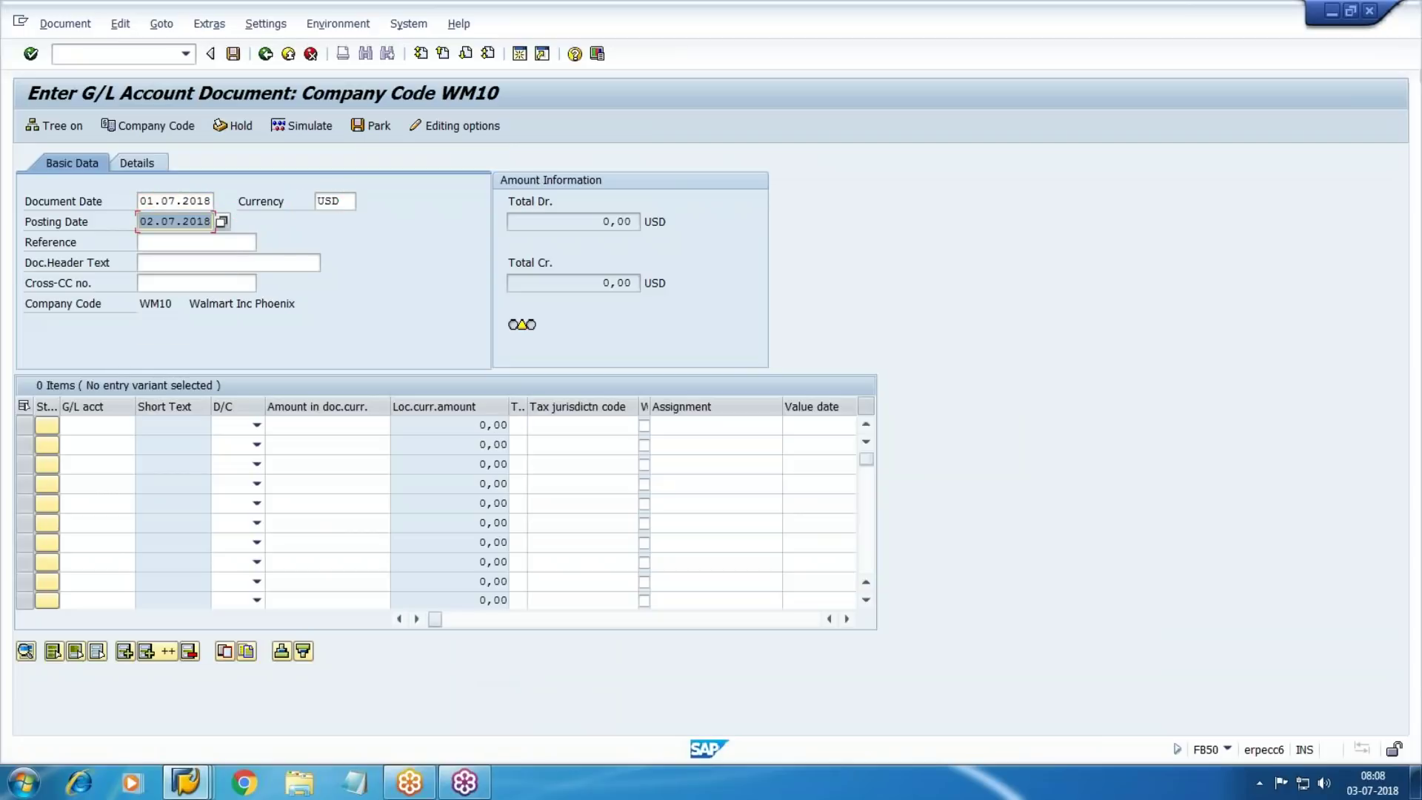
pyautogui.press('Tab')
pyautogui.press('Tab')
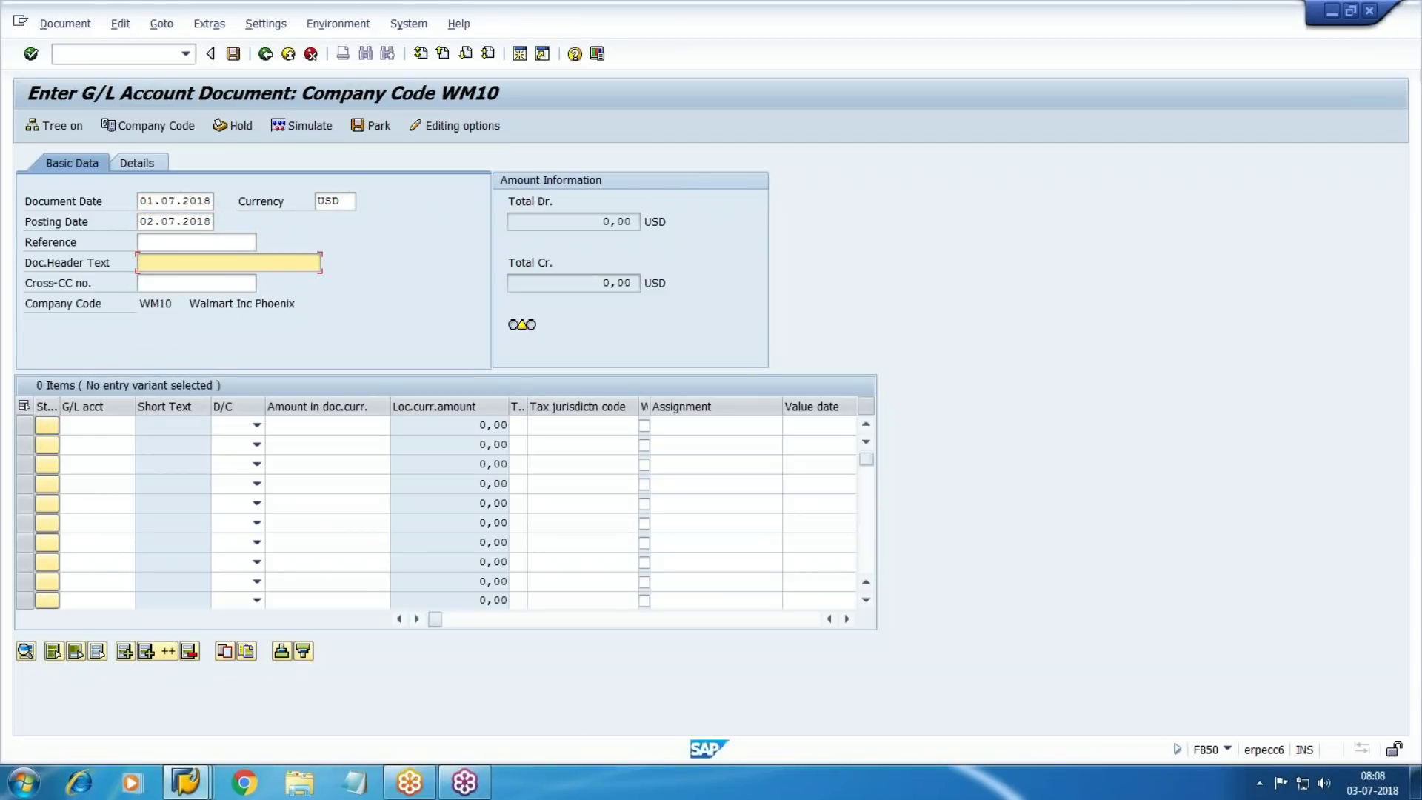
# Set the header text to 'Multiple expense' and check the G/L account list
pyautogui.write('M')
pyautogui.press('Down')
pyautogui.press('Return')
pyautogui.press('Tab')
pyautogui.press('Tab')
pyautogui.press('Tab')
pyautogui.hotkey('alt', 'Tab')
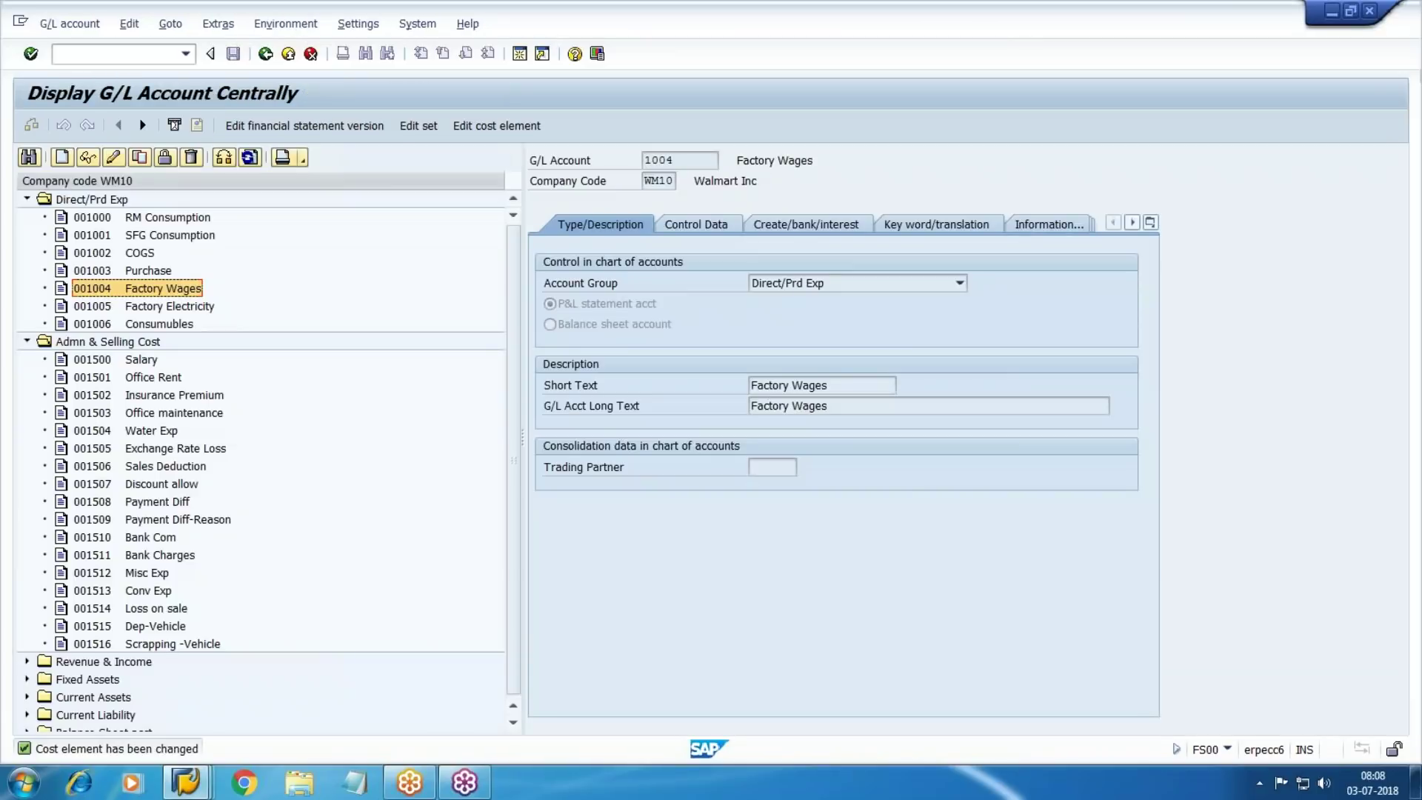
pyautogui.hotkey('alt', 'Tab')
pyautogui.hotkey('alt', 'Tab')
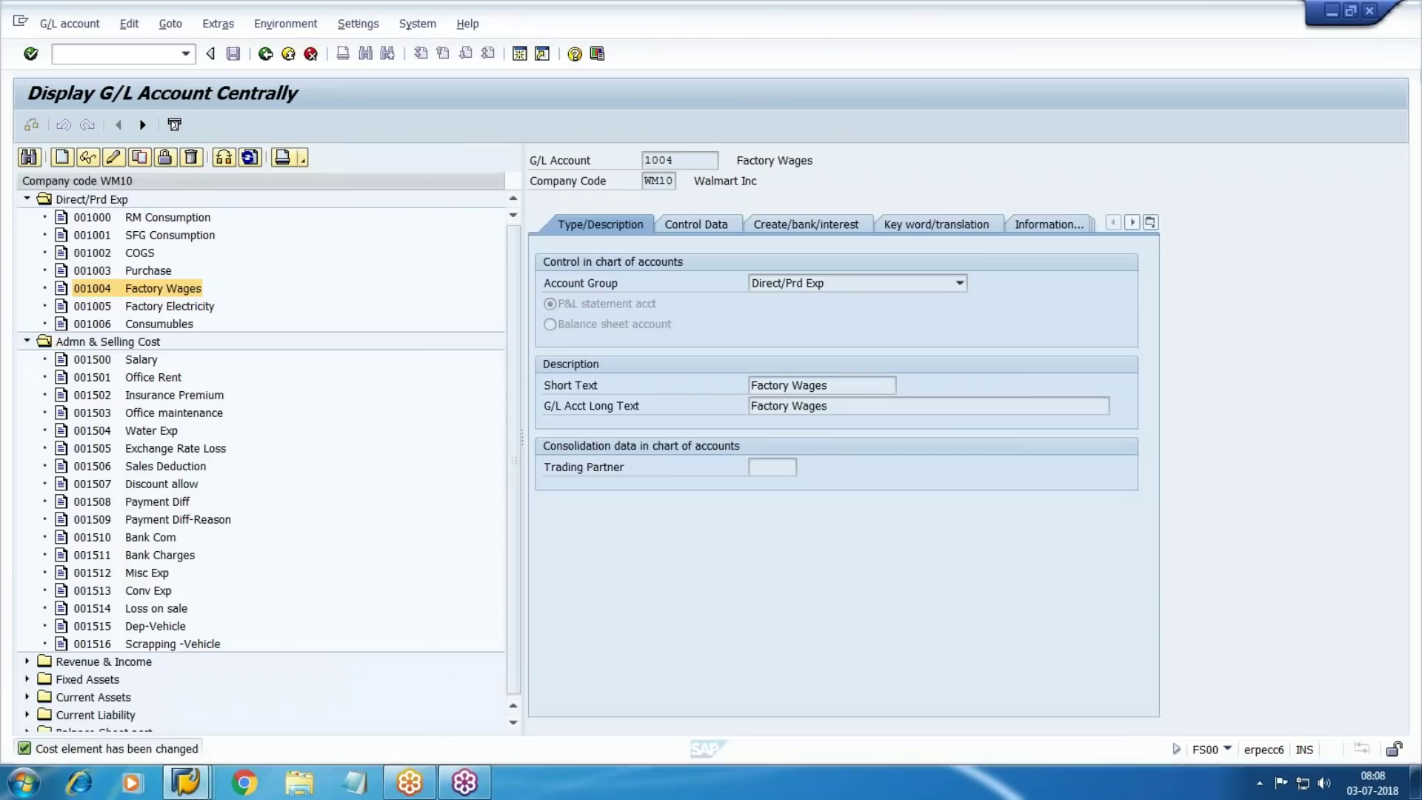
pyautogui.hotkey('alt', 'Tab')
# Enter line 1 debiting account 1004 for 15000 with text 'Wages' and validate it
pyautogui.write('1004')
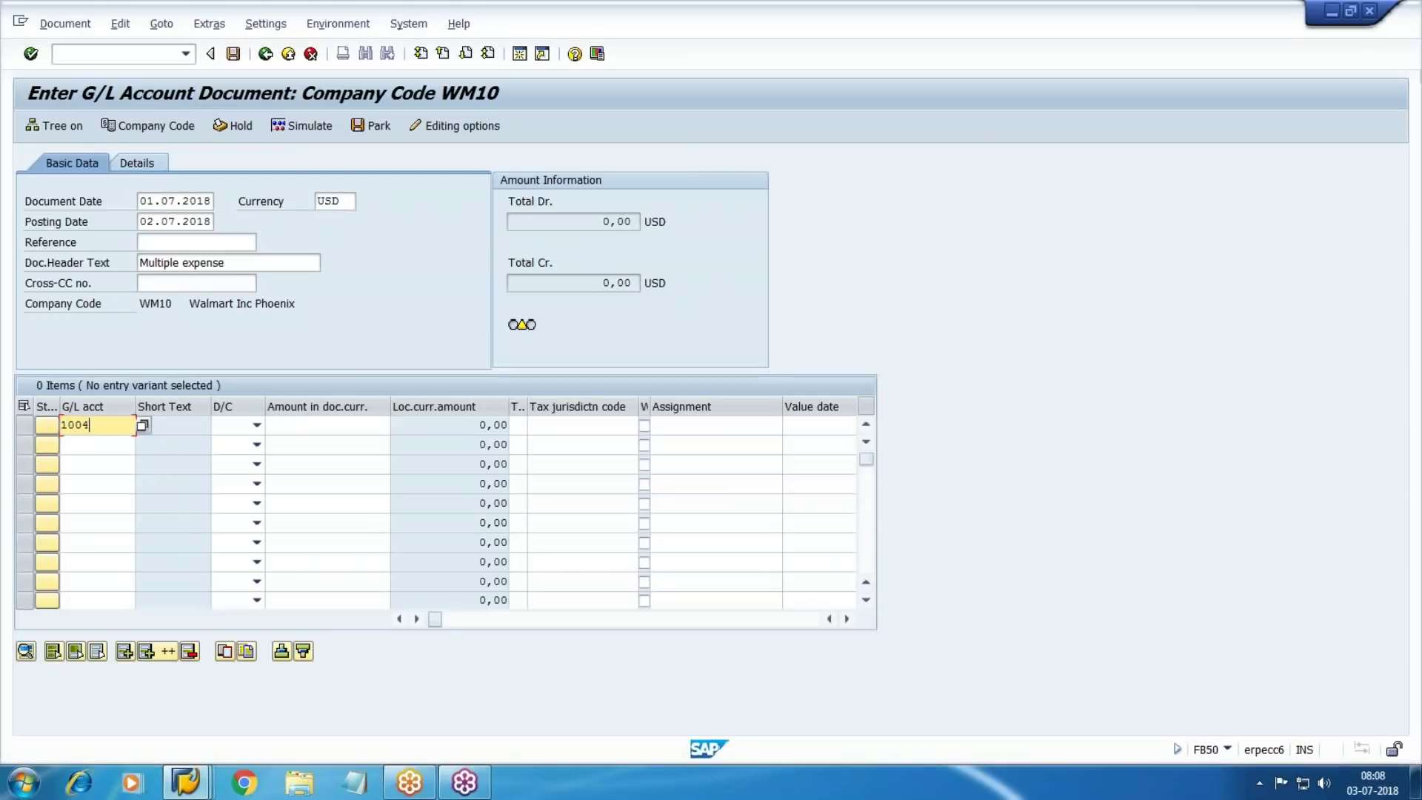
pyautogui.press('Return')
pyautogui.write('15000')
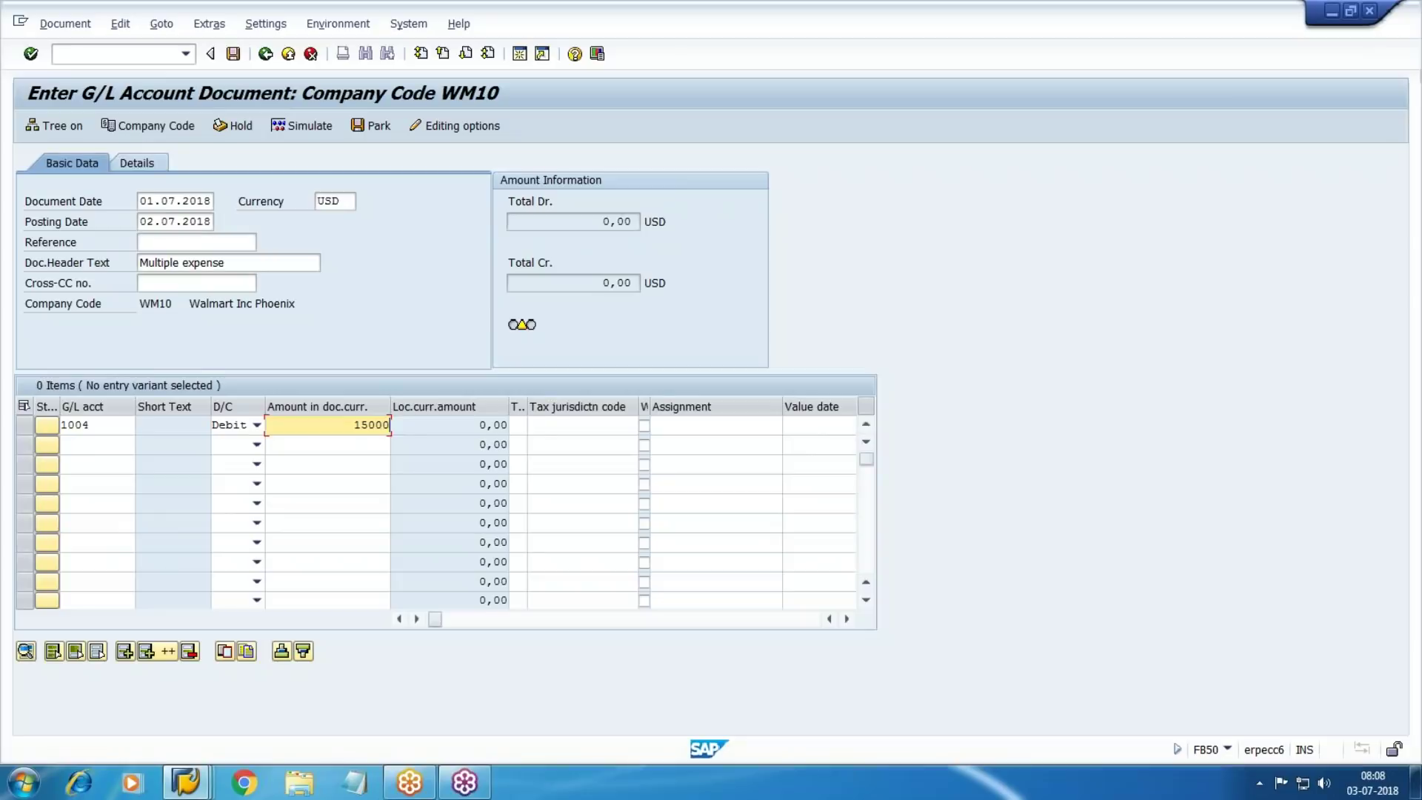
pyautogui.press('Tab')
pyautogui.press('Tab')
pyautogui.press('Tab')
pyautogui.press('Tab')
pyautogui.press('Tab')
pyautogui.press('Tab')
pyautogui.write('Wages')
pyautogui.press('Tab')
pyautogui.hotkey('shift', 'Tab')
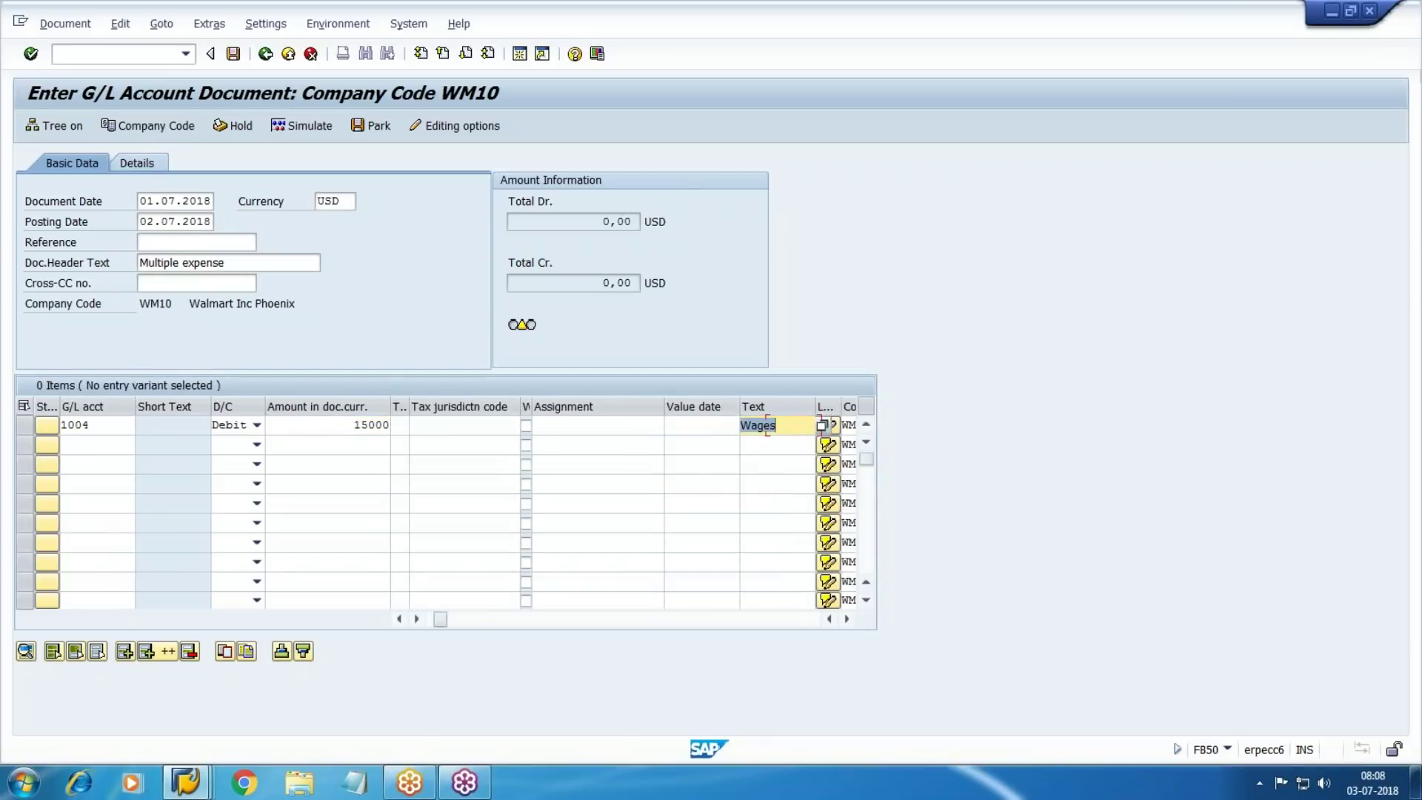
pyautogui.press('Return')
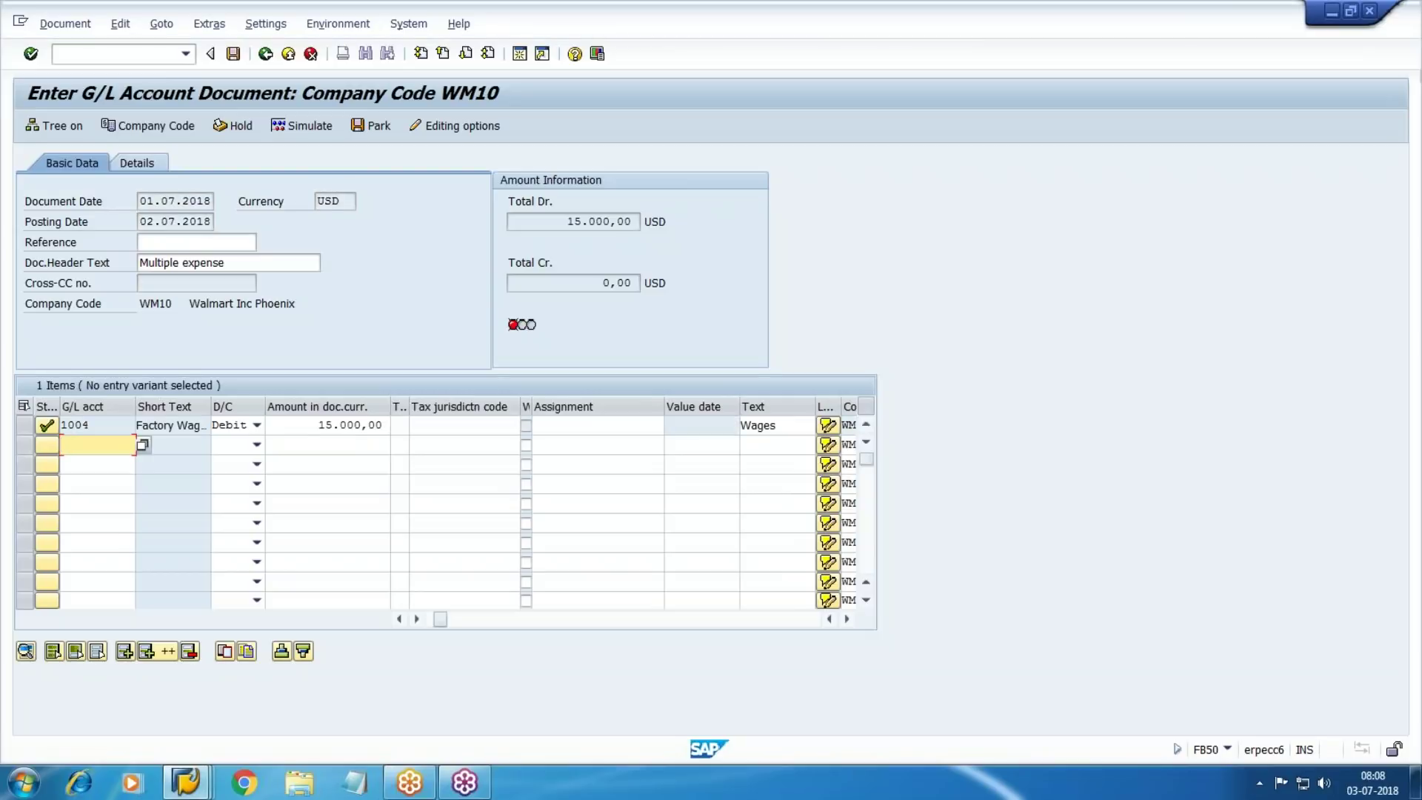
# Confirm line 1's cost center W101 and add line 2: account 1005, 8000, 'elect', cost center W102
pyautogui.click(787, 428)
pyautogui.press('Tab')
pyautogui.press('Tab')
pyautogui.press('Tab')
pyautogui.press('Tab')
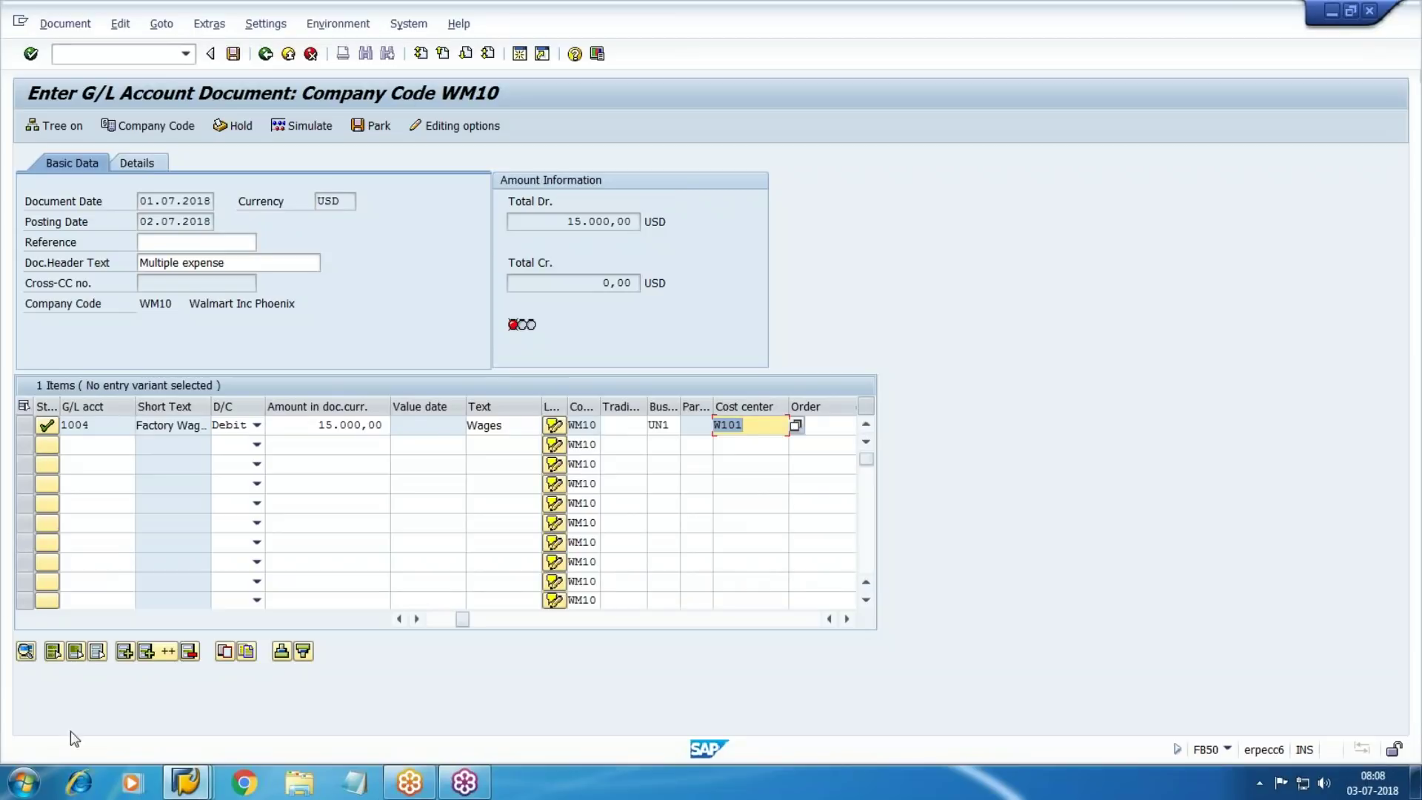
pyautogui.click(90, 445)
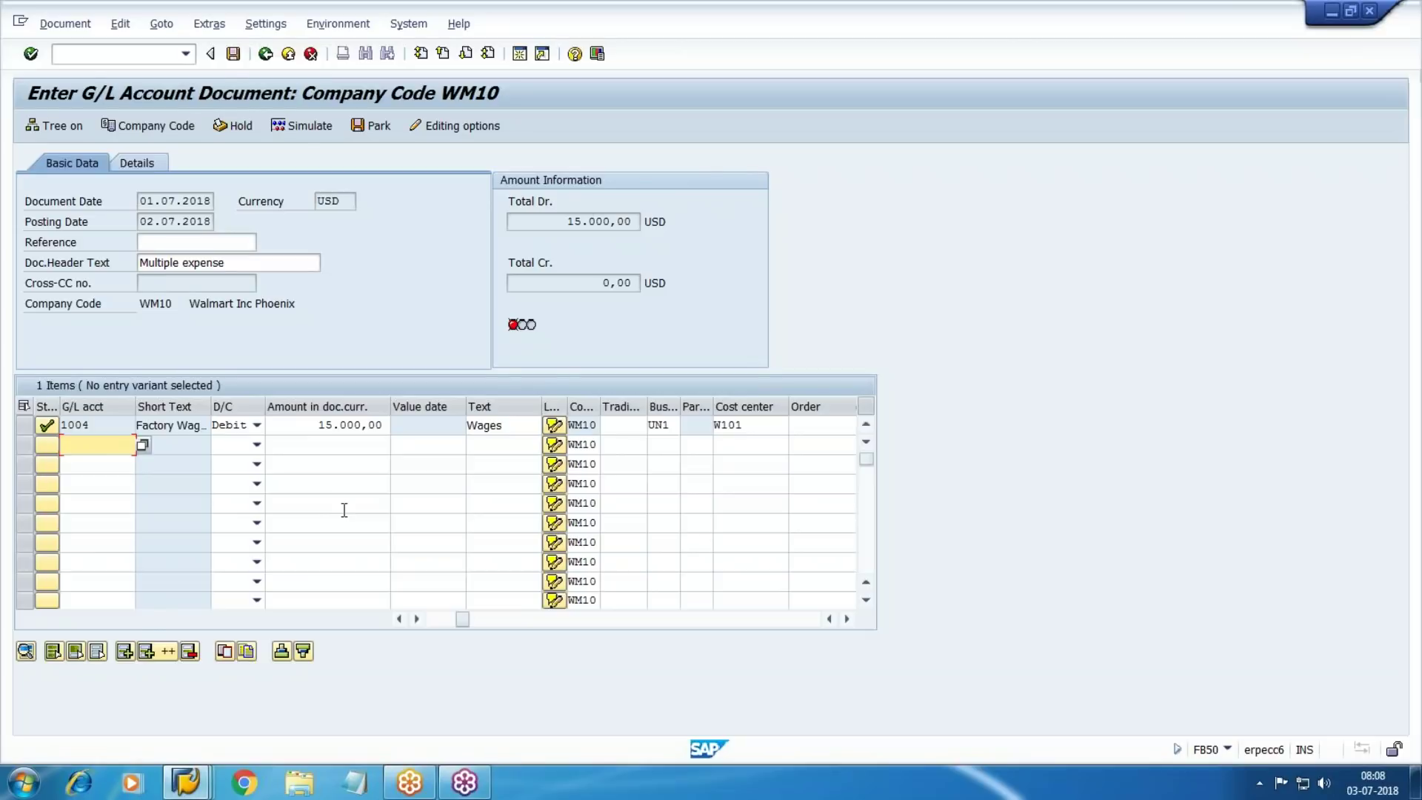
pyautogui.hotkey('alt', 'Tab')
pyautogui.hotkey('alt', 'Tab')
pyautogui.write('1005')
pyautogui.press('Tab')
pyautogui.press('Tab')
pyautogui.write('8')
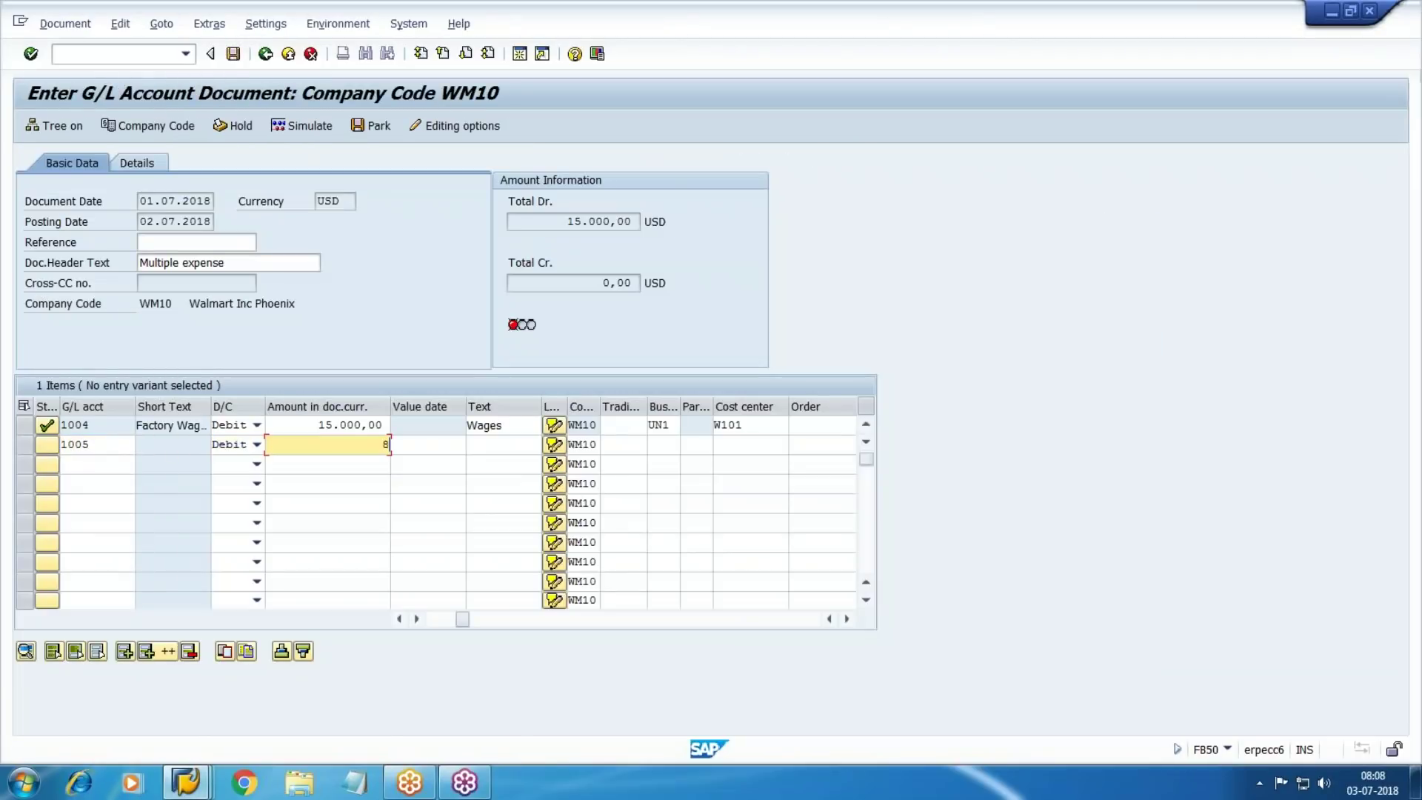
pyautogui.write('000')
pyautogui.press('Tab')
pyautogui.press('Tab')
pyautogui.press('Tab')
pyautogui.press('Tab')
pyautogui.press('Tab')
pyautogui.press('Tab')
pyautogui.write('elect')
pyautogui.press('Tab')
pyautogui.press('Tab')
pyautogui.press('Tab')
pyautogui.press('Tab')
pyautogui.press('Tab')
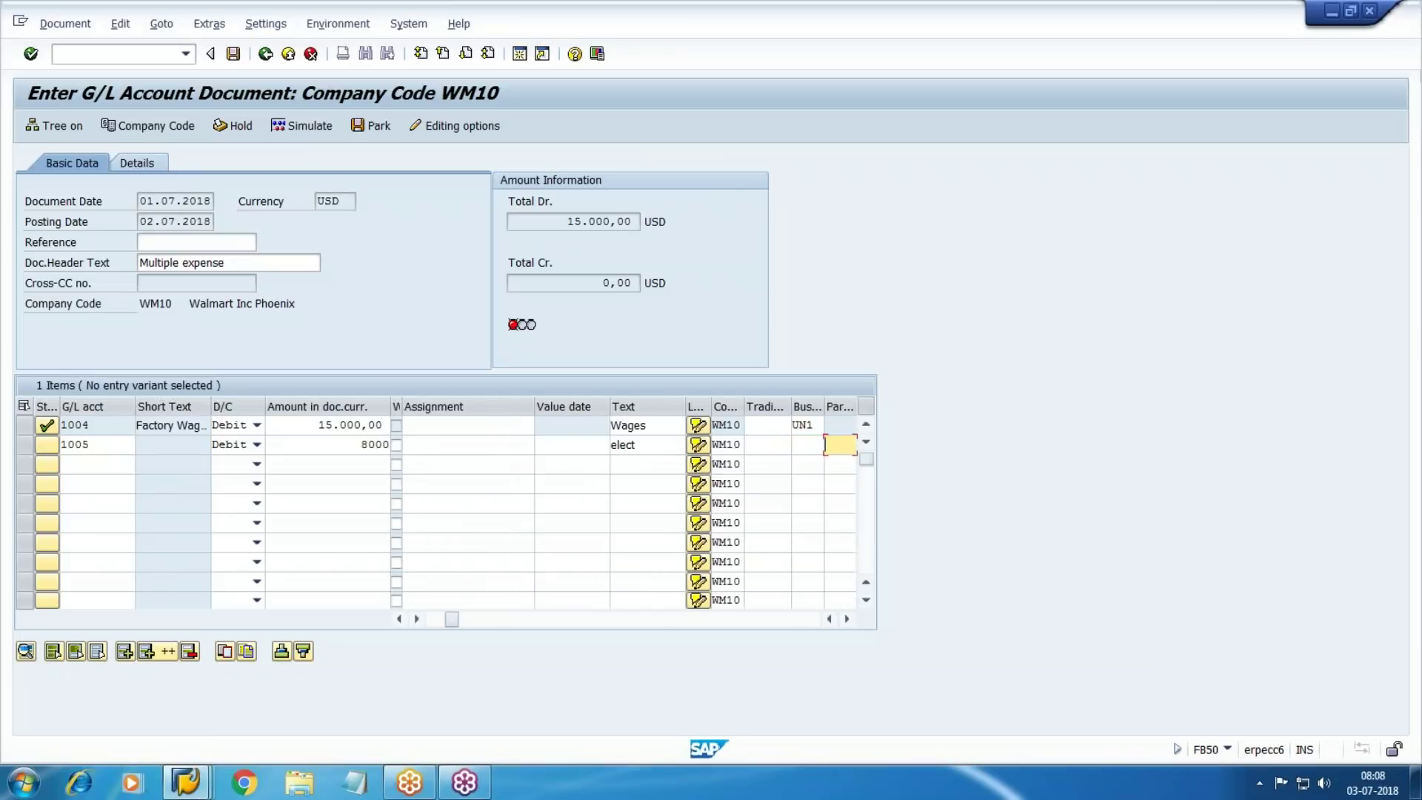
pyautogui.press('Tab')
pyautogui.press('F4')
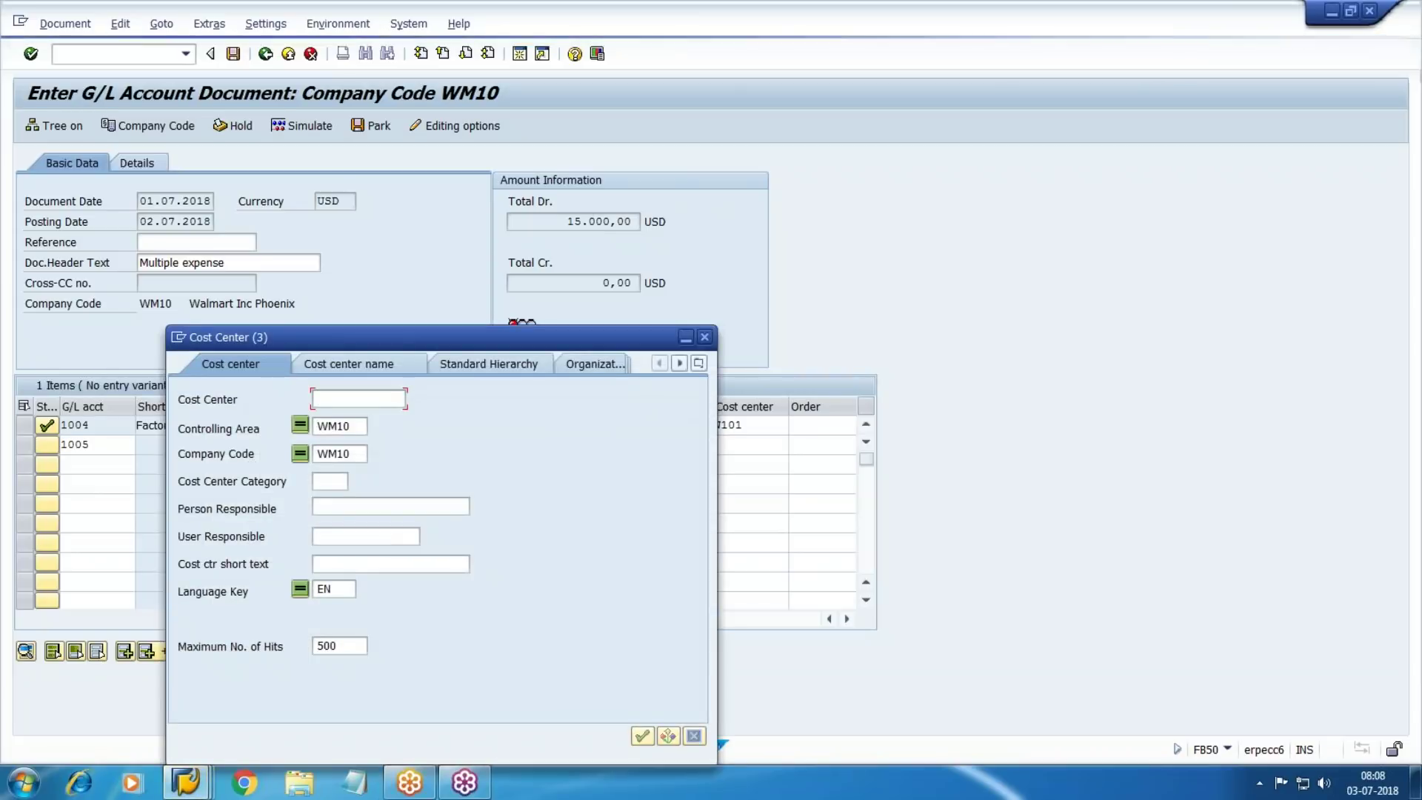
pyautogui.press('Return')
pyautogui.press('Down')
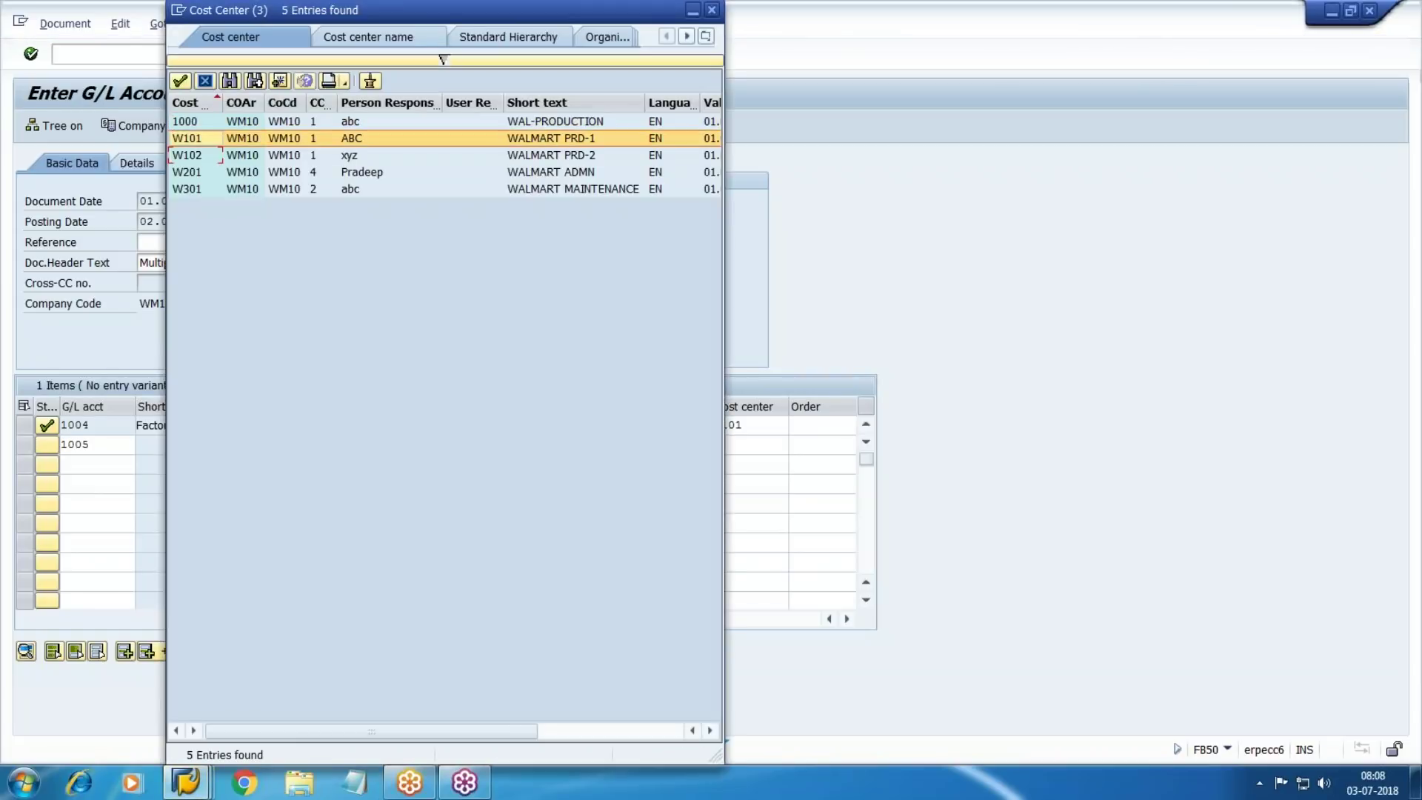
pyautogui.press('Return')
pyautogui.write('W102')
pyautogui.press('Return')
# Add line 3: account 1006, 5000, text 'other', cost center W101
pyautogui.write('1006')
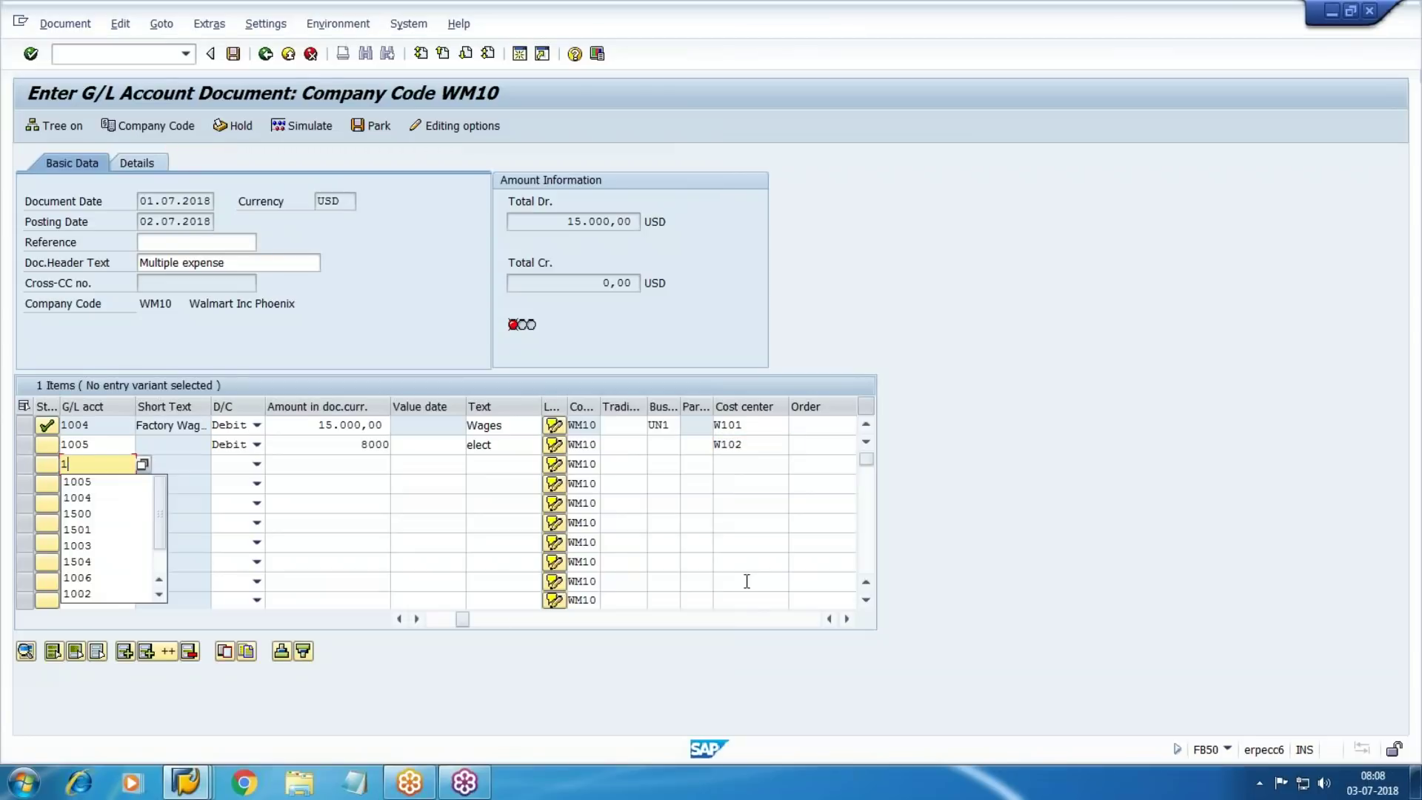
pyautogui.press('Tab')
pyautogui.press('Tab')
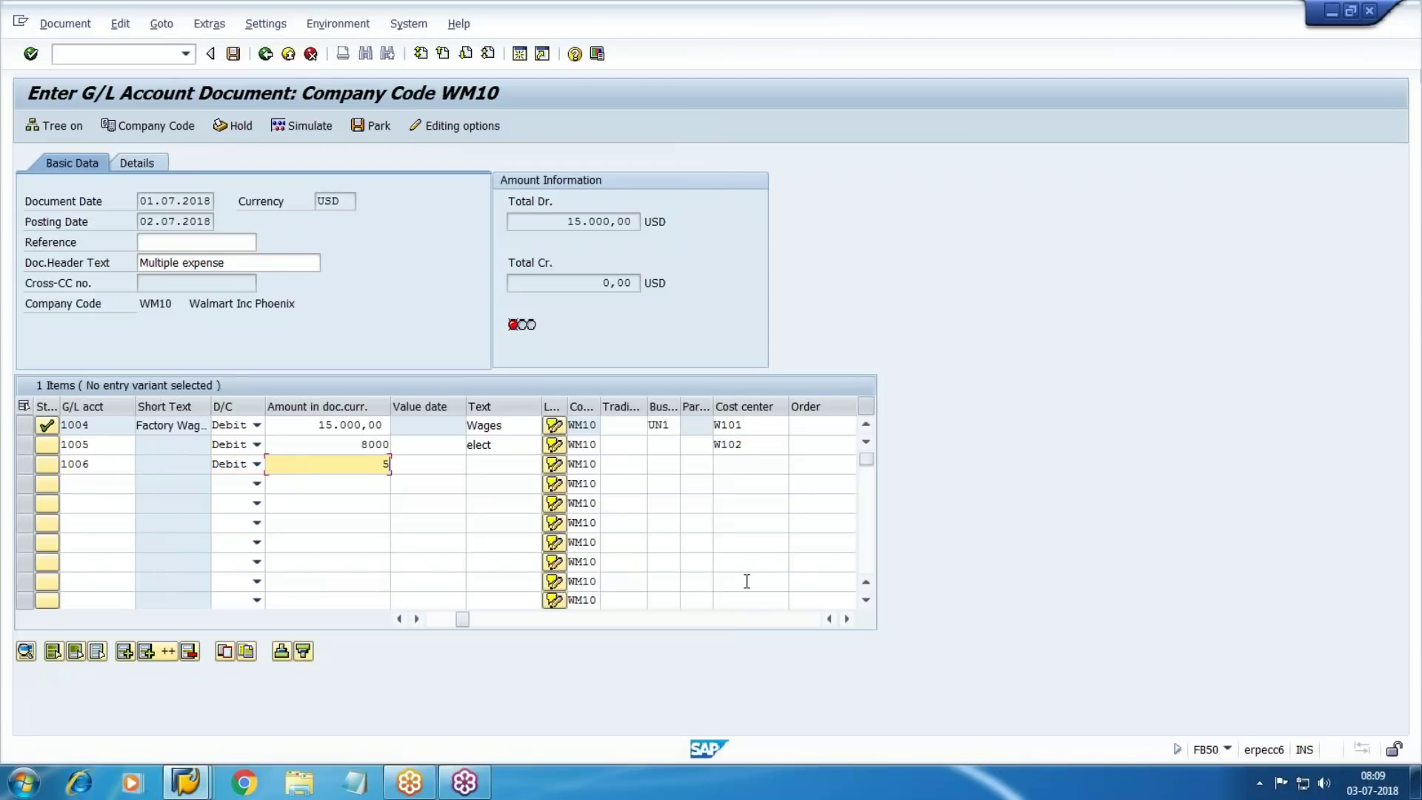
pyautogui.press('Tab')
pyautogui.press('Tab')
pyautogui.press('Tab')
pyautogui.press('Tab')
pyautogui.press('Tab')
pyautogui.press('Tab')
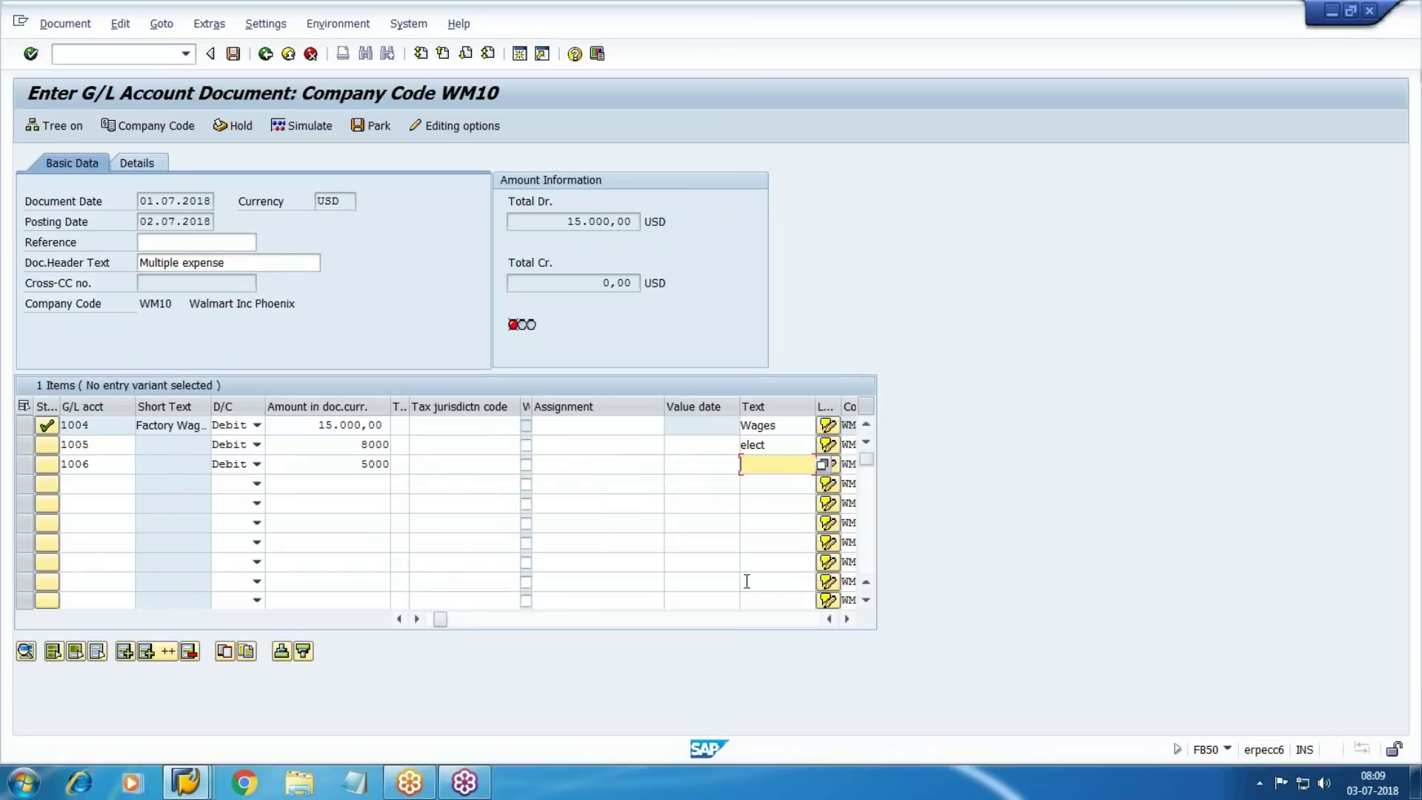
pyautogui.write('other')
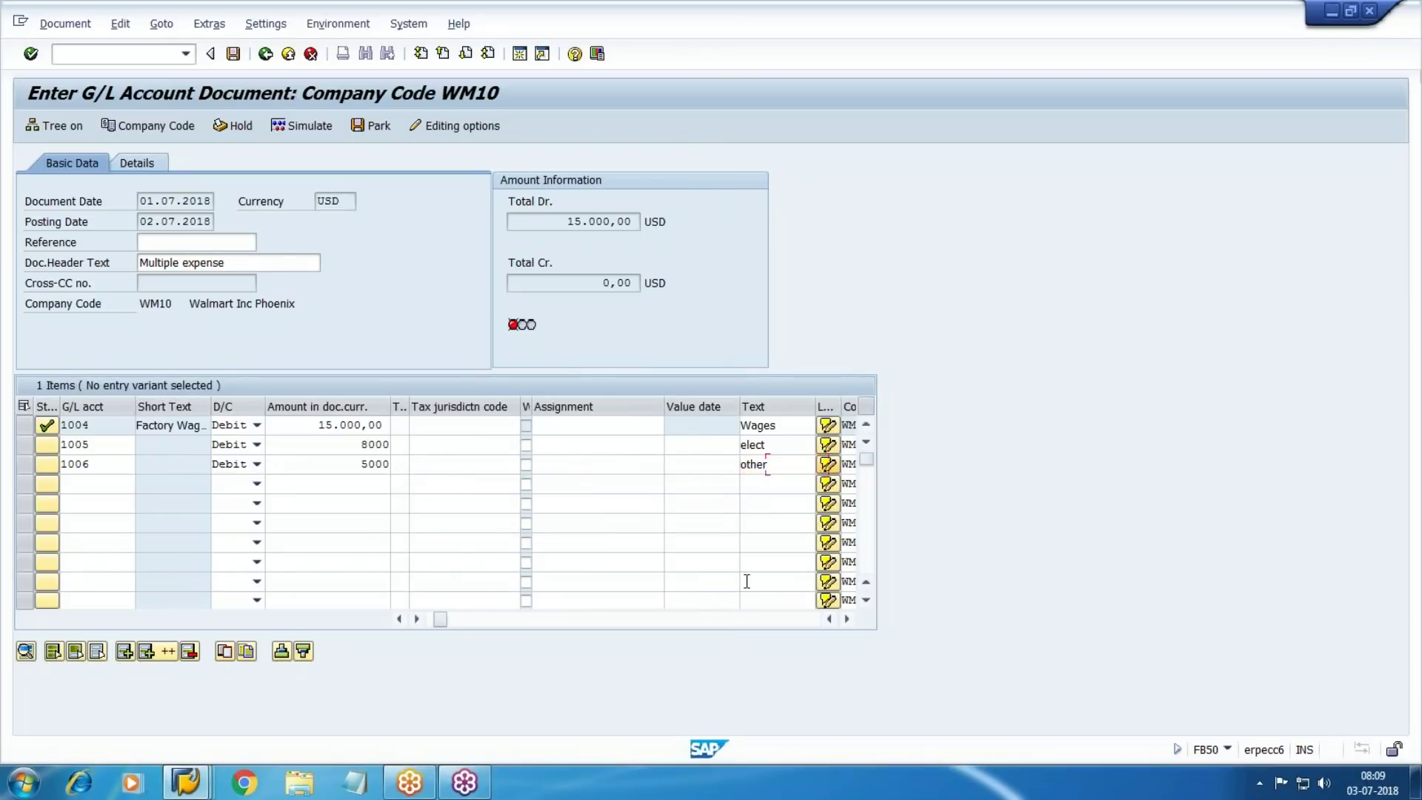
pyautogui.press('Tab')
pyautogui.press('Tab')
pyautogui.press('Tab')
pyautogui.press('Tab')
pyautogui.press('Tab')
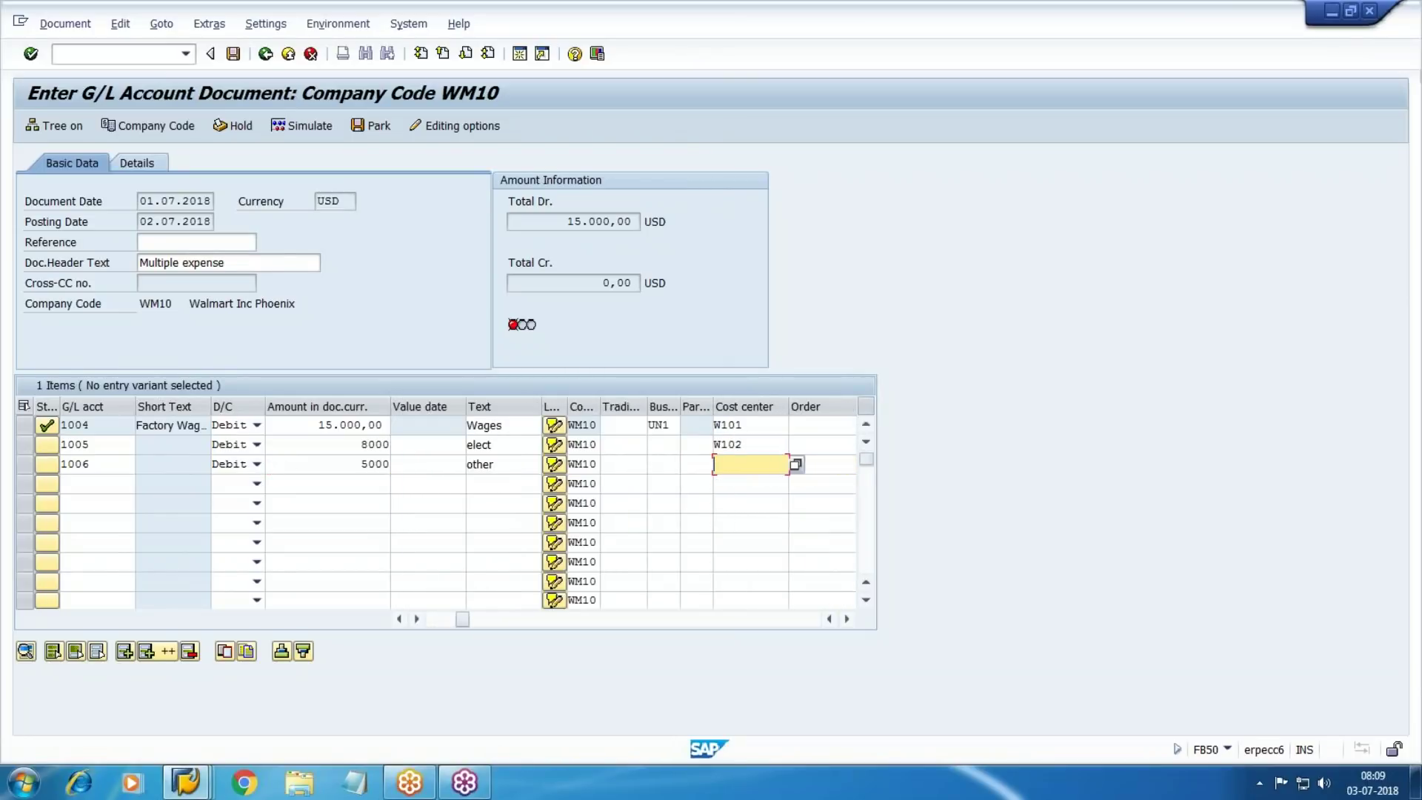
pyautogui.press('F4')
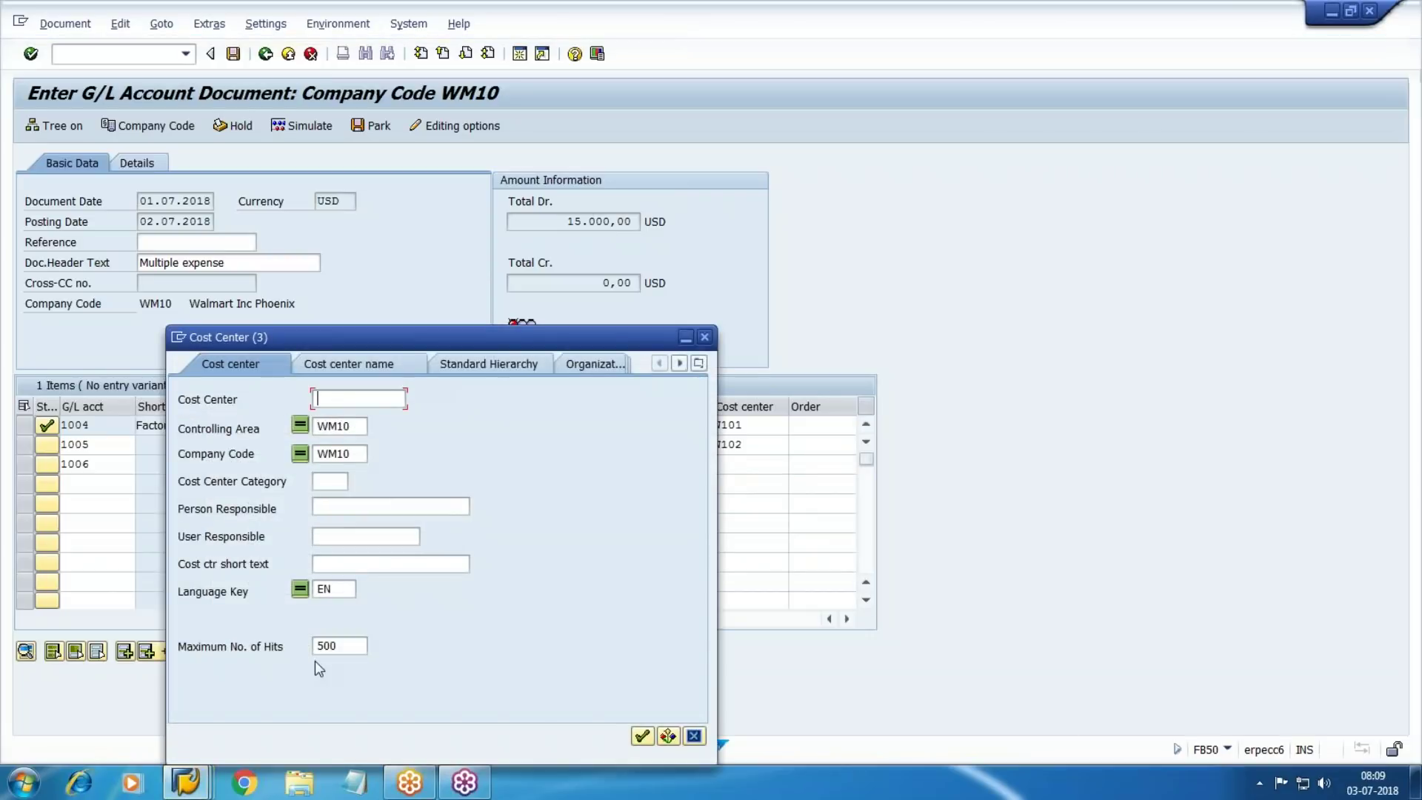
pyautogui.click(642, 735)
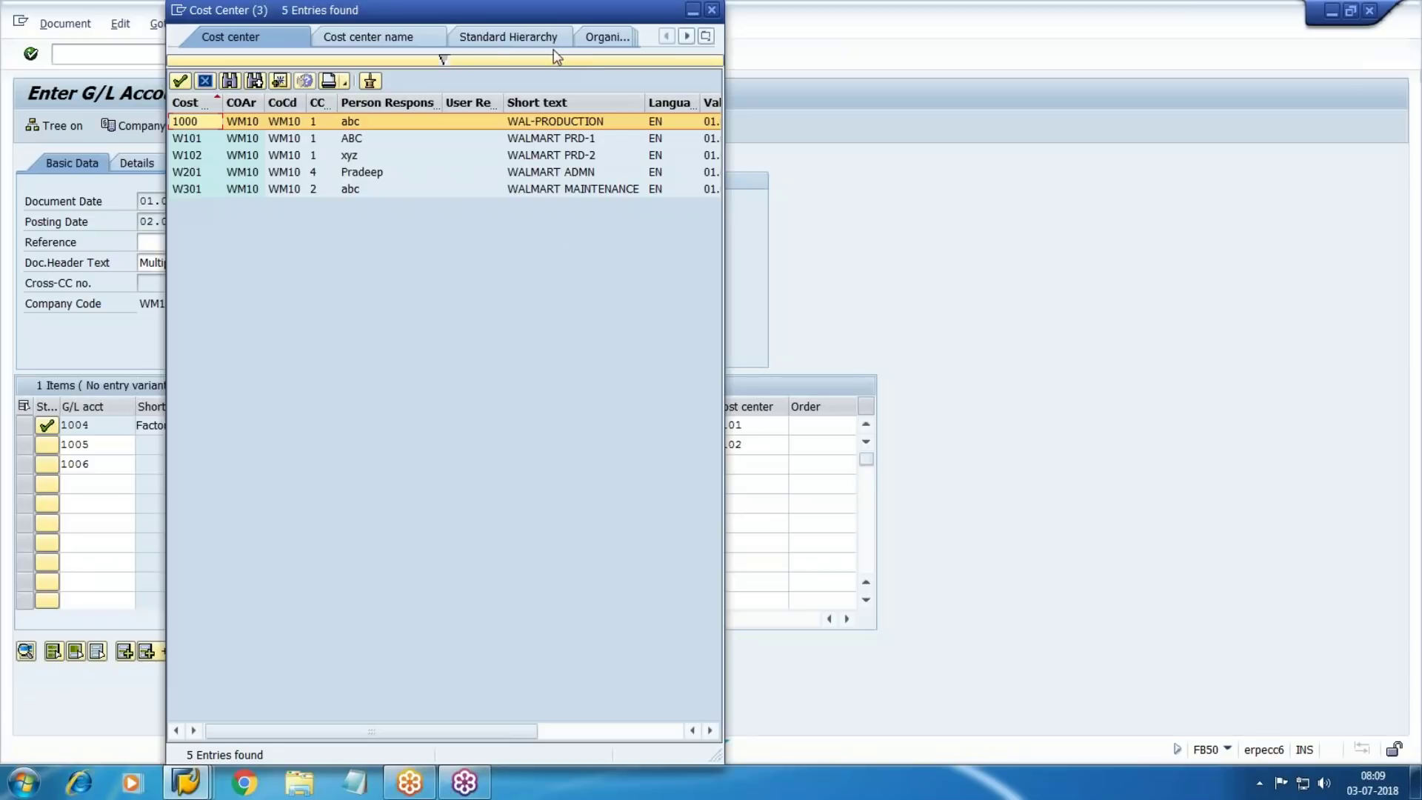
pyautogui.click(554, 139)
pyautogui.press('Return')
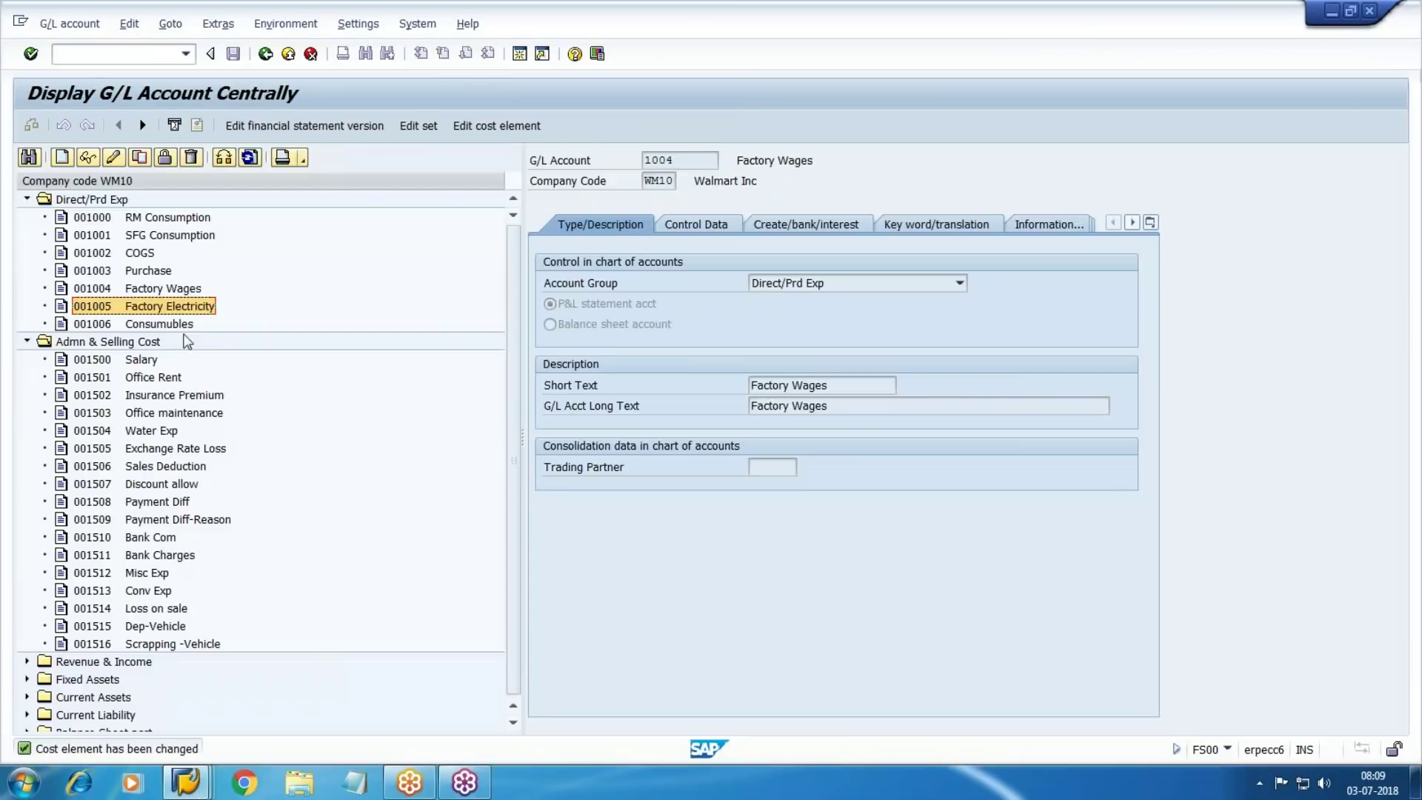
# Add line 4: account 1500, 20000, text 'salary', cost center W201
pyautogui.click(148, 361)
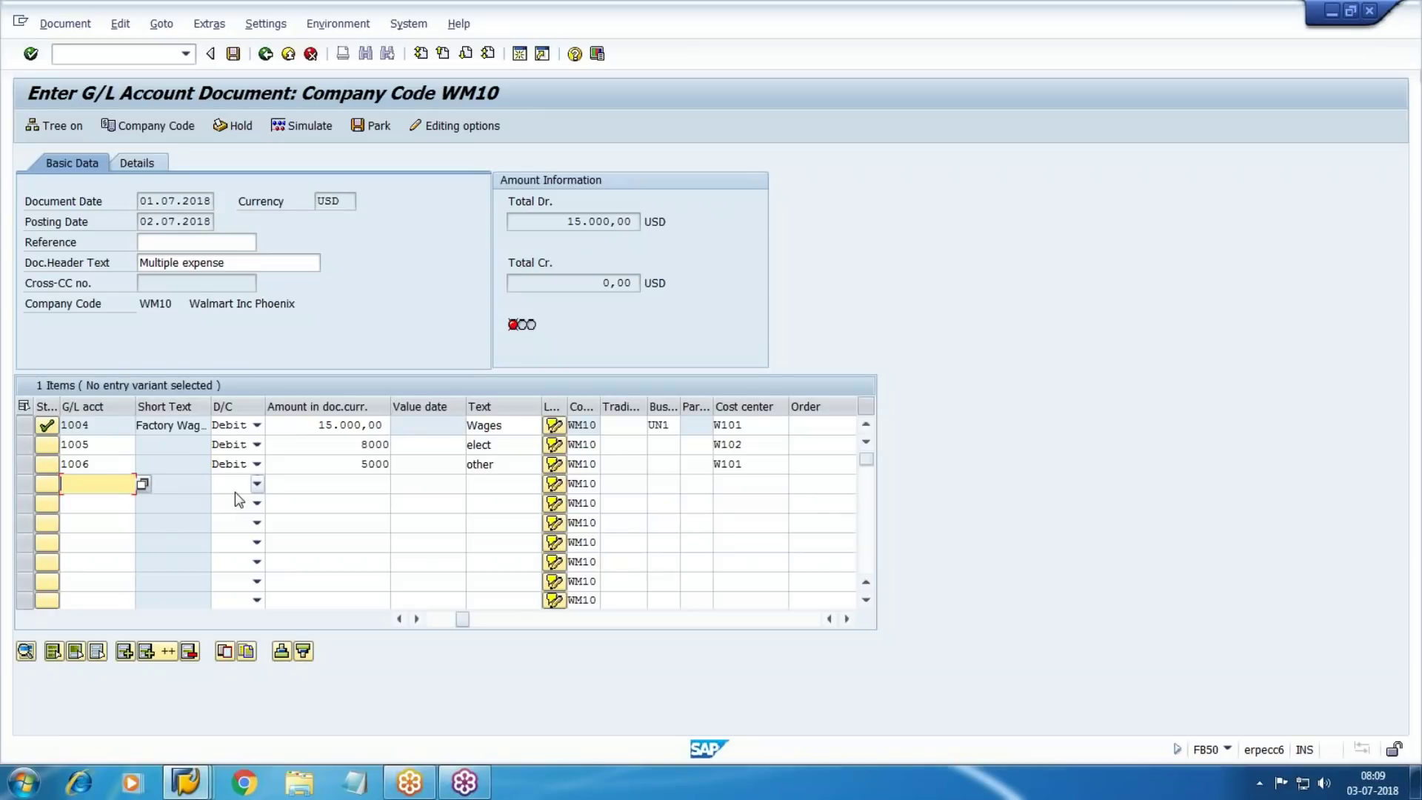
pyautogui.write('1500')
pyautogui.press('Tab')
pyautogui.press('Tab')
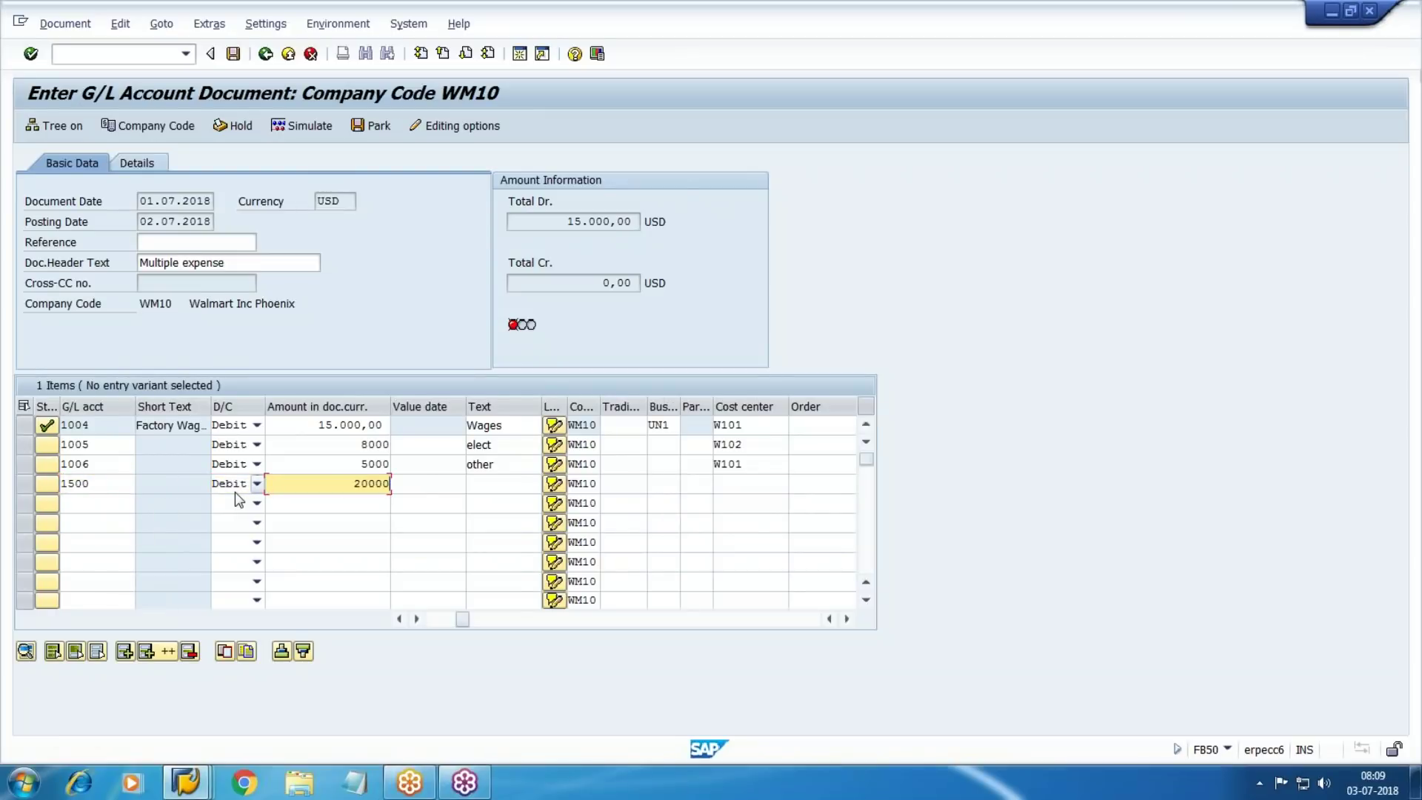
pyautogui.write('20000')
pyautogui.press('Tab')
pyautogui.press('Tab')
pyautogui.press('Tab')
pyautogui.press('Tab')
pyautogui.write('sA')
pyautogui.press('BackSpace')
pyautogui.press('BackSpace')
pyautogui.press('Down')
pyautogui.press('Down')
pyautogui.press('Down')
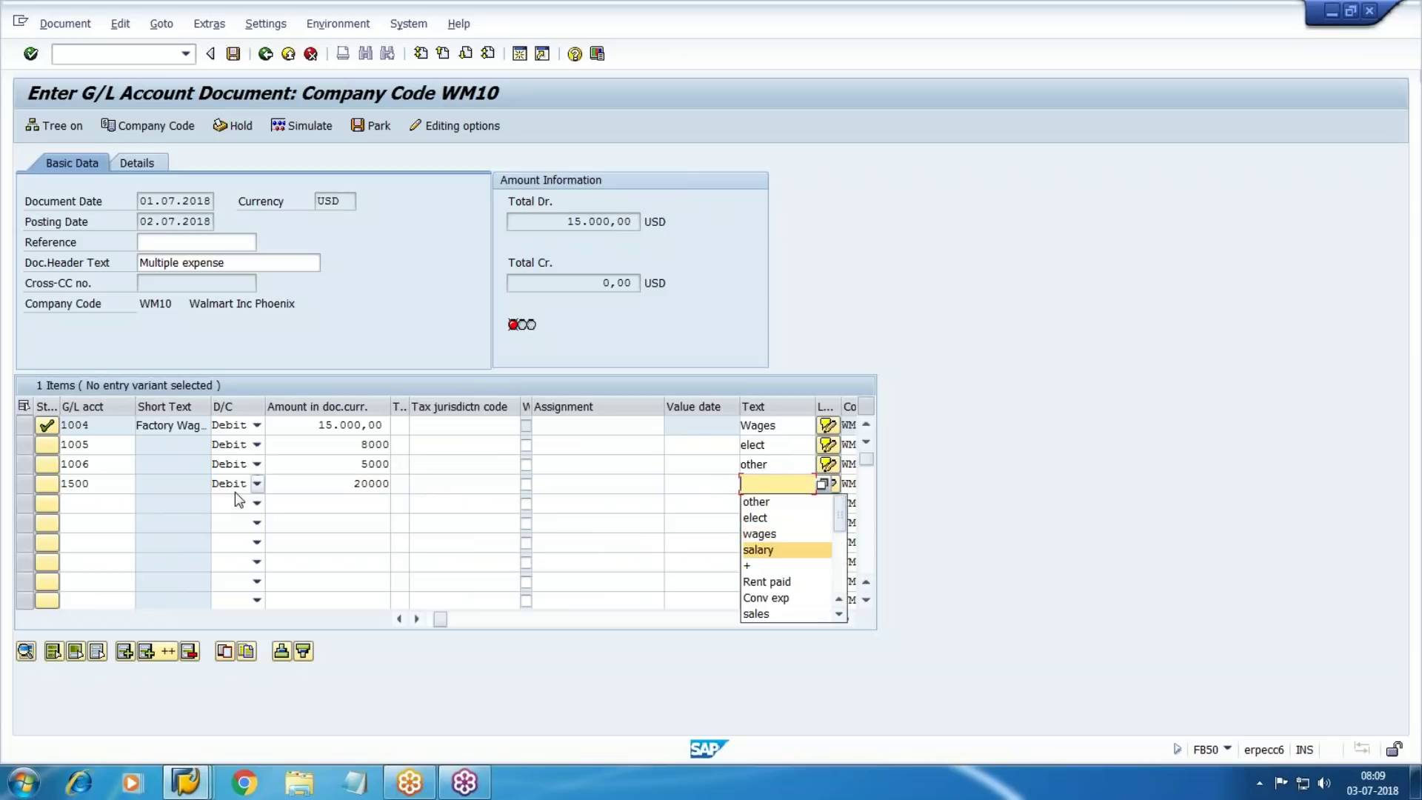
pyautogui.press('Return')
pyautogui.press('Tab')
pyautogui.press('Tab')
pyautogui.press('Tab')
pyautogui.press('Tab')
pyautogui.press('Tab')
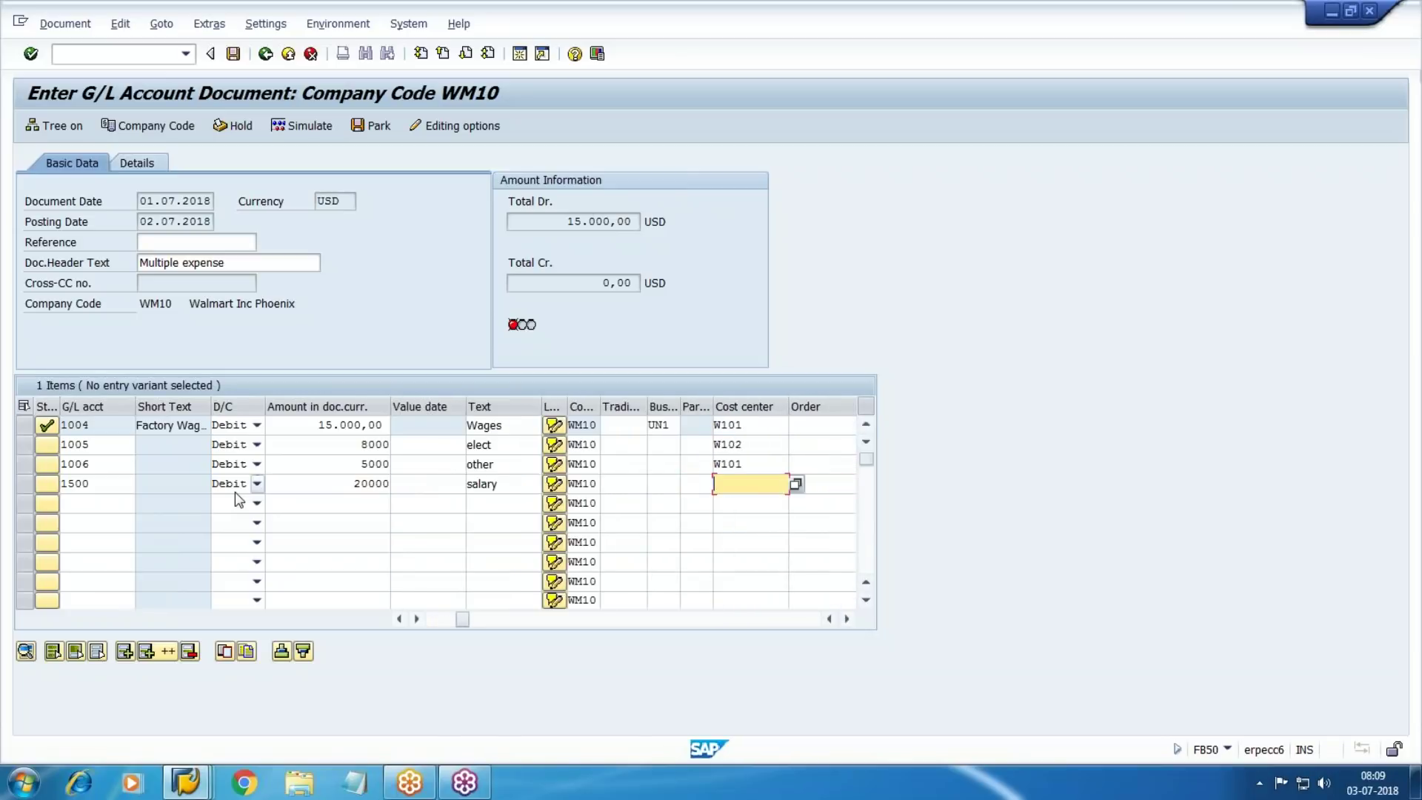
pyautogui.press('F4')
pyautogui.press('Return')
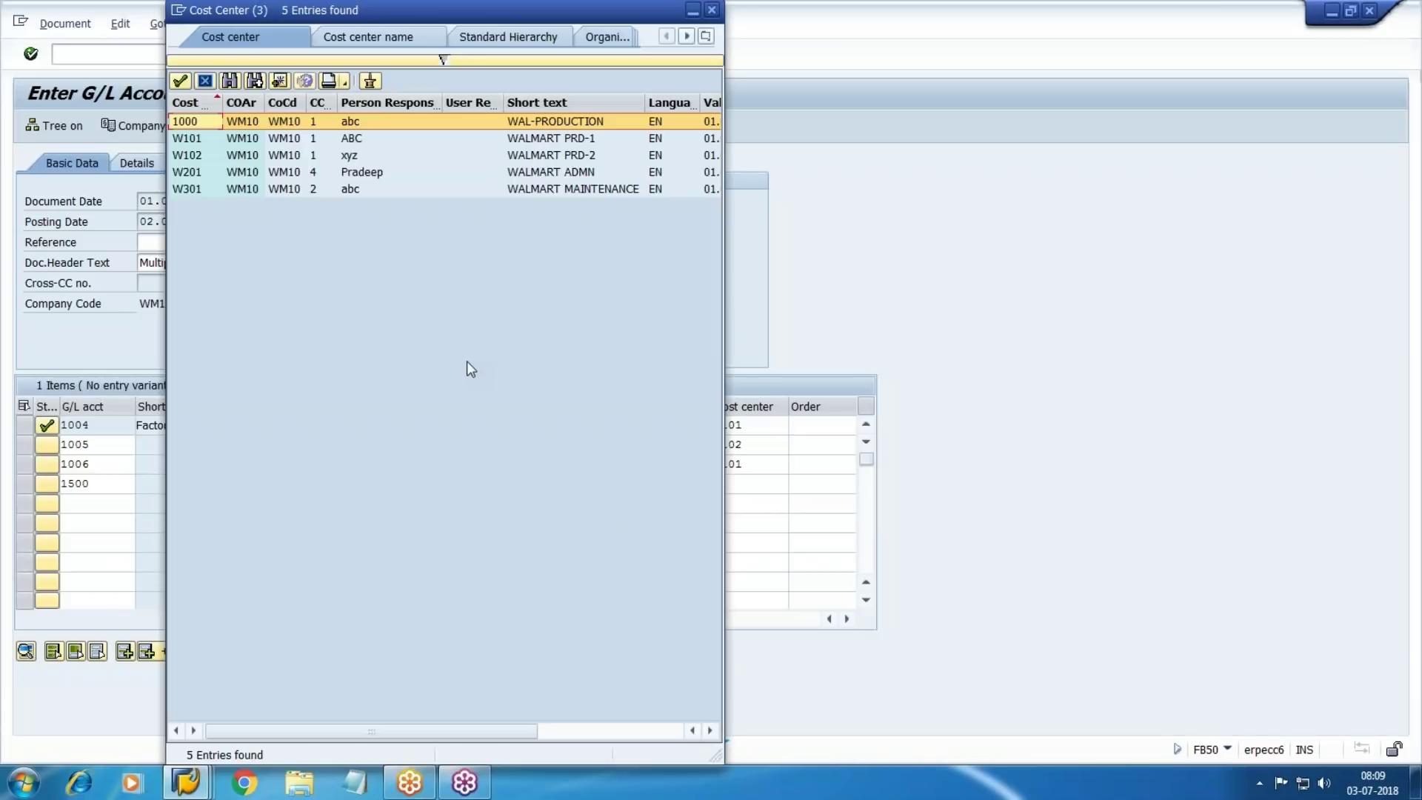
pyautogui.doubleClick(518, 172)
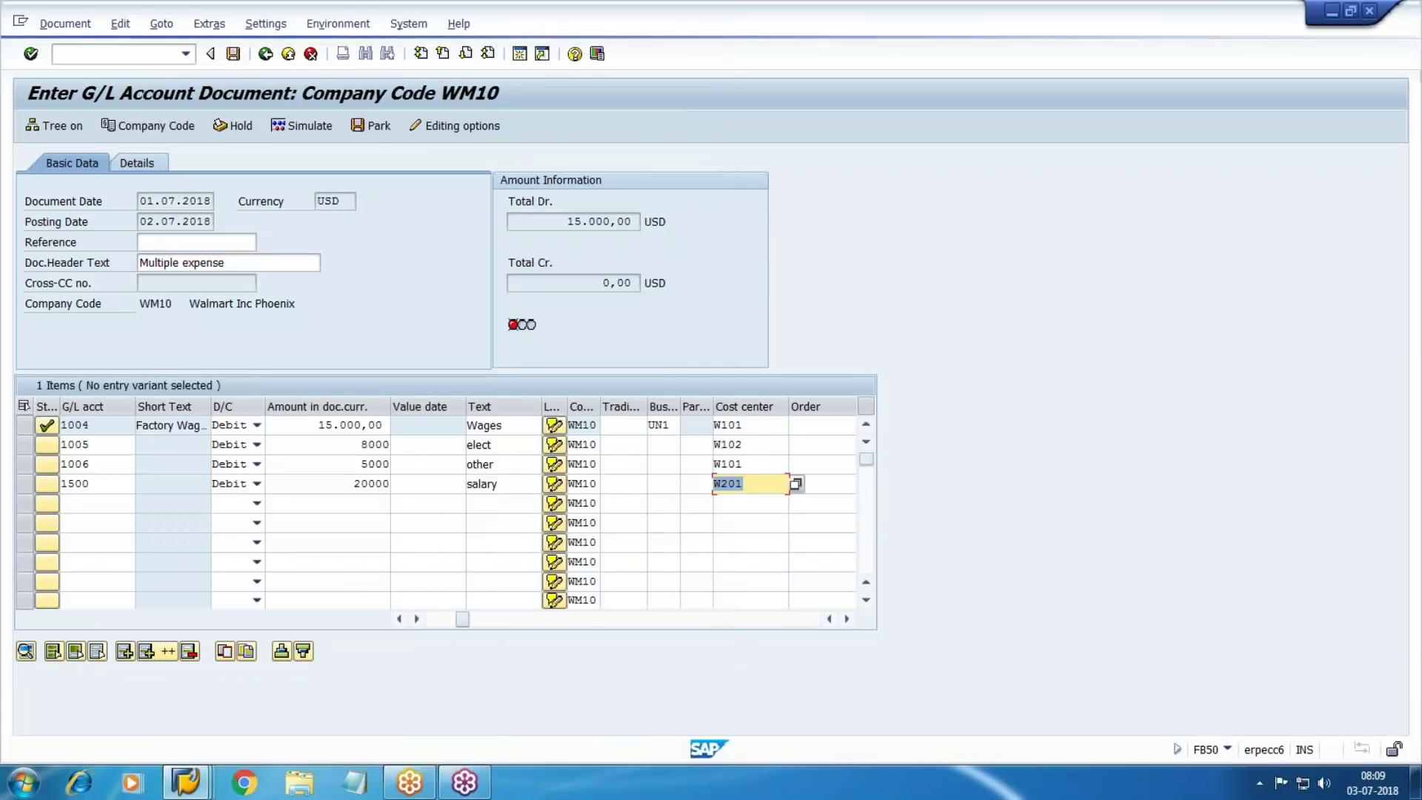
# Add line 5: account 1501, 10000, text 'RENT', cost center W201
pyautogui.click(81, 502)
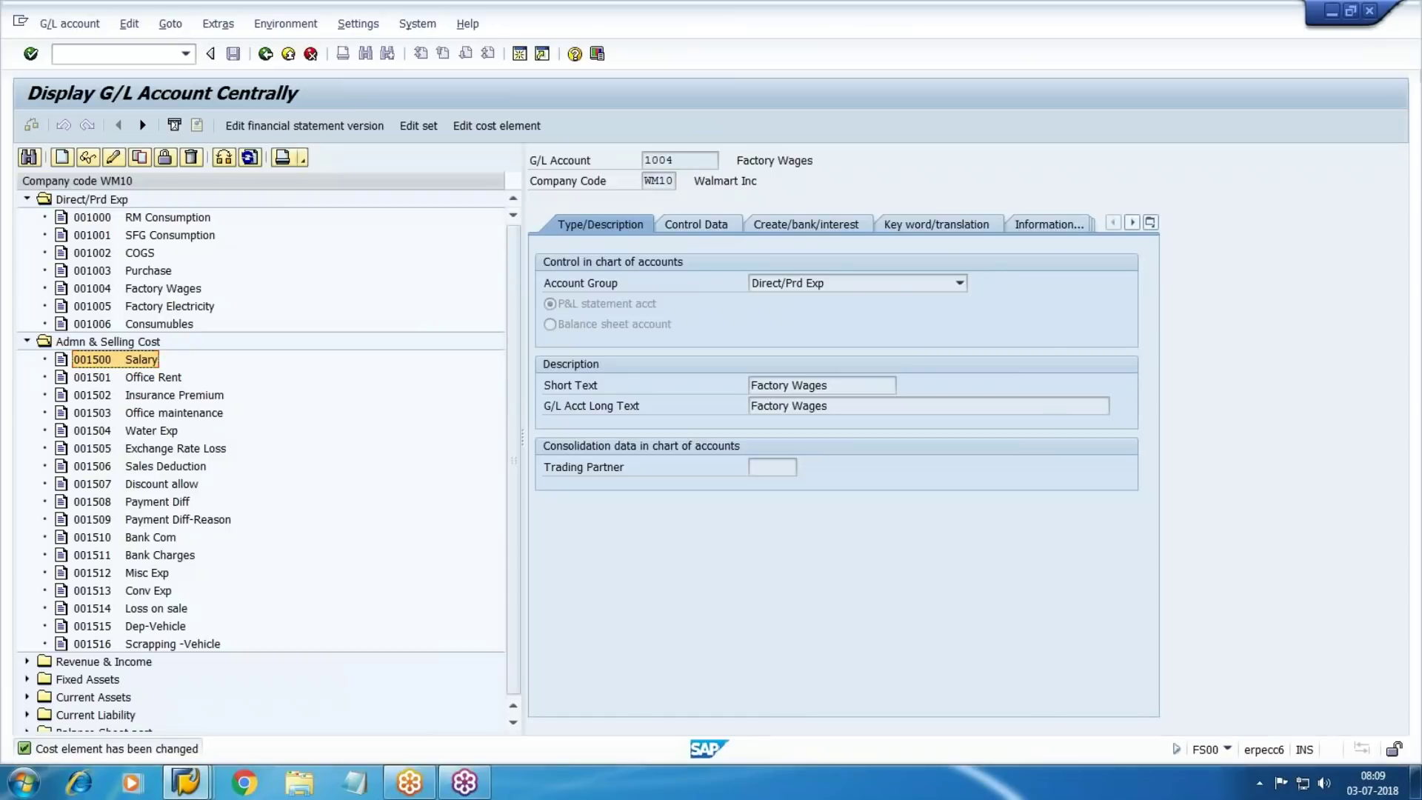
pyautogui.write('1501')
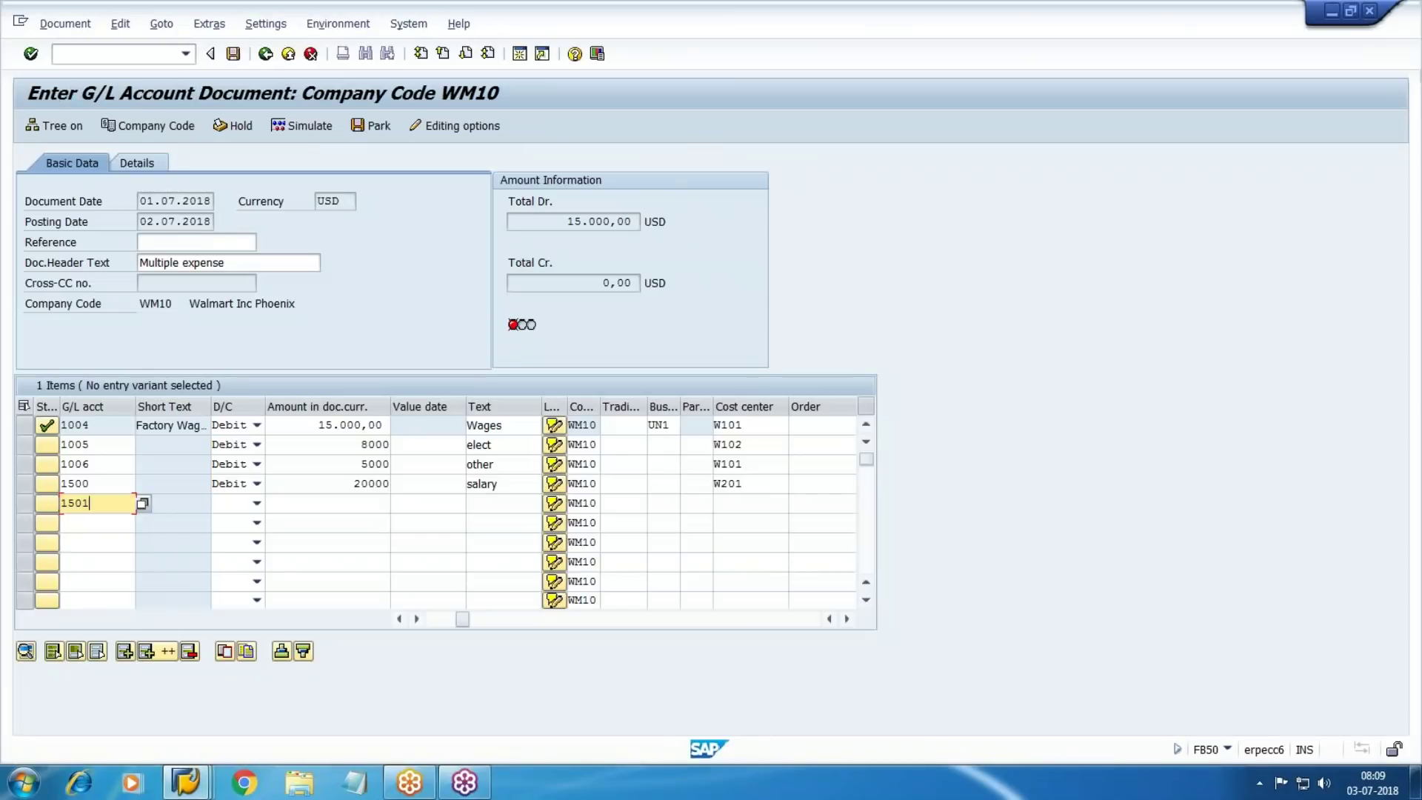
pyautogui.press('Tab')
pyautogui.press('Tab')
pyautogui.write('10000')
pyautogui.press('Tab')
pyautogui.press('Tab')
pyautogui.press('Tab')
pyautogui.press('Tab')
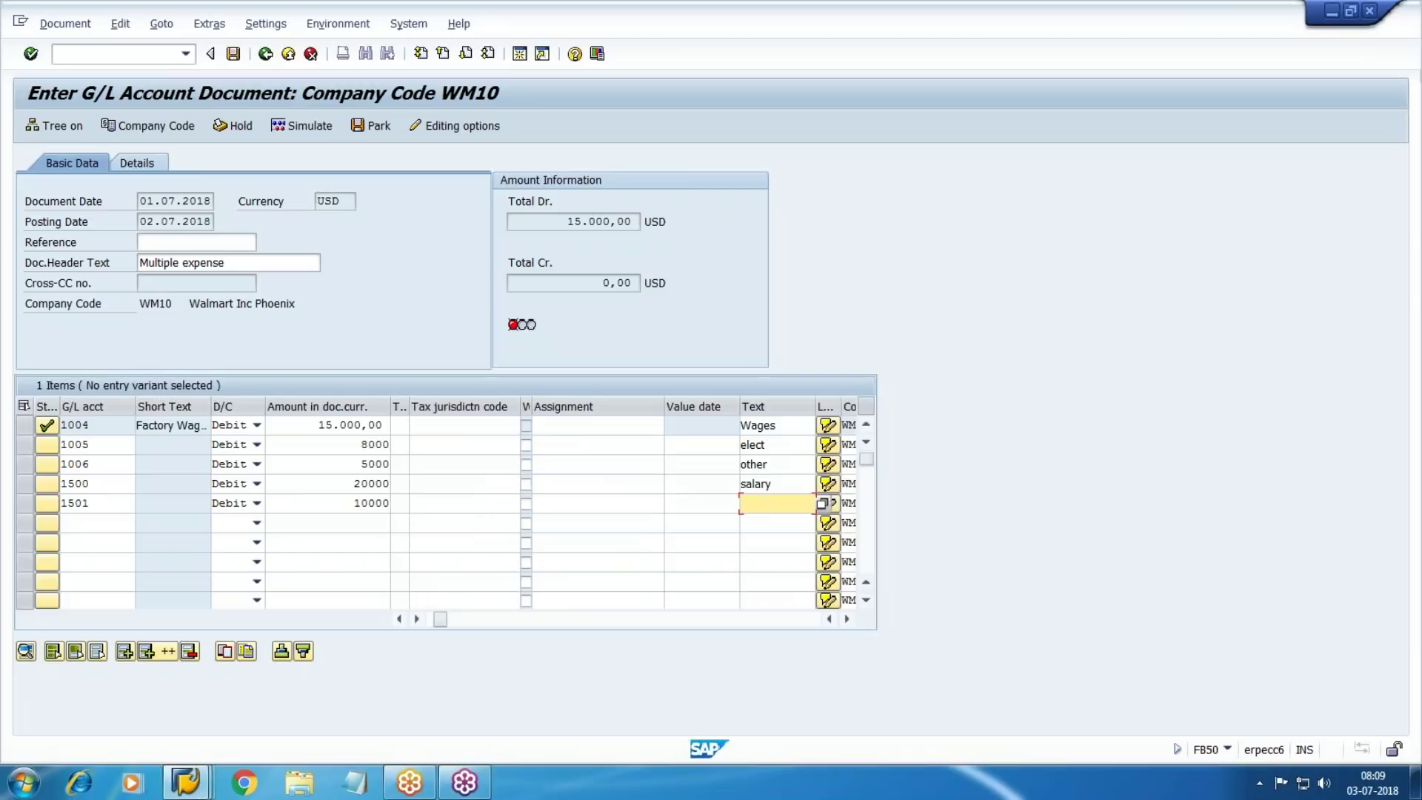
pyautogui.write('RENT')
pyautogui.press('Tab')
pyautogui.press('Tab')
pyautogui.press('Tab')
pyautogui.press('Tab')
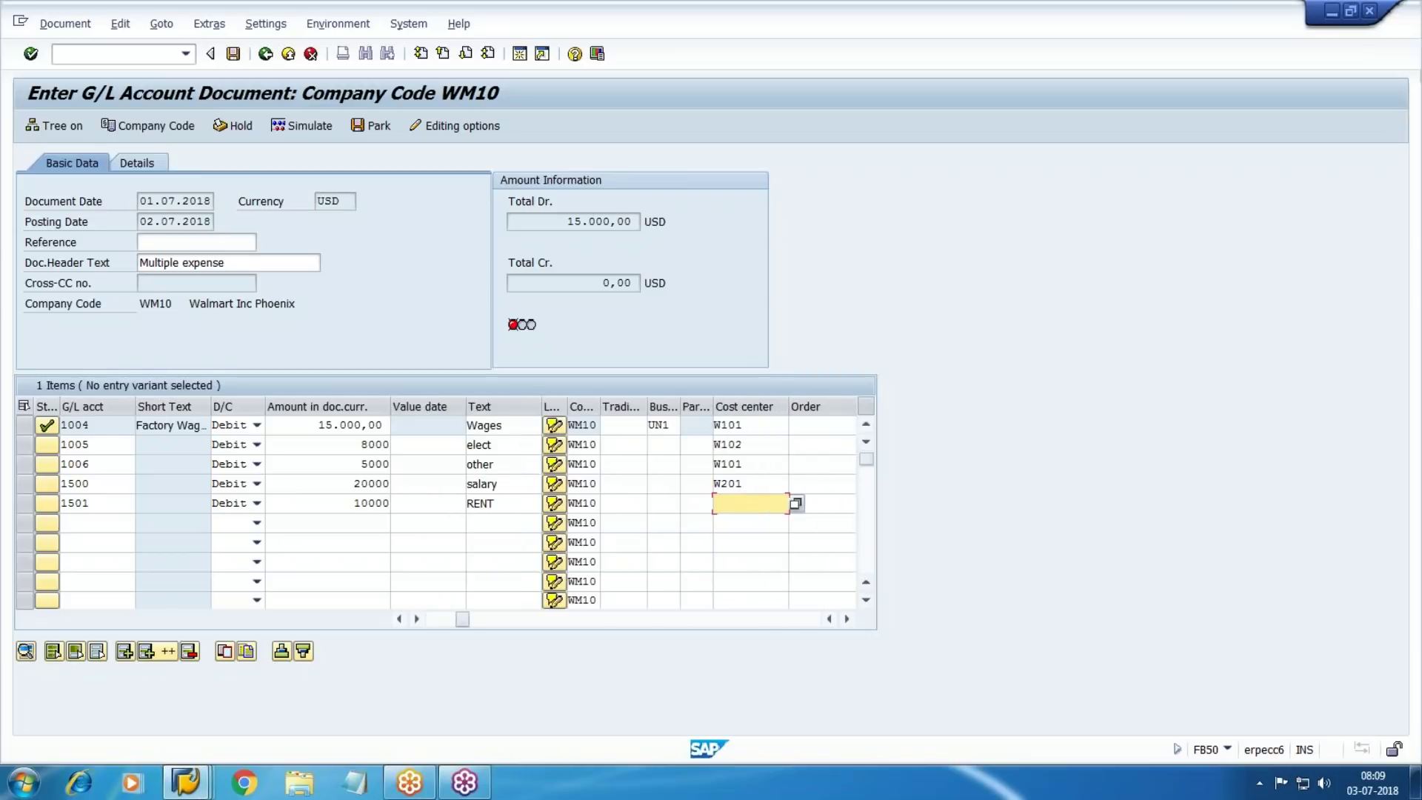
pyautogui.write('W')
# Add a sixth line with G/L account 3000 Cash chosen from the account list
pyautogui.click(70, 526)
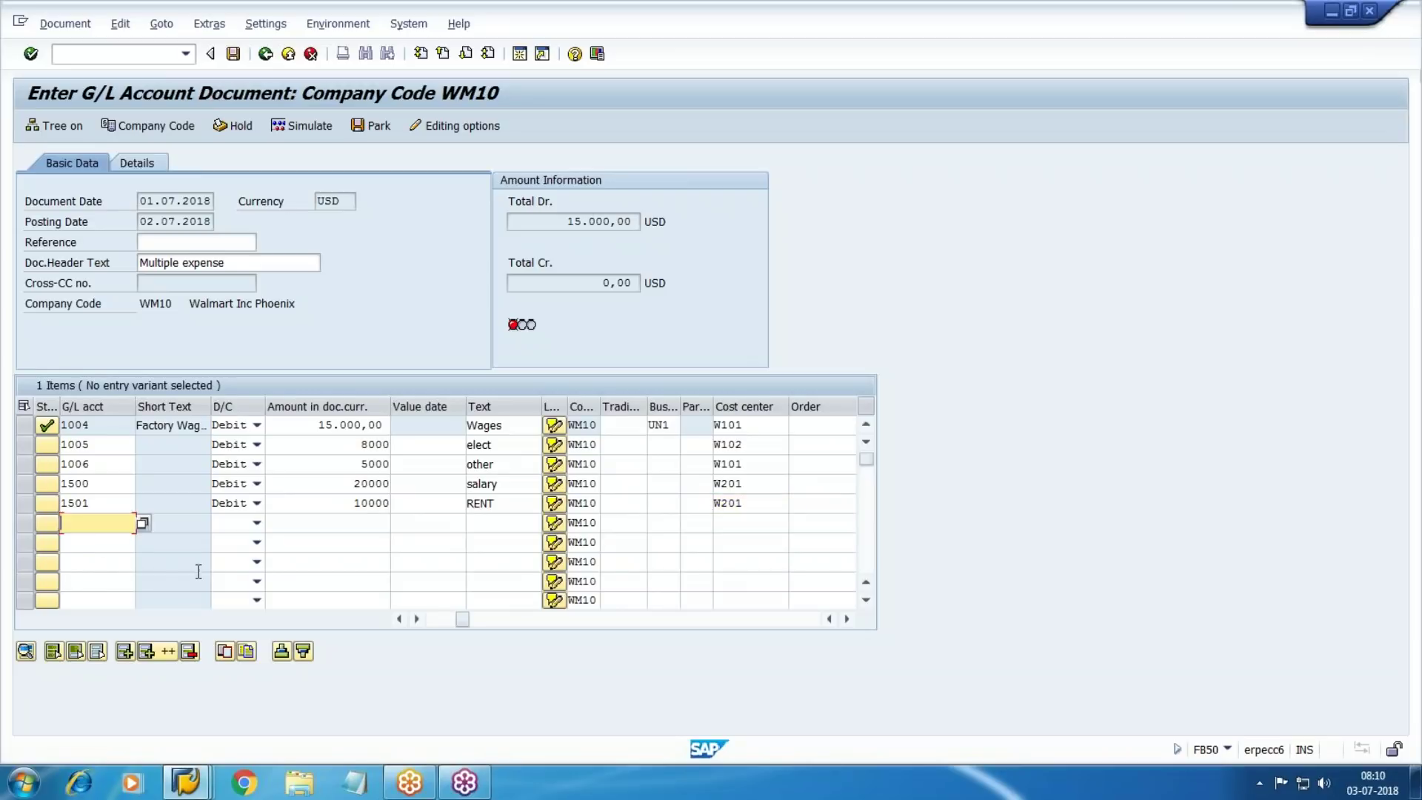
pyautogui.click(142, 523)
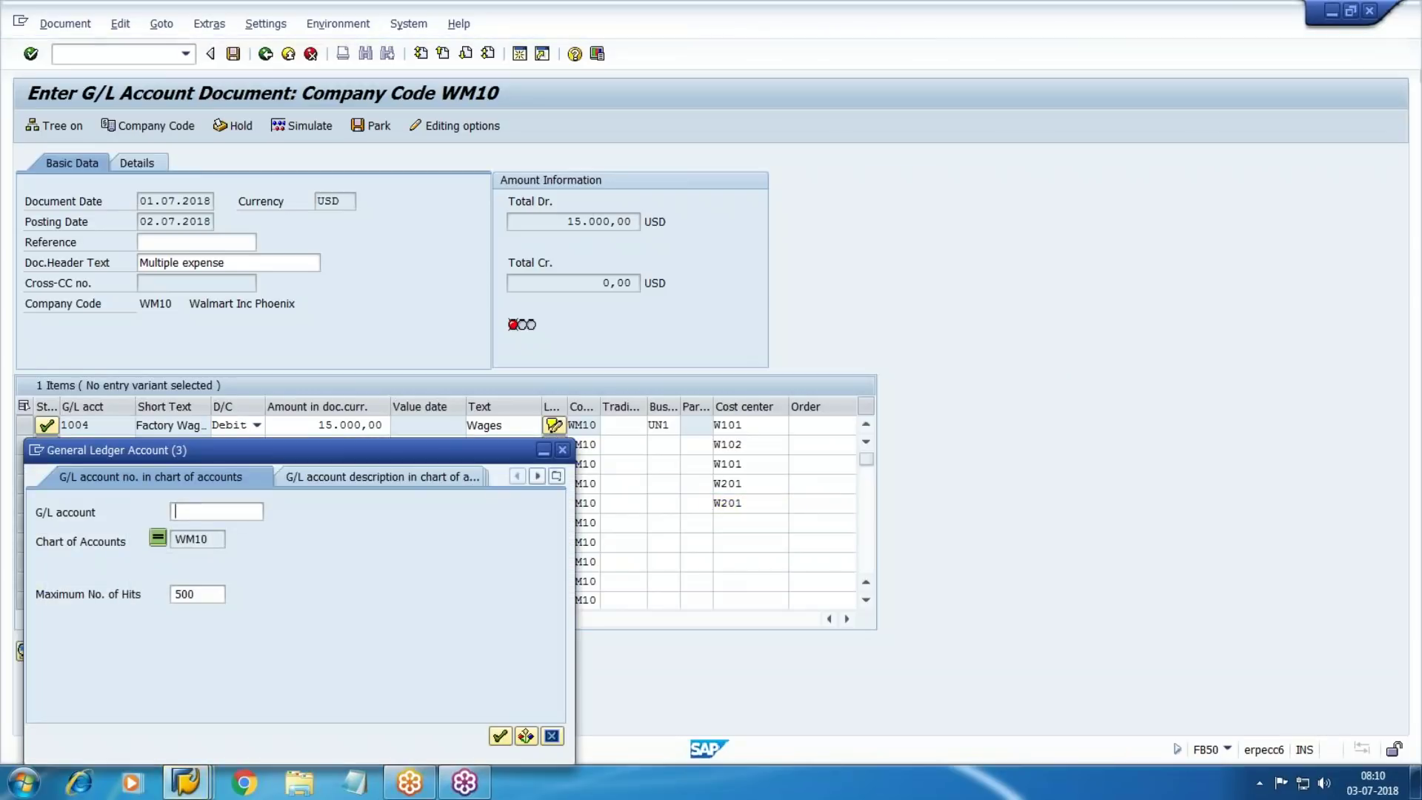
pyautogui.press('Return')
pyautogui.hotkey('ctrl', 'f')
pyautogui.press('Escape')
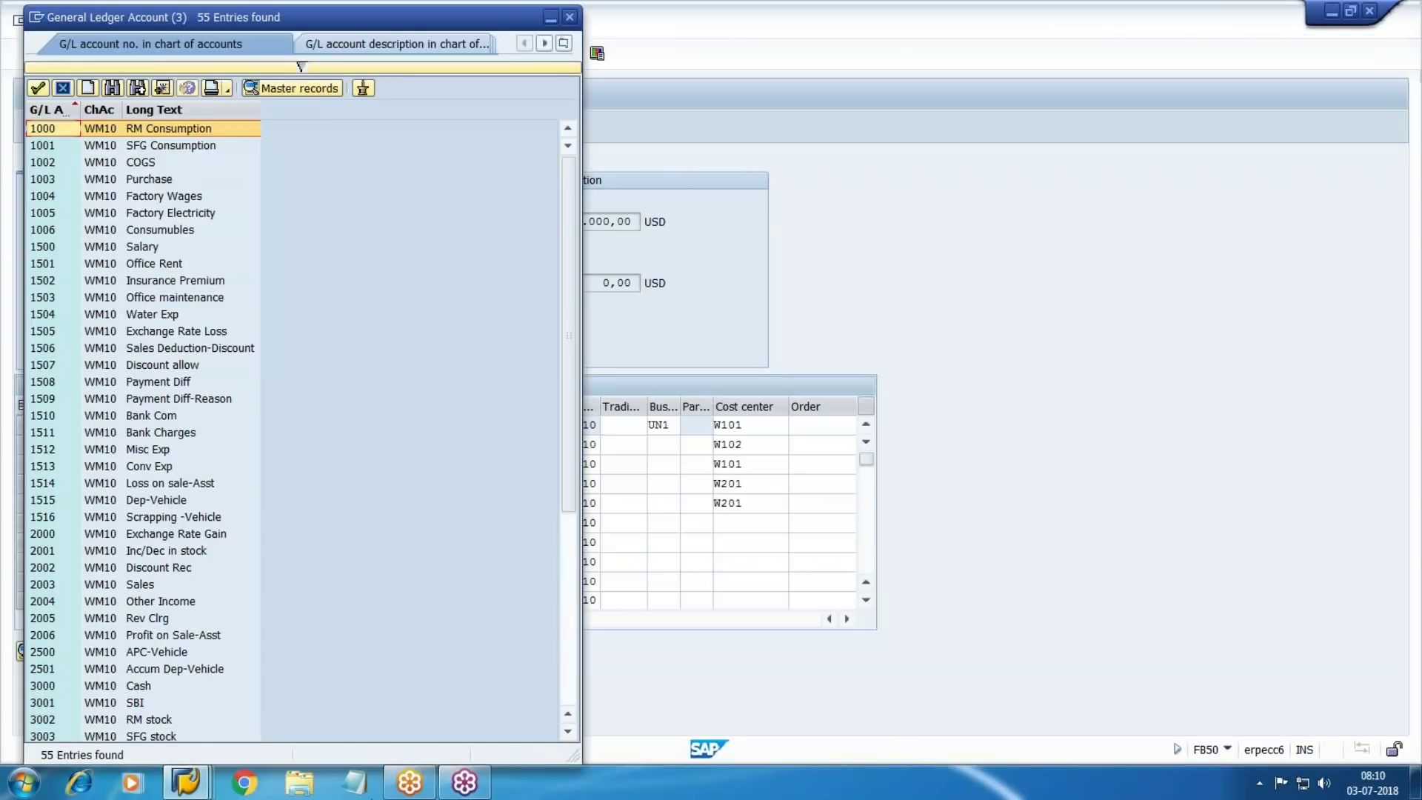
pyautogui.doubleClick(119, 688)
pyautogui.press('Tab')
# Make the cash line a credit with amount * and line text 'payment'
pyautogui.press('c')
pyautogui.press('Tab')
pyautogui.press('Tab')
pyautogui.press('Tab')
pyautogui.press('Tab')
pyautogui.press('Tab')
pyautogui.hotkey('shift', 'Tab')
pyautogui.hotkey('shift', 'Tab')
pyautogui.hotkey('shift', 'Tab')
pyautogui.hotkey('shift', 'Tab')
pyautogui.write('*')
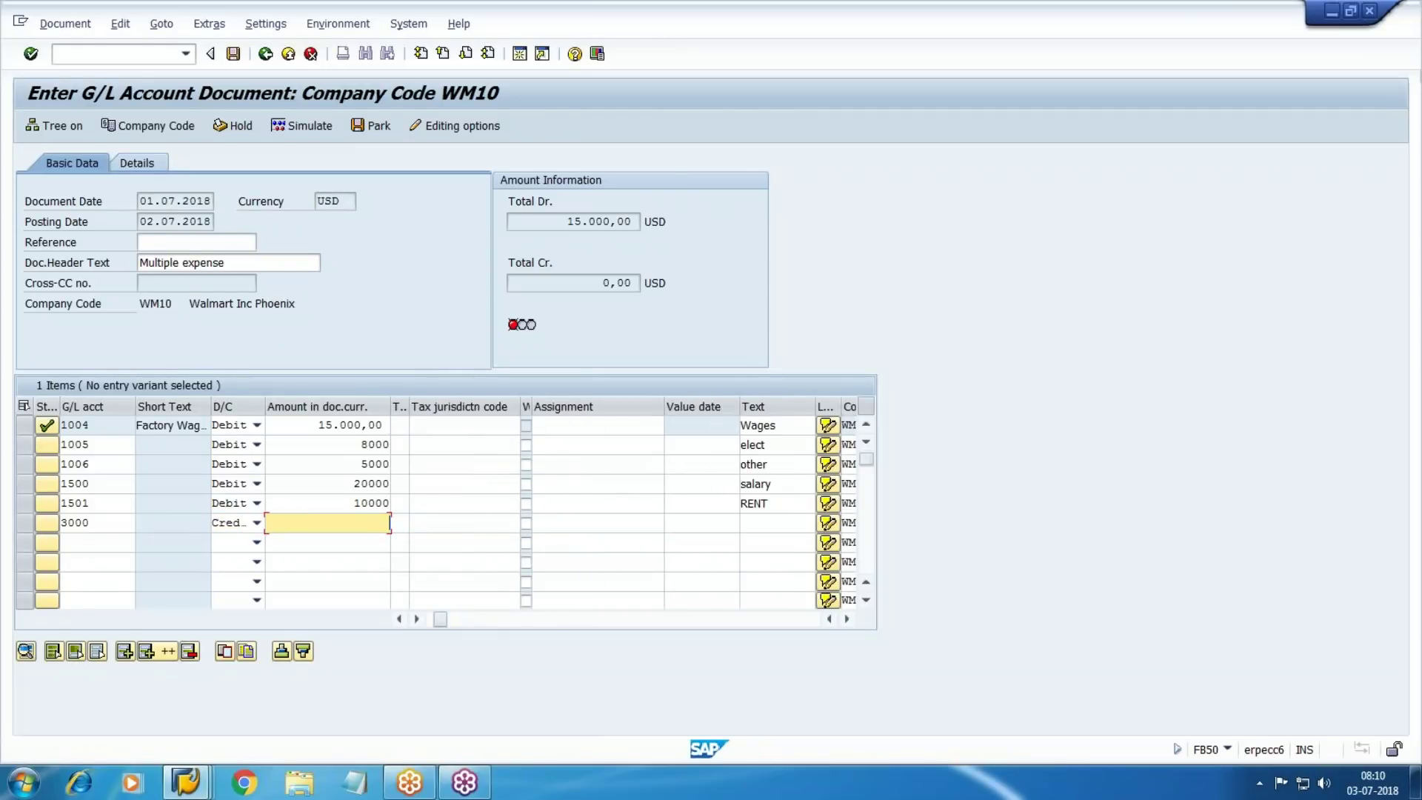
pyautogui.press('Tab')
pyautogui.press('Tab')
pyautogui.press('Tab')
pyautogui.press('Tab')
pyautogui.press('Tab')
pyautogui.press('Tab')
pyautogui.write('pay')
pyautogui.press('Down')
pyautogui.press('Return')
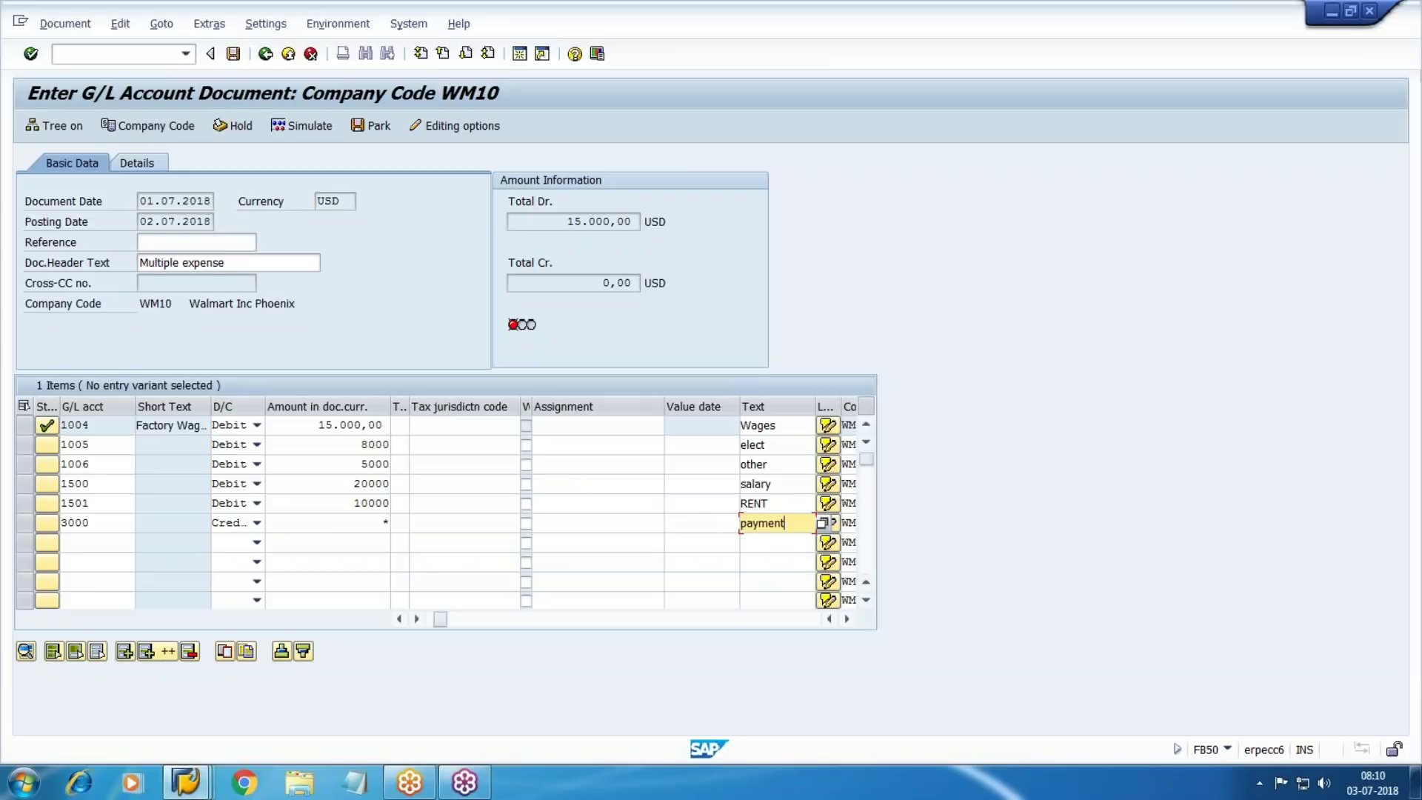
# Simulate the six-line document and post it as document 100017 in WM10
pyautogui.click(309, 126)
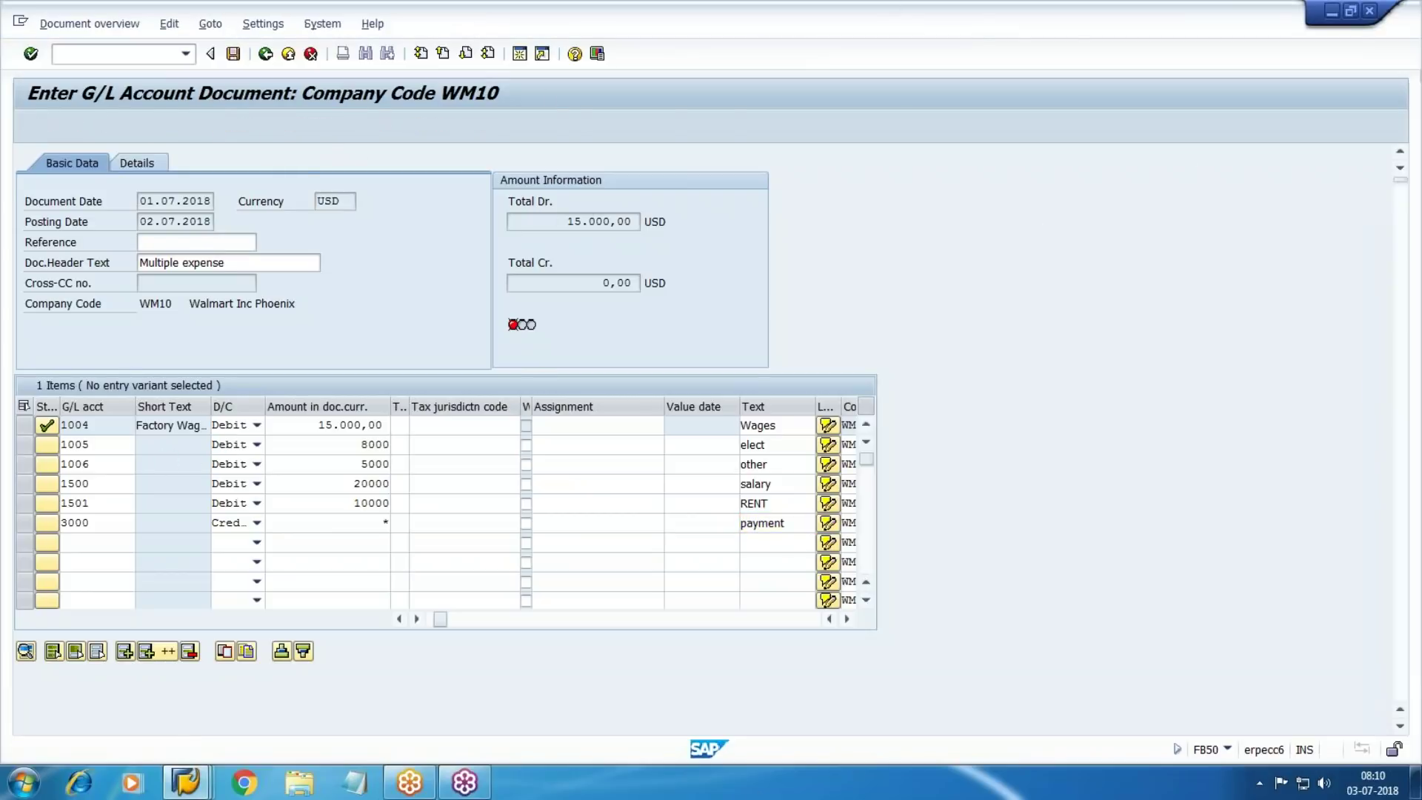
pyautogui.click(233, 53)
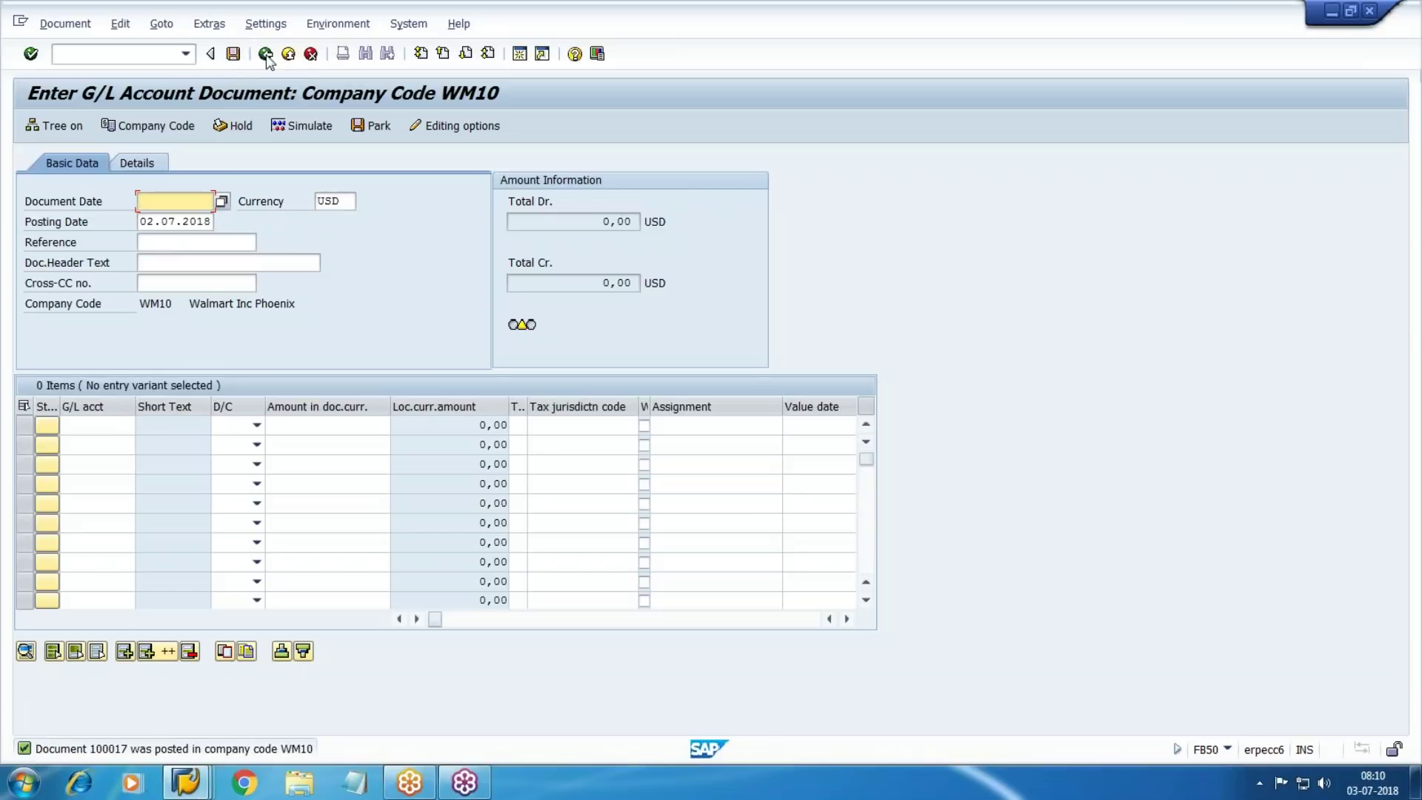
pyautogui.click(22, 783)
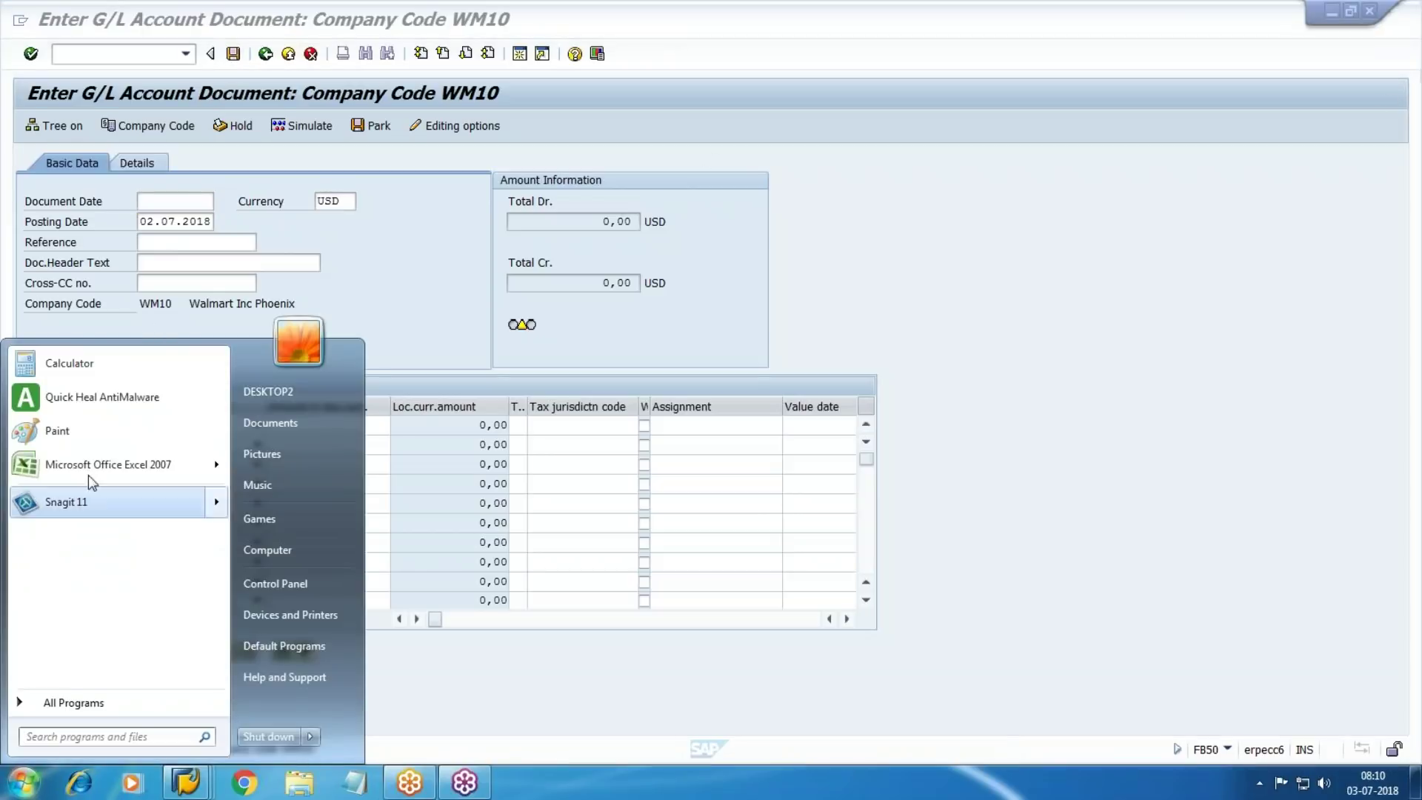
# Launch Paint and write 100017 at the top-left of the canvas
pyautogui.click(74, 431)
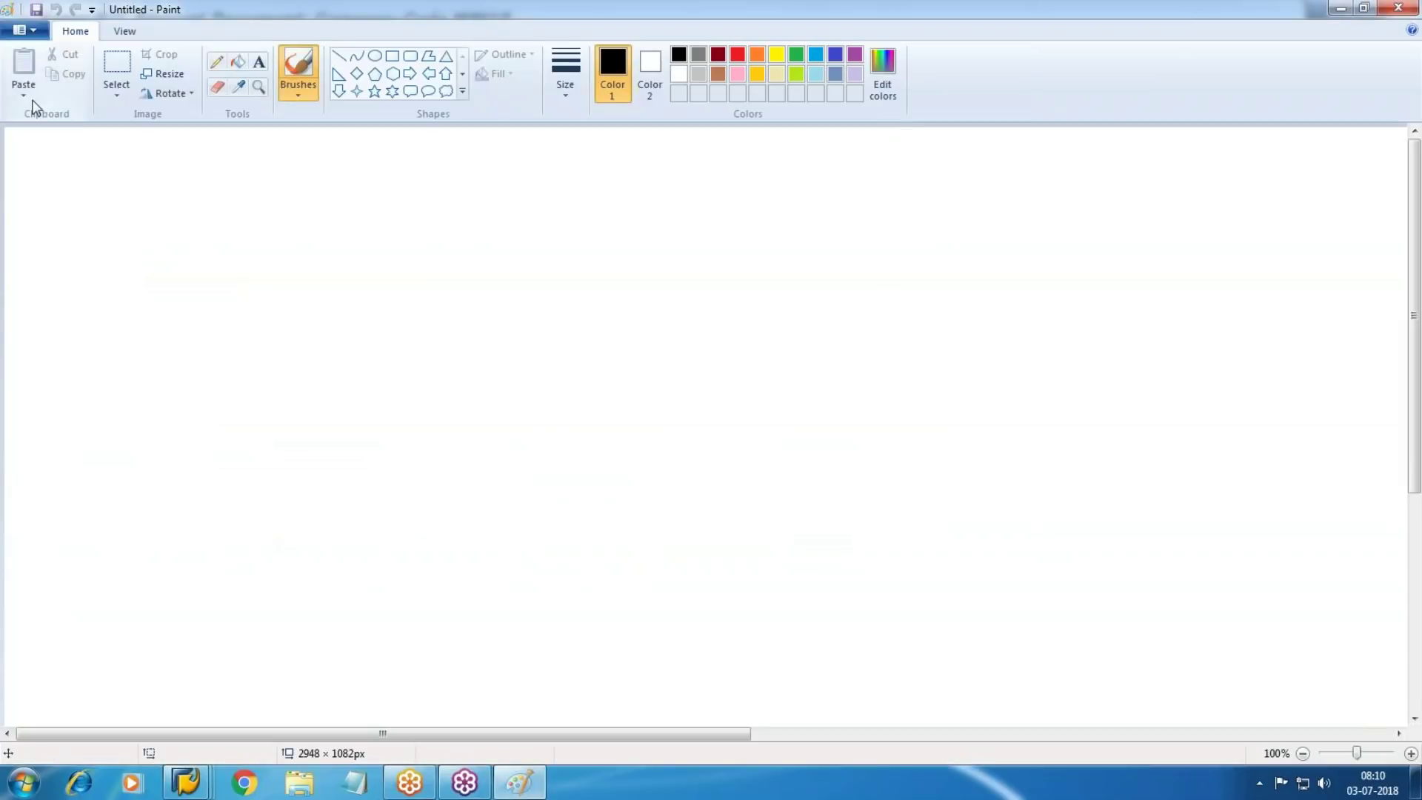
pyautogui.click(259, 61)
pyautogui.click(29, 138)
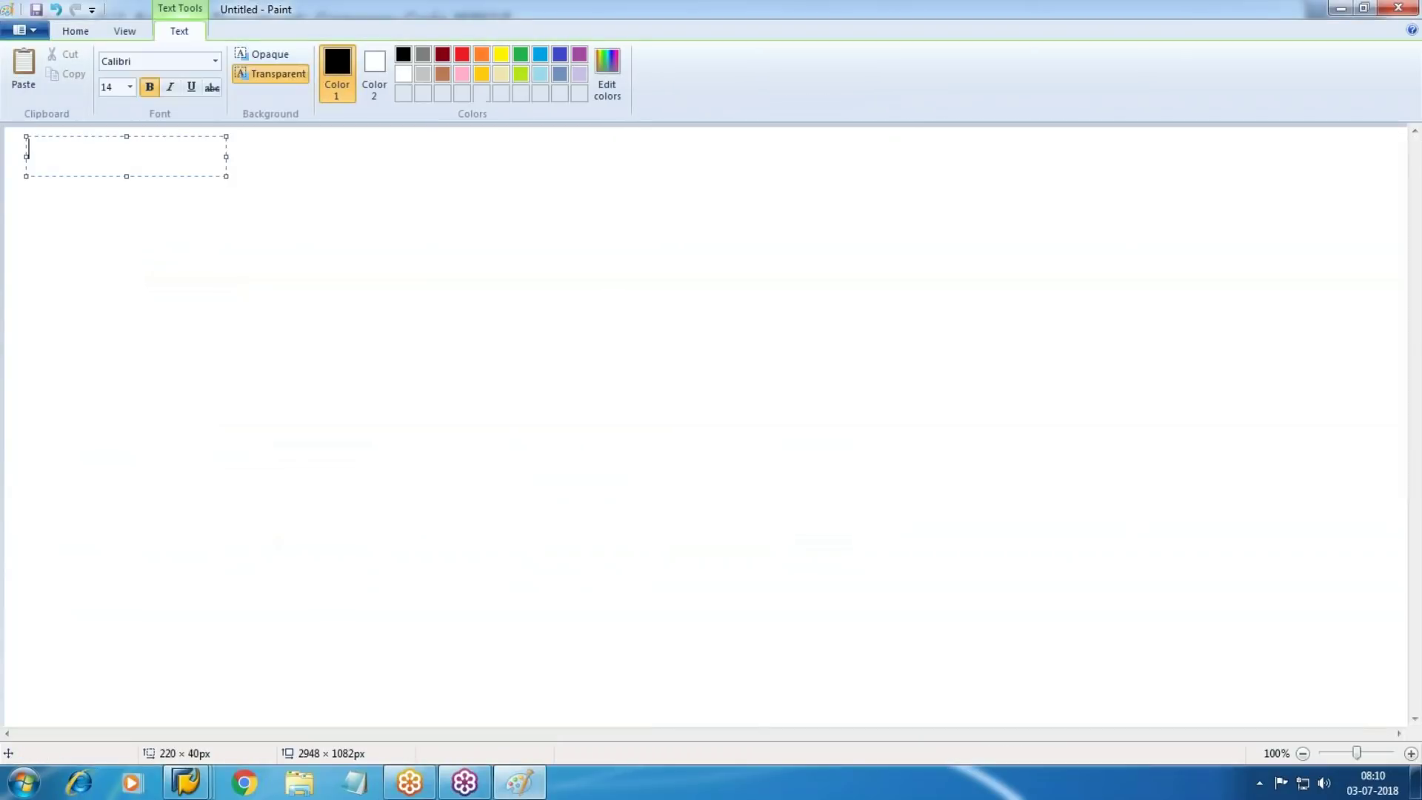
pyautogui.write('10007')
pyautogui.press('BackSpace')
pyautogui.write('17')
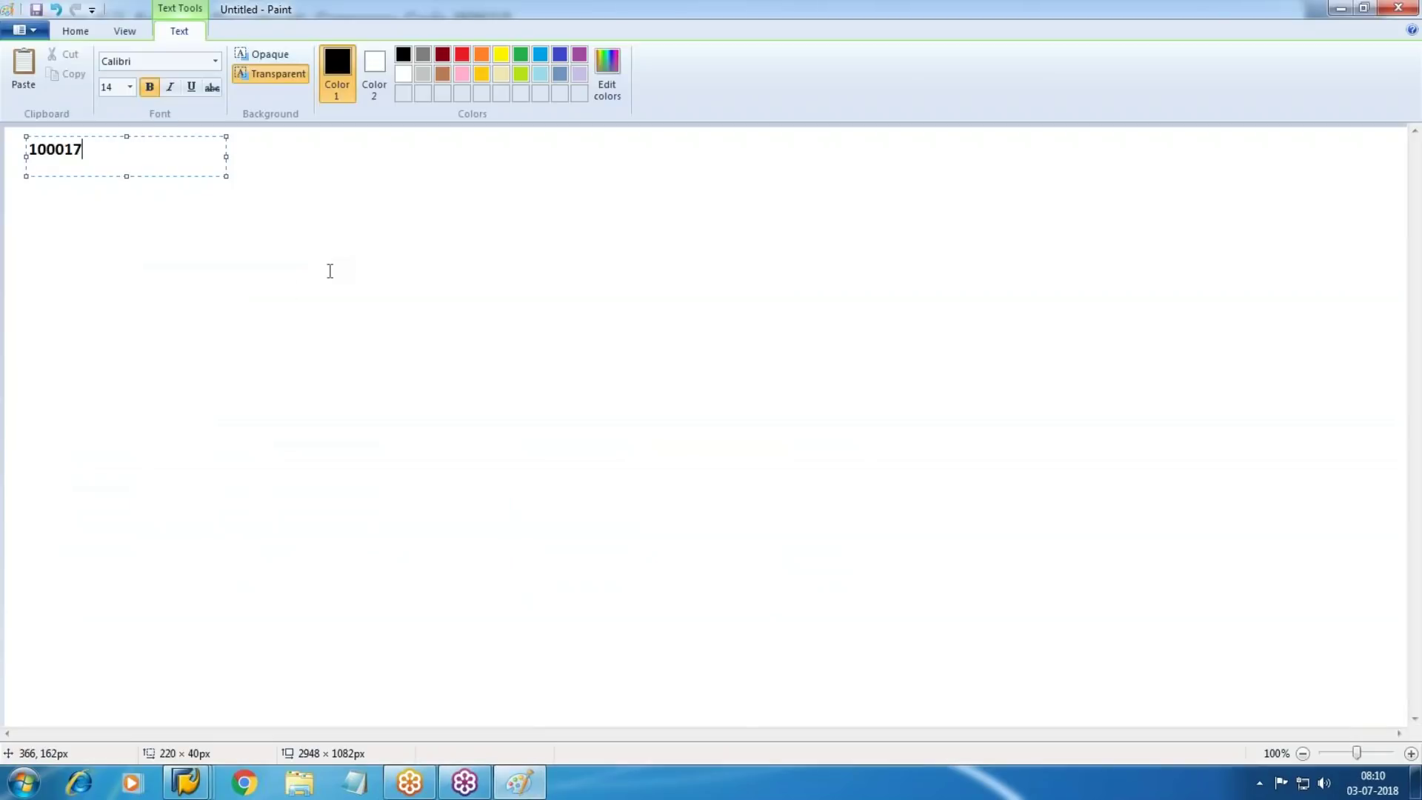
pyautogui.click(330, 270)
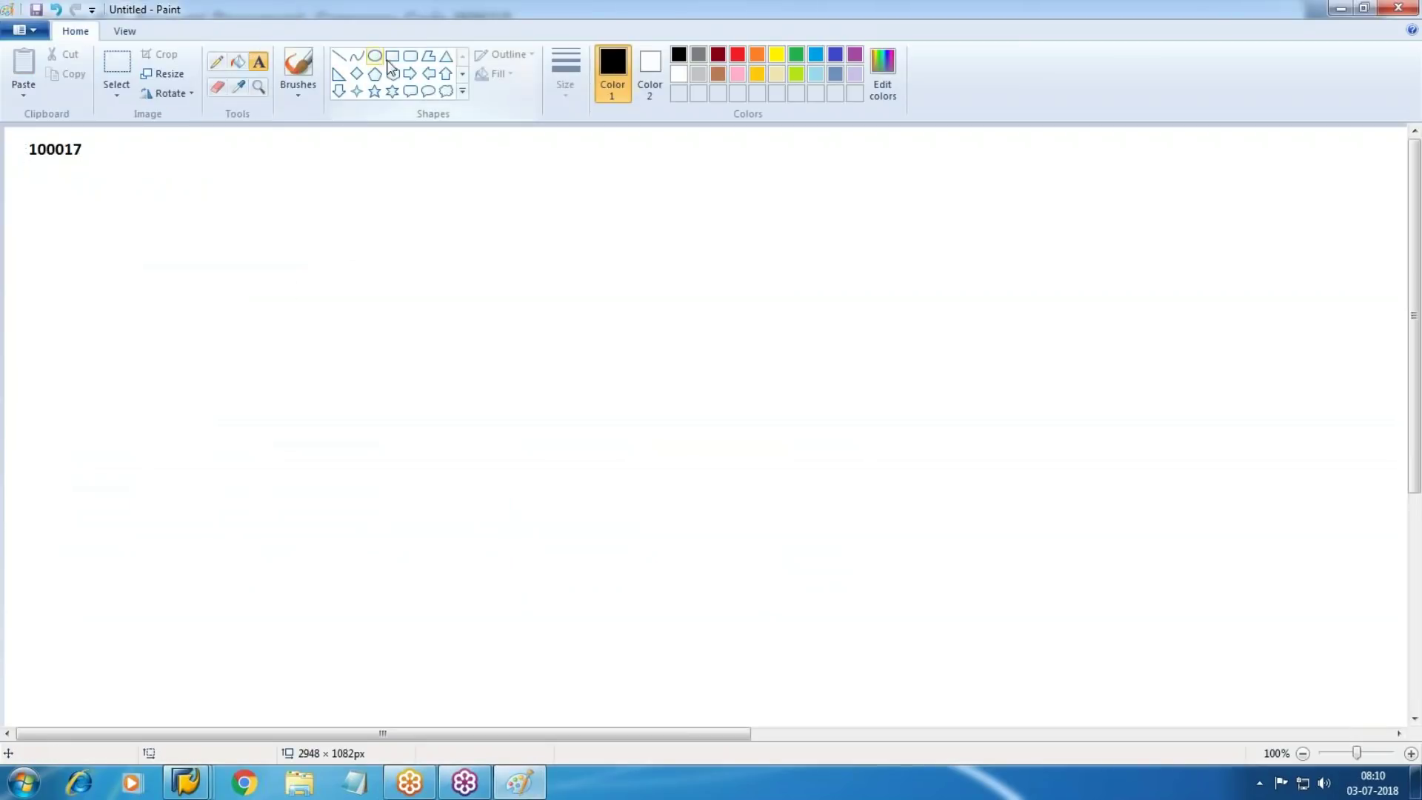
# Draw a row of six rectangles across the canvas
pyautogui.click(392, 56)
pyautogui.moveTo(62, 210); pyautogui.dragTo(239, 265)
pyautogui.moveTo(395, 213); pyautogui.dragTo(552, 266)
pyautogui.moveTo(597, 208)
pyautogui.mouseDown()
pyautogui.moveTo(615, 229)
pyautogui.moveTo(740, 268)
pyautogui.mouseUp()
pyautogui.moveTo(785, 205); pyautogui.dragTo(932, 263)
pyautogui.moveTo(972, 207)
pyautogui.mouseDown()
pyautogui.moveTo(1032, 260)
pyautogui.moveTo(1098, 248)
pyautogui.mouseUp()
pyautogui.moveTo(1126, 203); pyautogui.dragTo(1279, 252)
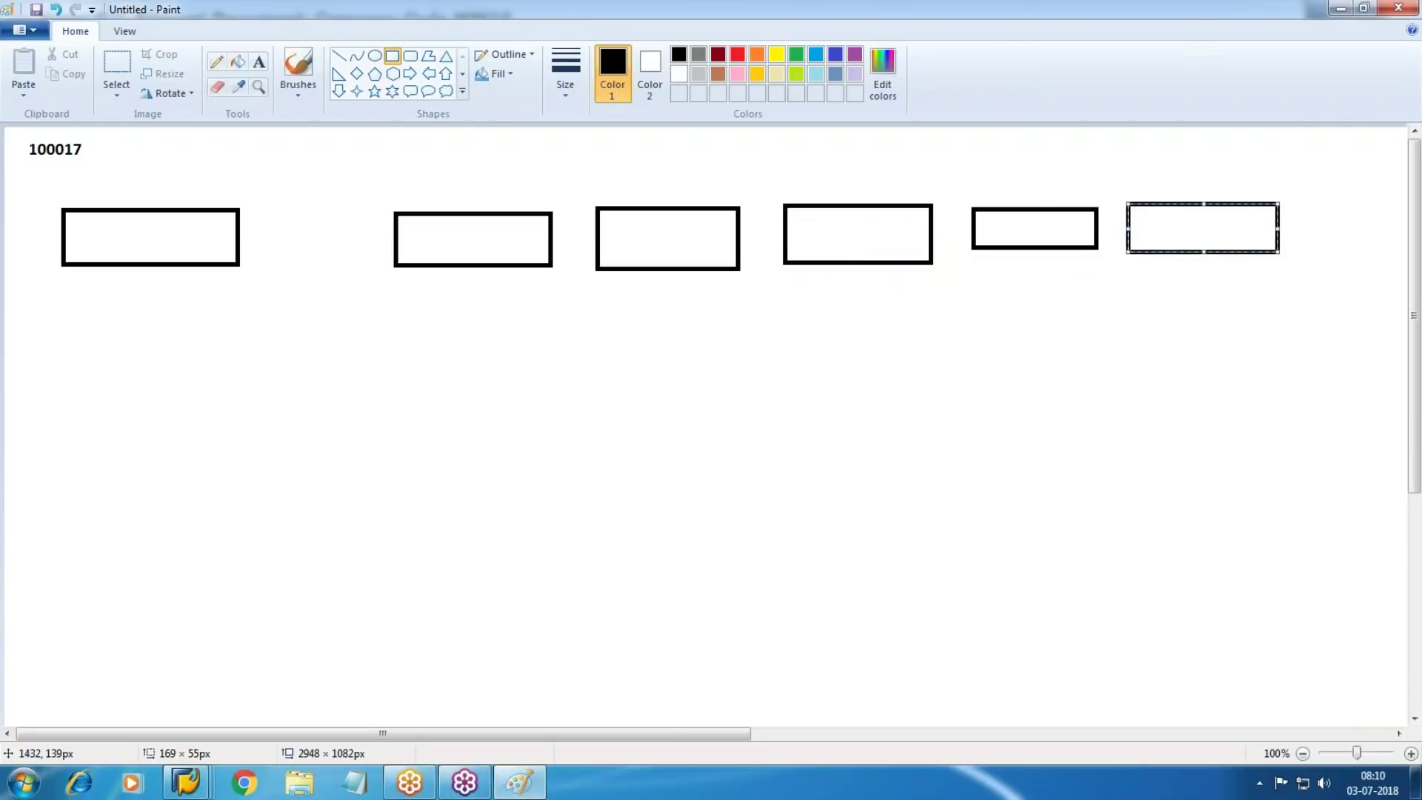
# Label the first two boxes BKPF and BSEG, then return to SAP
pyautogui.click(259, 62)
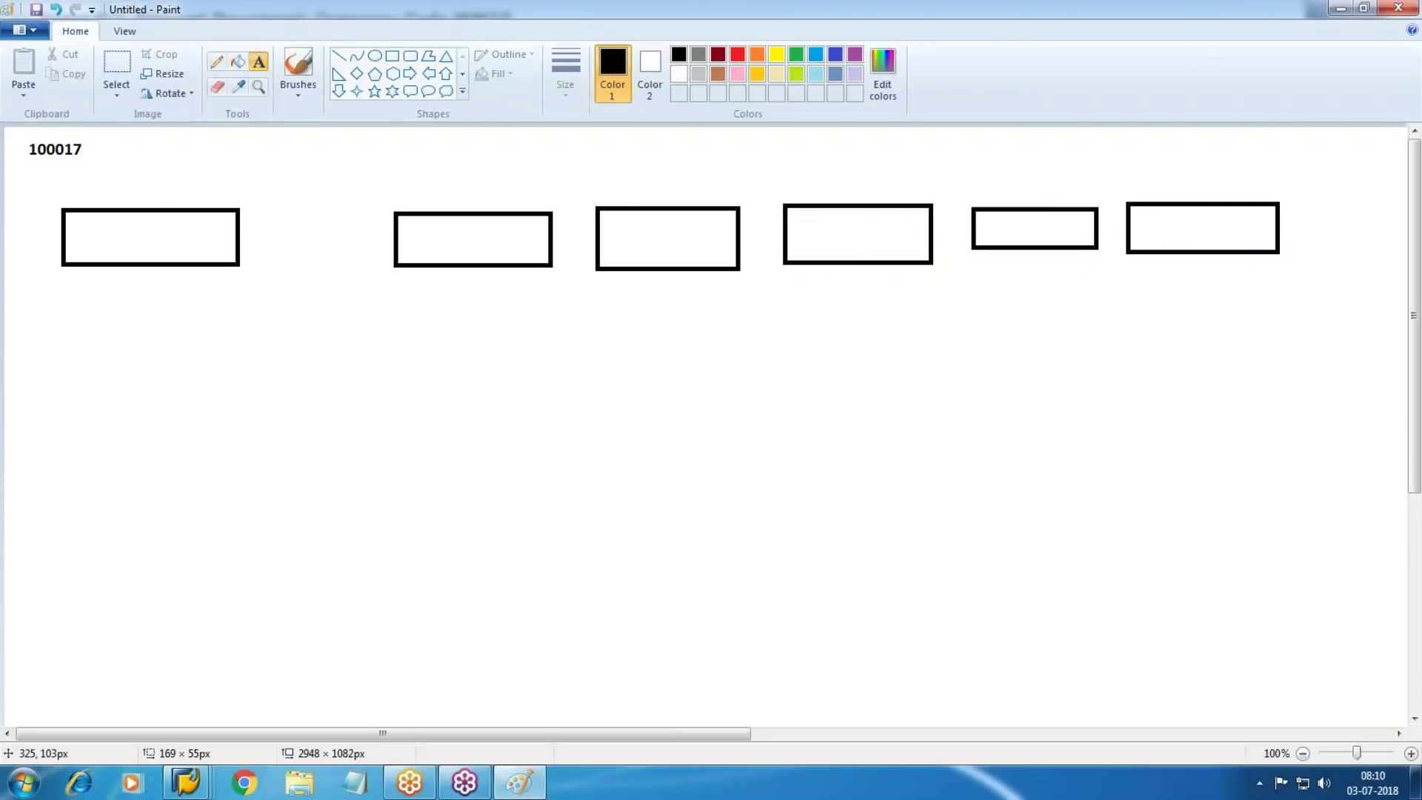
pyautogui.moveTo(76, 225); pyautogui.dragTo(238, 254)
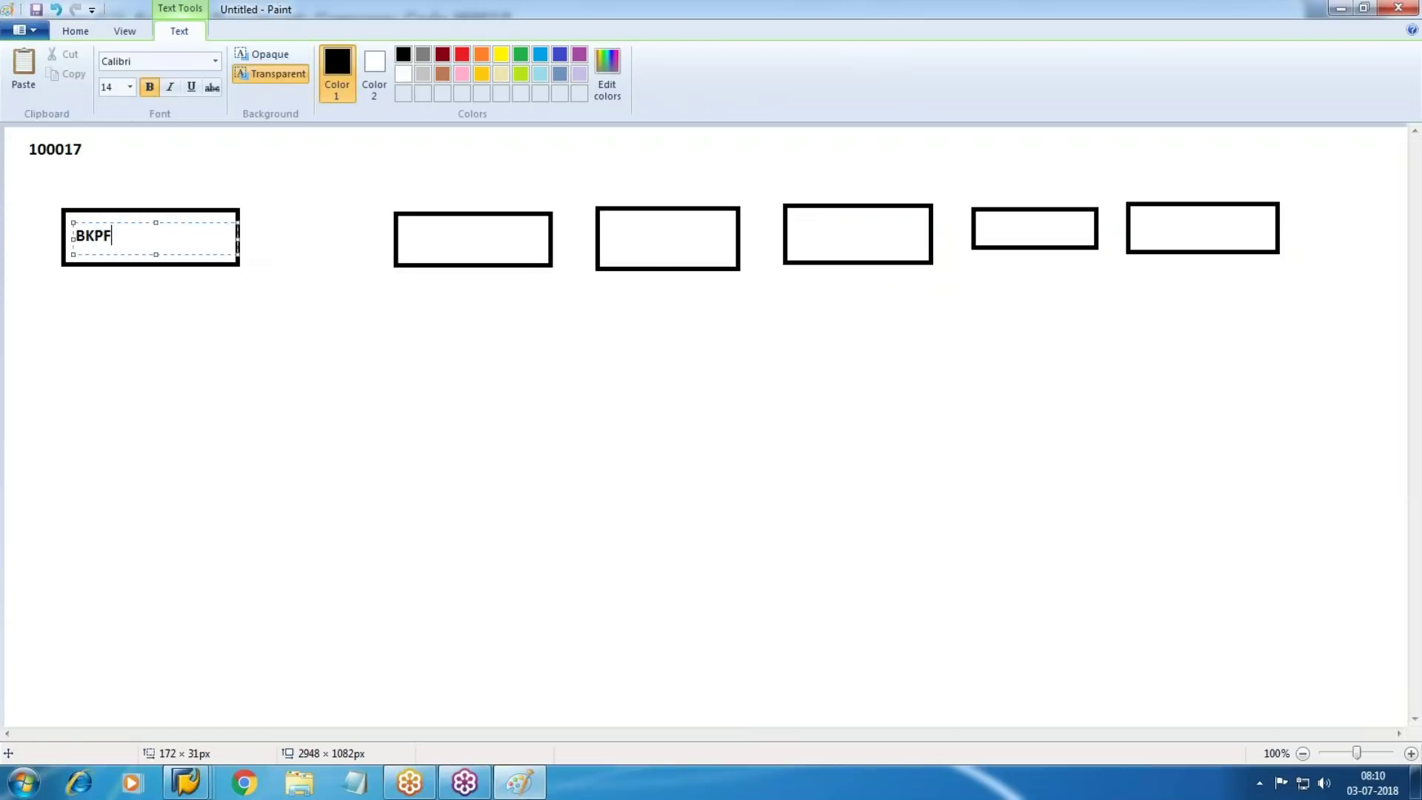
pyautogui.click(485, 243)
pyautogui.moveTo(403, 221); pyautogui.dragTo(565, 258)
pyautogui.write('BSEG')
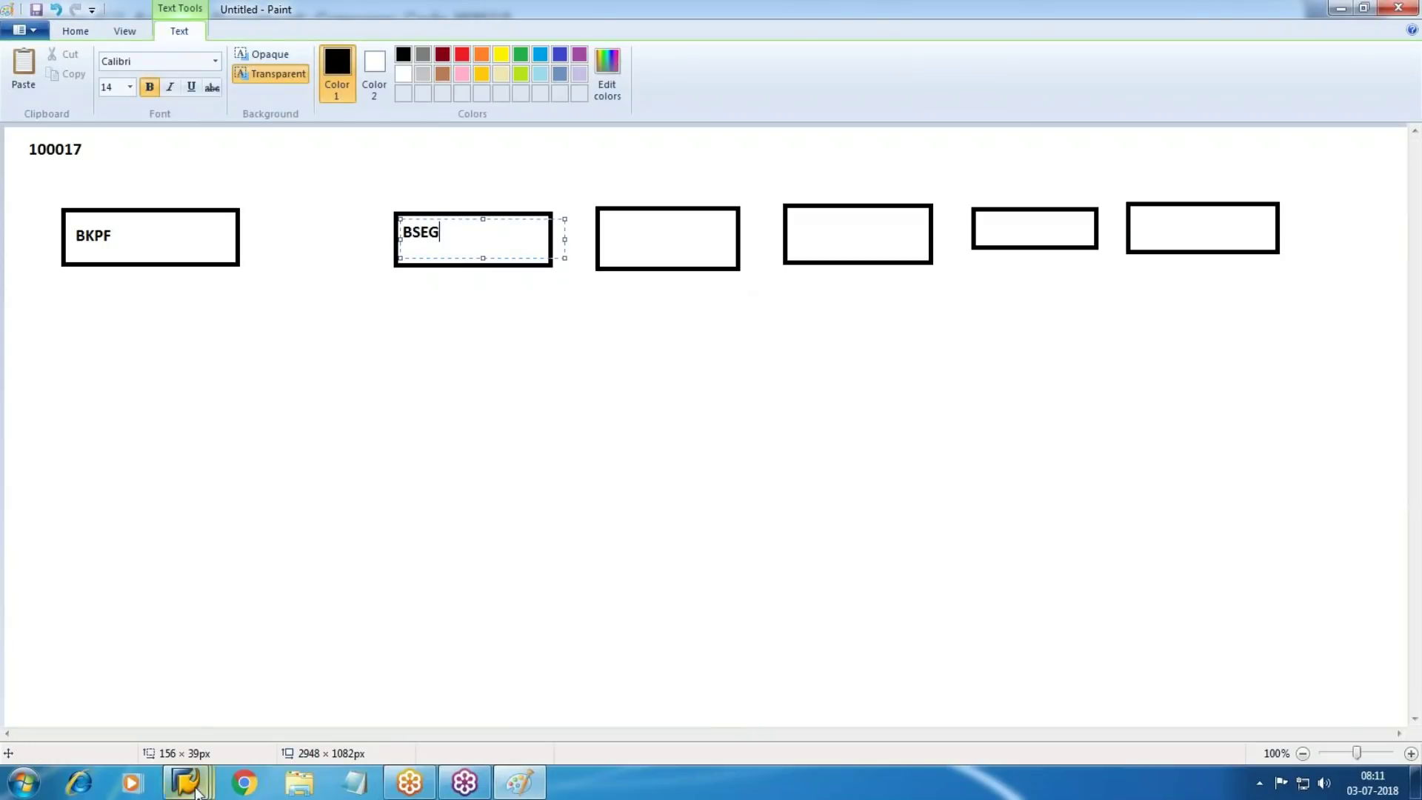
pyautogui.moveTo(188, 781)
pyautogui.click(537, 700)
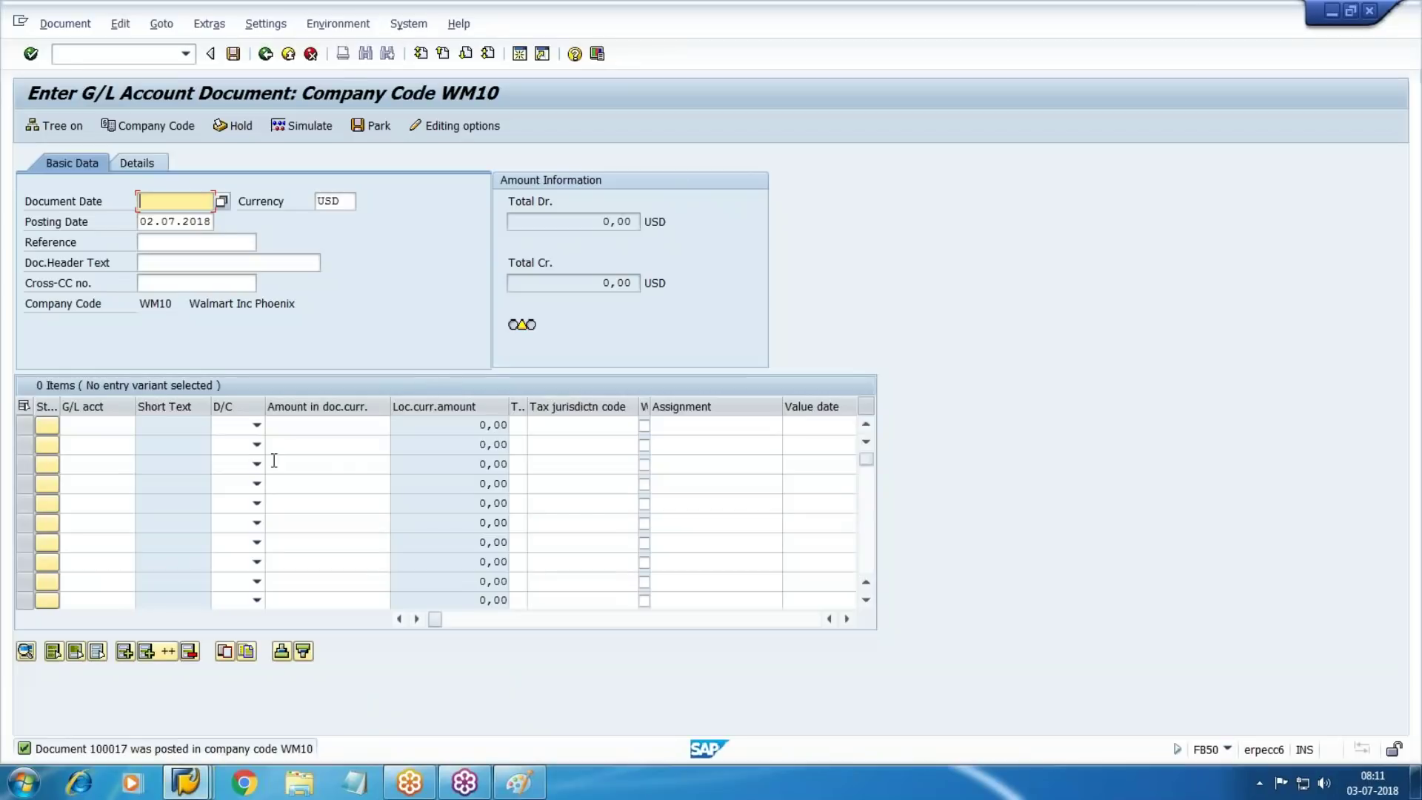
# Display posted document 100017 with its six line items, then go back to the Paint sketch
pyautogui.click(65, 24)
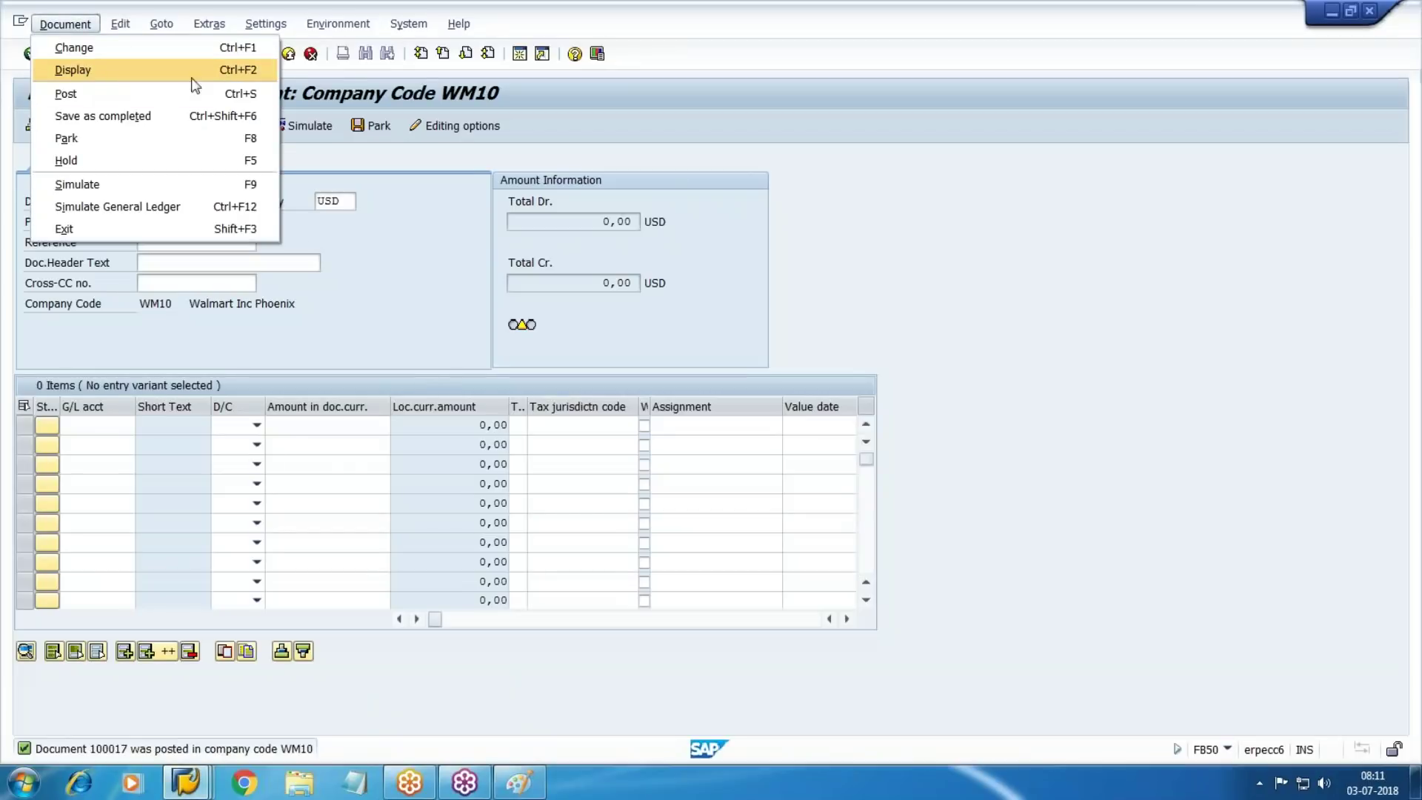
pyautogui.click(73, 70)
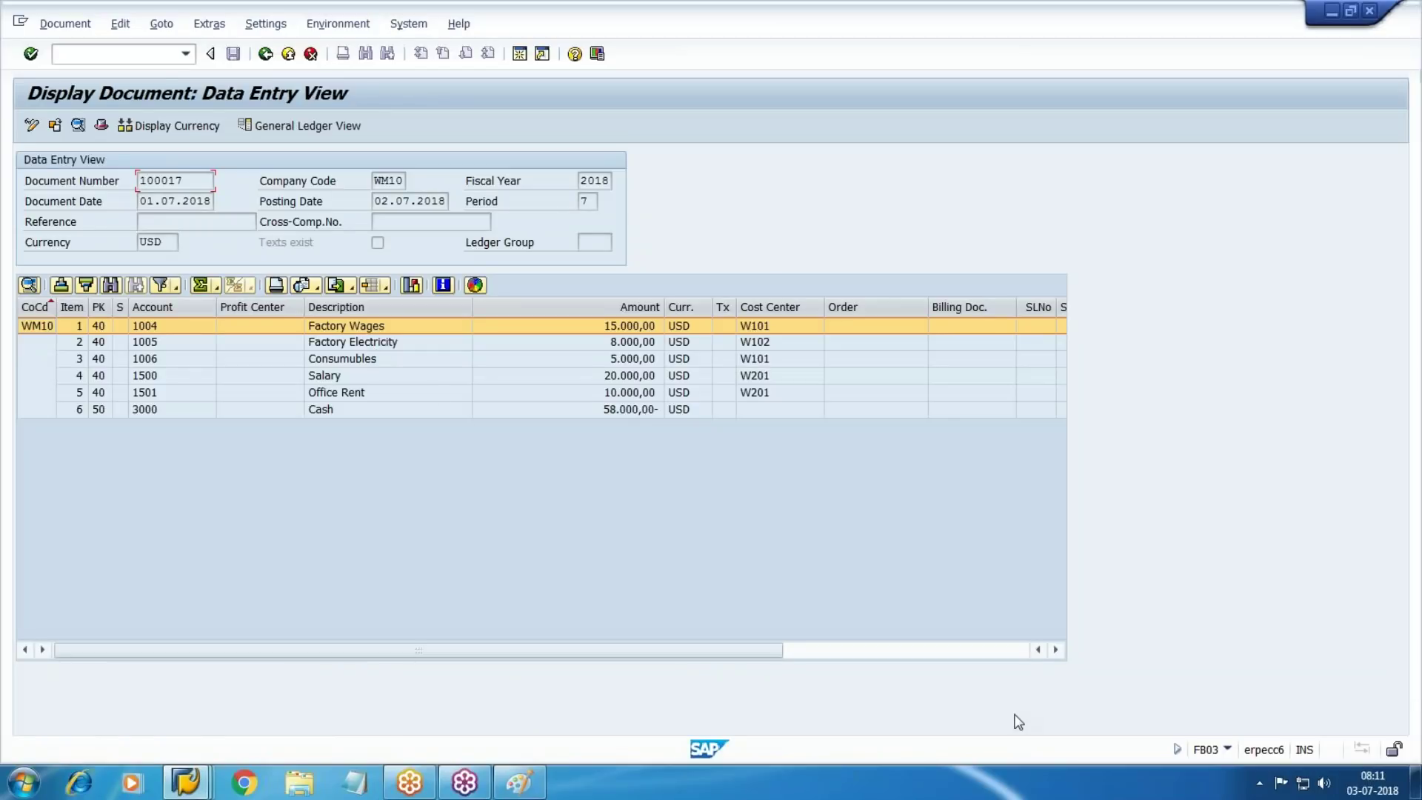
pyautogui.hotkey('alt', 'Tab')
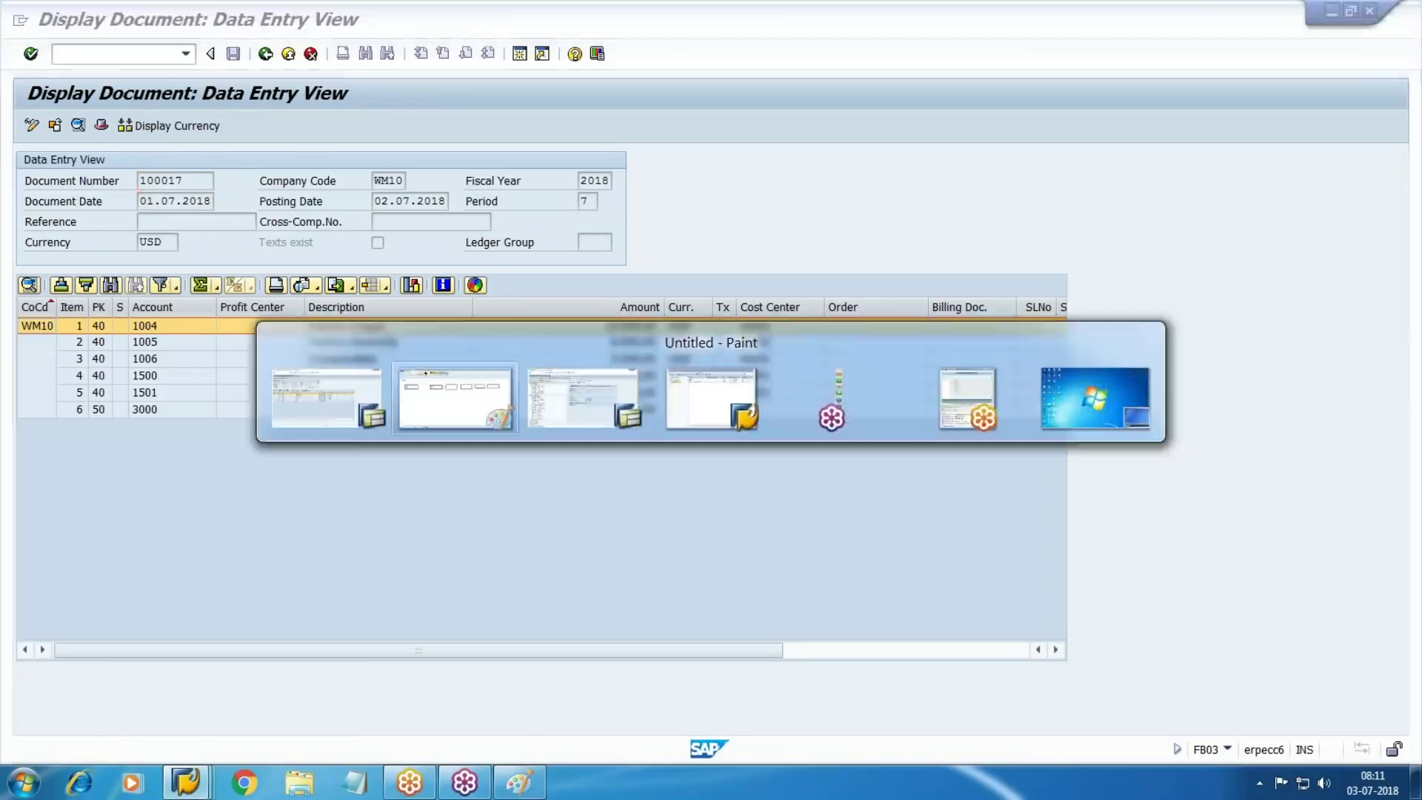
pyautogui.click(455, 141)
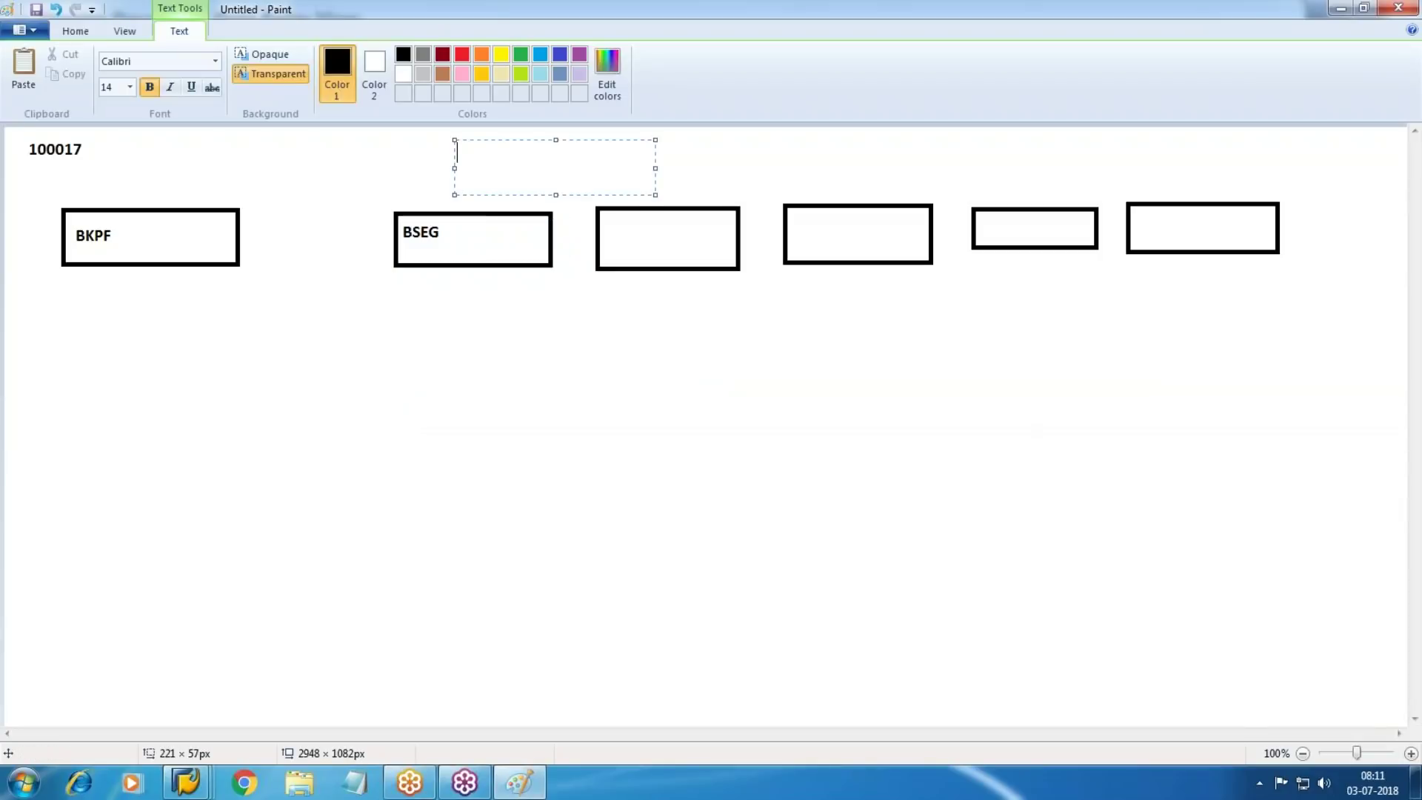
# Add a 6-BSEG note above BSEG and a COBK box beneath BKPF
pyautogui.write('6-BSEG')
pyautogui.click(397, 368)
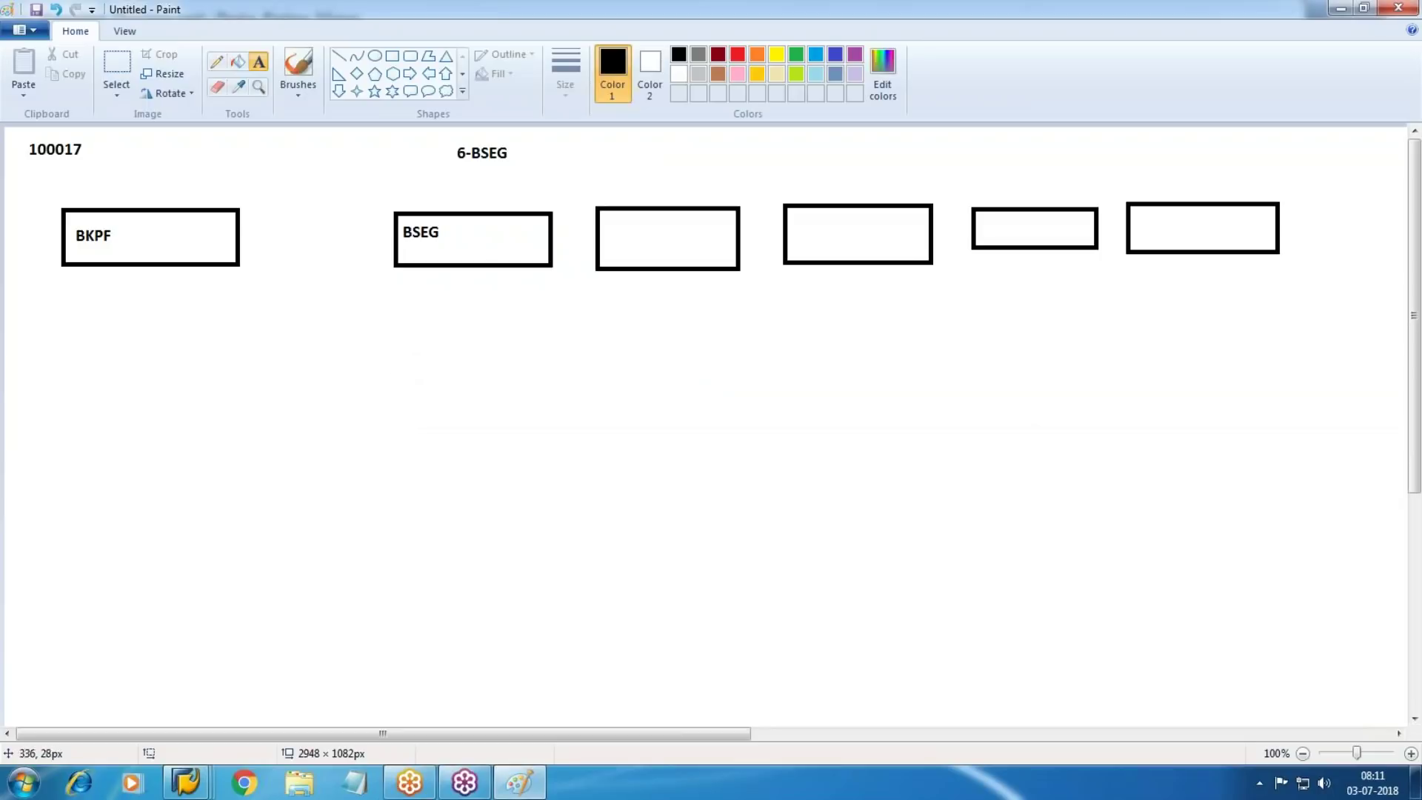
pyautogui.click(393, 56)
pyautogui.moveTo(62, 366); pyautogui.dragTo(244, 420)
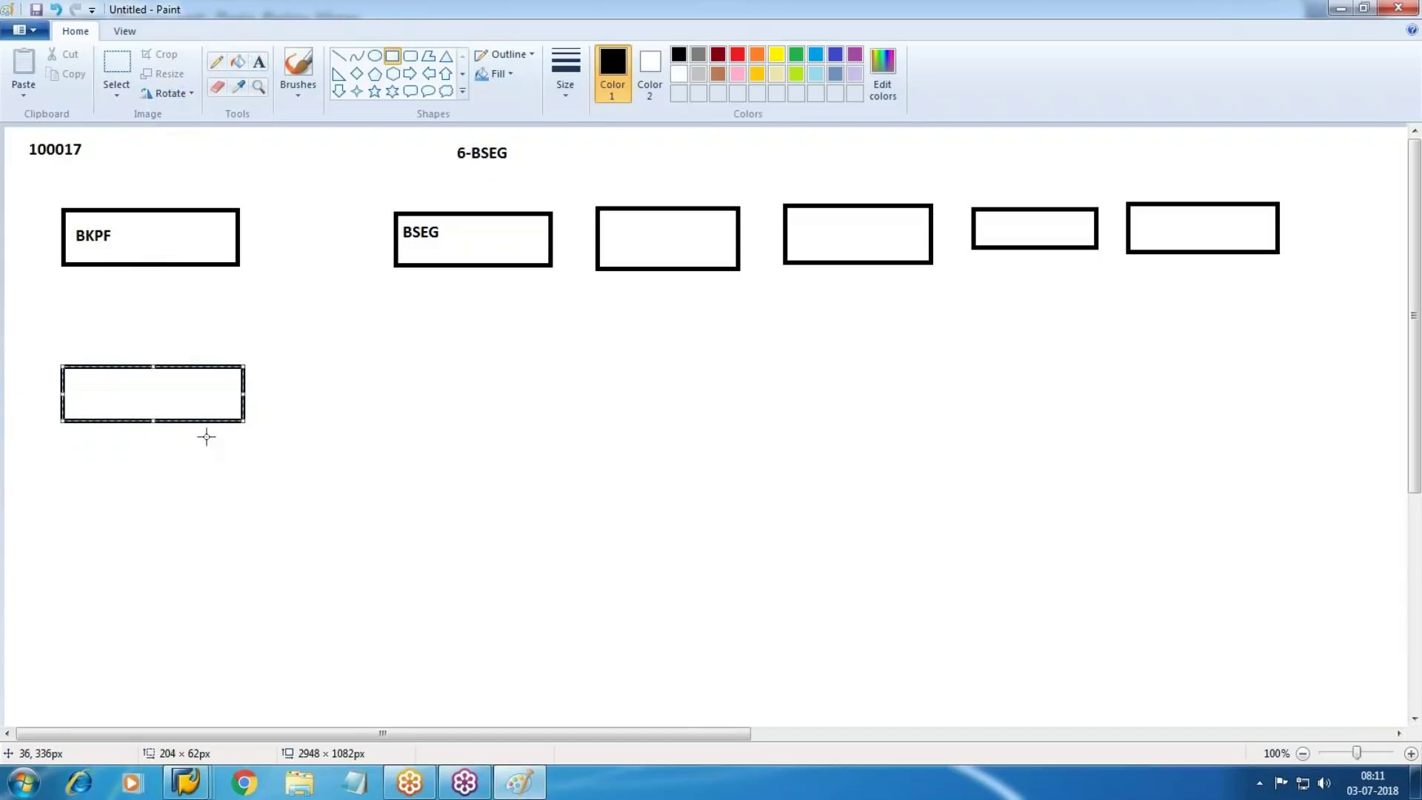
pyautogui.click(259, 61)
pyautogui.moveTo(76, 378); pyautogui.dragTo(239, 411)
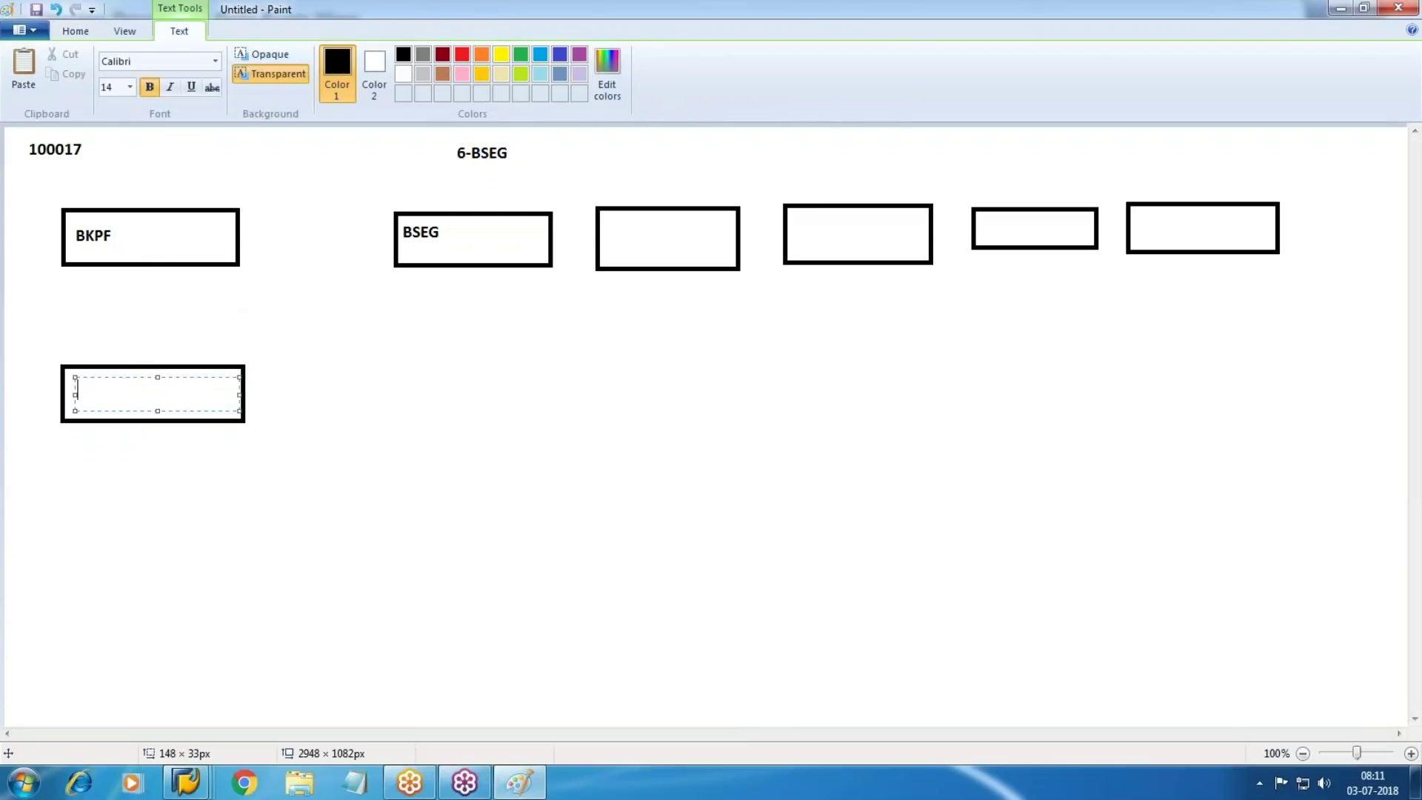
pyautogui.write('COBK')
pyautogui.click(530, 371)
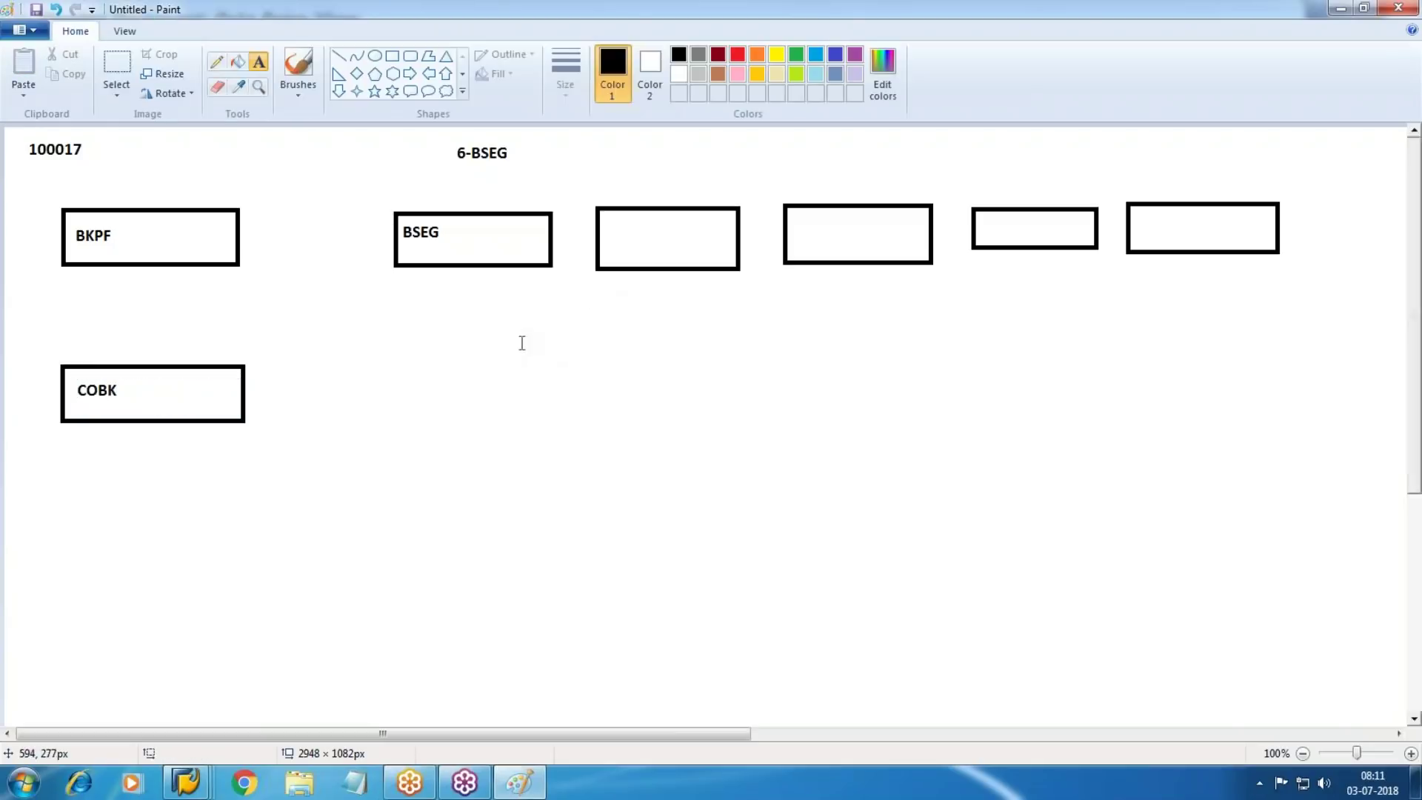
# Add a COEP box beneath BSEG, then return to the SAP document display
pyautogui.click(391, 58)
pyautogui.moveTo(405, 339); pyautogui.dragTo(554, 413)
pyautogui.click(258, 62)
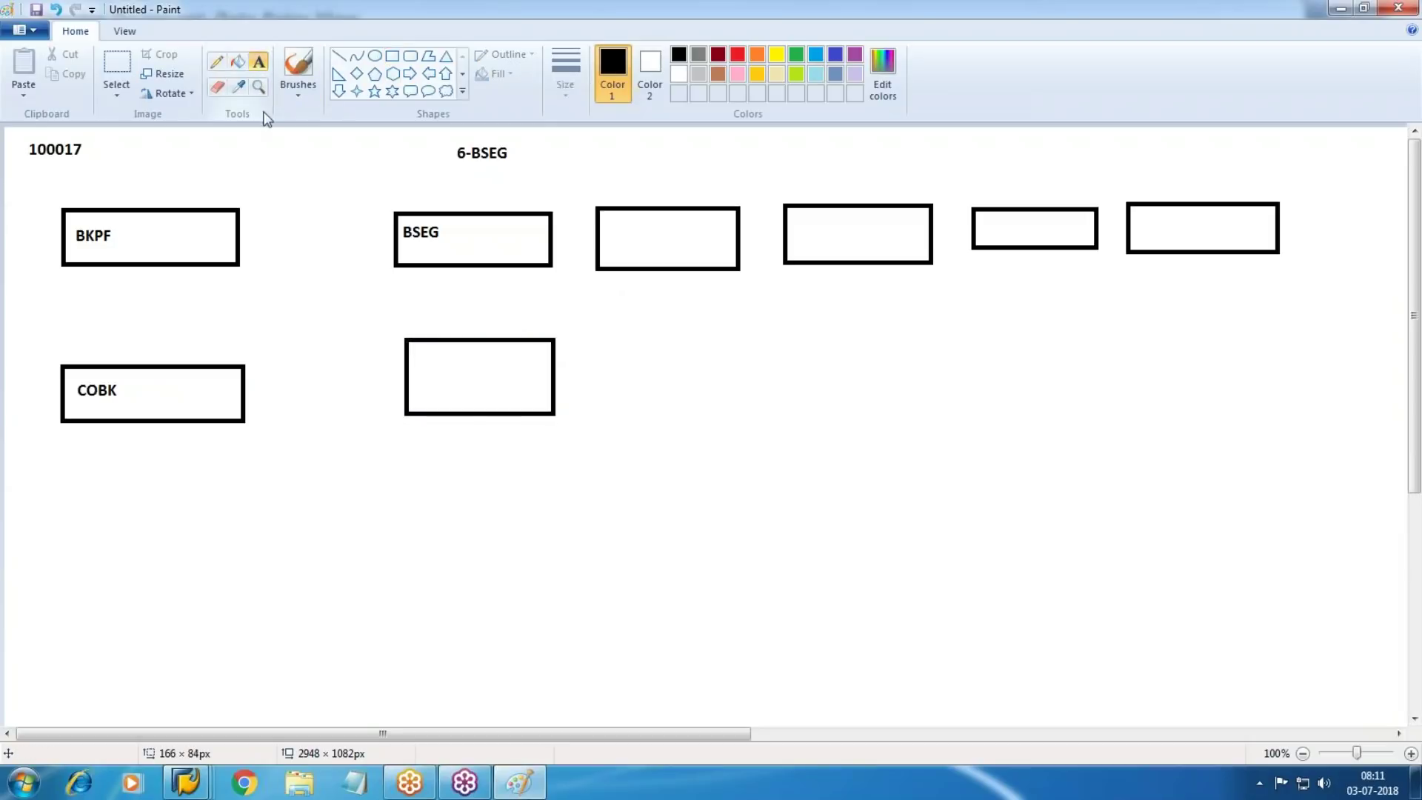
pyautogui.moveTo(425, 353); pyautogui.dragTo(532, 392)
pyautogui.write('COEP')
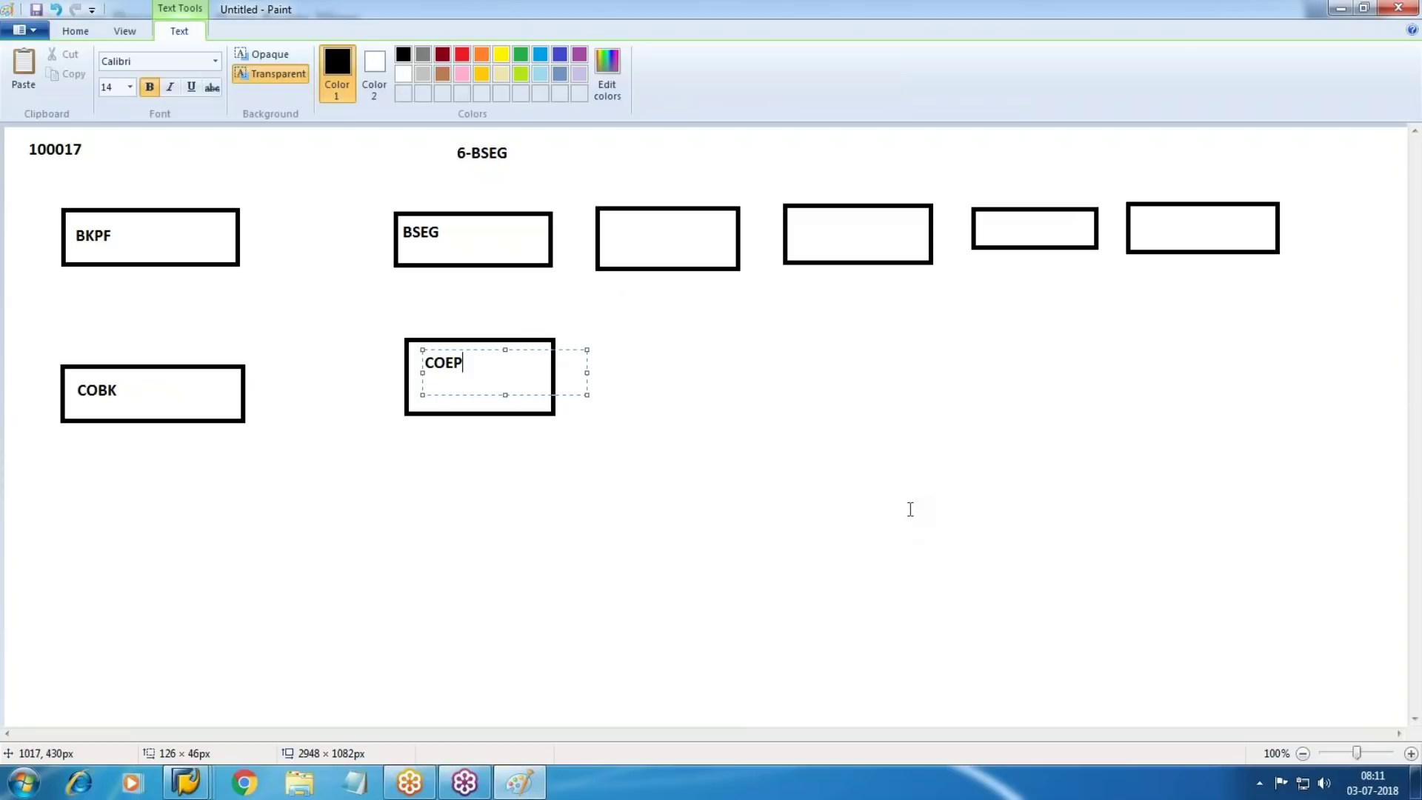
pyautogui.click(790, 530)
pyautogui.hotkey('alt', 'Tab')
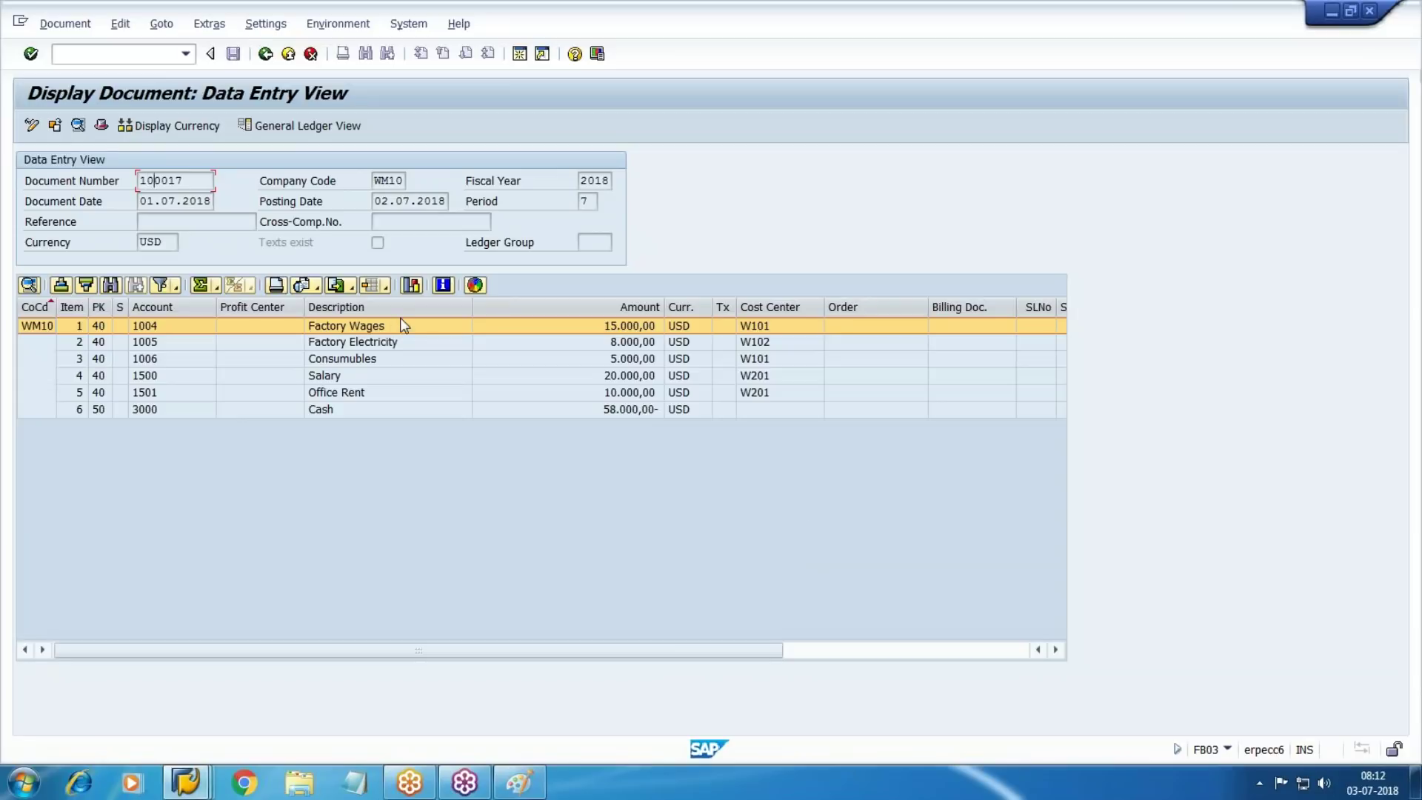
# Step through line items 2 to 5 of document 100017, including Salary and Office Rent
pyautogui.click(385, 341)
pyautogui.click(374, 358)
pyautogui.click(356, 377)
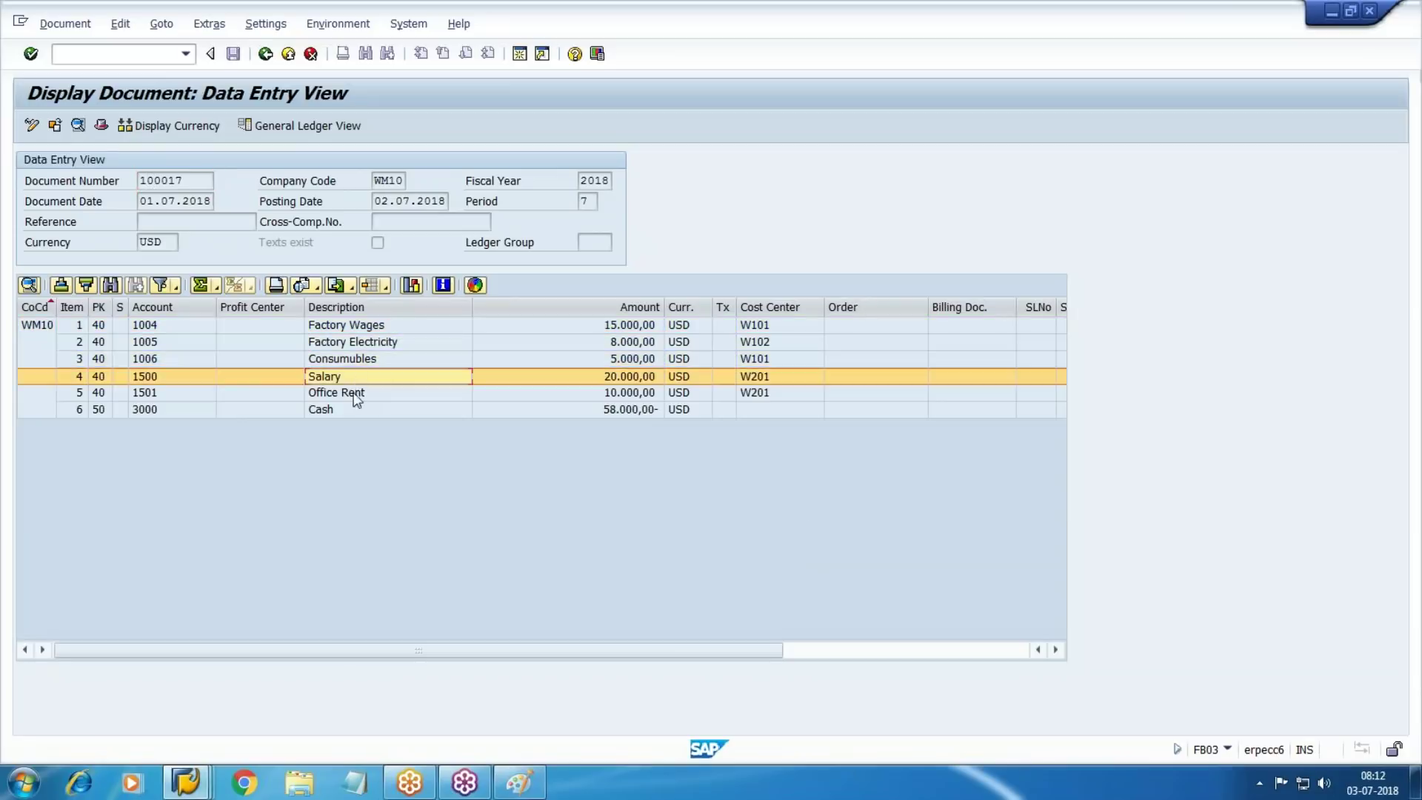
pyautogui.click(357, 394)
pyautogui.hotkey('alt', 'Tab')
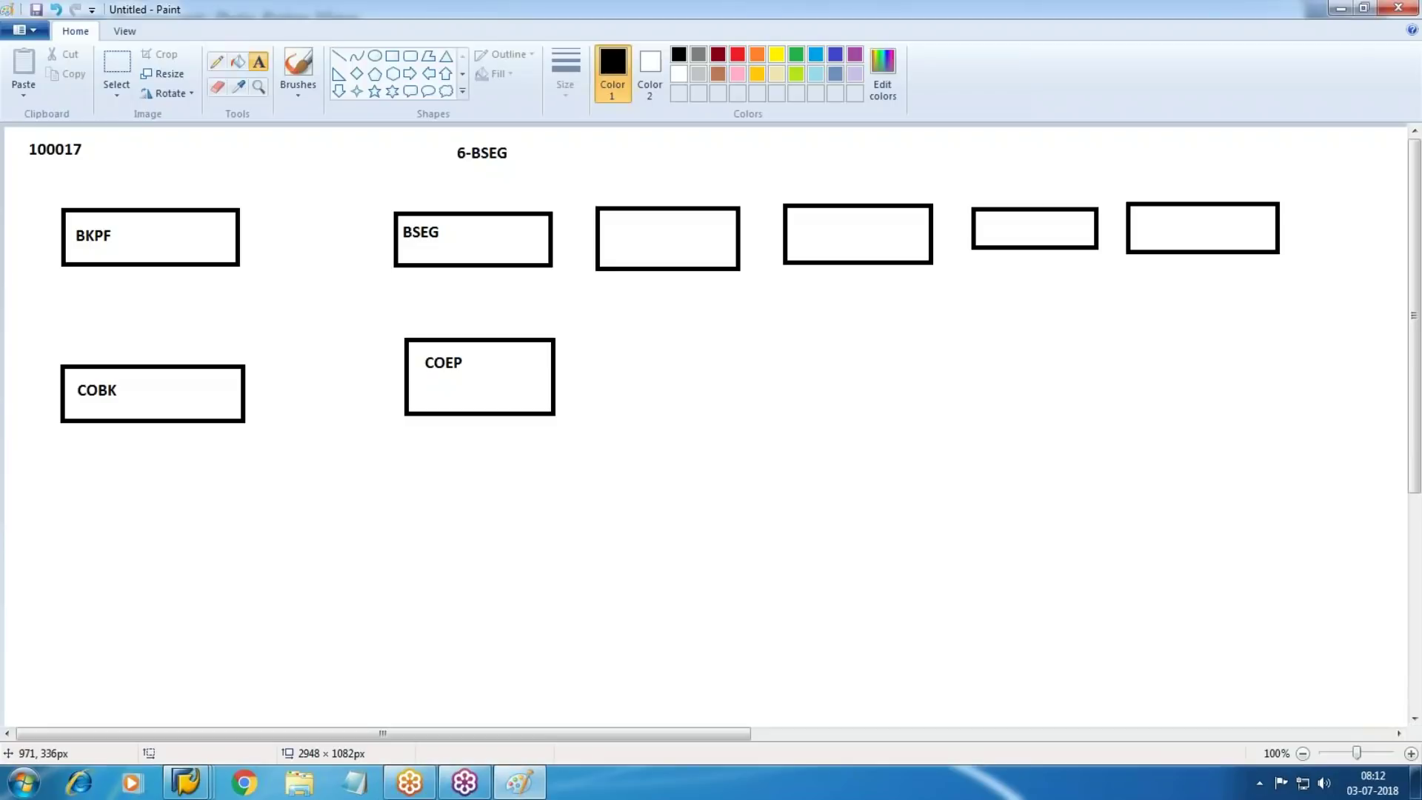
# Add a 6-COEP note above the COEP box, then erase its '6-' prefix
pyautogui.moveTo(448, 303); pyautogui.dragTo(485, 325)
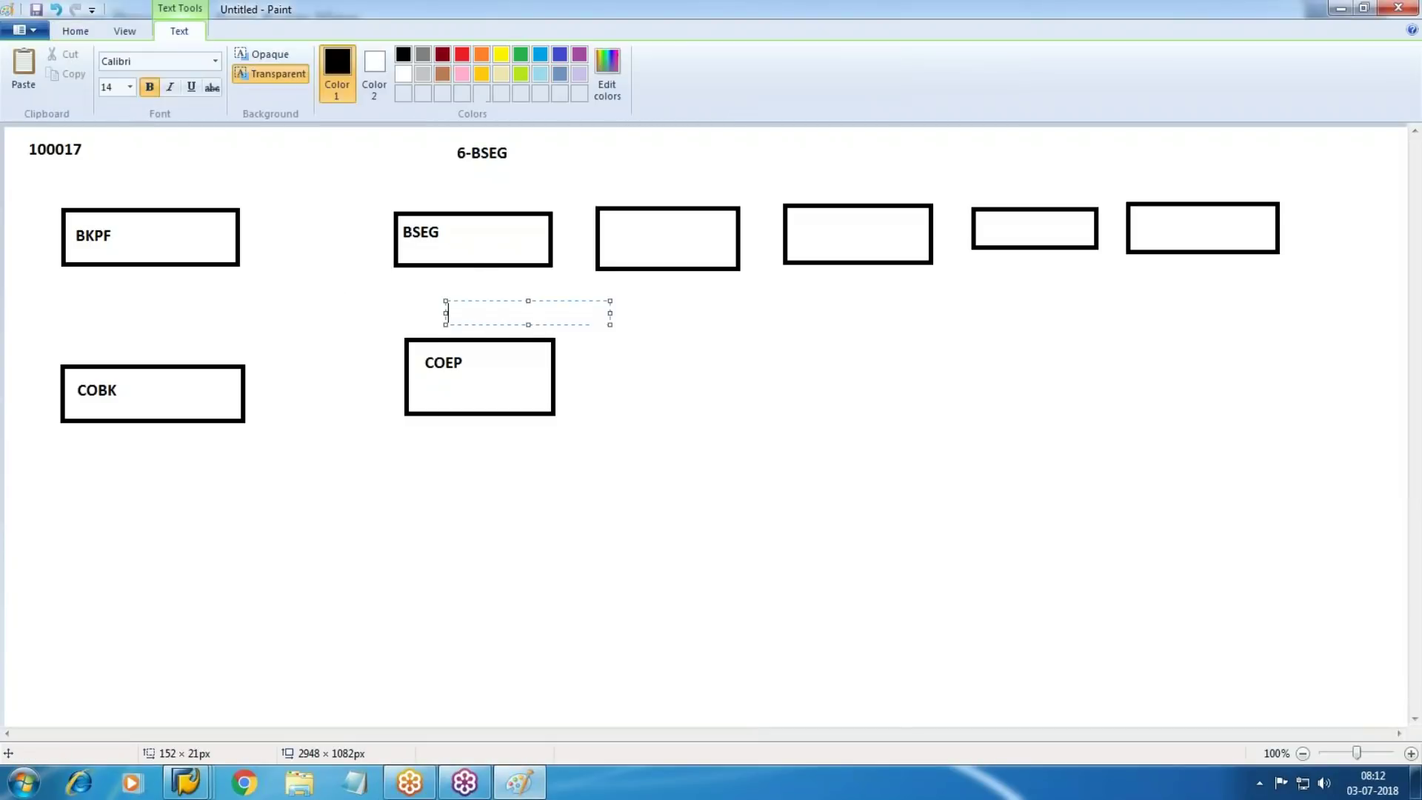
pyautogui.write('6-COEP')
pyautogui.click(566, 521)
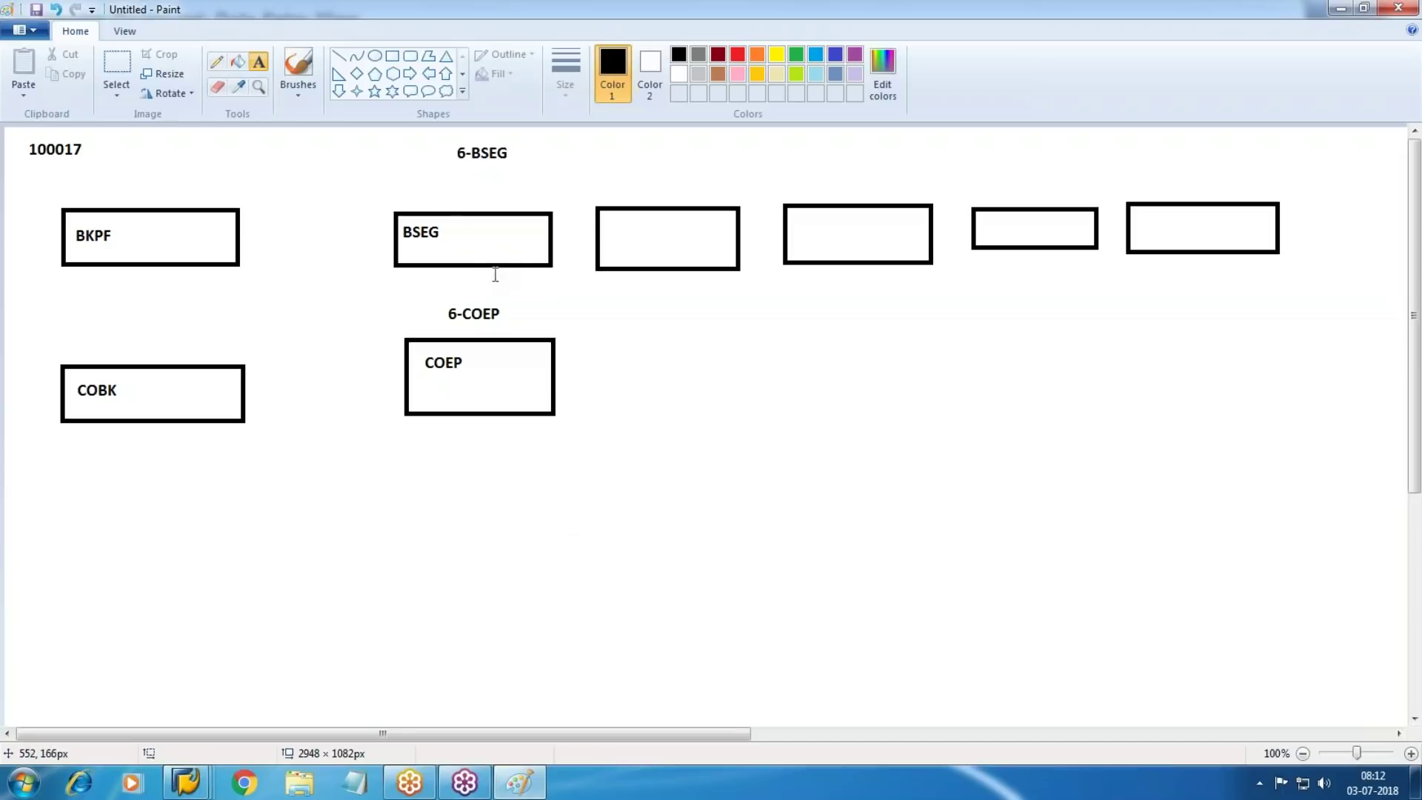
pyautogui.click(116, 66)
pyautogui.moveTo(433, 303); pyautogui.dragTo(461, 320)
pyautogui.press('Delete')
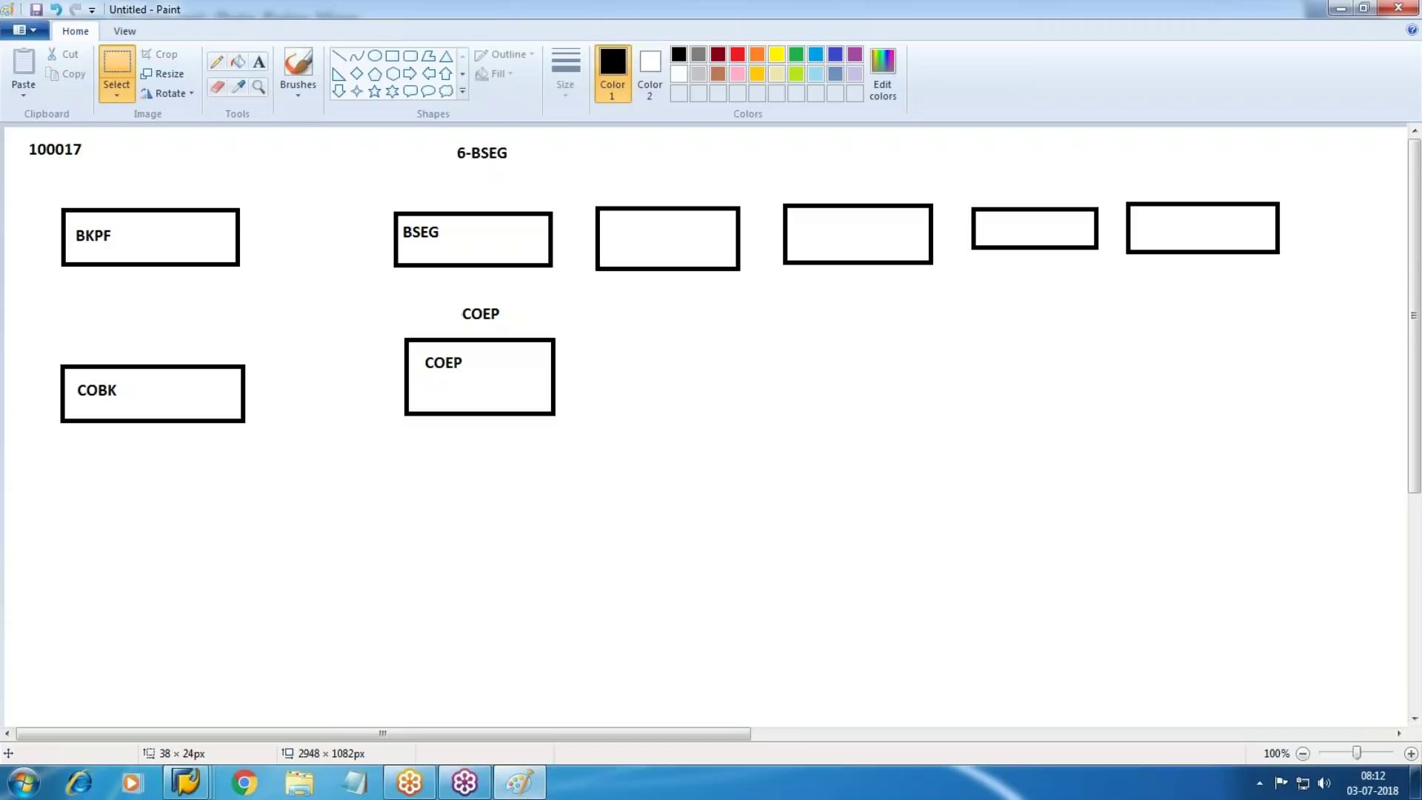
# Add a '5' in front of the COEP note and return to SAP
pyautogui.click(258, 62)
pyautogui.moveTo(410, 295); pyautogui.dragTo(440, 316)
pyautogui.write('5')
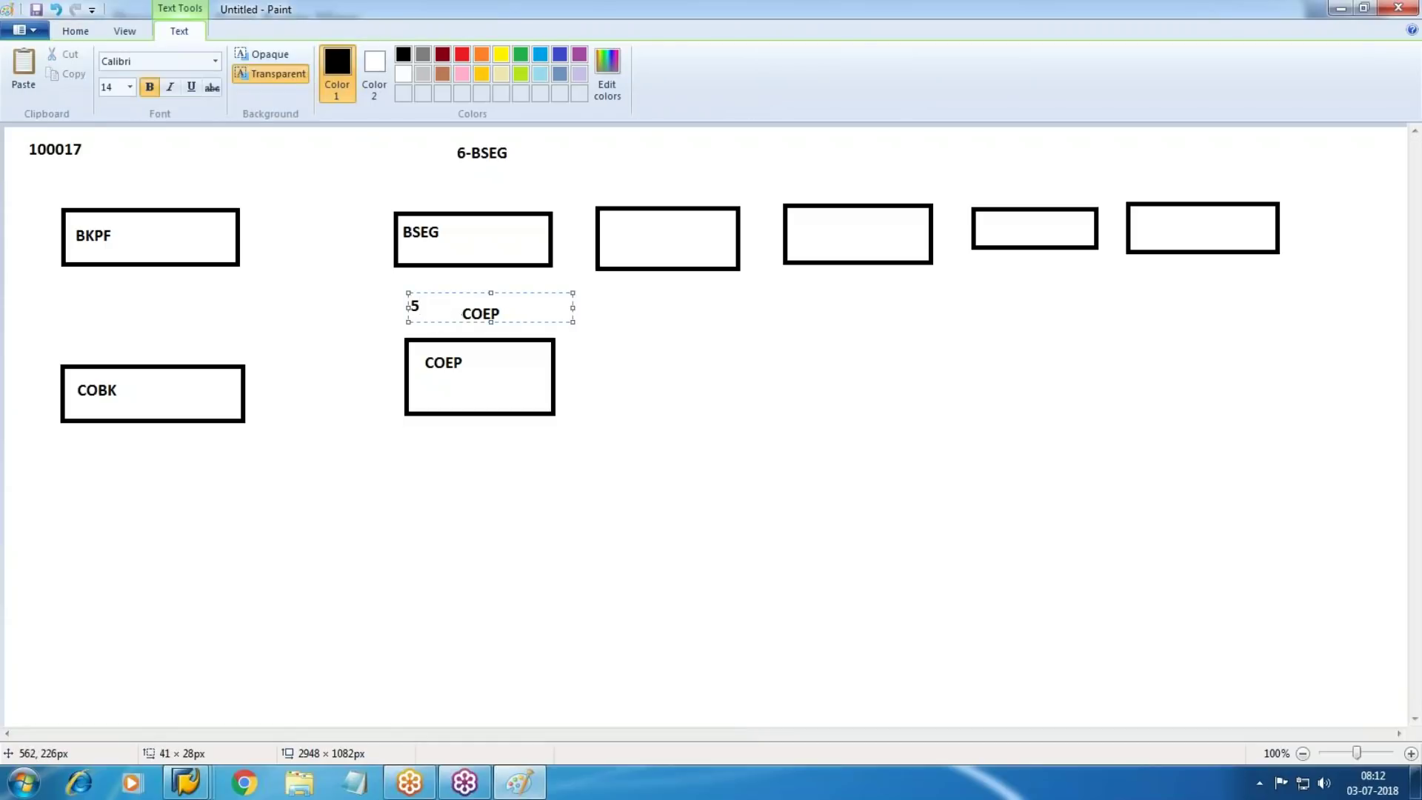
pyautogui.click(776, 416)
pyautogui.moveTo(186, 783)
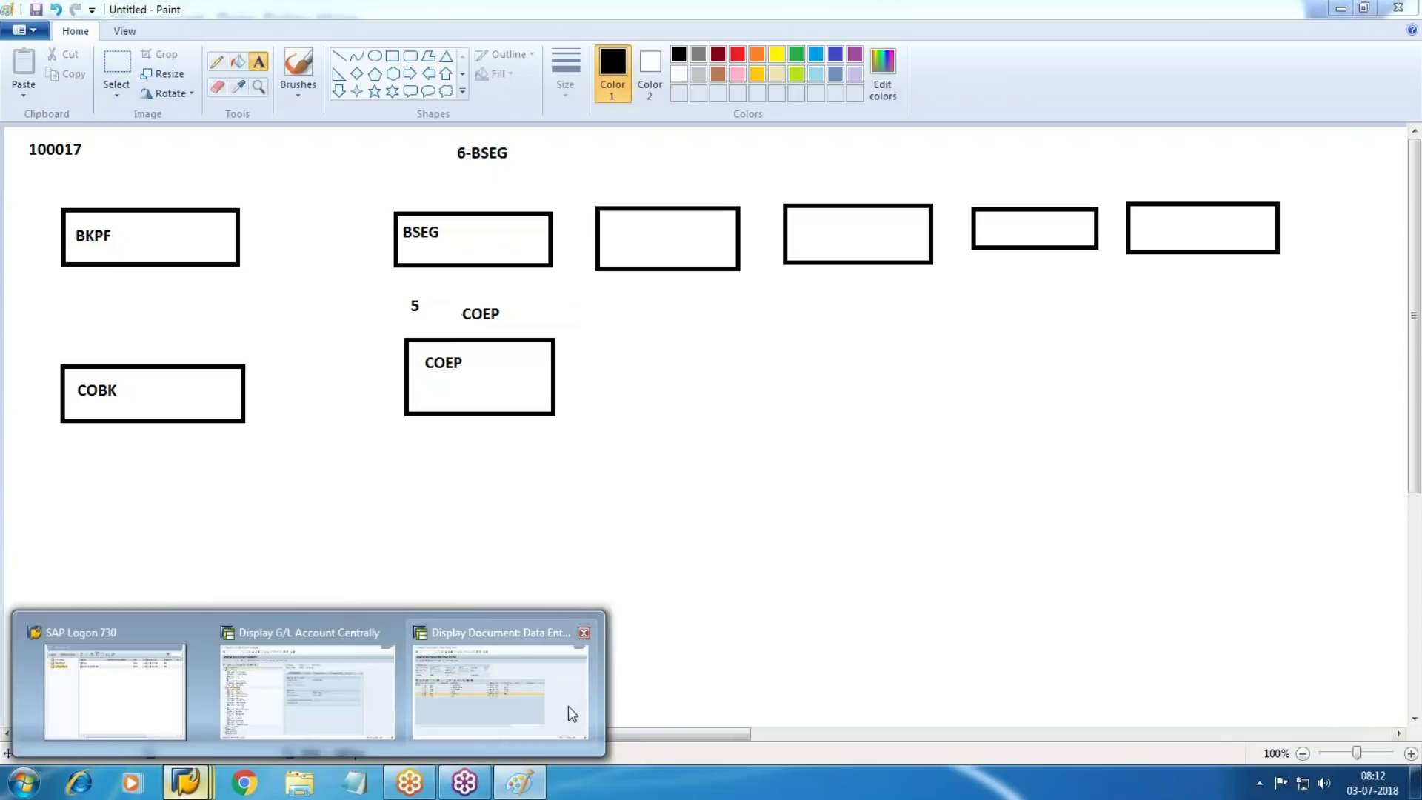
pyautogui.click(567, 705)
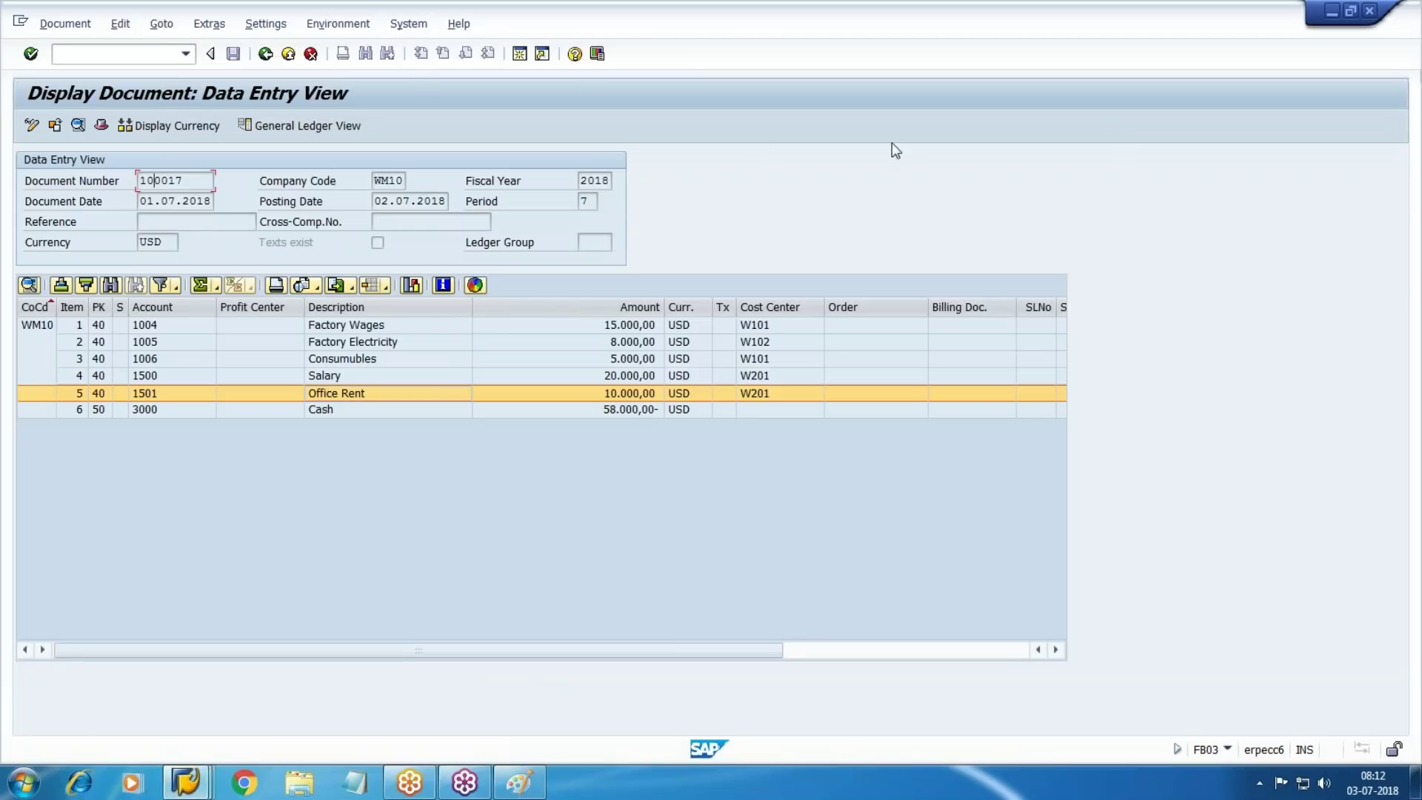
pyautogui.click(329, 23)
pyautogui.moveTo(440, 119)
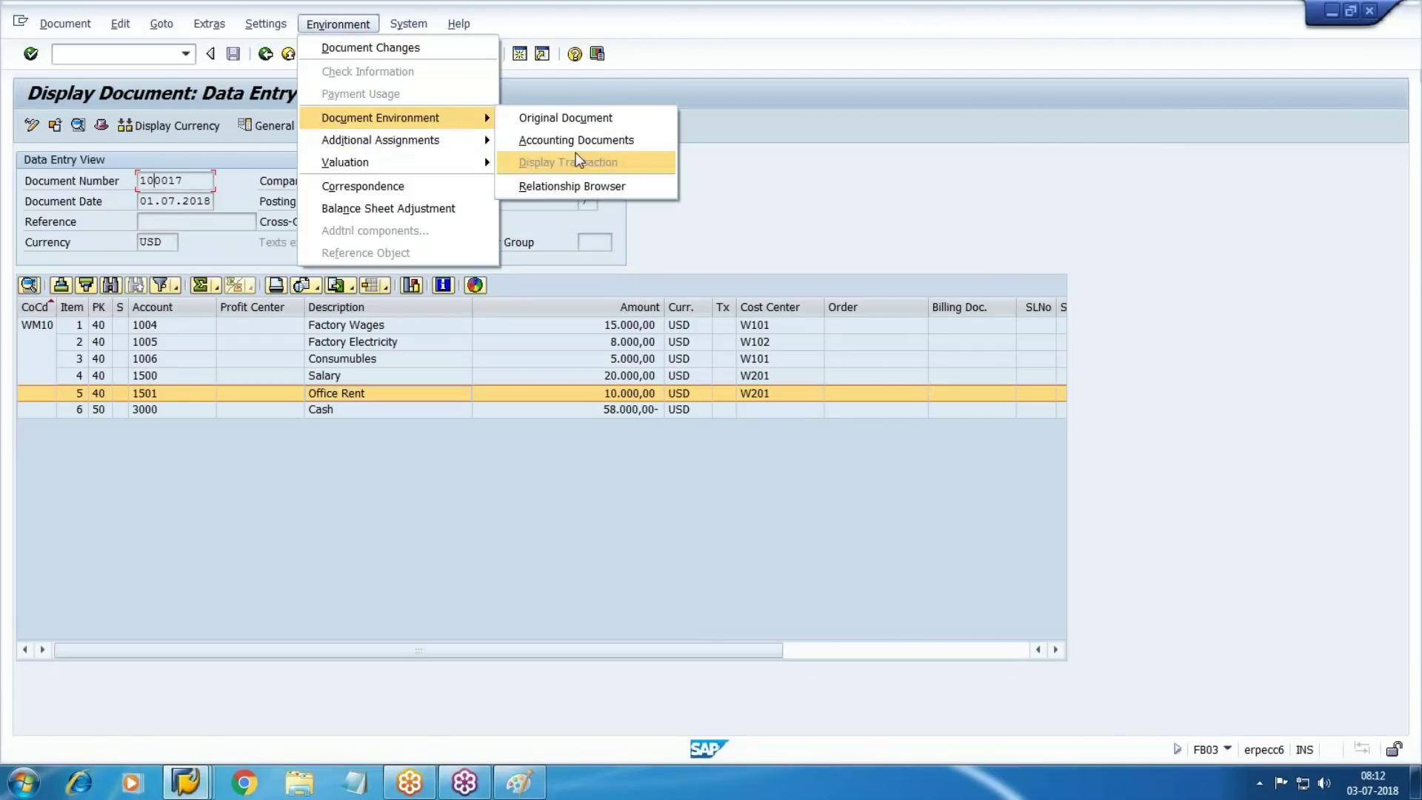
pyautogui.click(598, 141)
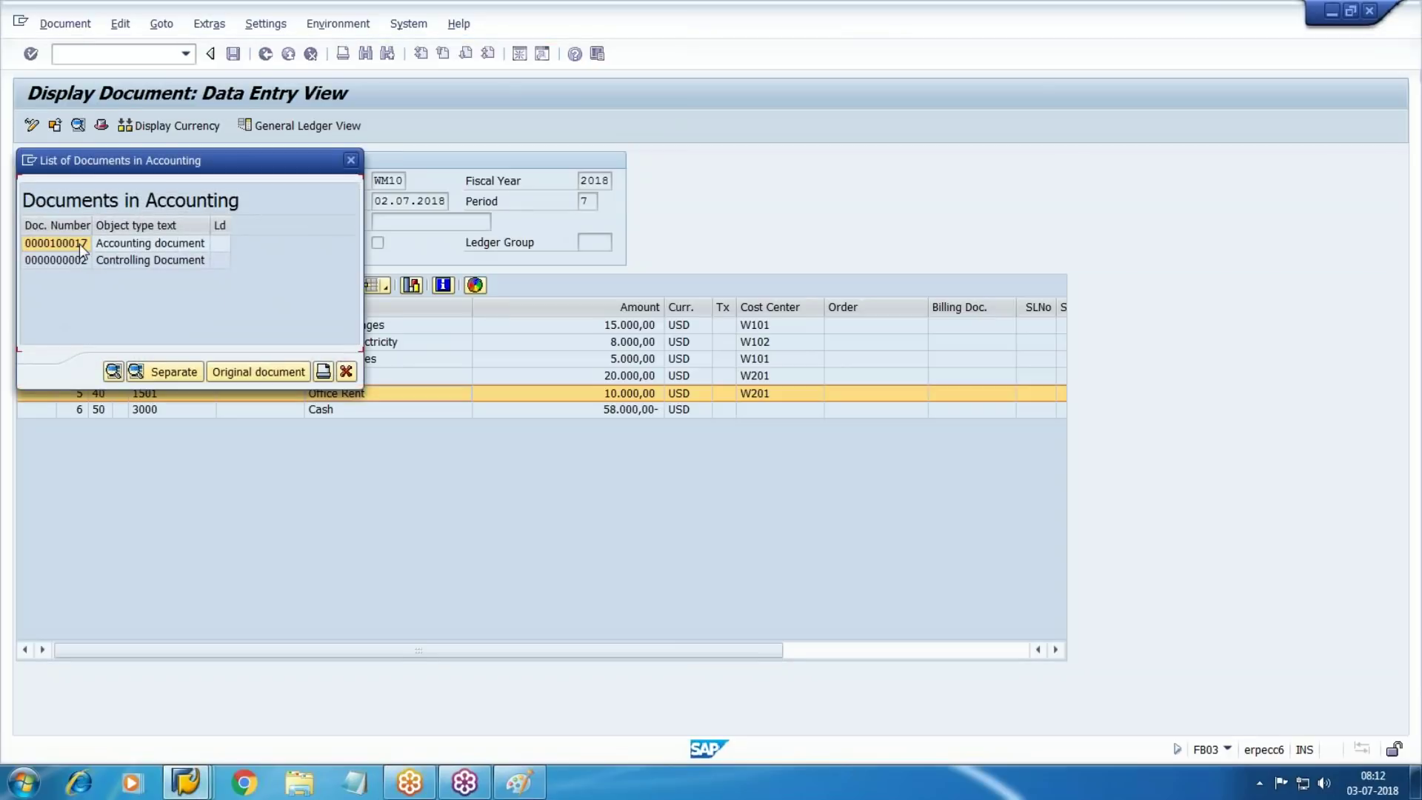
pyautogui.click(71, 263)
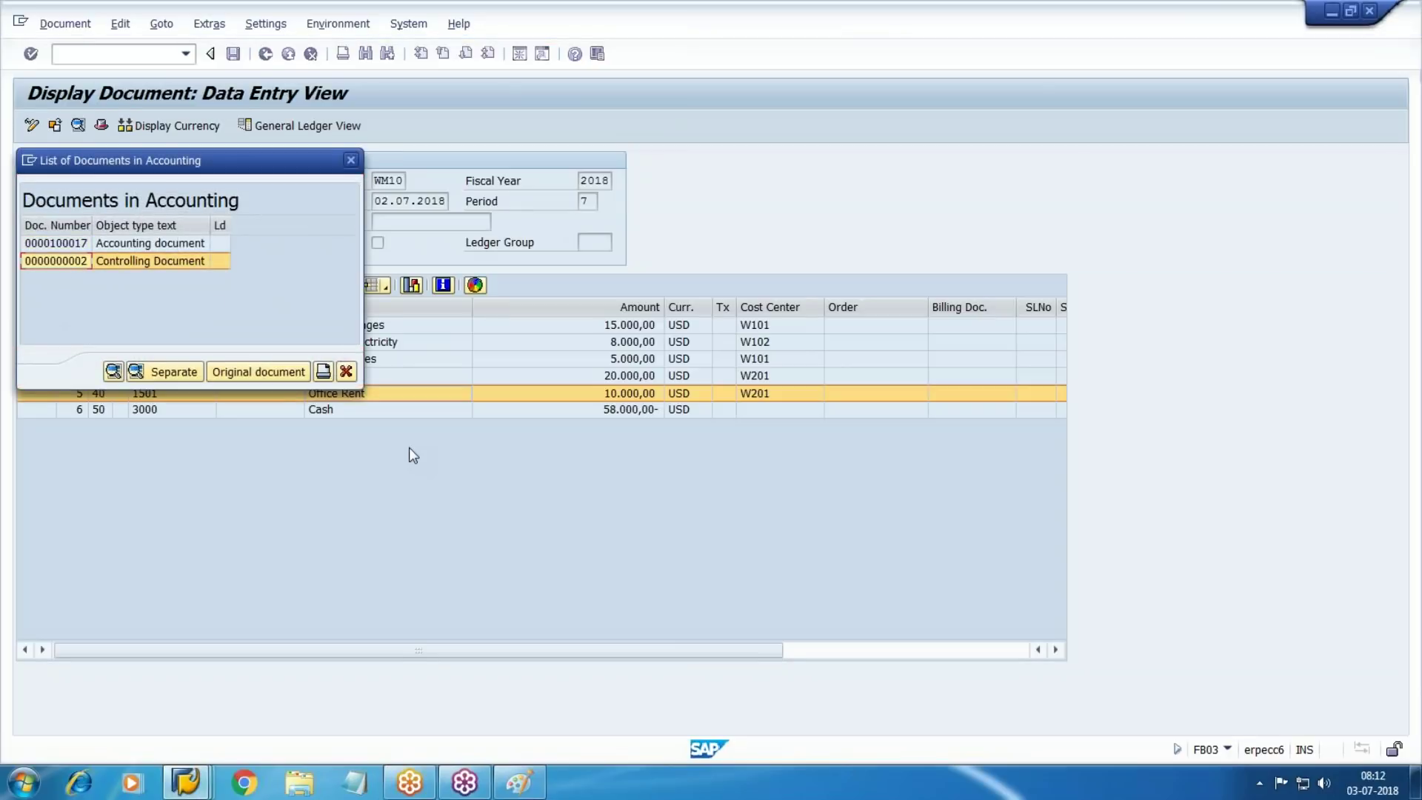
pyautogui.click(352, 162)
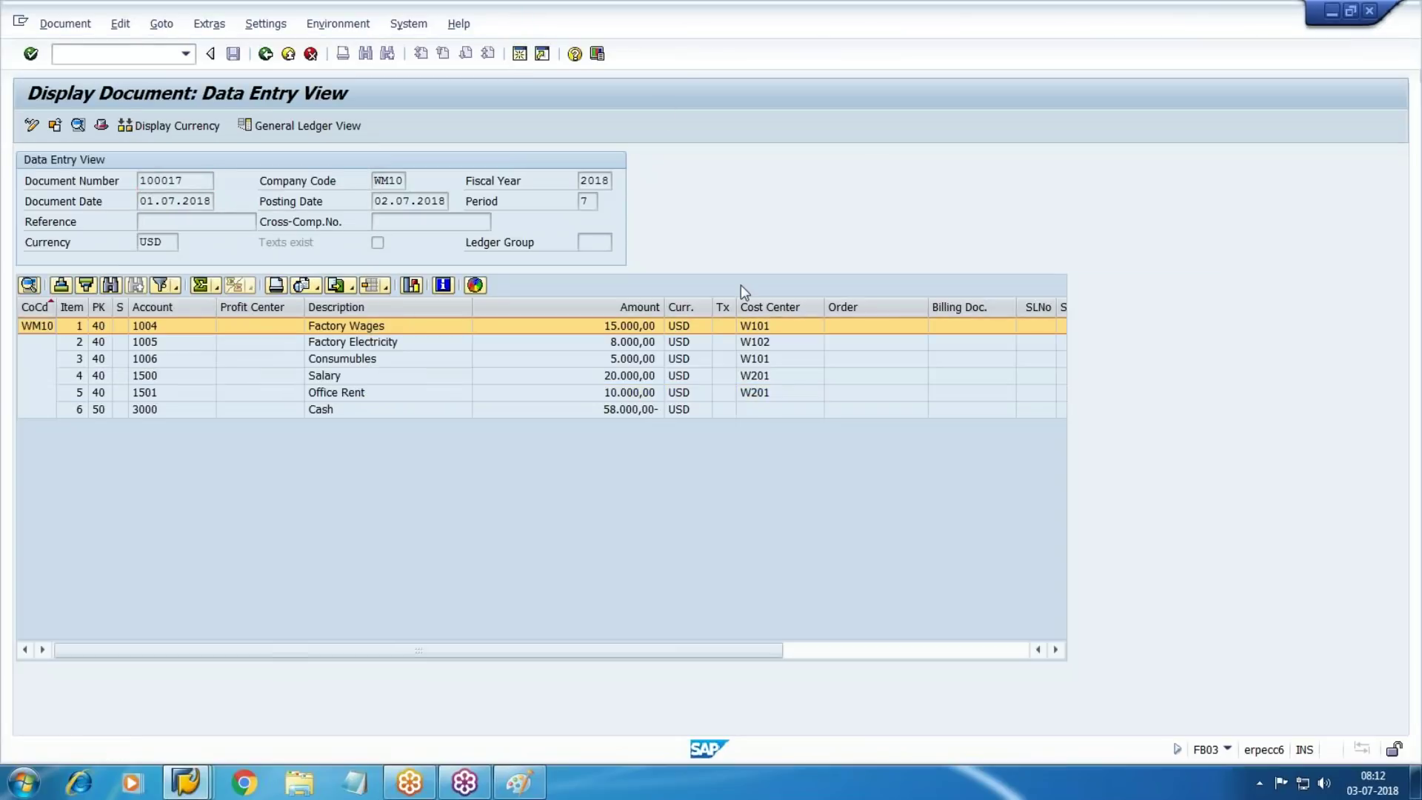
pyautogui.hotkey('shift', 'F3')
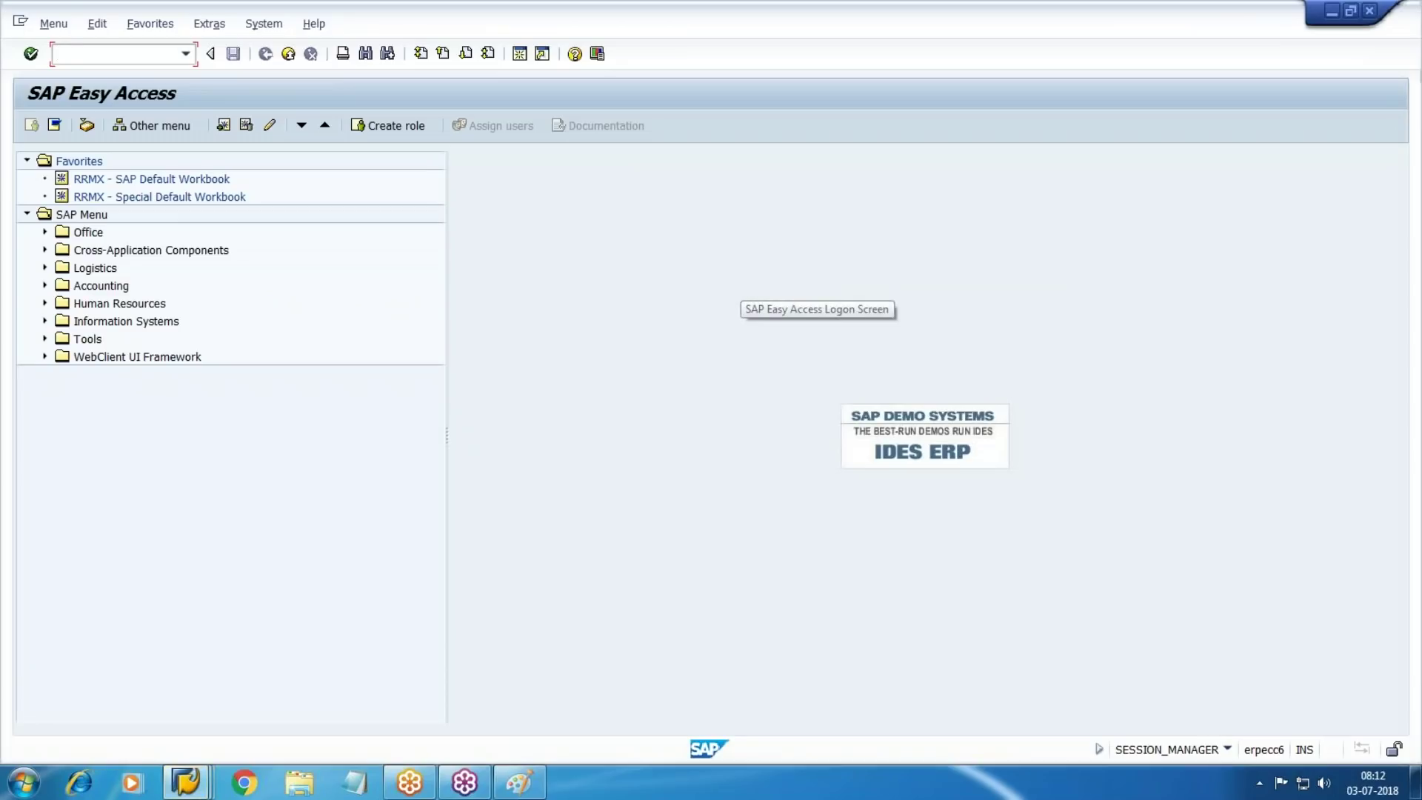
# Run KSB5 for document 100017, then rerun it for CO document number 2
pyautogui.press('Return')
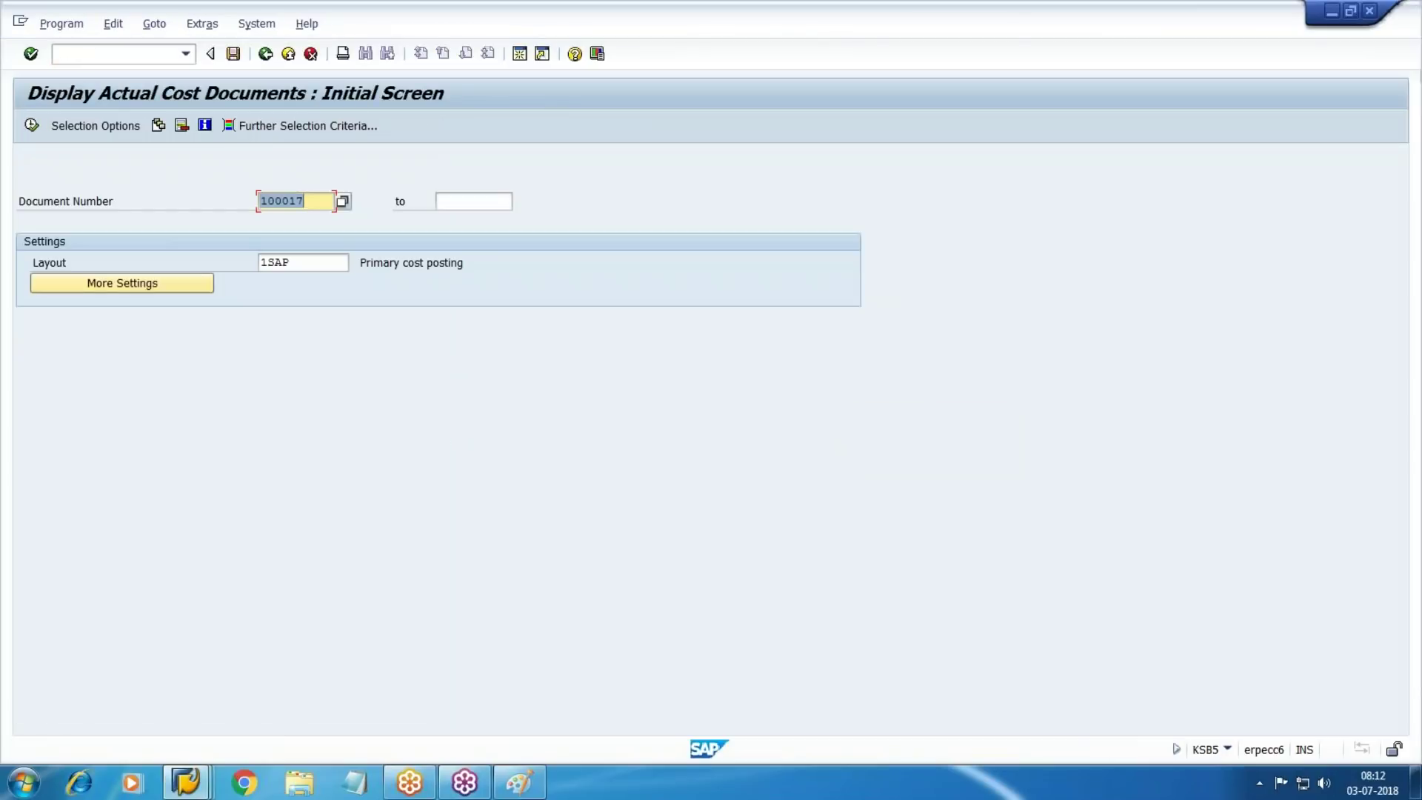
pyautogui.click(31, 125)
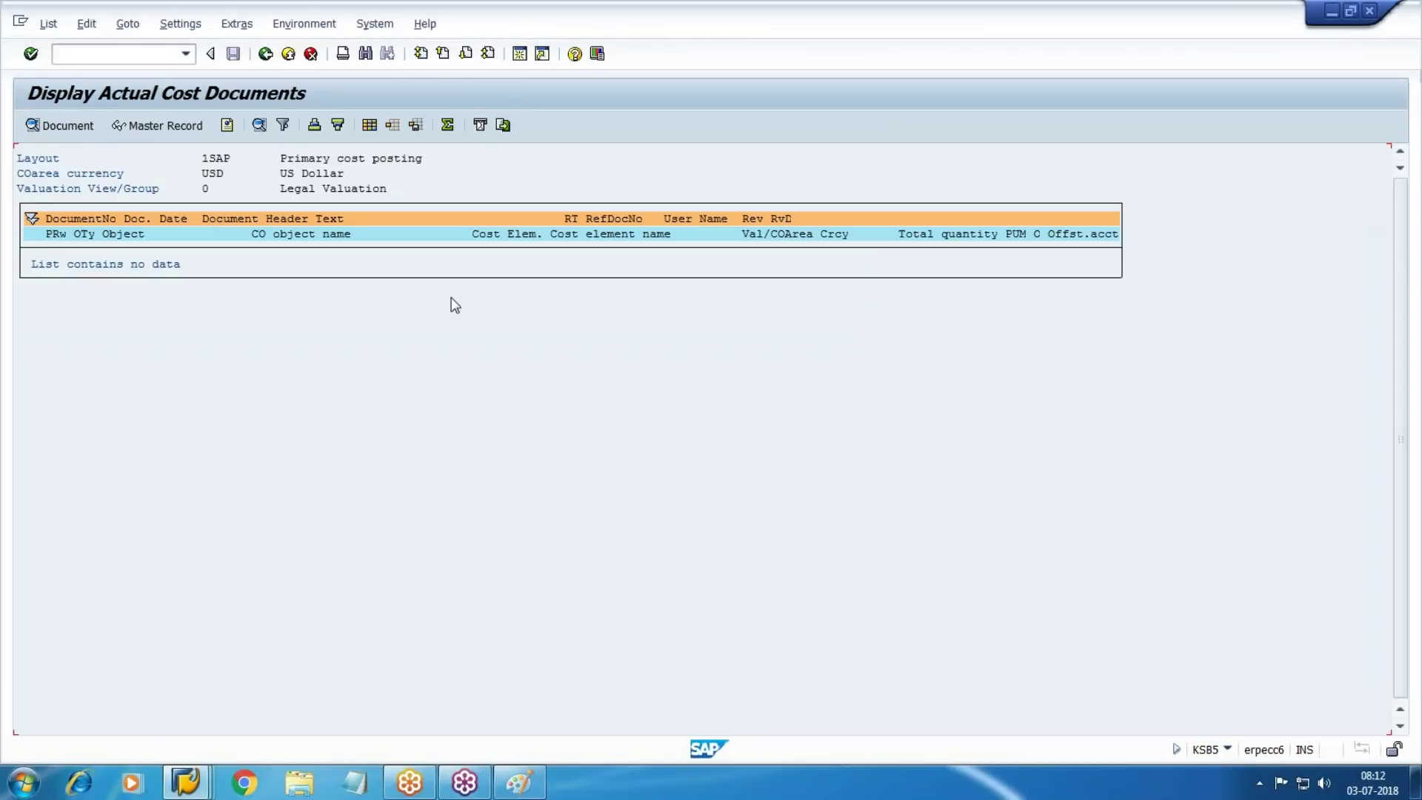
pyautogui.press('F3')
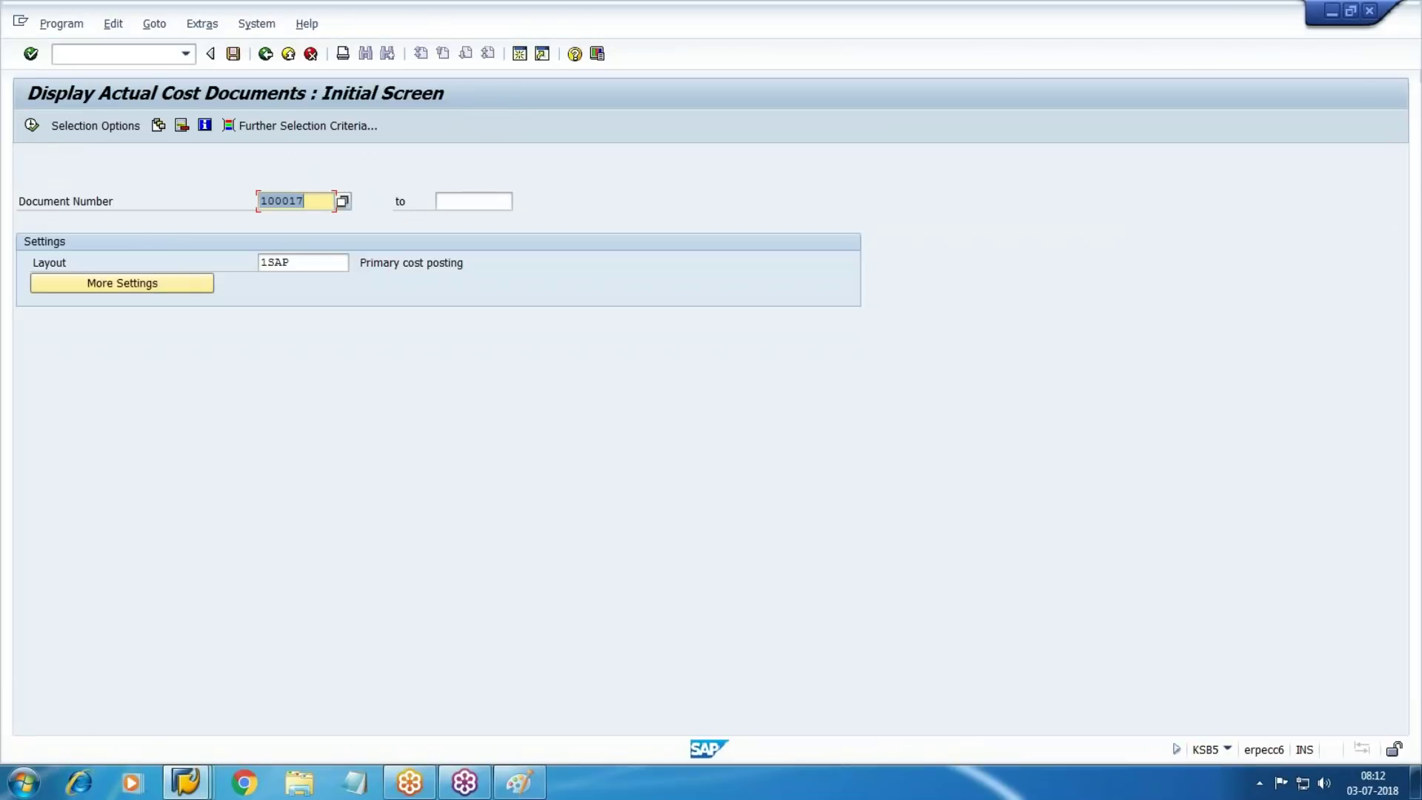
pyautogui.write('2')
pyautogui.click(303, 516)
pyautogui.click(35, 125)
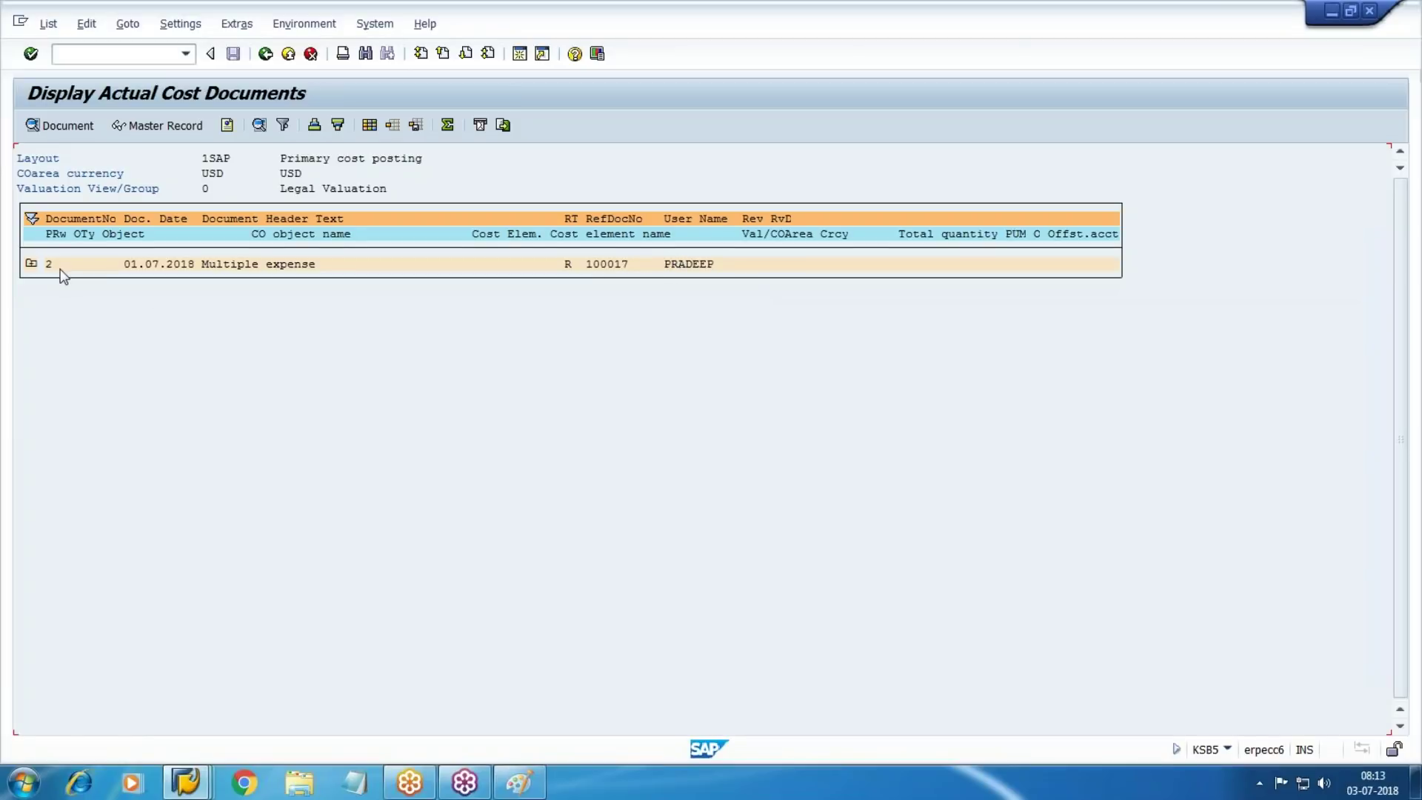
# Expand CO document 2 to review its five lines: cost elements 1004–1501, W101–W201, offset account 3000
pyautogui.click(31, 263)
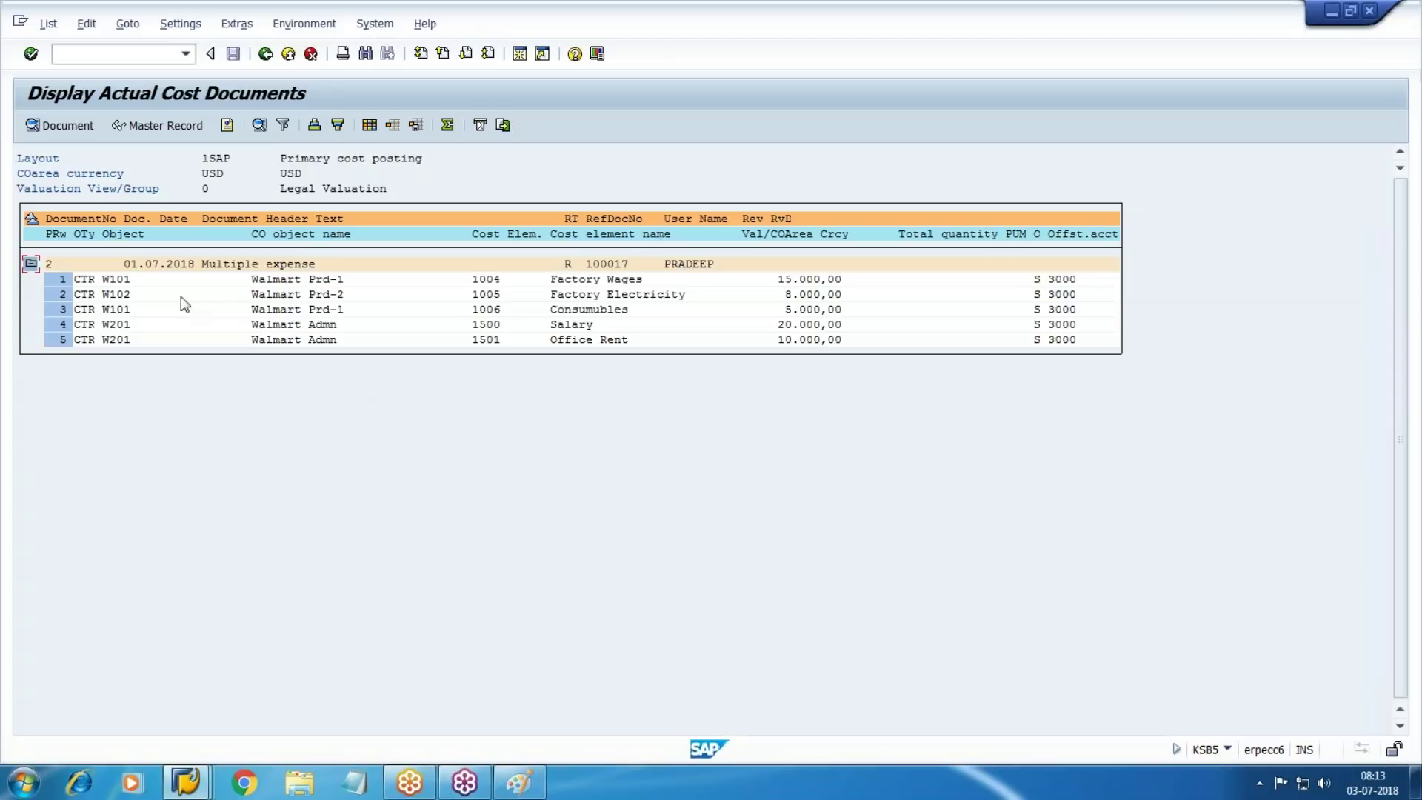
pyautogui.click(1415, 233)
pyautogui.click(1290, 281)
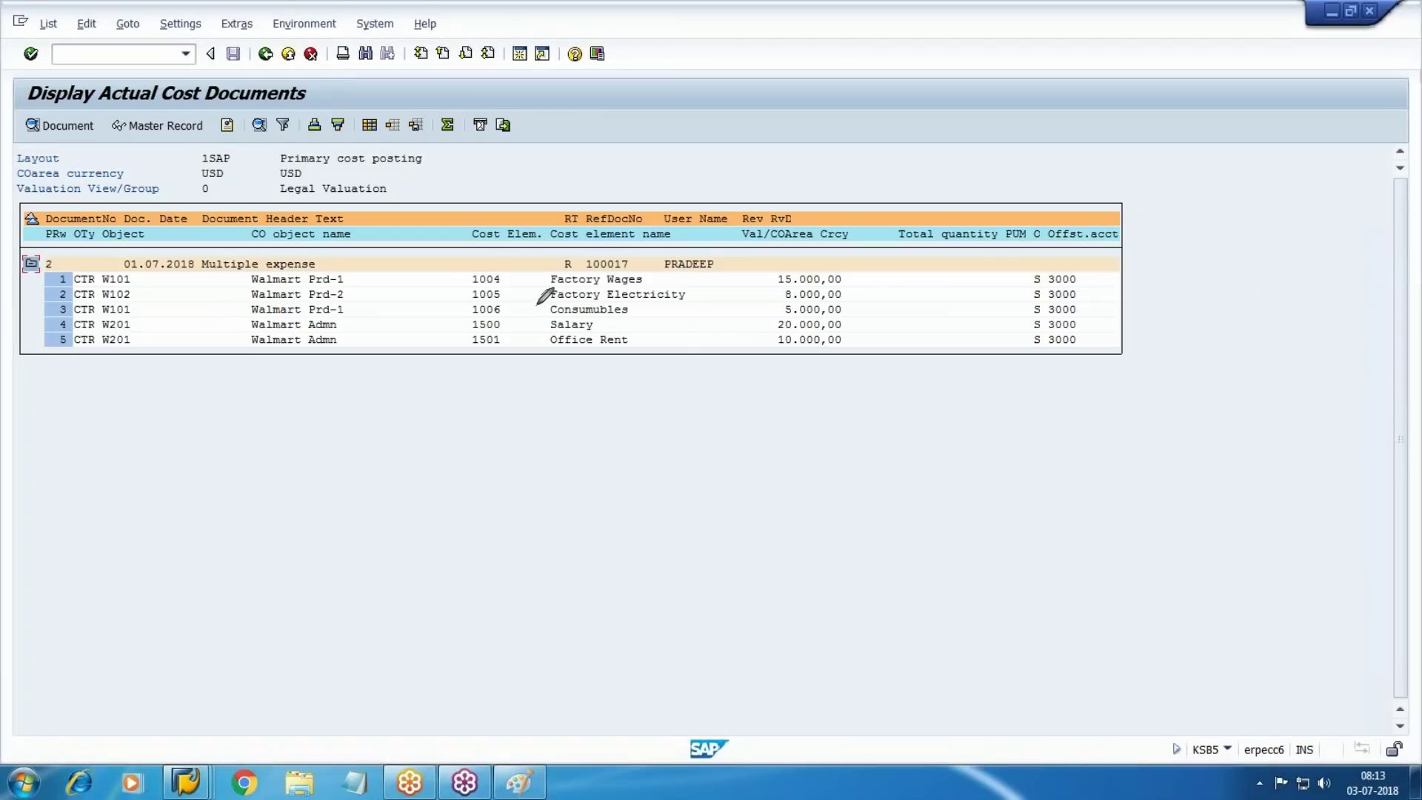
pyautogui.moveTo(482, 250)
pyautogui.mouseDown()
pyautogui.moveTo(465, 349)
pyautogui.moveTo(477, 234)
pyautogui.mouseUp()
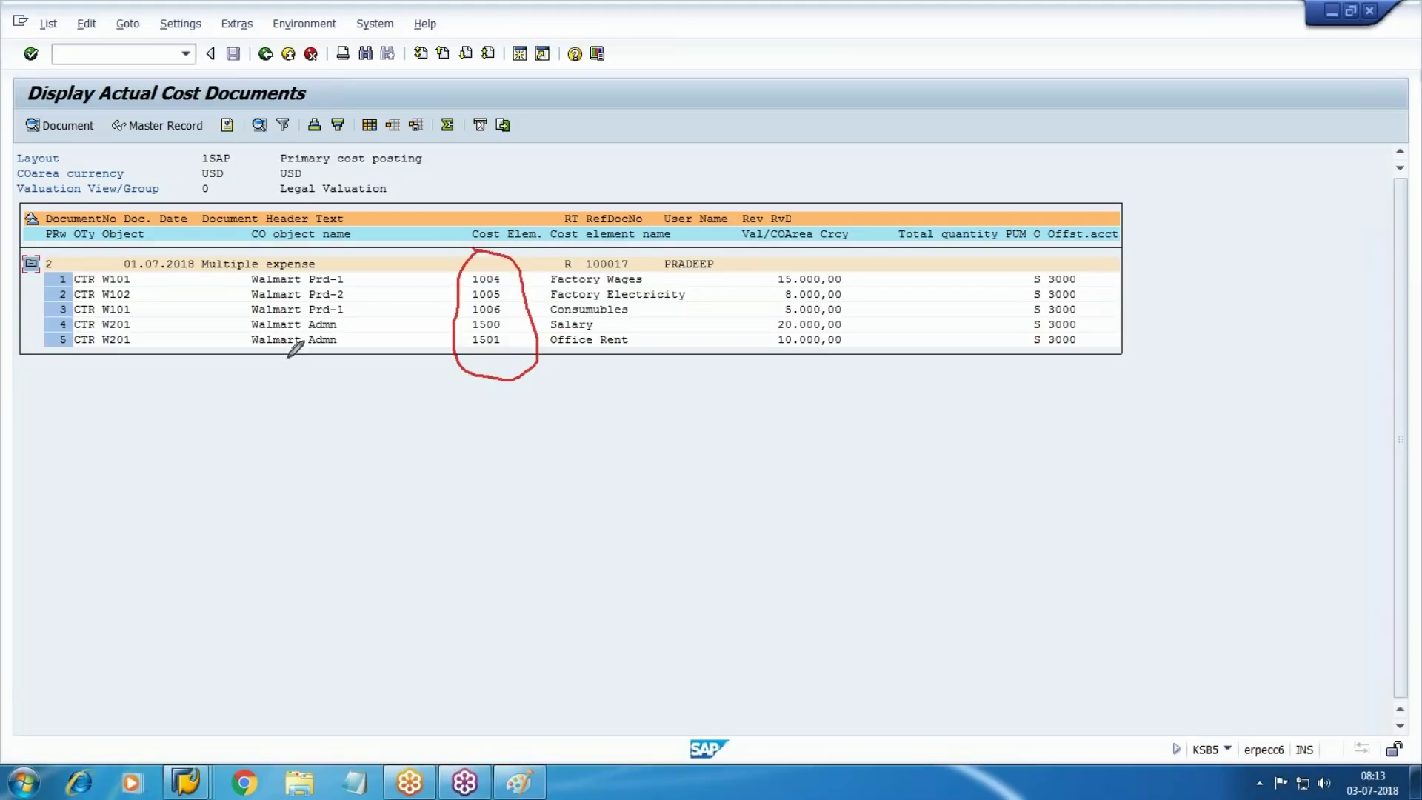
pyautogui.moveTo(58, 254)
pyautogui.mouseDown()
pyautogui.moveTo(140, 244)
pyautogui.moveTo(57, 365)
pyautogui.moveTo(56, 257)
pyautogui.mouseUp()
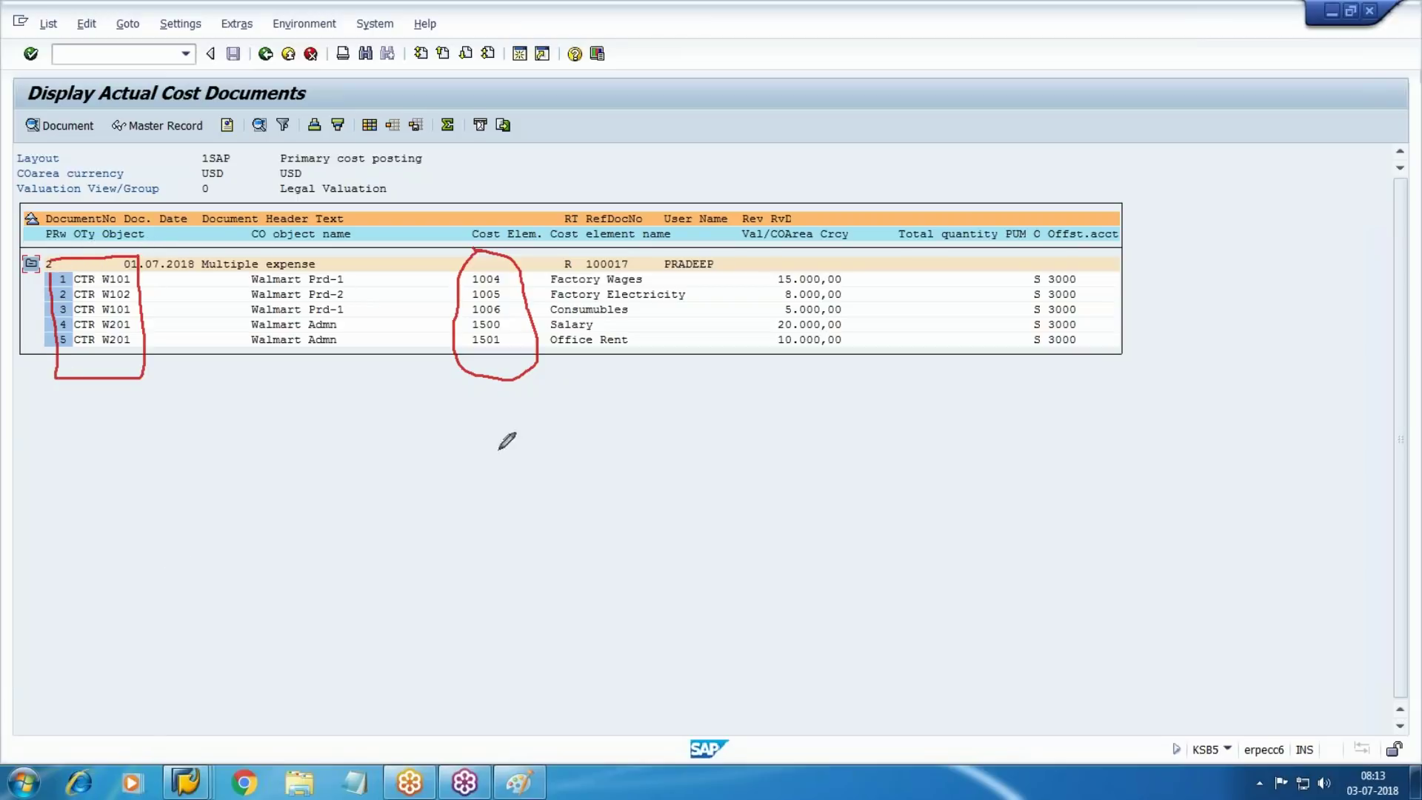
pyautogui.moveTo(764, 256)
pyautogui.mouseDown()
pyautogui.moveTo(882, 318)
pyautogui.moveTo(770, 258)
pyautogui.mouseUp()
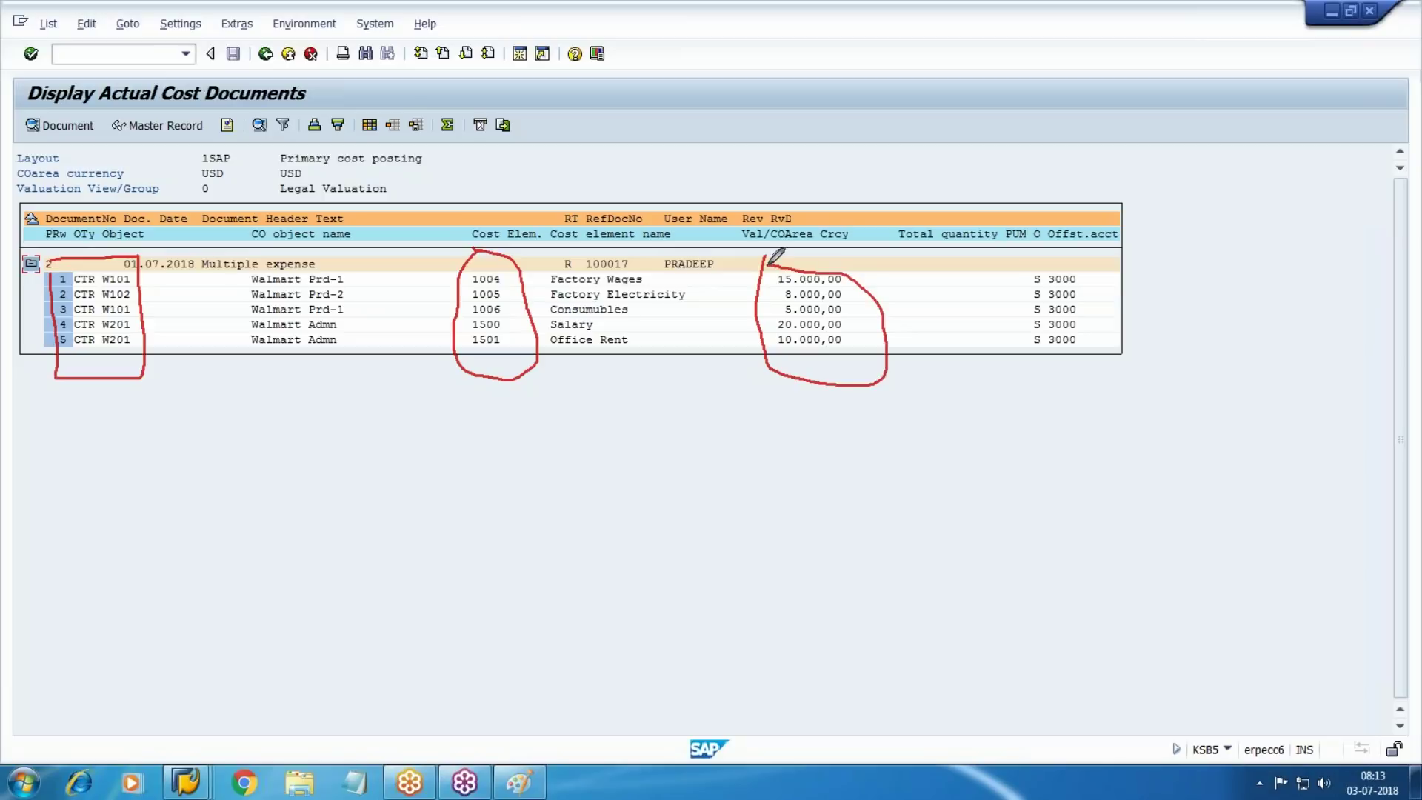
pyautogui.moveTo(1036, 251)
pyautogui.mouseDown()
pyautogui.moveTo(1017, 347)
pyautogui.moveTo(1080, 262)
pyautogui.moveTo(1024, 258)
pyautogui.mouseUp()
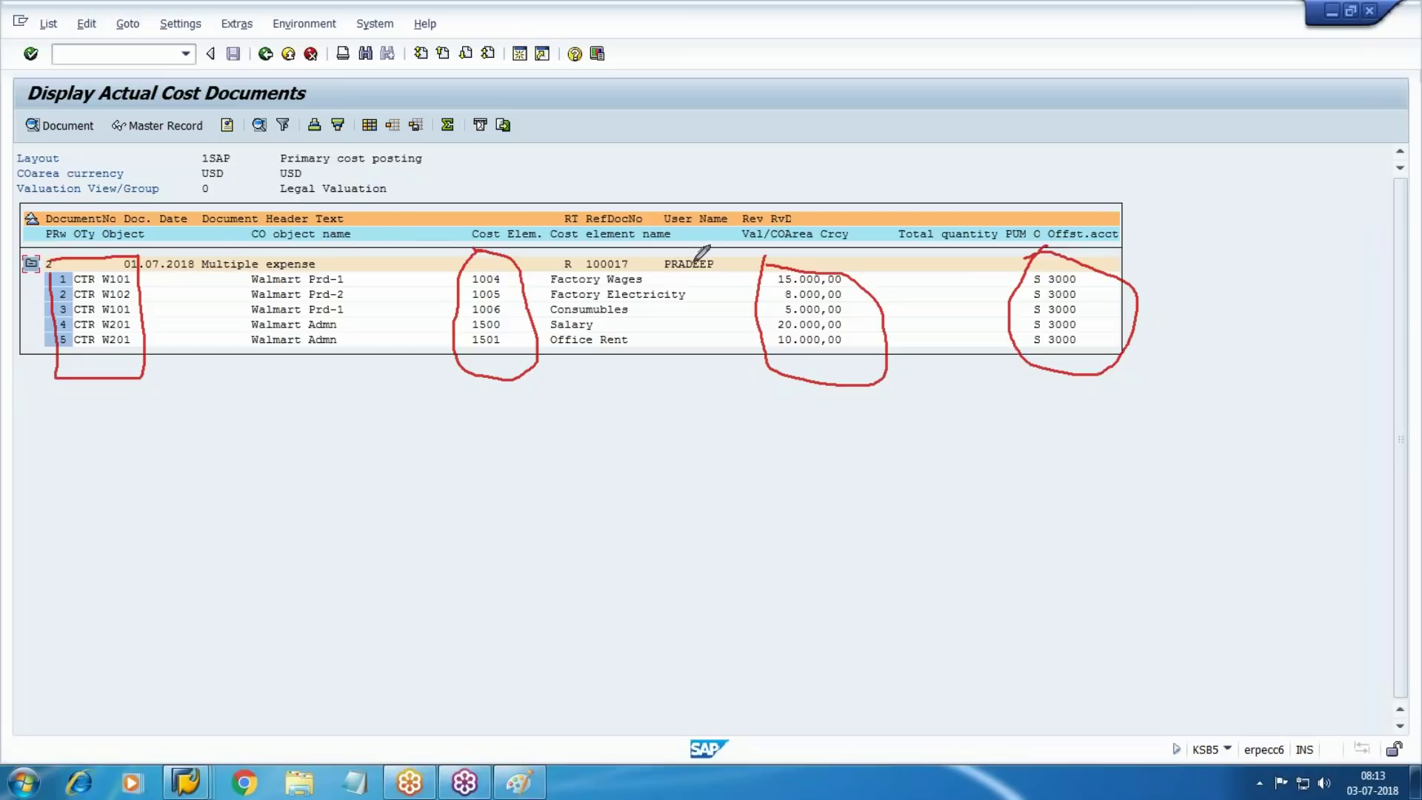
pyautogui.moveTo(669, 250)
pyautogui.mouseDown()
pyautogui.moveTo(629, 272)
pyautogui.moveTo(645, 226)
pyautogui.moveTo(639, 274)
pyautogui.mouseUp()
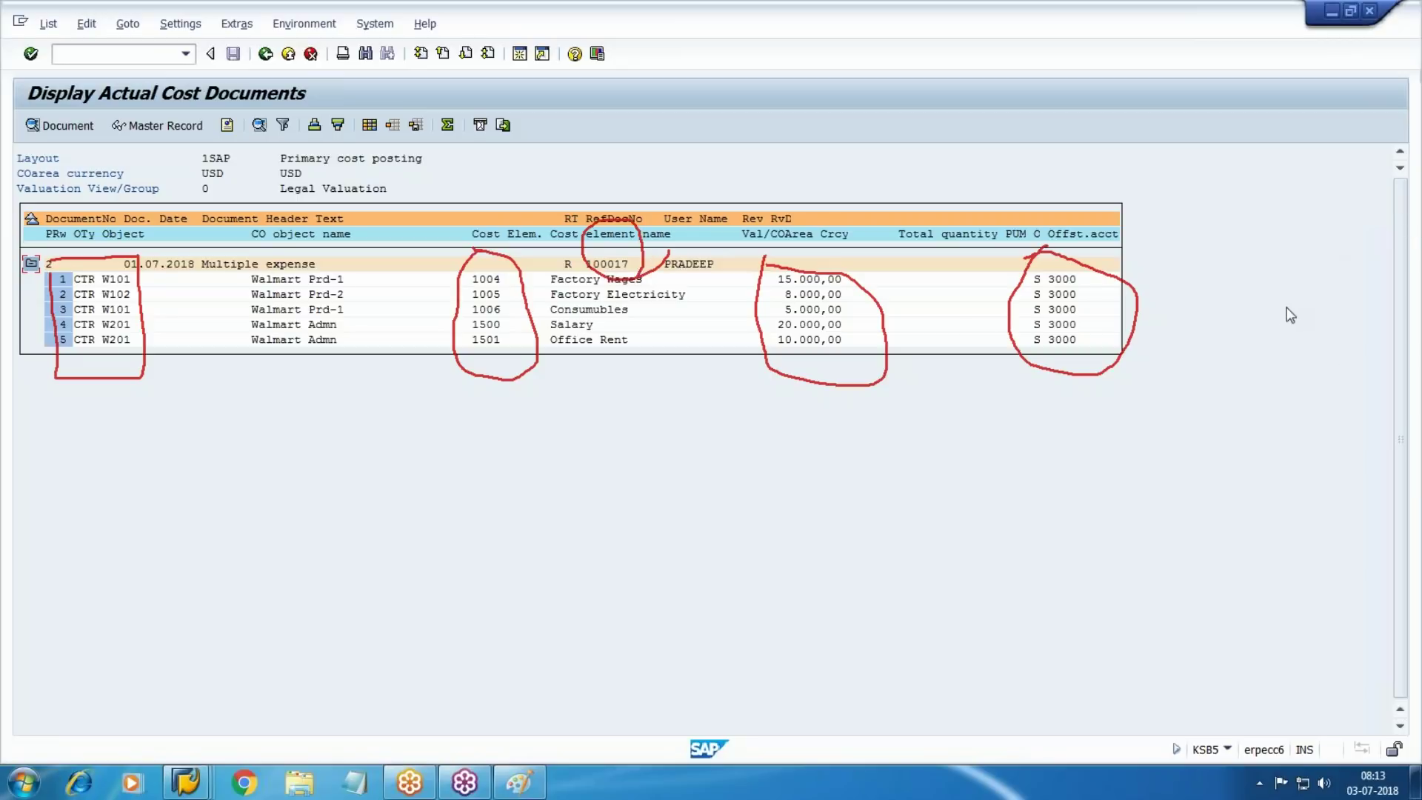
pyautogui.click(1269, 341)
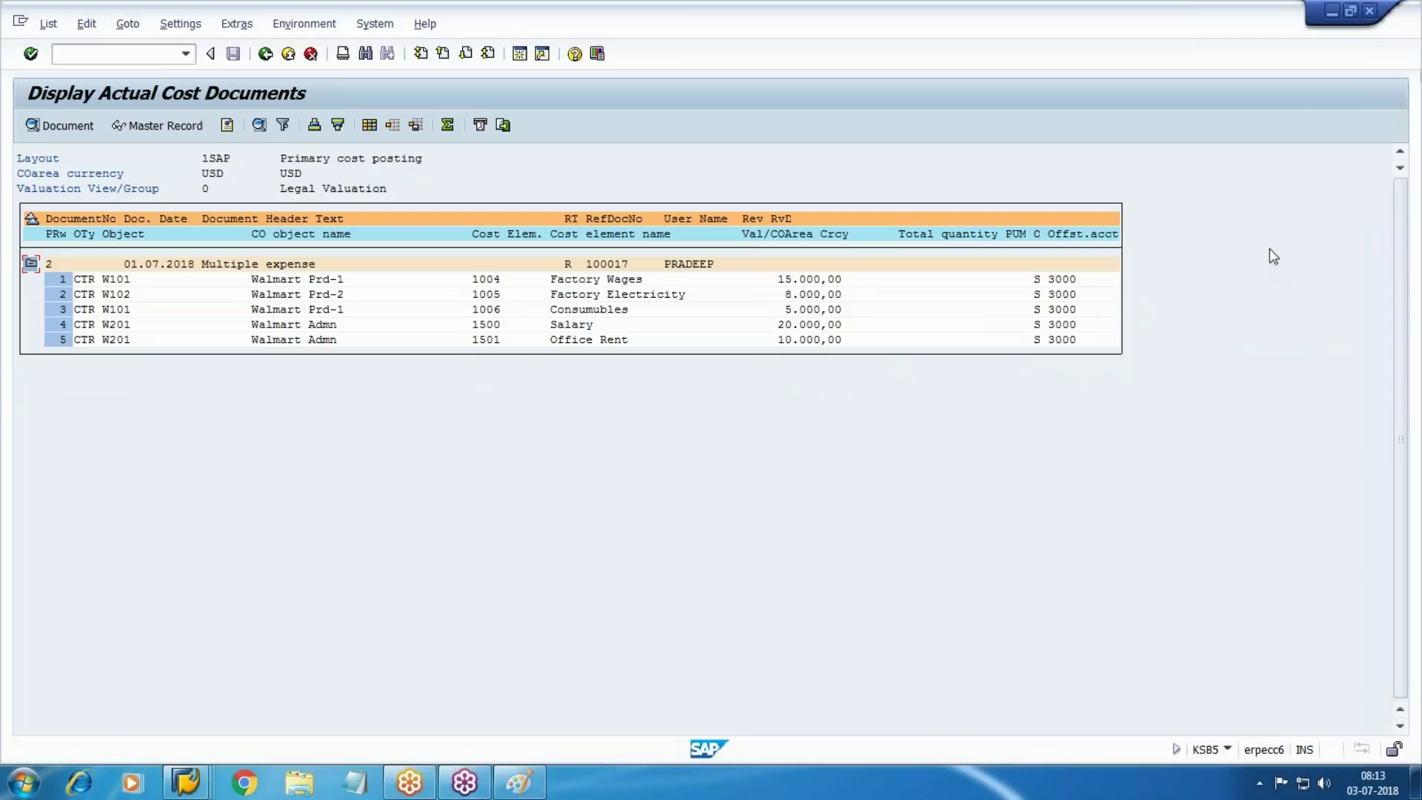
# Start the Data Browser (SE16) and open table COBK
pyautogui.click(78, 58)
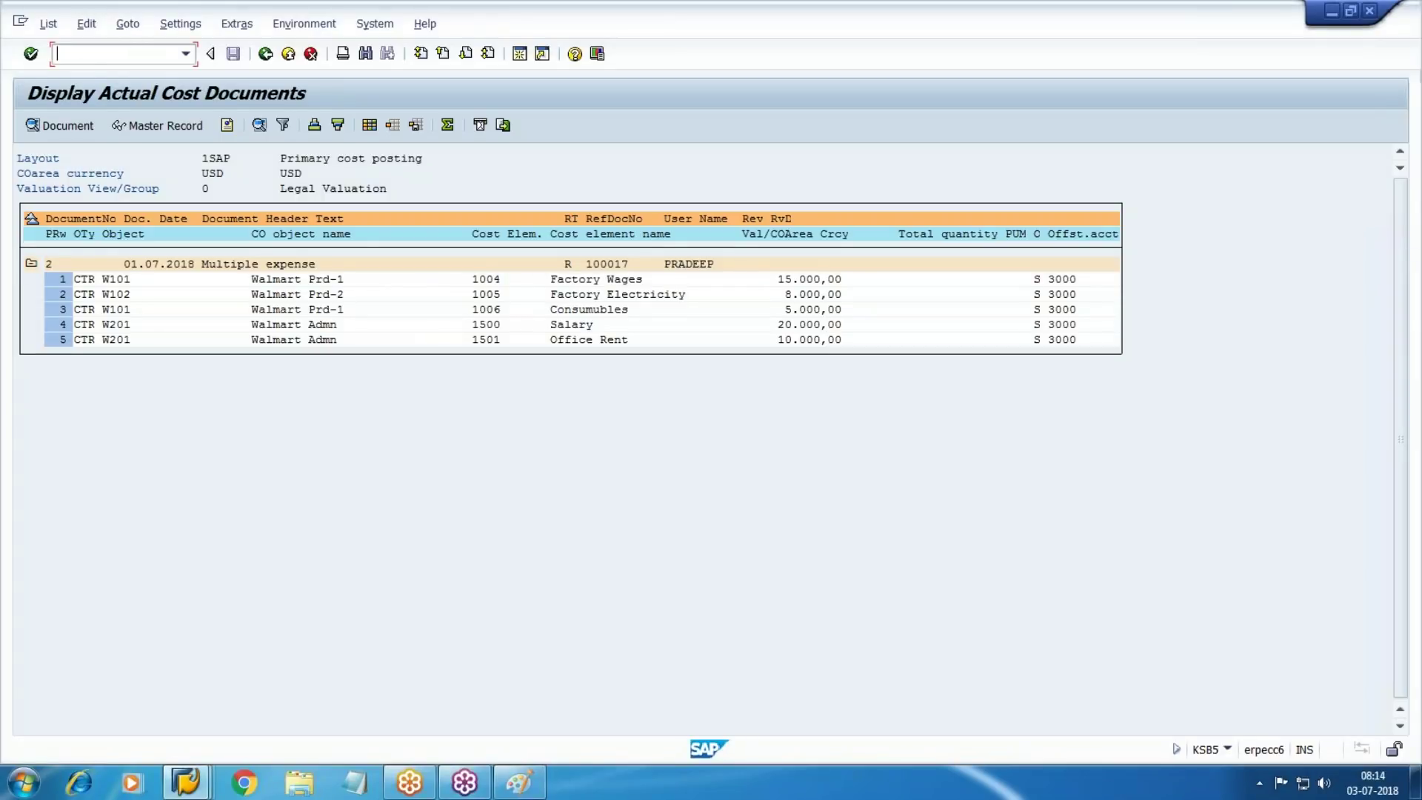
pyautogui.write('/N')
pyautogui.write('/NSE')
pyautogui.press('Return')
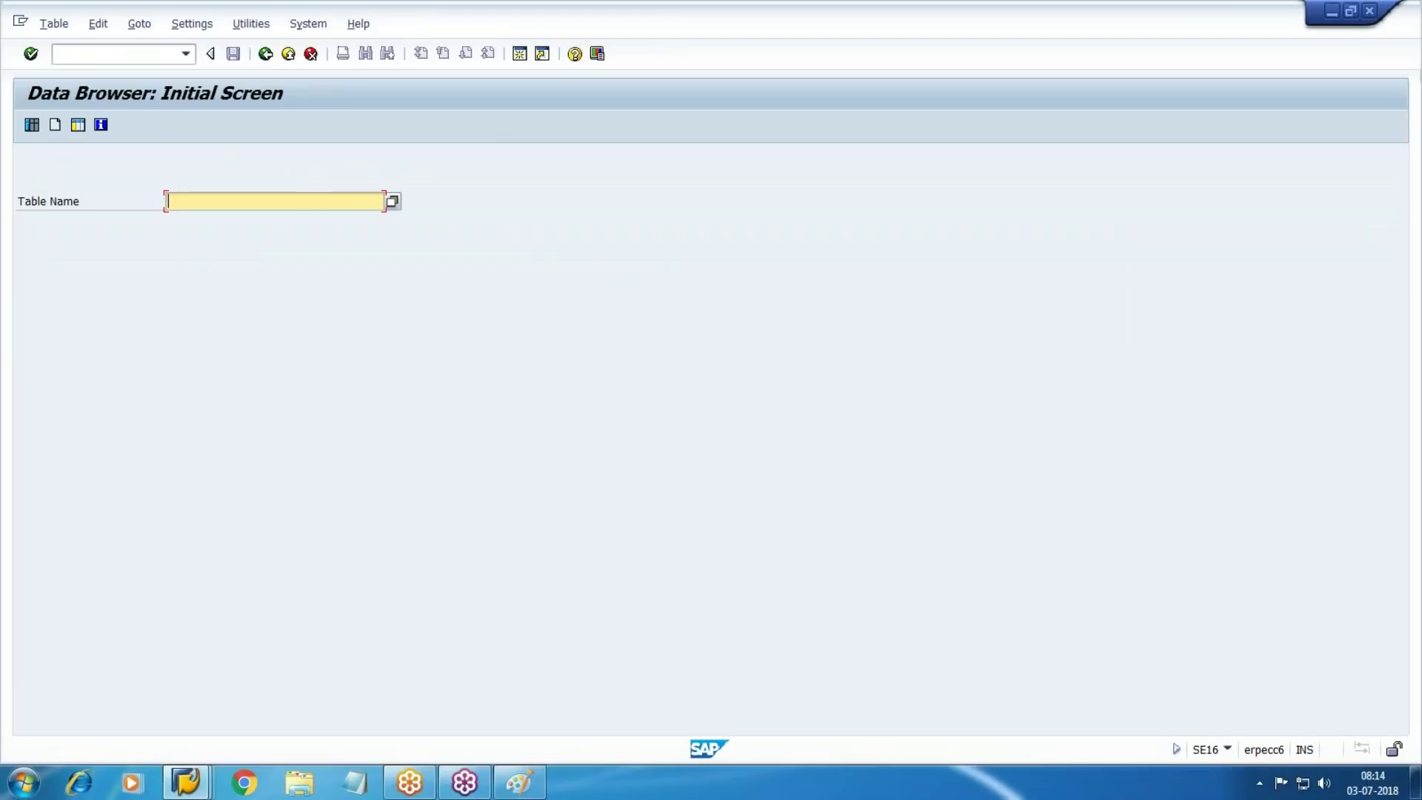
pyautogui.write('COBK')
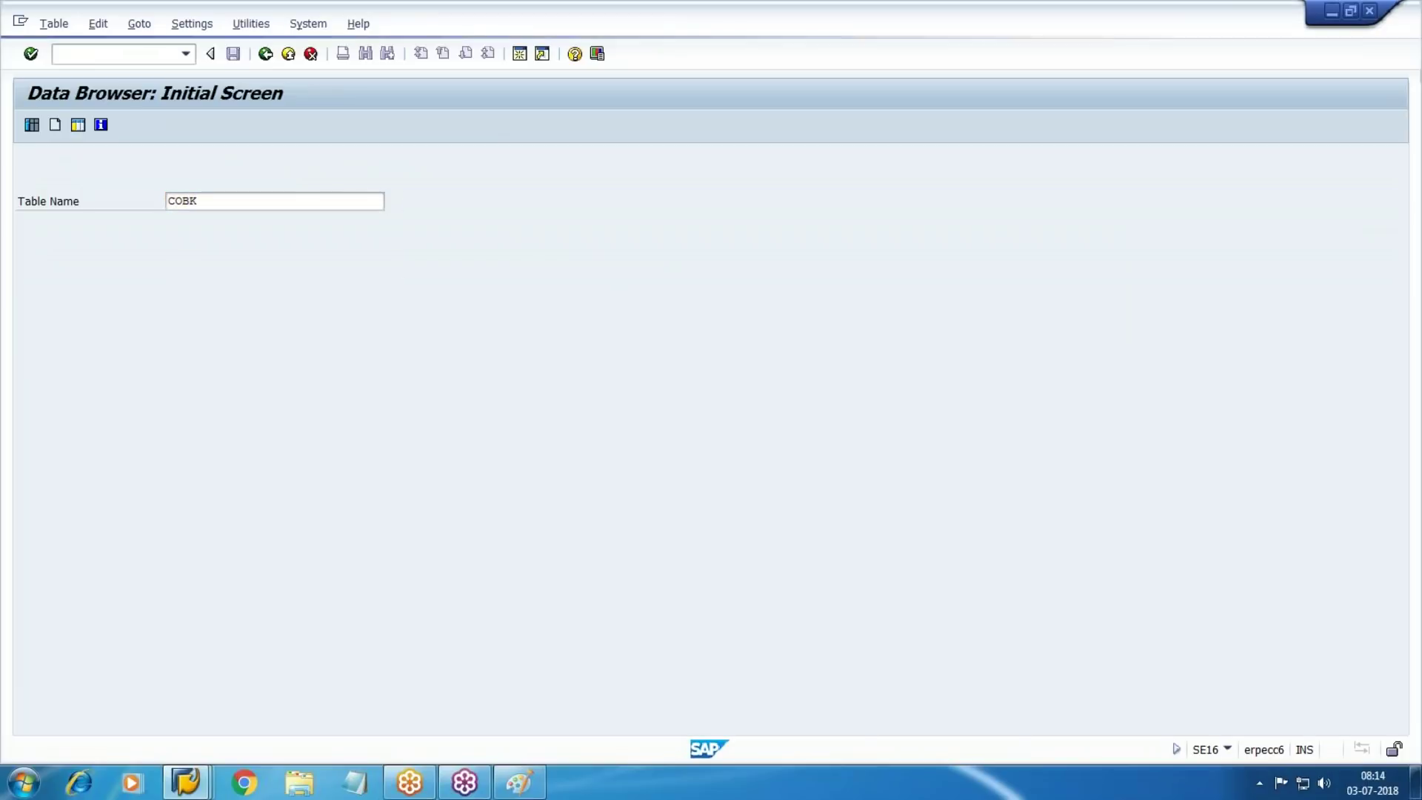
pyautogui.press('Return')
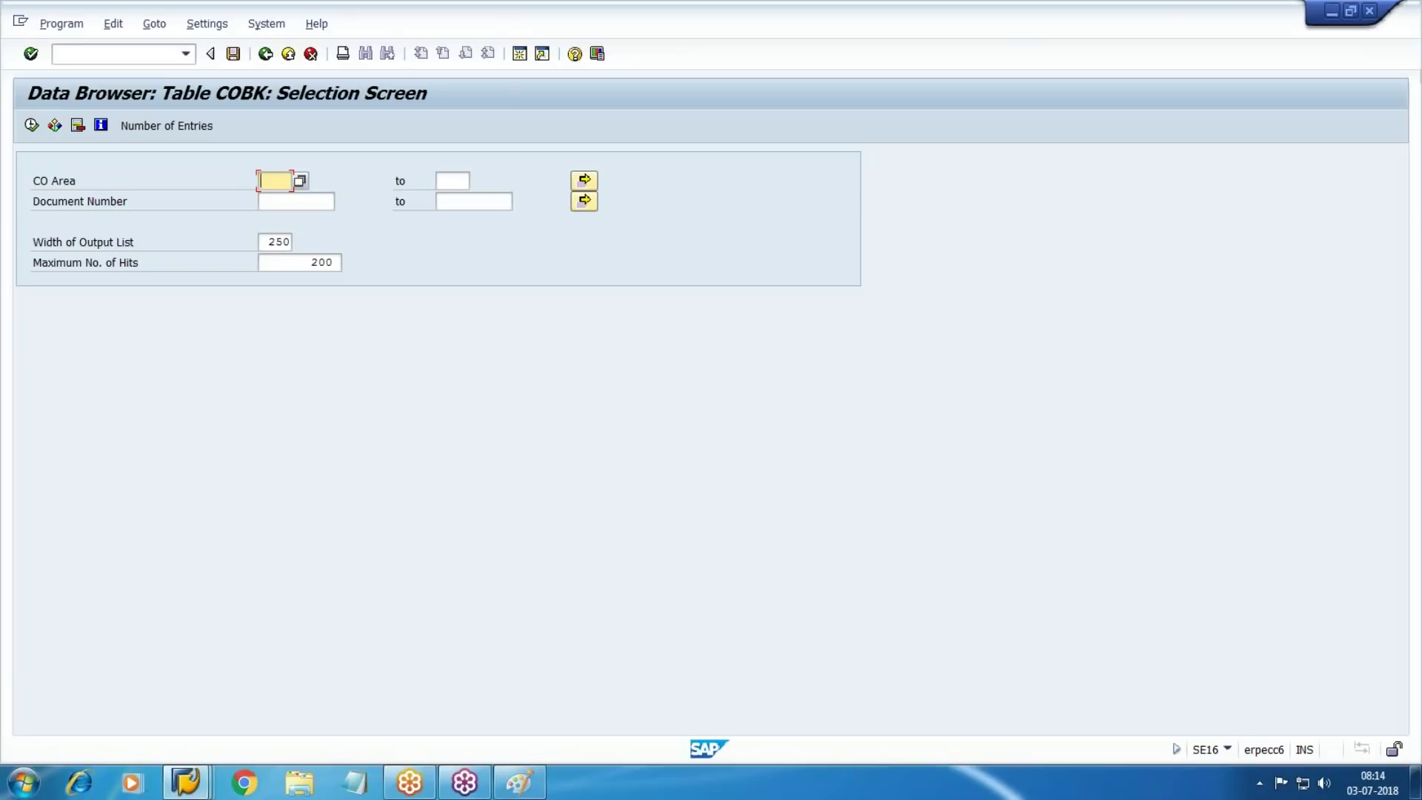
# List the COBK header for CO area WM10, document 2, then return to the start screen
pyautogui.write('WM10')
pyautogui.press('Tab')
pyautogui.press('Tab')
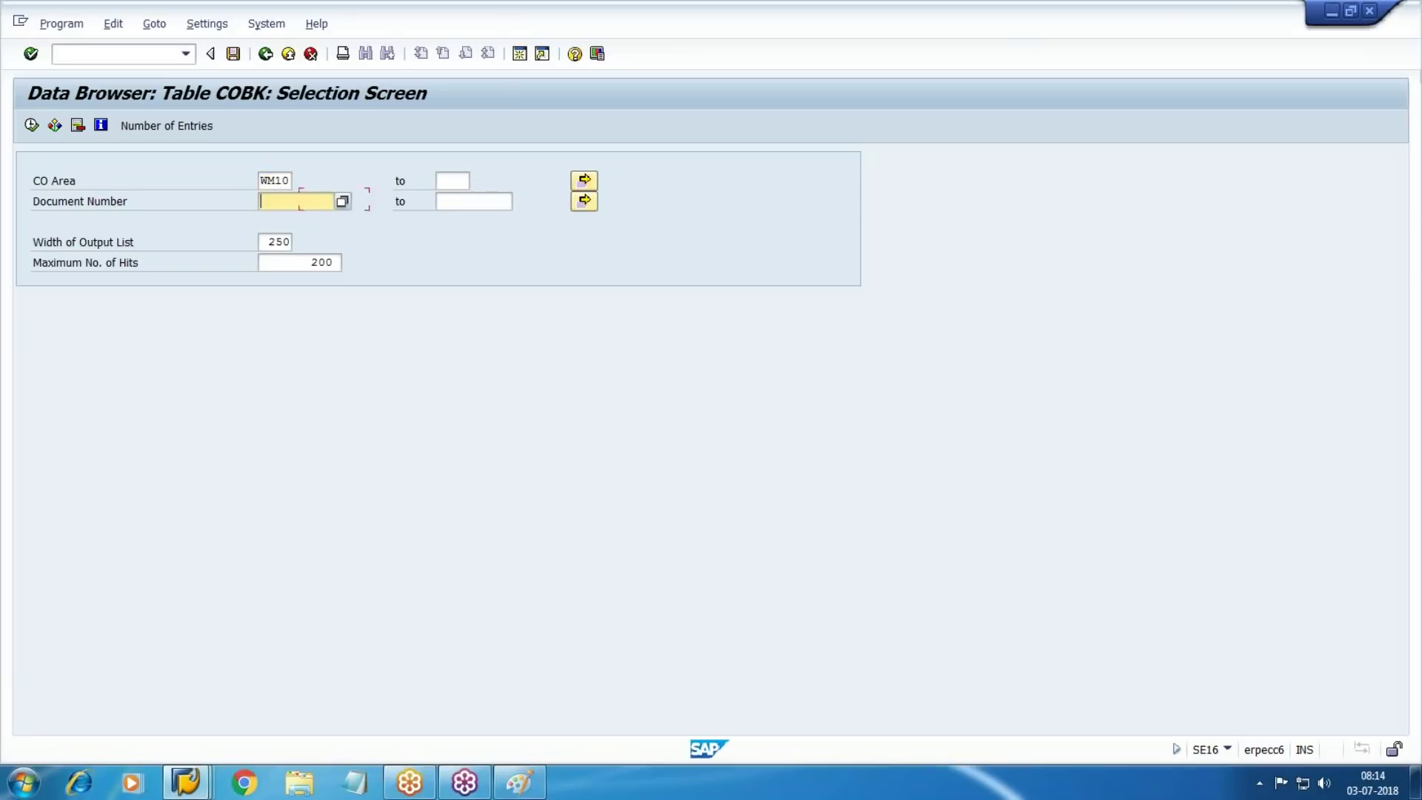
pyautogui.write('2')
pyautogui.click(408, 350)
pyautogui.click(31, 126)
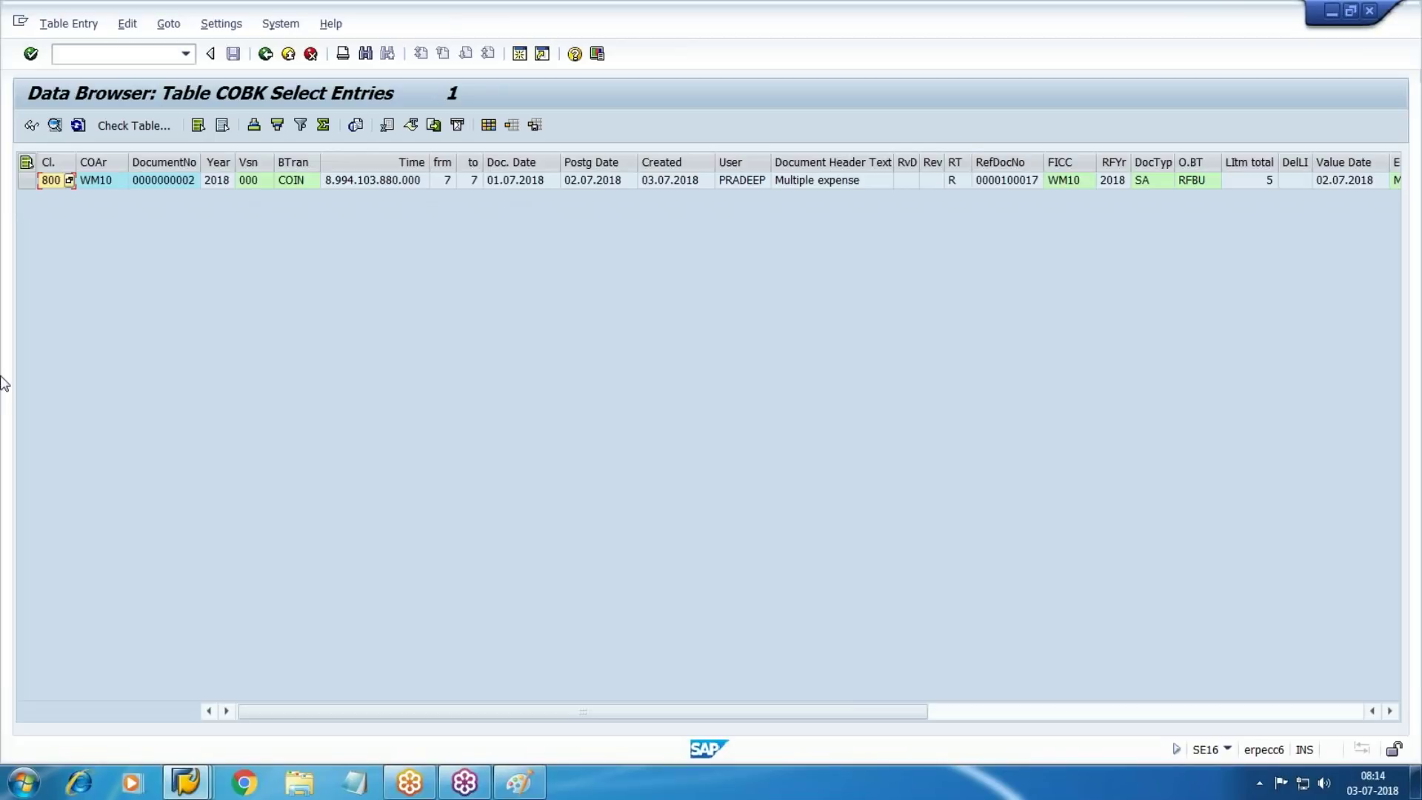
pyautogui.press('F3')
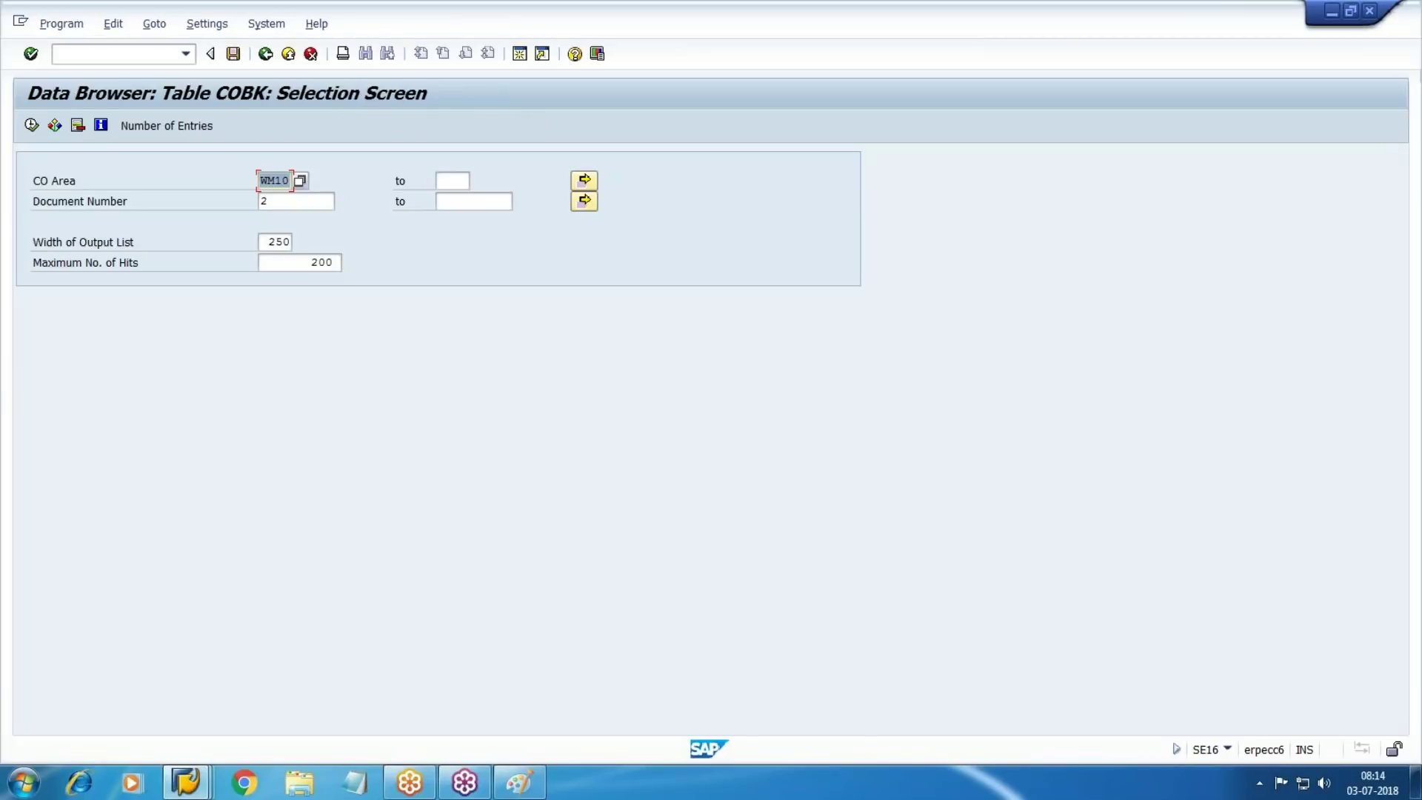
pyautogui.press('F3')
# Browse table COEP for CO area WM10, document 2, listing its five line items
pyautogui.write('COEP')
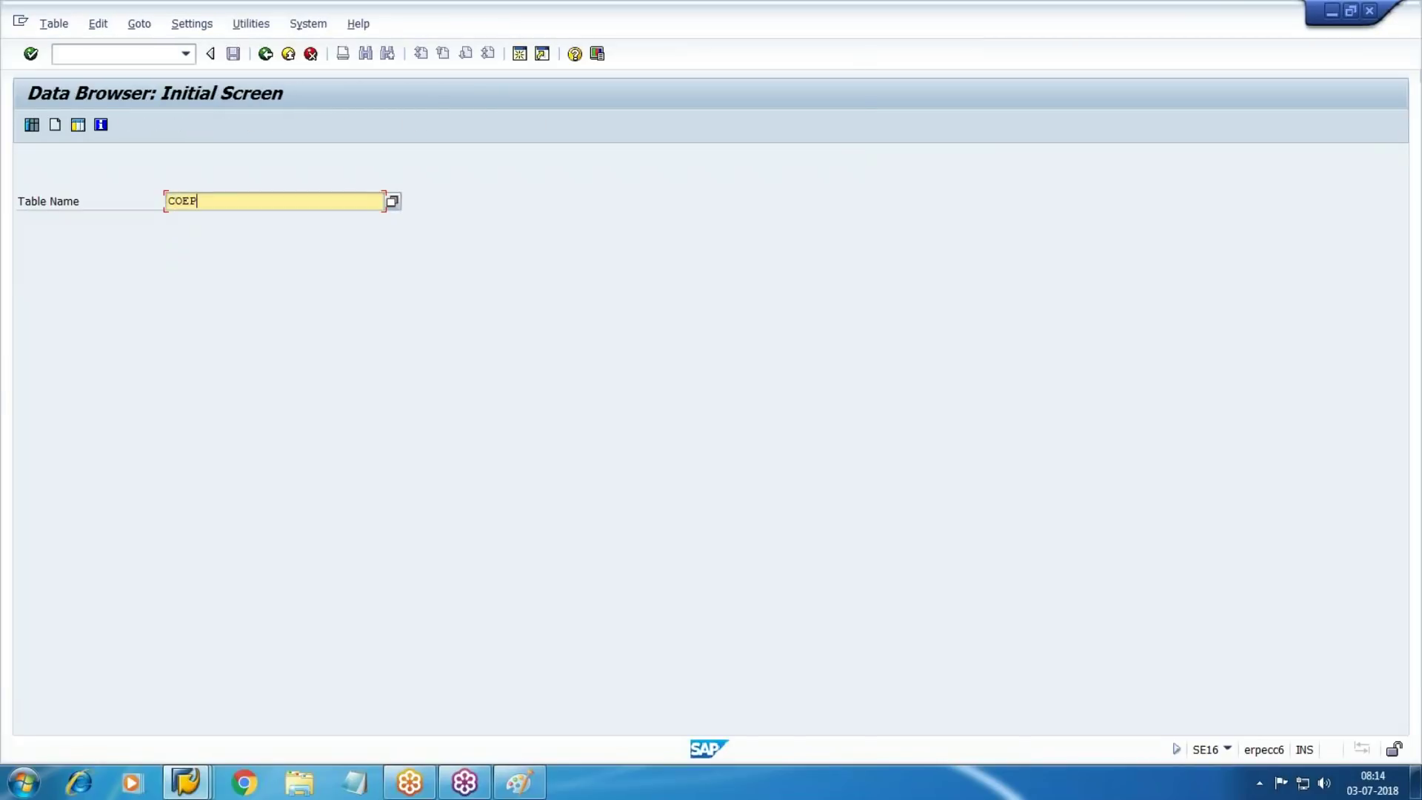
pyautogui.click(31, 53)
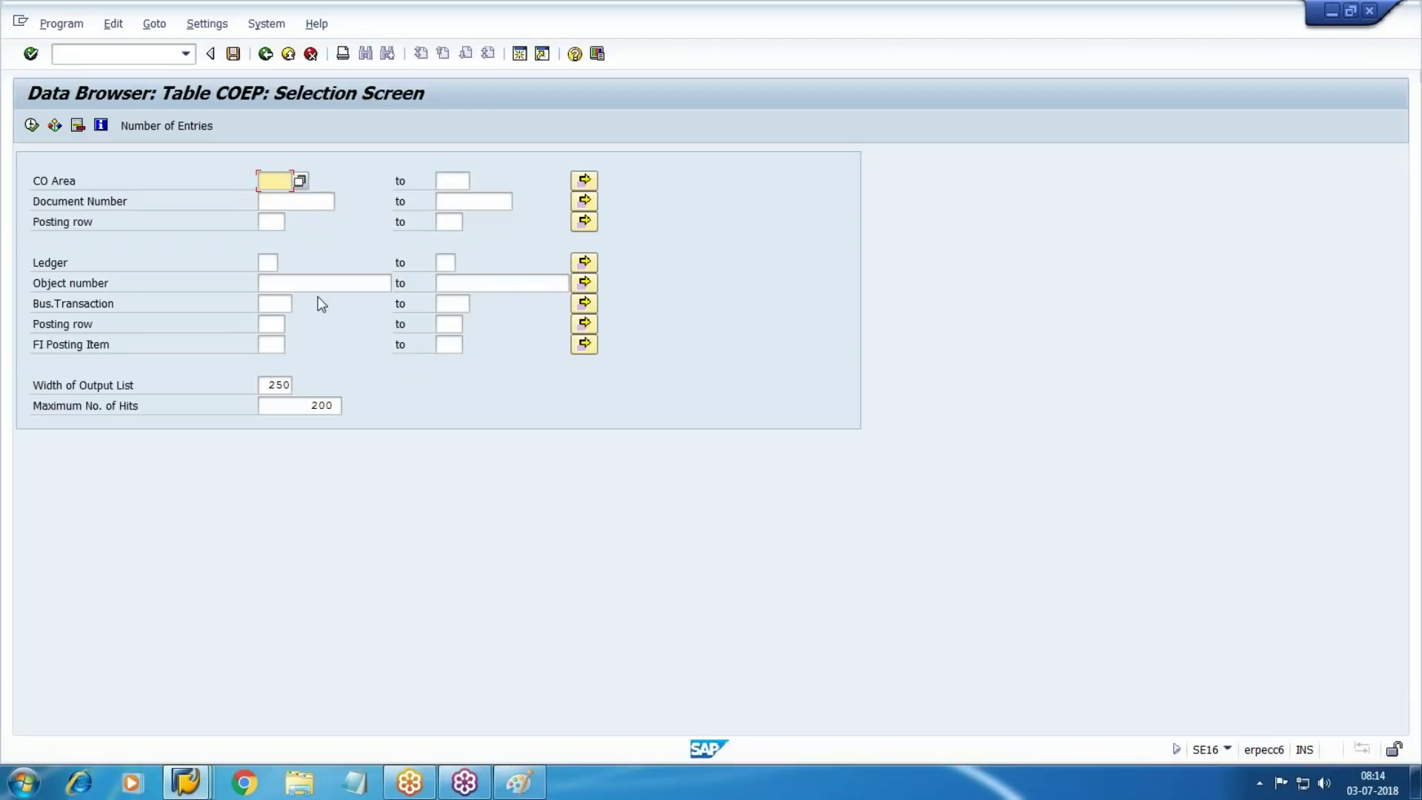
pyautogui.write('HE')
pyautogui.press('BackSpace')
pyautogui.press('BackSpace')
pyautogui.write('WM10')
pyautogui.press('Tab')
pyautogui.press('Tab')
pyautogui.press('Tab')
pyautogui.press('Tab')
pyautogui.hotkey('shift', 'Tab')
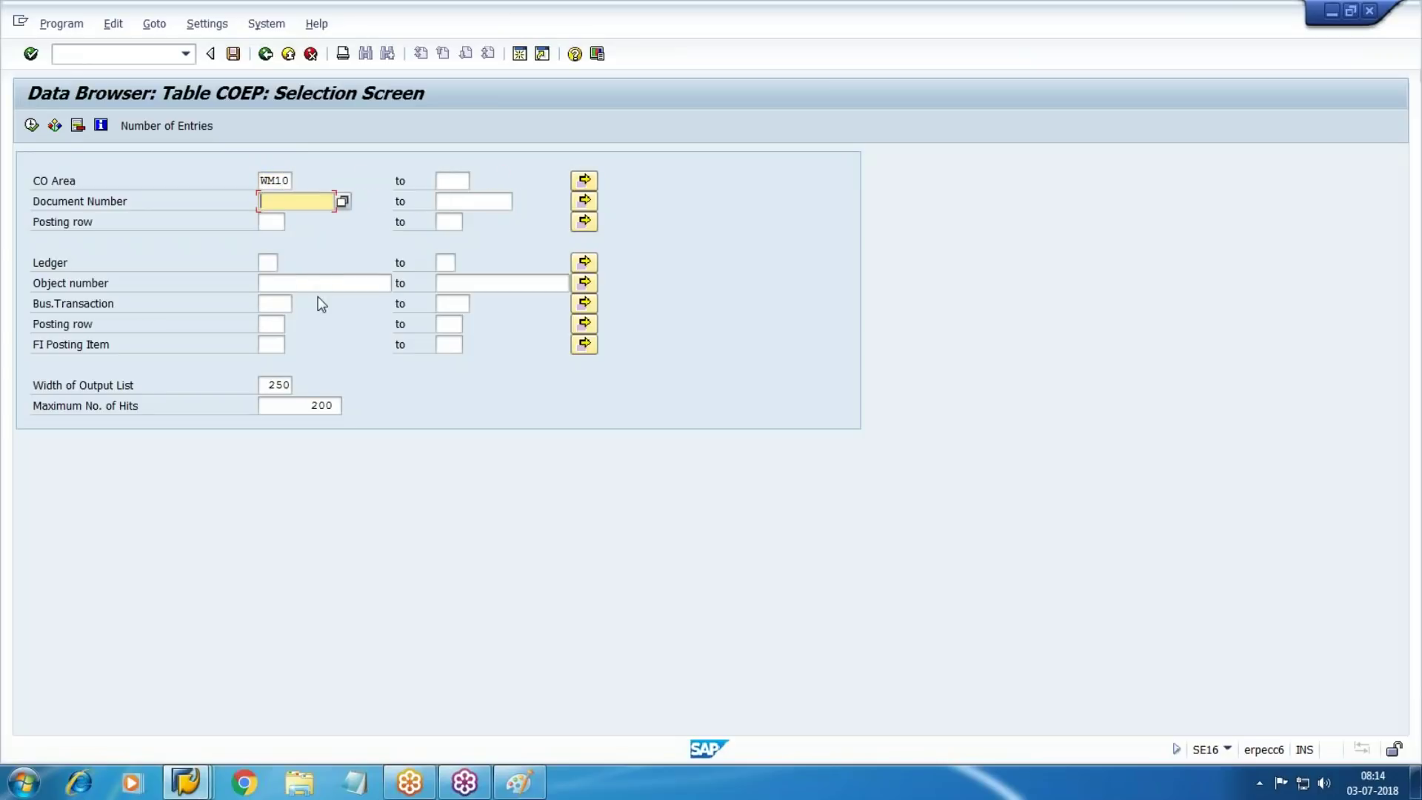
pyautogui.write('2')
pyautogui.click(659, 252)
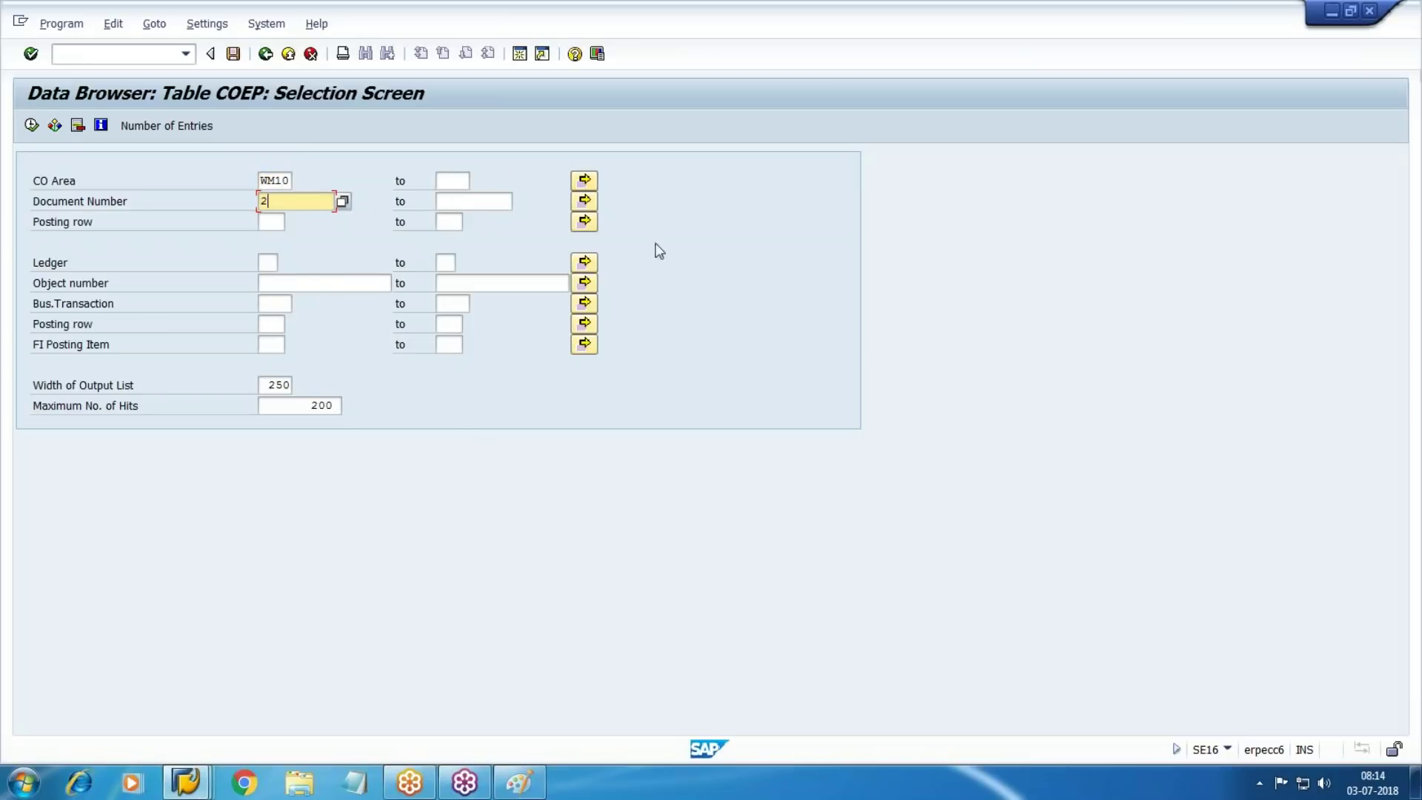
pyautogui.click(31, 126)
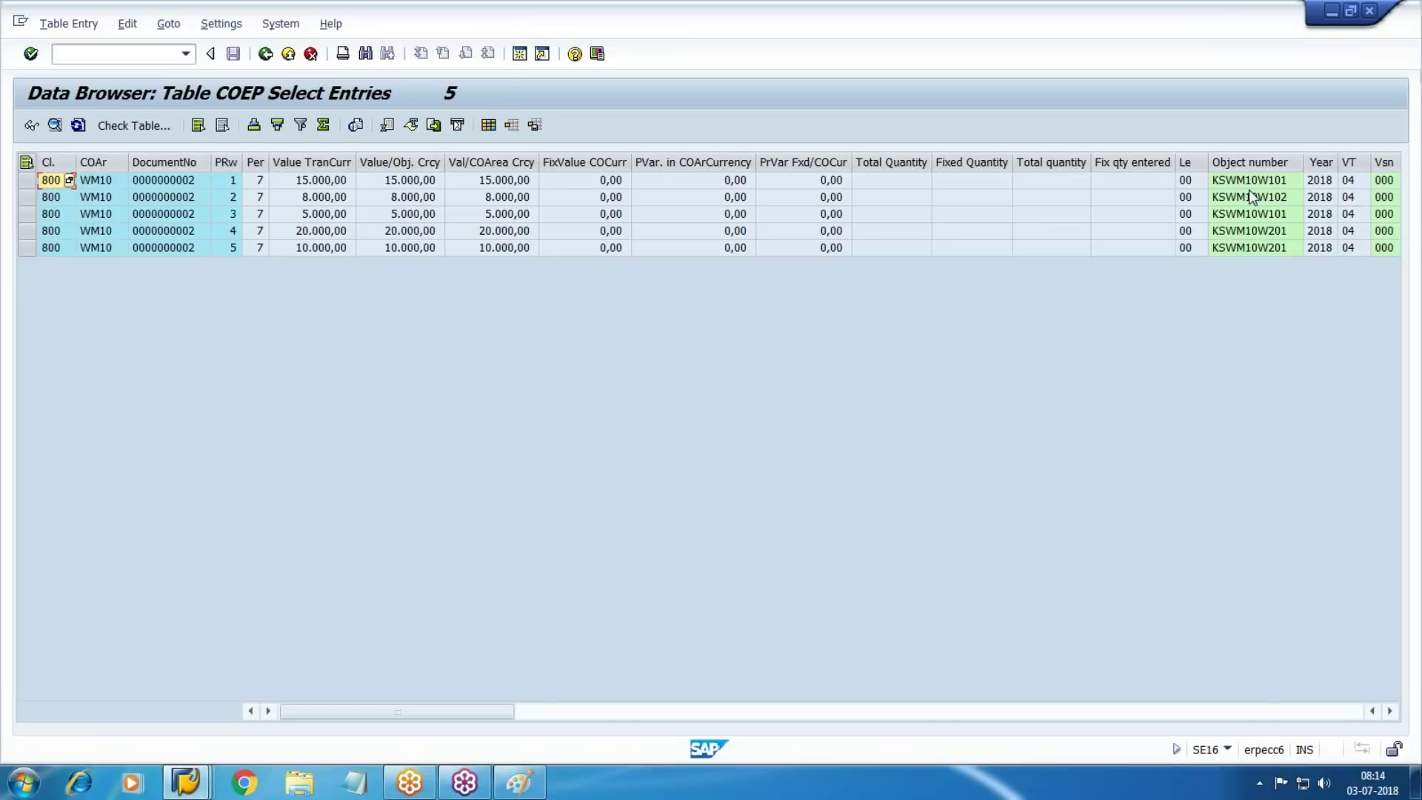
# Open the full COEP detail of posting row 1 of document 2 and scroll through its fields
pyautogui.click(26, 181)
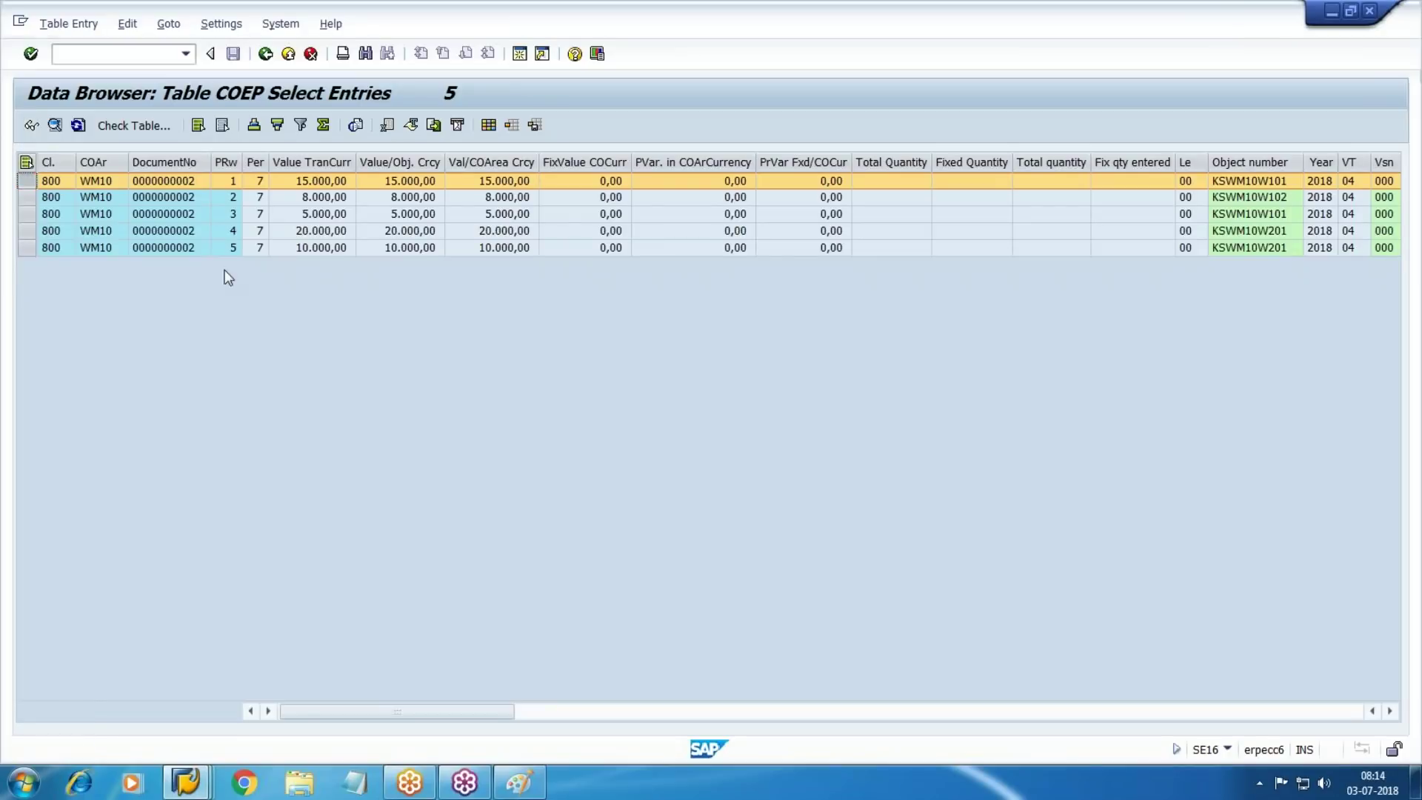
pyautogui.press('F7')
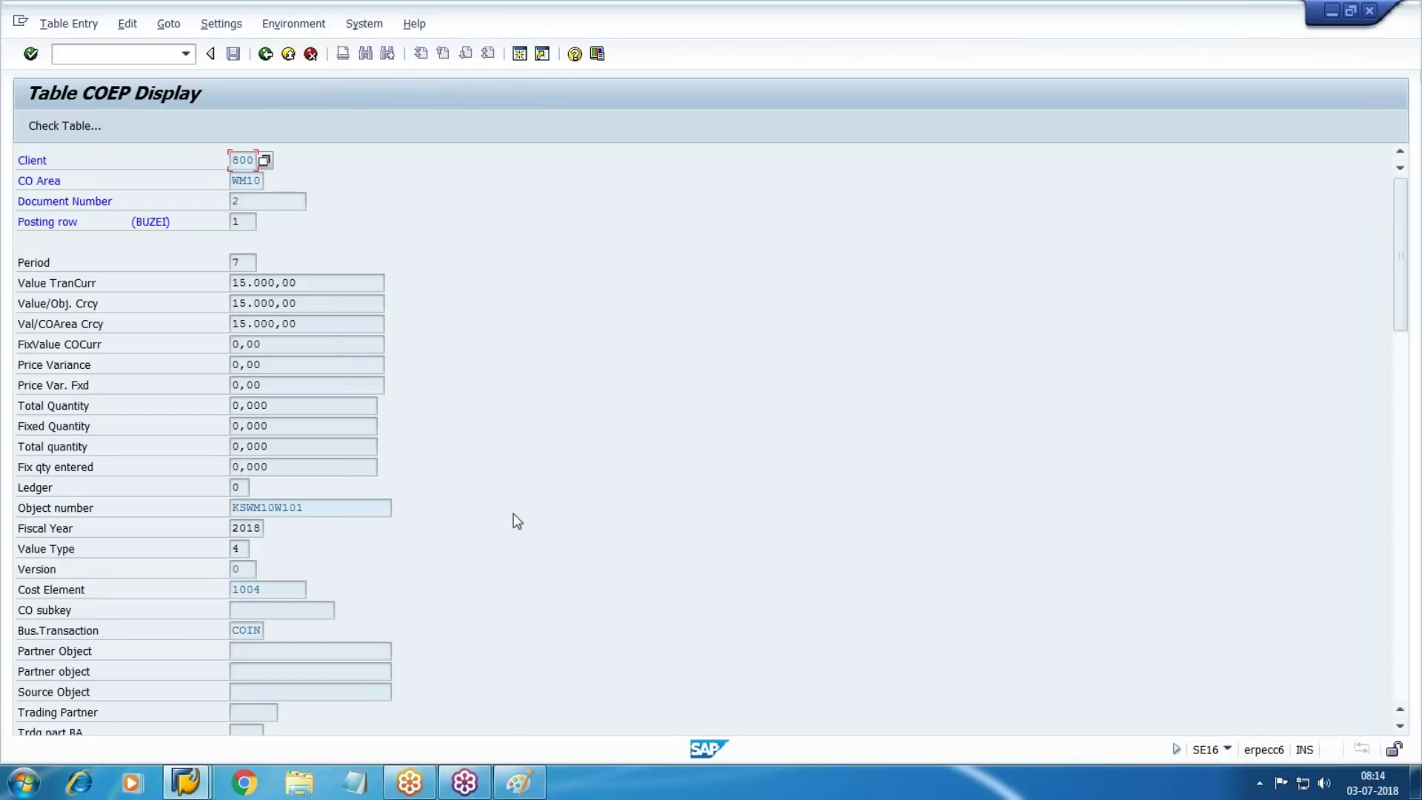
pyautogui.scroll(-6, 514, 517)
pyautogui.scroll(-6, 538, 518)
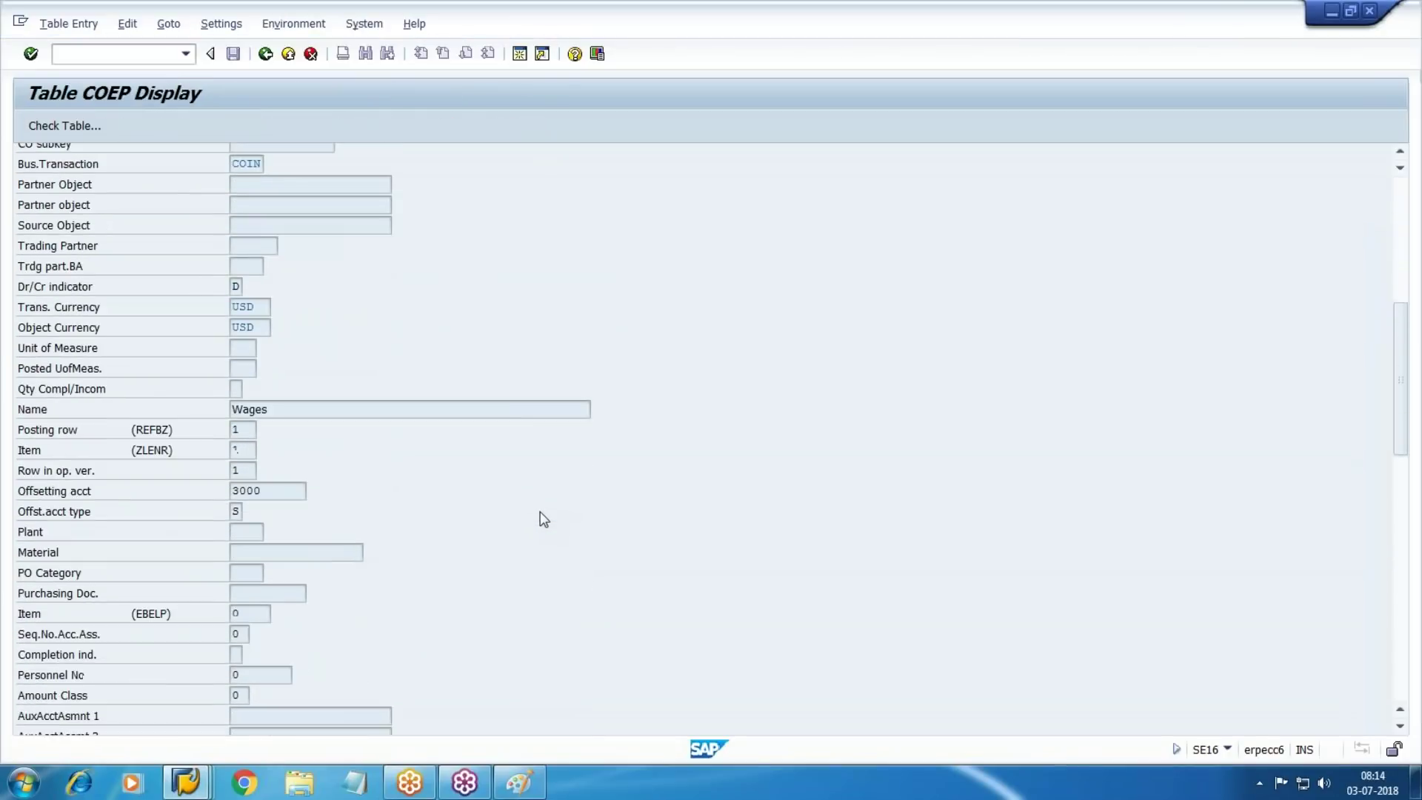
pyautogui.scroll(-4, 567, 497)
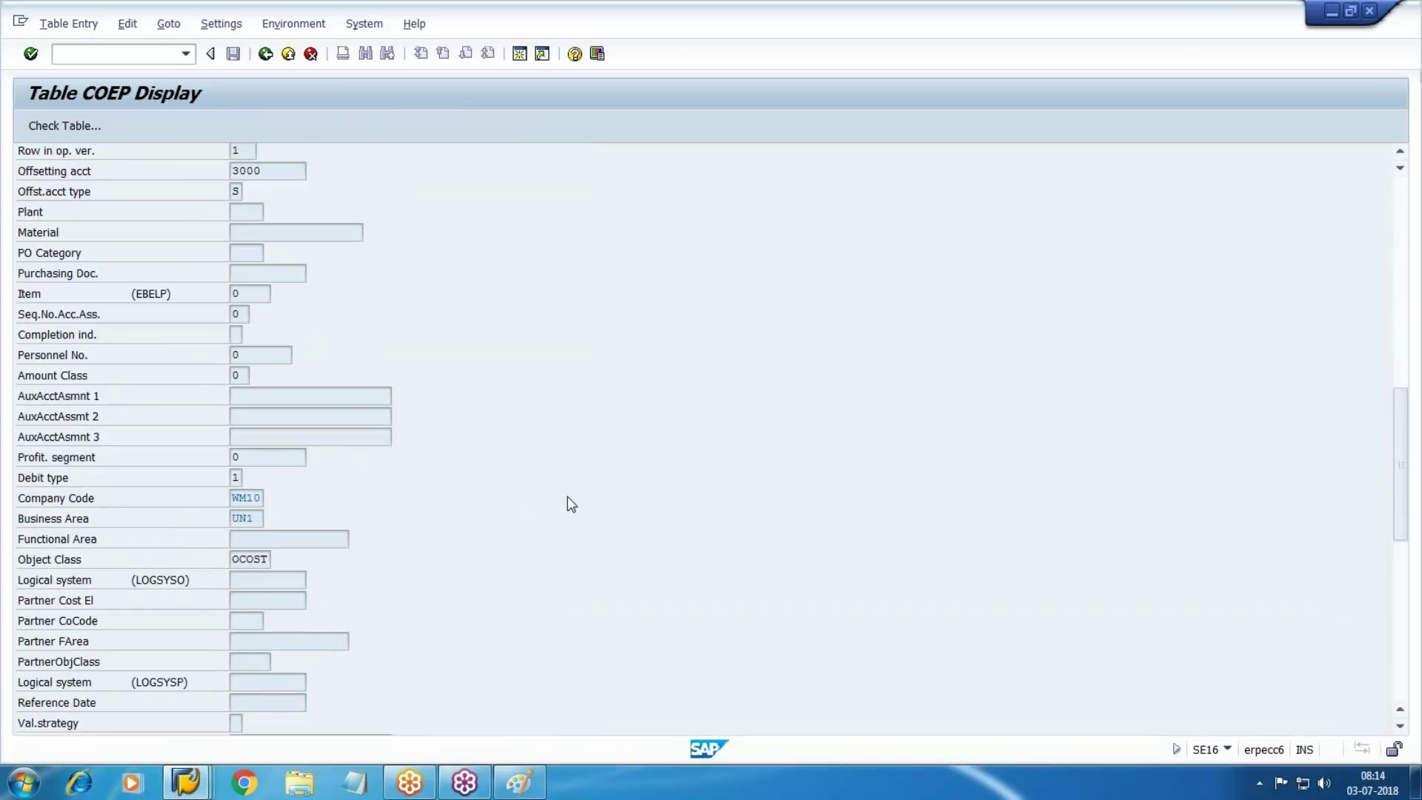
pyautogui.scroll(-6, 572, 494)
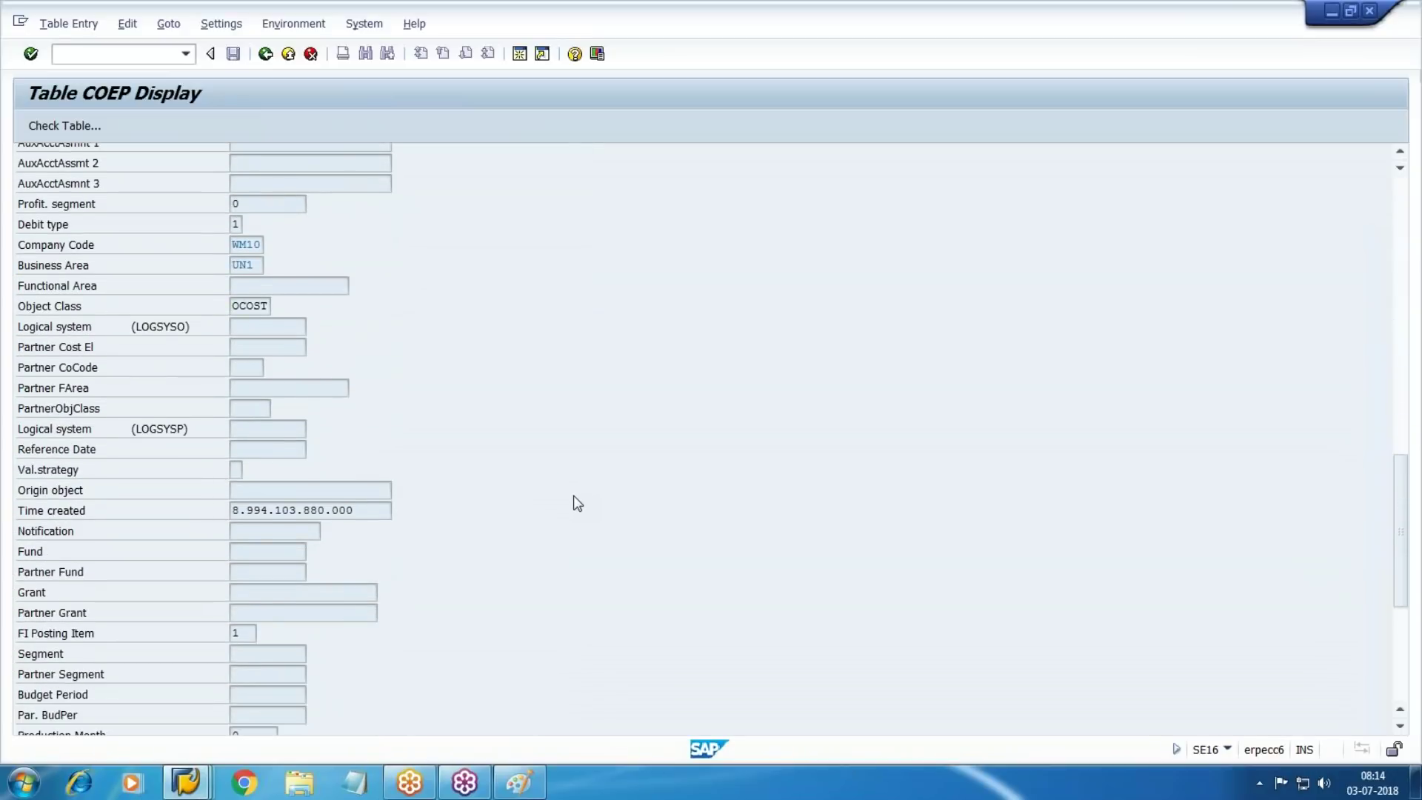
pyautogui.scroll(-2, 577, 502)
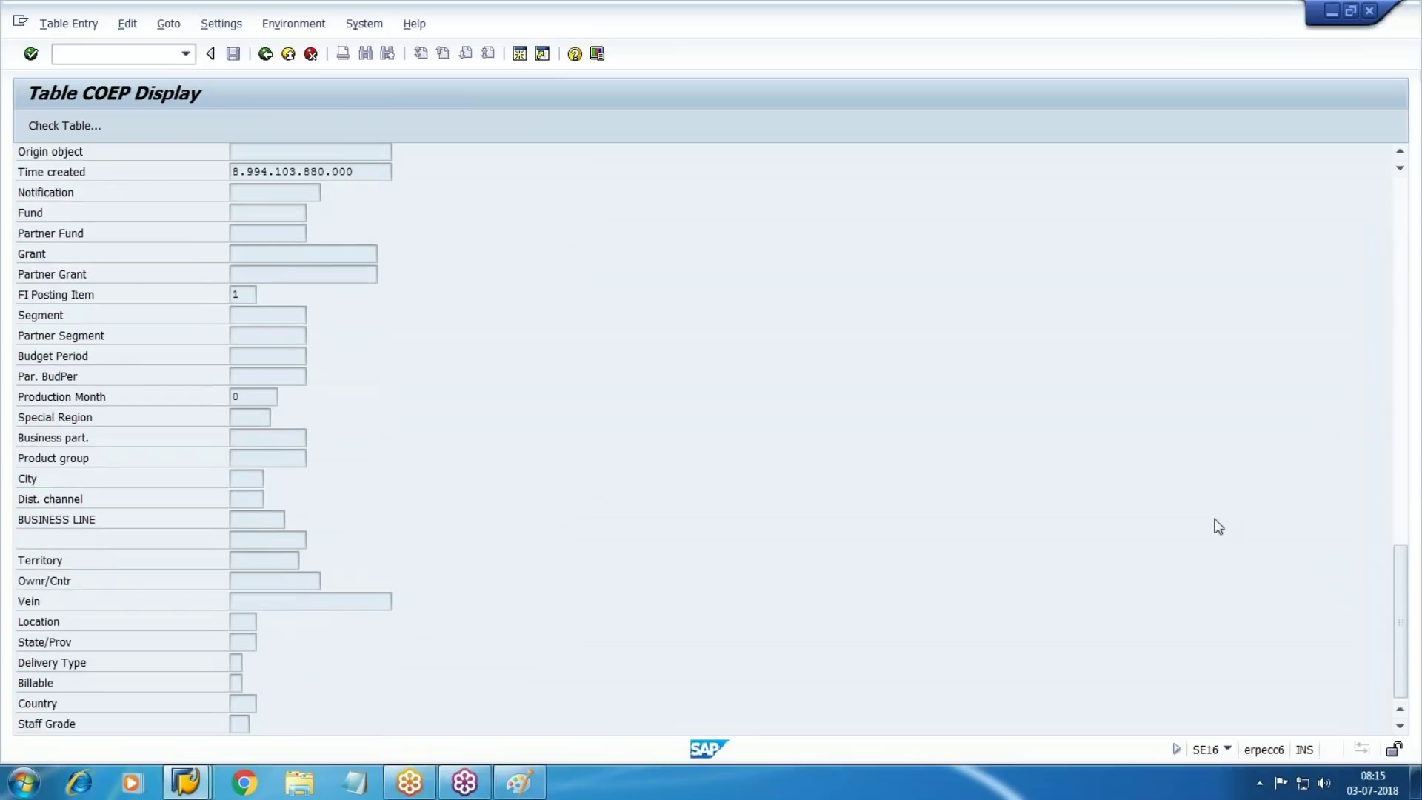
pyautogui.moveTo(1397, 540); pyautogui.dragTo(1380, 349)
pyautogui.scroll(4, 905, 424)
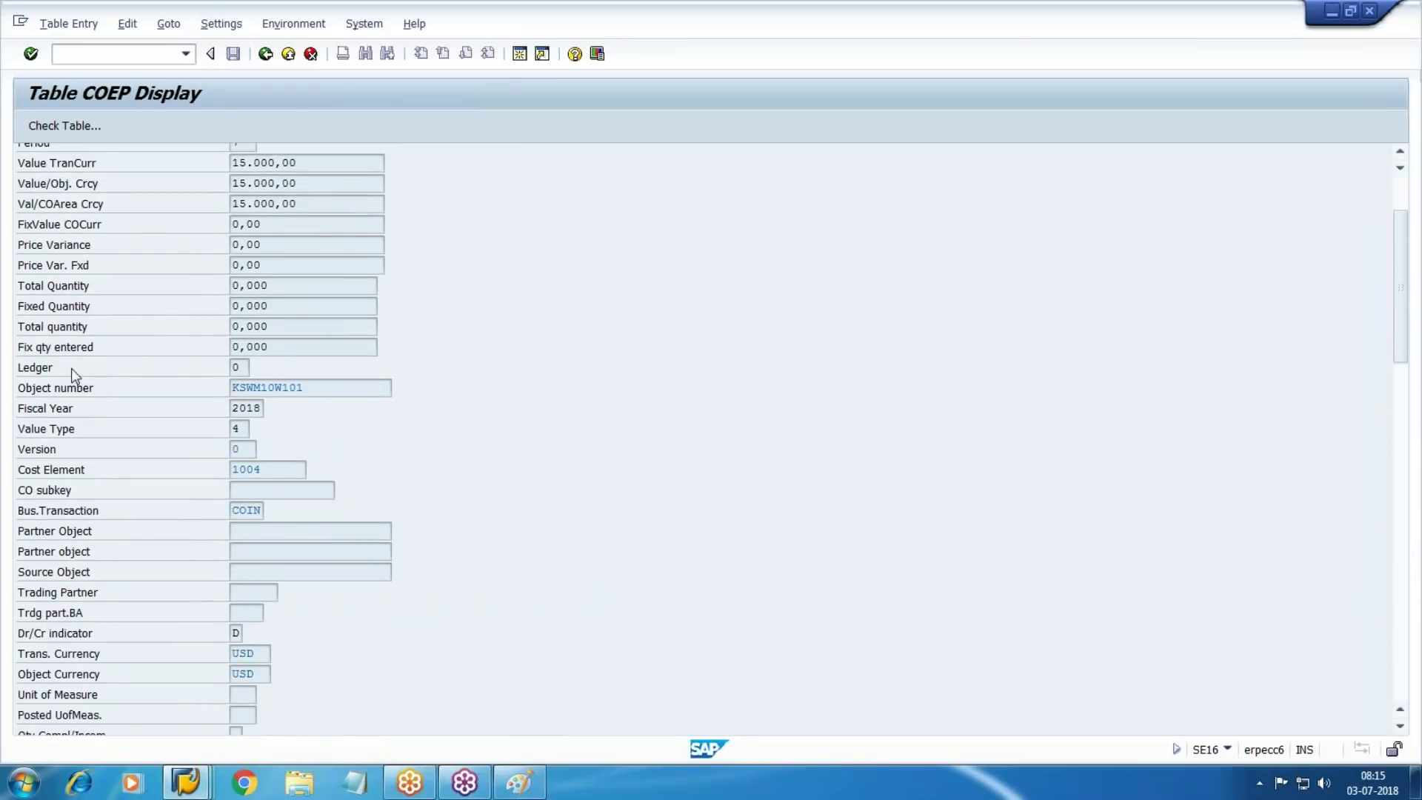
pyautogui.scroll(1, 317, 381)
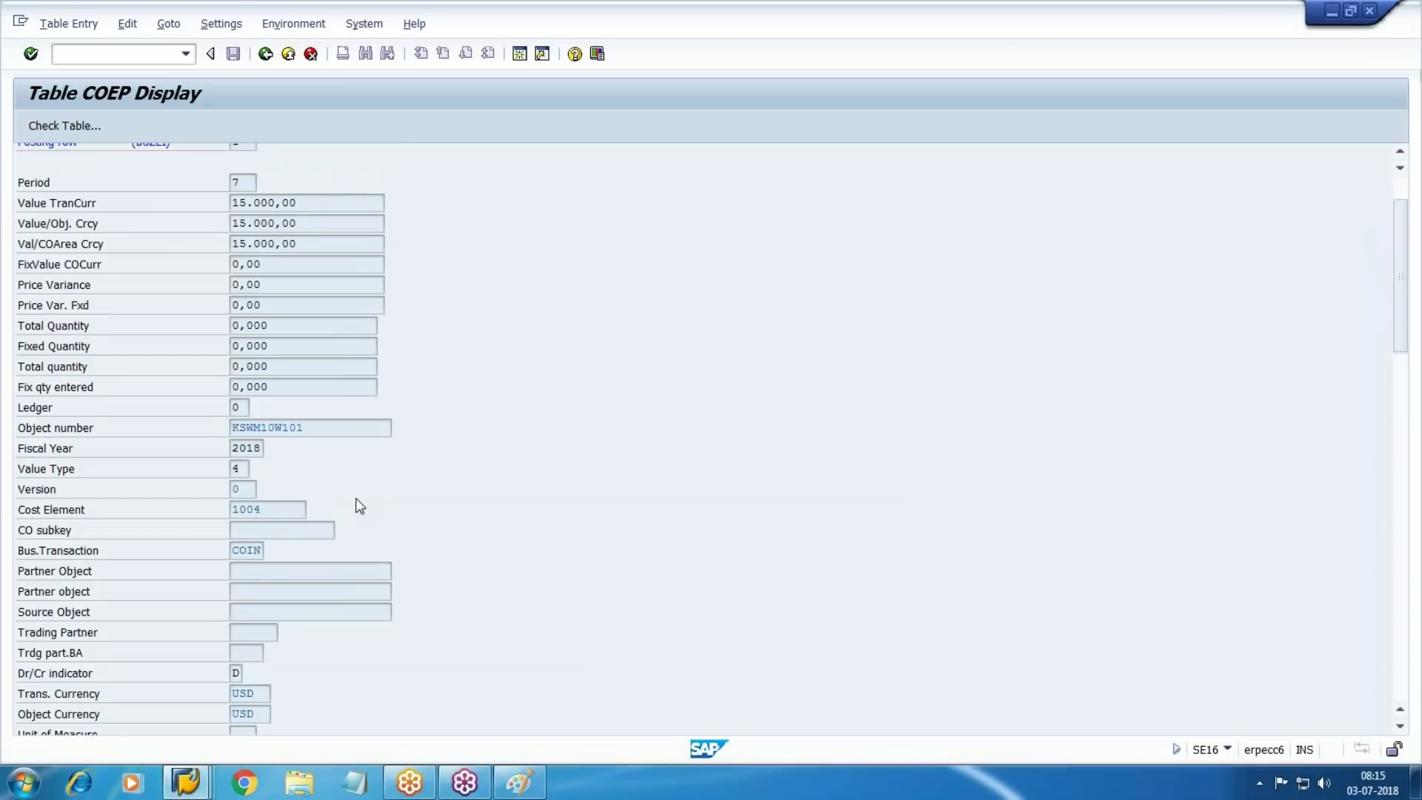
pyautogui.scroll(-1, 355, 496)
# Check row 1's business transaction COIN and object number KSWM10W101, then return to the list
pyautogui.click(247, 511)
pyautogui.scroll(-1, 467, 541)
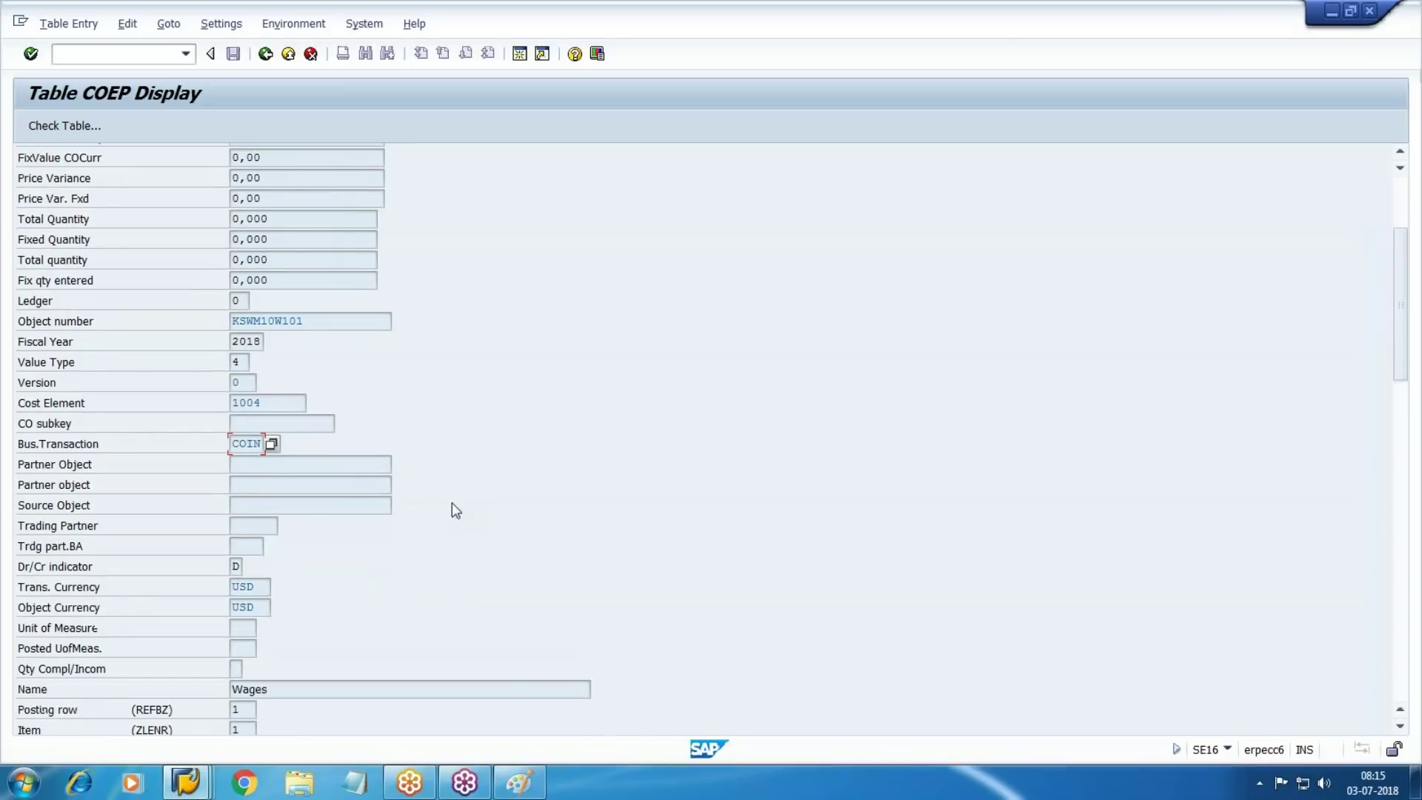
pyautogui.scroll(-2, 447, 495)
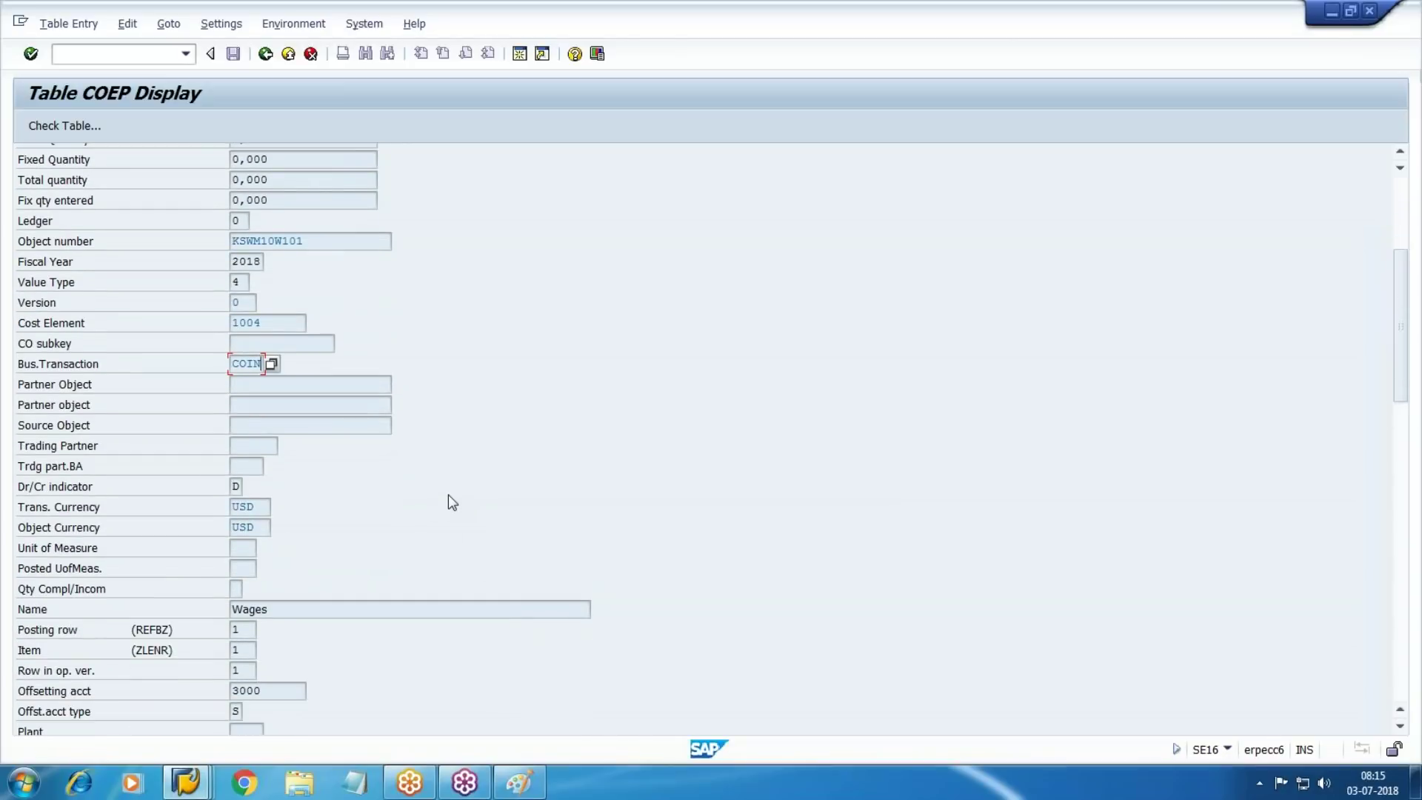
pyautogui.scroll(5, 448, 496)
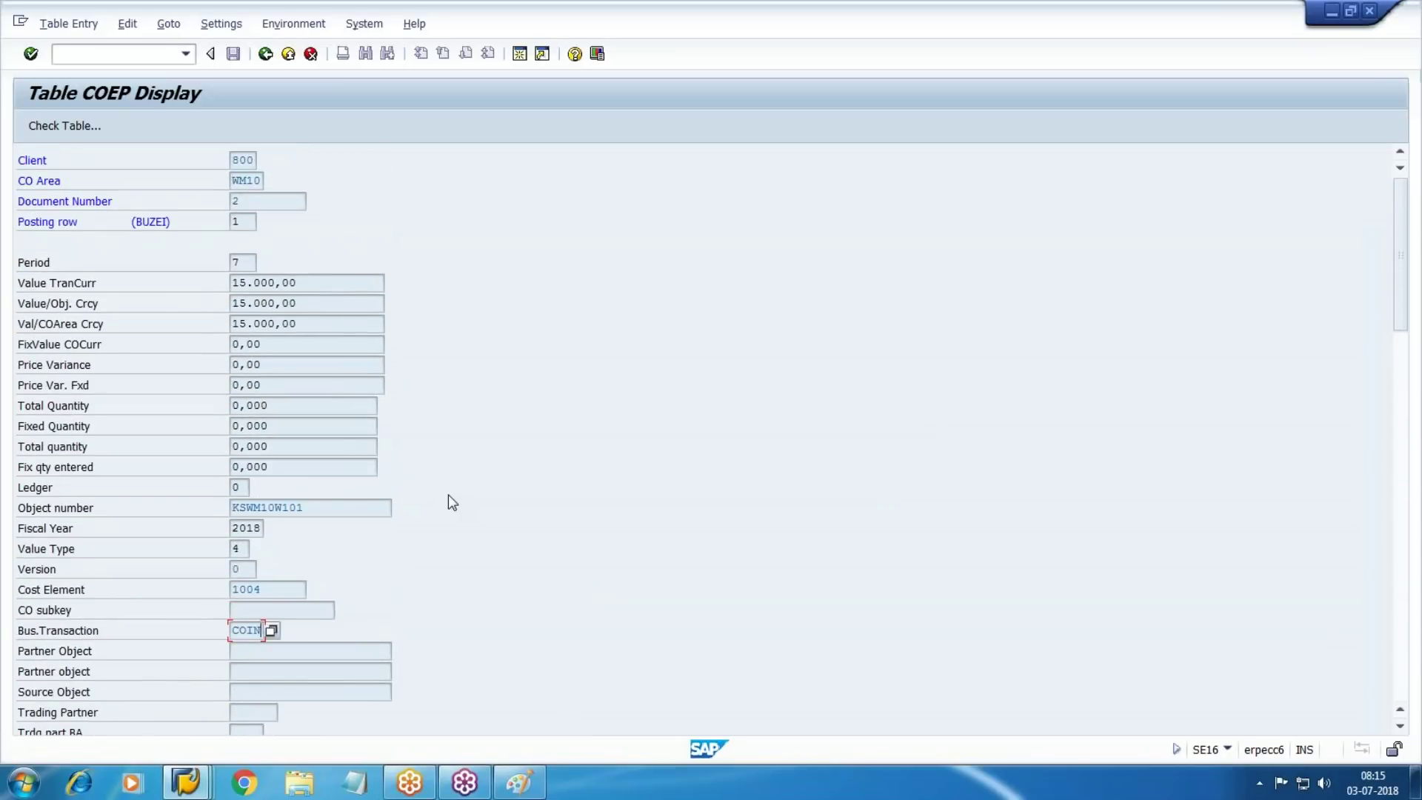
pyautogui.scroll(-1, 267, 319)
pyautogui.scroll(-5, 275, 336)
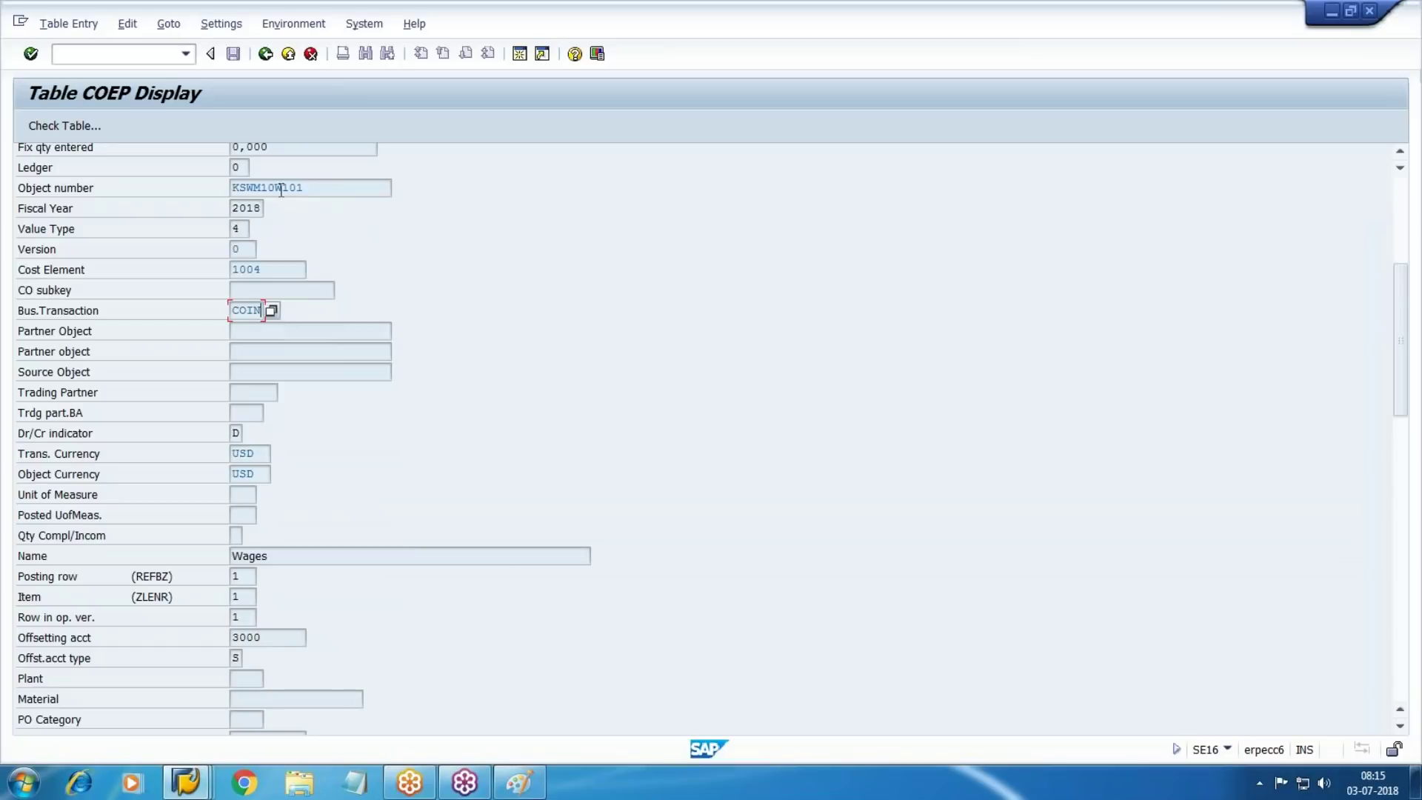
pyautogui.click(278, 188)
pyautogui.scroll(-3, 451, 336)
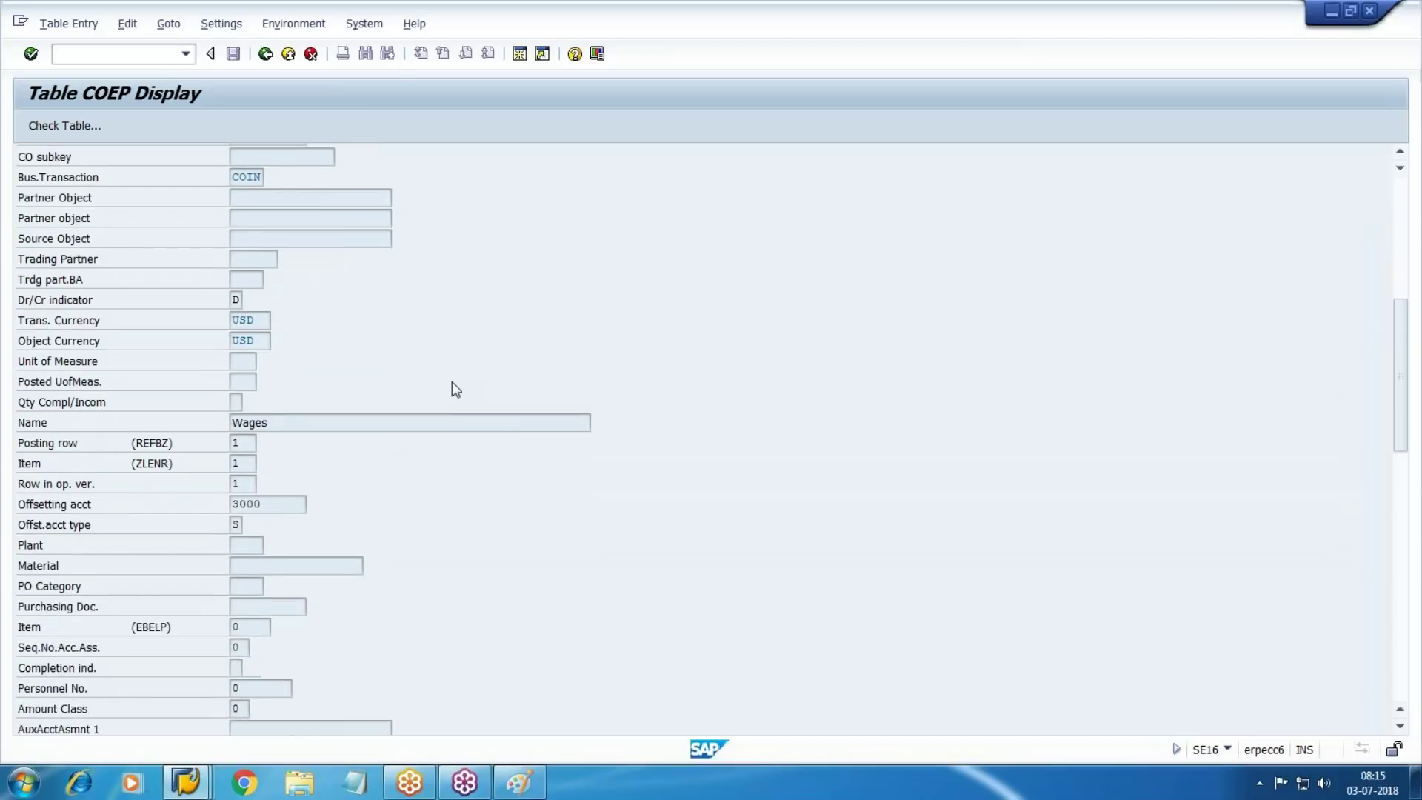
pyautogui.press('F3')
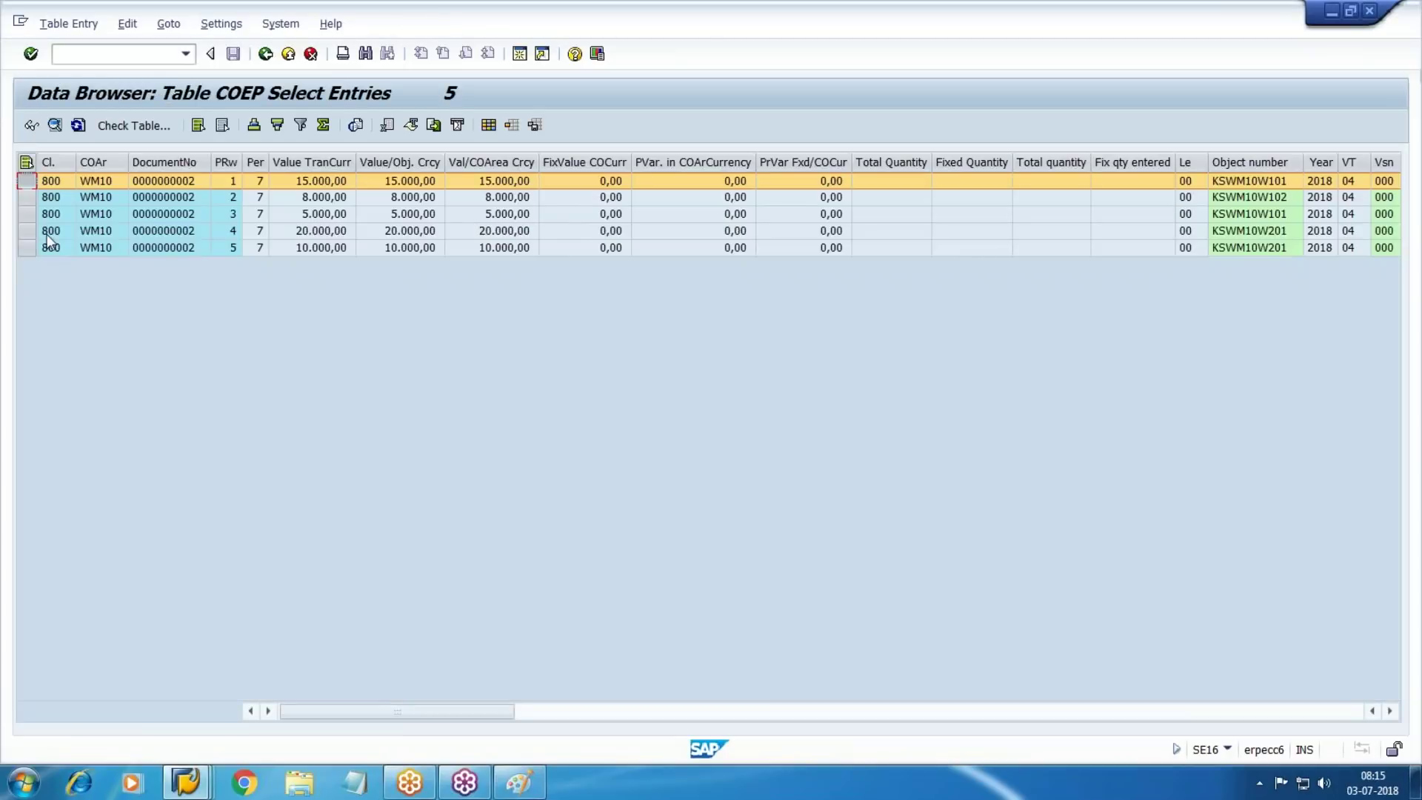
# Display posting row 2: 8.000,00 on object number KSWM10W102
pyautogui.click(28, 199)
pyautogui.click(31, 126)
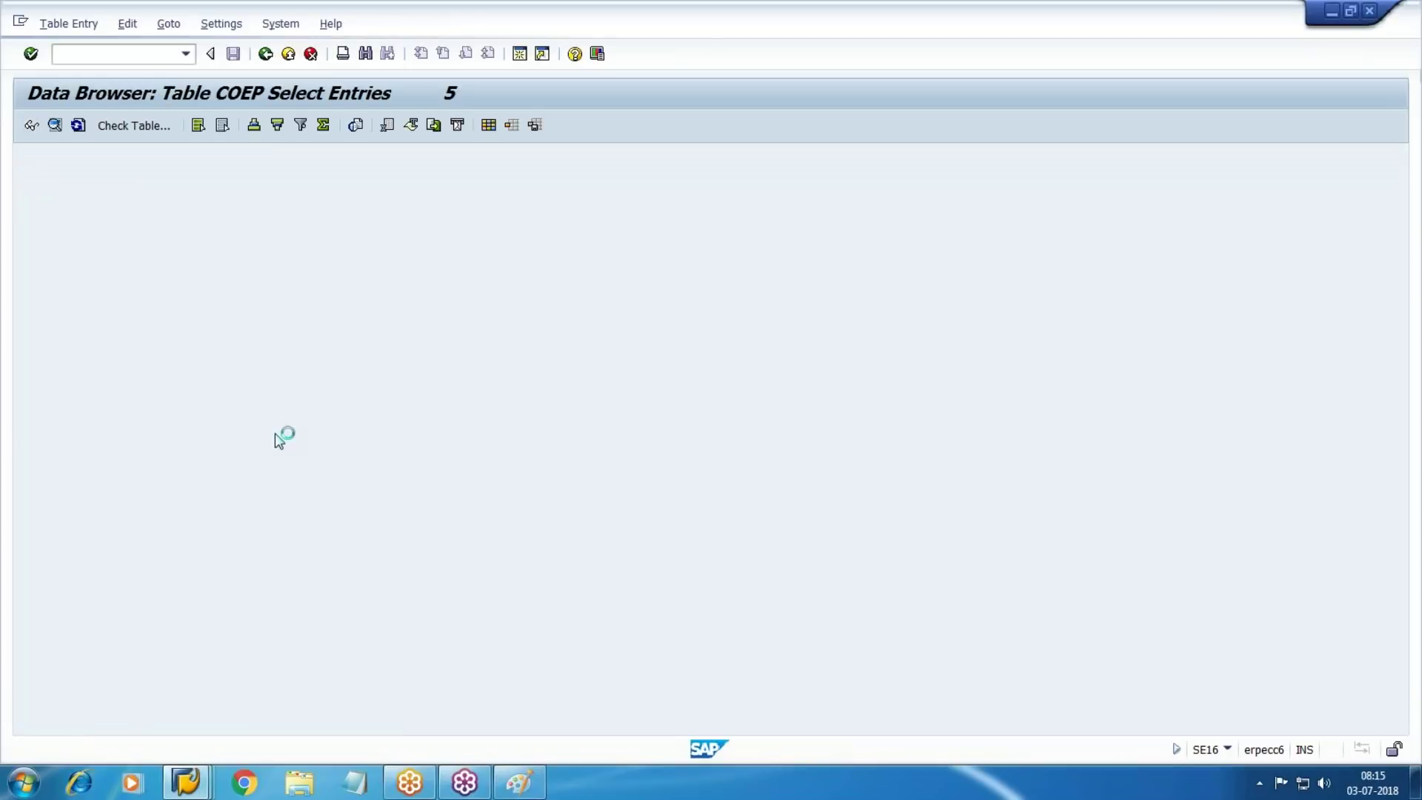
pyautogui.click(323, 503)
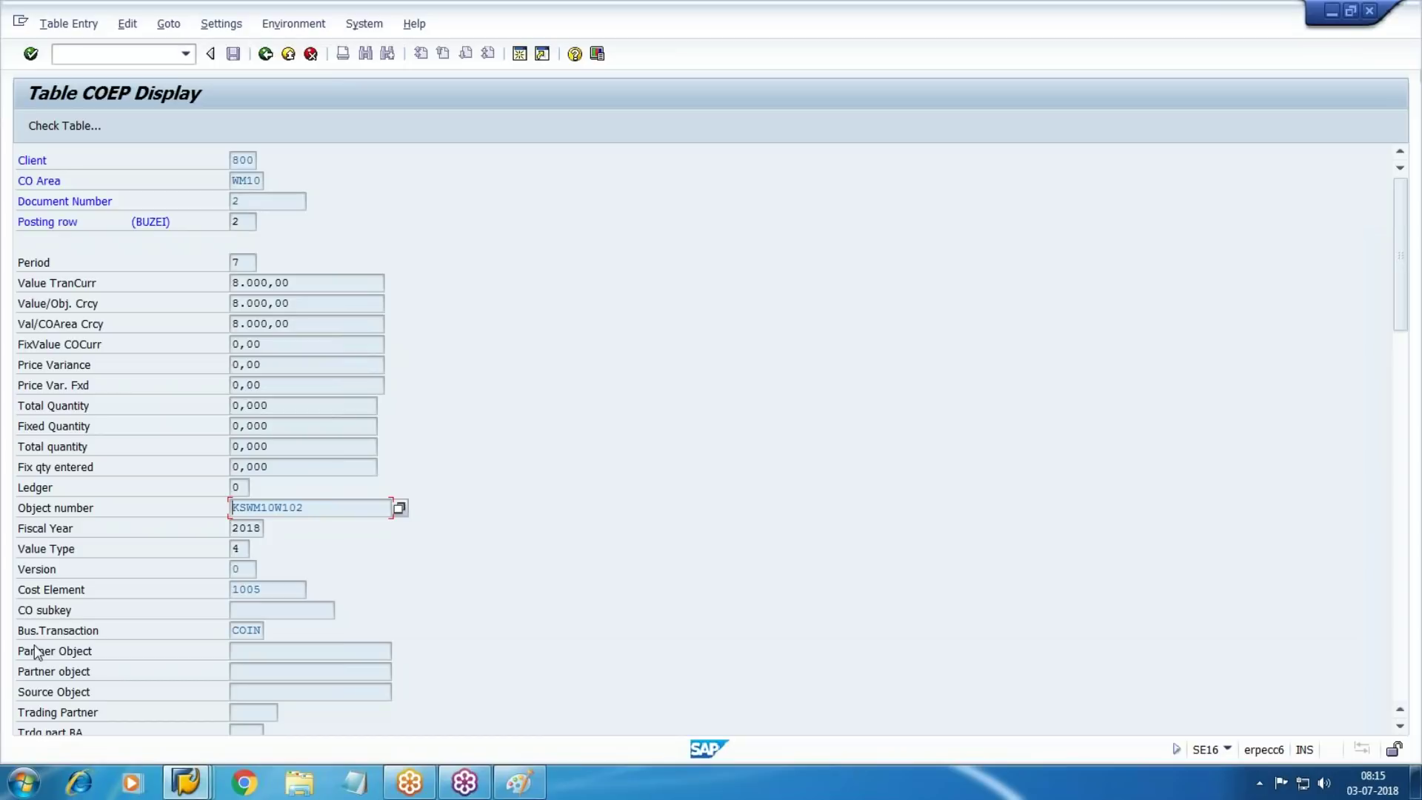
# Return to the SAP Easy Access main menu with /n
pyautogui.click(121, 54)
pyautogui.write('/n')
pyautogui.press('Return')
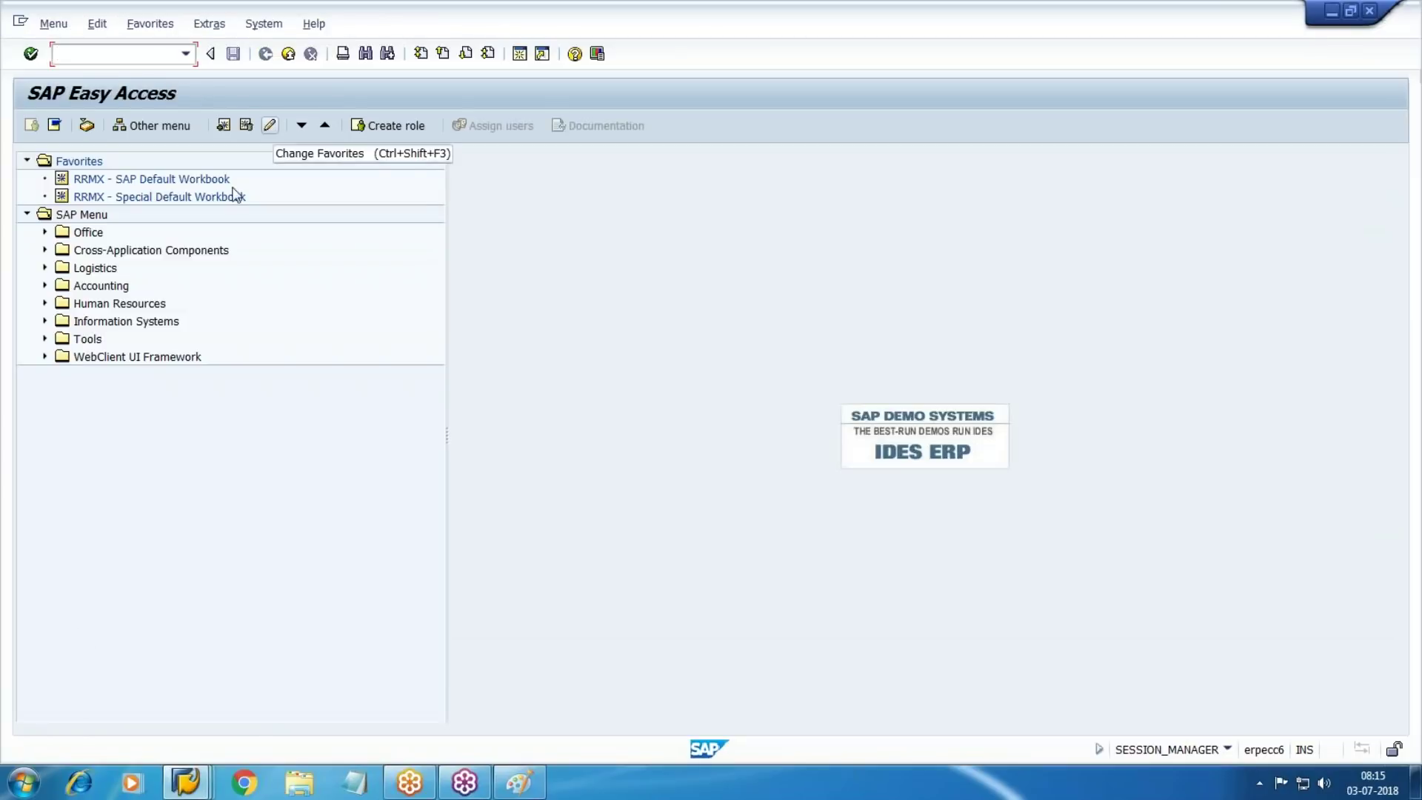
# Expand Accounting > Controlling > Cost Center Accounting > Information System > Reports > Line Items
pyautogui.click(45, 285)
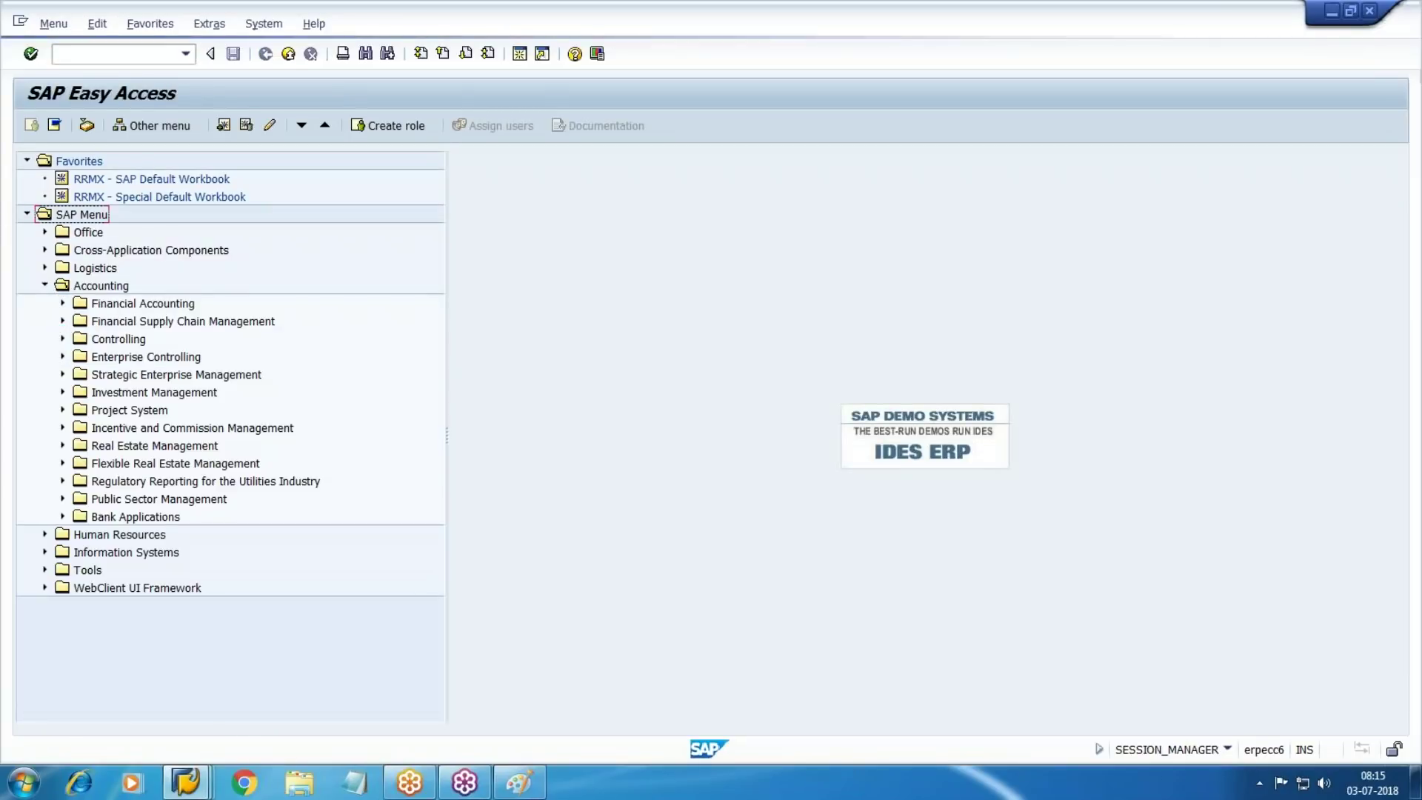
pyautogui.click(63, 338)
pyautogui.click(167, 378)
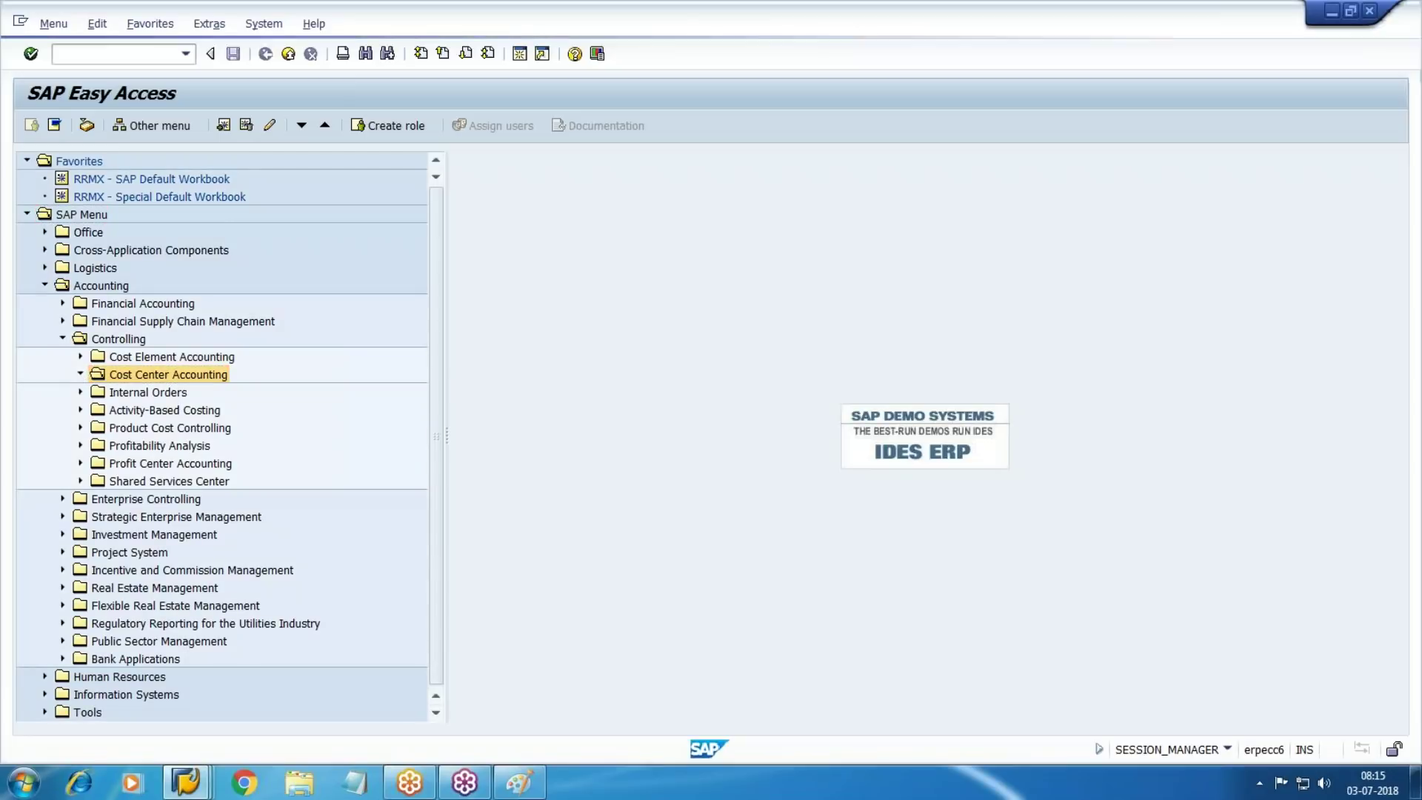
pyautogui.click(80, 373)
pyautogui.click(177, 477)
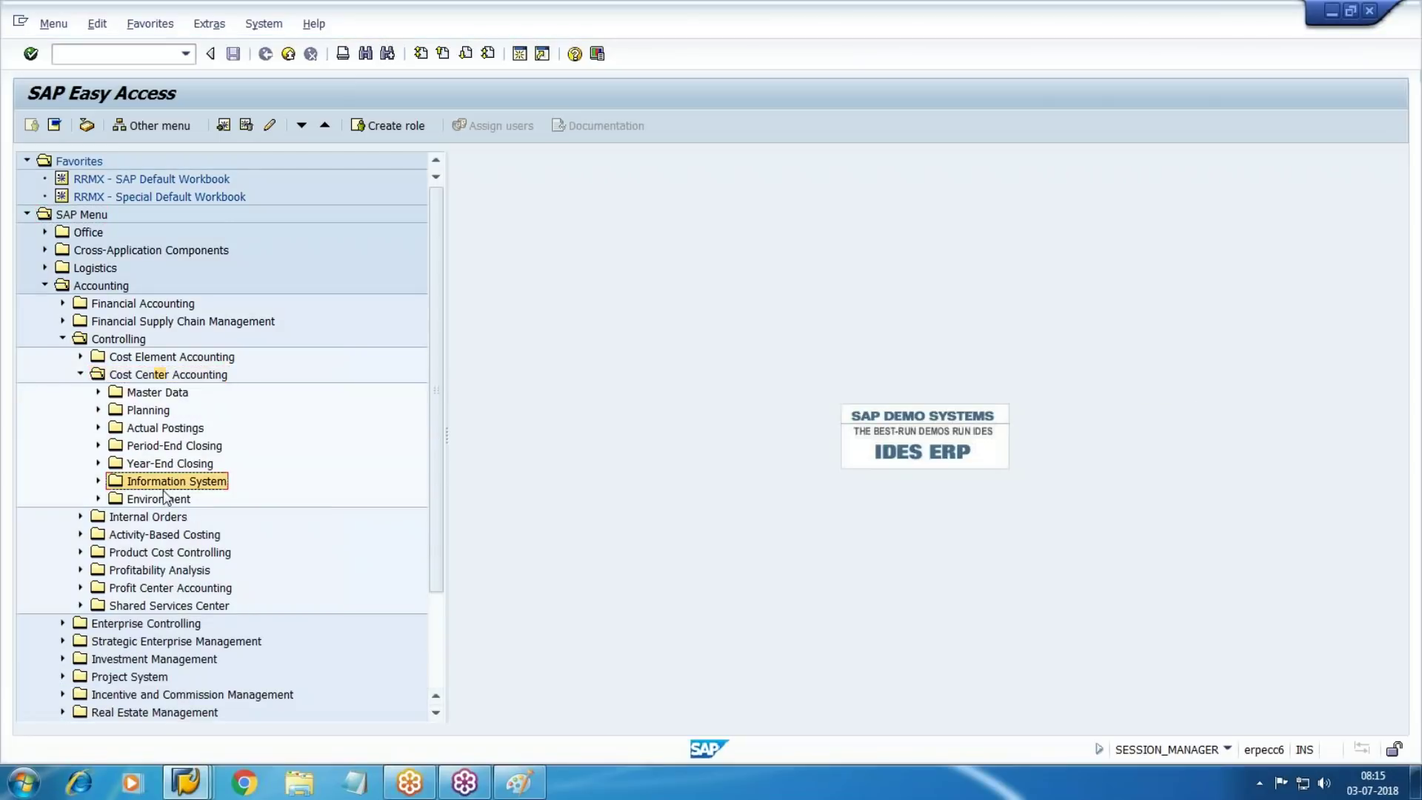
pyautogui.click(97, 481)
pyautogui.scroll(-1, 90, 510)
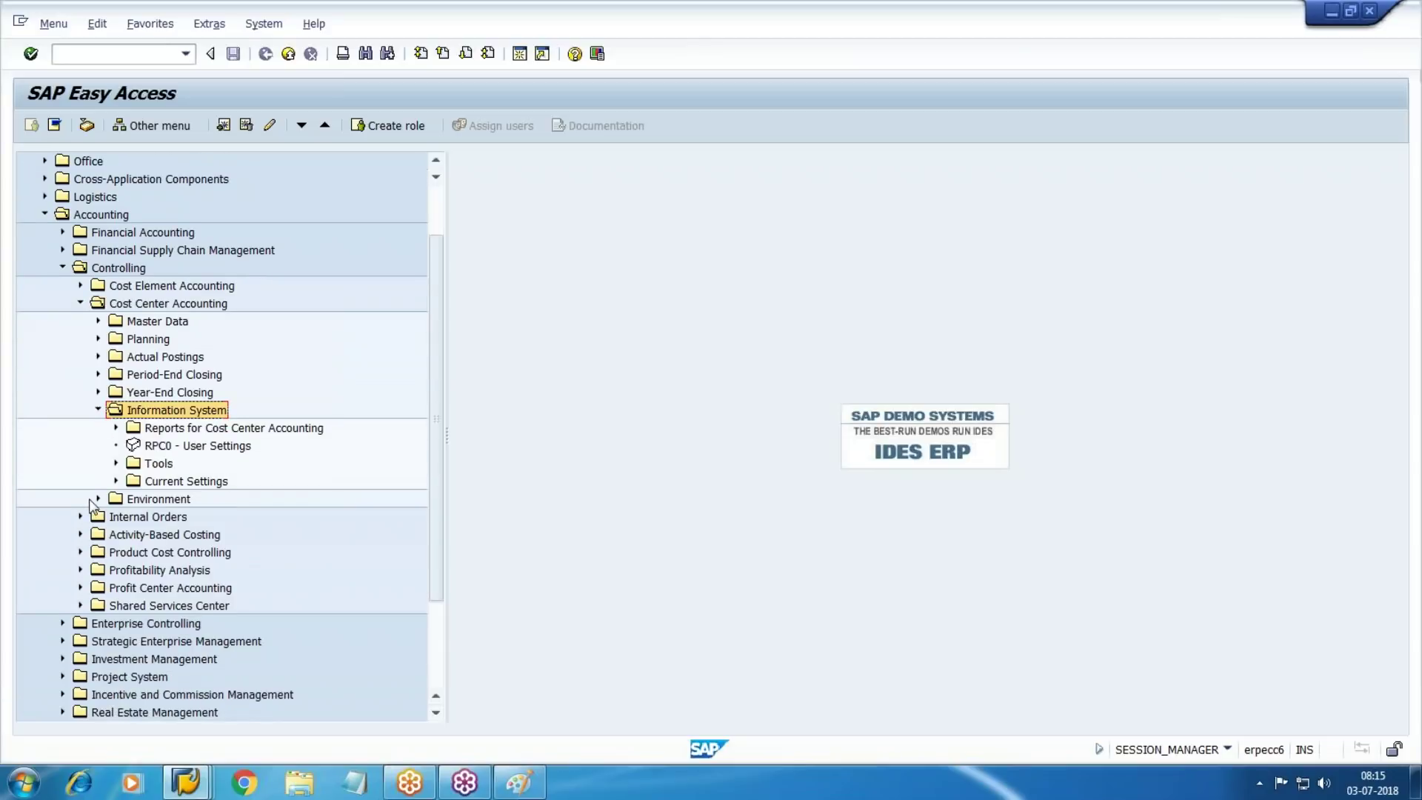
pyautogui.click(115, 428)
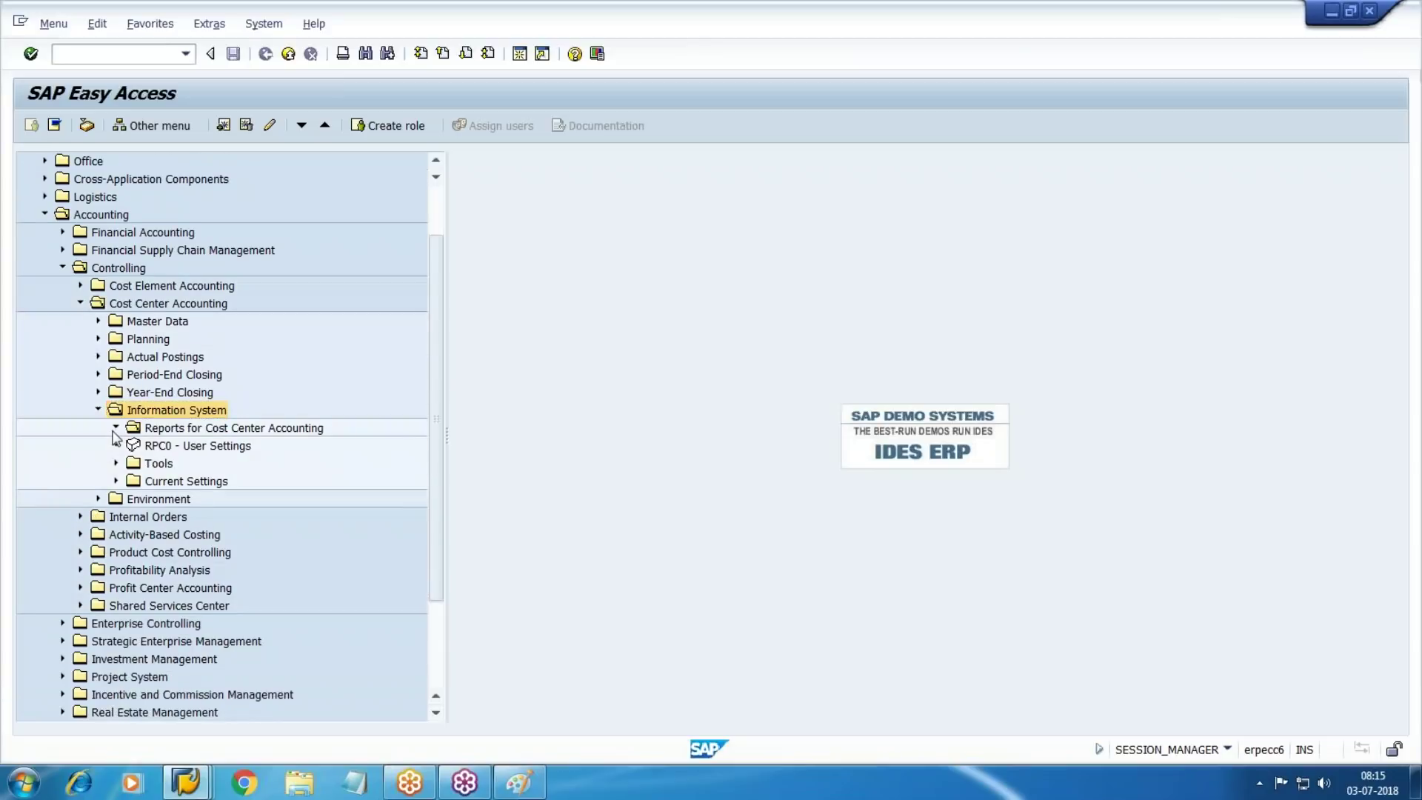
pyautogui.click(169, 534)
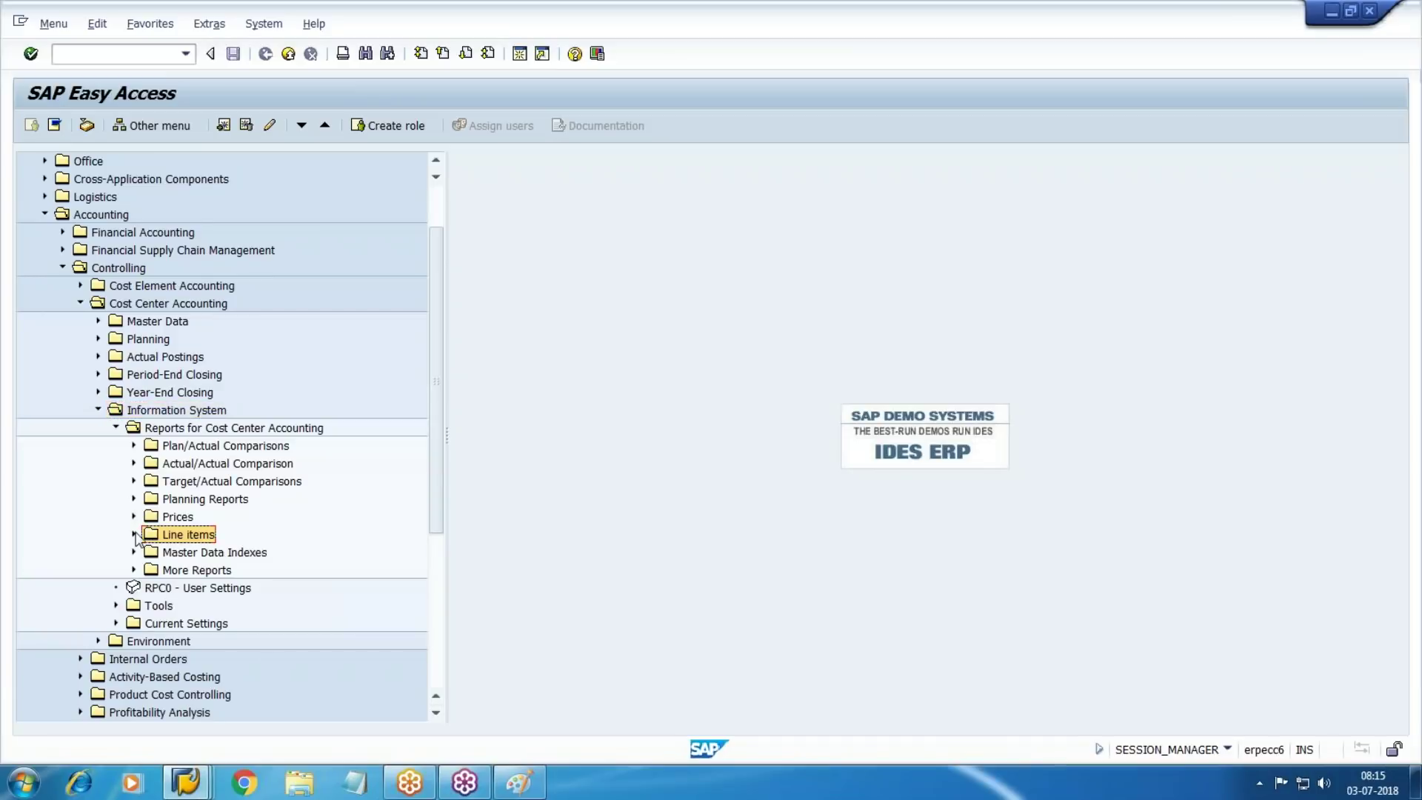
pyautogui.click(134, 534)
pyautogui.scroll(-2, 230, 511)
# Start the cost centers actual line items report (KSB1) and clear the preset cost center W101
pyautogui.click(330, 465)
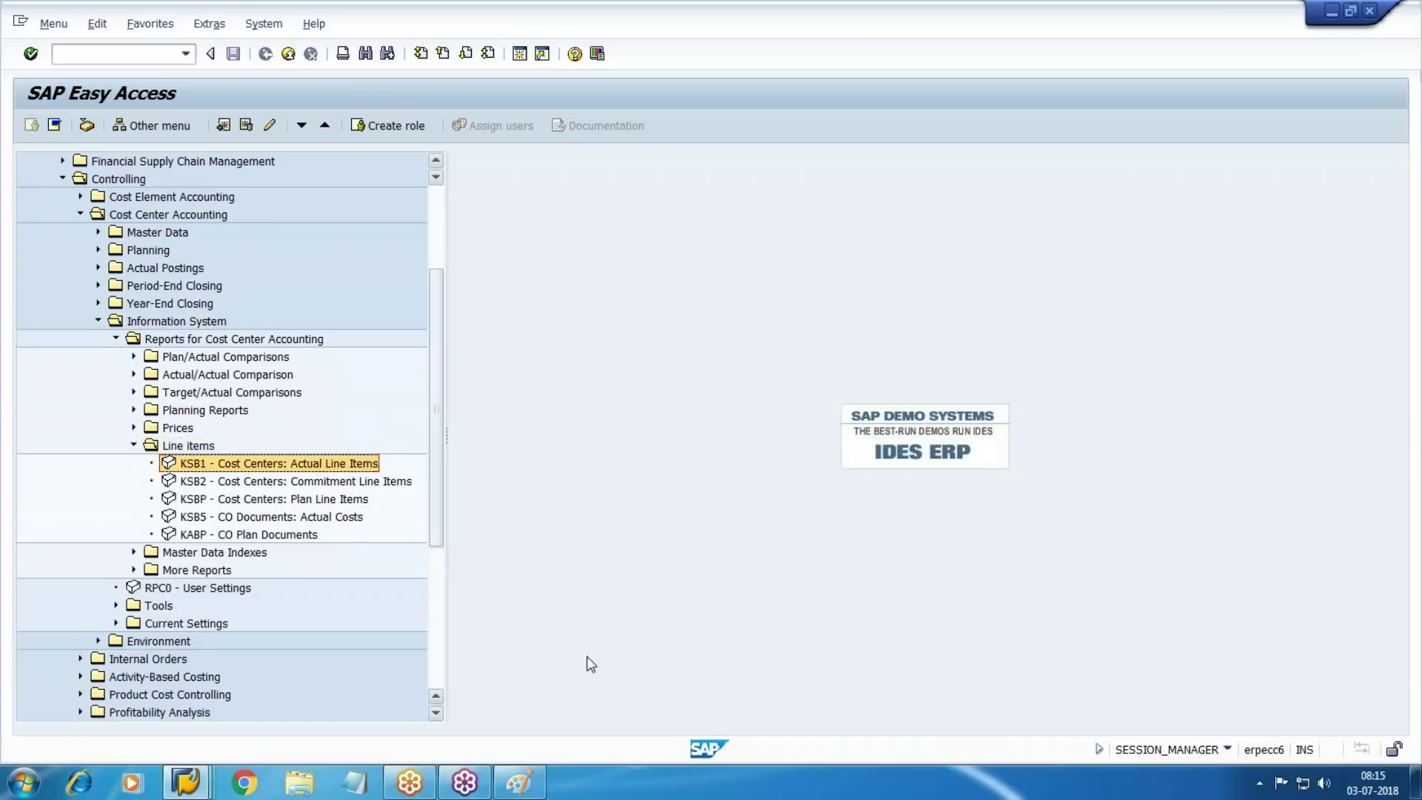
pyautogui.press('Return')
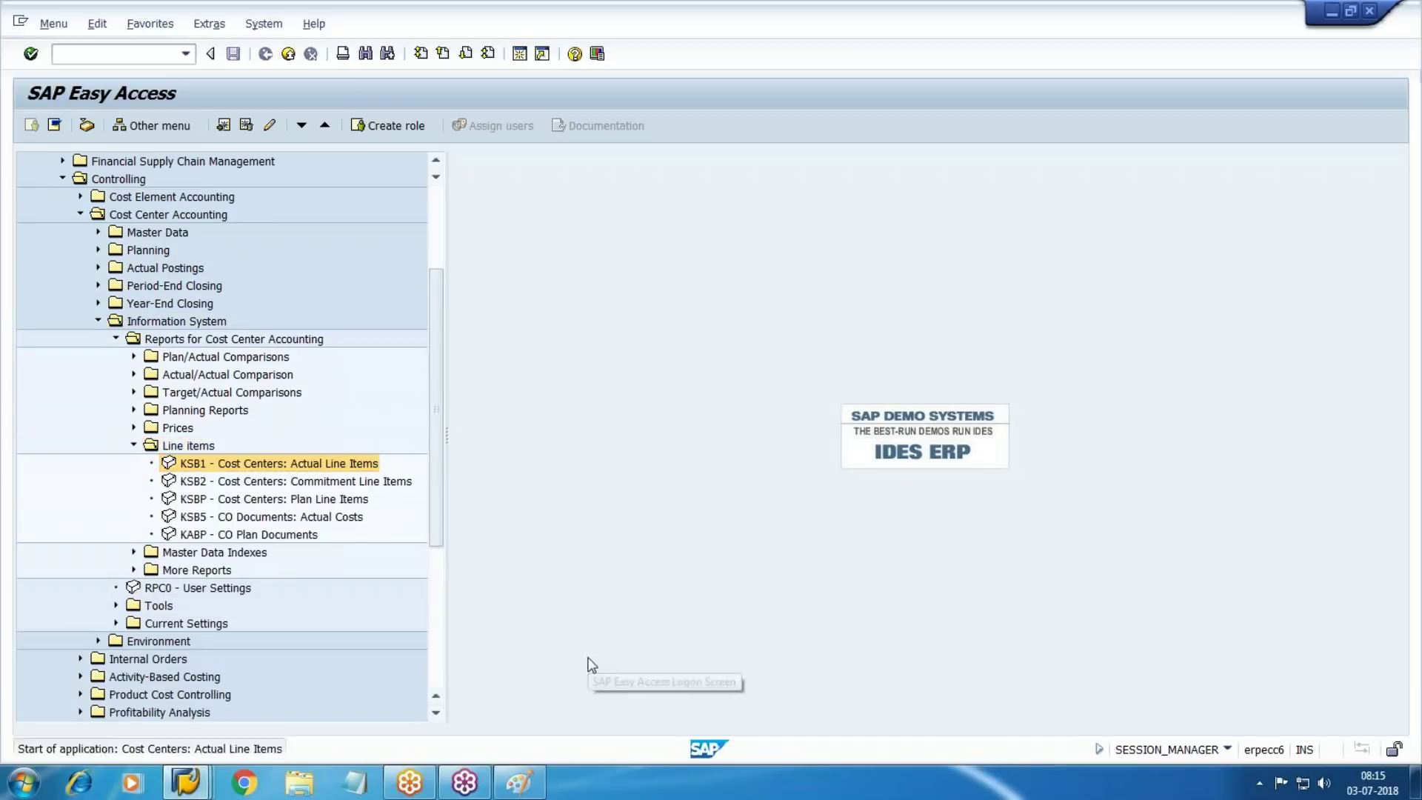
pyautogui.press('Delete')
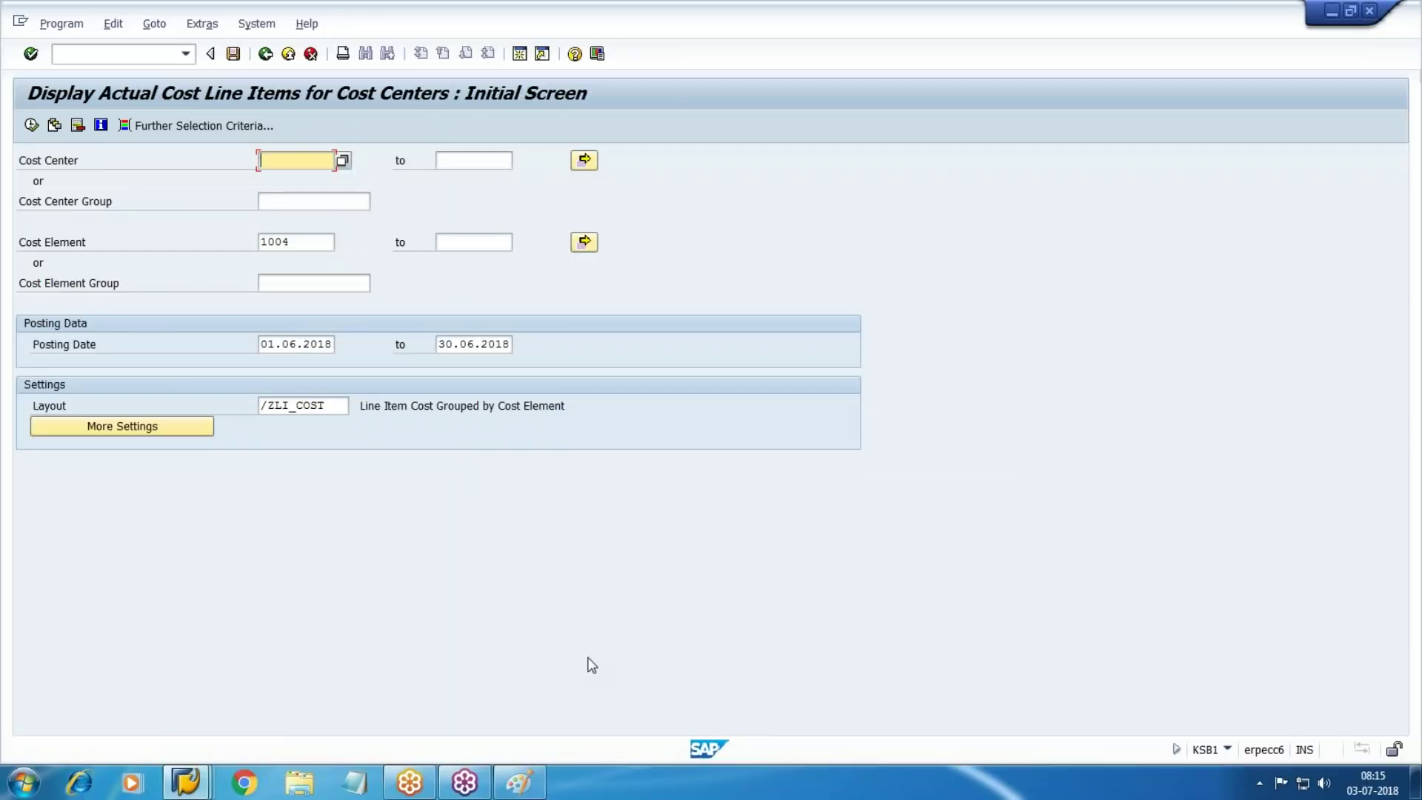
pyautogui.press('Tab')
pyautogui.press('Tab')
pyautogui.press('Tab')
# Replace cost element 1004 with cost center W101, run the report, and return from the empty result
pyautogui.press('Delete')
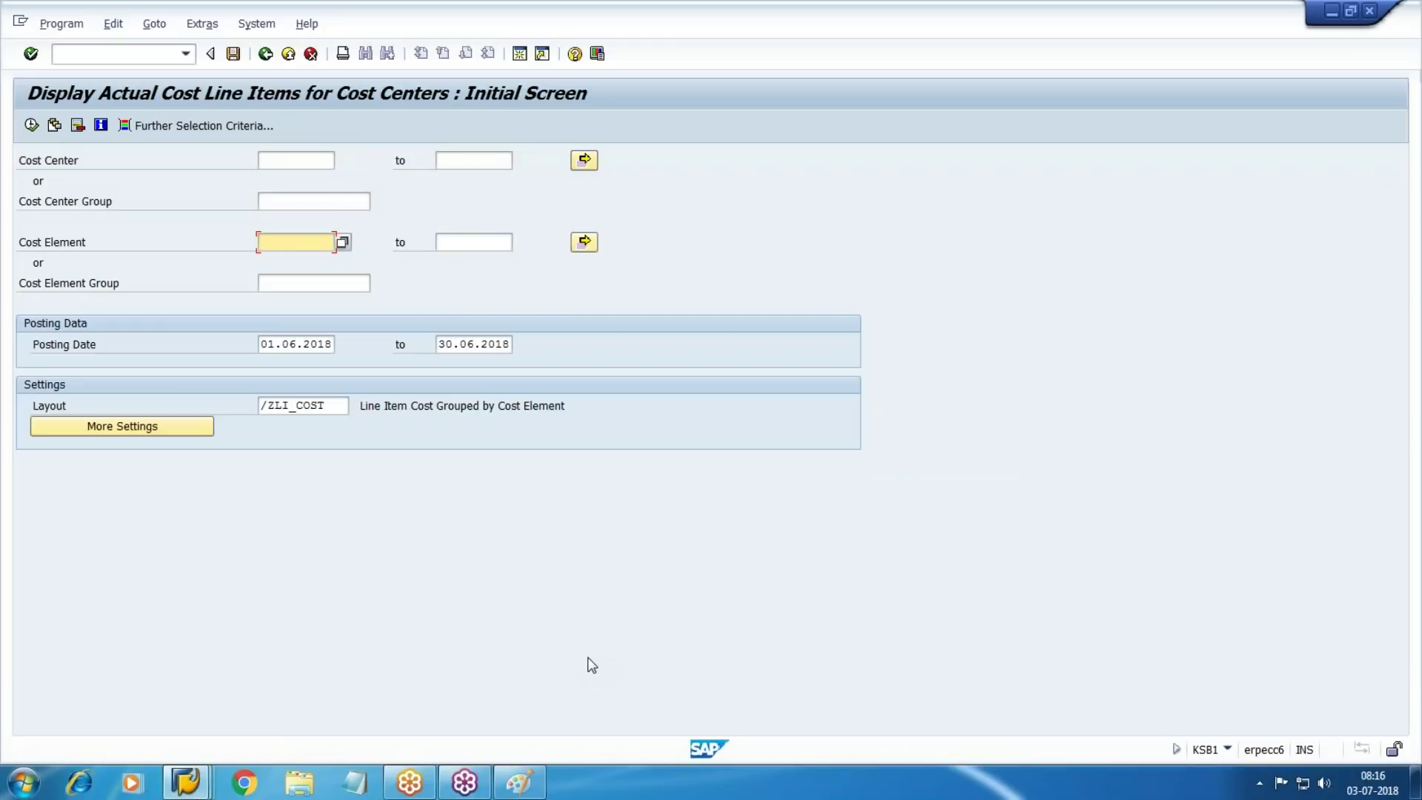
pyautogui.hotkey('shift', 'Tab')
pyautogui.hotkey('shift', 'Tab')
pyautogui.hotkey('shift', 'Tab')
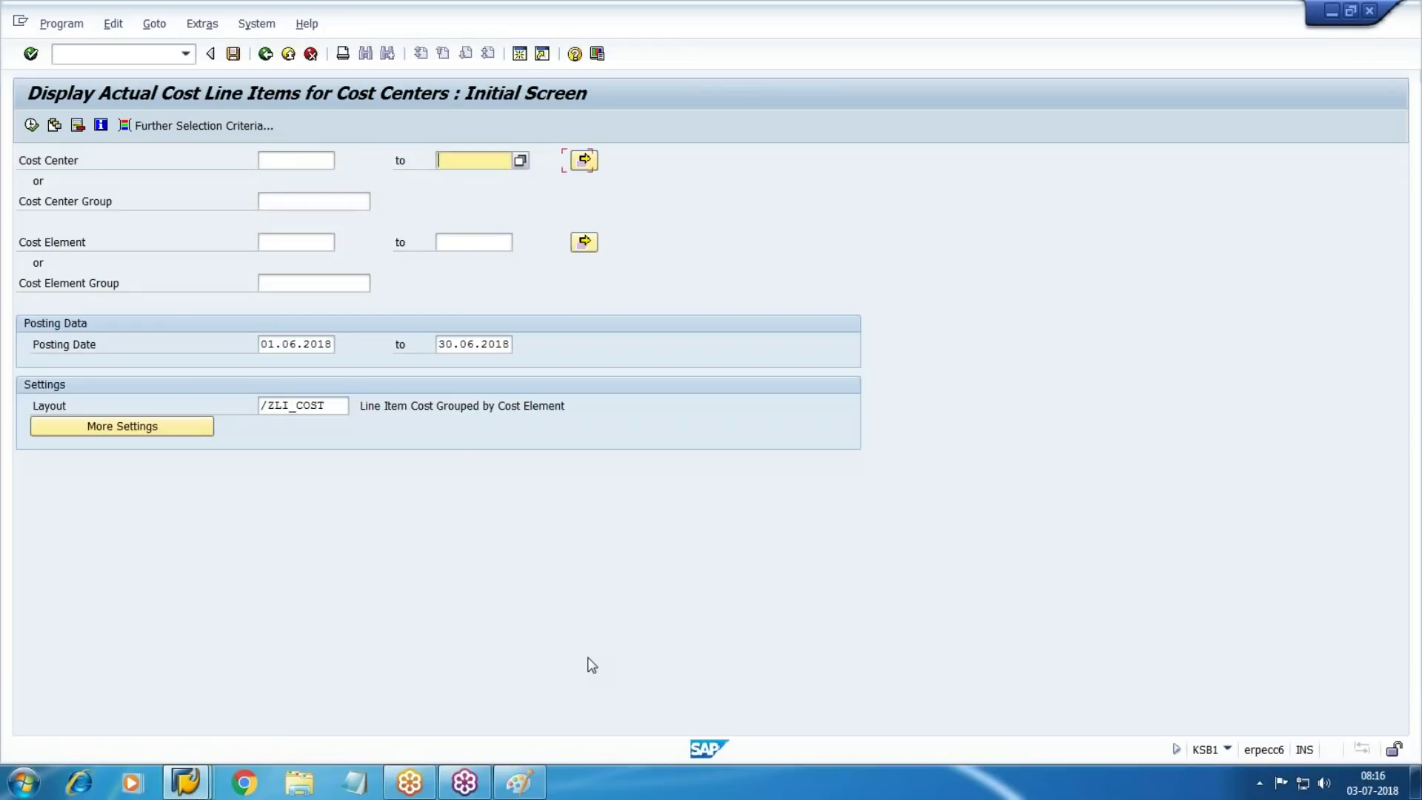
pyautogui.write('W101')
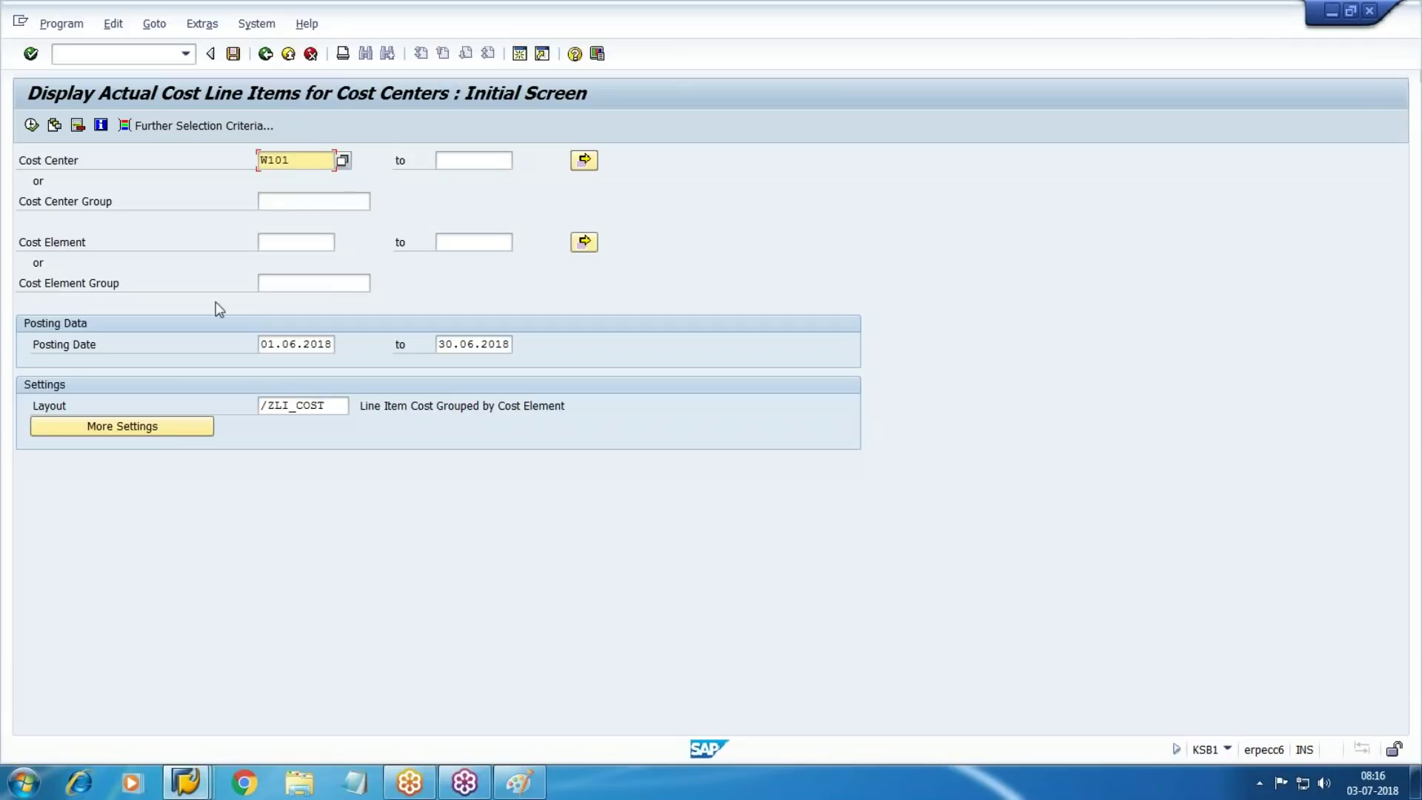
pyautogui.click(29, 126)
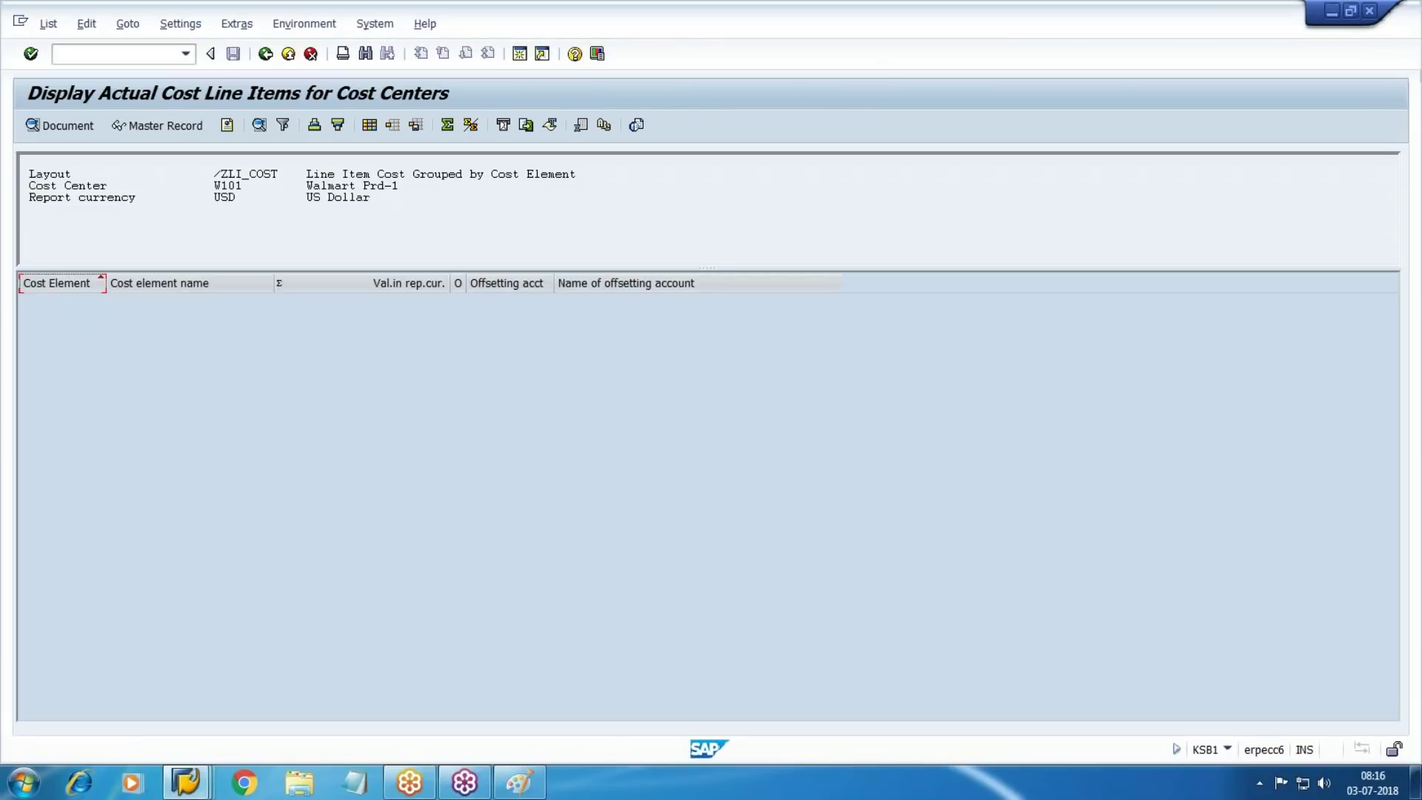
pyautogui.press('F3')
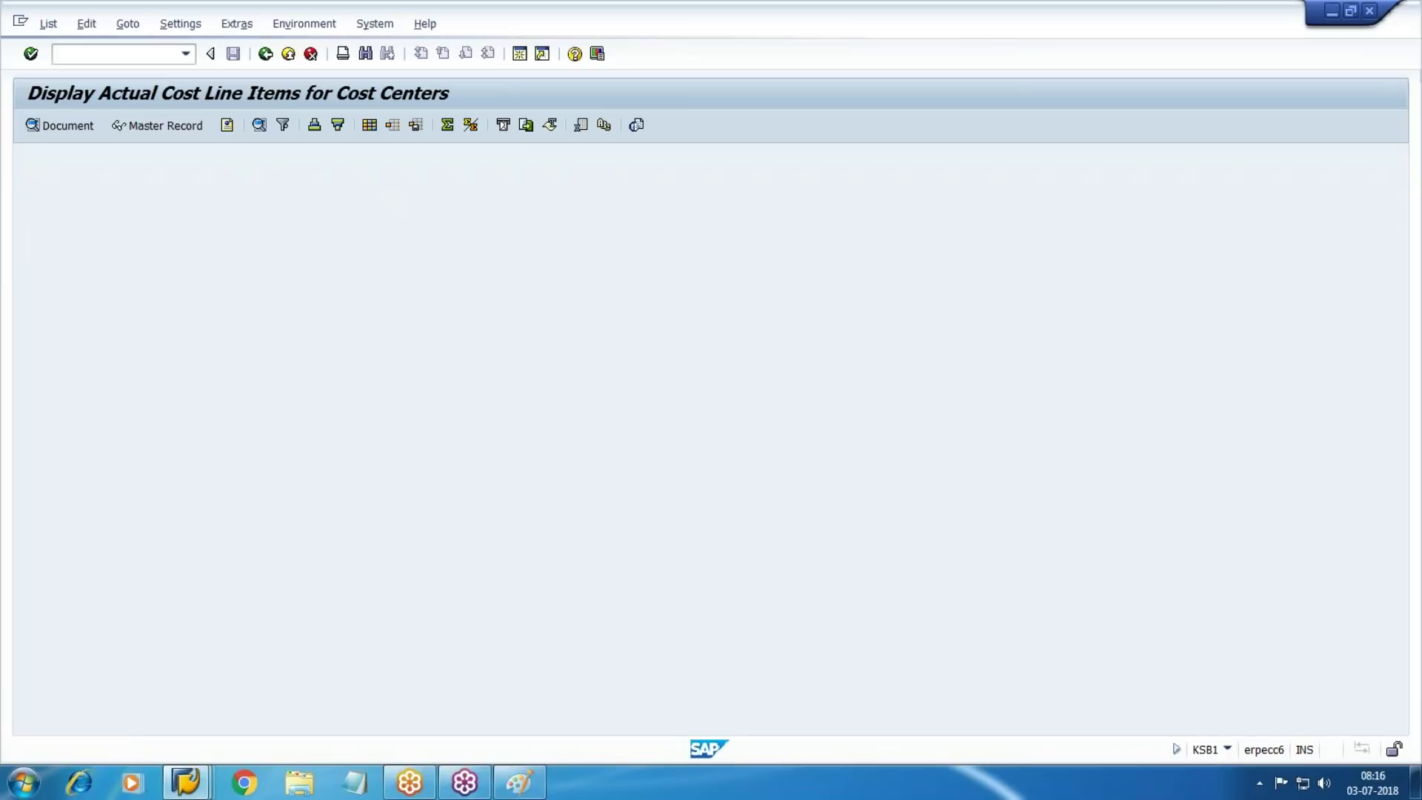
# Set posting dates 01.07.2018 to 31.07.2018 and rerun, showing W101 totalling 20.000,00
pyautogui.press('Tab')
pyautogui.press('Tab')
pyautogui.press('Tab')
pyautogui.press('Tab')
pyautogui.press('Tab')
pyautogui.press('Tab')
pyautogui.press('Tab')
pyautogui.press('Tab')
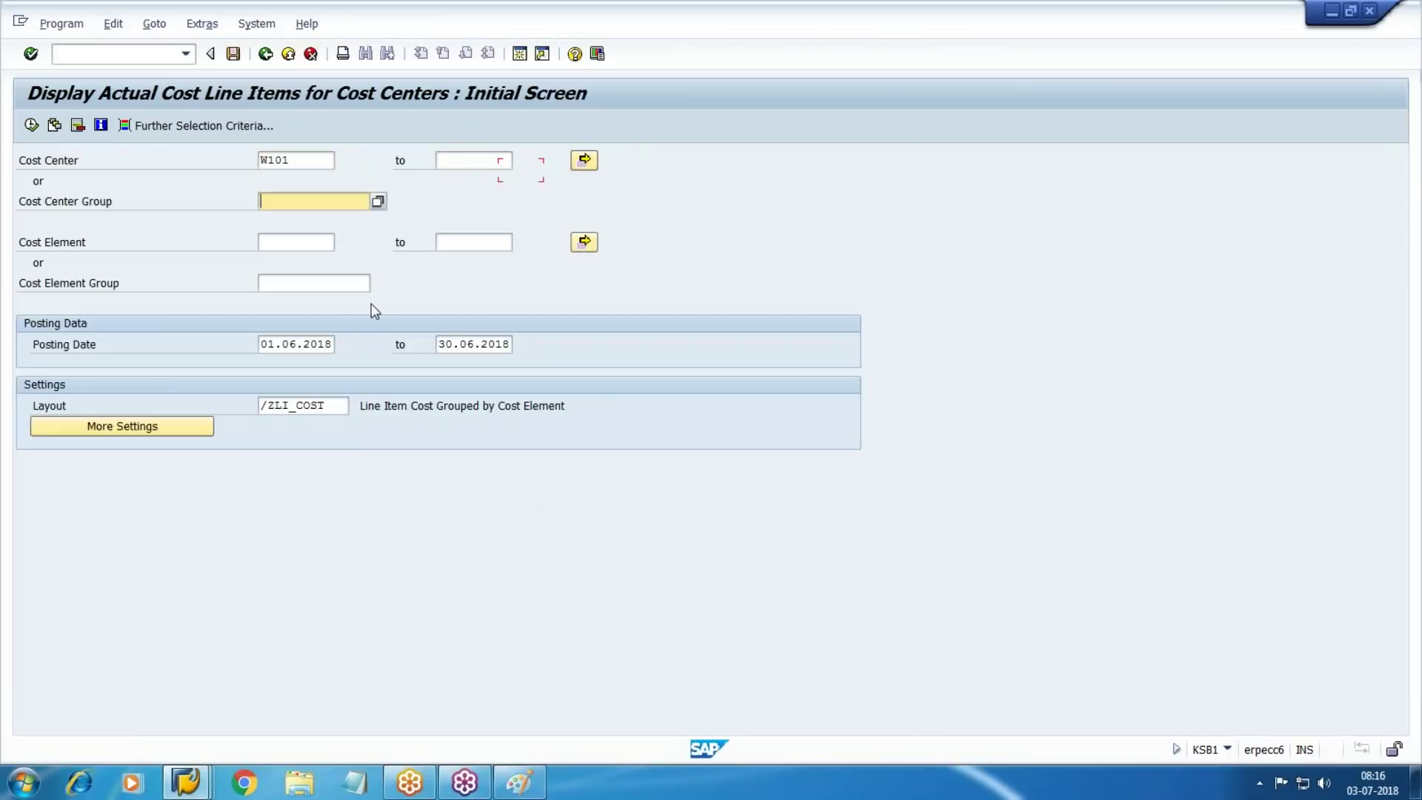
pyautogui.press('BackSpace')
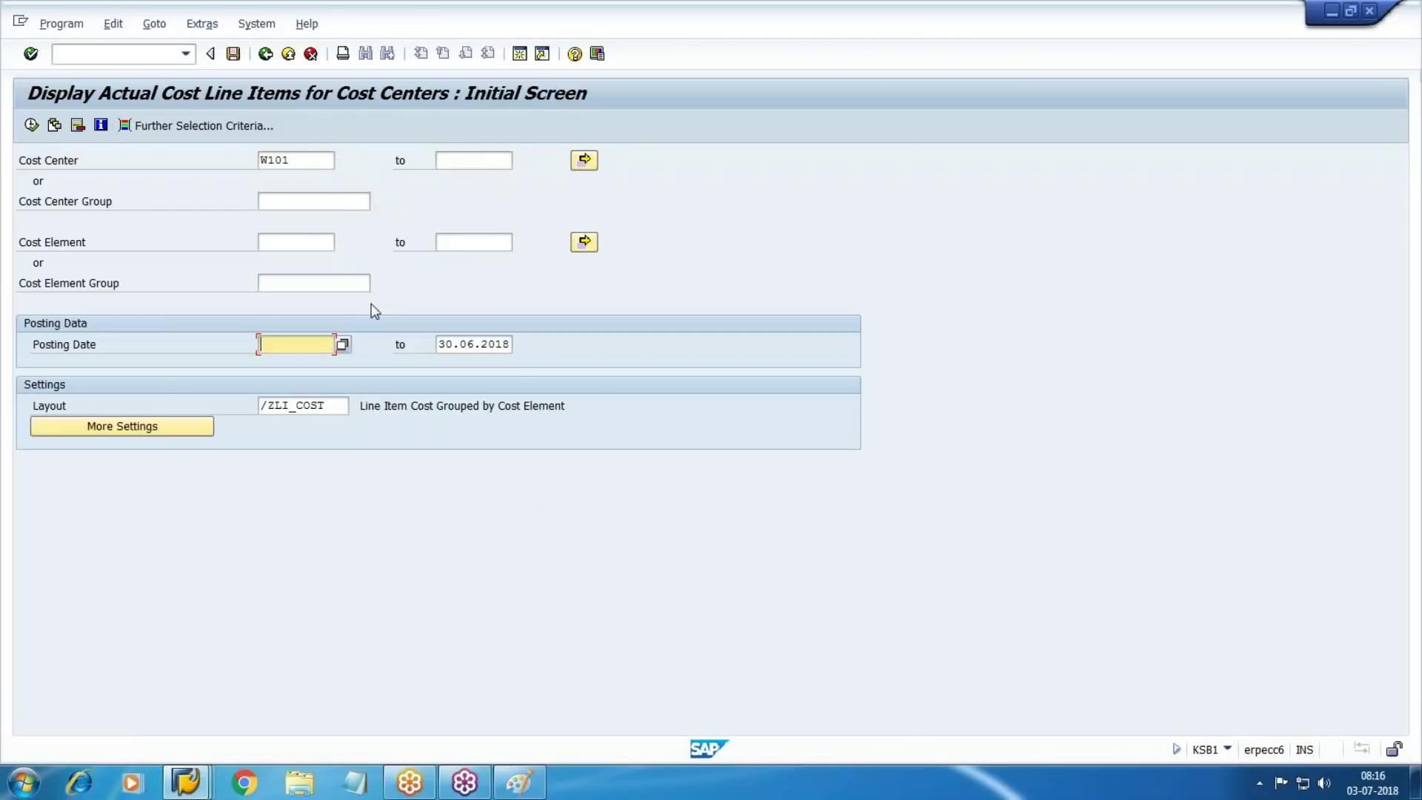
pyautogui.write('01')
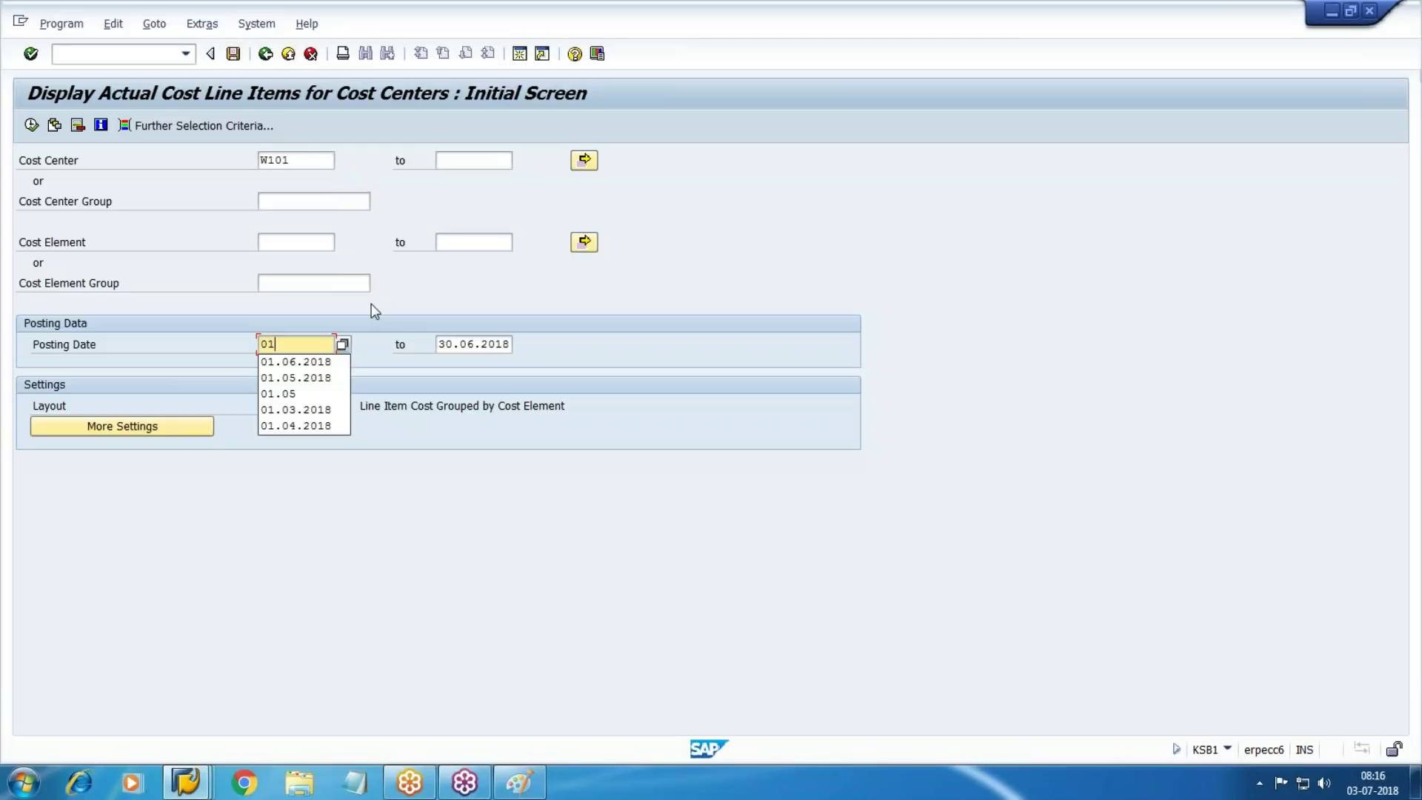
pyautogui.write('.07.2018')
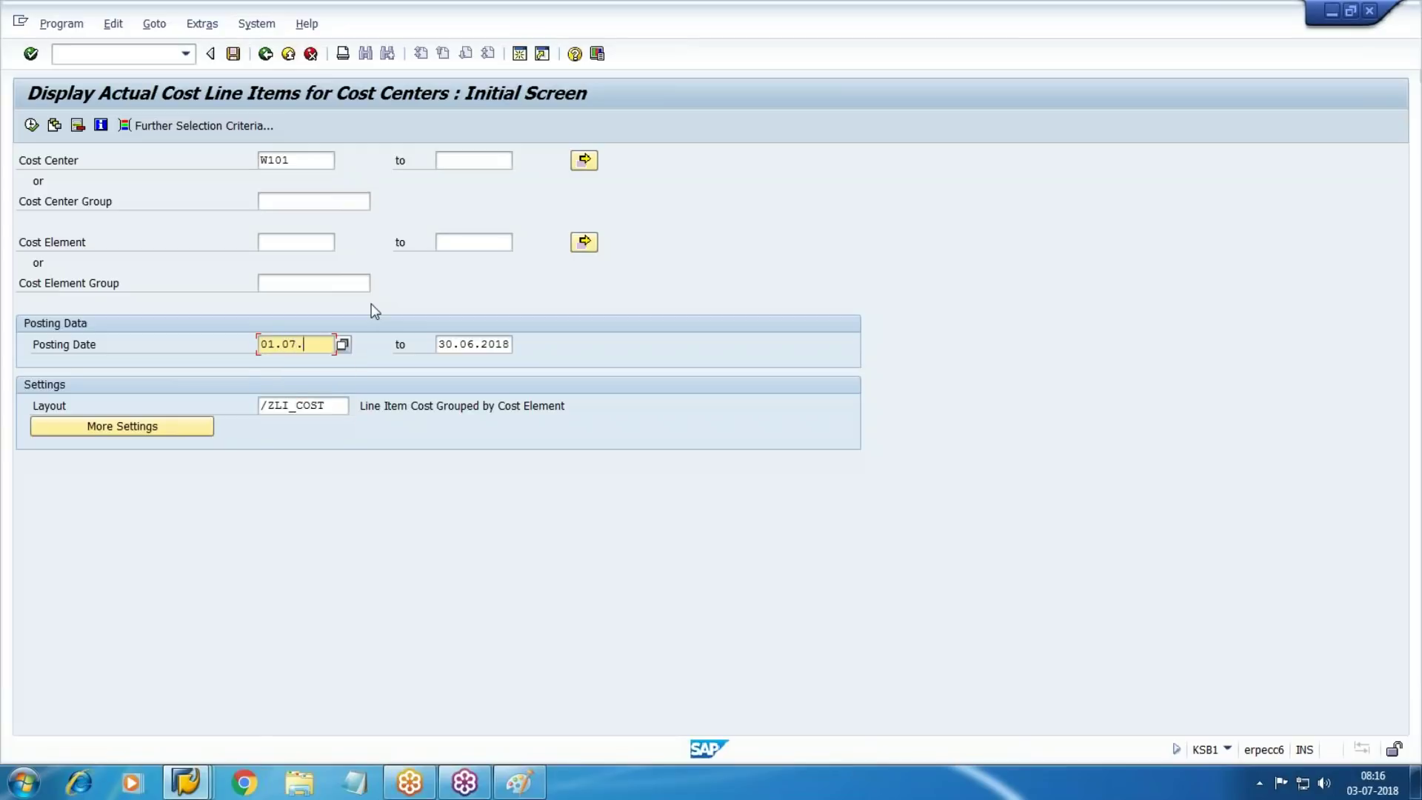
pyautogui.press('Tab')
pyautogui.press('BackSpace')
pyautogui.write('3')
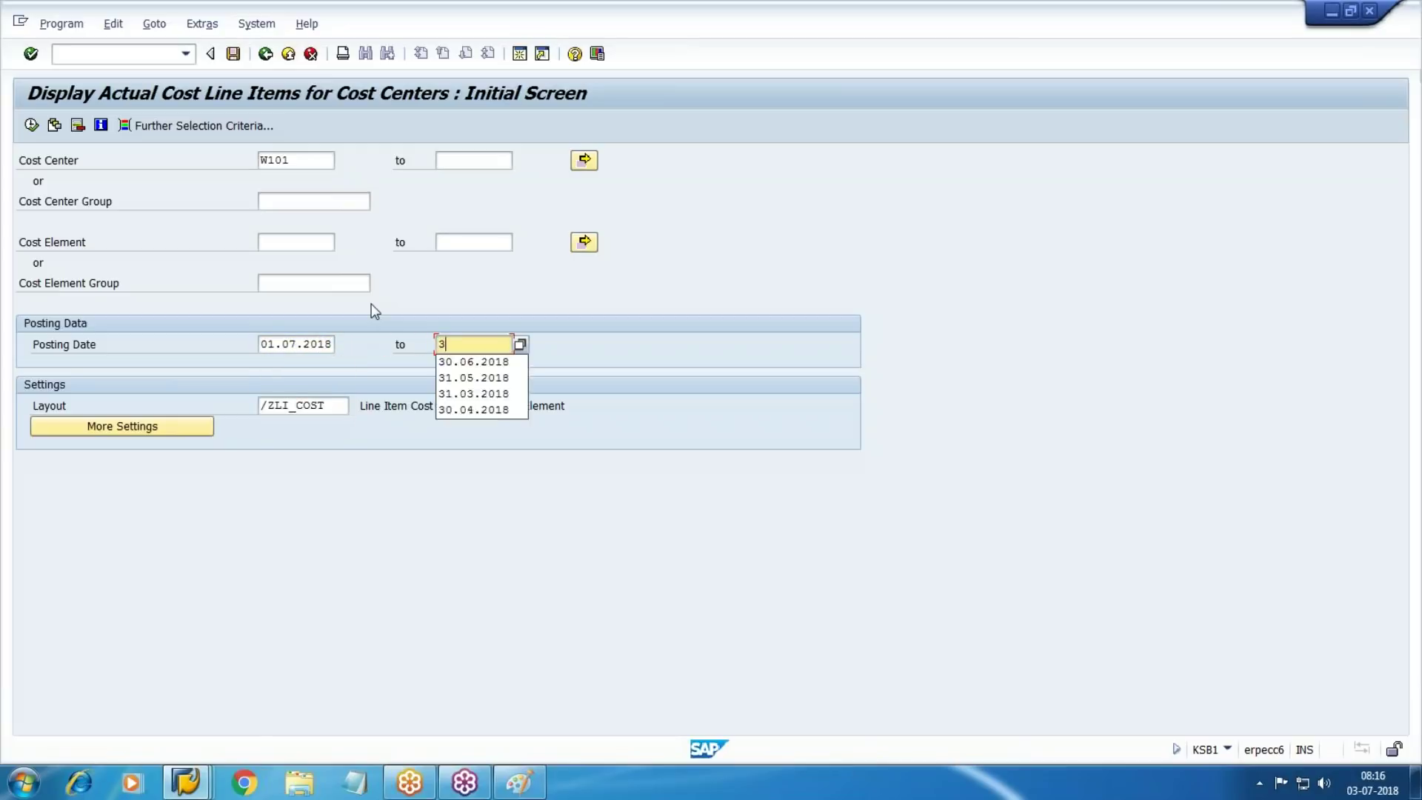
pyautogui.write('1.07.2018')
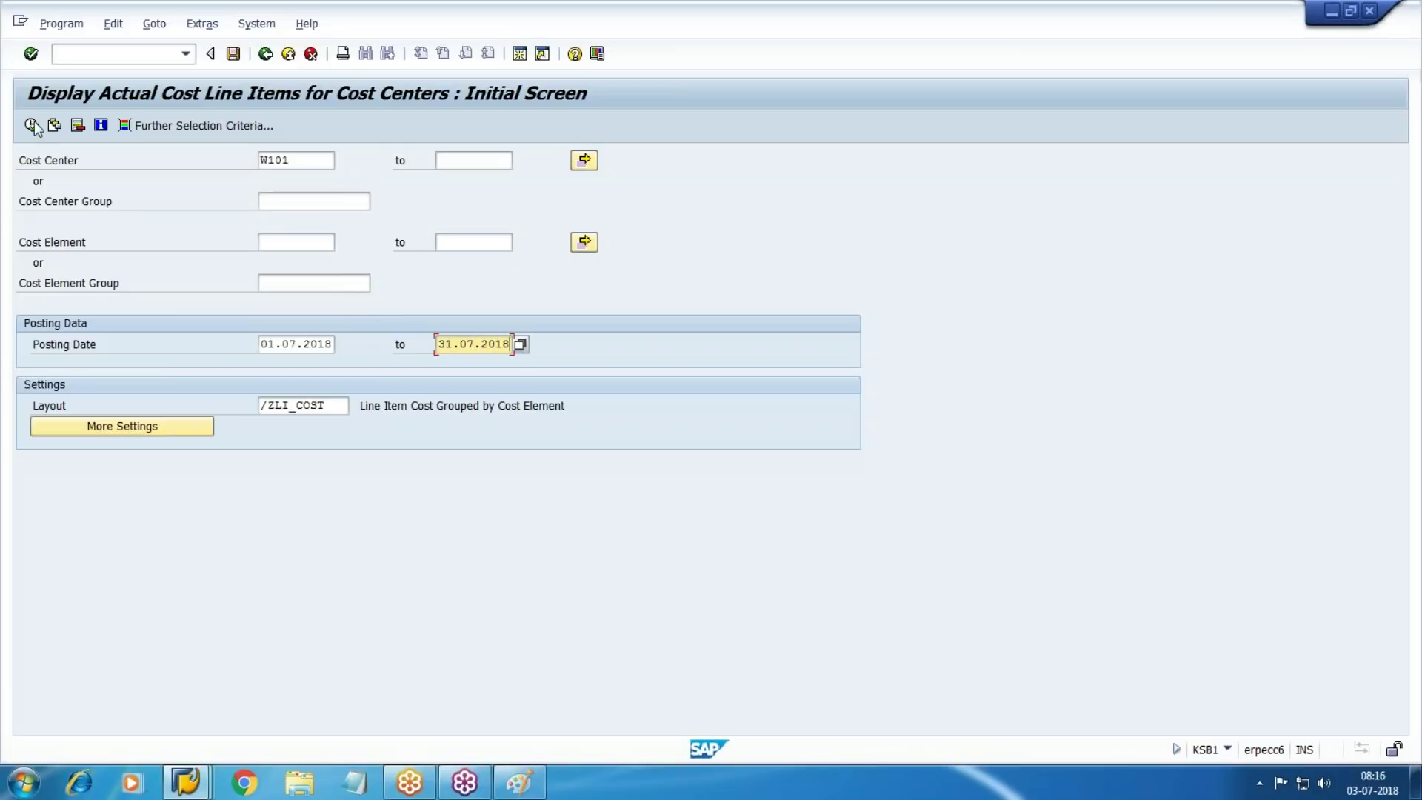
pyautogui.press('F8')
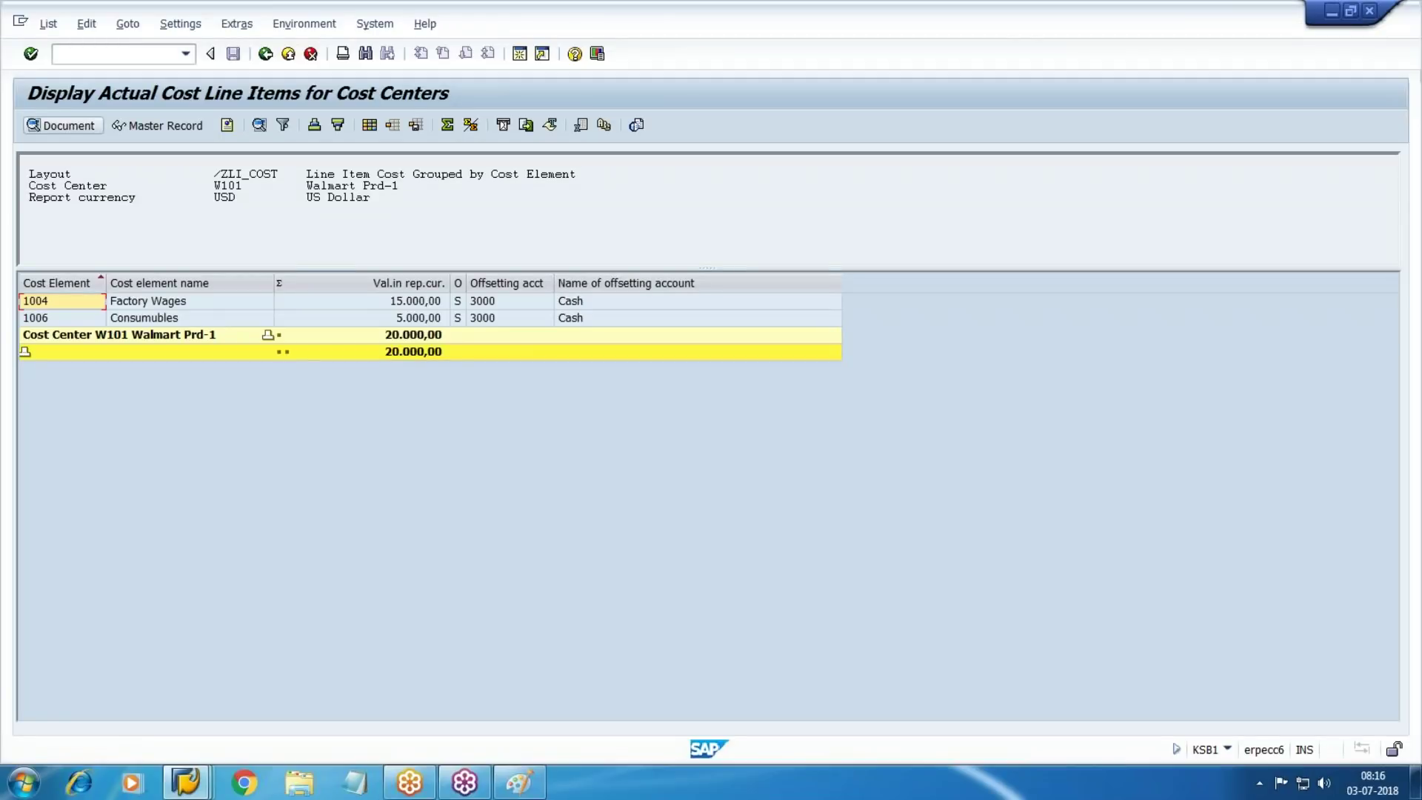
pyautogui.click(268, 55)
# Swap cost center W101 for cost center group W100 and run the report
pyautogui.click(285, 360)
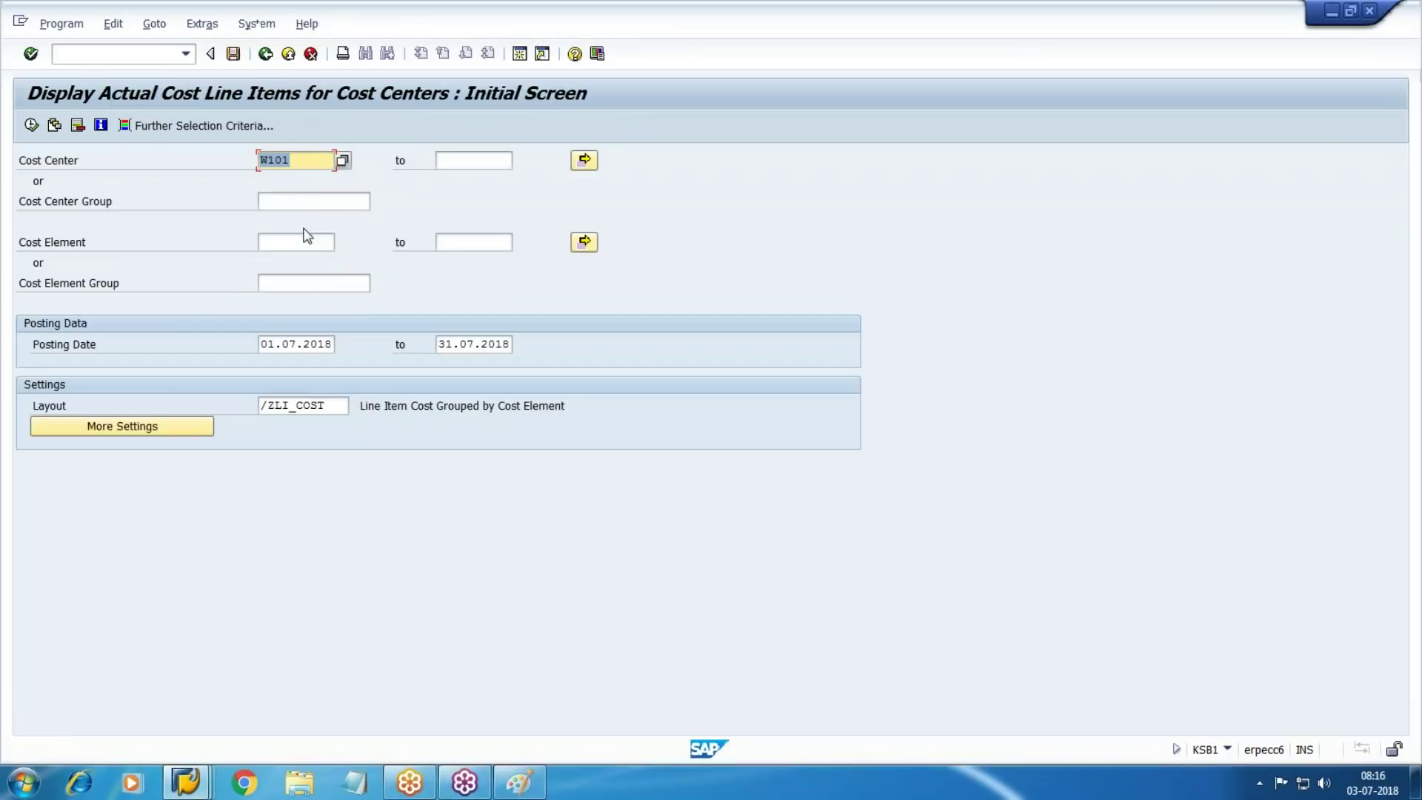
pyautogui.press('Delete')
pyautogui.click(297, 202)
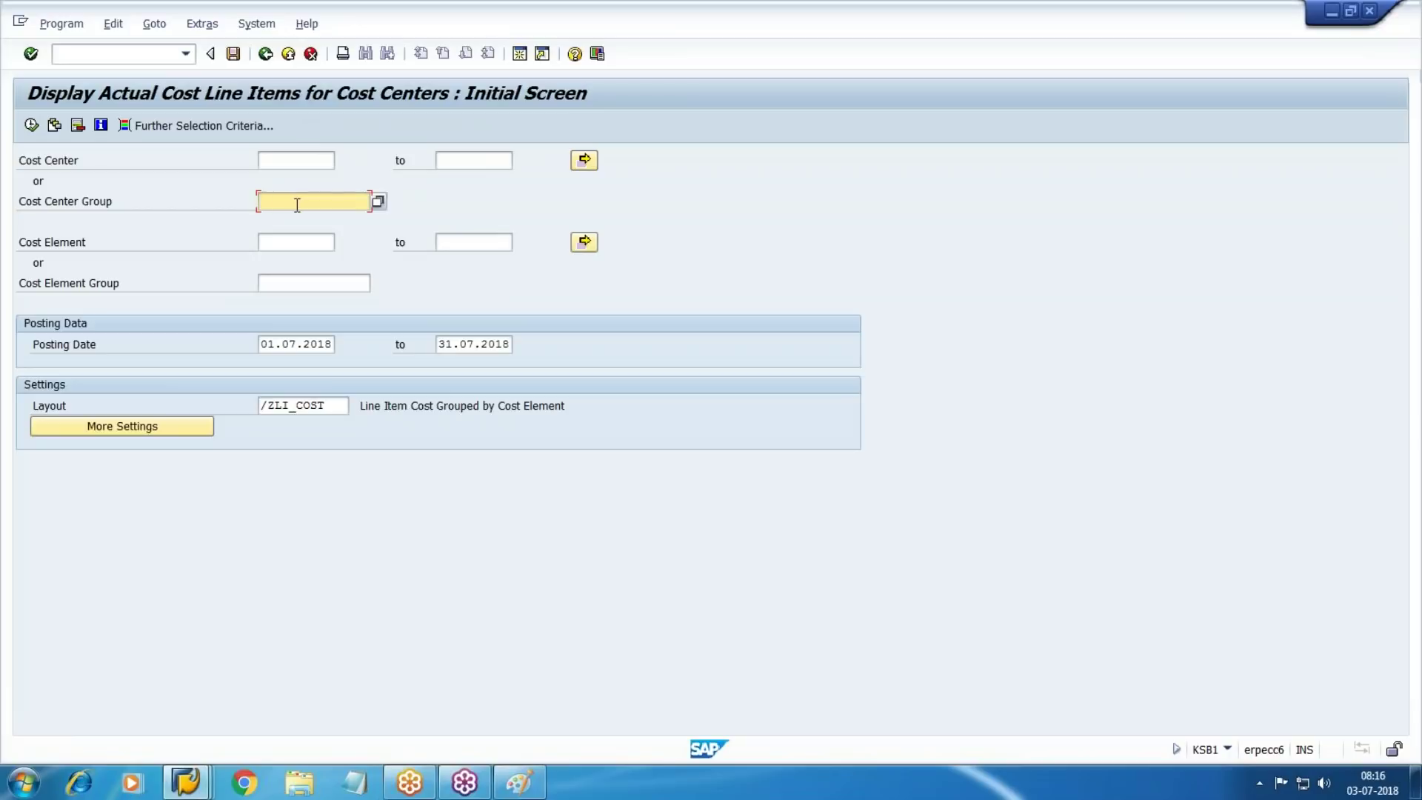
pyautogui.press('F4')
pyautogui.press('Return')
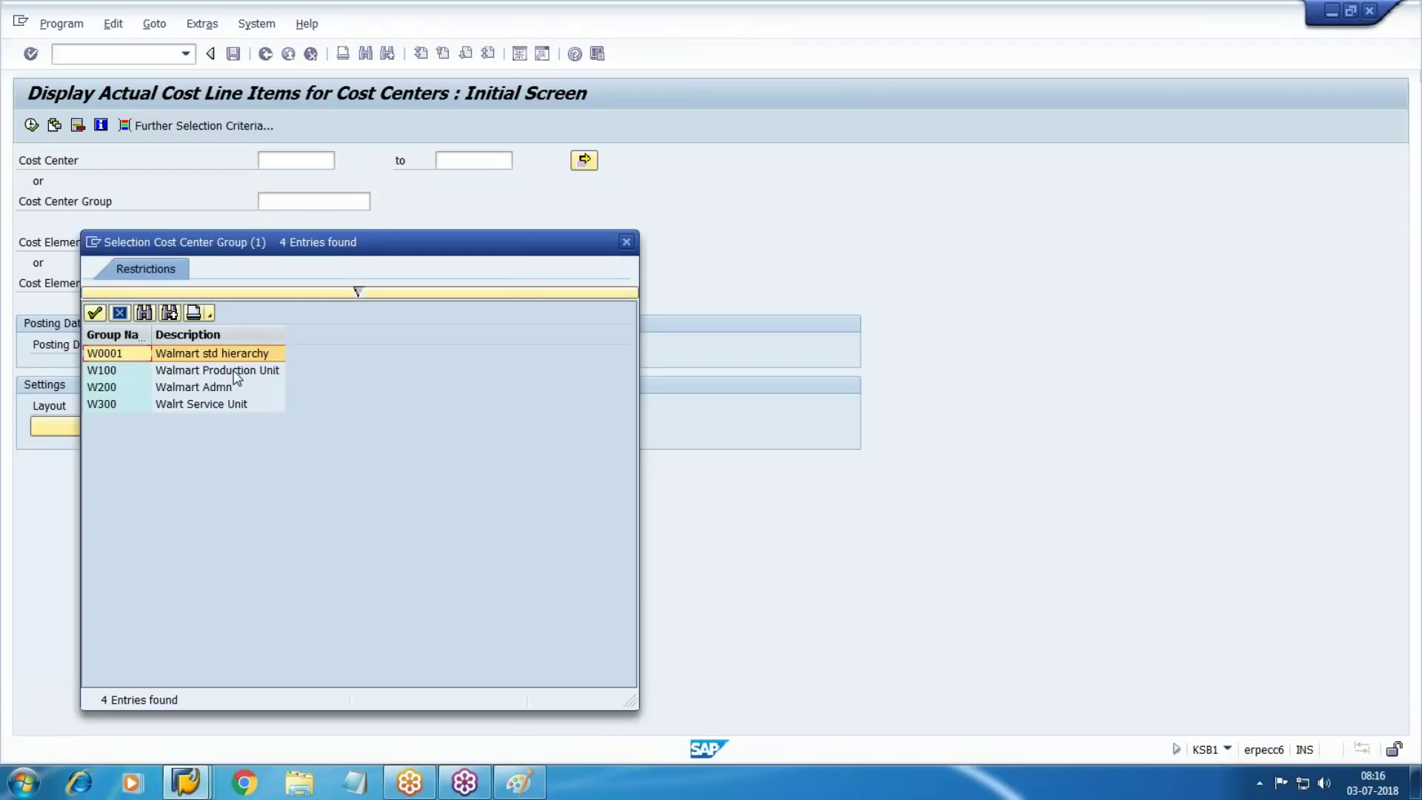
pyautogui.press('Return')
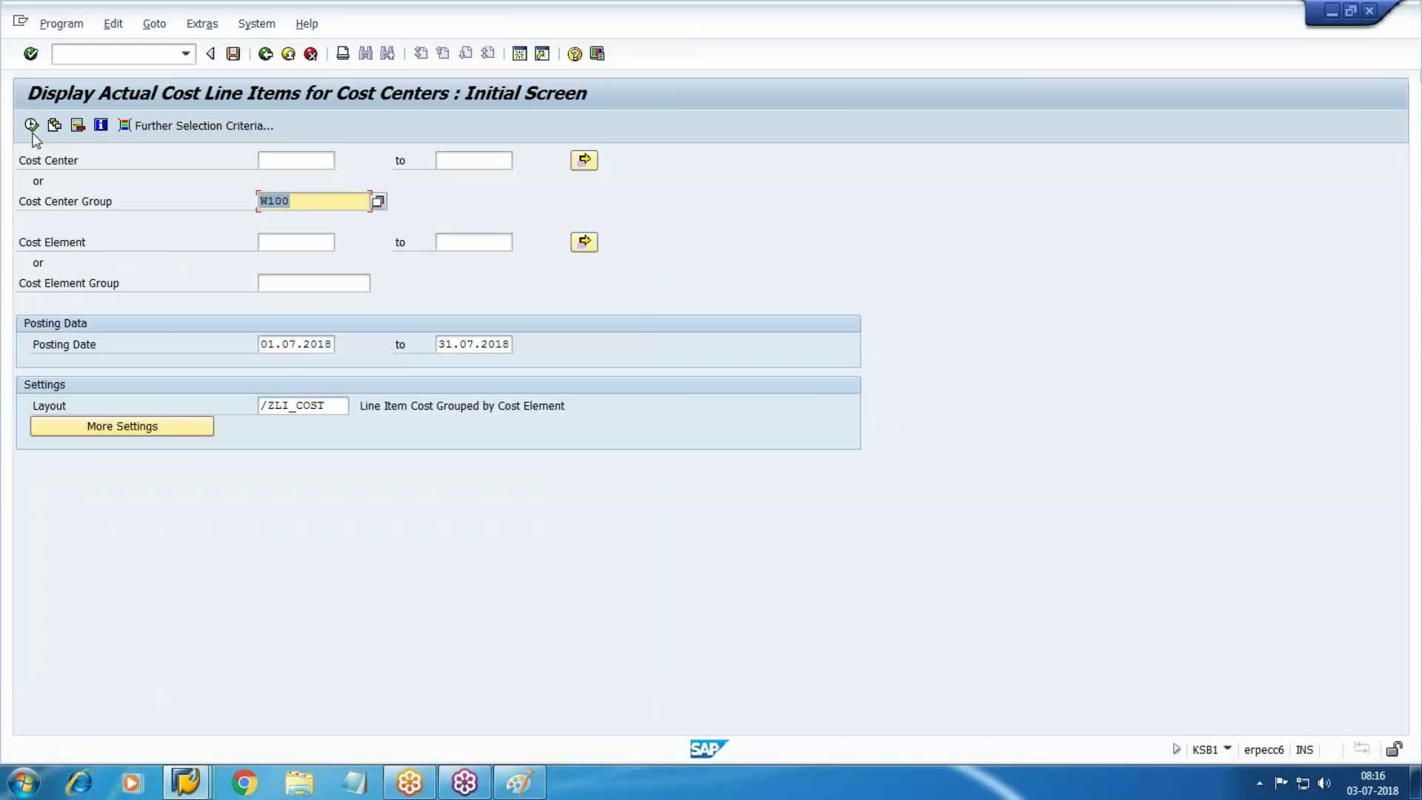
pyautogui.click(31, 126)
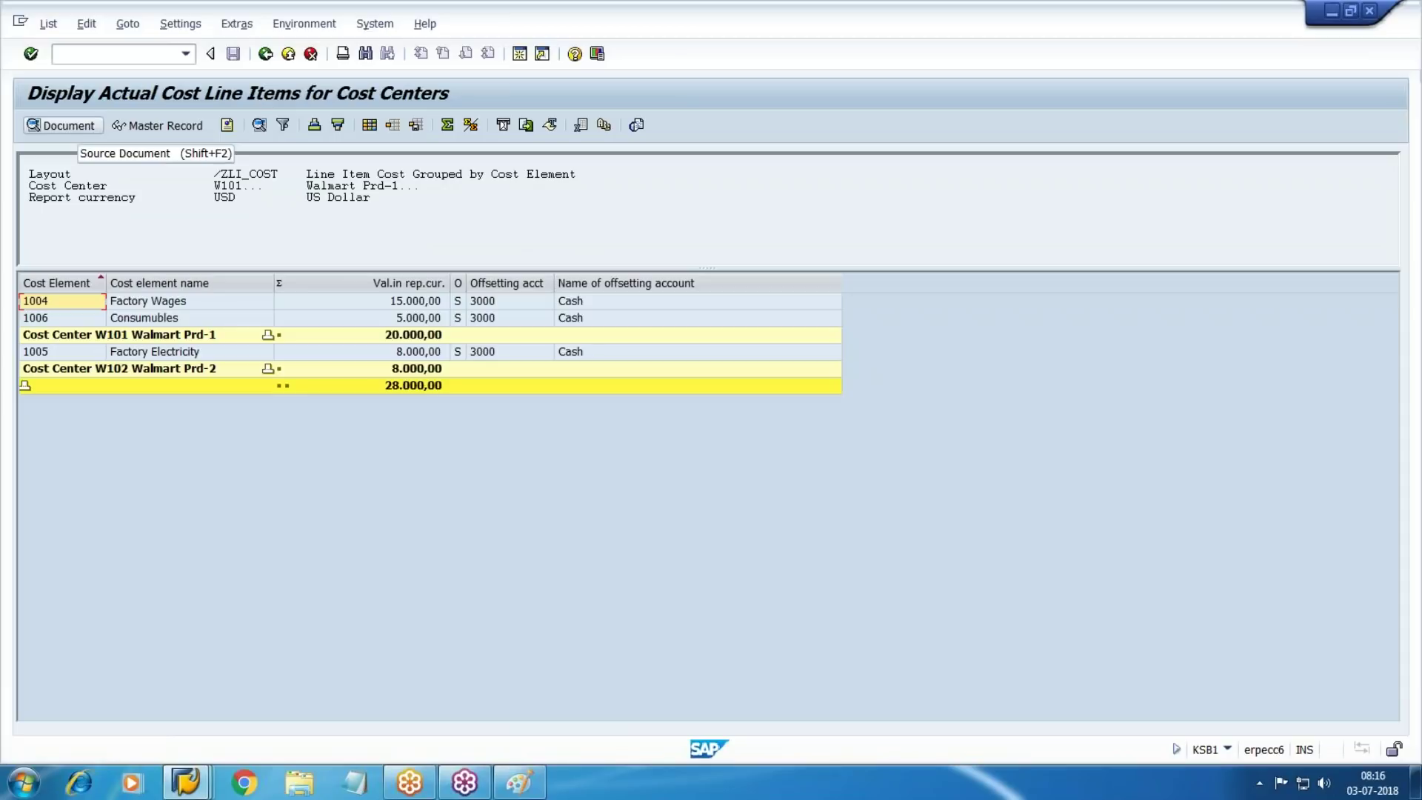
# Add the Business Transaction column to the report layout, then leave the report
pyautogui.click(372, 128)
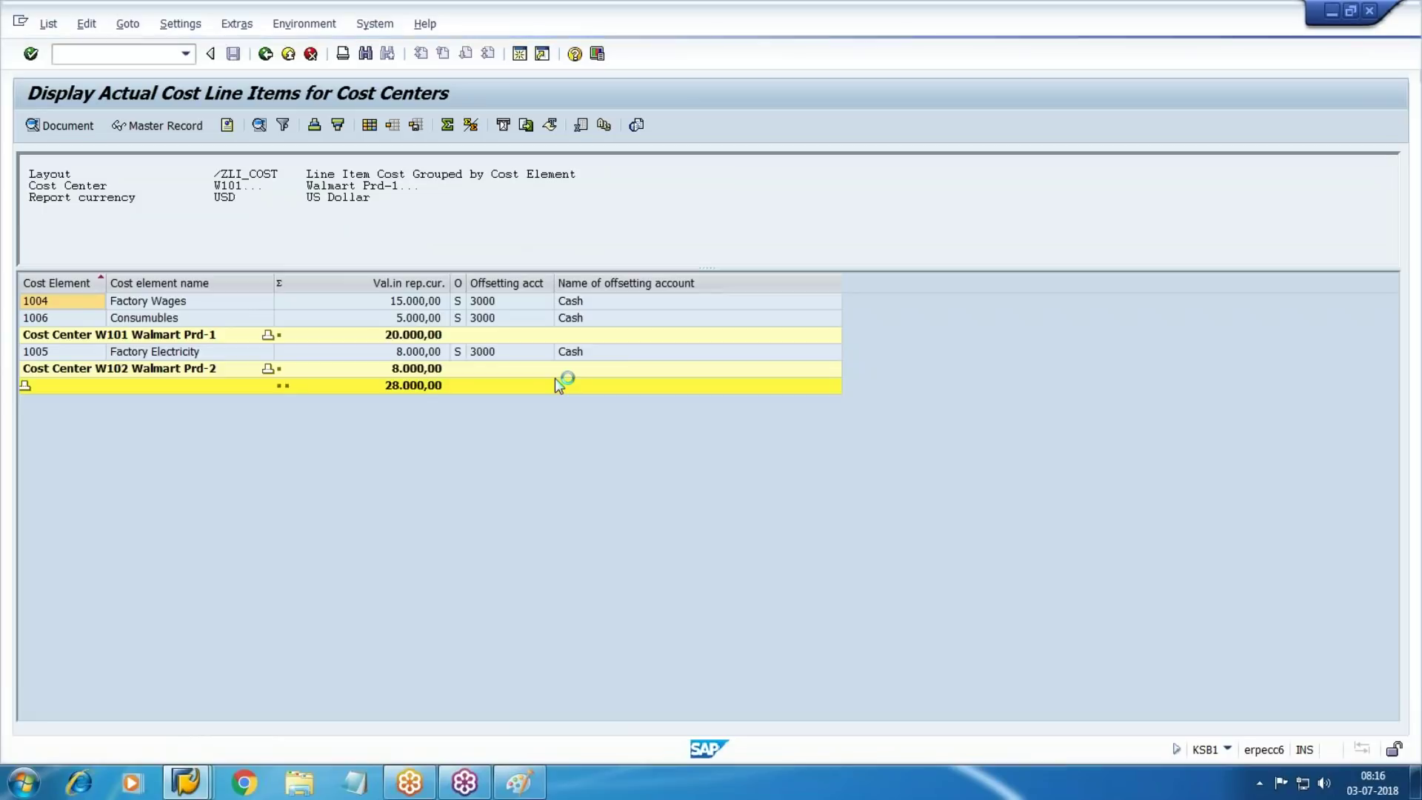
pyautogui.click(379, 568)
pyautogui.click(314, 417)
pyautogui.click(405, 658)
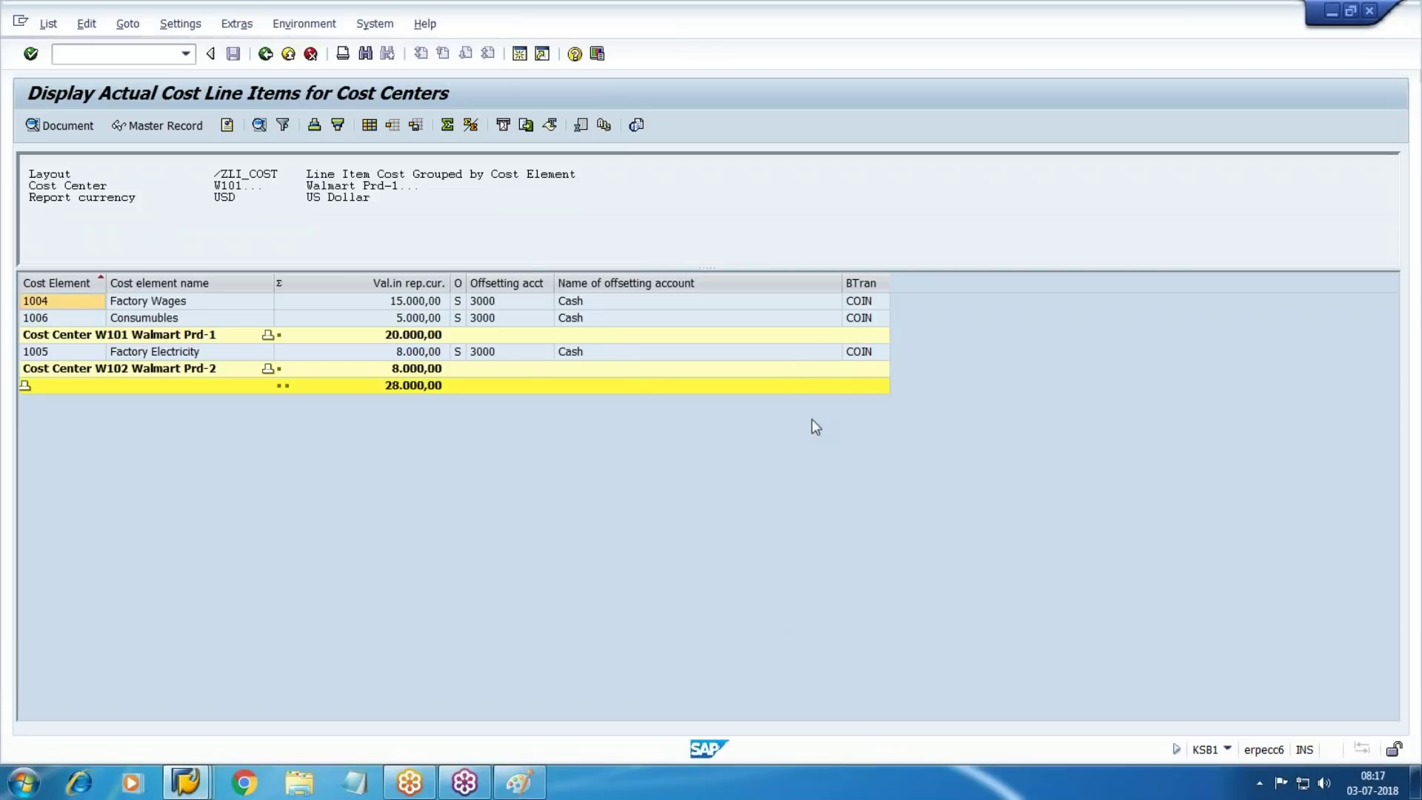
pyautogui.press('F3')
pyautogui.press('Return')
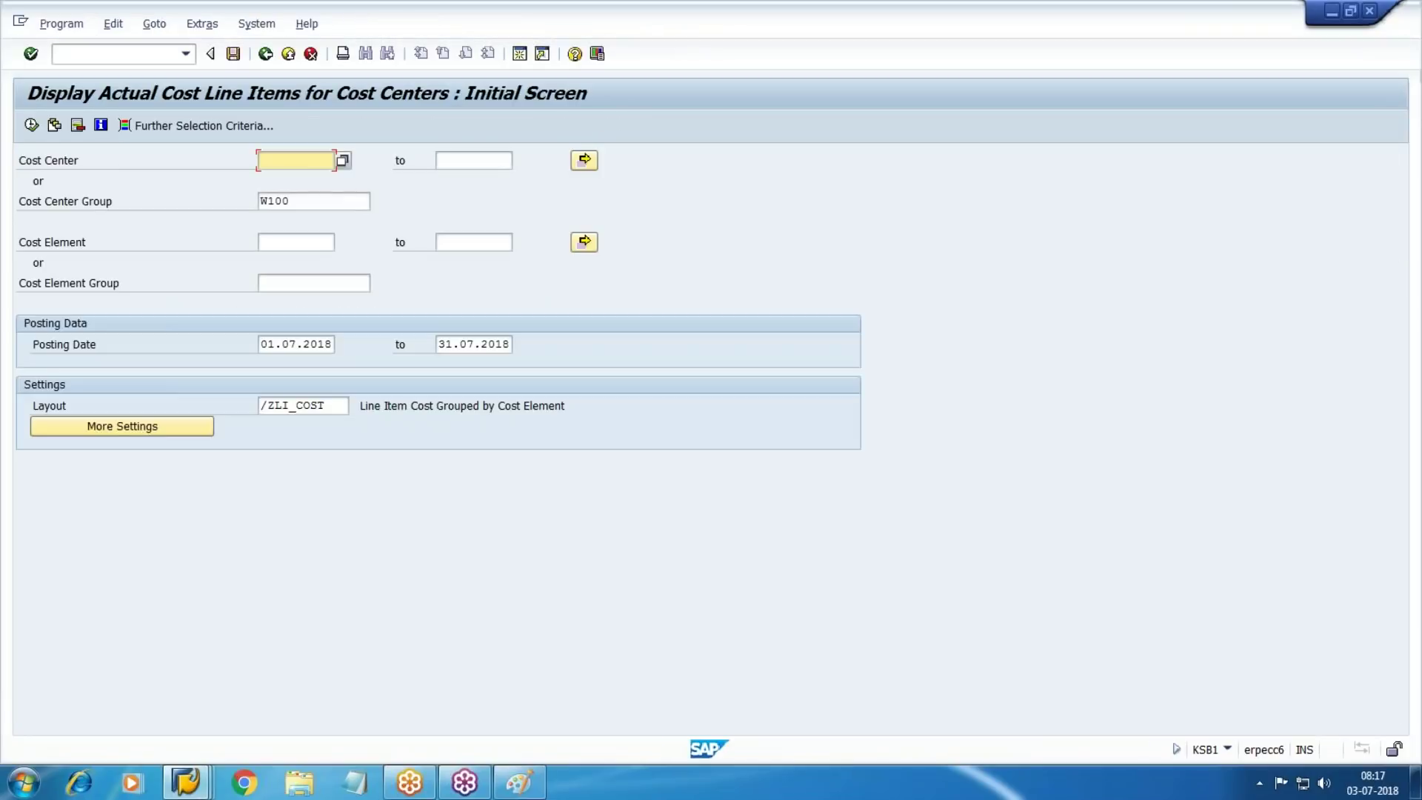
# Replace group W100 with cost element group 2000 Production exp and run the report past the warning
pyautogui.click(322, 201)
pyautogui.press('BackSpace')
pyautogui.press('BackSpace')
pyautogui.press('BackSpace')
pyautogui.press('BackSpace')
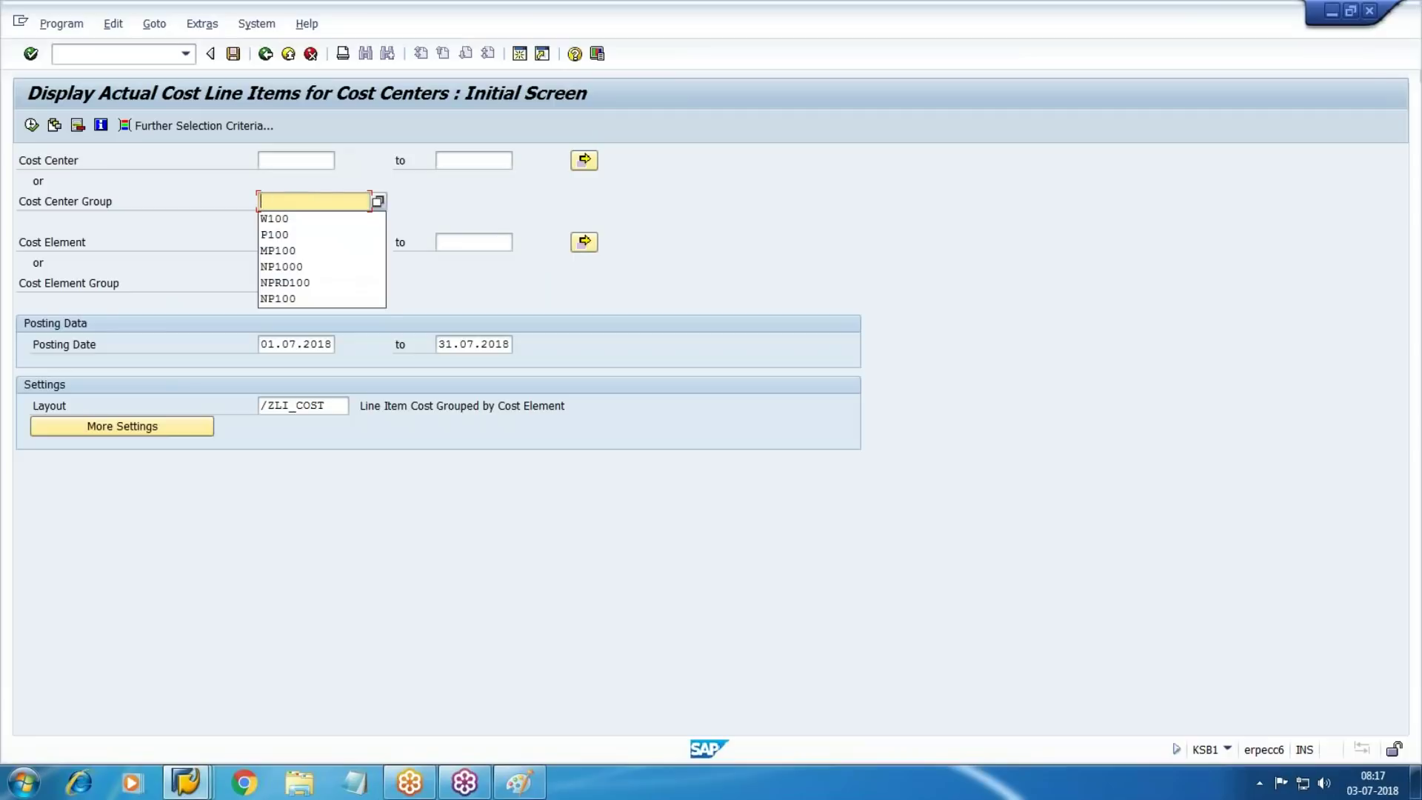
pyautogui.press('Tab')
pyautogui.press('Tab')
pyautogui.press('Tab')
pyautogui.press('Tab')
pyautogui.press('Tab')
pyautogui.hotkey('shift', 'Tab')
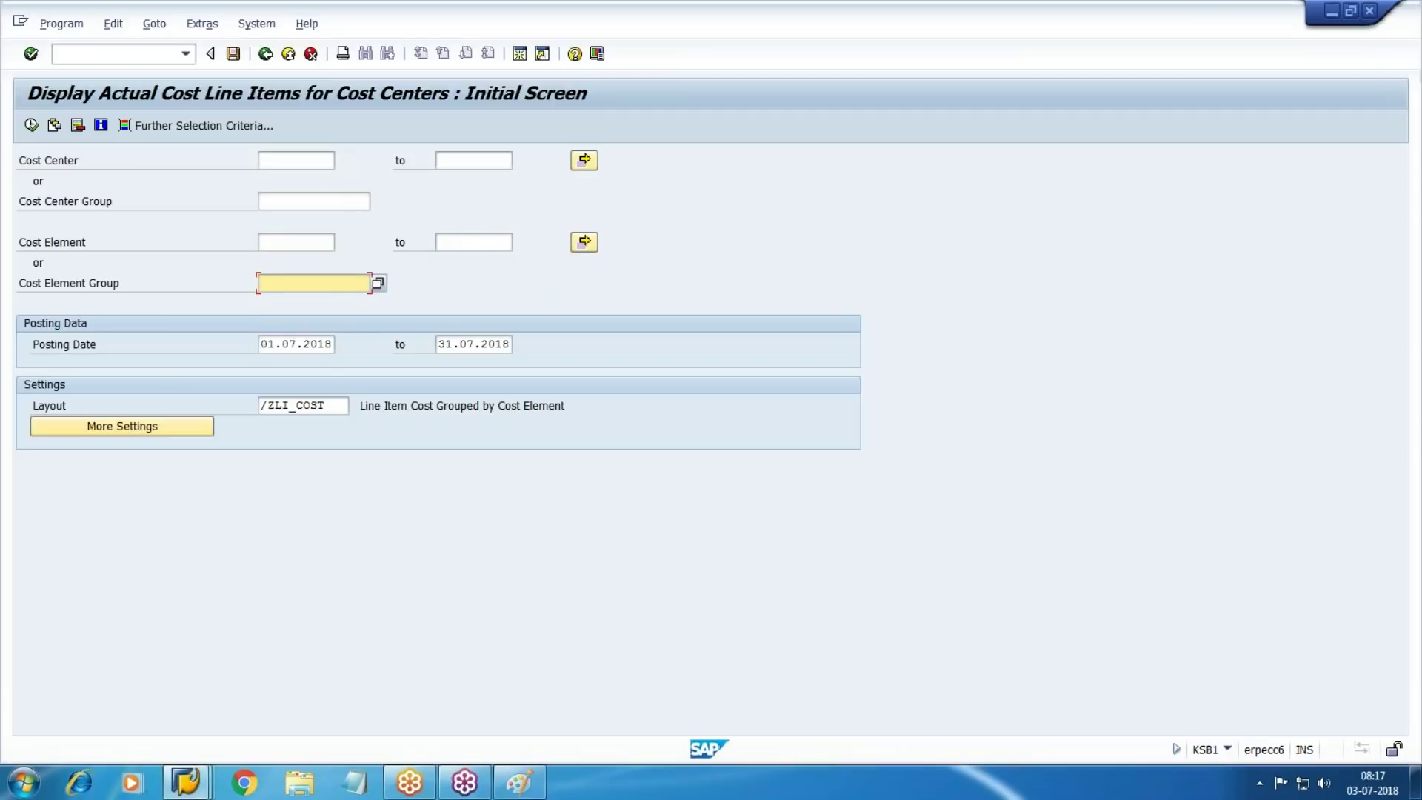
pyautogui.press('F4')
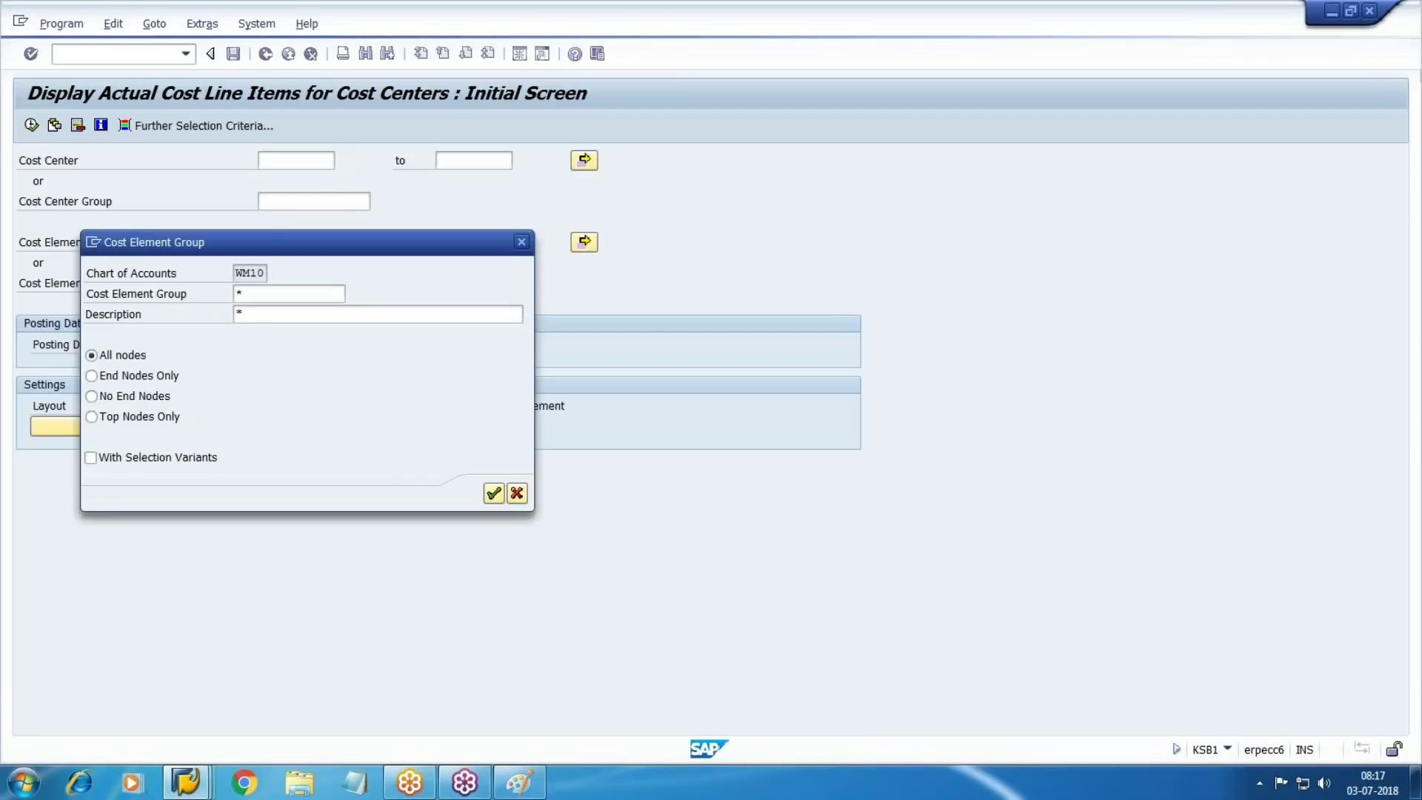
pyautogui.press('Return')
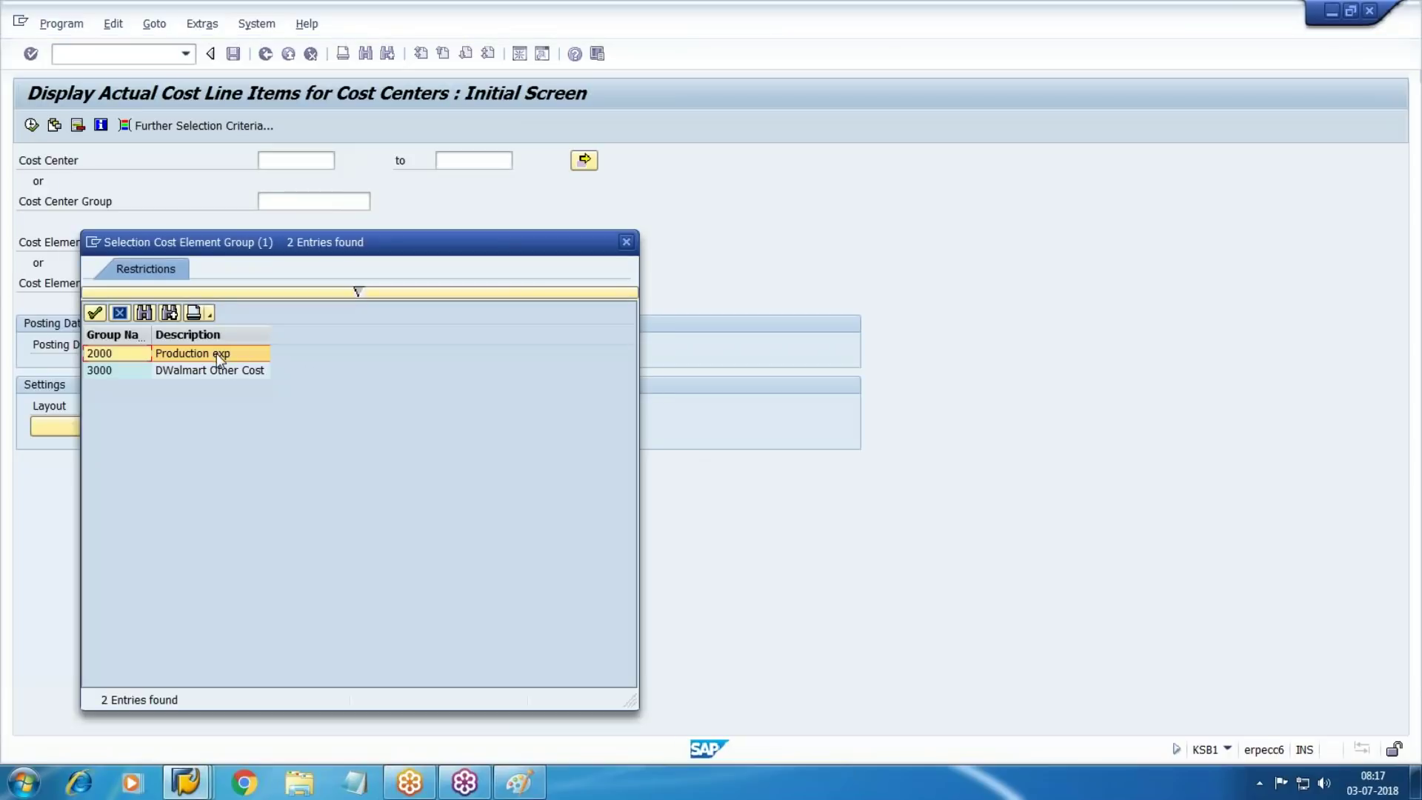
pyautogui.doubleClick(216, 354)
pyautogui.click(30, 126)
pyautogui.click(31, 126)
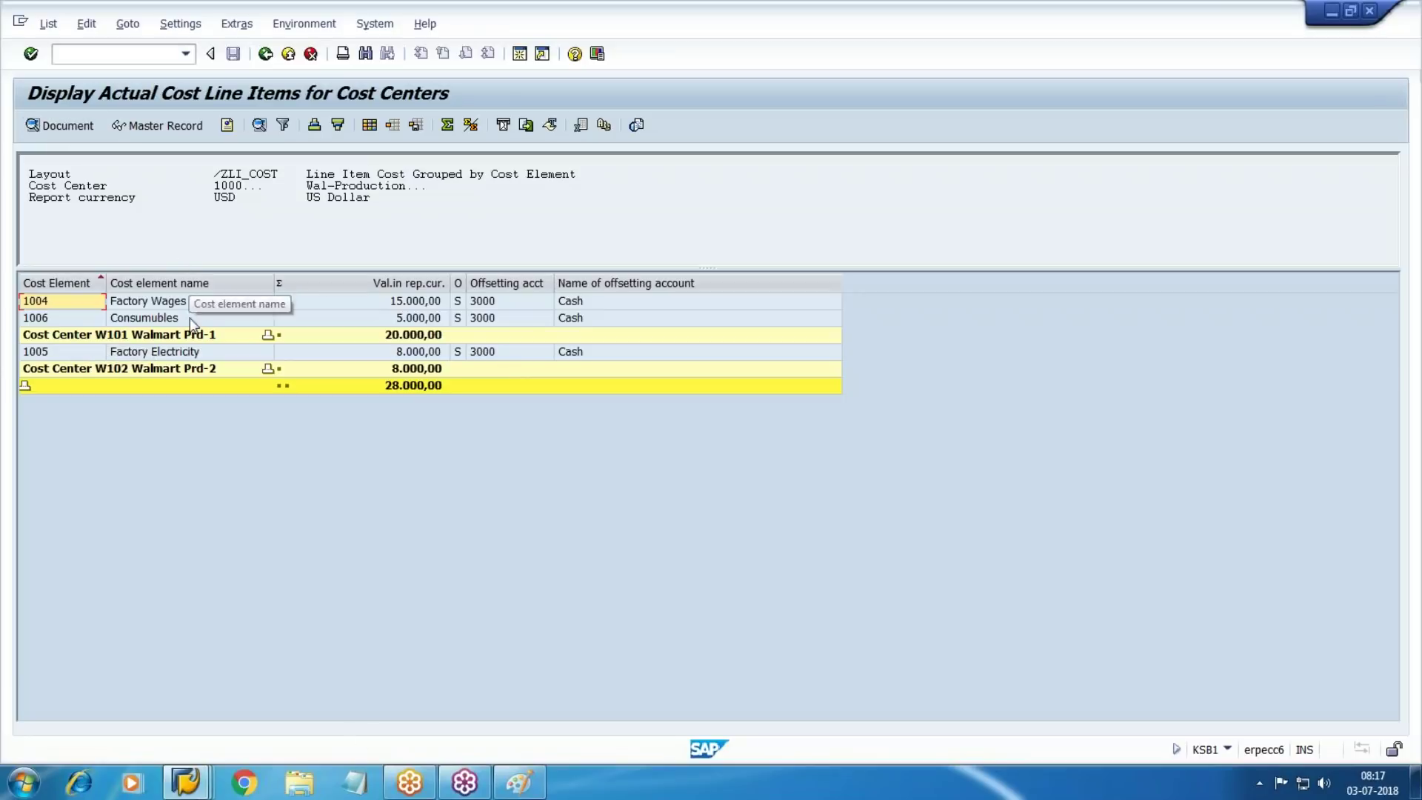
pyautogui.click(201, 303)
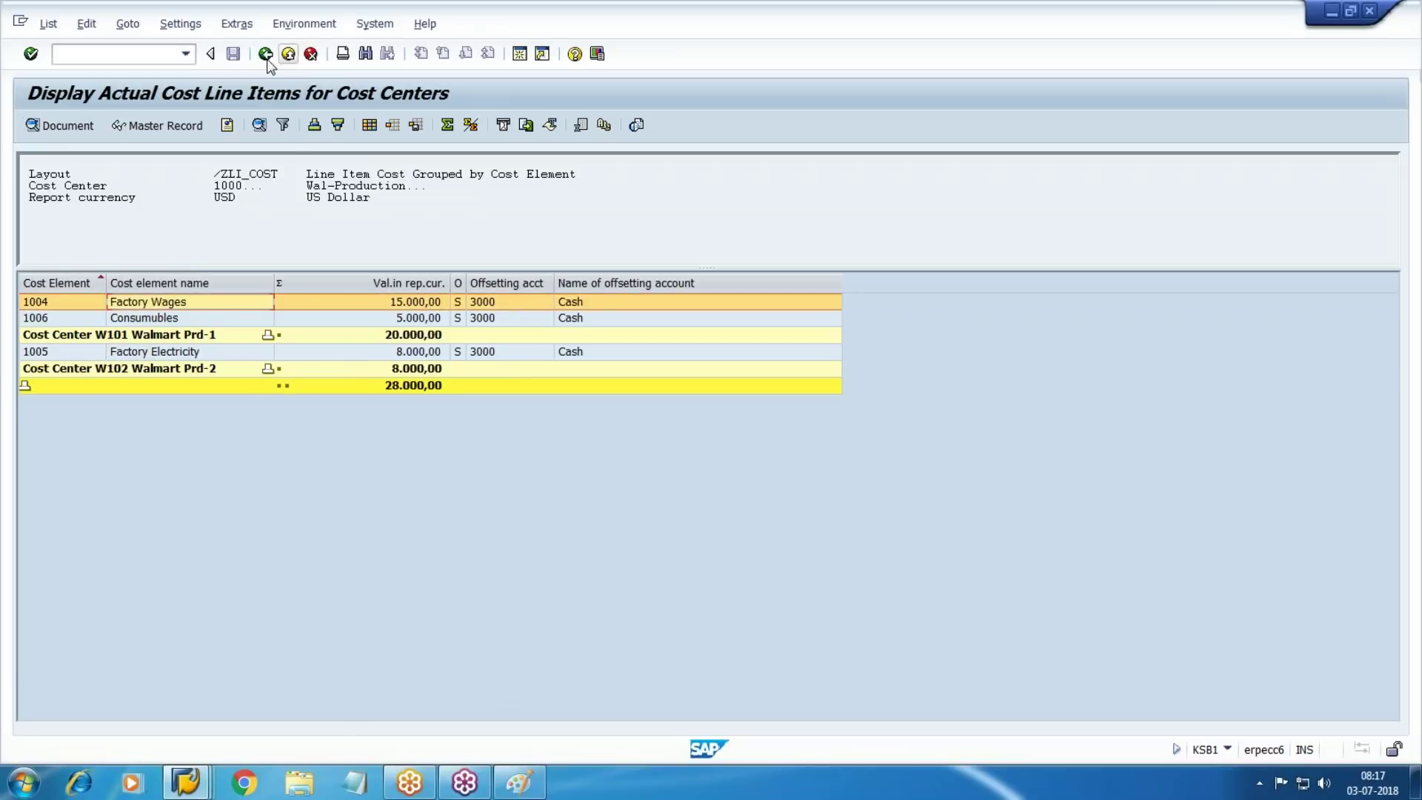
# Rerun the report for cost element 1500 Salary instead of group 2000, then exit to the main menu
pyautogui.press('F3')
pyautogui.click(275, 351)
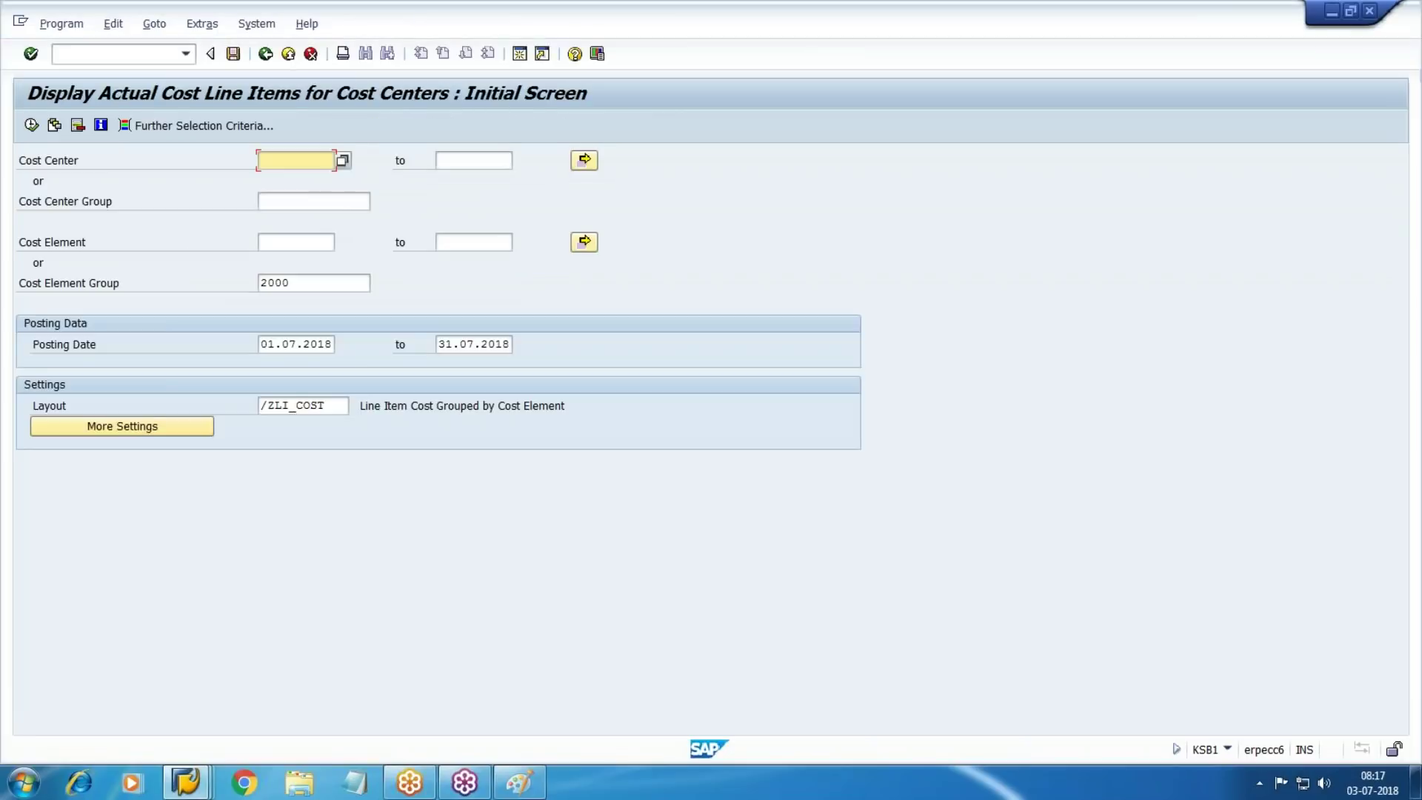
pyautogui.press('Tab')
pyautogui.press('Tab')
pyautogui.press('Tab')
pyautogui.press('Tab')
pyautogui.press('Delete')
pyautogui.hotkey('shift', 'Tab')
pyautogui.hotkey('shift', 'Tab')
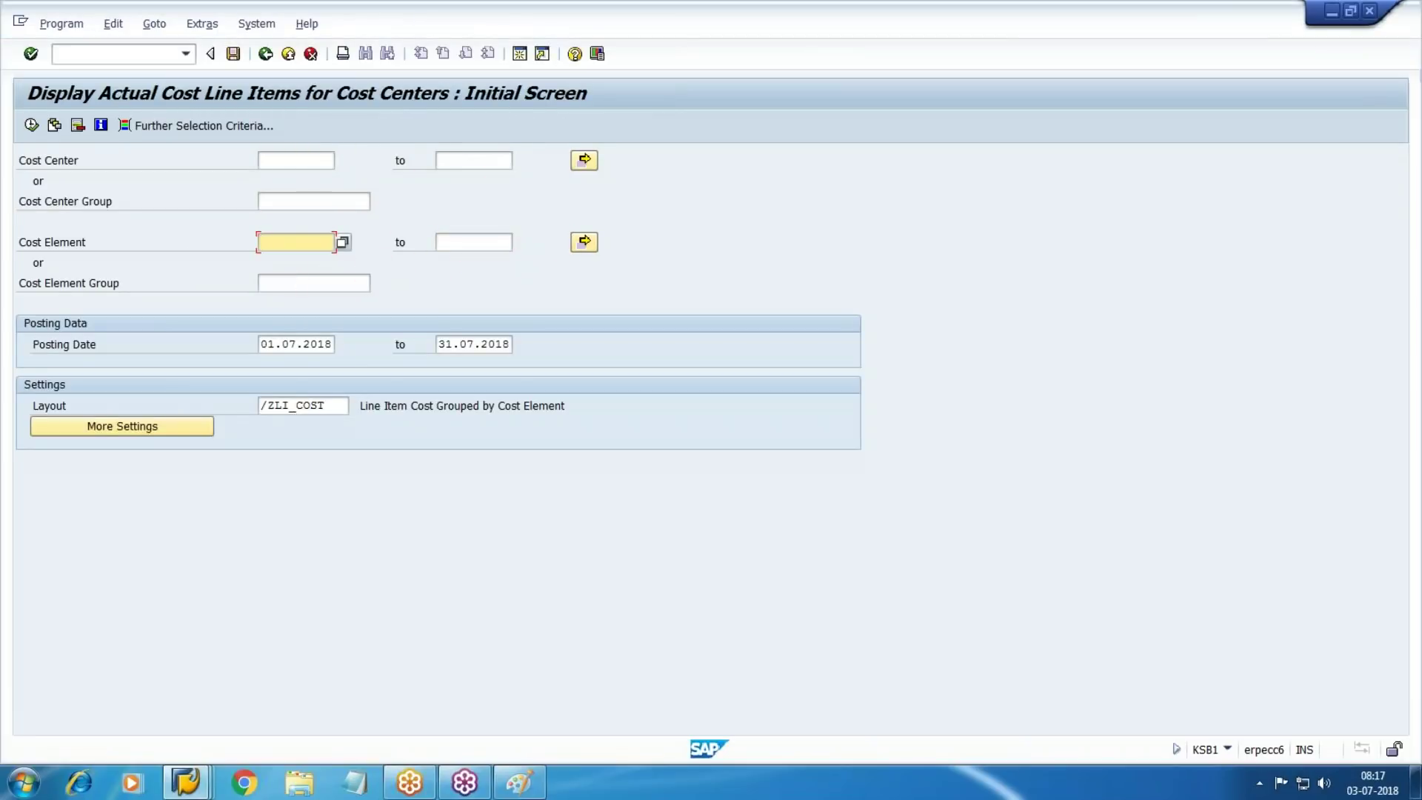
pyautogui.press('F4')
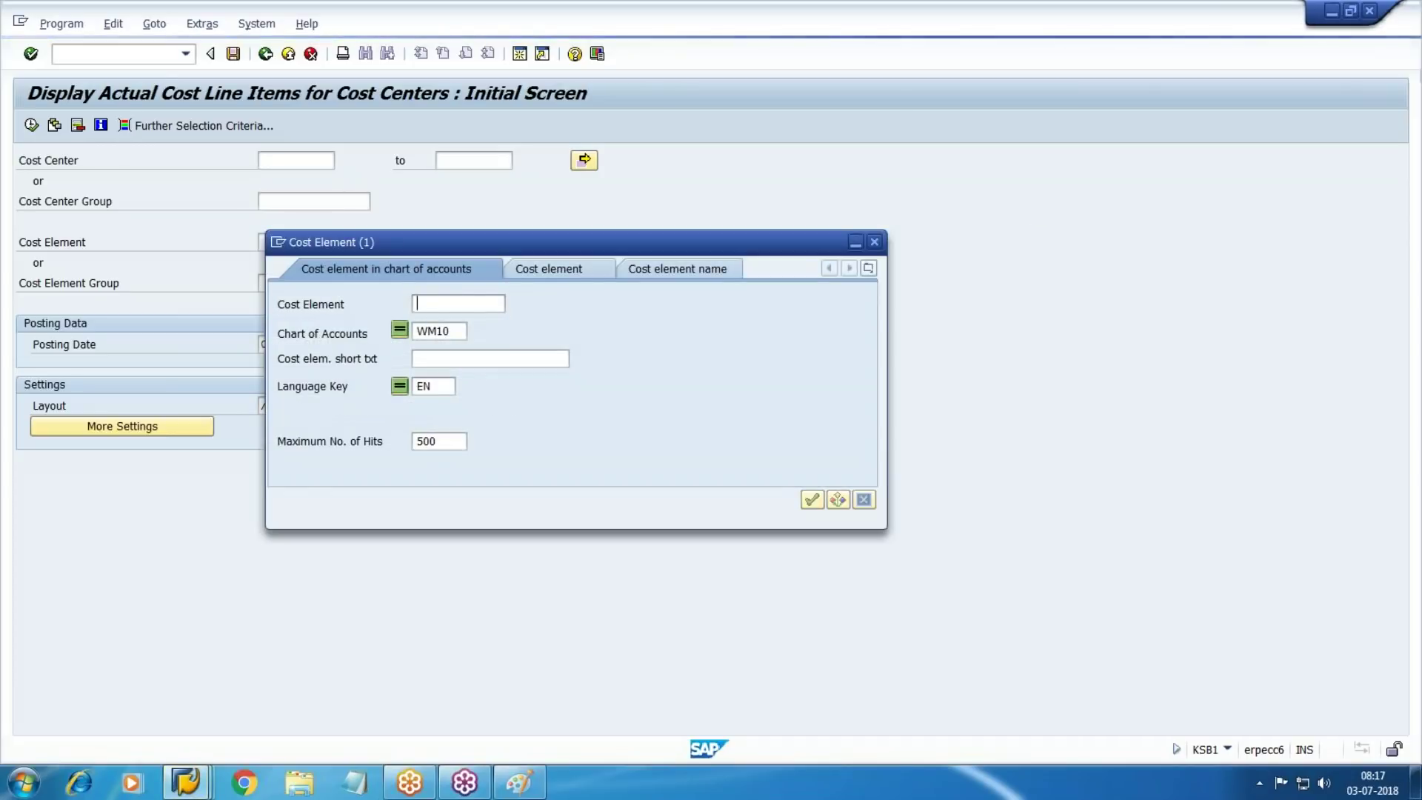
pyautogui.press('Return')
pyautogui.doubleClick(400, 303)
pyautogui.click(31, 126)
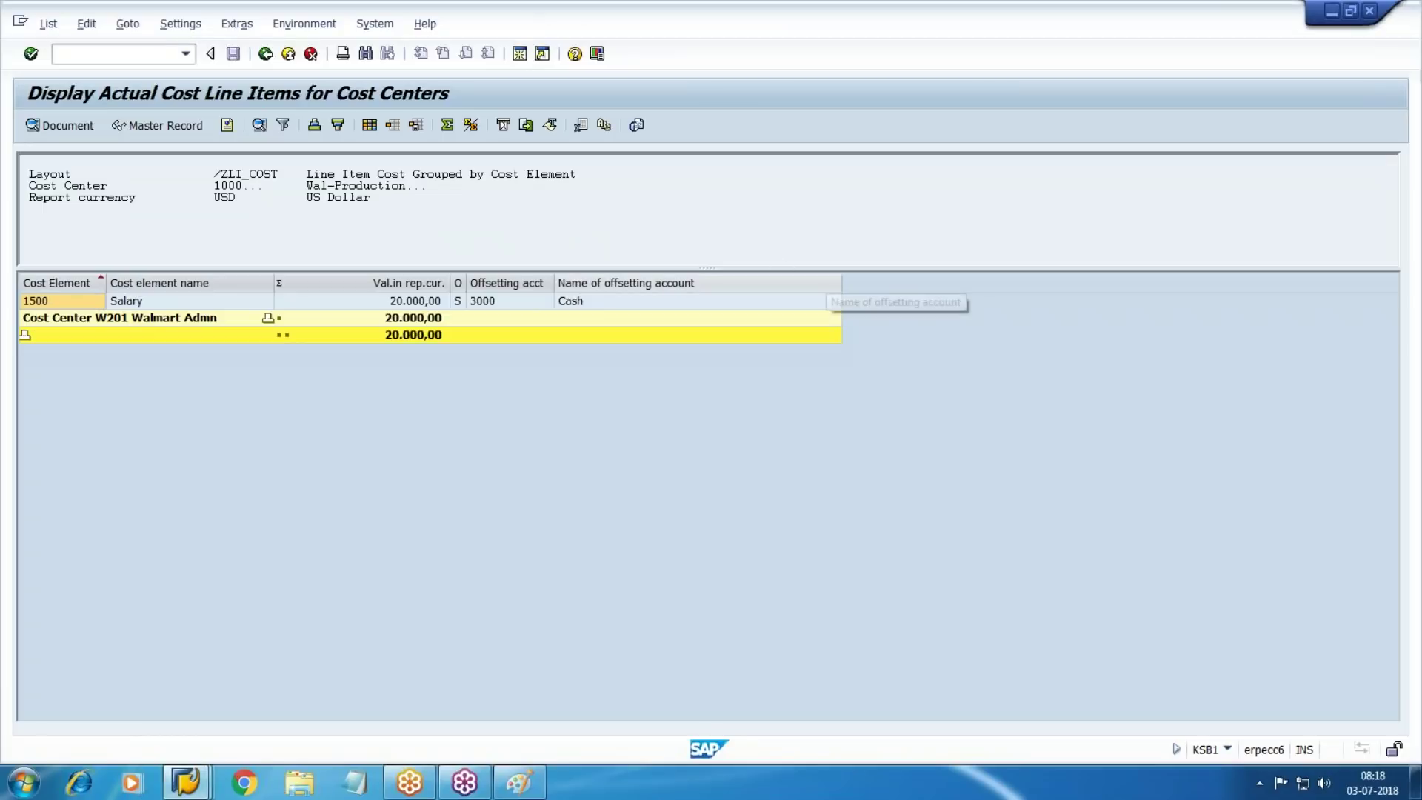
pyautogui.hotkey('shift', 'F3')
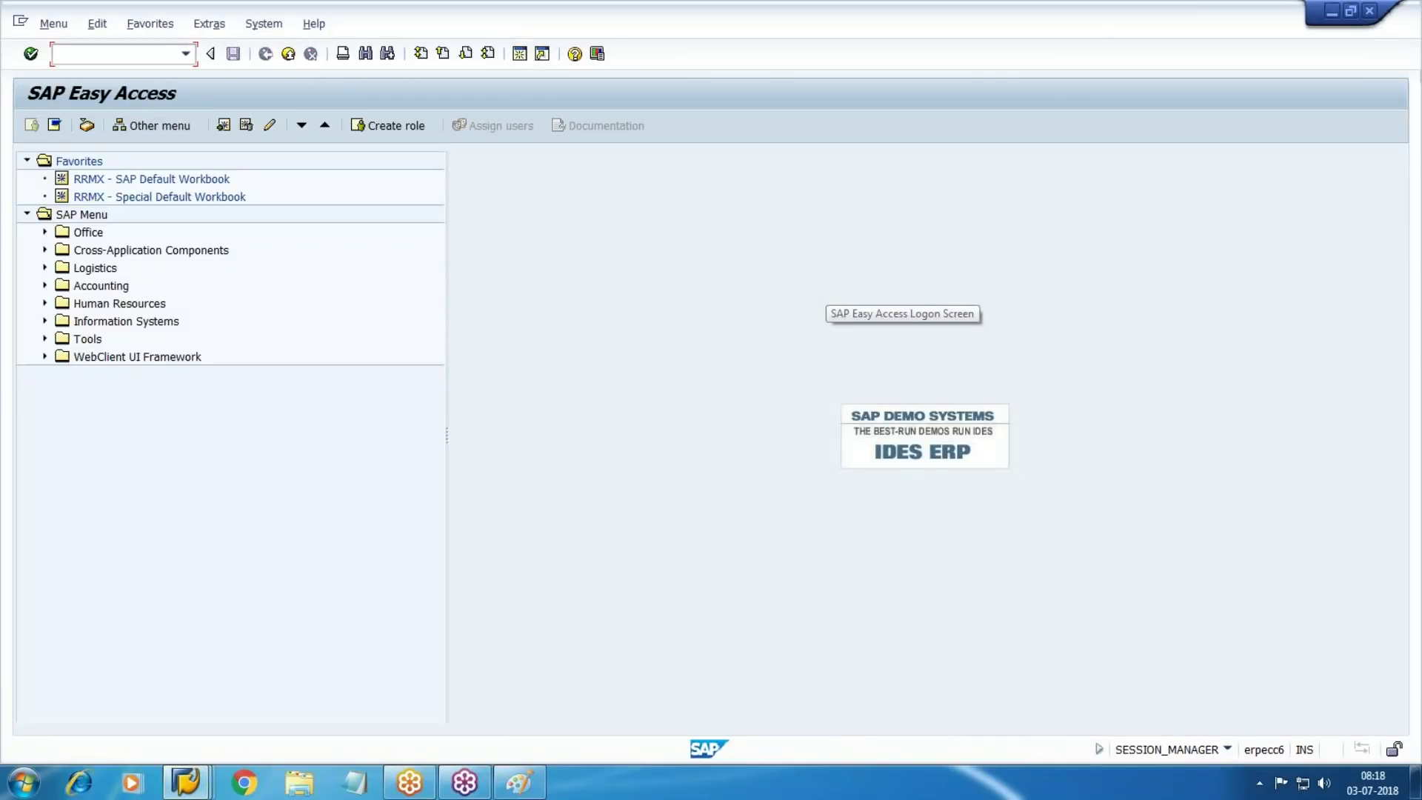
# Run KS13 to list all cost centers of controlling area WM10
pyautogui.write('KS13')
pyautogui.press('Return')
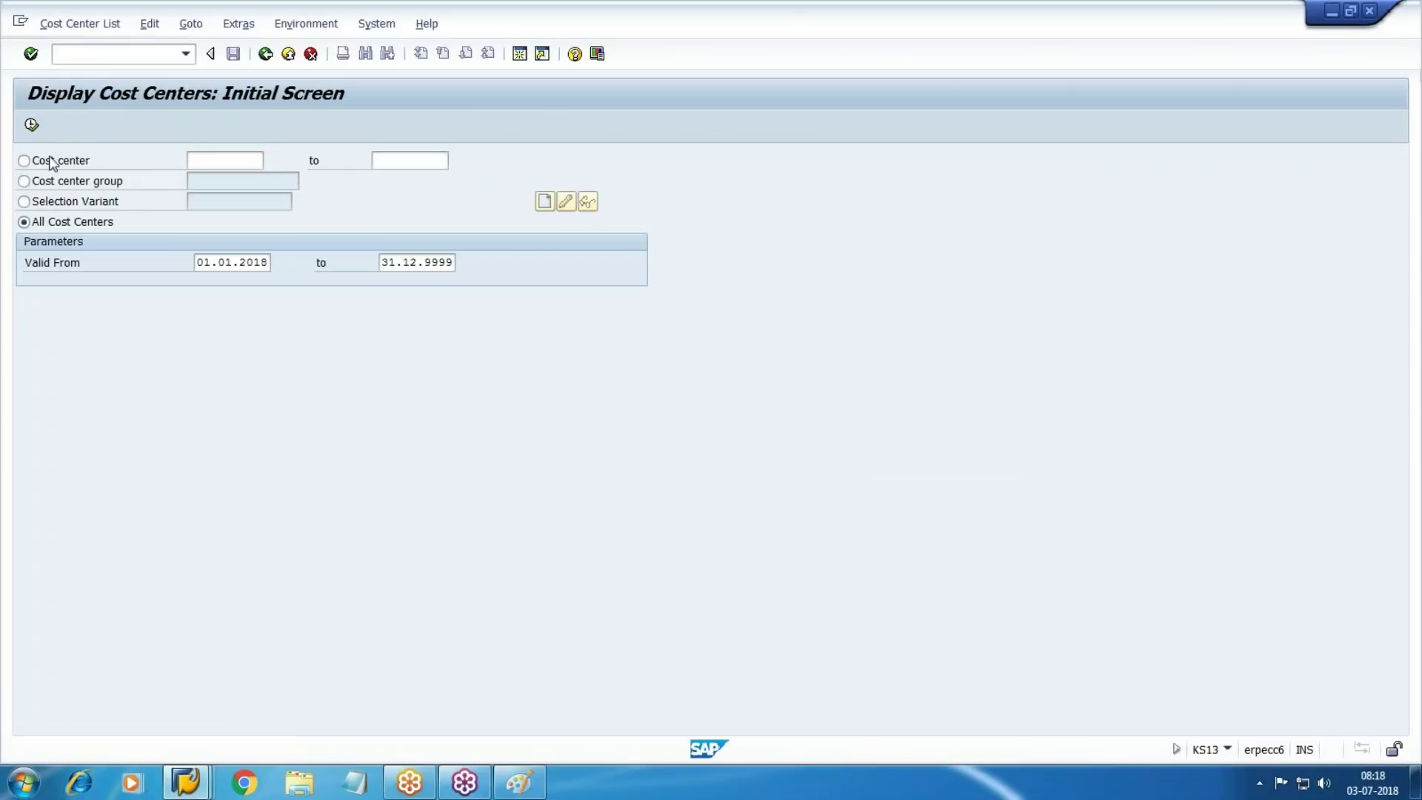
pyautogui.click(31, 124)
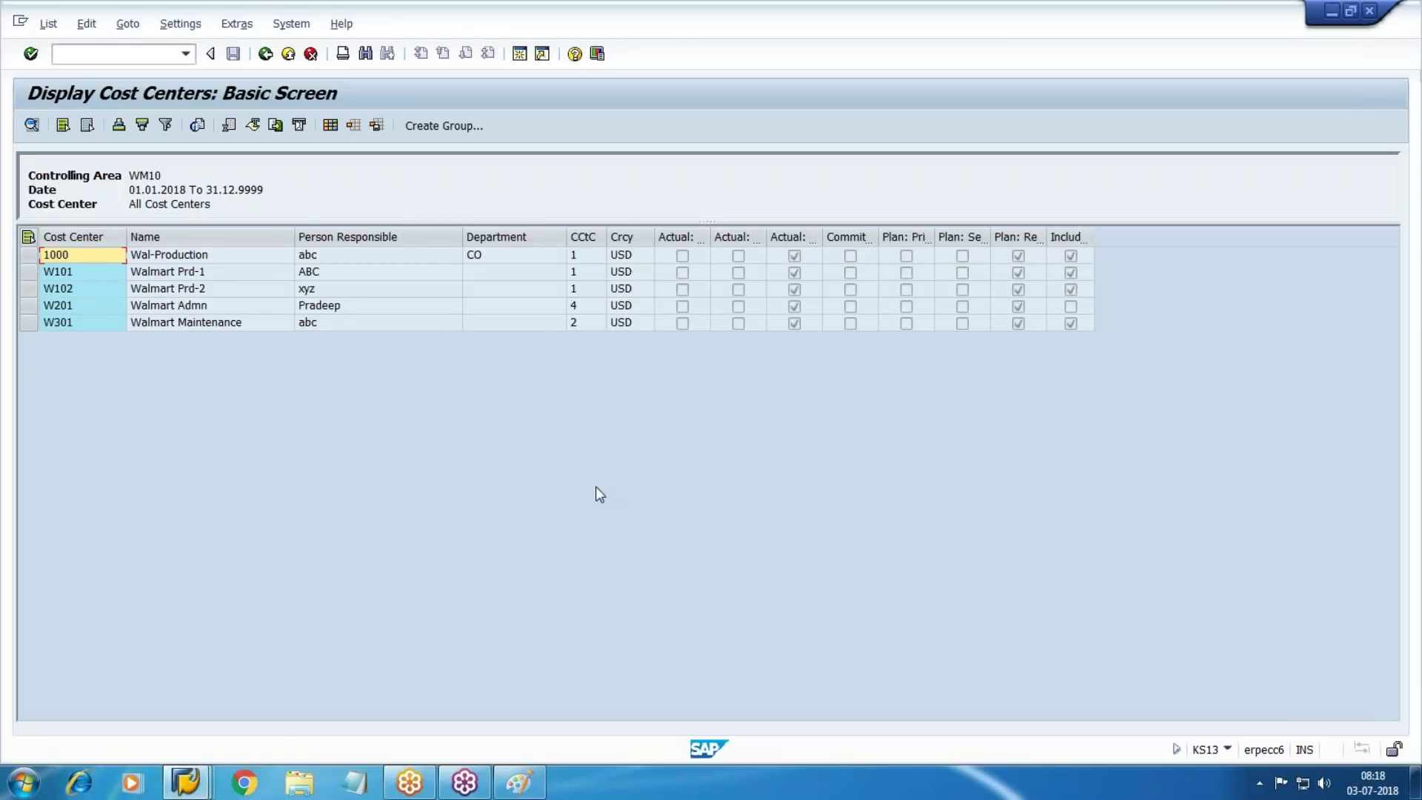
# Glance at the line item report window, then switch back to the cost centers list
pyautogui.click(207, 783)
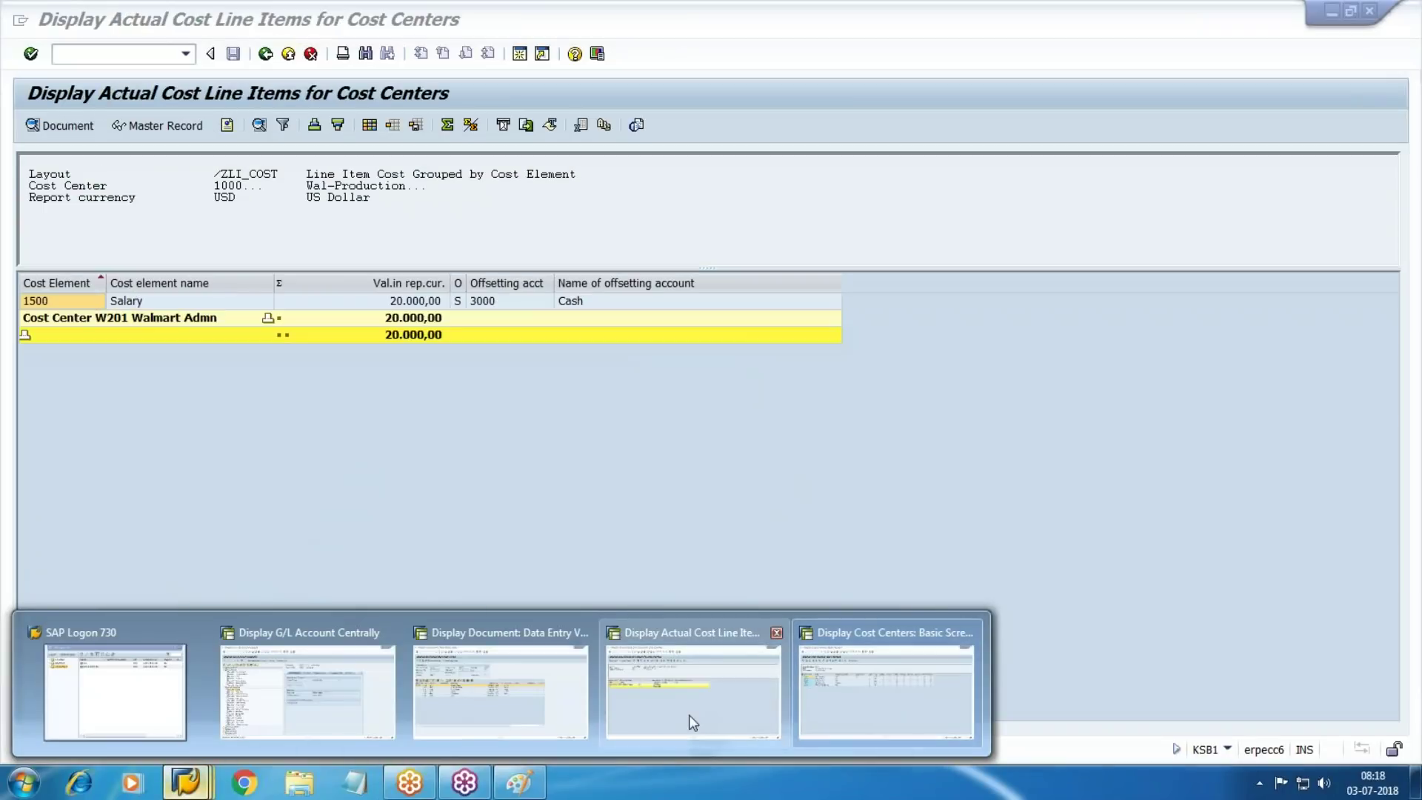
pyautogui.click(689, 722)
pyautogui.moveTo(198, 787)
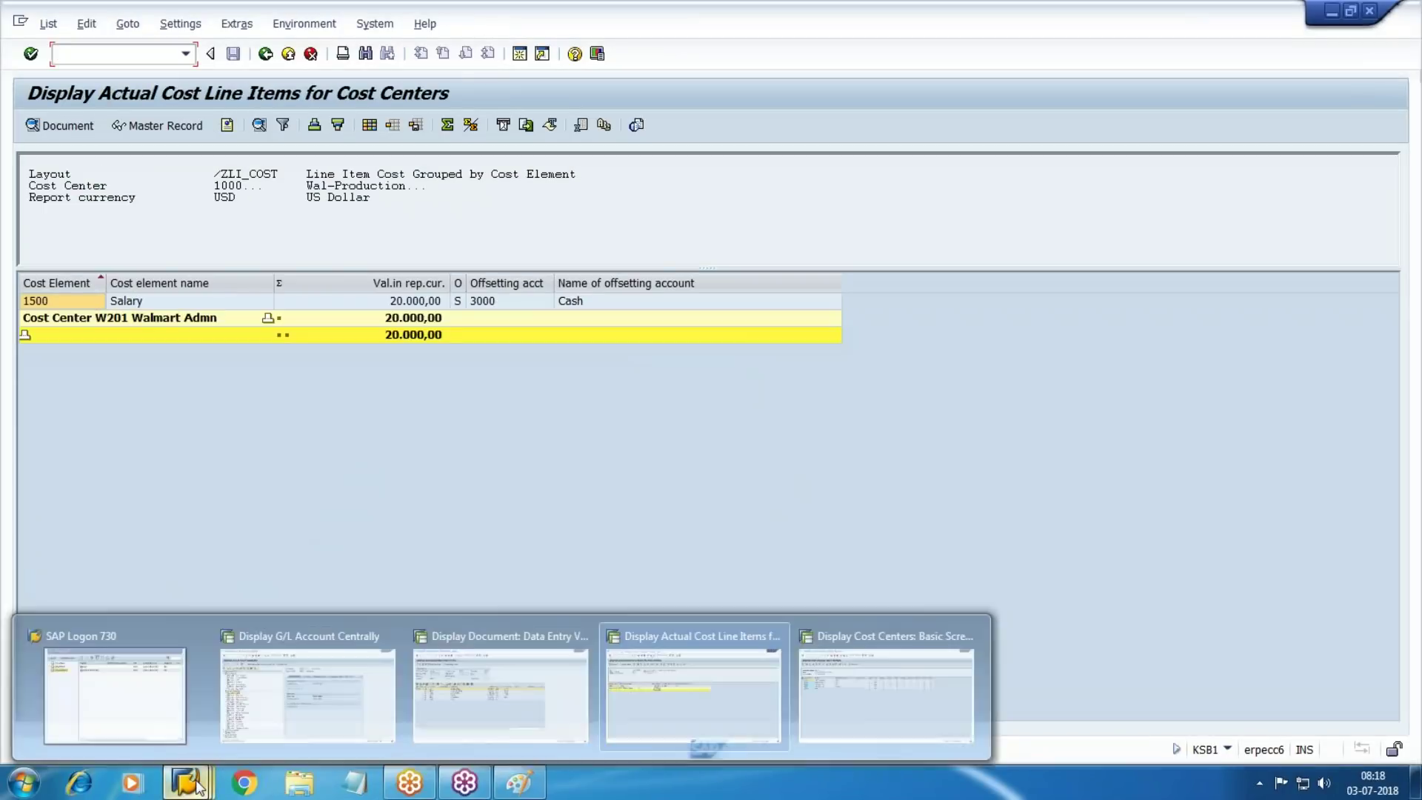
pyautogui.moveTo(478, 702)
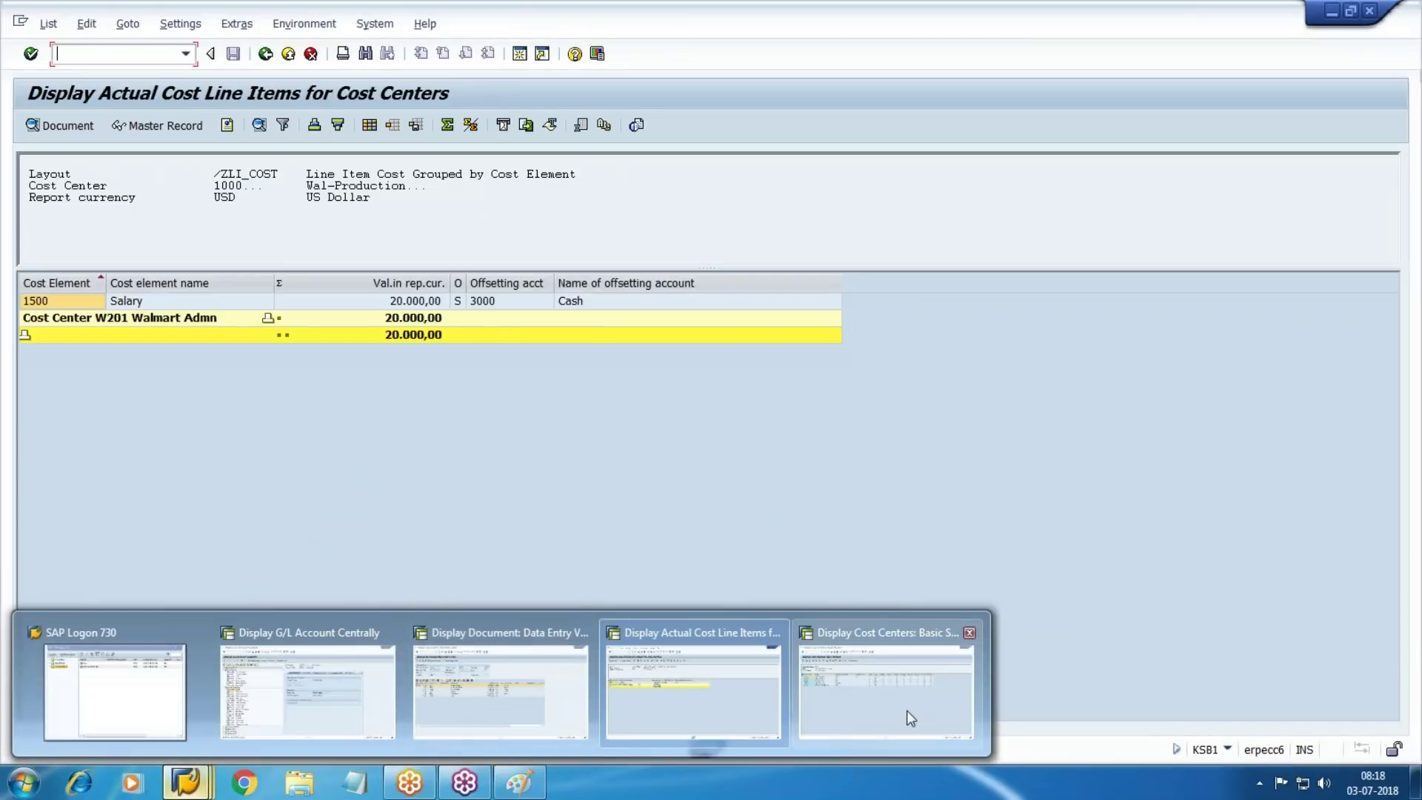
pyautogui.click(907, 710)
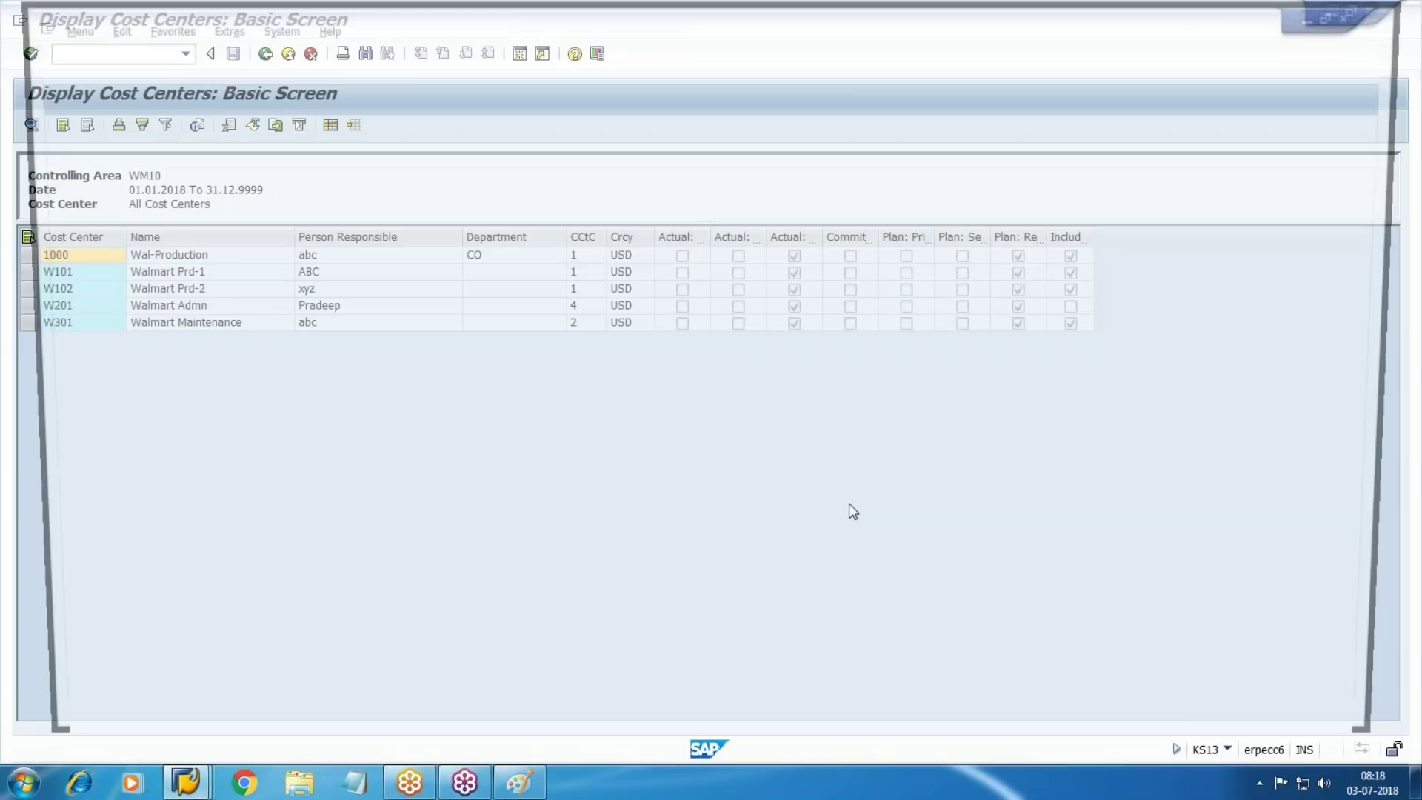
# Open KANK number ranges for group WM10 and highlight the RKU1 and RKU3 entries
pyautogui.write('KANK')
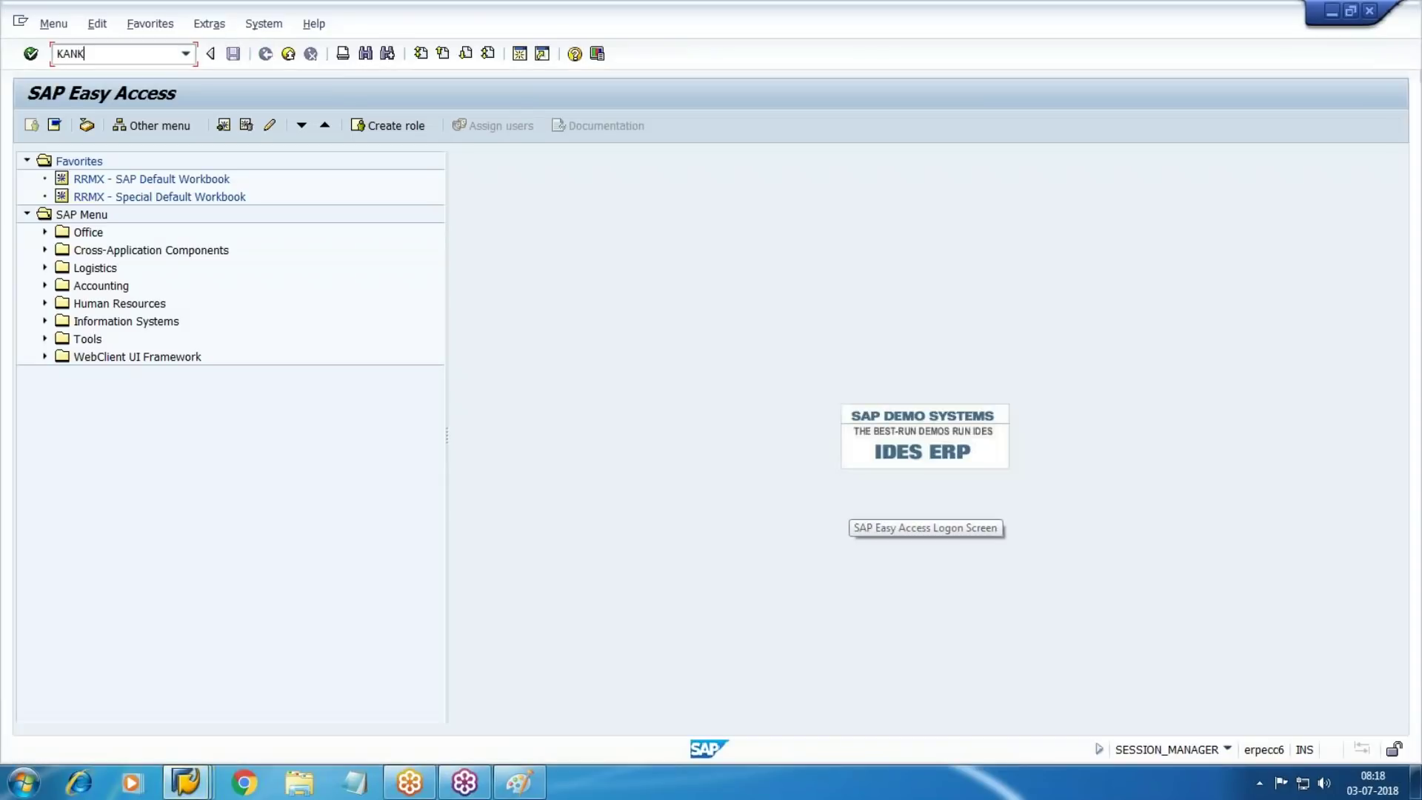
pyautogui.press('Return')
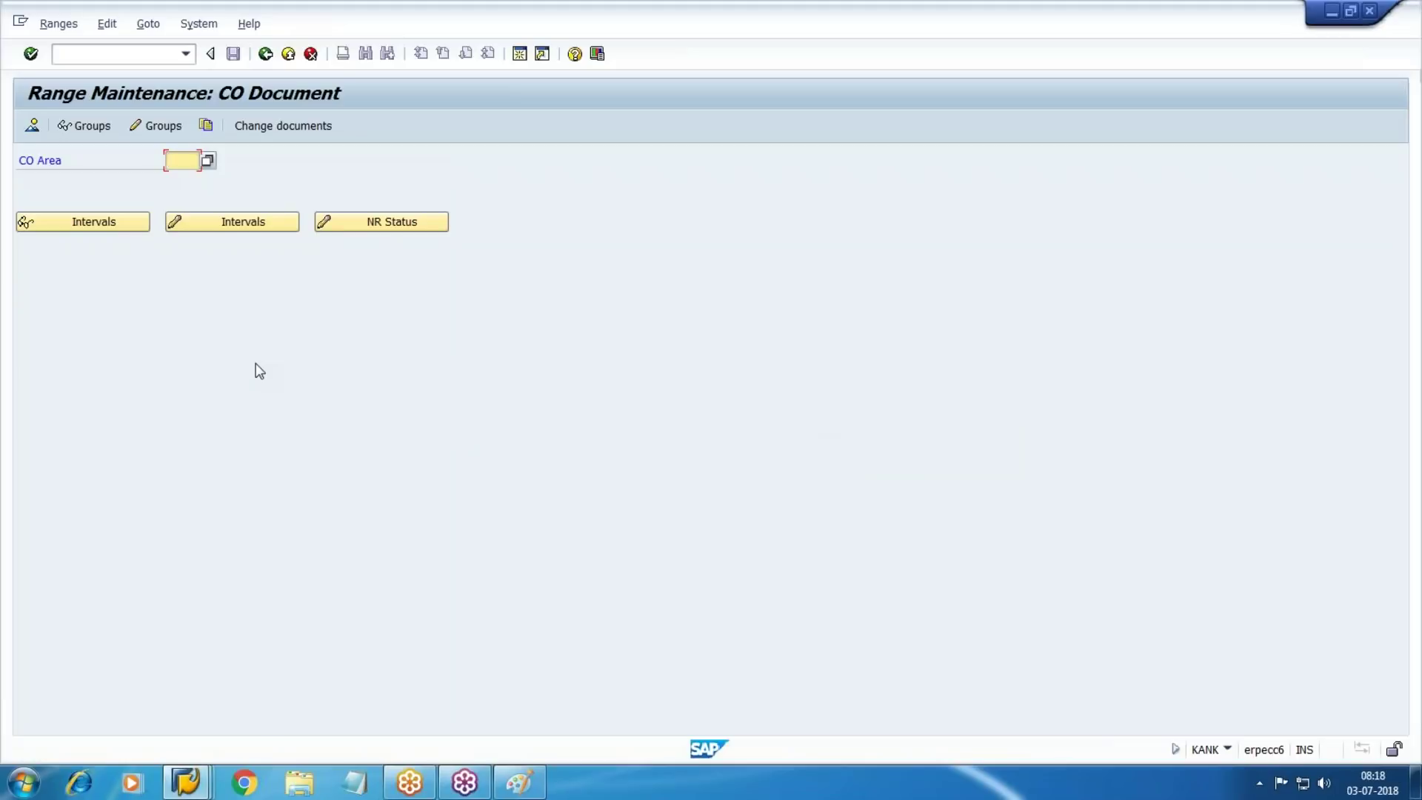
pyautogui.write('WM10')
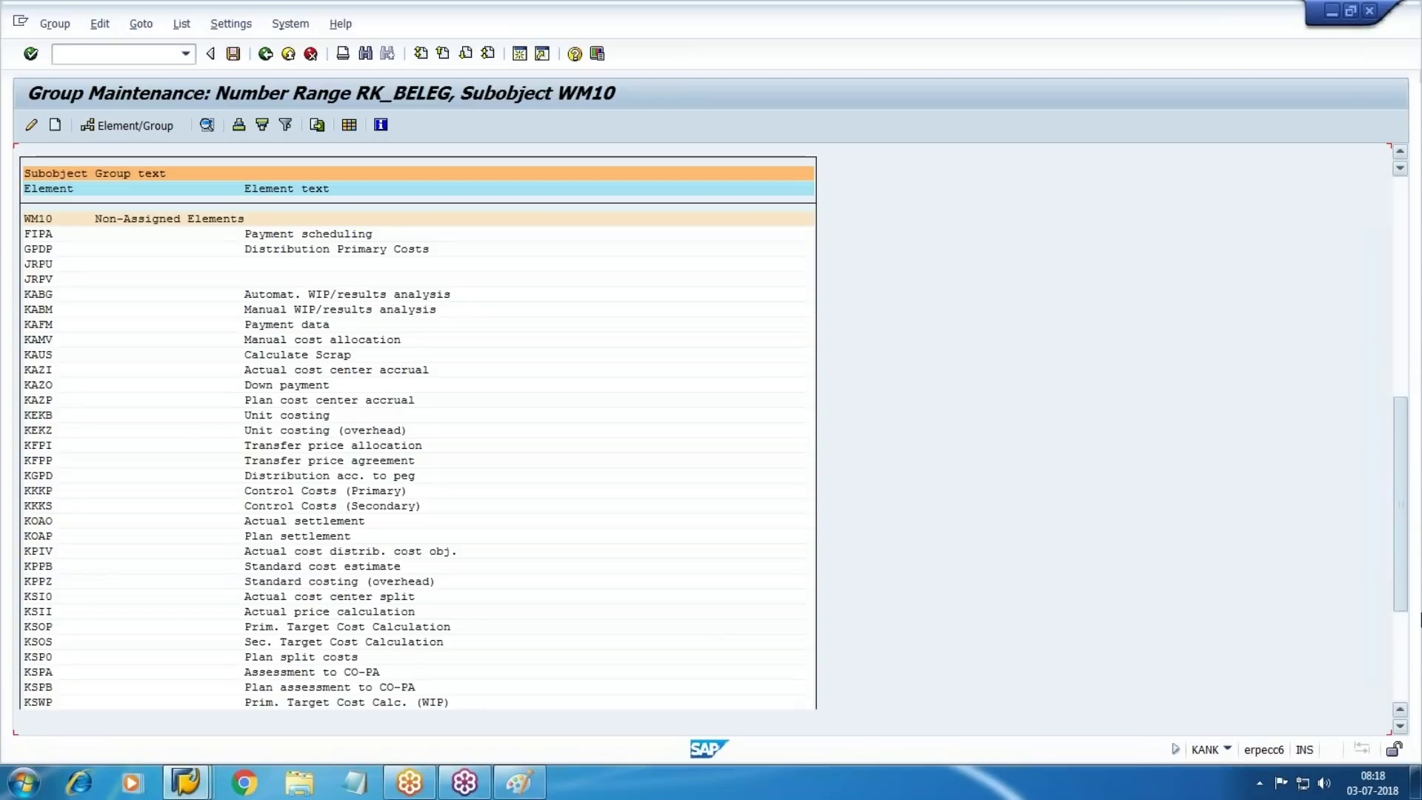
pyautogui.moveTo(1421, 615); pyautogui.dragTo(1421, 711)
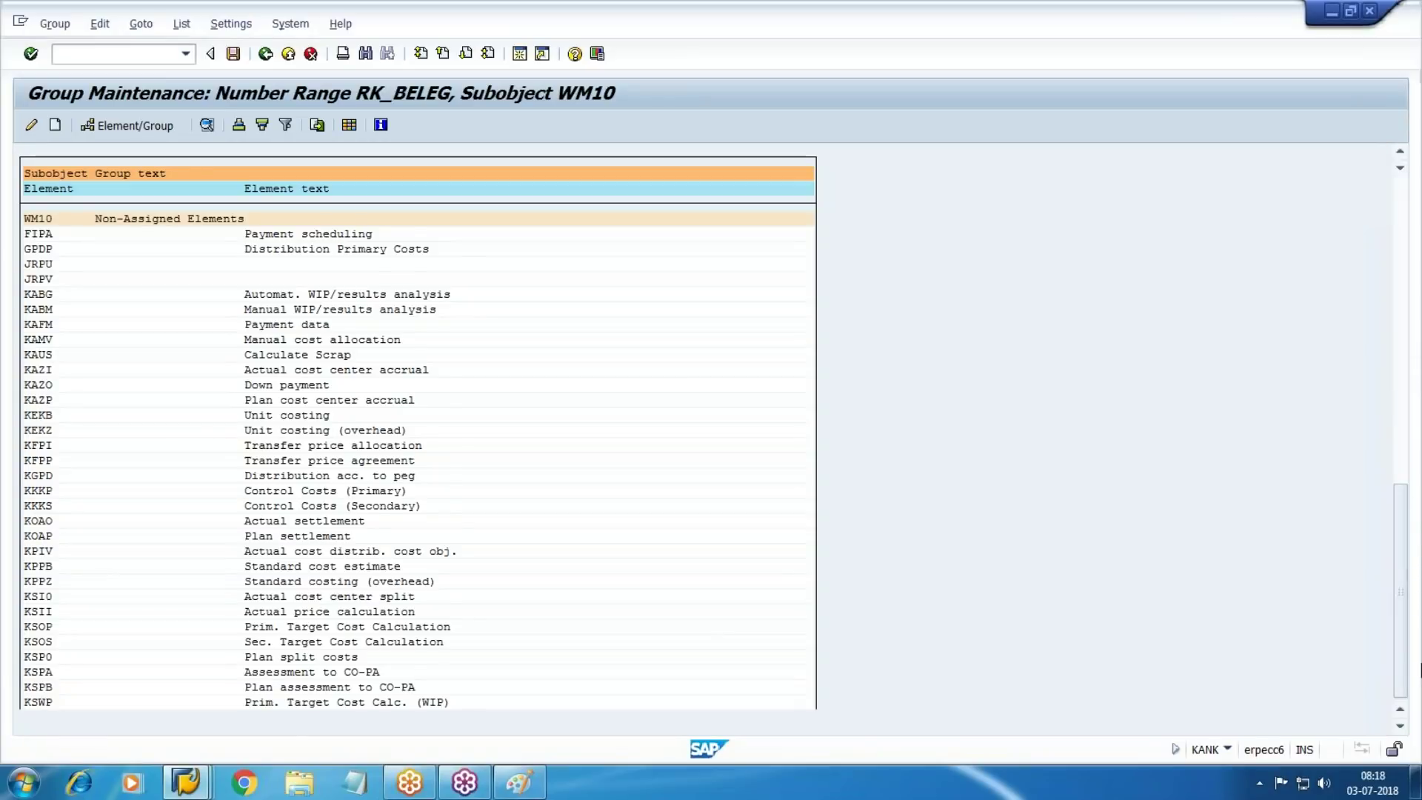
pyautogui.moveTo(27, 669); pyautogui.dragTo(421, 670)
pyautogui.moveTo(23, 689); pyautogui.dragTo(647, 693)
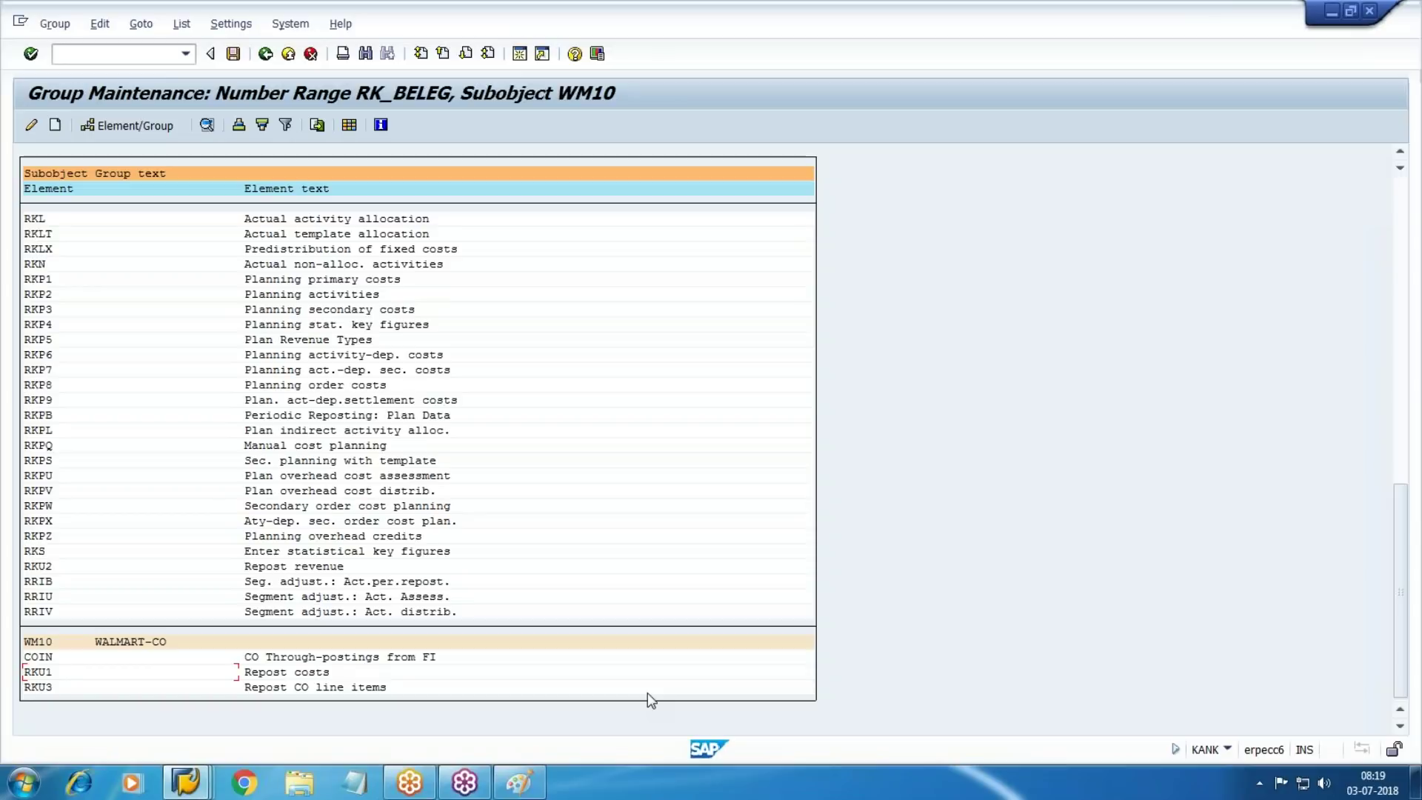
# Exit CO document number range maintenance back to the main menu
pyautogui.click(288, 53)
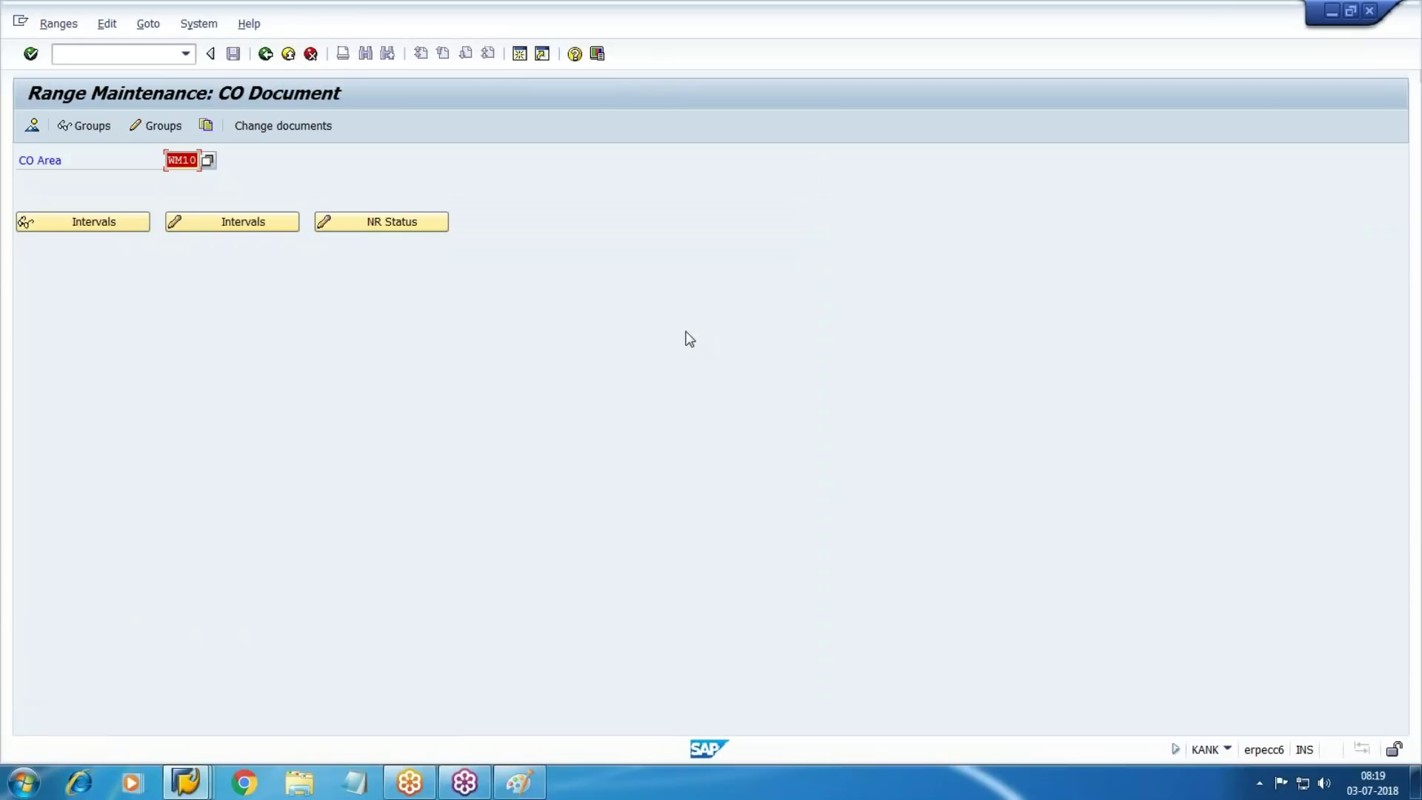
pyautogui.click(288, 53)
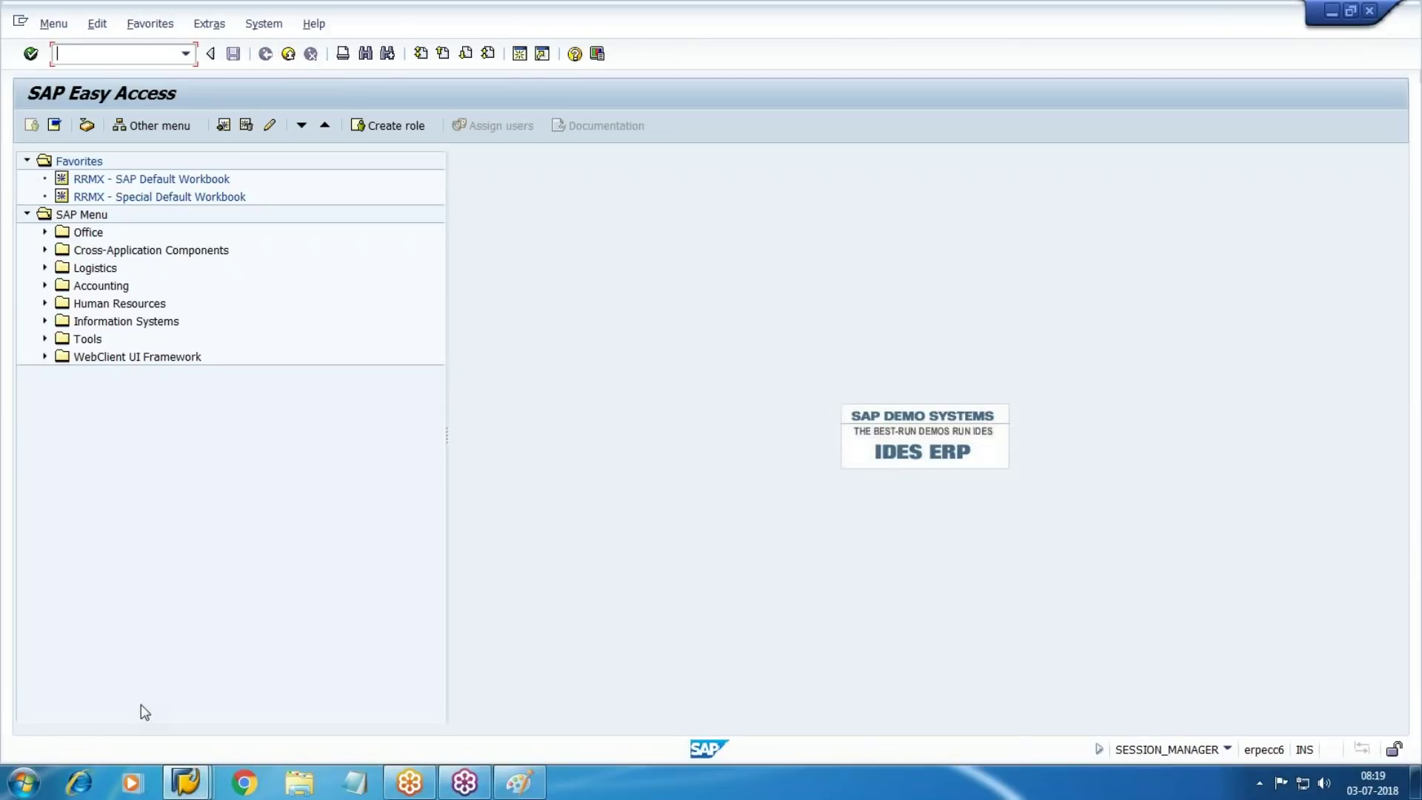
pyautogui.click(186, 782)
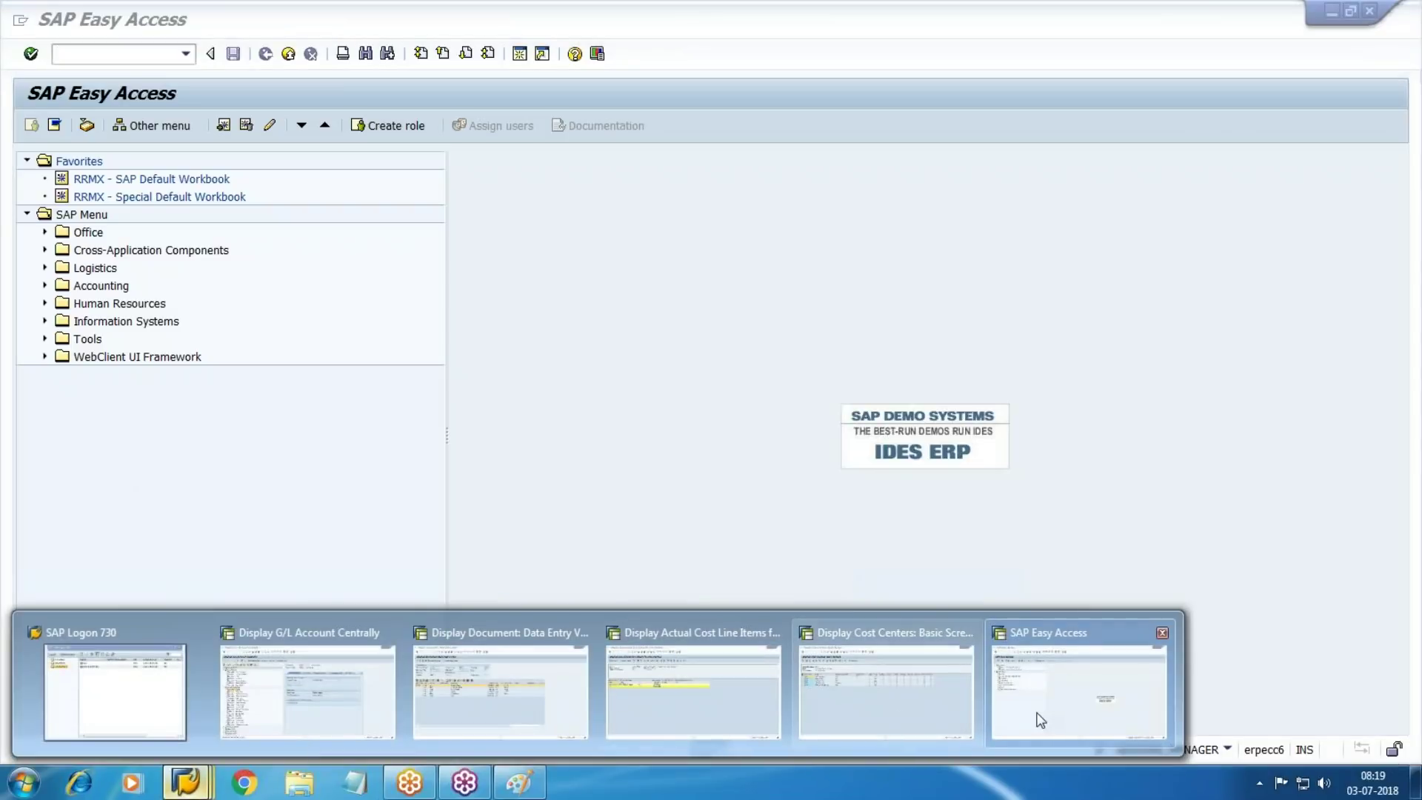
# In the Easy Access window, expand Accounting > Controlling > Cost Center Accounting > Actual Postings
pyautogui.click(1038, 713)
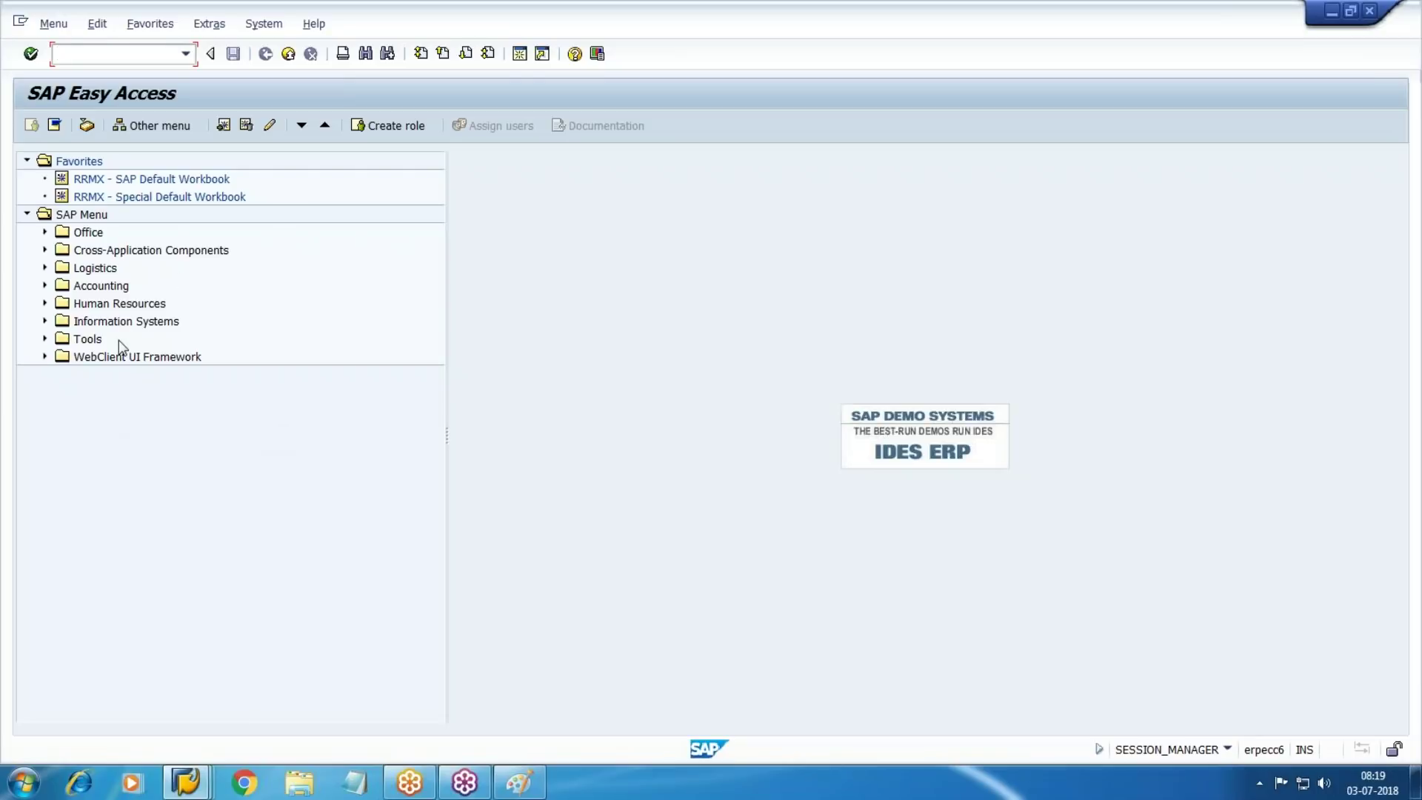
pyautogui.click(42, 285)
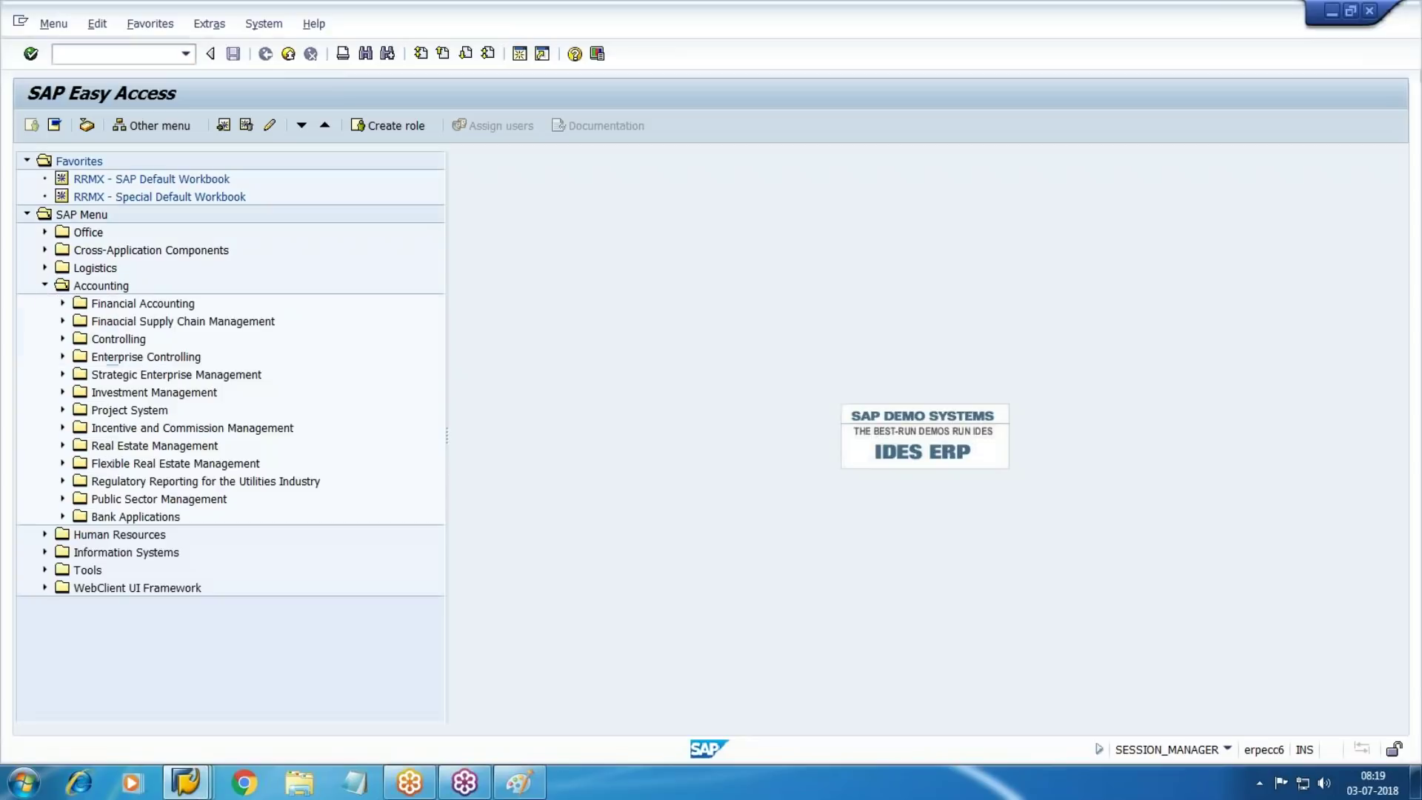
pyautogui.click(62, 338)
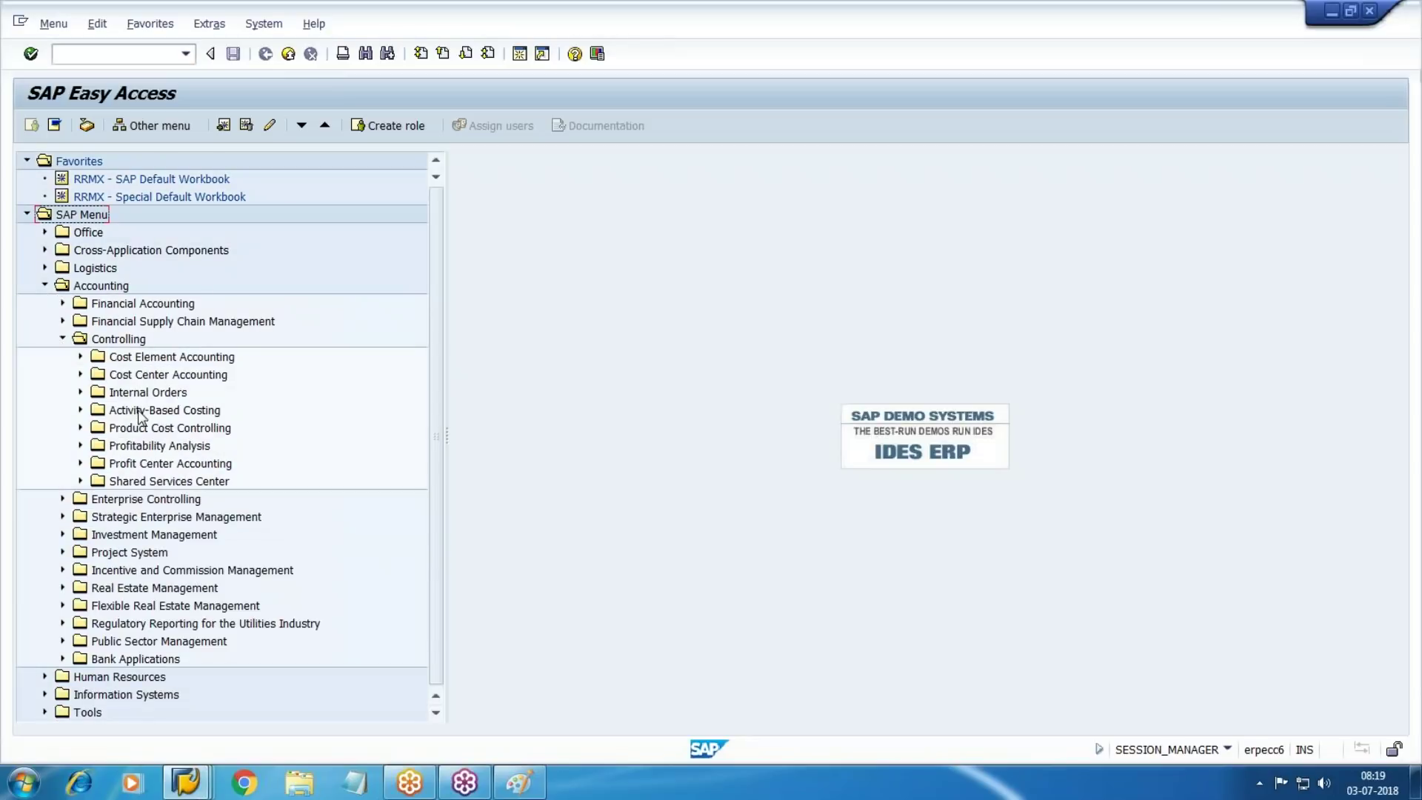
pyautogui.click(145, 375)
pyautogui.click(80, 375)
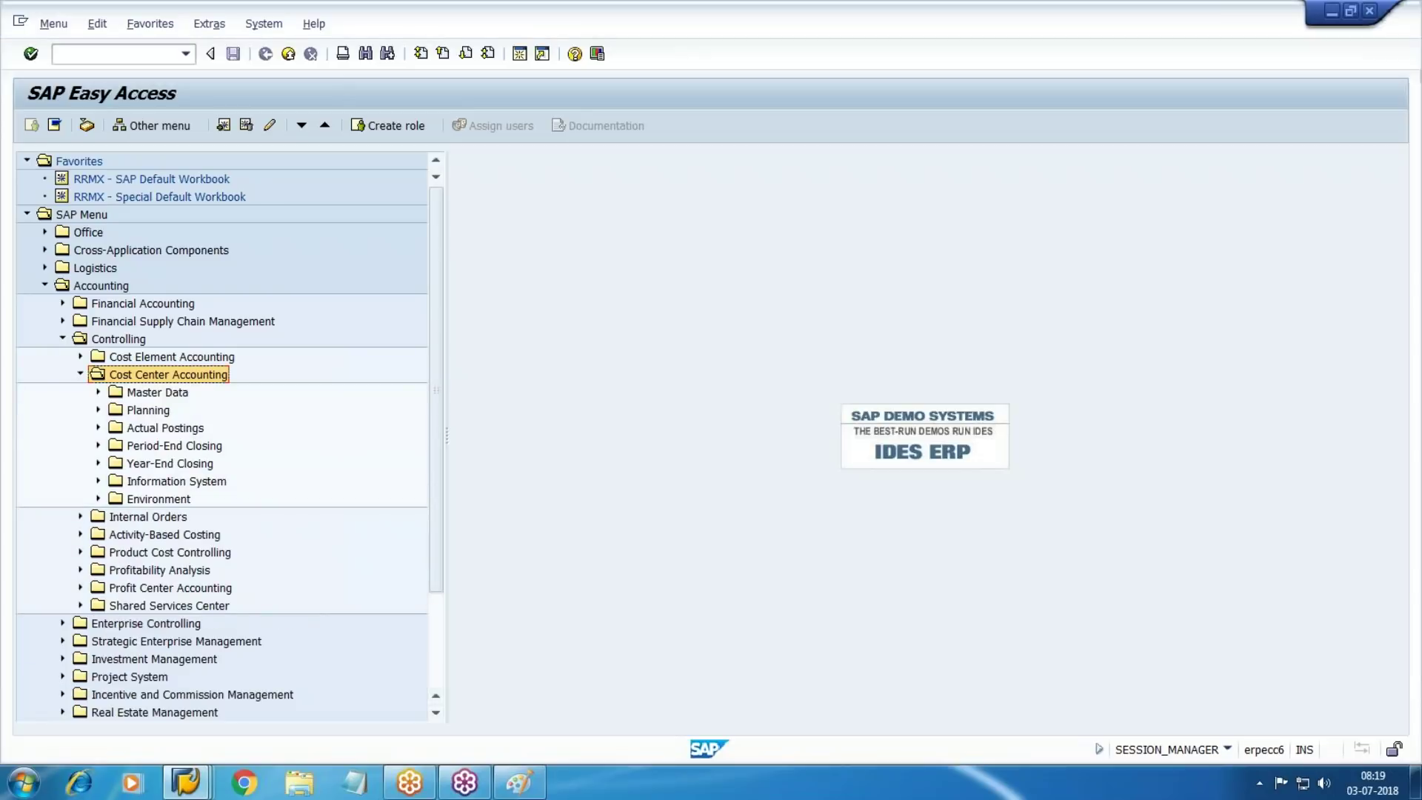
pyautogui.click(174, 428)
pyautogui.click(97, 428)
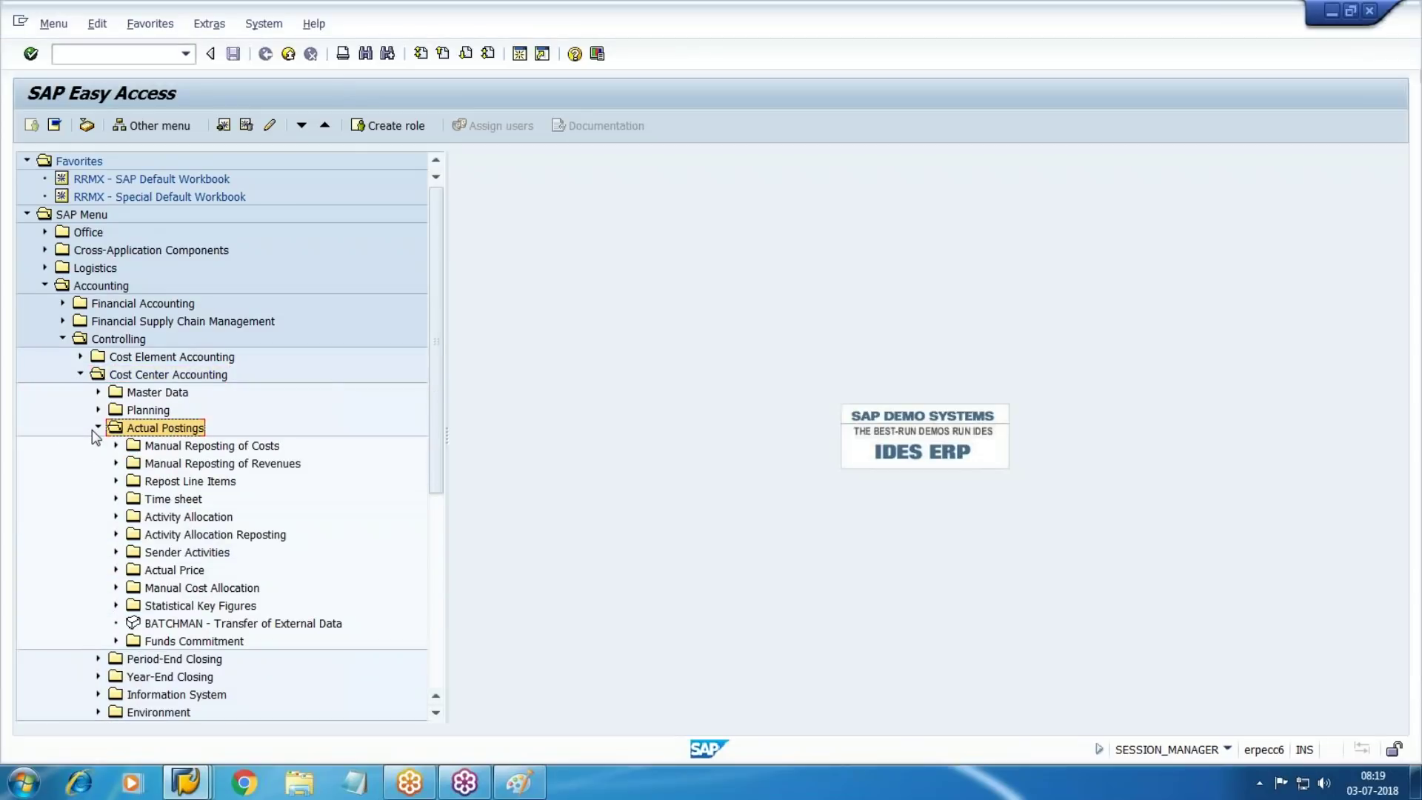
# Expand Manual Reposting of Costs to view KB11N, then collapse it again
pyautogui.click(244, 447)
pyautogui.click(115, 446)
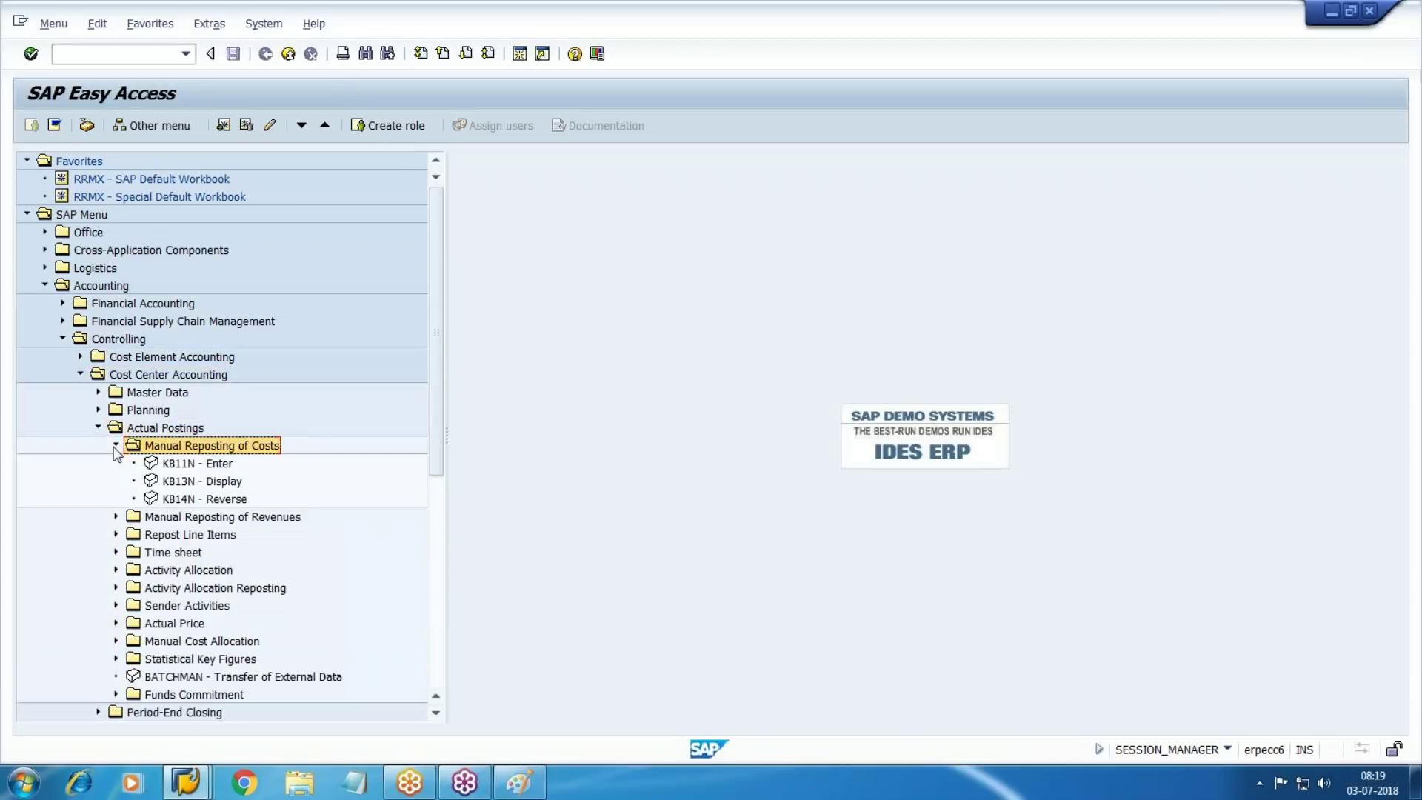
pyautogui.click(182, 464)
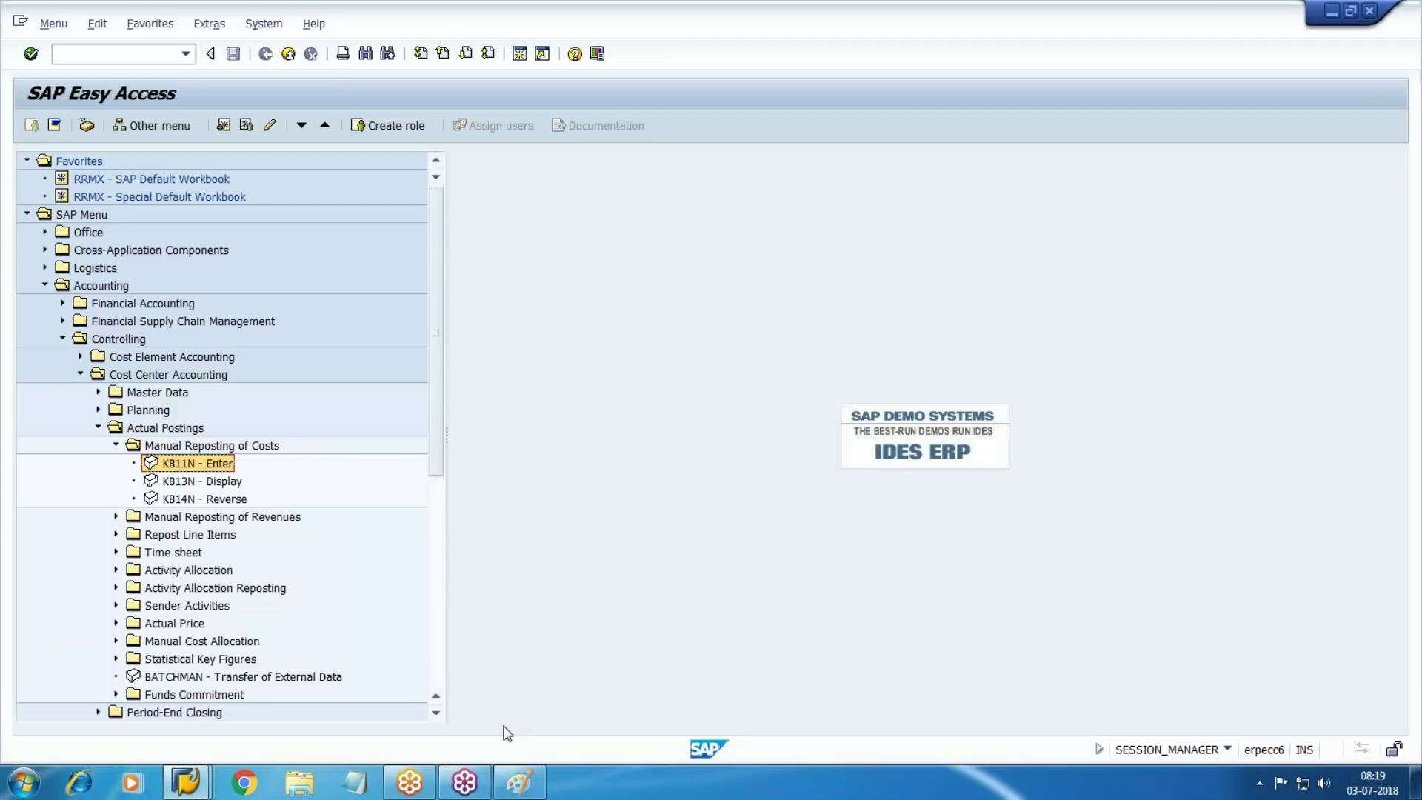
pyautogui.click(115, 445)
# Expand Repost Line Items and launch KB61 - Enter
pyautogui.click(196, 481)
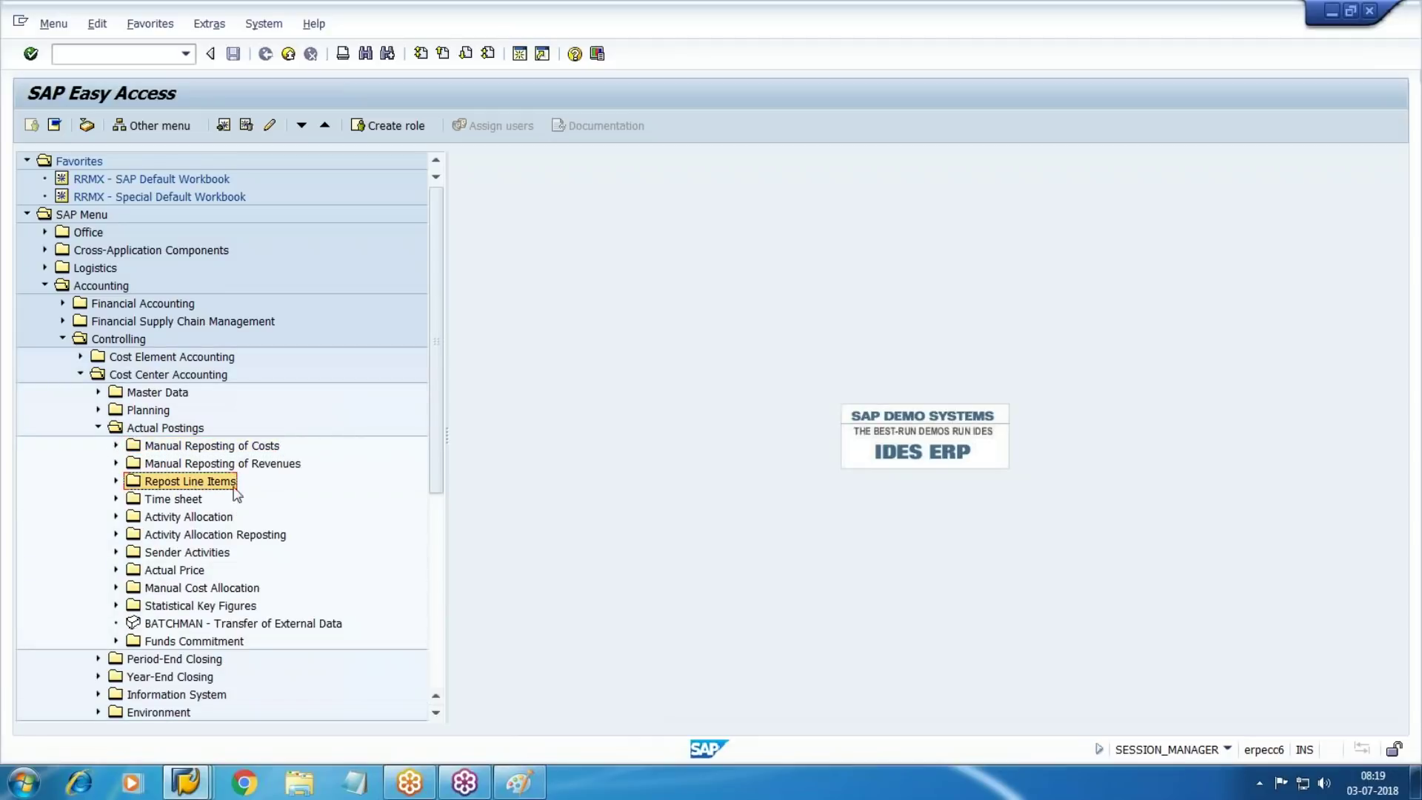
pyautogui.click(116, 481)
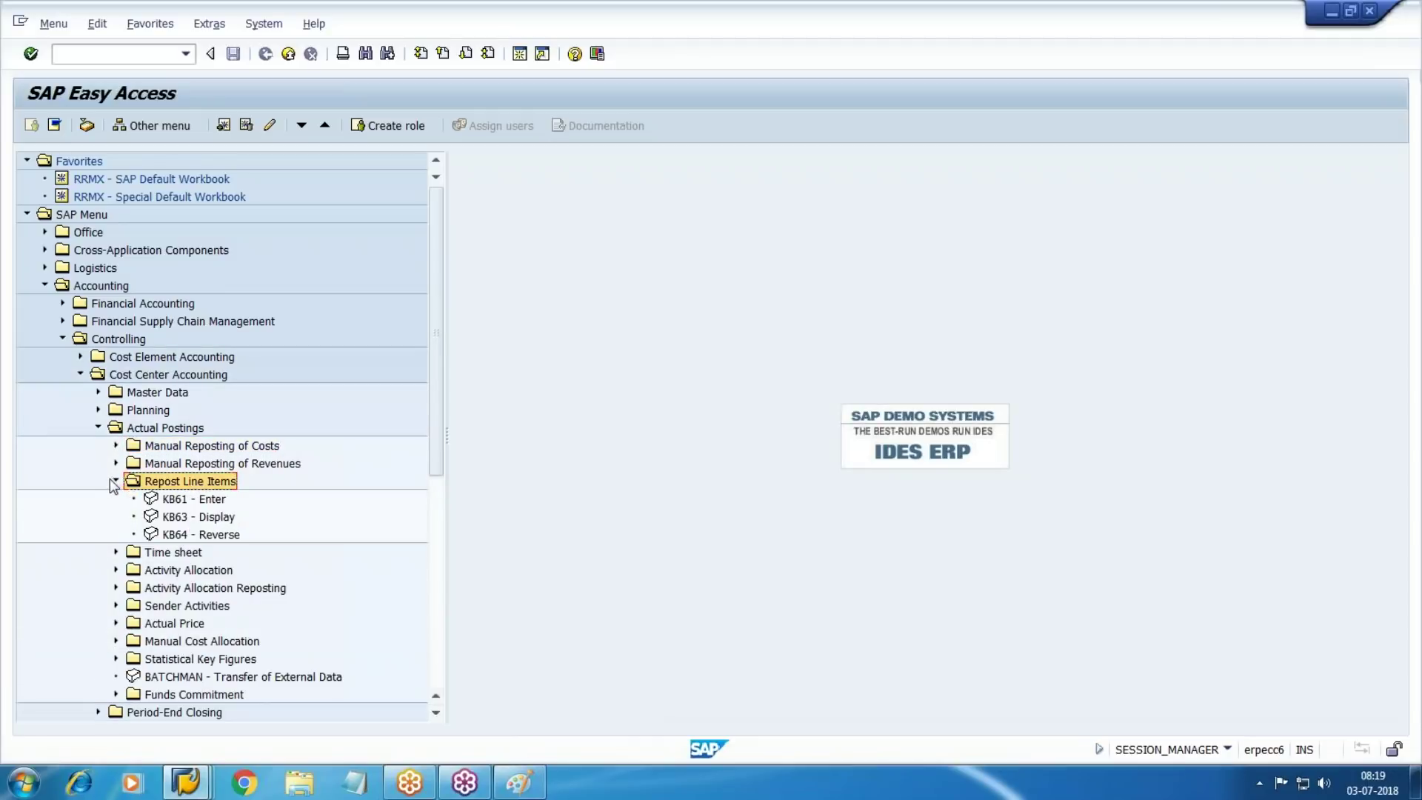
pyautogui.click(185, 501)
pyautogui.doubleClick(199, 500)
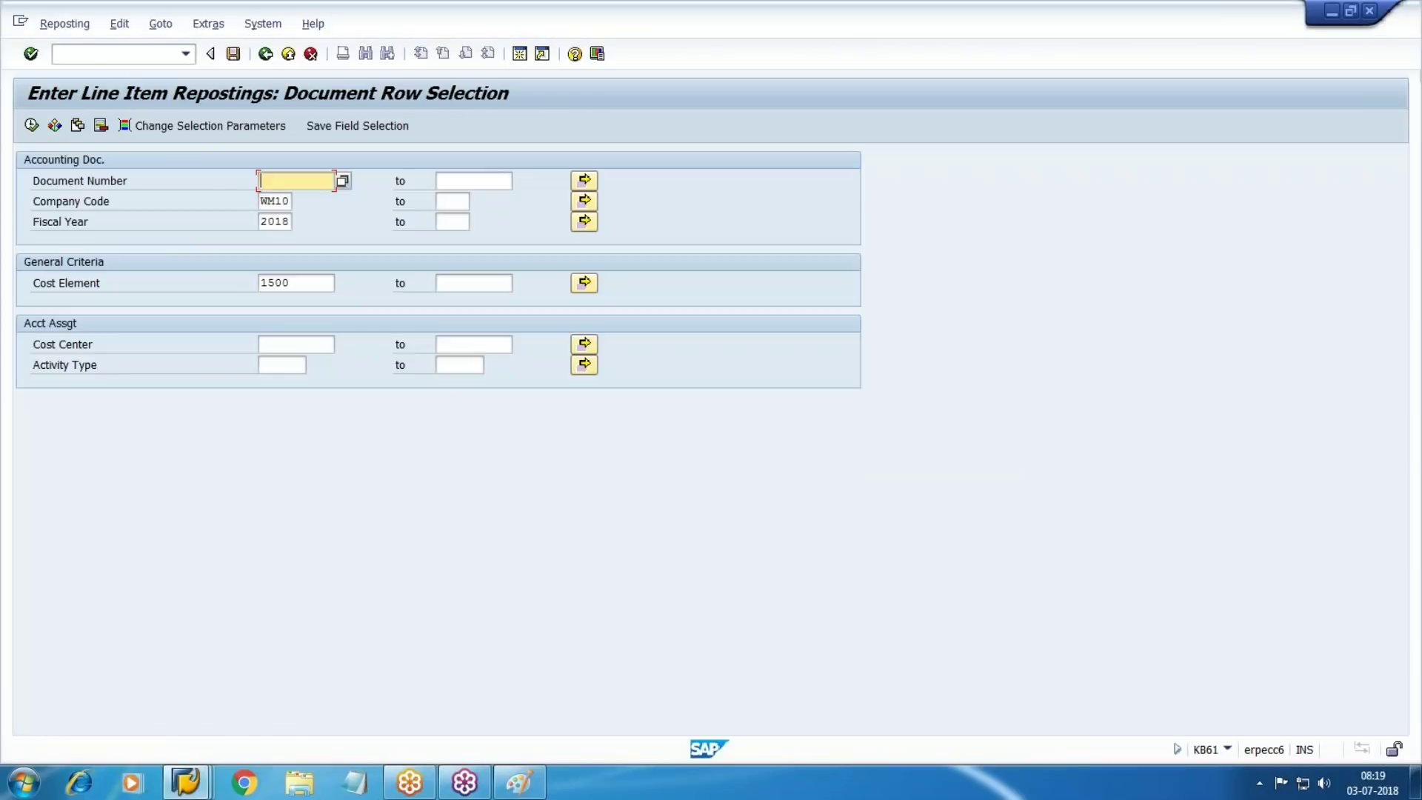
# Enter document number 2, clear the cost element 1500 filter, and run the selection
pyautogui.write('2')
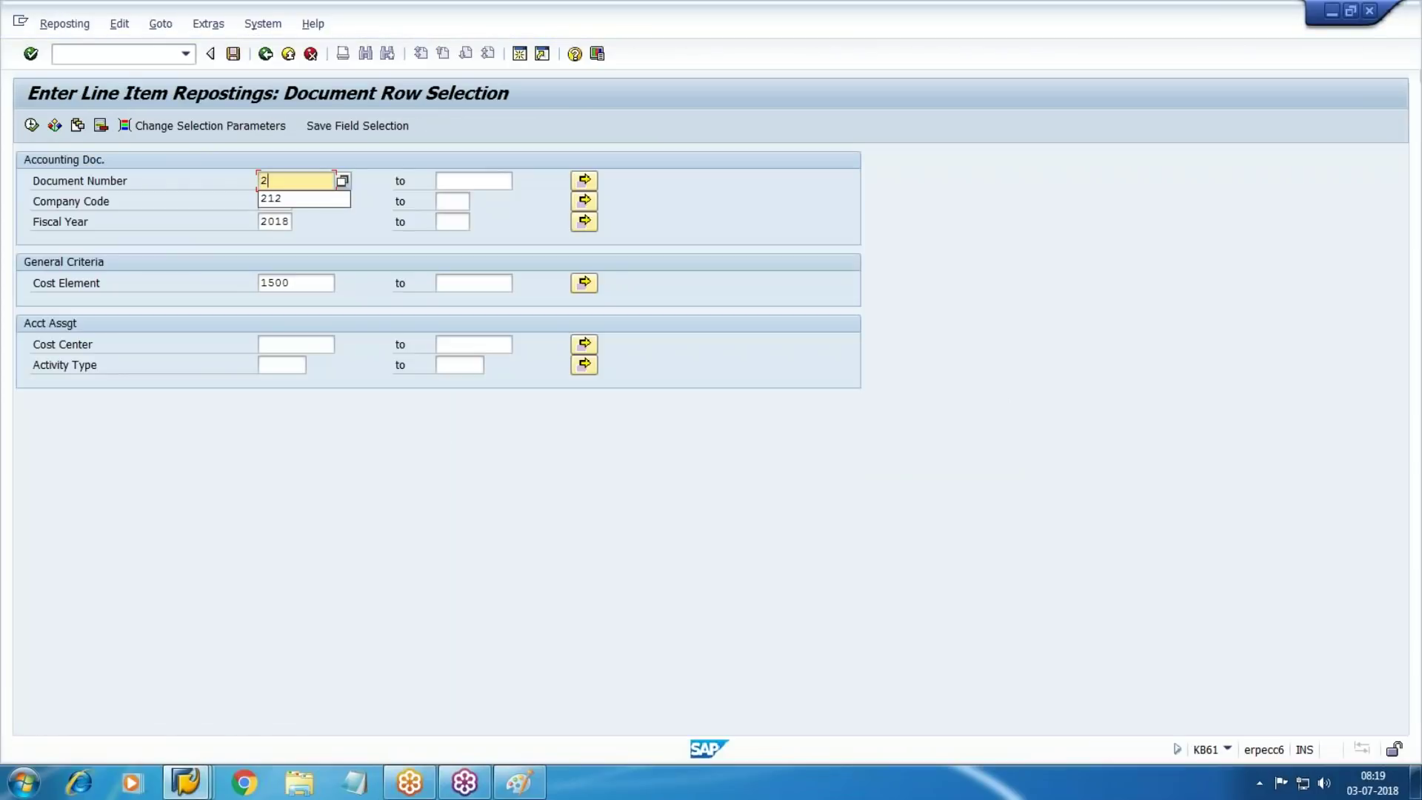
pyautogui.press('Tab')
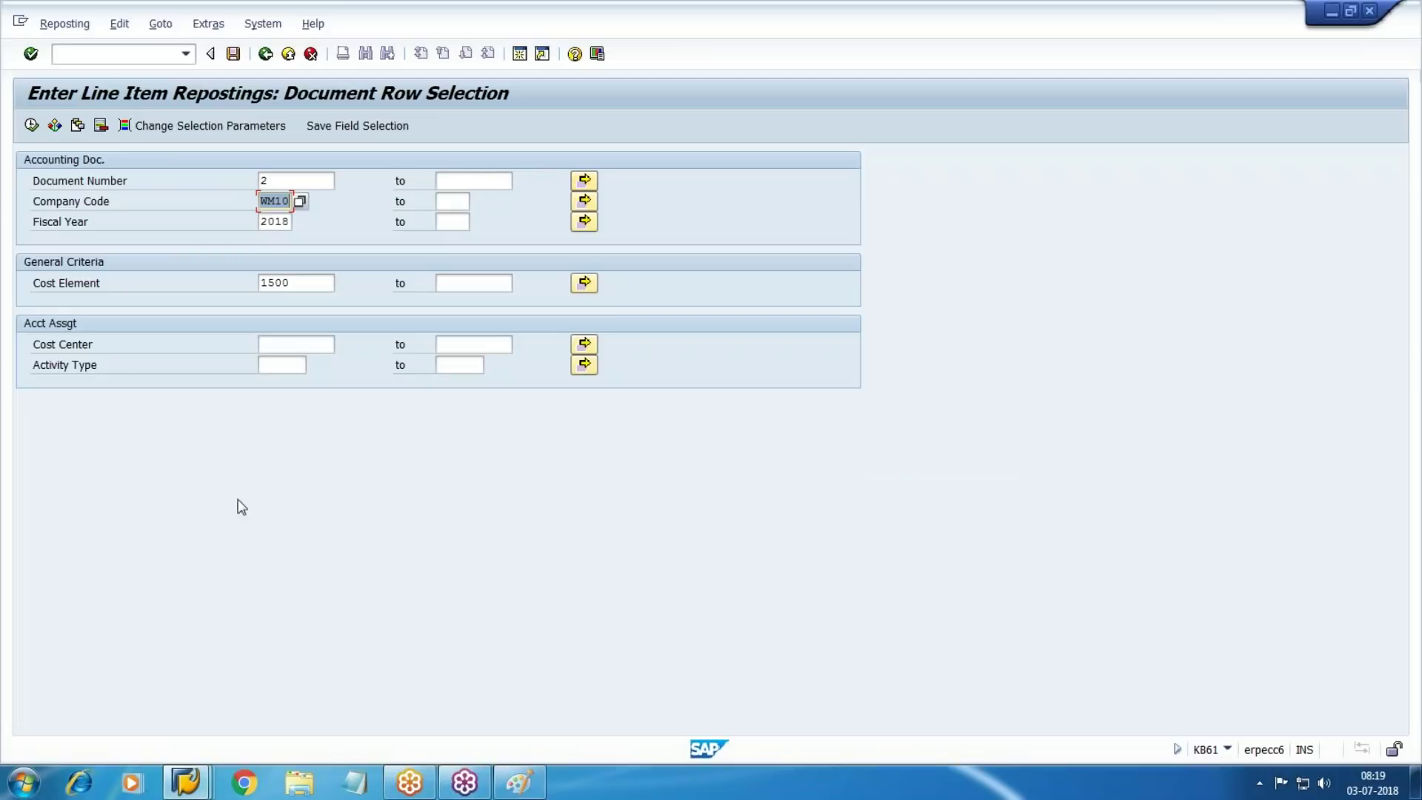
pyautogui.click(296, 282)
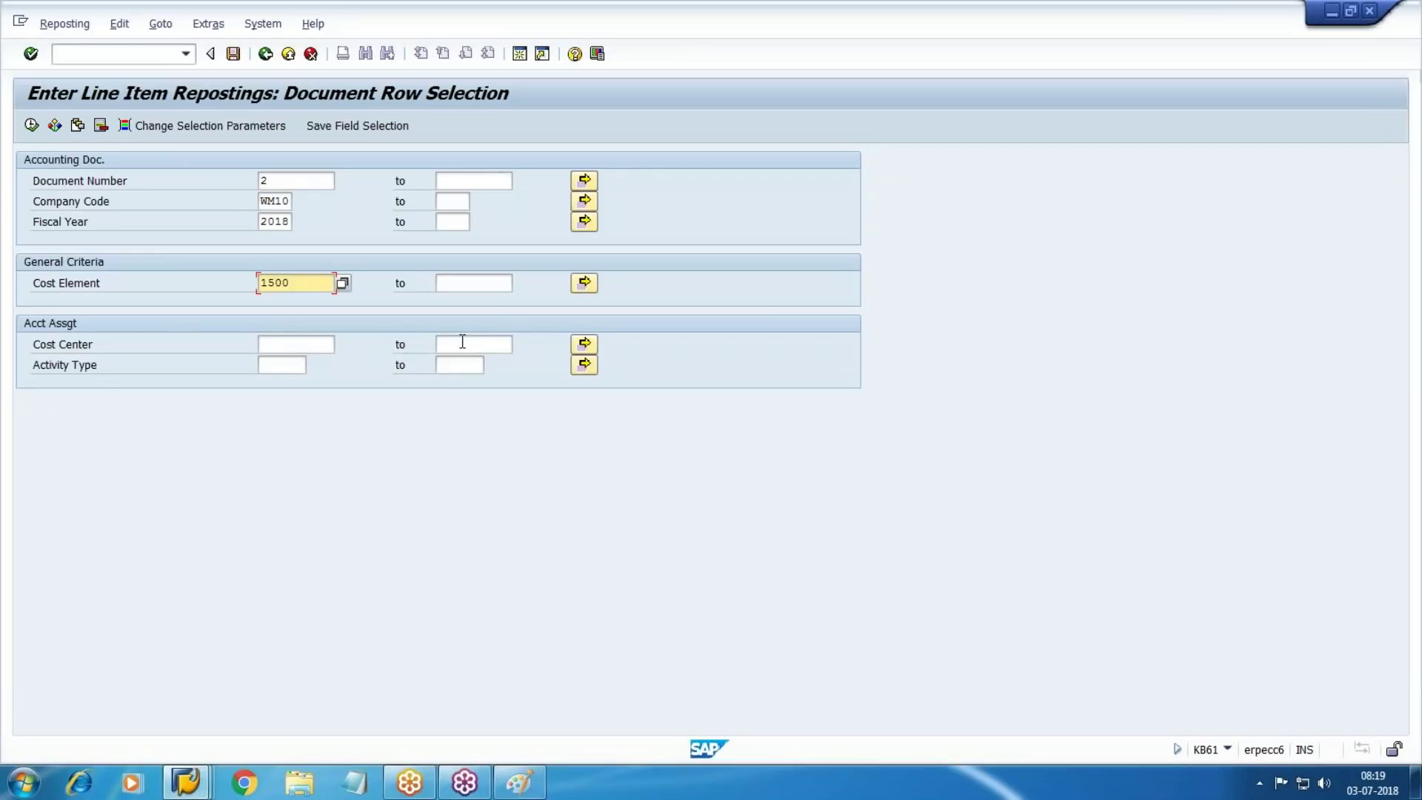
pyautogui.click(194, 787)
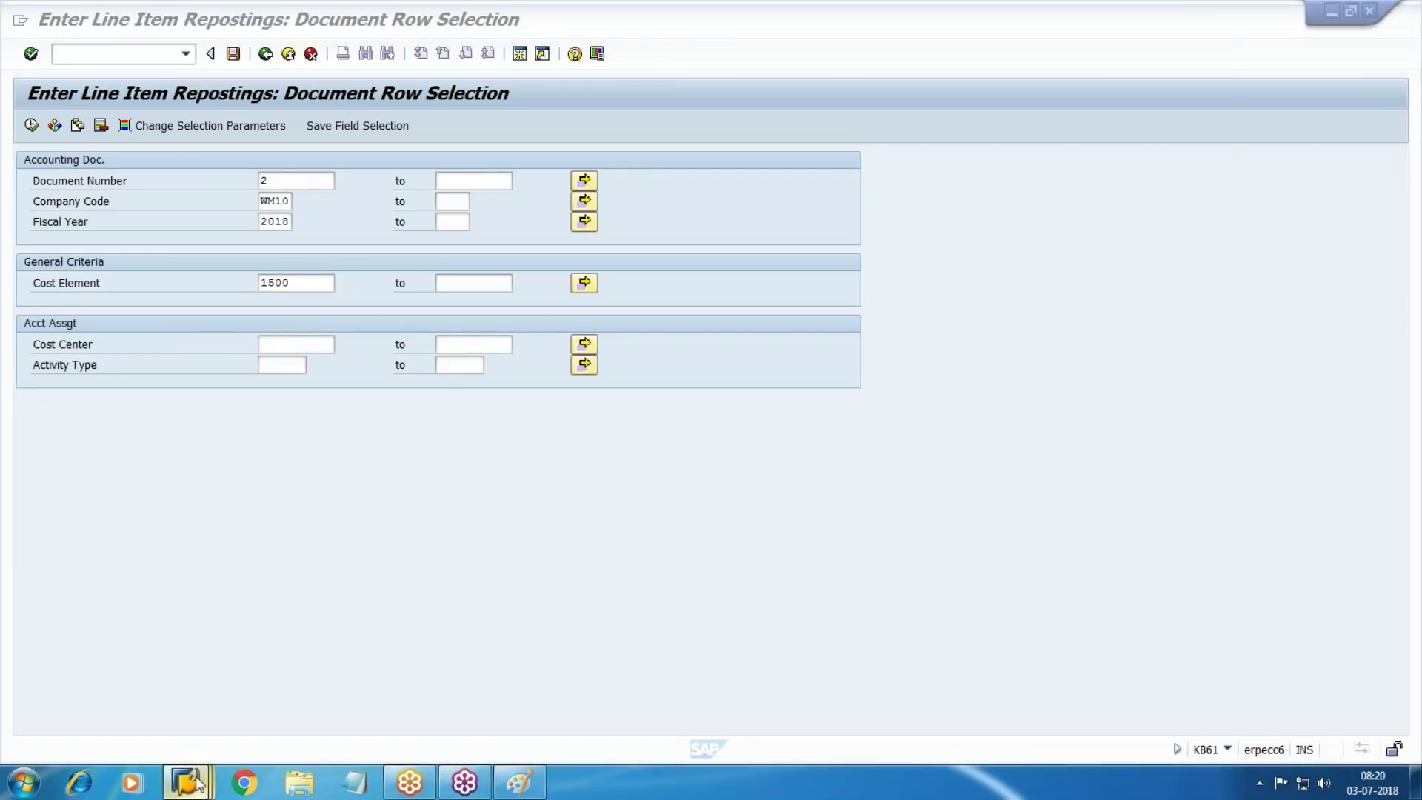
pyautogui.click(665, 728)
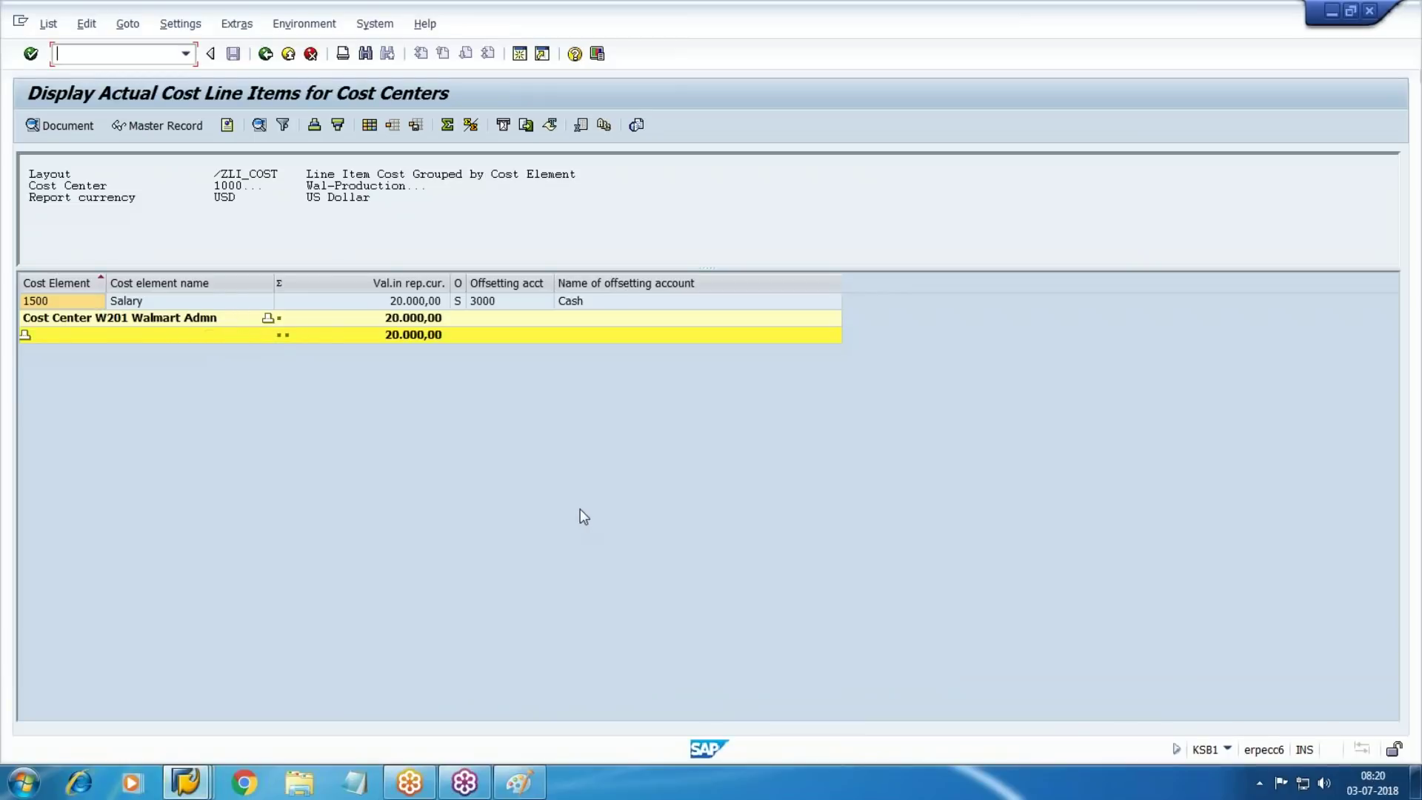
pyautogui.hotkey('alt', 'Tab')
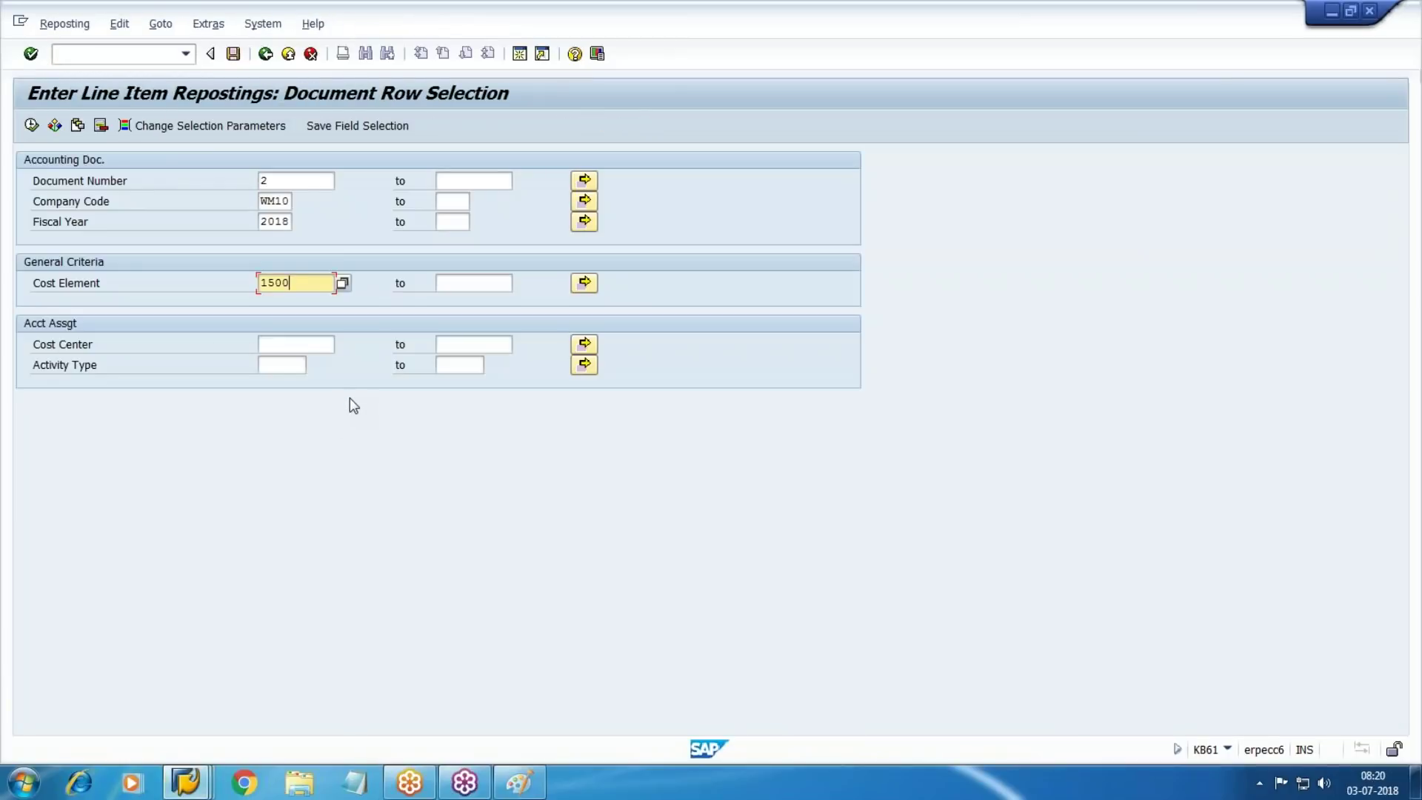
pyautogui.press('BackSpace')
pyautogui.press('BackSpace')
pyautogui.press('BackSpace')
pyautogui.press('BackSpace')
pyautogui.click(31, 126)
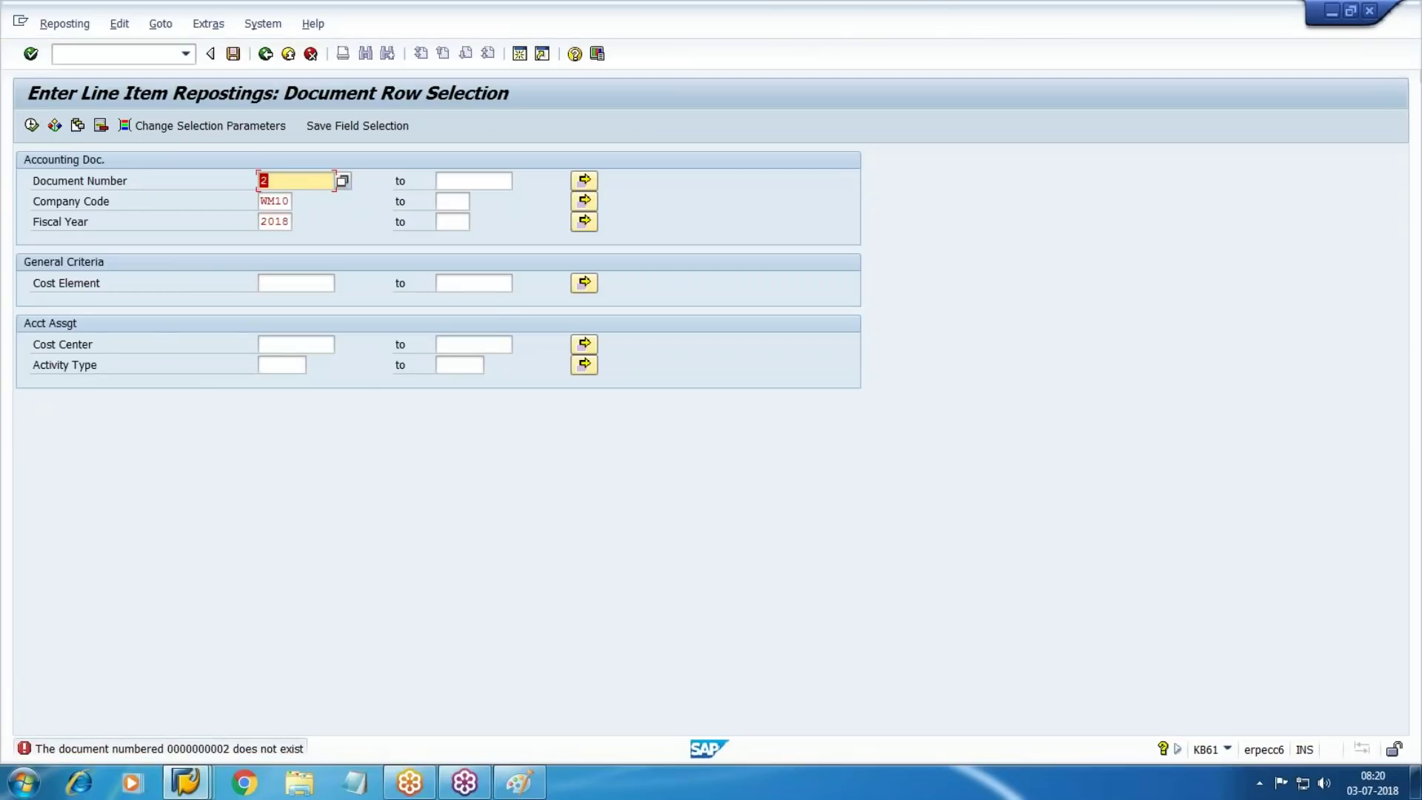
# Find the document posted on 02.07.2018 via search help and list its five line items
pyautogui.press('F4')
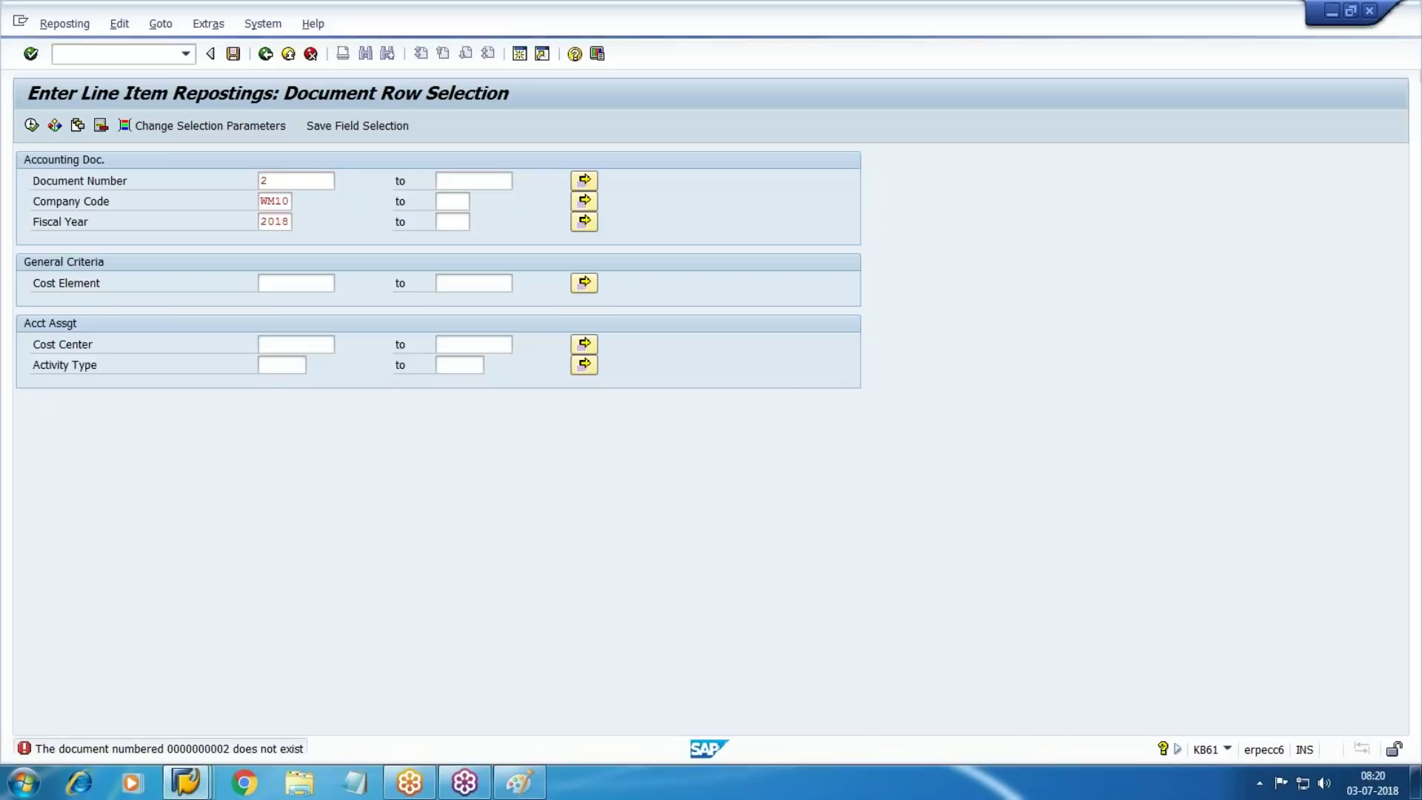
pyautogui.press('Tab')
pyautogui.press('Tab')
pyautogui.press('Tab')
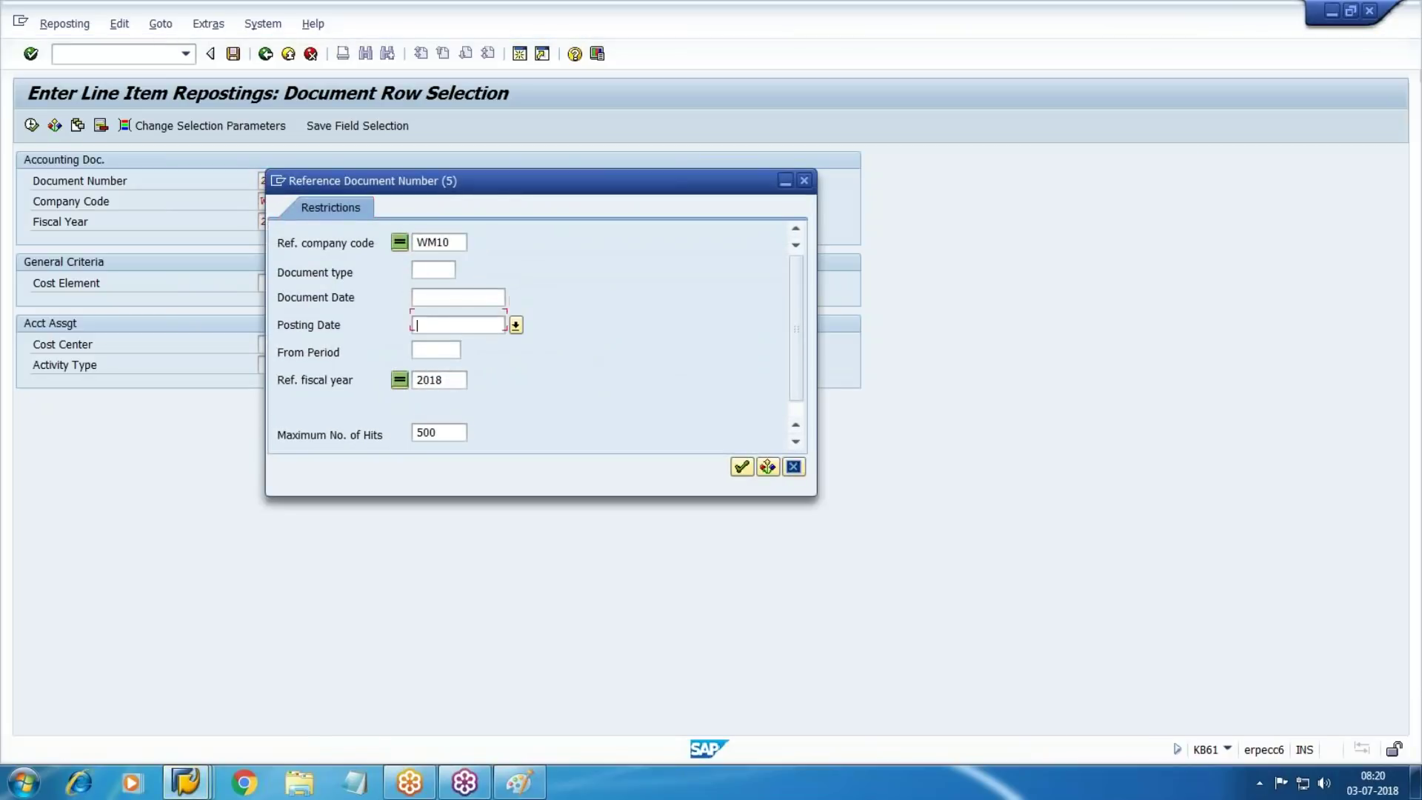
pyautogui.press('Return')
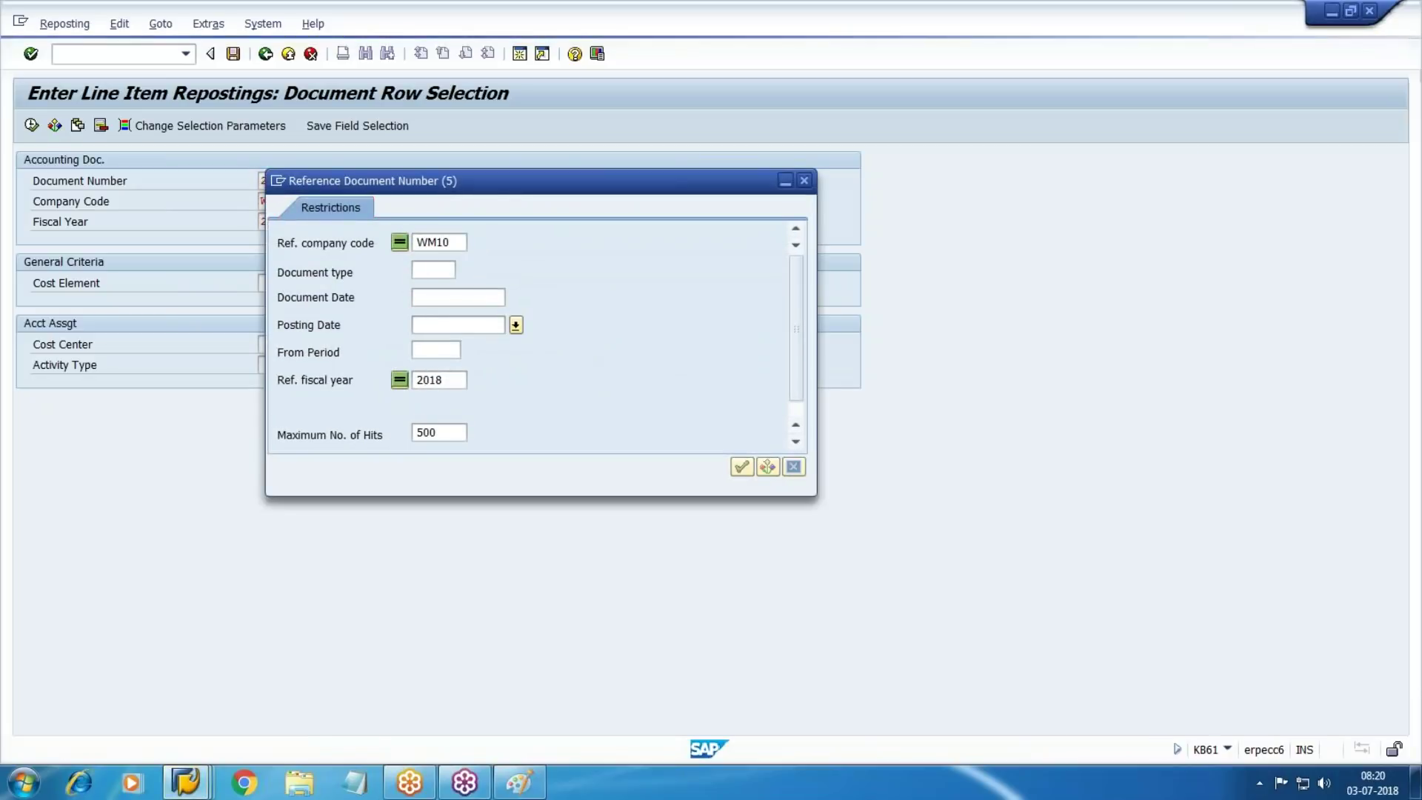
pyautogui.press('Return')
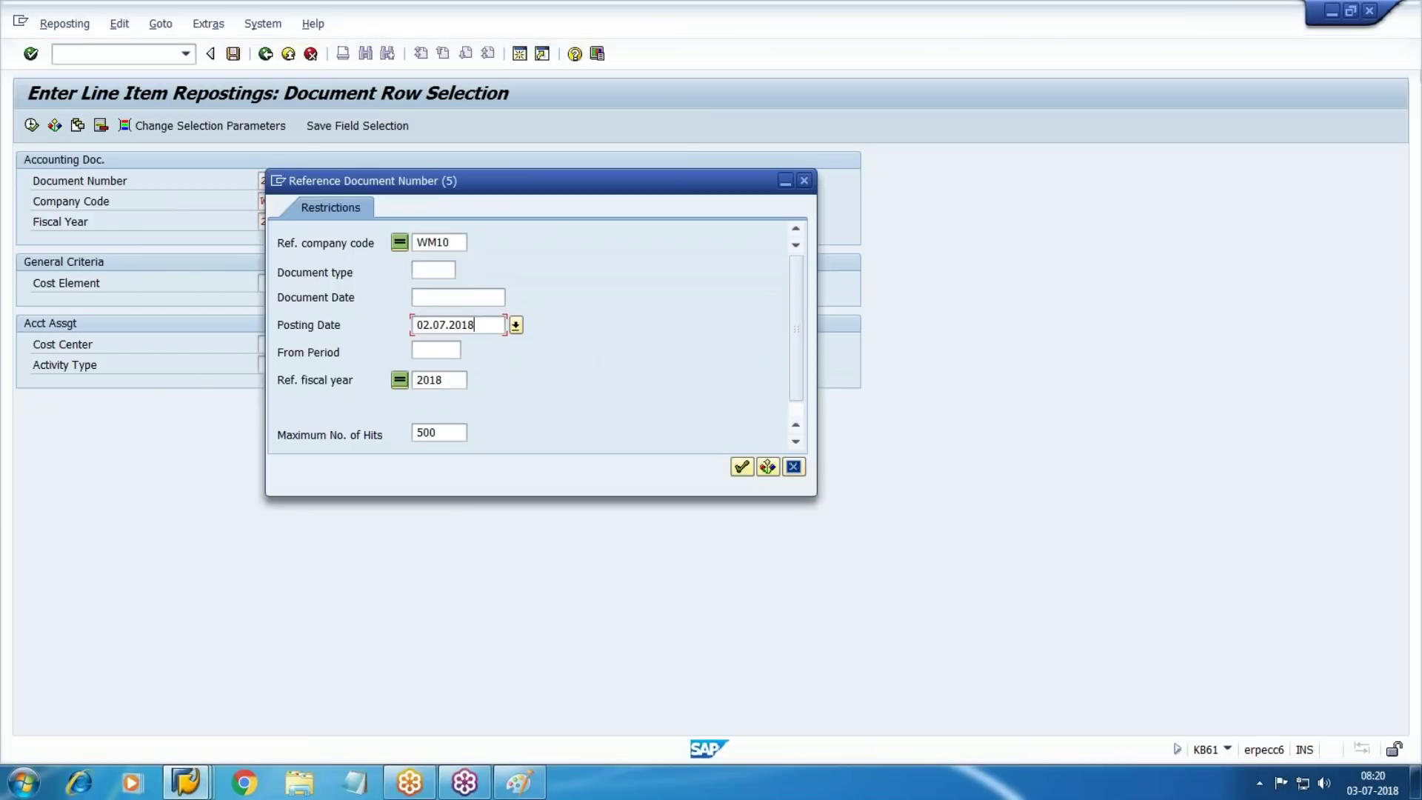
pyautogui.click(741, 468)
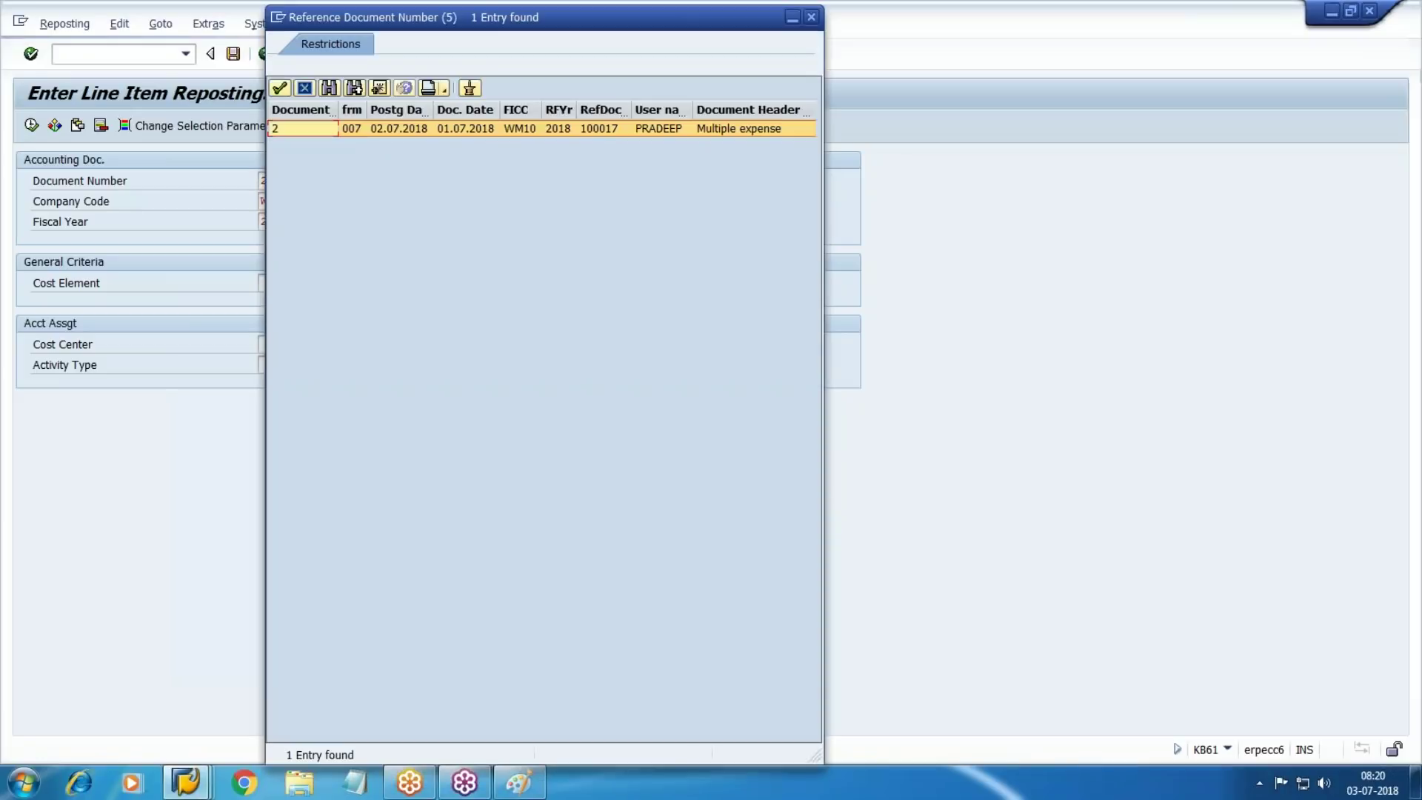
pyautogui.doubleClick(283, 131)
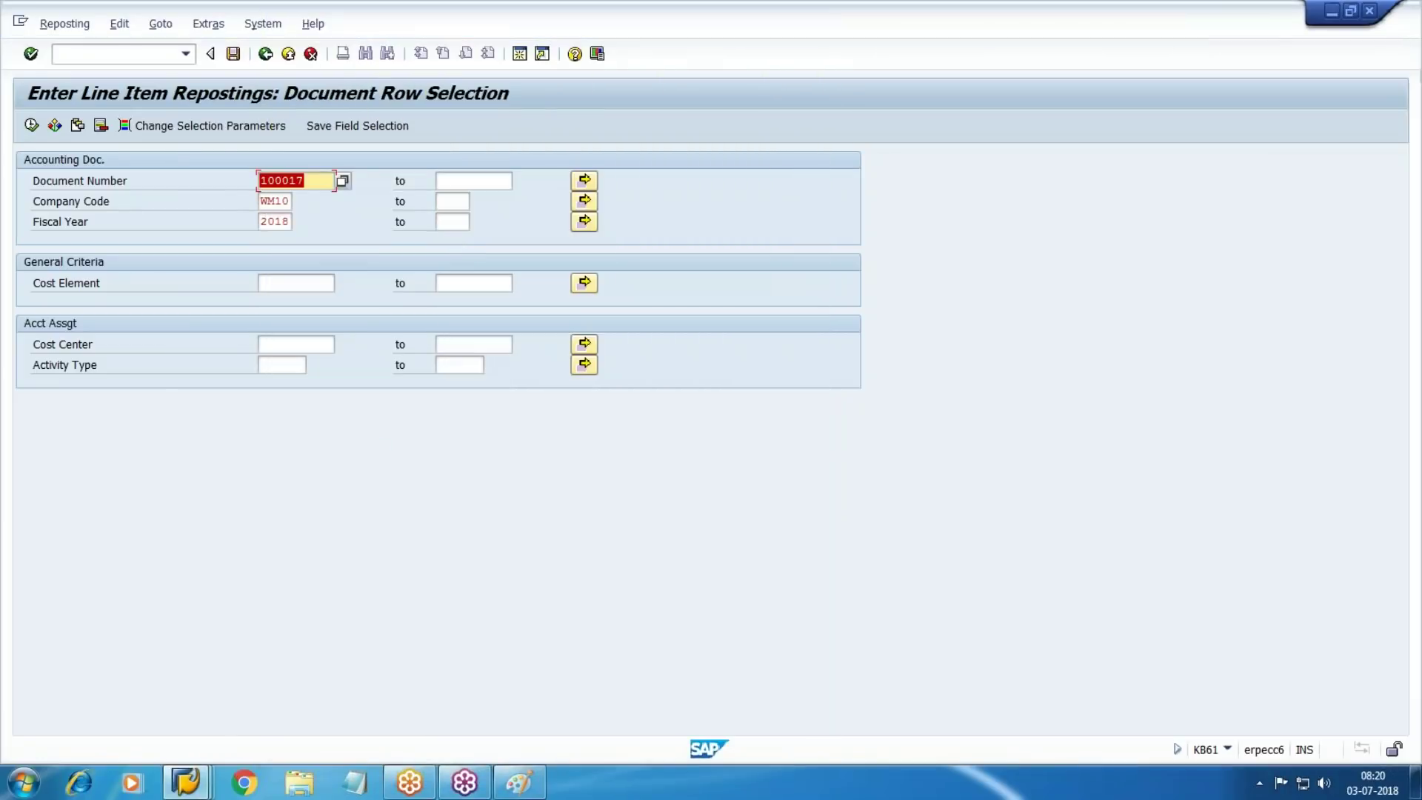
pyautogui.click(31, 125)
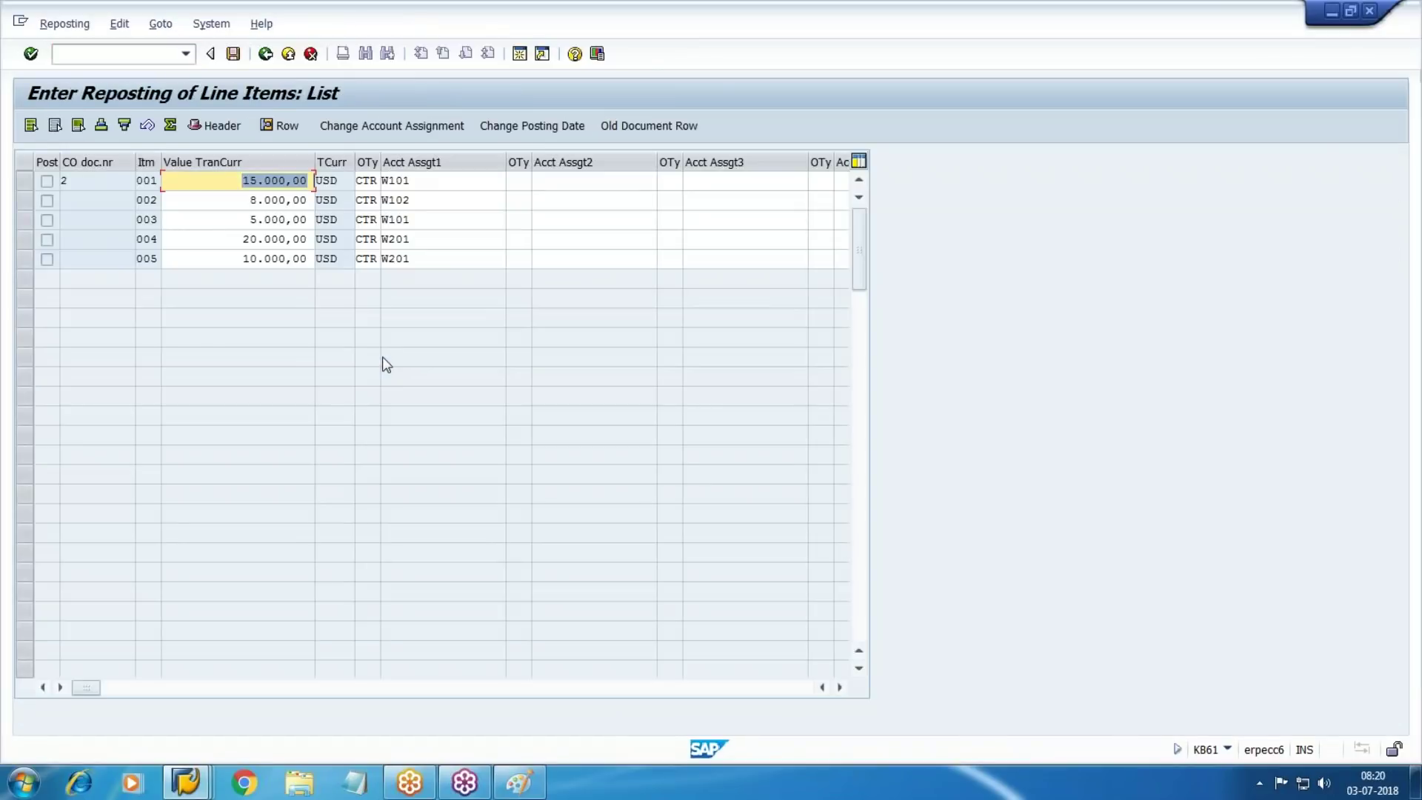
# Change line 004's amount to 15.000,00 so the remainder splits off into a new line
pyautogui.press('Down')
pyautogui.press('Down')
pyautogui.press('Down')
pyautogui.press('BackSpace')
pyautogui.press('BackSpace')
pyautogui.press('BackSpace')
pyautogui.press('BackSpace')
pyautogui.press('BackSpace')
pyautogui.press('BackSpace')
pyautogui.press('BackSpace')
pyautogui.press('BackSpace')
pyautogui.press('BackSpace')
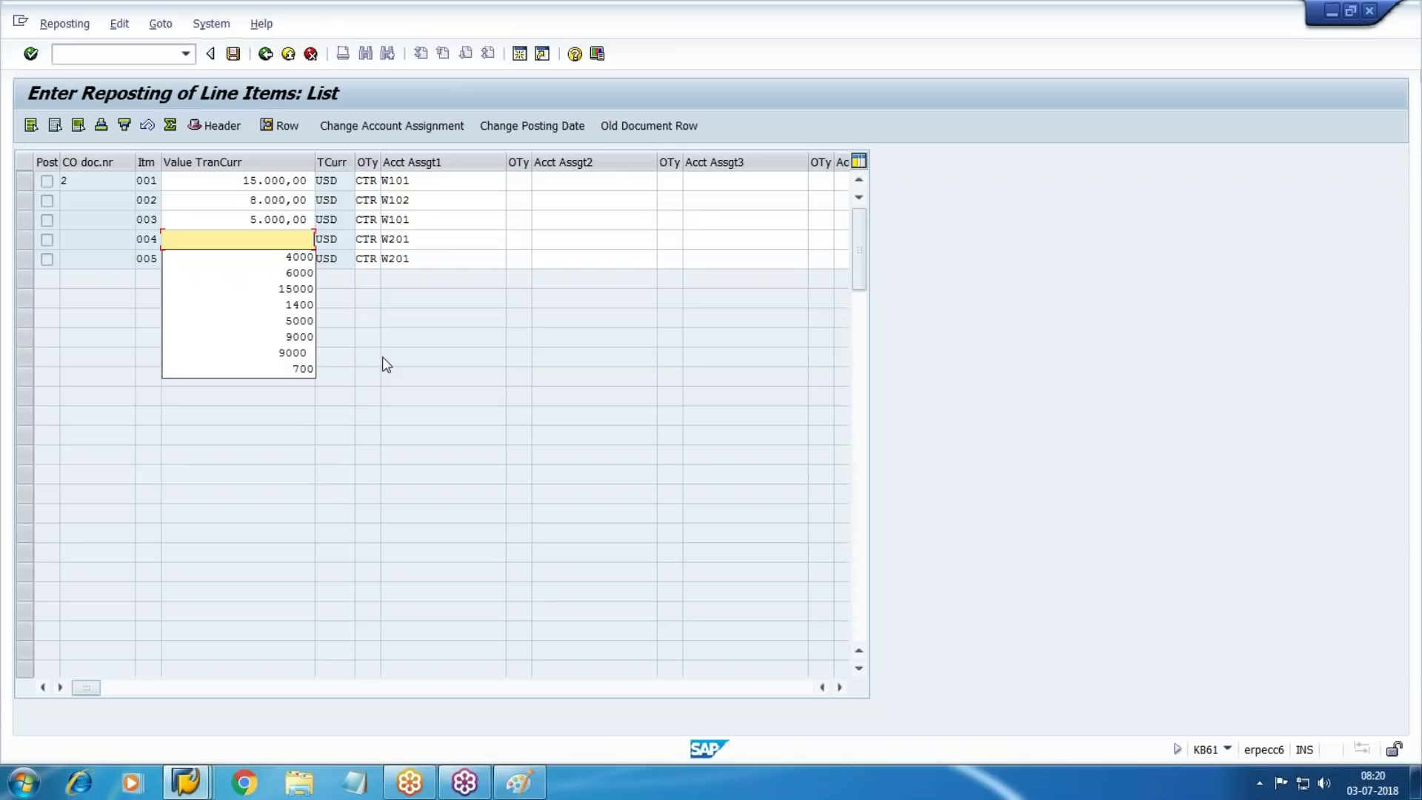
pyautogui.write('15000')
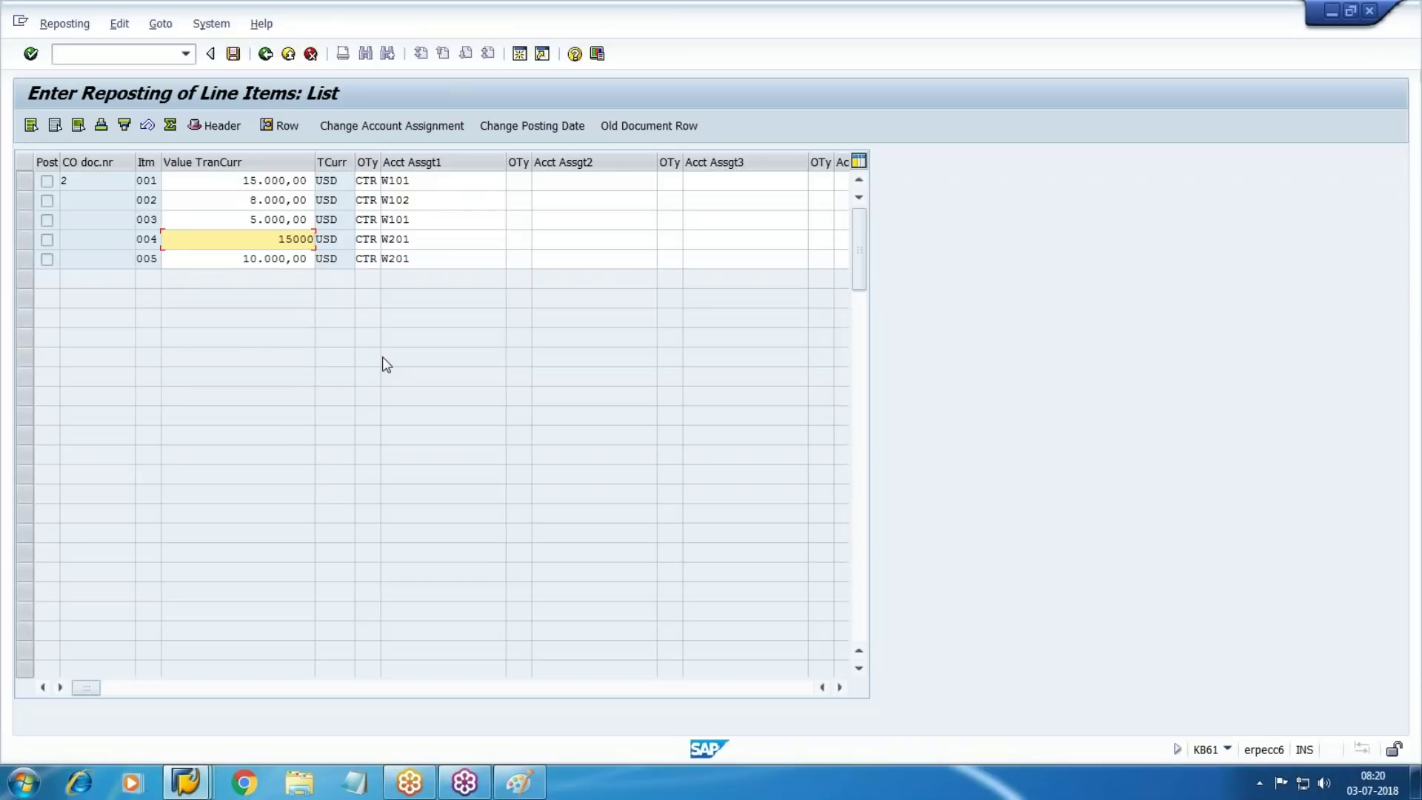
pyautogui.press('Return')
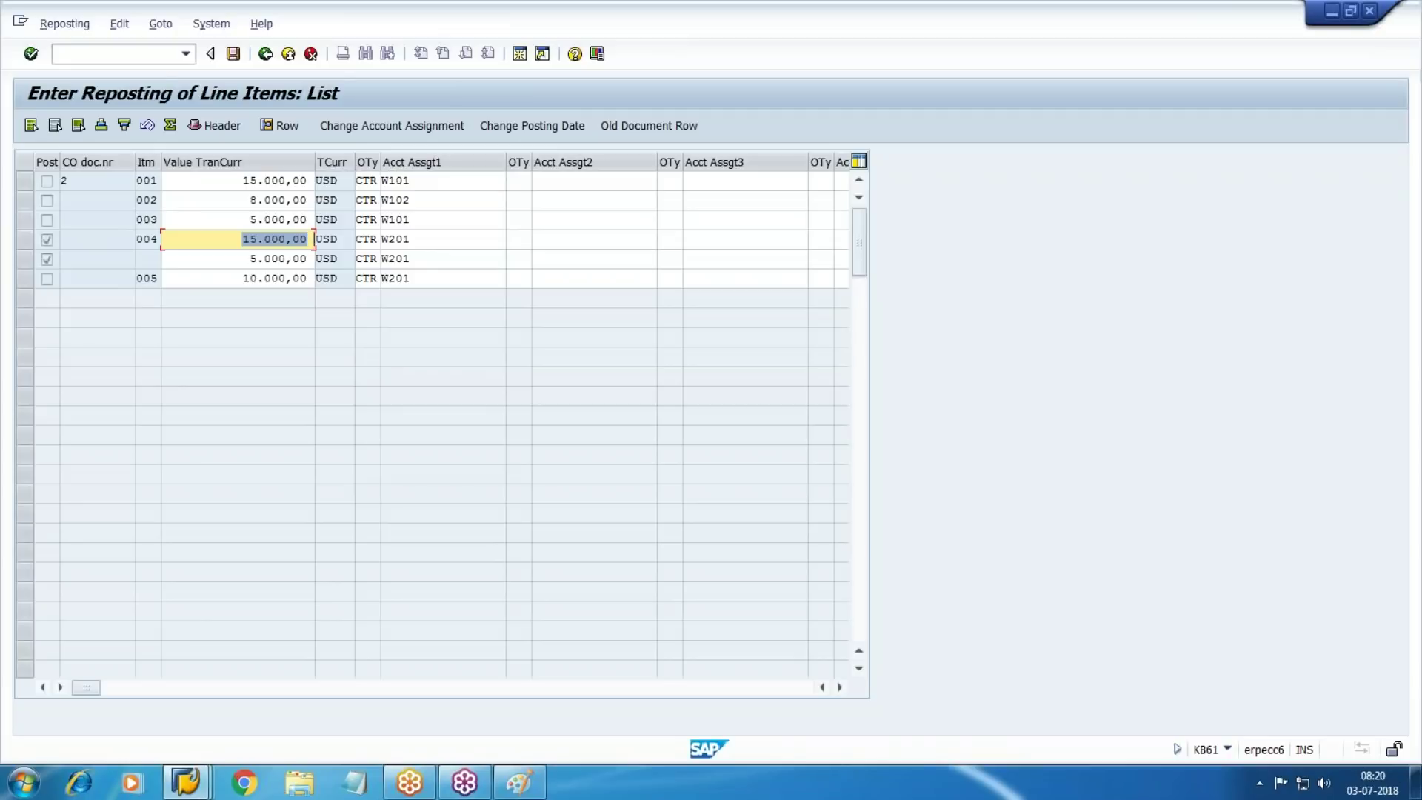
# Assign cost center W301 to the split 5.000,00 line using the cost center search help
pyautogui.click(423, 258)
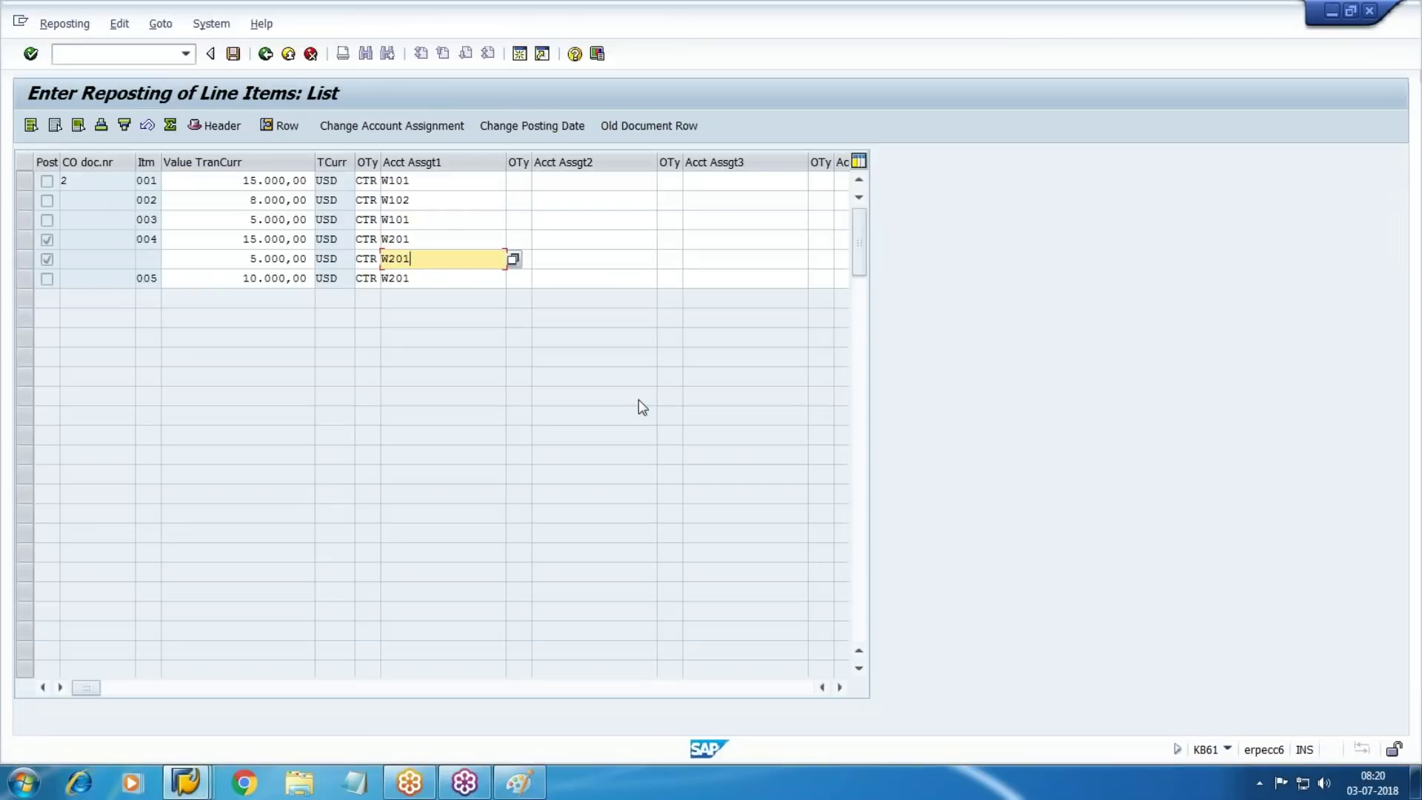
pyautogui.press('Return')
pyautogui.press('F4')
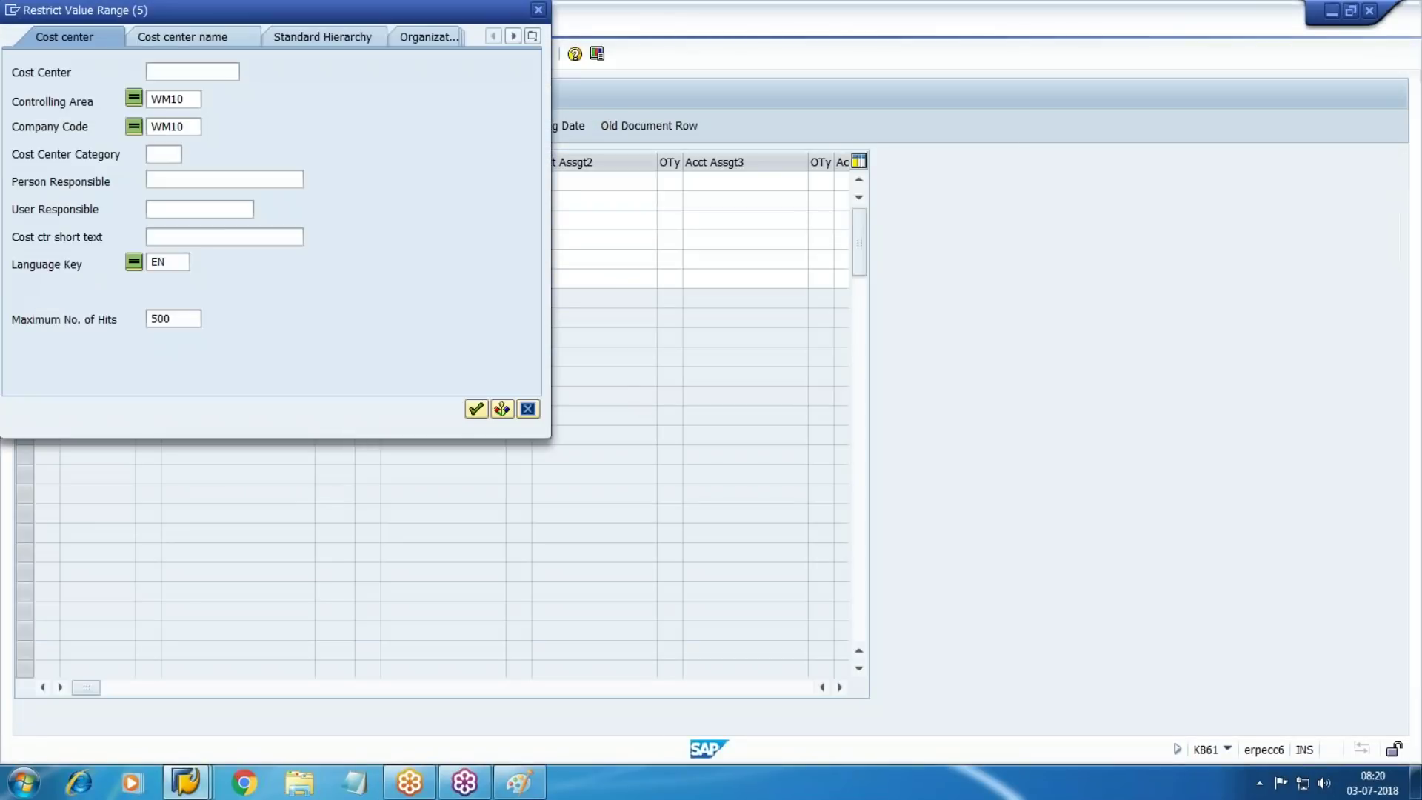
pyautogui.press('Return')
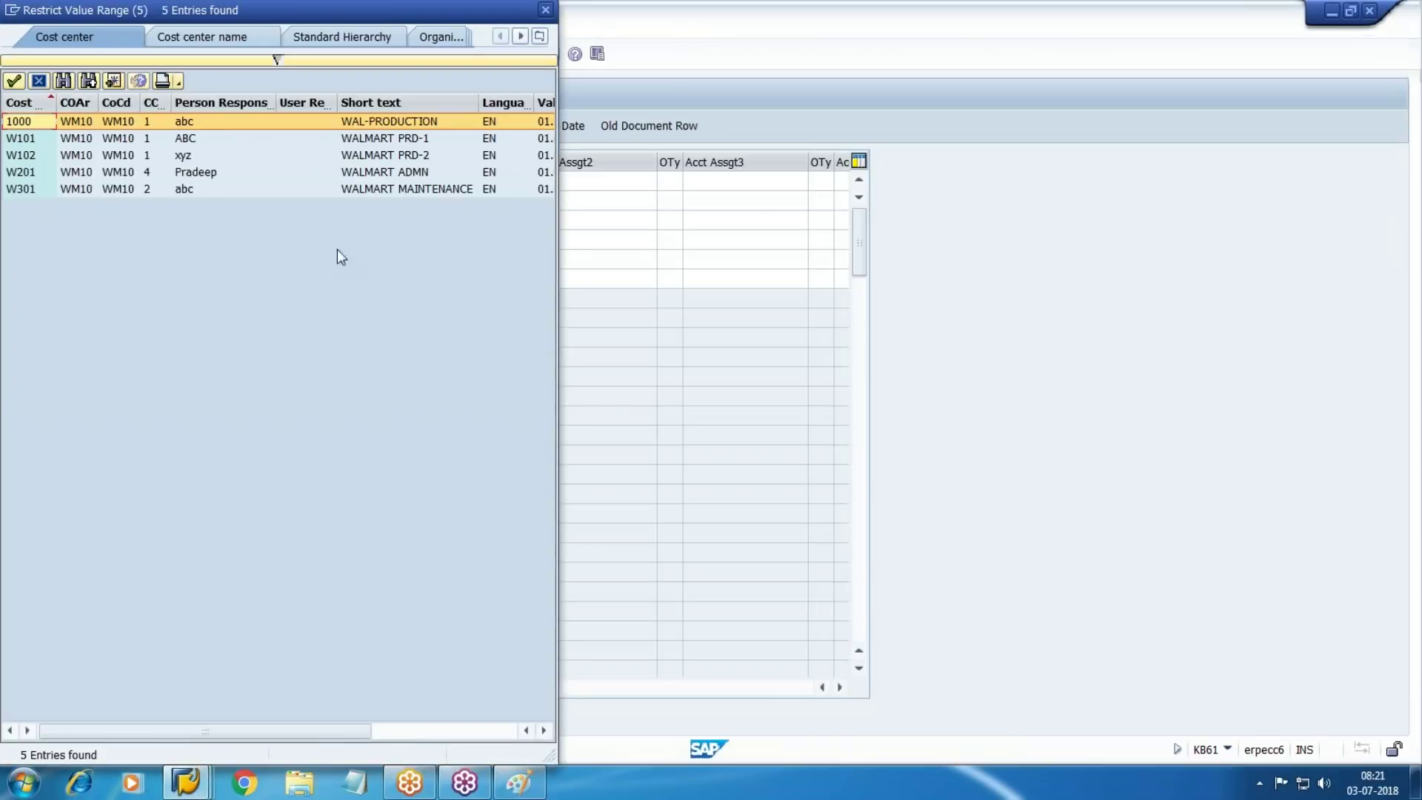
pyautogui.doubleClick(355, 191)
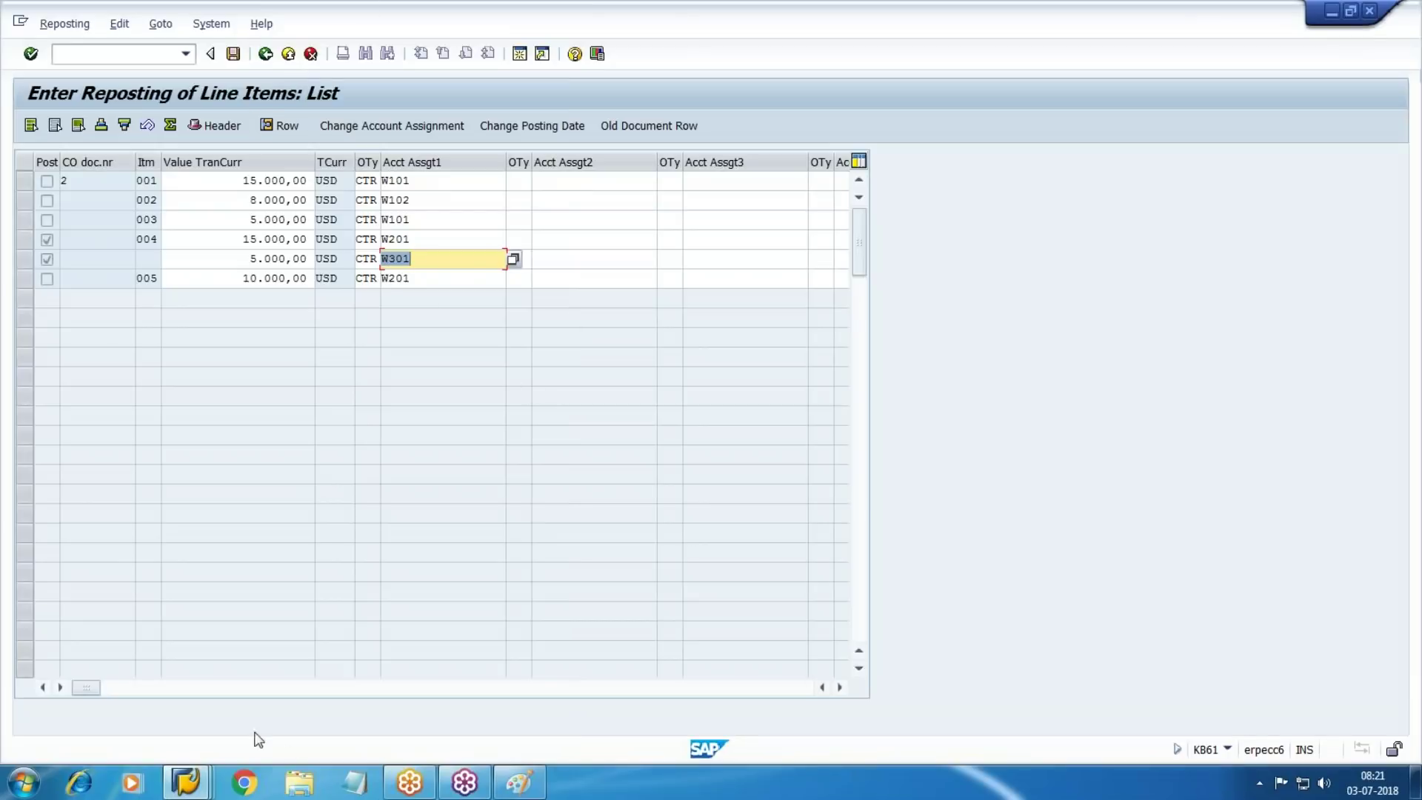
pyautogui.click(186, 783)
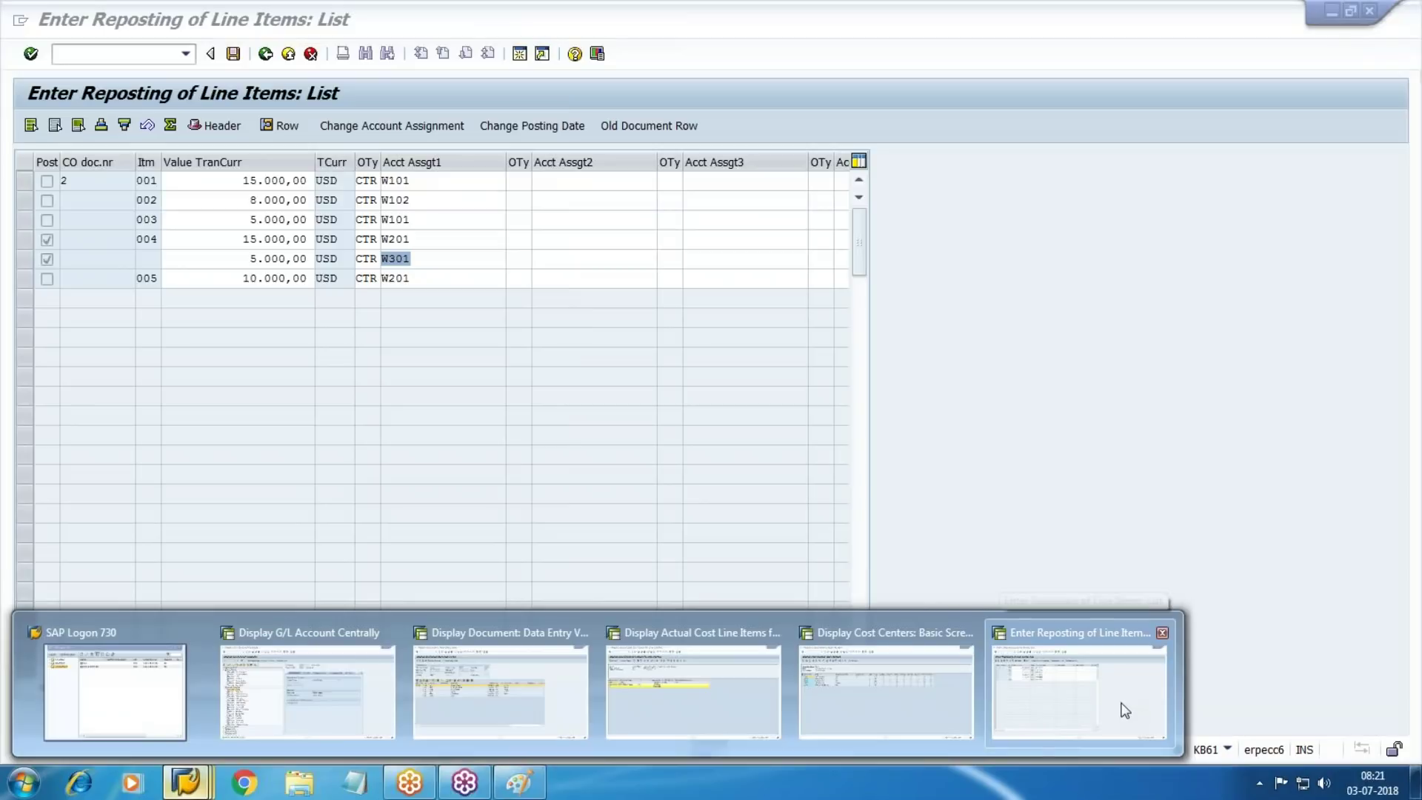
pyautogui.click(1121, 706)
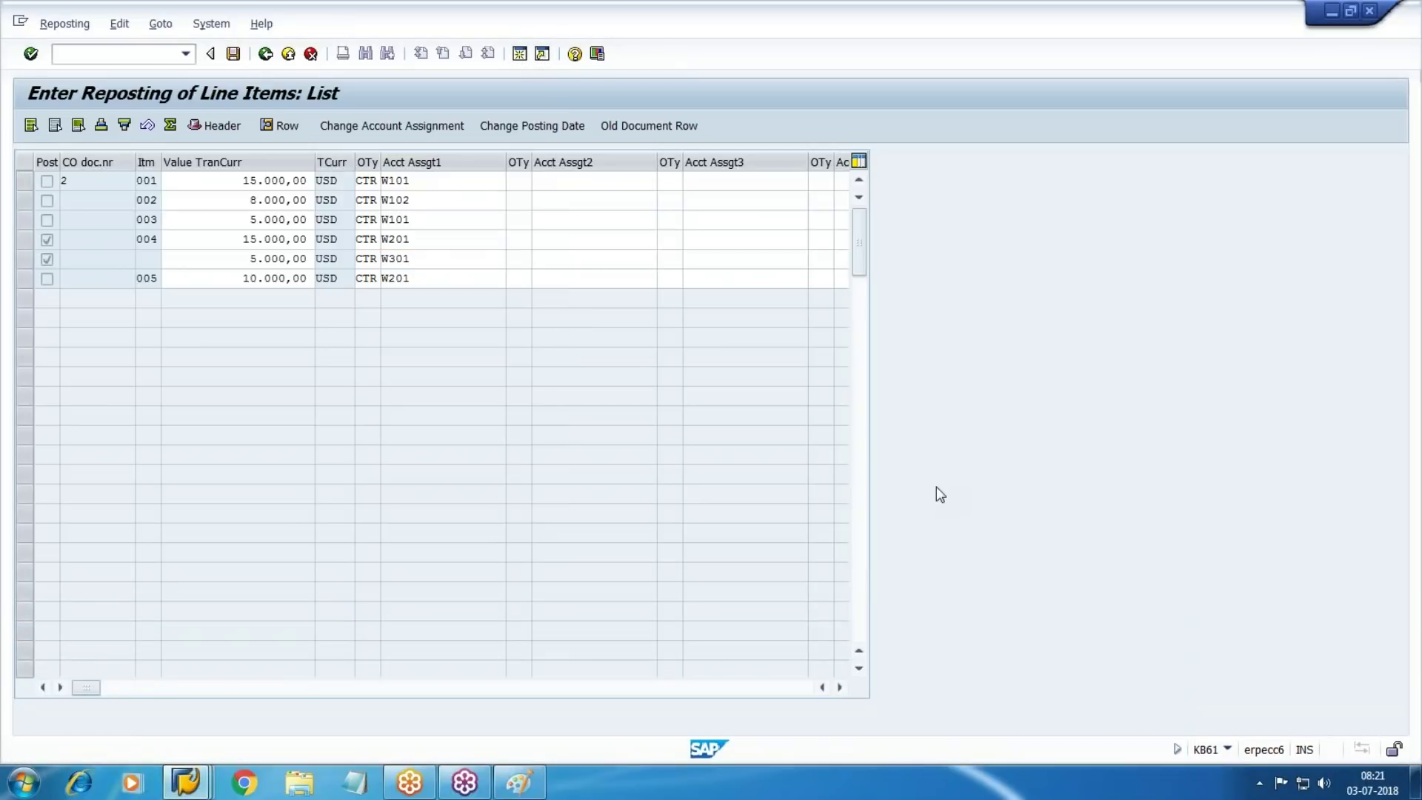
# In a new session, start KS01, review existing cost centers W201 and W301, then enter W202
pyautogui.hotkey('ctrl', 'n')
pyautogui.write('KS01')
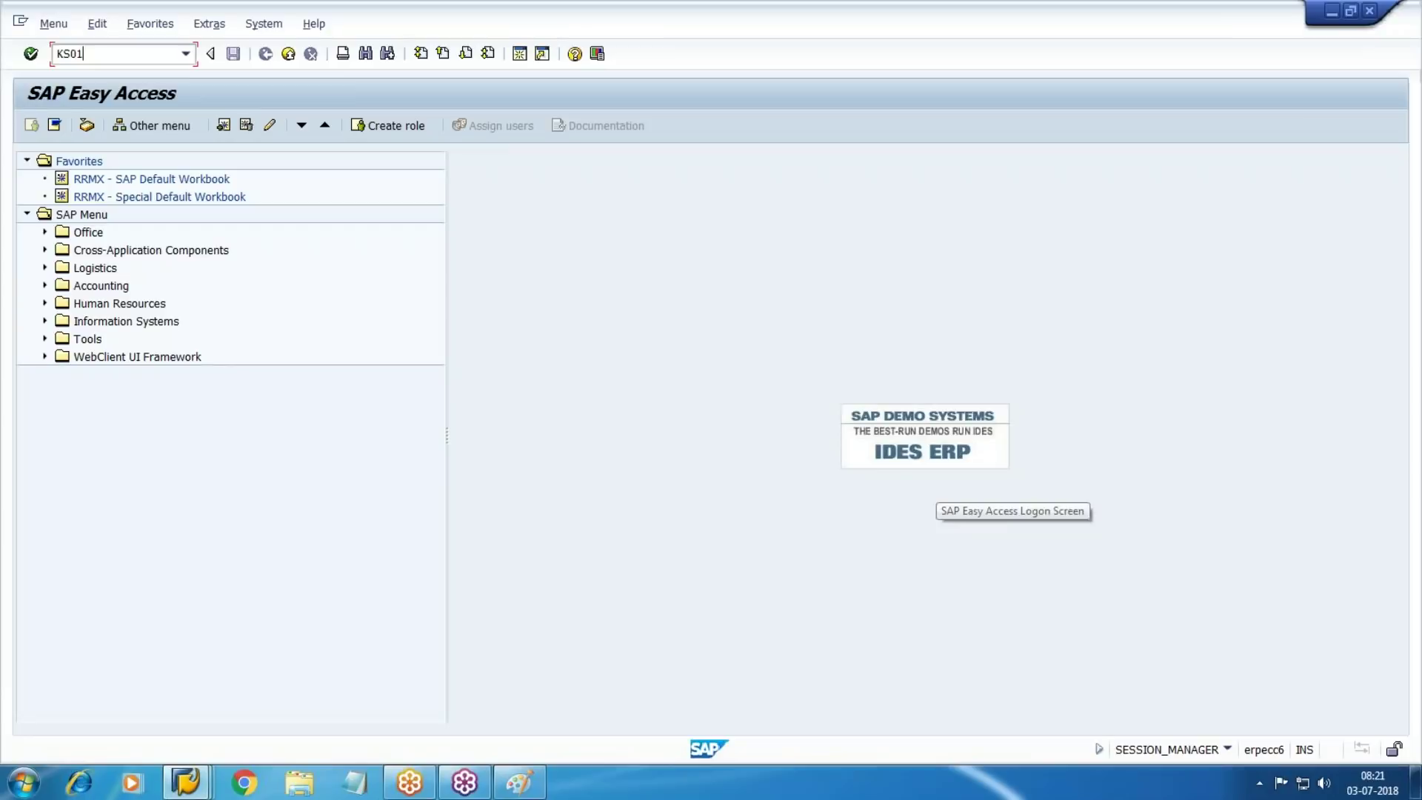
pyautogui.press('Return')
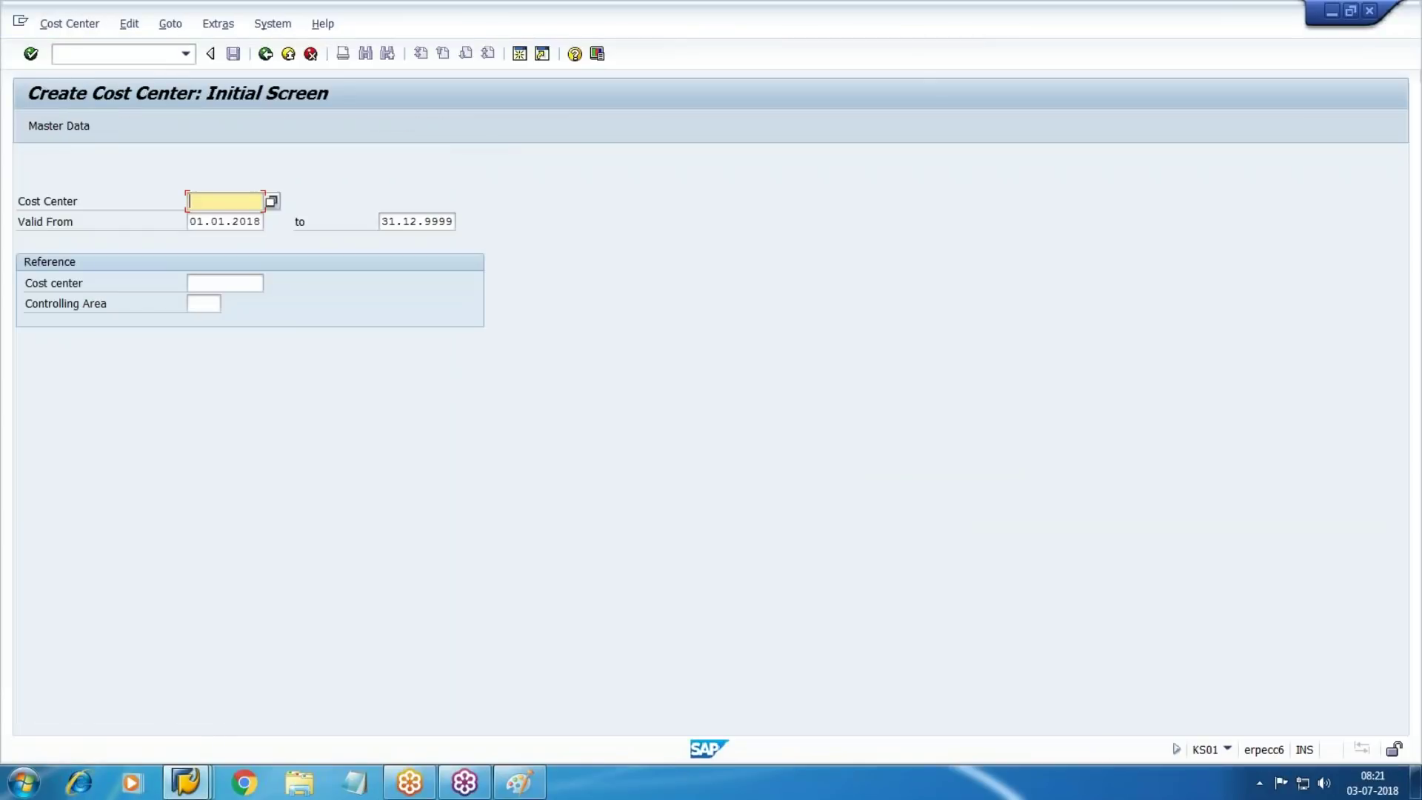
pyautogui.press('F4')
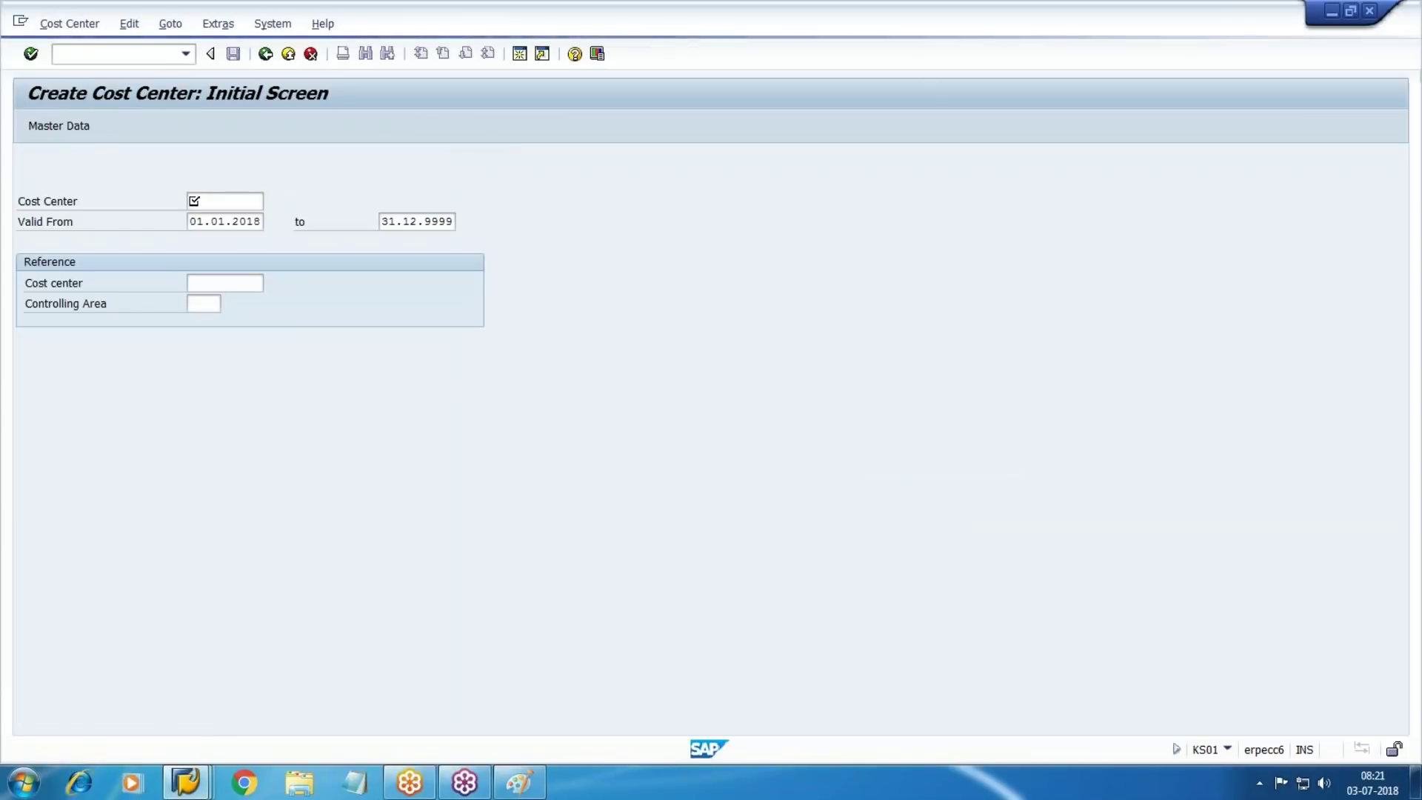
pyautogui.press('Return')
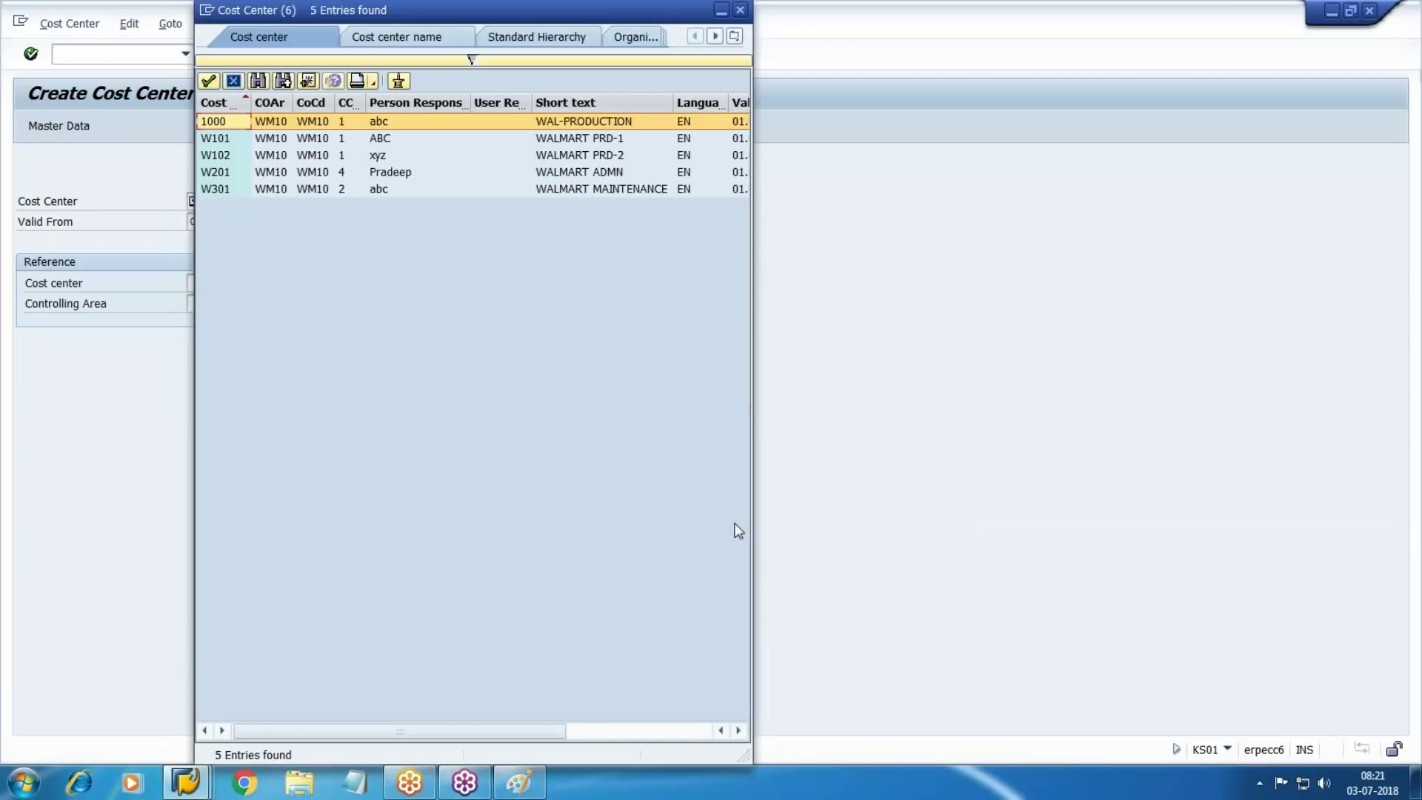
pyautogui.click(612, 191)
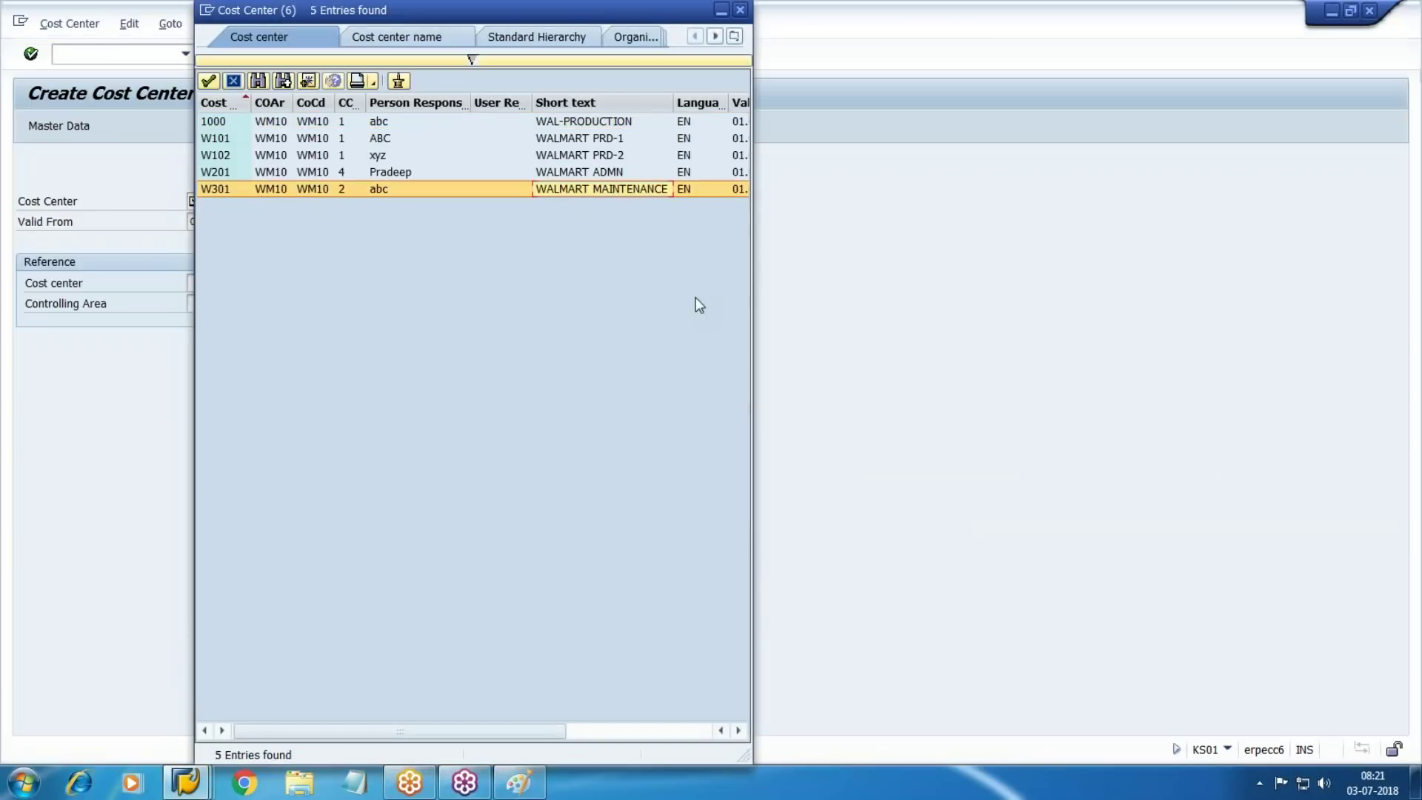
pyautogui.click(595, 175)
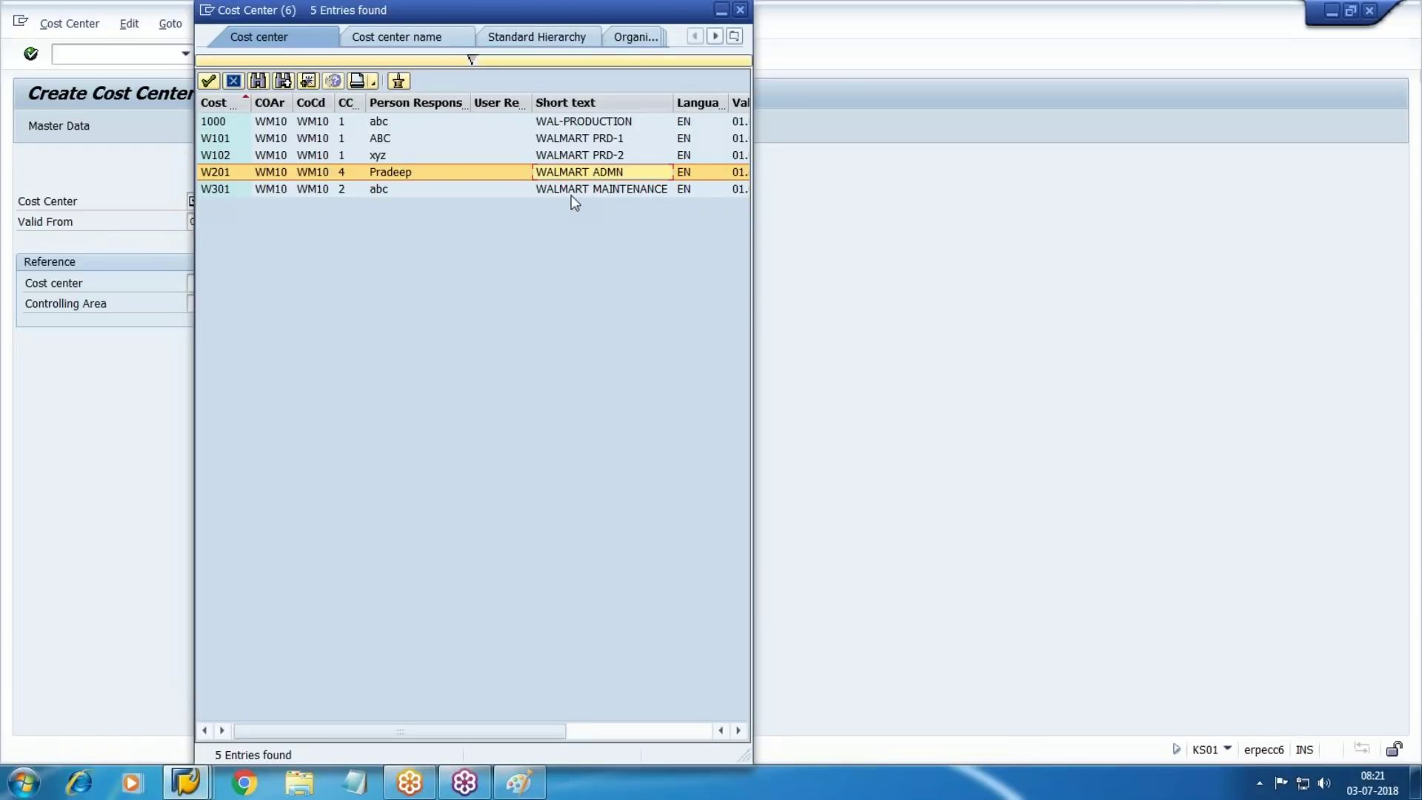
pyautogui.click(218, 187)
pyautogui.press('Up')
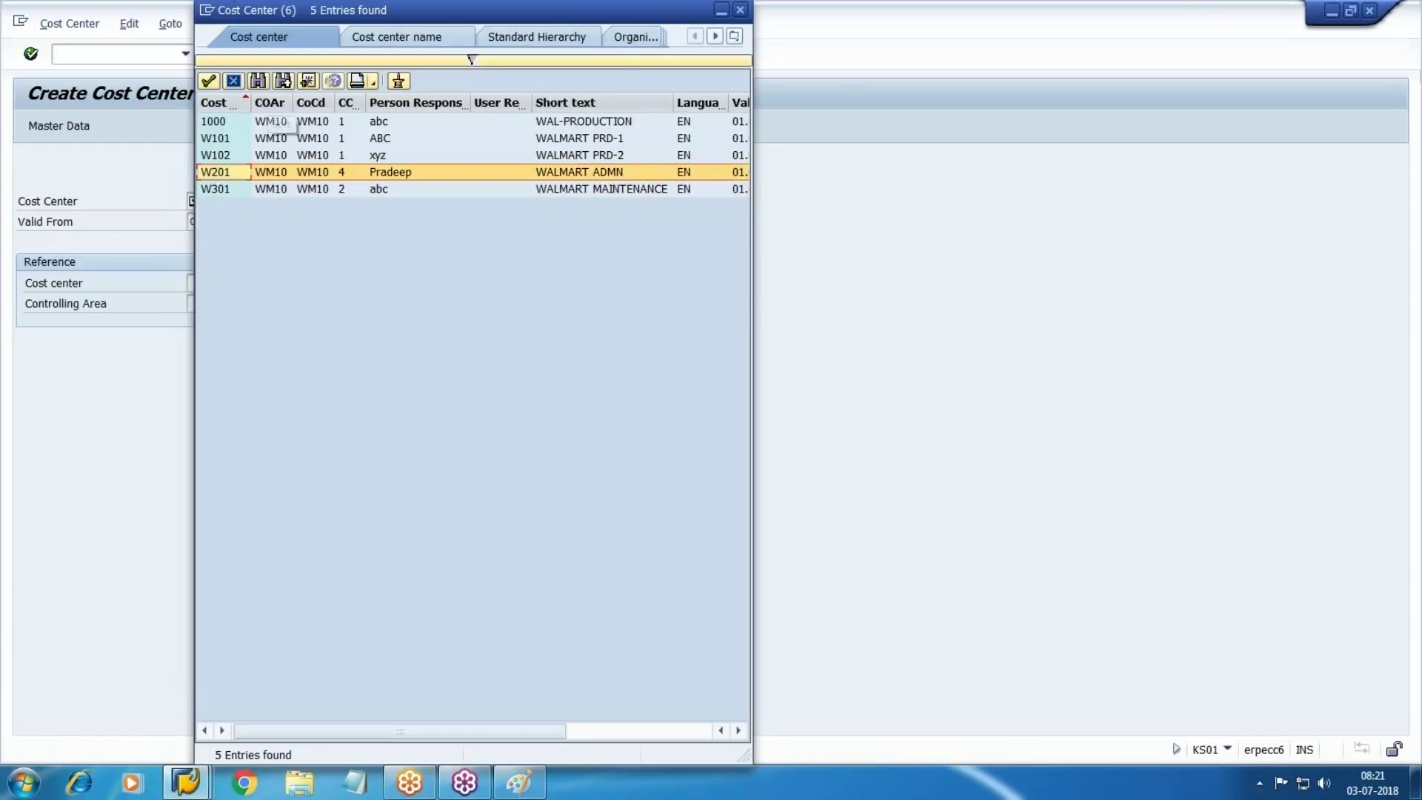
pyautogui.click(233, 80)
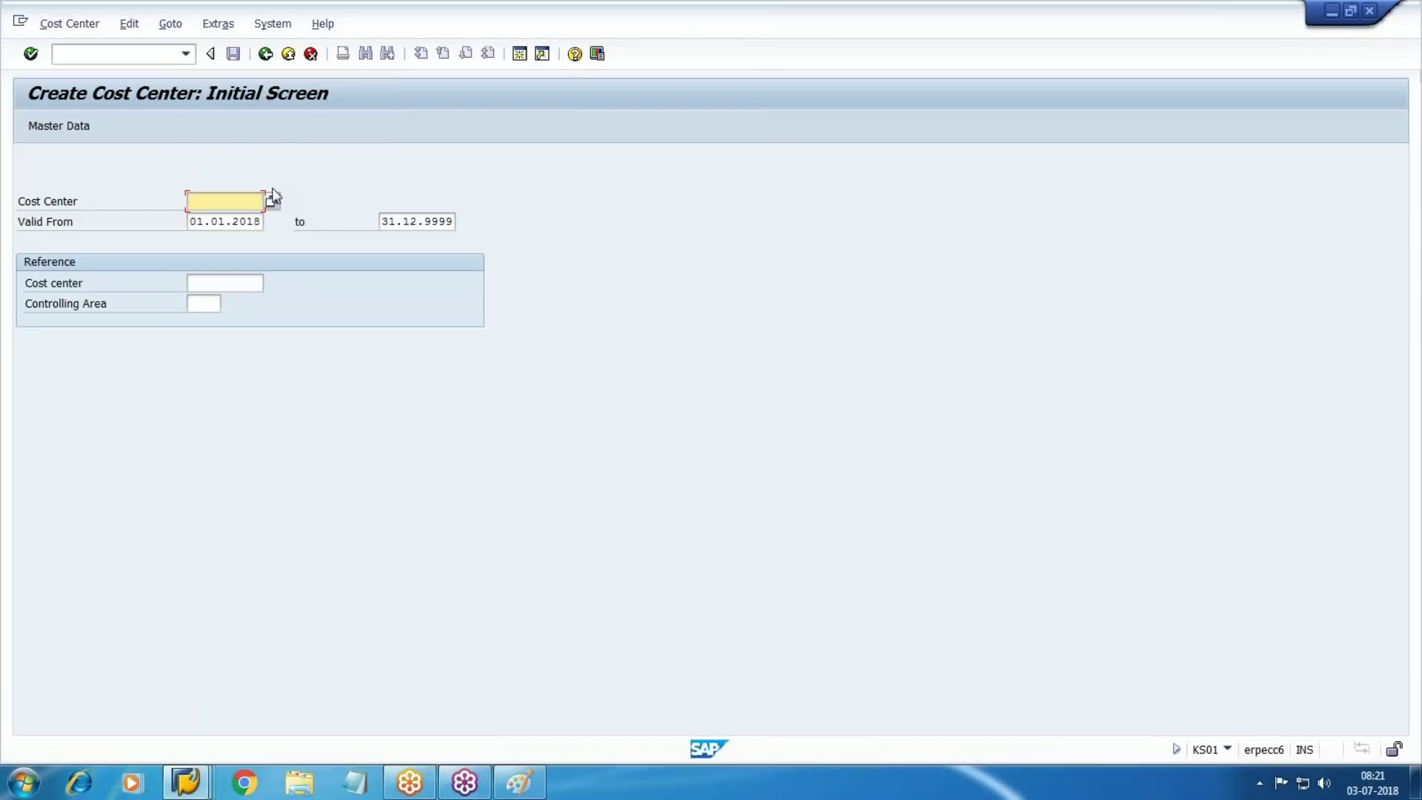
pyautogui.write('W202')
pyautogui.press('Return')
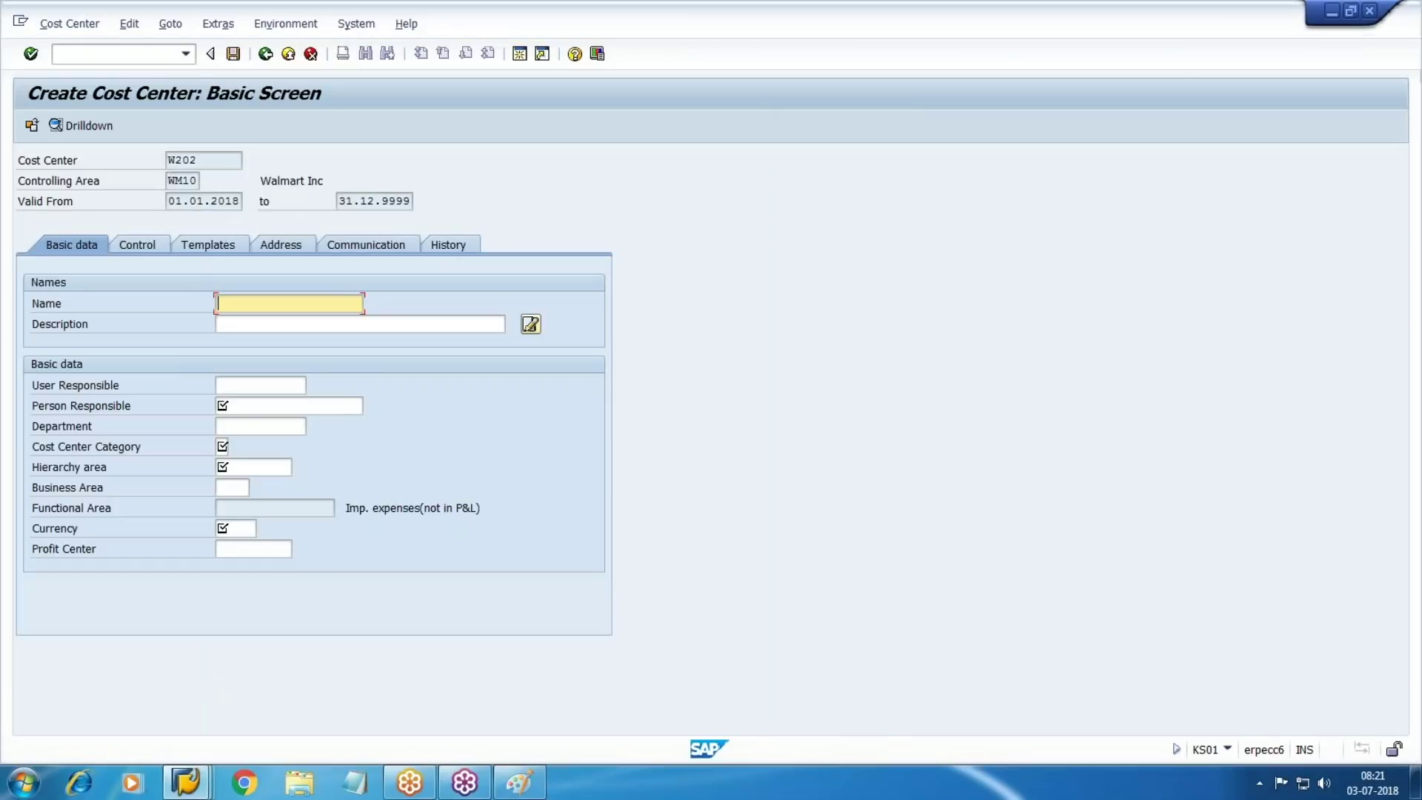
# Enter Marketing as the cost center name and description, and pick the suggested person responsible
pyautogui.write('Ma')
pyautogui.press('Down')
pyautogui.press('Down')
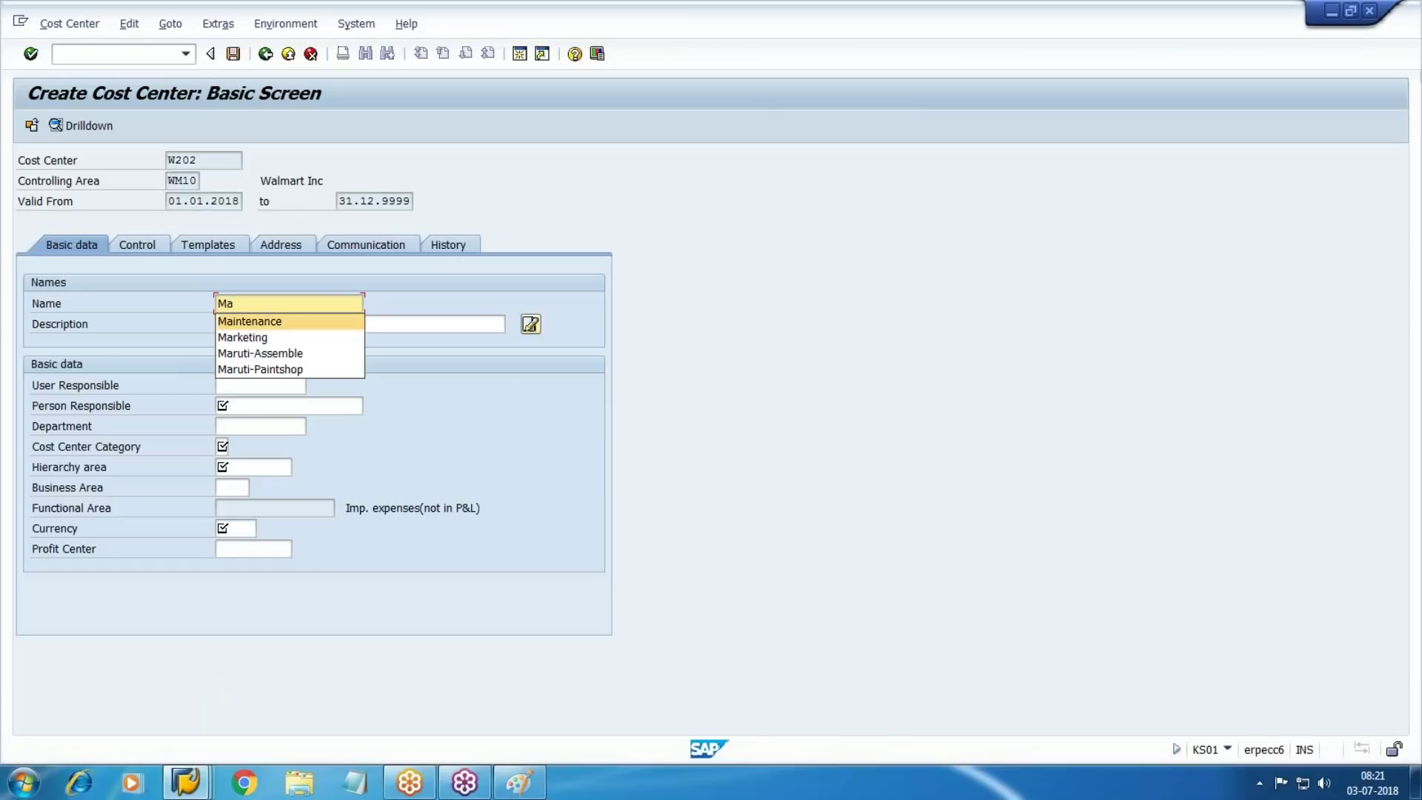
pyautogui.press('Return')
pyautogui.press('Tab')
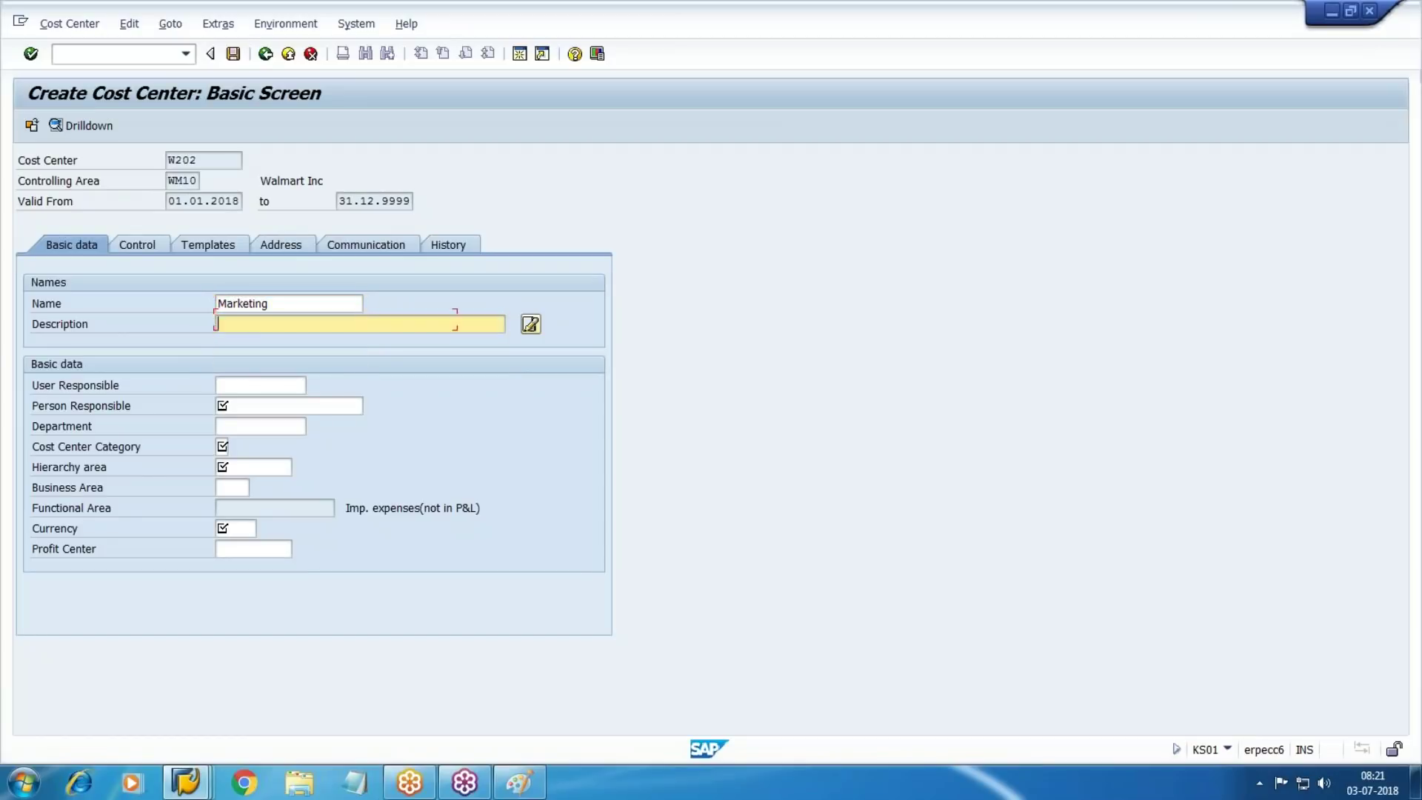
pyautogui.write('Marketing')
pyautogui.press('Tab')
pyautogui.press('Tab')
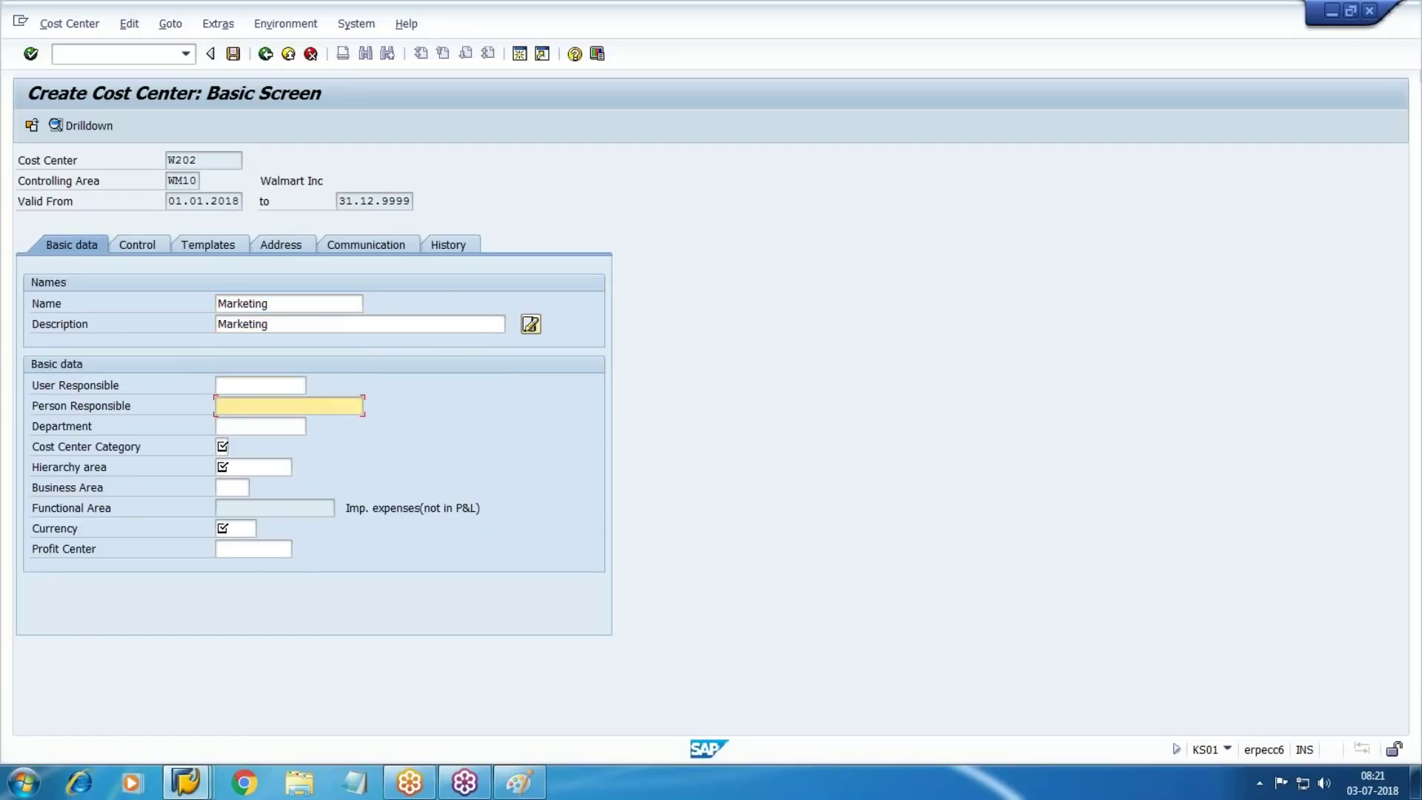
pyautogui.write('Pr')
pyautogui.press('Down')
pyautogui.press('Return')
# Set cost center category 4 Administration and hierarchy area W200
pyautogui.press('Tab')
pyautogui.press('Tab')
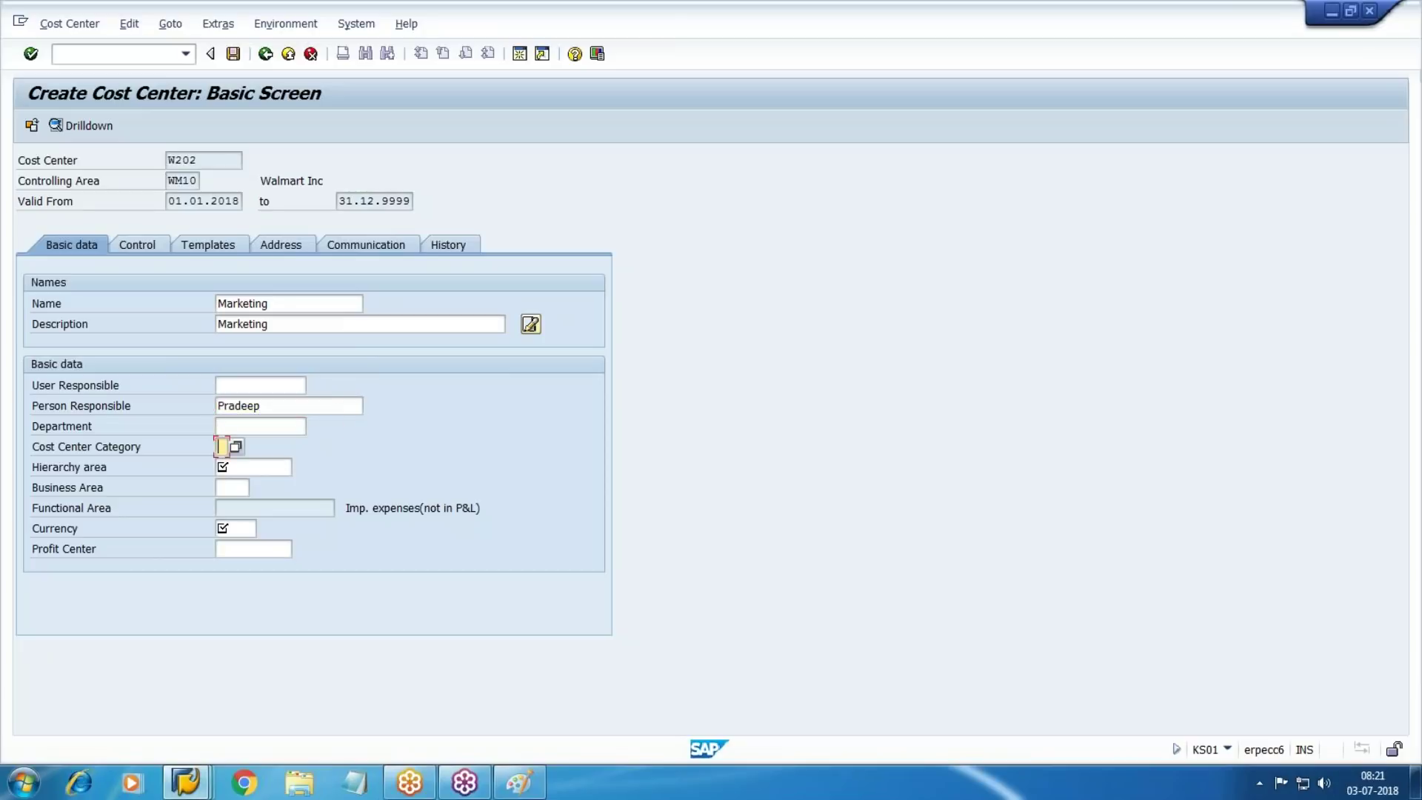
pyautogui.press('F4')
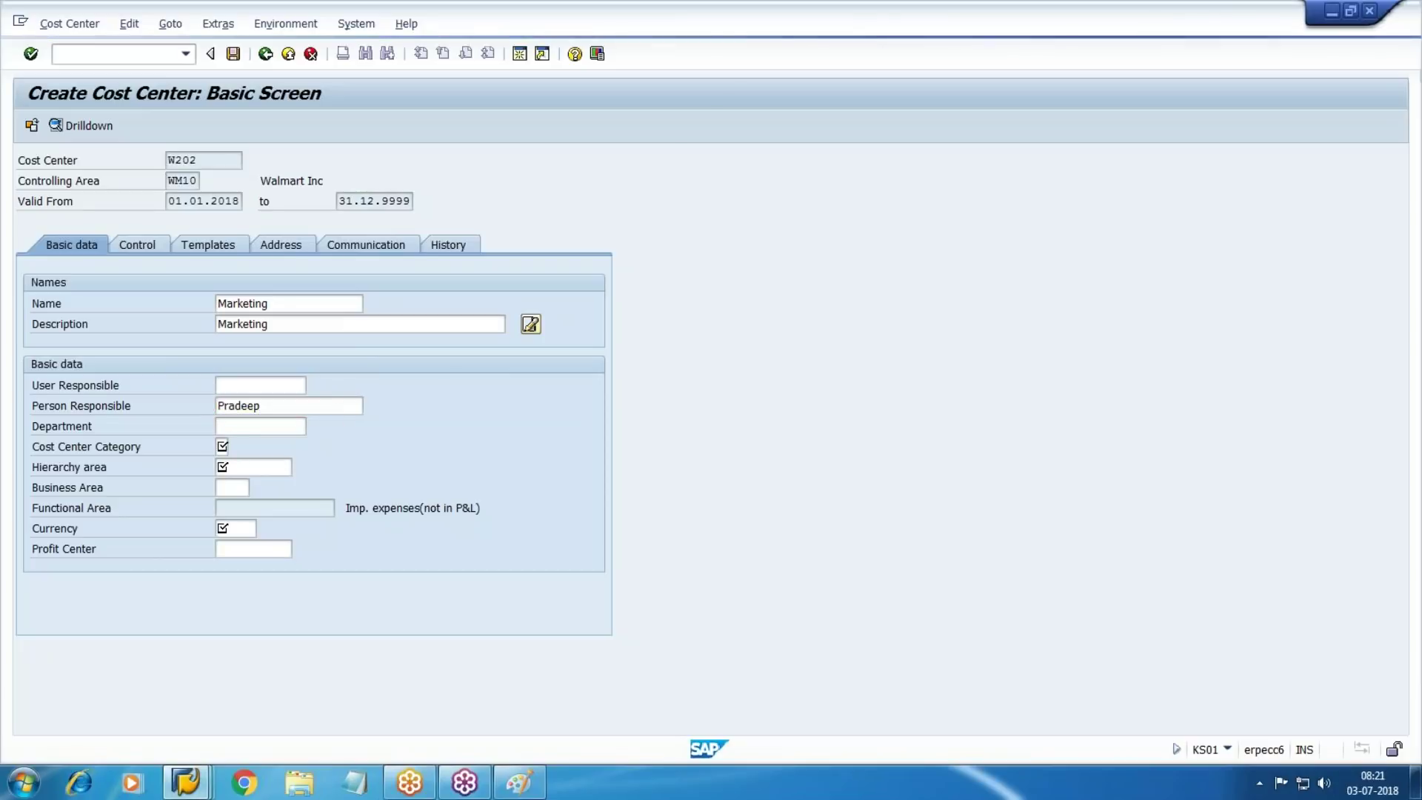
pyautogui.press('Down')
pyautogui.press('Down')
pyautogui.press('Down')
pyautogui.press('Down')
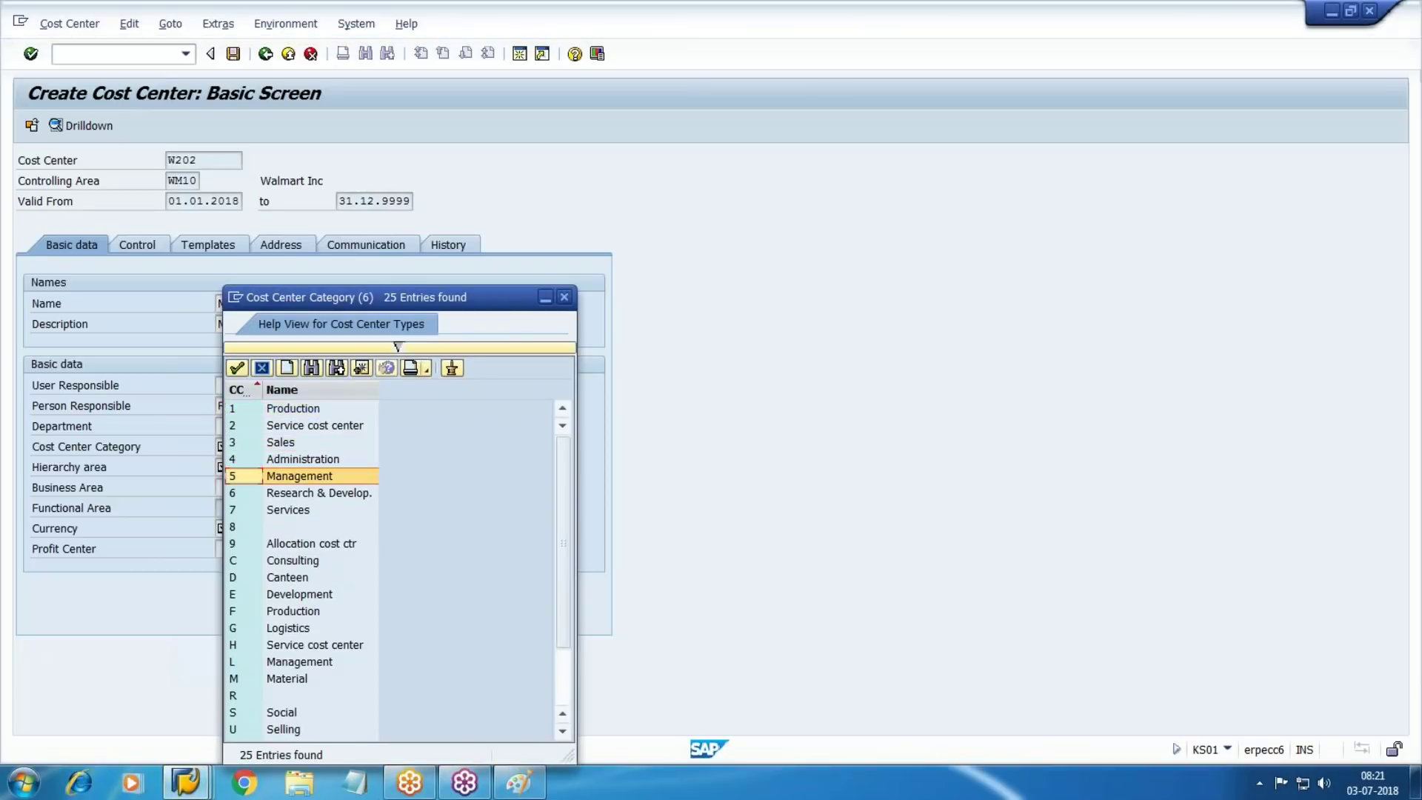
pyautogui.press('Up')
pyautogui.press('Return')
pyautogui.press('Tab')
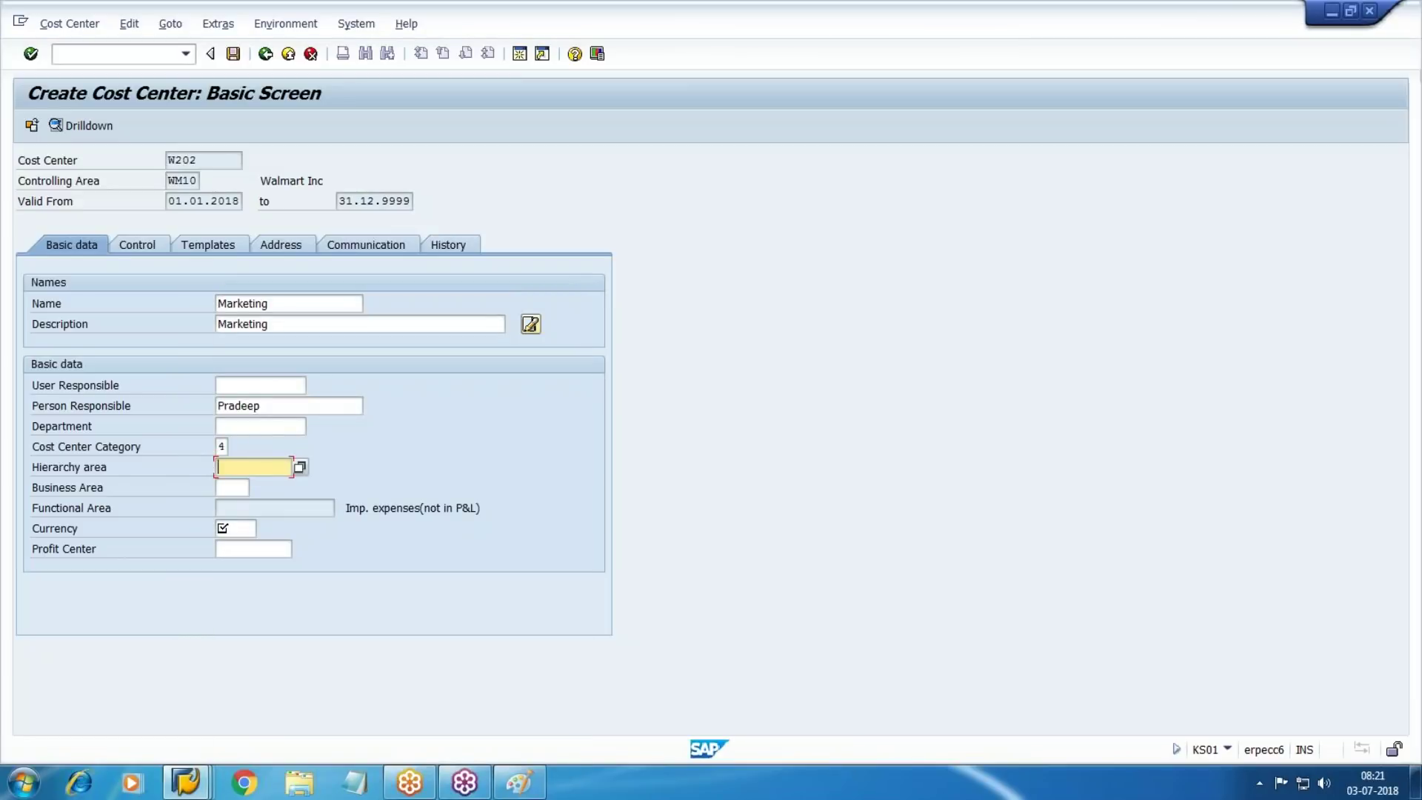
pyautogui.press('F4')
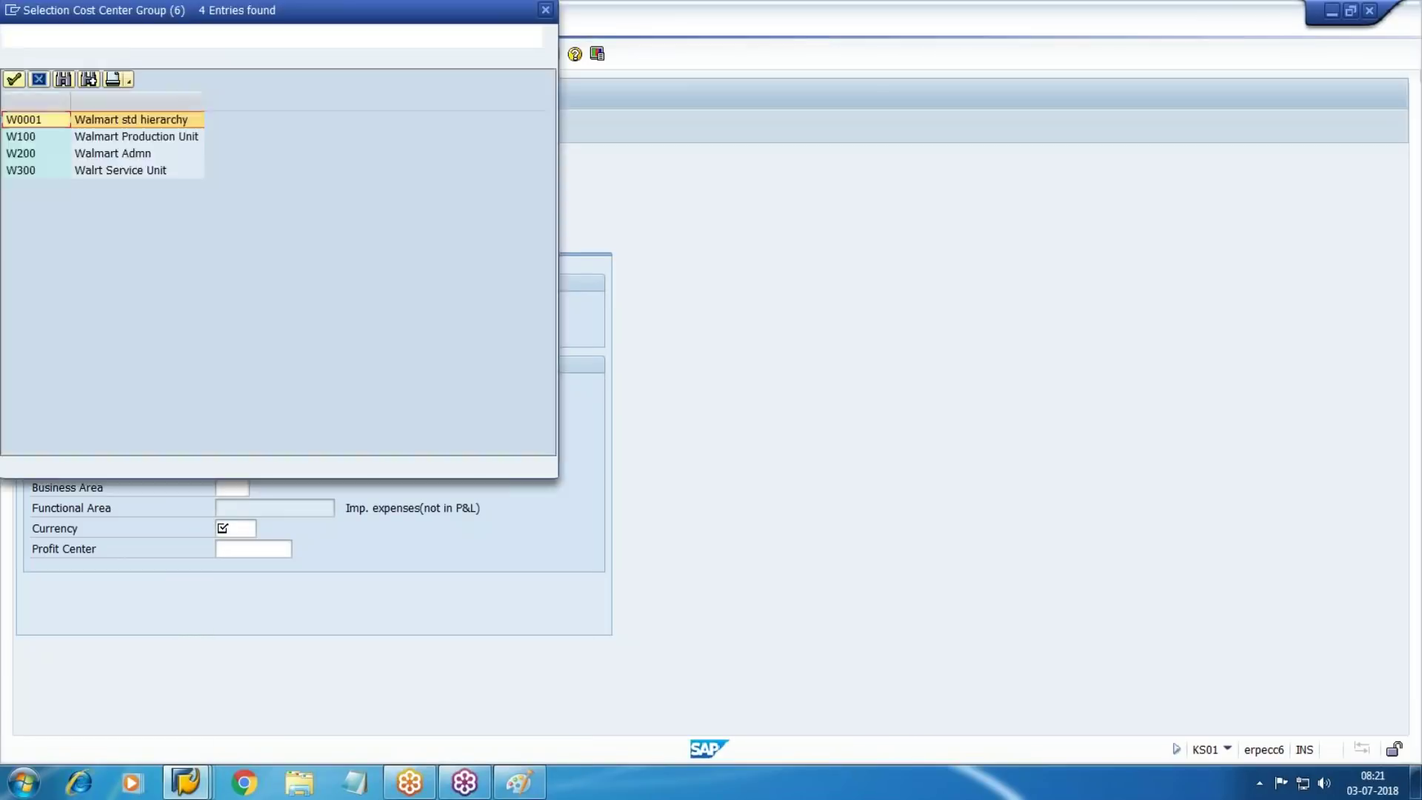
pyautogui.press('Down')
pyautogui.press('Down')
pyautogui.press('Down')
pyautogui.press('Up')
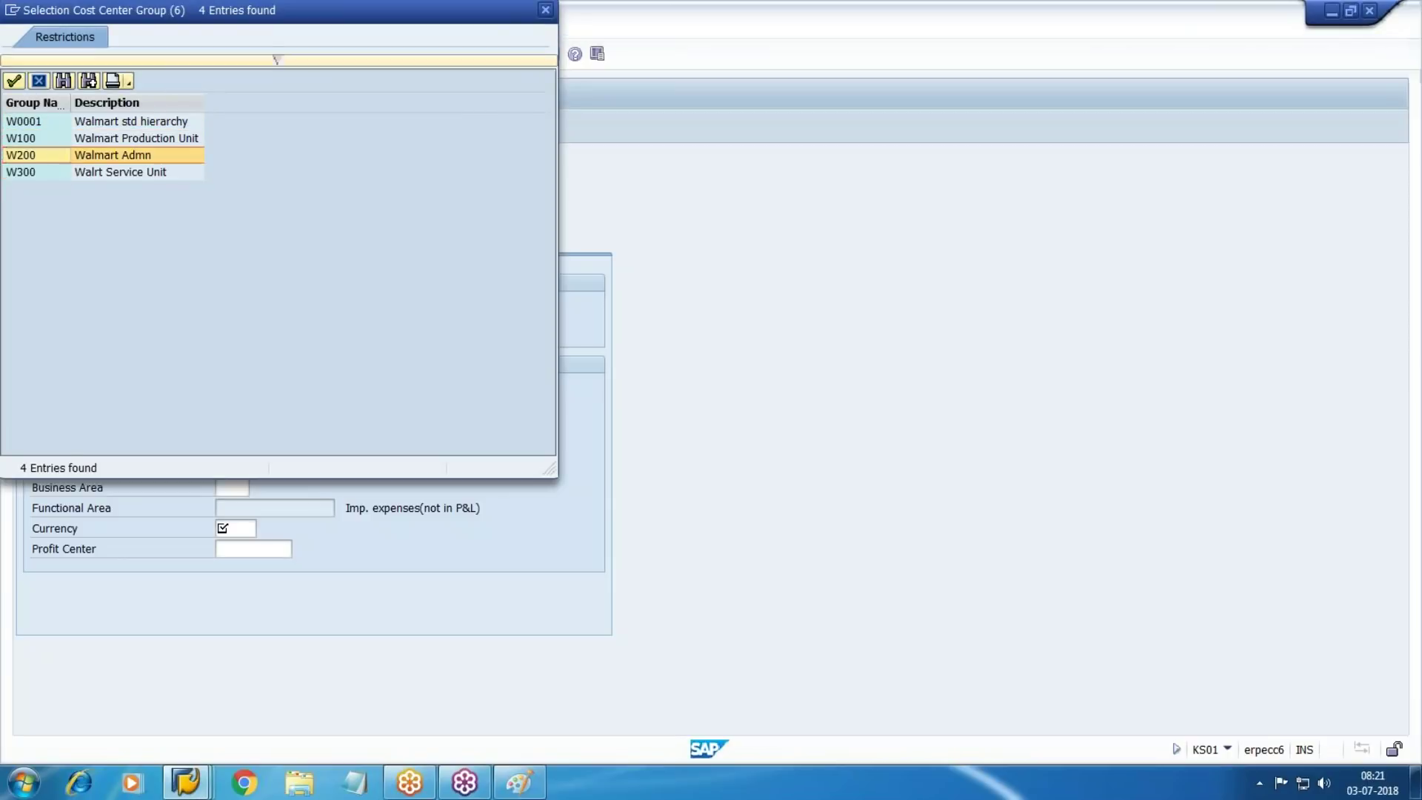
pyautogui.press('Return')
# Set currency USD, check the entries, and save cost center W202
pyautogui.press('Tab')
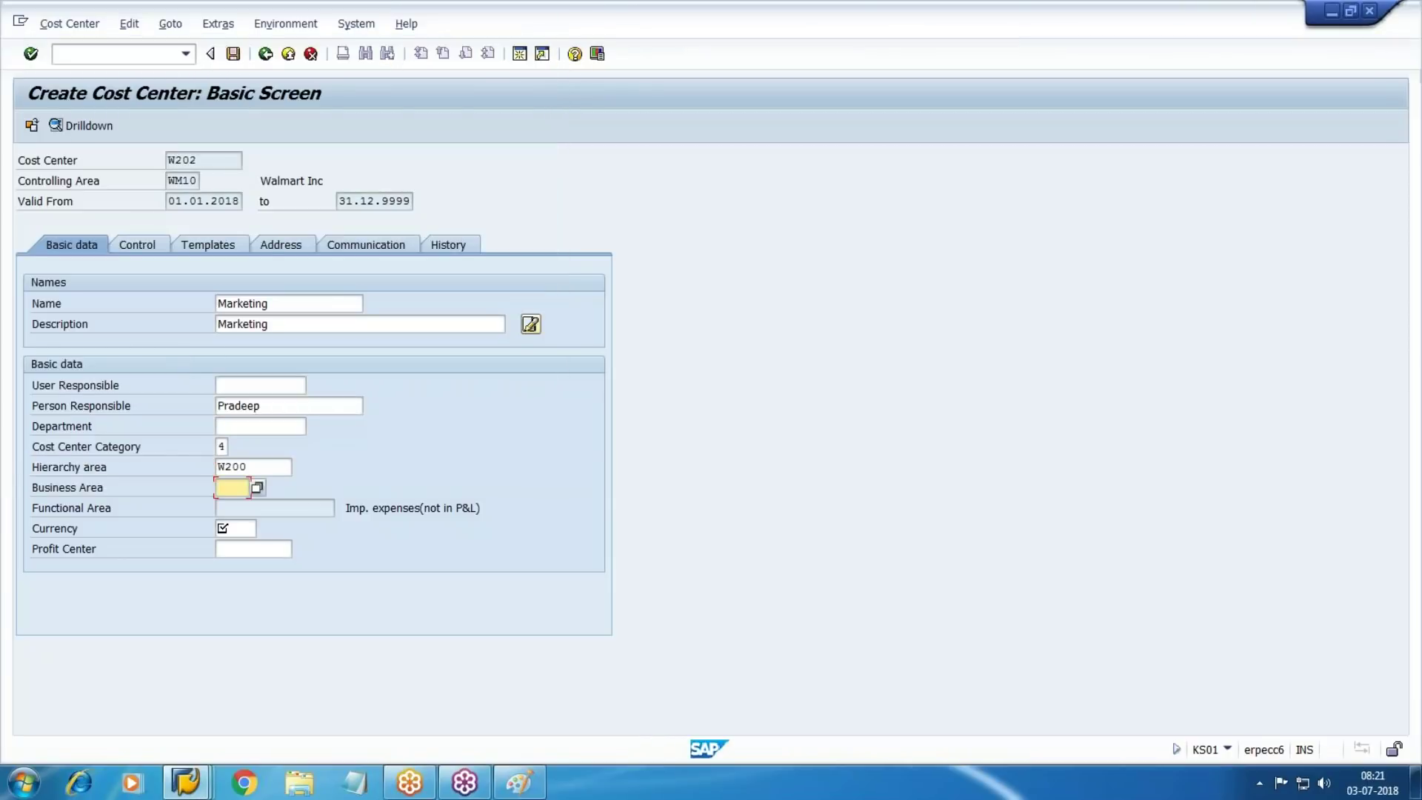
pyautogui.press('Tab')
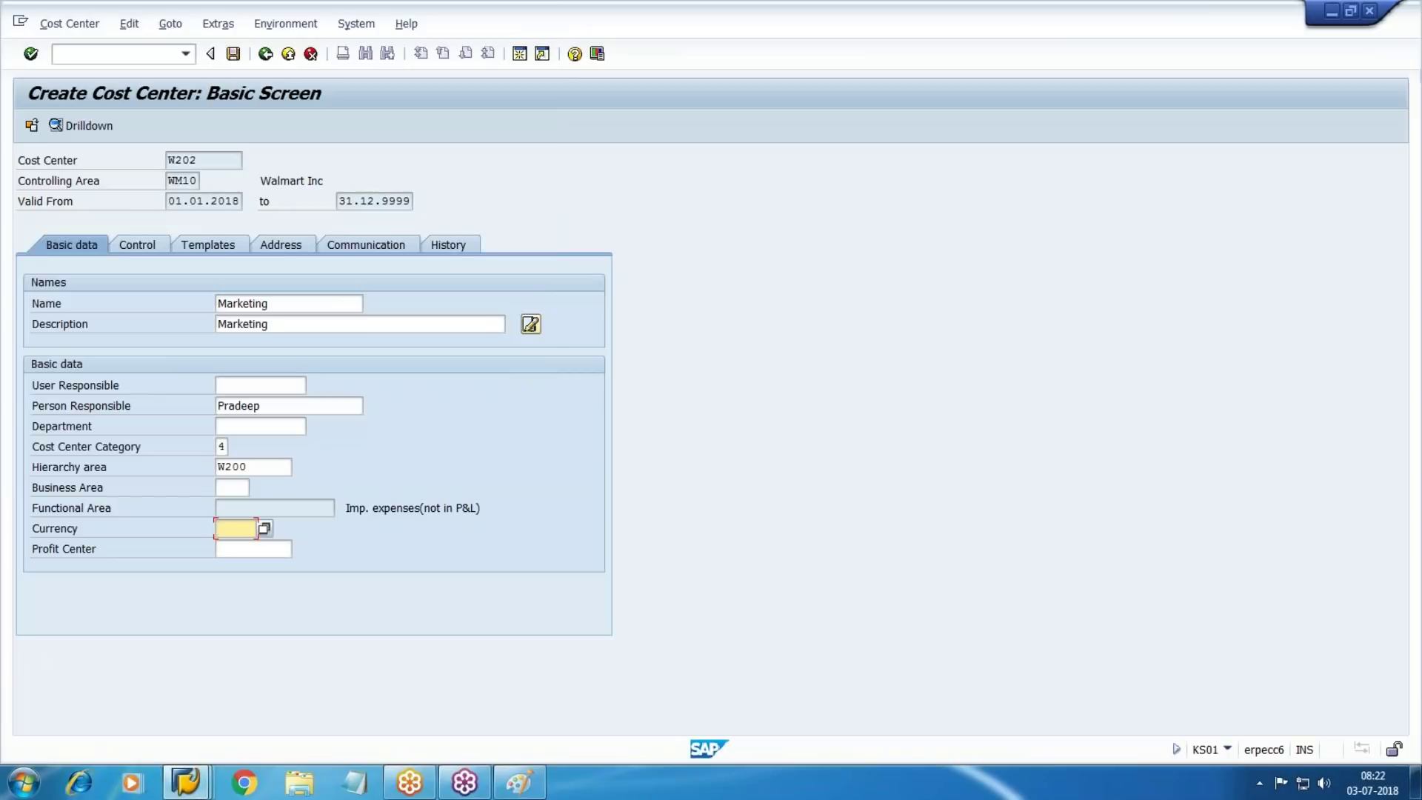
pyautogui.write('USD')
pyautogui.press('Return')
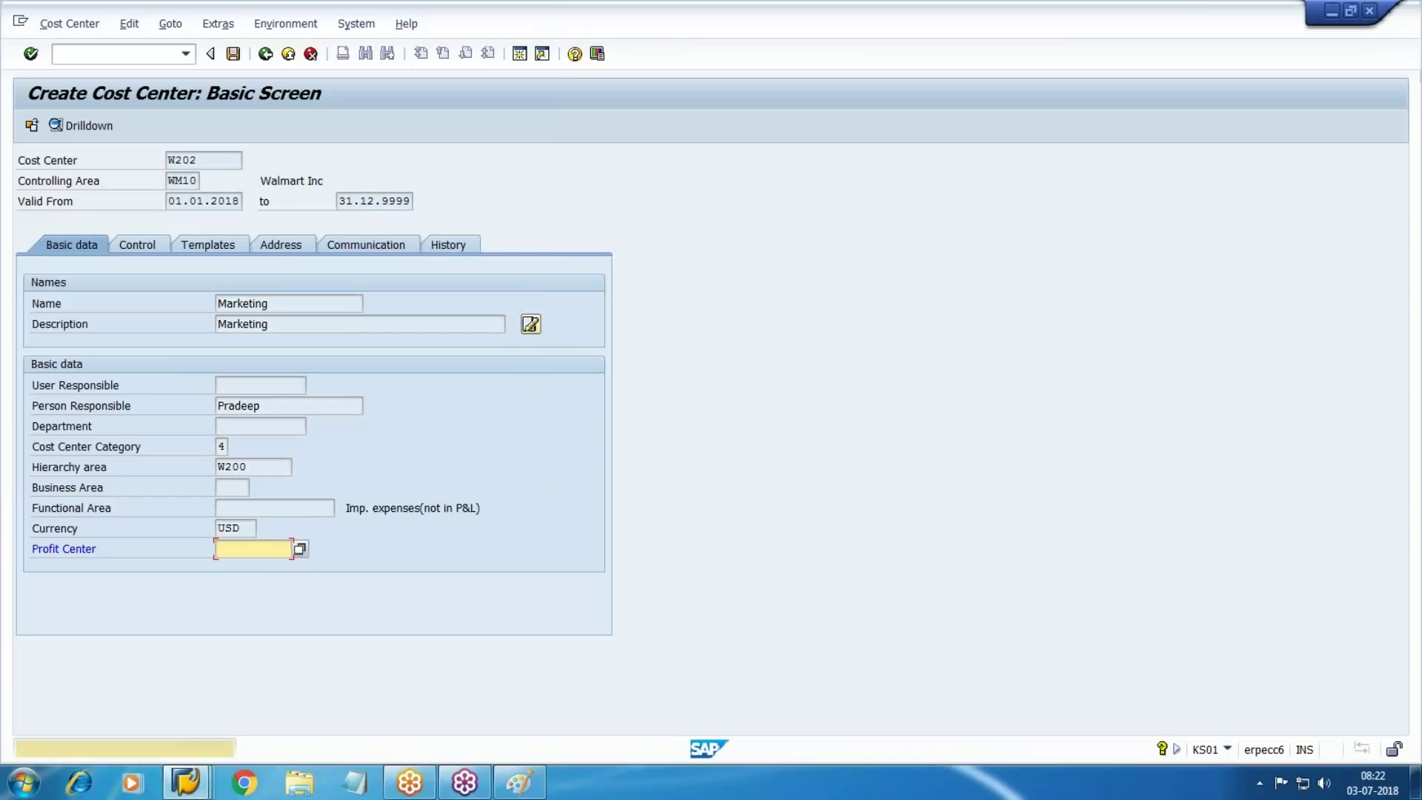
pyautogui.press('Return')
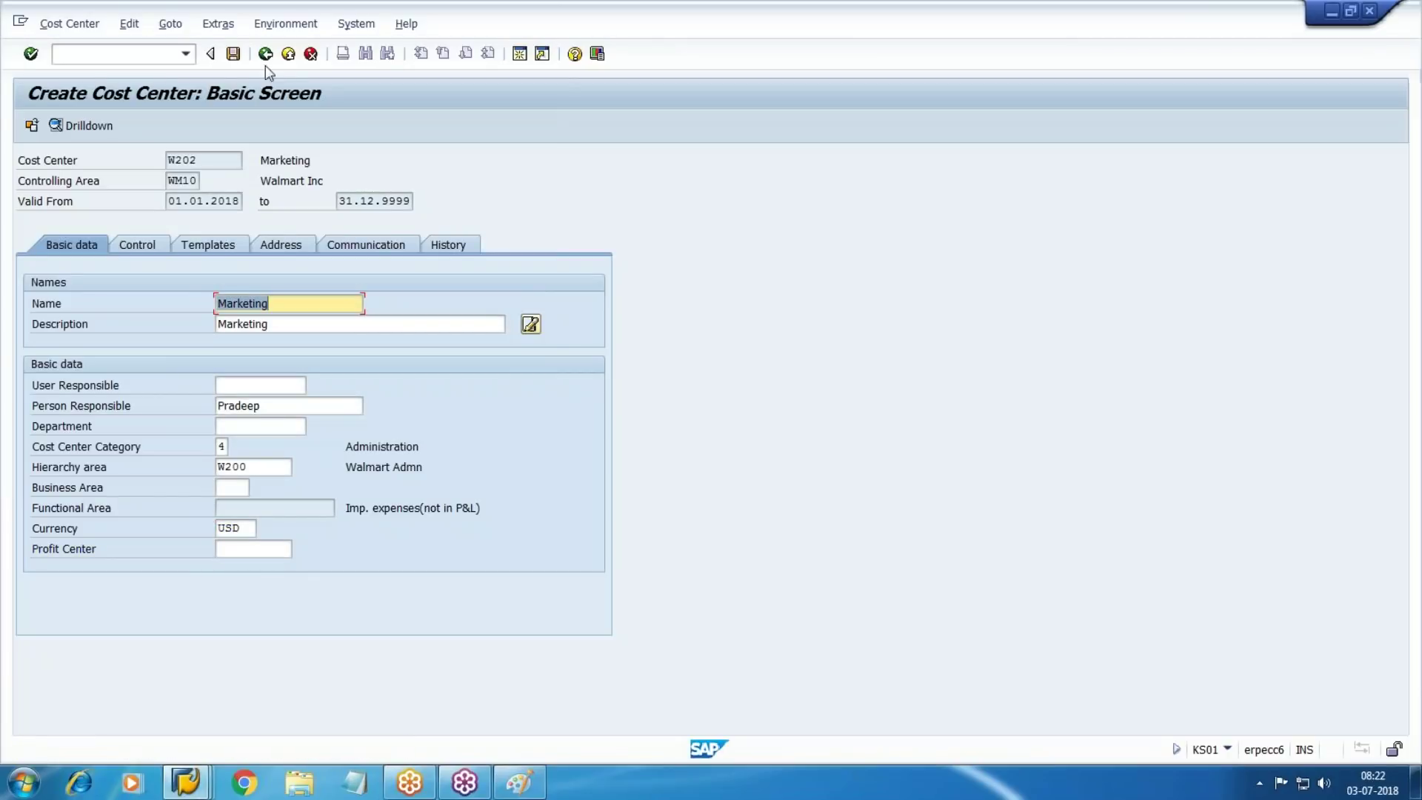
pyautogui.hotkey('ctrl', 's')
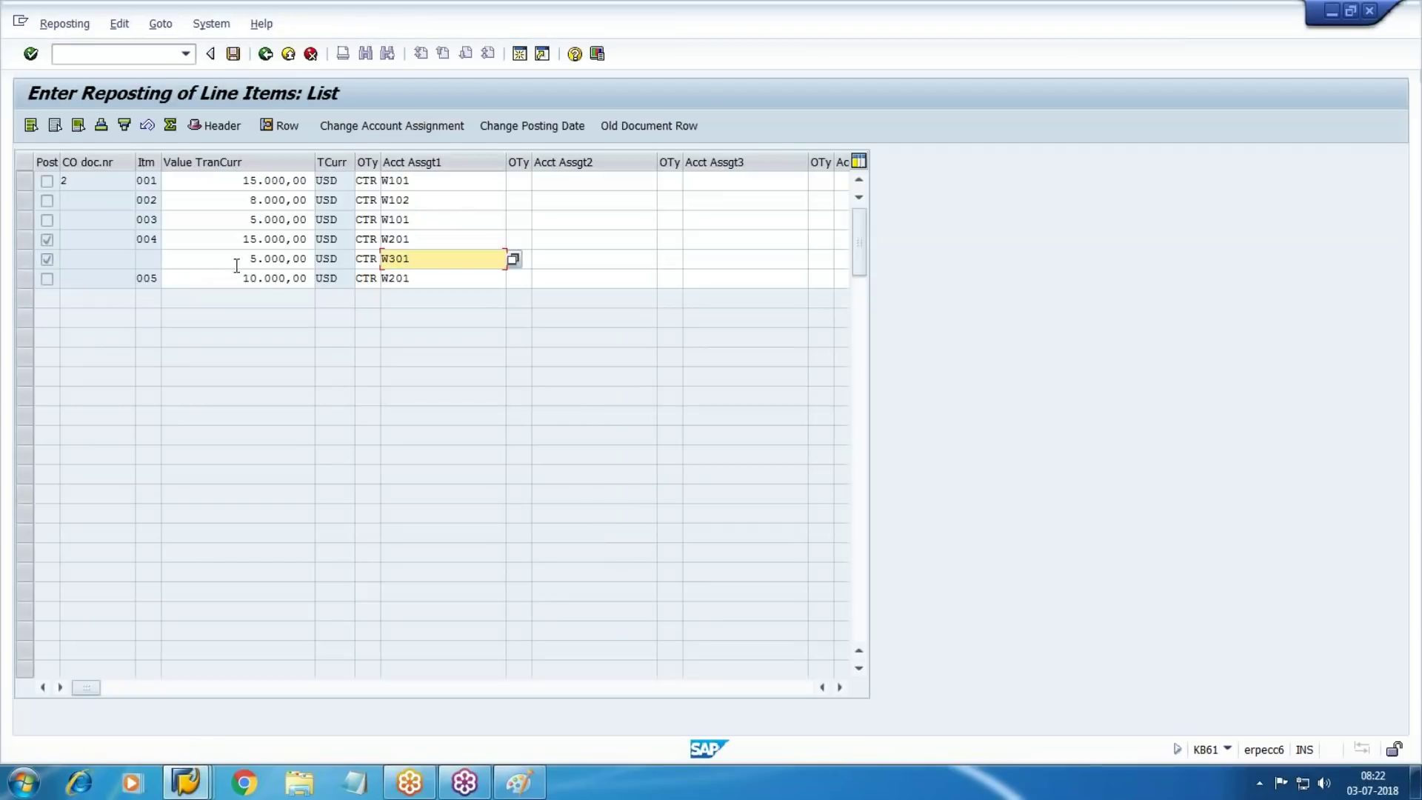
pyautogui.click(231, 239)
# Try splitting item 004 into 10.000,00 with 6.000,00 and 4.000,00 W301 lines
pyautogui.press('BackSpace')
pyautogui.press('BackSpace')
pyautogui.press('BackSpace')
pyautogui.press('BackSpace')
pyautogui.press('BackSpace')
pyautogui.press('BackSpace')
pyautogui.press('BackSpace')
pyautogui.press('BackSpace')
pyautogui.press('BackSpace')
pyautogui.write('10000')
pyautogui.press('Return')
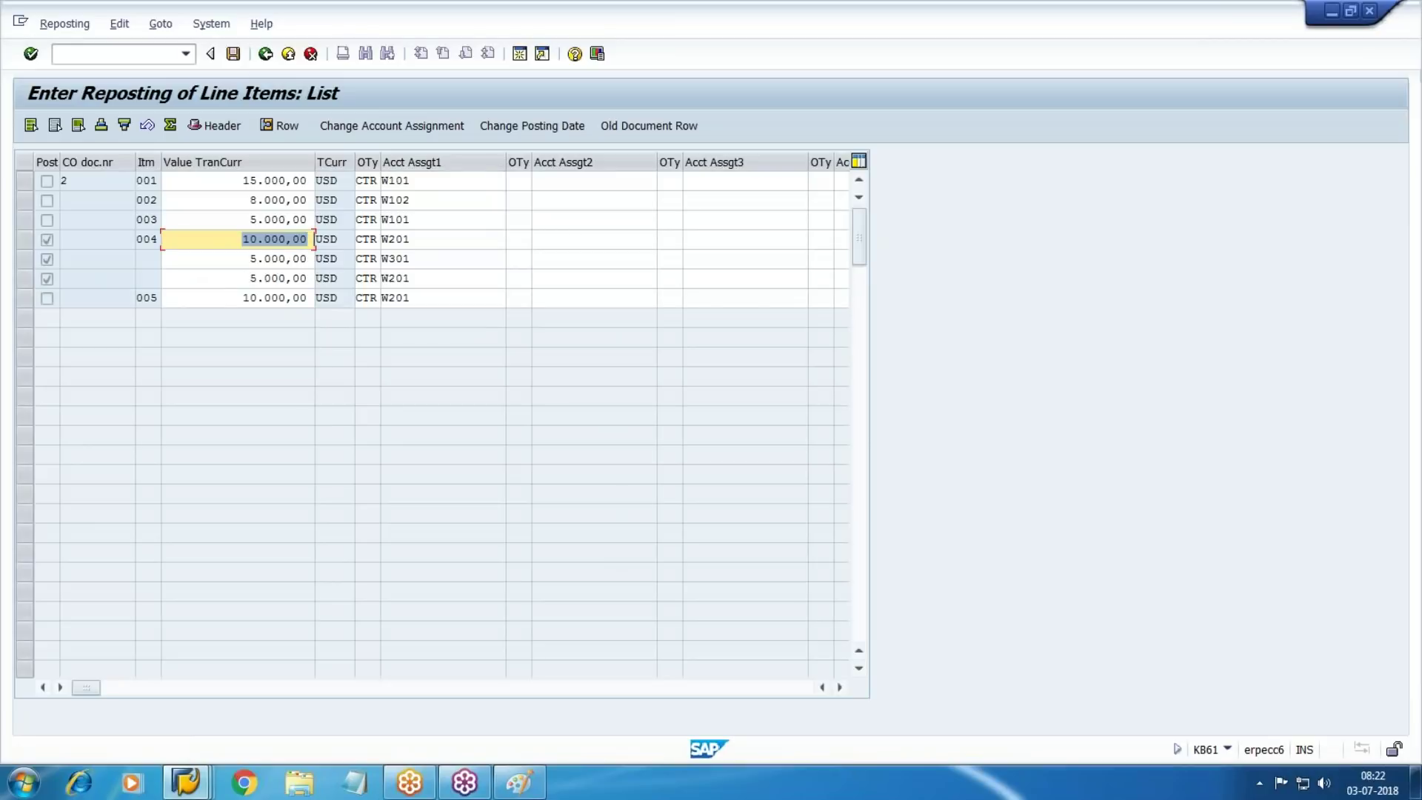
pyautogui.click(235, 260)
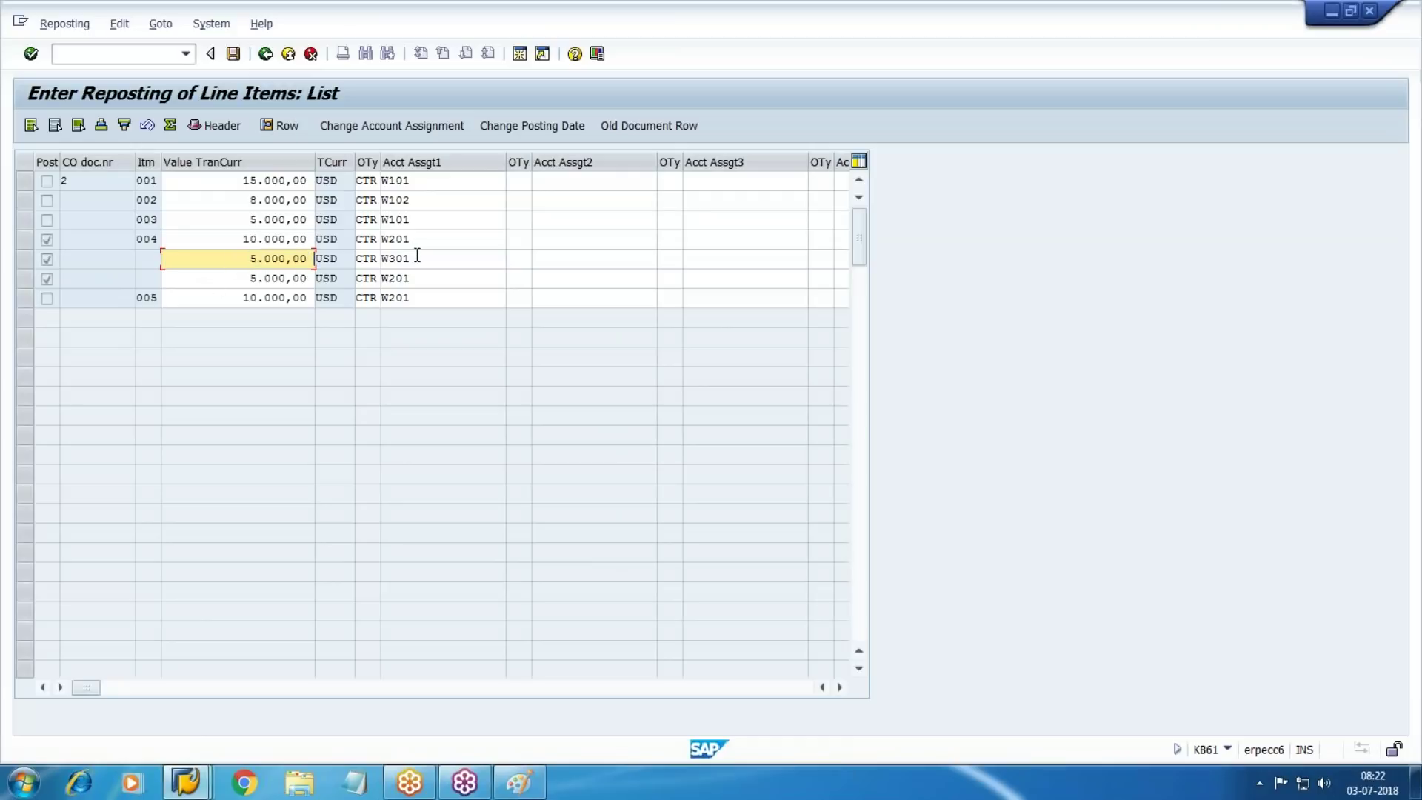
pyautogui.press('BackSpace')
pyautogui.press('BackSpace')
pyautogui.press('BackSpace')
pyautogui.press('BackSpace')
pyautogui.press('BackSpace')
pyautogui.press('BackSpace')
pyautogui.press('BackSpace')
pyautogui.press('BackSpace')
pyautogui.write('6000')
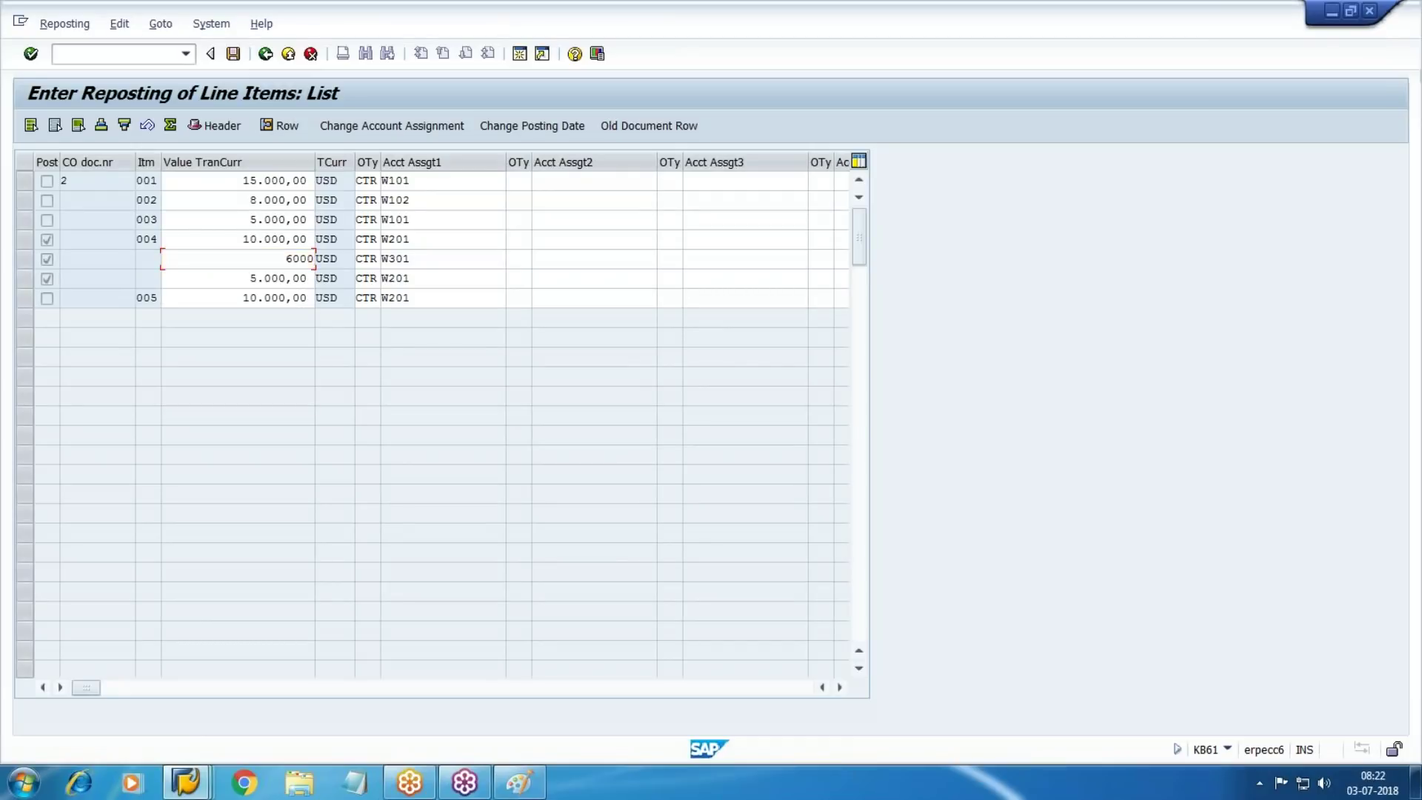
pyautogui.press('Return')
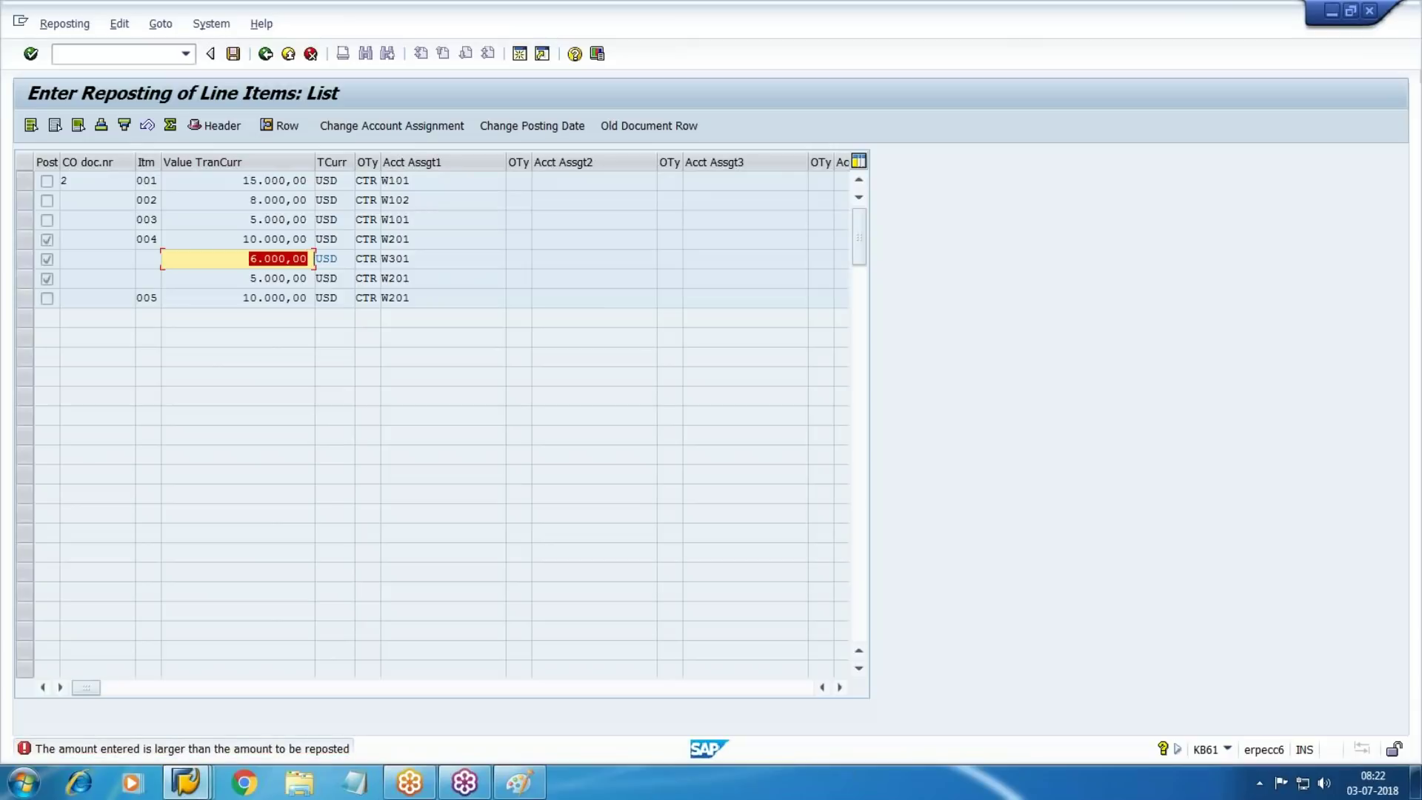
pyautogui.doubleClick(232, 280)
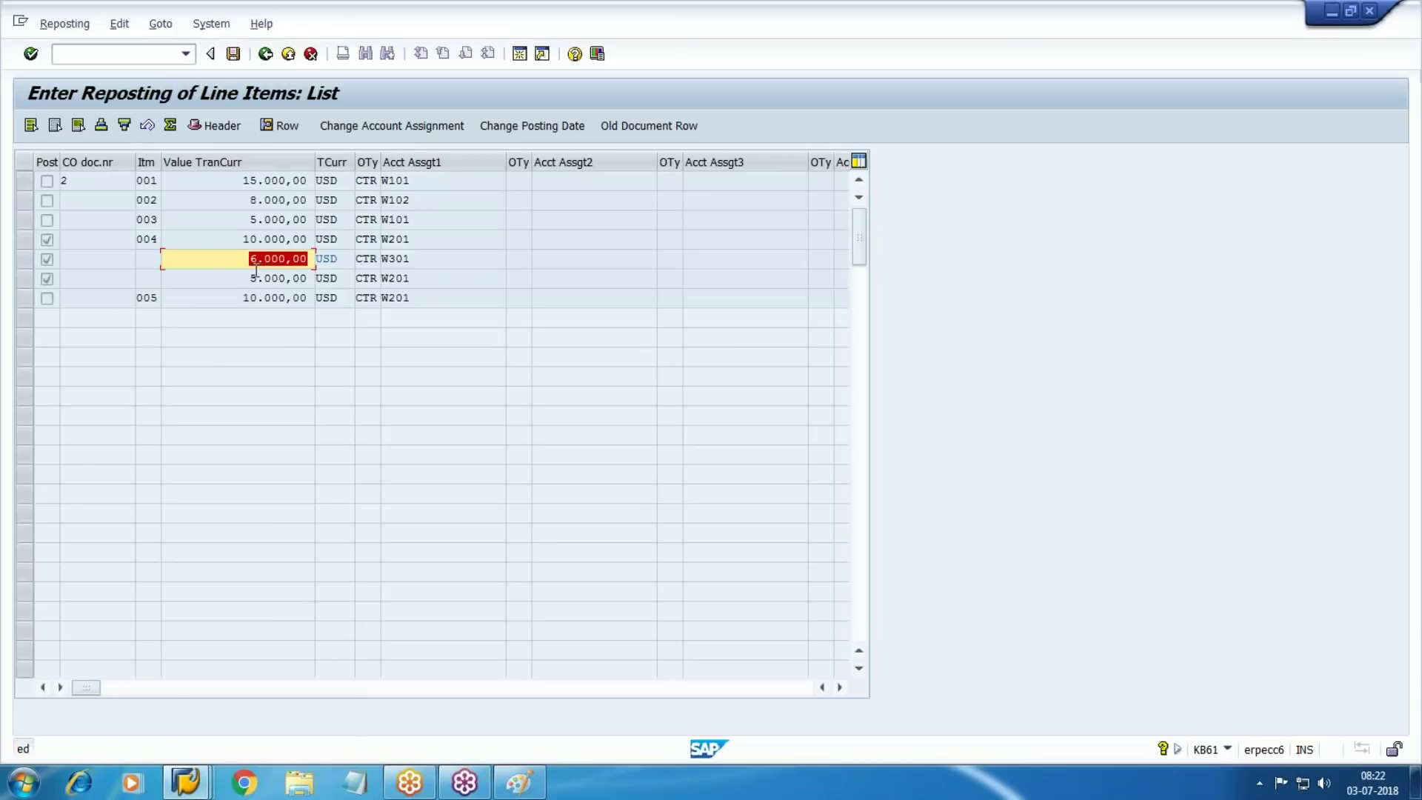
pyautogui.write('40000')
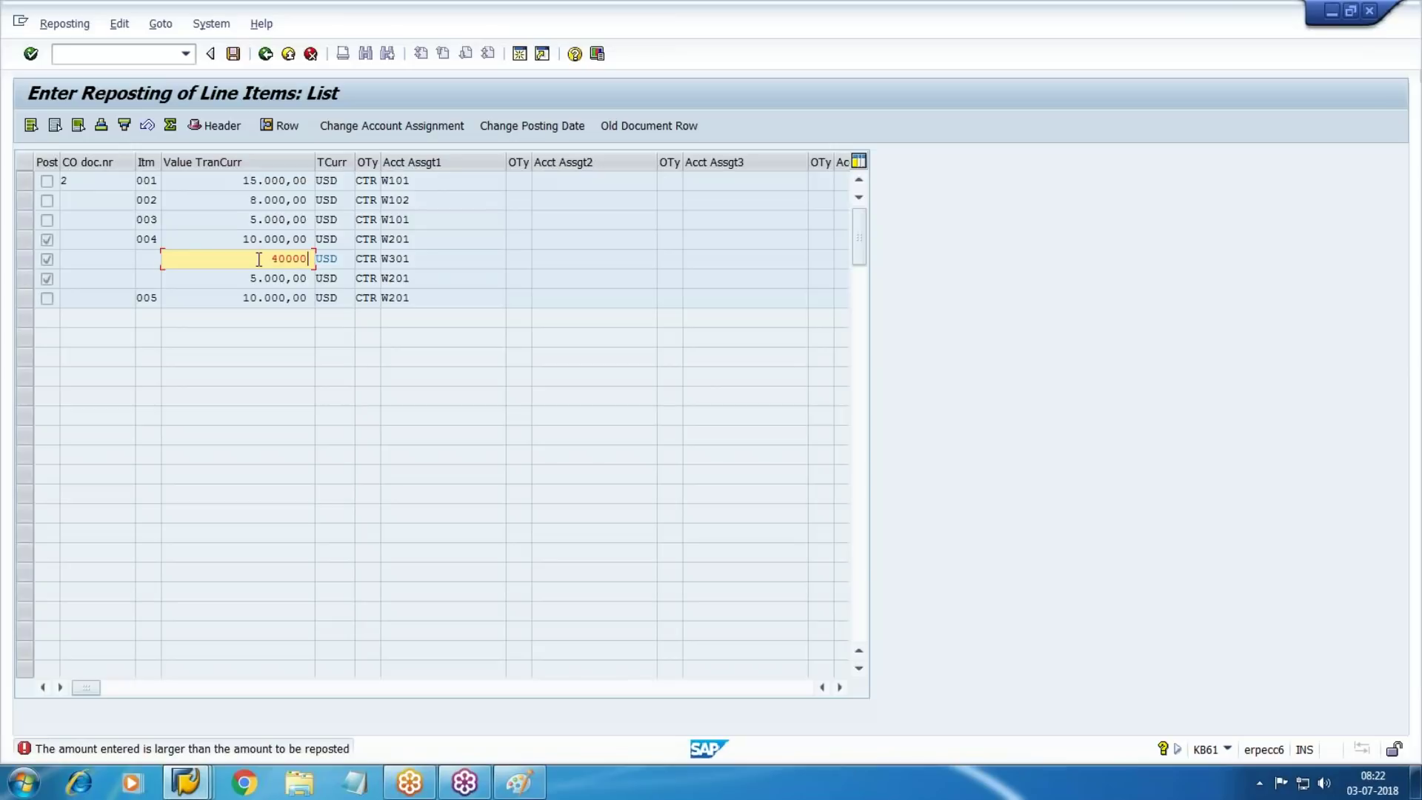
pyautogui.press('Return')
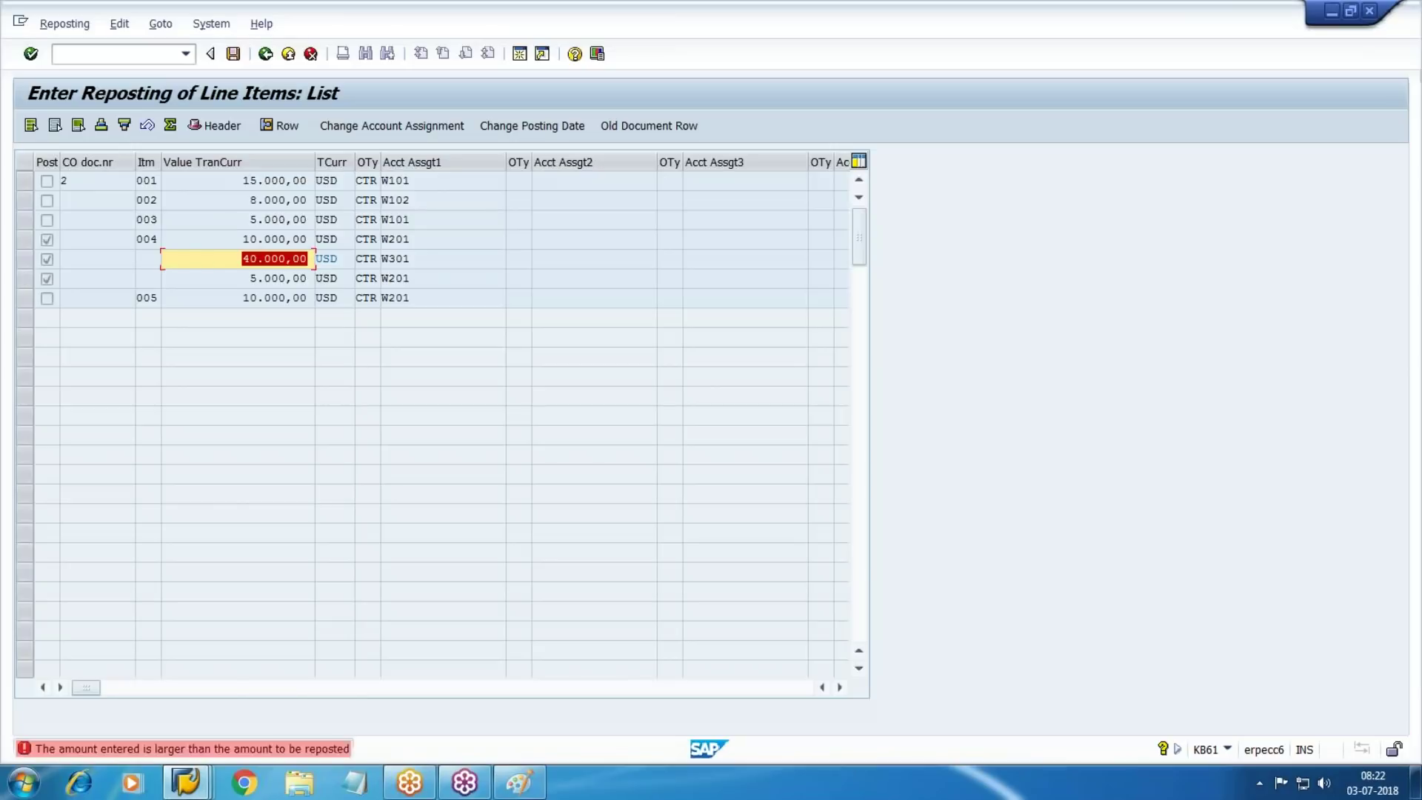
pyautogui.write('4.000')
pyautogui.press('Return')
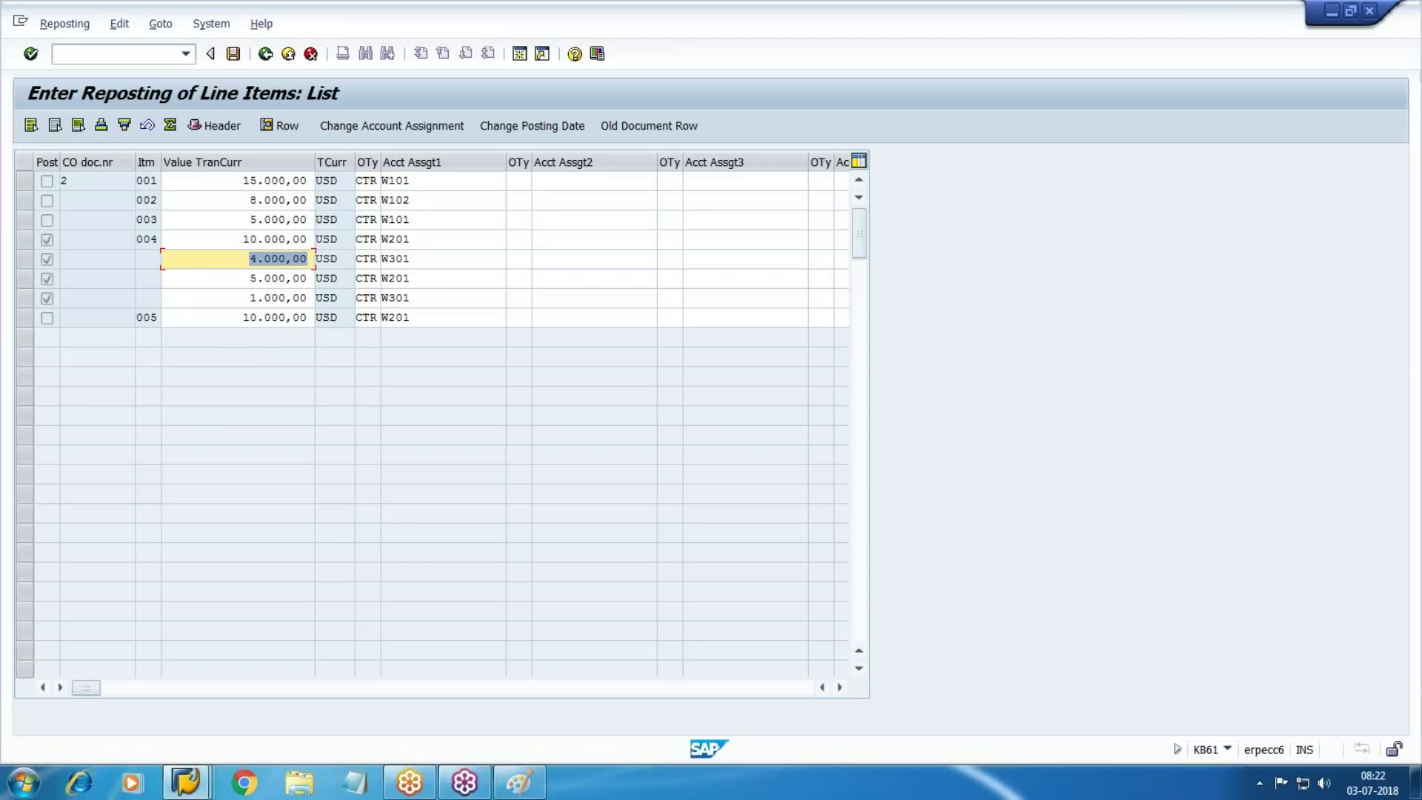
pyautogui.click(26, 300)
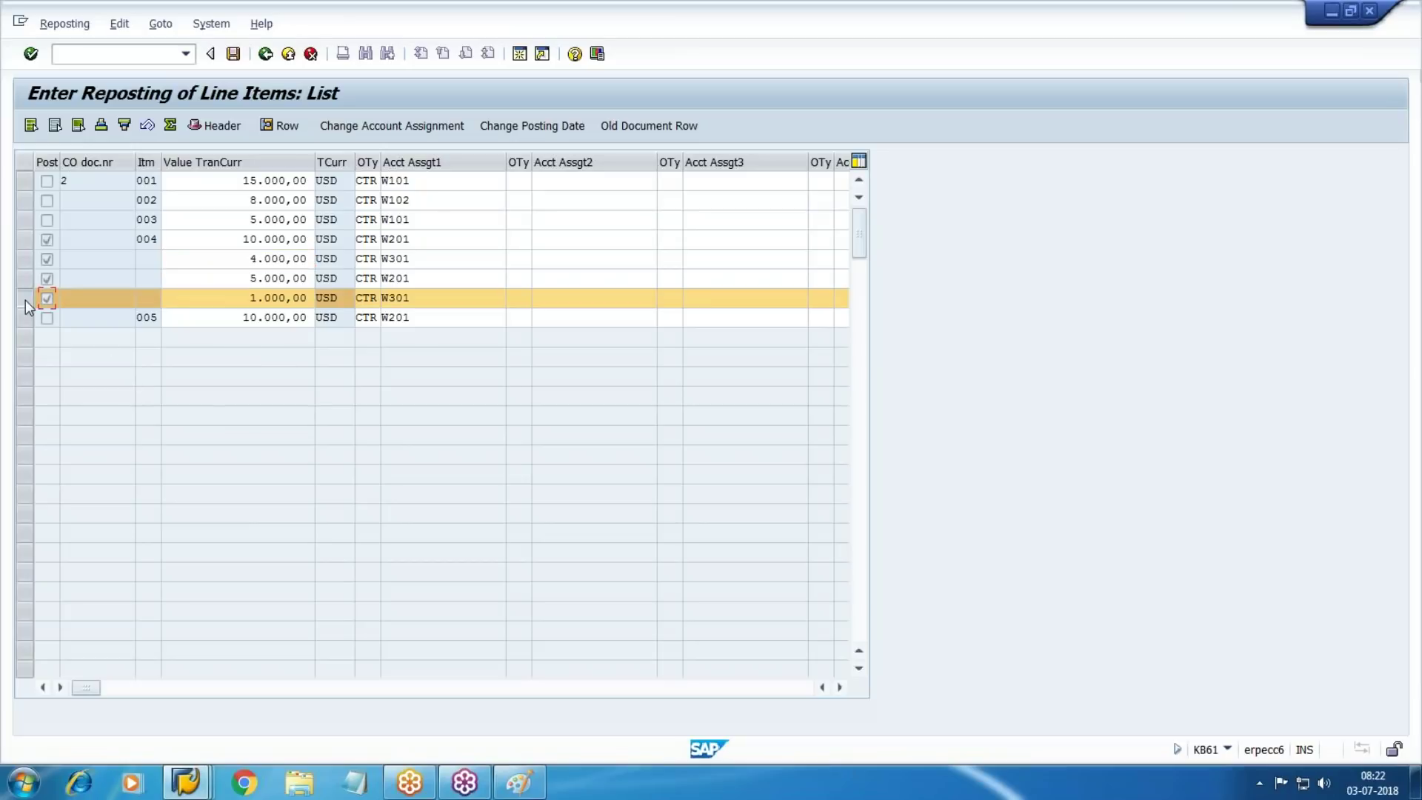
# Cancel the failed split, discarding the unsaved lines, and return to the SAP menu
pyautogui.press('F3')
pyautogui.click(310, 390)
pyautogui.click(31, 125)
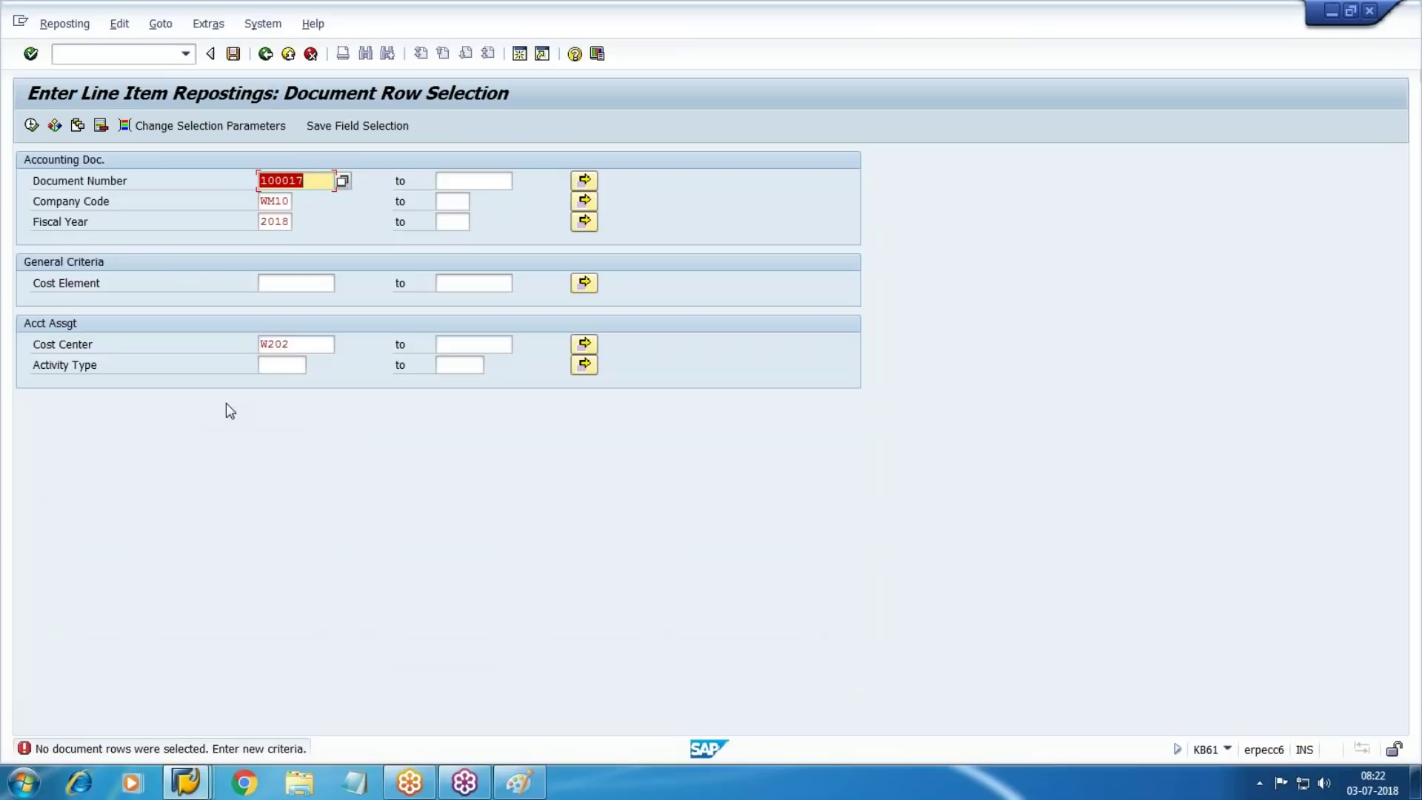
pyautogui.press('F3')
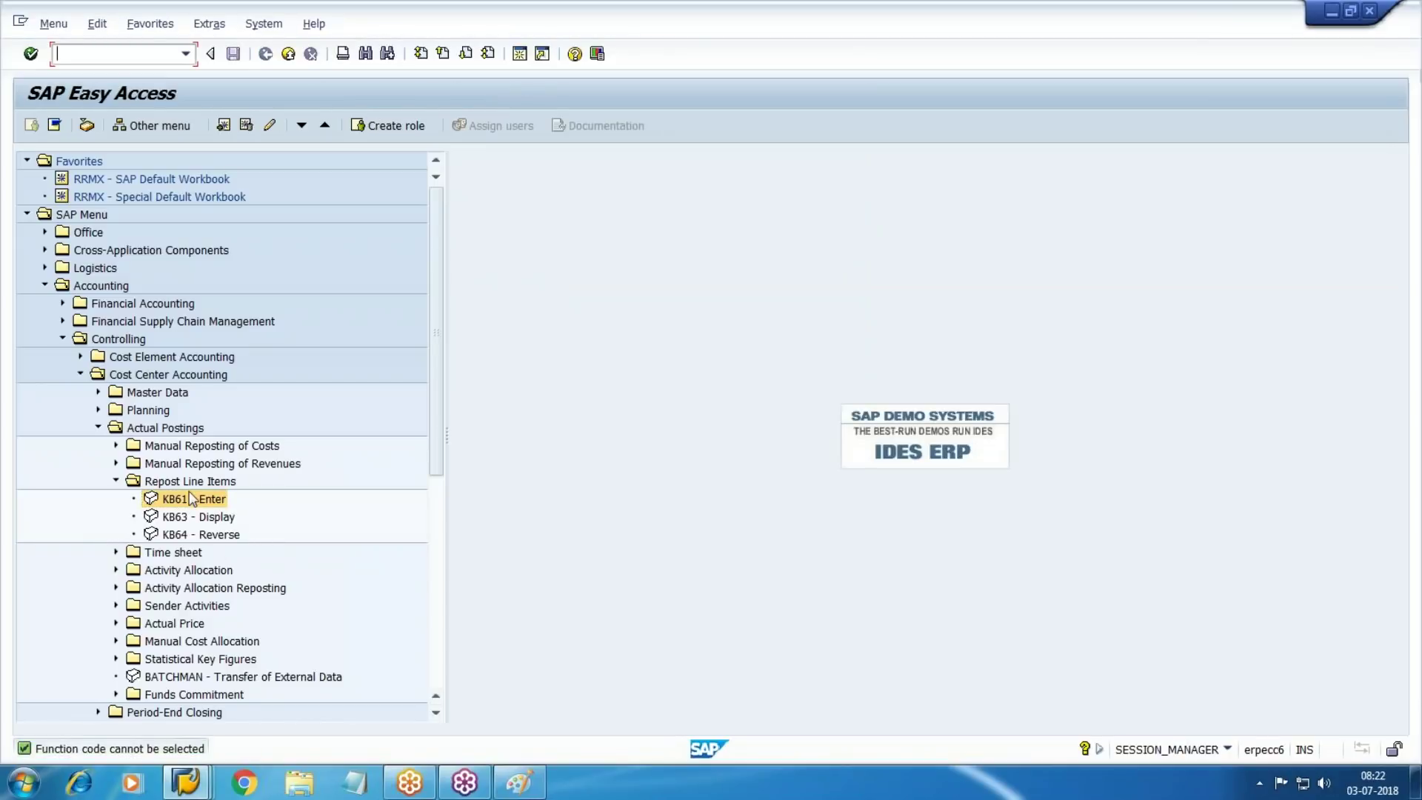
# Restart KB61 for document 100017 with the cost center criterion cleared and load its items
pyautogui.doubleClick(187, 498)
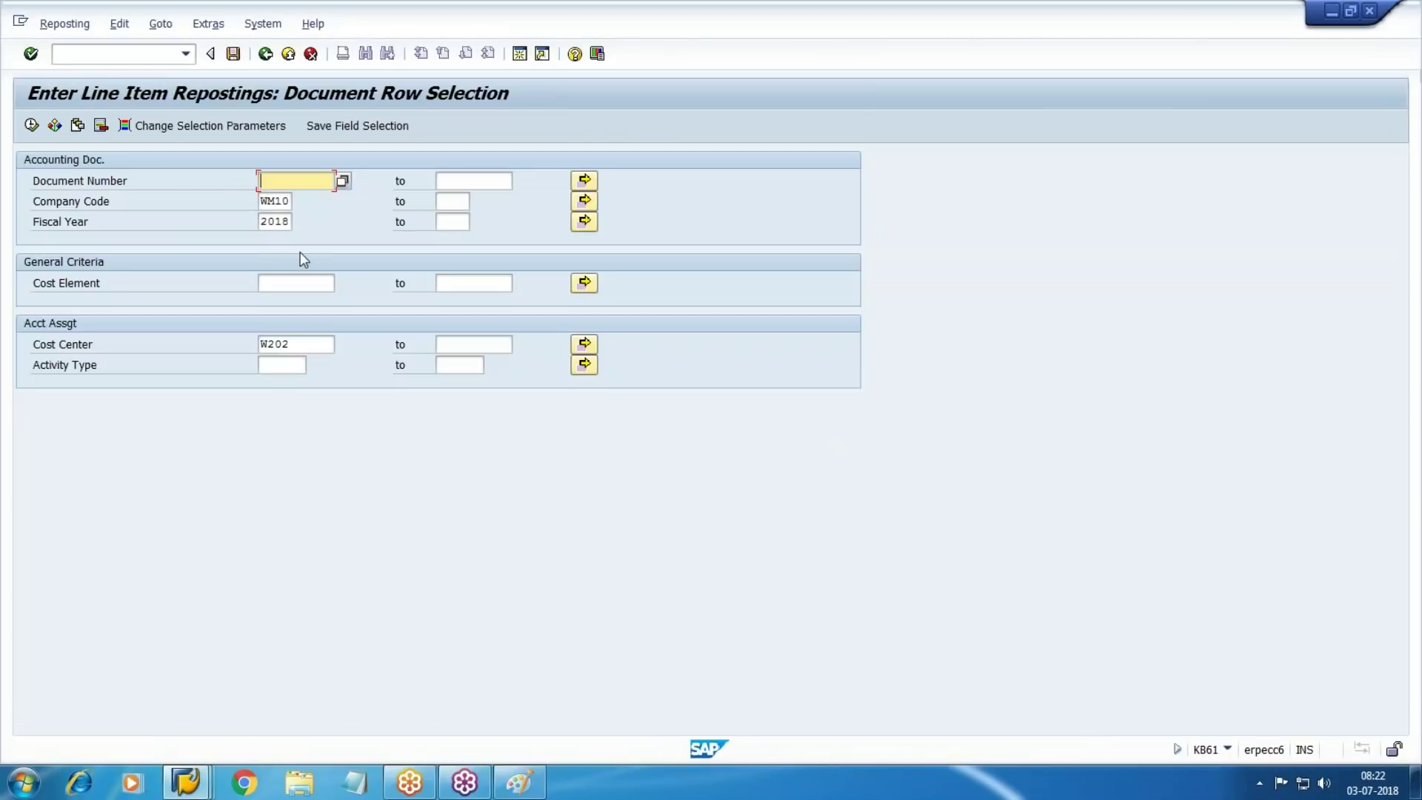
pyautogui.press('BackSpace')
pyautogui.click(292, 198)
pyautogui.click(311, 344)
pyautogui.press('BackSpace')
pyautogui.press('BackSpace')
pyautogui.press('BackSpace')
pyautogui.press('BackSpace')
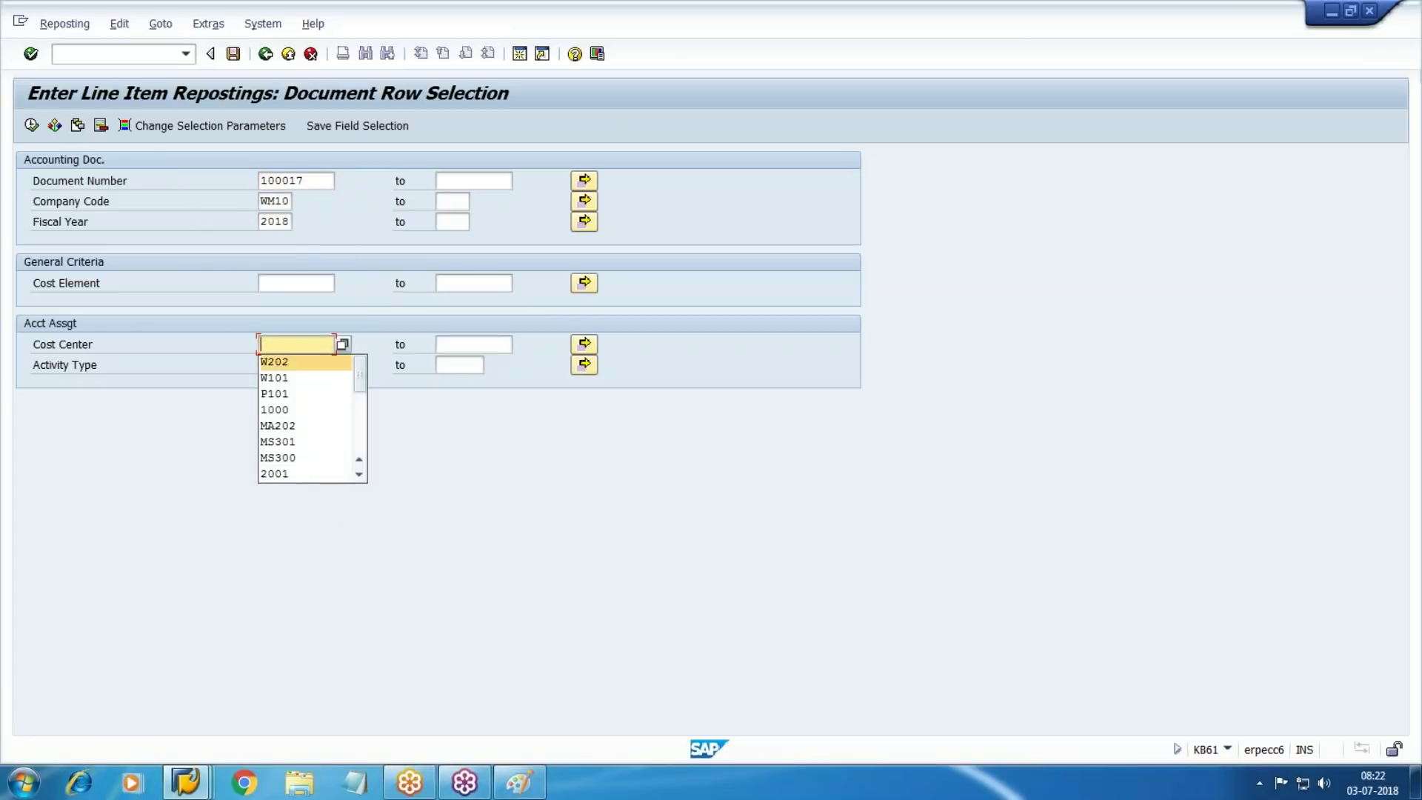
pyautogui.click(33, 125)
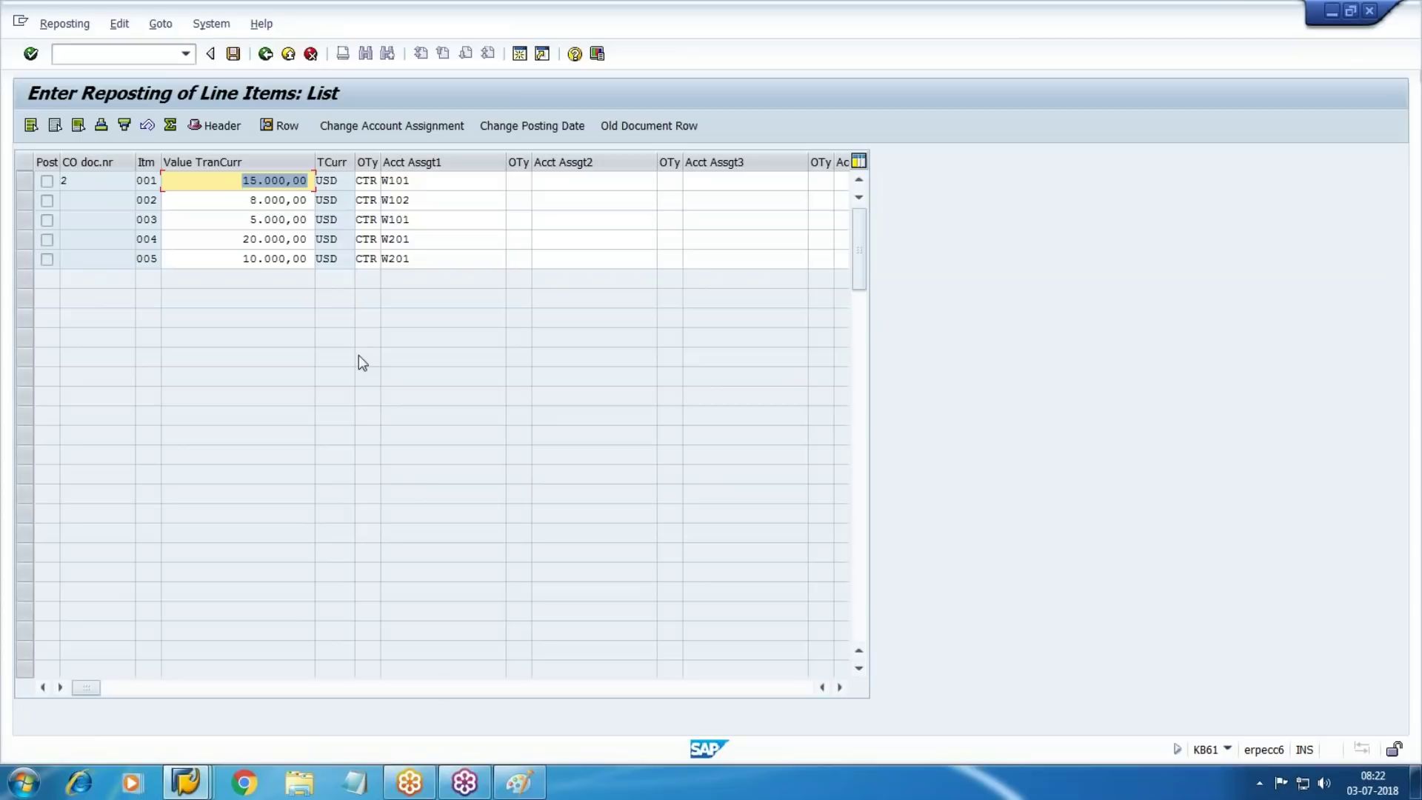
# Set item 004 to 10.000,00 and its split line to 6.000,00
pyautogui.click(244, 238)
pyautogui.press('BackSpace')
pyautogui.press('Delete')
pyautogui.press('Delete')
pyautogui.press('Delete')
pyautogui.press('Delete')
pyautogui.press('Delete')
pyautogui.press('Delete')
pyautogui.press('Delete')
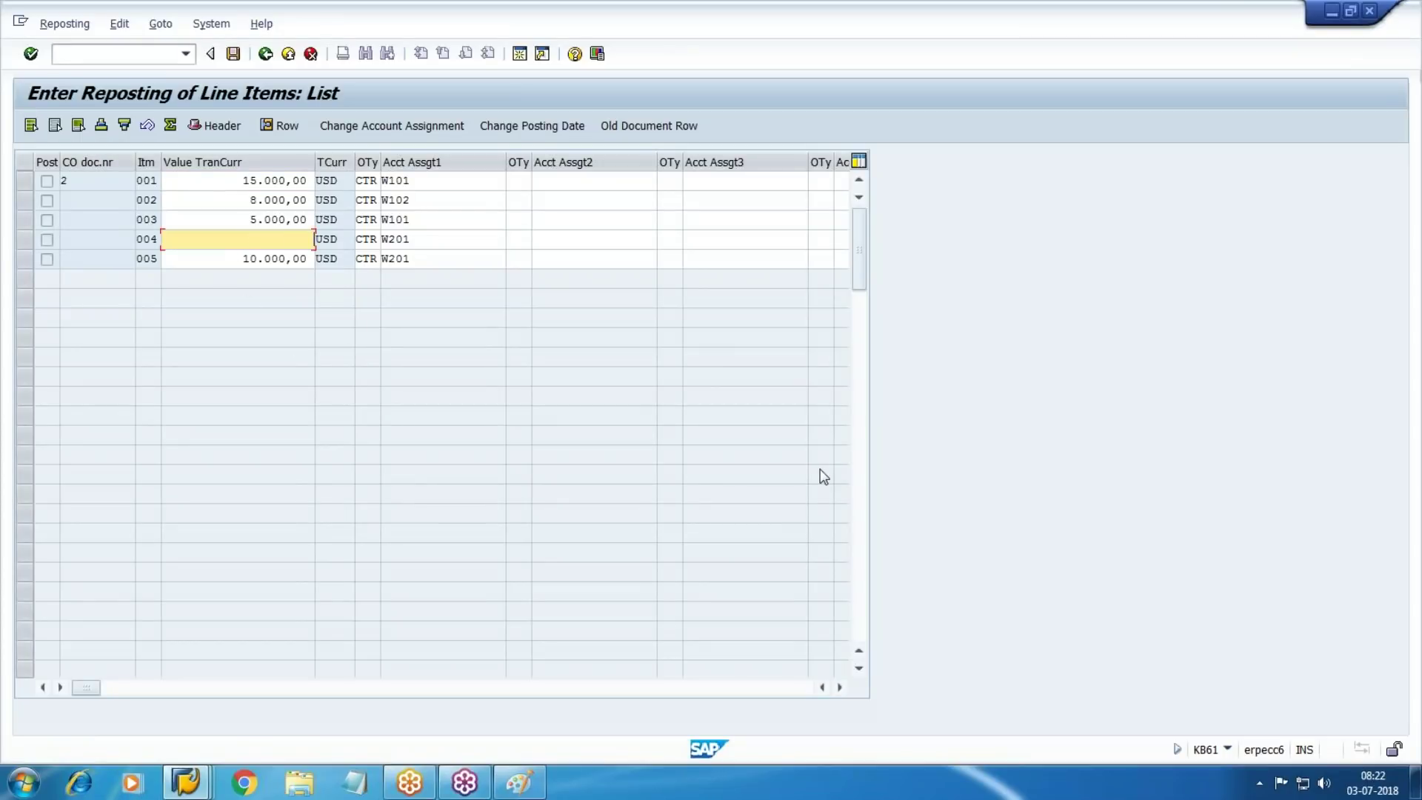
pyautogui.write('10000')
pyautogui.press('Return')
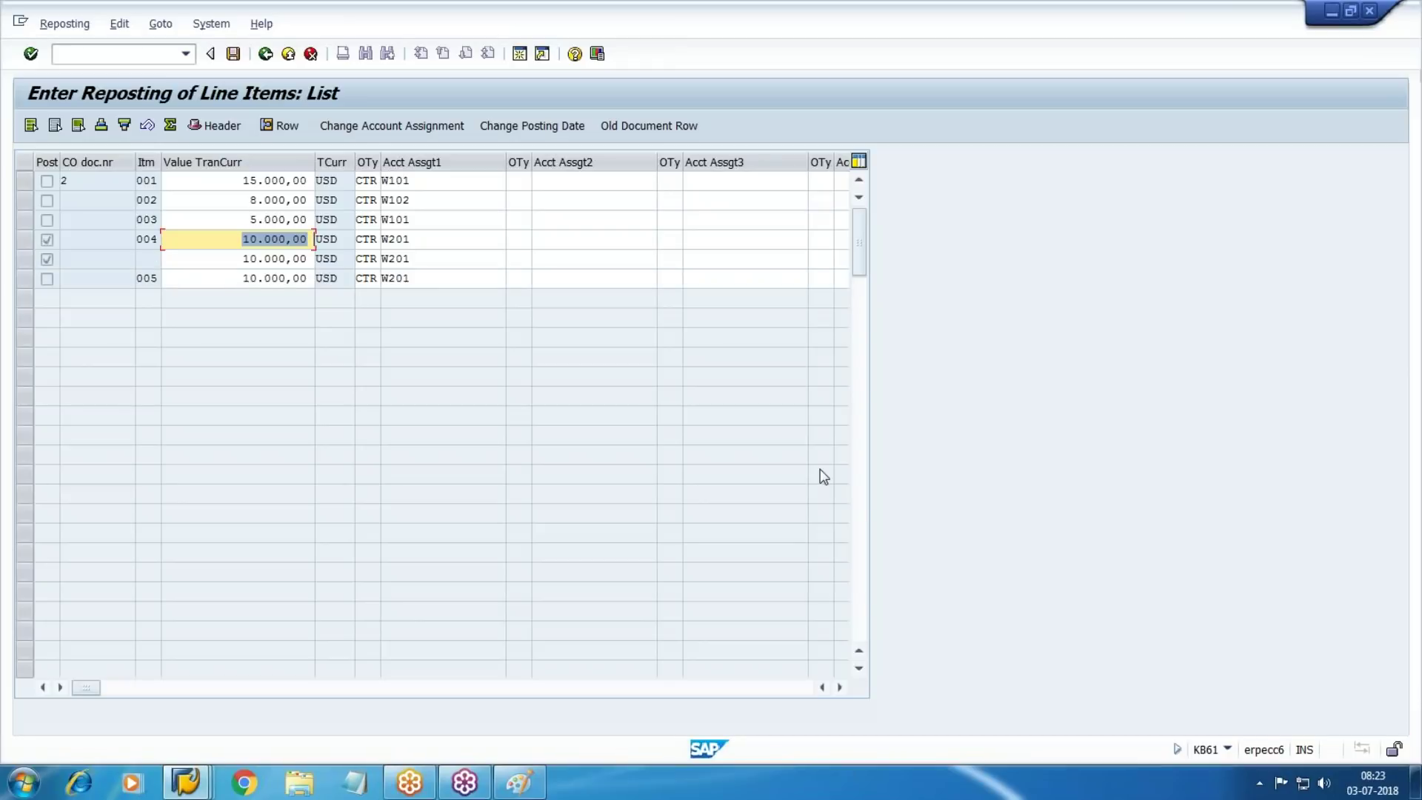
pyautogui.click(249, 258)
pyautogui.press('BackSpace')
pyautogui.press('Delete')
pyautogui.press('Delete')
pyautogui.press('Delete')
pyautogui.press('Delete')
pyautogui.press('Delete')
pyautogui.press('Delete')
pyautogui.press('Delete')
pyautogui.press('Delete')
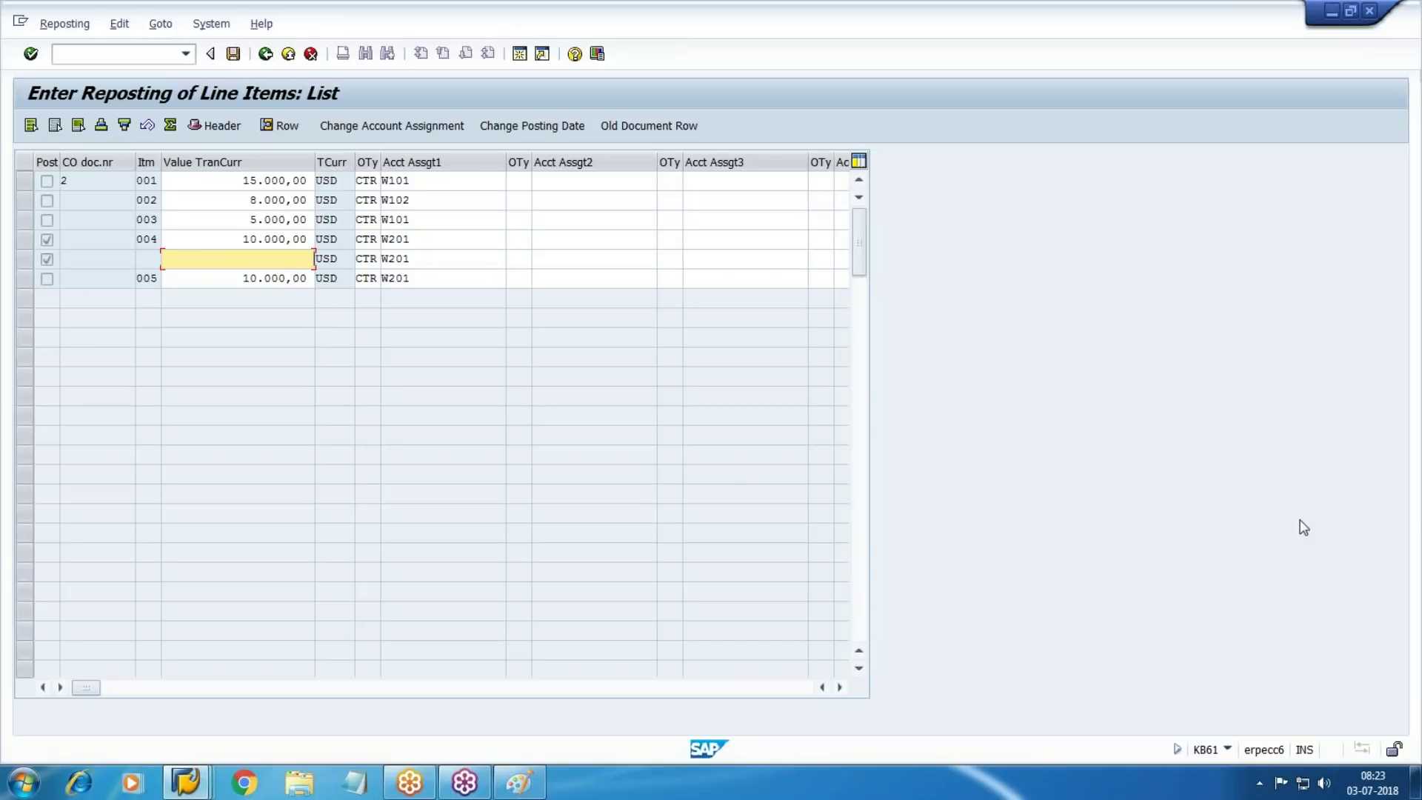
pyautogui.write('0000')
pyautogui.press('BackSpace')
pyautogui.press('Return')
# Set the 4.000,00 remainder, assign W202 and W301 to the split lines, and post as document 3
pyautogui.press('BackSpace')
pyautogui.press('BackSpace')
pyautogui.press('BackSpace')
pyautogui.press('BackSpace')
pyautogui.press('BackSpace')
pyautogui.press('BackSpace')
pyautogui.press('BackSpace')
pyautogui.press('BackSpace')
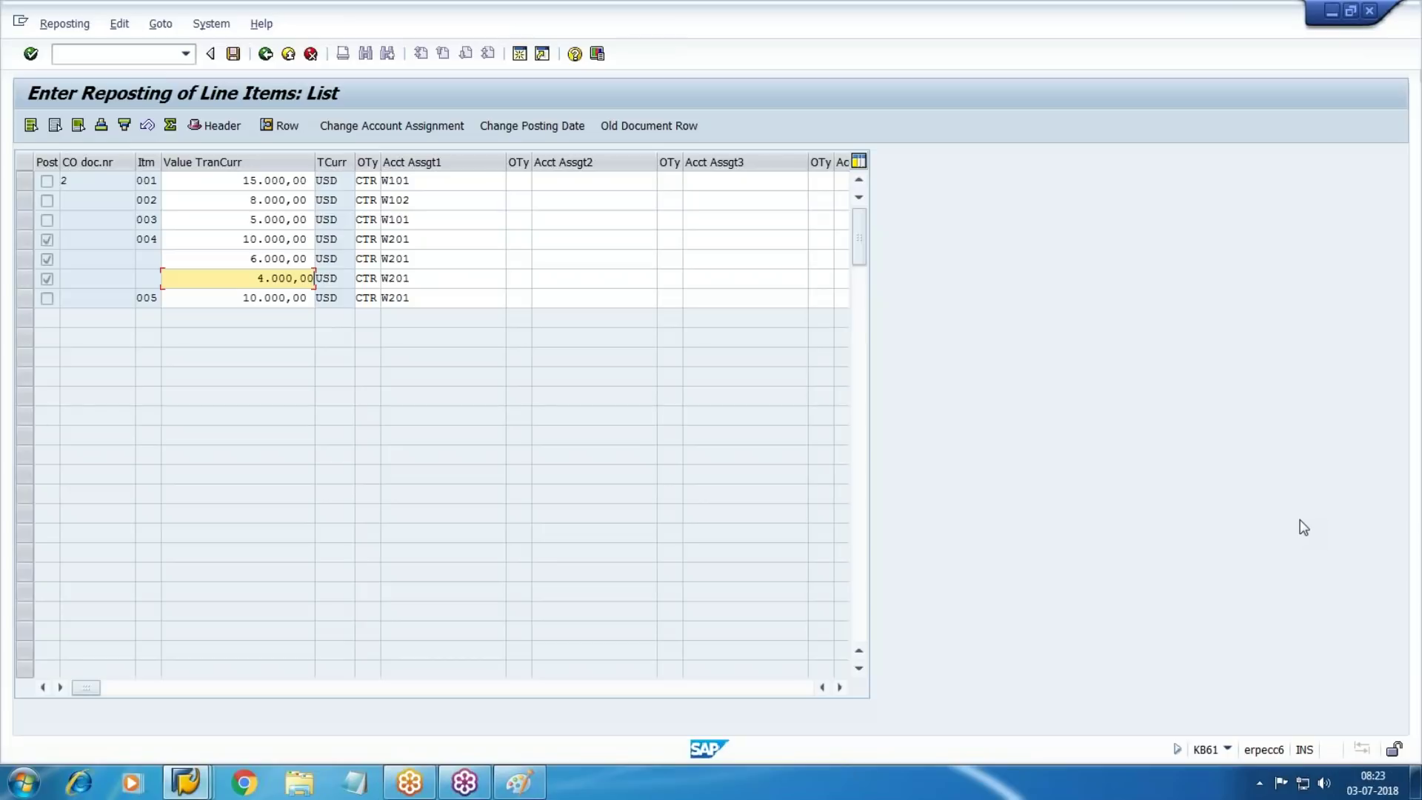
pyautogui.write('4000')
pyautogui.press('Tab')
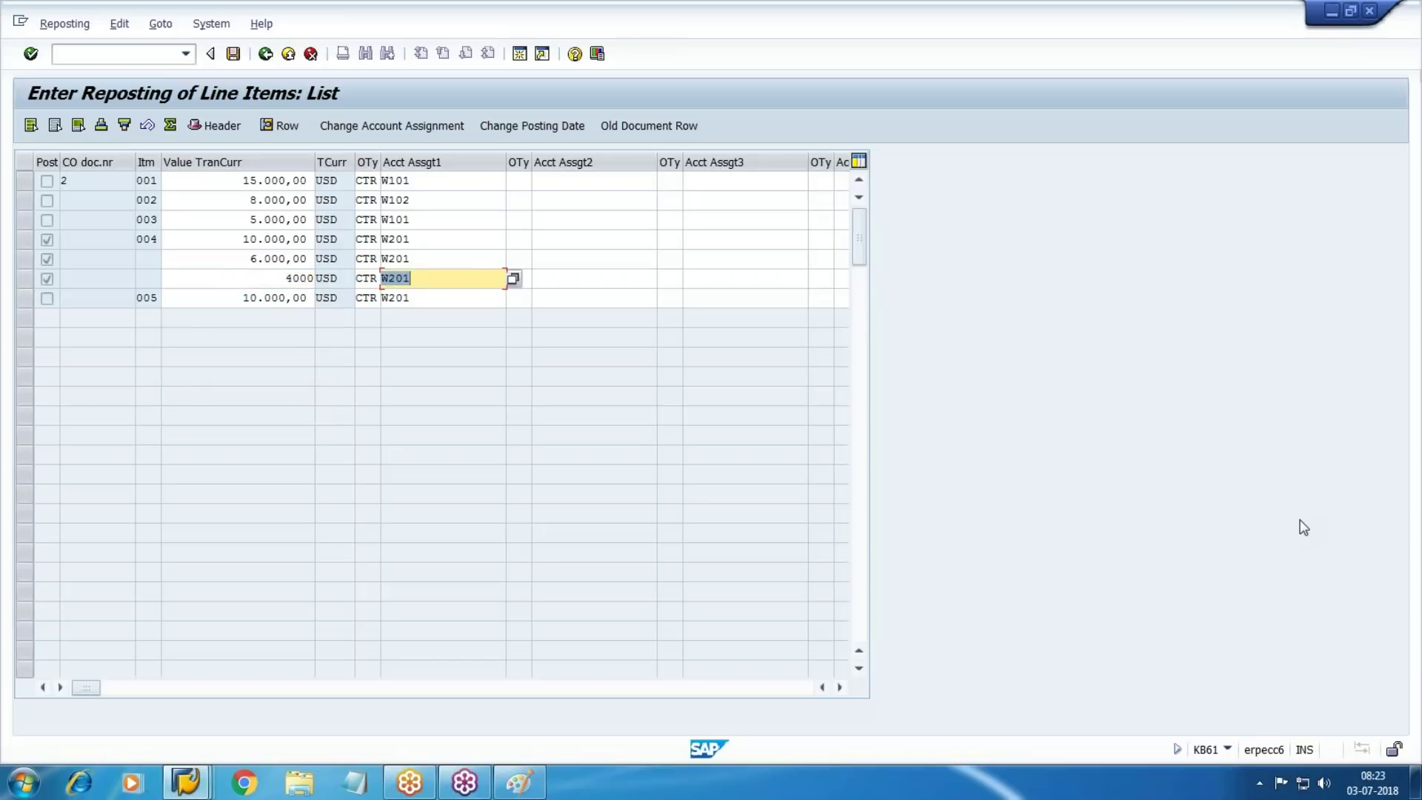
pyautogui.press('Up')
pyautogui.press('BackSpace')
pyautogui.write('2')
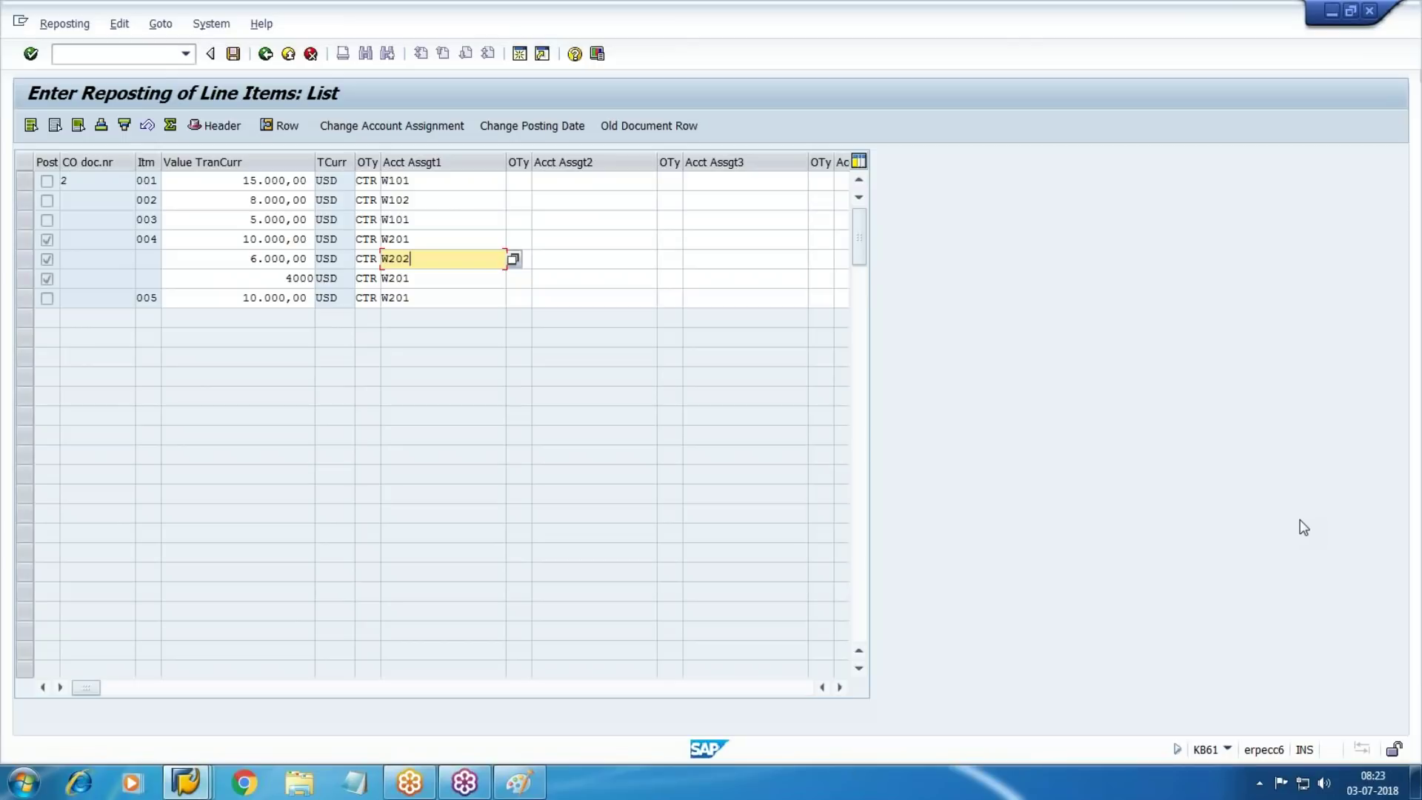
pyautogui.press('Down')
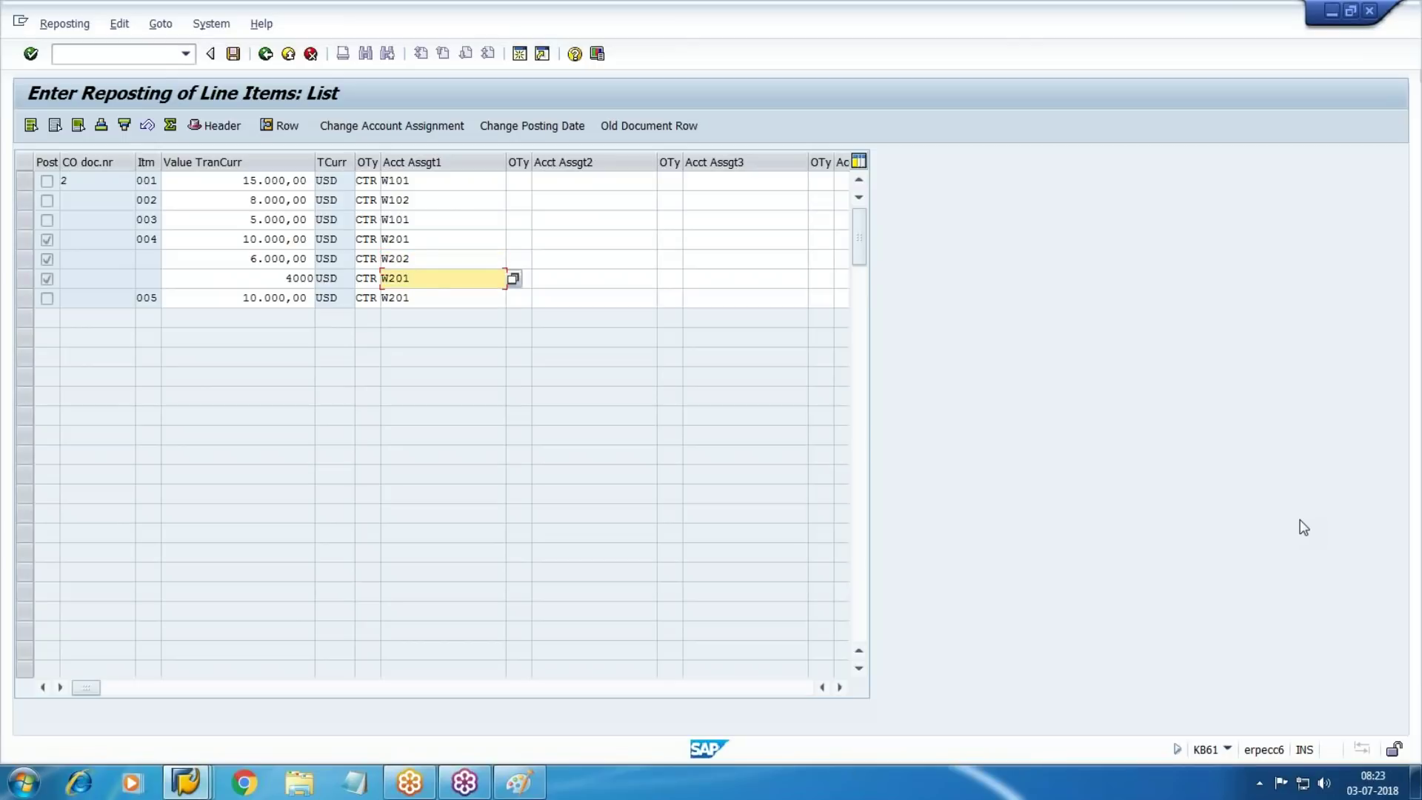
pyautogui.press('F4')
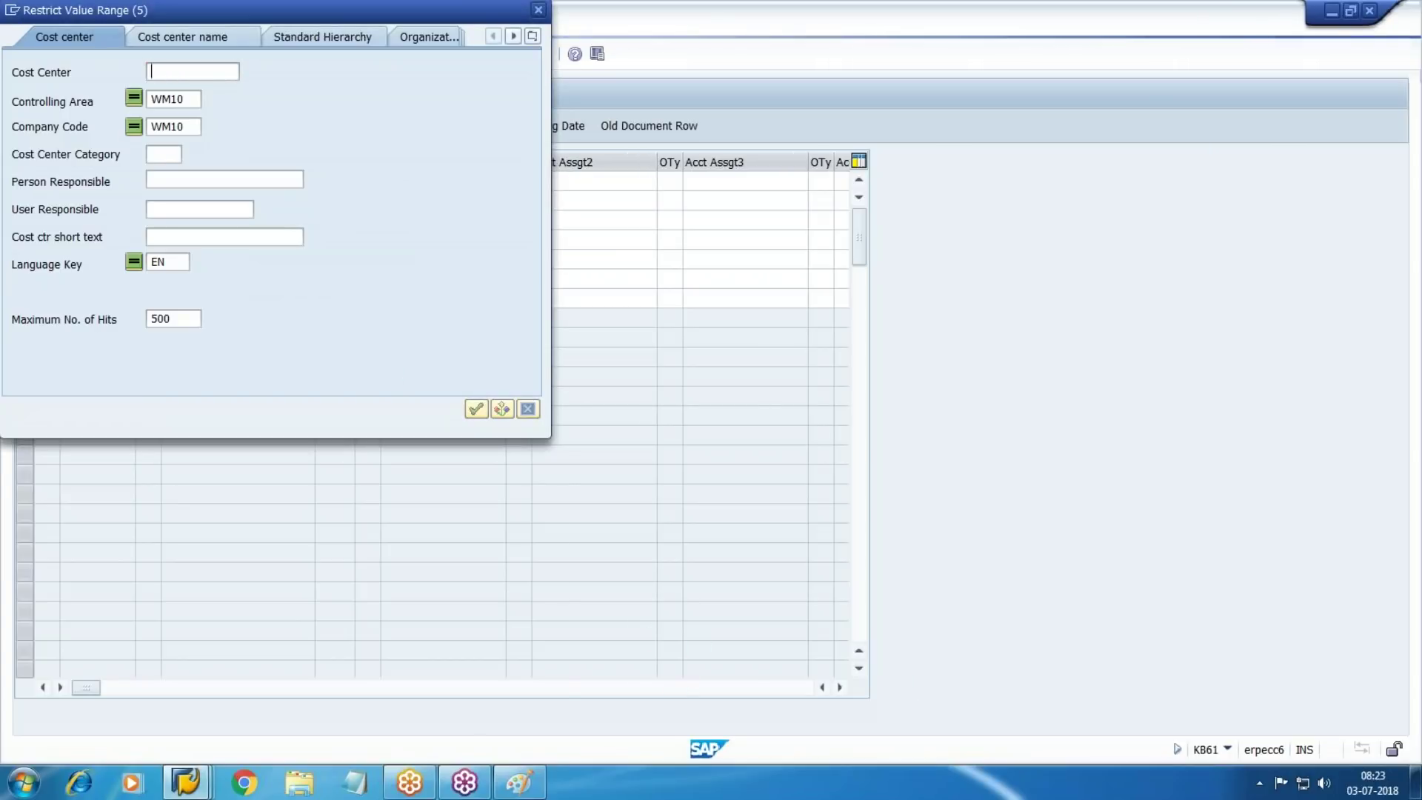
pyautogui.press('Return')
pyautogui.doubleClick(26, 206)
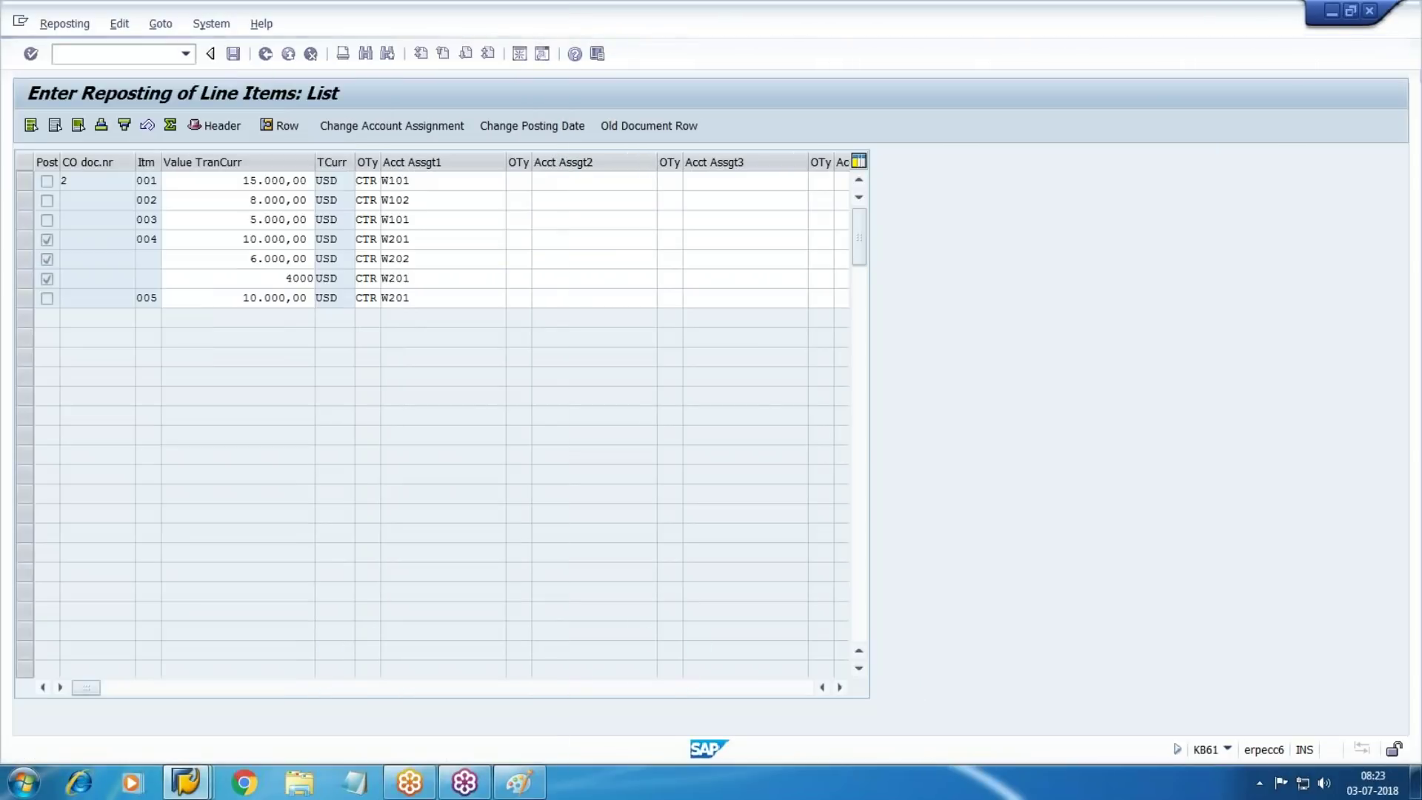
pyautogui.press('Return')
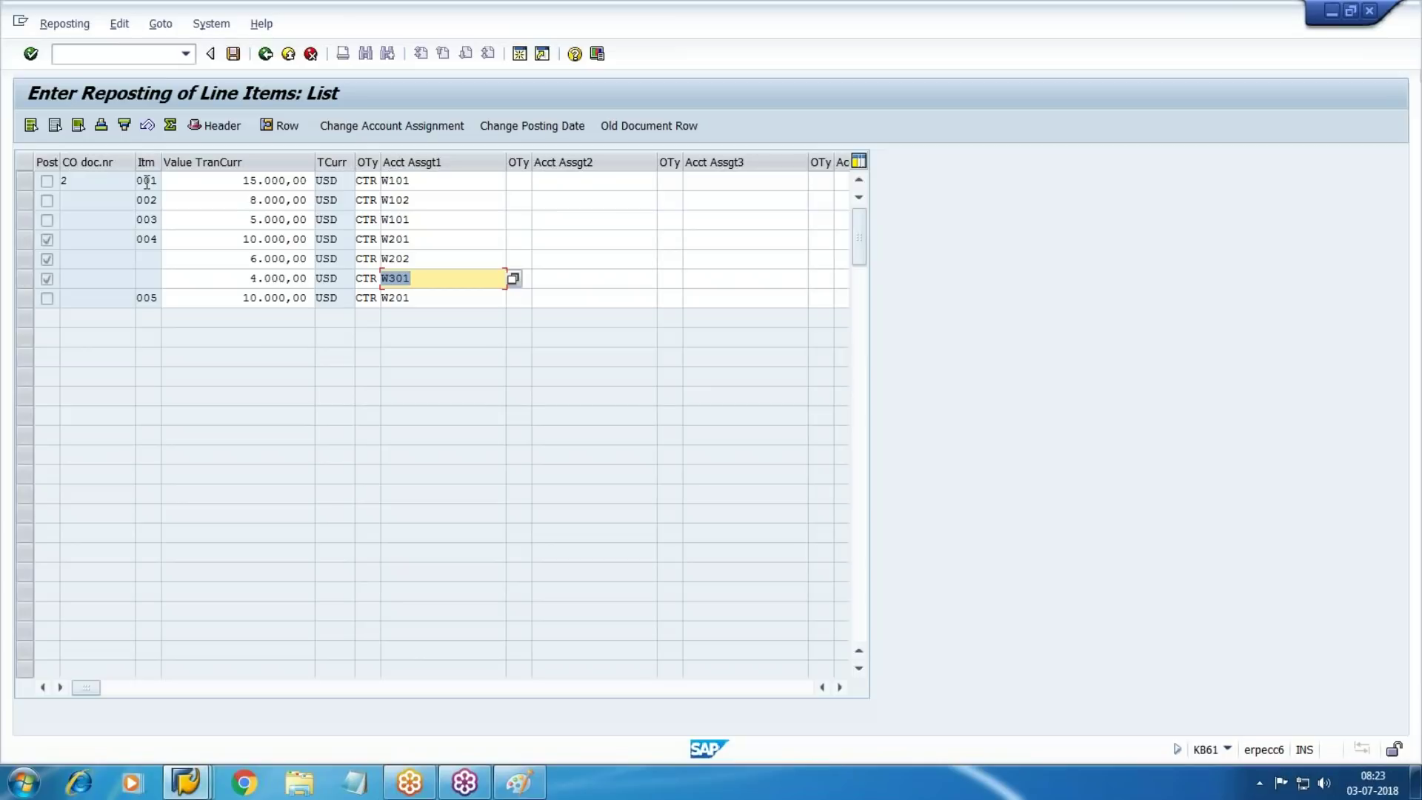
pyautogui.click(232, 59)
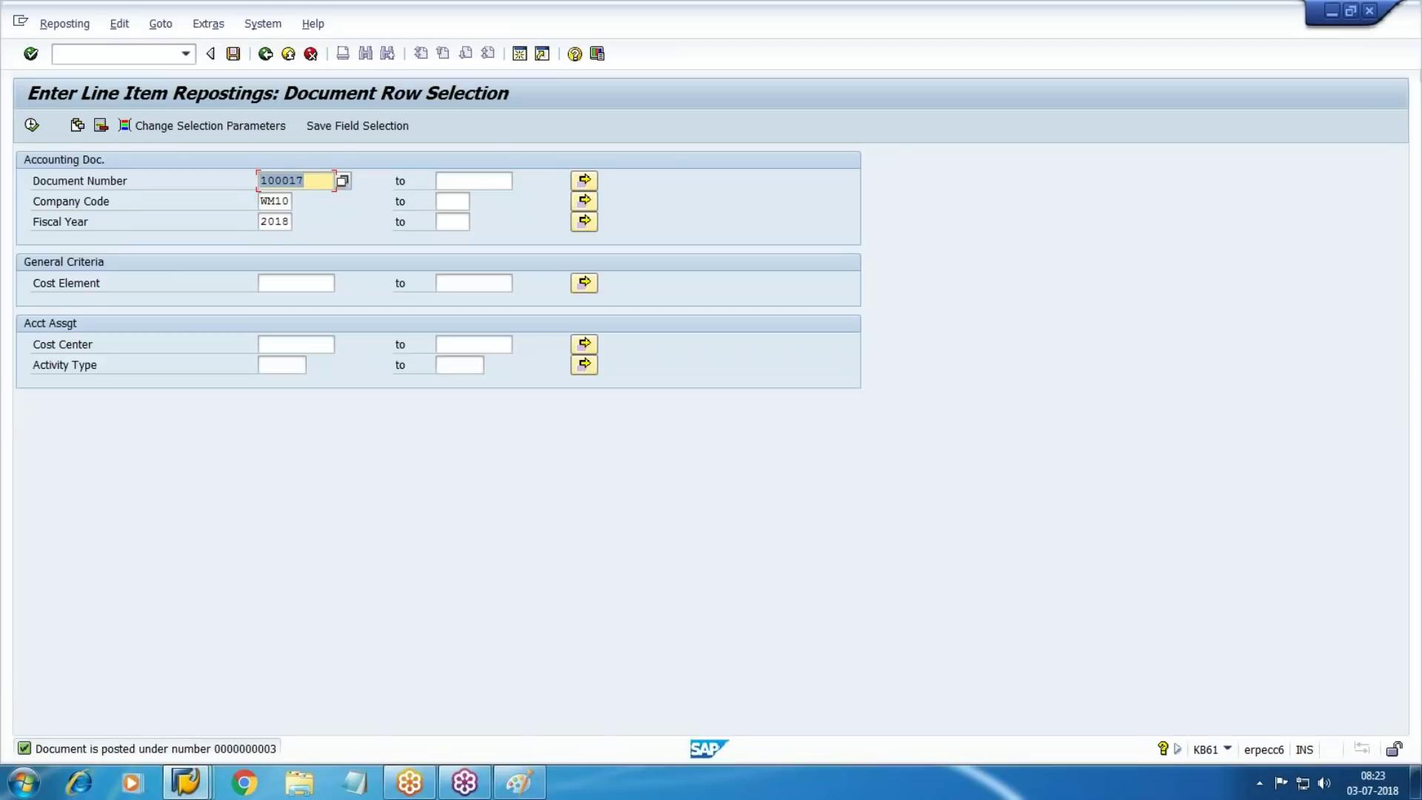
pyautogui.click(99, 55)
# Display actual cost document 3 in KSB5 and expand its line items
pyautogui.write('/nks')
pyautogui.press('BackSpace')
pyautogui.press('BackSpace')
pyautogui.press('BackSpace')
pyautogui.press('BackSpace')
pyautogui.write('/NKSB5')
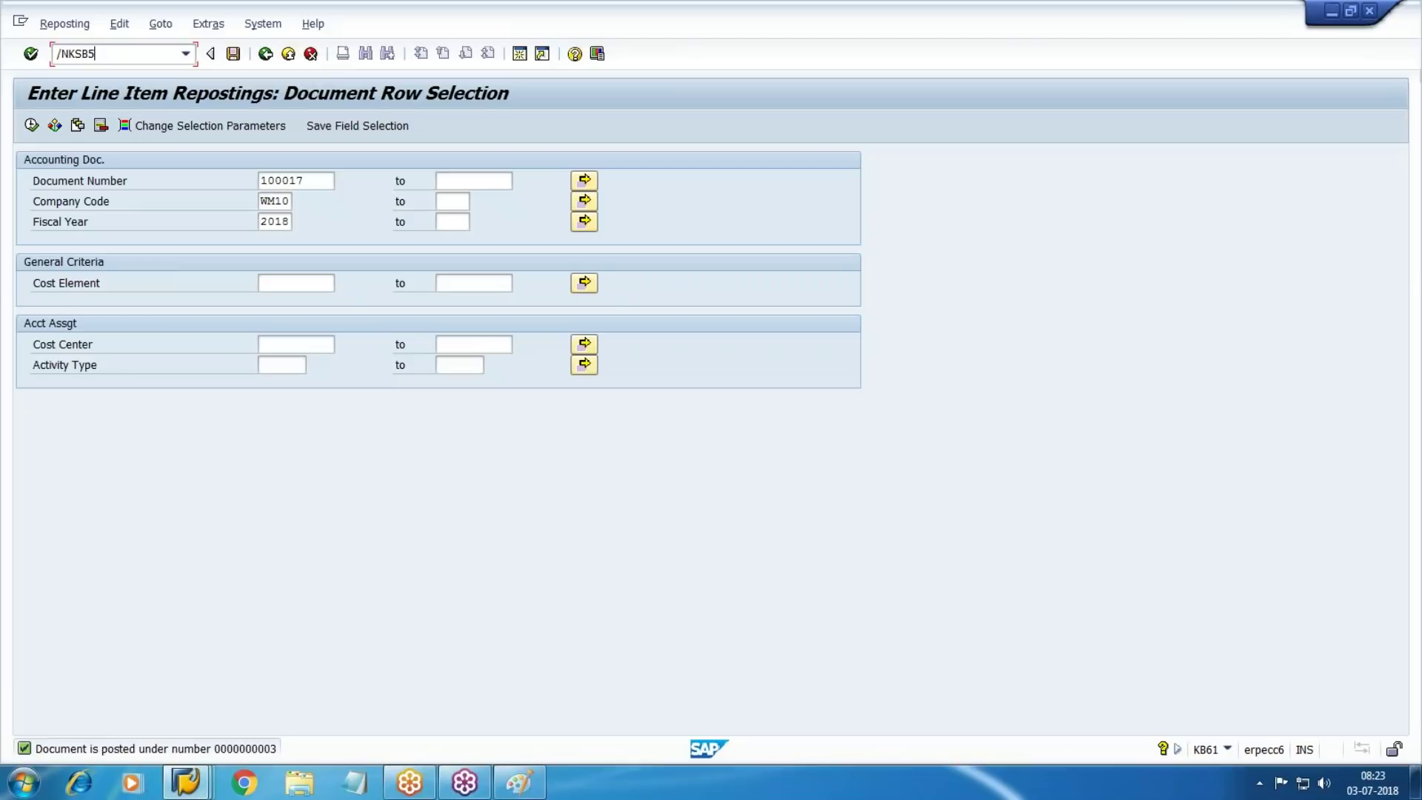
pyautogui.press('Return')
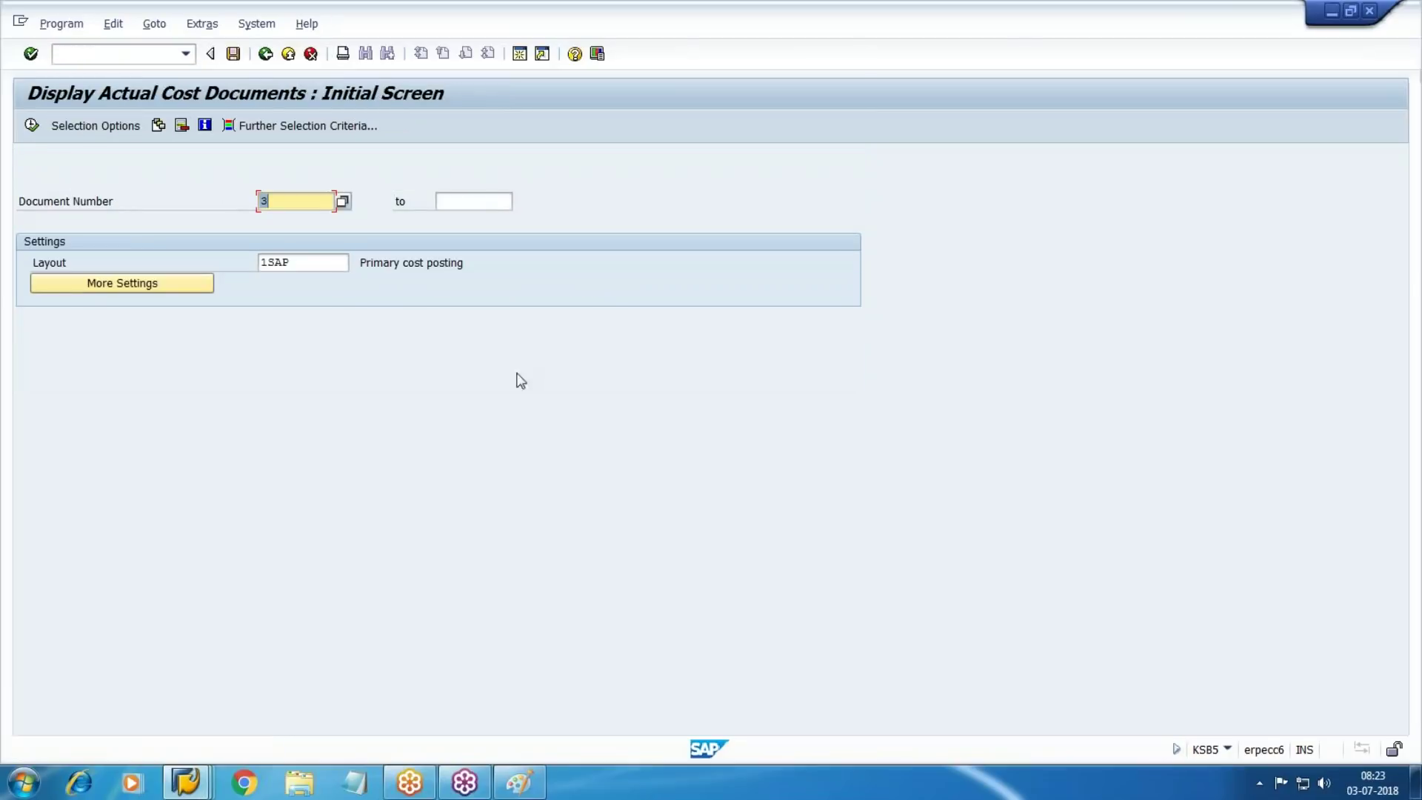
pyautogui.click(26, 128)
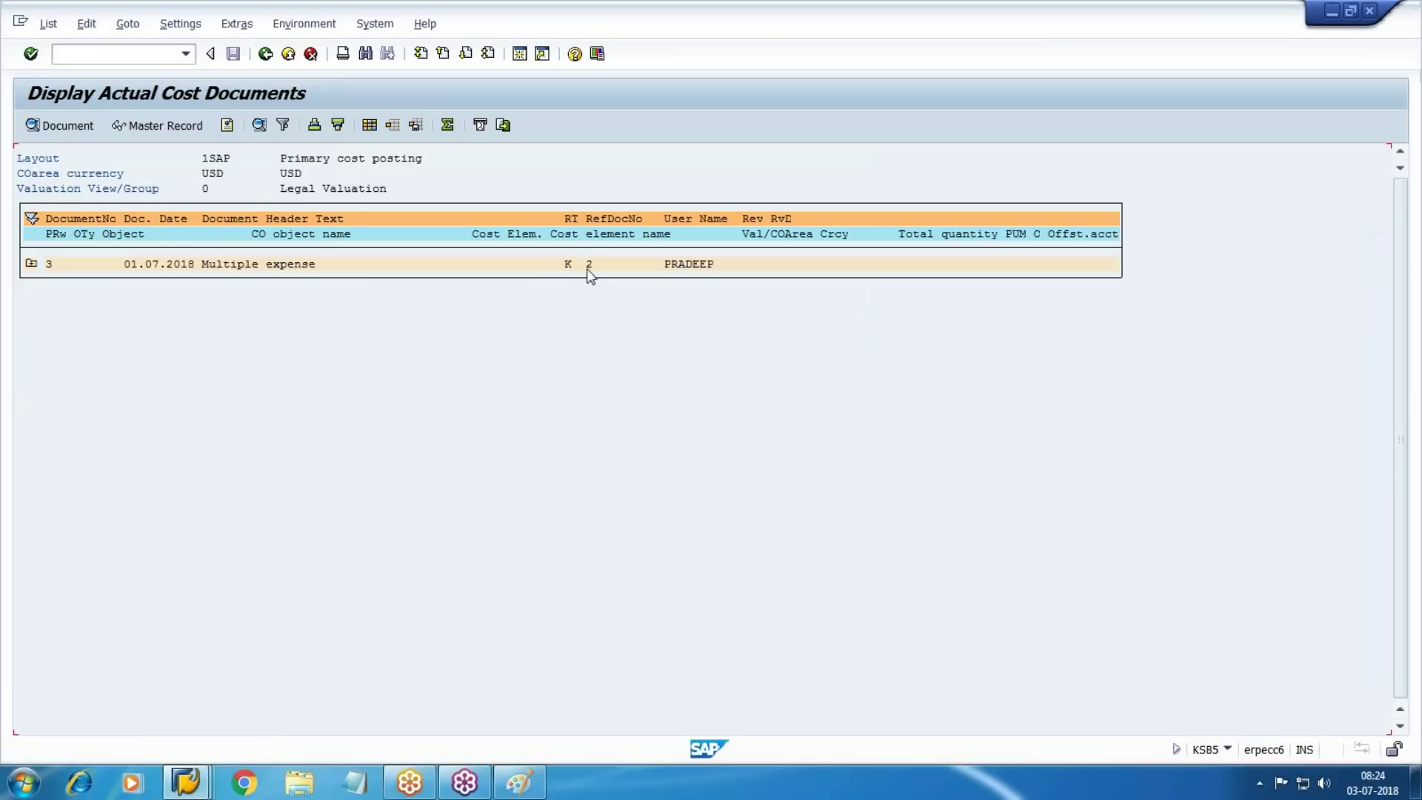
pyautogui.click(31, 263)
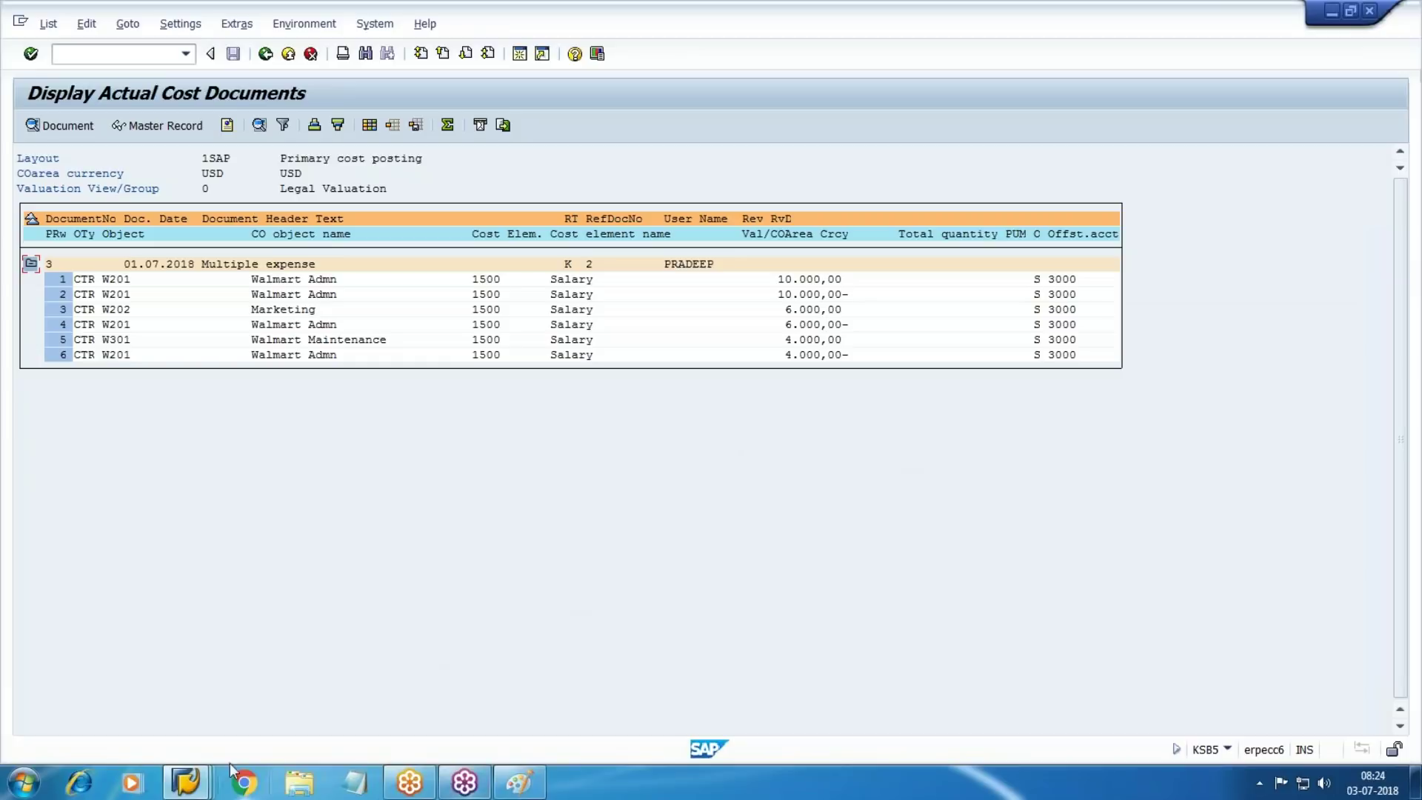
pyautogui.moveTo(185, 783)
pyautogui.click(524, 720)
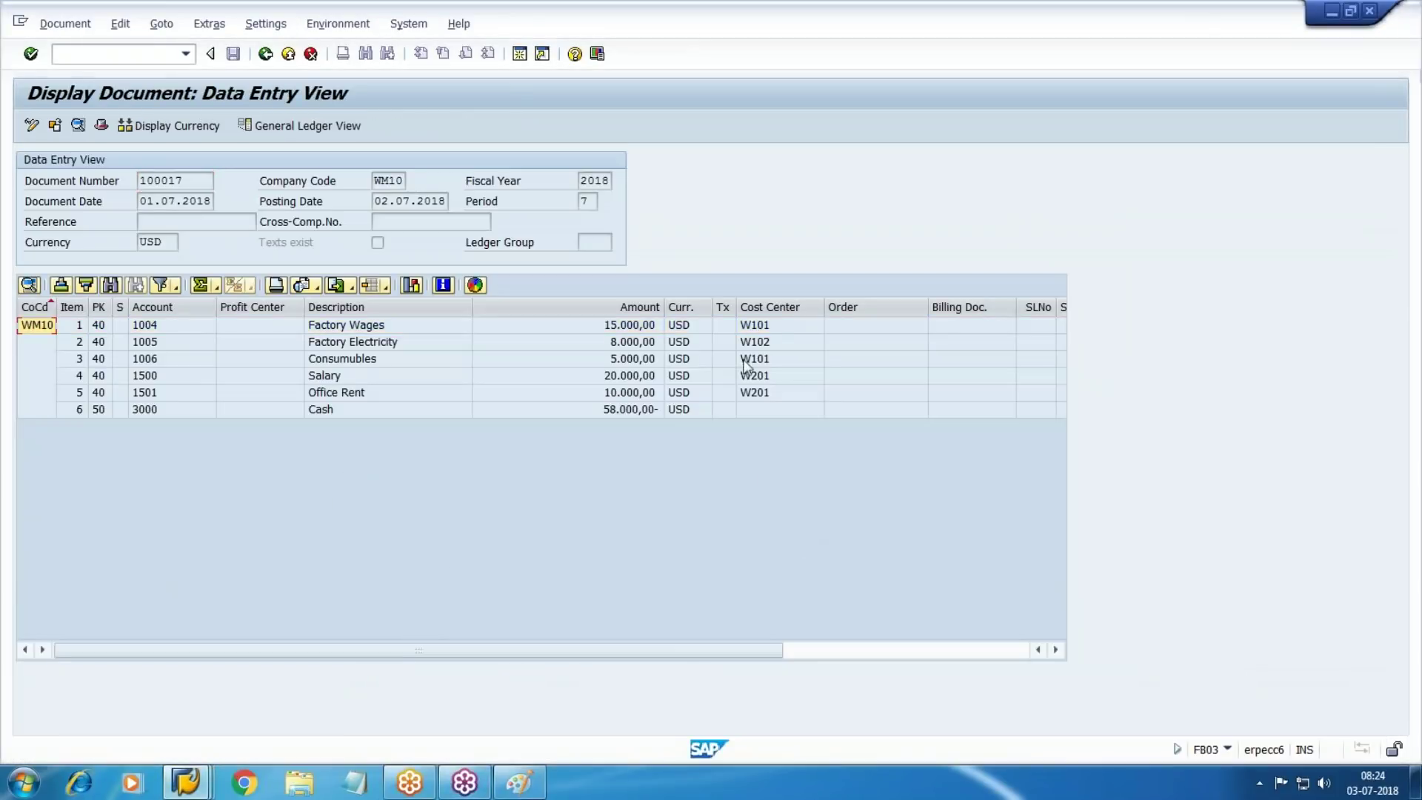
# Check the W201 salary line, then return the cost line item report to its selection screen
pyautogui.click(327, 376)
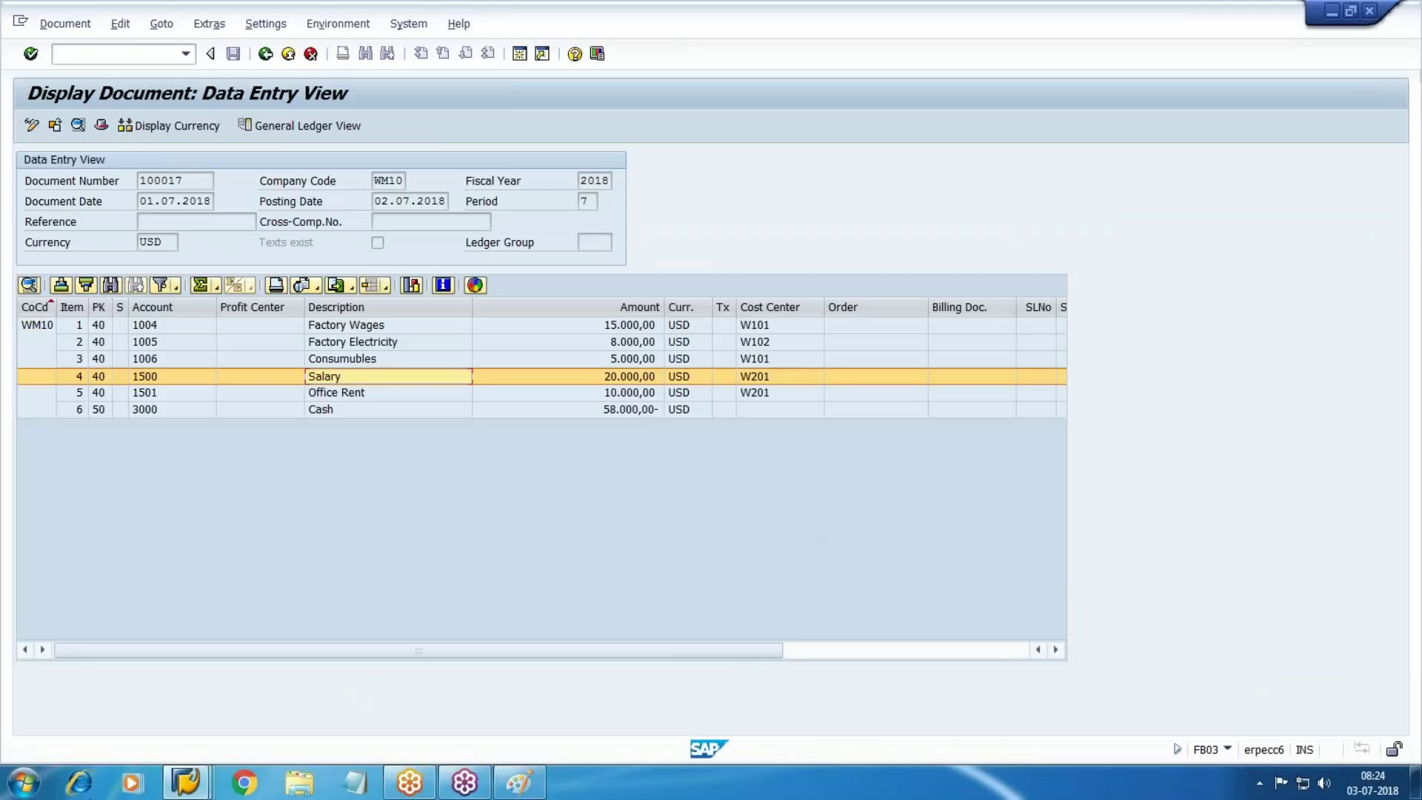
pyautogui.moveTo(185, 782)
pyautogui.click(678, 707)
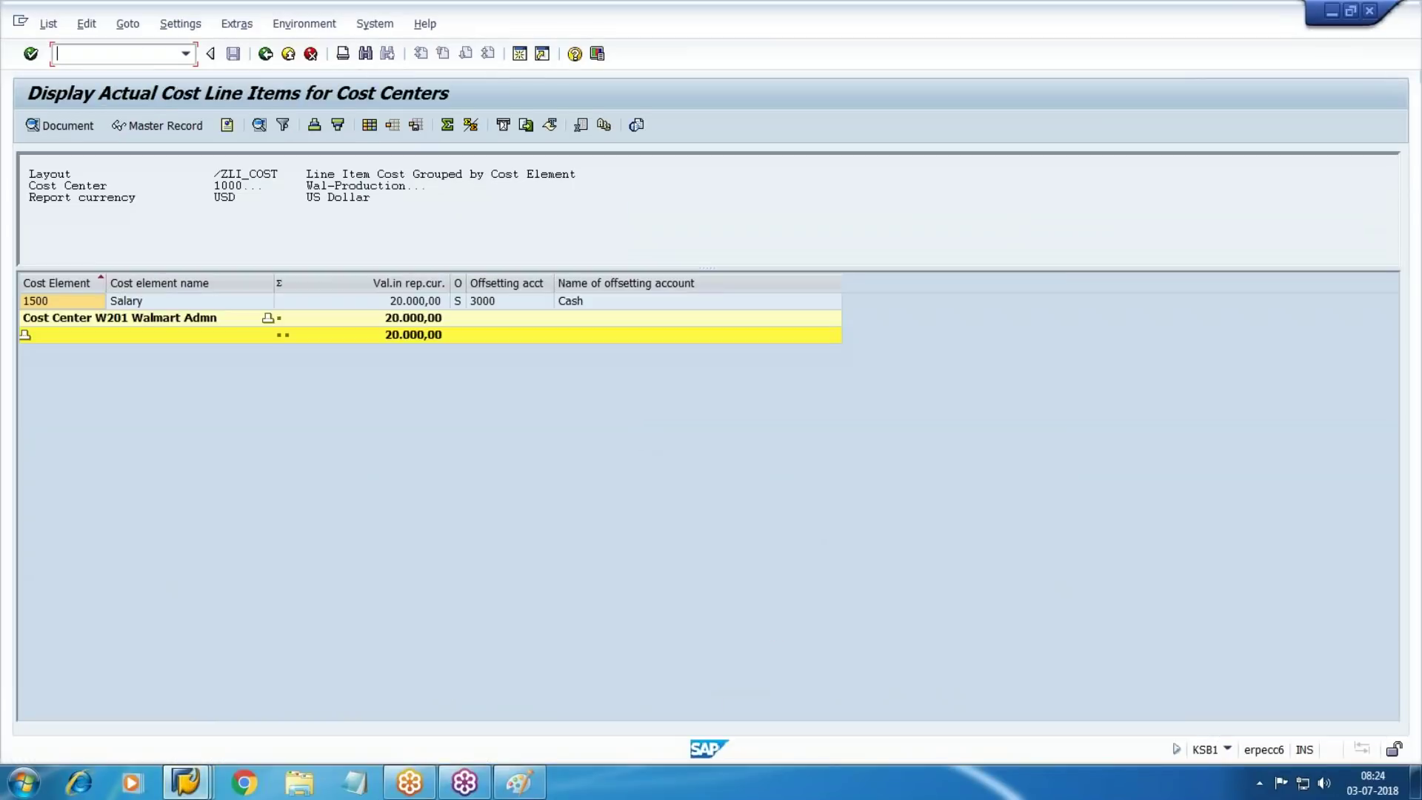
pyautogui.click(266, 55)
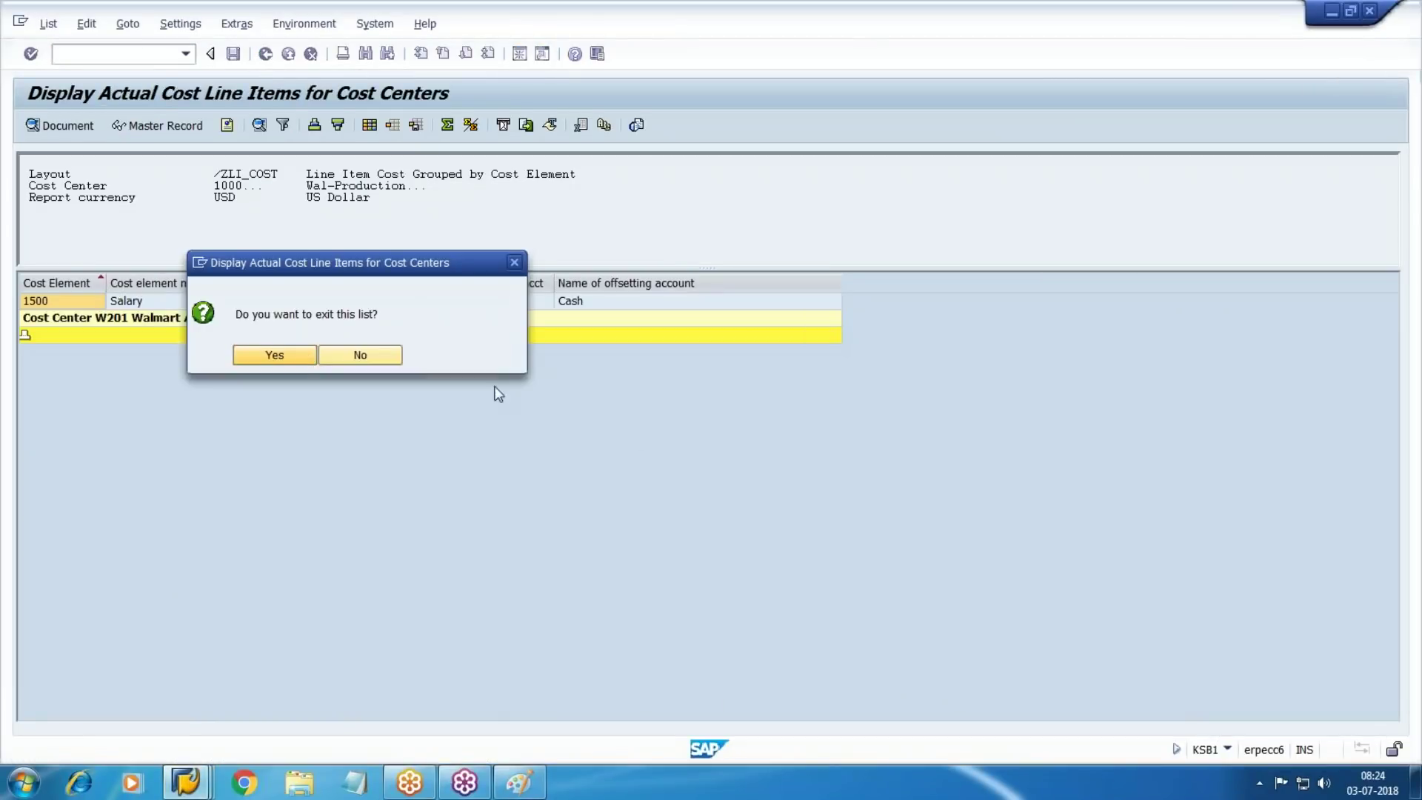
pyautogui.press('Return')
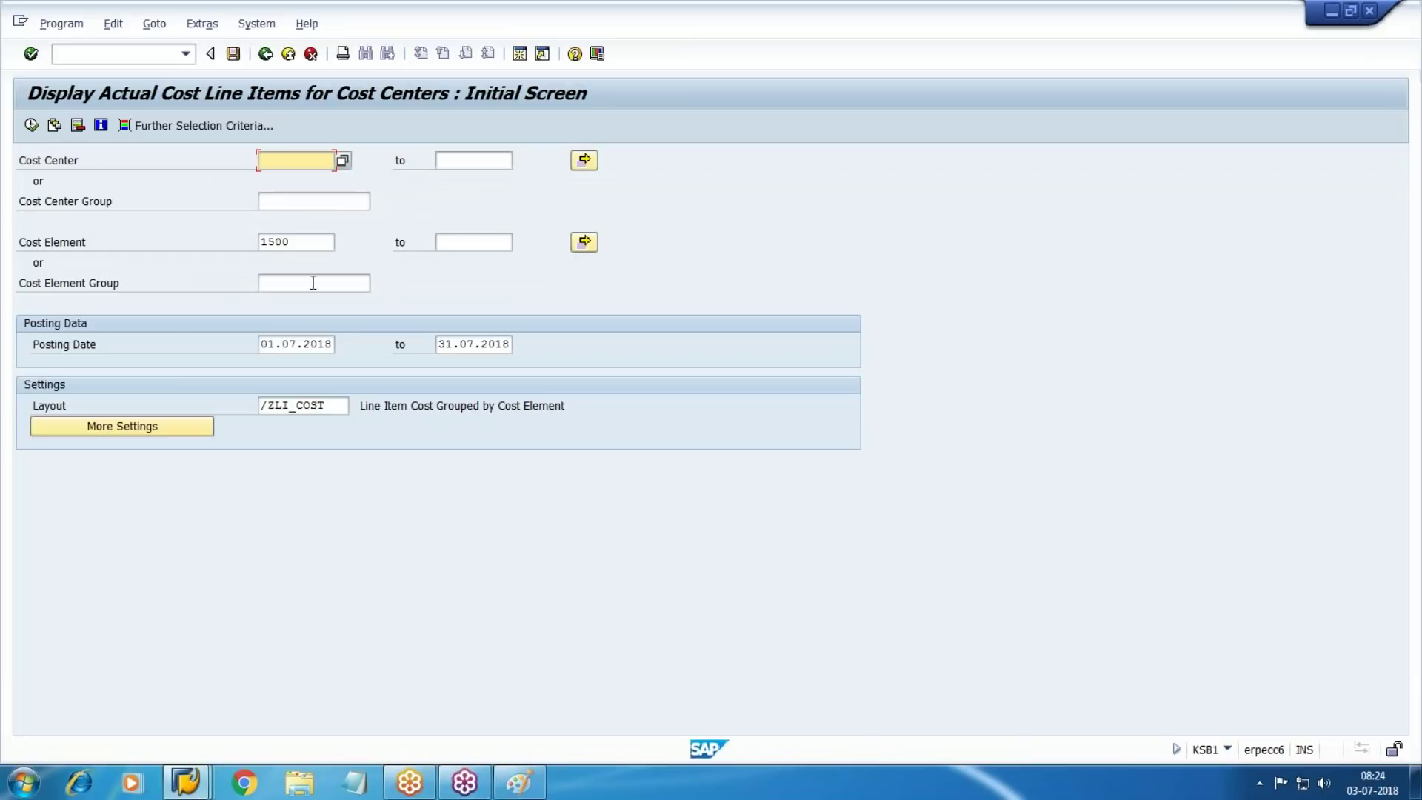
# Rerun the line item report for cost element 1500 across all cost centers
pyautogui.click(314, 244)
pyautogui.press('BackSpace')
pyautogui.press('BackSpace')
pyautogui.press('BackSpace')
pyautogui.press('BackSpace')
pyautogui.click(485, 317)
pyautogui.click(288, 285)
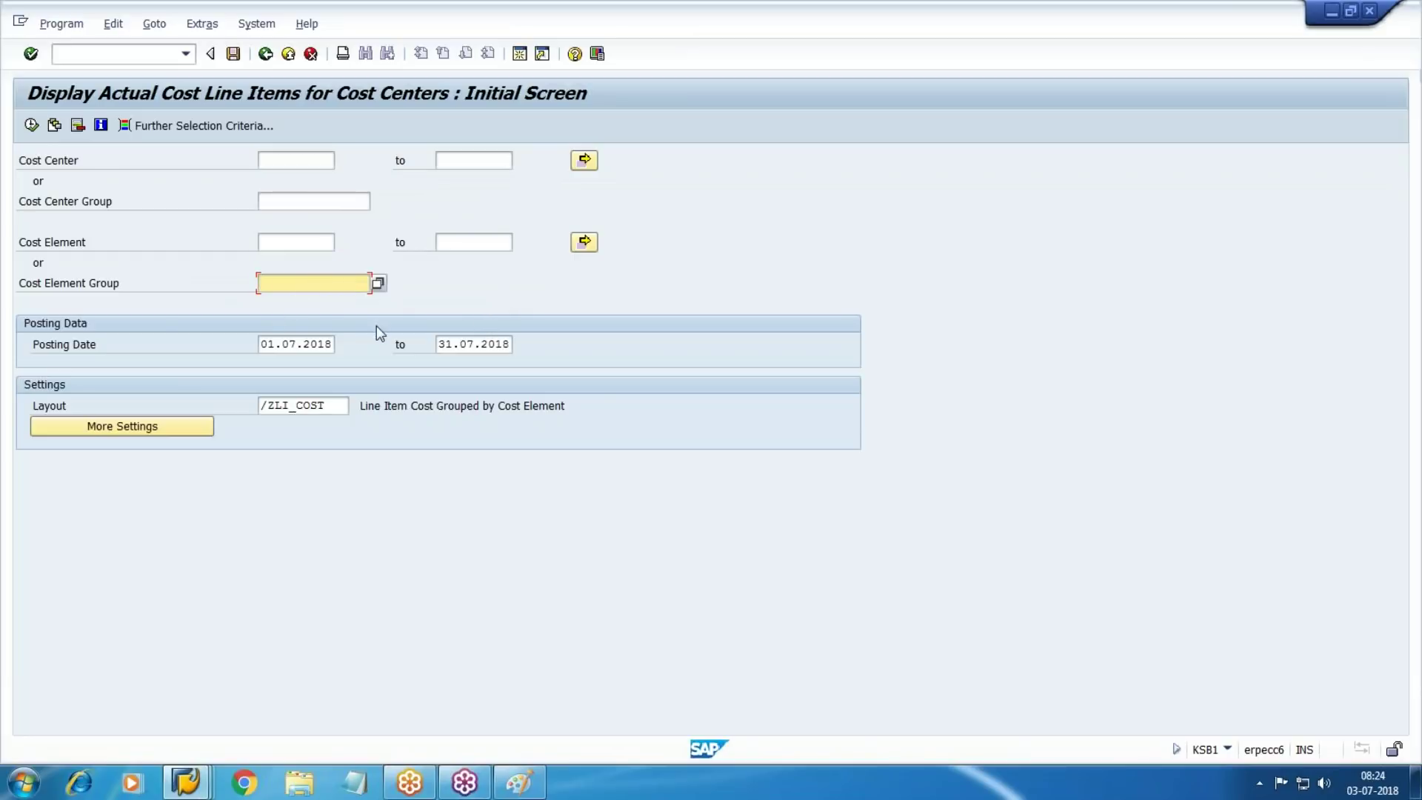
pyautogui.click(303, 244)
pyautogui.write('1500')
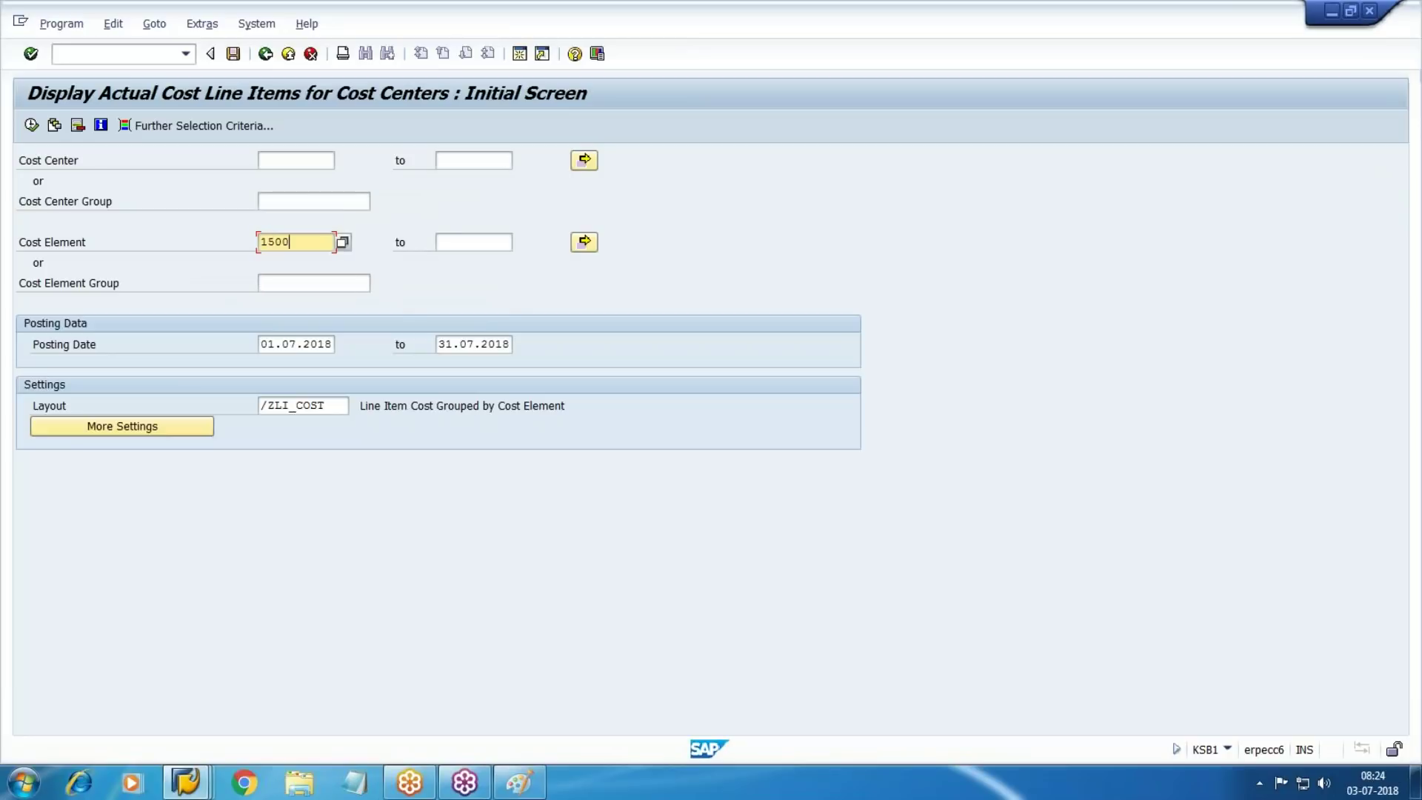
pyautogui.click(31, 125)
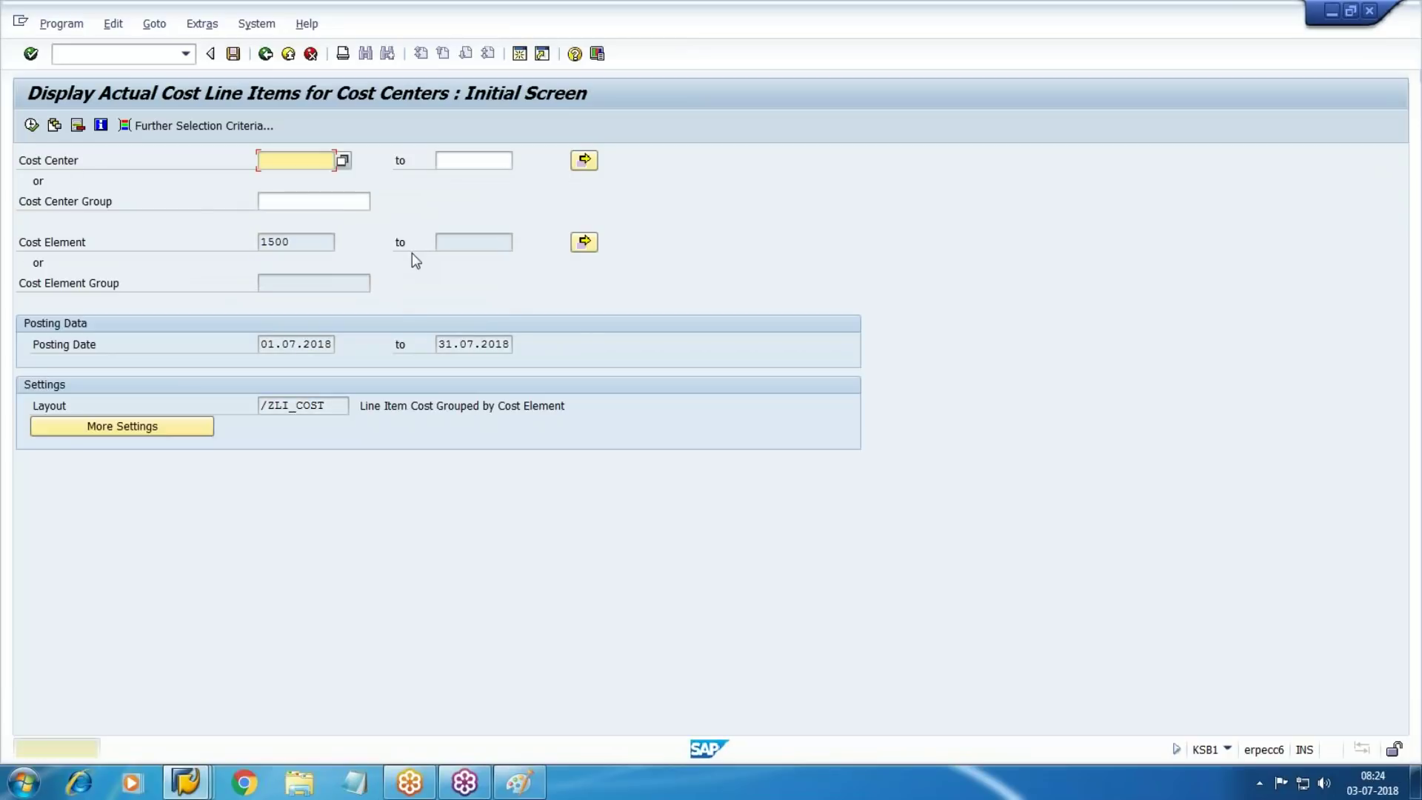
pyautogui.press('Return')
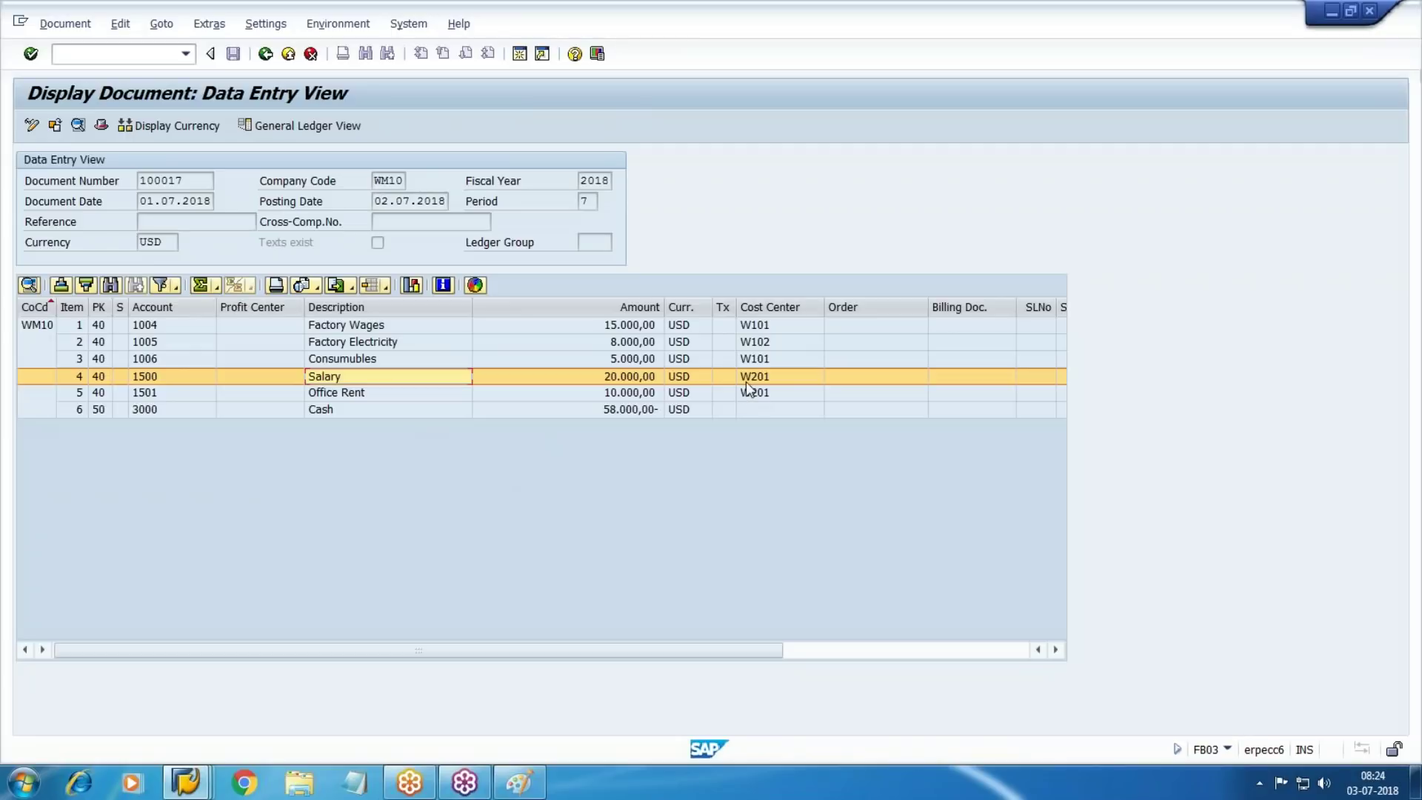
pyautogui.press('F3')
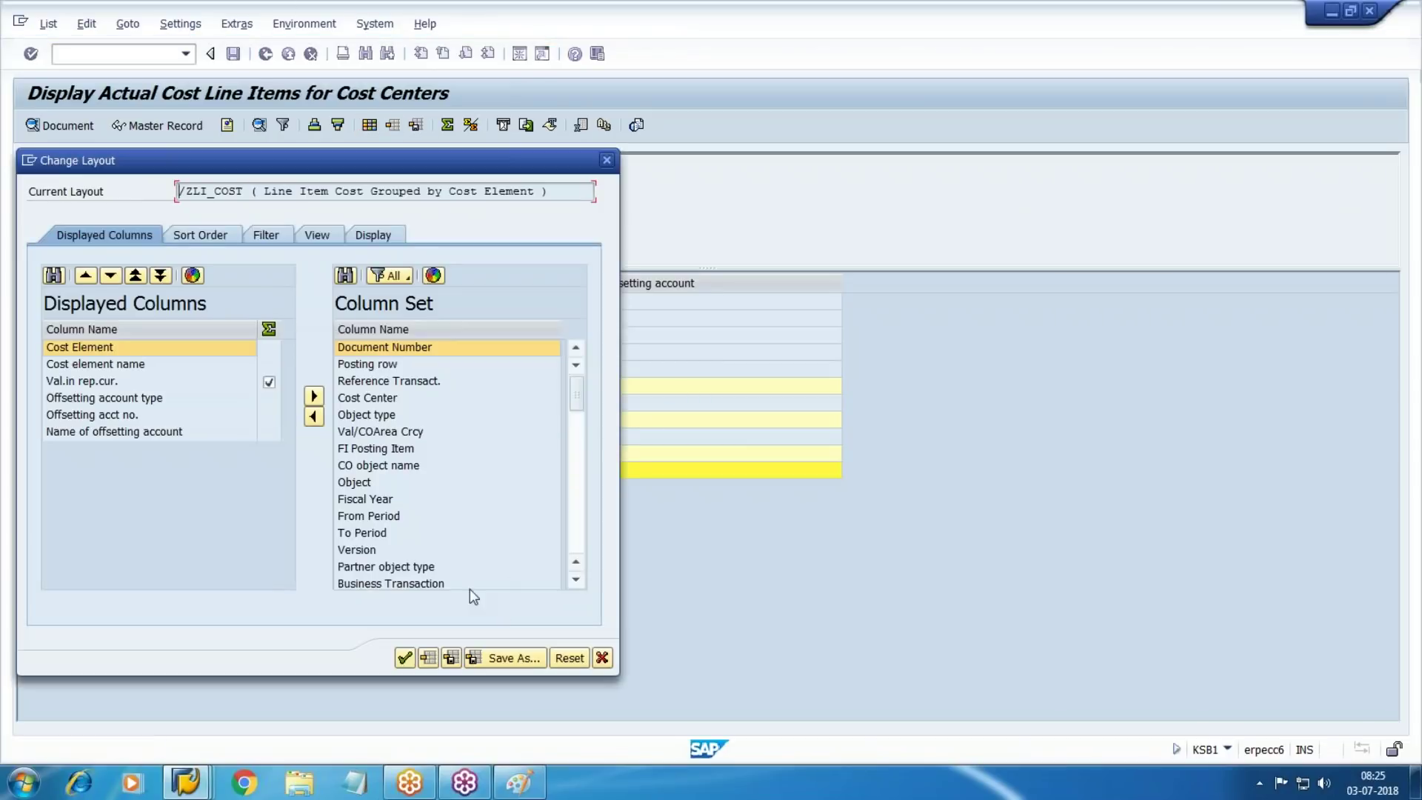
# Add the Business Transaction column to the displayed report layout
pyautogui.click(413, 572)
pyautogui.click(409, 582)
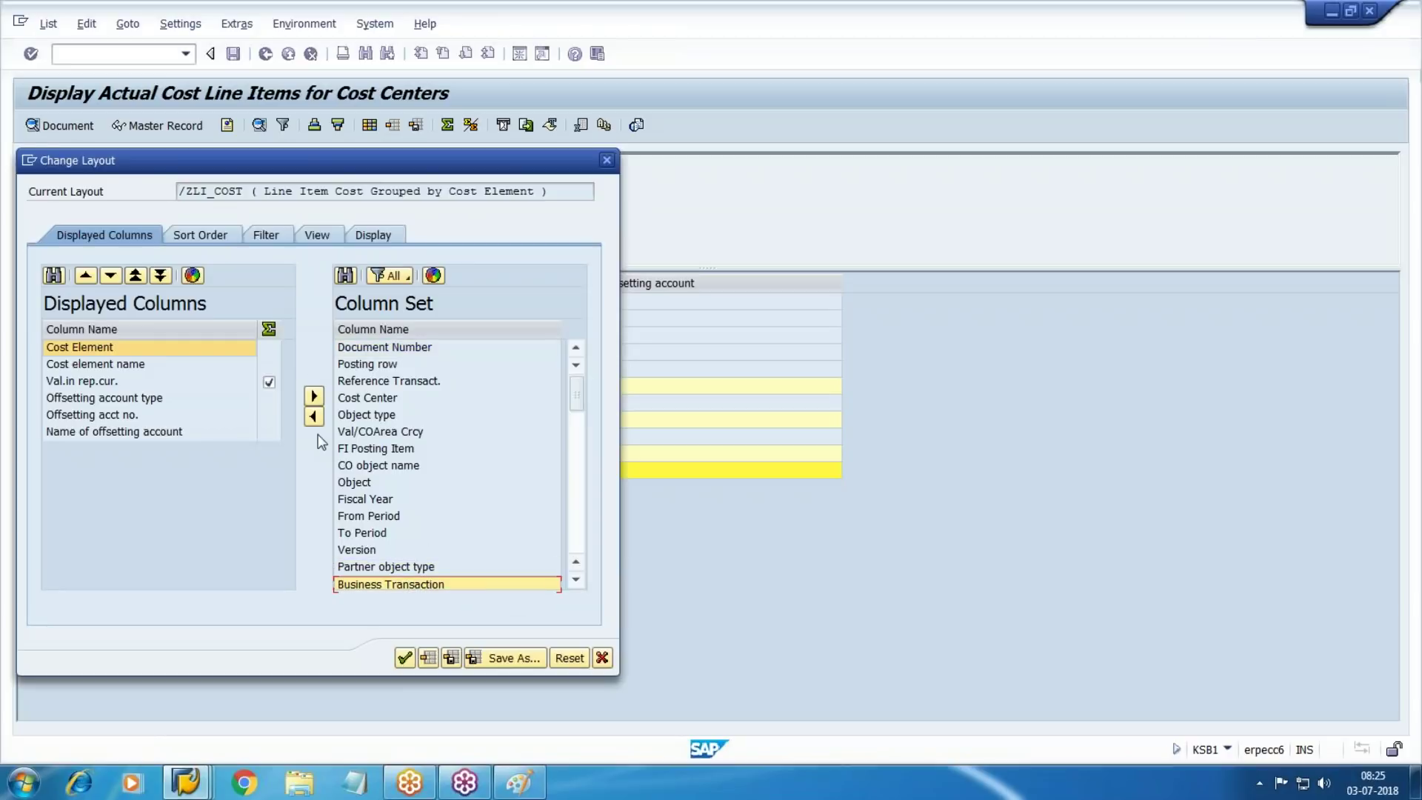
pyautogui.click(314, 416)
pyautogui.click(405, 658)
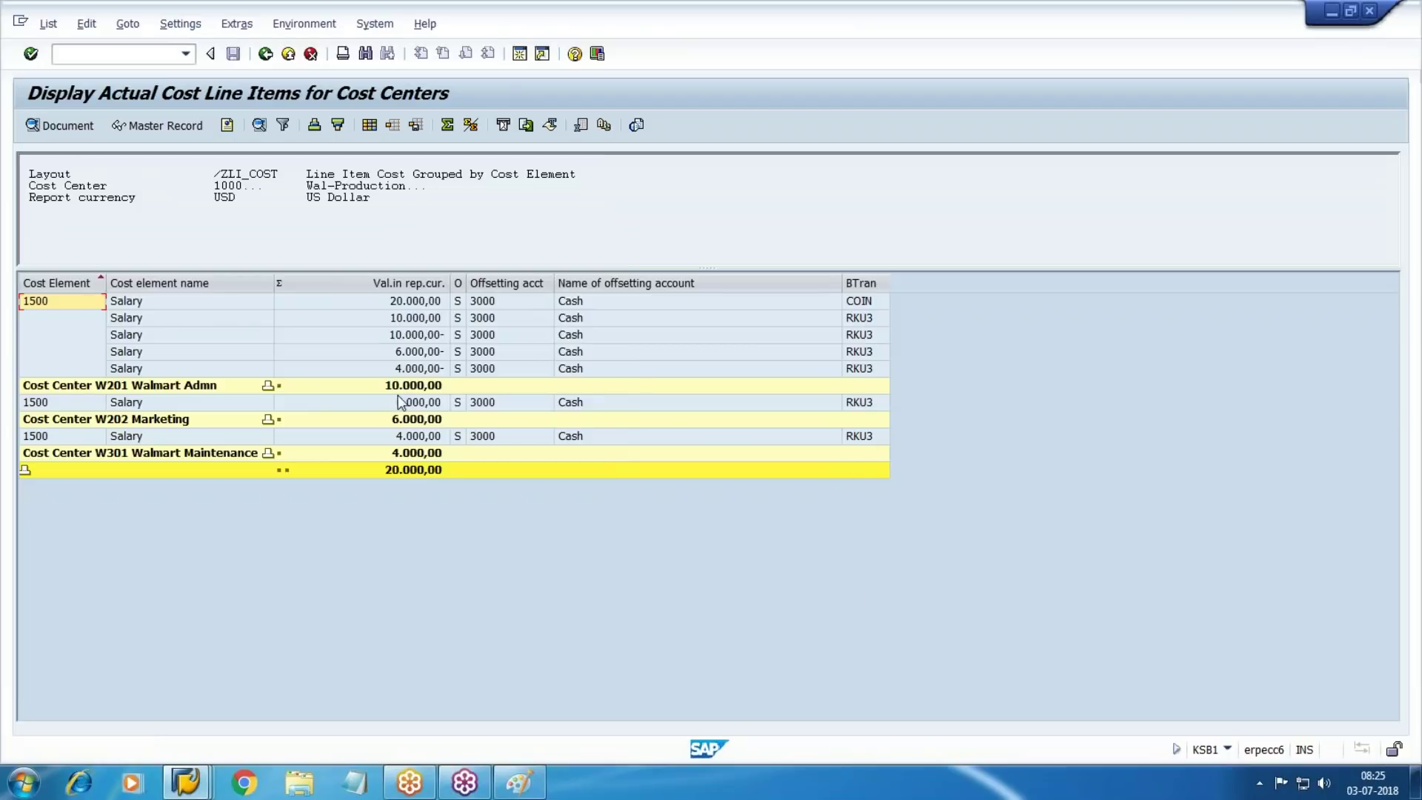
# Review the salary rows: original COIN posting and 10.000,00, 6.000,00, 4.000,00 RKU3 repostings
pyautogui.click(419, 337)
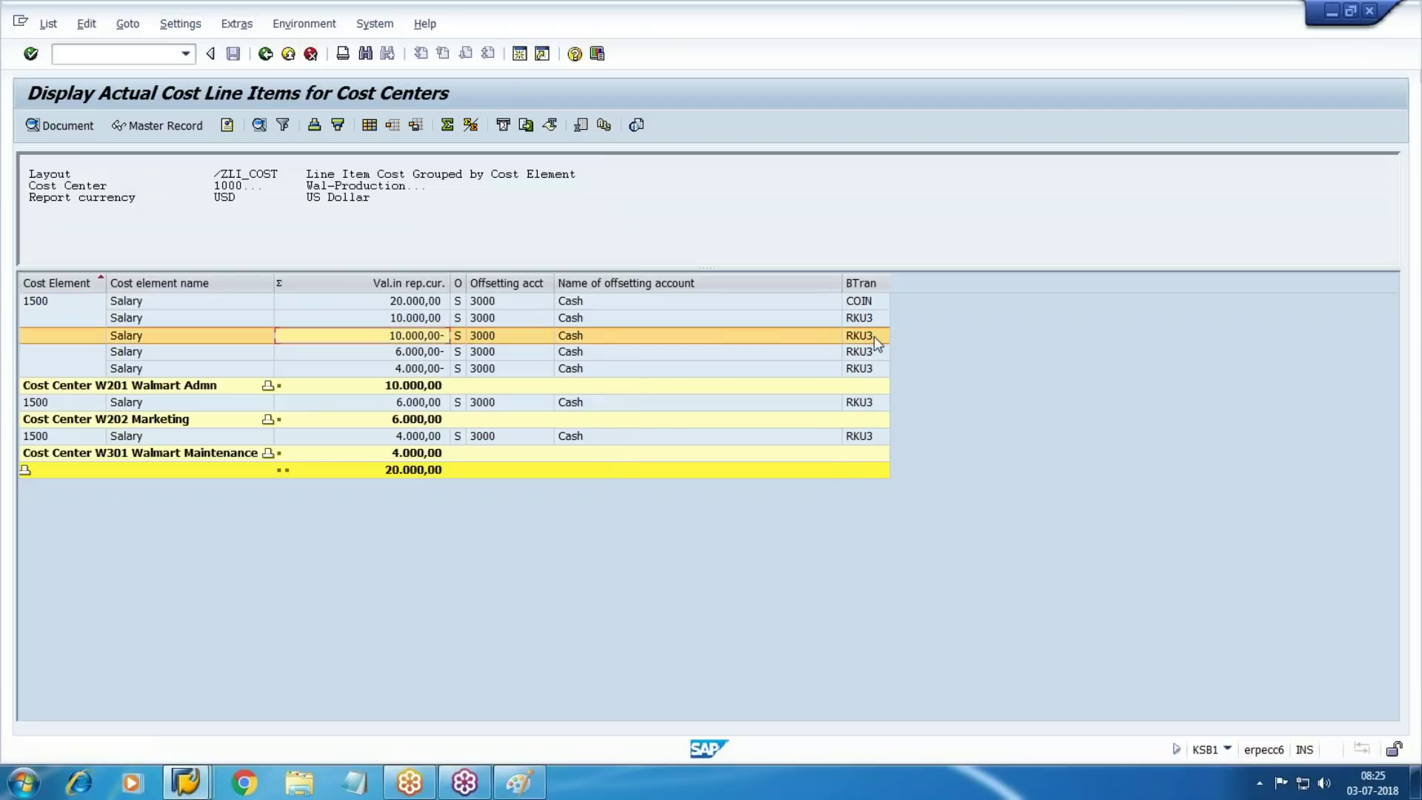
pyautogui.click(425, 319)
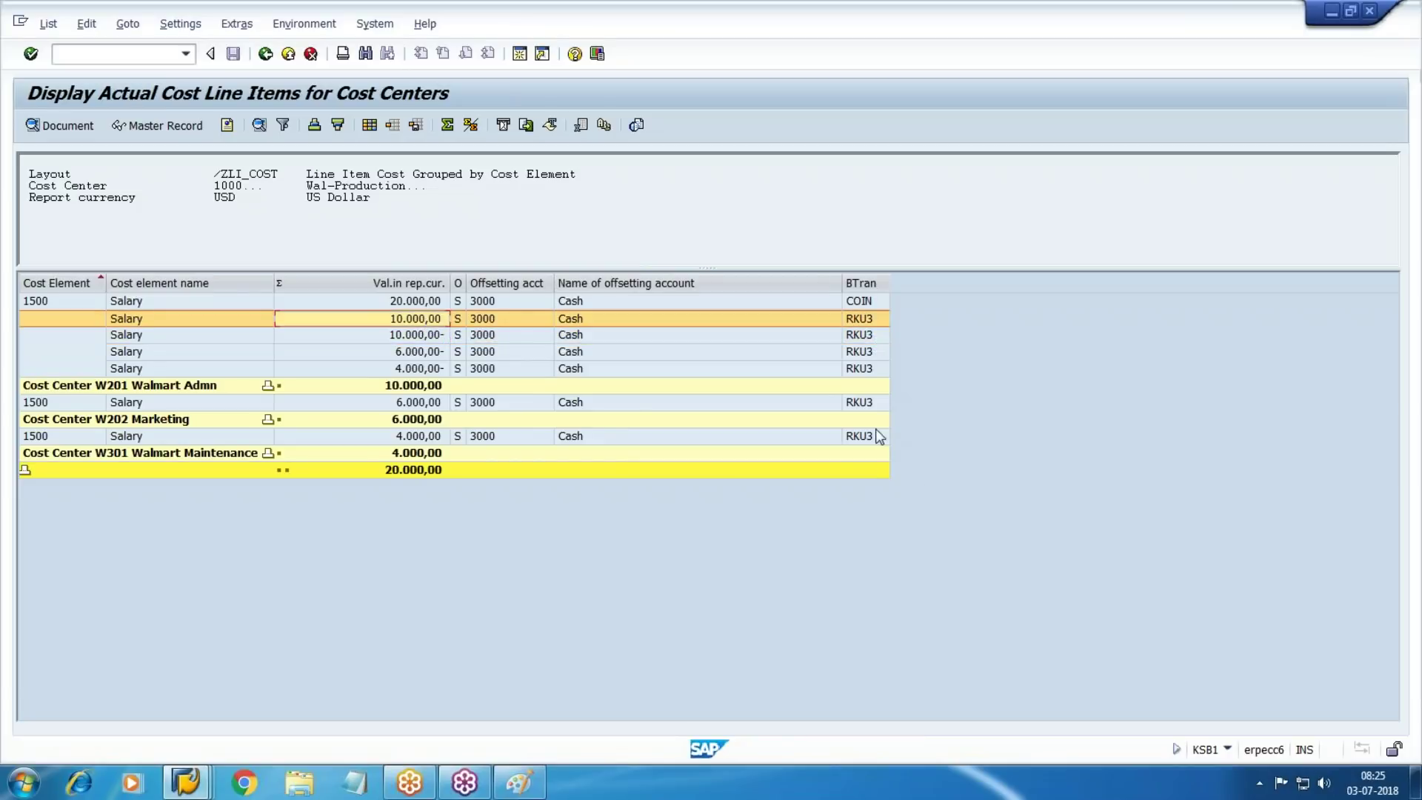
pyautogui.click(876, 404)
pyautogui.click(863, 338)
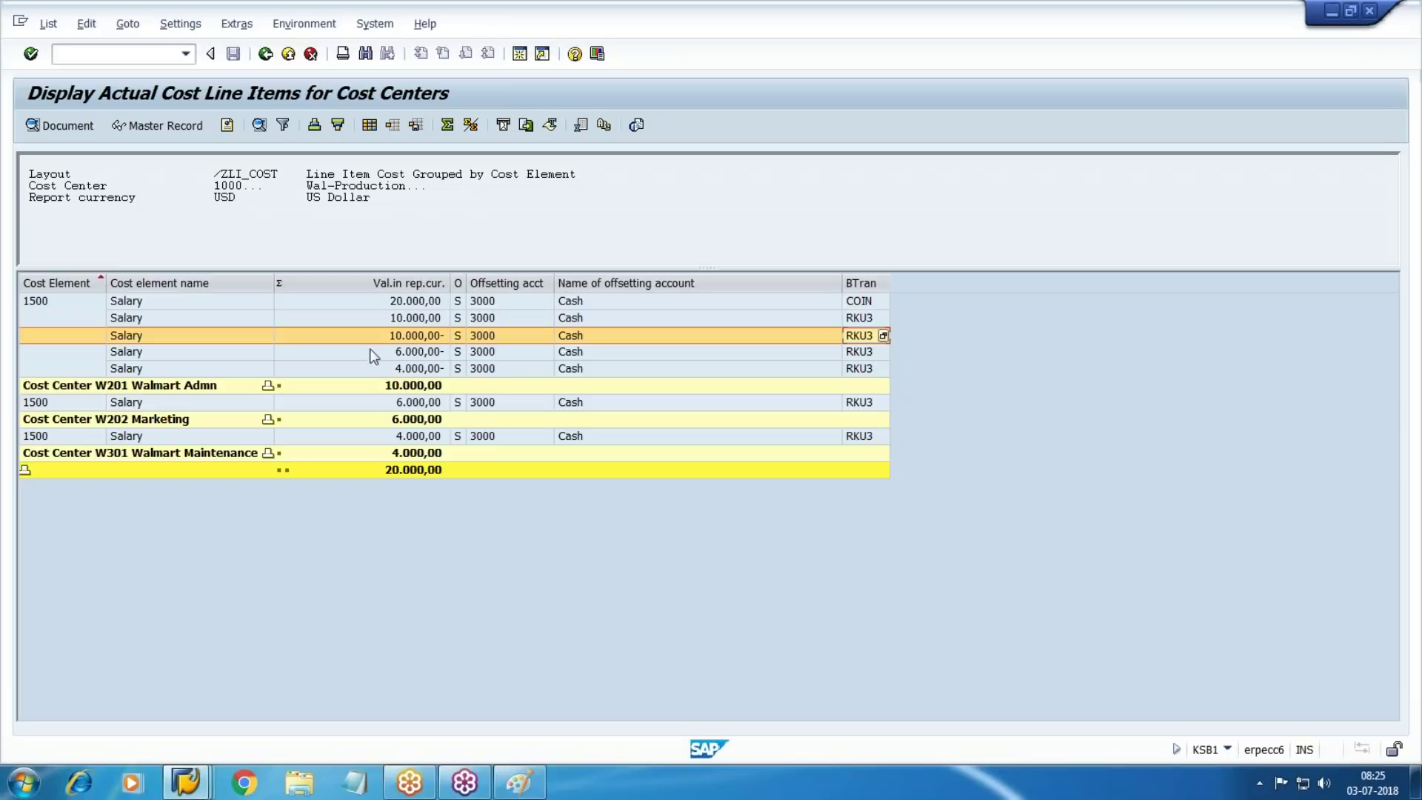
pyautogui.click(418, 353)
pyautogui.click(422, 436)
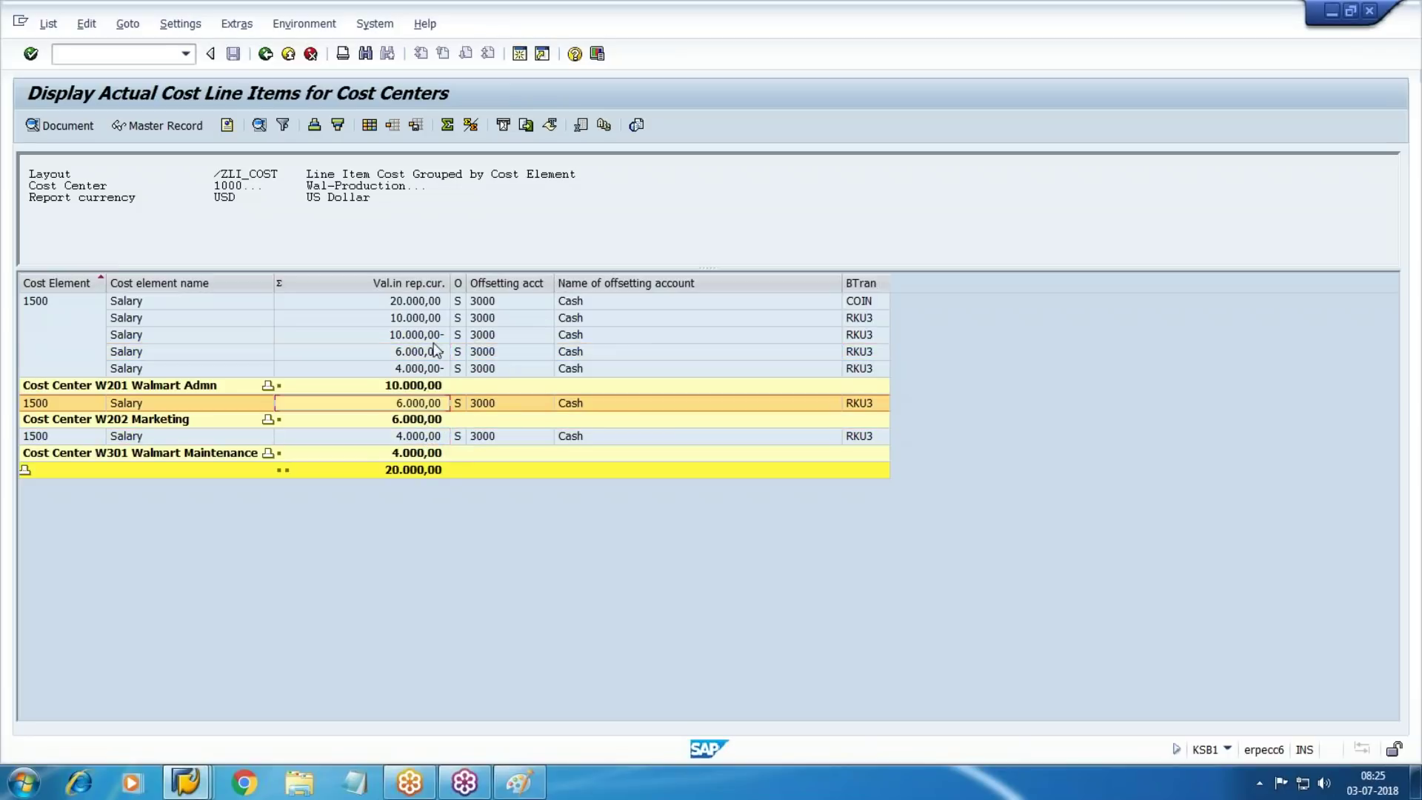
pyautogui.click(417, 369)
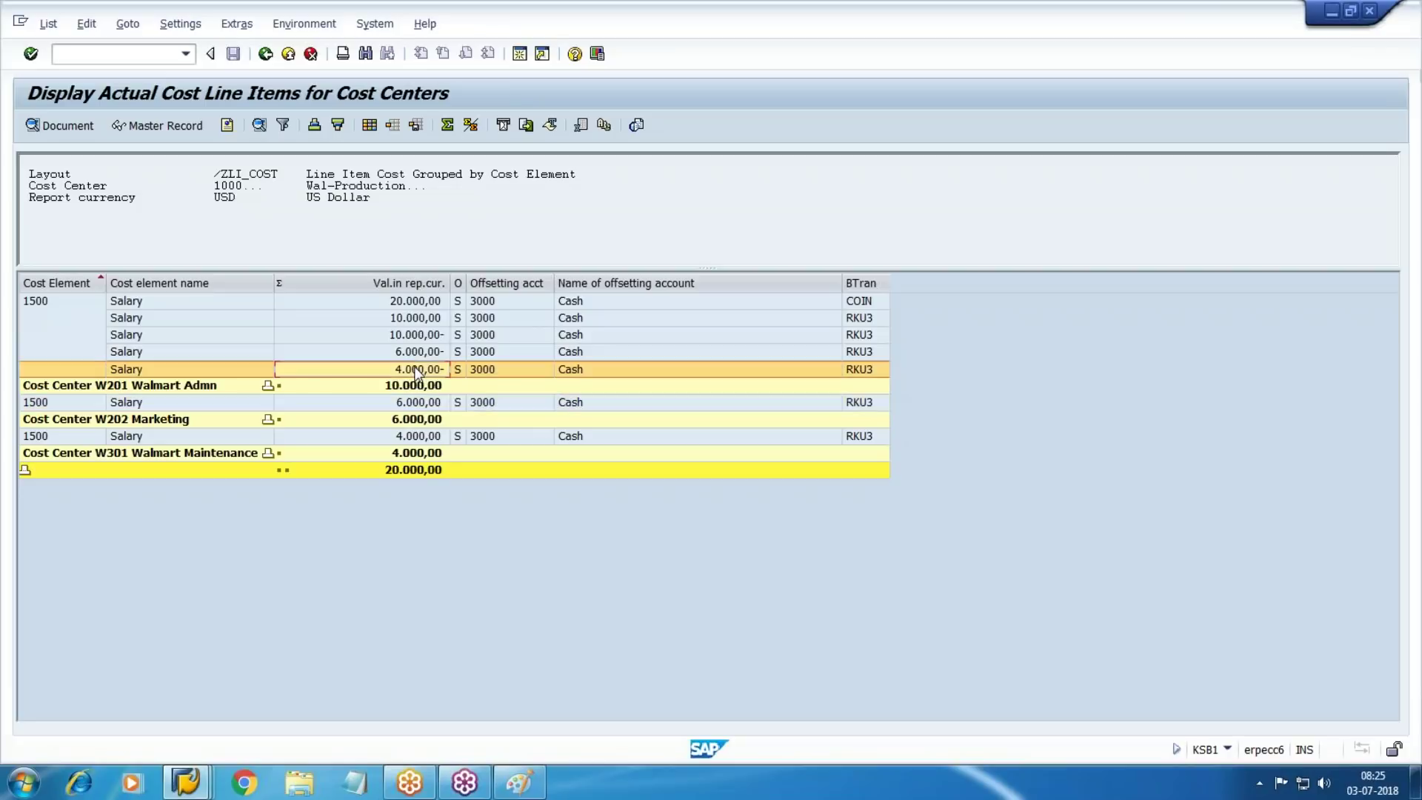
pyautogui.click(426, 437)
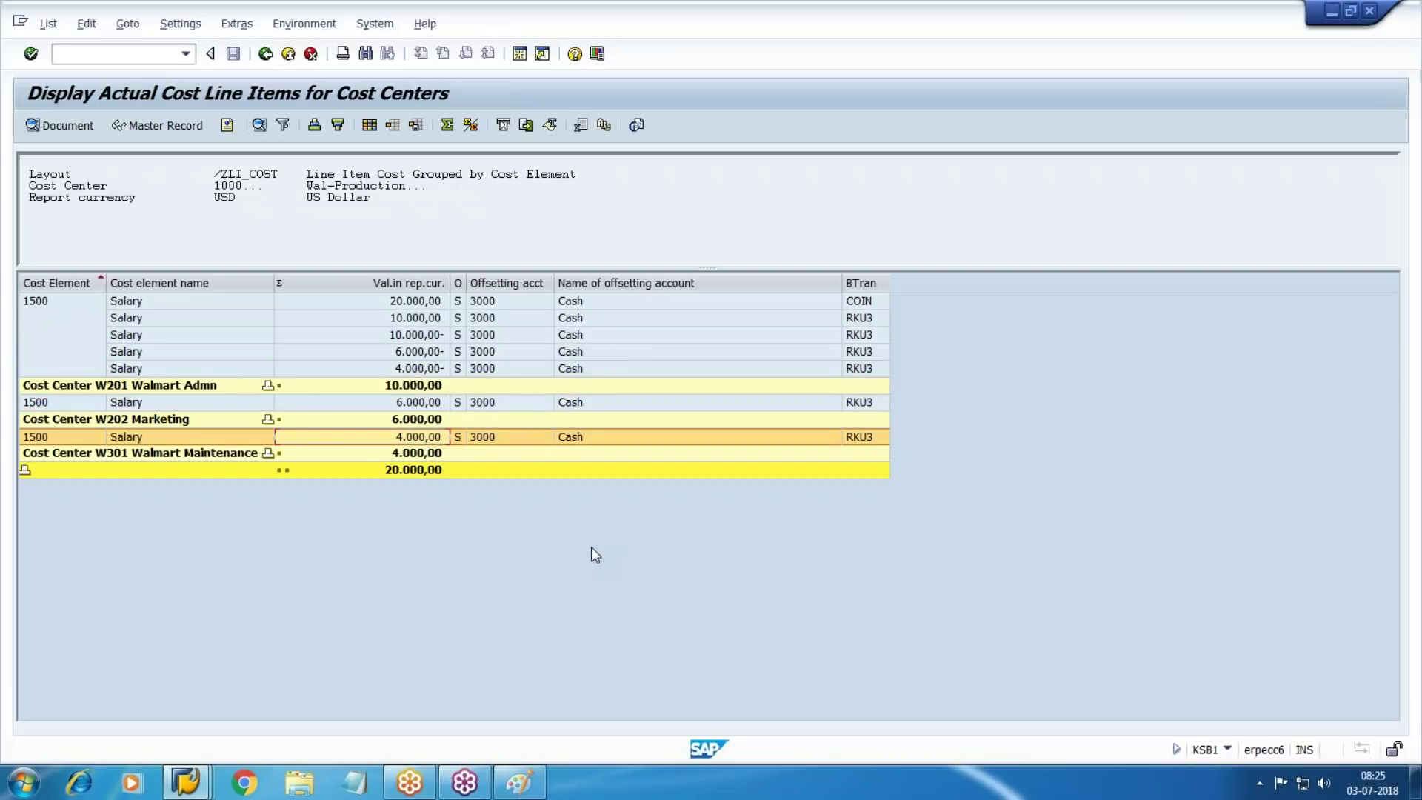
# Leave the document 100017 display, returning to the Enter G/L Account Document screen
pyautogui.hotkey('alt', 'Tab')
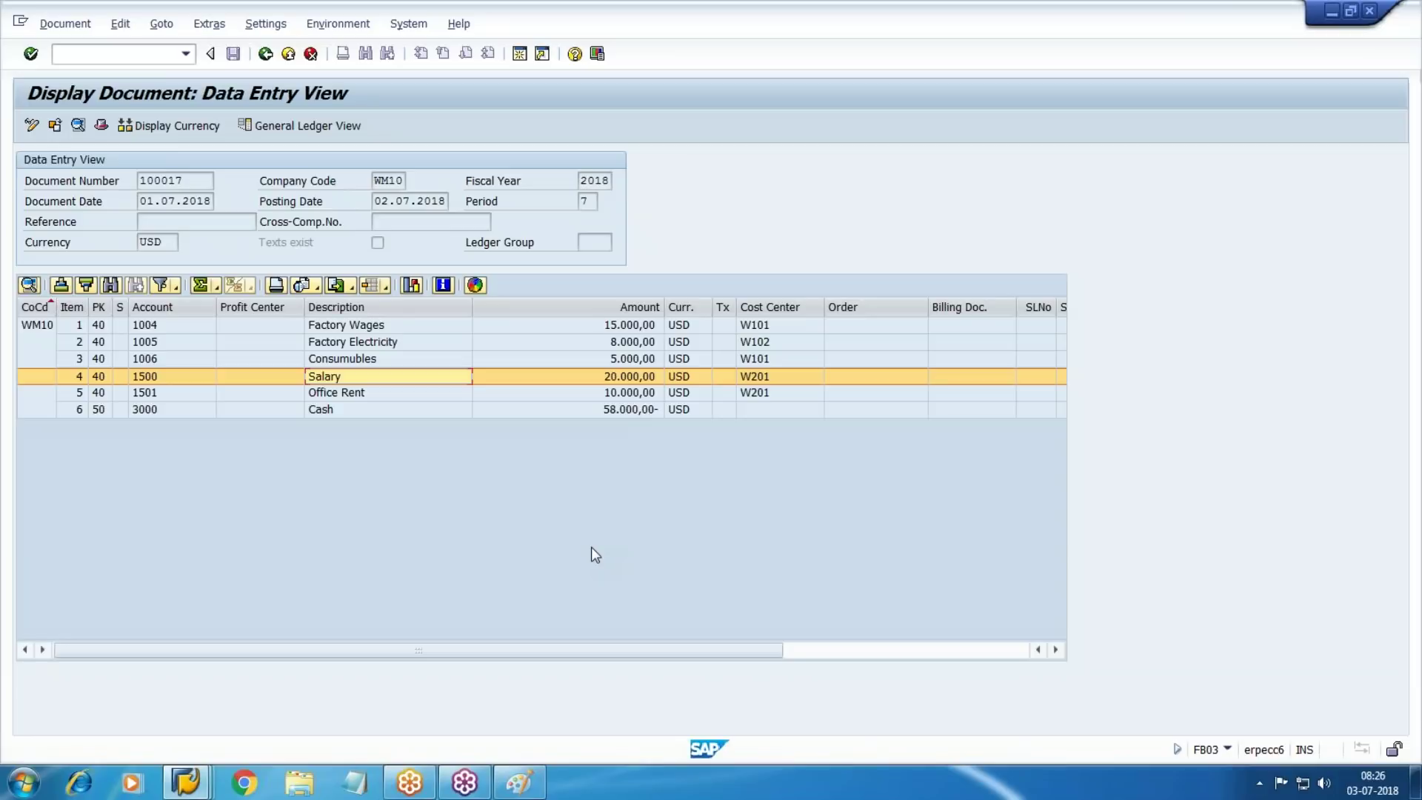
pyautogui.press('F3')
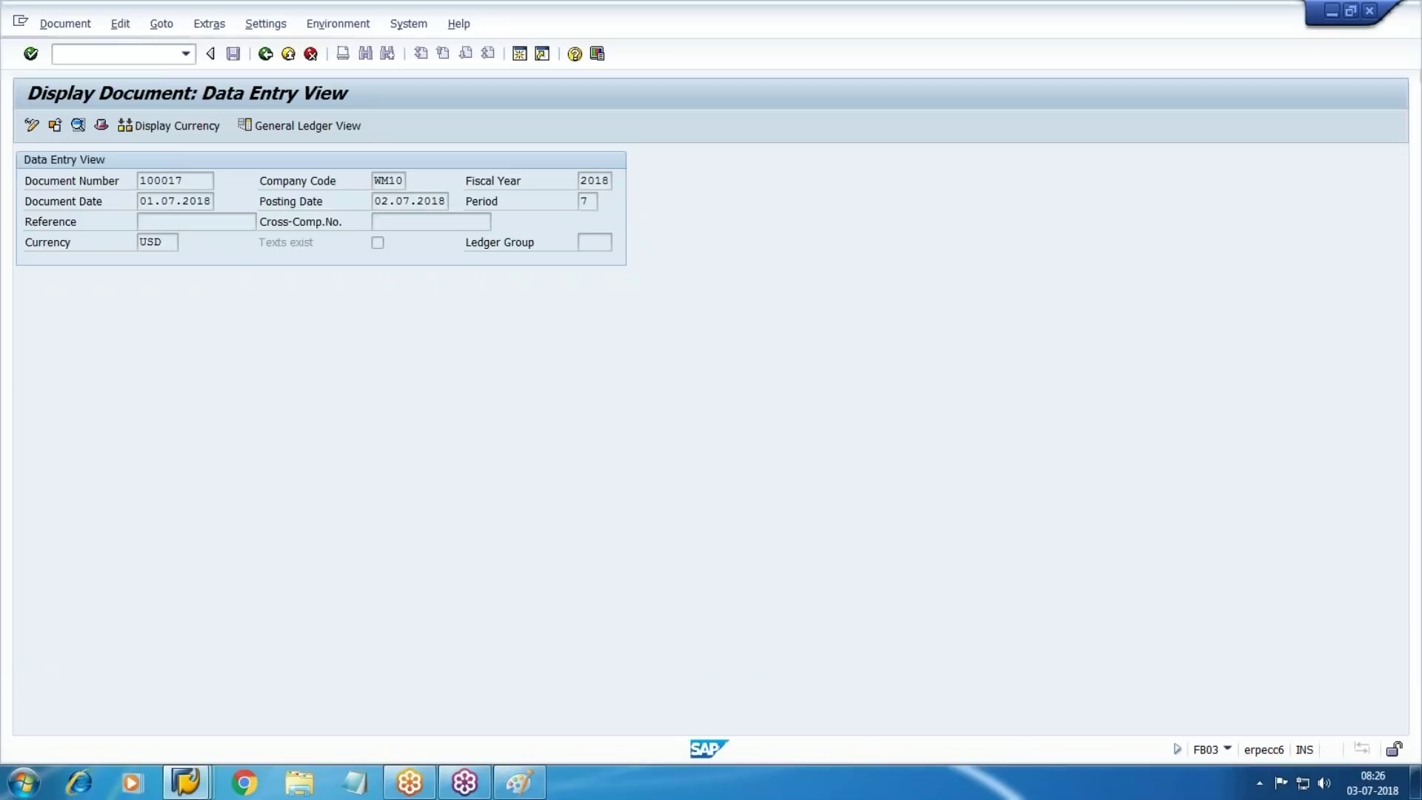
pyautogui.click(139, 53)
# Redisplay document 100017 in FB03, select its Salary line for W201, then return to the KSB1 report
pyautogui.write('/NFB03')
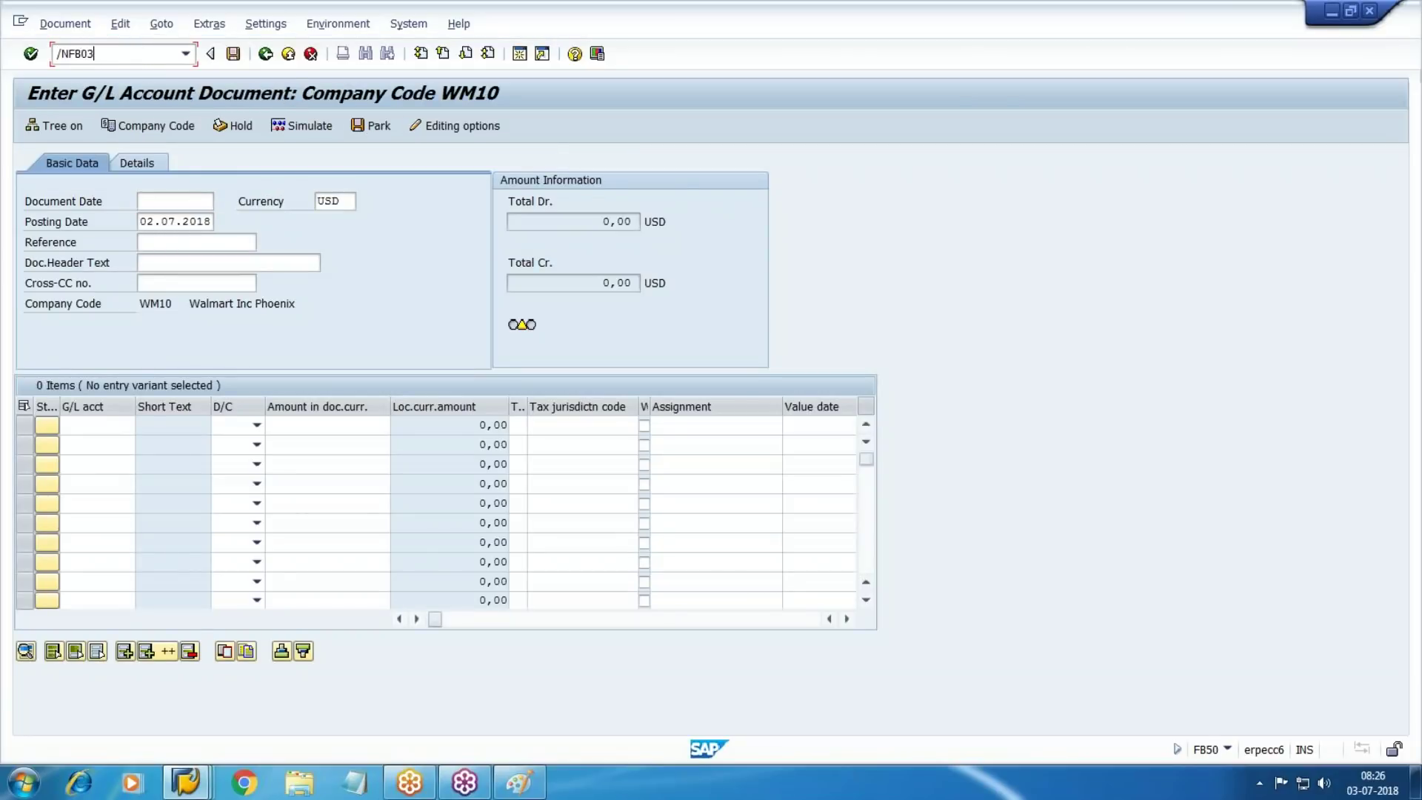
pyautogui.press('Return')
pyautogui.press('BackSpace')
pyautogui.write('1000')
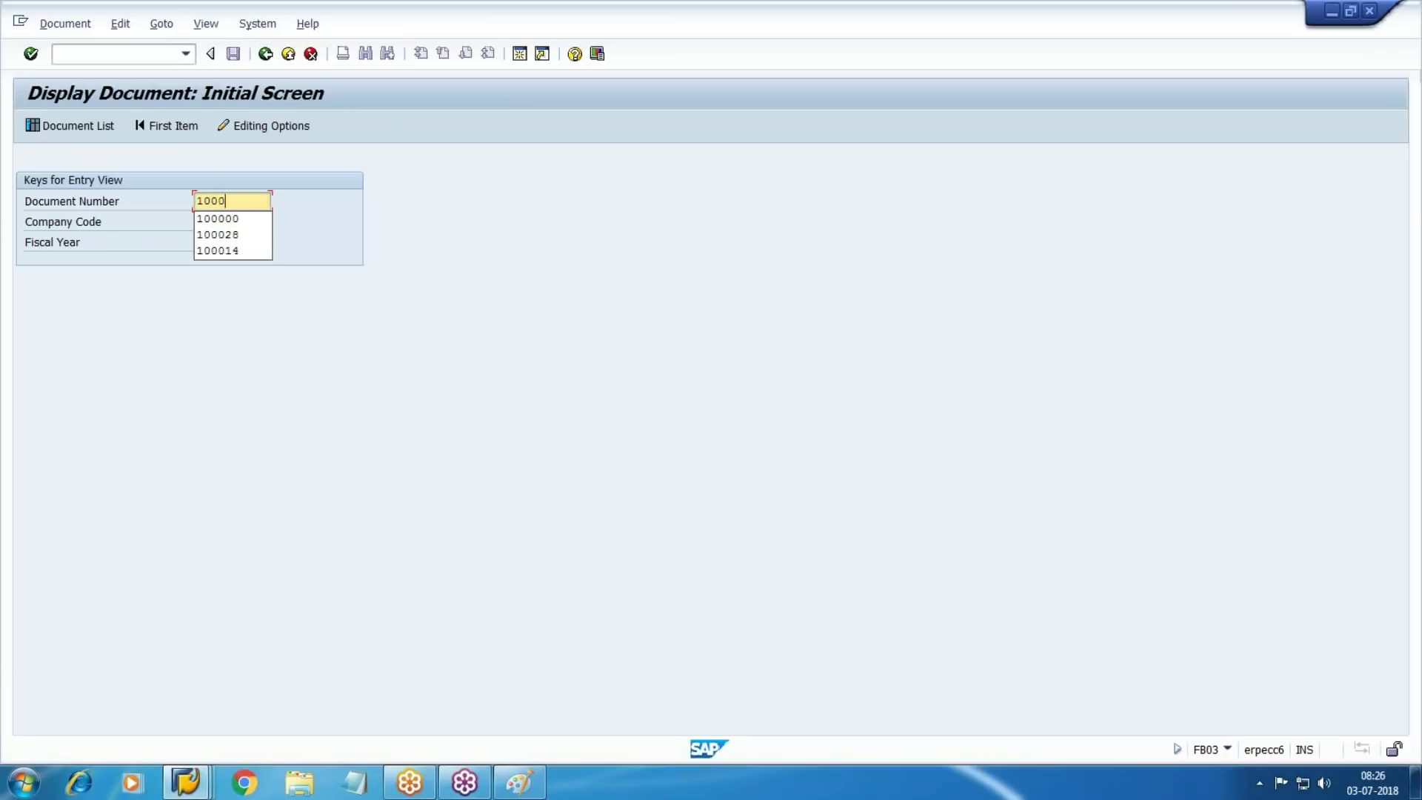
pyautogui.write('17')
pyautogui.press('Return')
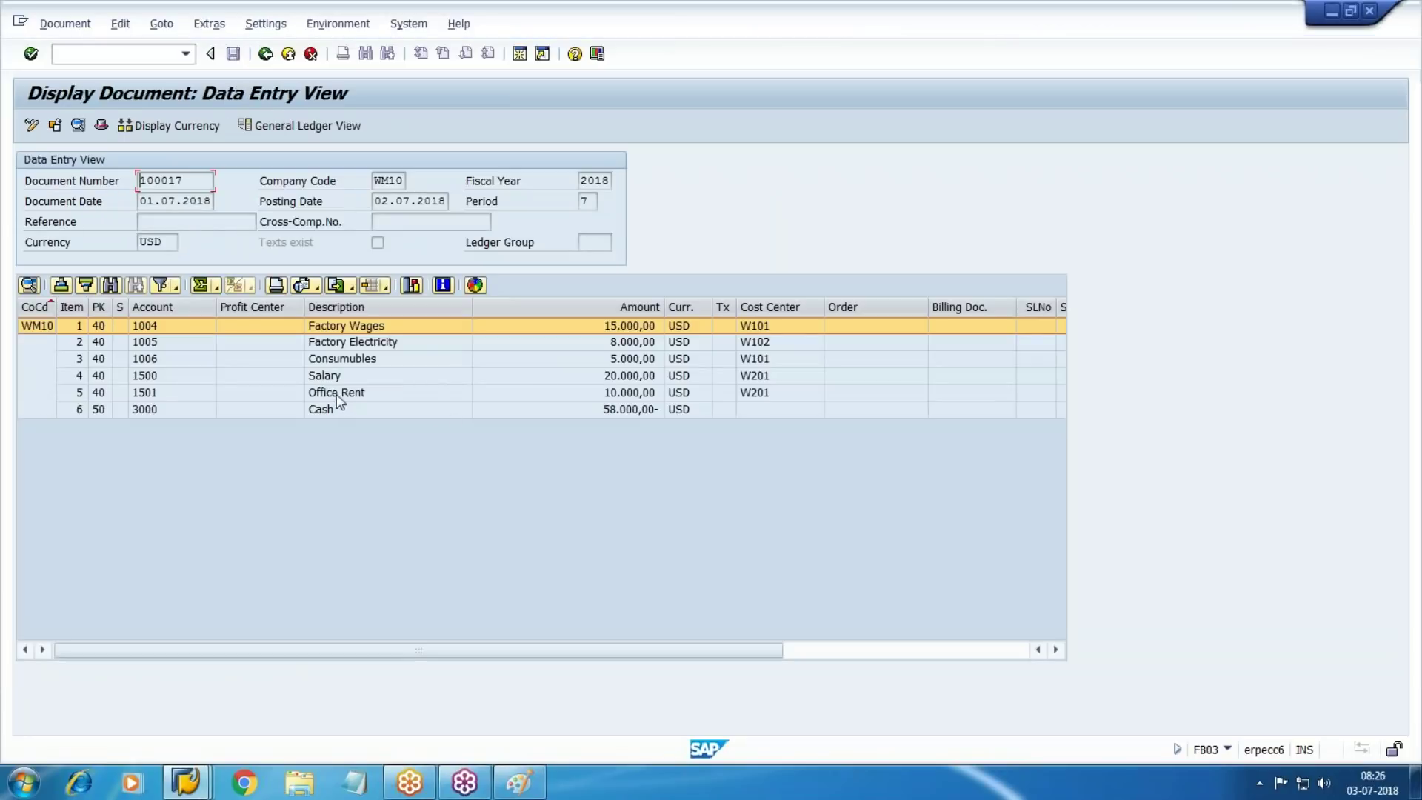
pyautogui.click(336, 393)
pyautogui.click(336, 376)
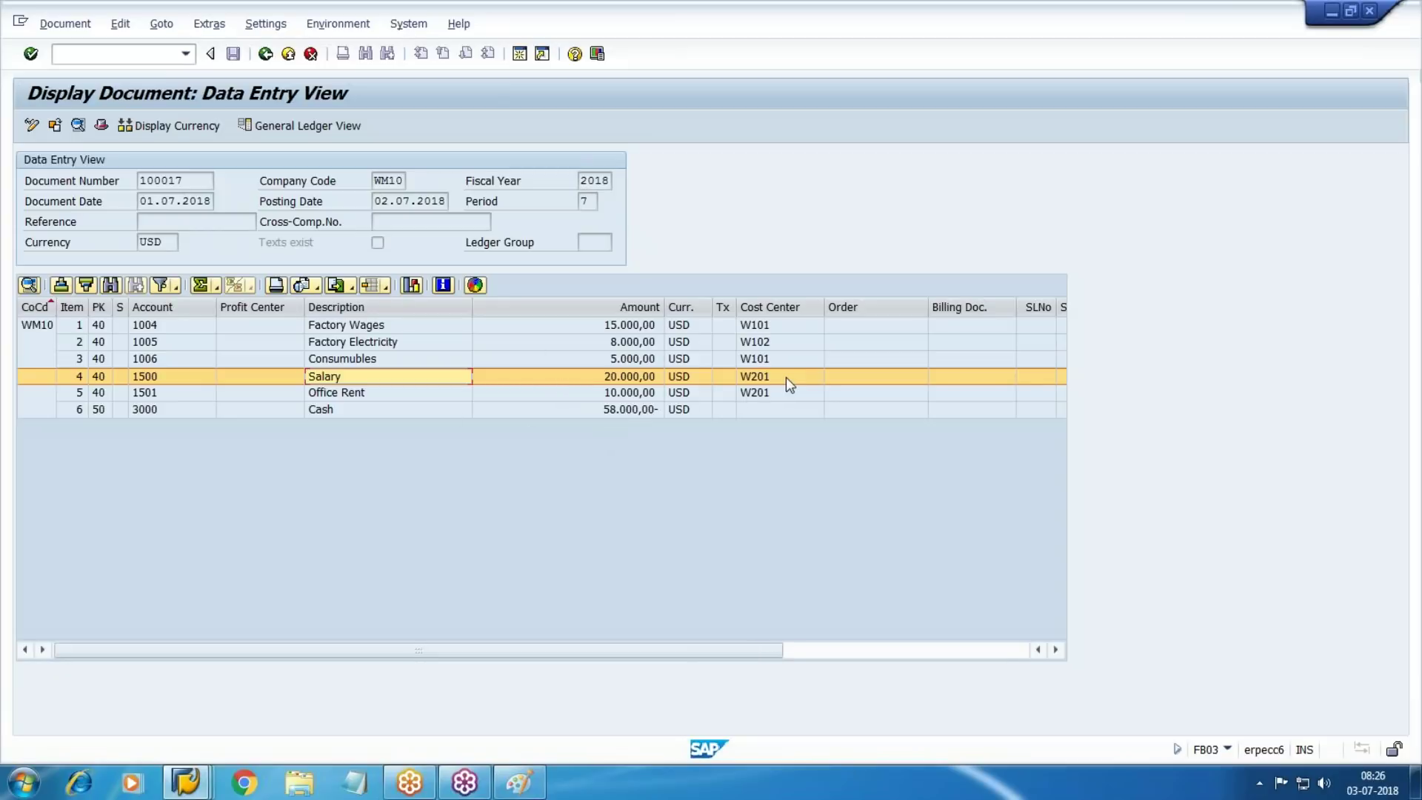
pyautogui.press('F3')
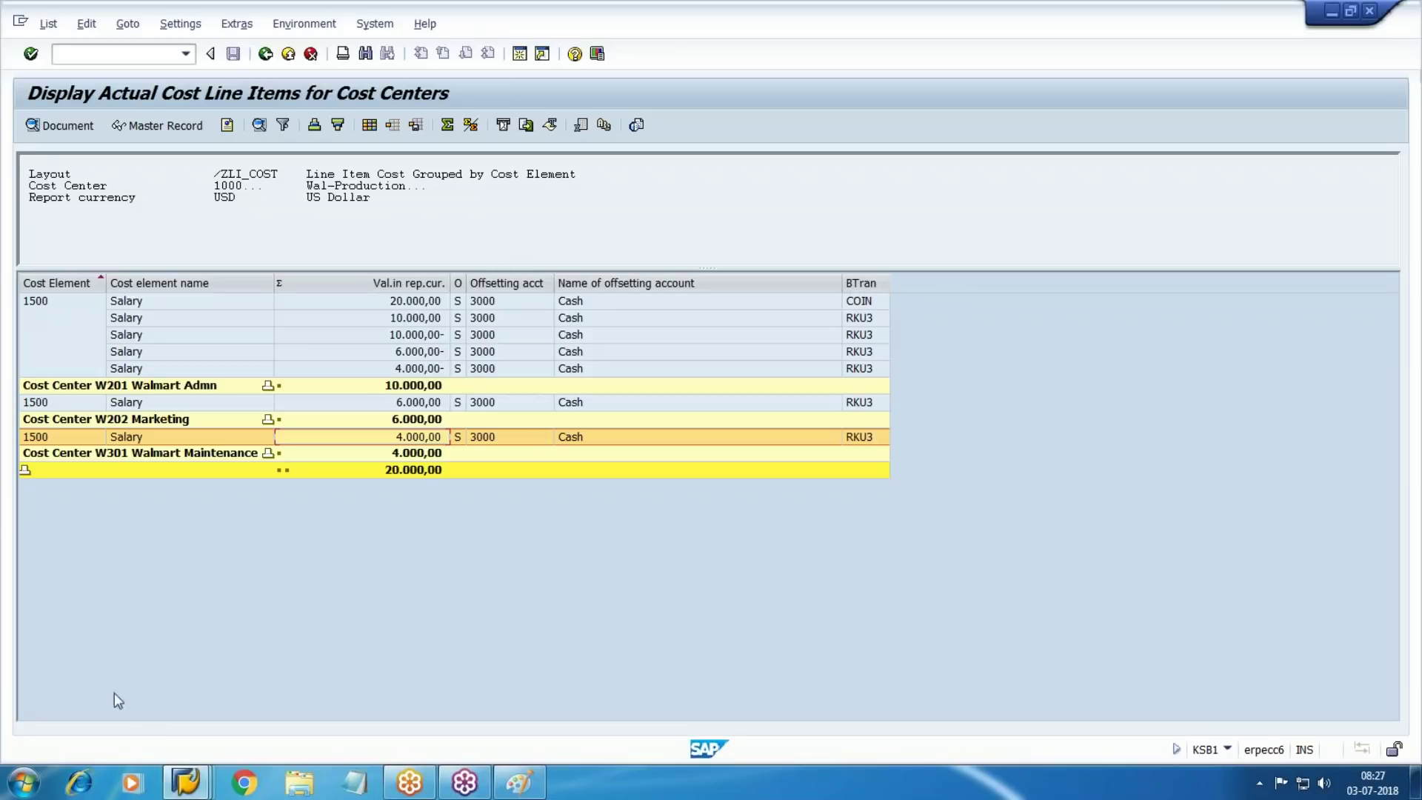
# Connect a Remote Desktop session via MSTSC, minimise it, and bring up the Paint table sketch
pyautogui.press('super+r')
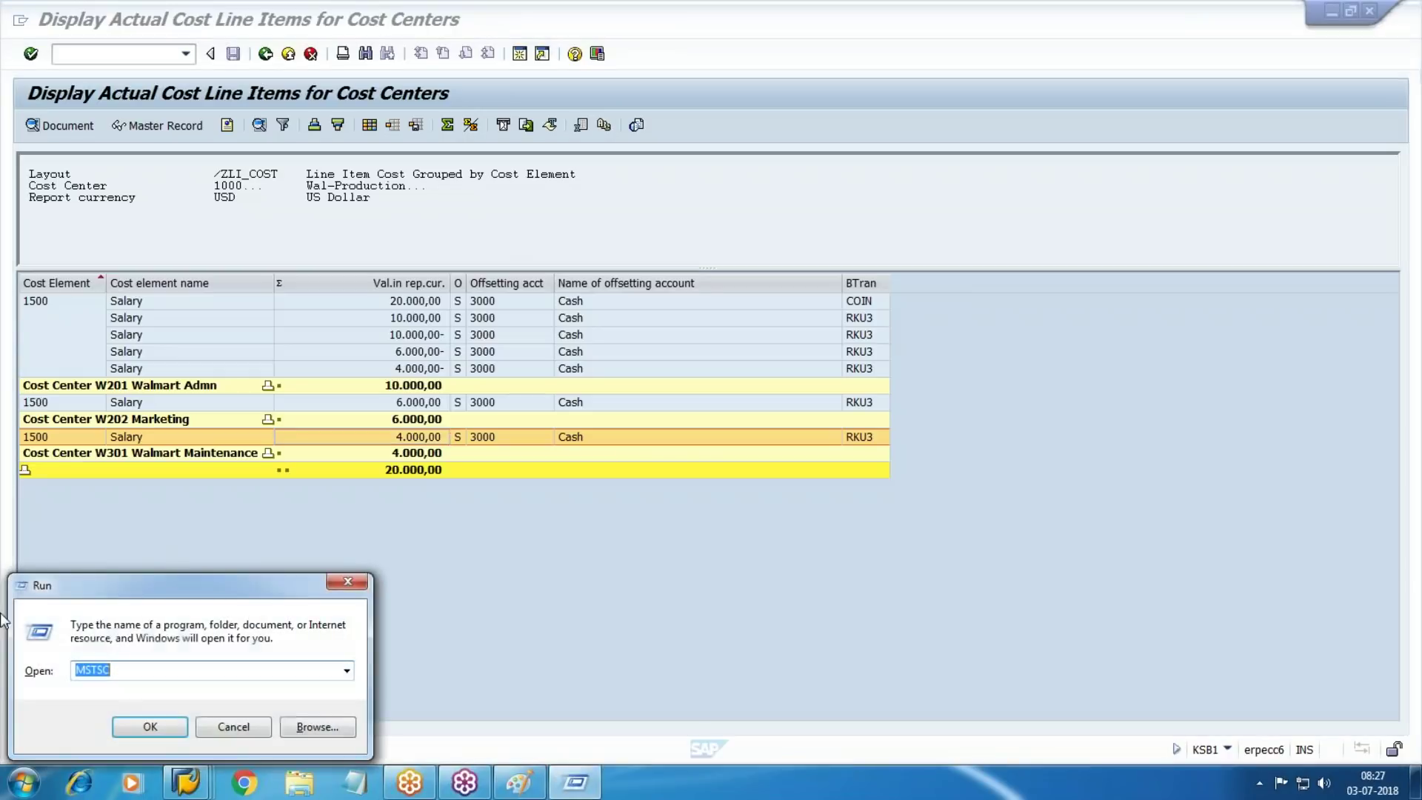
pyautogui.press('Return')
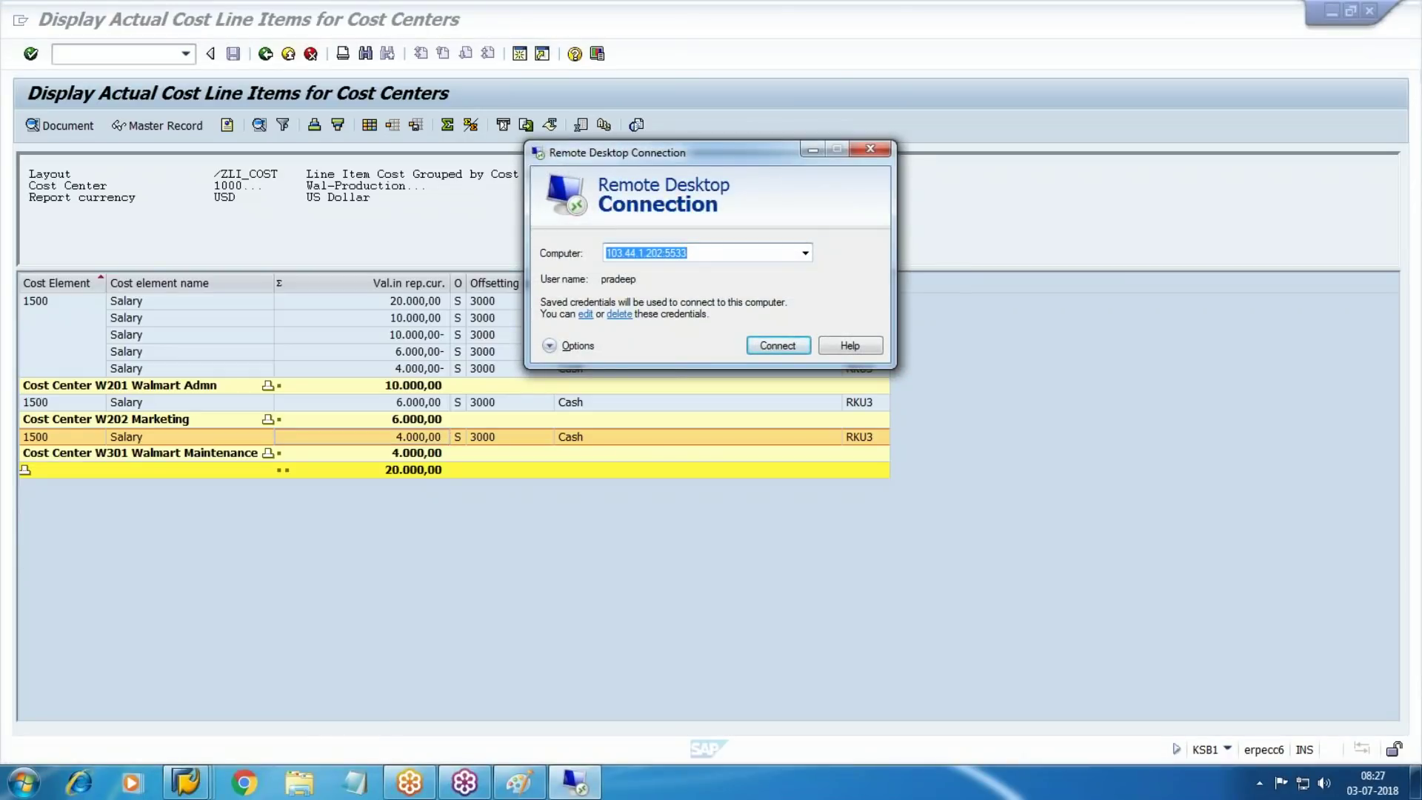
pyautogui.moveTo(734, 151); pyautogui.dragTo(612, 175)
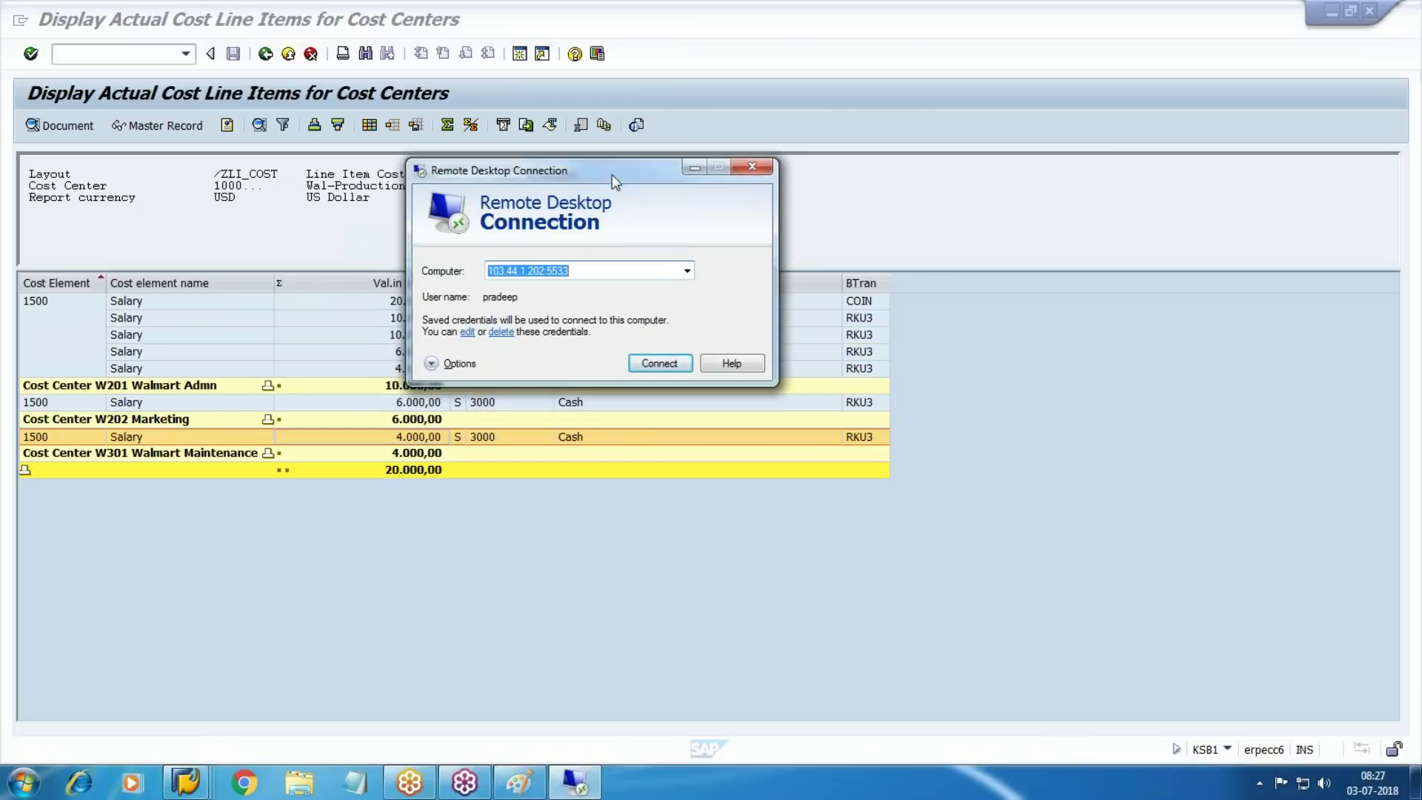
pyautogui.click(678, 368)
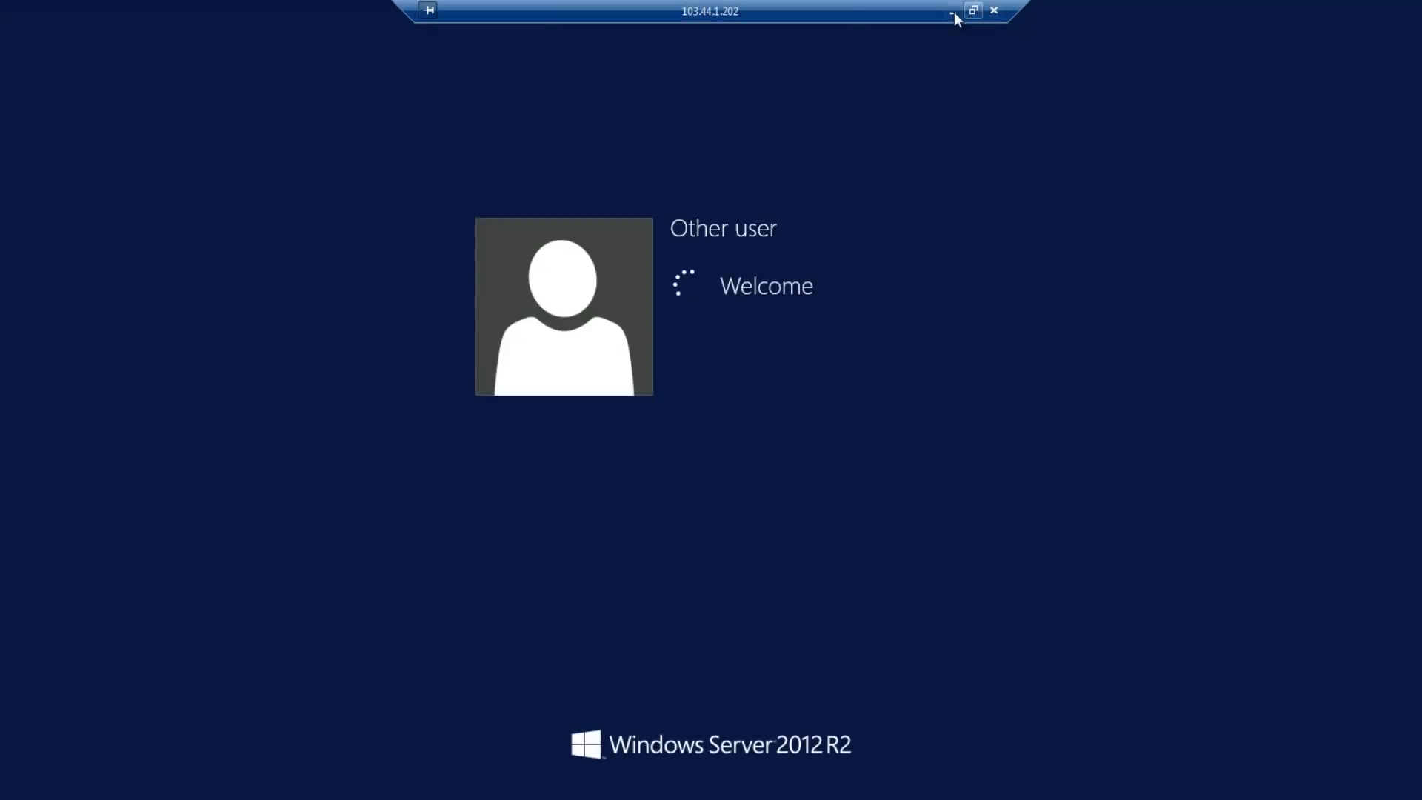
pyautogui.click(952, 12)
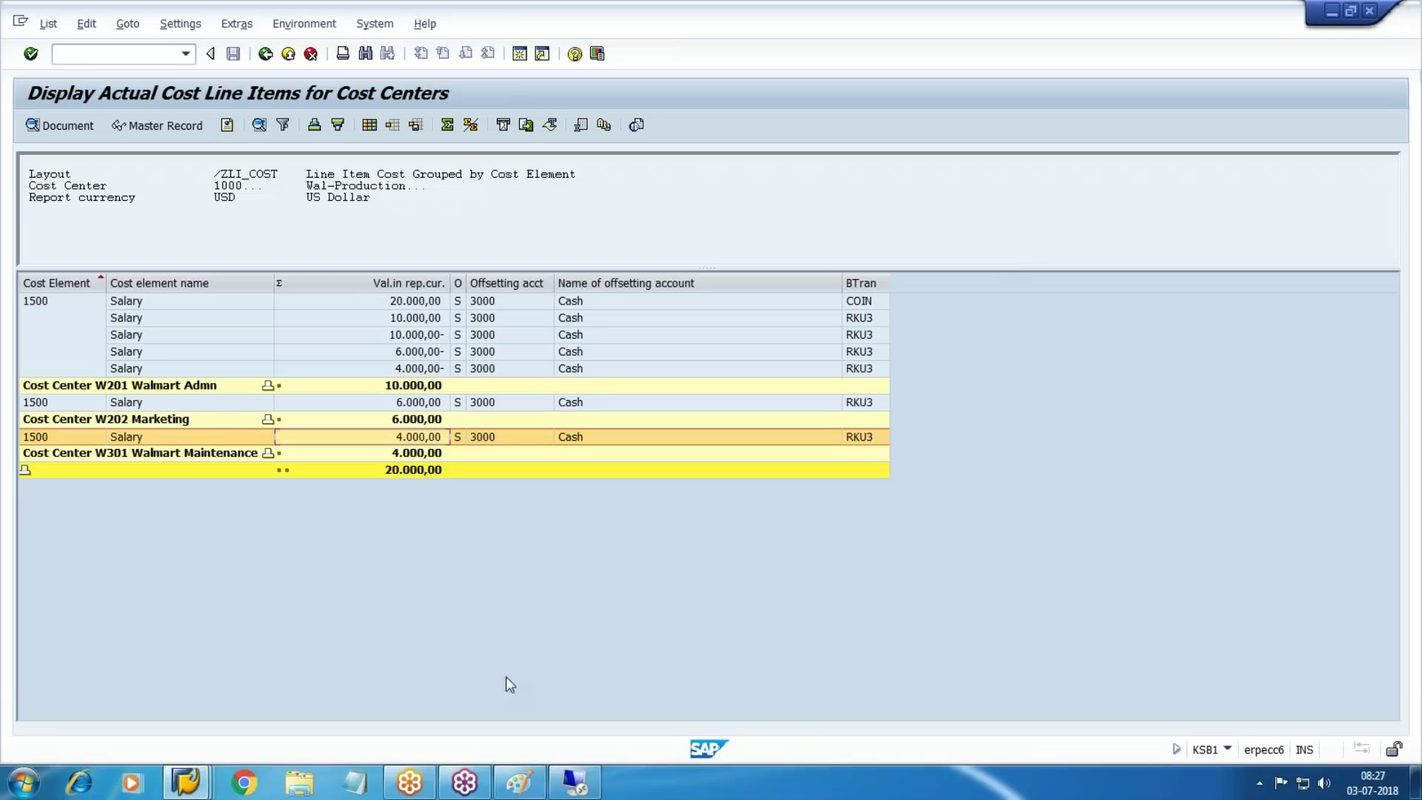
pyautogui.click(519, 782)
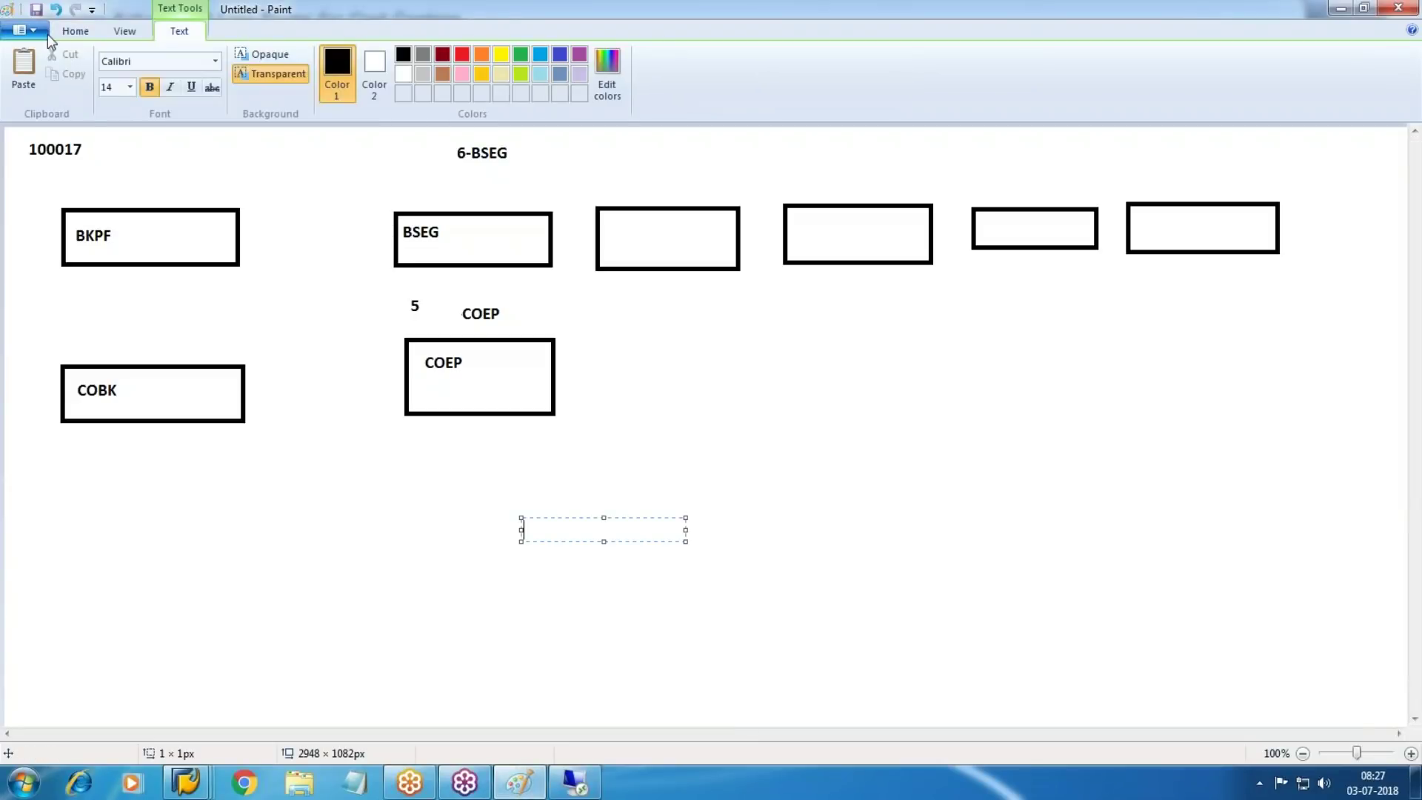
# Start a new unsaved Paint image and draw a box labelled 100017
pyautogui.click(22, 30)
pyautogui.click(70, 64)
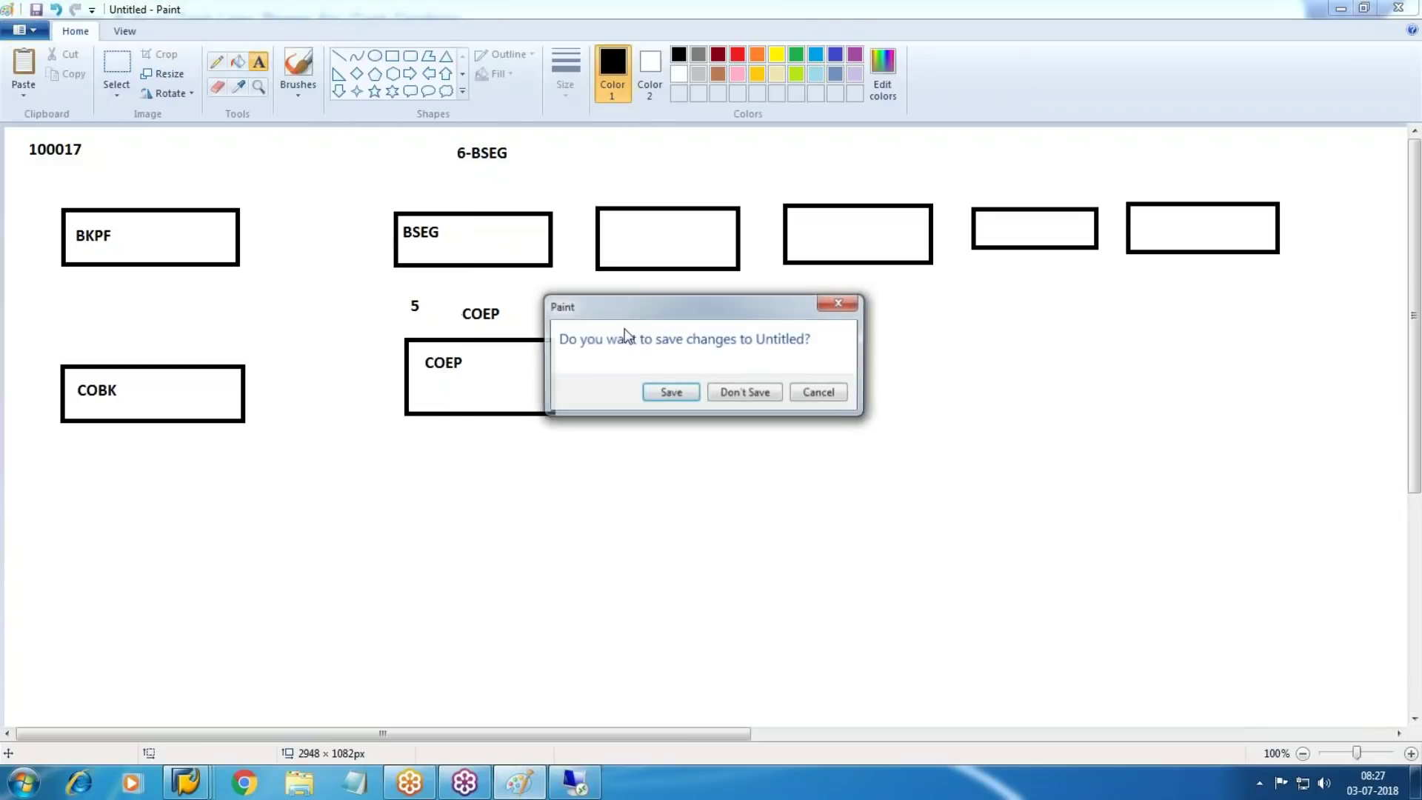
pyautogui.click(745, 391)
pyautogui.click(392, 56)
pyautogui.moveTo(240, 177); pyautogui.dragTo(477, 246)
pyautogui.click(260, 65)
pyautogui.moveTo(259, 192); pyautogui.dragTo(431, 232)
pyautogui.write('100017')
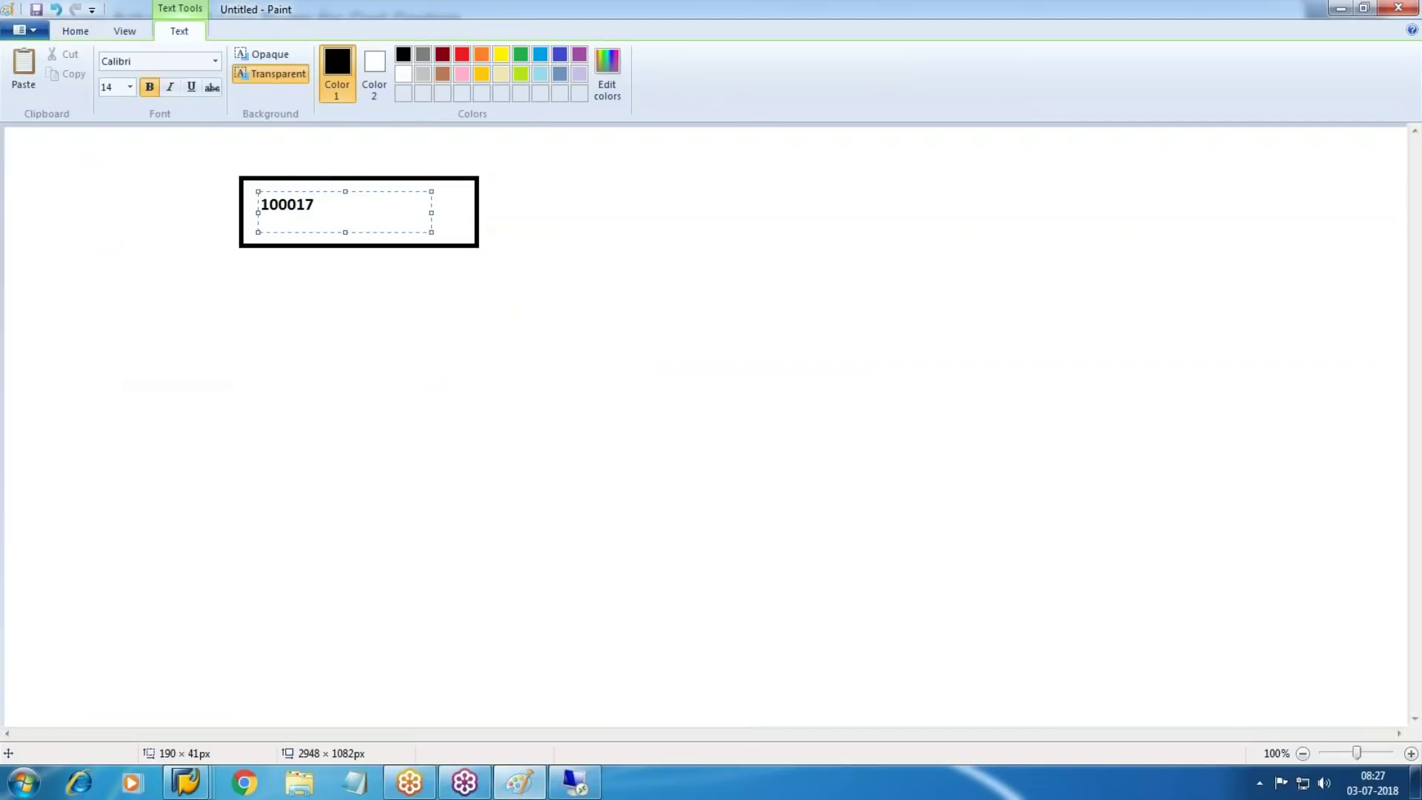
pyautogui.click(620, 289)
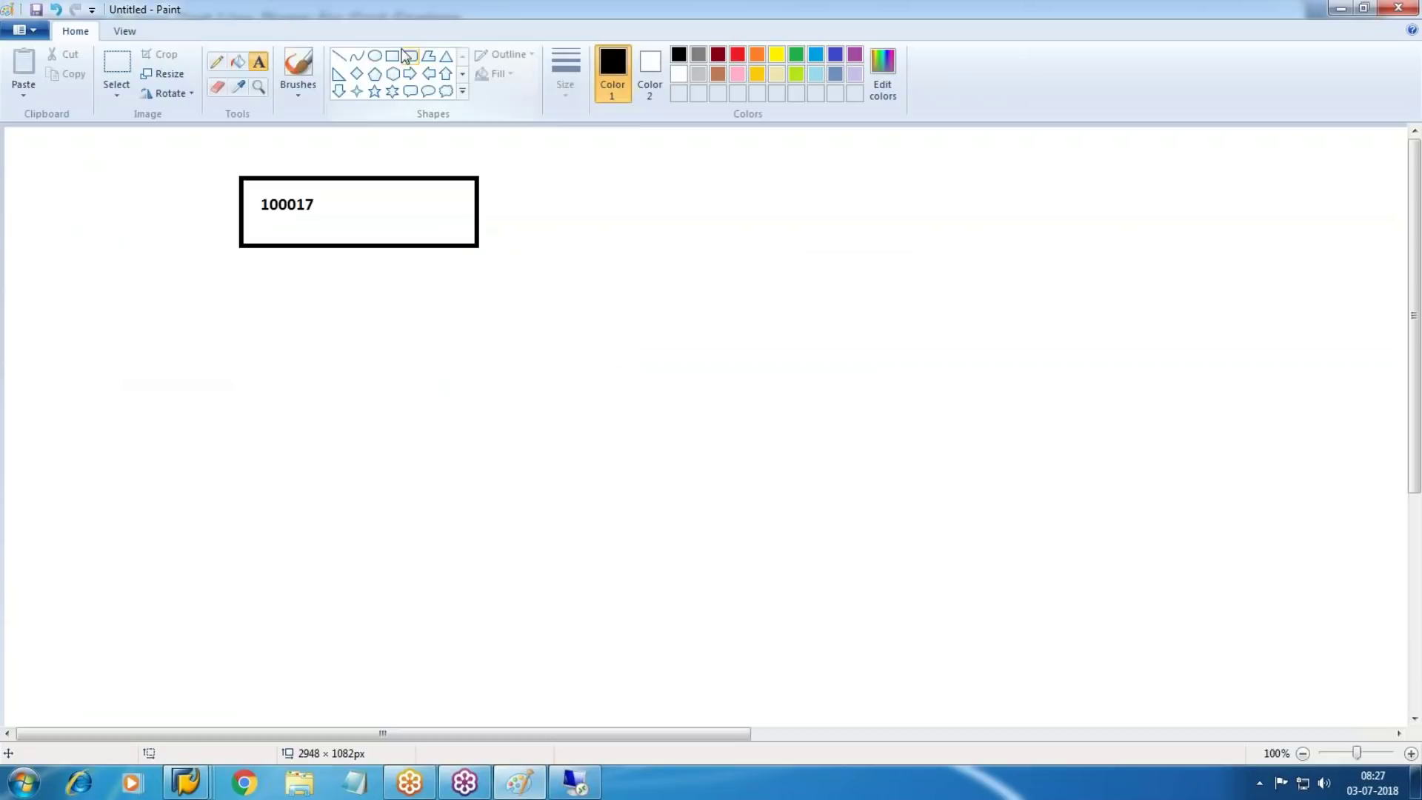
# Add a right block arrow leading to a second box labelled 2
pyautogui.click(410, 73)
pyautogui.moveTo(525, 157); pyautogui.dragTo(711, 252)
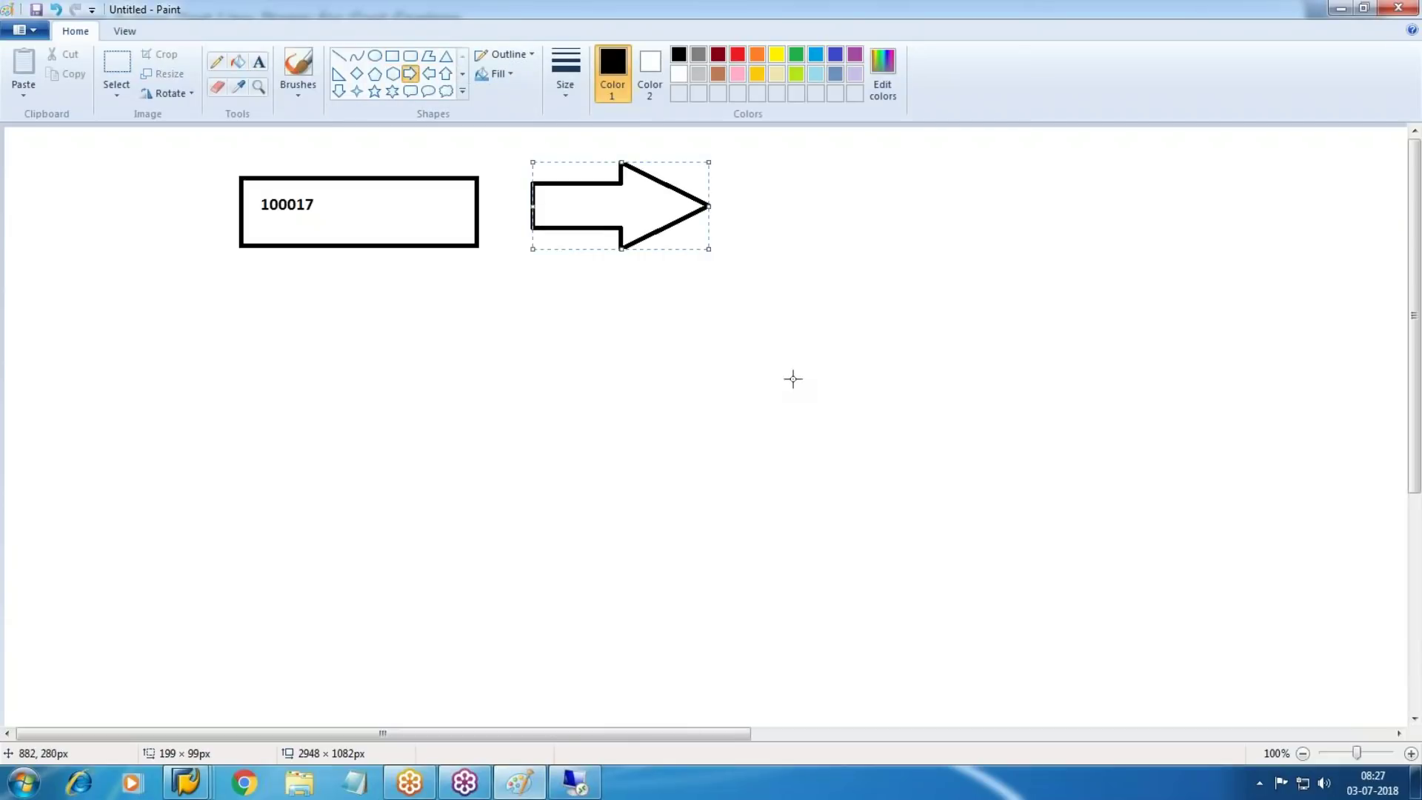
pyautogui.click(393, 56)
pyautogui.moveTo(752, 160); pyautogui.dragTo(997, 239)
pyautogui.click(258, 61)
pyautogui.moveTo(792, 178); pyautogui.dragTo(957, 230)
pyautogui.write('2')
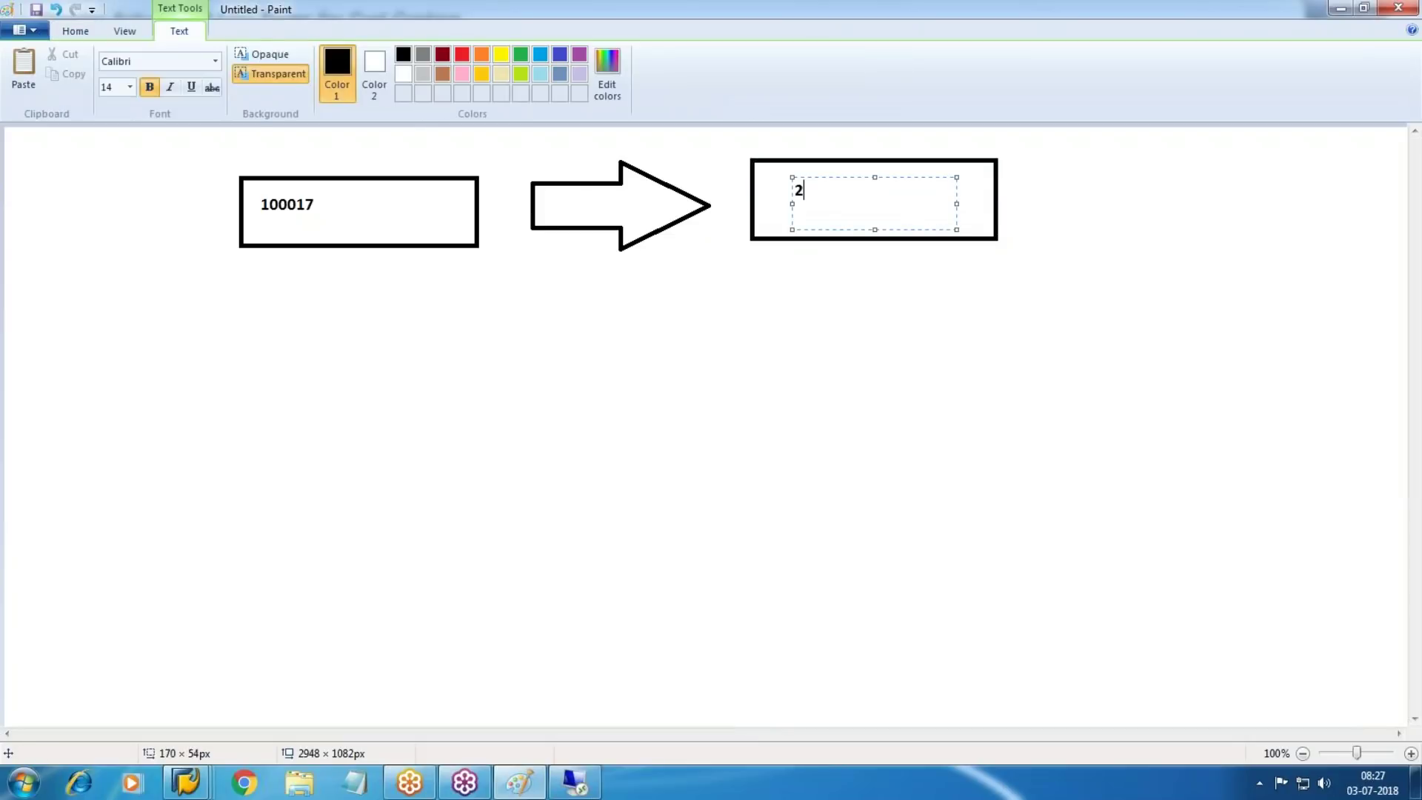
pyautogui.click(381, 150)
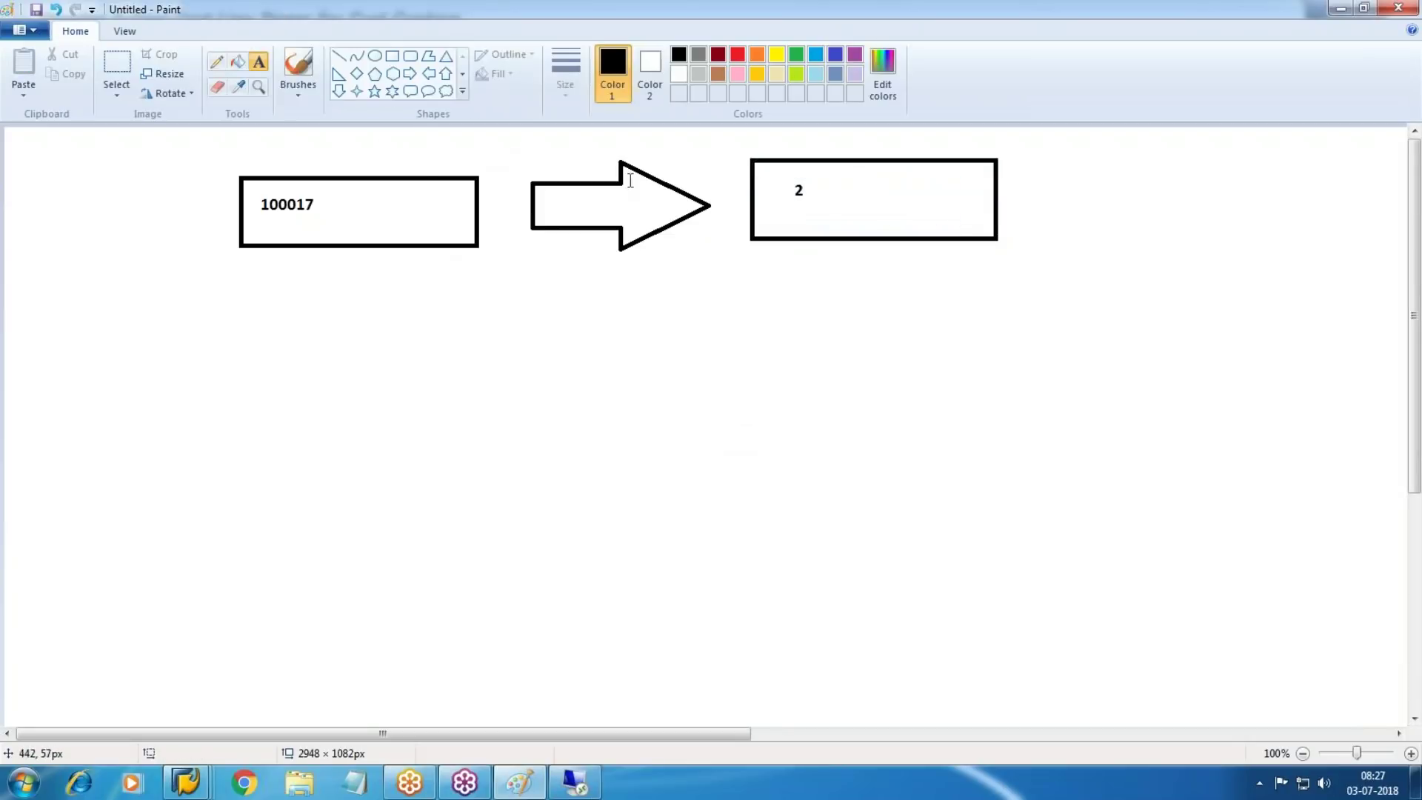
# Add a down arrow to a box labelled 3, with the note 'only in CO' beside it
pyautogui.click(339, 92)
pyautogui.moveTo(817, 264); pyautogui.dragTo(959, 371)
pyautogui.click(393, 55)
pyautogui.moveTo(769, 387)
pyautogui.mouseDown()
pyautogui.moveTo(966, 466)
pyautogui.moveTo(1035, 465)
pyautogui.mouseUp()
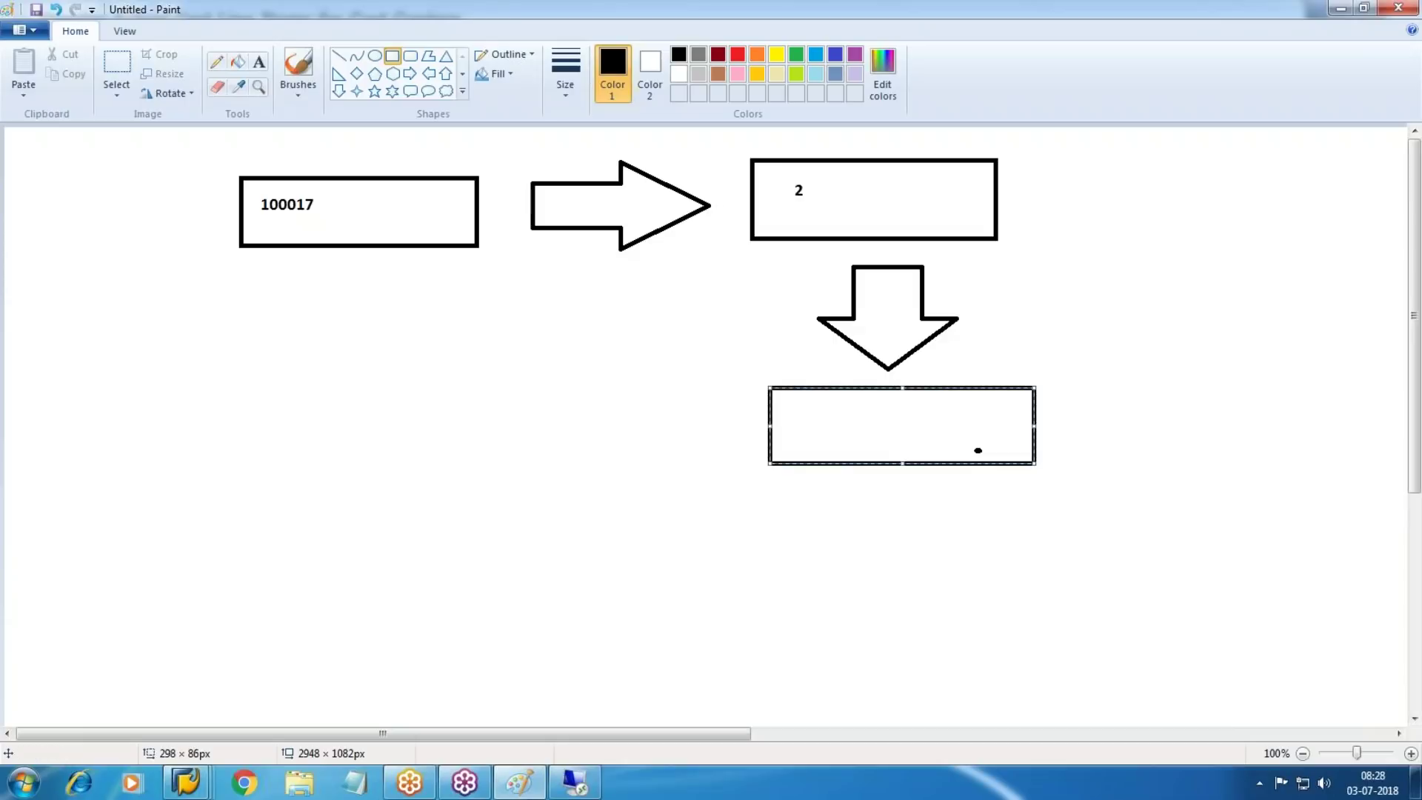
pyautogui.click(259, 61)
pyautogui.moveTo(831, 411); pyautogui.dragTo(1007, 444)
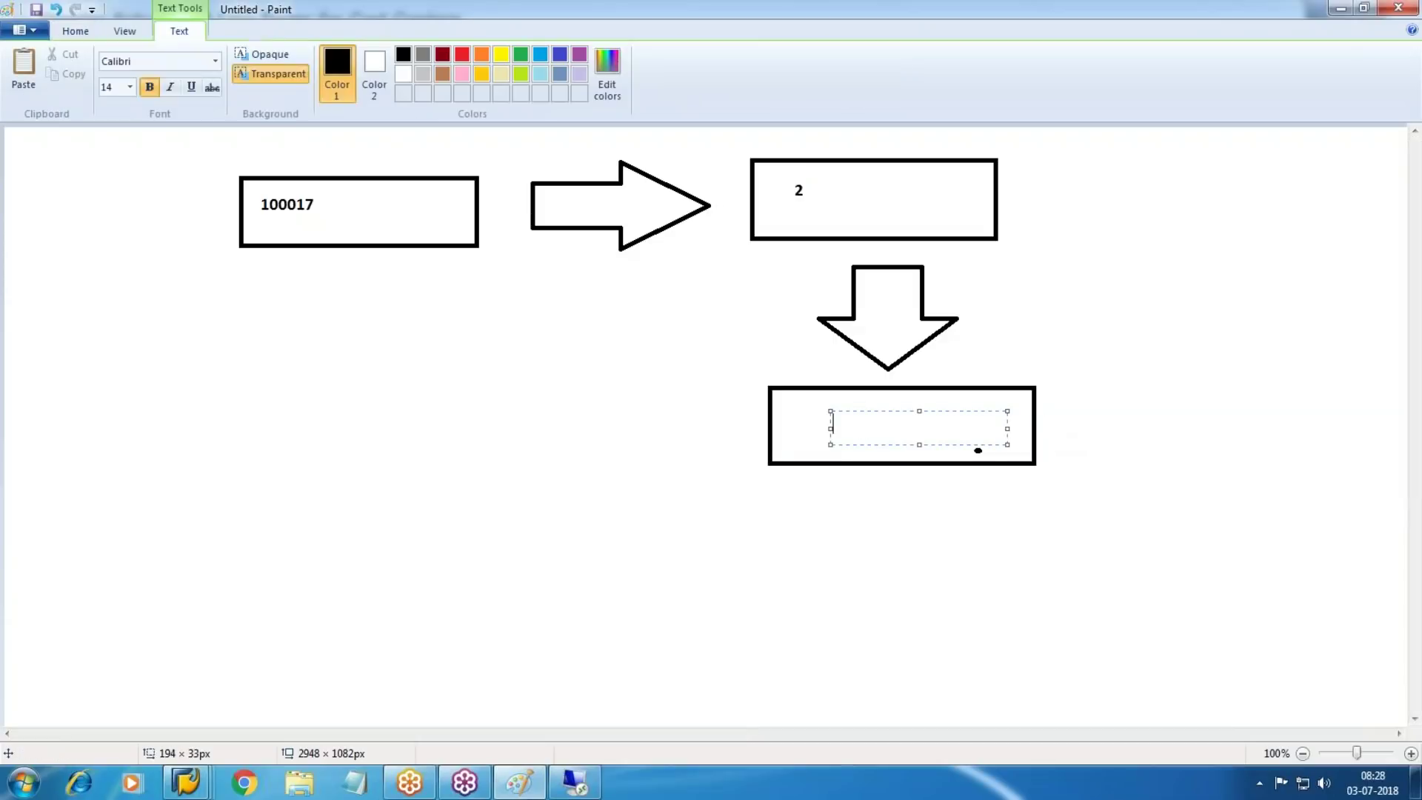
pyautogui.write('3')
pyautogui.click(645, 397)
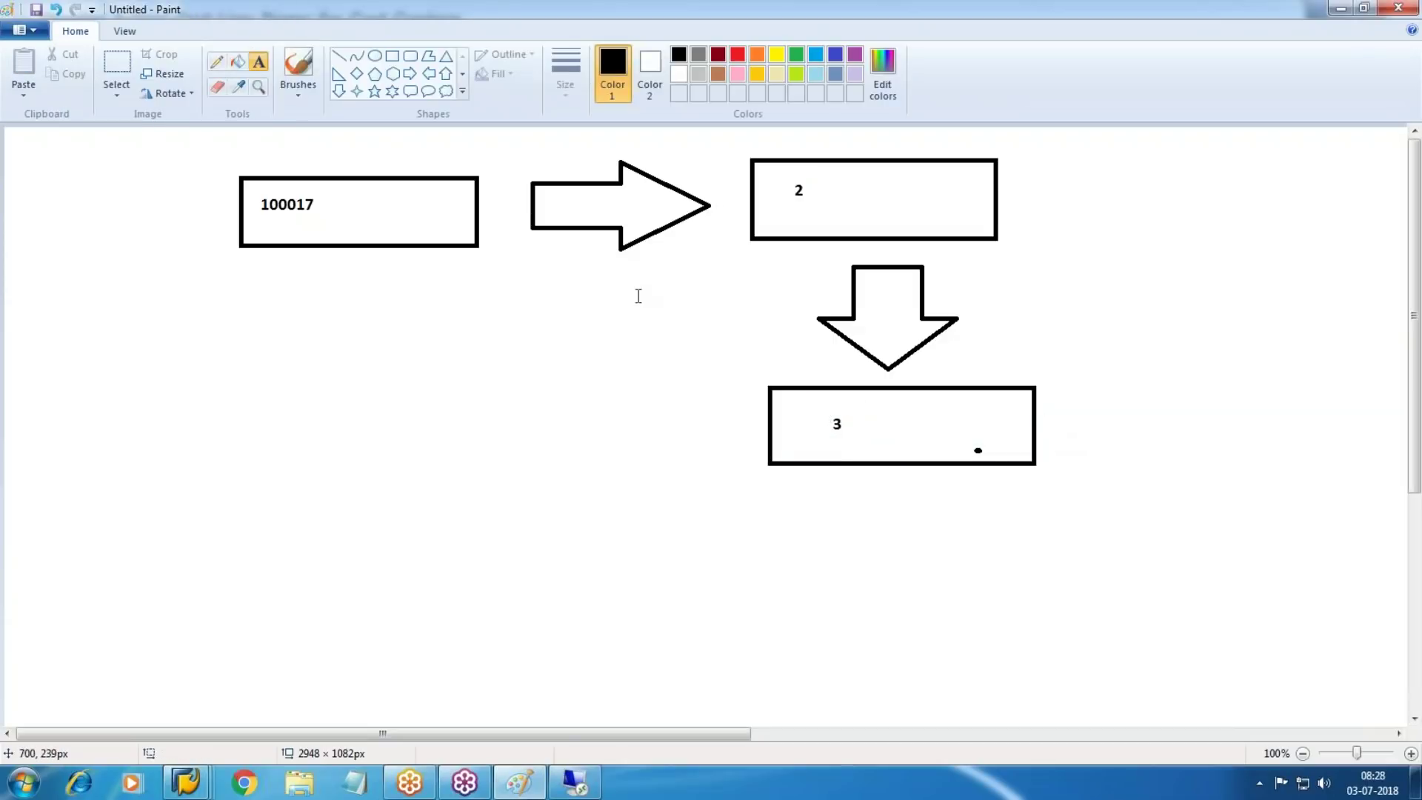
pyautogui.moveTo(1060, 390); pyautogui.dragTo(1221, 434)
pyautogui.write('only in CO')
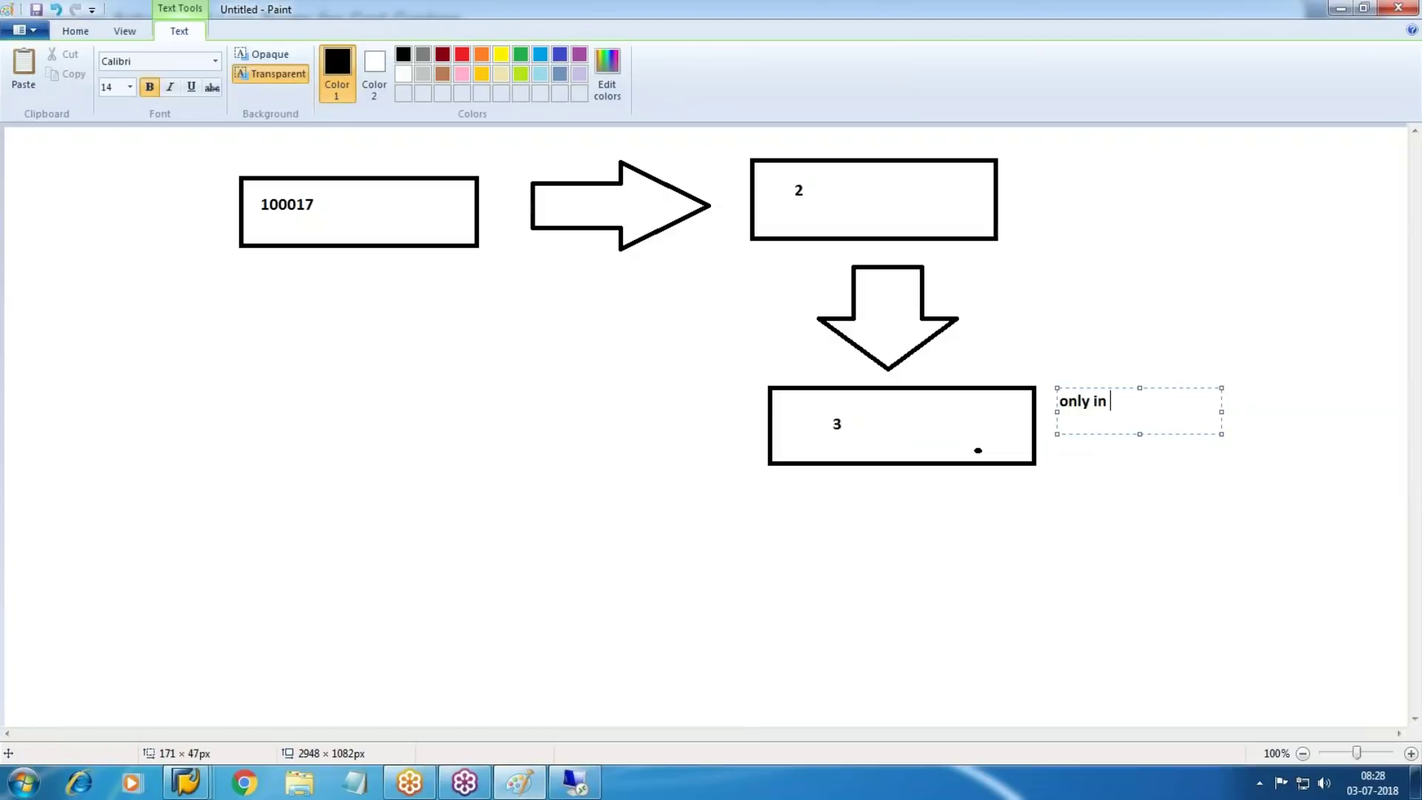
# Commit the 'only in CO' note, then draw and erase a diagonal line from box 3
pyautogui.click(743, 477)
pyautogui.moveTo(764, 437)
pyautogui.mouseDown()
pyautogui.moveTo(498, 254)
pyautogui.moveTo(429, 249)
pyautogui.mouseUp()
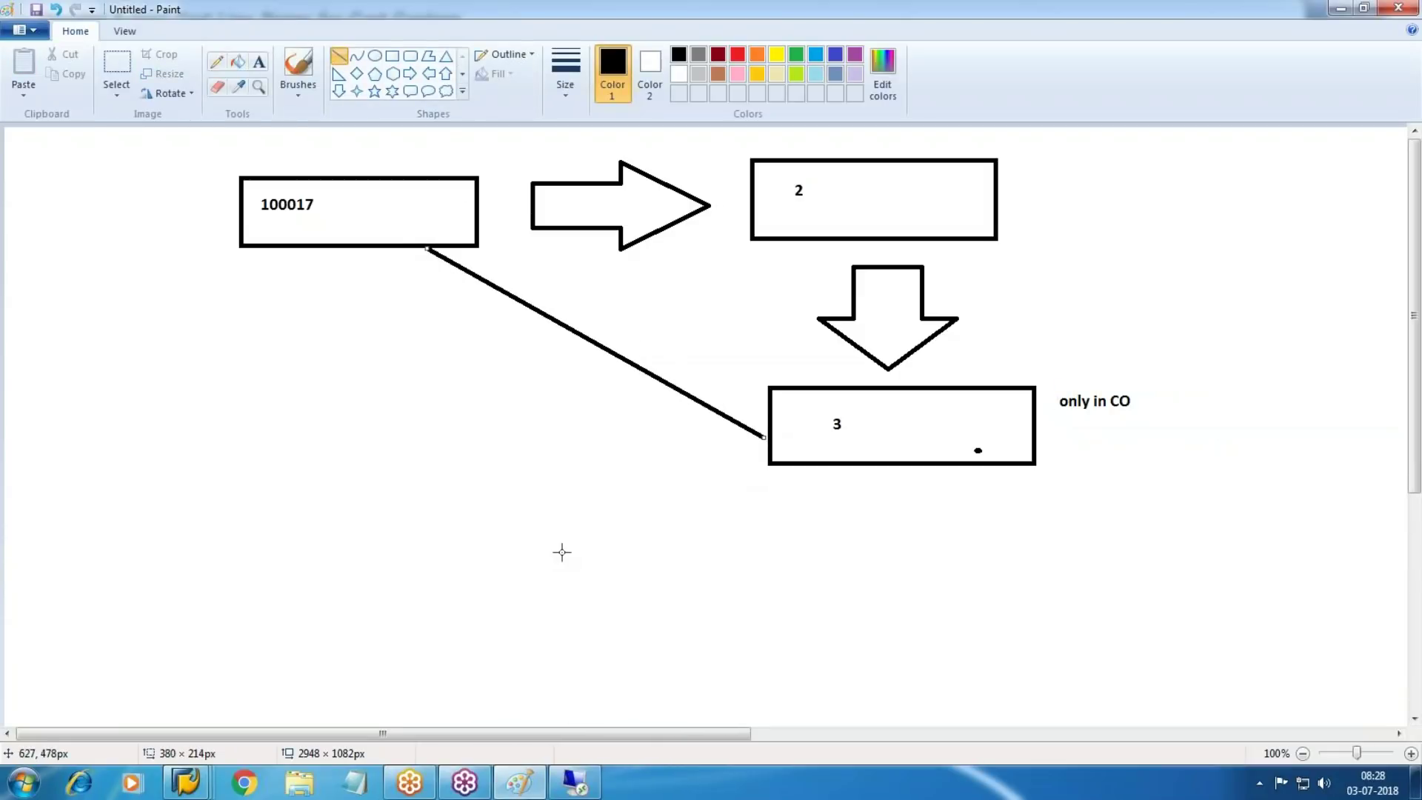
pyautogui.click(116, 68)
pyautogui.moveTo(395, 257); pyautogui.dragTo(756, 466)
pyautogui.press('Delete')
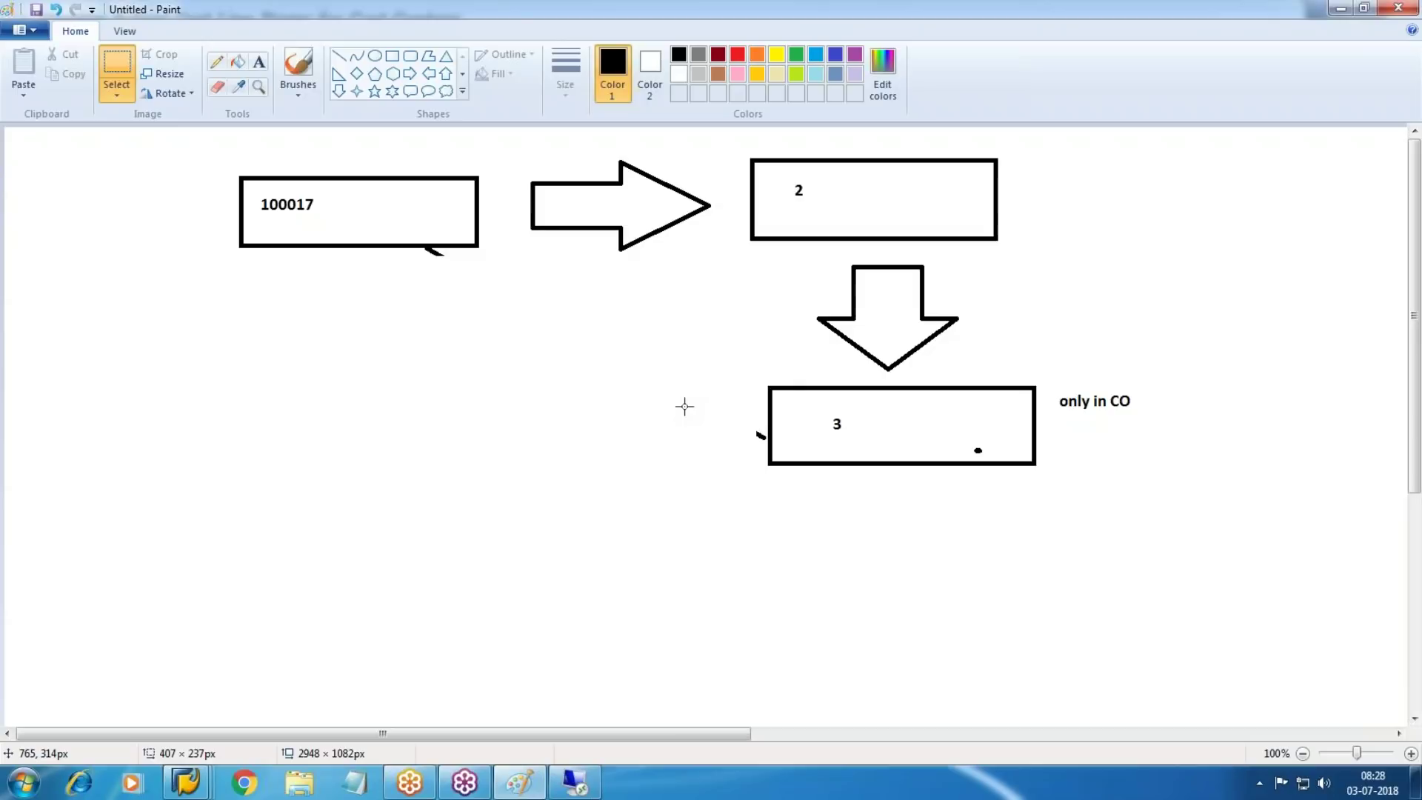
# Draw a left block arrow from box 3 to a label 100018, then switch to the remote desktop
pyautogui.click(428, 74)
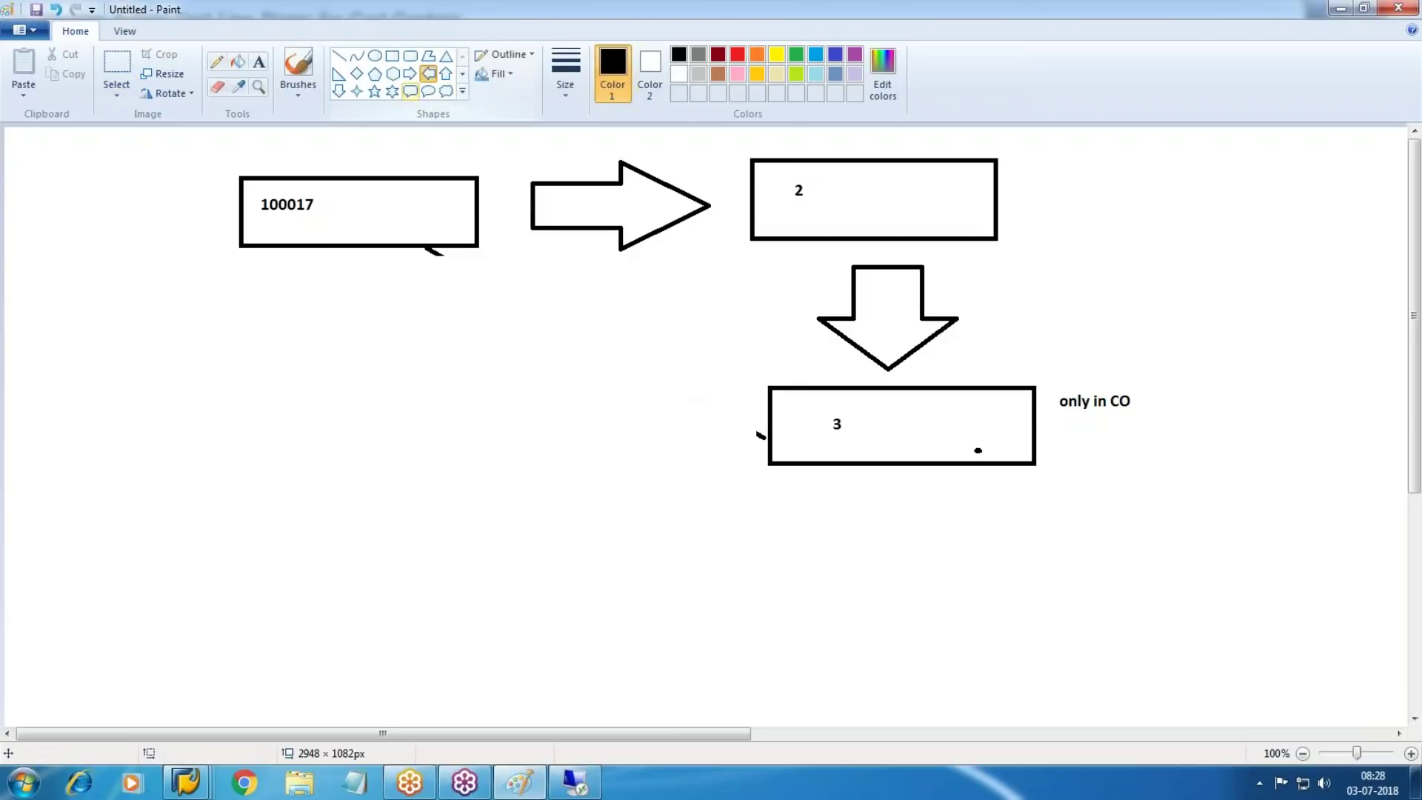
pyautogui.moveTo(617, 390); pyautogui.dragTo(737, 482)
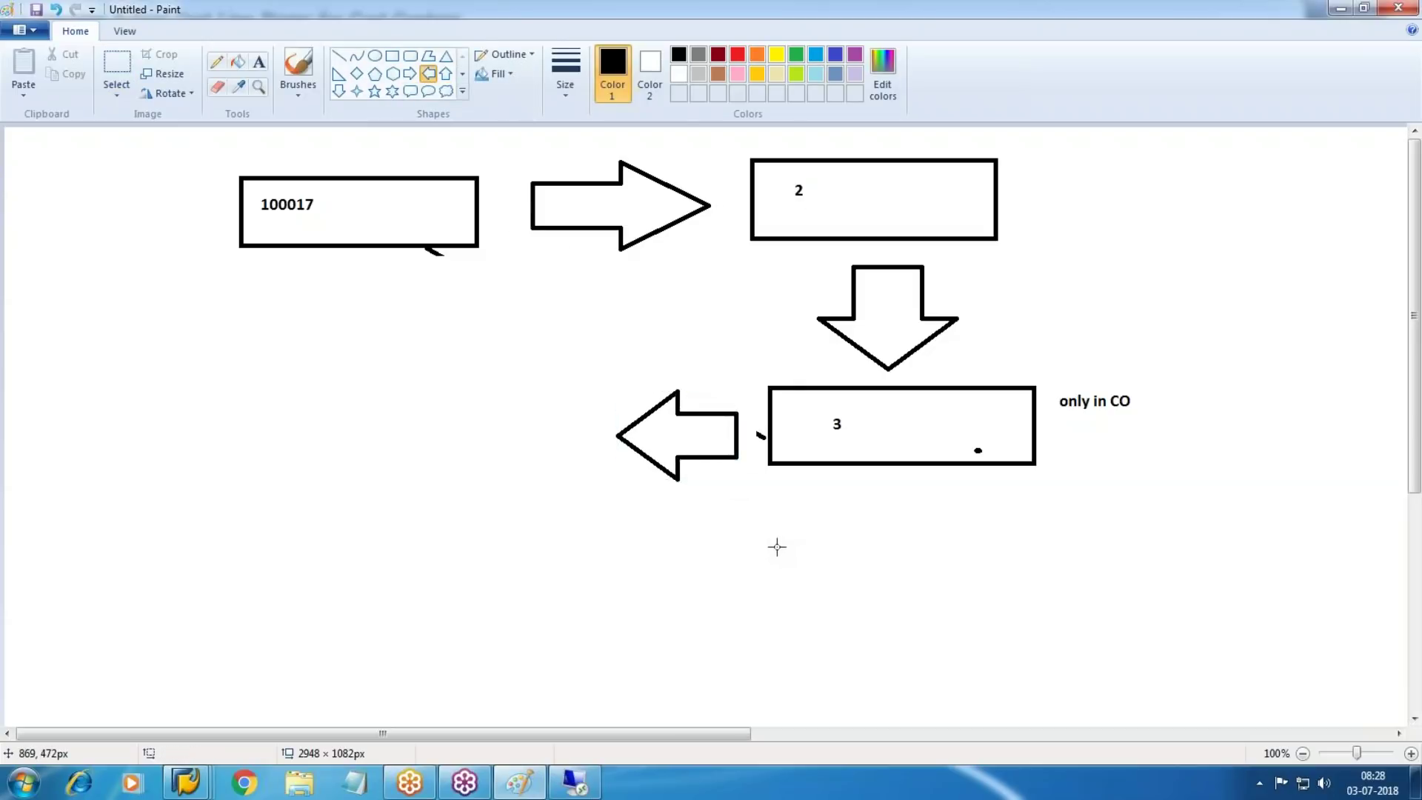
pyautogui.click(258, 62)
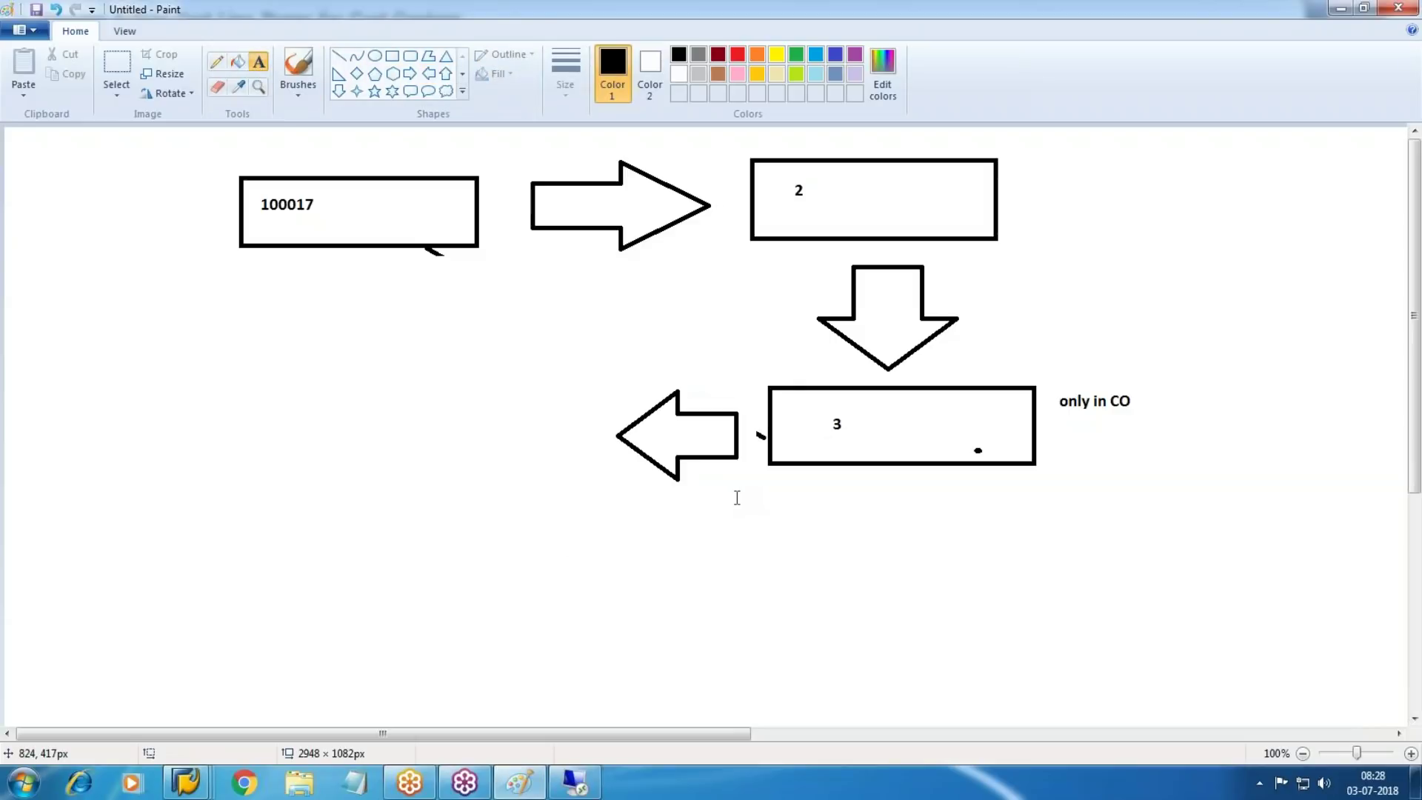
pyautogui.moveTo(403, 411); pyautogui.dragTo(607, 487)
pyautogui.write('100018')
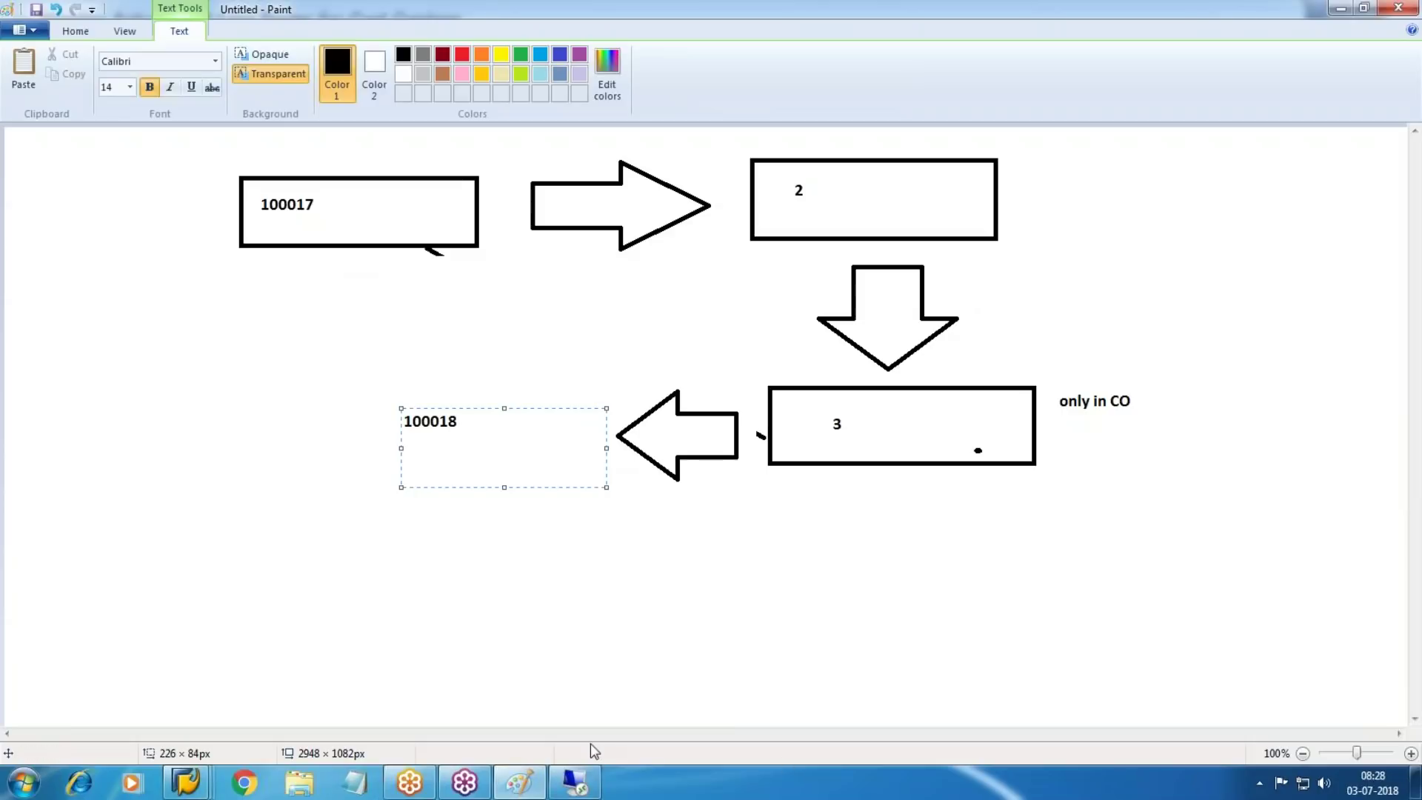
pyautogui.click(593, 778)
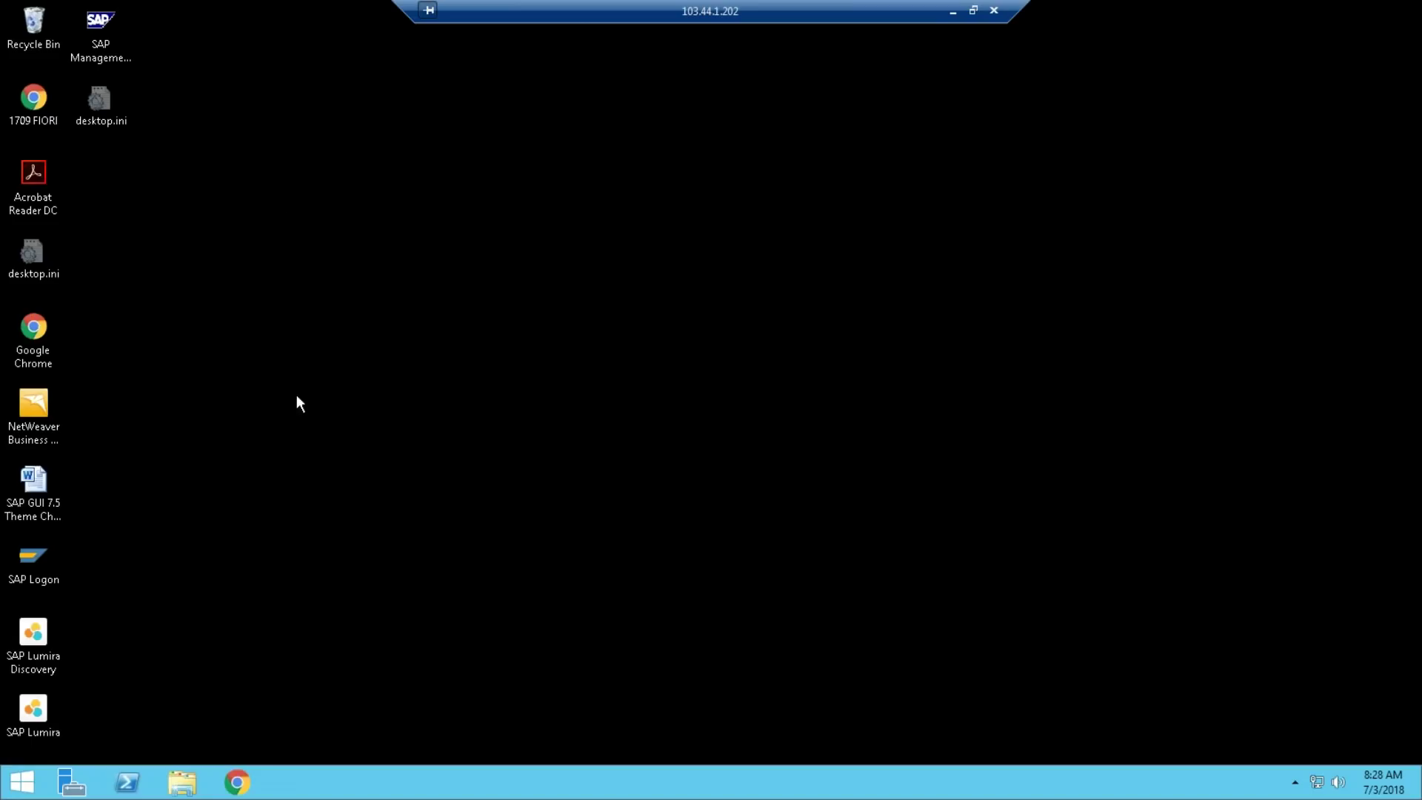
# Log on to the S/4 HANA system through SAP Logon with user and password, then open SE16
pyautogui.doubleClick(58, 562)
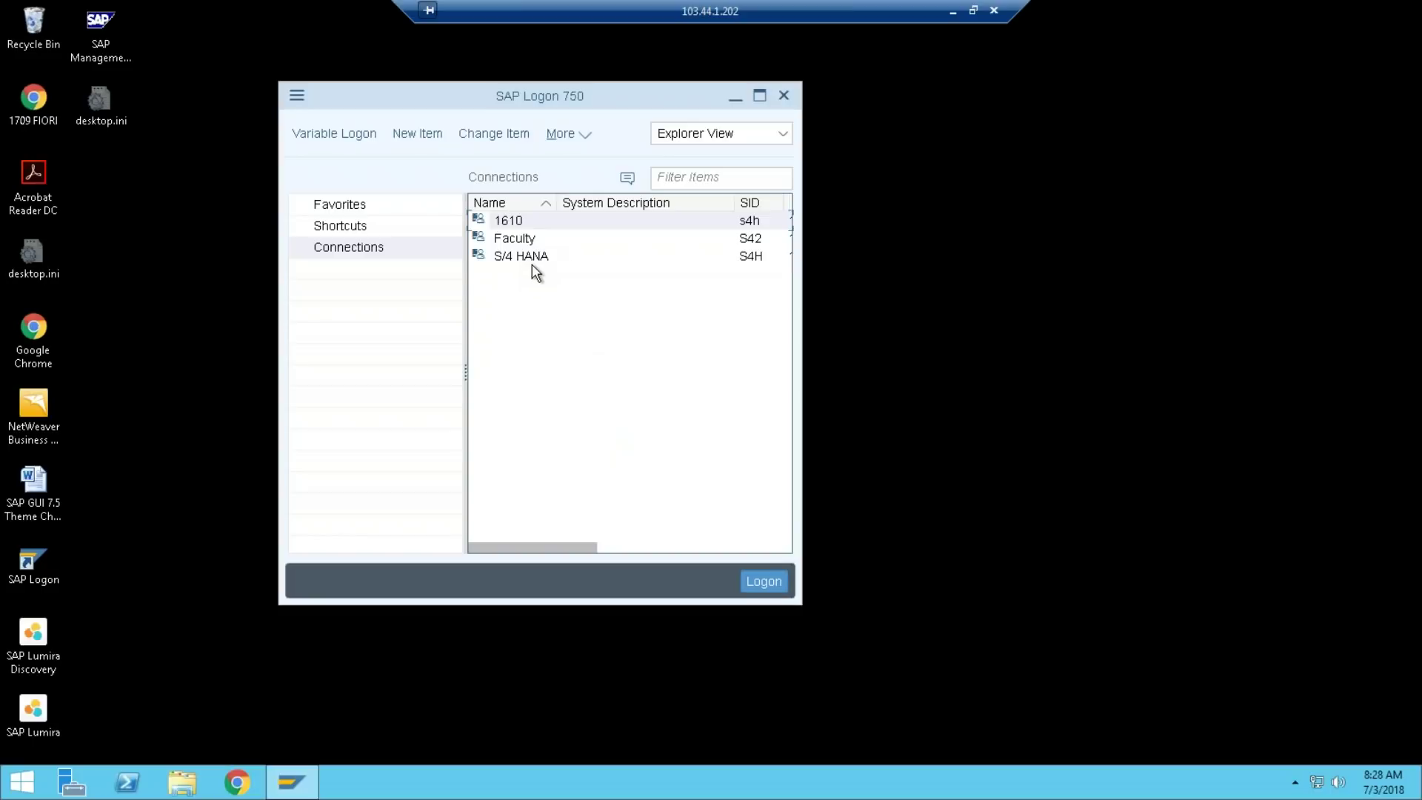
pyautogui.doubleClick(526, 257)
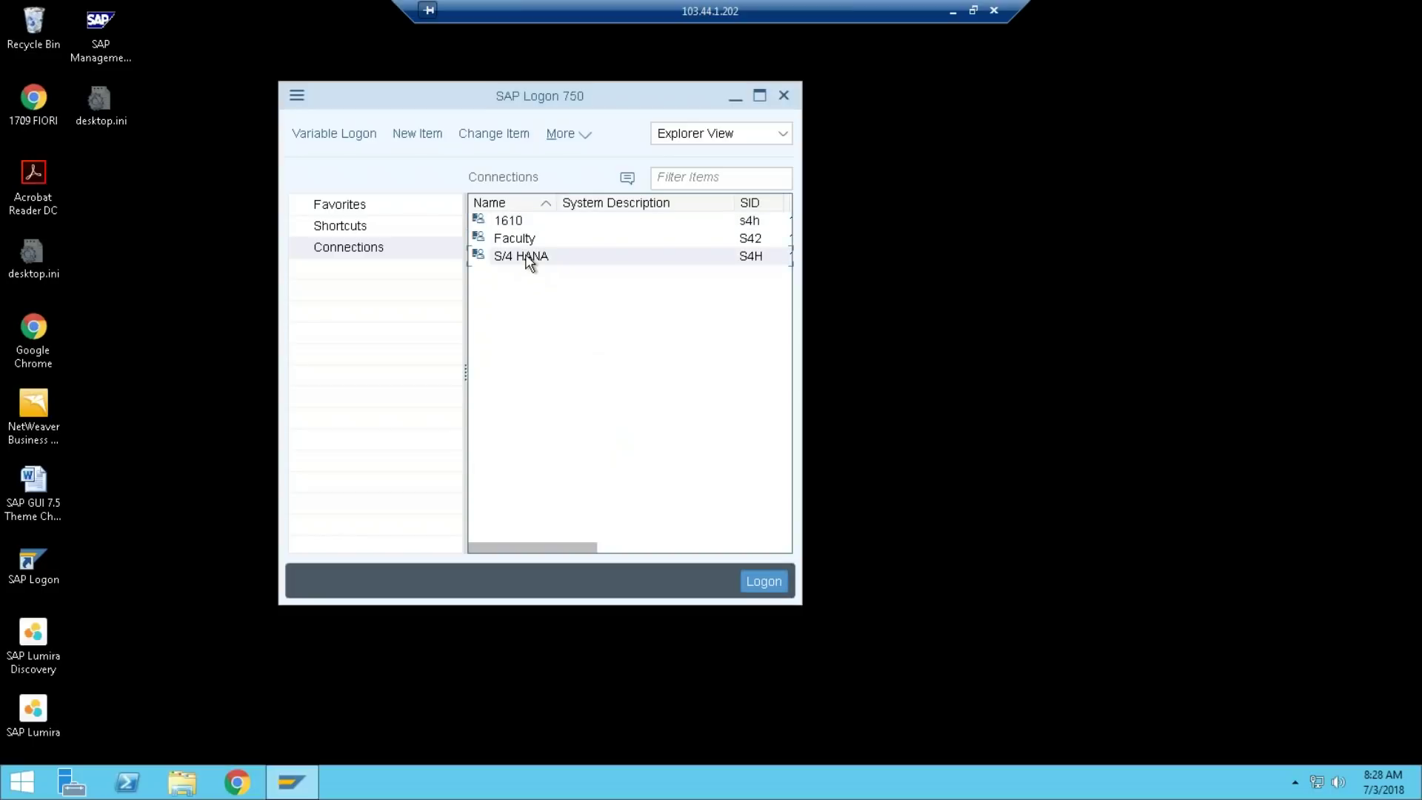
pyautogui.write('p')
pyautogui.press('Down')
pyautogui.press('Tab')
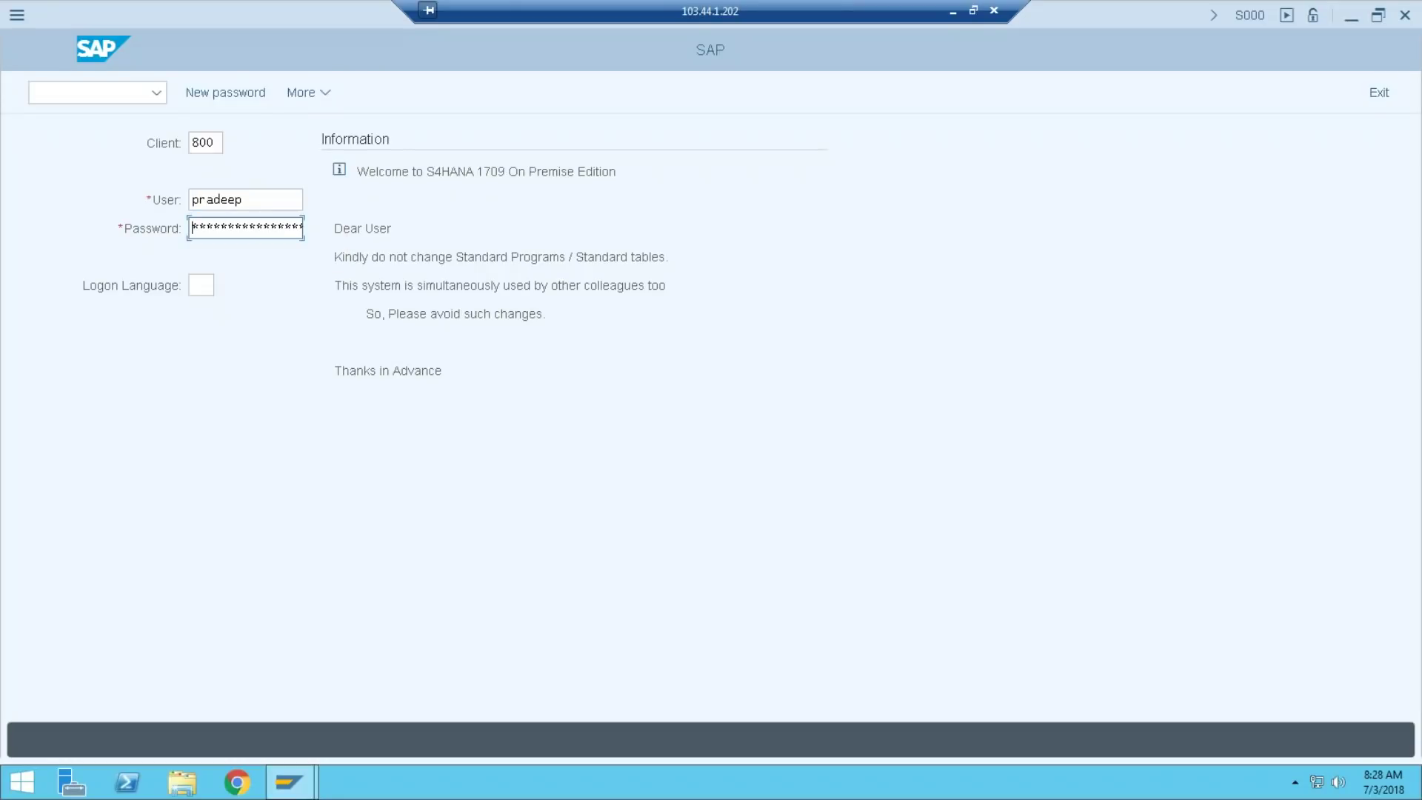
pyautogui.write('********')
pyautogui.press('Return')
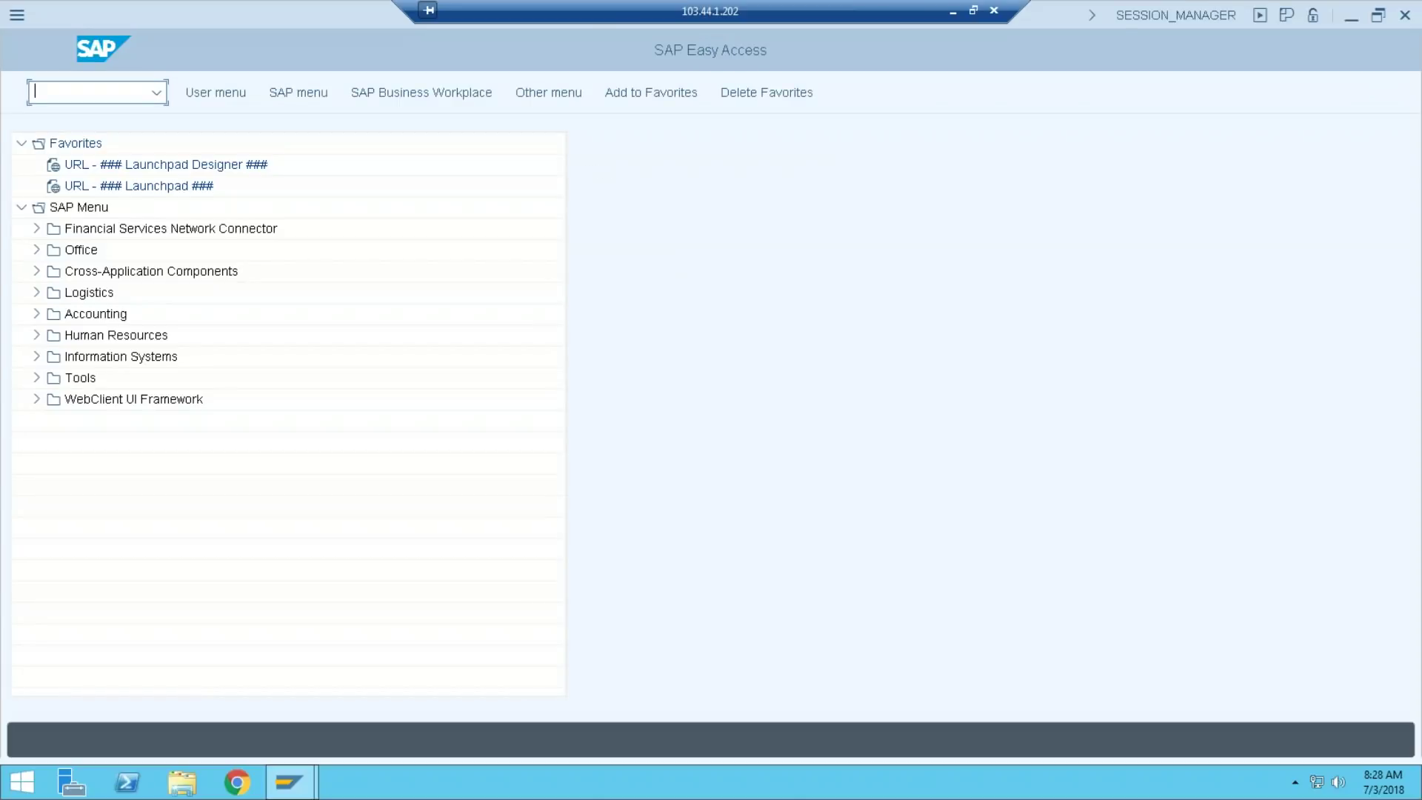
pyautogui.write('se16')
pyautogui.press('Return')
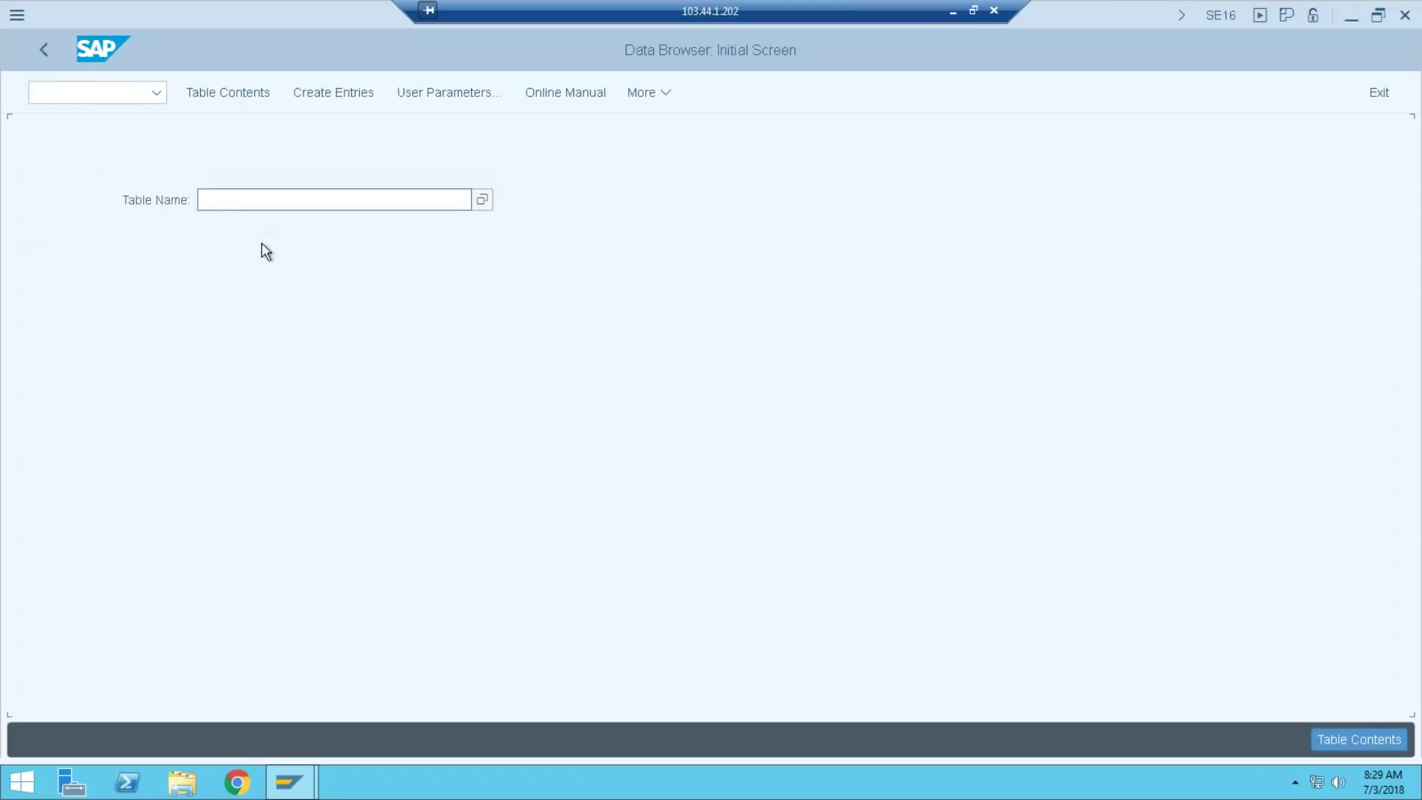
# List ACDOCA entries for ledger 01, company code HE10 and fiscal year 2018
pyautogui.write('a')
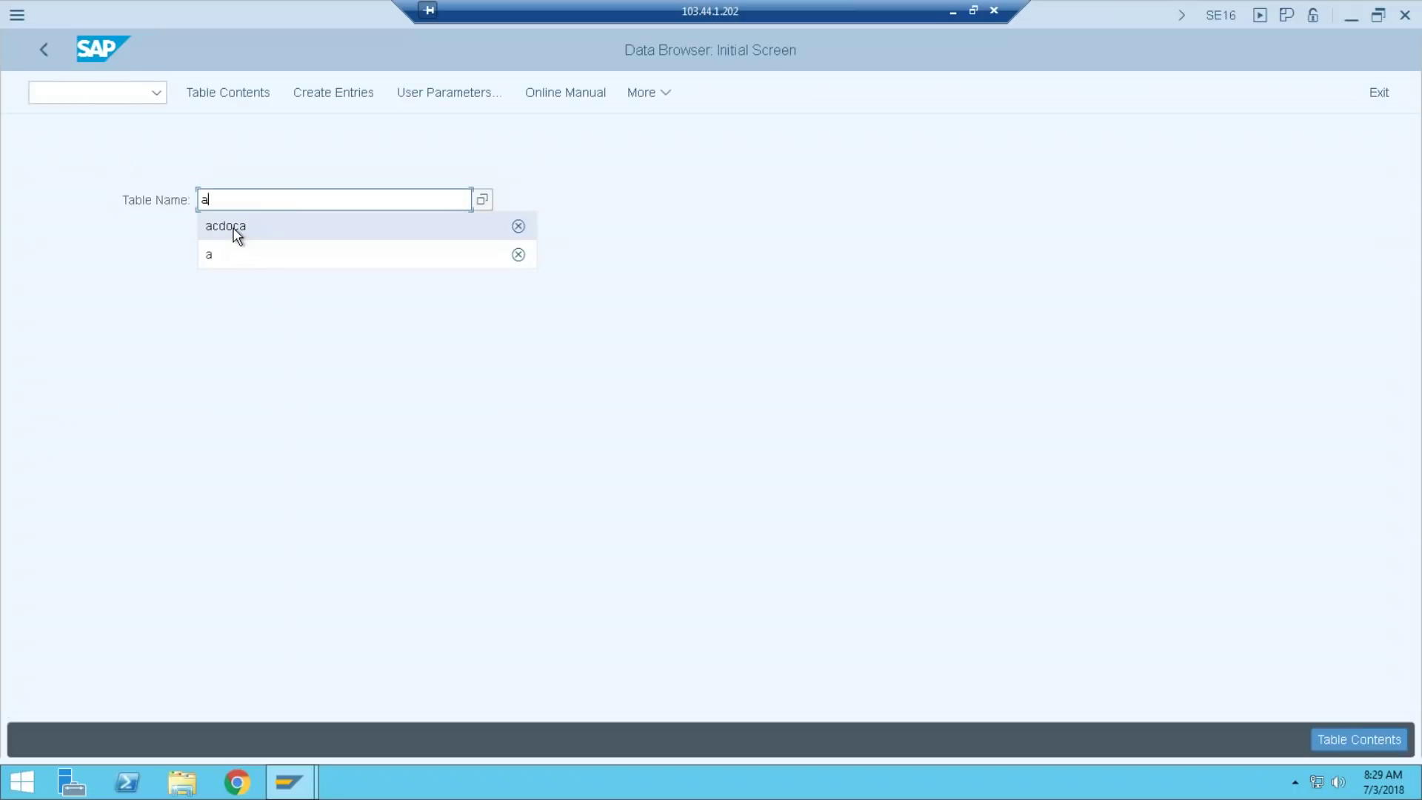
pyautogui.click(226, 226)
pyautogui.click(231, 92)
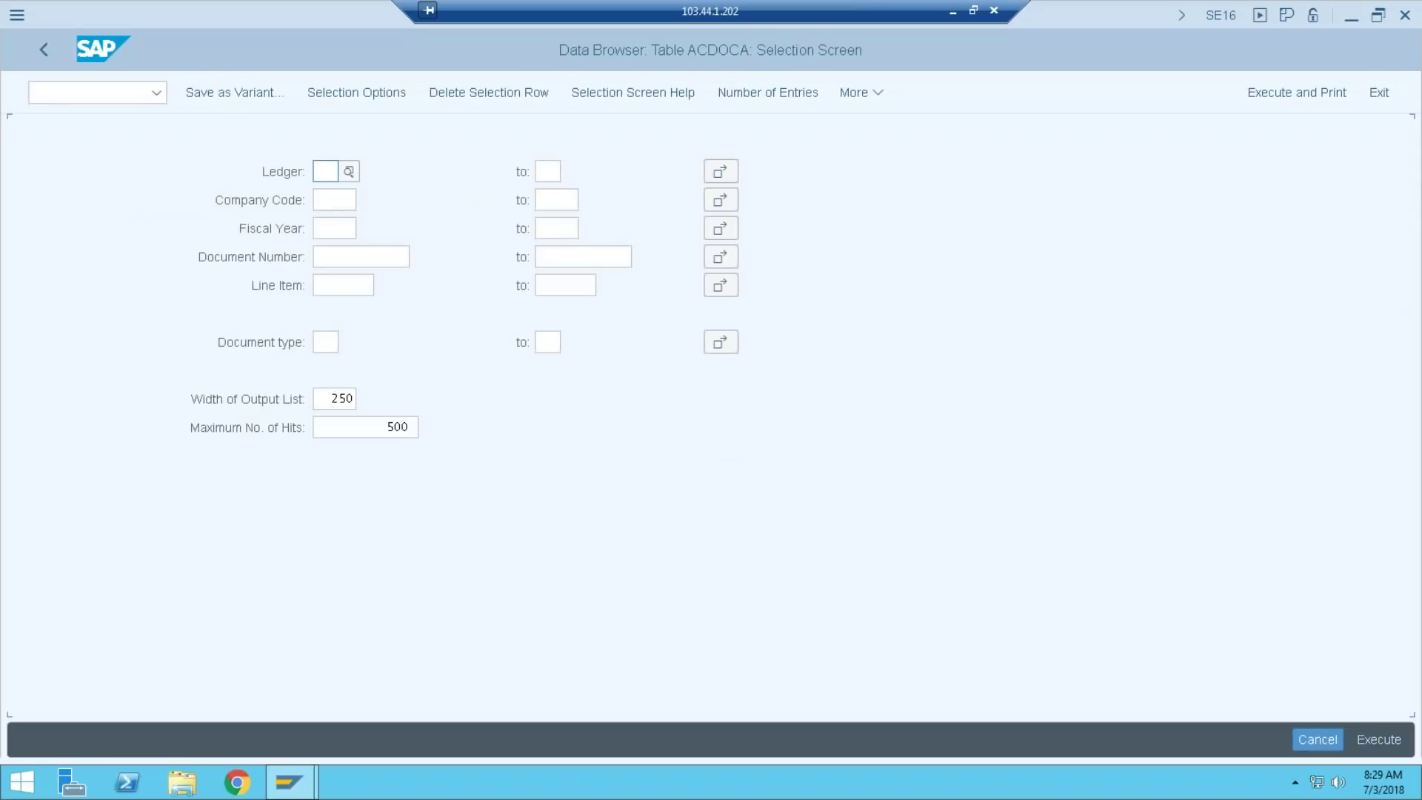
pyautogui.press('Tab')
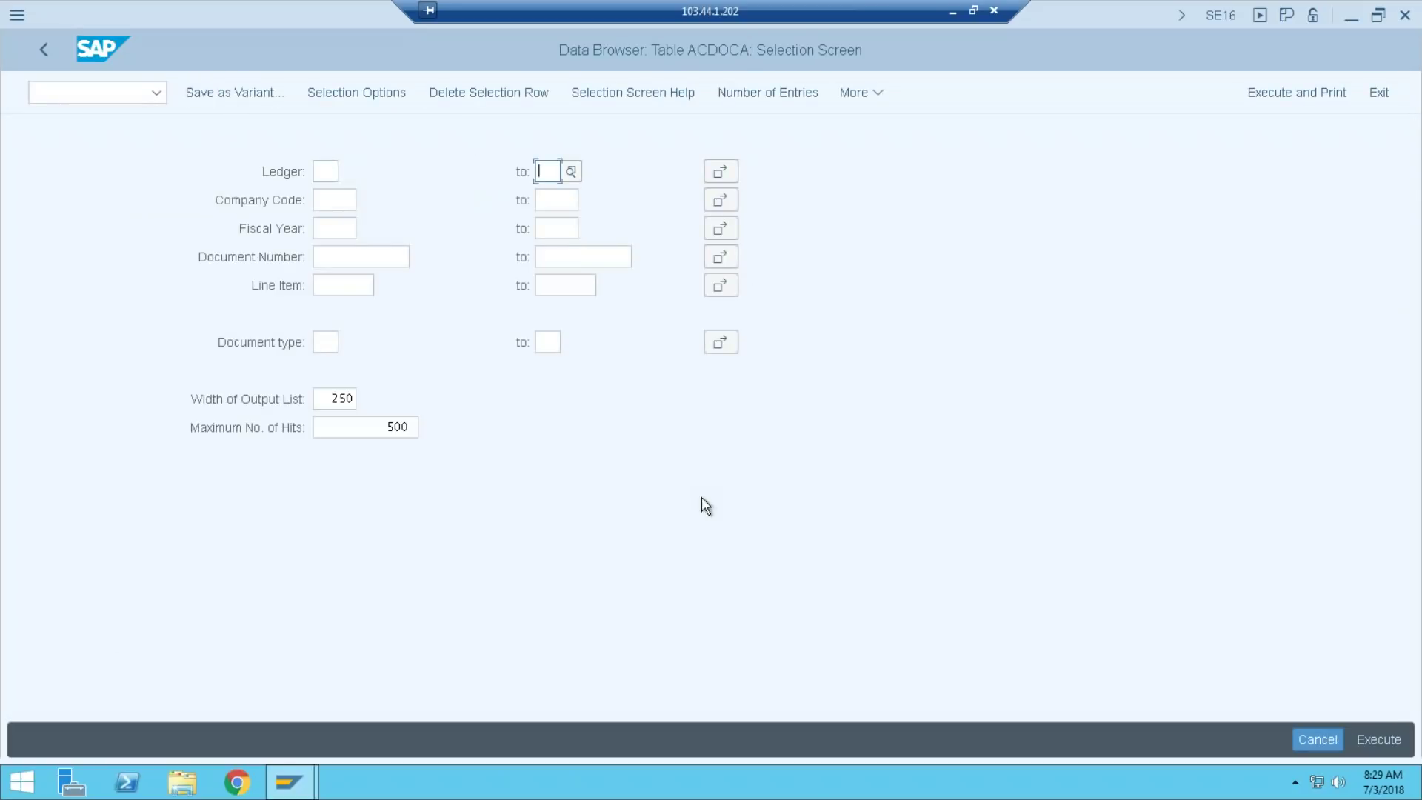
pyautogui.doubleClick(318, 175)
pyautogui.press('Escape')
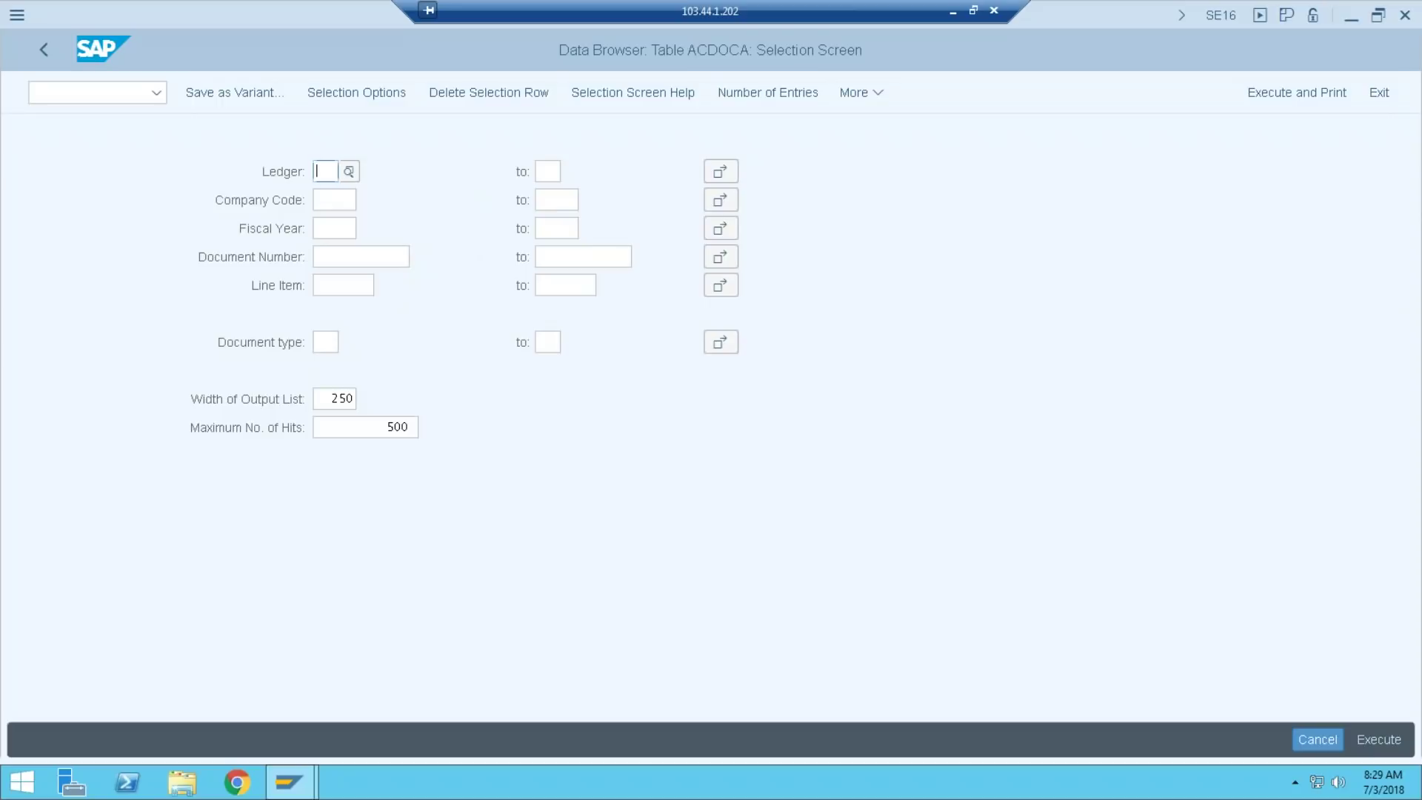
pyautogui.write('01')
pyautogui.press('Tab')
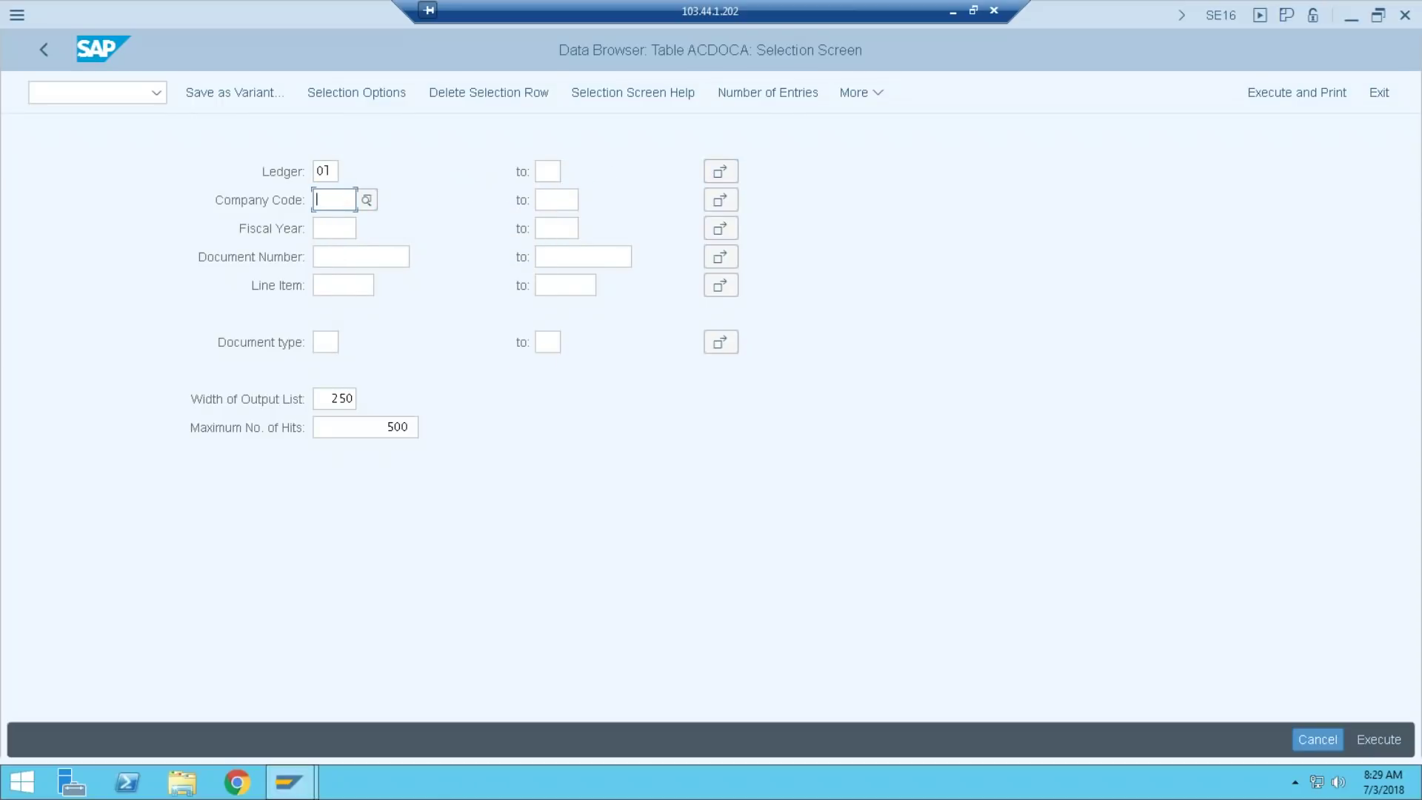
pyautogui.write('HE10')
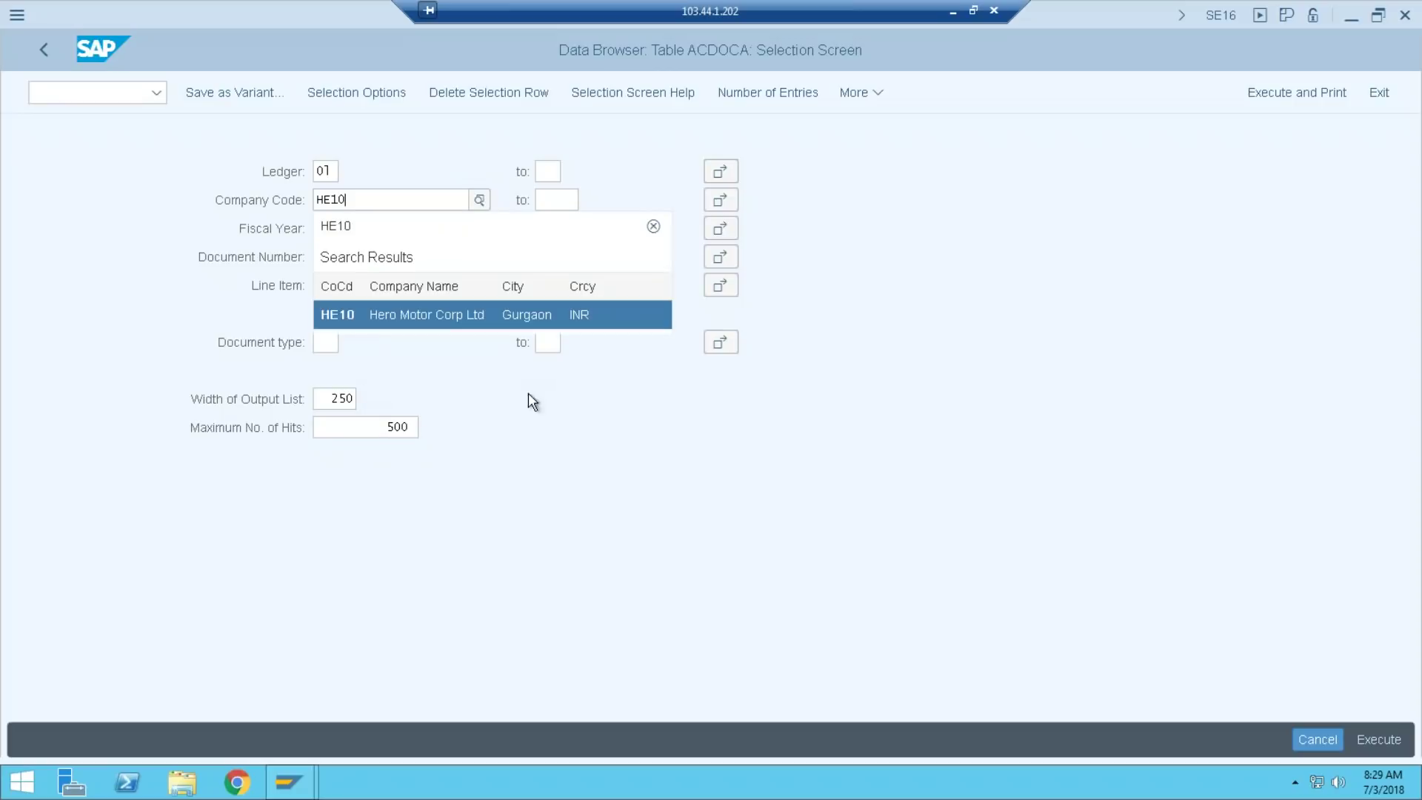
pyautogui.click(354, 314)
pyautogui.press('Tab')
pyautogui.write('2018')
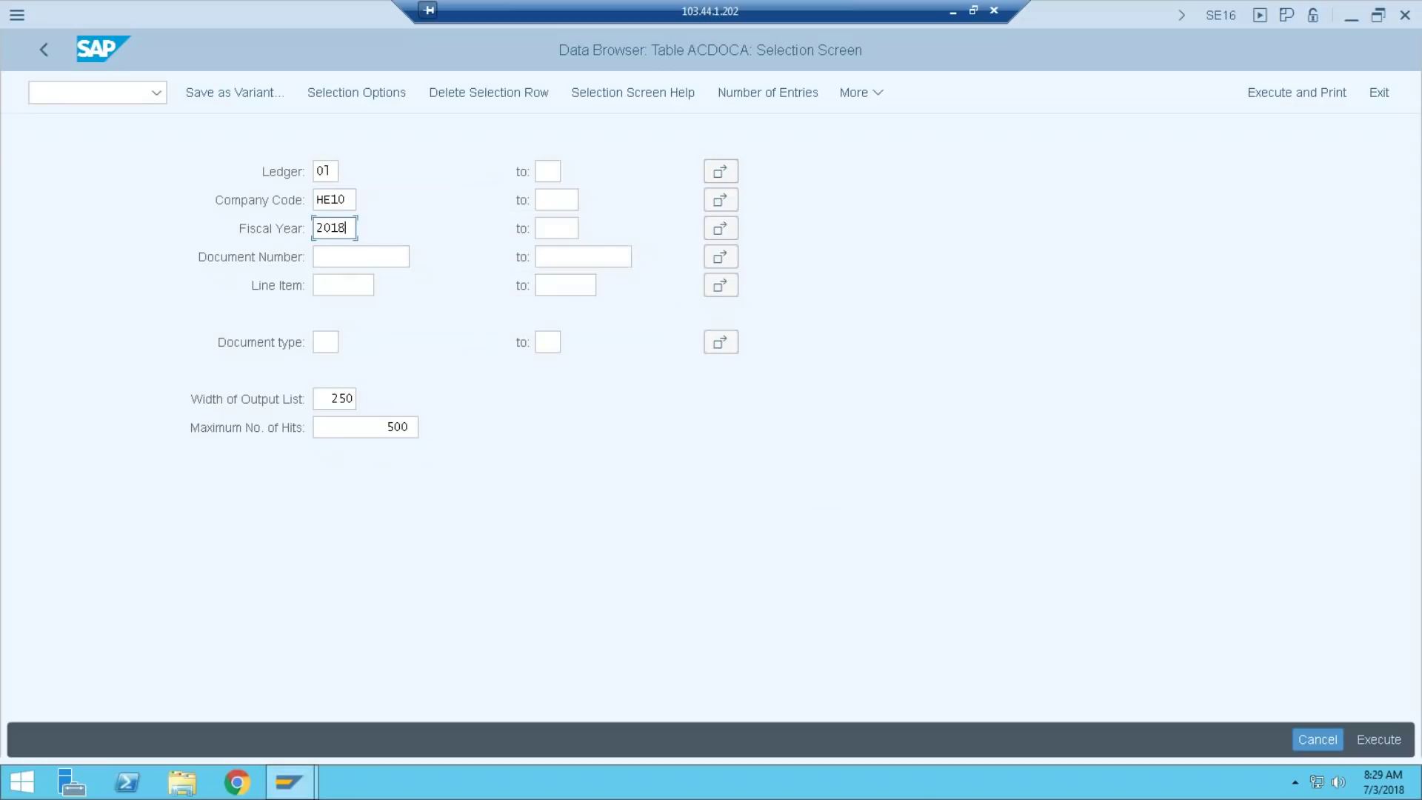
pyautogui.click(1371, 740)
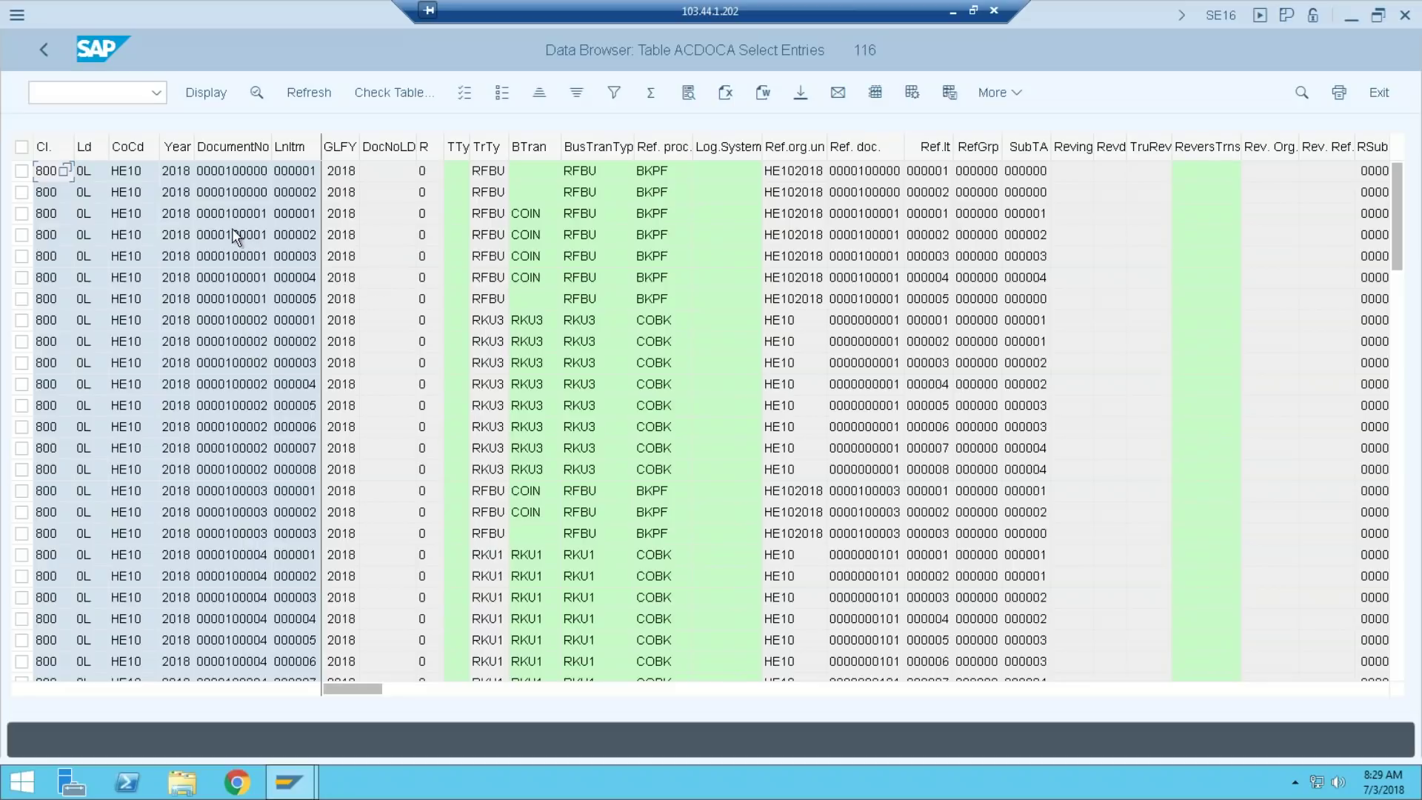
# Open SE16 in a new session with /OSE16, then switch to the FB03 Display Document window
pyautogui.click(107, 94)
pyautogui.write('/O')
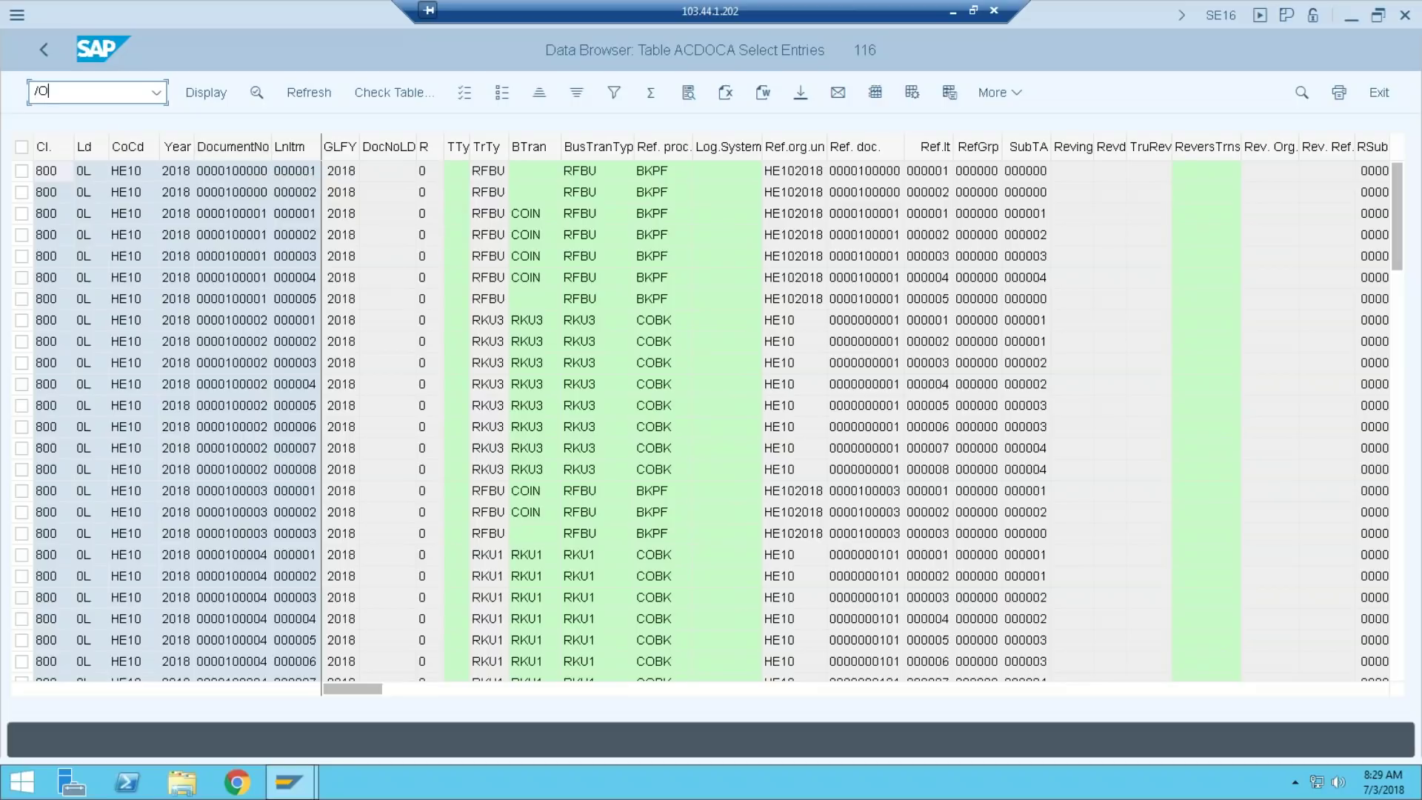
pyautogui.write('SE16')
pyautogui.press('Return')
pyautogui.hotkey('alt', 'Tab')
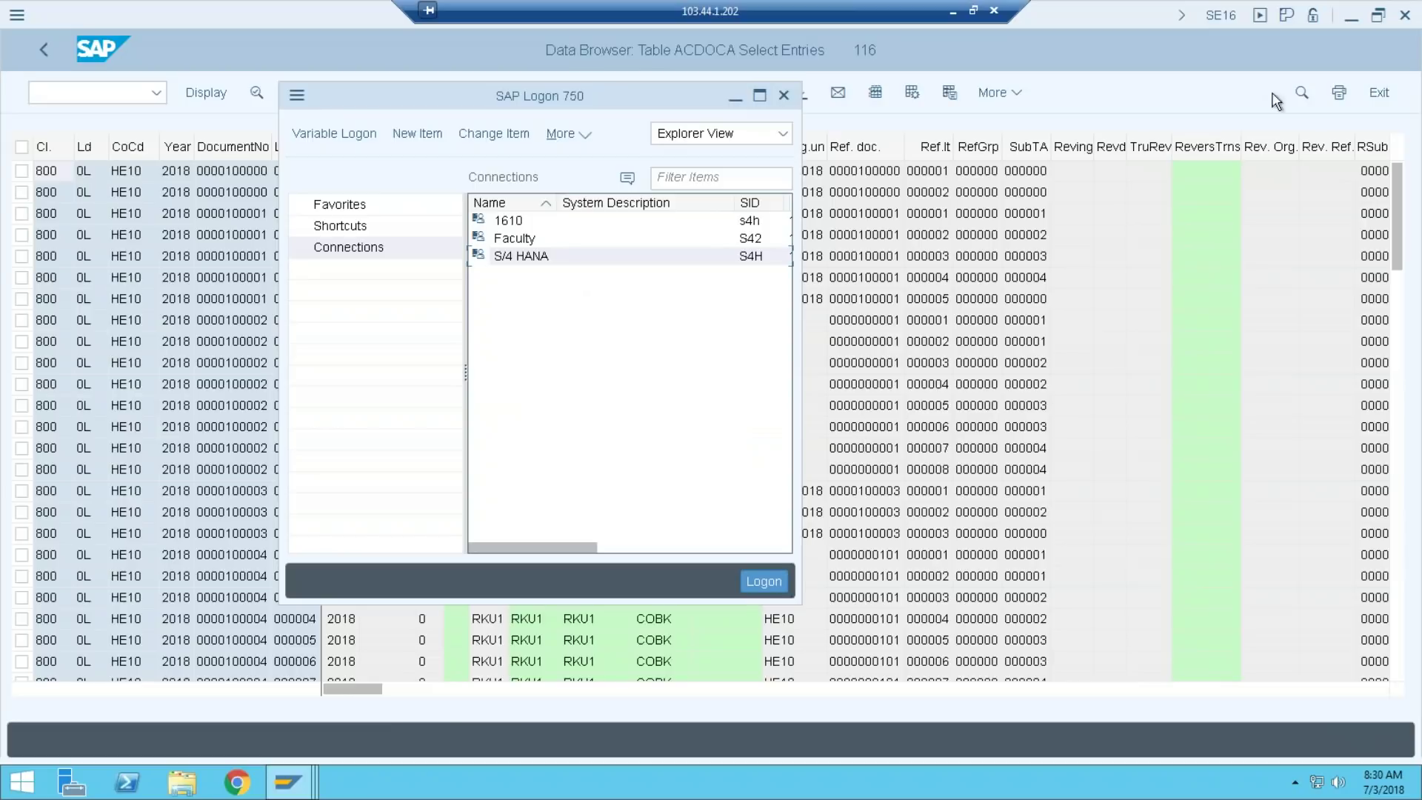
pyautogui.click(1078, 107)
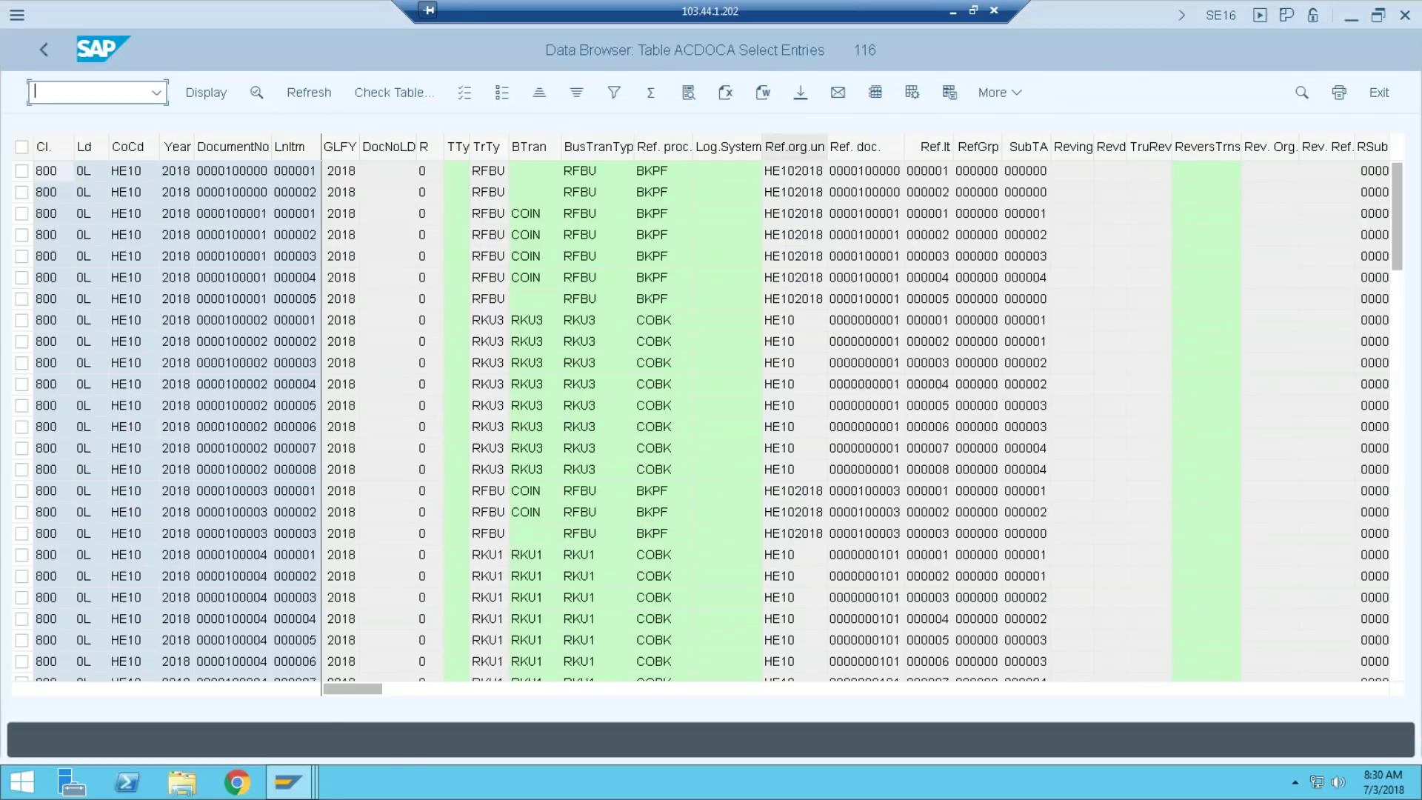
pyautogui.moveTo(293, 781)
pyautogui.click(480, 704)
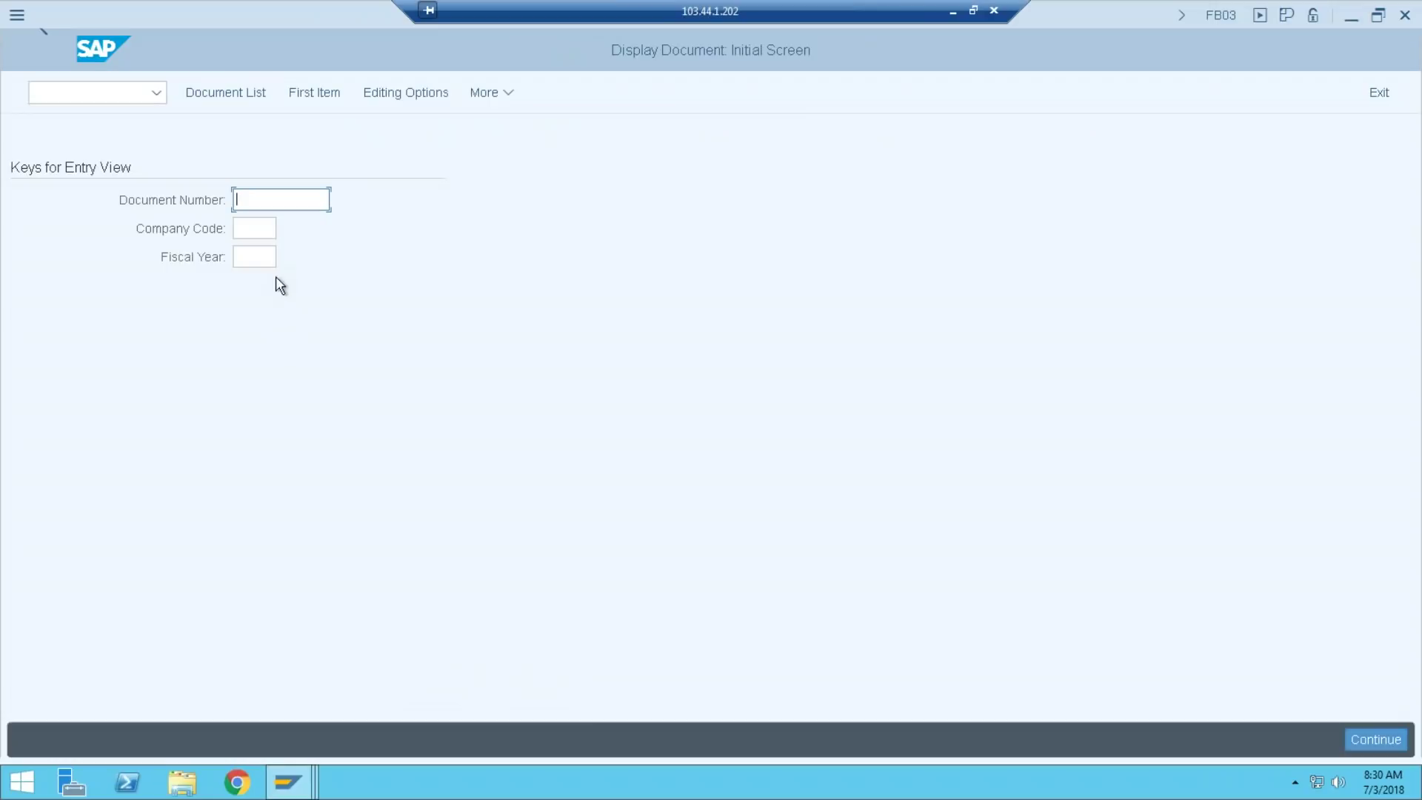
# Display document 100001 for company code HE10
pyautogui.write('100')
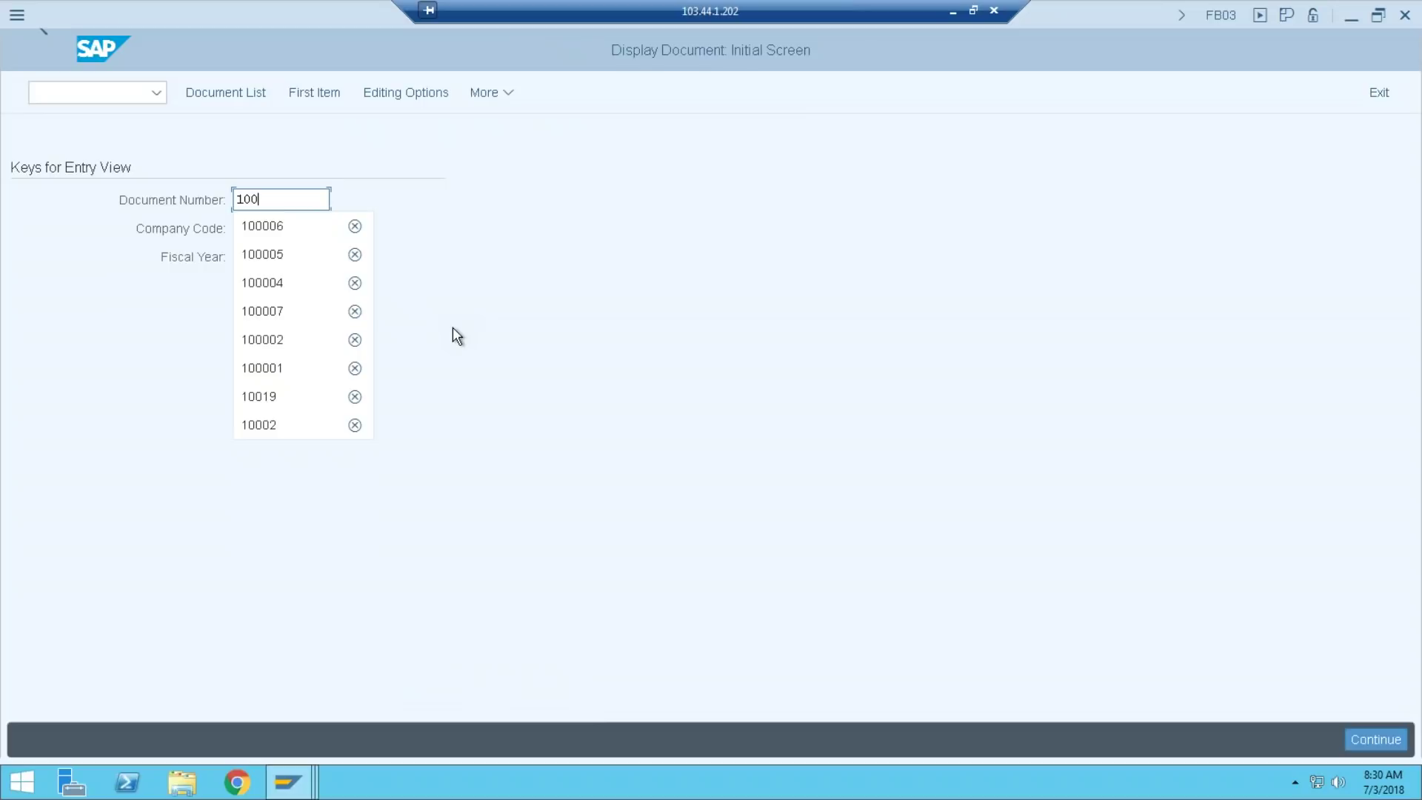
pyautogui.write('0')
pyautogui.press('BackSpace')
pyautogui.press('BackSpace')
pyautogui.press('BackSpace')
pyautogui.press('BackSpace')
pyautogui.write('1')
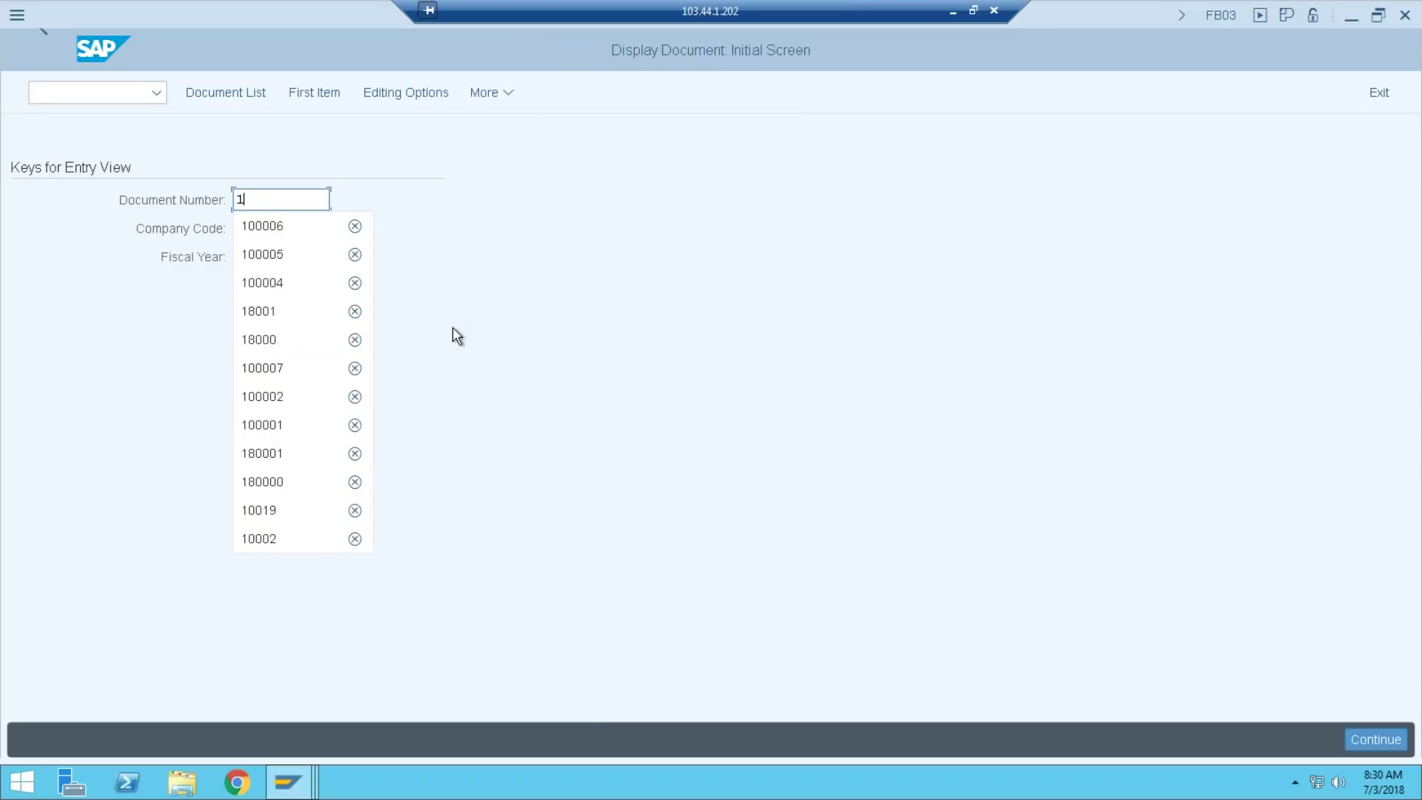
pyautogui.write('00001')
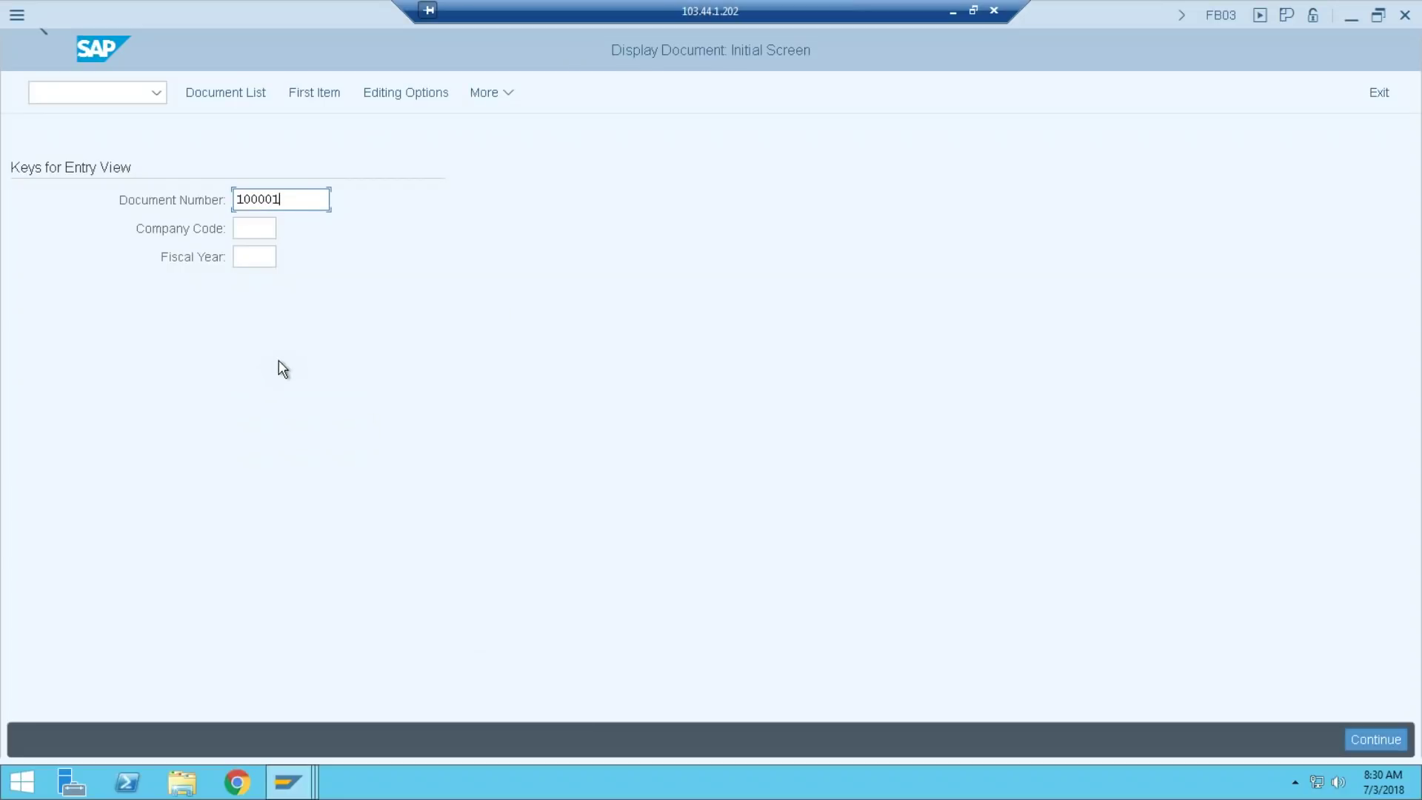
pyautogui.click(271, 222)
pyautogui.write('HE10')
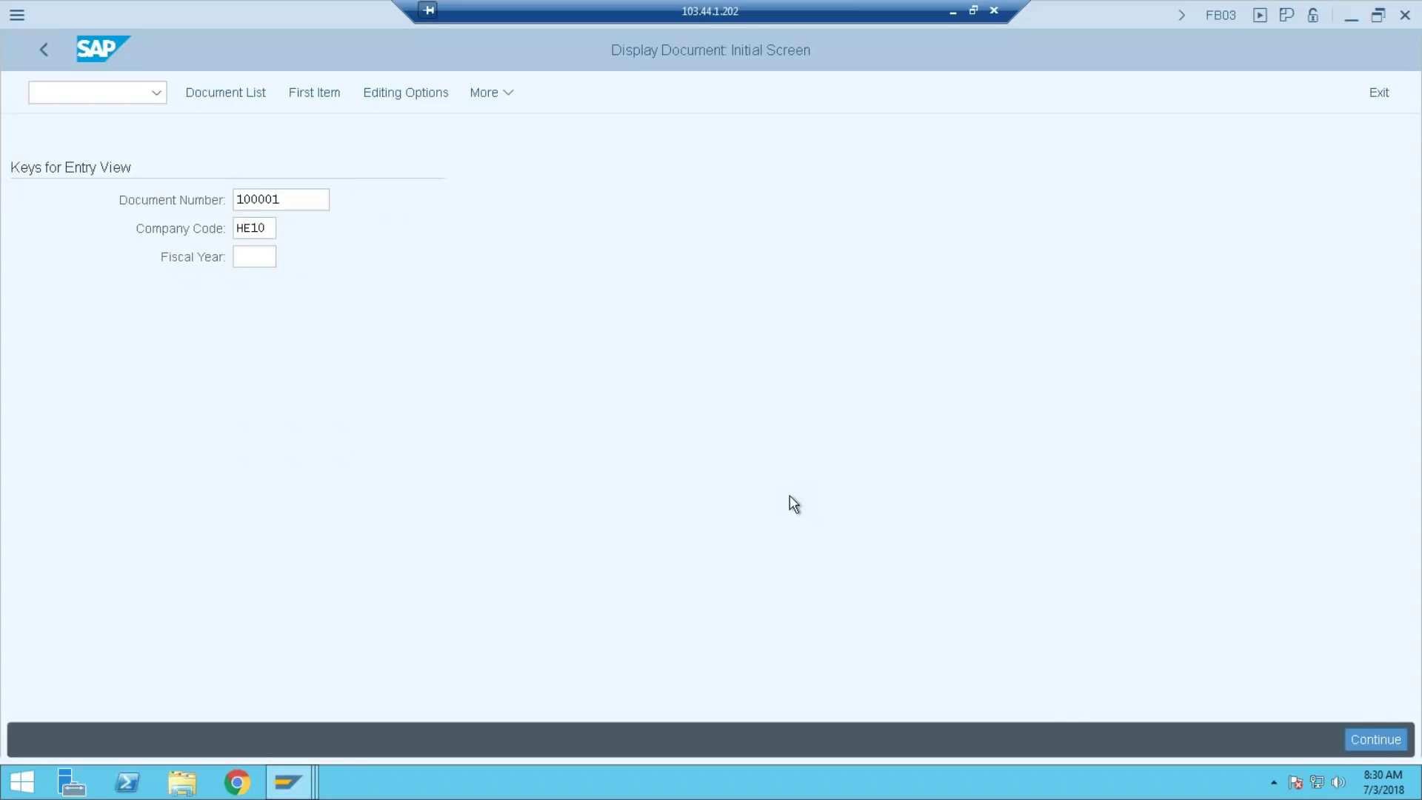
pyautogui.press('Return')
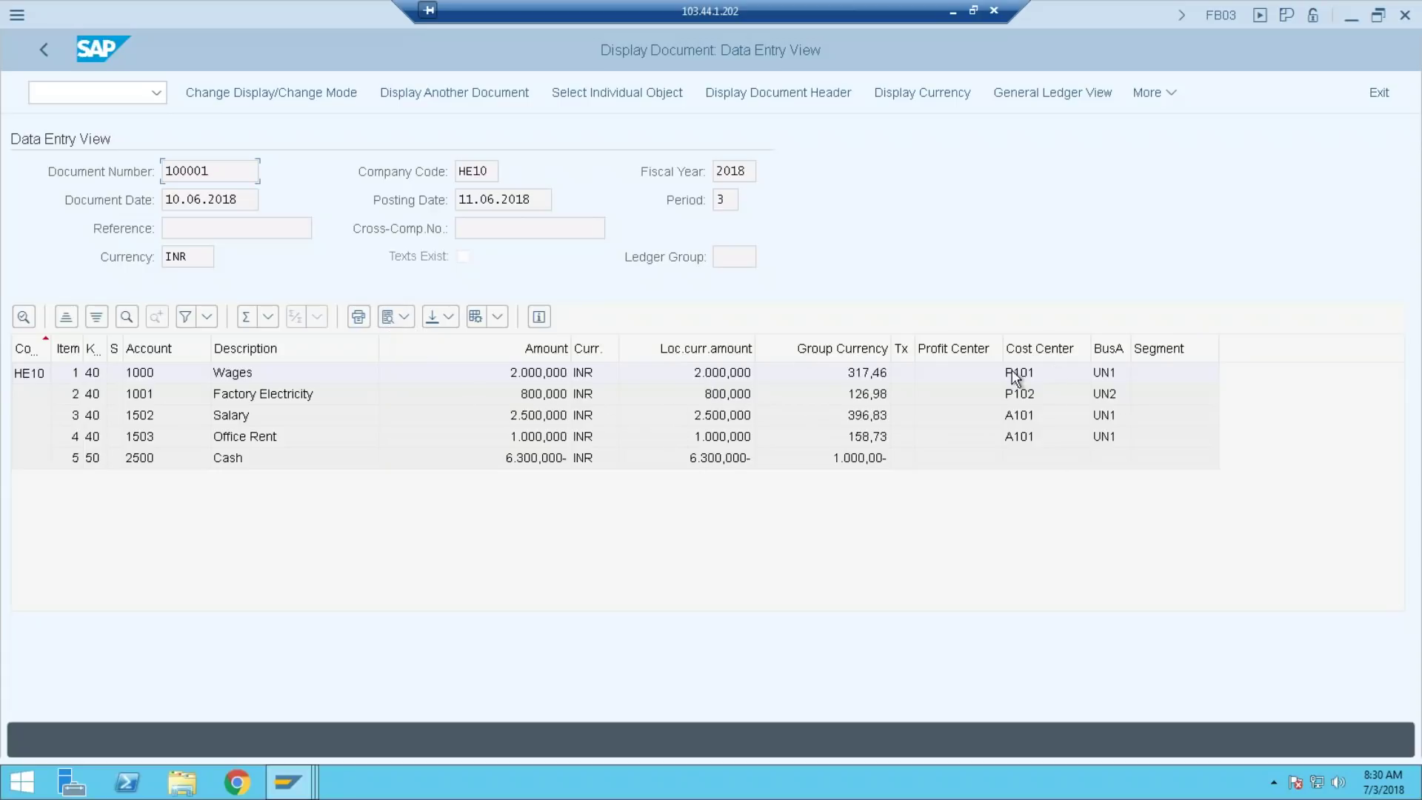
pyautogui.click(1167, 92)
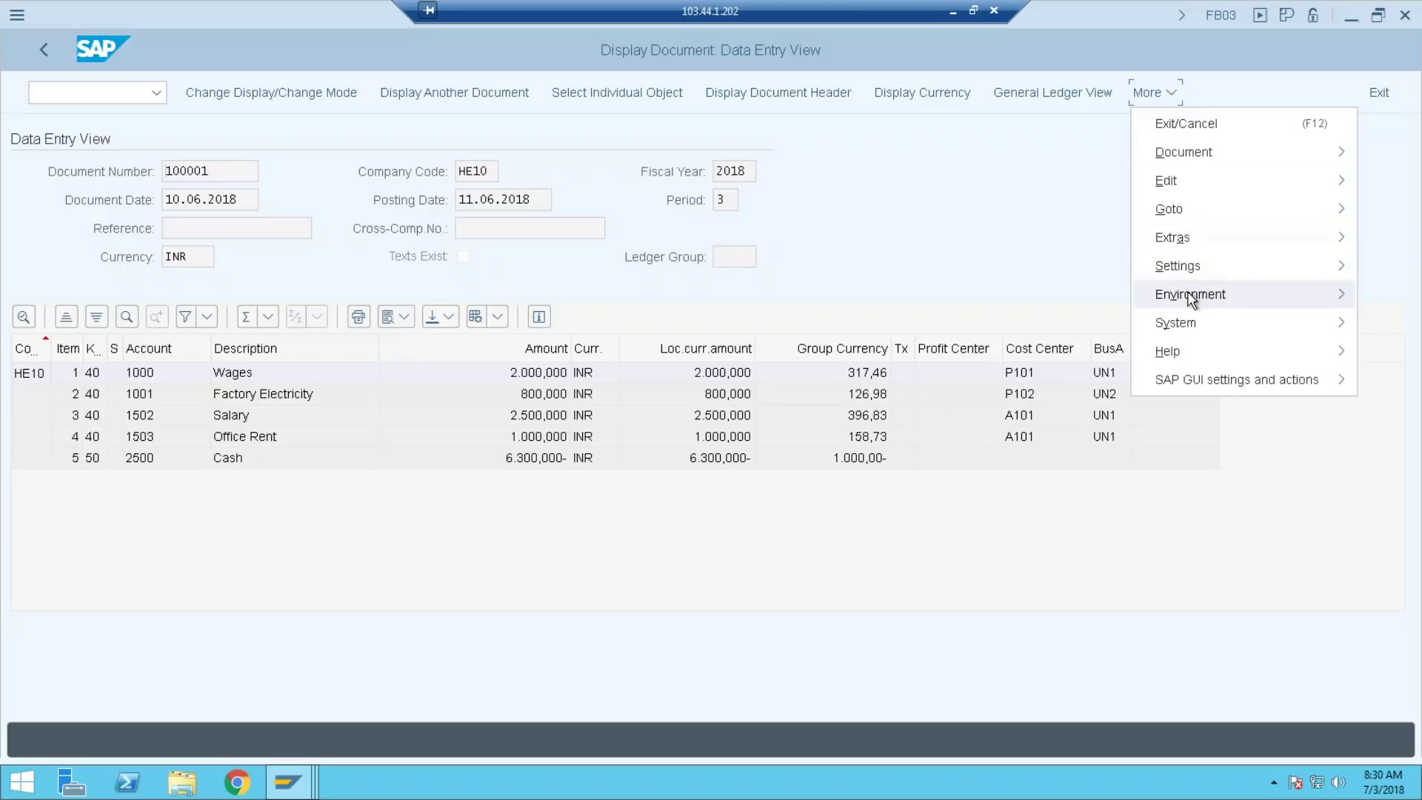
pyautogui.moveTo(1191, 298)
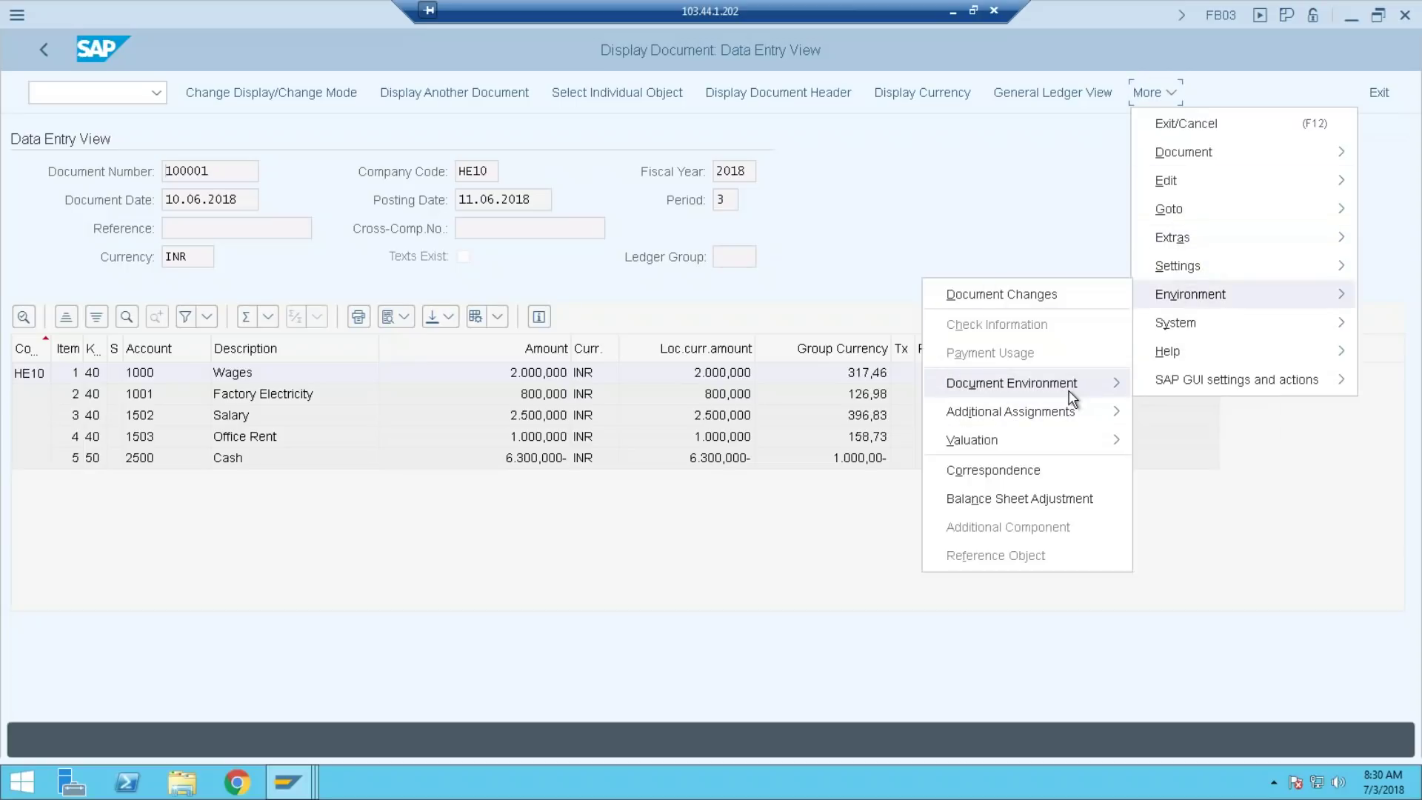
pyautogui.moveTo(1070, 385)
pyautogui.click(1232, 407)
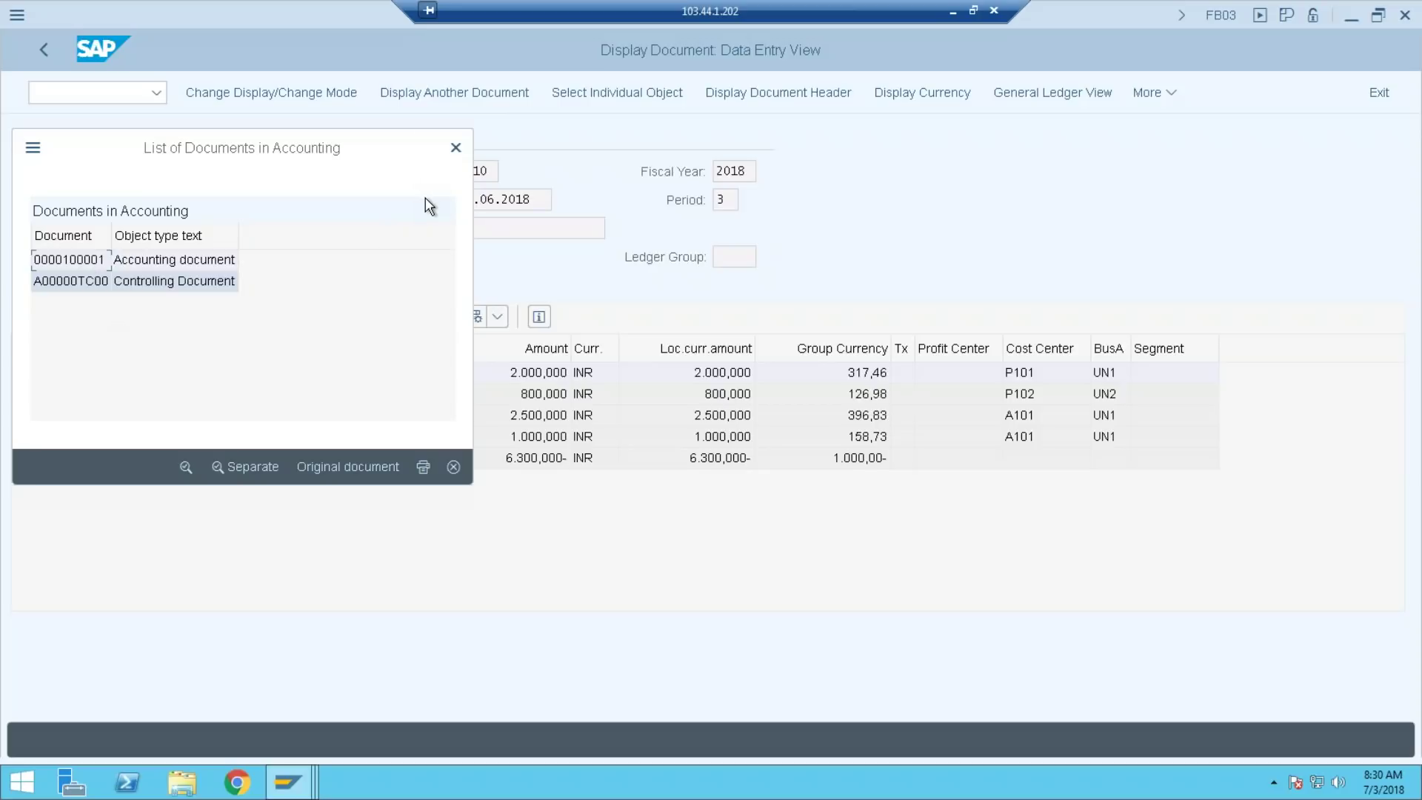
pyautogui.click(456, 148)
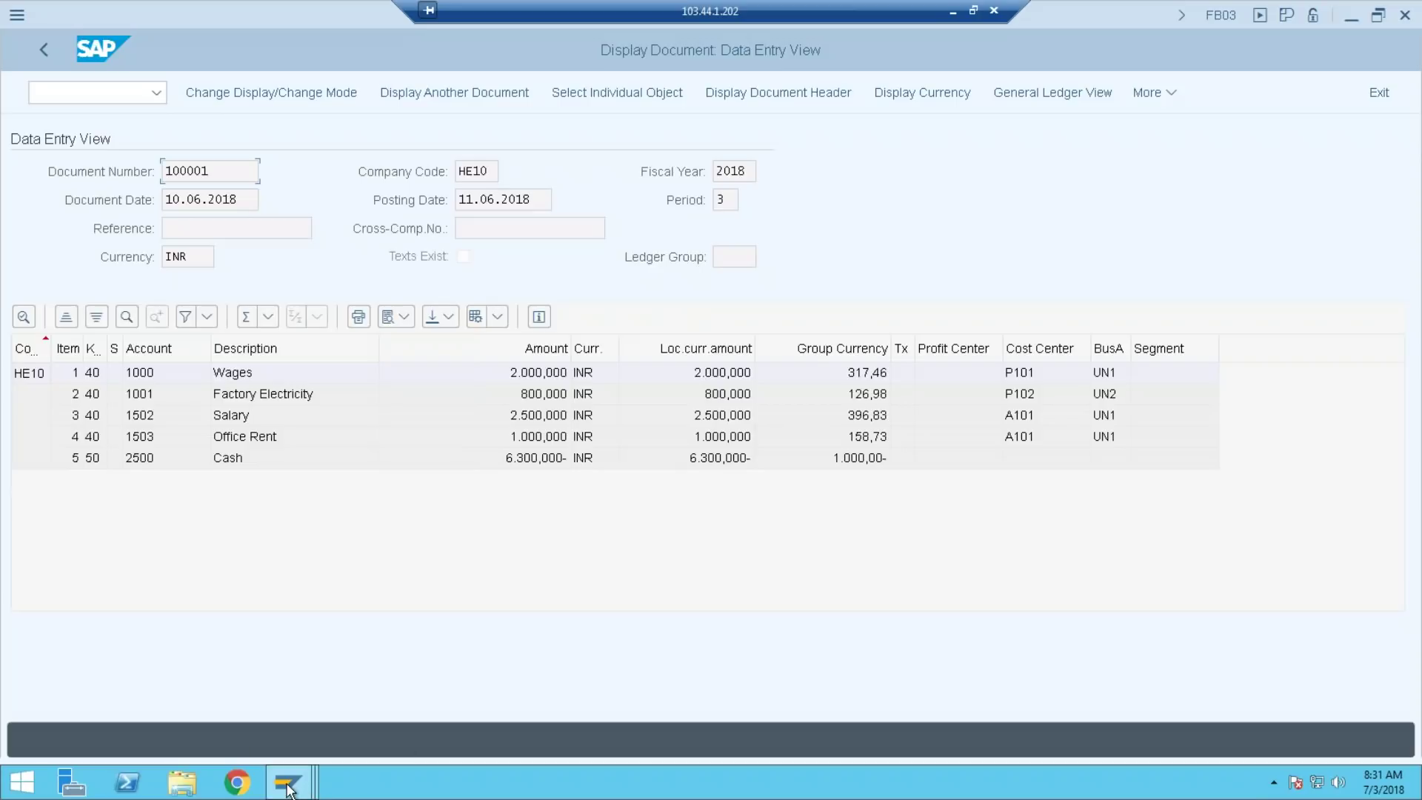
# Compare the ACDOCA listing with document 100001, then display document 100002 in FB03
pyautogui.moveTo(287, 788)
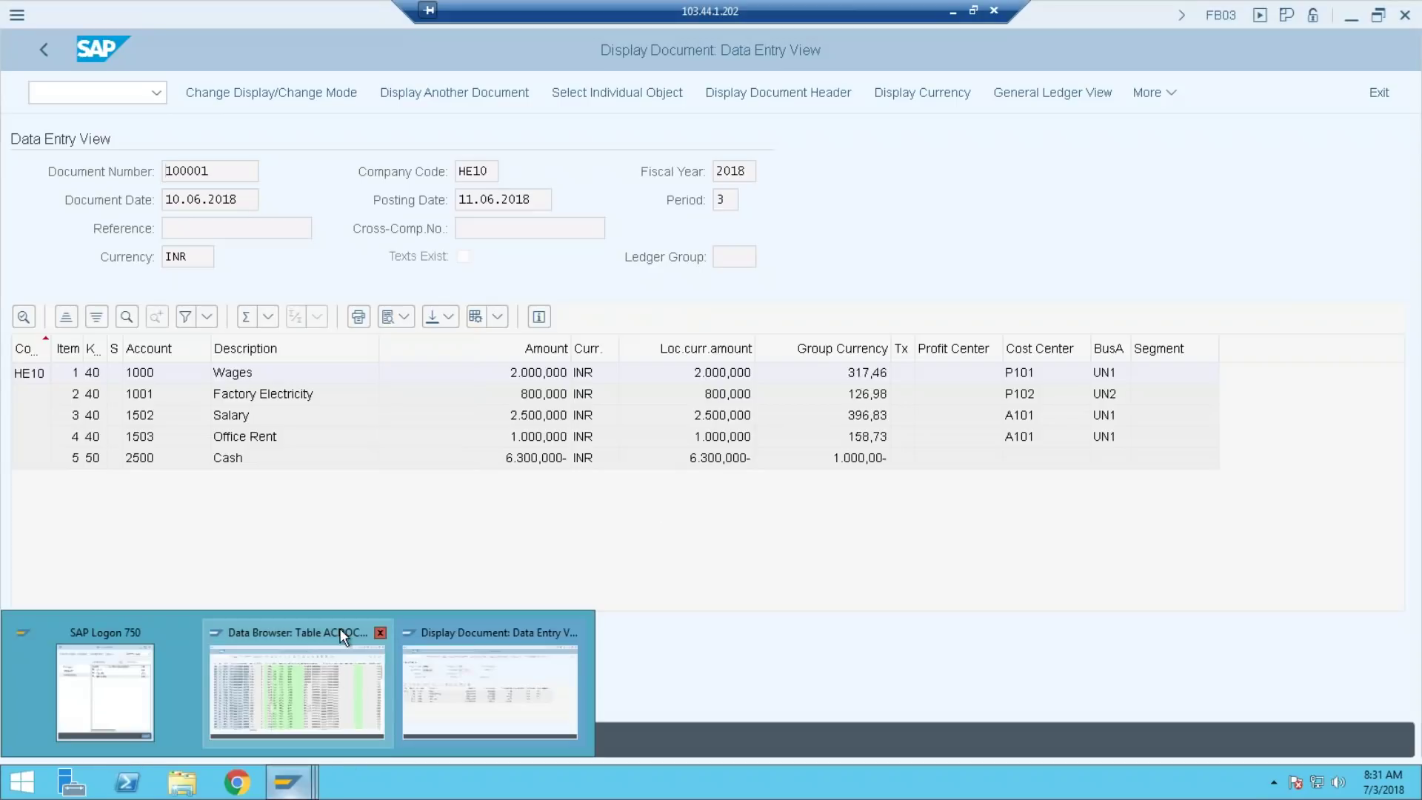
pyautogui.click(339, 628)
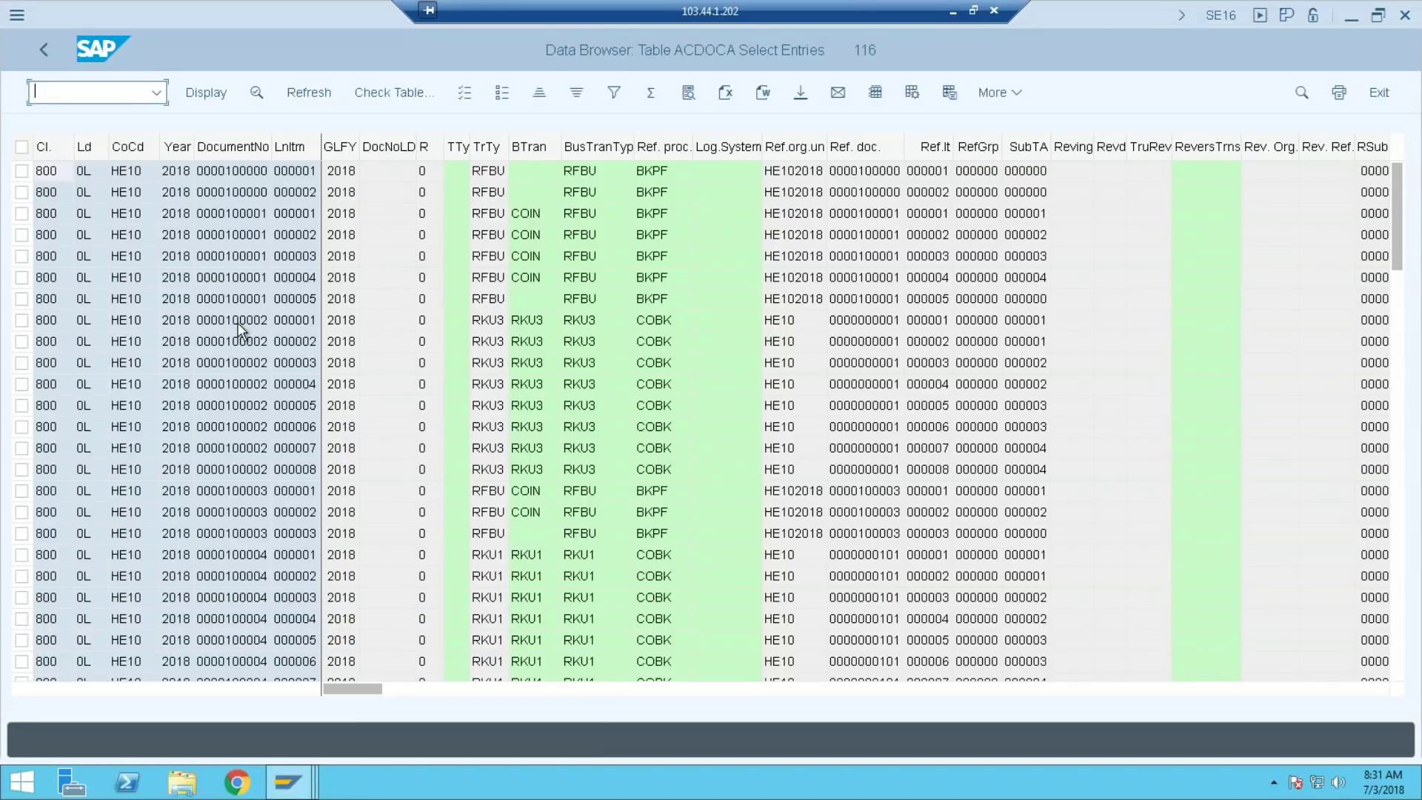
pyautogui.moveTo(290, 787)
pyautogui.click(568, 720)
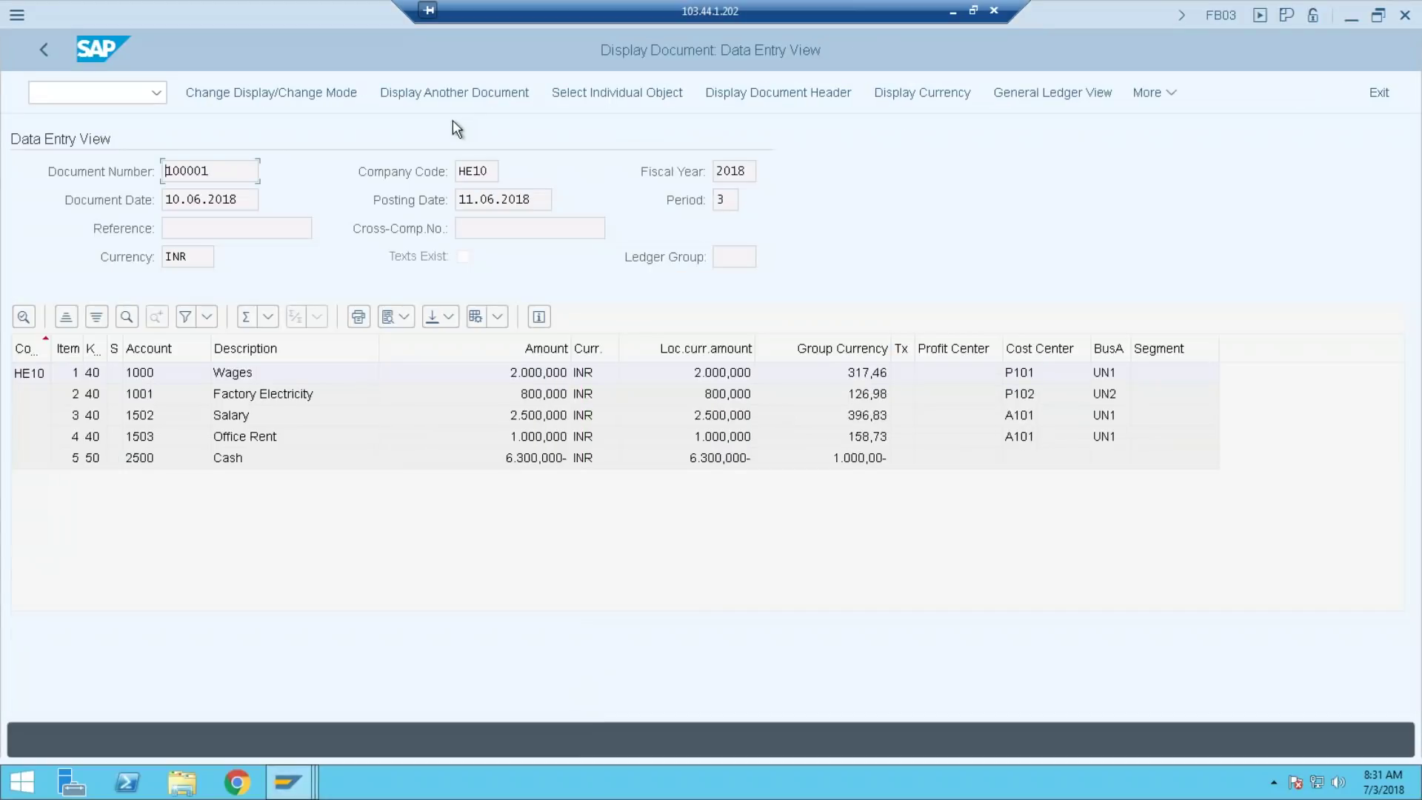
pyautogui.write('/OO')
pyautogui.press('BackSpace')
pyautogui.write('FB')
pyautogui.press('Return')
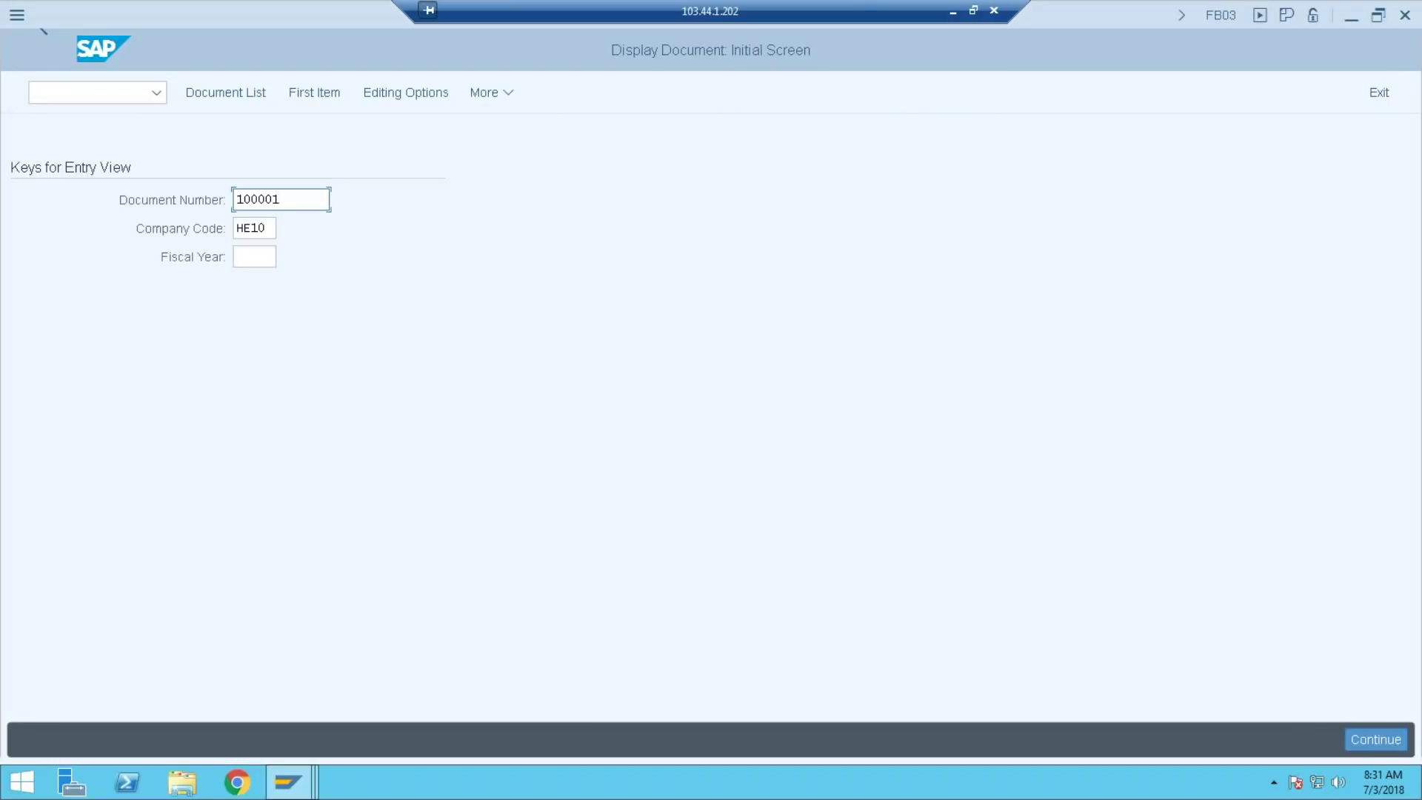
pyautogui.click(282, 200)
pyautogui.press('BackSpace')
pyautogui.write('2')
pyautogui.press('Return')
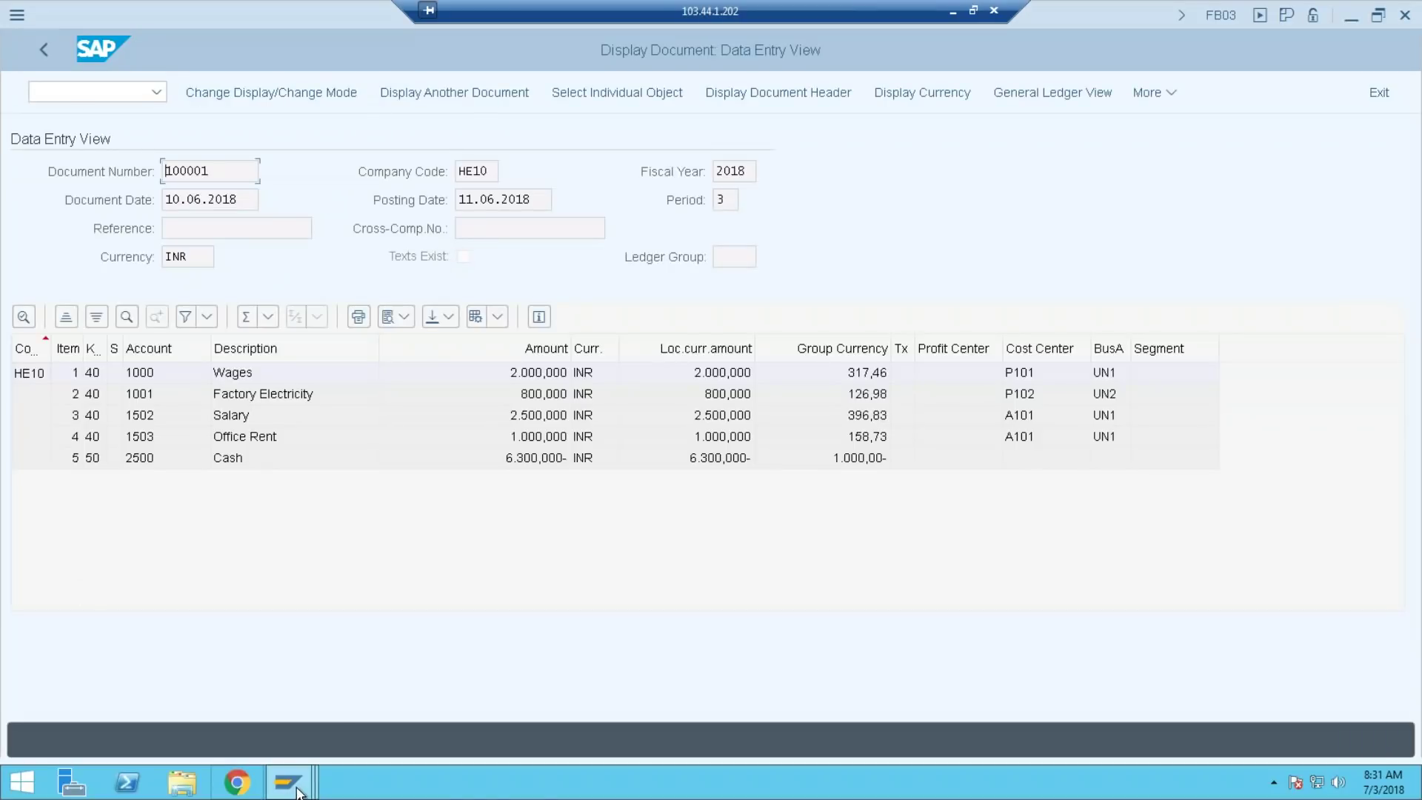
pyautogui.moveTo(297, 791)
pyautogui.click(314, 731)
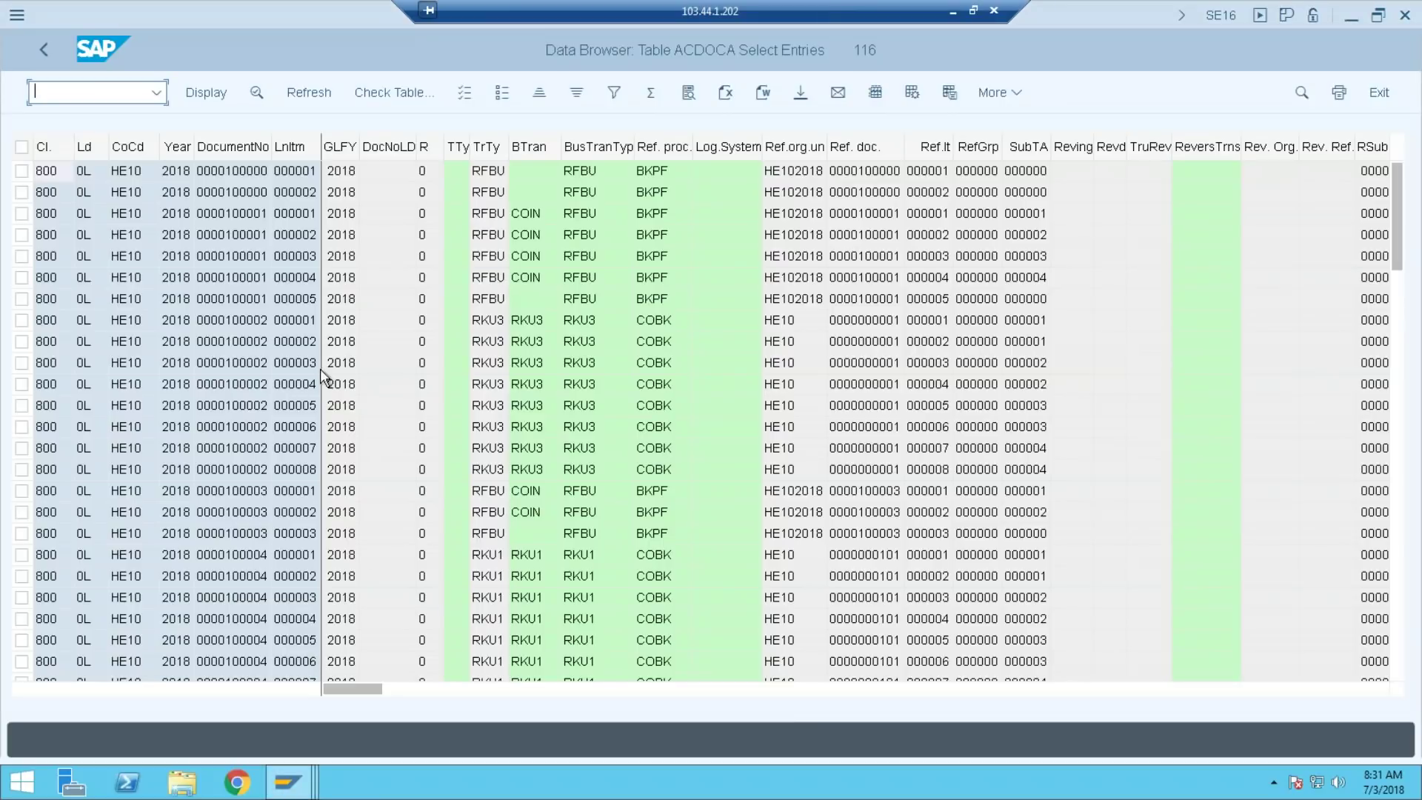
pyautogui.click(246, 317)
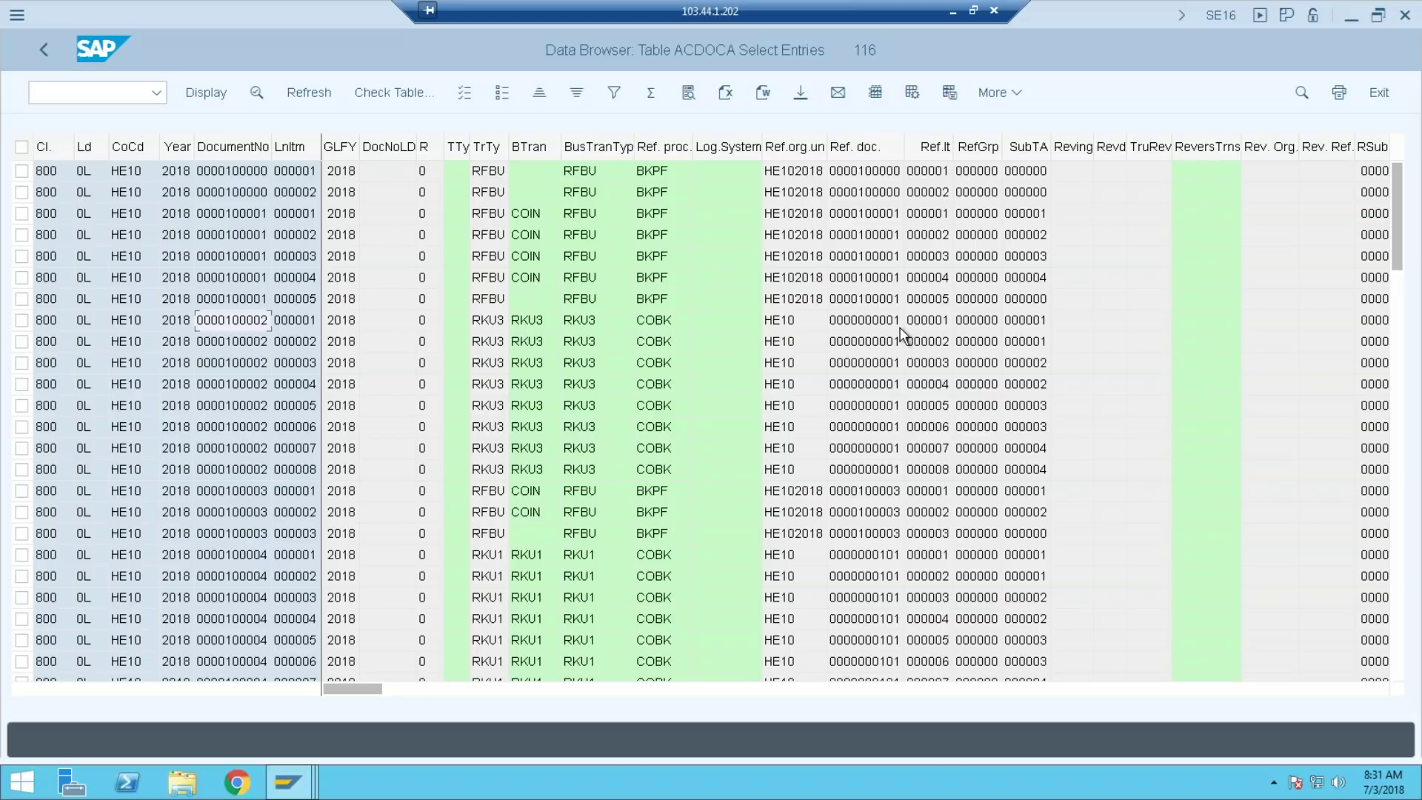
pyautogui.click(953, 12)
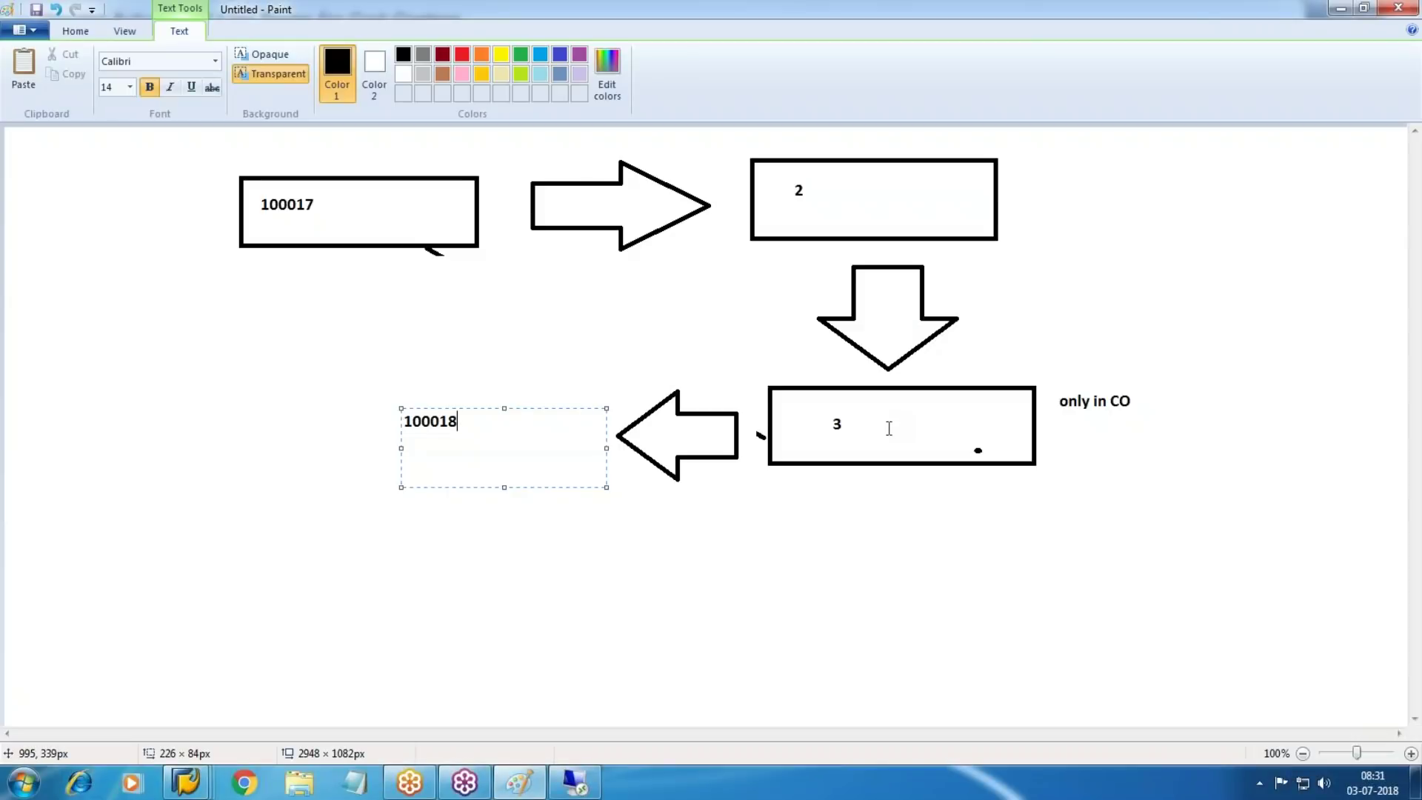
# Start a text box inside box 2 in Paint, then restore the remote ACDOCA window after a maximum-sessions message
pyautogui.moveTo(781, 173); pyautogui.dragTo(954, 230)
pyautogui.hotkey('alt', 'Tab')
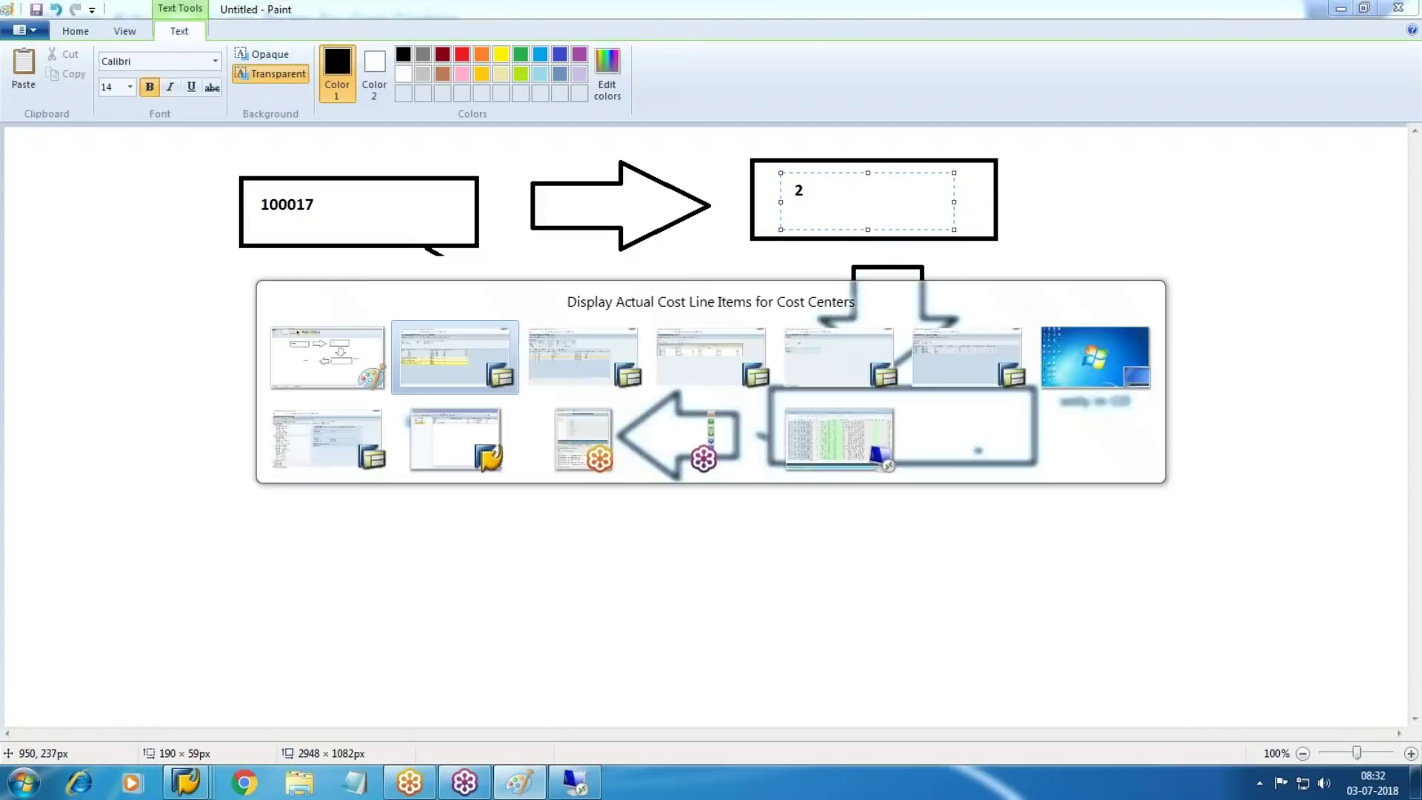
pyautogui.hotkey('ctrl', 'n')
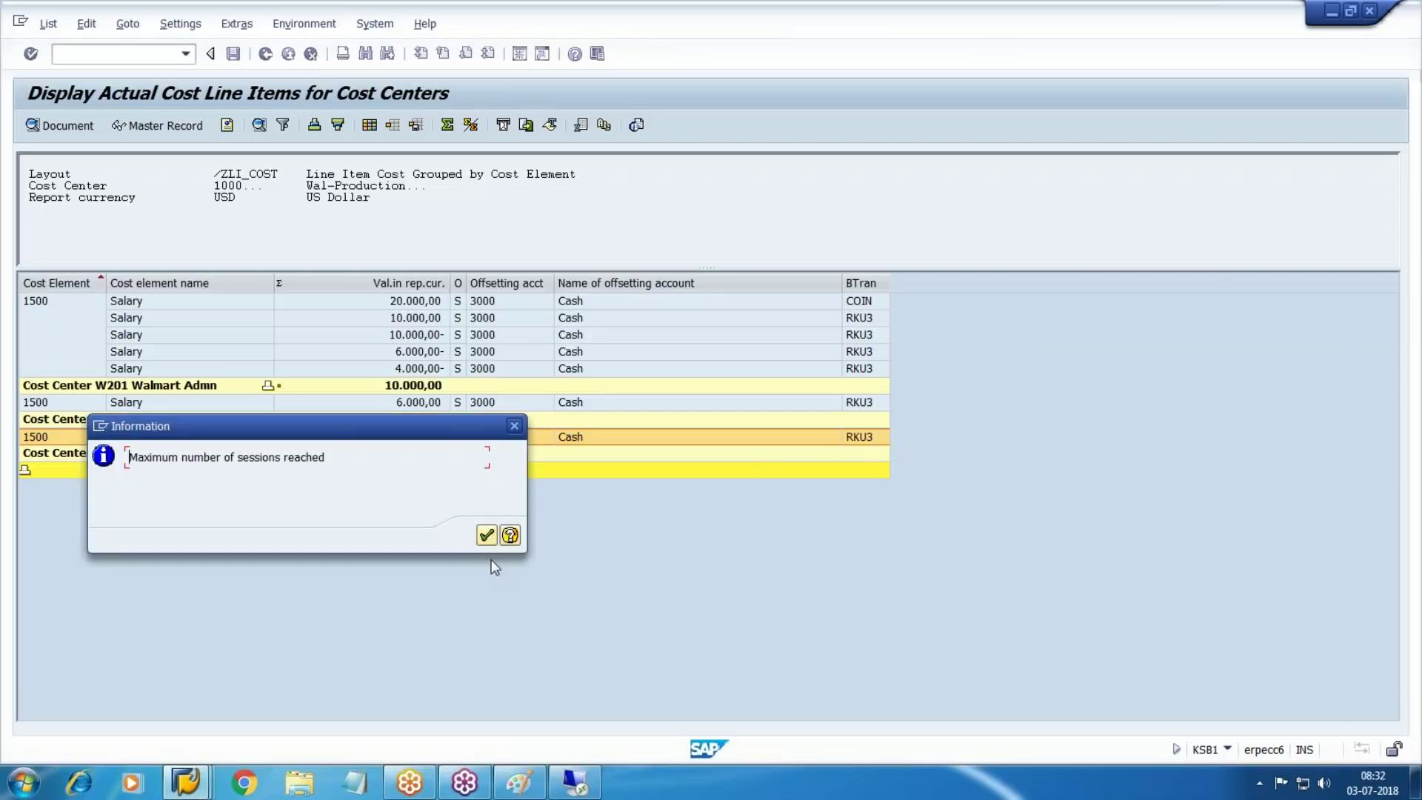
pyautogui.click(487, 535)
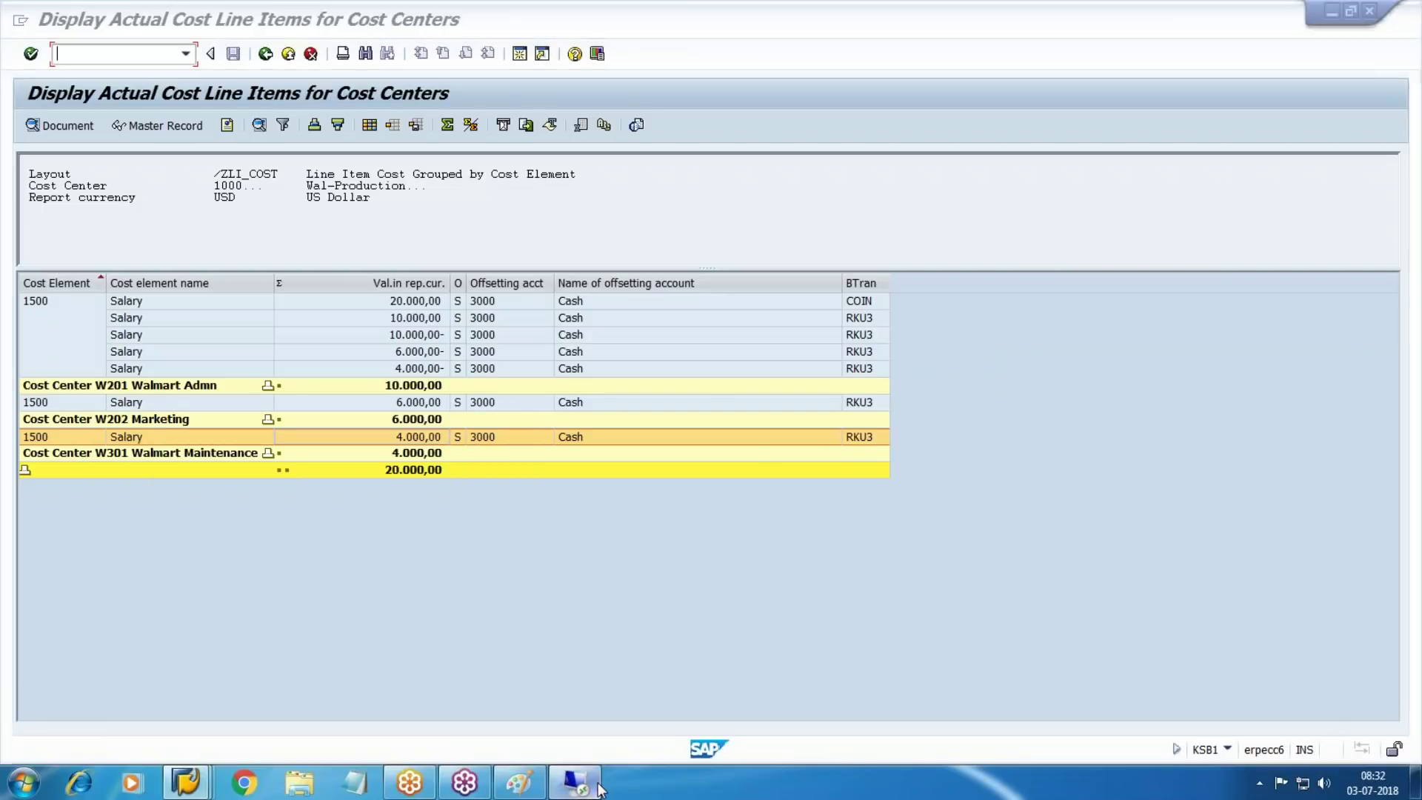
pyautogui.click(574, 782)
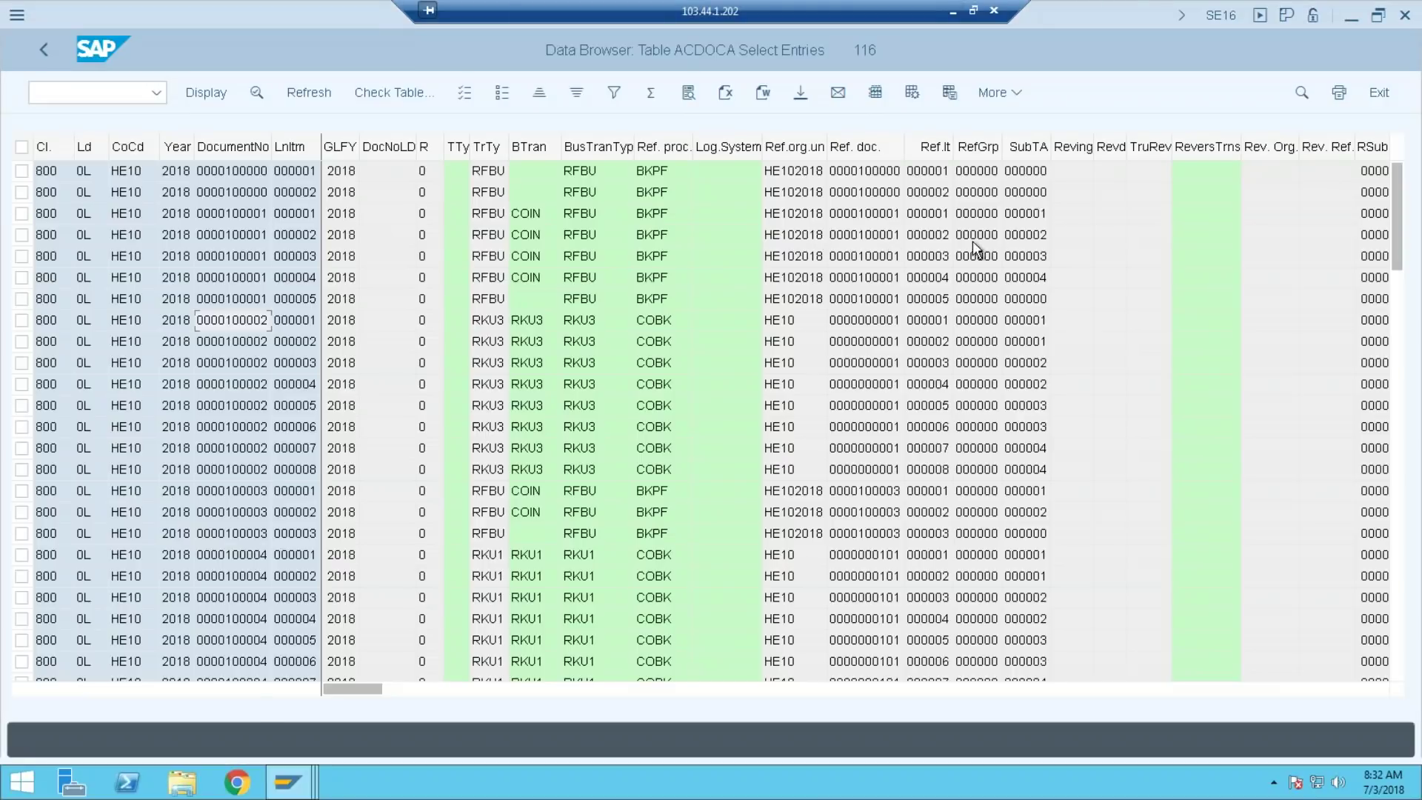
# Display CO document 1 for controlling area HE10 with KSB5, expand its lines, then minimise the session
pyautogui.write('/OKSB5')
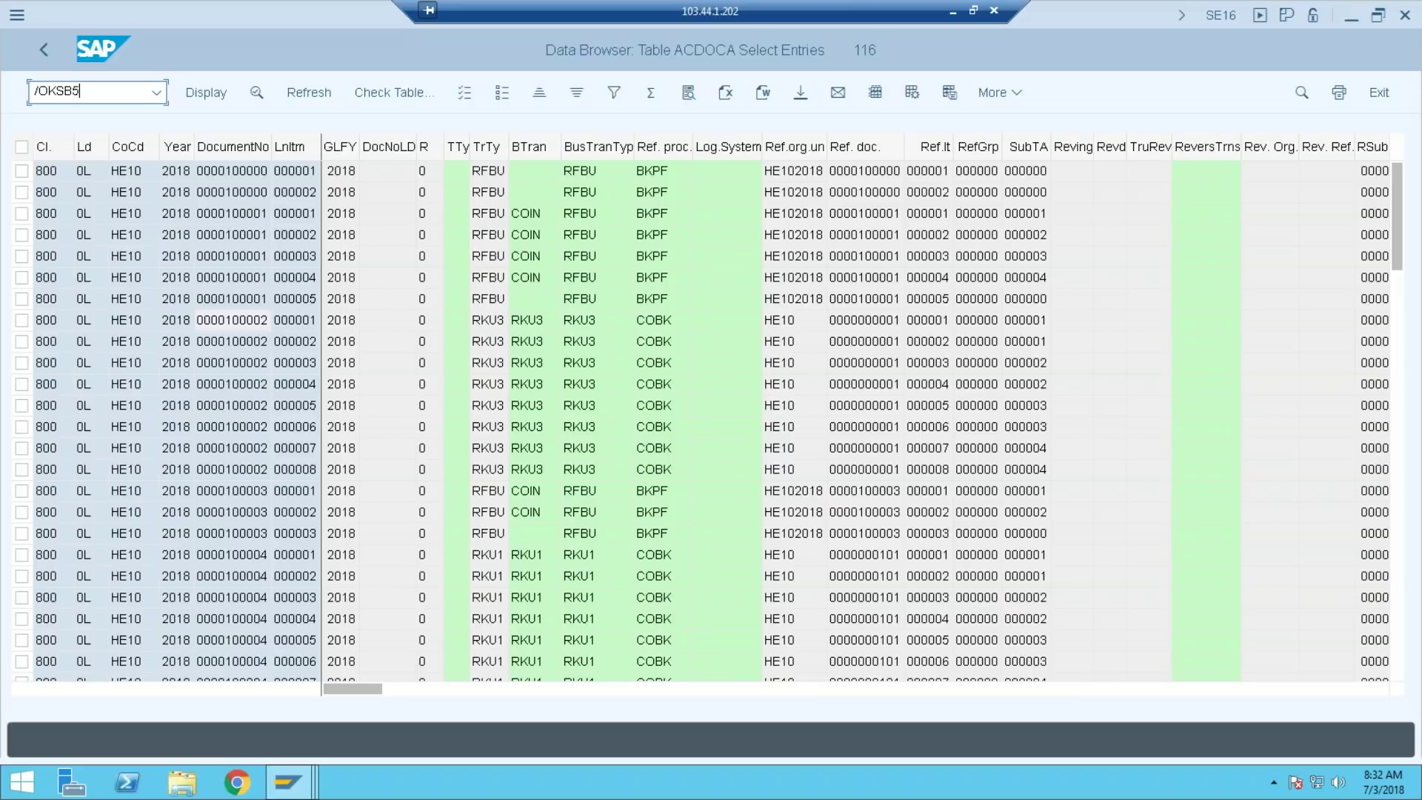
pyautogui.press('Return')
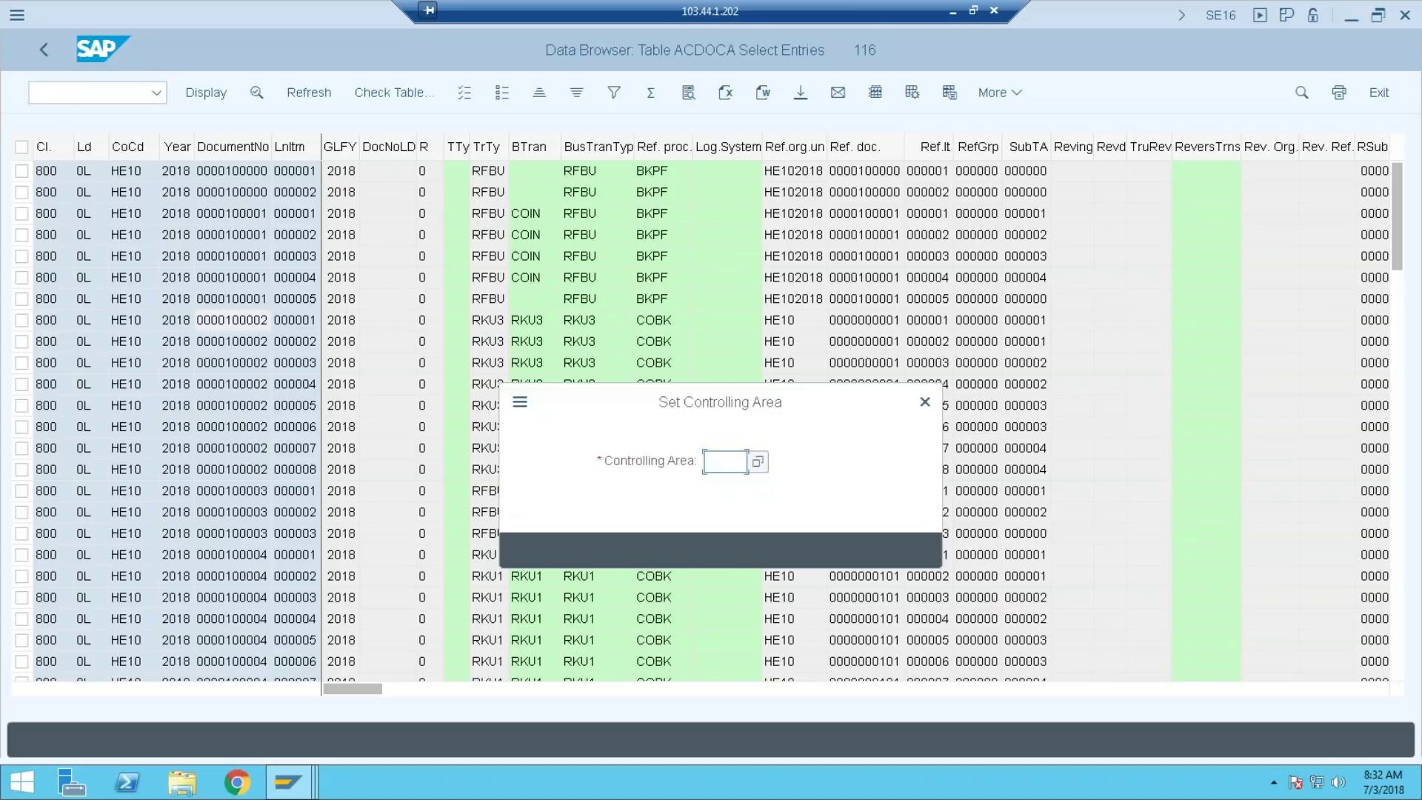
pyautogui.write('HE')
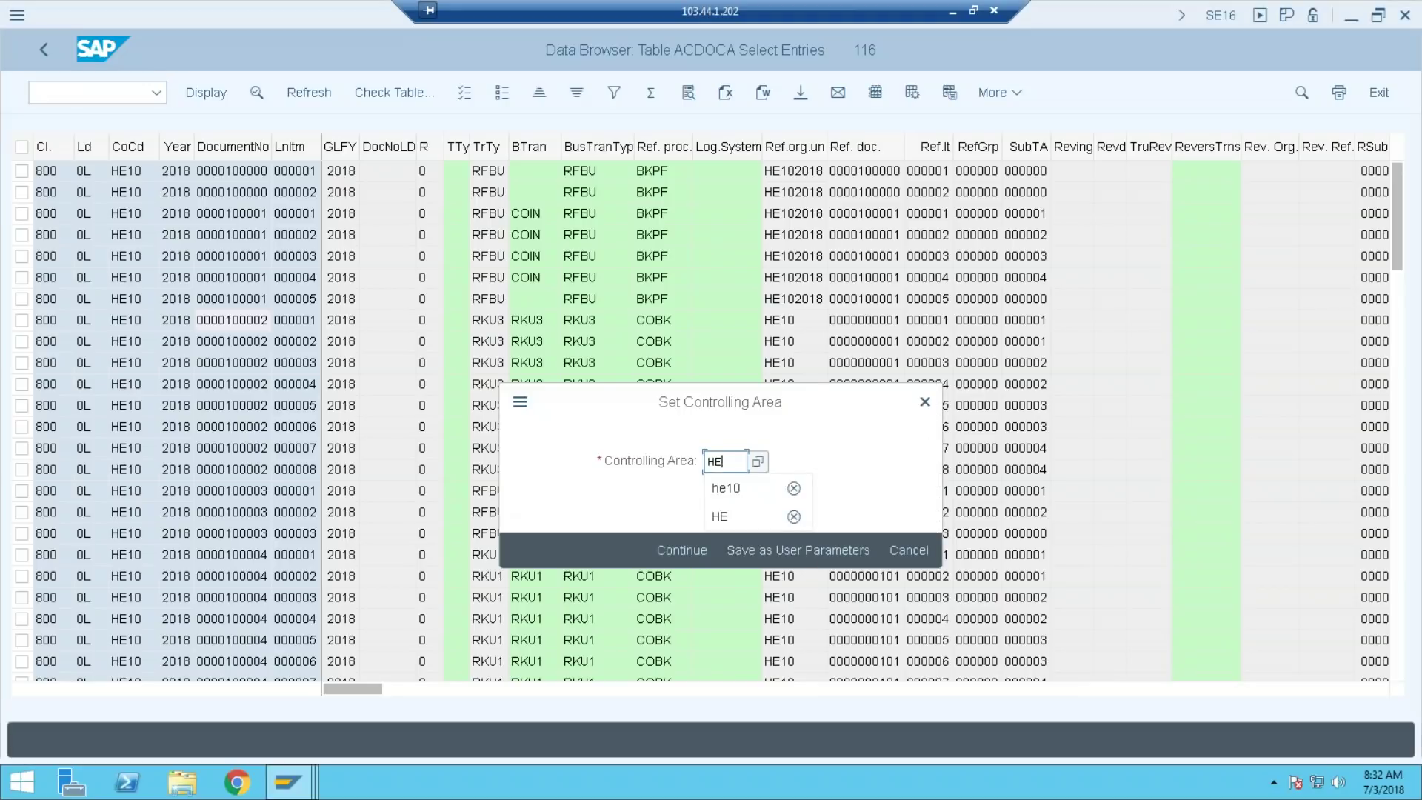
pyautogui.write('10')
pyautogui.press('Return')
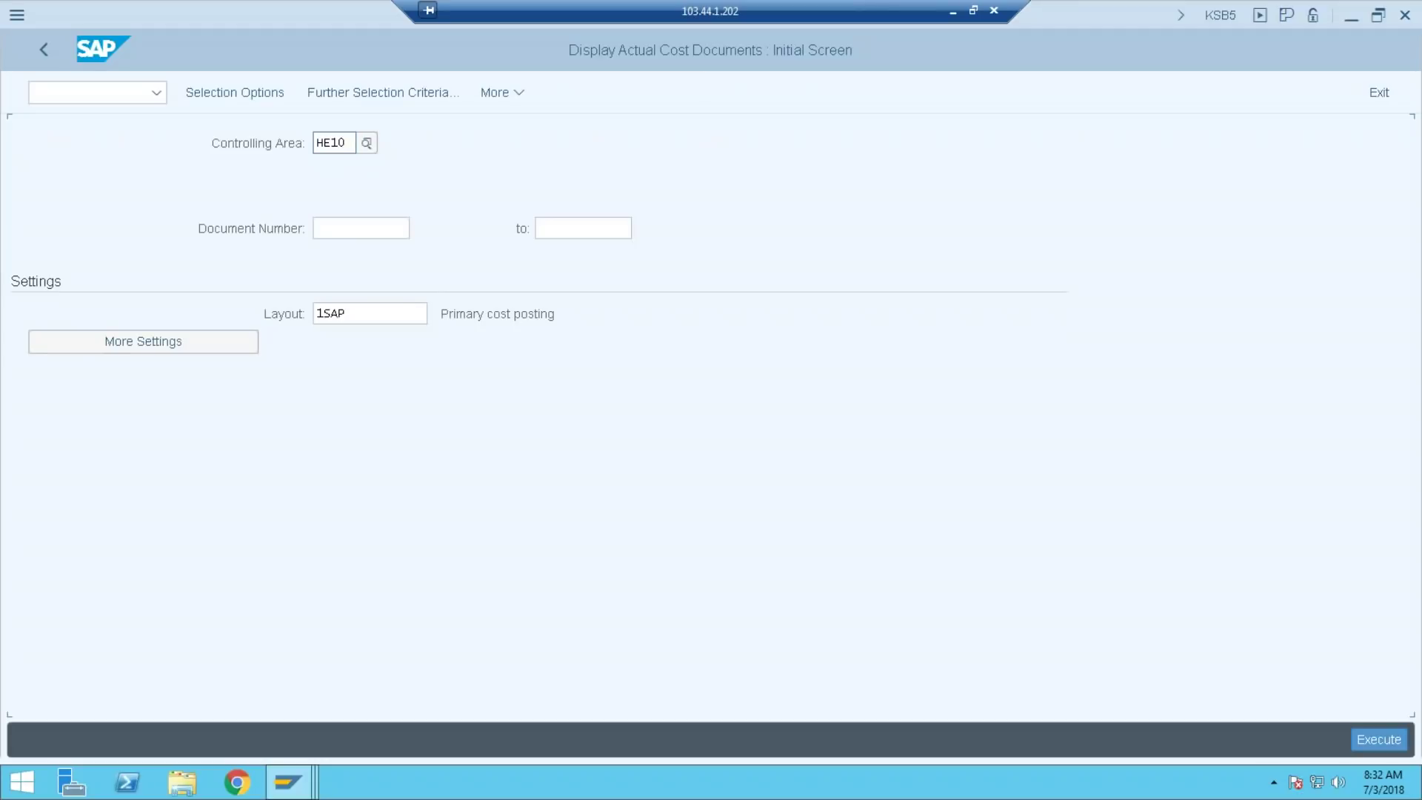
pyautogui.click(394, 229)
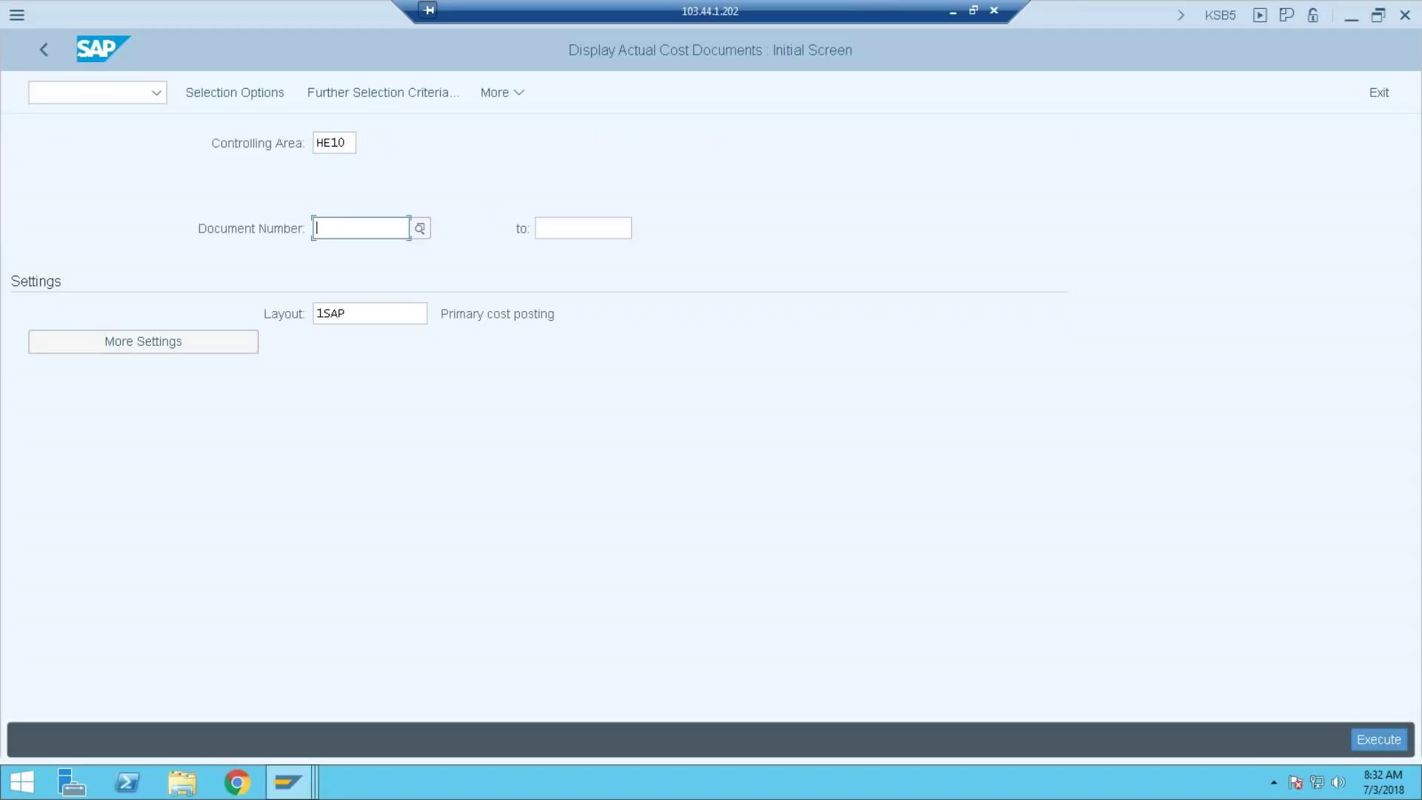
pyautogui.write('1')
pyautogui.click(1385, 738)
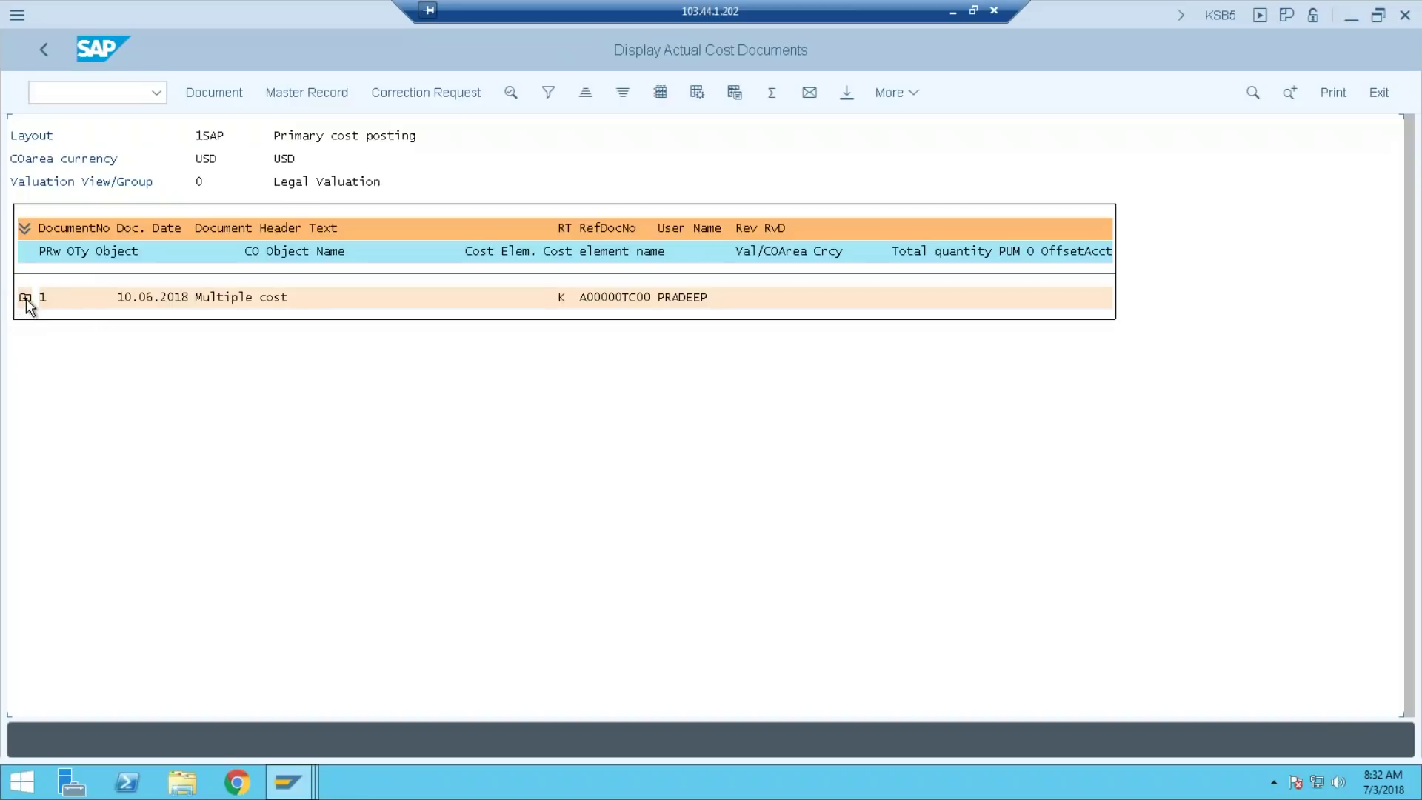
pyautogui.click(25, 298)
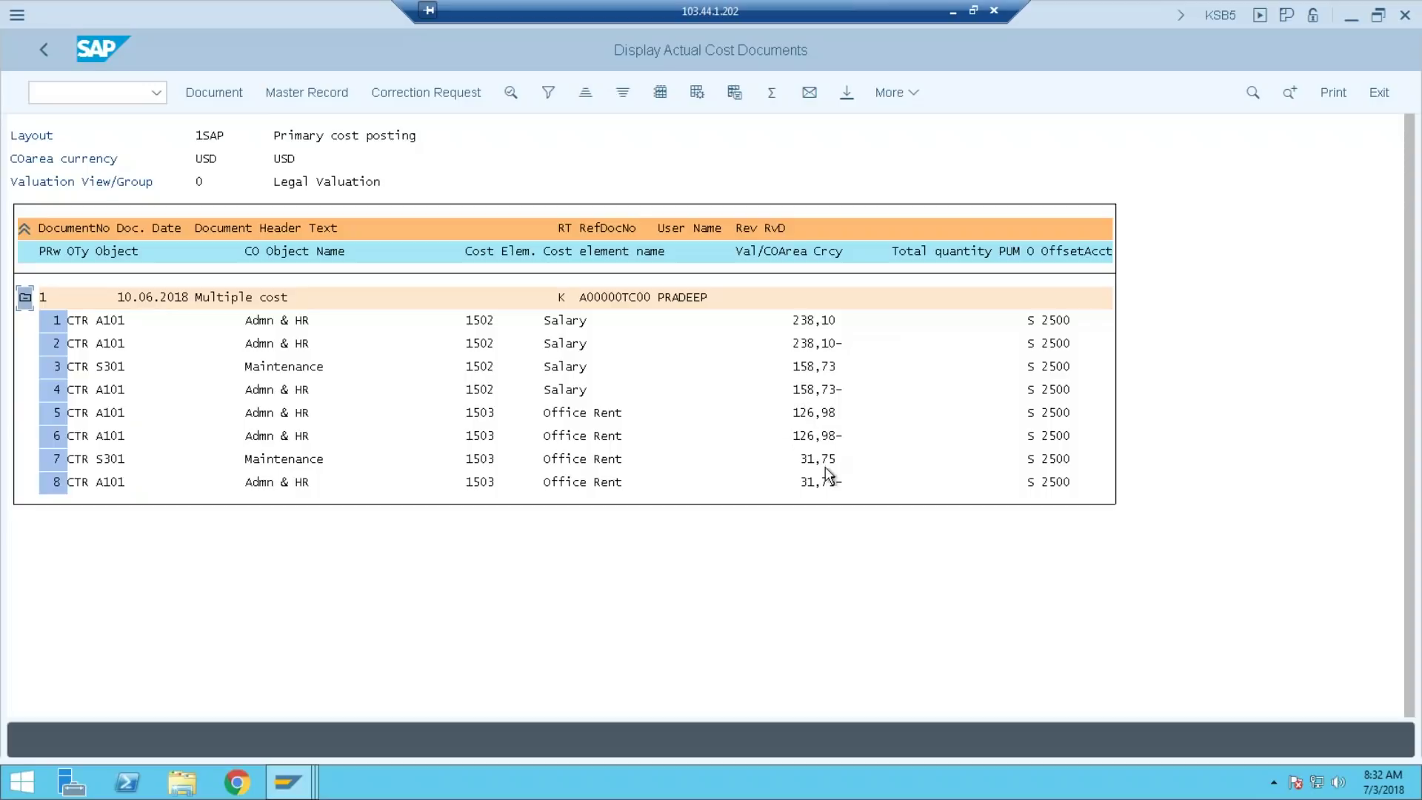
pyautogui.click(953, 11)
# Bring up the ACDOCA table entries and display the line items of documents 100002 and 100001
pyautogui.click(574, 781)
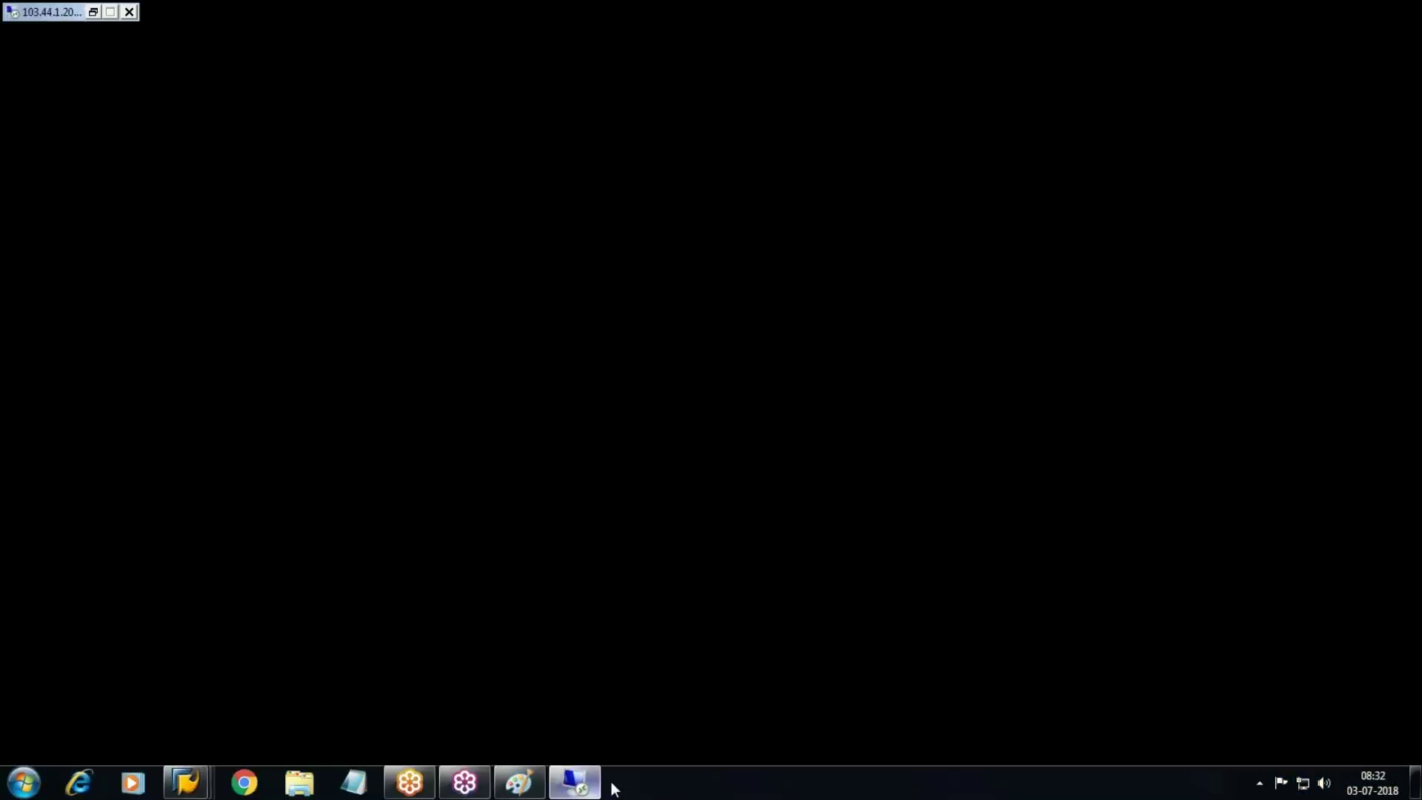
pyautogui.click(288, 779)
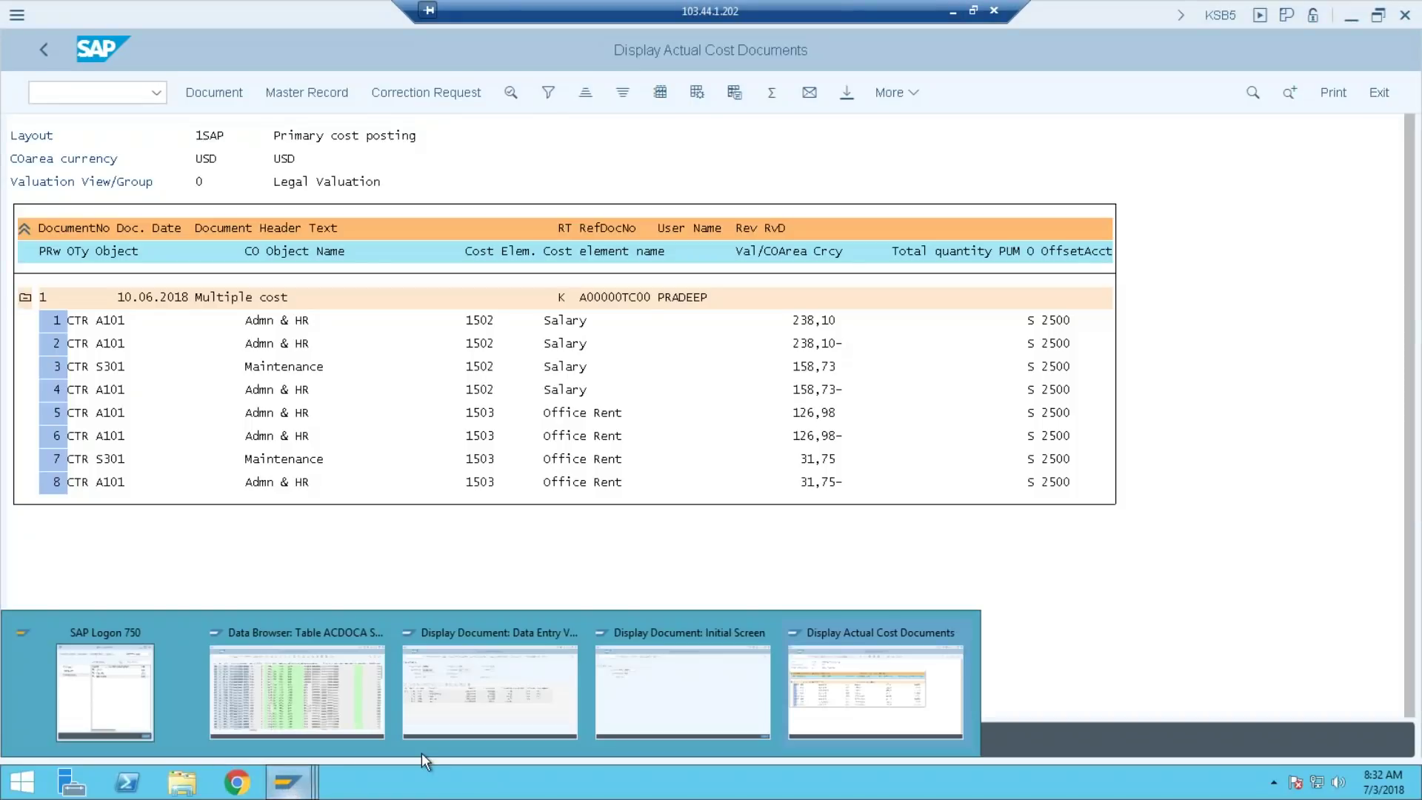
pyautogui.click(363, 639)
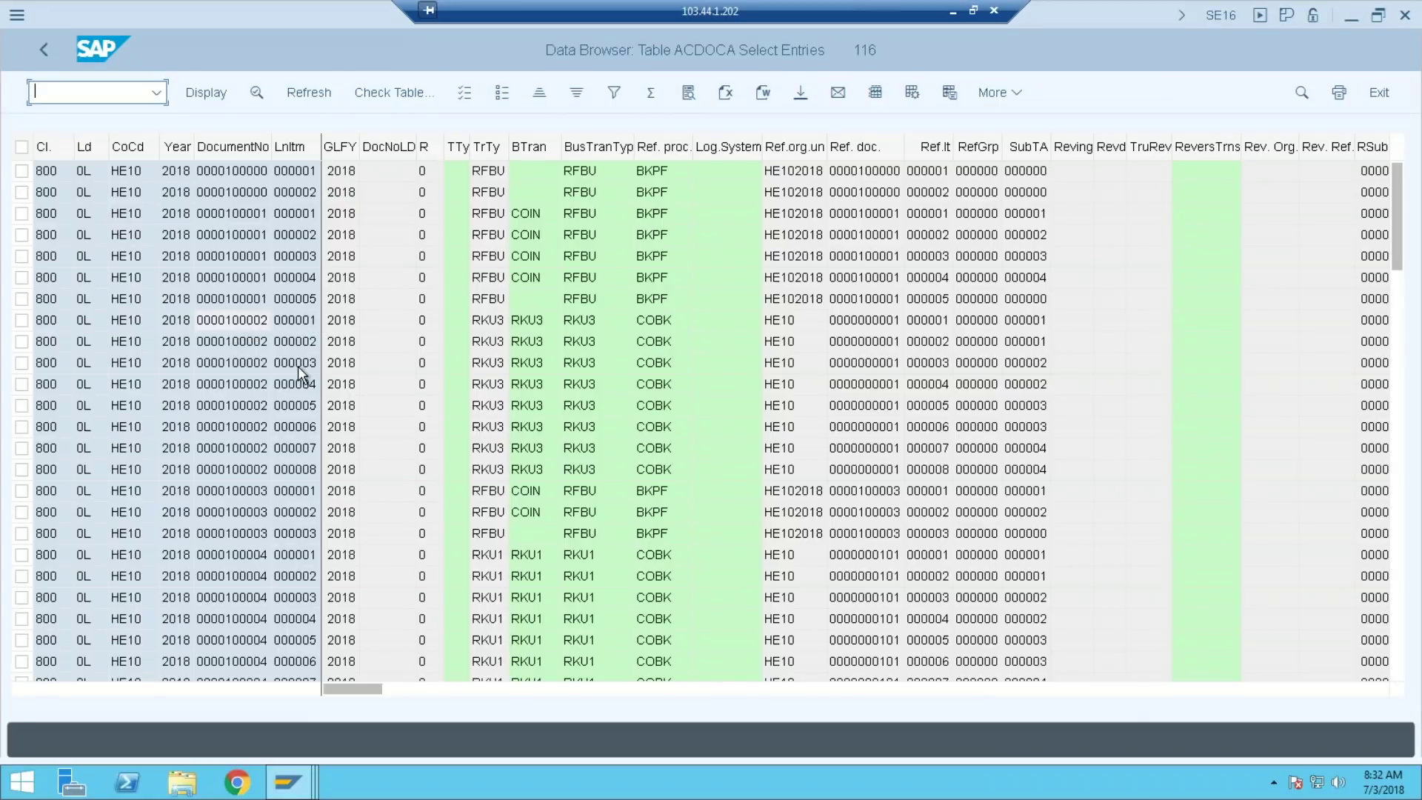
pyautogui.moveTo(287, 786)
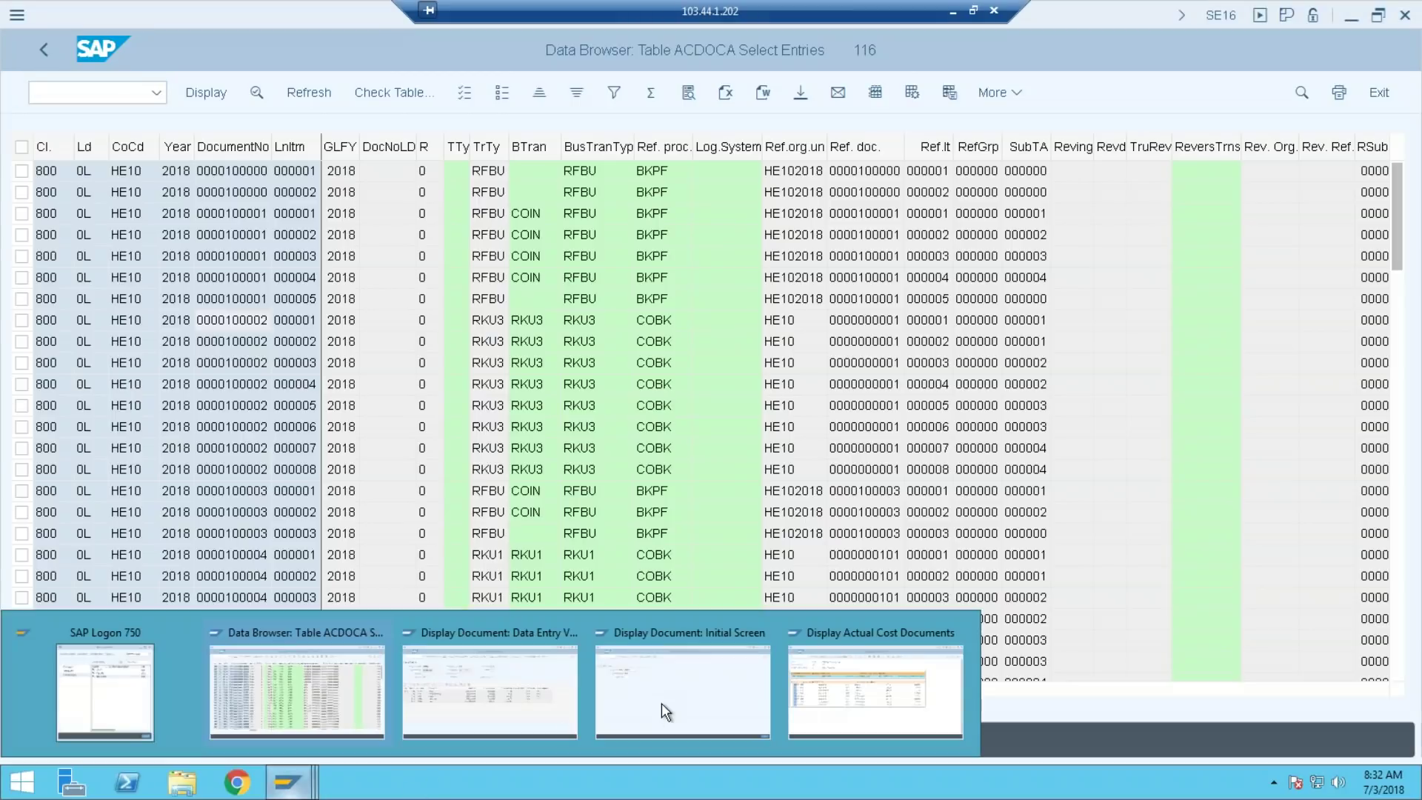
pyautogui.click(658, 715)
pyautogui.press('Return')
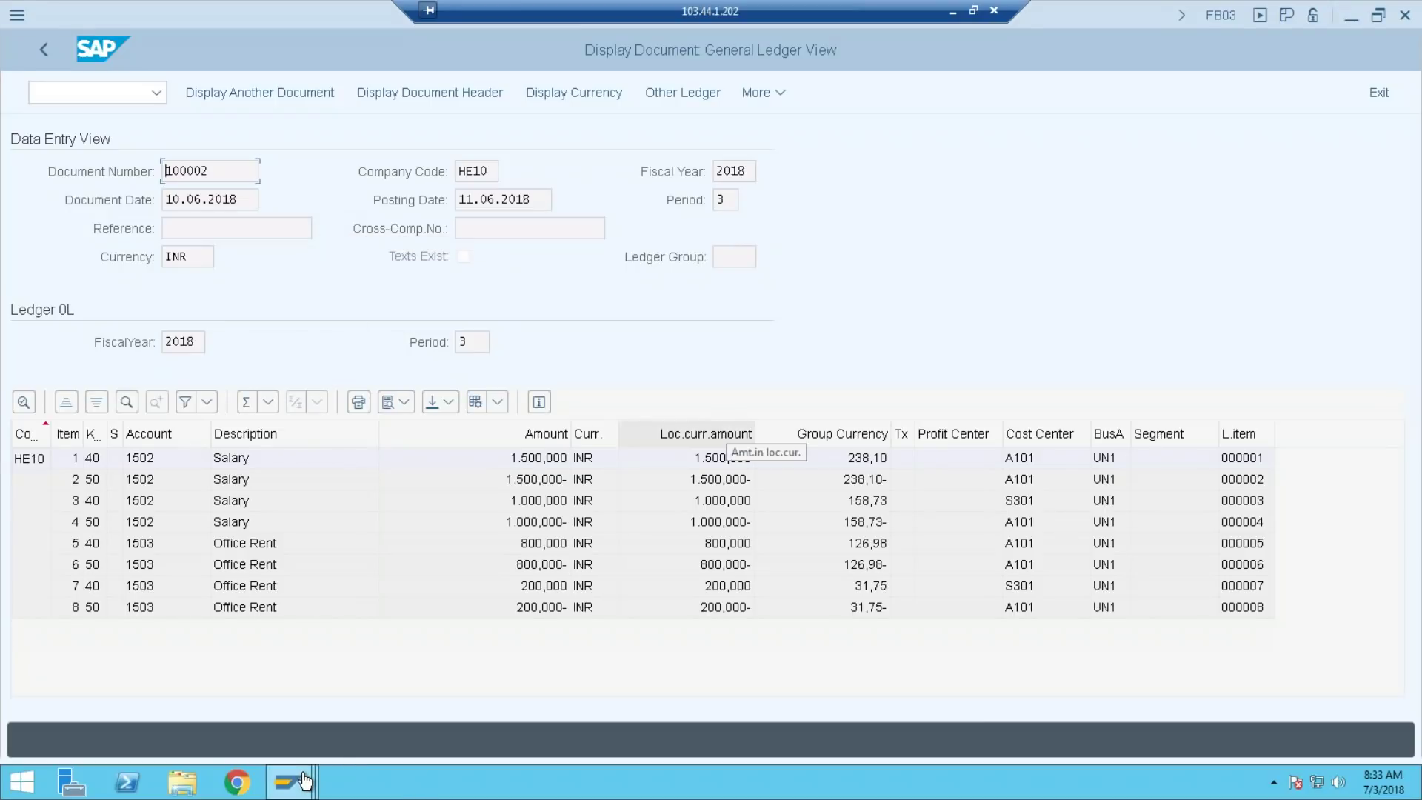
pyautogui.moveTo(304, 782)
pyautogui.click(534, 726)
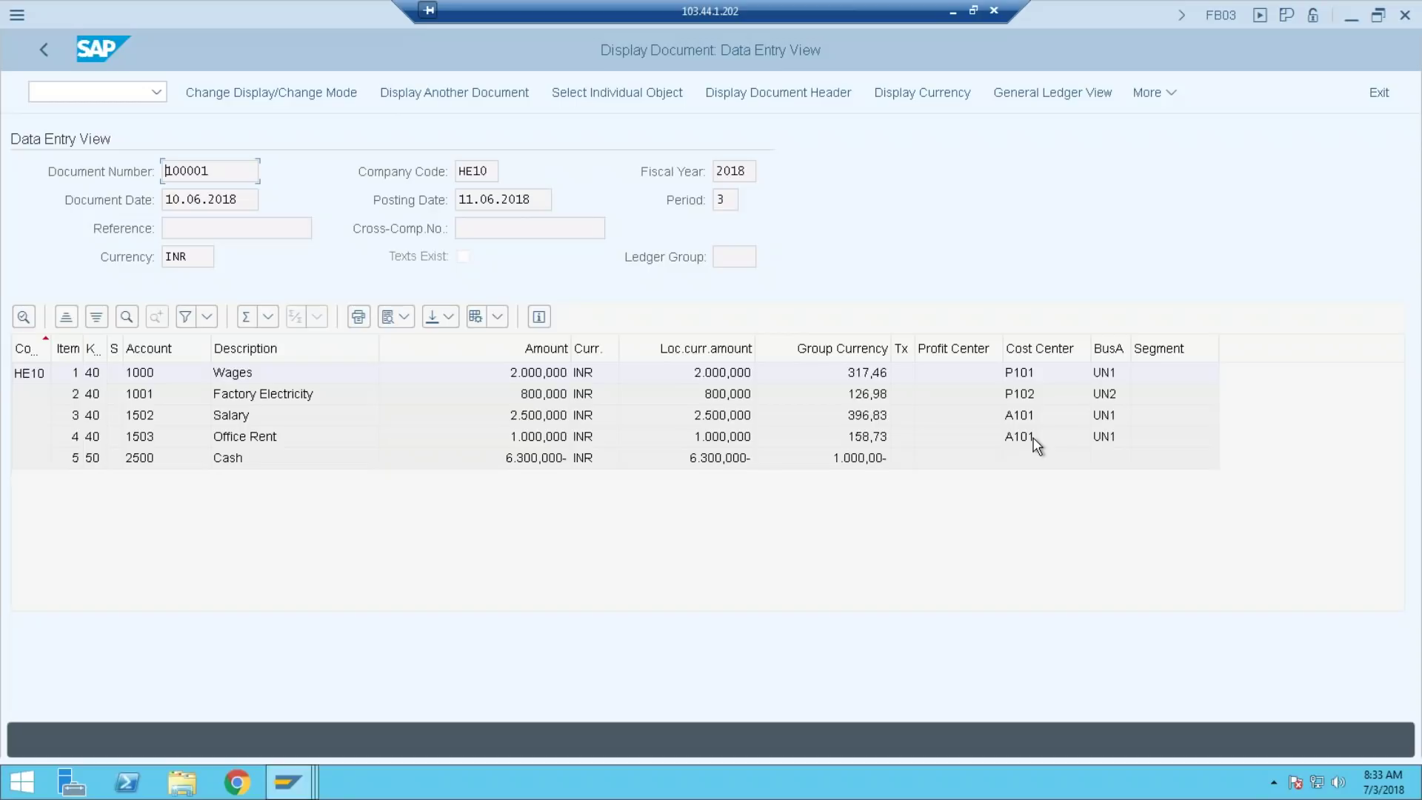
# Compare document 100001's entry view with 100002's general ledger view, noting the S301 cost center line
pyautogui.click(288, 782)
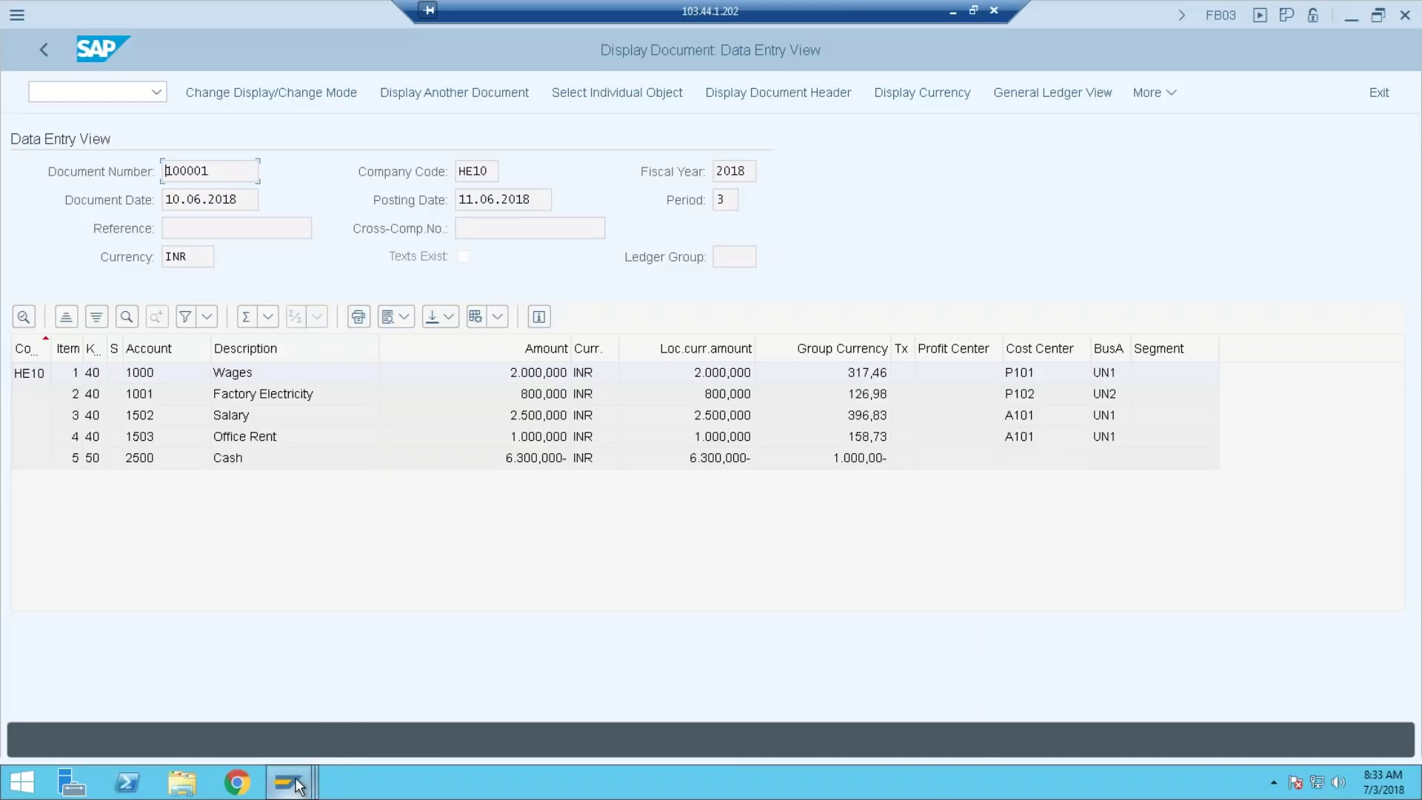
pyautogui.click(629, 711)
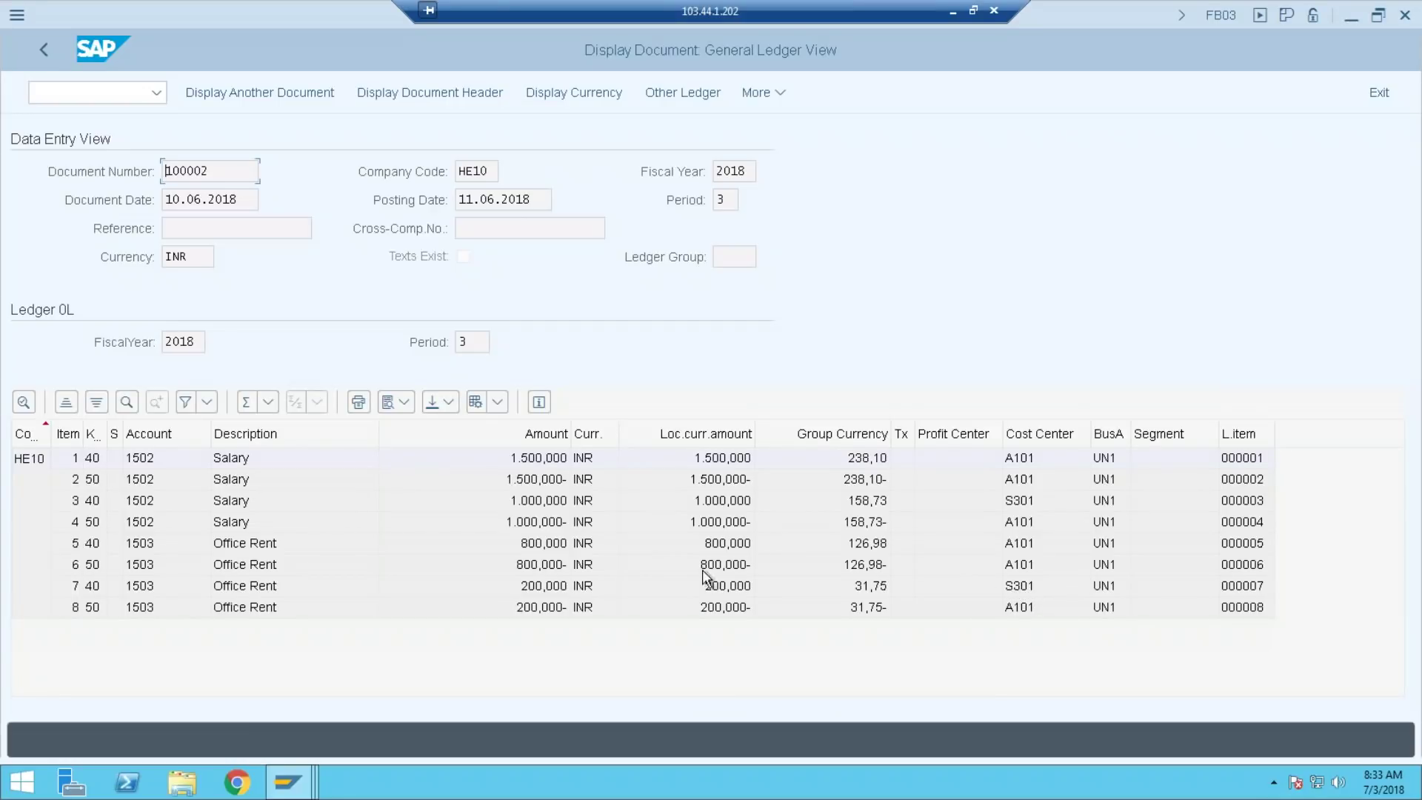
pyautogui.moveTo(311, 785)
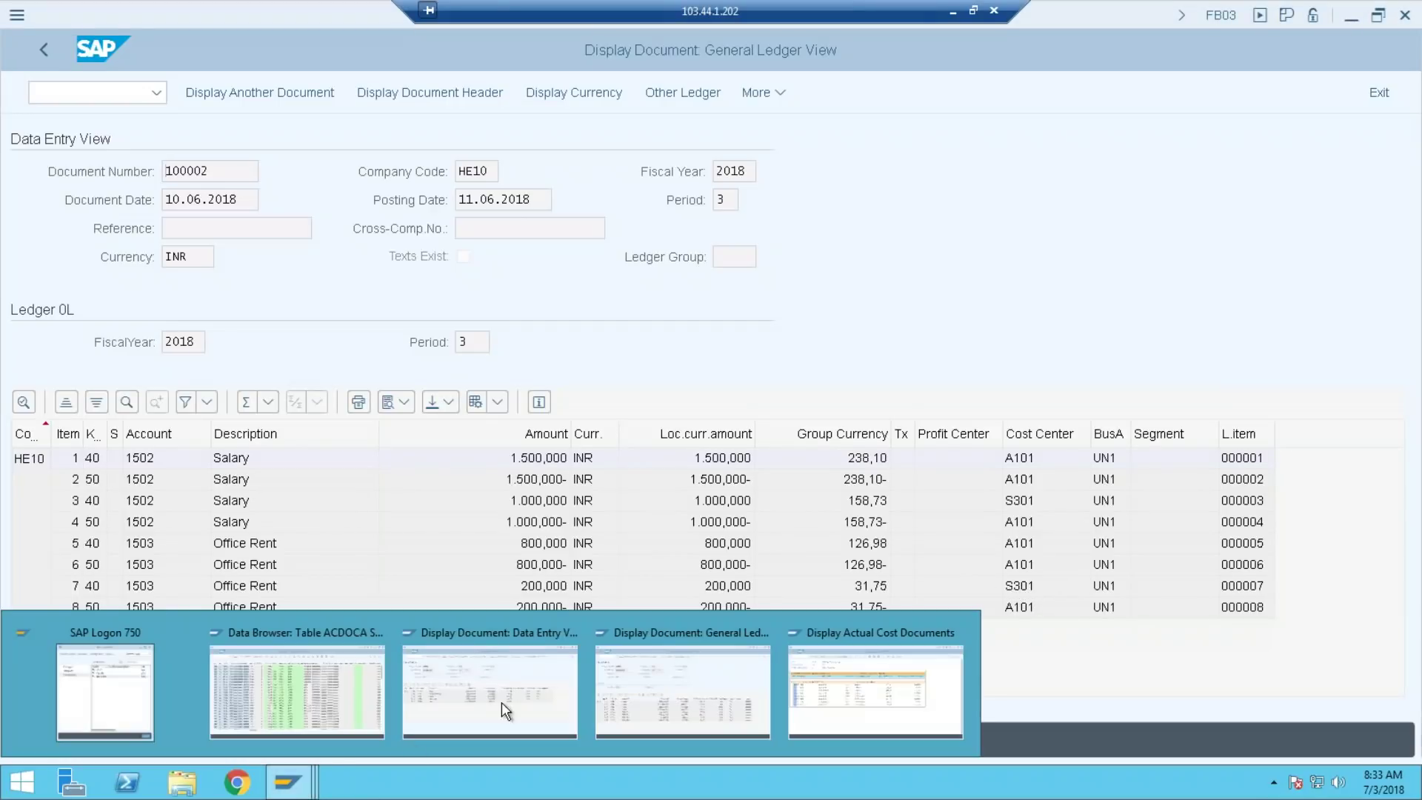
pyautogui.click(547, 694)
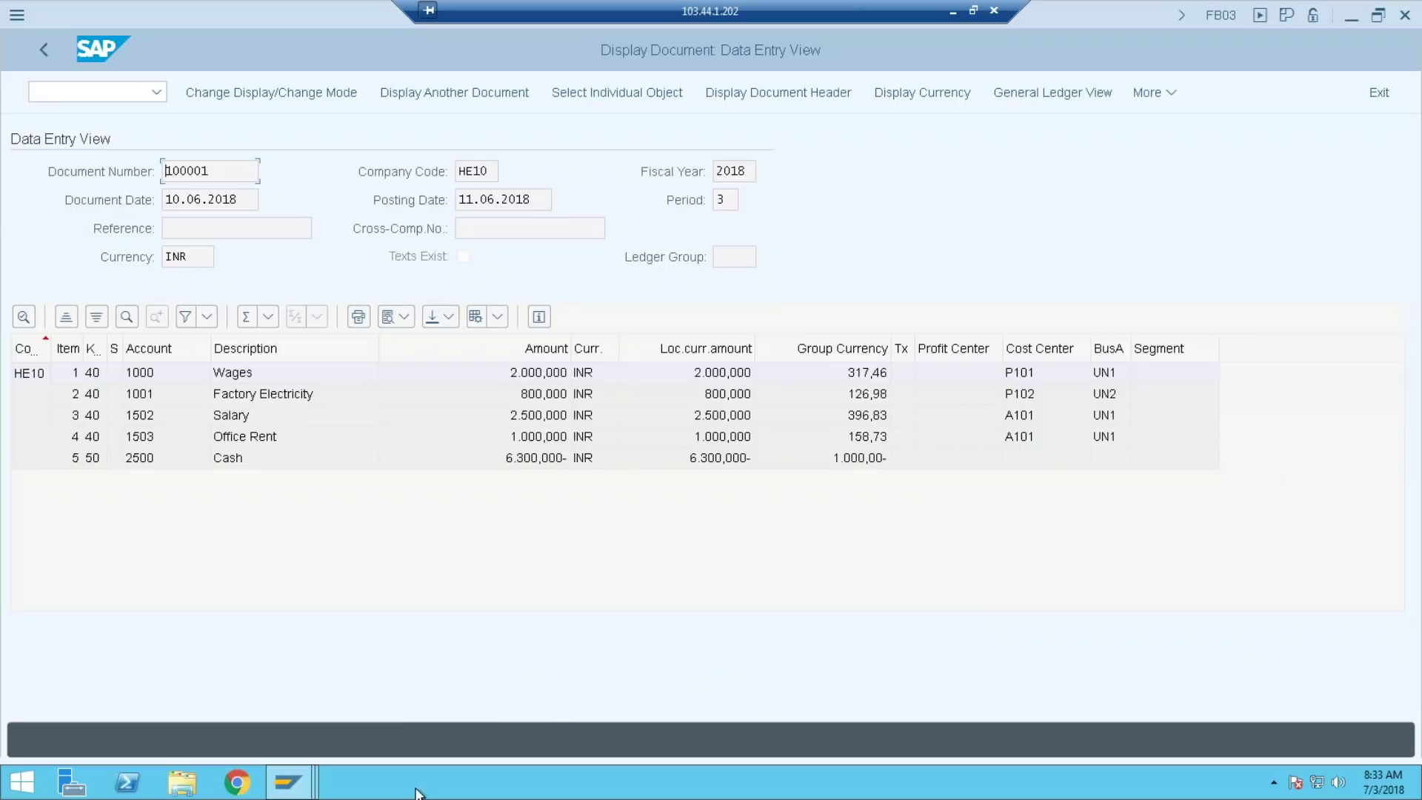
pyautogui.moveTo(288, 782)
pyautogui.click(737, 691)
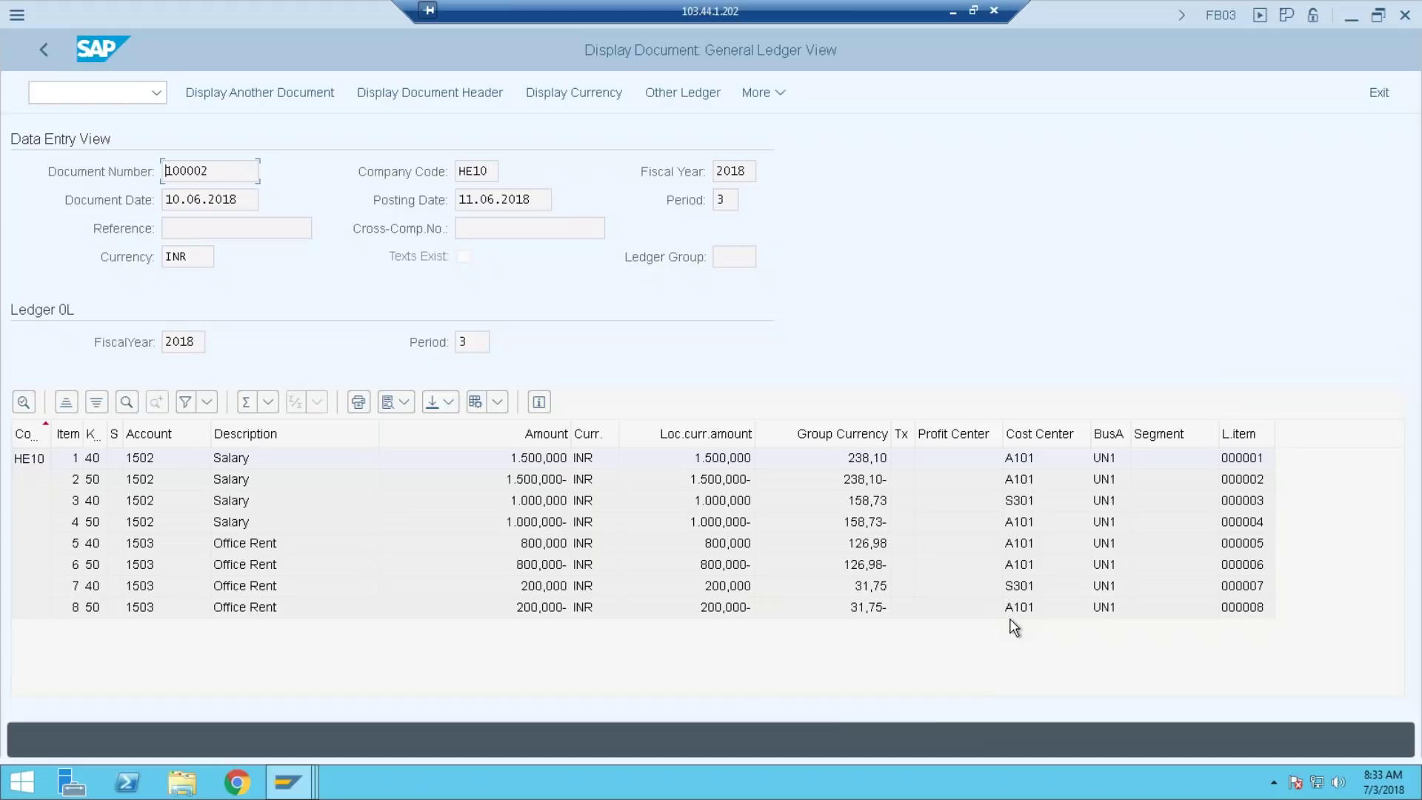
pyautogui.click(1021, 505)
# Enter the KSB5 transaction code and close the SAP Logon connection list
pyautogui.click(60, 95)
pyautogui.write('KSB5')
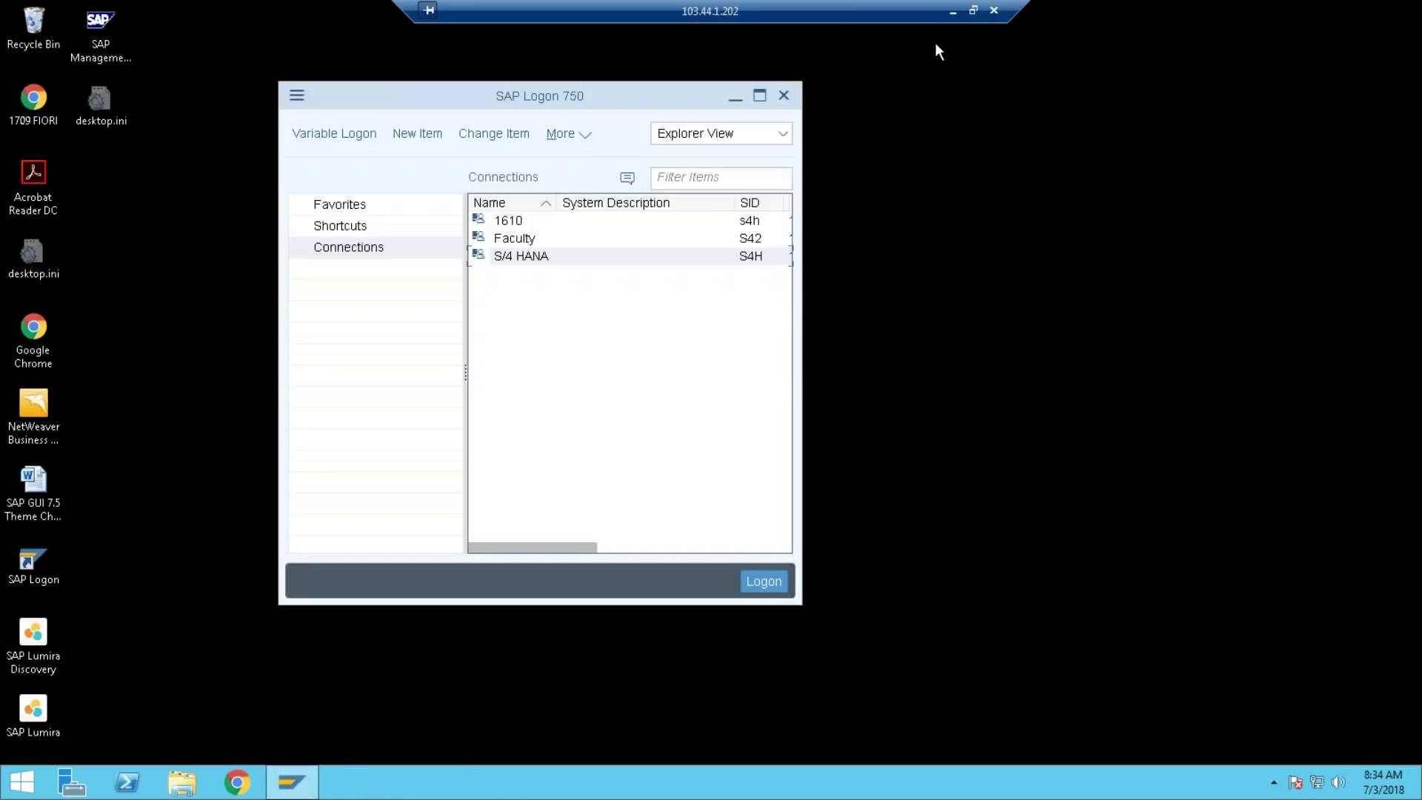
pyautogui.click(783, 94)
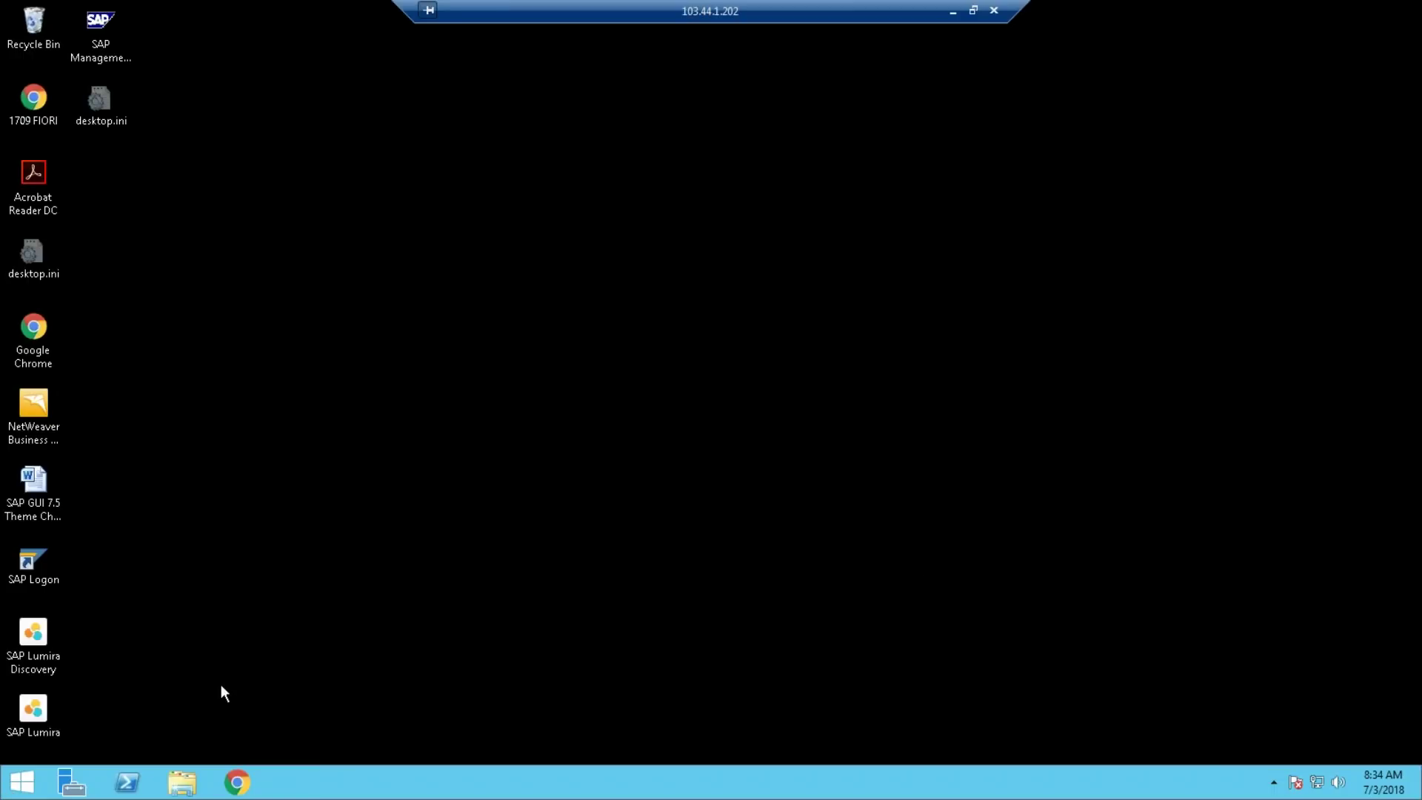
# Sign out of the remote desktop, close the spare Create Cost Center session, and open KSB1's Change Layout
pyautogui.click(22, 783)
pyautogui.click(1363, 72)
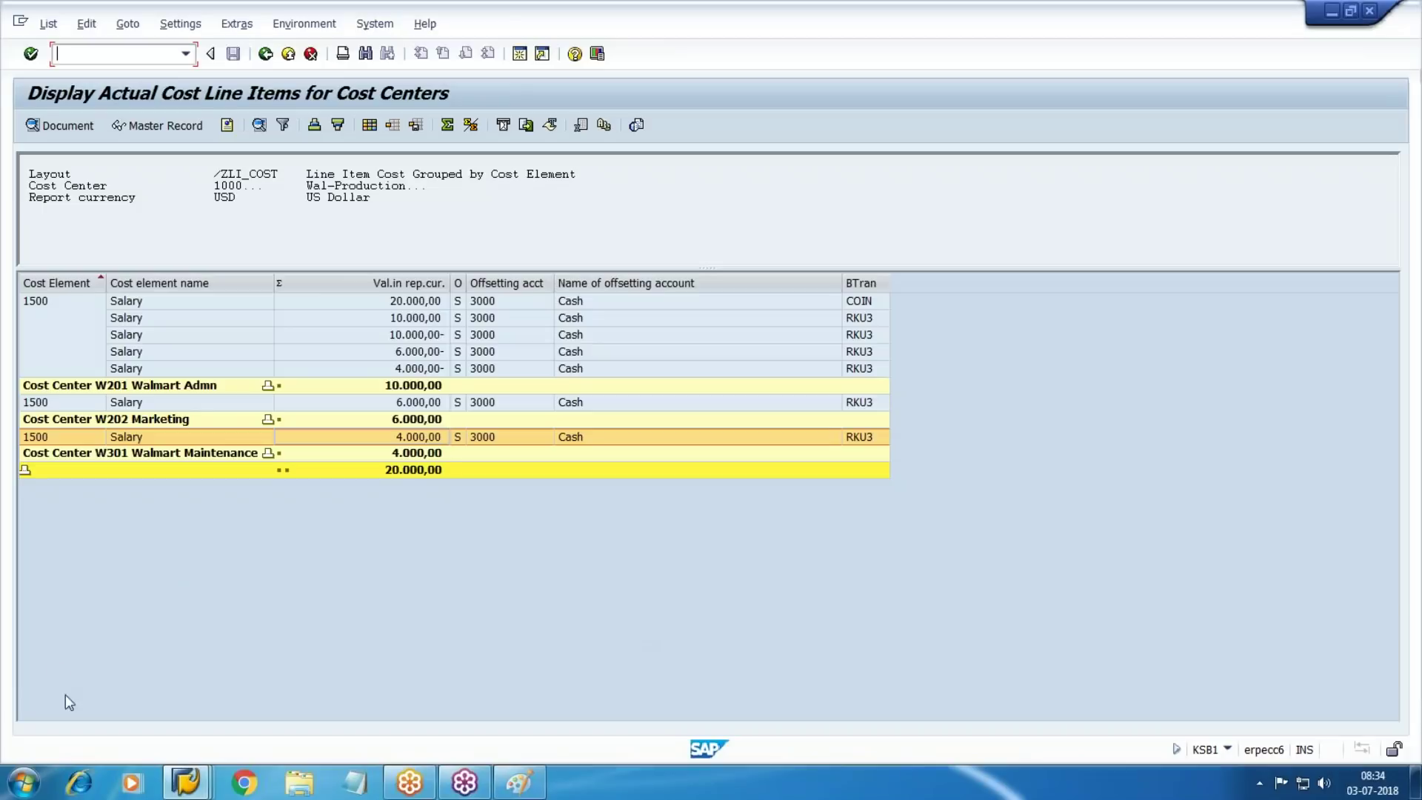
pyautogui.click(185, 781)
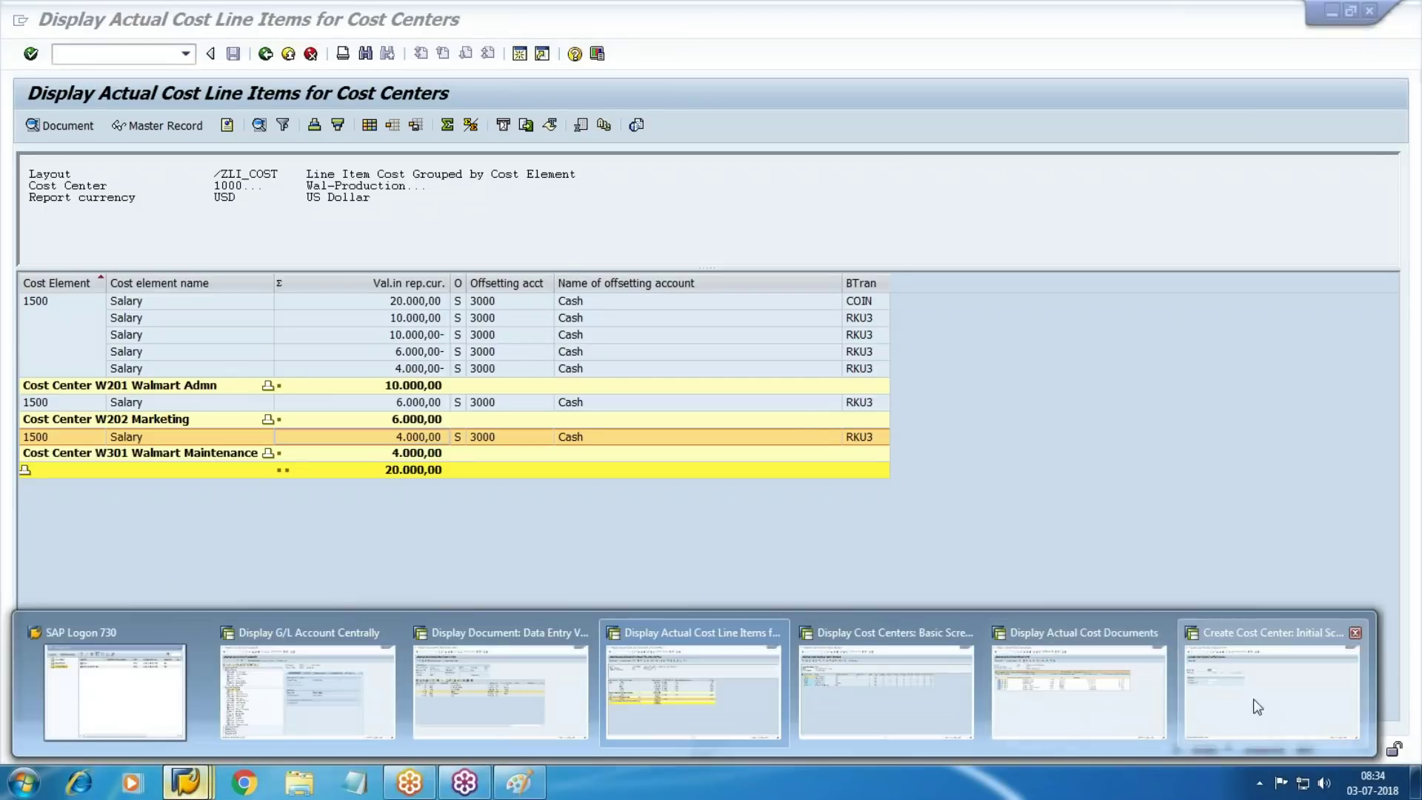
pyautogui.click(1272, 693)
pyautogui.click(288, 56)
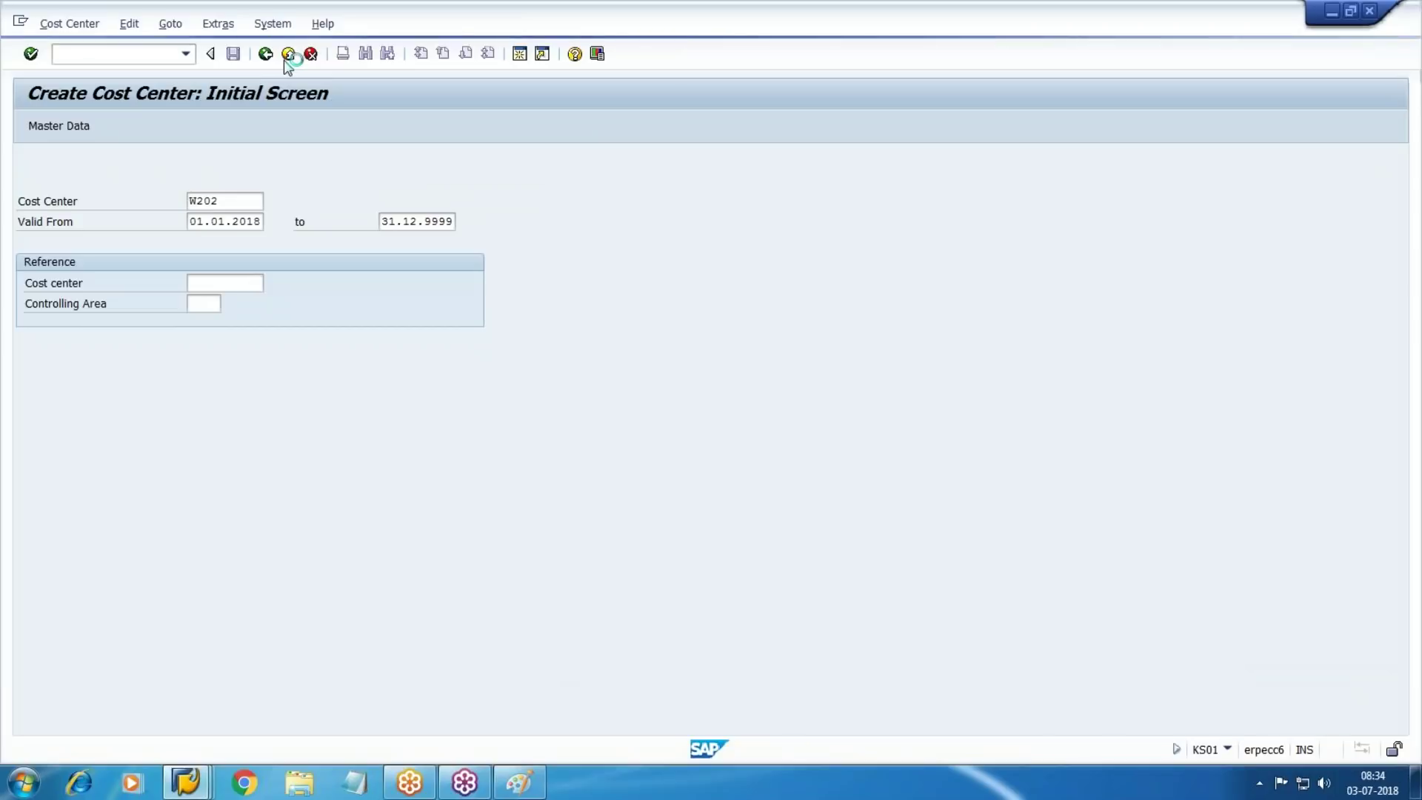
pyautogui.click(288, 55)
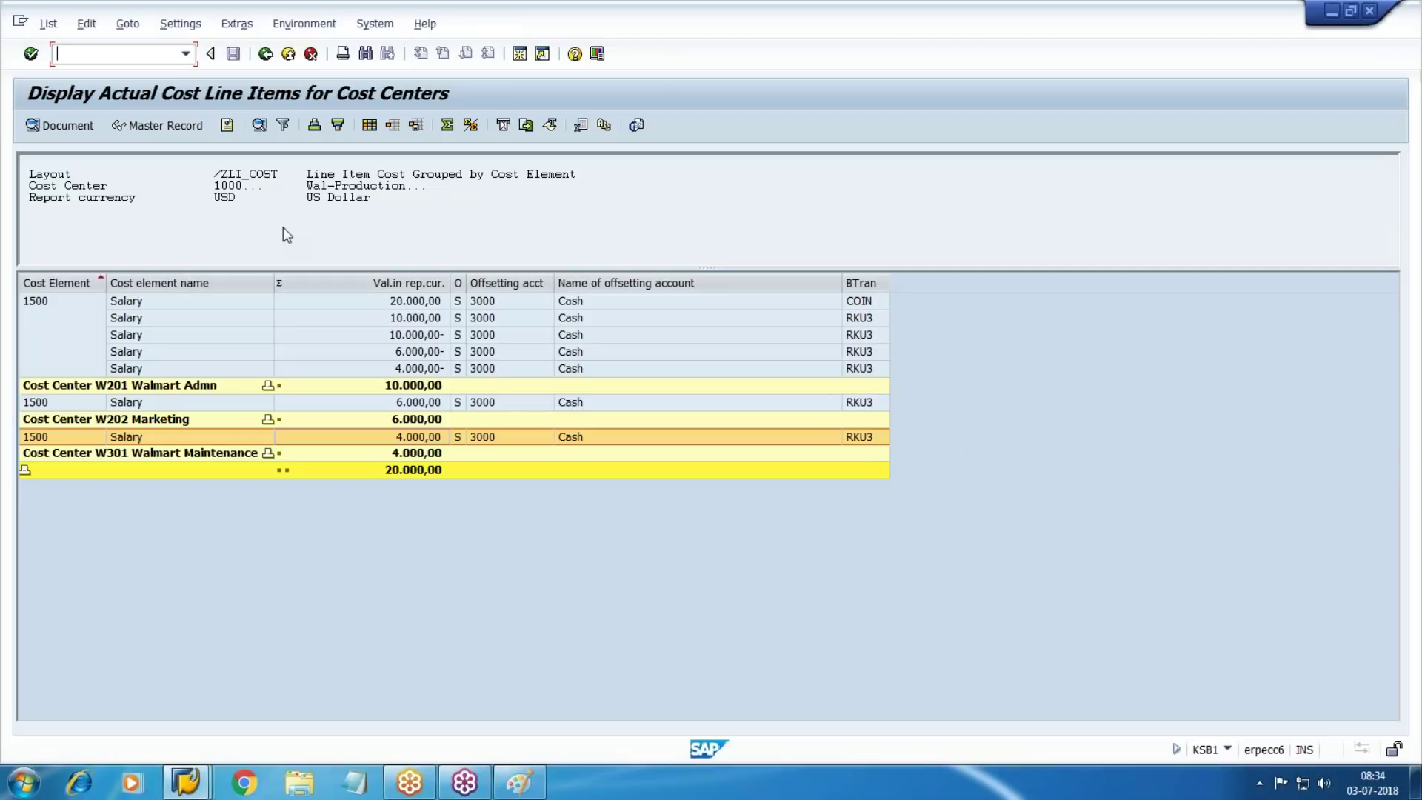
pyautogui.click(370, 125)
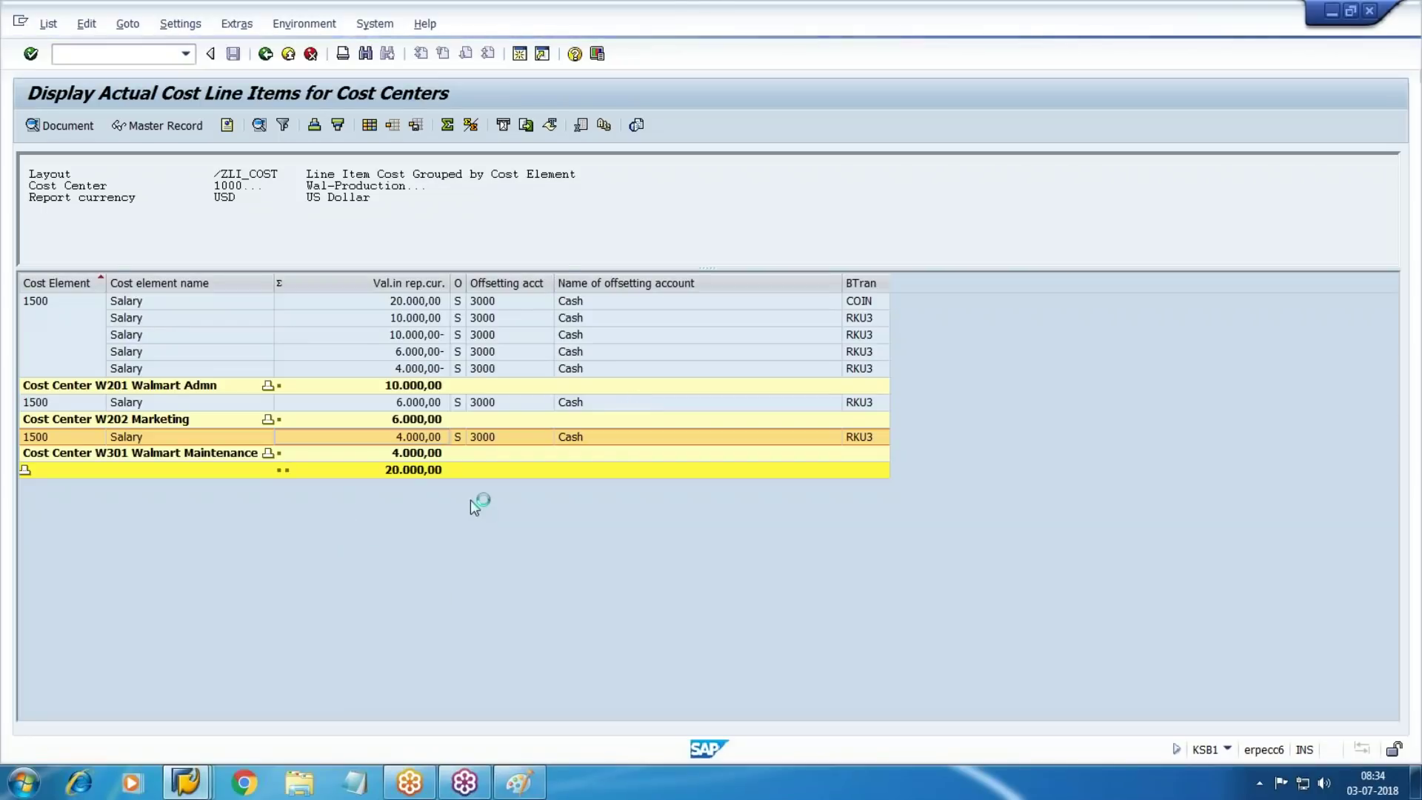
pyautogui.press('Return')
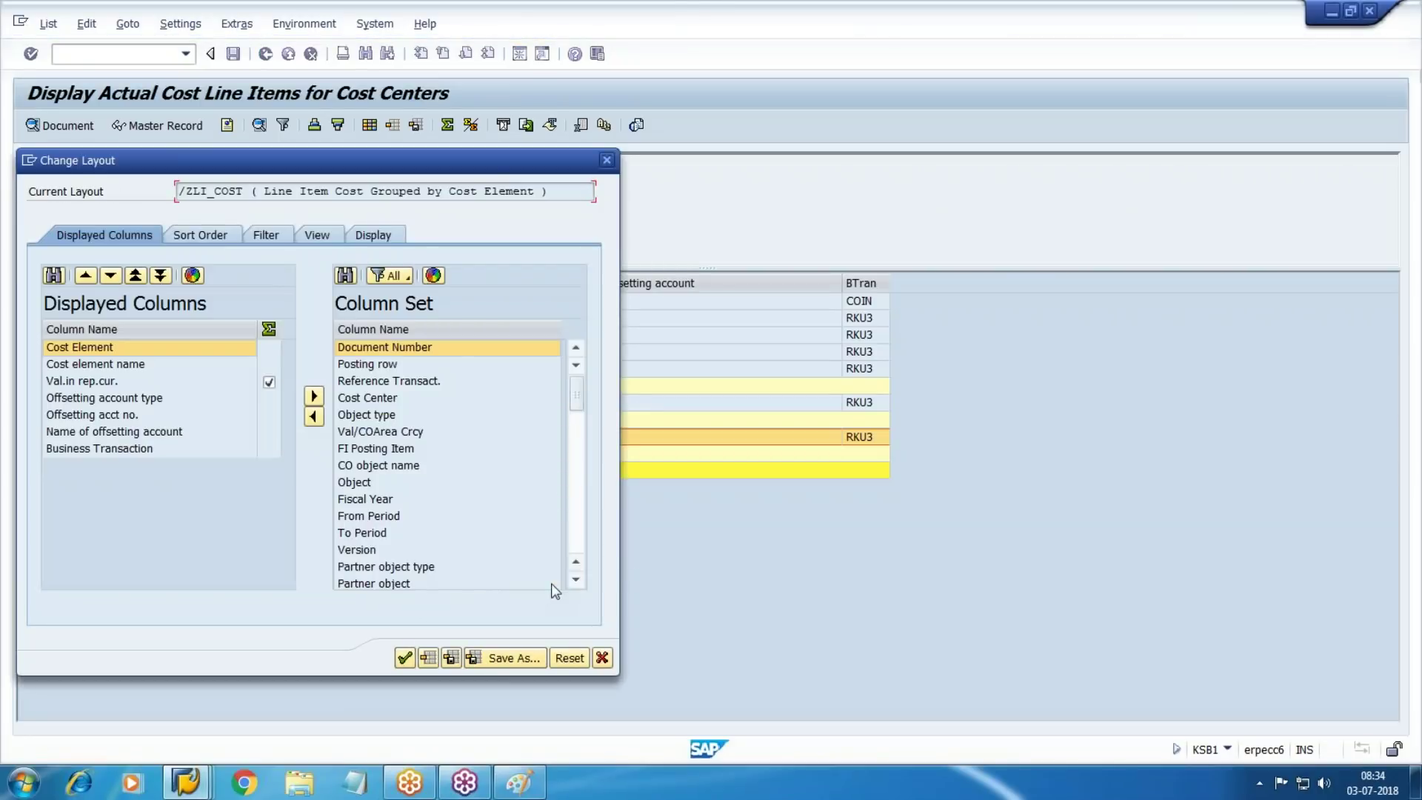
# Add the Posting Date column to the KSB1 report's displayed columns
pyautogui.click(574, 580)
pyautogui.click(574, 580)
pyautogui.click(575, 580)
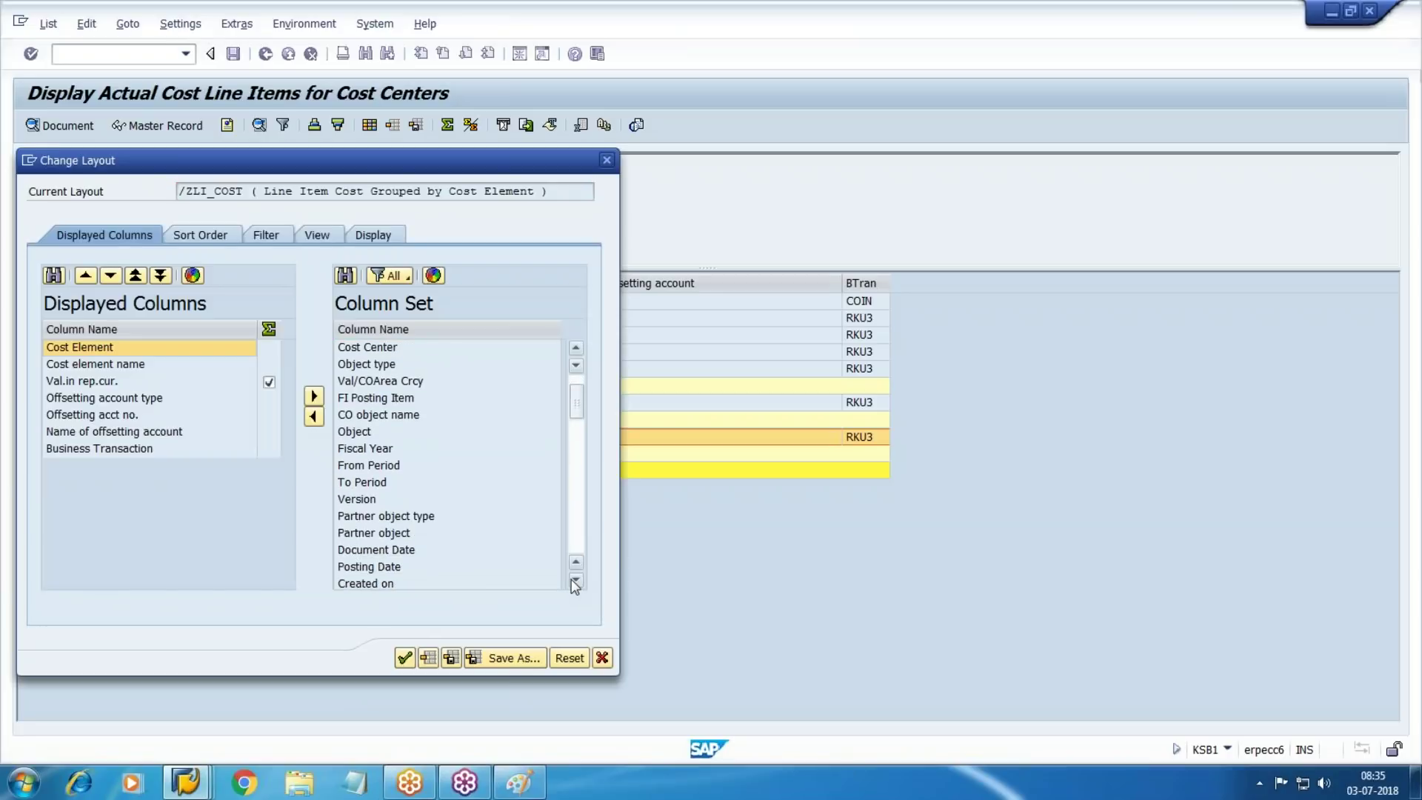
pyautogui.click(575, 580)
pyautogui.click(368, 550)
pyautogui.click(314, 416)
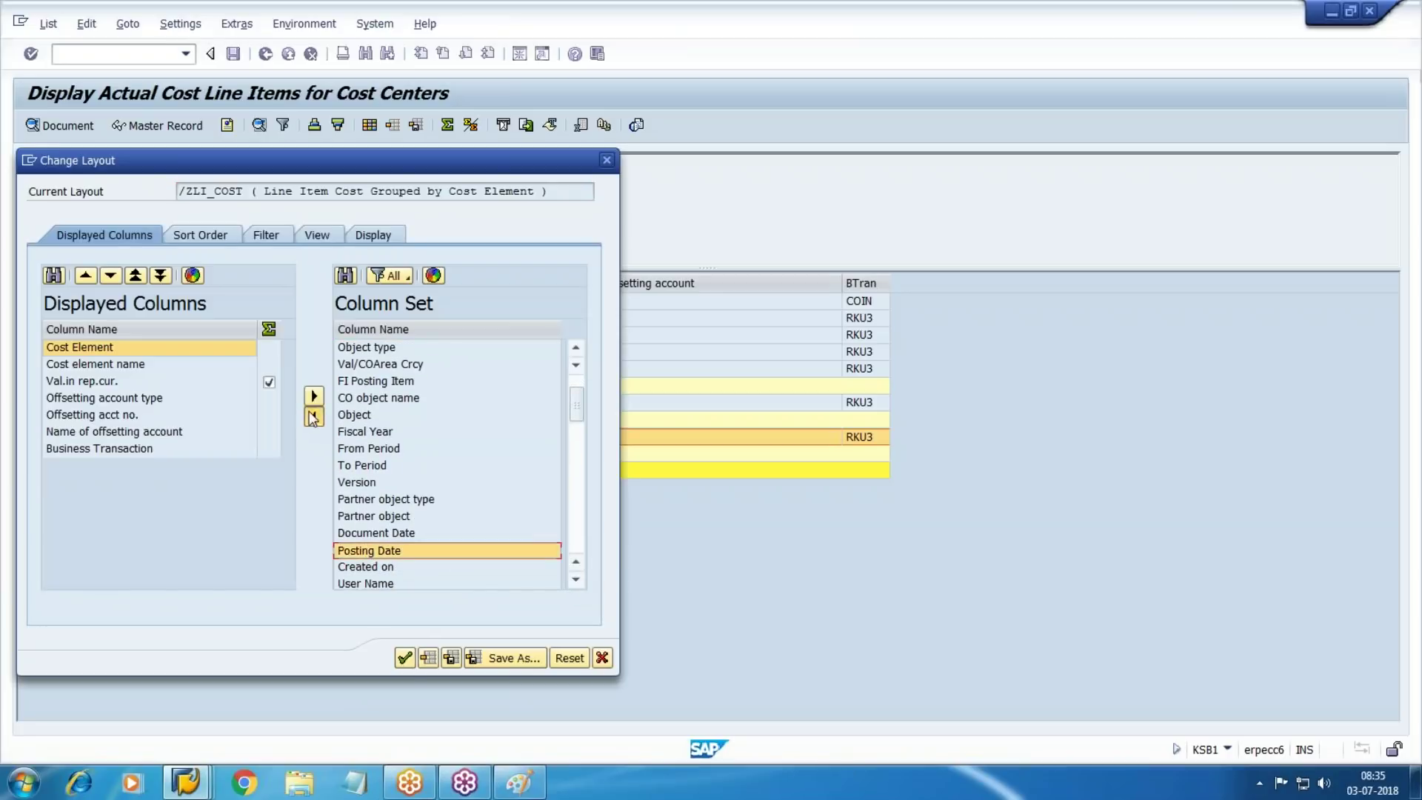
pyautogui.click(404, 659)
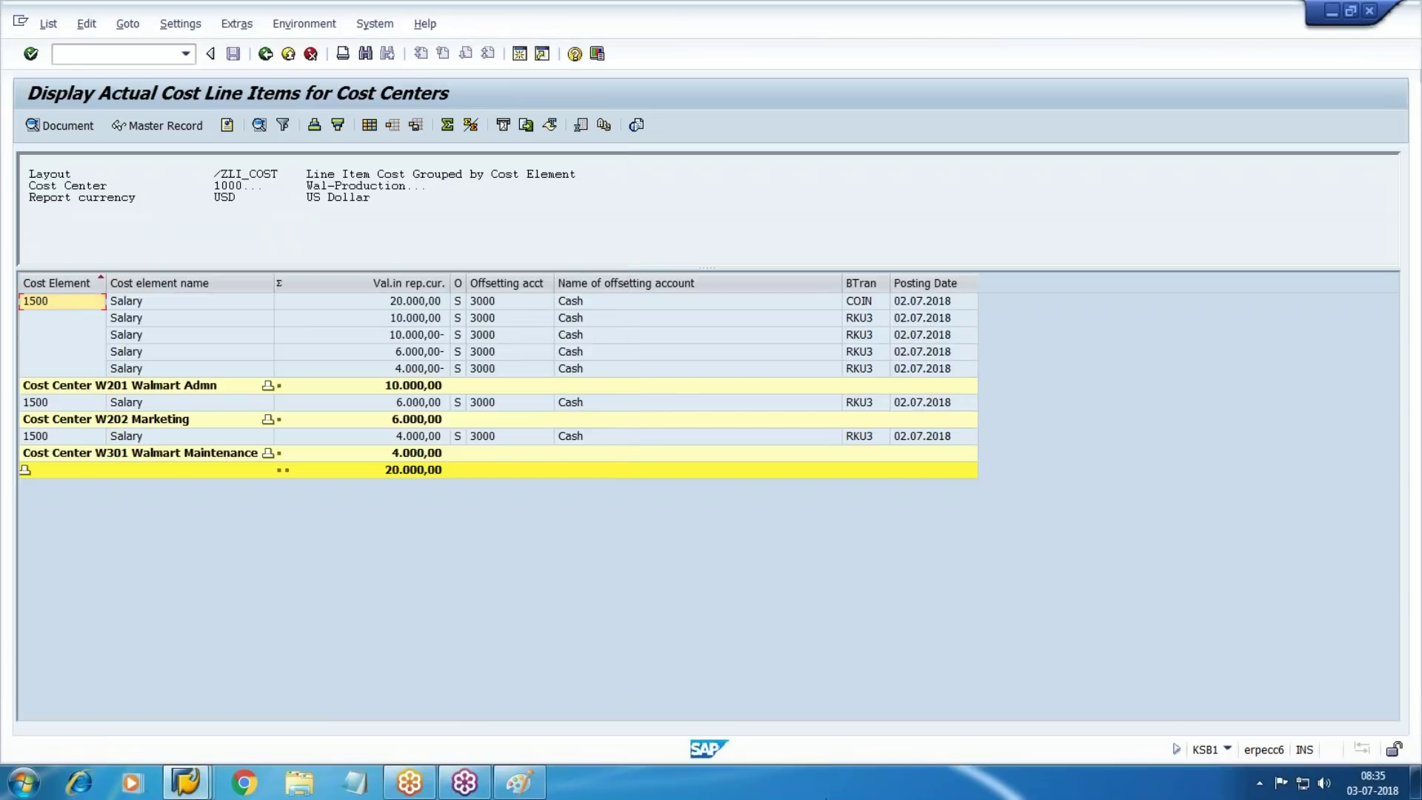
# Switch to the Display Actual Cost Documents window and enter /N
pyautogui.click(186, 781)
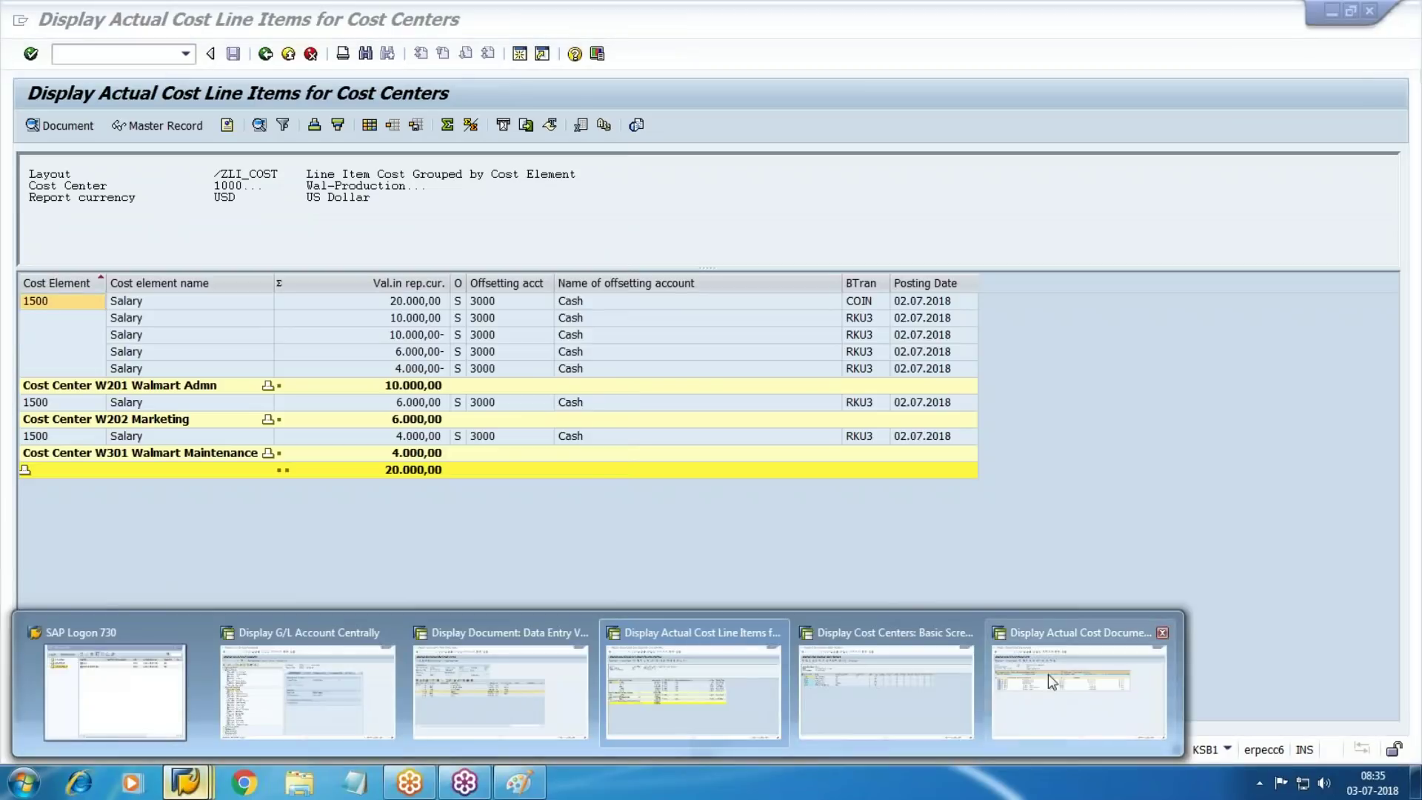
pyautogui.click(1047, 674)
pyautogui.write('/N')
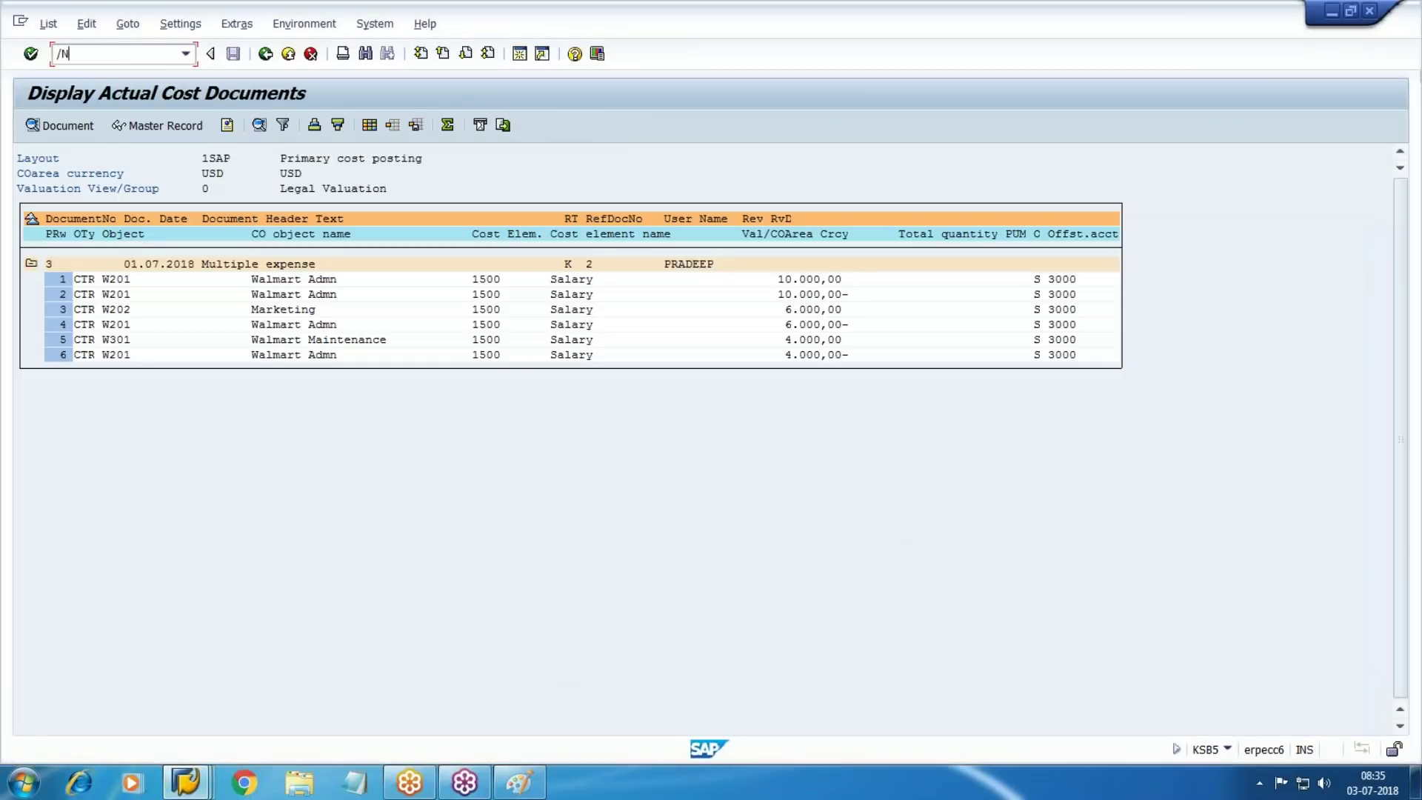
# Return to SAP Easy Access and launch KP06 - Change under Planning > Cost and Activity Inputs
pyautogui.press('Return')
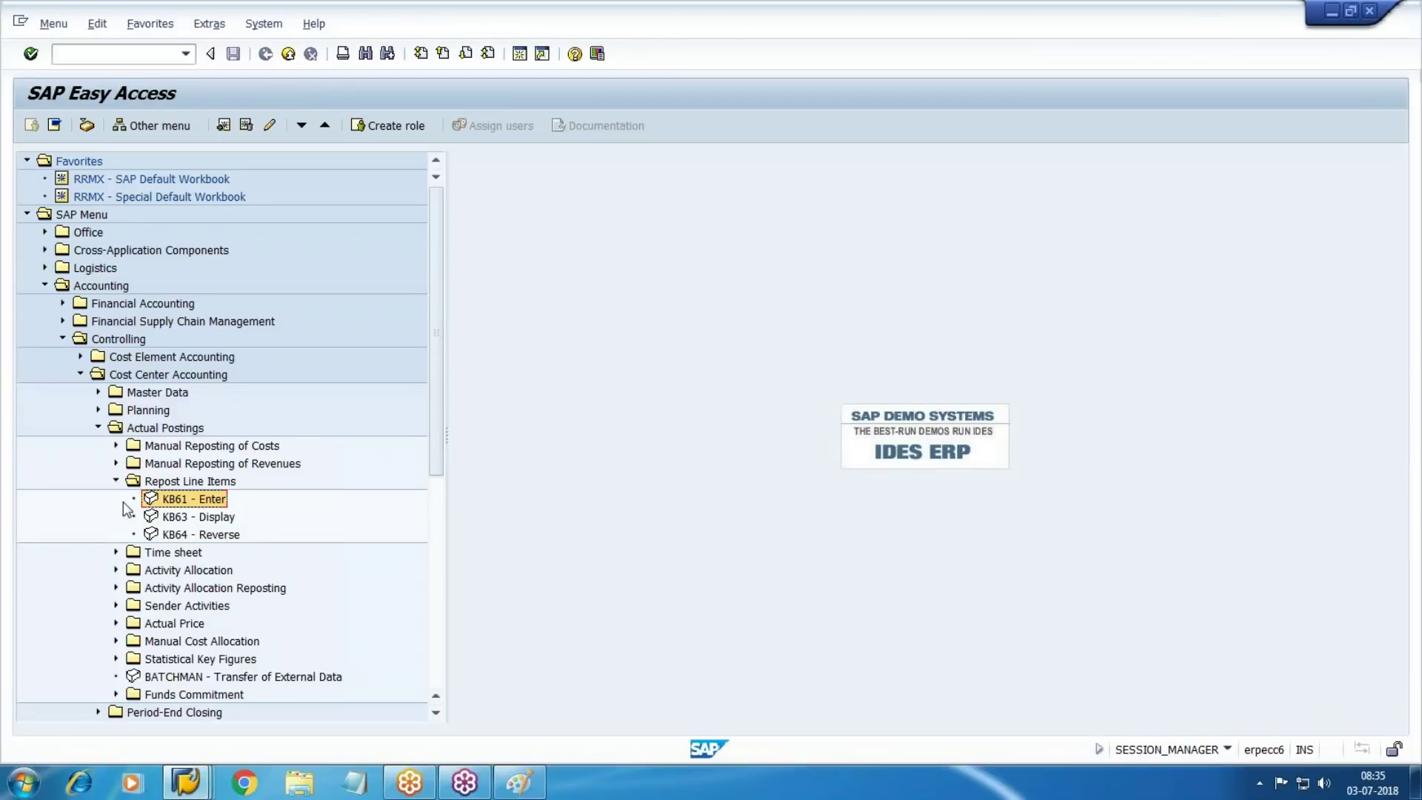
pyautogui.click(116, 480)
pyautogui.click(98, 428)
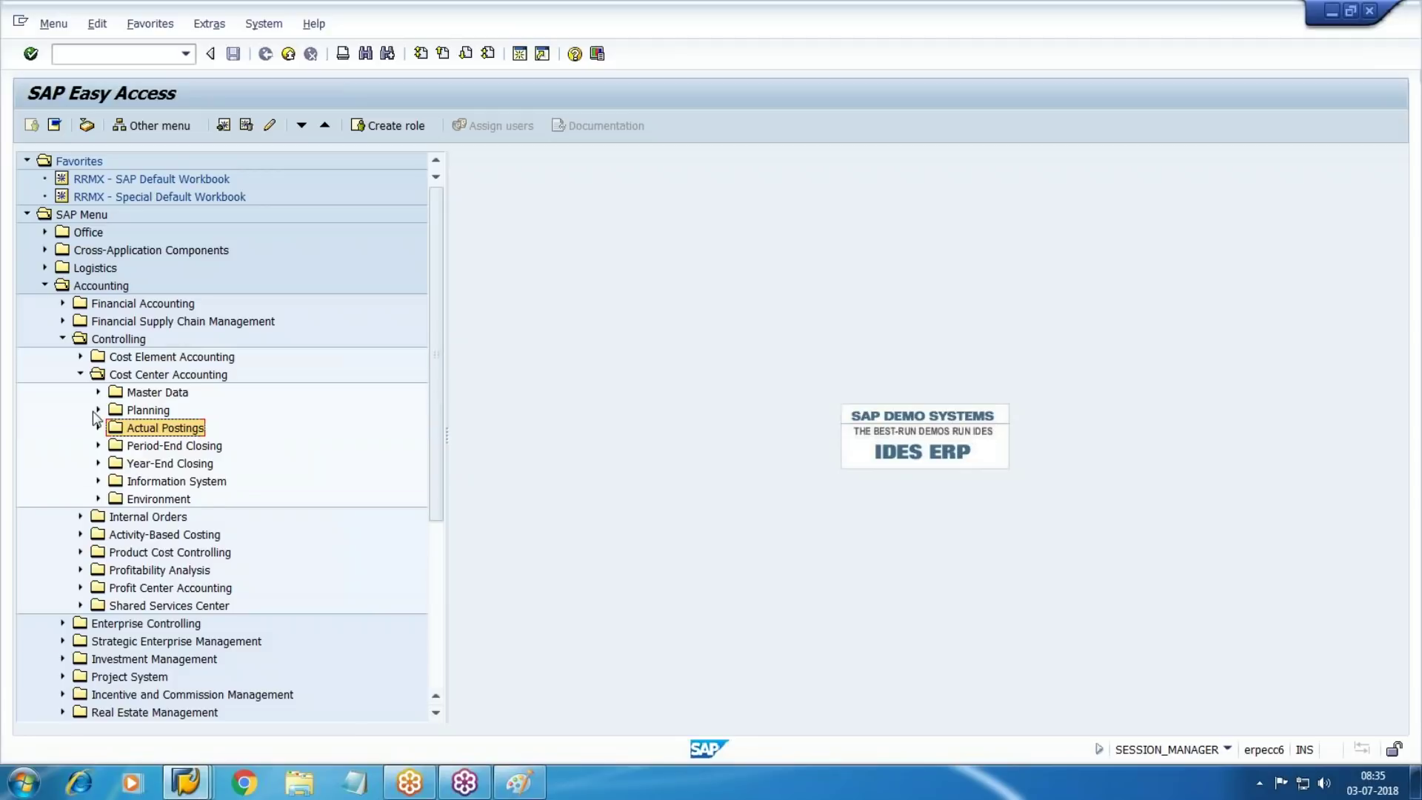
pyautogui.click(96, 412)
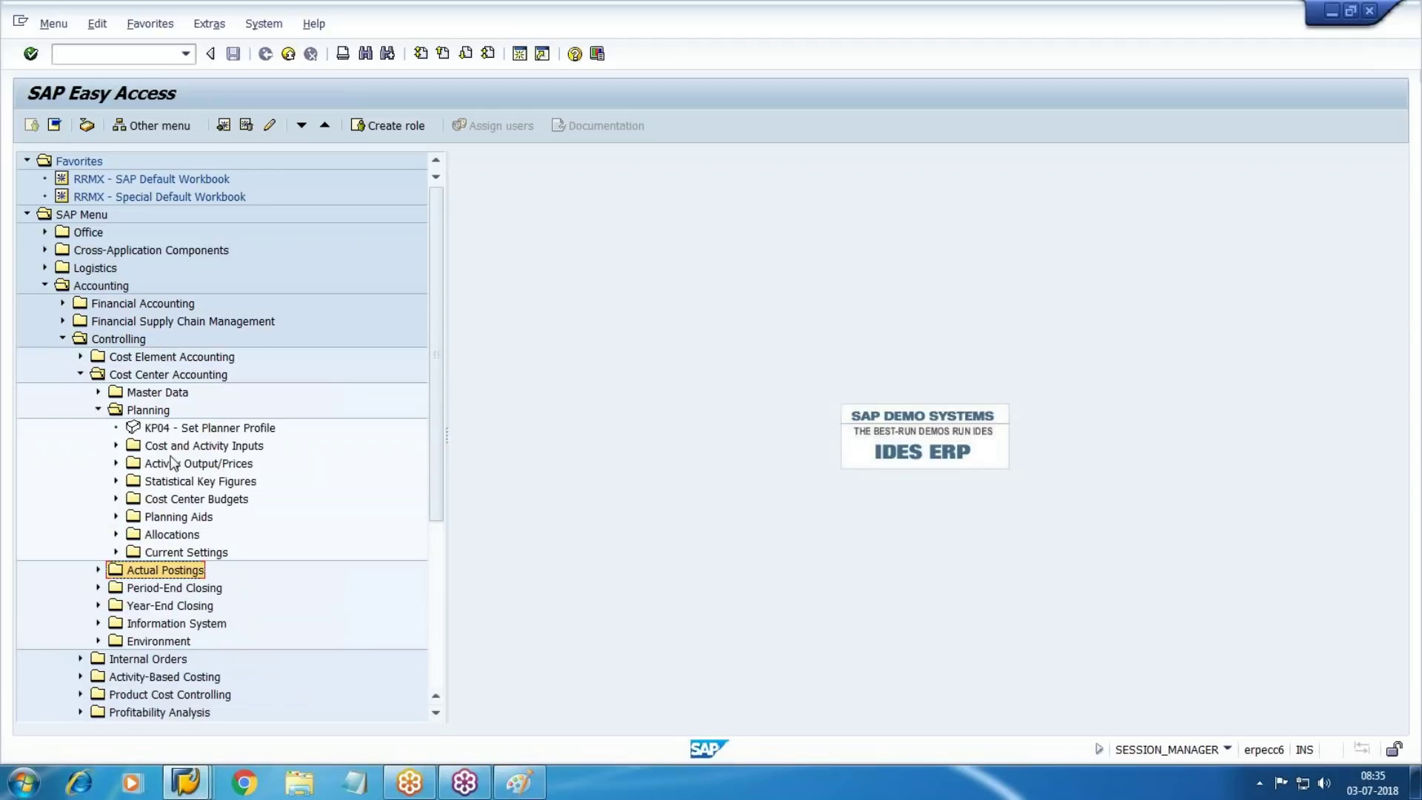
pyautogui.click(182, 447)
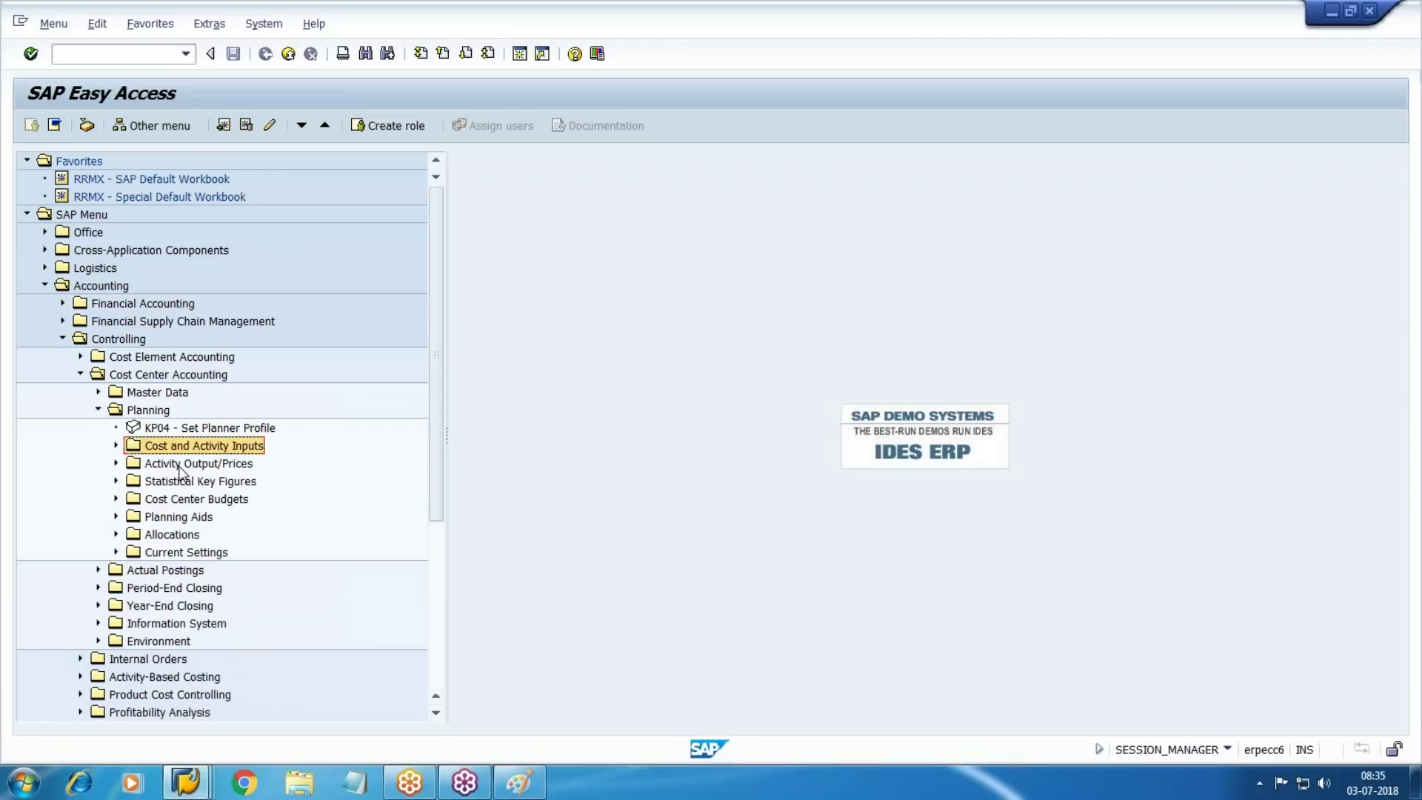
pyautogui.click(115, 445)
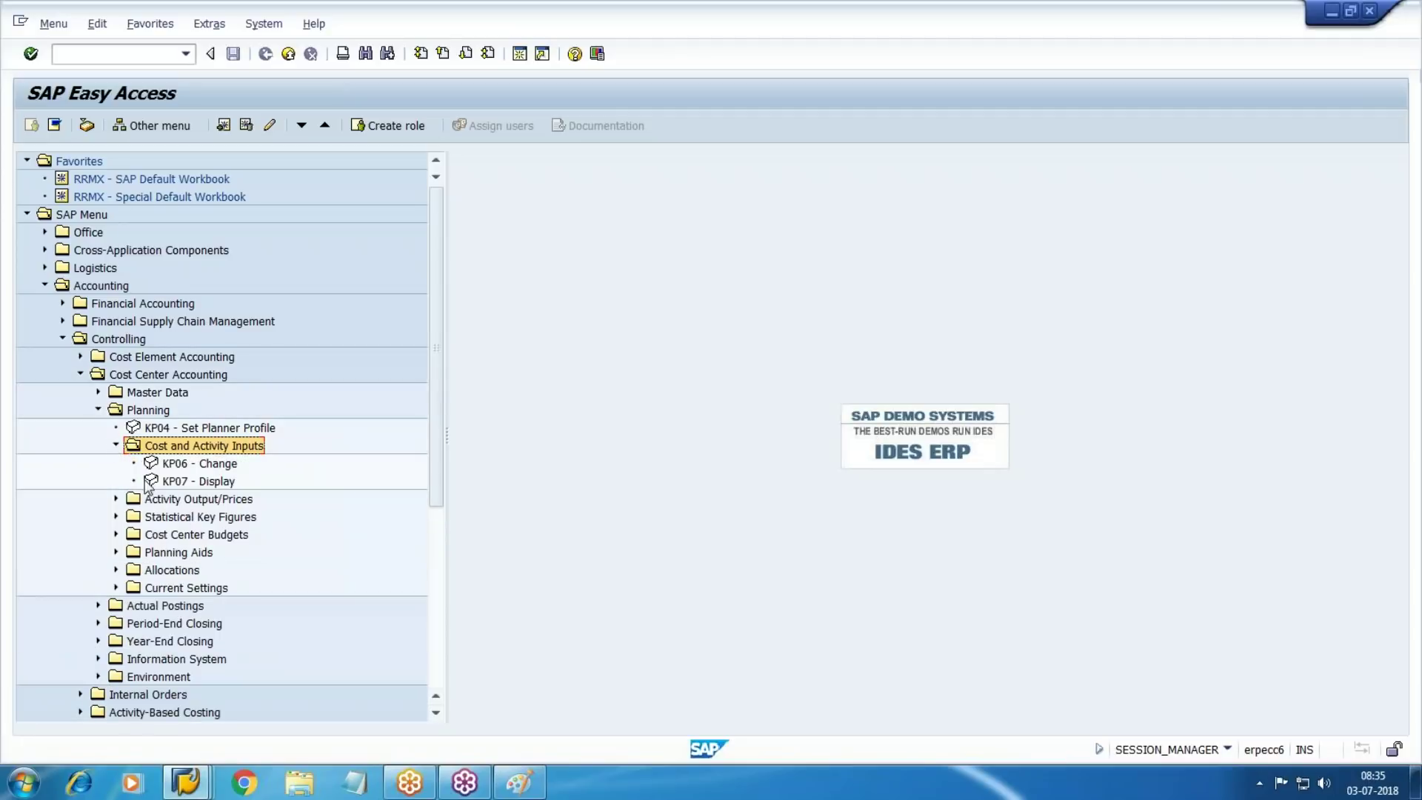
pyautogui.click(216, 466)
pyautogui.doubleClick(213, 467)
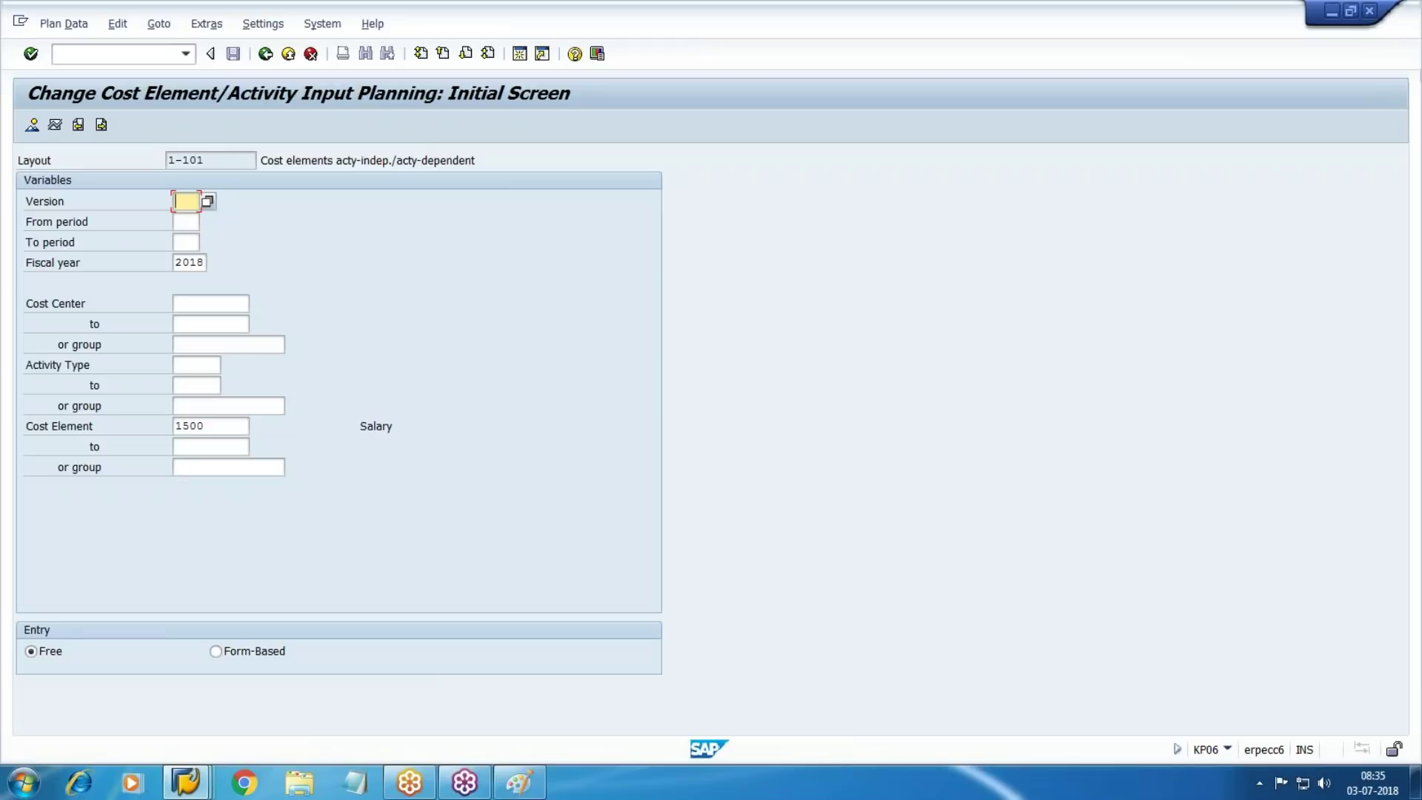
# Enter version 0, periods 1 to 12, and pick cost center W201 from the search help
pyautogui.write('0')
pyautogui.press('Tab')
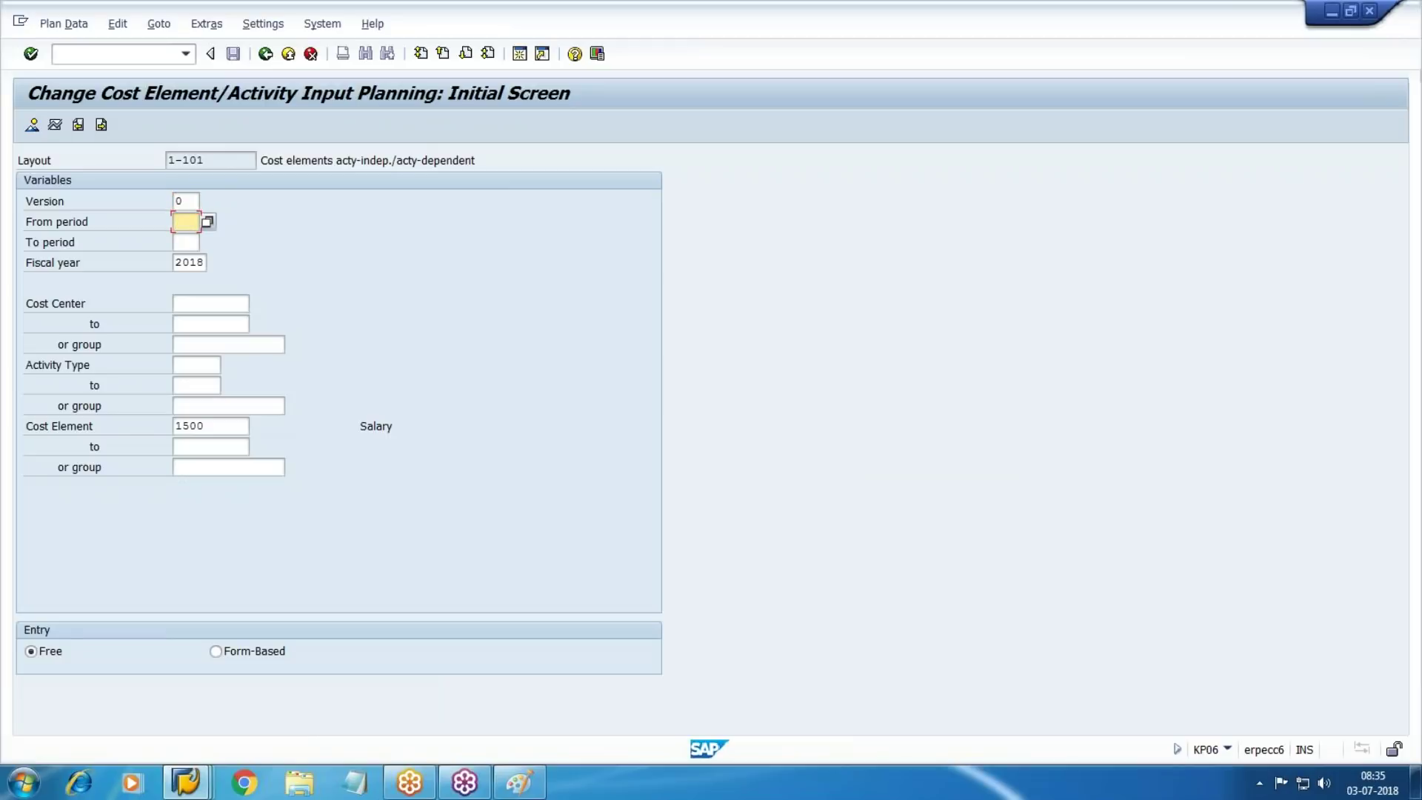
pyautogui.write('1')
pyautogui.press('Tab')
pyautogui.write('12')
pyautogui.press('Tab')
pyautogui.press('Tab')
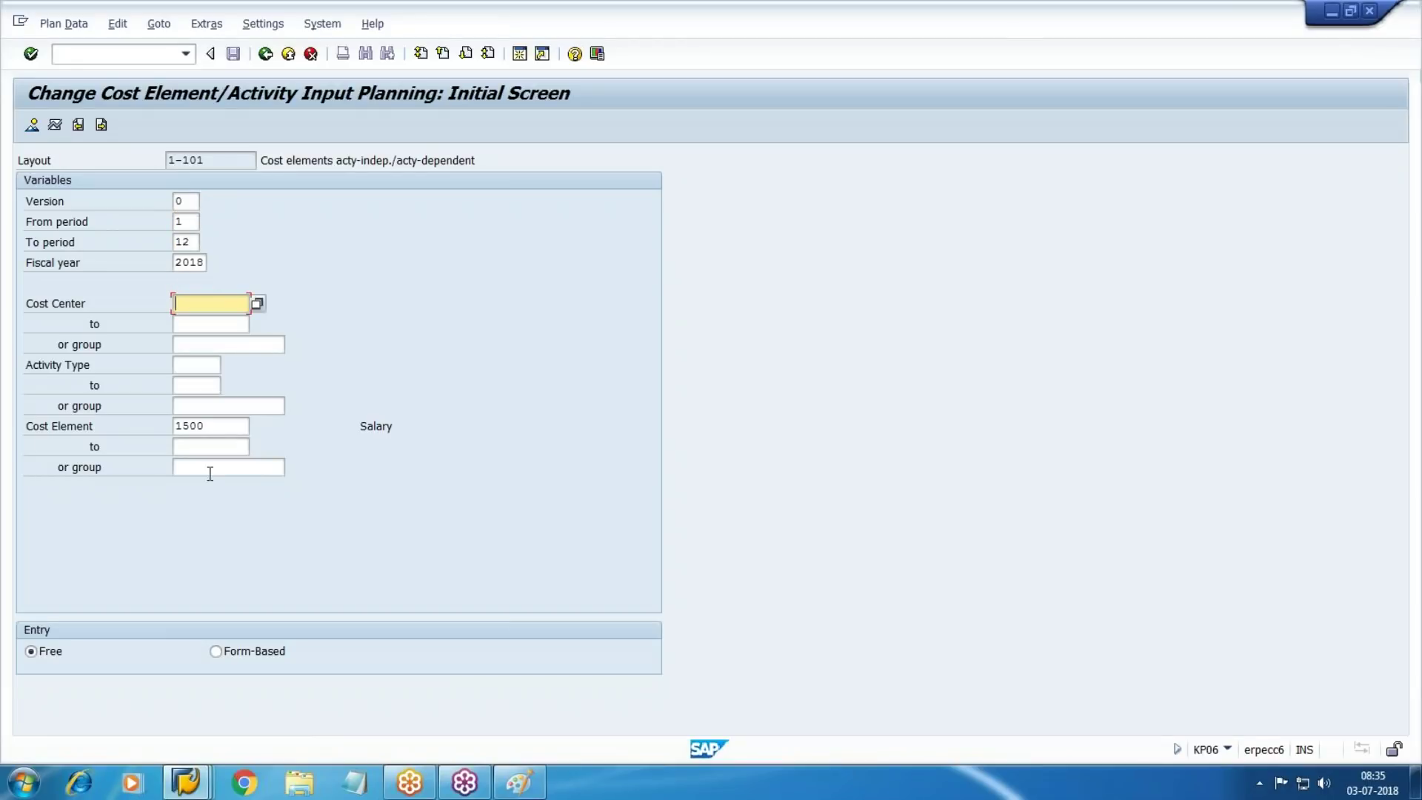
pyautogui.press('F4')
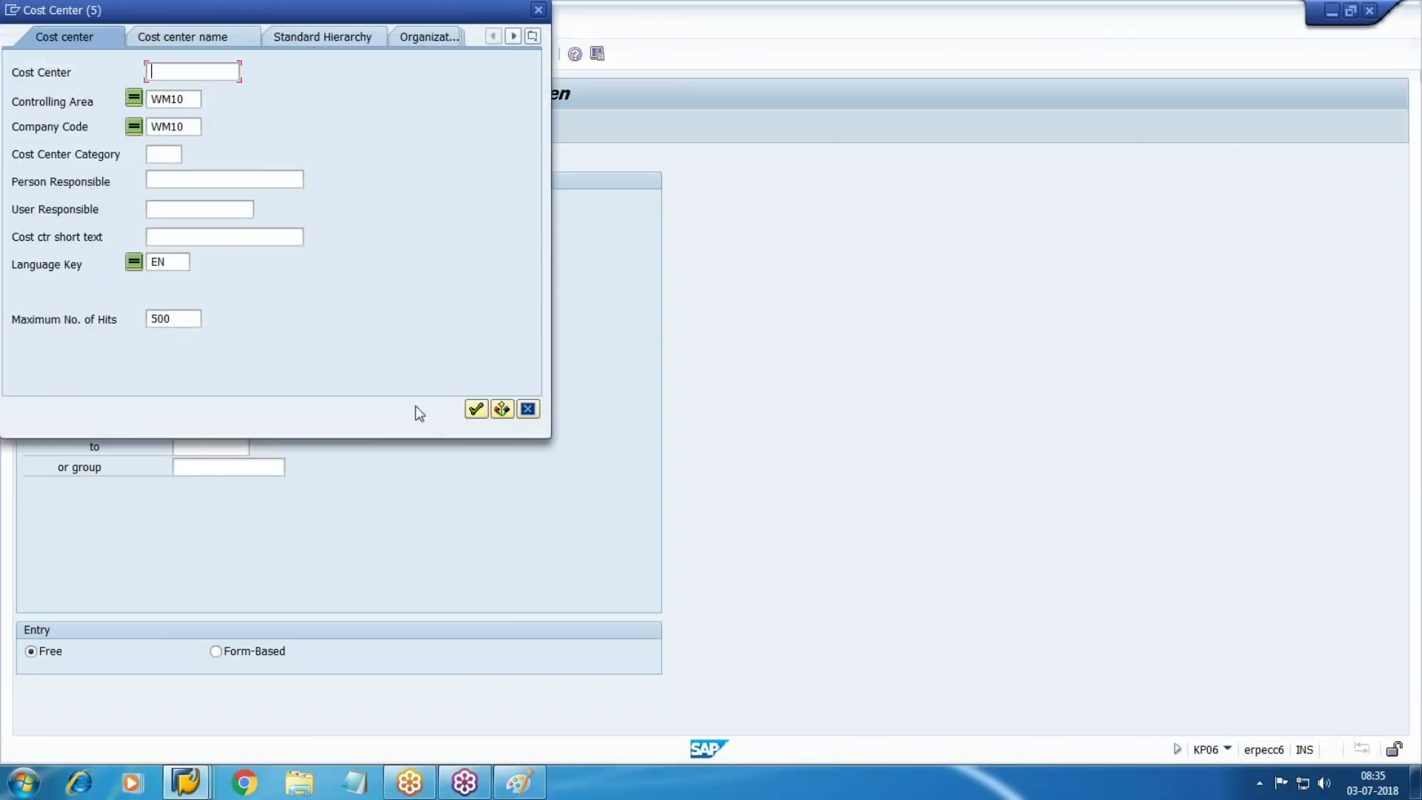
pyautogui.click(476, 409)
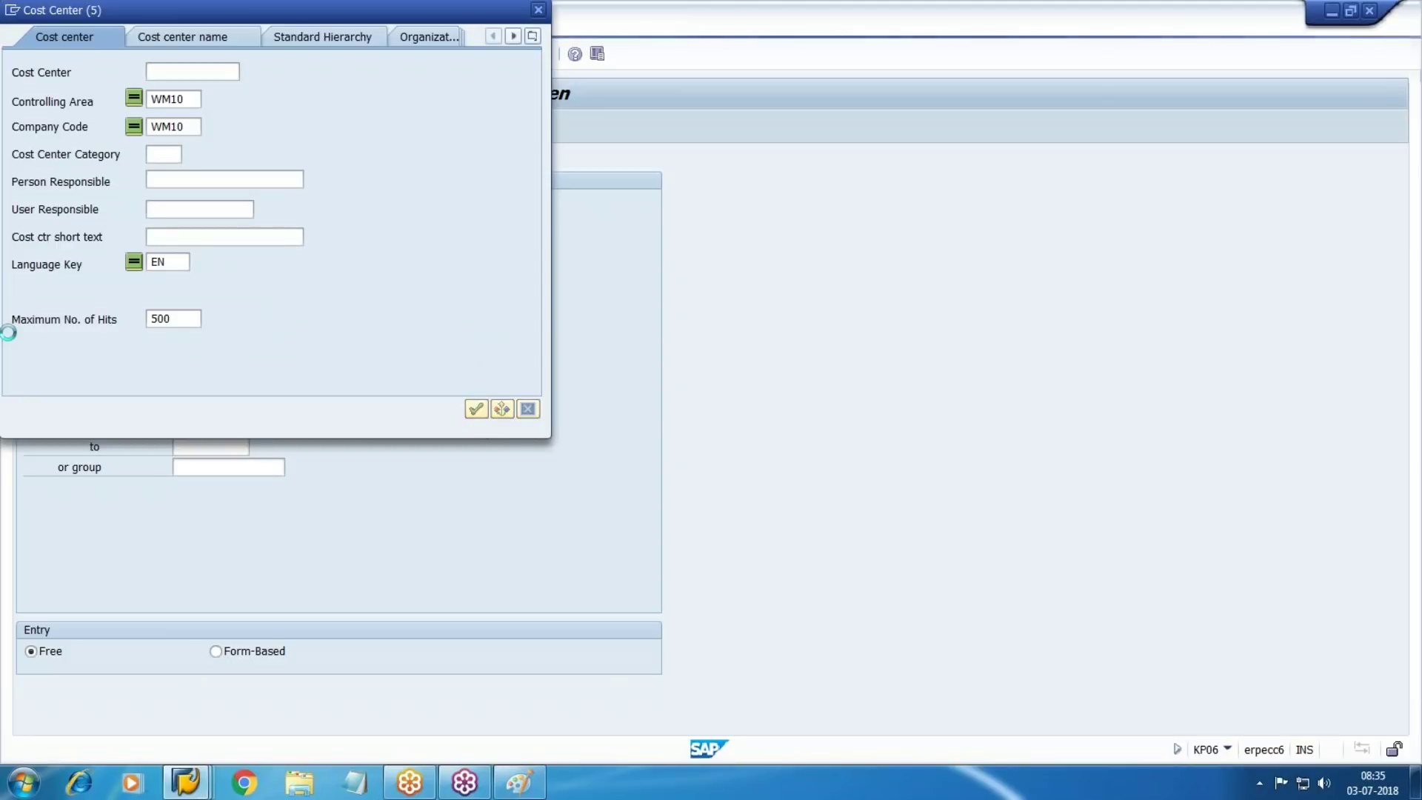
pyautogui.click(400, 191)
pyautogui.press('Up')
pyautogui.press('Return')
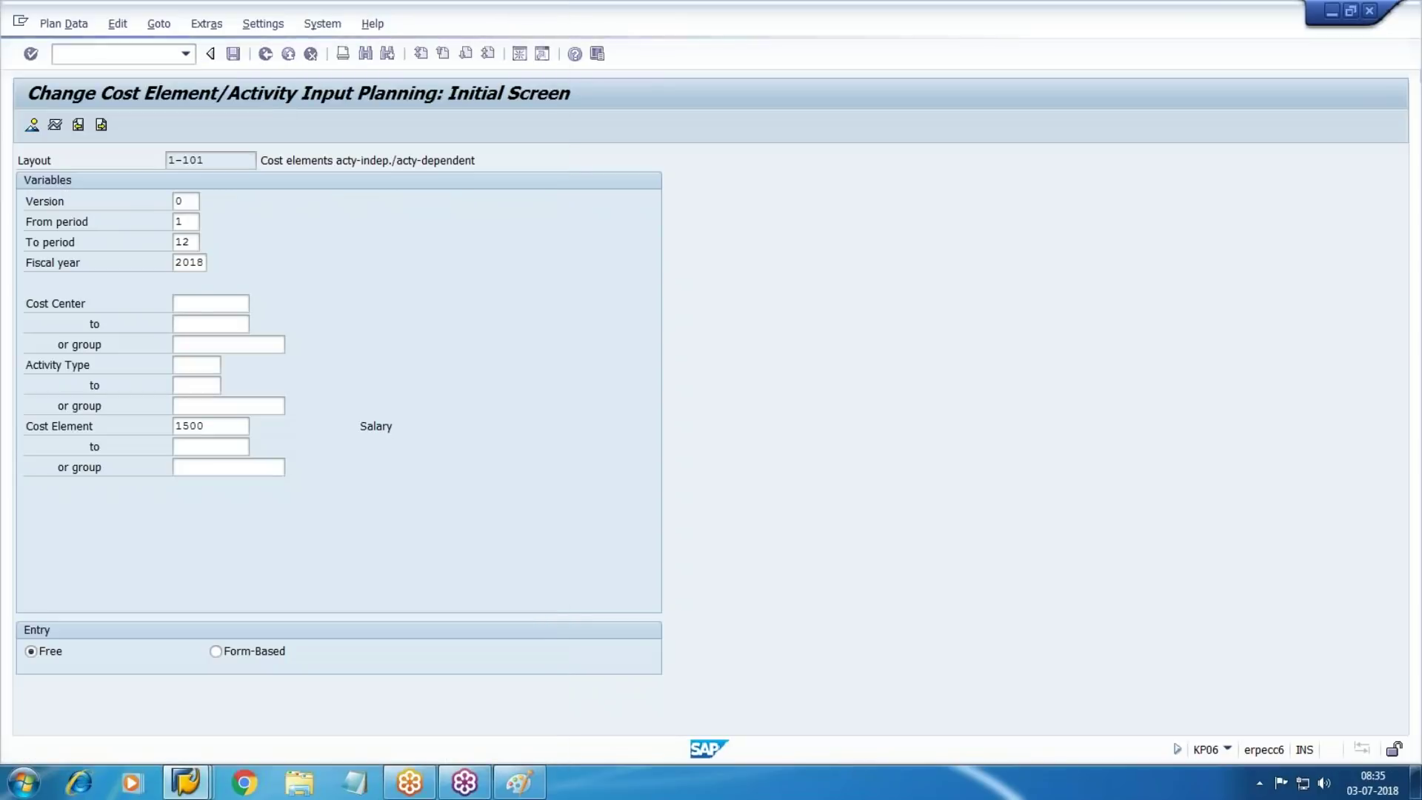
pyautogui.press('Tab')
pyautogui.press('Tab')
pyautogui.press('Tab')
pyautogui.press('Tab')
pyautogui.press('Tab')
pyautogui.press('Tab')
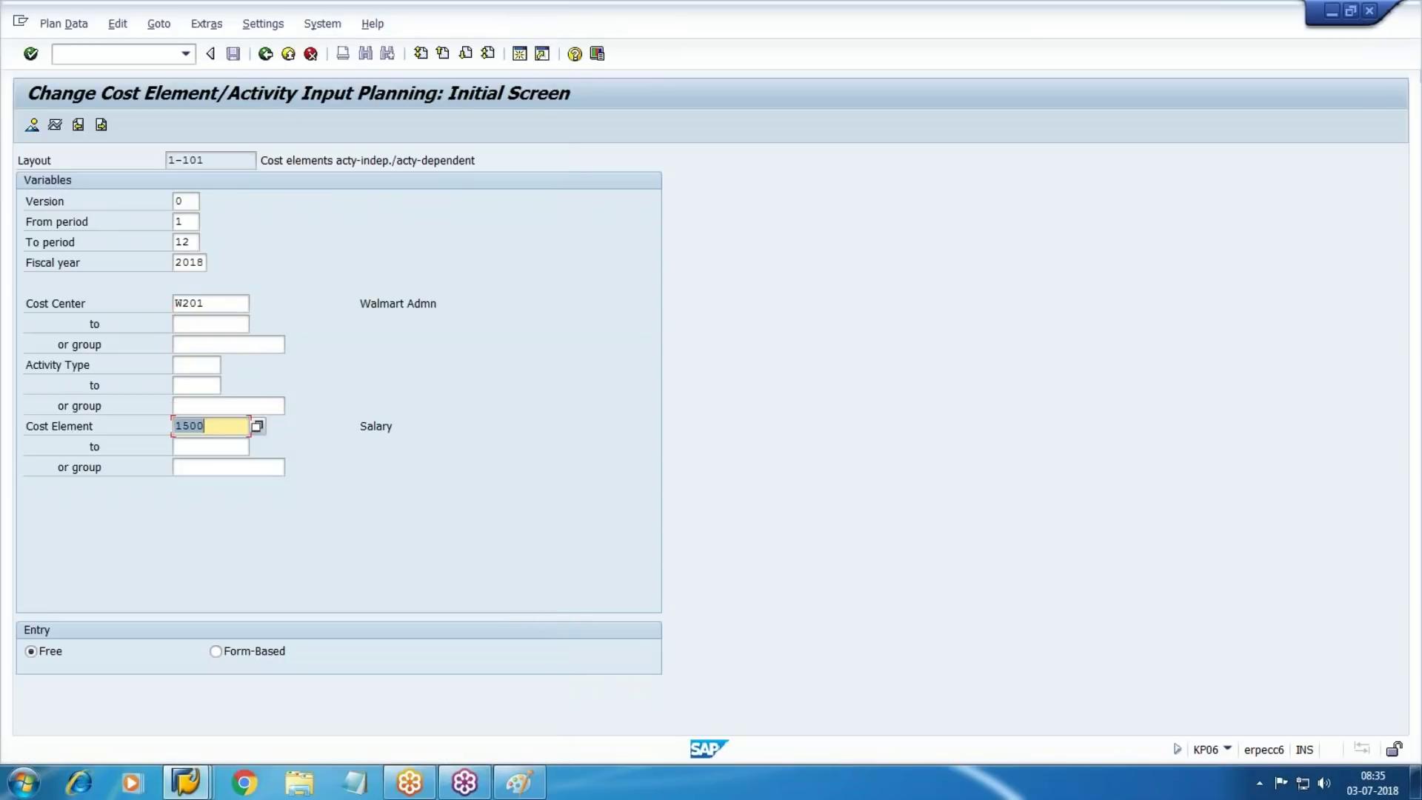
# Choose cost element 1500 Salary, switch to form-based entry, and open the planning overview
pyautogui.press('F4')
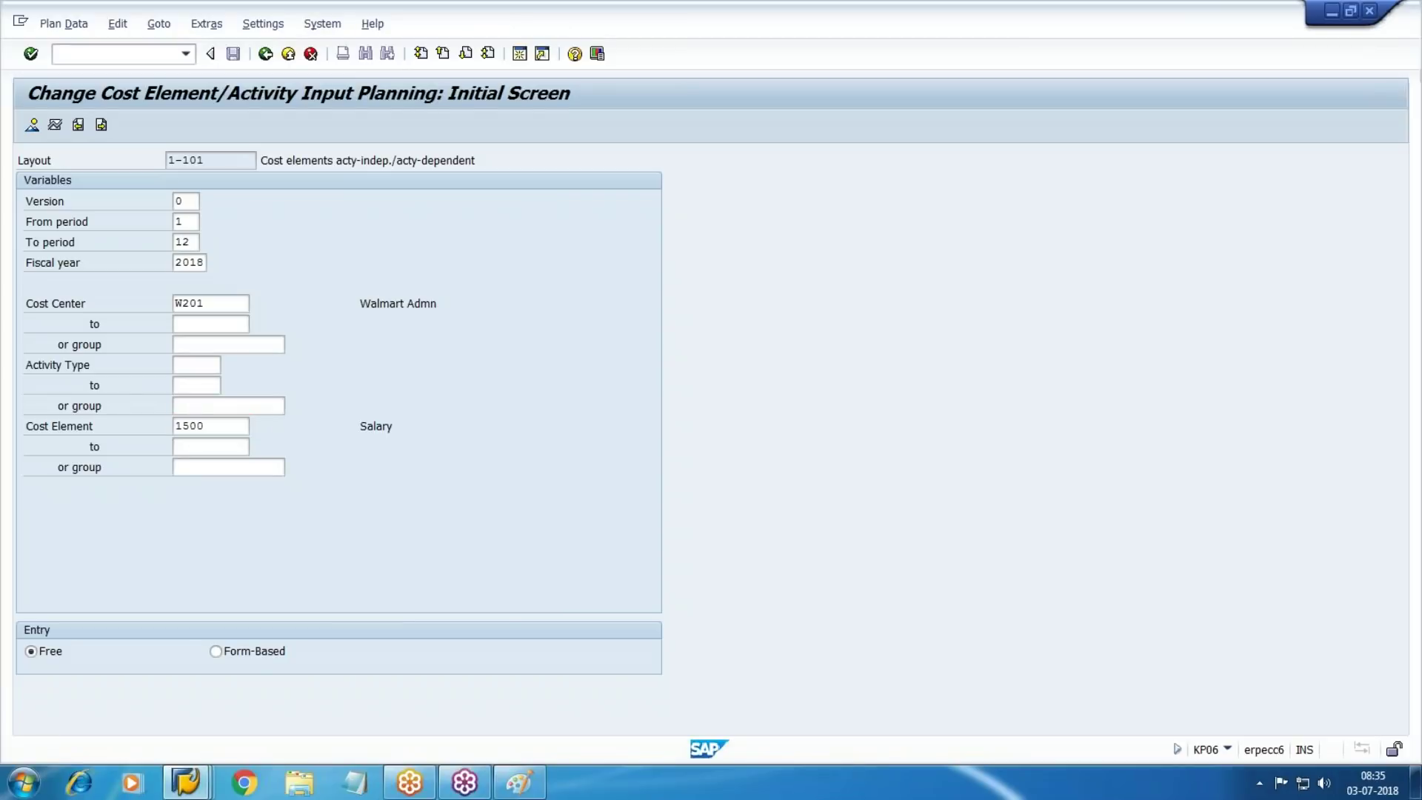
pyautogui.press('Return')
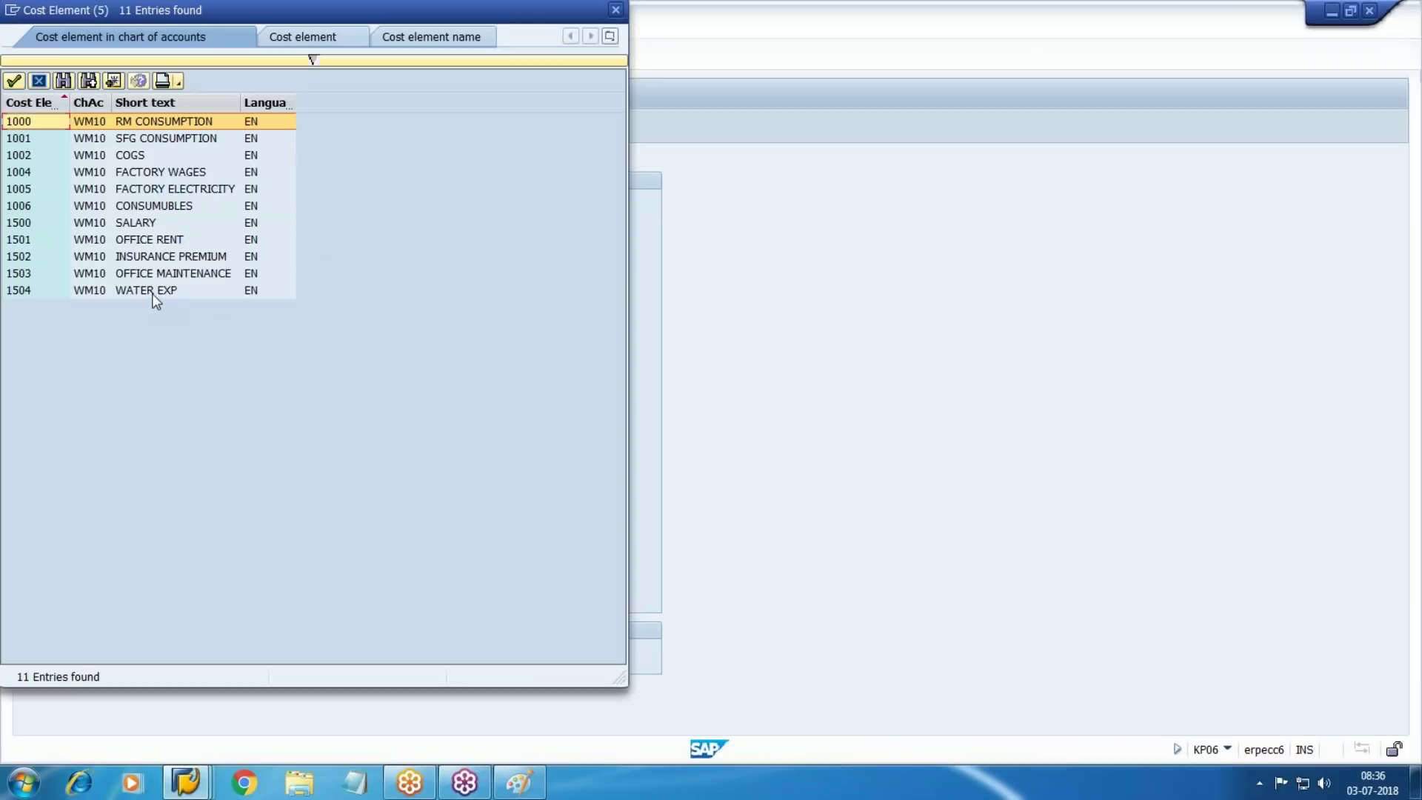
pyautogui.doubleClick(153, 241)
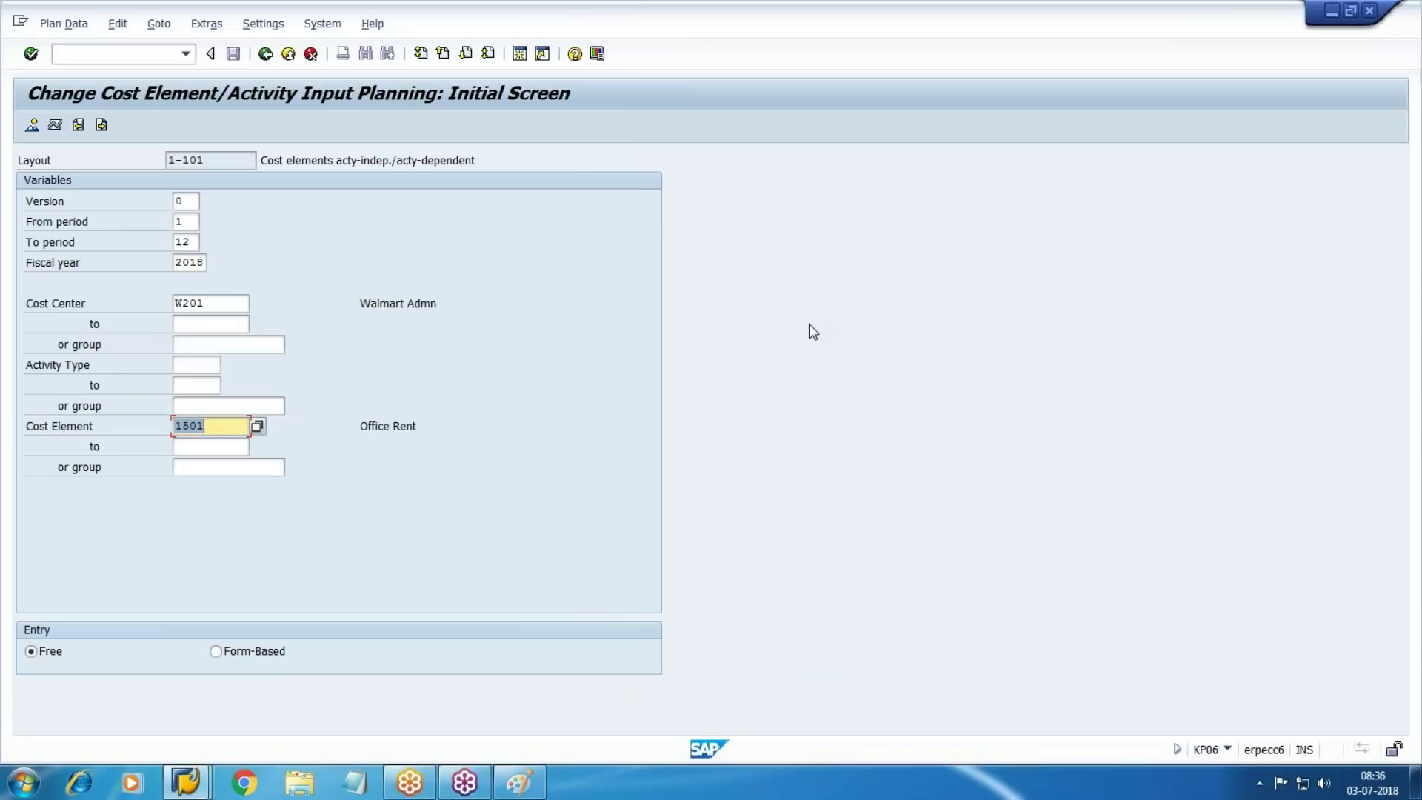
pyautogui.press('BackSpace')
pyautogui.press('F4')
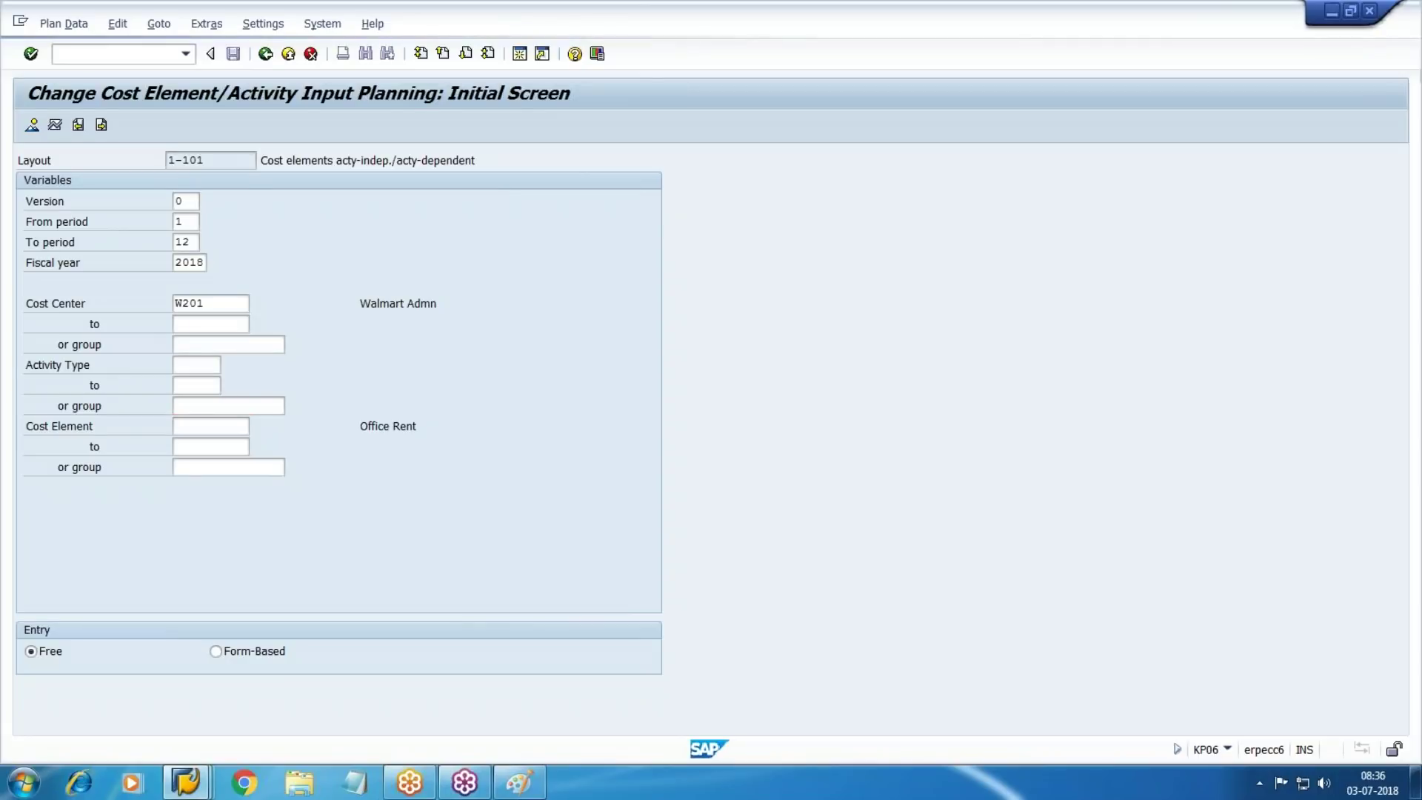
pyautogui.click(546, 267)
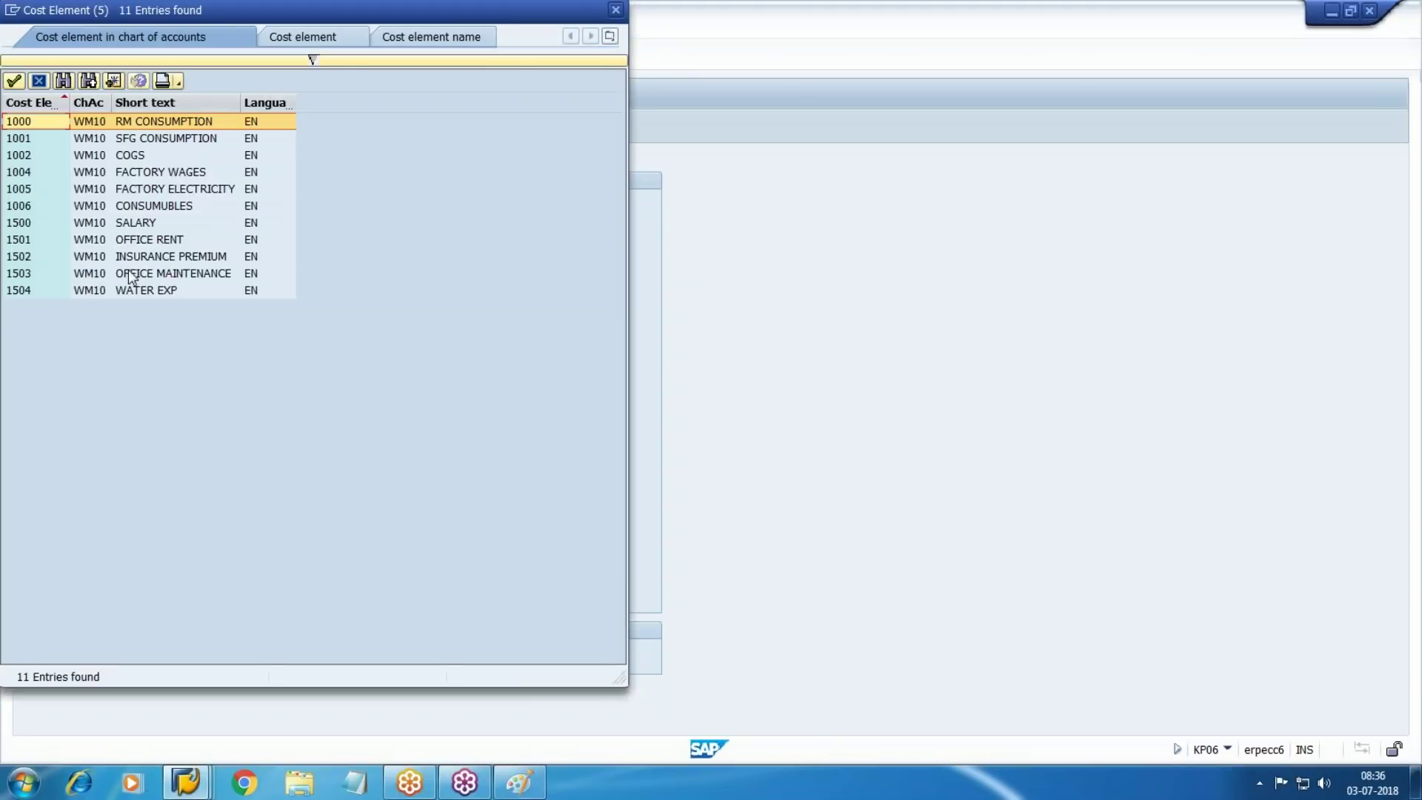
pyautogui.doubleClick(139, 224)
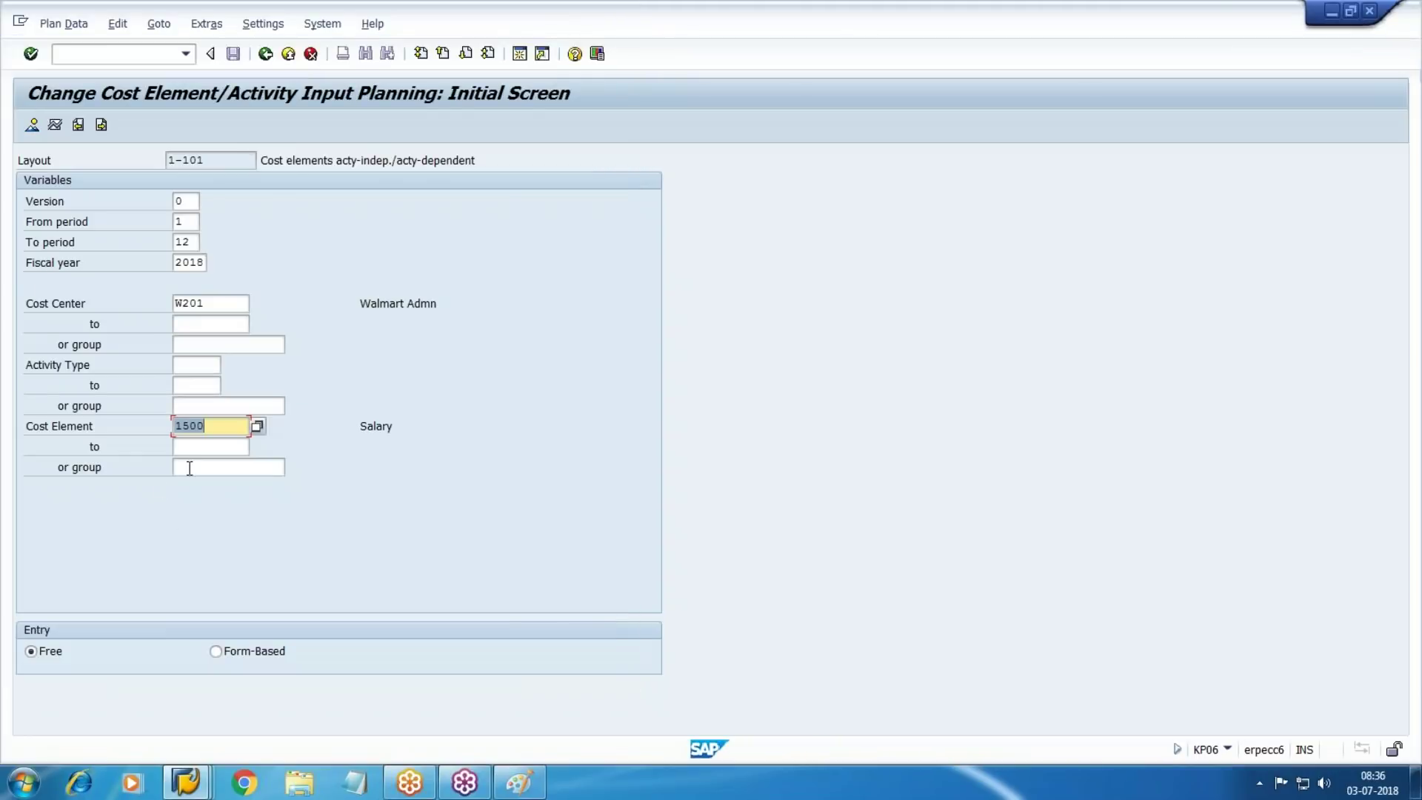
pyautogui.click(274, 651)
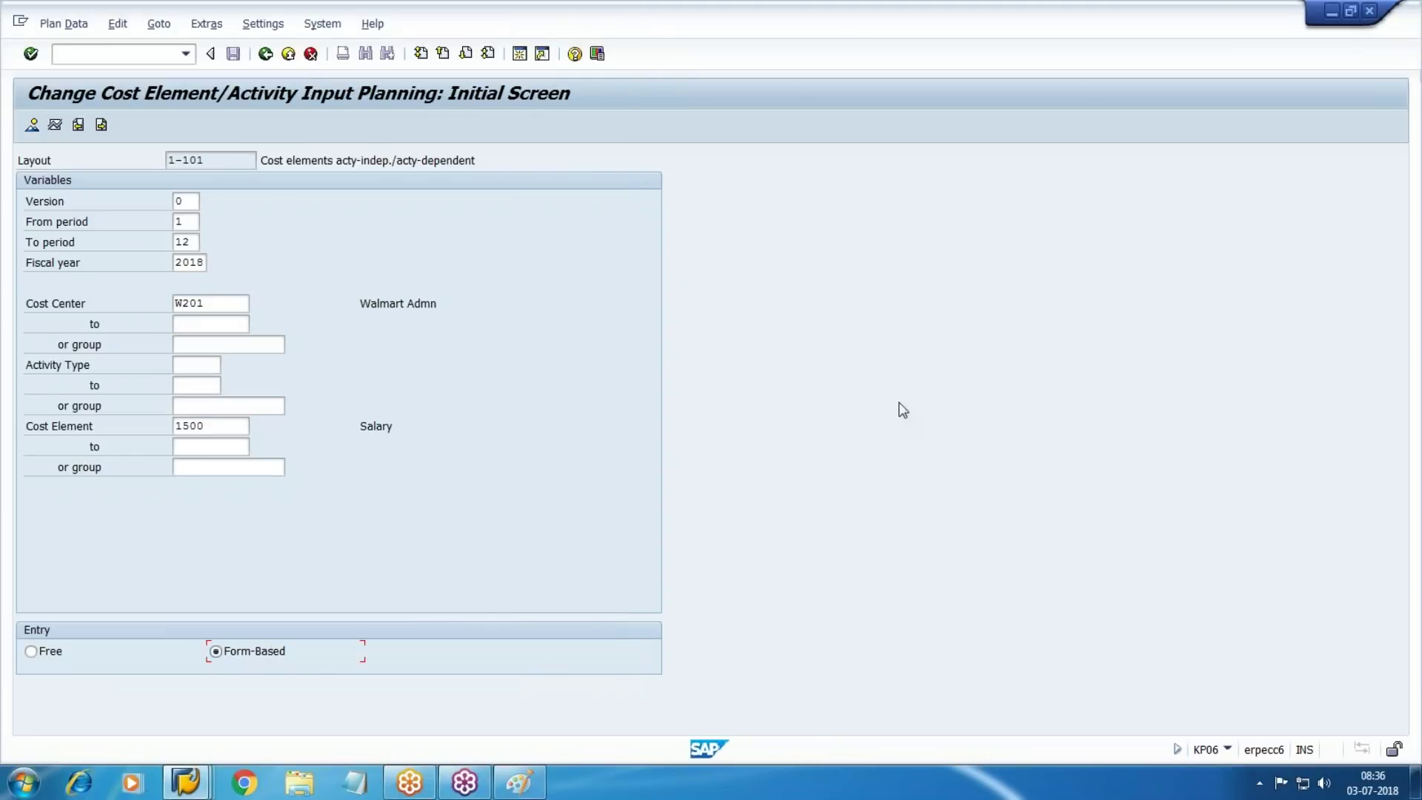
pyautogui.click(33, 123)
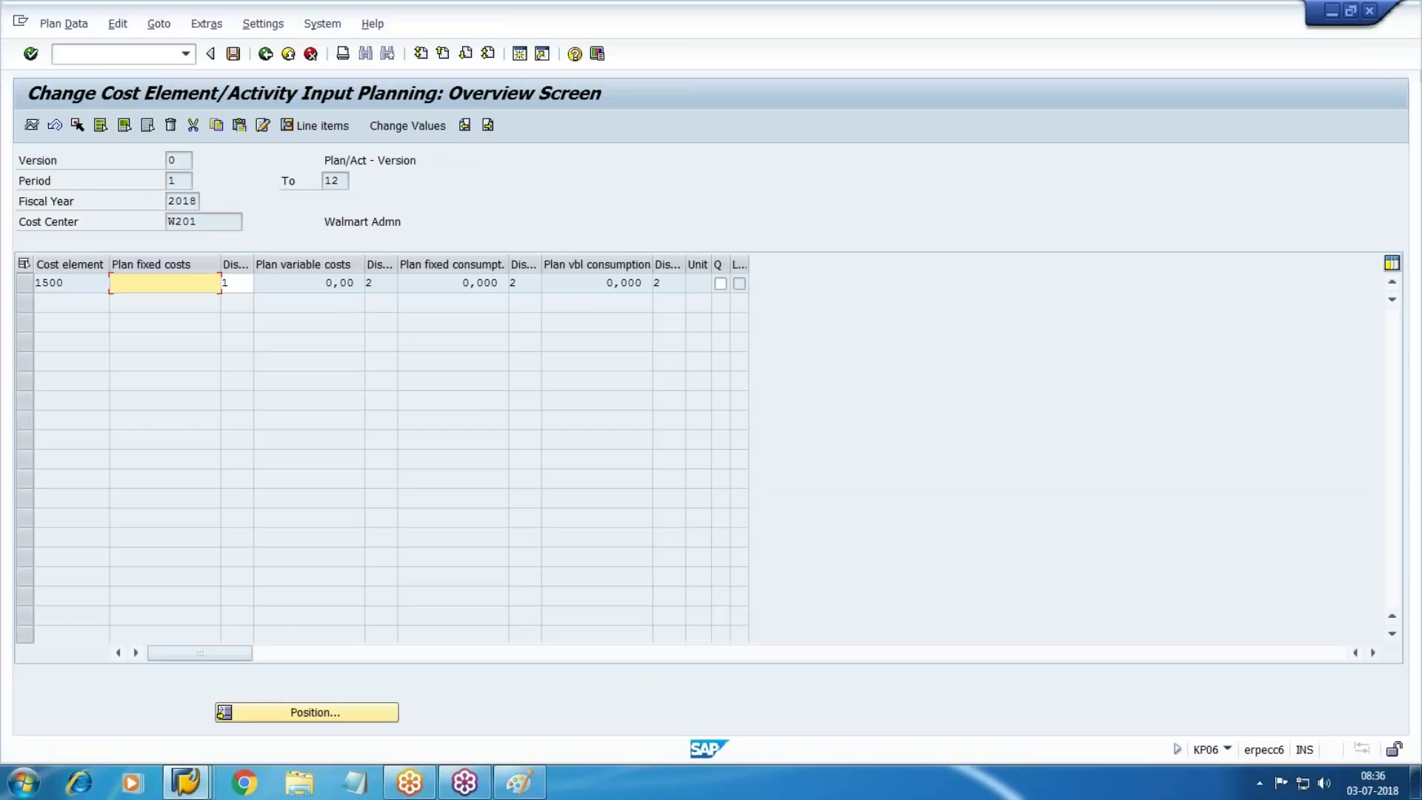
# Restart KP06 with cost element 1501 Office Rent and open its planning overview
pyautogui.click(113, 51)
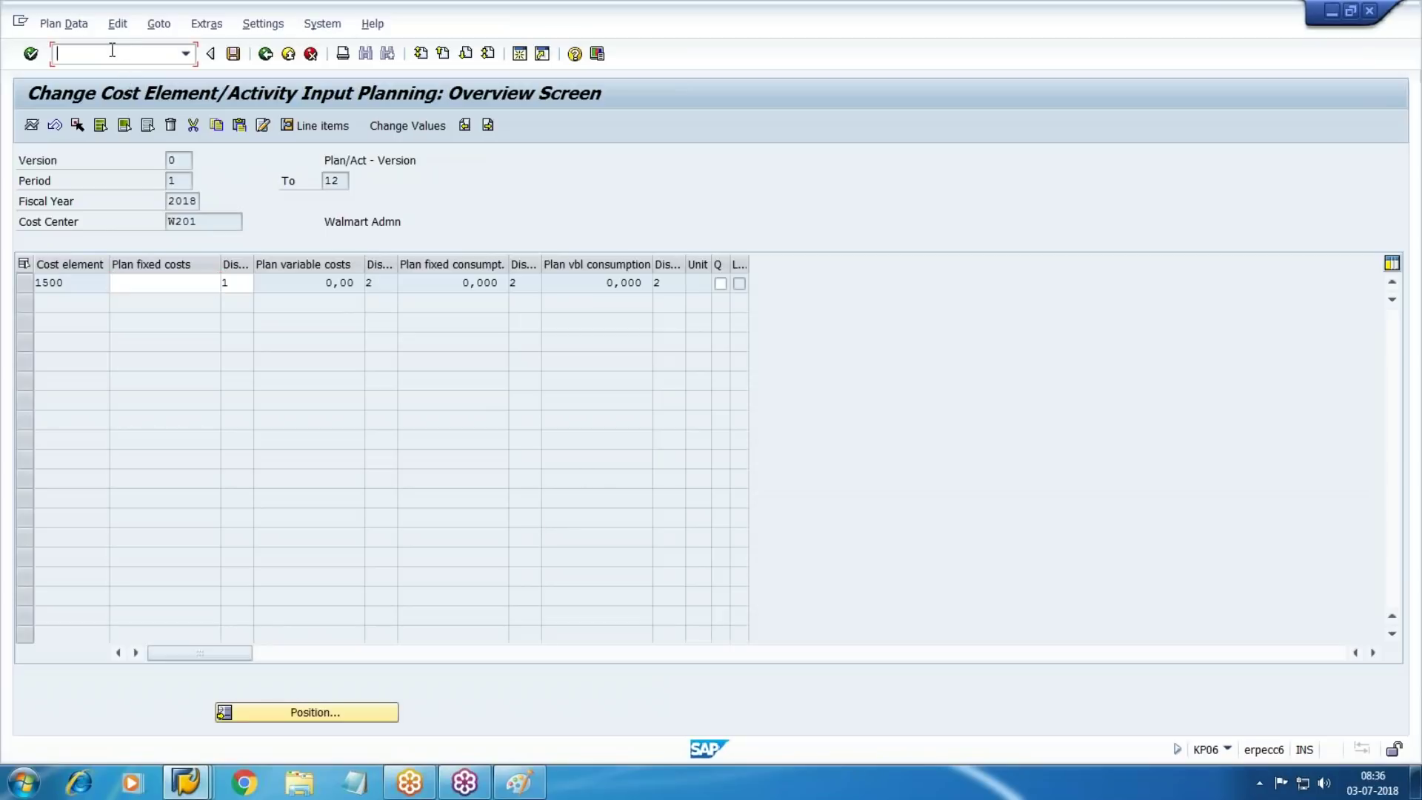
pyautogui.write('/NK')
pyautogui.press('BackSpace')
pyautogui.press('BackSpace')
pyautogui.press('BackSpace')
pyautogui.write('/NKP06')
pyautogui.press('Return')
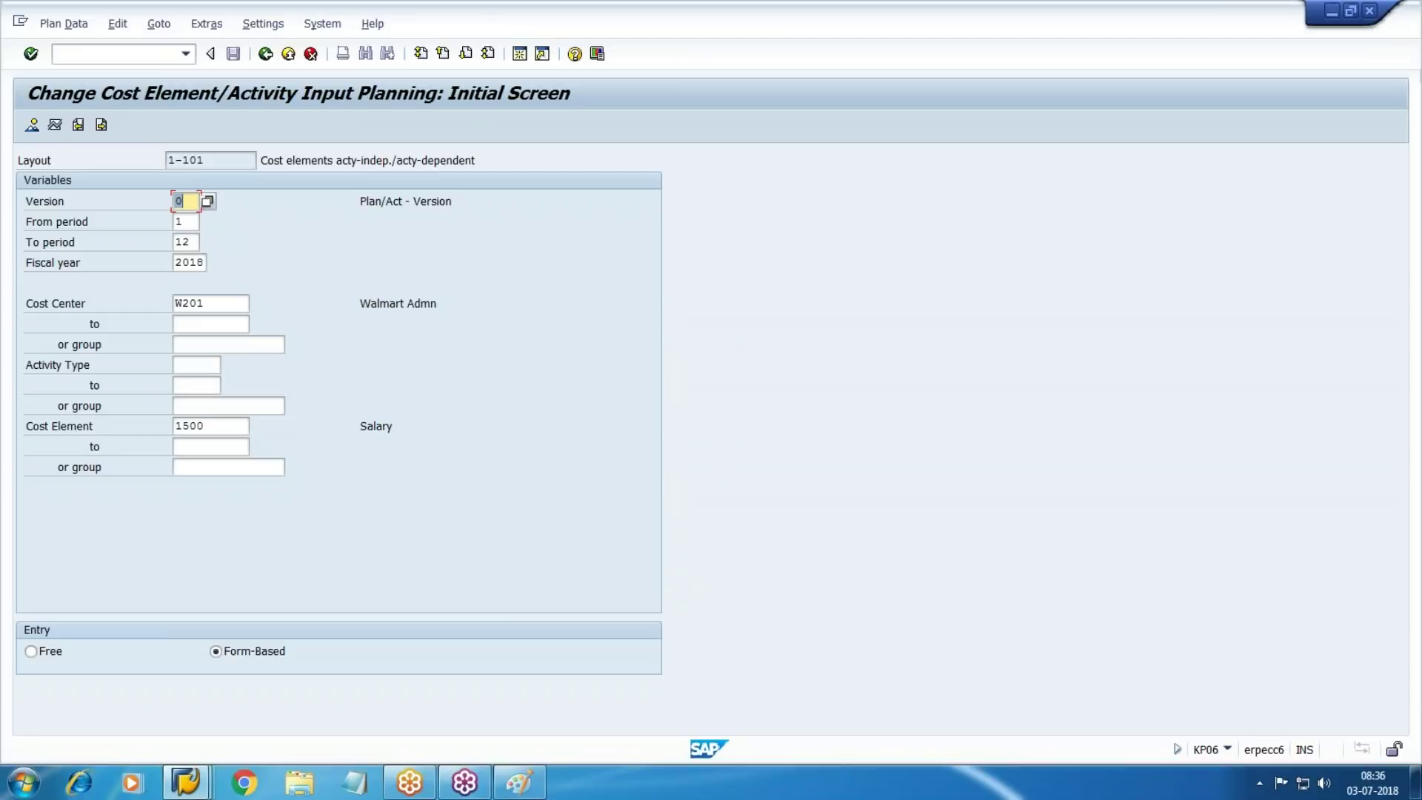
pyautogui.press('Tab')
pyautogui.press('Tab')
pyautogui.press('Tab')
pyautogui.press('Tab')
pyautogui.press('Tab')
pyautogui.press('Tab')
pyautogui.press('Tab')
pyautogui.press('Tab')
pyautogui.press('Tab')
pyautogui.press('Tab')
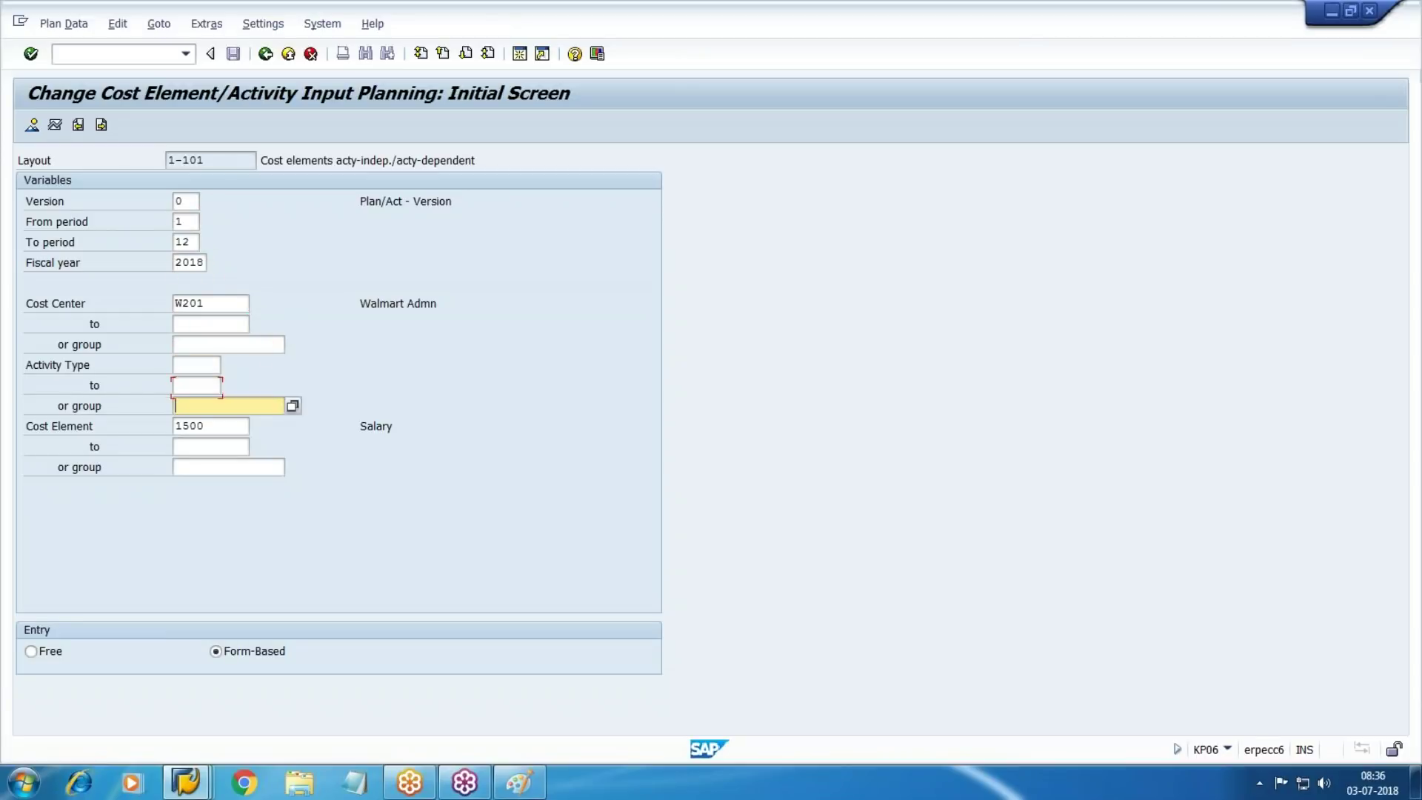
pyautogui.write('1501')
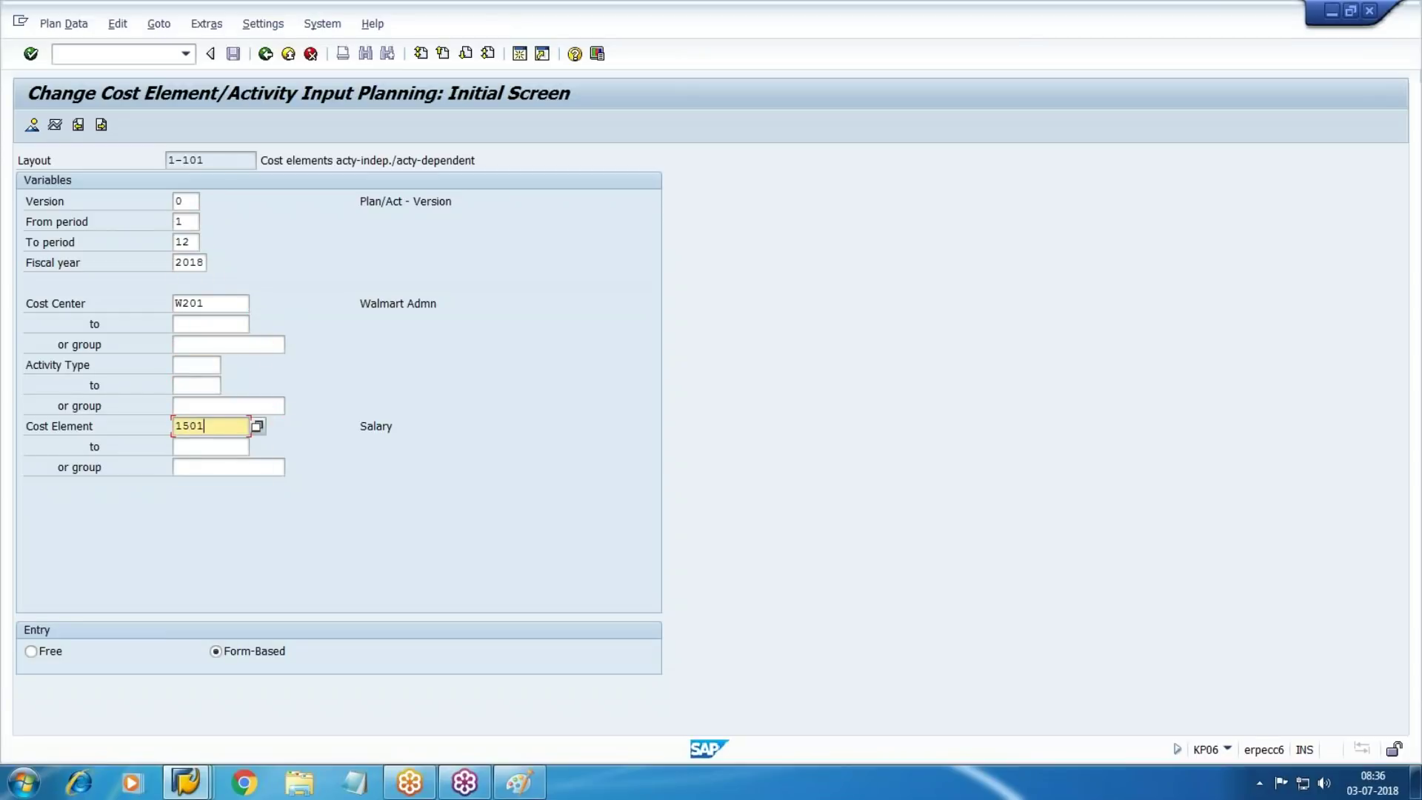
pyautogui.press('Return')
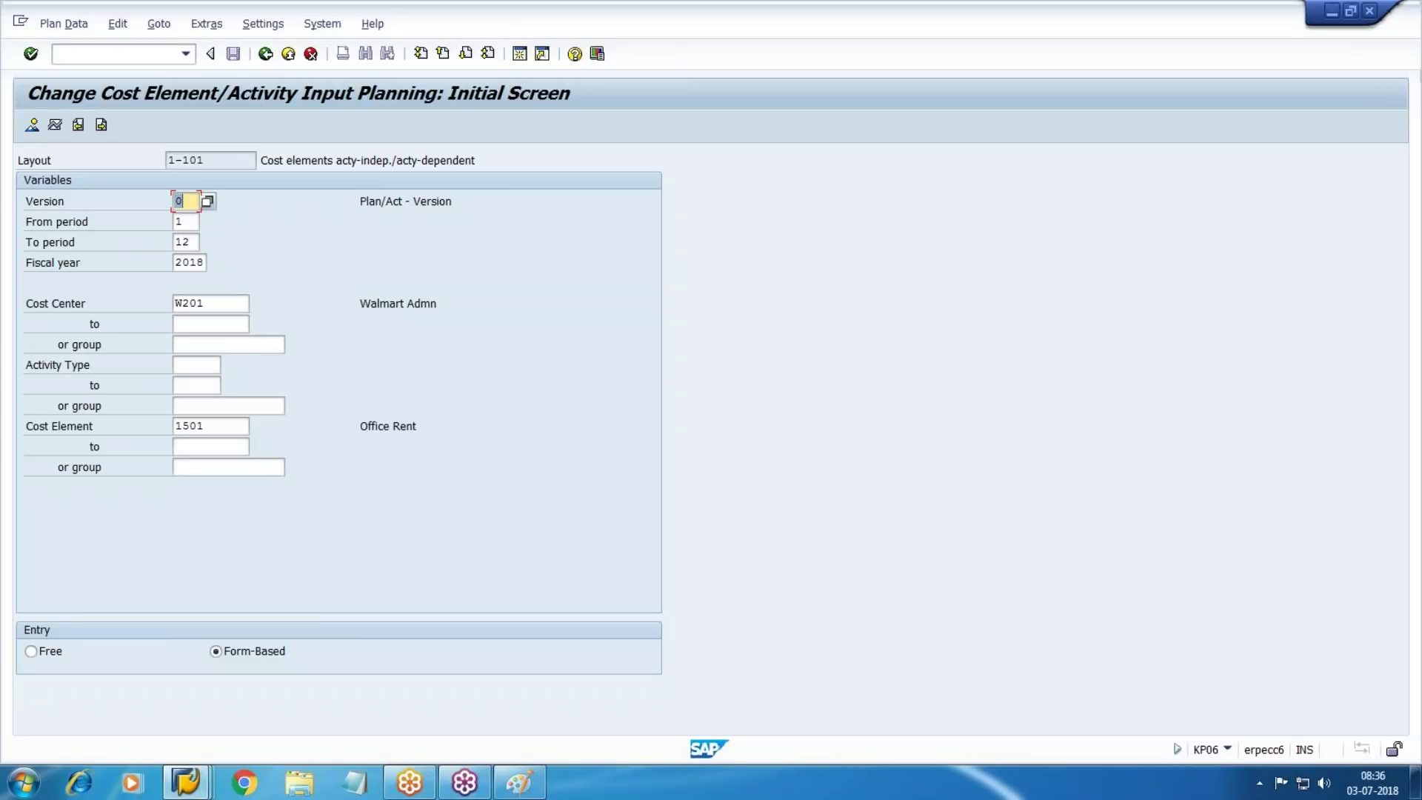
pyautogui.click(32, 124)
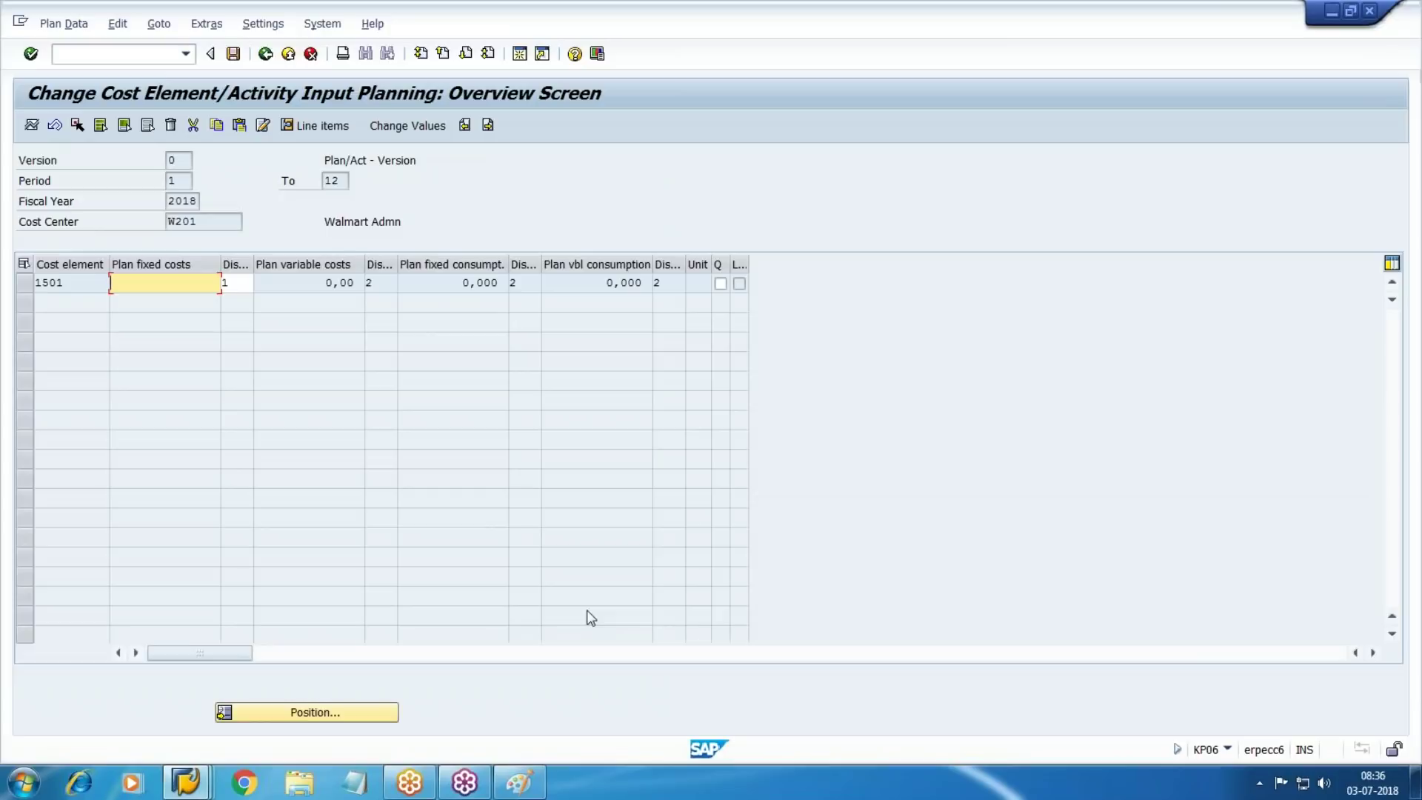
# Plan 84.000,00 fixed costs for Office Rent, check the 7.000,00 per-period spread, and save
pyautogui.write('84000')
pyautogui.press('Return')
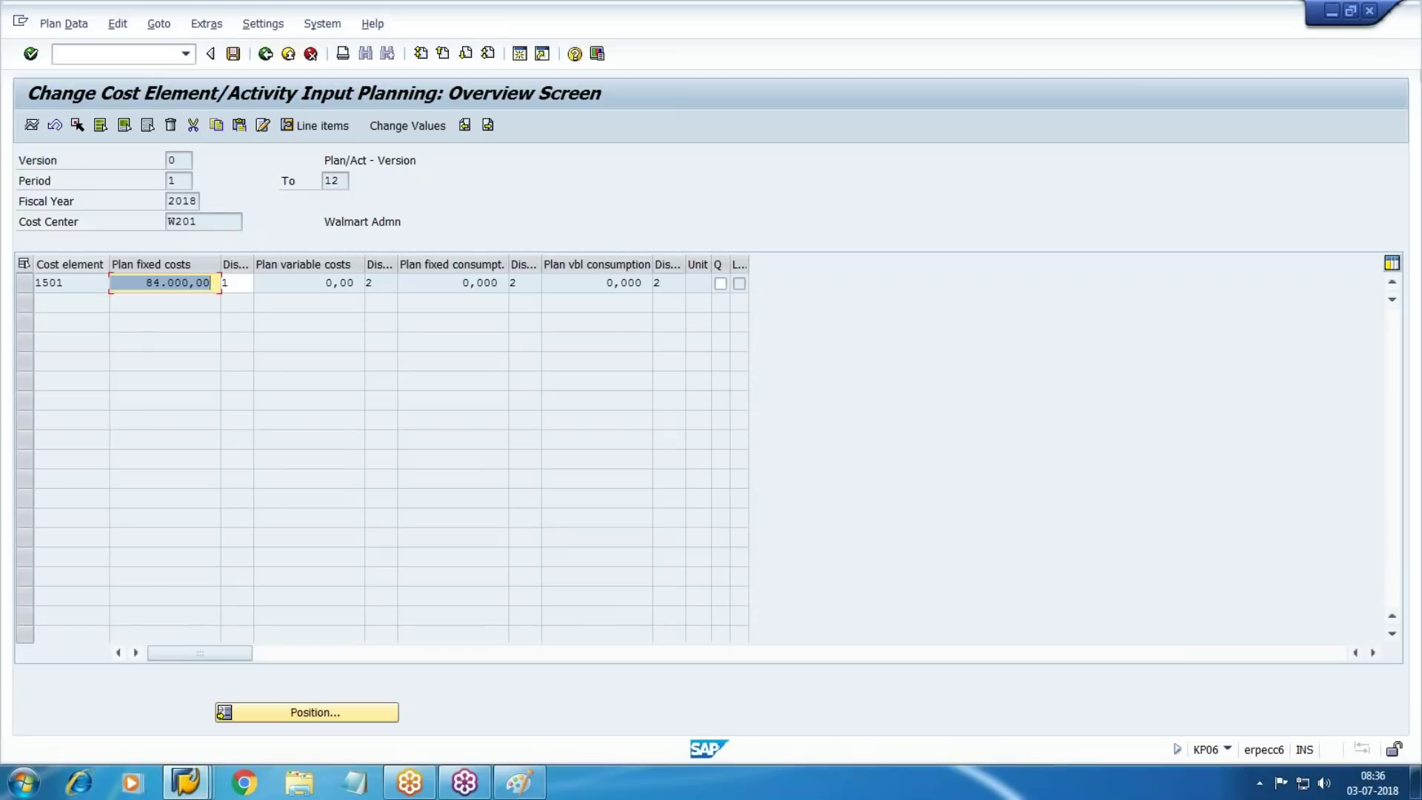
pyautogui.click(25, 283)
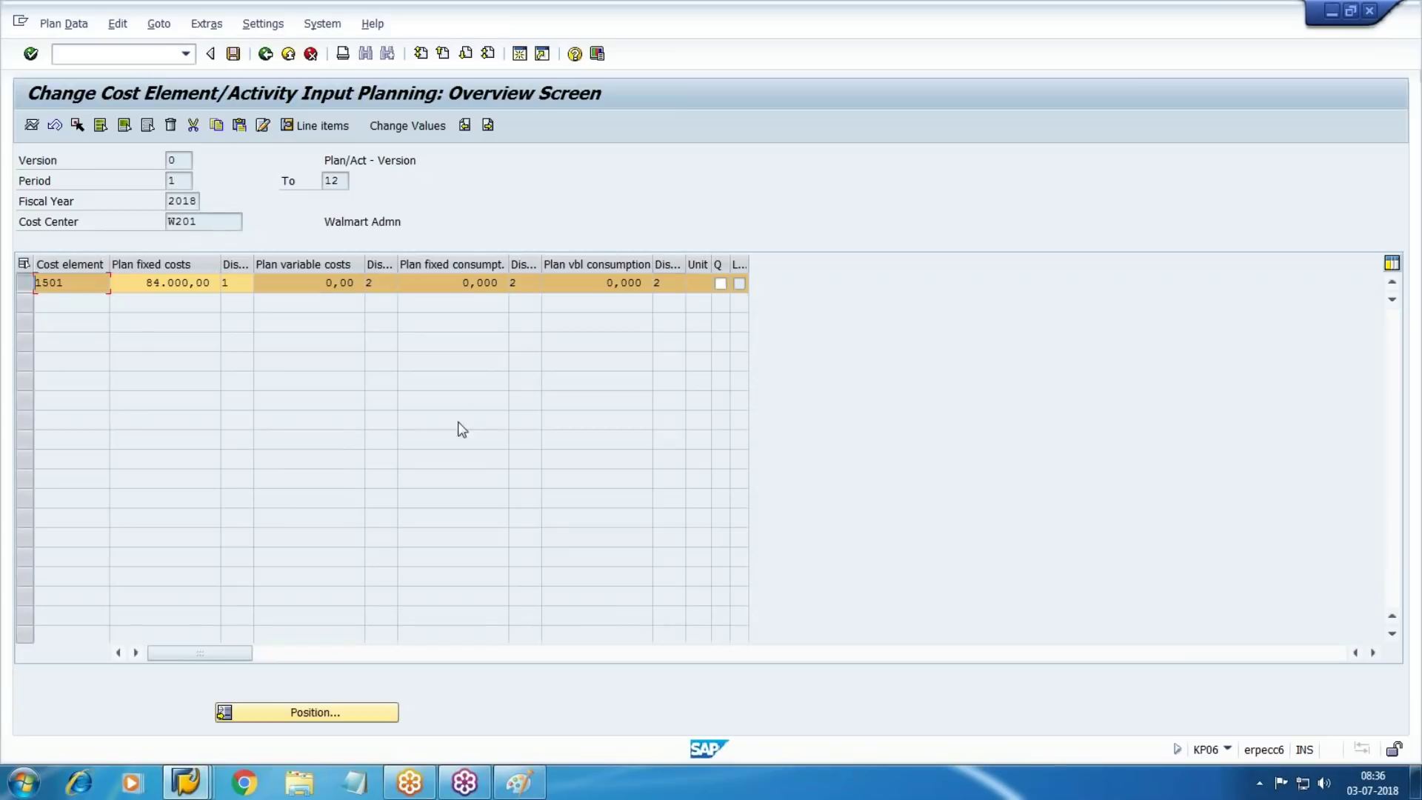
pyautogui.click(31, 125)
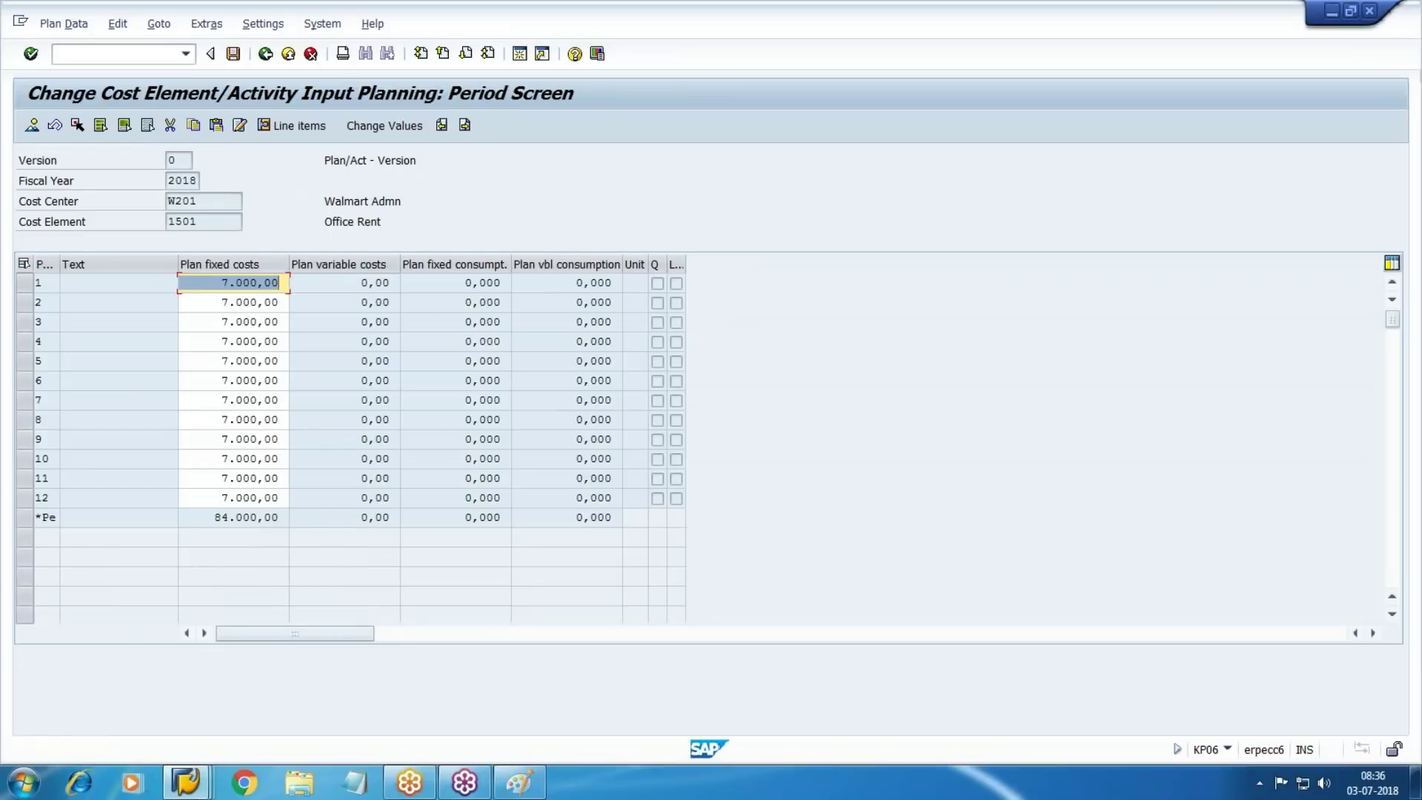
pyautogui.click(232, 54)
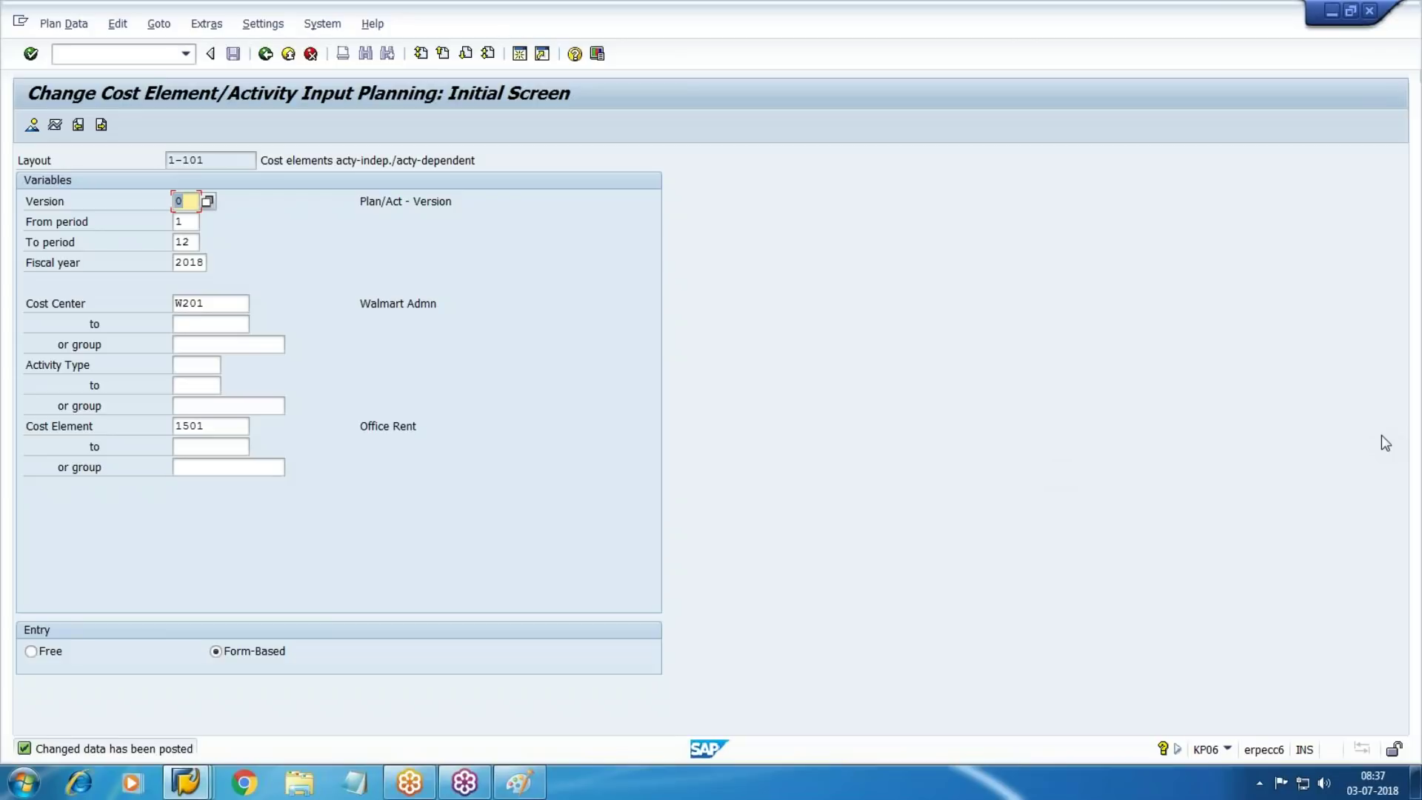
pyautogui.click(134, 58)
# Reopen KP06 and set the planning period range to 07 through 07
pyautogui.write('/n')
pyautogui.press('Return')
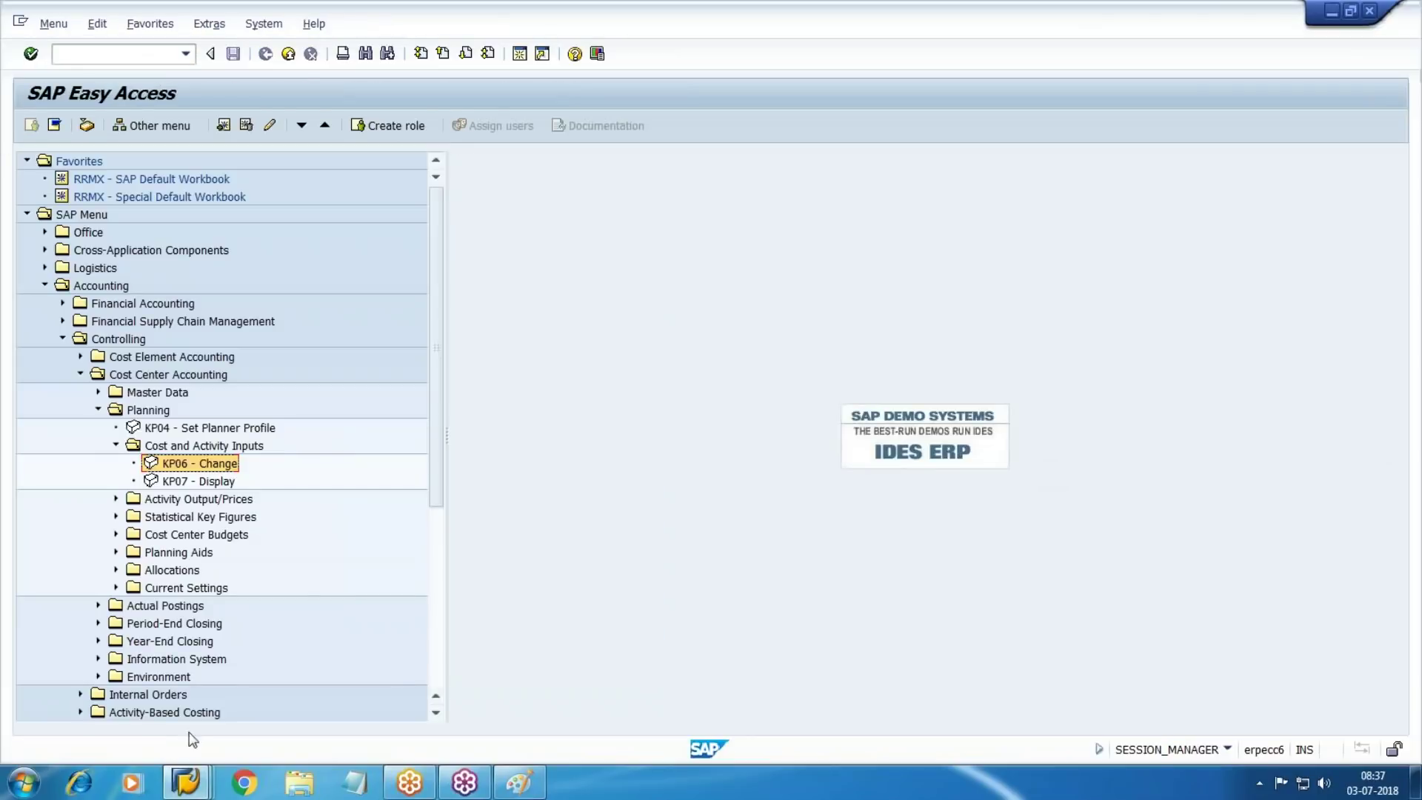
pyautogui.doubleClick(218, 465)
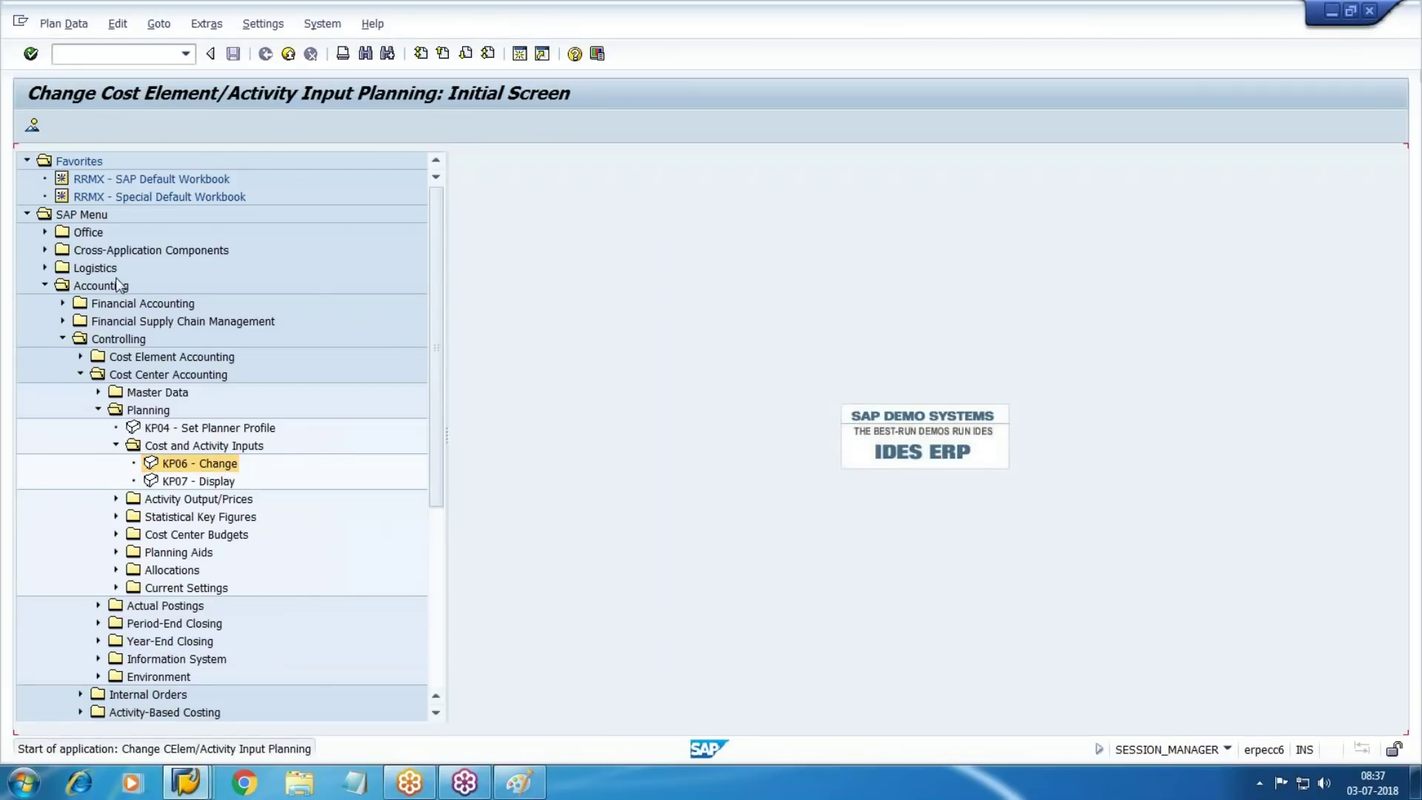
pyautogui.press('Tab')
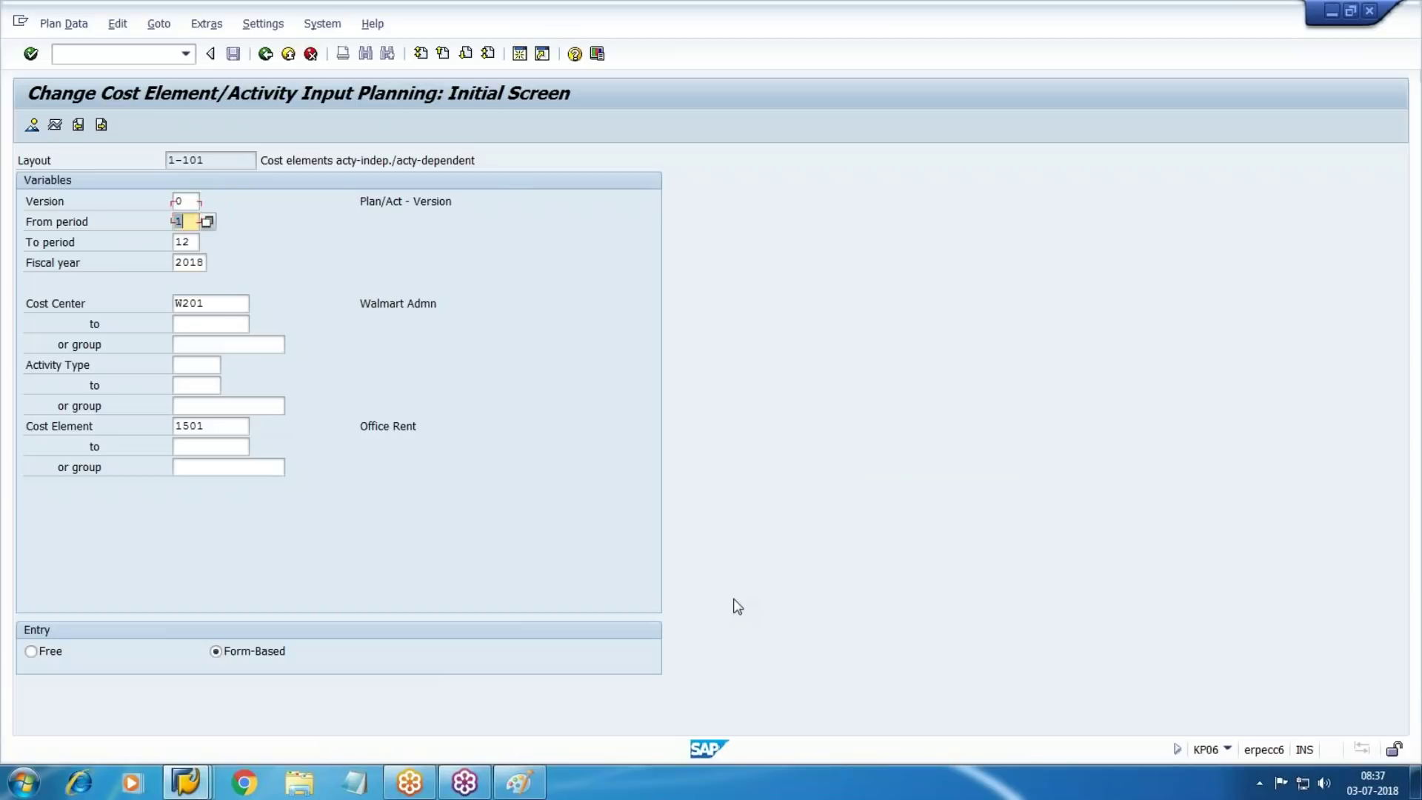
pyautogui.write('07')
pyautogui.press('Tab')
pyautogui.write('07')
pyautogui.press('Tab')
pyautogui.press('Tab')
pyautogui.press('Delete')
pyautogui.press('Tab')
pyautogui.press('Tab')
# Select cost center group W100 and cost element group 2000, then open the overview
pyautogui.press('F4')
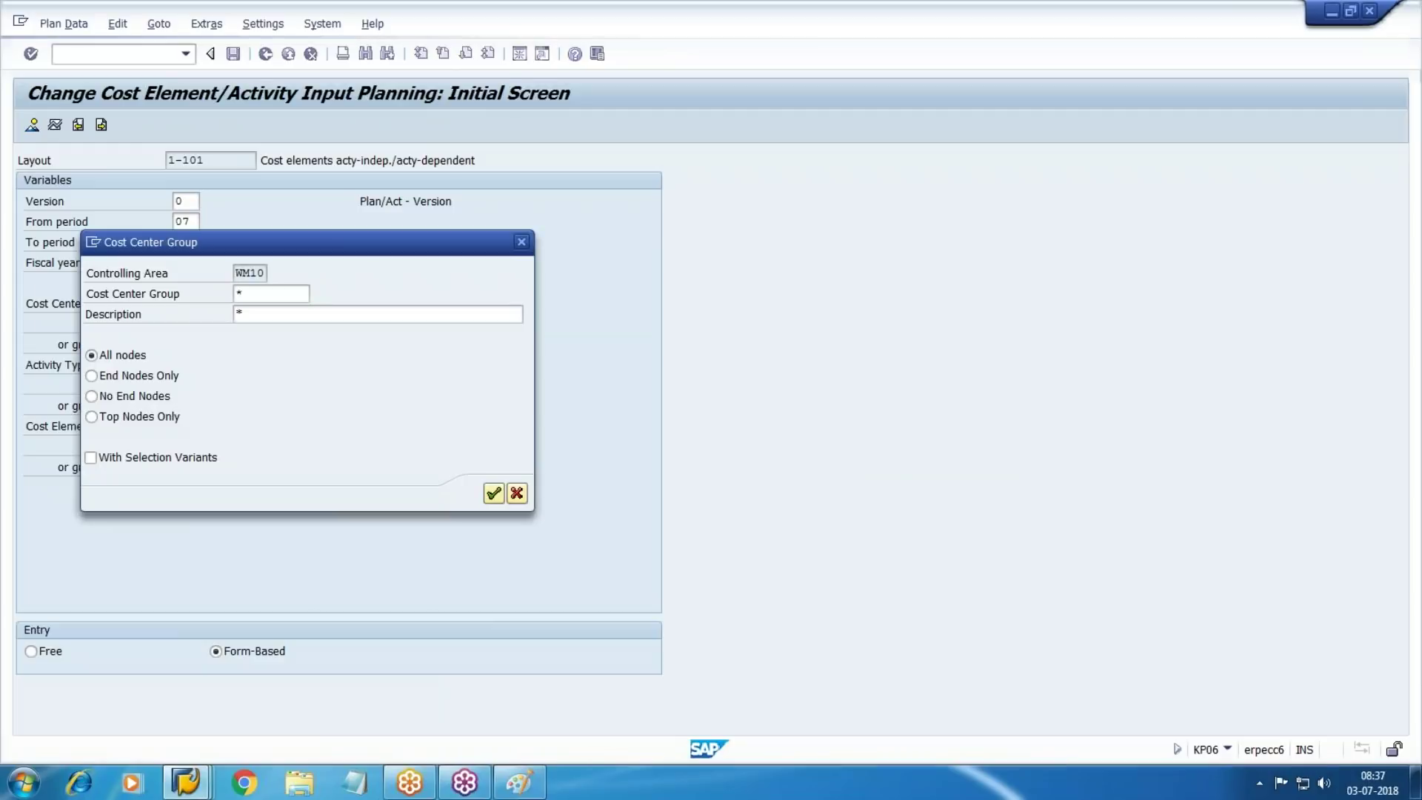
pyautogui.press('Return')
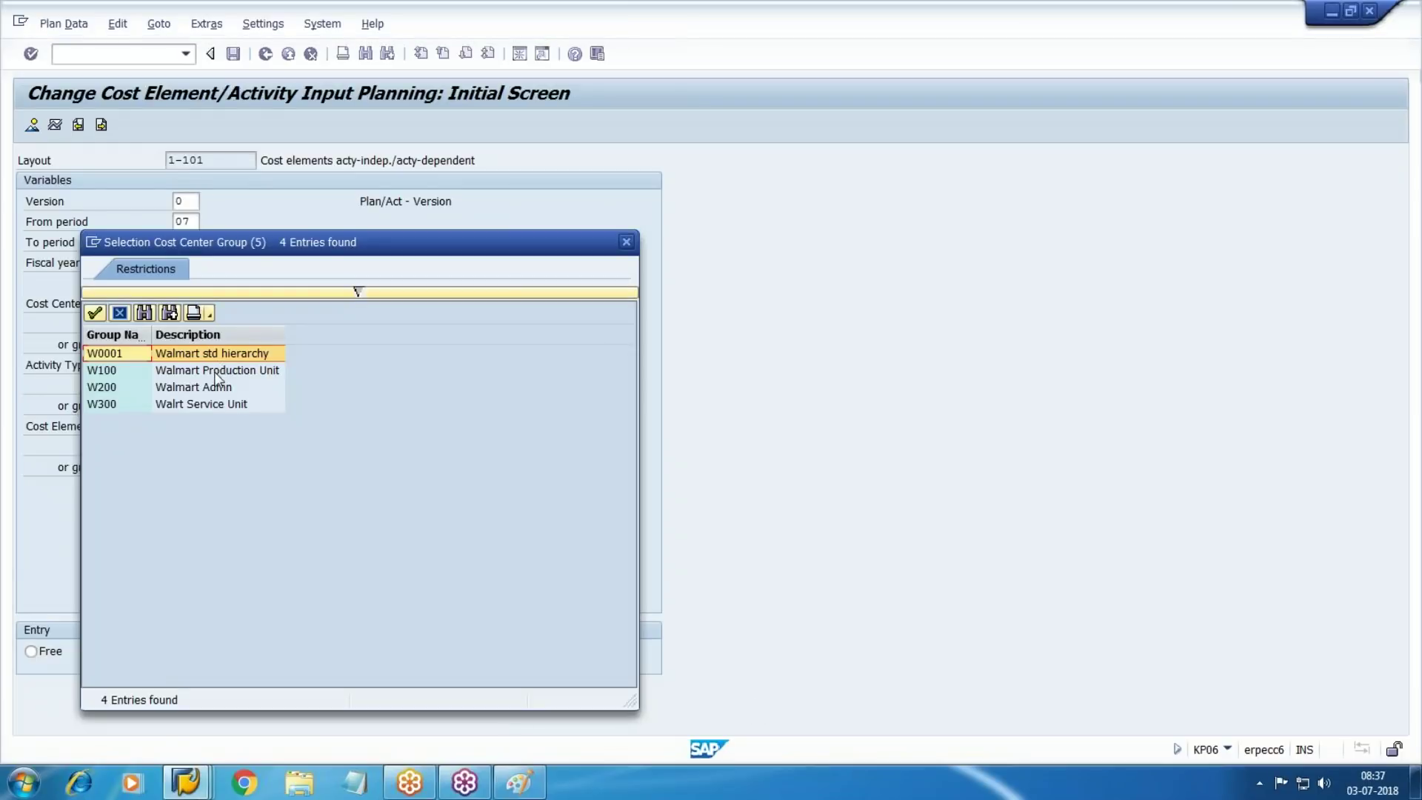
pyautogui.doubleClick(215, 375)
pyautogui.click(491, 492)
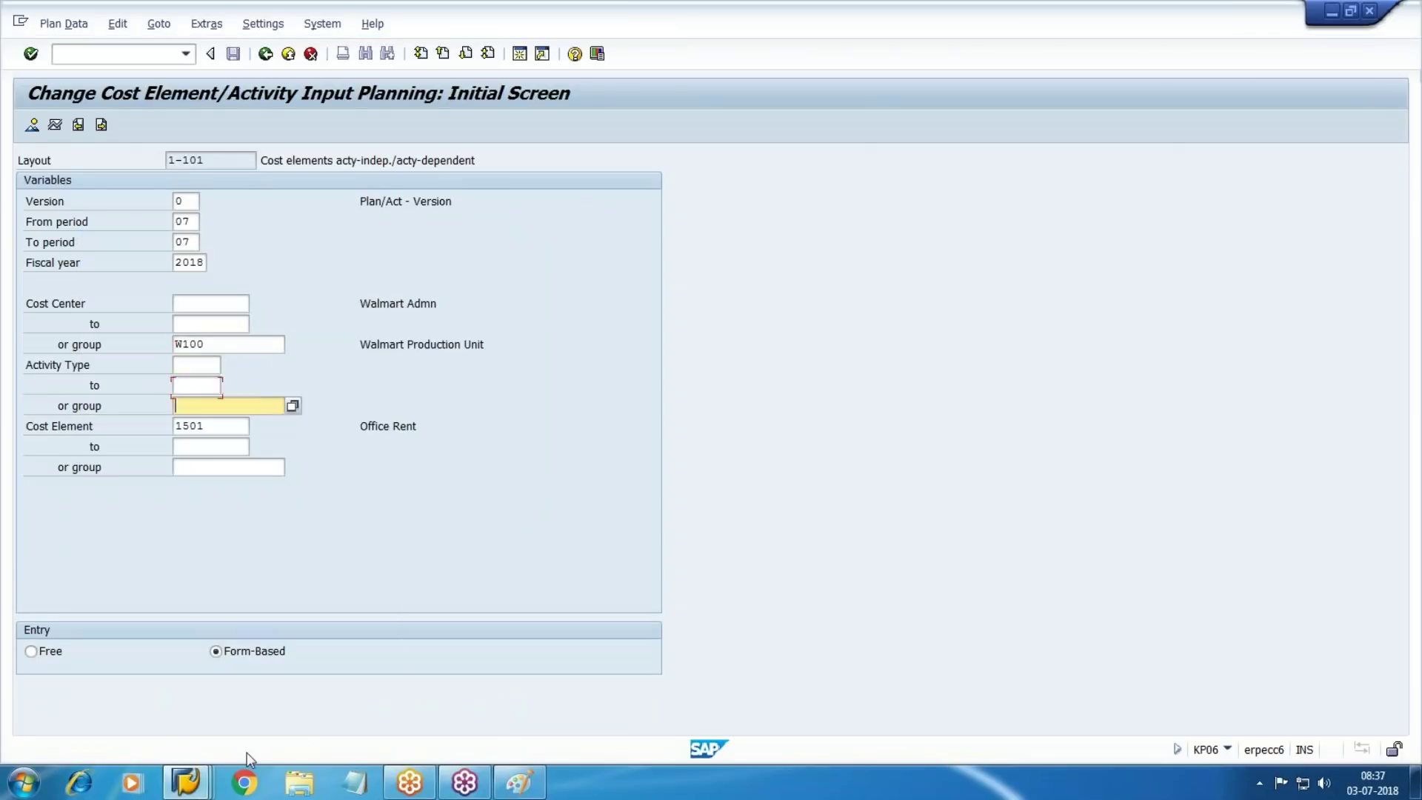
pyautogui.press('Tab')
pyautogui.press('Delete')
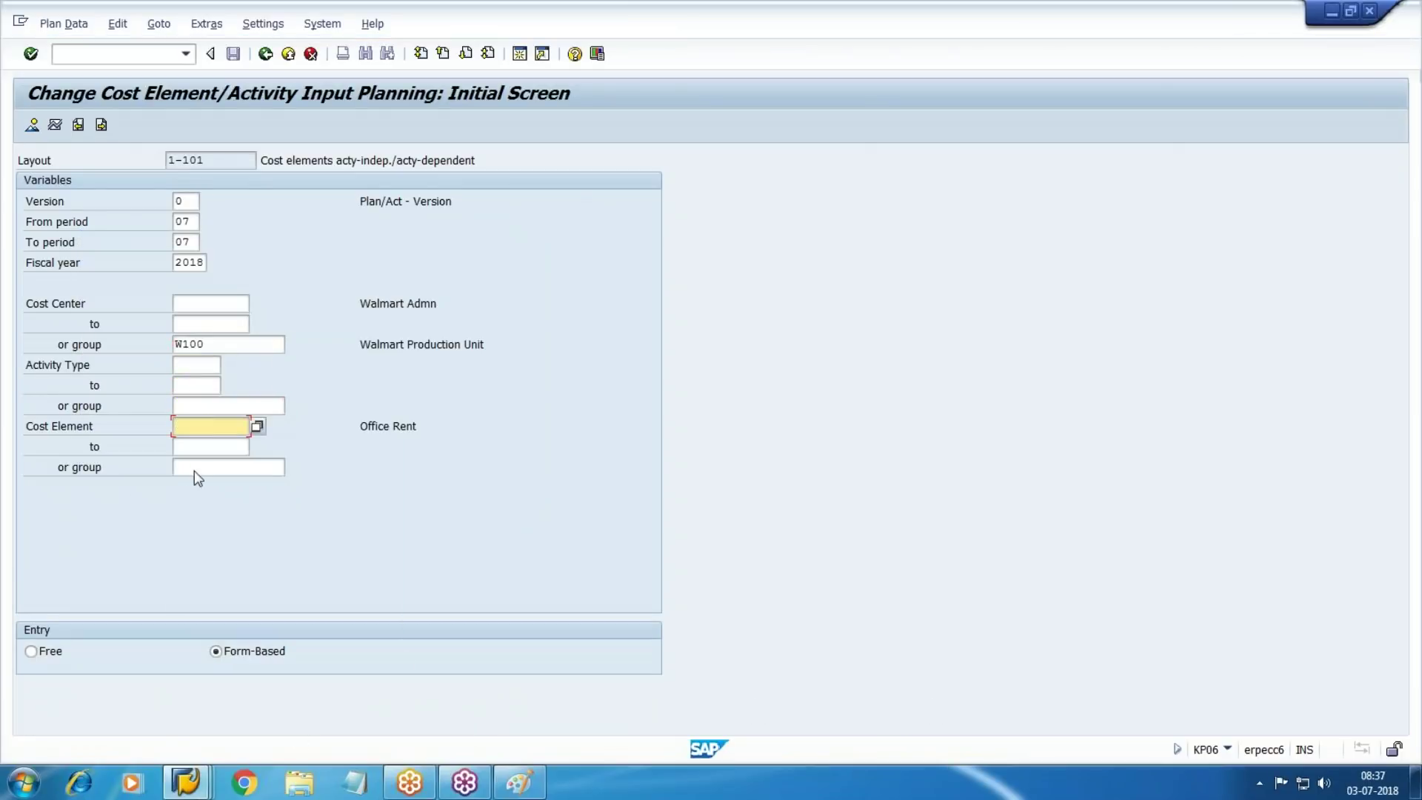
pyautogui.click(222, 468)
pyautogui.click(293, 467)
pyautogui.press('Return')
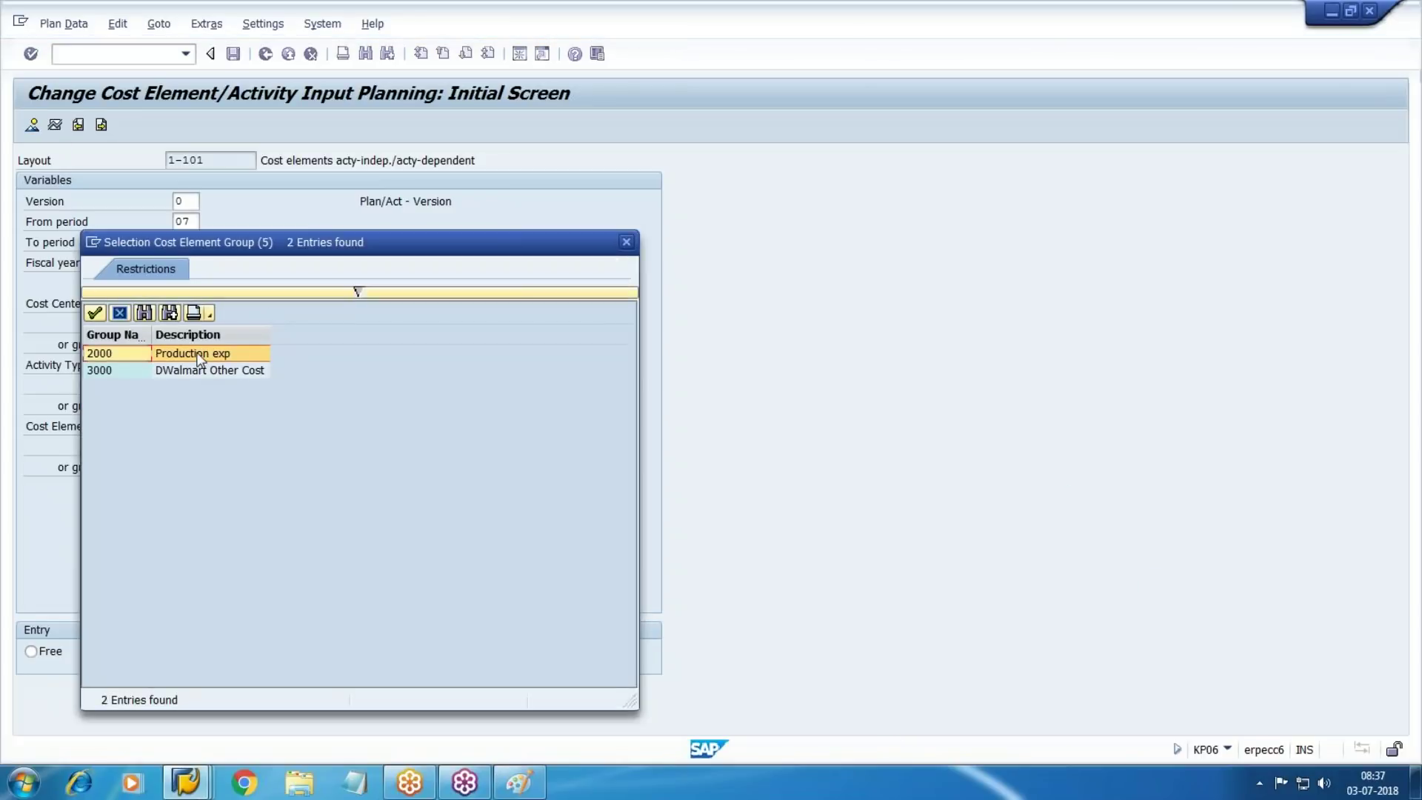
pyautogui.press('Return')
pyautogui.press('Return')
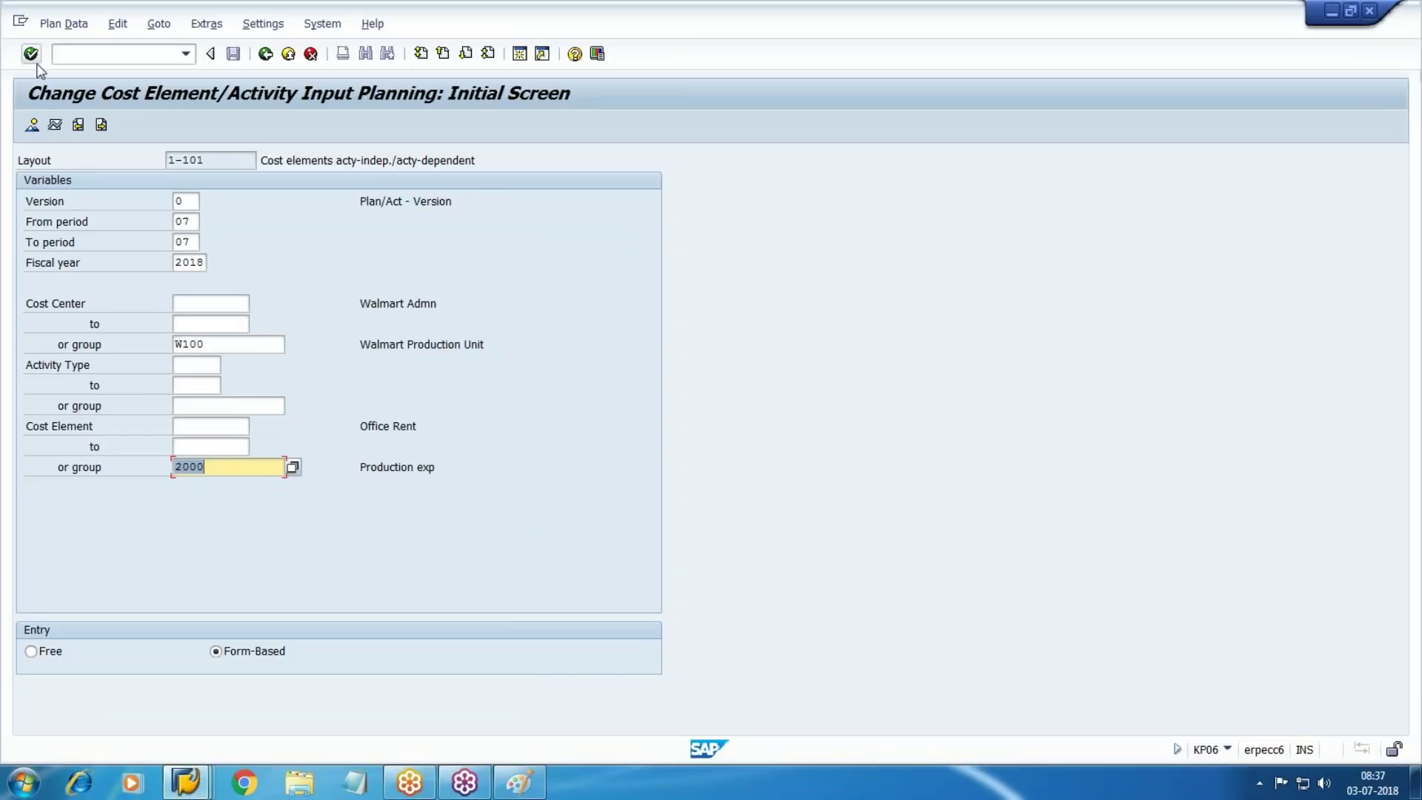
pyautogui.press('F5')
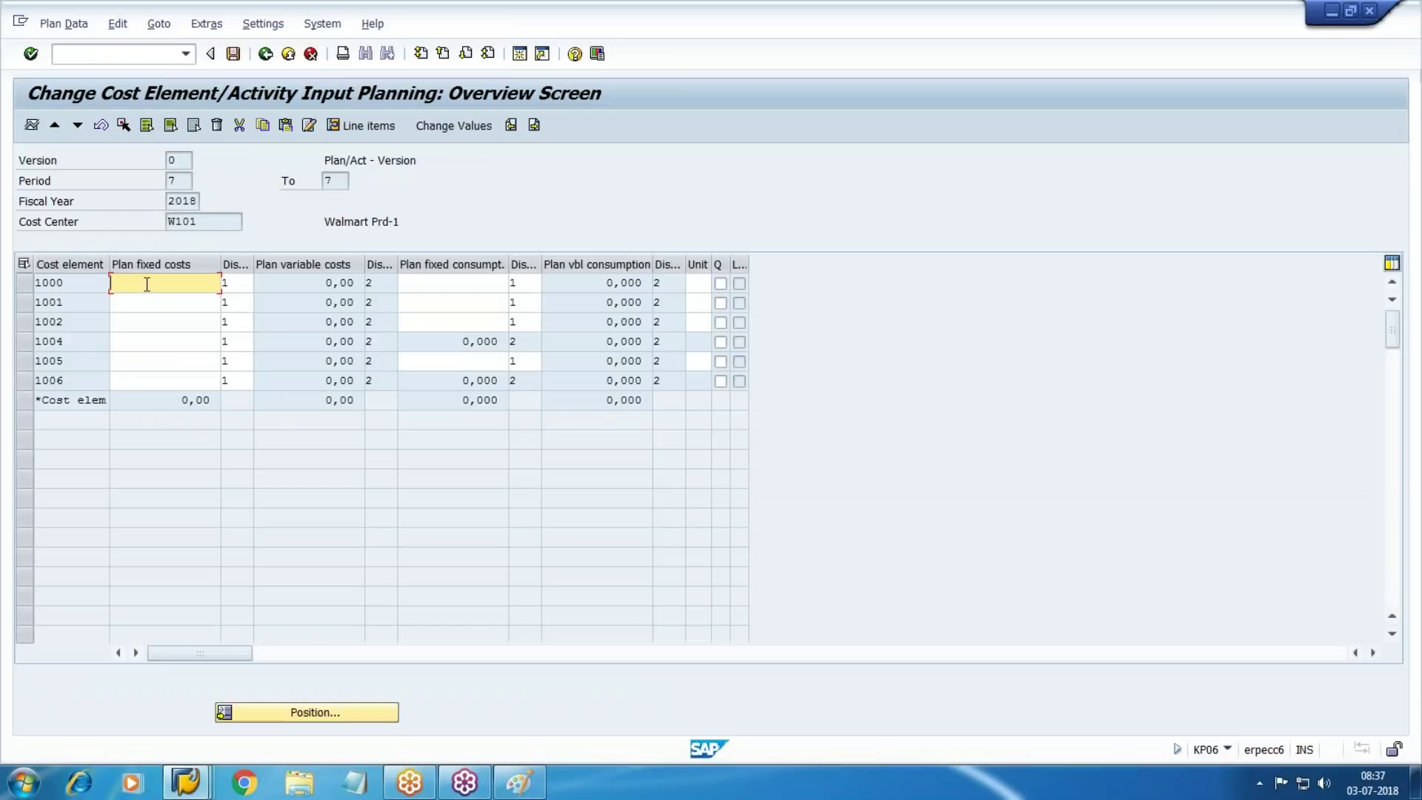
# Check account names in the G/L list and enter plan fixed costs of 8000 for cost element 1004
pyautogui.click(109, 323)
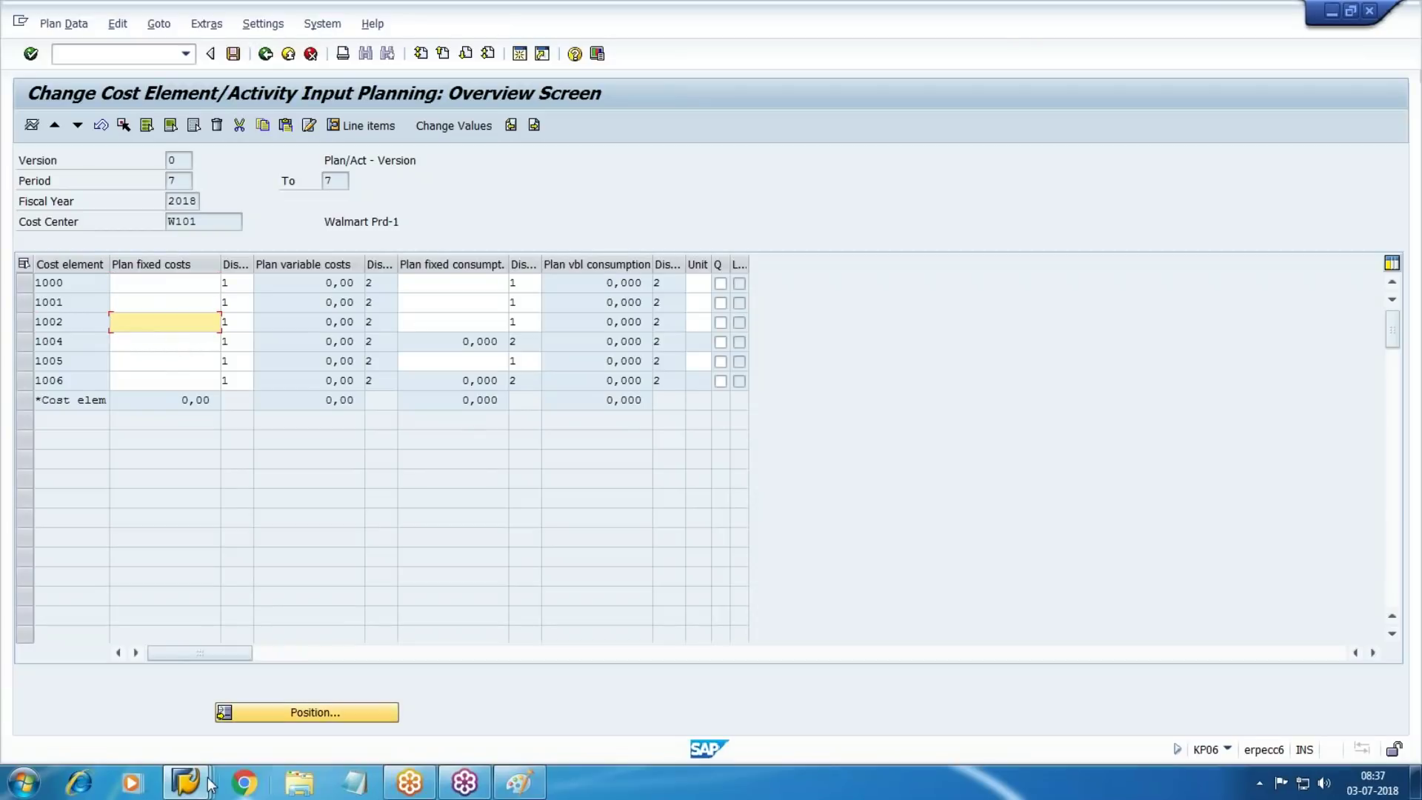
pyautogui.click(185, 782)
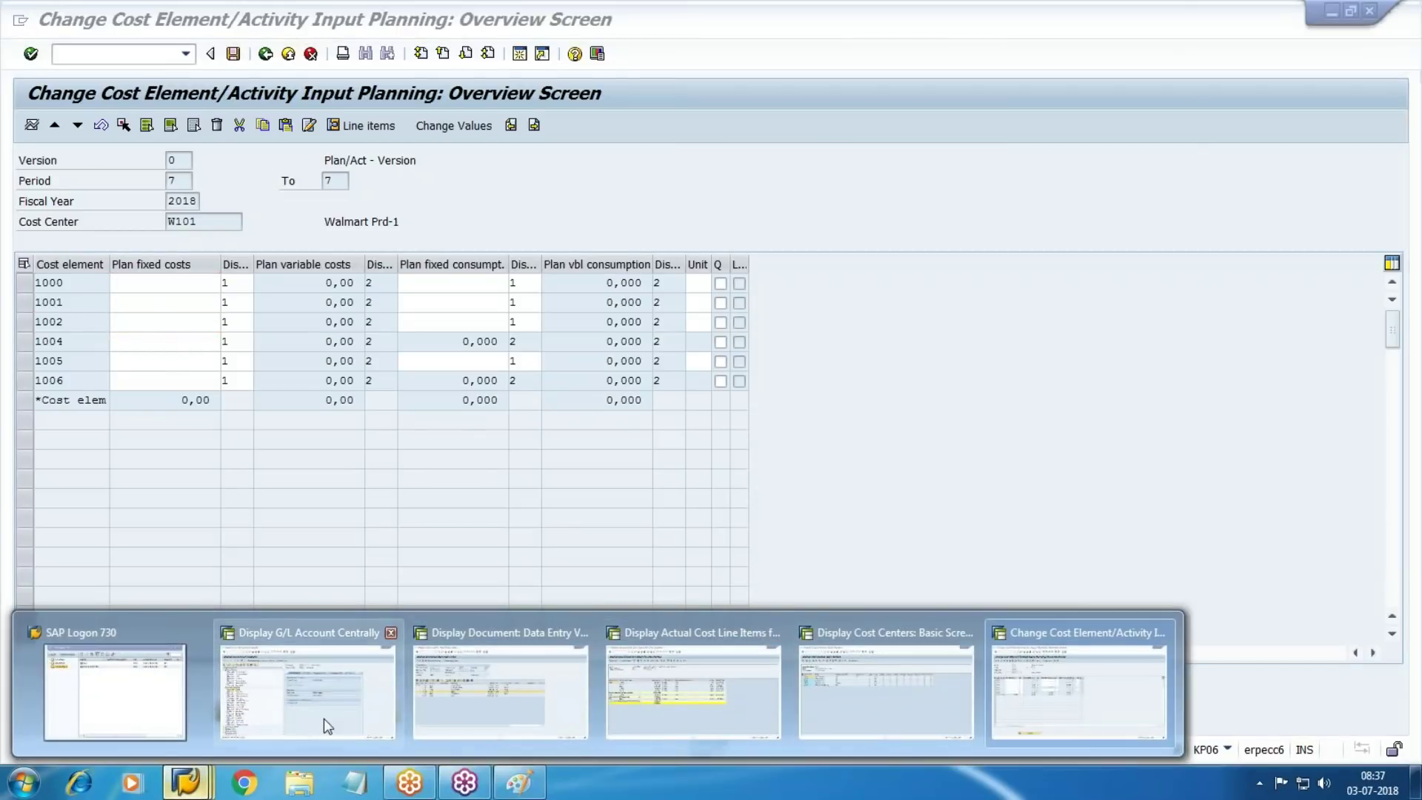
pyautogui.click(292, 718)
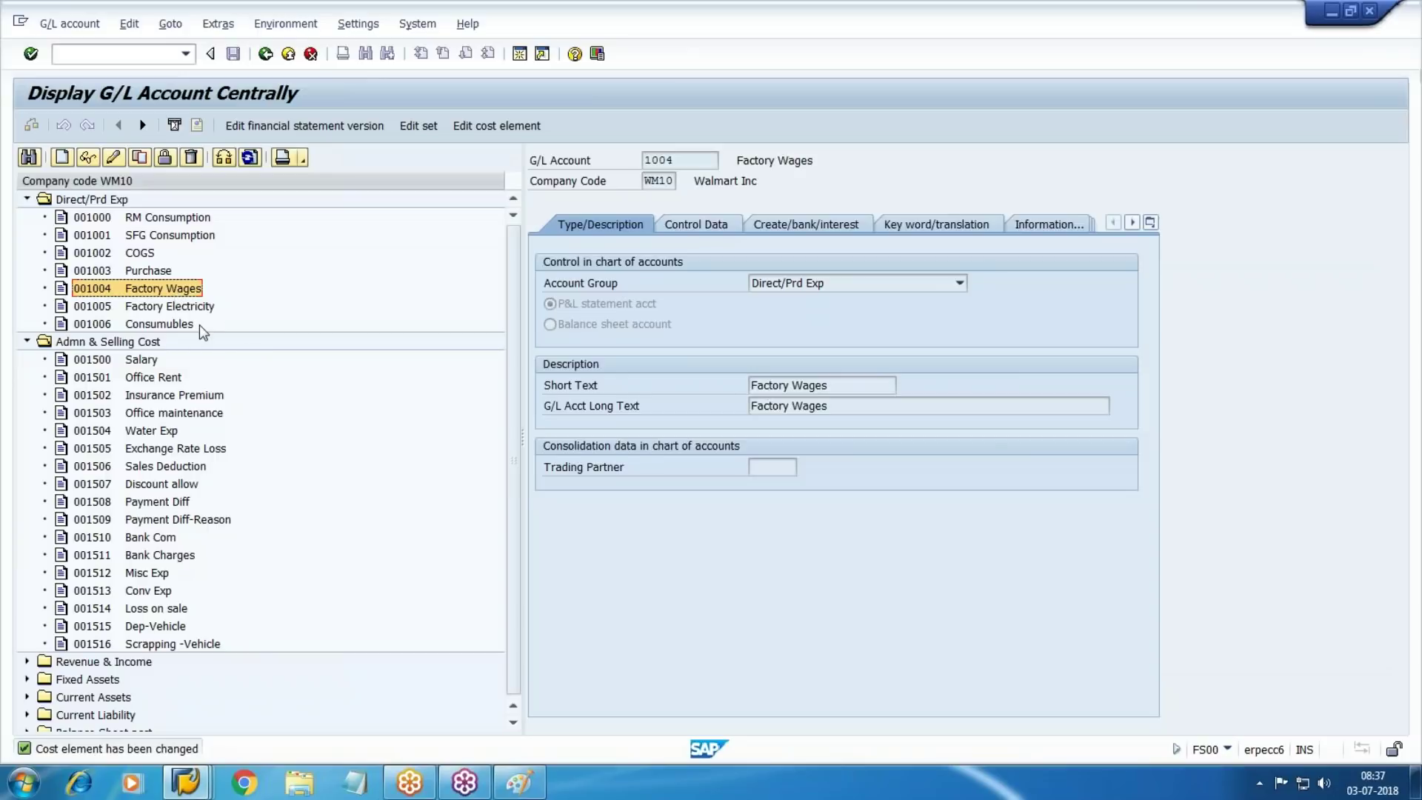
pyautogui.hotkey('alt', 'Tab')
pyautogui.click(163, 344)
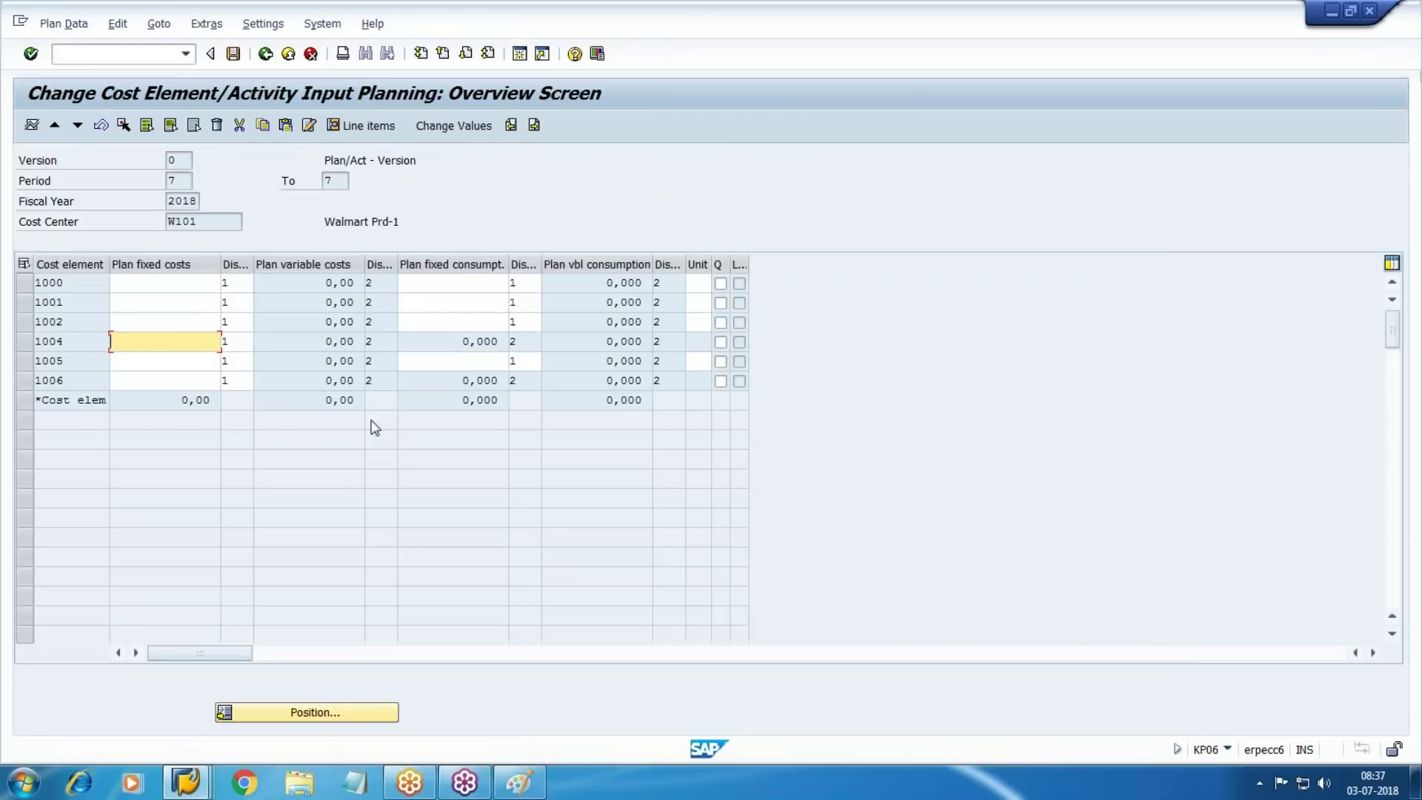
pyautogui.write('8000')
pyautogui.press('Escape')
# Enter plan fixed costs of 5000 for 1005 and 1000 for 1006, correcting a mistaken 100000
pyautogui.press('Down')
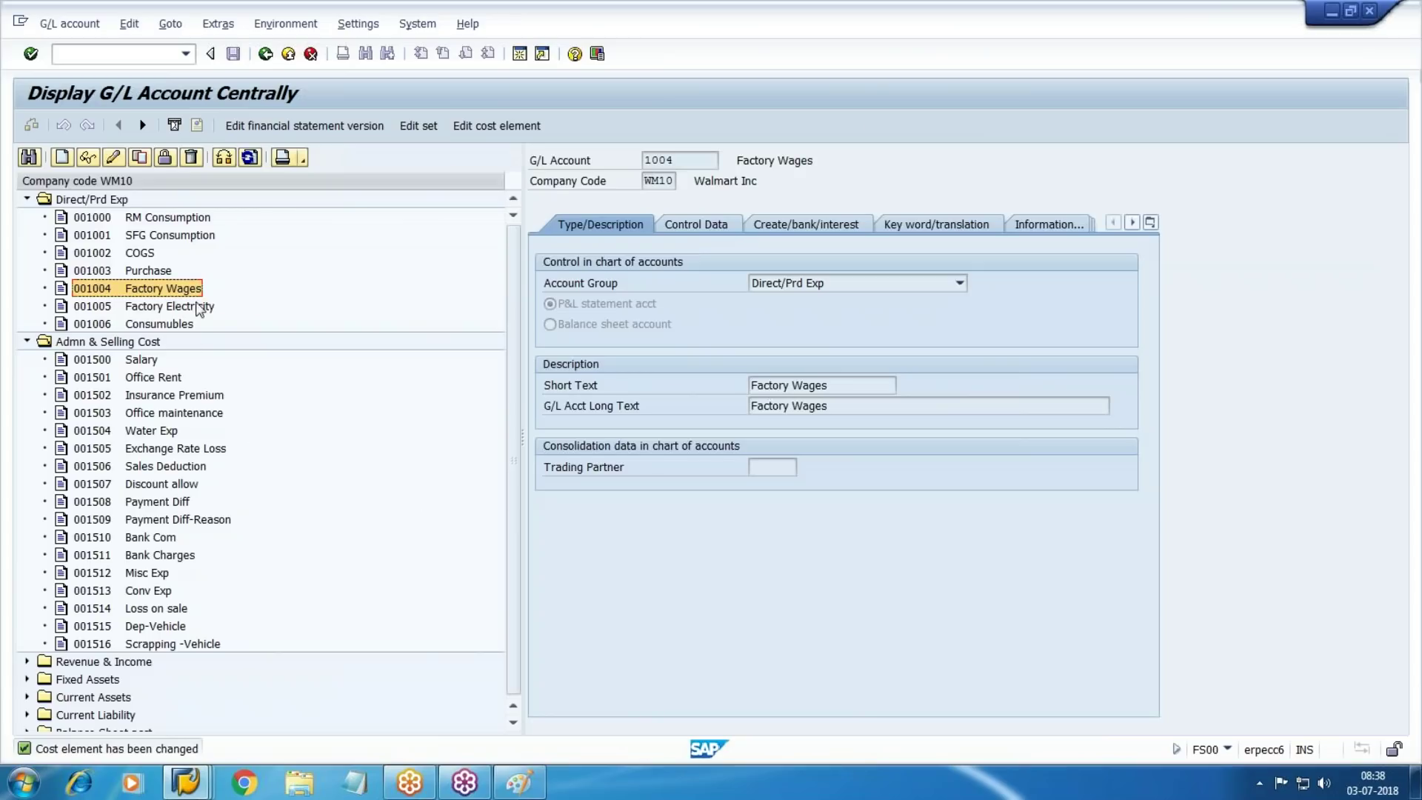
pyautogui.click(198, 308)
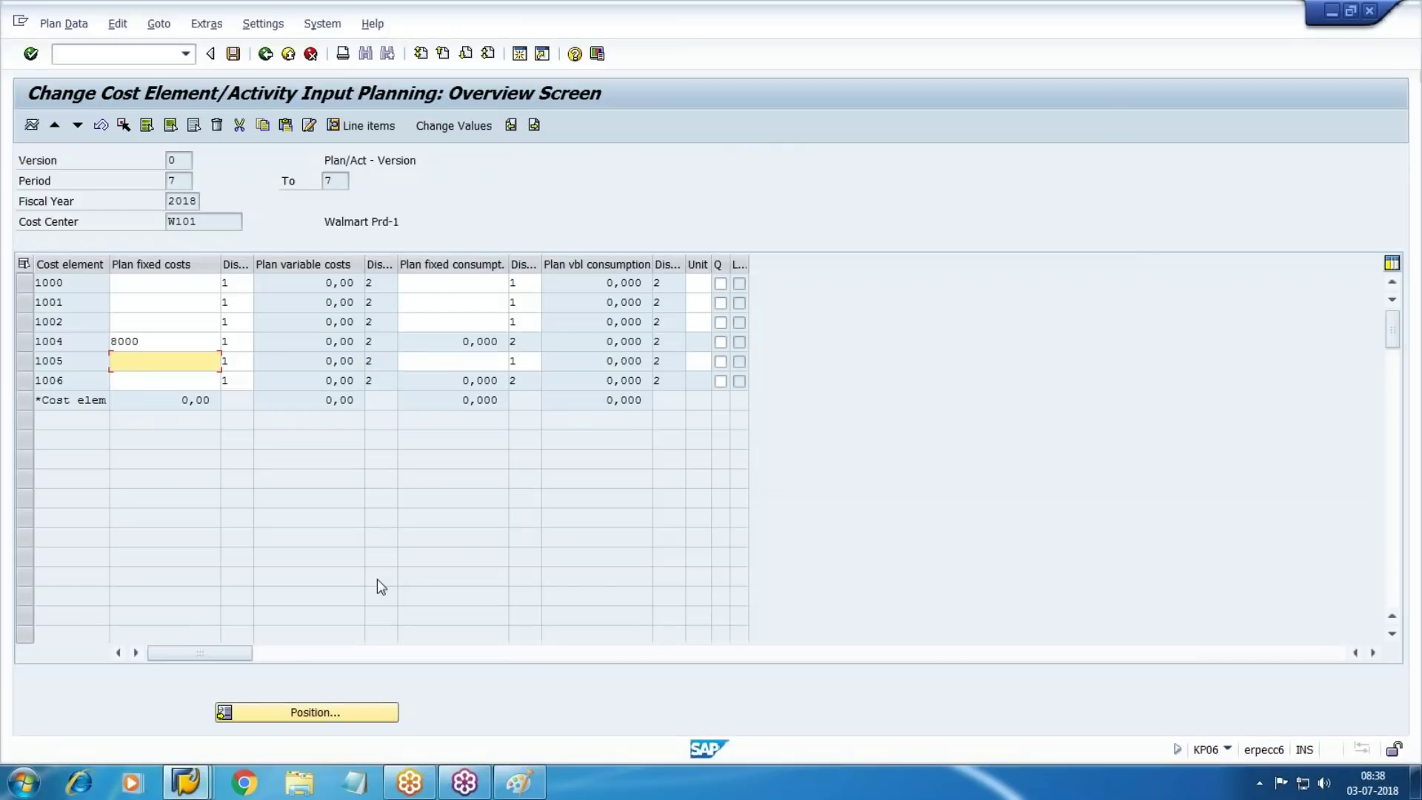
pyautogui.write('5000')
pyautogui.press('Tab')
pyautogui.hotkey('shift', 'Tab')
pyautogui.press('Down')
pyautogui.write('100000')
pyautogui.press('Tab')
pyautogui.hotkey('shift', 'Tab')
pyautogui.press('BackSpace')
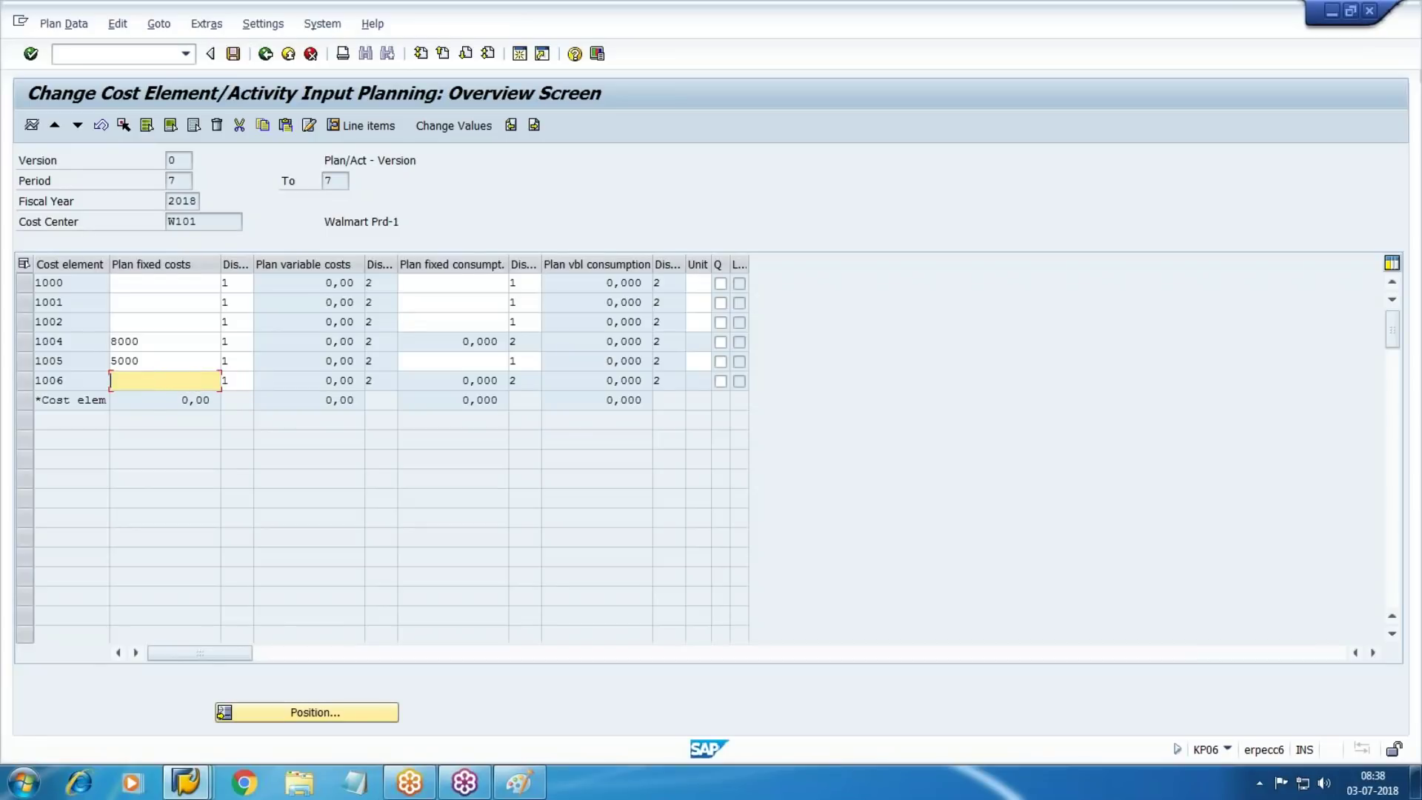
pyautogui.write('1000')
pyautogui.press('Down')
pyautogui.press('Return')
# Move to cost center W102, enter 6000, 5000 and 2000 for 1004–1006, and save
pyautogui.click(77, 125)
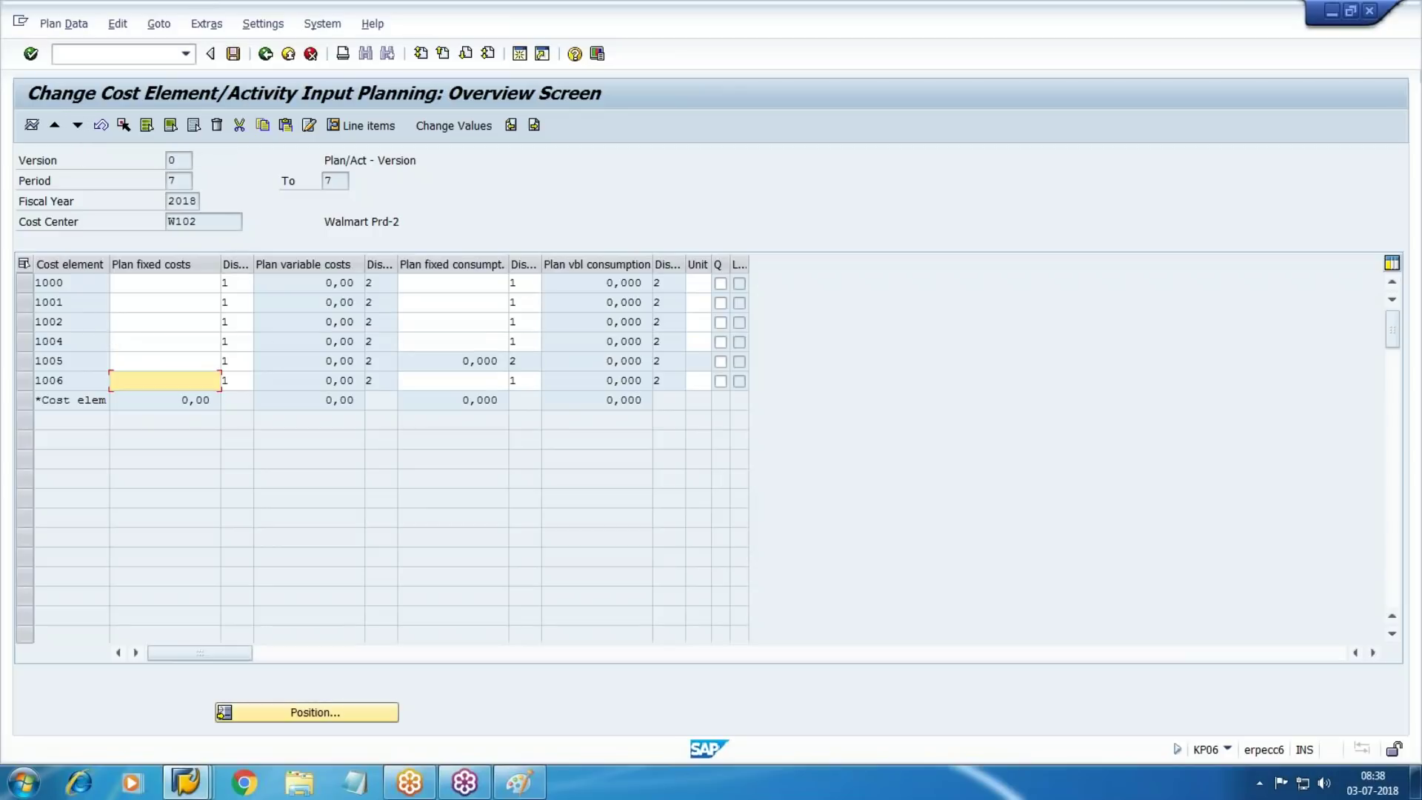
pyautogui.click(141, 346)
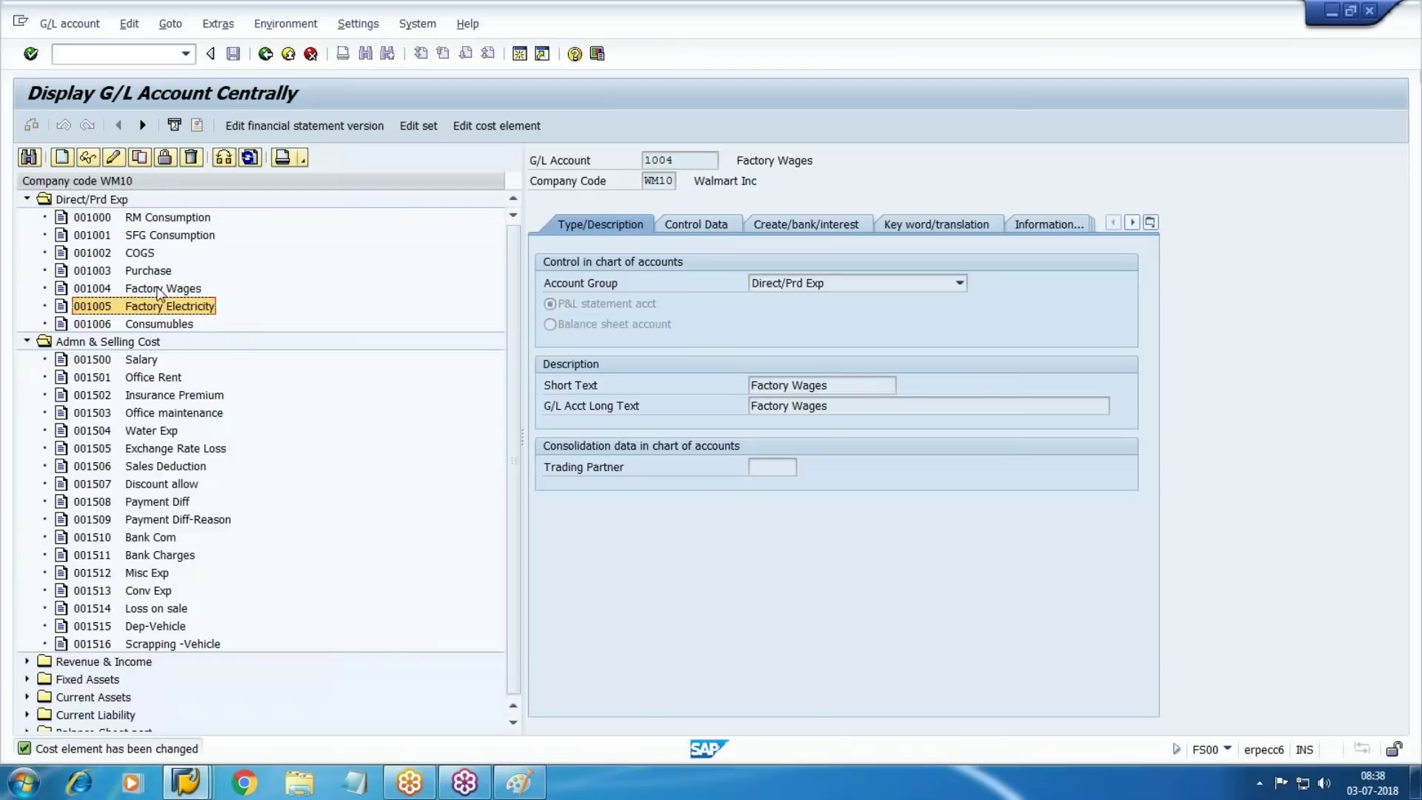
pyautogui.click(161, 295)
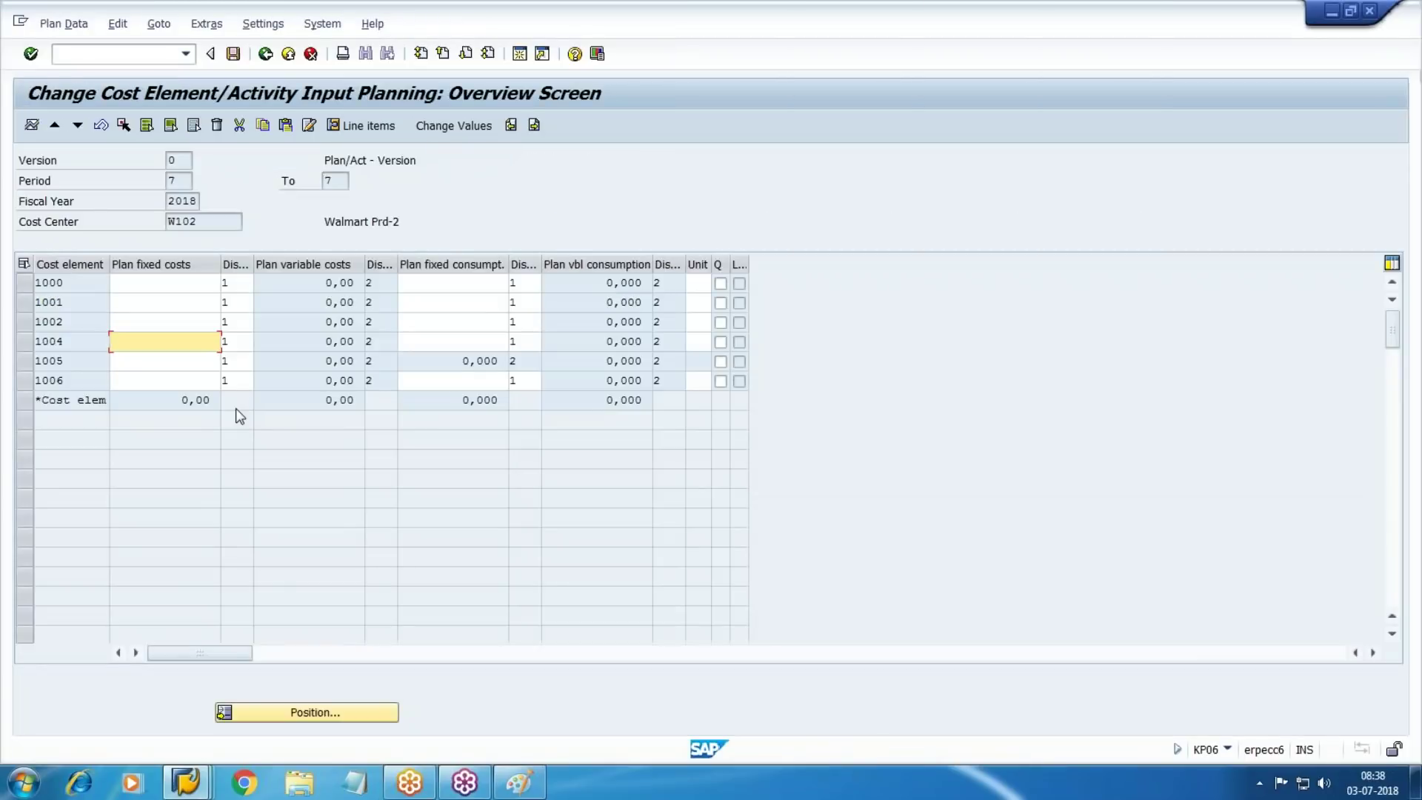
pyautogui.write('6000')
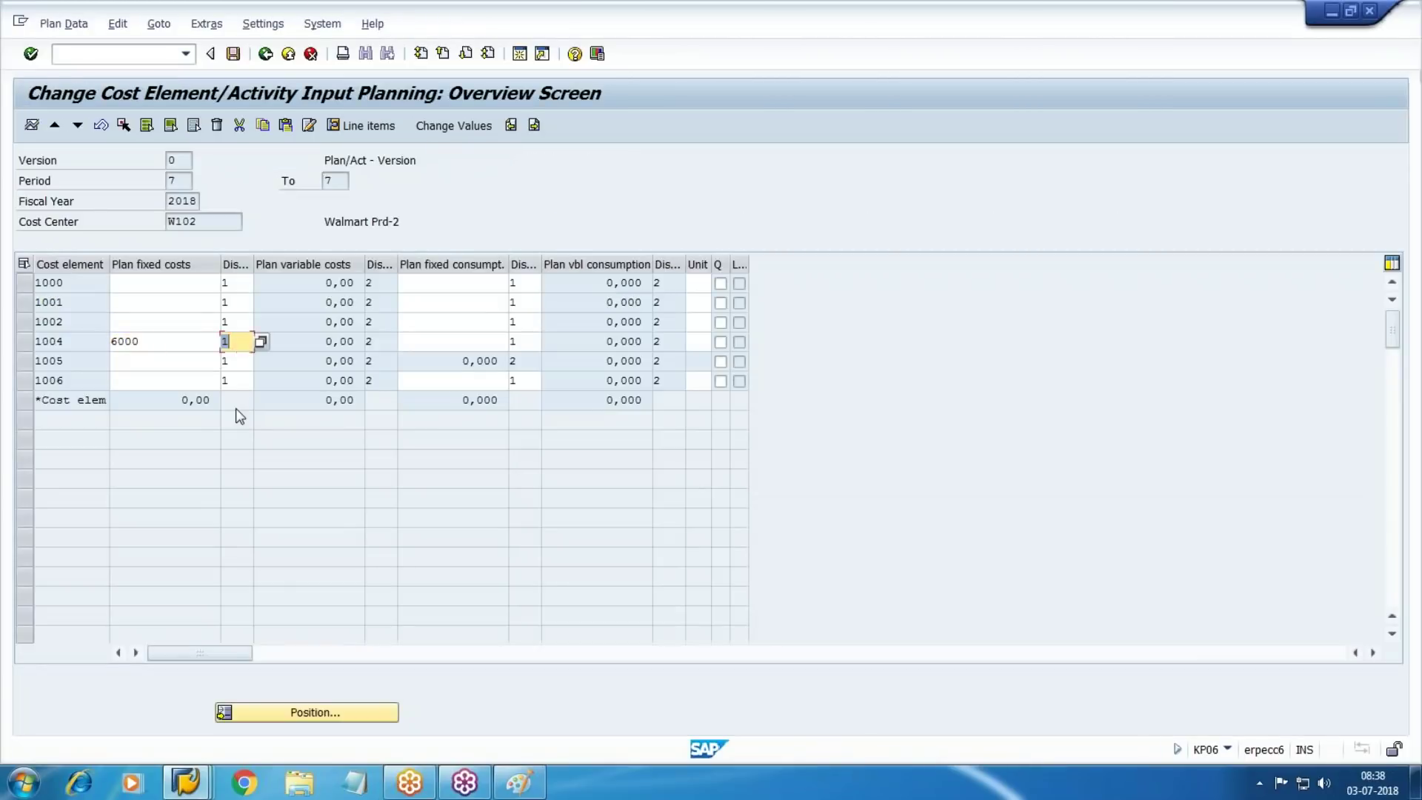
pyautogui.press('Down')
pyautogui.write('5000')
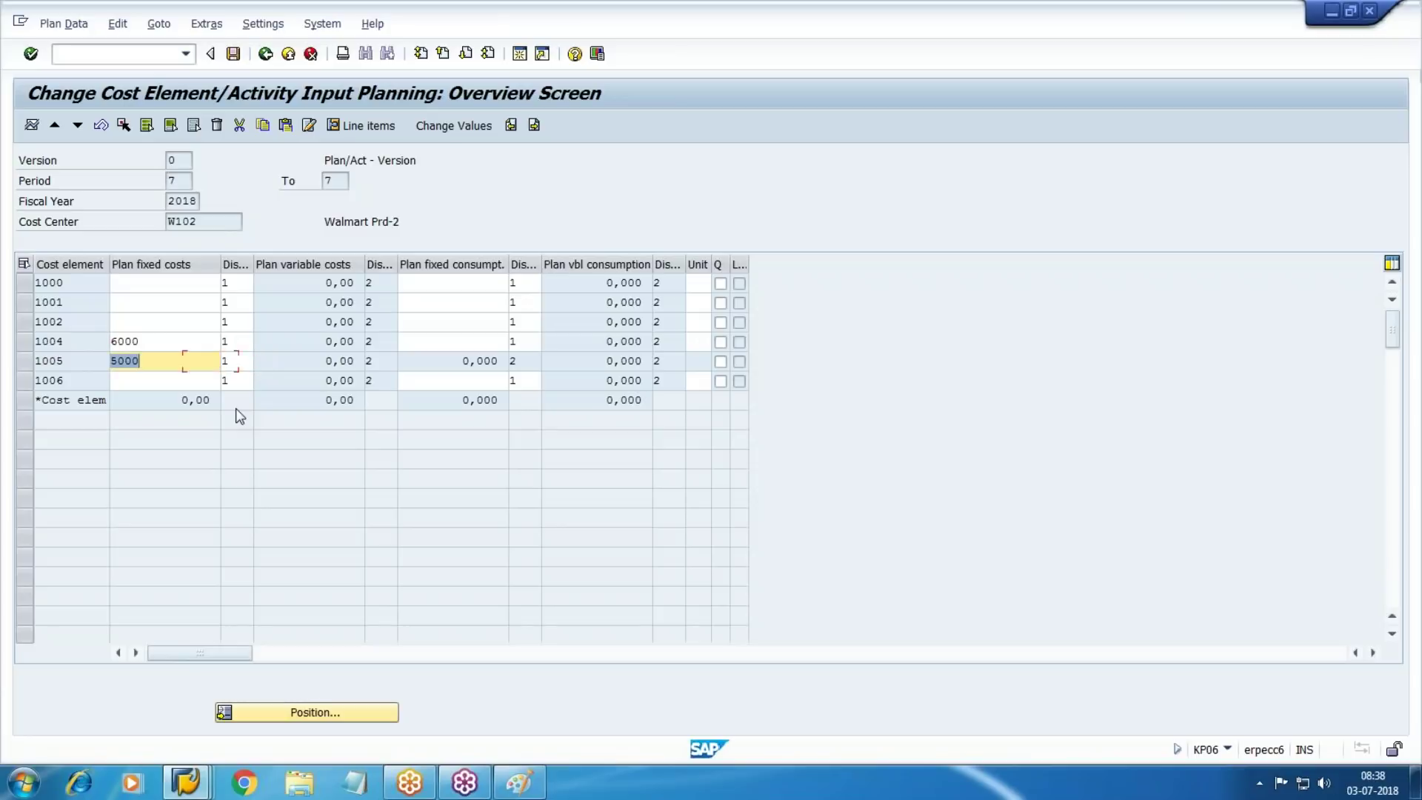
pyautogui.press('Down')
pyautogui.write('2000')
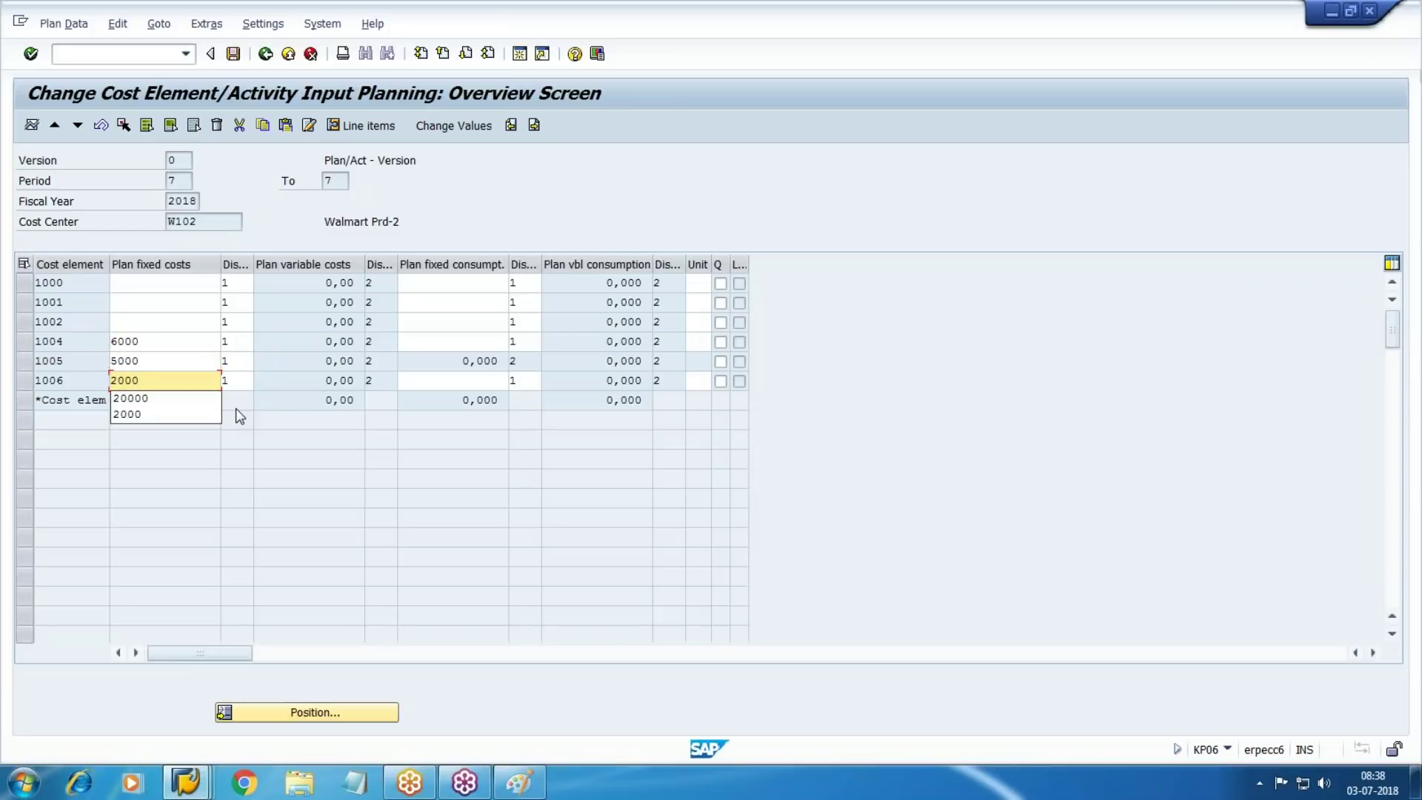
pyautogui.press('Tab')
pyautogui.hotkey('shift', 'Tab')
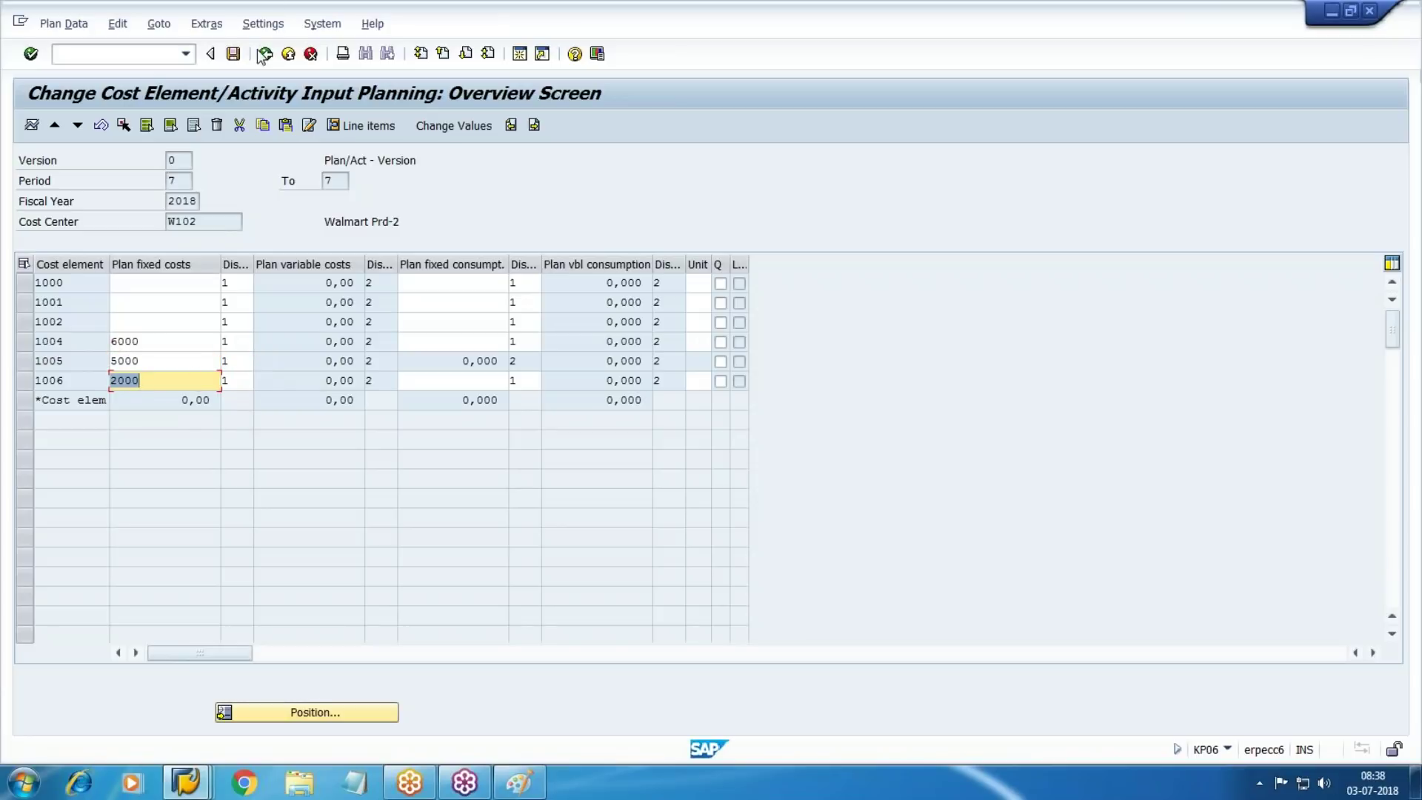
pyautogui.click(233, 53)
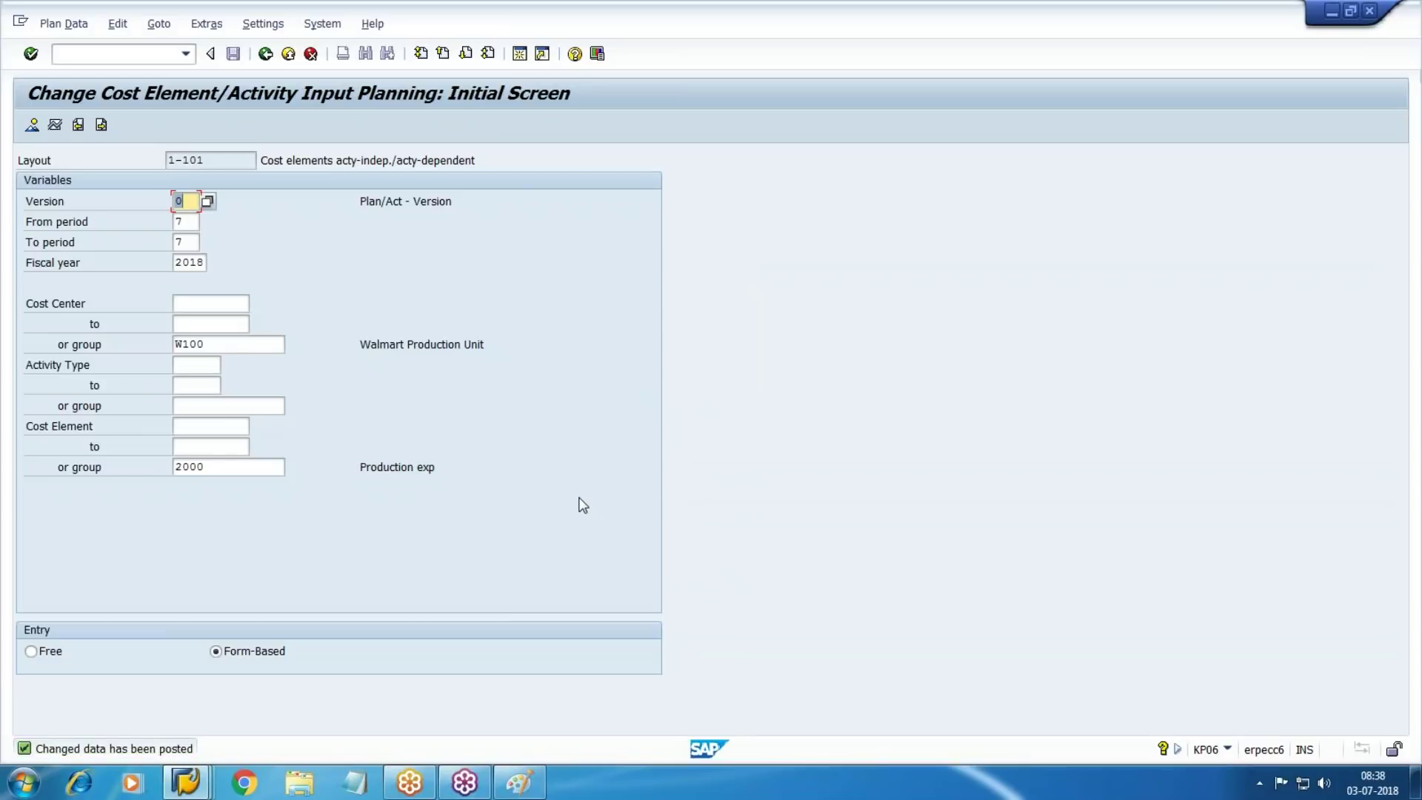
# Leave planning with /n and return to the SAP Easy Access main menu
pyautogui.click(91, 51)
pyautogui.write('/n')
pyautogui.press('Return')
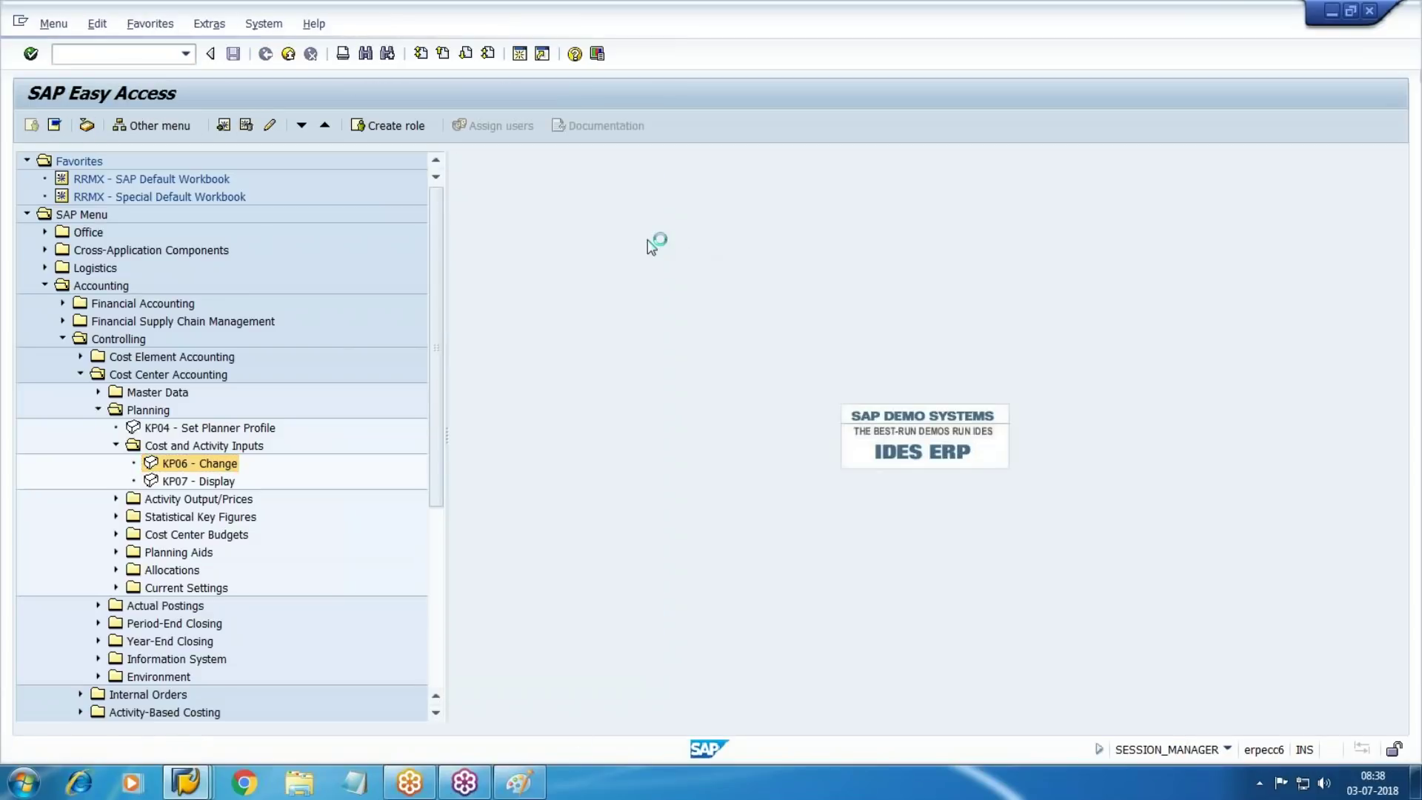
# Go to Cost Center Accounting's Plan/Actual Comparisons reports and launch S_ALR_87013611
pyautogui.click(45, 285)
pyautogui.click(63, 339)
pyautogui.click(81, 374)
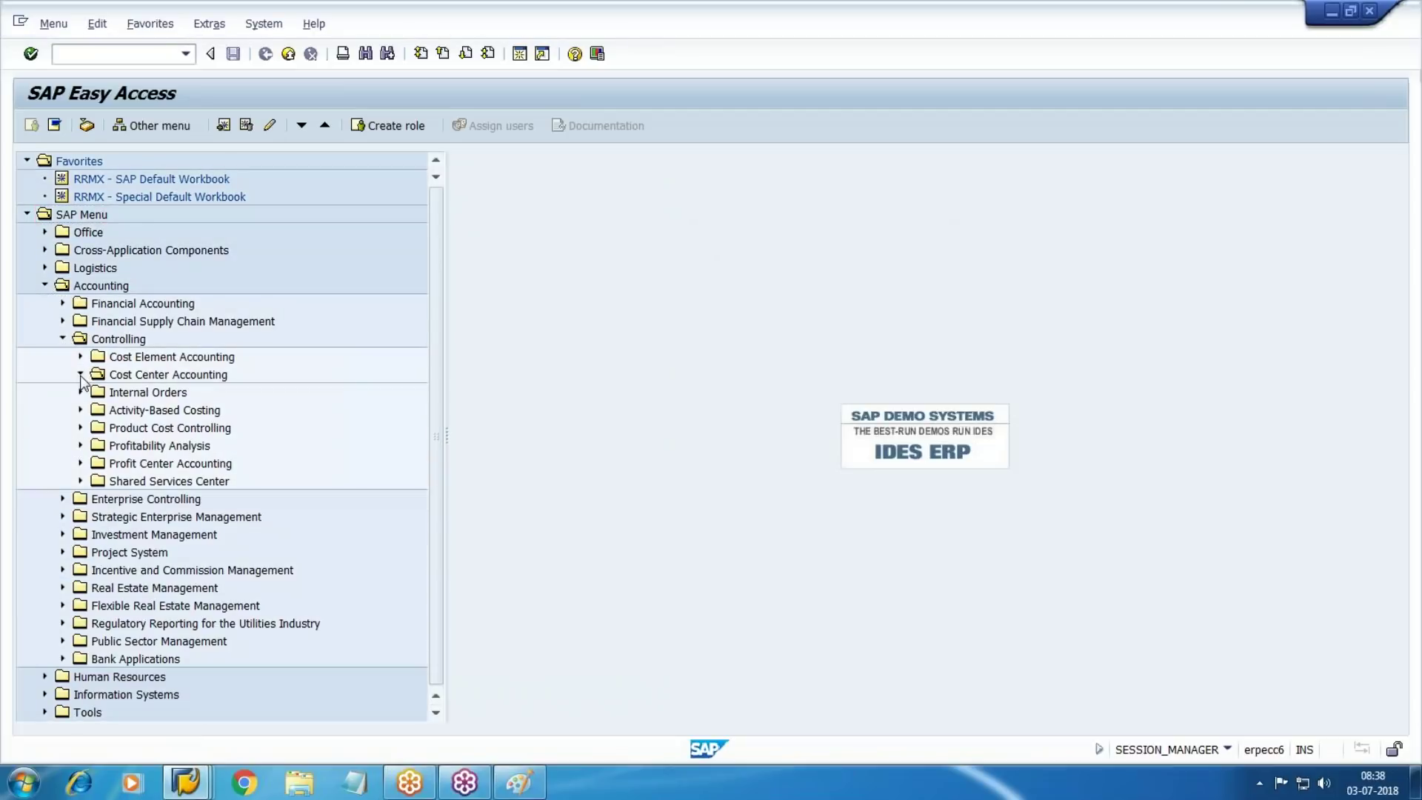
pyautogui.click(98, 480)
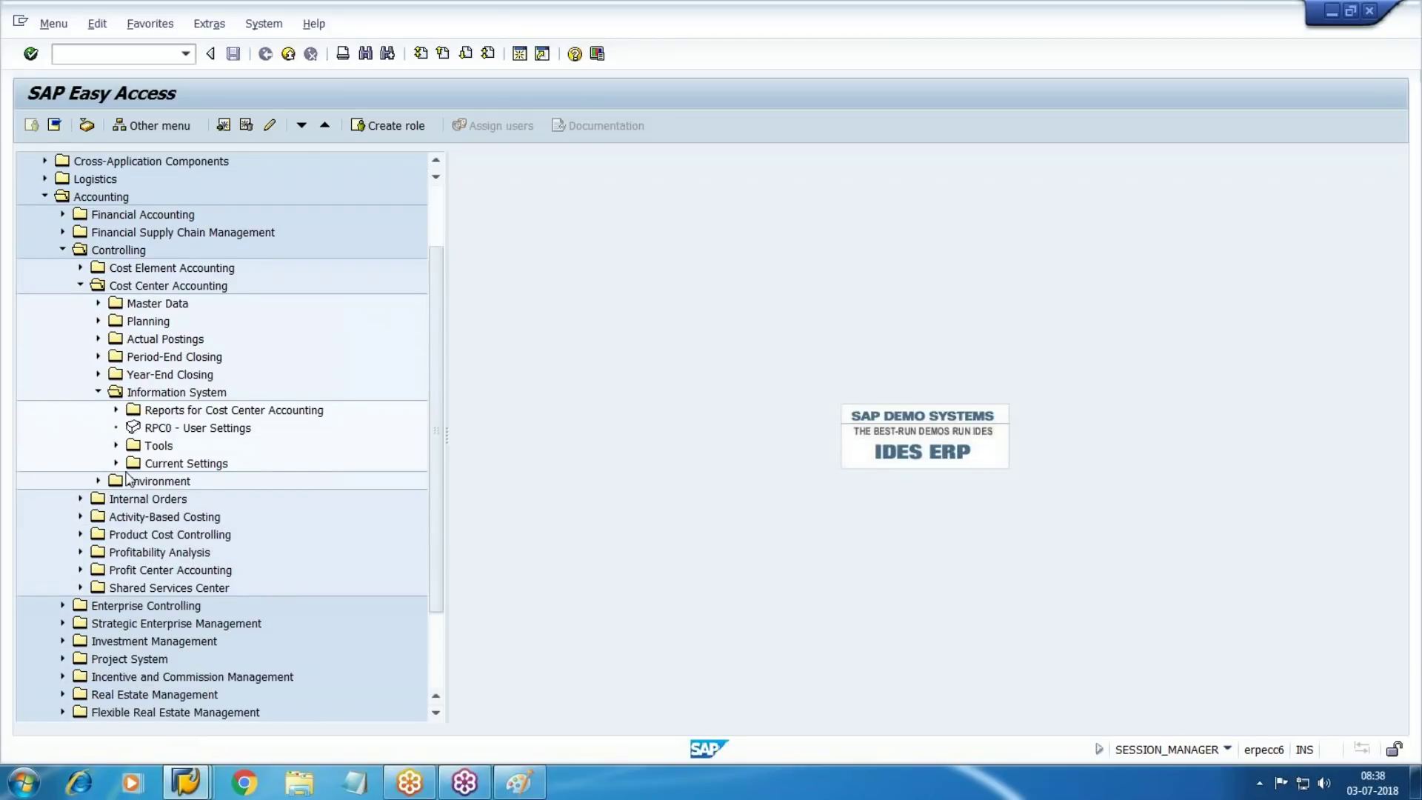
pyautogui.scroll(-1, 130, 474)
pyautogui.click(115, 357)
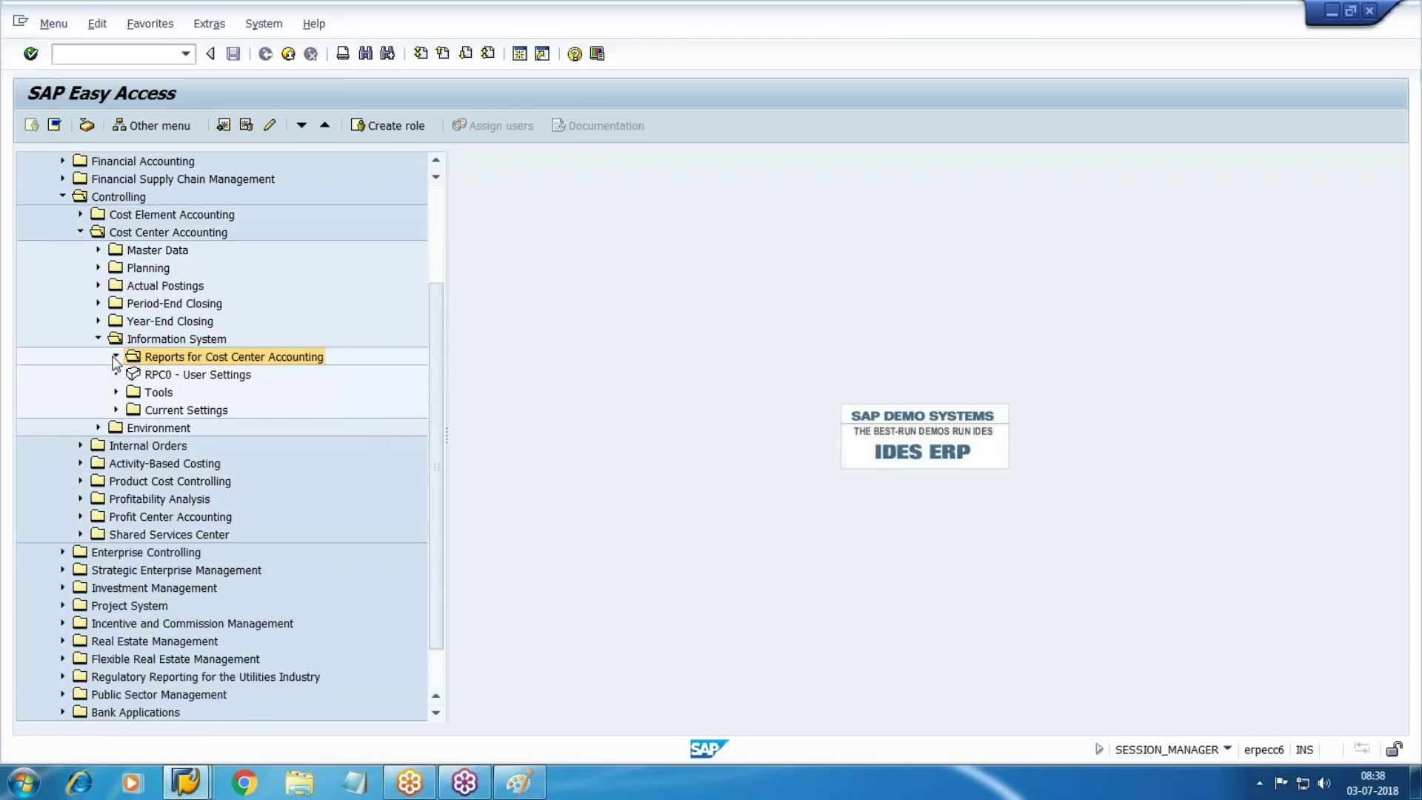
pyautogui.scroll(-1, 281, 404)
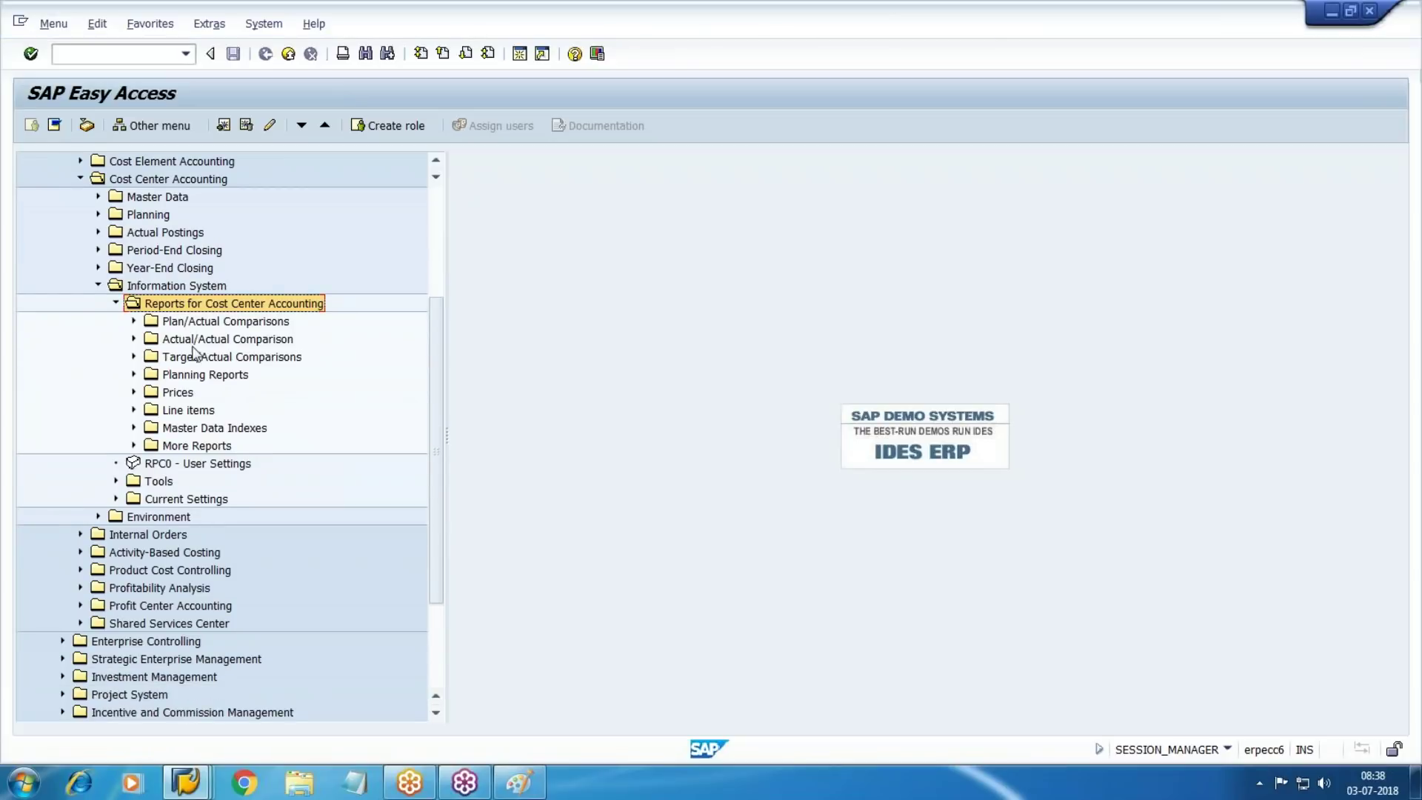
pyautogui.click(196, 322)
pyautogui.click(133, 322)
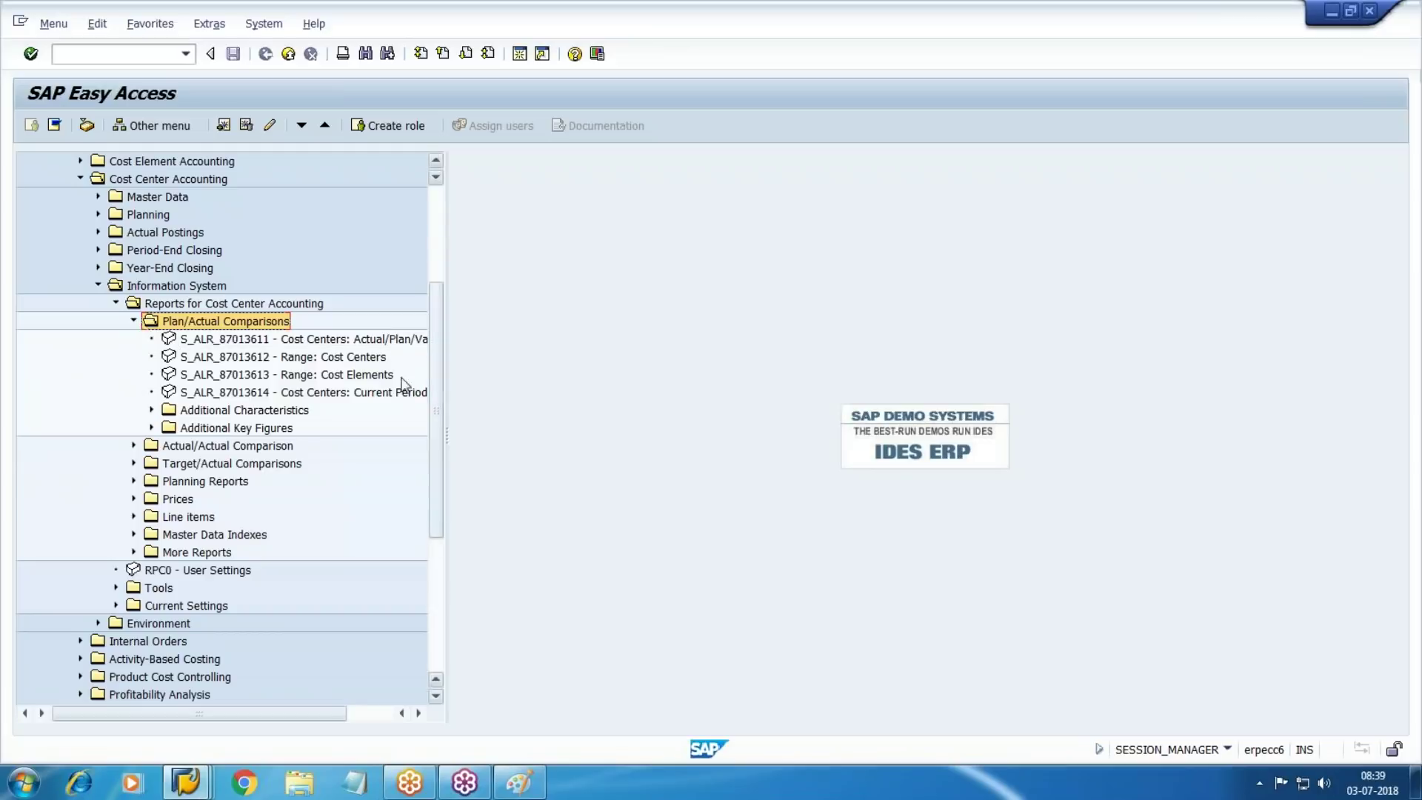
pyautogui.doubleClick(331, 346)
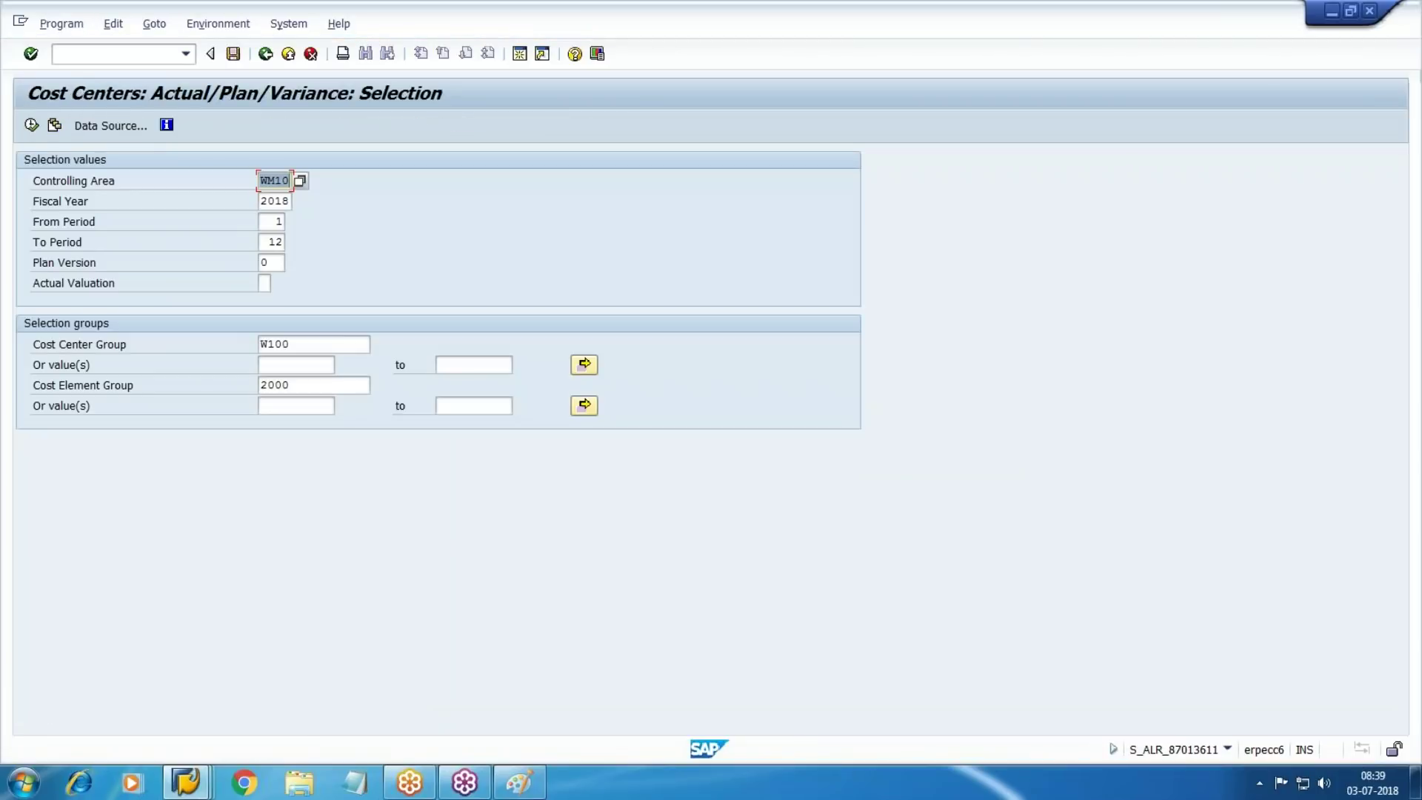
# Set both From Period and To Period to 07
pyautogui.press('Tab')
pyautogui.press('Tab')
pyautogui.press('Tab')
pyautogui.hotkey('shift', 'Tab')
pyautogui.write('07')
pyautogui.press('Tab')
pyautogui.press('Tab')
pyautogui.hotkey('shift', 'Tab')
pyautogui.write('07')
pyautogui.press('Tab')
pyautogui.press('Tab')
pyautogui.press('Tab')
# Clear cost center group W100 and cost element group 2000, then run the report
pyautogui.press('Delete')
pyautogui.press('Tab')
pyautogui.press('Tab')
pyautogui.press('Tab')
pyautogui.press('Tab')
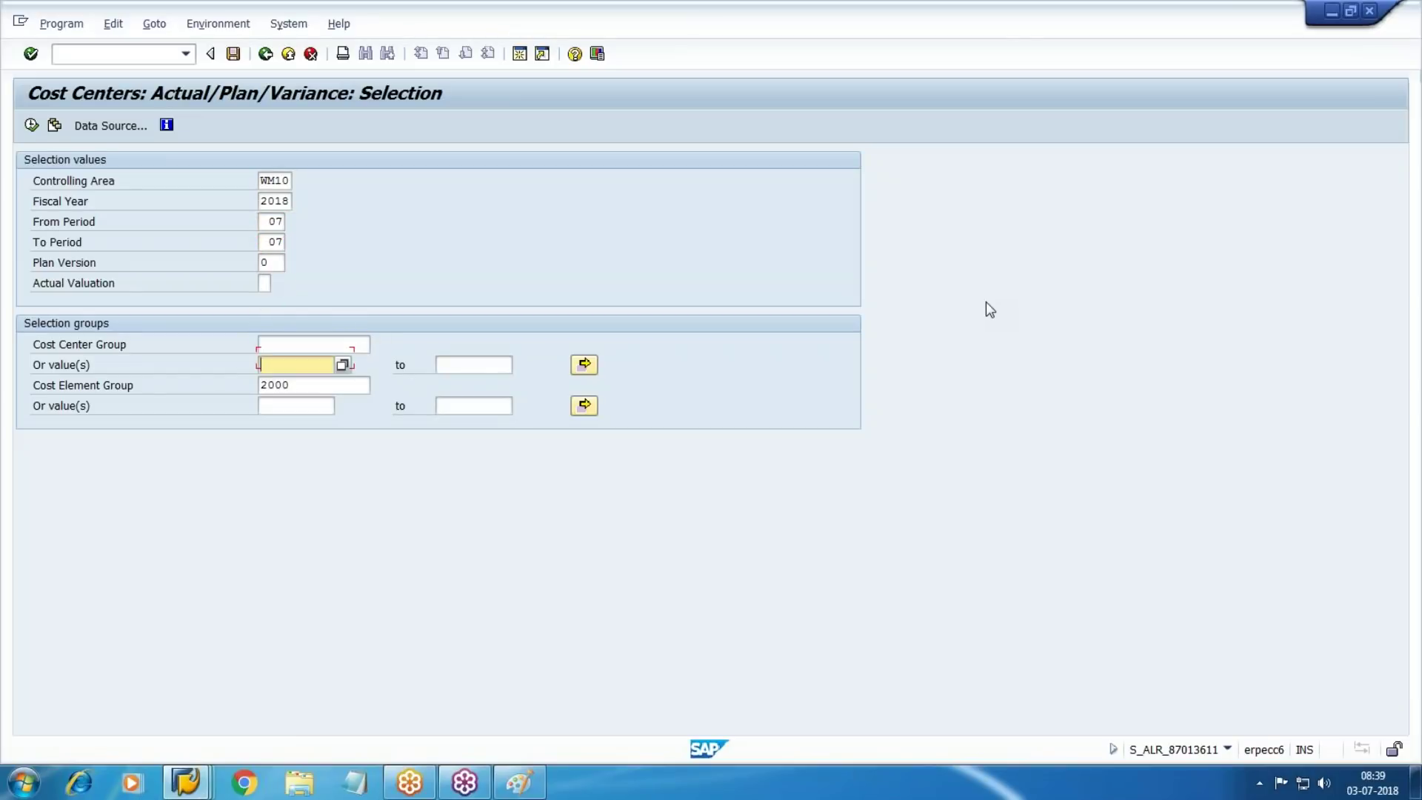
pyautogui.press('Delete')
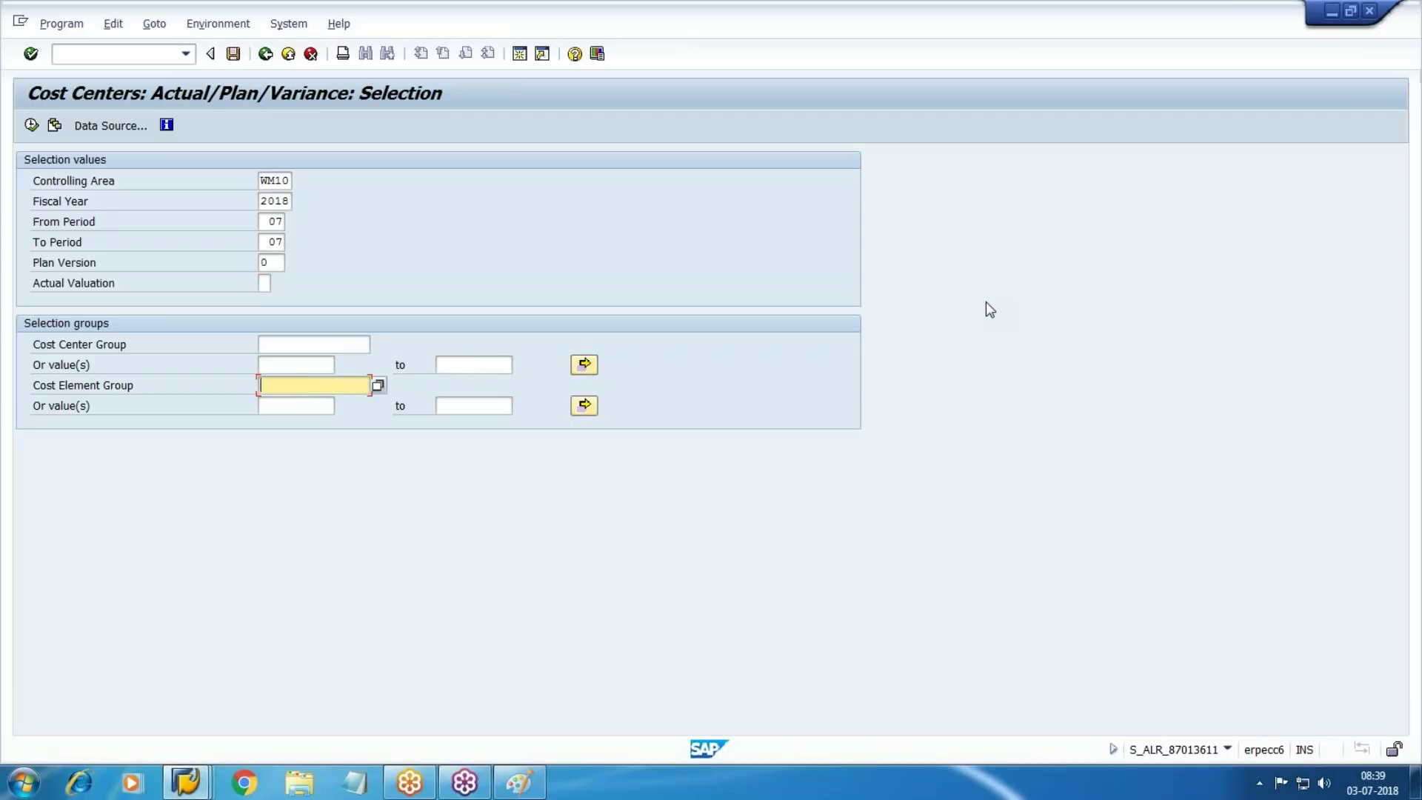
pyautogui.click(32, 125)
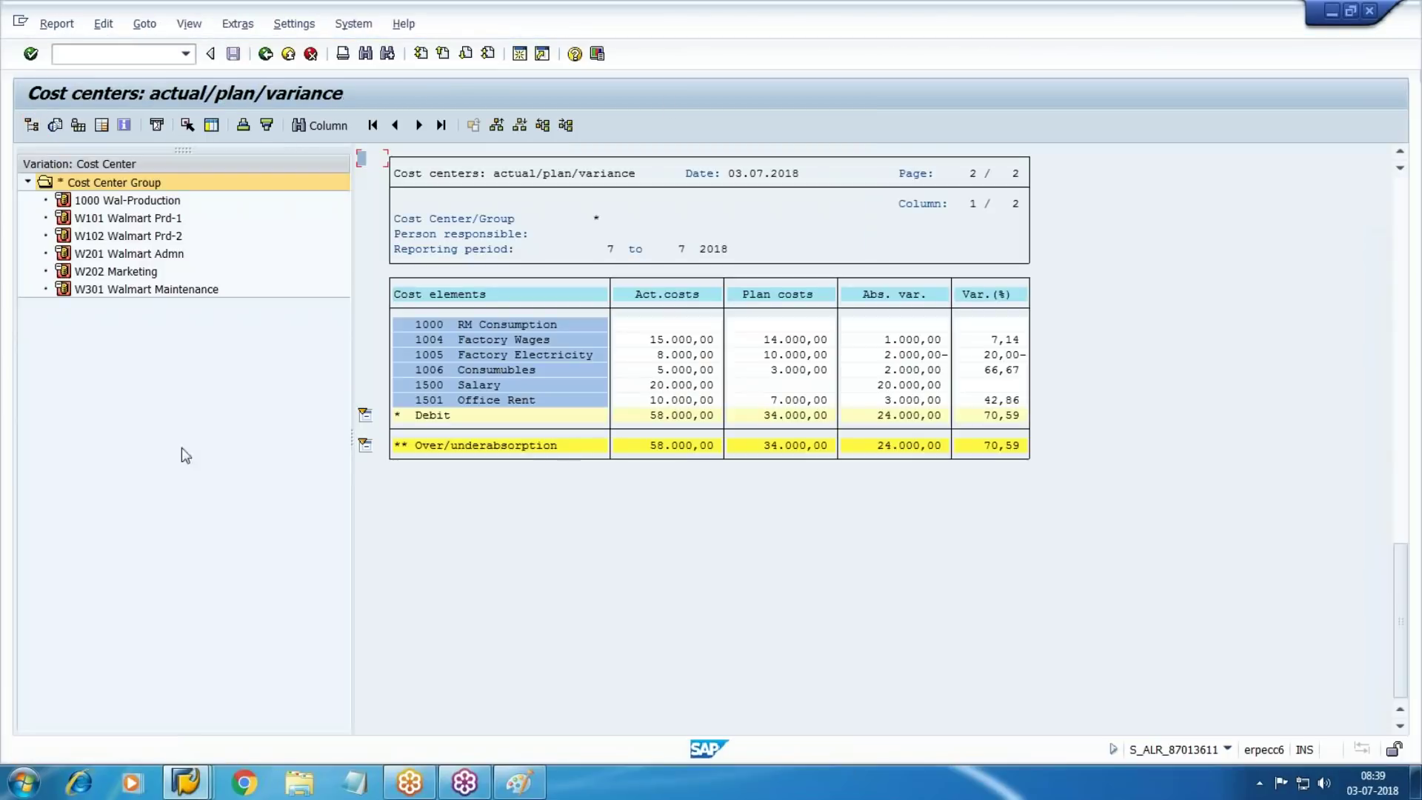
# Review W201 Walmart Admn's actual, plan (Office Rent 7.000,00) and variance figures
pyautogui.click(150, 259)
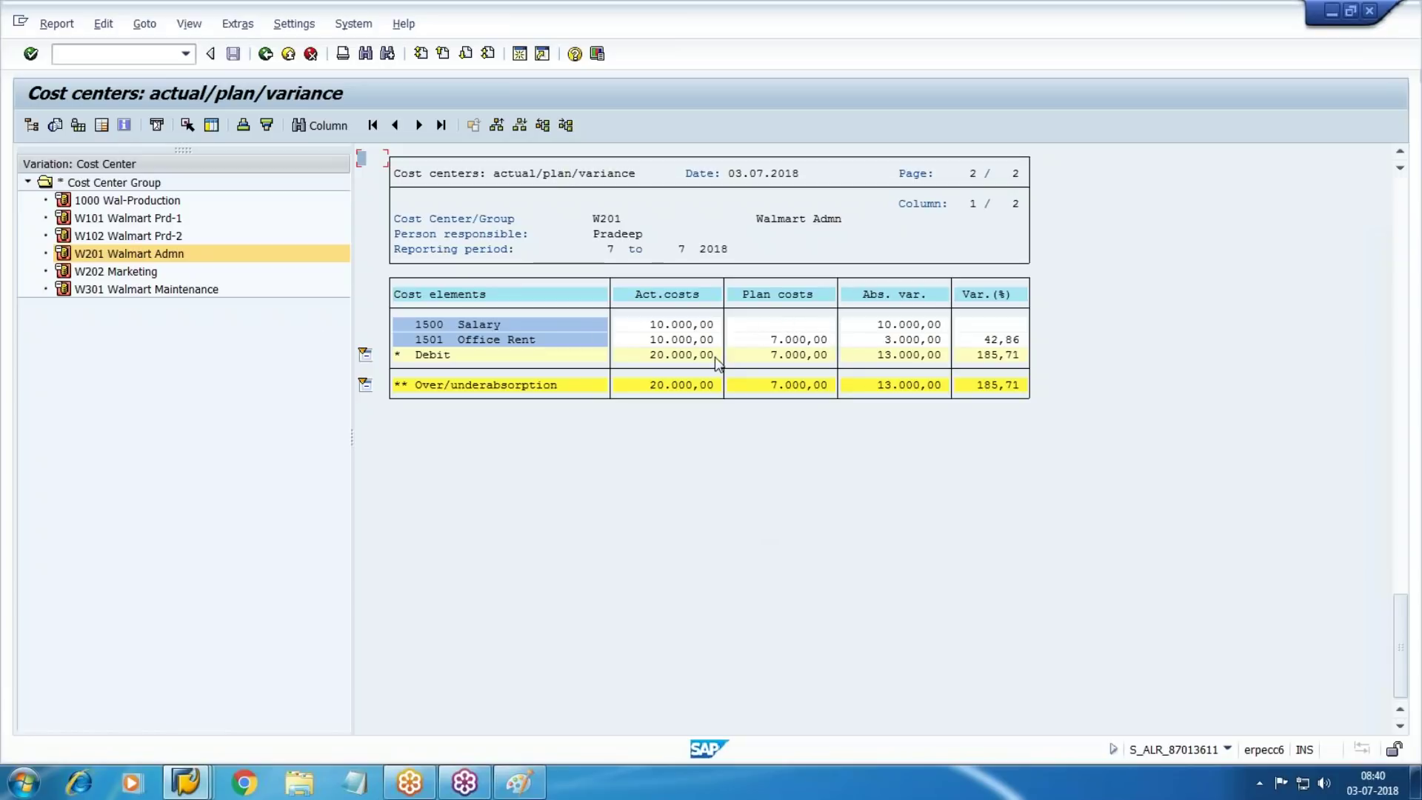
pyautogui.click(782, 340)
pyautogui.moveTo(642, 343); pyautogui.dragTo(740, 358)
pyautogui.moveTo(874, 340); pyautogui.dragTo(1082, 343)
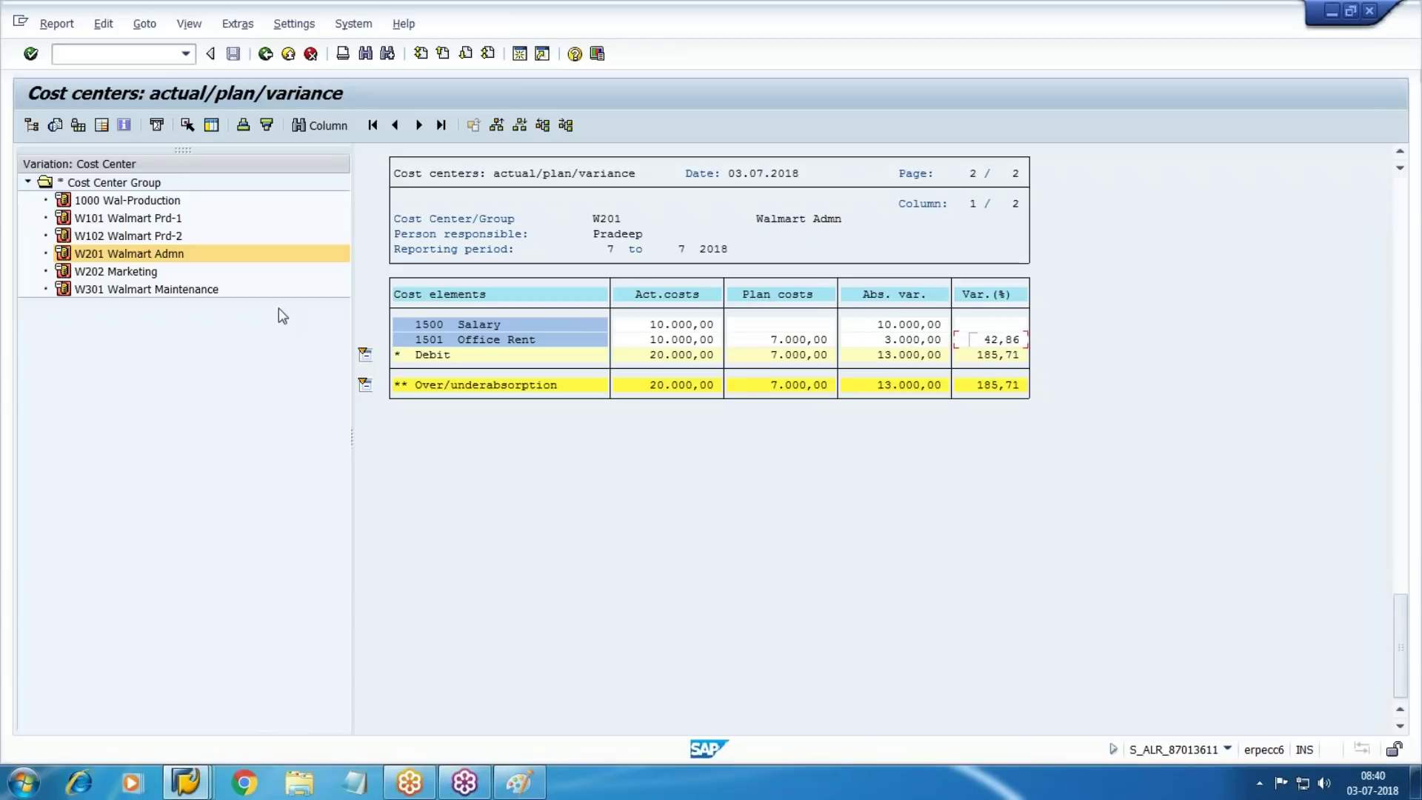
# Compare W101's Factory Wages and Factory Electricity actual versus plan, then show W102 Walmart Prd-2
pyautogui.click(169, 218)
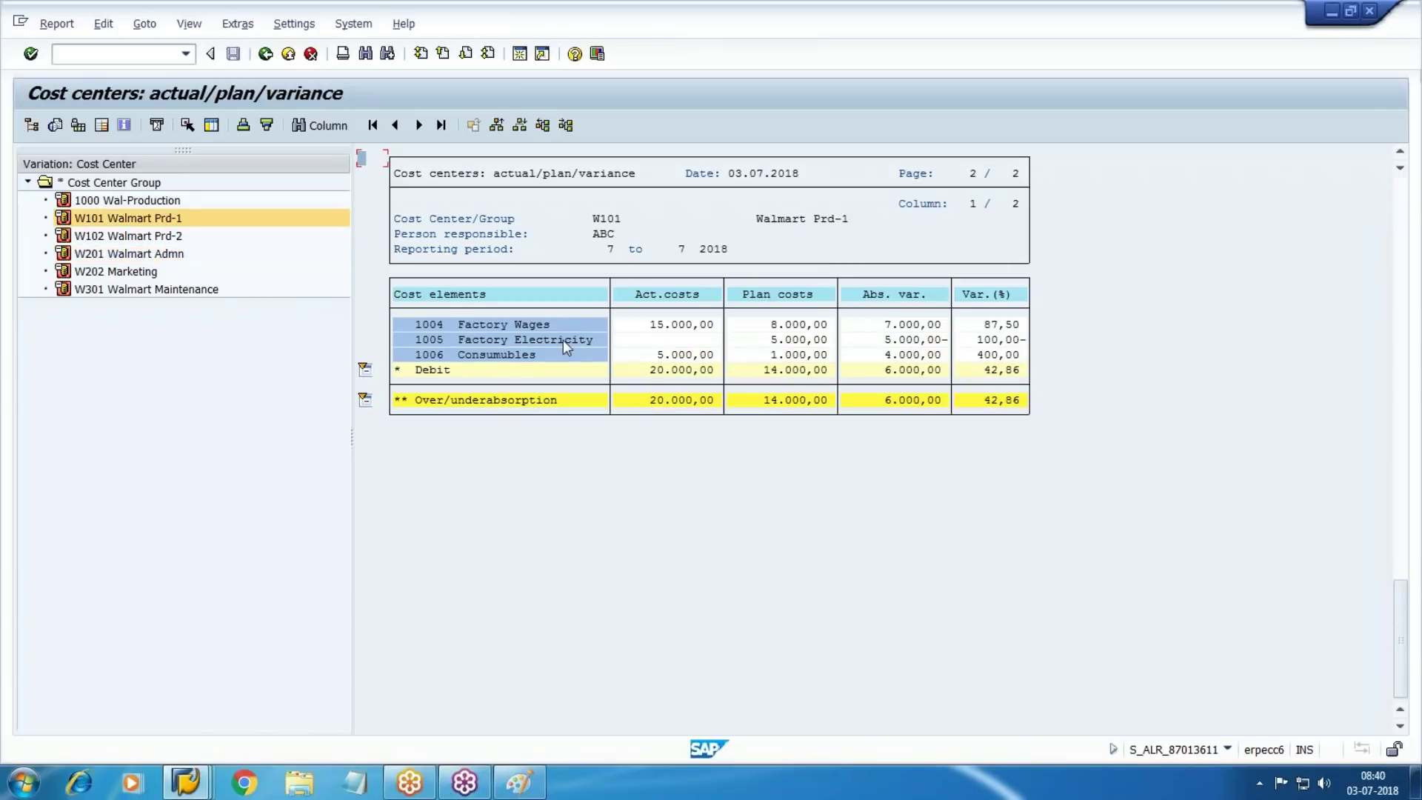
pyautogui.moveTo(766, 324); pyautogui.dragTo(893, 326)
pyautogui.moveTo(645, 324); pyautogui.dragTo(775, 325)
pyautogui.click(638, 338)
pyautogui.moveTo(763, 341); pyautogui.dragTo(844, 340)
pyautogui.click(767, 340)
pyautogui.click(148, 237)
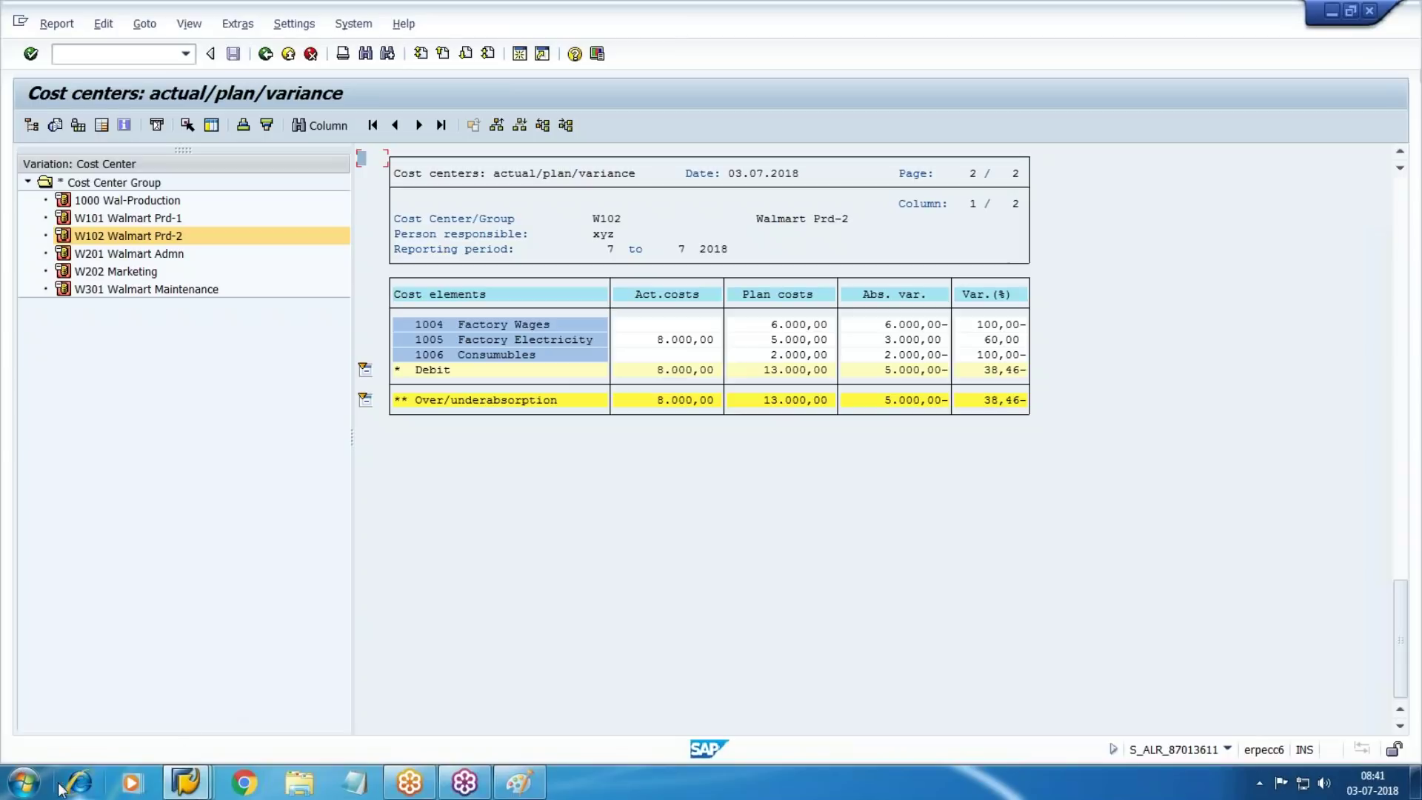
# Launch Excel 2007 from the Start menu and bring up the blank Book1 workbook
pyautogui.click(24, 783)
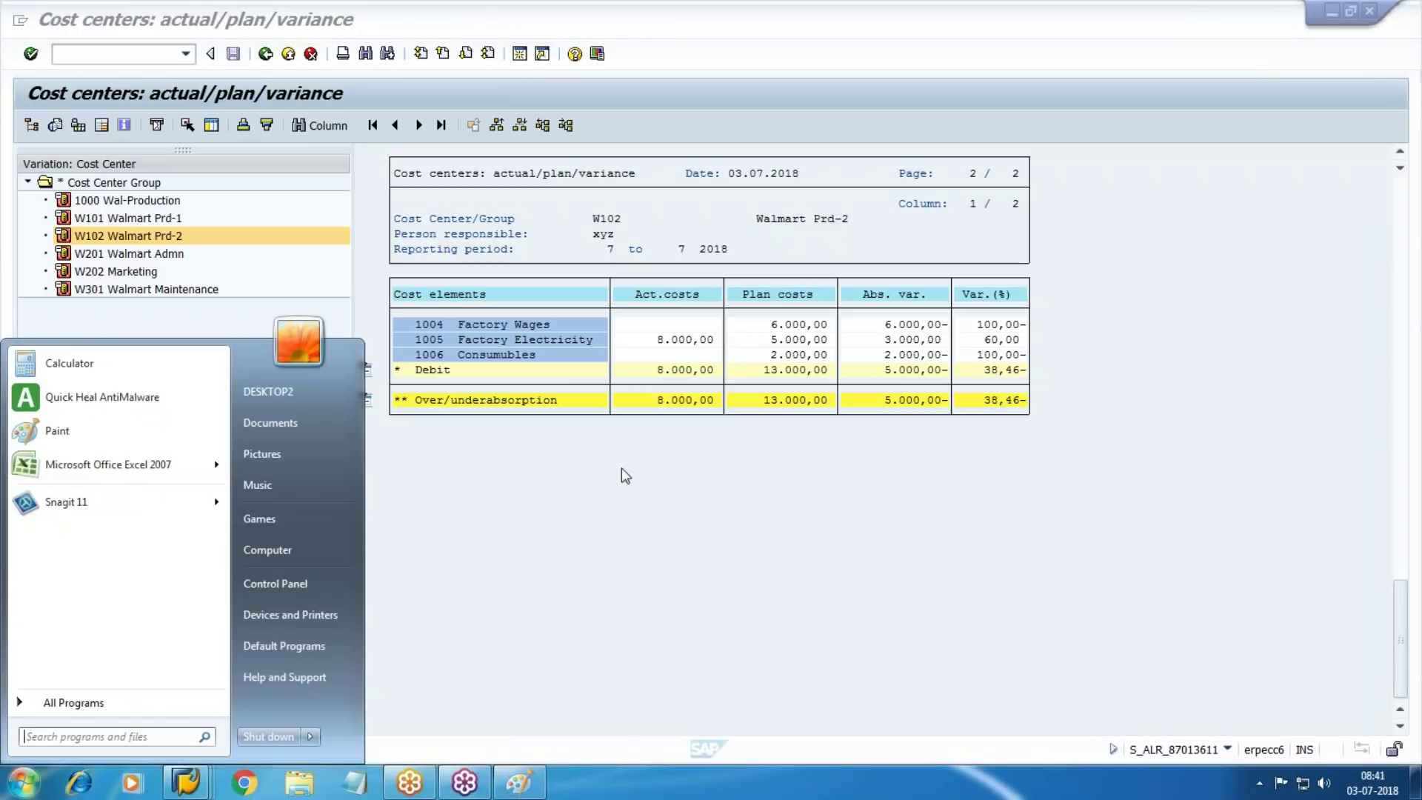
pyautogui.click(108, 465)
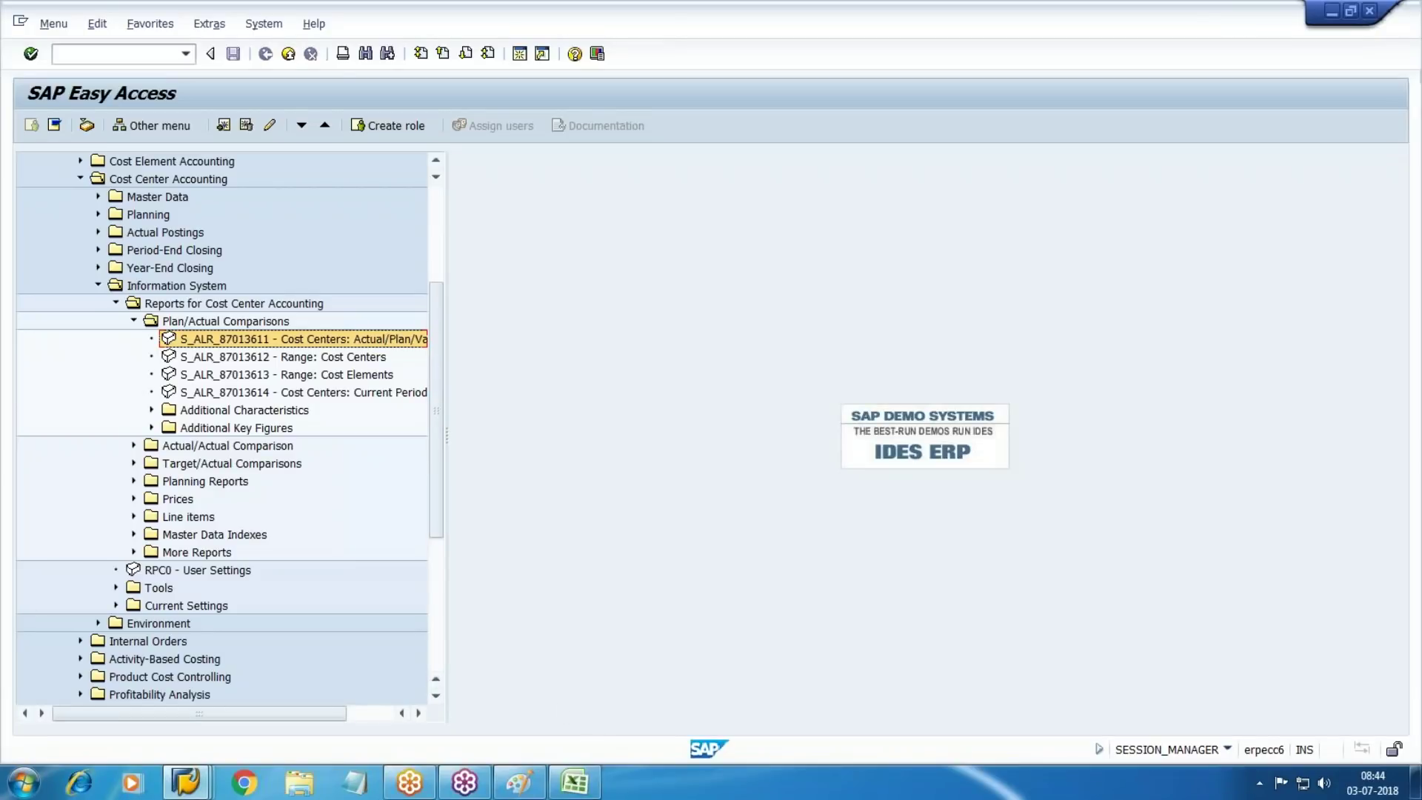
pyautogui.click(575, 783)
pyautogui.click(511, 358)
# Title G3 'Cost Sheet' and list Mat Cost, Lab Cost, Prod Cost beneath it
pyautogui.click(410, 219)
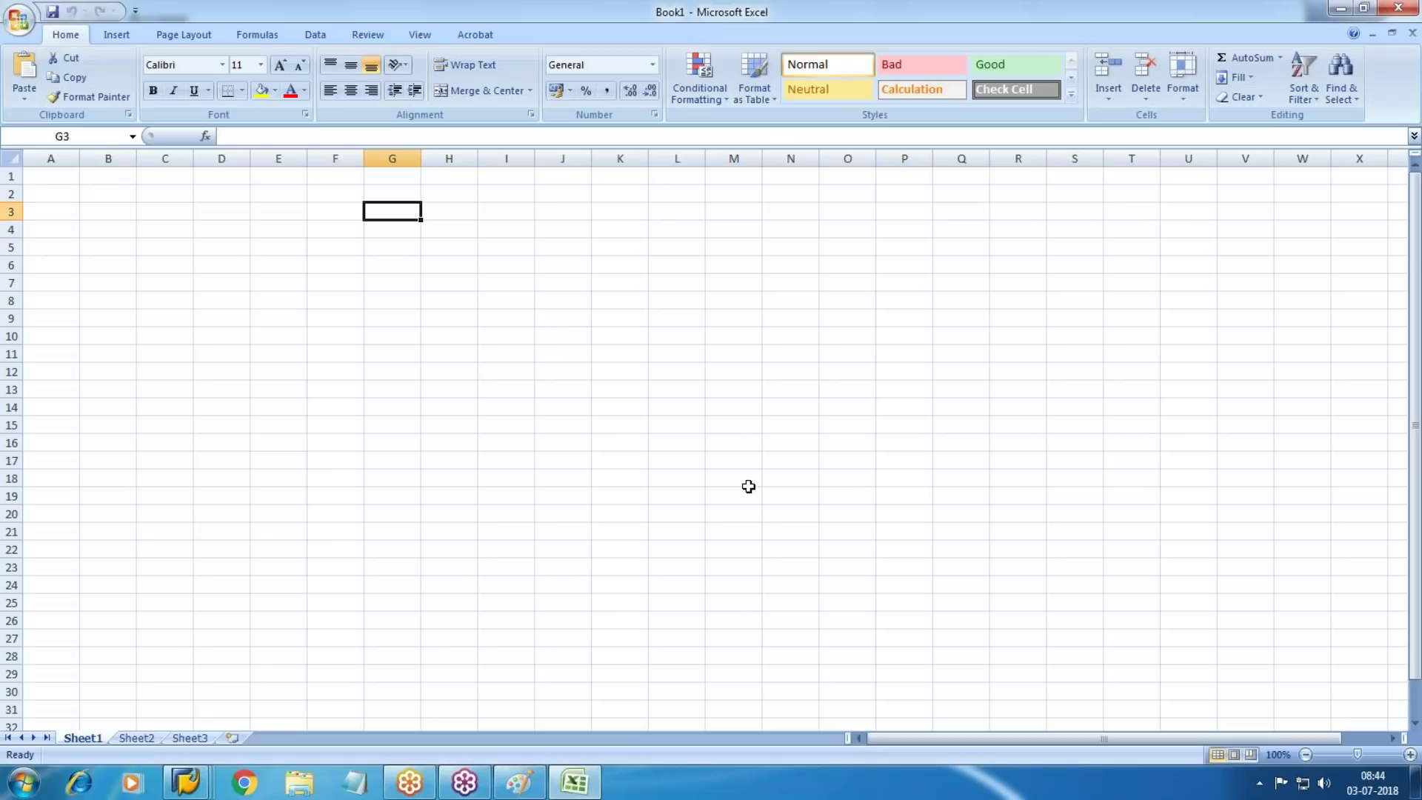
pyautogui.write('Cost Sheet')
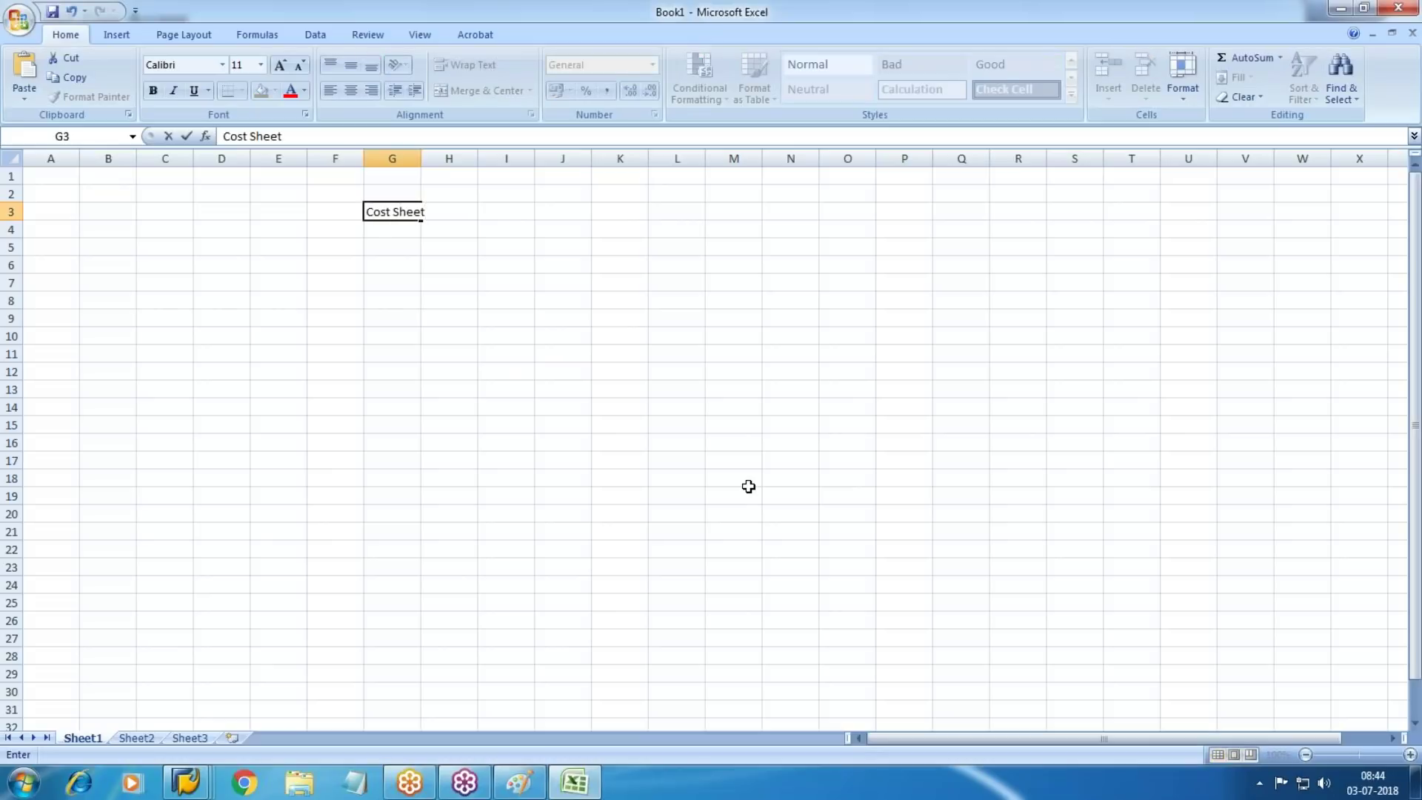
pyautogui.press('Return')
pyautogui.press('Return')
pyautogui.write('Mat Cost')
pyautogui.press('Return')
pyautogui.write('Lab Cost')
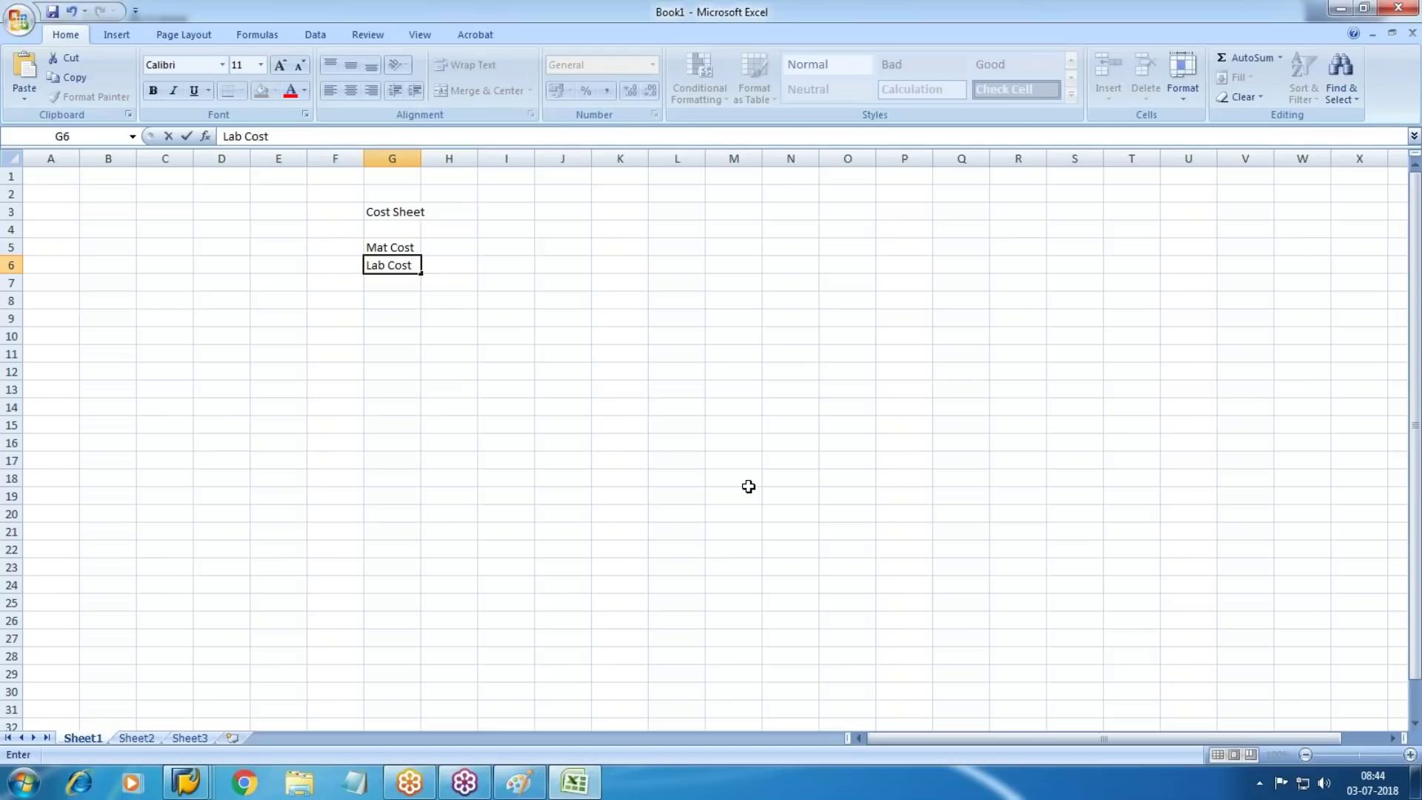
pyautogui.press('Return')
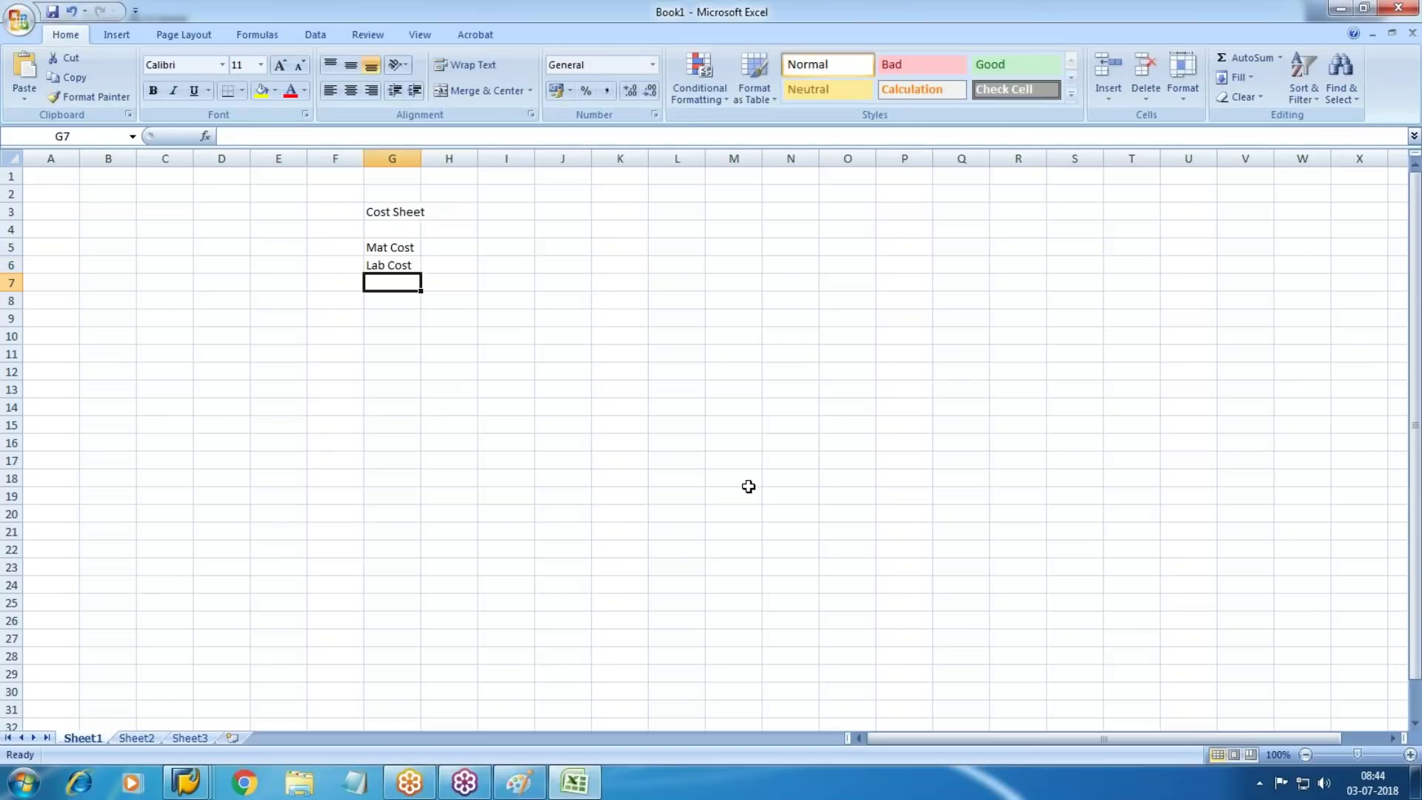
pyautogui.write('Prod ')
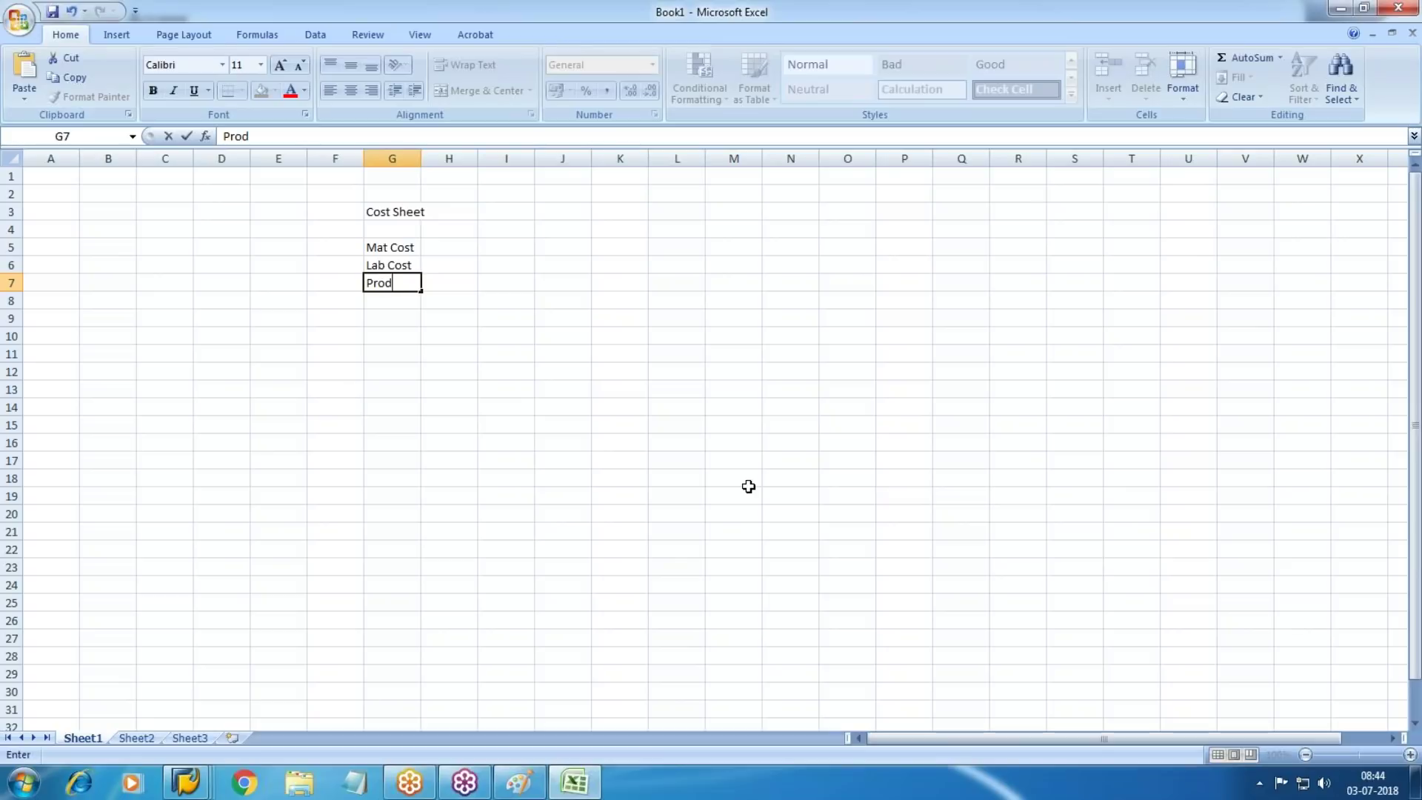
pyautogui.write('Cost')
pyautogui.press('Return')
pyautogui.press('Up')
pyautogui.press('Up')
pyautogui.press('Up')
# Enter the amounts 1000, 500 and 400 in H5:H7
pyautogui.press('Right')
pyautogui.write('1000')
pyautogui.press('Return')
pyautogui.press('Left')
pyautogui.press('Right')
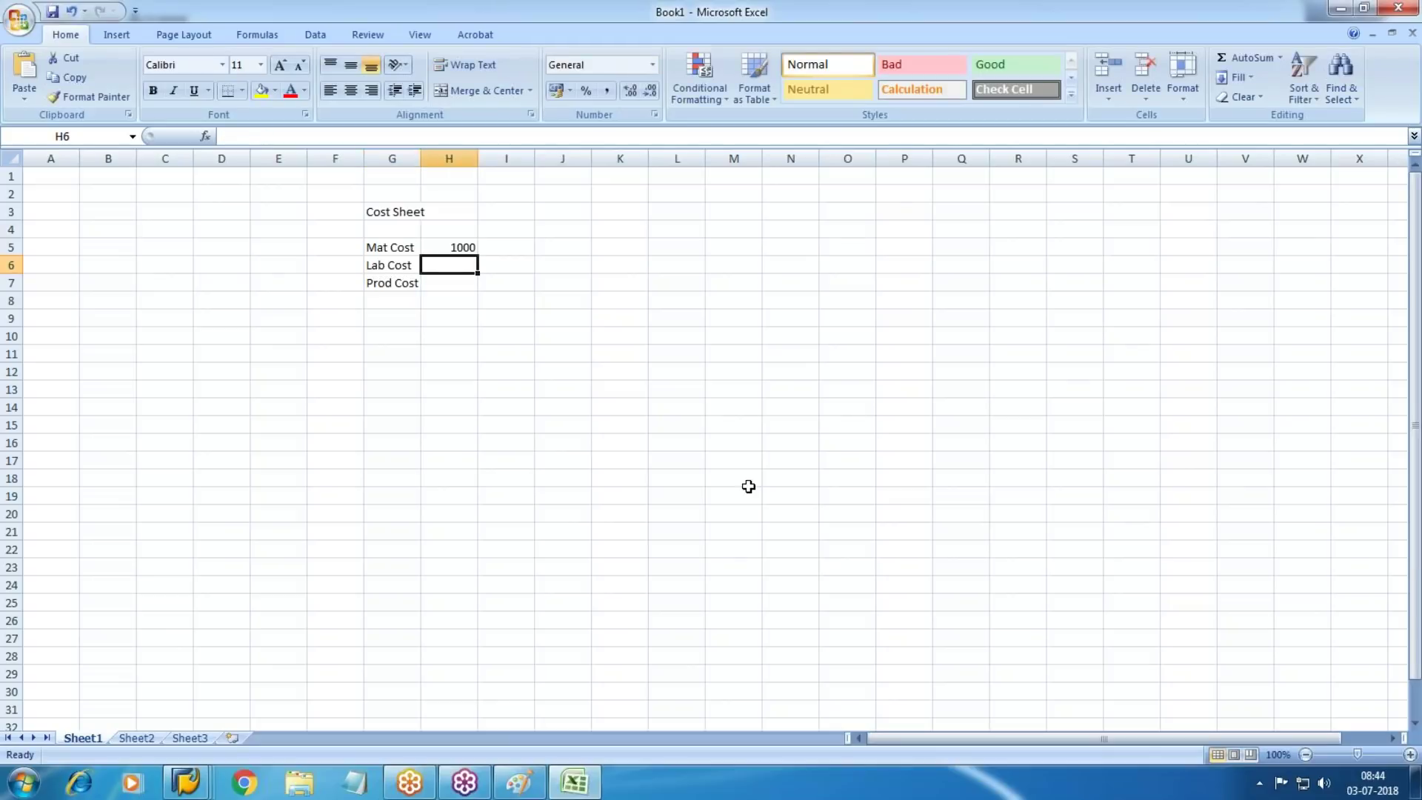
pyautogui.write('6')
pyautogui.press('Escape')
pyautogui.write('500')
pyautogui.press('Return')
pyautogui.write('400')
pyautogui.press('Return')
# AutoSum the three amounts into H8 and label that total row Fact Cost
pyautogui.hotkey('alt', '=')
pyautogui.press('Return')
pyautogui.press('Left')
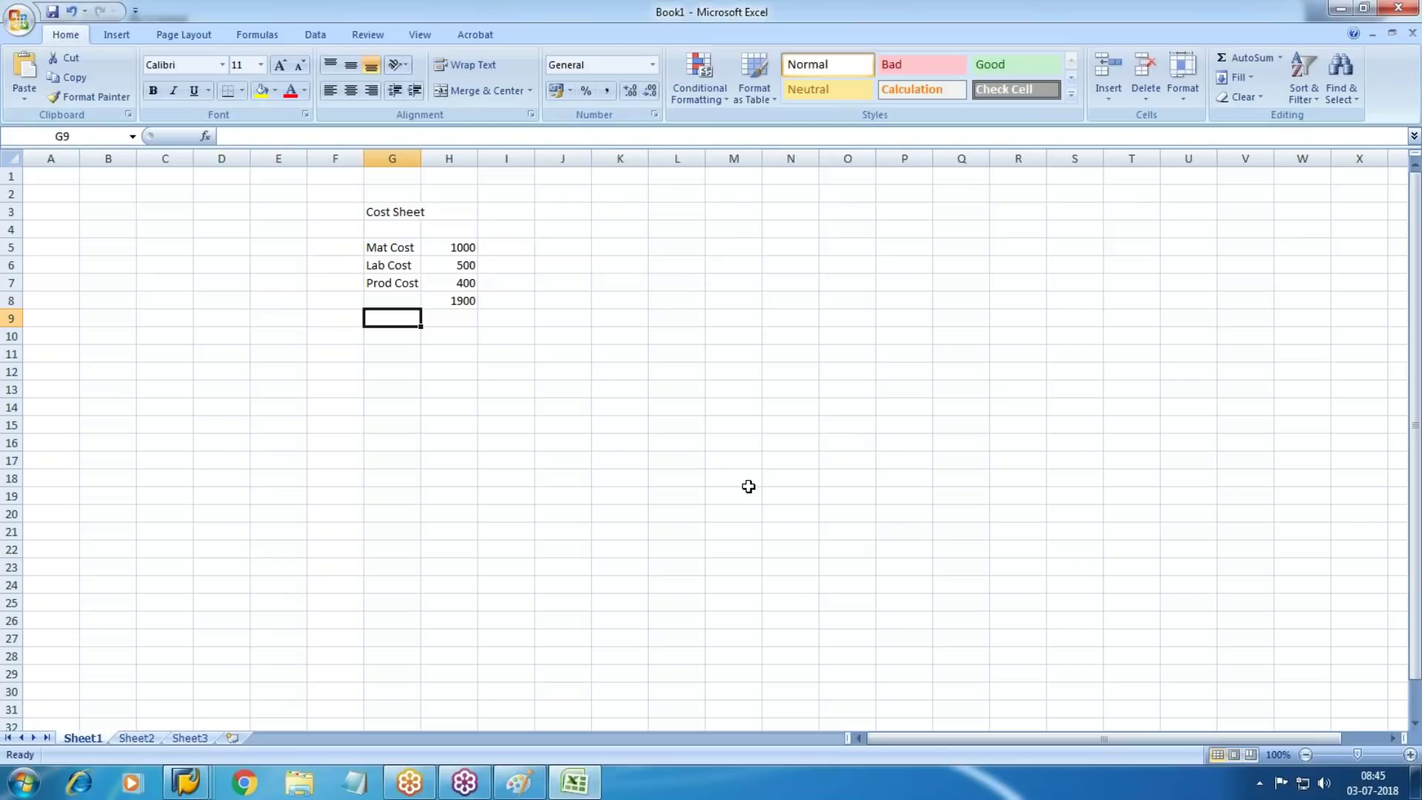
pyautogui.press('Up')
pyautogui.write('Fact Cost')
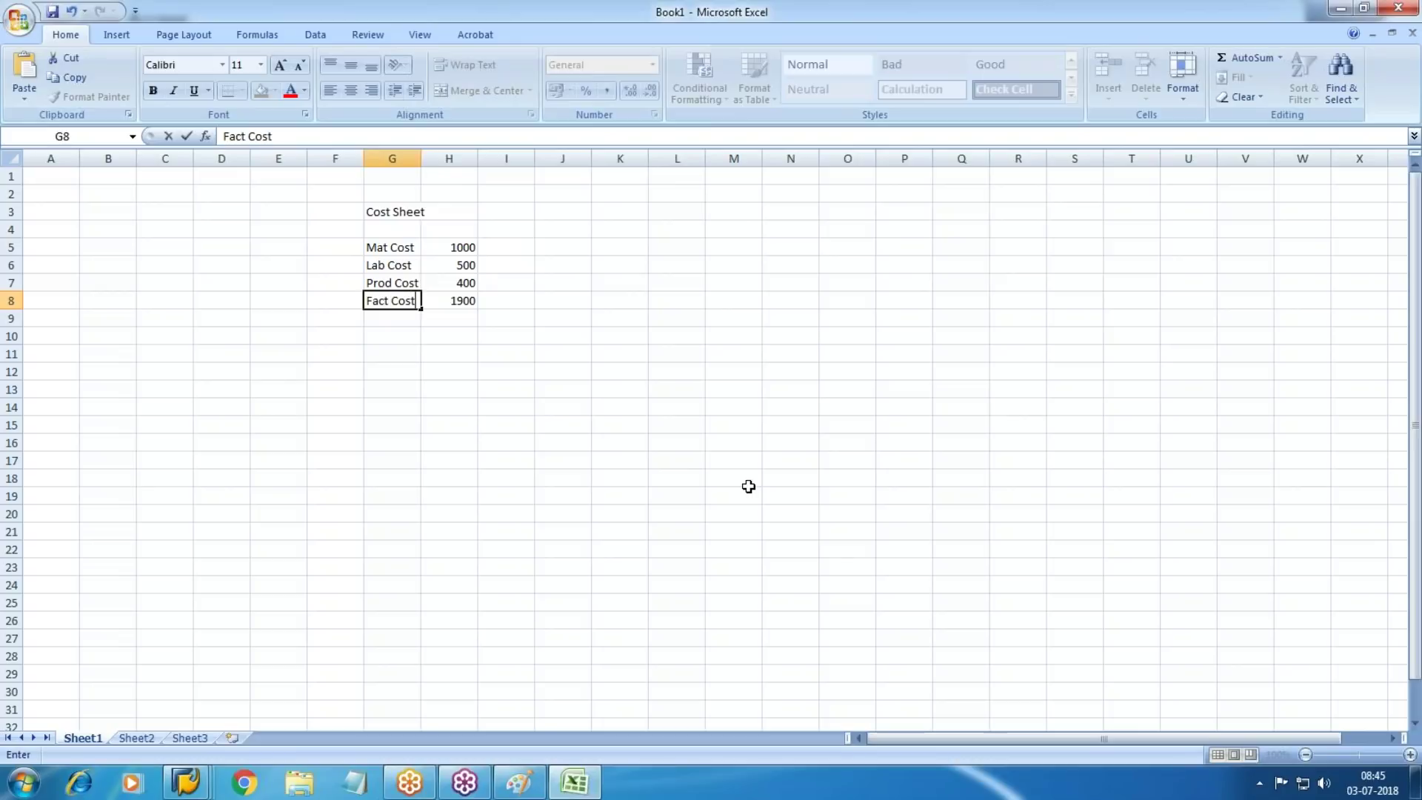
pyautogui.press('Tab')
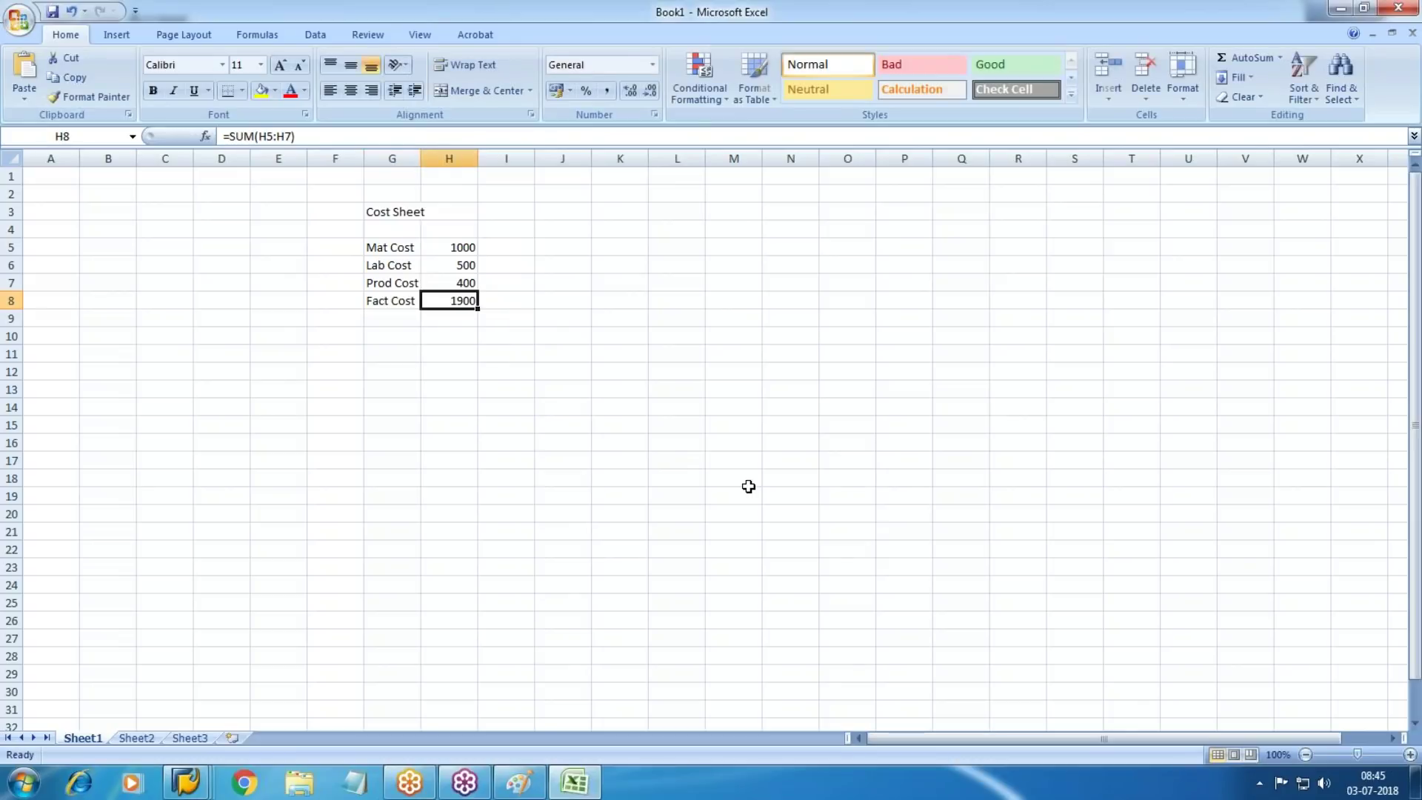
pyautogui.press('Left')
pyautogui.press('Right')
pyautogui.press('Down')
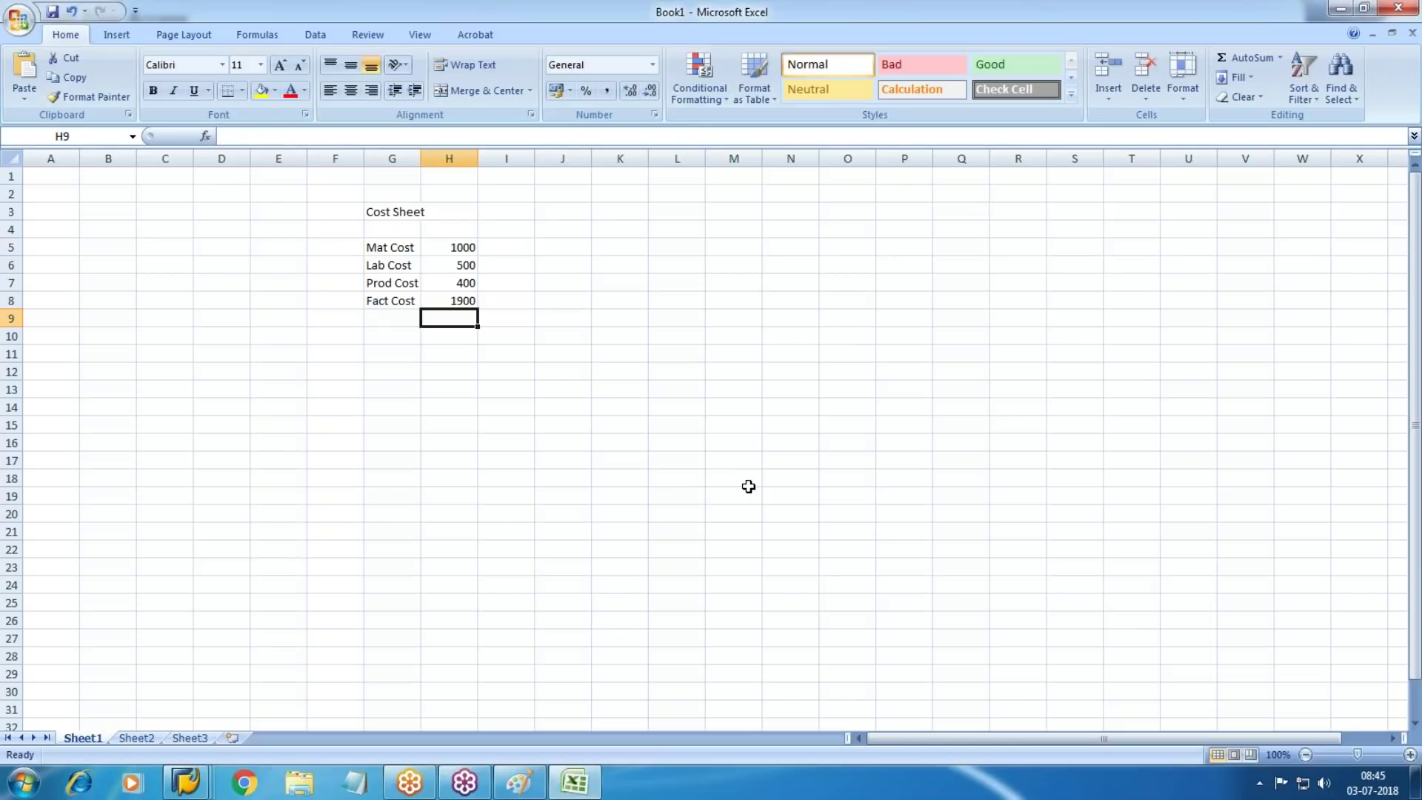
pyautogui.press('Up')
pyautogui.press('Down')
pyautogui.press('Left')
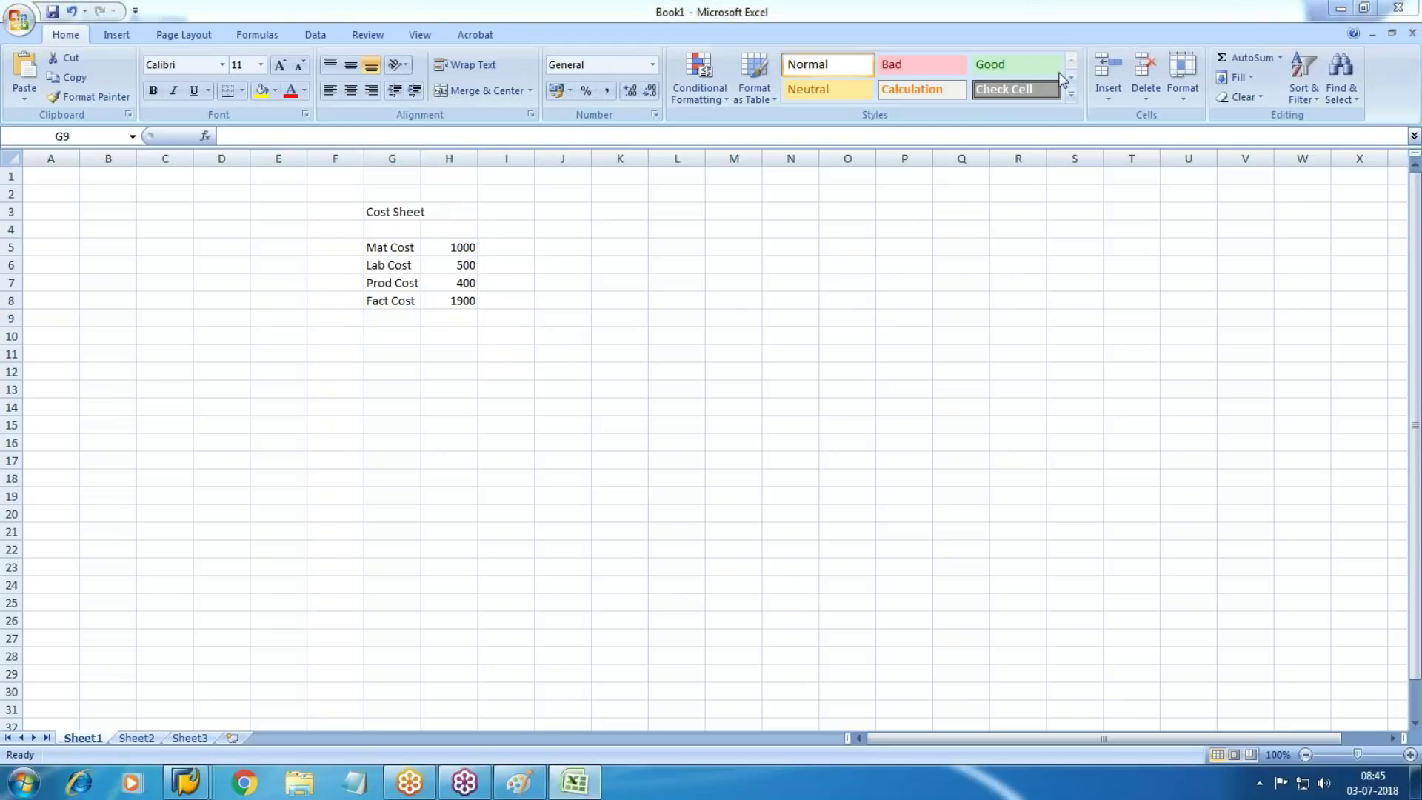
# Add an admn cost row with amount 200 in G9:H9
pyautogui.click(406, 332)
pyautogui.write('admn')
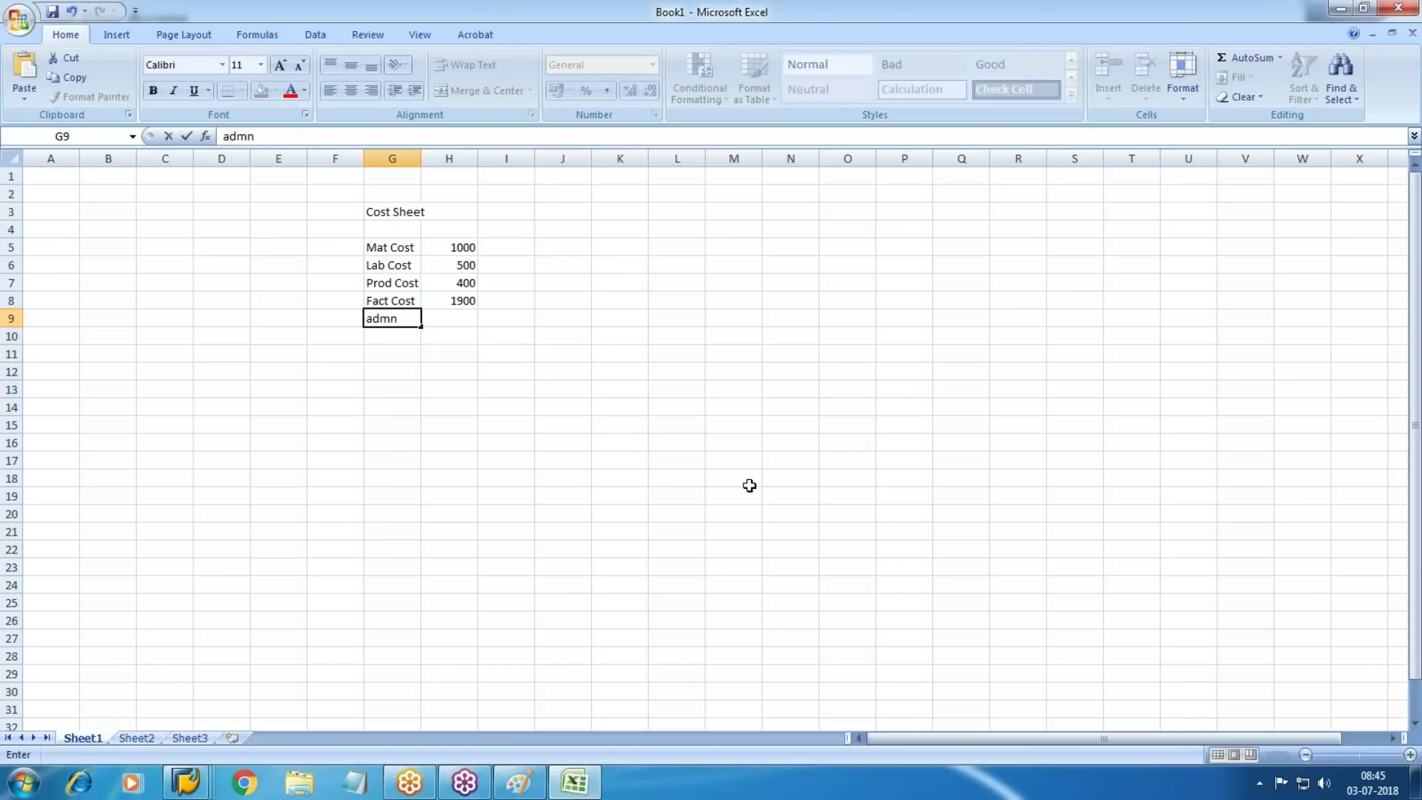
pyautogui.write('cost')
pyautogui.press('Tab')
pyautogui.write('200')
pyautogui.press('Return')
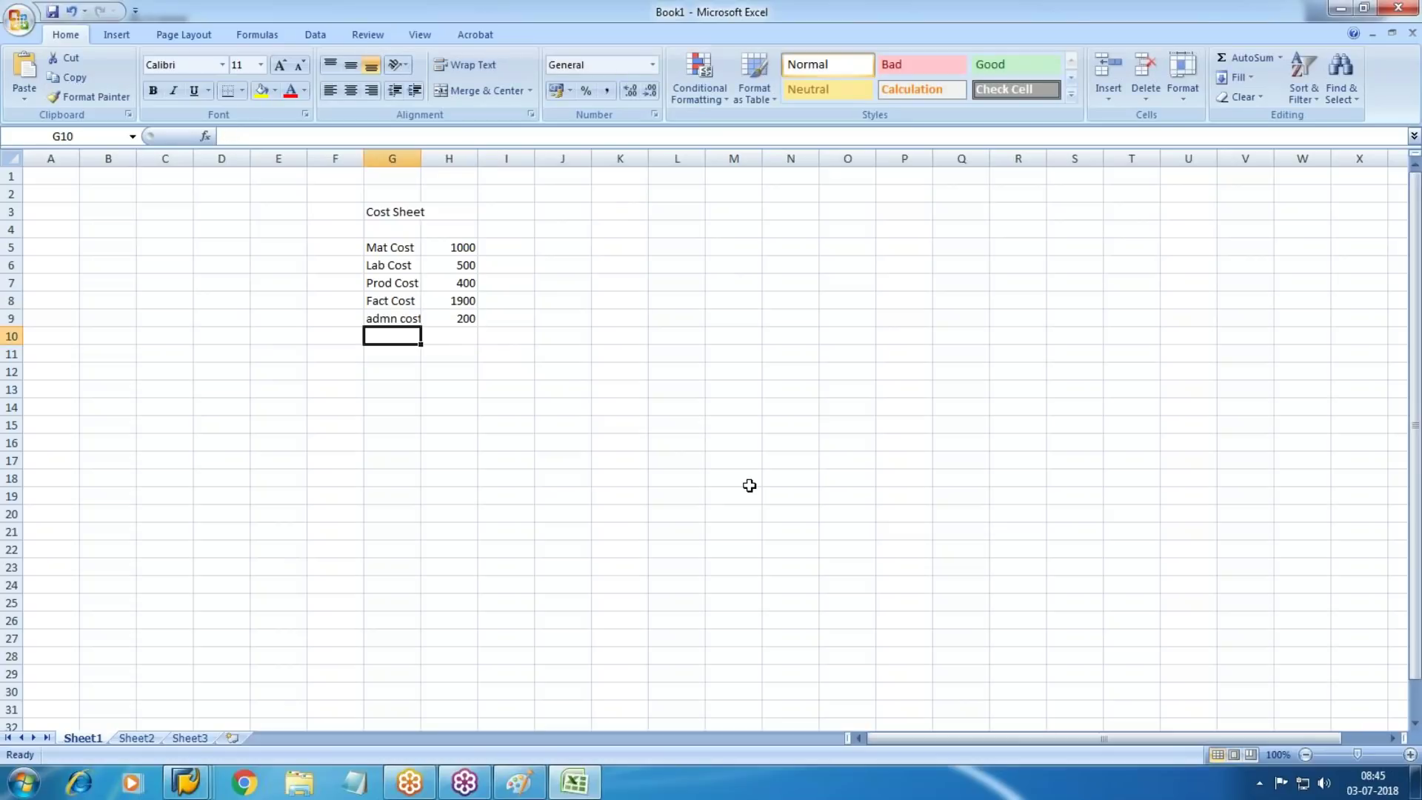
# Add a COGM row with amount 2100 in G10:H10
pyautogui.press('Right')
pyautogui.press('Left')
pyautogui.write('COGM')
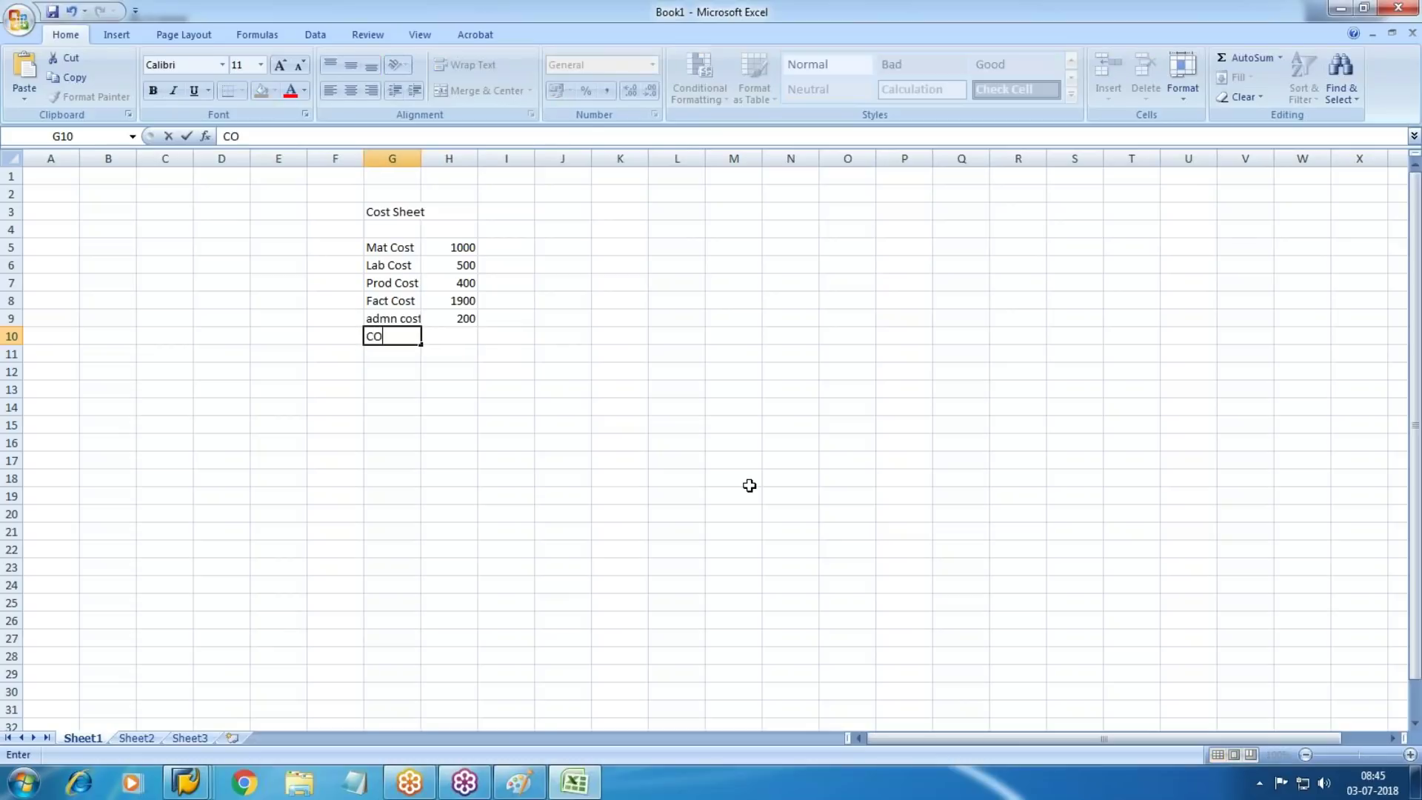
pyautogui.press('Tab')
pyautogui.write('2100')
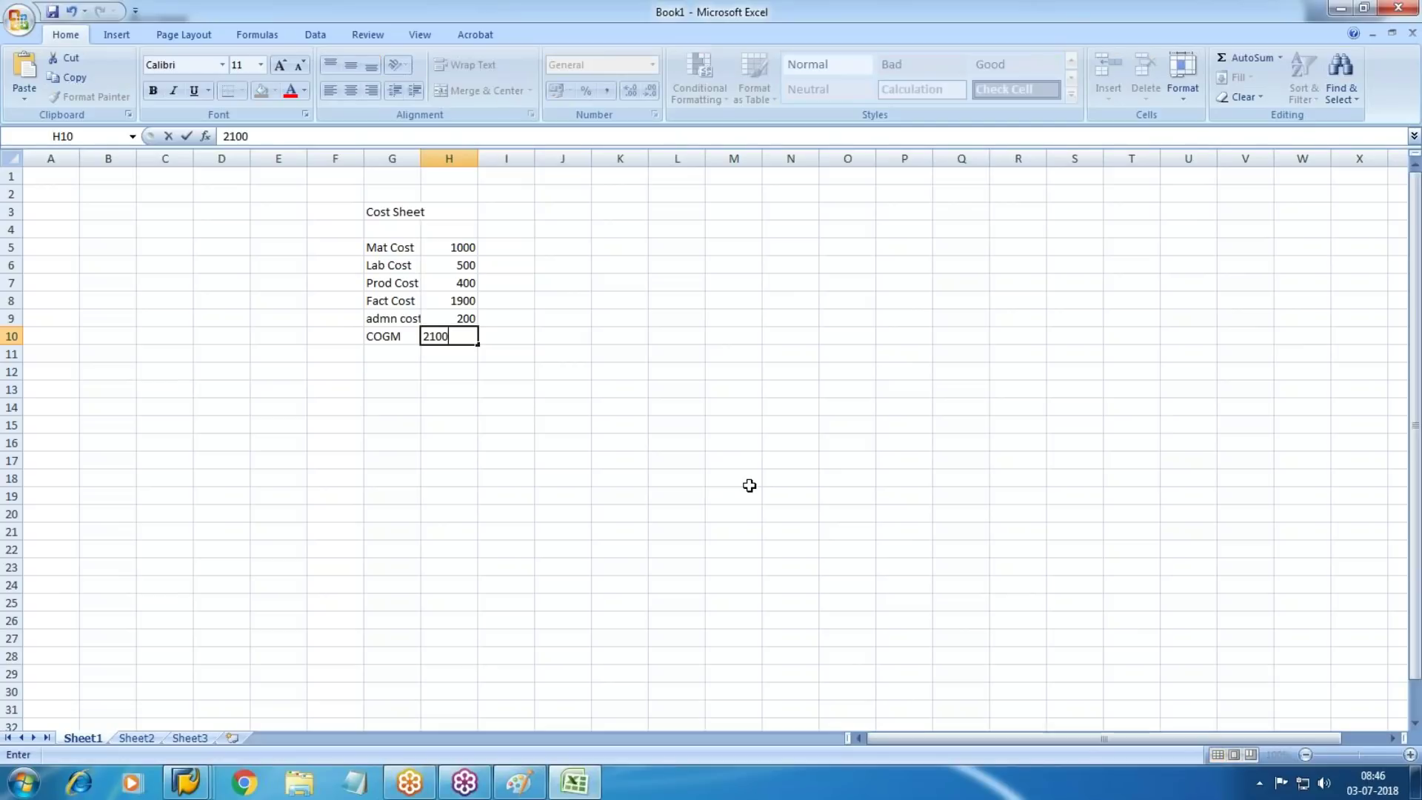
pyautogui.press('Return')
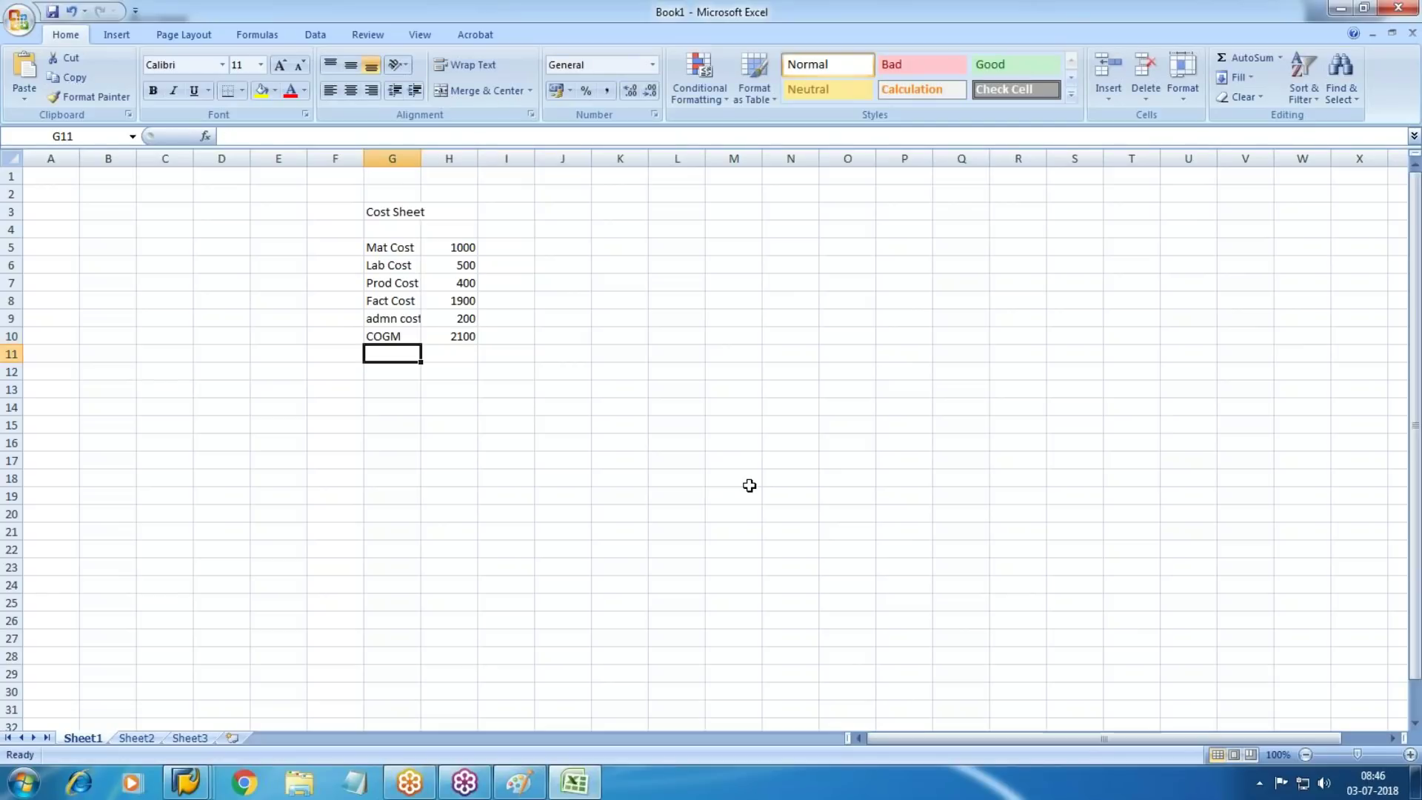
pyautogui.click(465, 306)
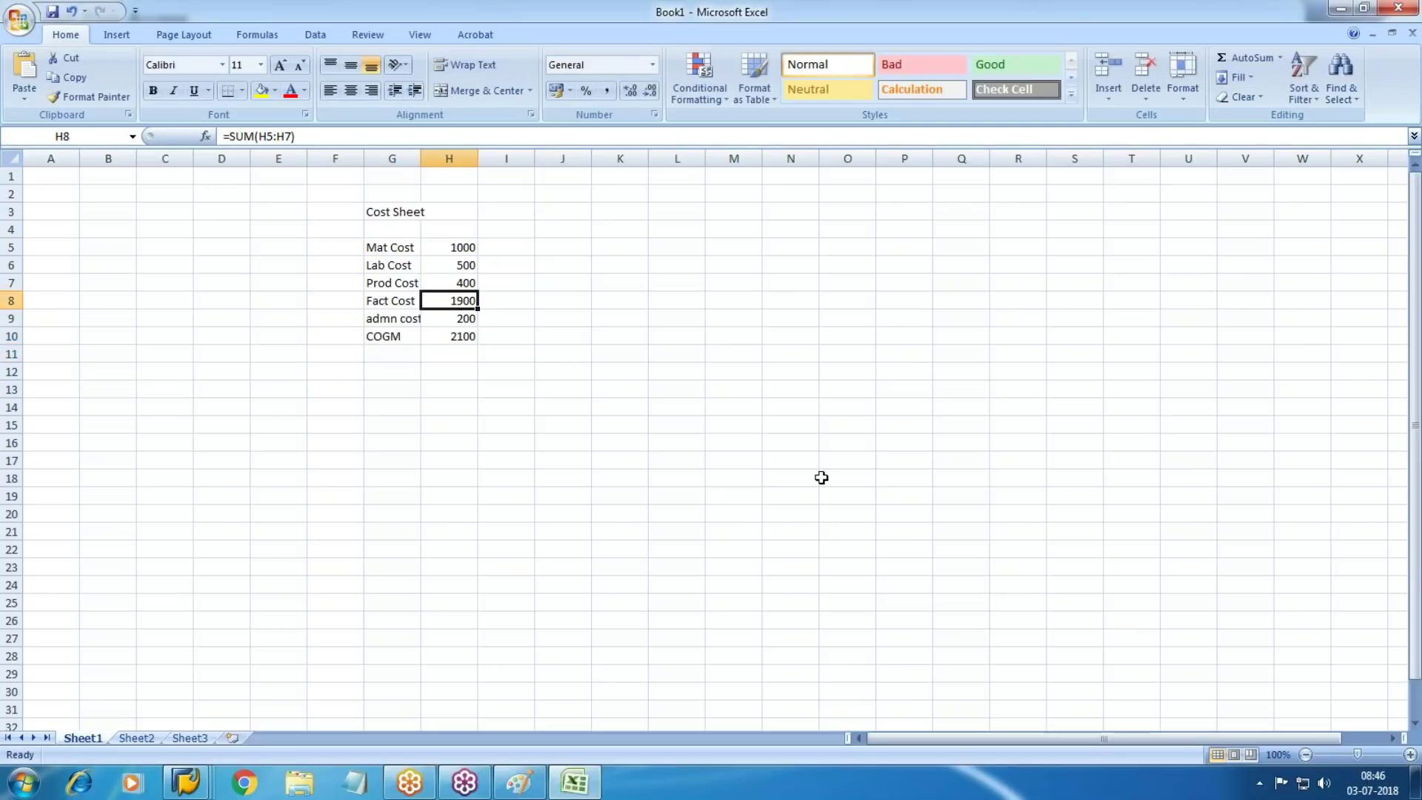
# Fill the admn cost row G9:H9 with yellow
pyautogui.moveTo(373, 317); pyautogui.dragTo(452, 318)
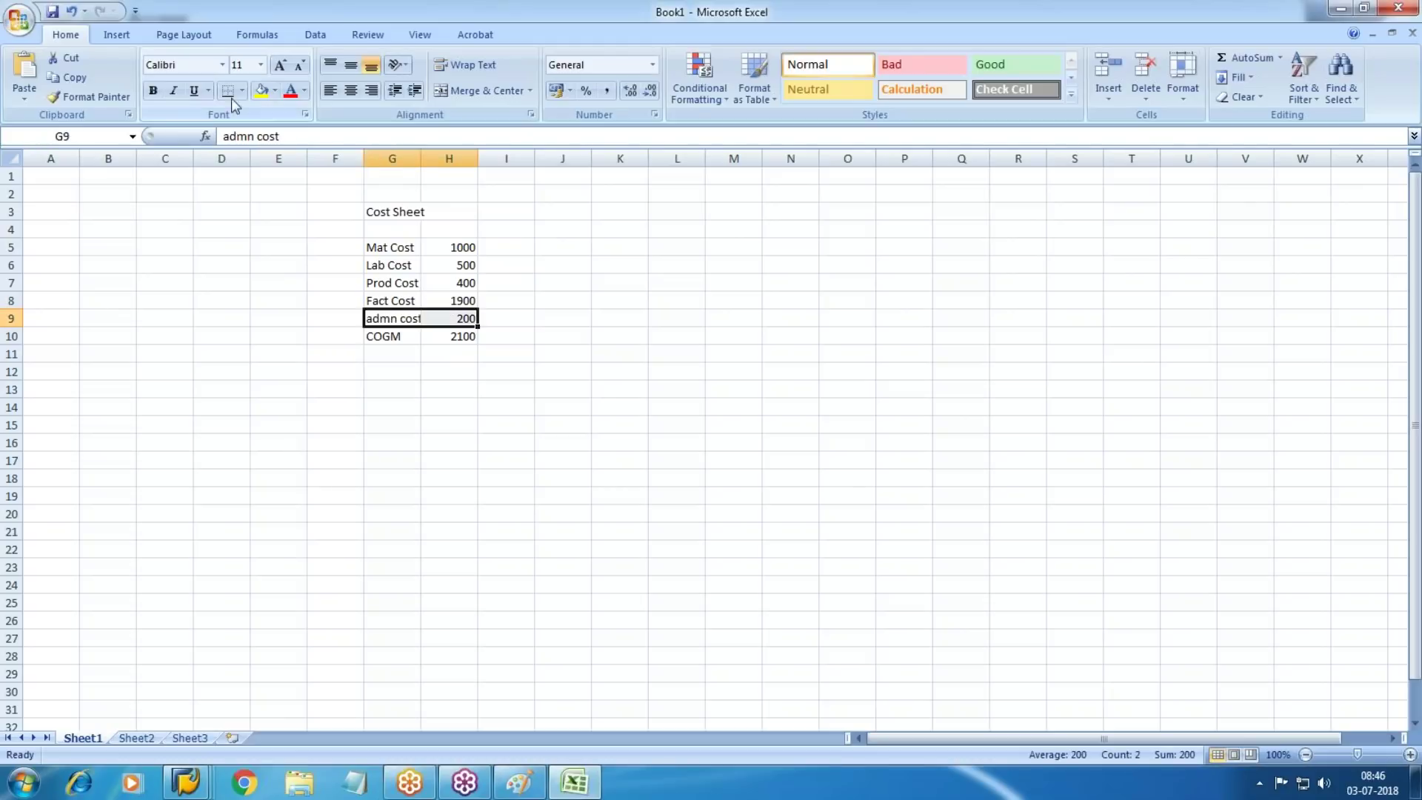
pyautogui.click(262, 90)
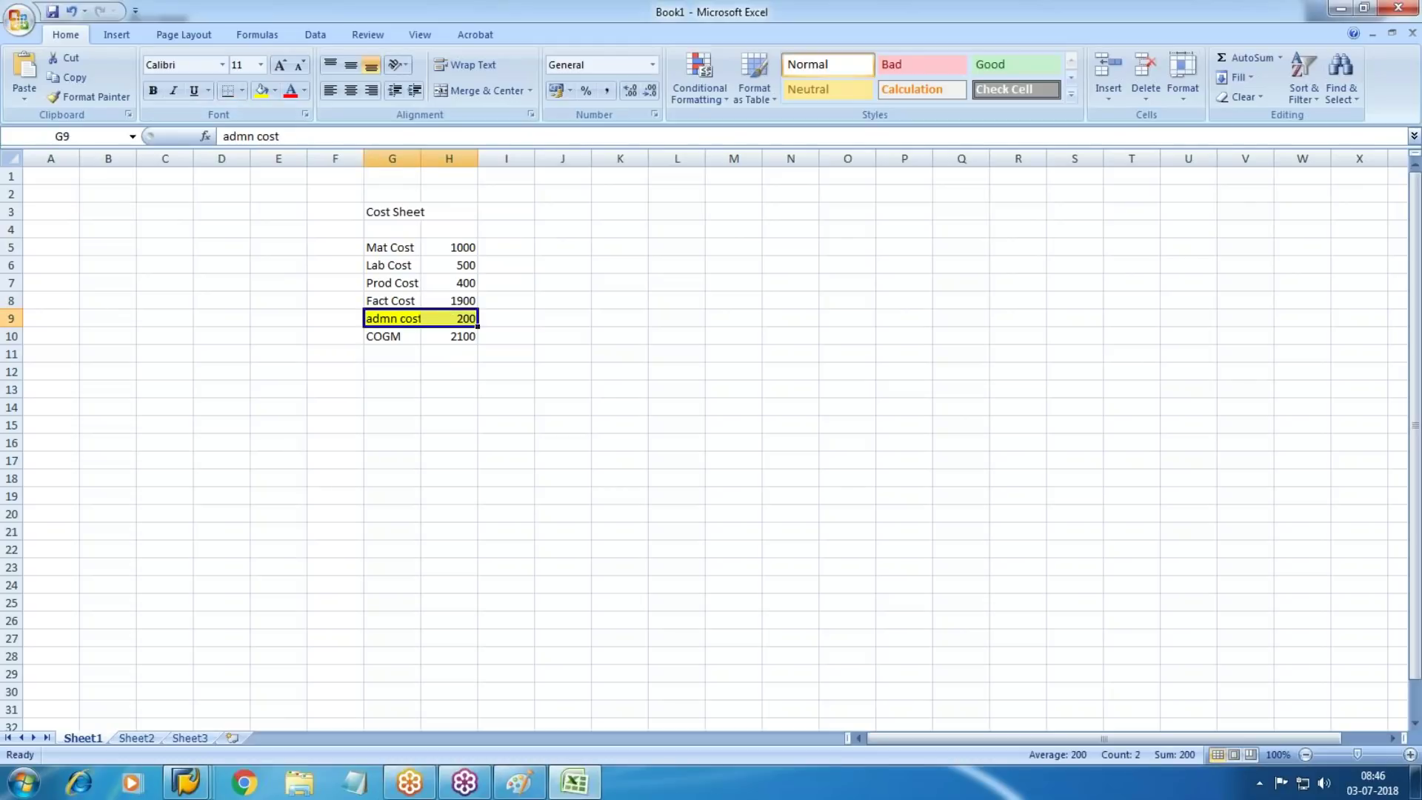
pyautogui.click(407, 368)
# Add an advt row of 100 and a COGS row of 2200
pyautogui.press('Up')
pyautogui.write('advt')
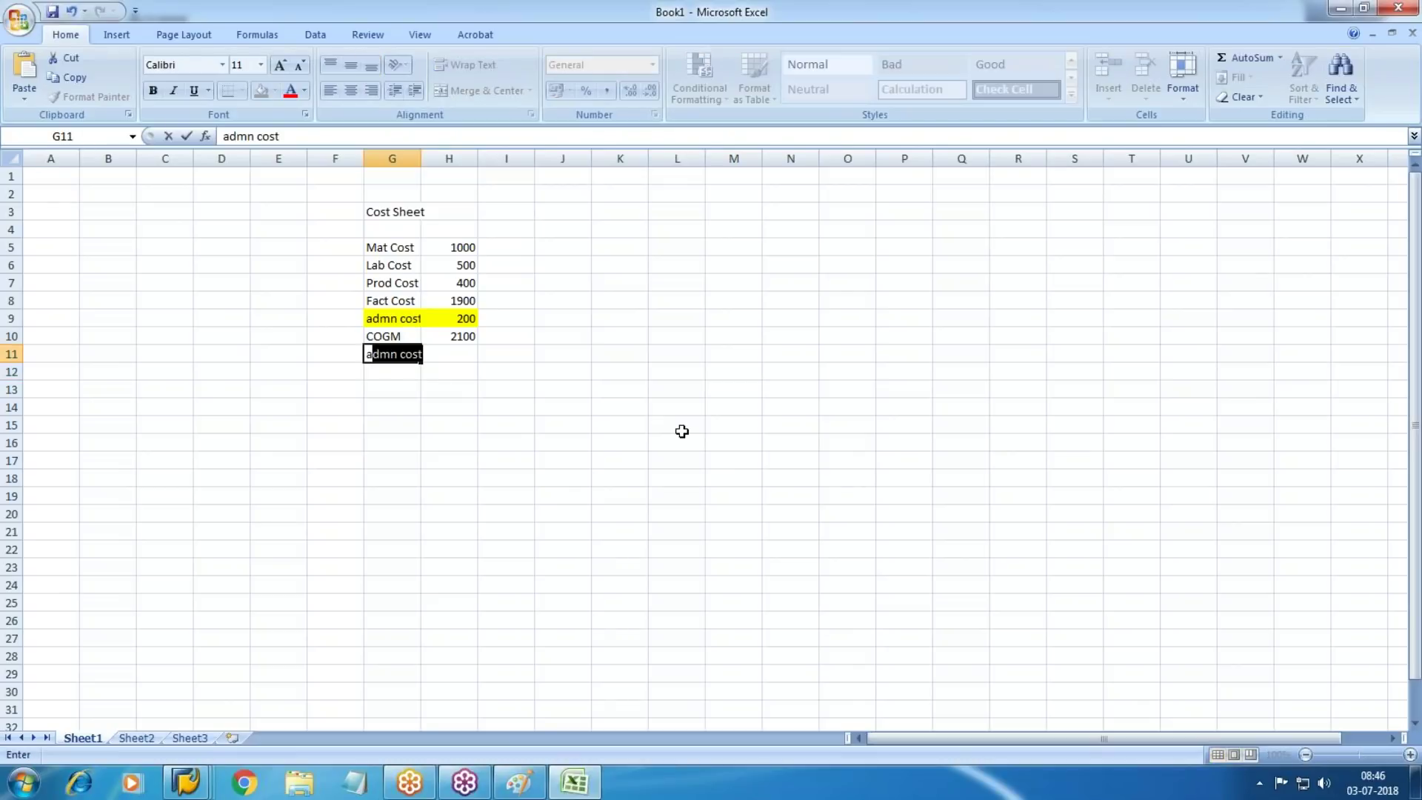
pyautogui.press('Tab')
pyautogui.write('100')
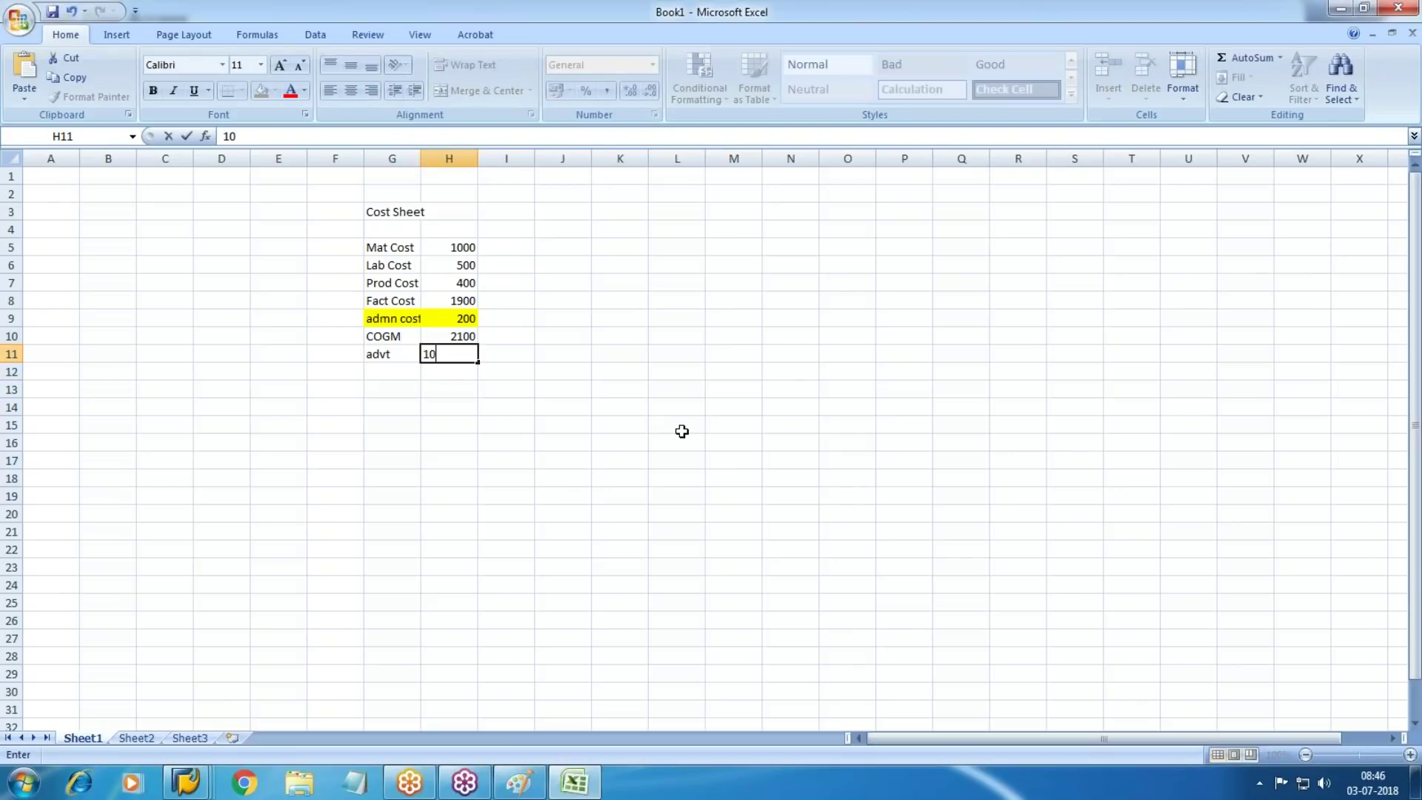
pyautogui.press('Return')
pyautogui.write('COH')
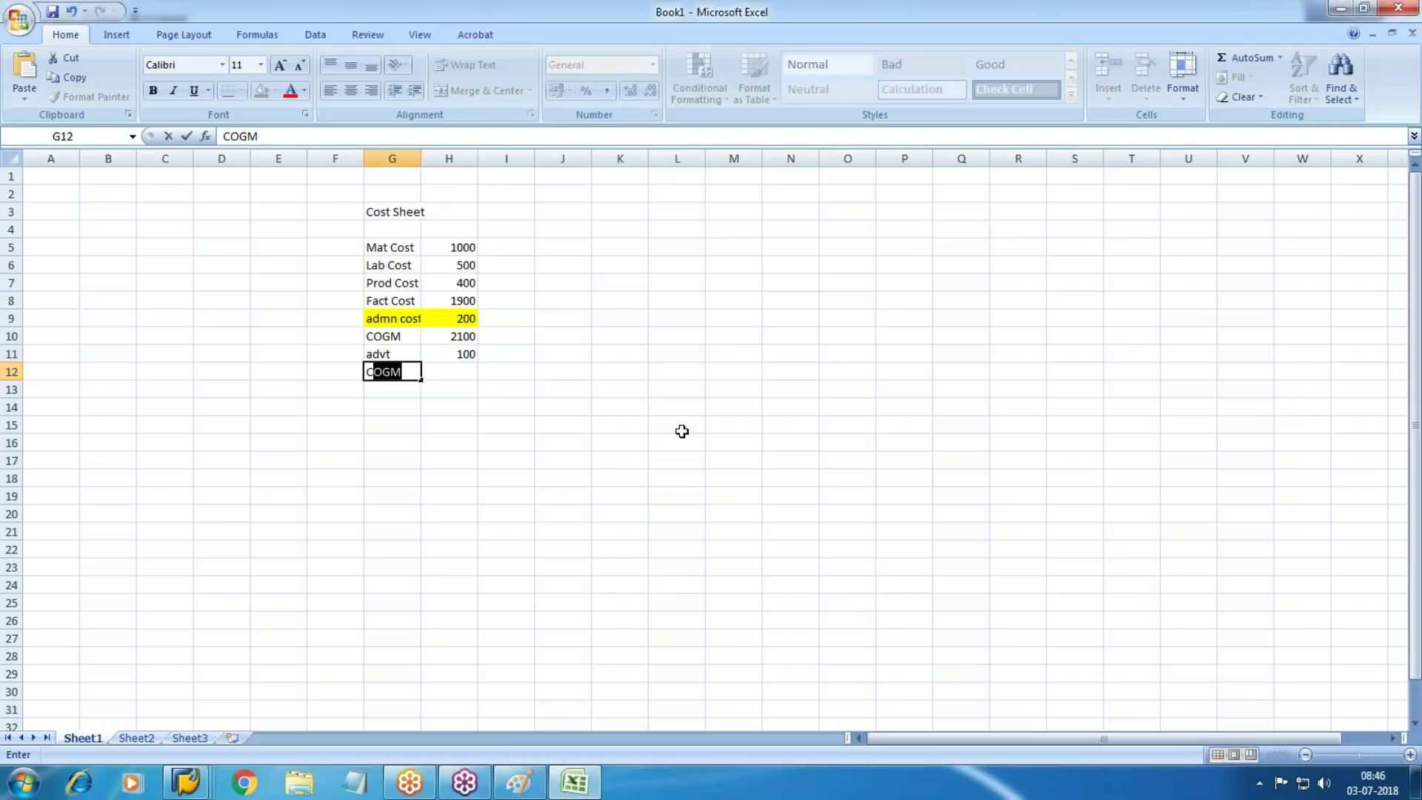
pyautogui.press('BackSpace')
pyautogui.write('GS')
pyautogui.press('Tab')
pyautogui.write('2200')
pyautogui.press('Return')
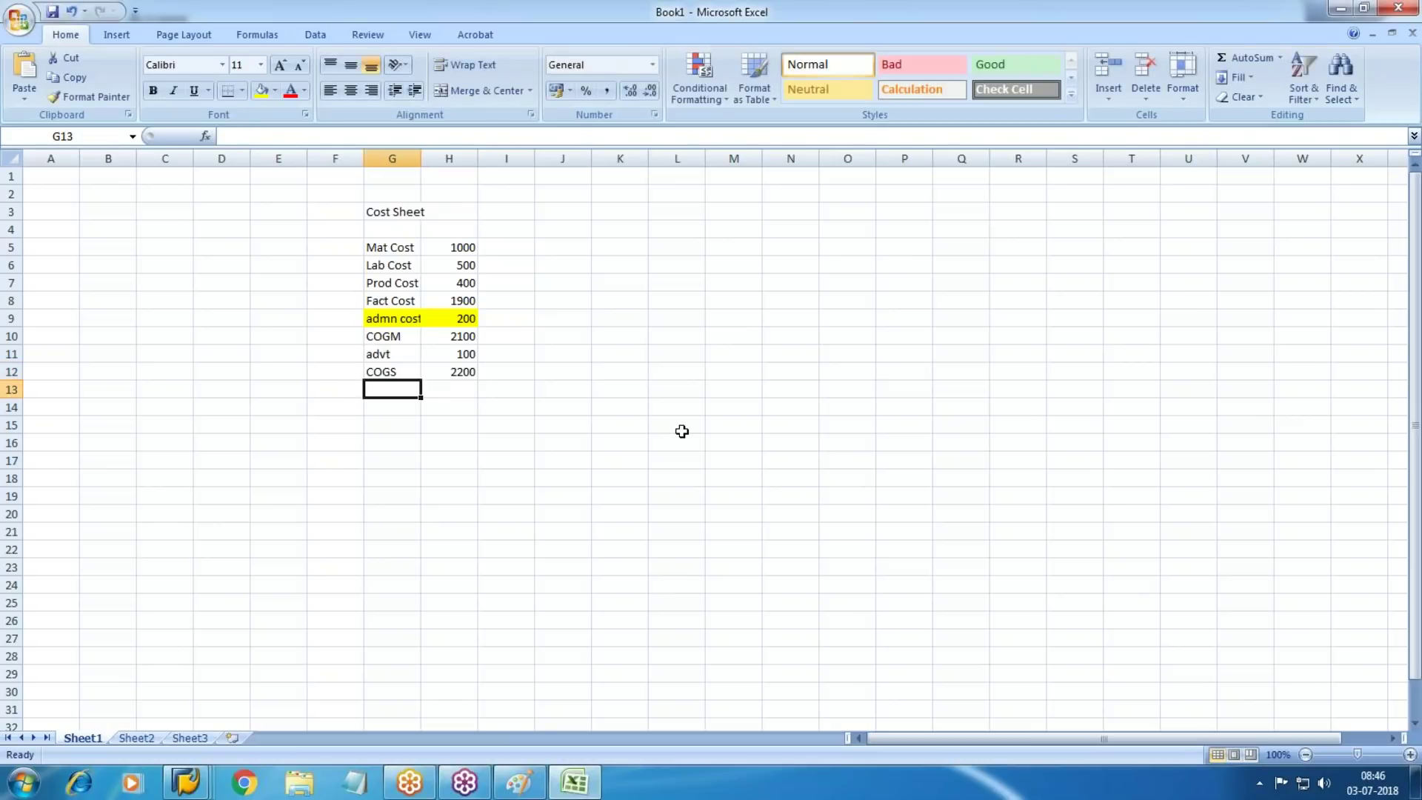
# Check the cost figures and colour the Mat, Lab and Prod Cost rows red
pyautogui.click(470, 300)
pyautogui.click(452, 366)
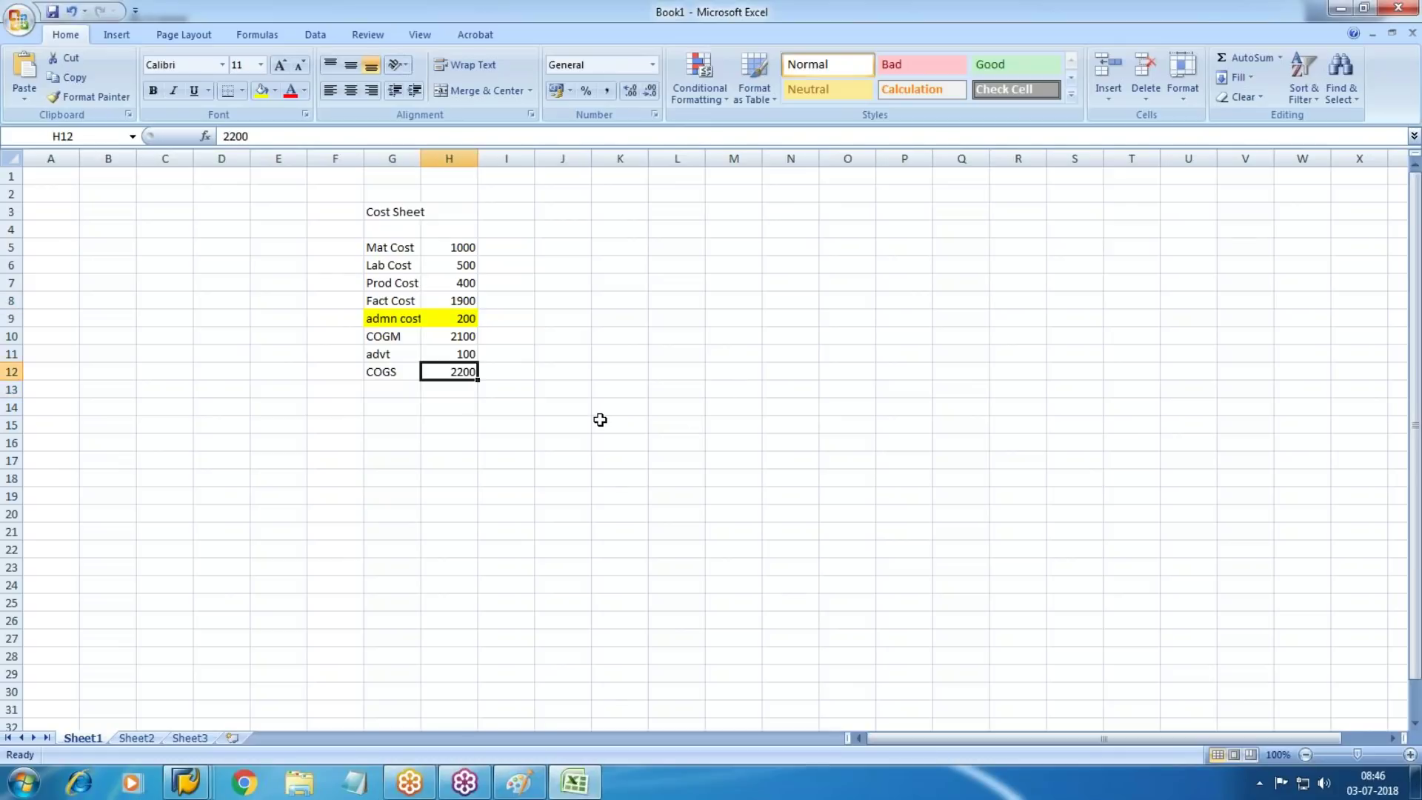
pyautogui.click(468, 318)
pyautogui.click(468, 356)
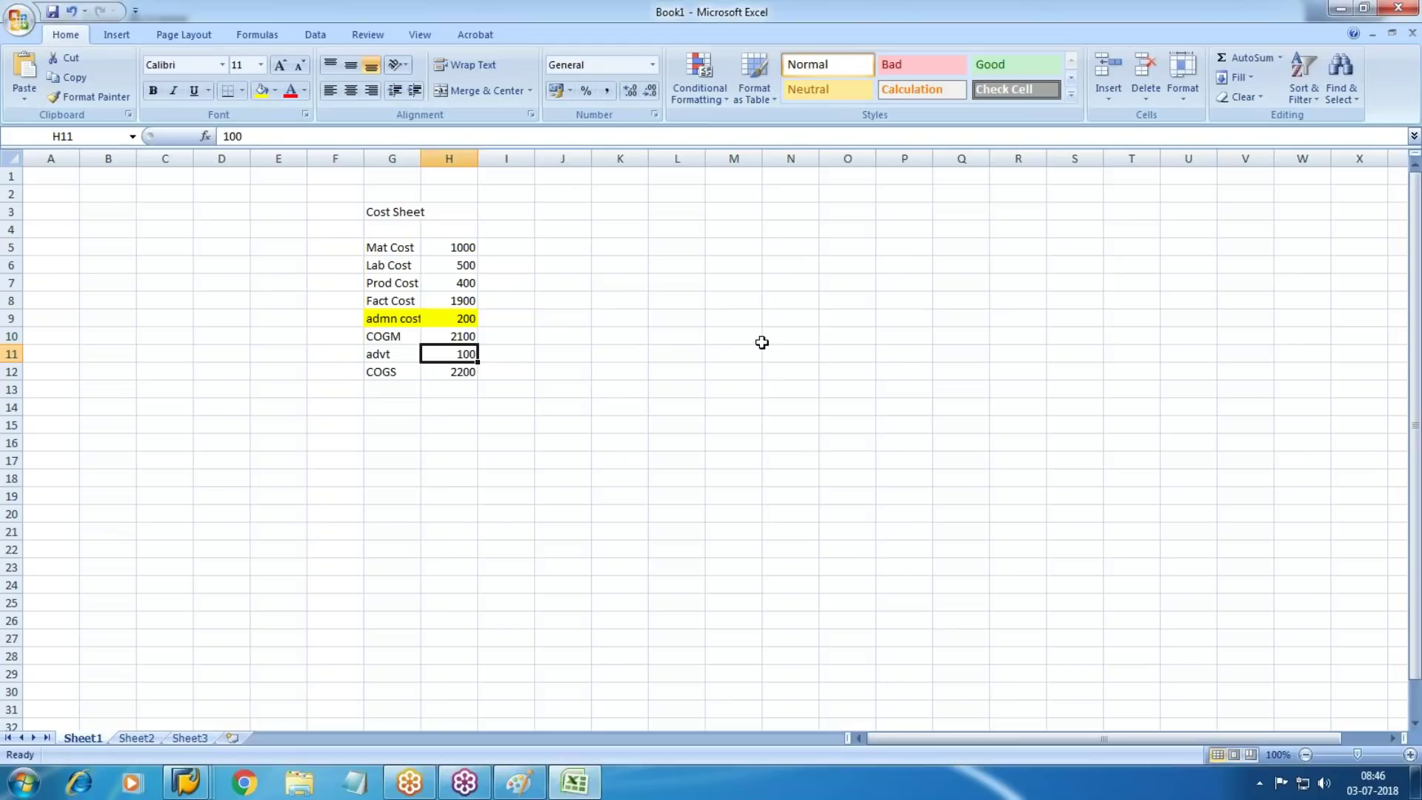
pyautogui.moveTo(376, 245); pyautogui.dragTo(474, 290)
pyautogui.click(290, 91)
pyautogui.click(618, 327)
pyautogui.moveTo(390, 317); pyautogui.dragTo(474, 372)
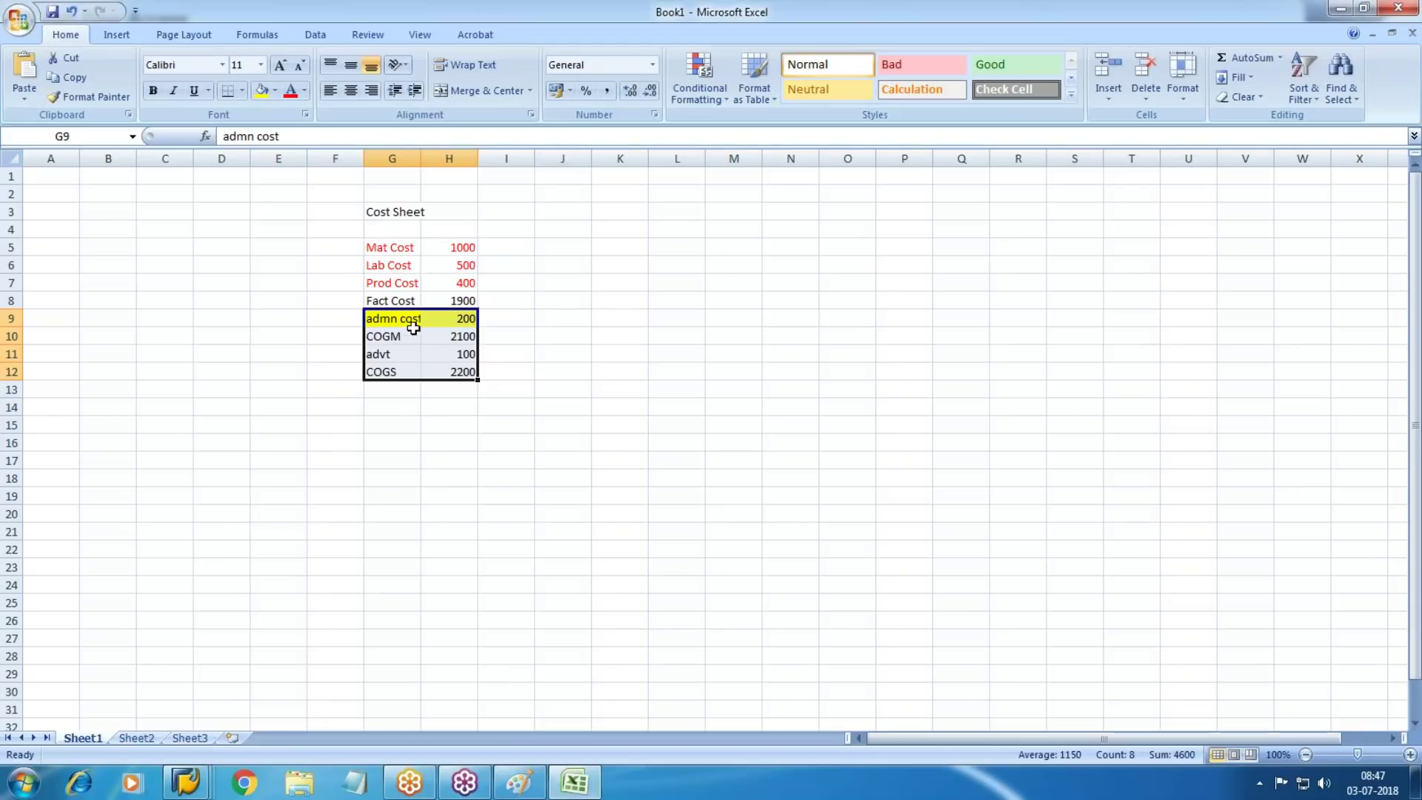
pyautogui.click(411, 247)
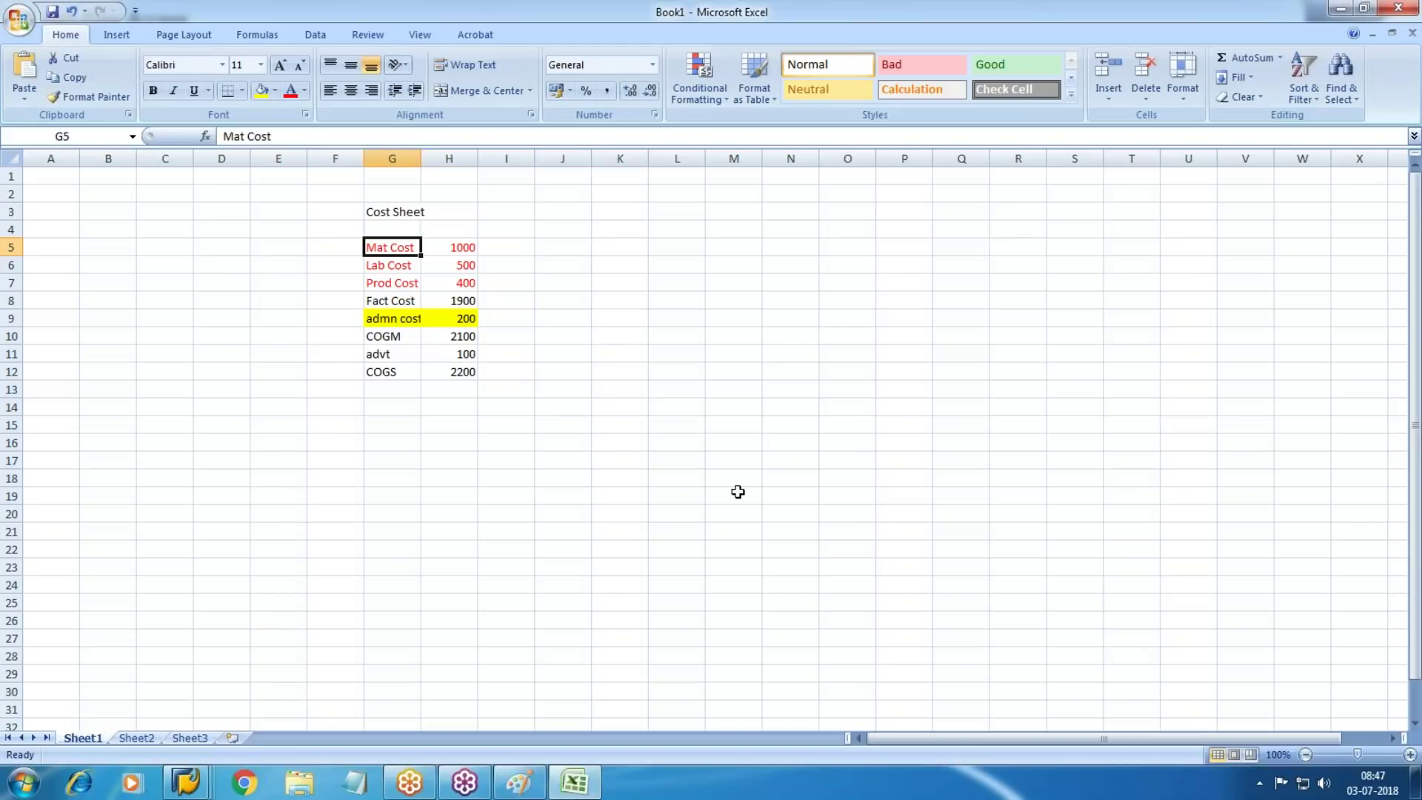
pyautogui.press('Down')
pyautogui.press('Down')
pyautogui.press('Down')
pyautogui.press('Down')
pyautogui.press('Down')
pyautogui.press('Down')
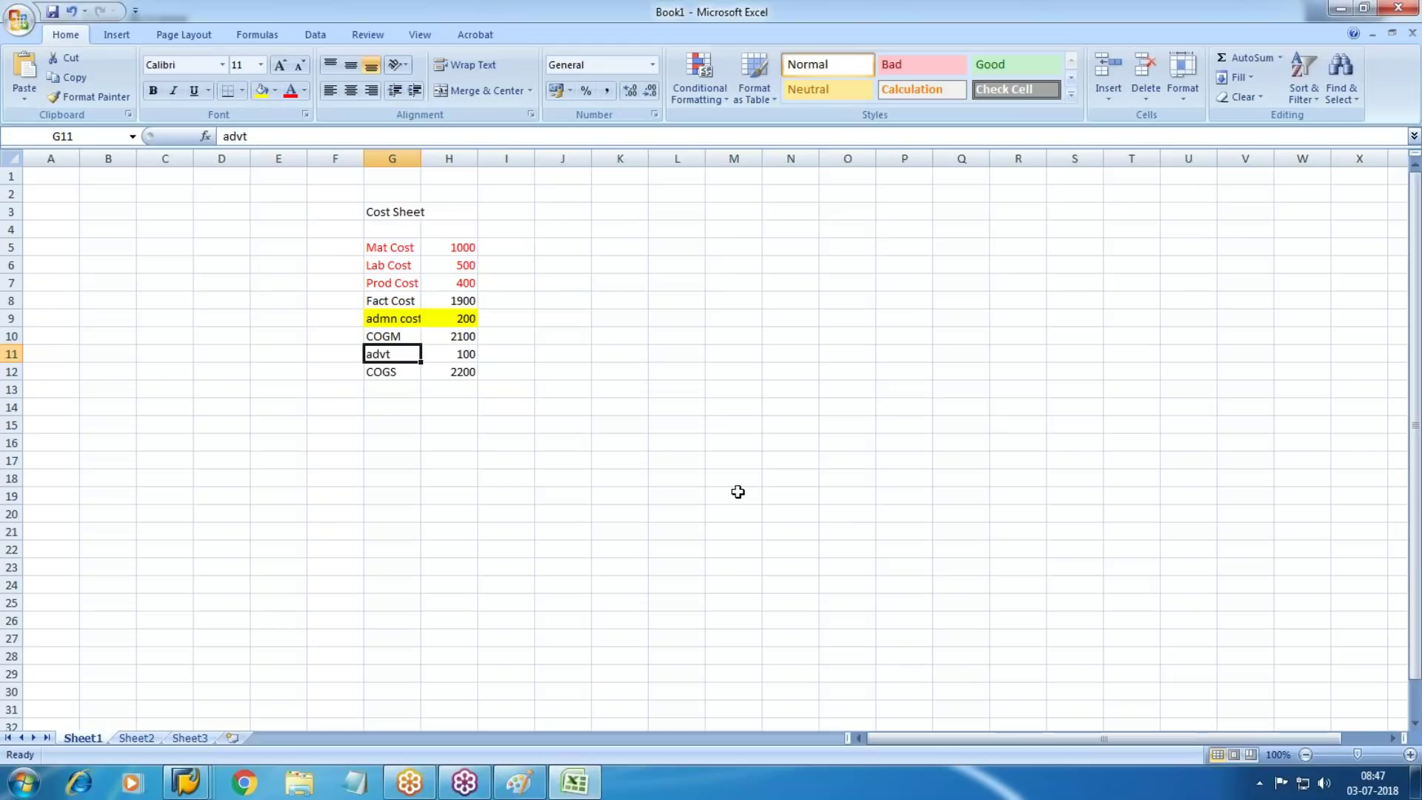
pyautogui.press('Right')
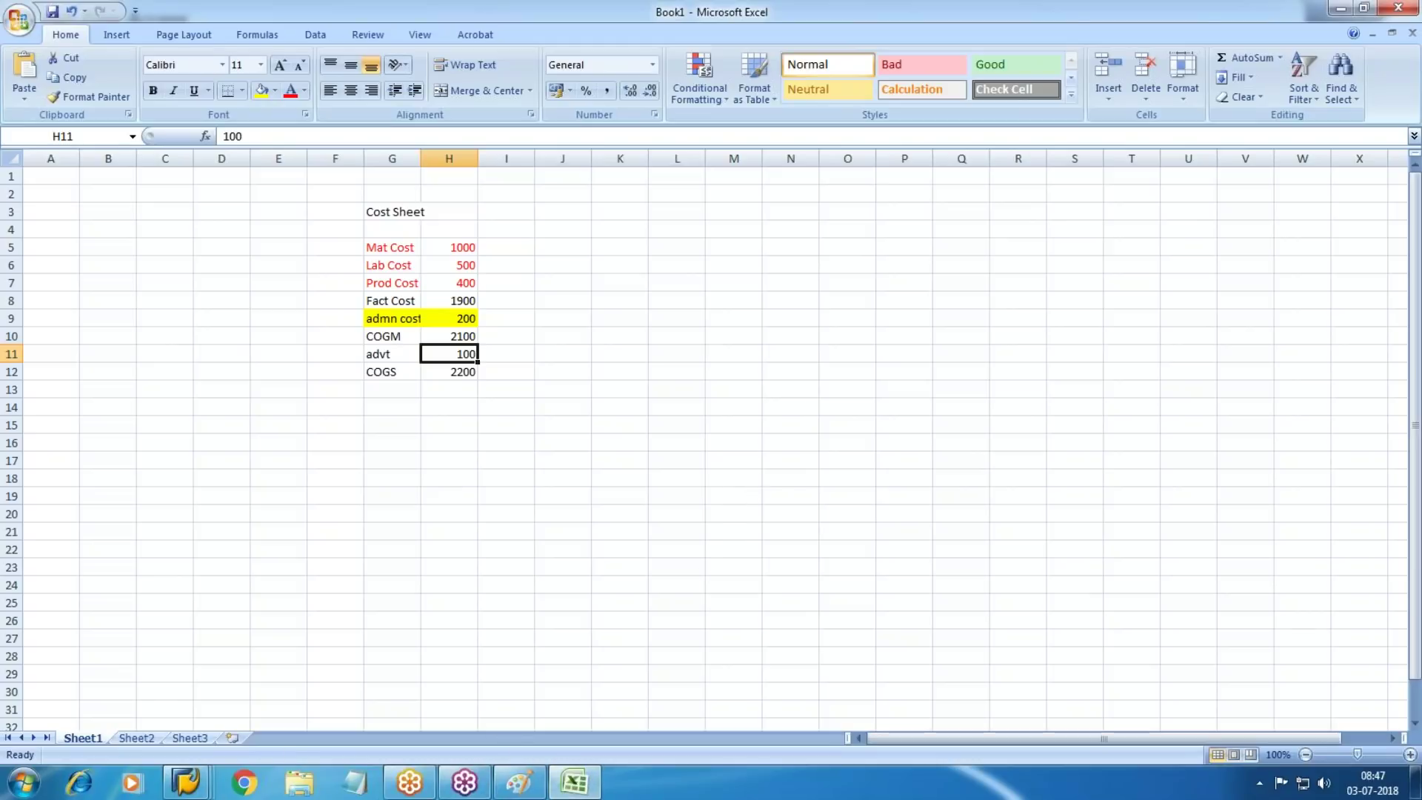
# Start a Canteen block in N7 with Salary 12000, tagged PCE in M8
pyautogui.click(734, 514)
pyautogui.click(786, 283)
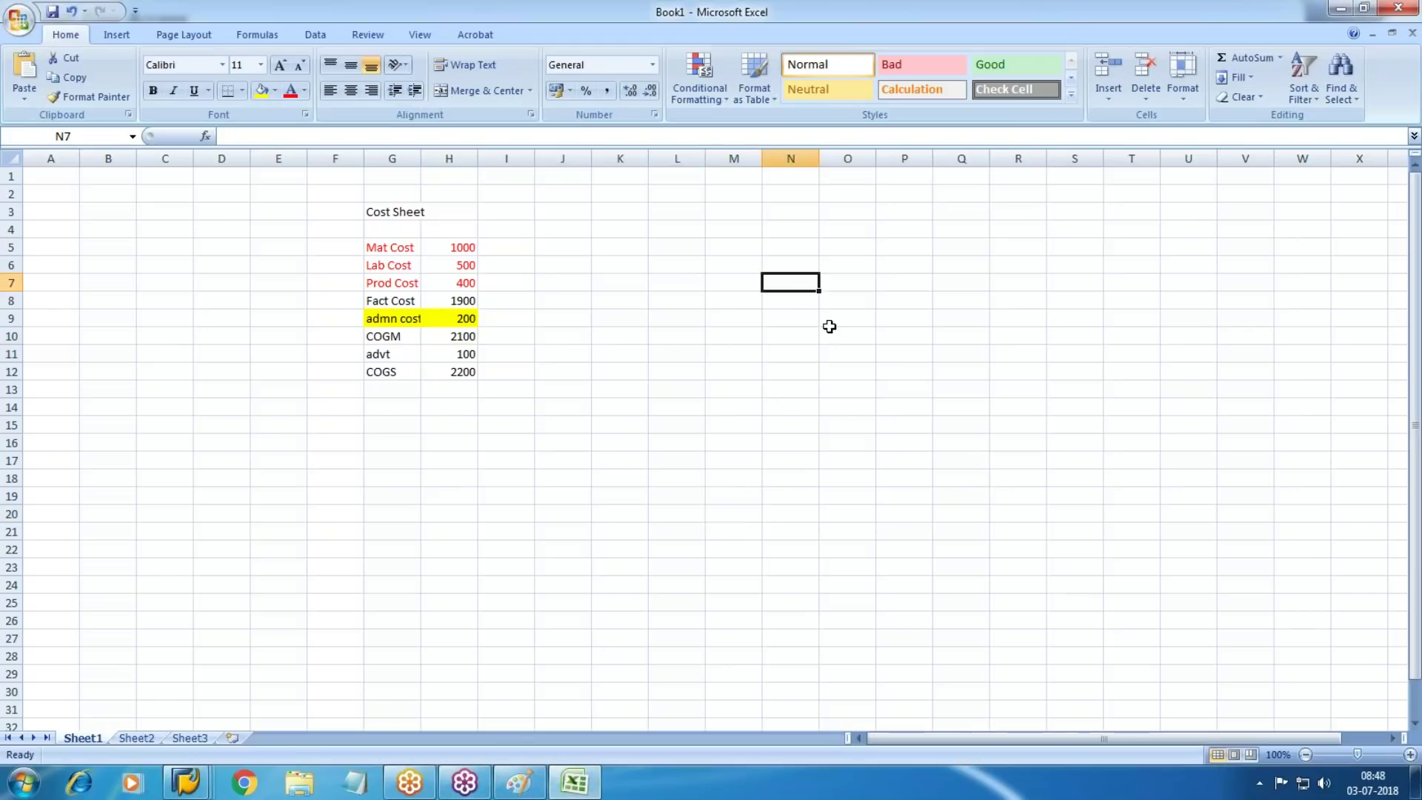
pyautogui.write('Canteen')
pyautogui.press('Return')
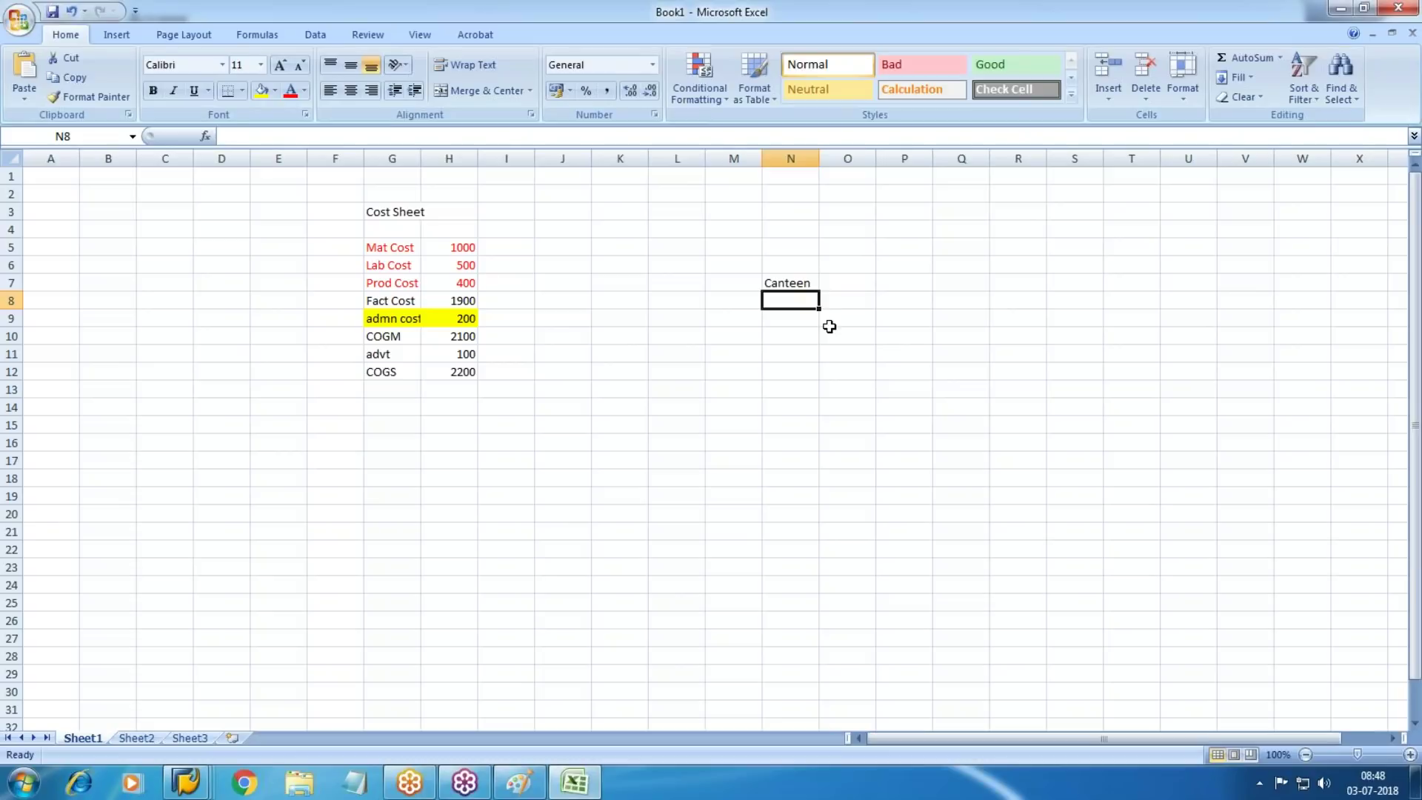
pyautogui.press('Left')
pyautogui.write('PCE')
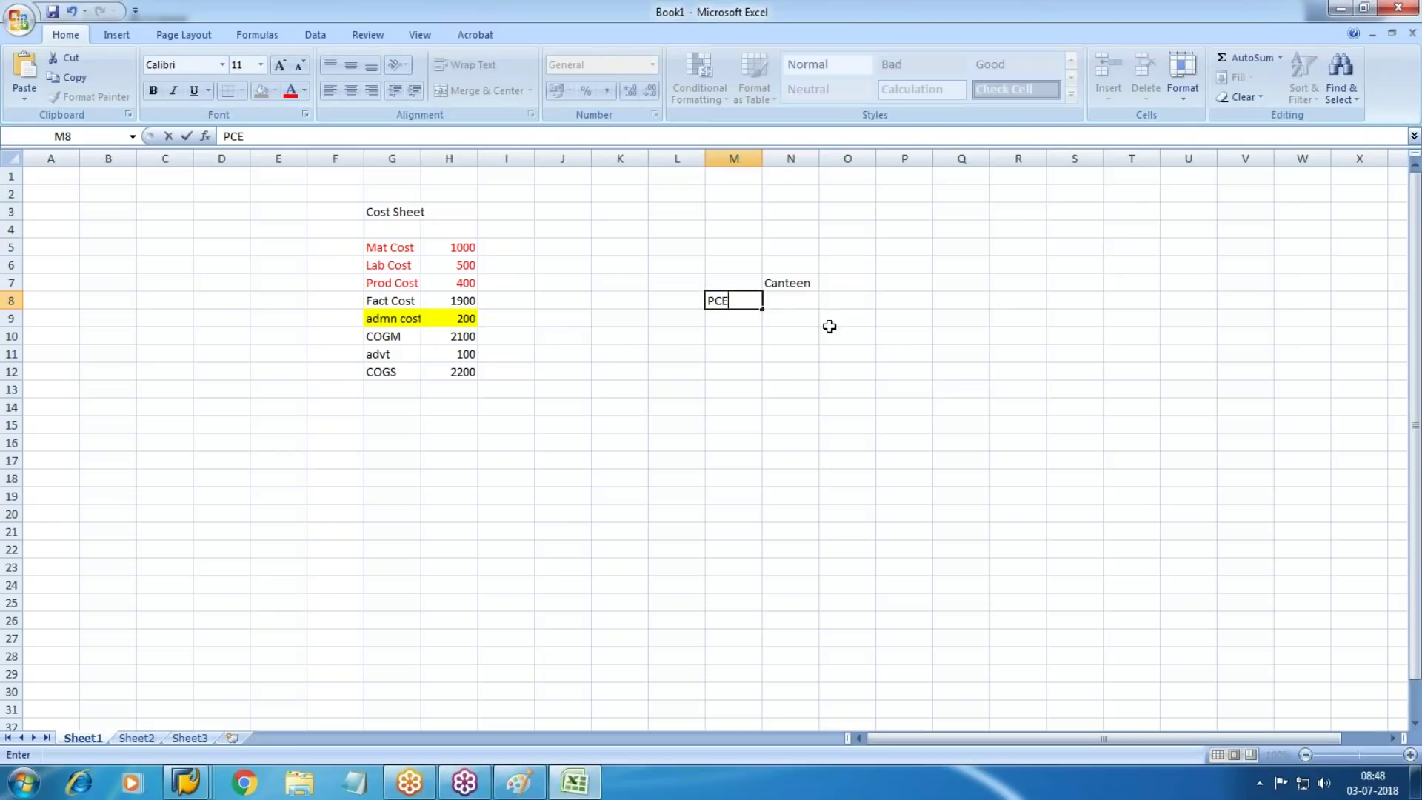
pyautogui.press('Tab')
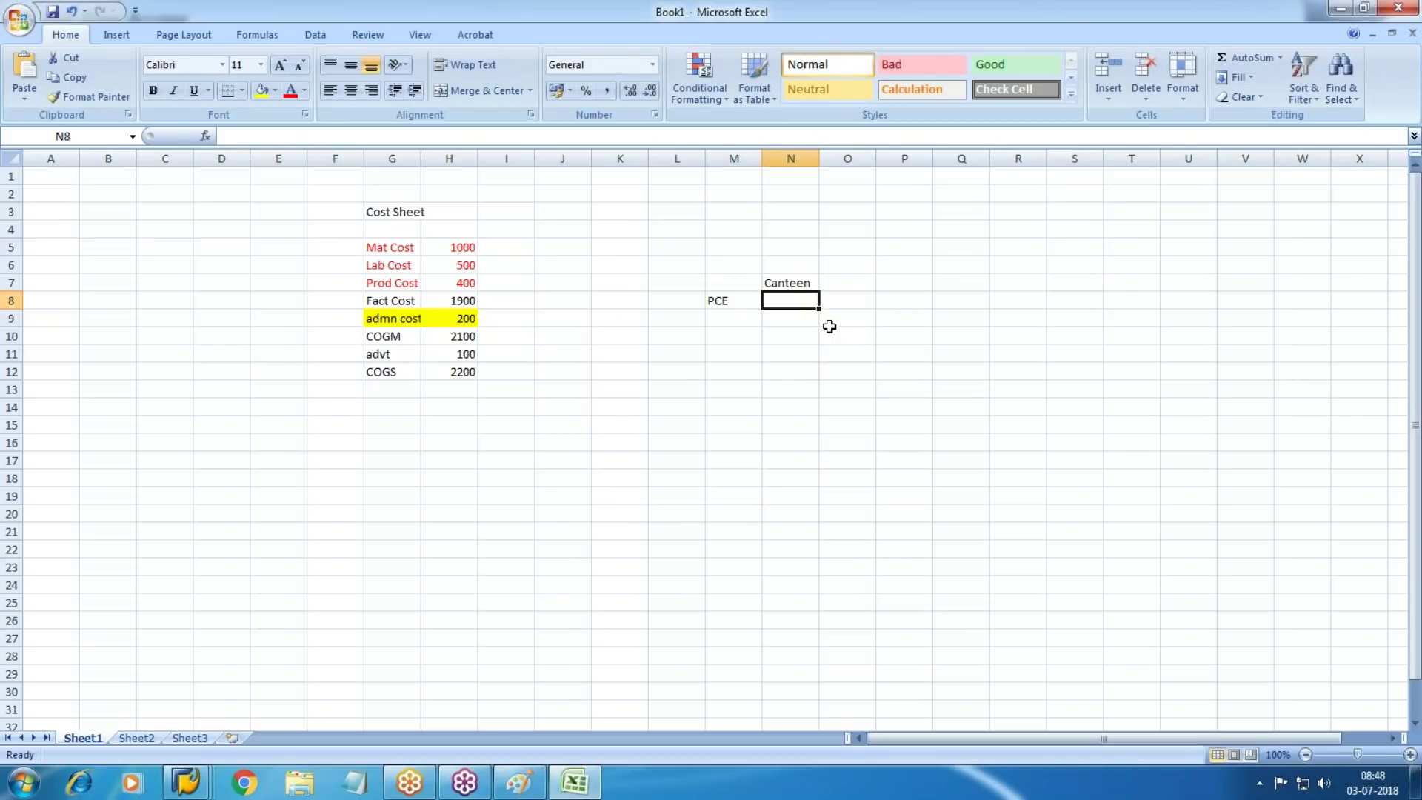
pyautogui.write('Salary')
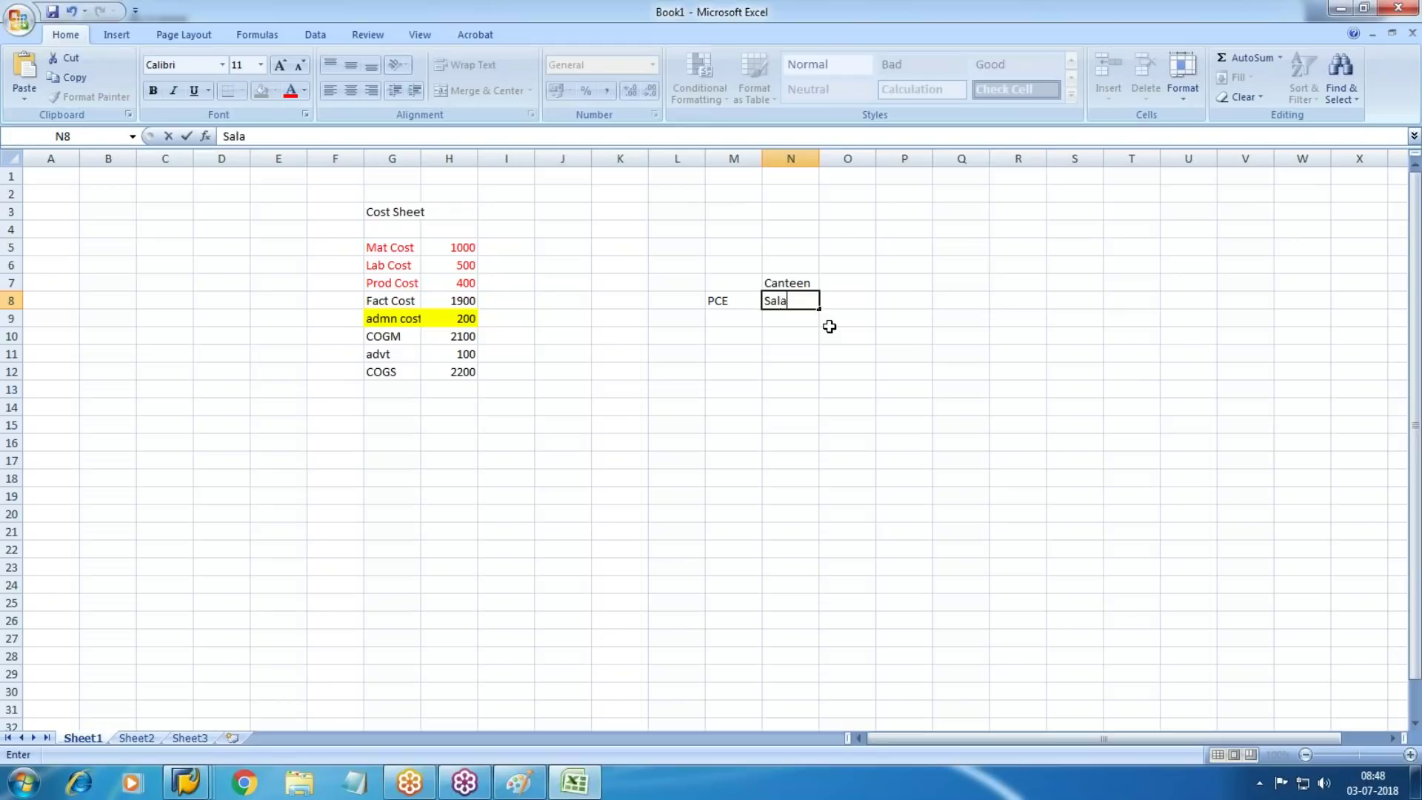
pyautogui.press('Tab')
pyautogui.write('12000')
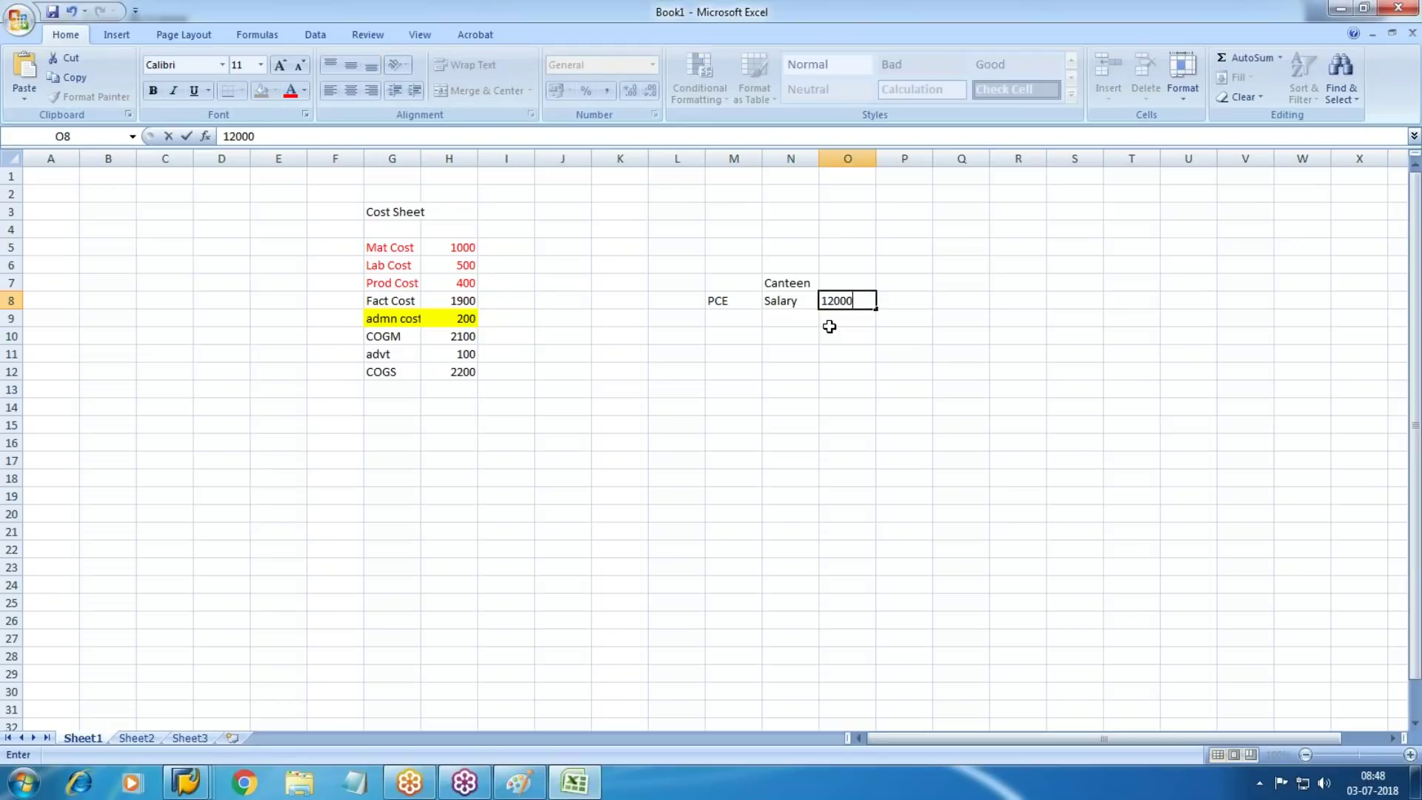
pyautogui.press('Return')
# Add Rent 8000 and Food item 30000 below Salary
pyautogui.press('Tab')
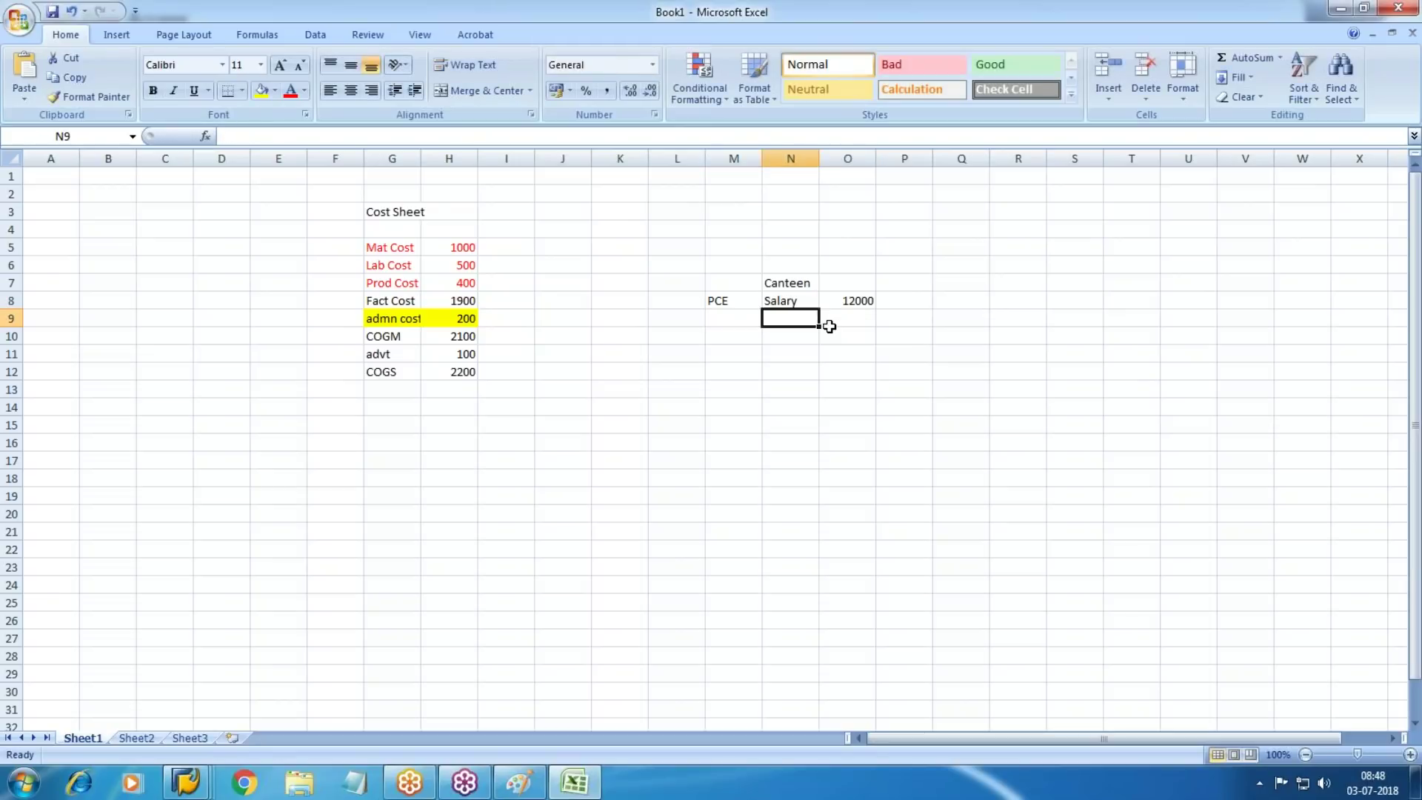
pyautogui.write('Rent')
pyautogui.press('Tab')
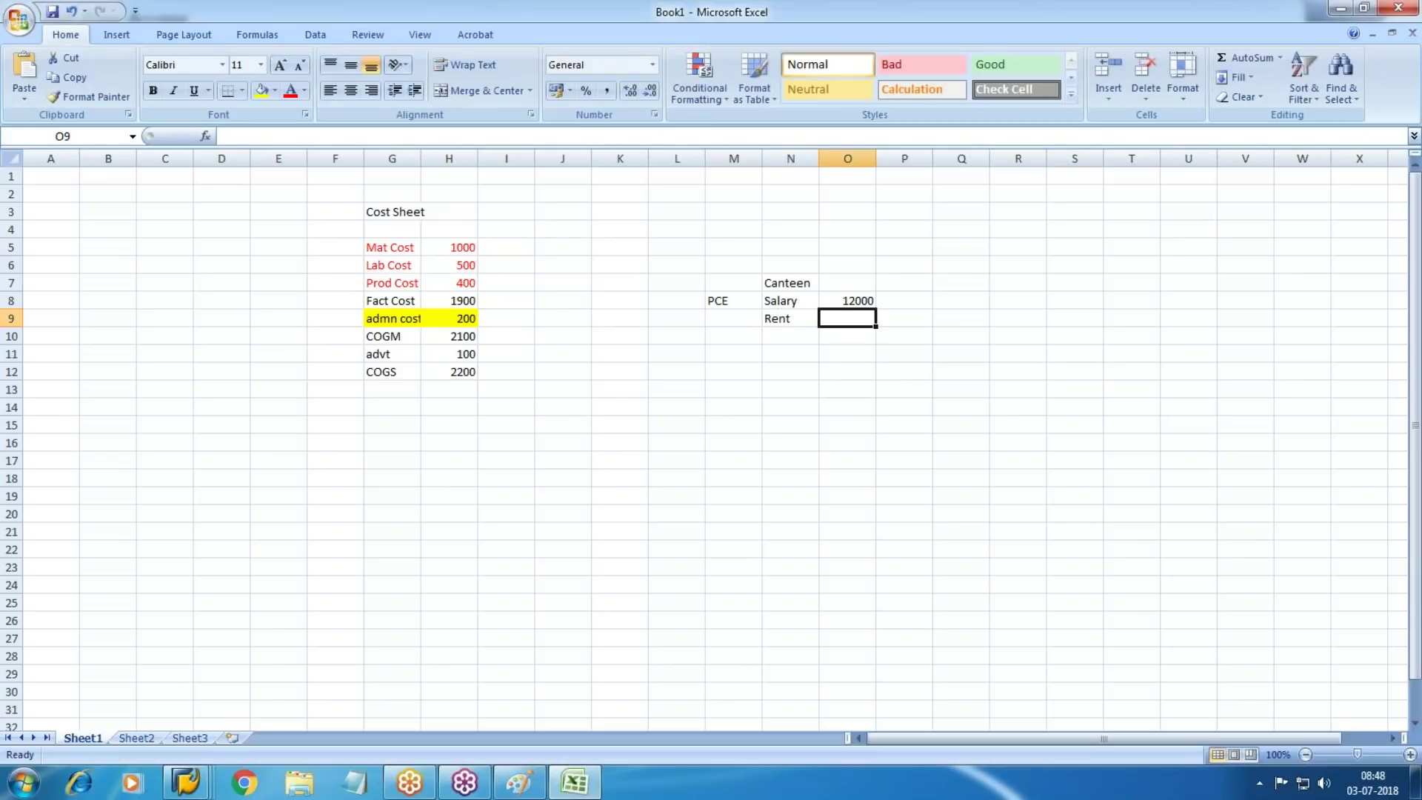
pyautogui.press('Left')
pyautogui.press('Left')
pyautogui.press('Right')
pyautogui.press('Right')
pyautogui.write('8000')
pyautogui.press('Return')
pyautogui.press('Tab')
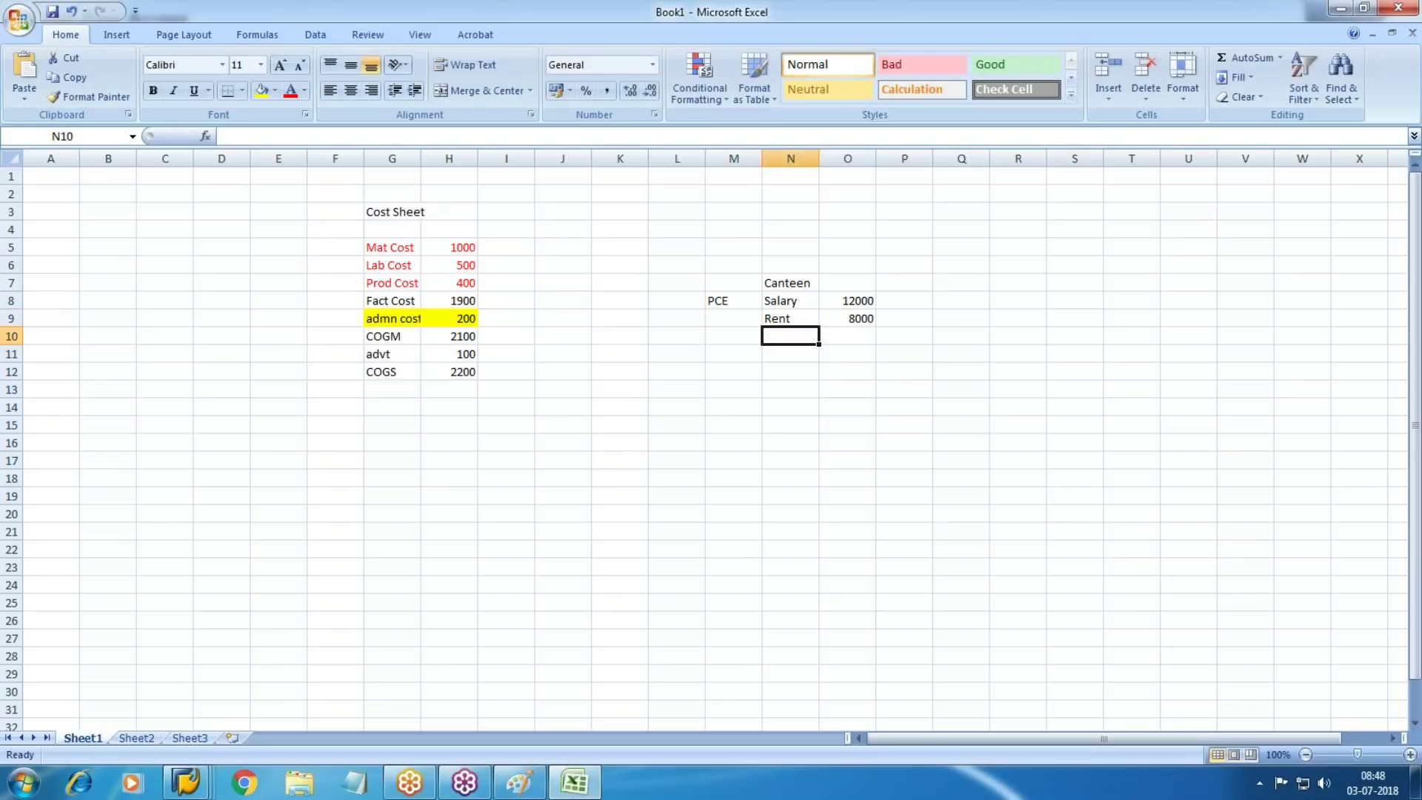
pyautogui.write('Food')
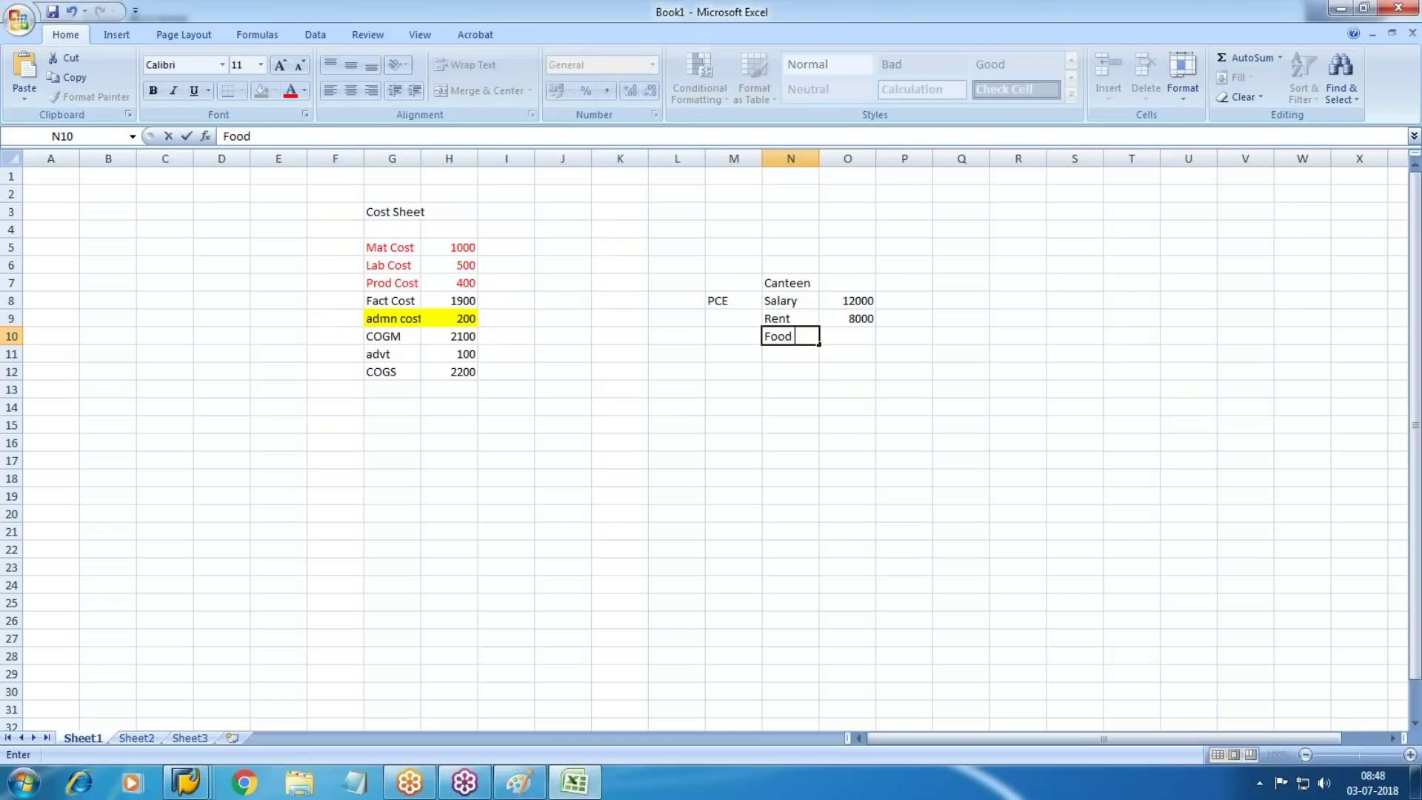
pyautogui.write(' item')
pyautogui.press('Tab')
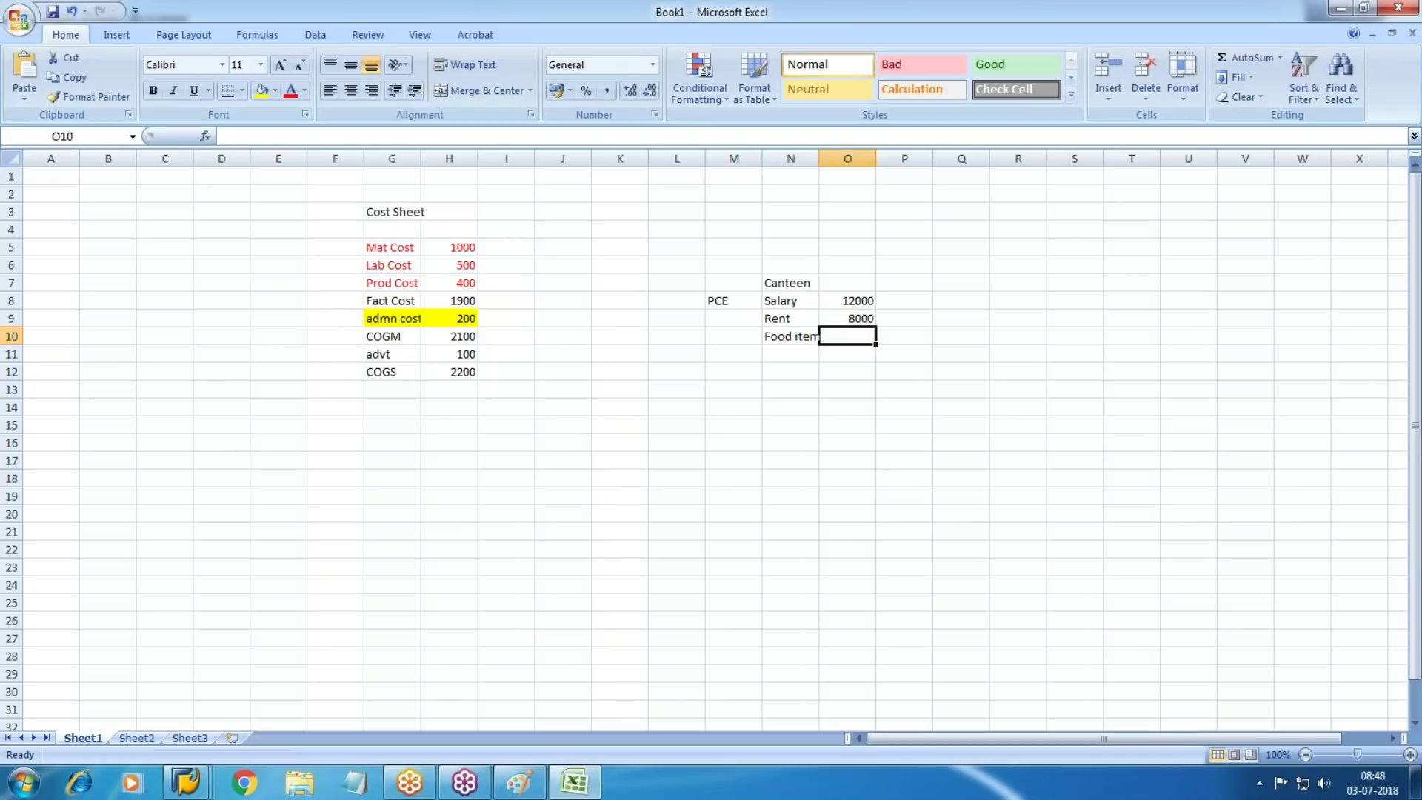
pyautogui.write('30000')
pyautogui.press('Return')
# AutoSum the Canteen amounts to 50000 and delete the PCE label
pyautogui.press('Right')
pyautogui.press('Right')
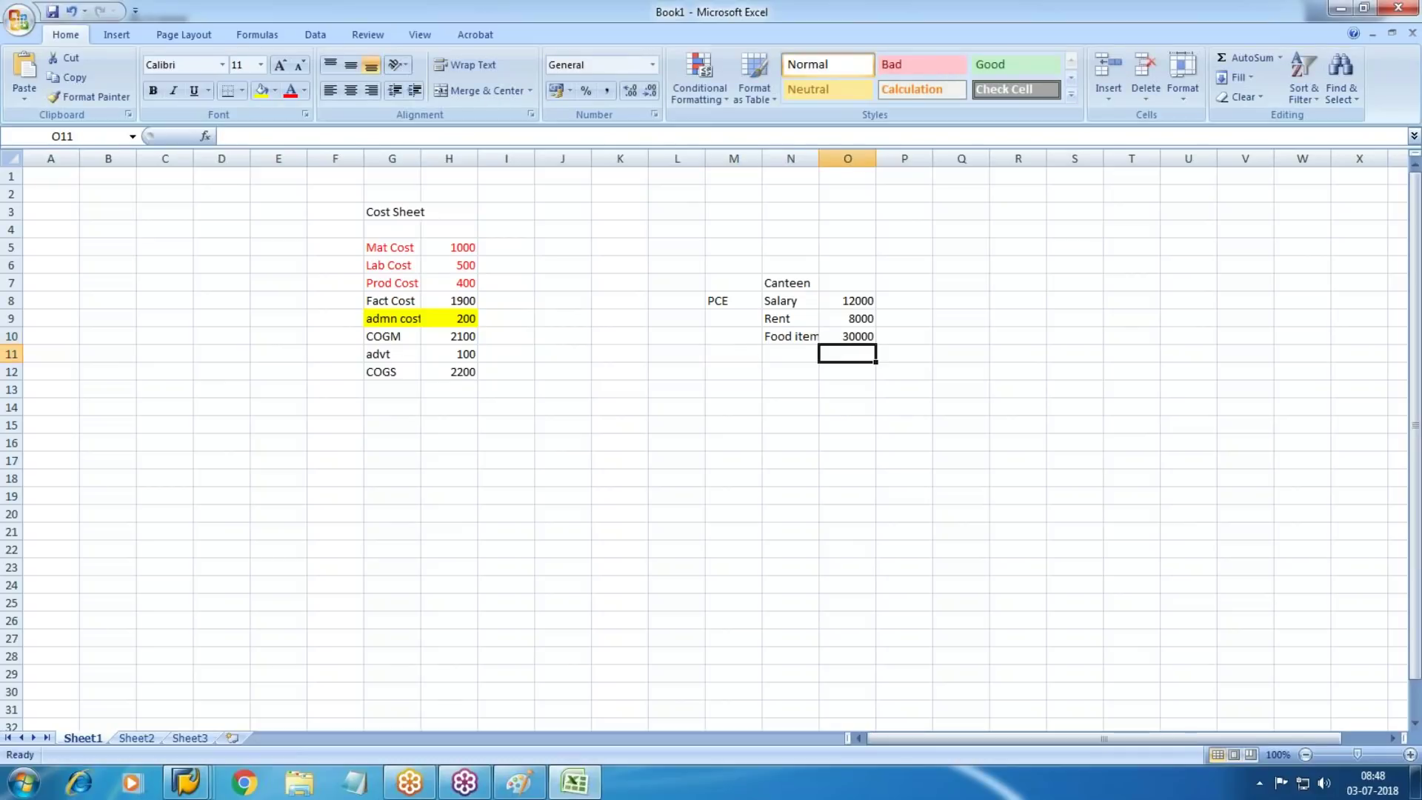
pyautogui.hotkey('alt', '=')
pyautogui.press('Return')
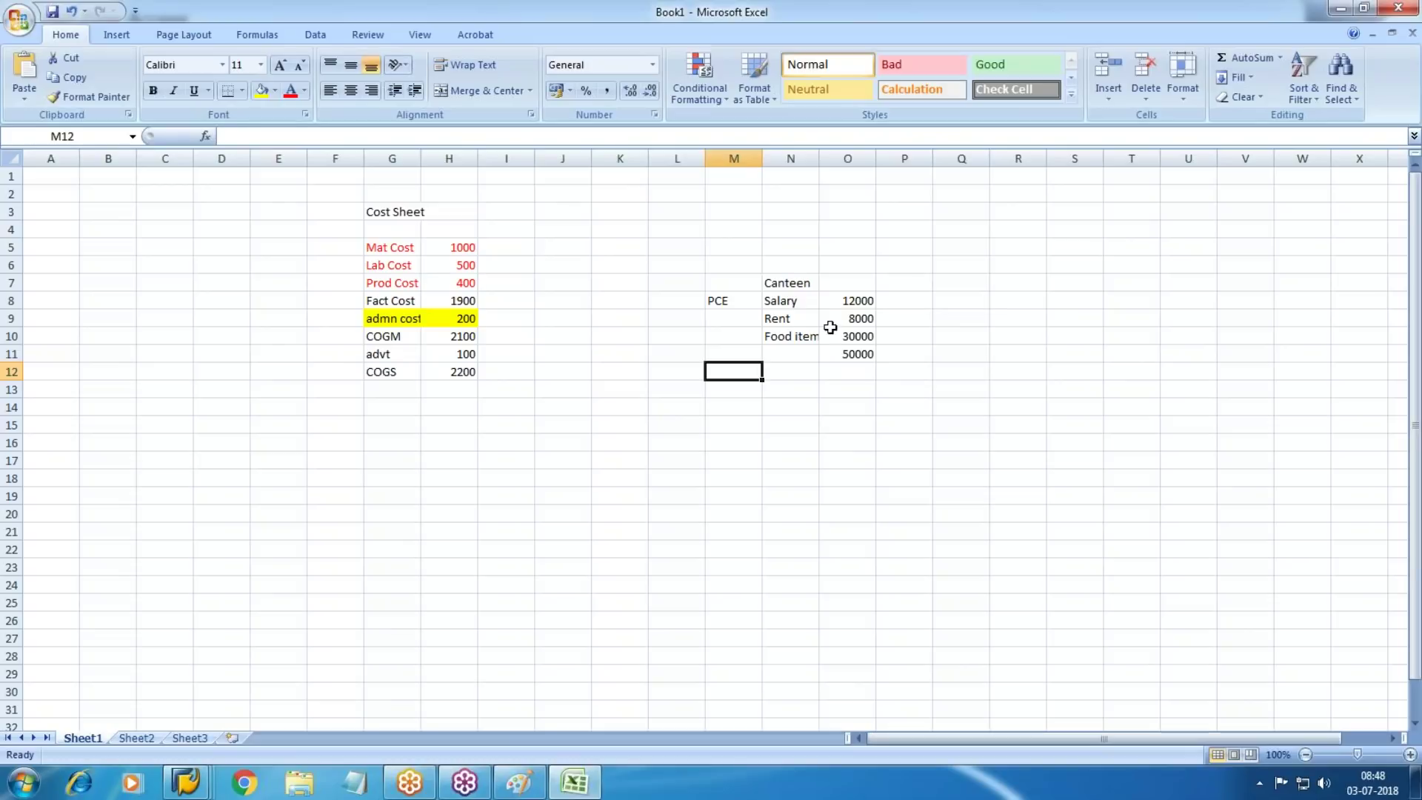
pyautogui.moveTo(723, 248); pyautogui.dragTo(815, 393)
pyautogui.click(885, 424)
pyautogui.moveTo(678, 248); pyautogui.dragTo(899, 344)
pyautogui.click(904, 496)
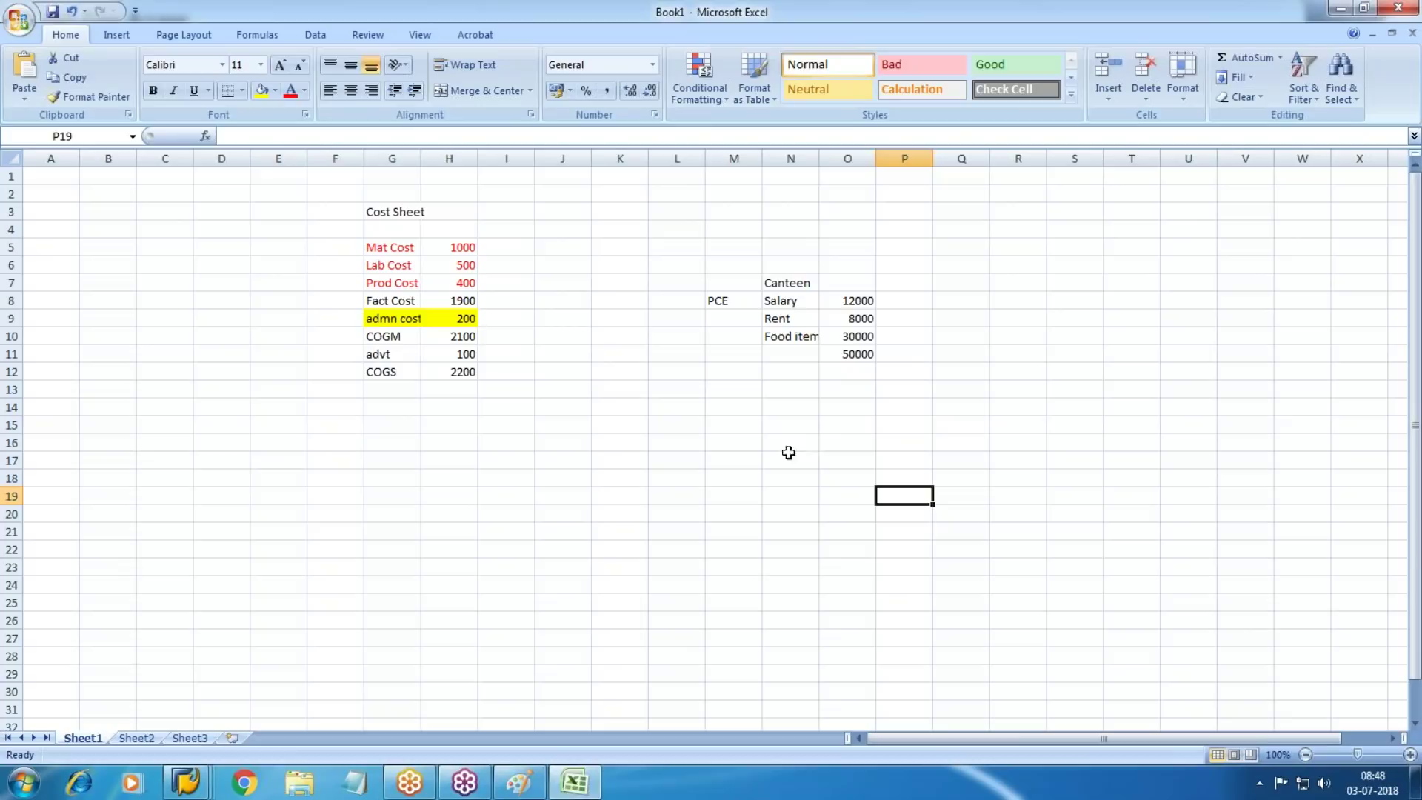
pyautogui.click(713, 304)
pyautogui.press('Delete')
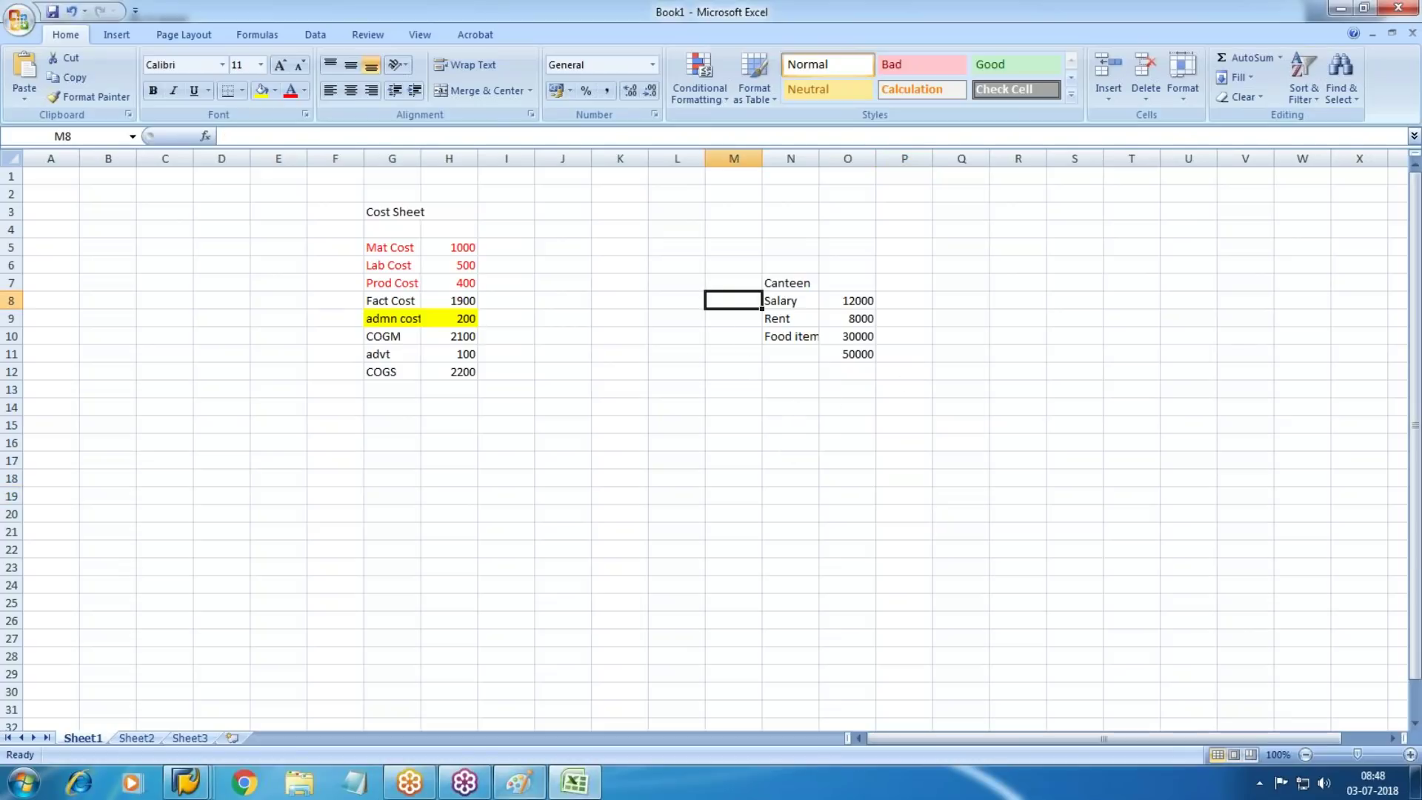
pyautogui.click(187, 787)
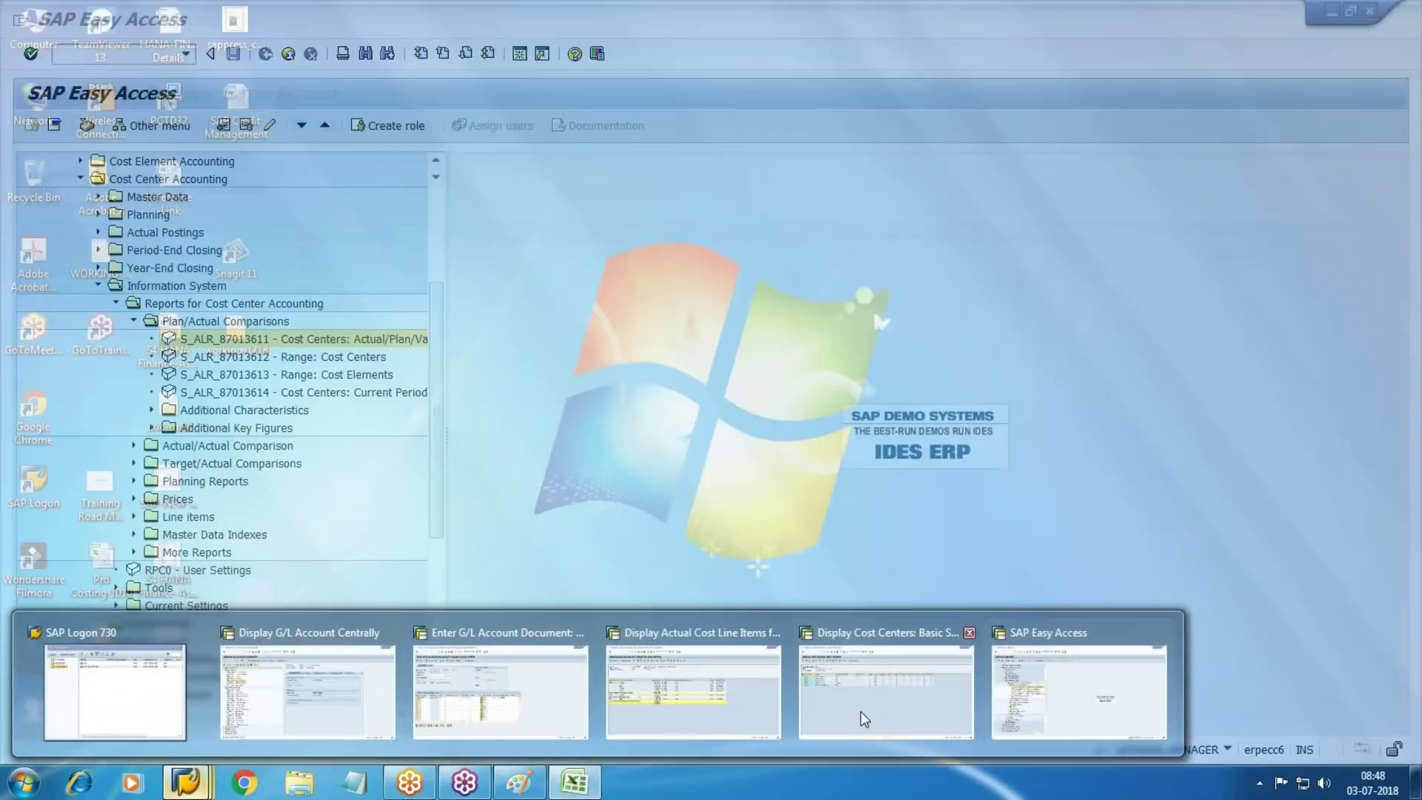
# List all cost elements with KA23, then return to G/L account 1004 Factory Wages
pyautogui.click(861, 712)
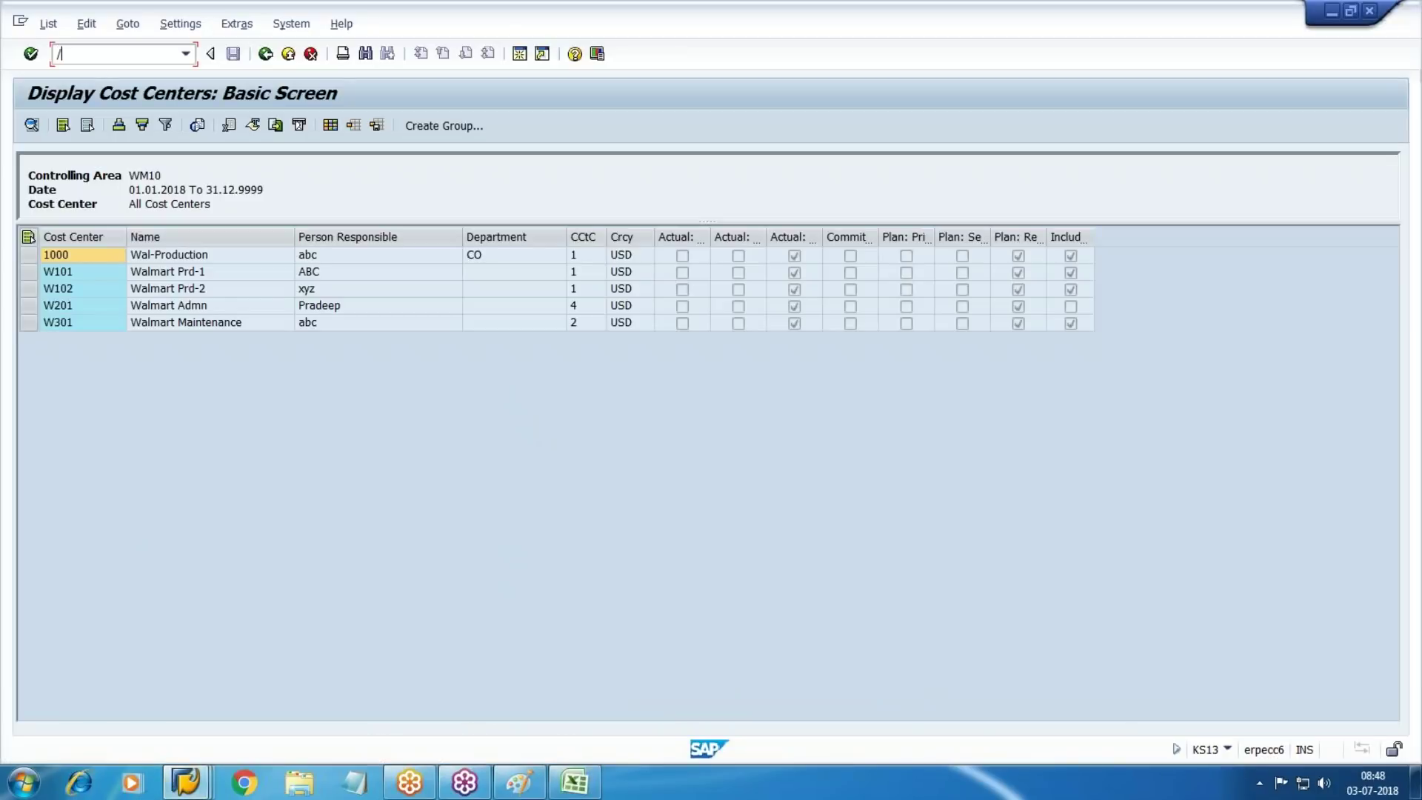
pyautogui.press('Return')
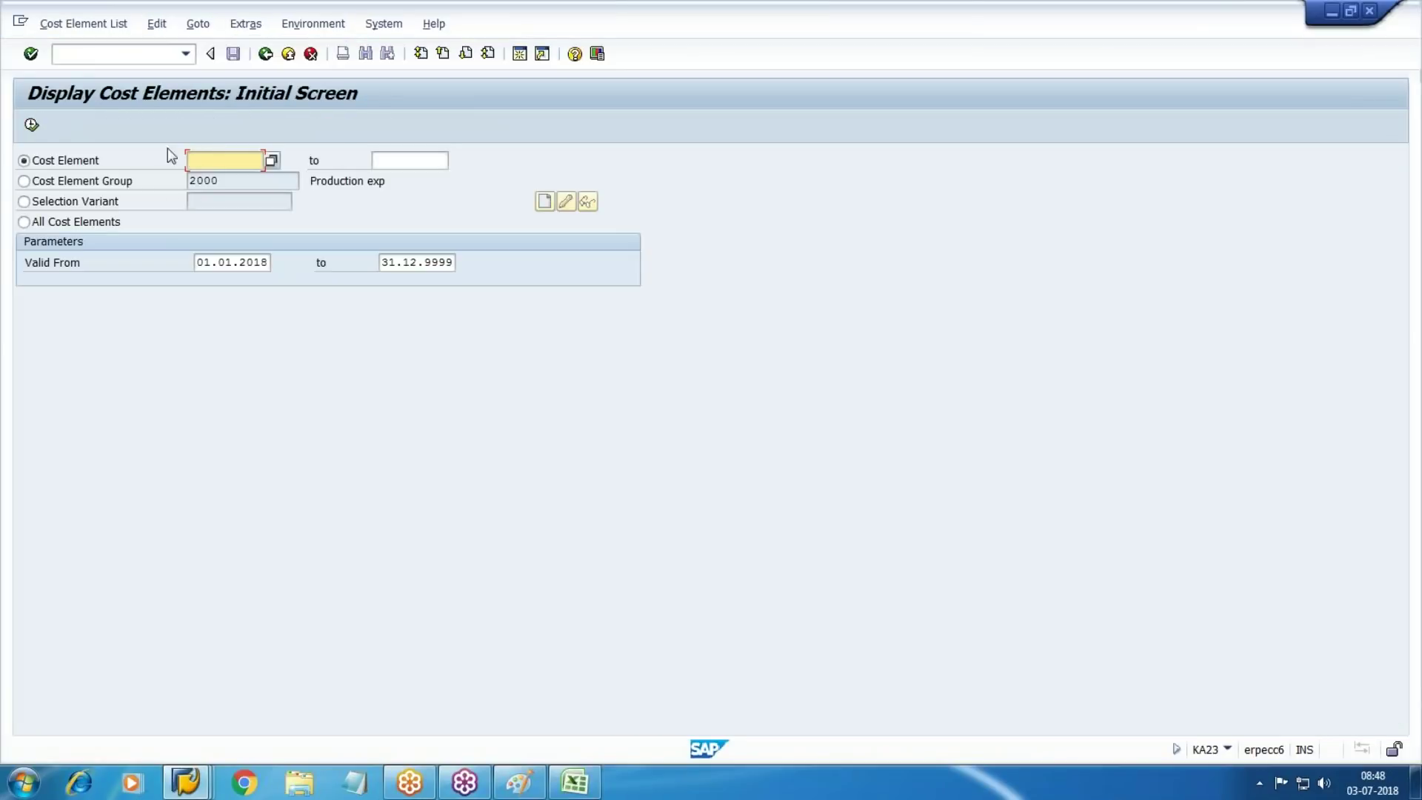
pyautogui.click(51, 222)
pyautogui.click(32, 124)
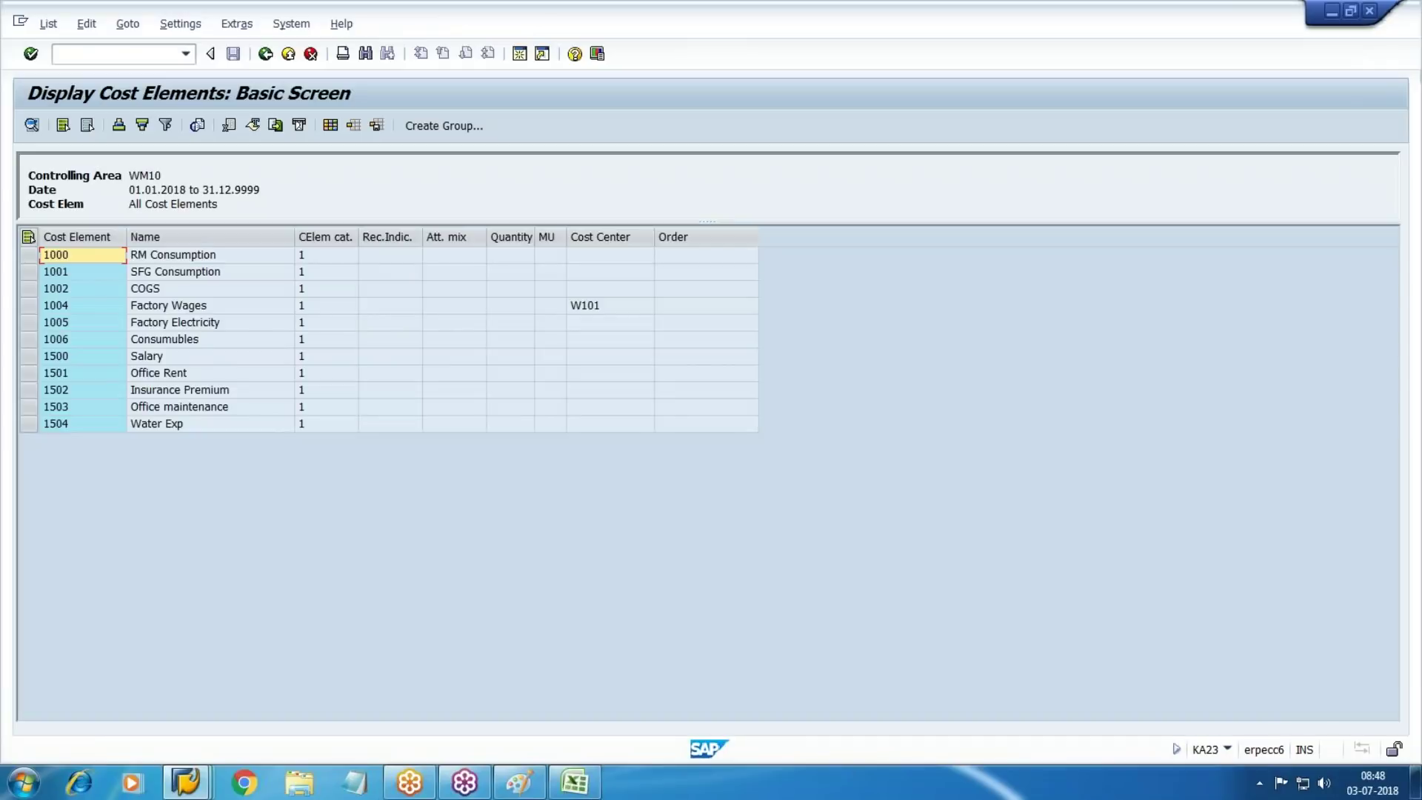
pyautogui.moveTo(186, 783)
pyautogui.click(342, 704)
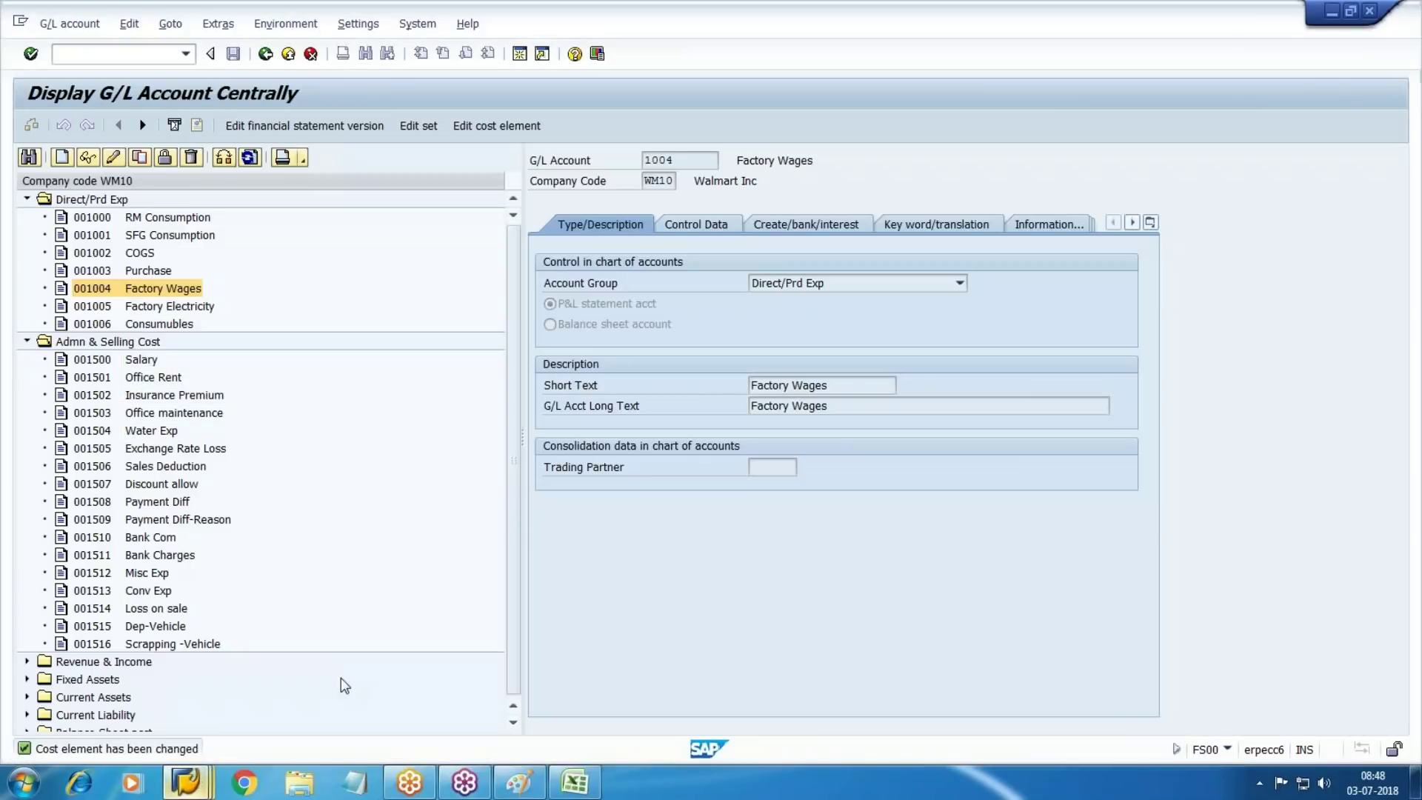
pyautogui.click(61, 158)
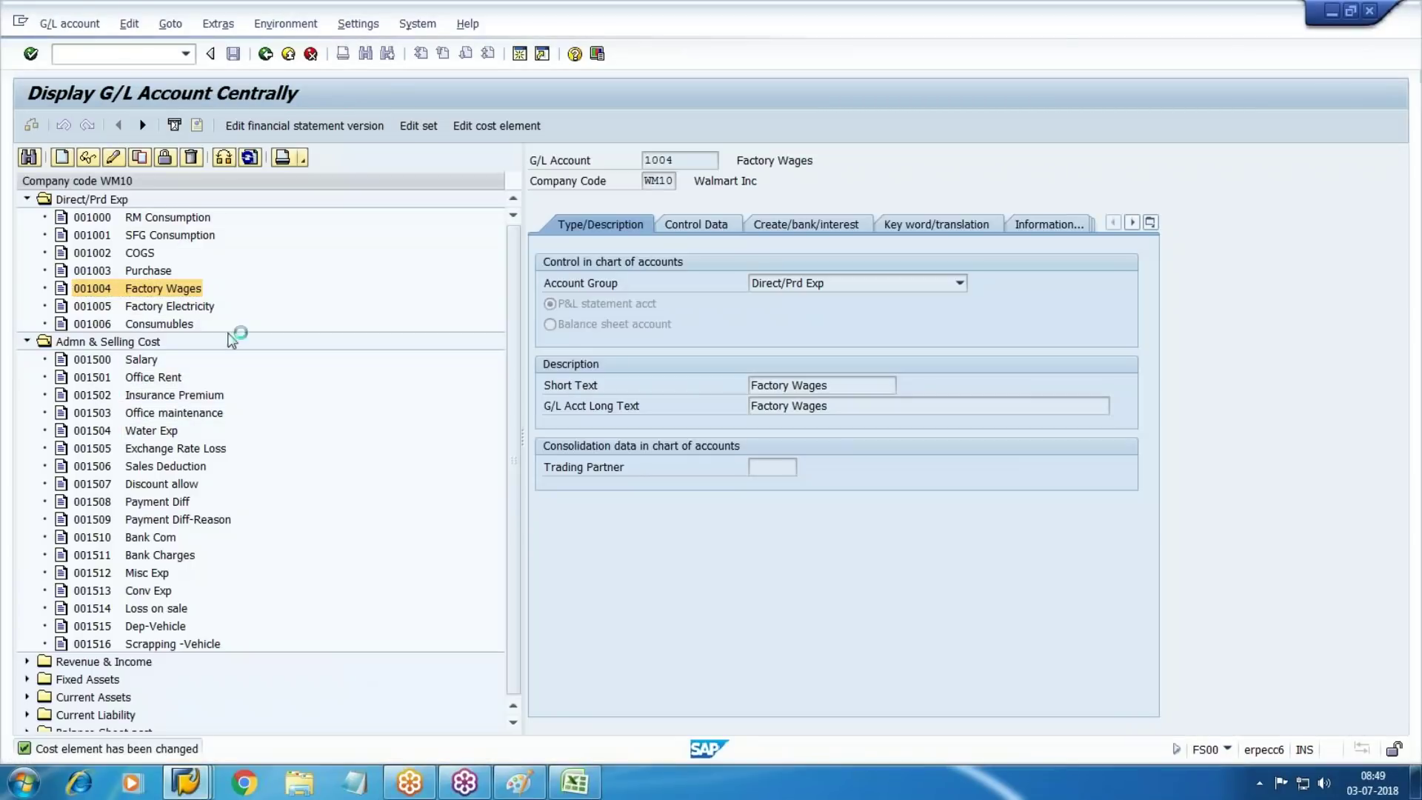
# Start new G/L account 1517 with account group Admn & Selling Cost
pyautogui.moveTo(209, 248); pyautogui.dragTo(502, 346)
pyautogui.write('1517')
pyautogui.press('Return')
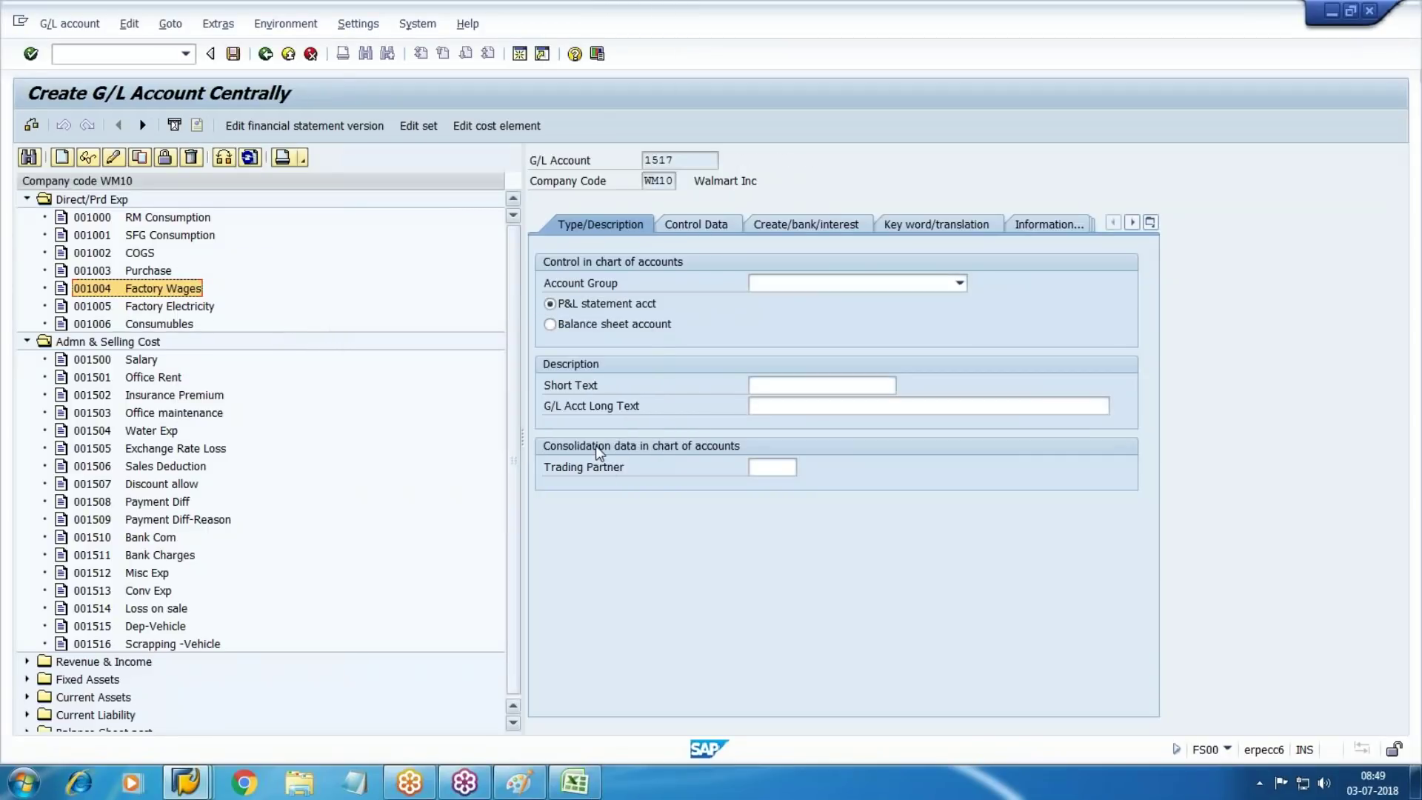
pyautogui.click(842, 283)
pyautogui.click(811, 301)
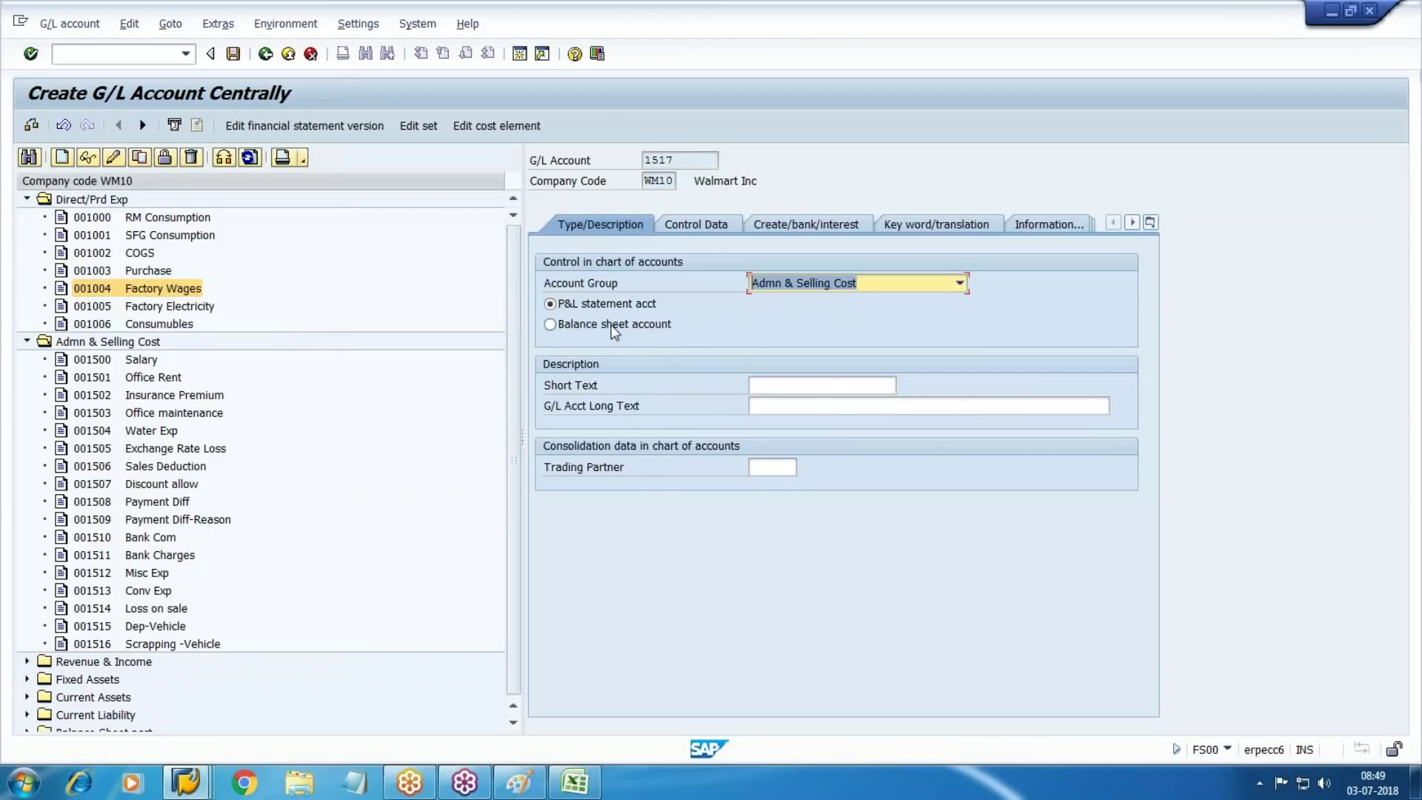
# Enter 'Food material' as both the short text and the long text
pyautogui.click(811, 385)
pyautogui.write('G')
pyautogui.press('BackSpace')
pyautogui.write('Food mater')
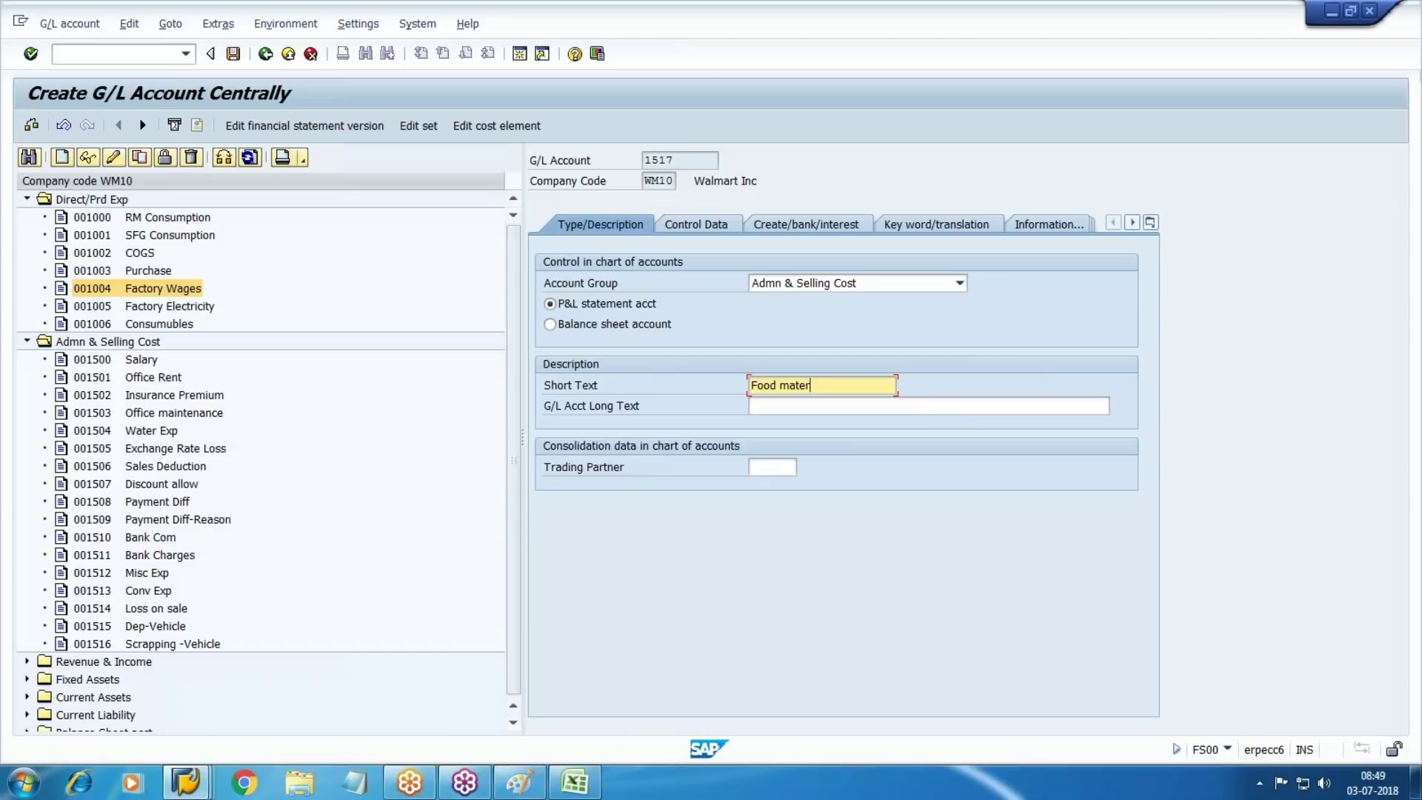
pyautogui.write('ial')
pyautogui.press('Tab')
pyautogui.hotkey('shift', 'Tab')
pyautogui.hotkey('ctrl', 'c')
pyautogui.press('Tab')
pyautogui.hotkey('ctrl', 'v')
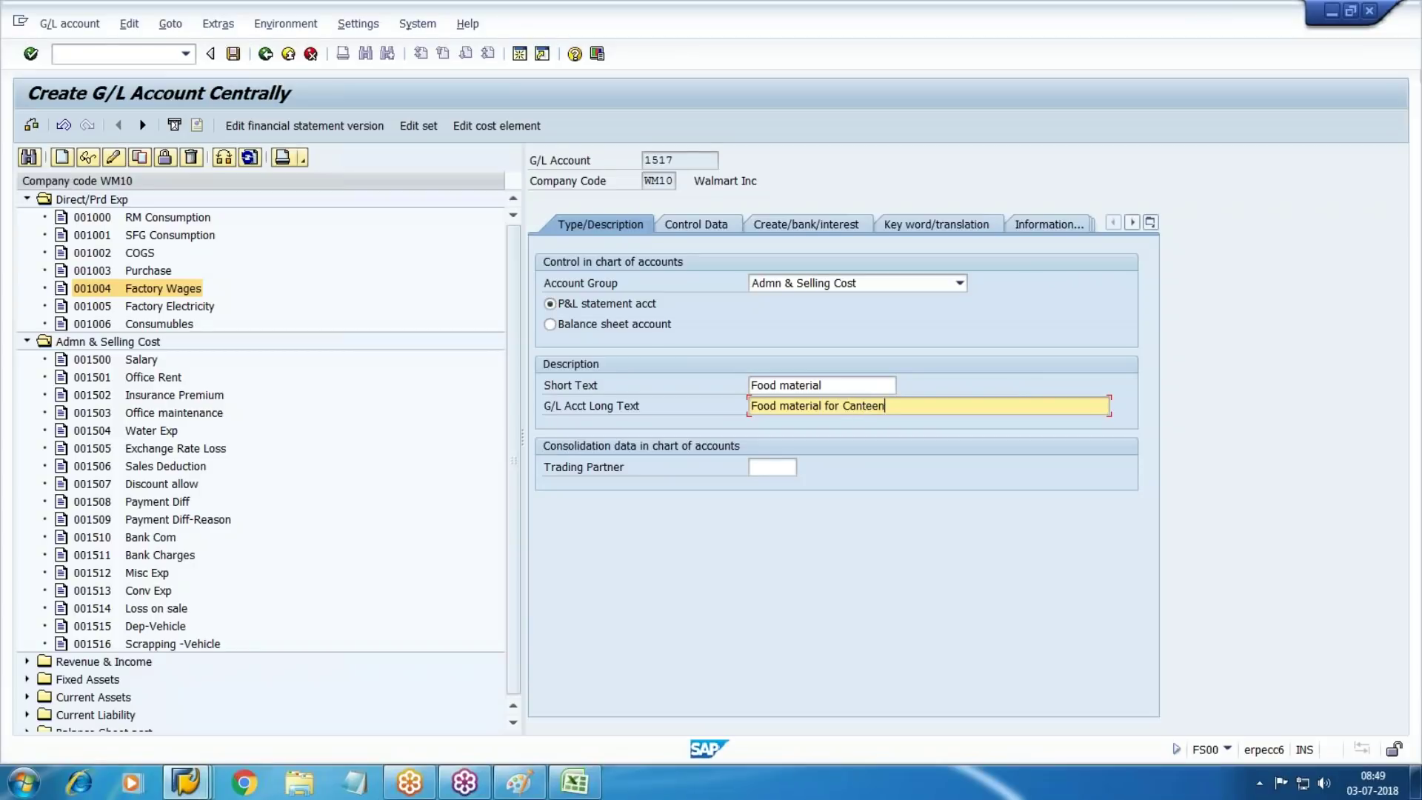
# In Control Data, keep balances in local currency, enable line item display, and choose sort key 008
pyautogui.click(685, 224)
pyautogui.press('Tab')
pyautogui.press('space')
pyautogui.press('Tab')
pyautogui.press('Tab')
pyautogui.press('Tab')
pyautogui.press('Tab')
pyautogui.press('Tab')
pyautogui.press('Tab')
pyautogui.press('Tab')
pyautogui.press('Tab')
pyautogui.press('Tab')
pyautogui.press('Tab')
pyautogui.press('Tab')
pyautogui.press('space')
pyautogui.press('Tab')
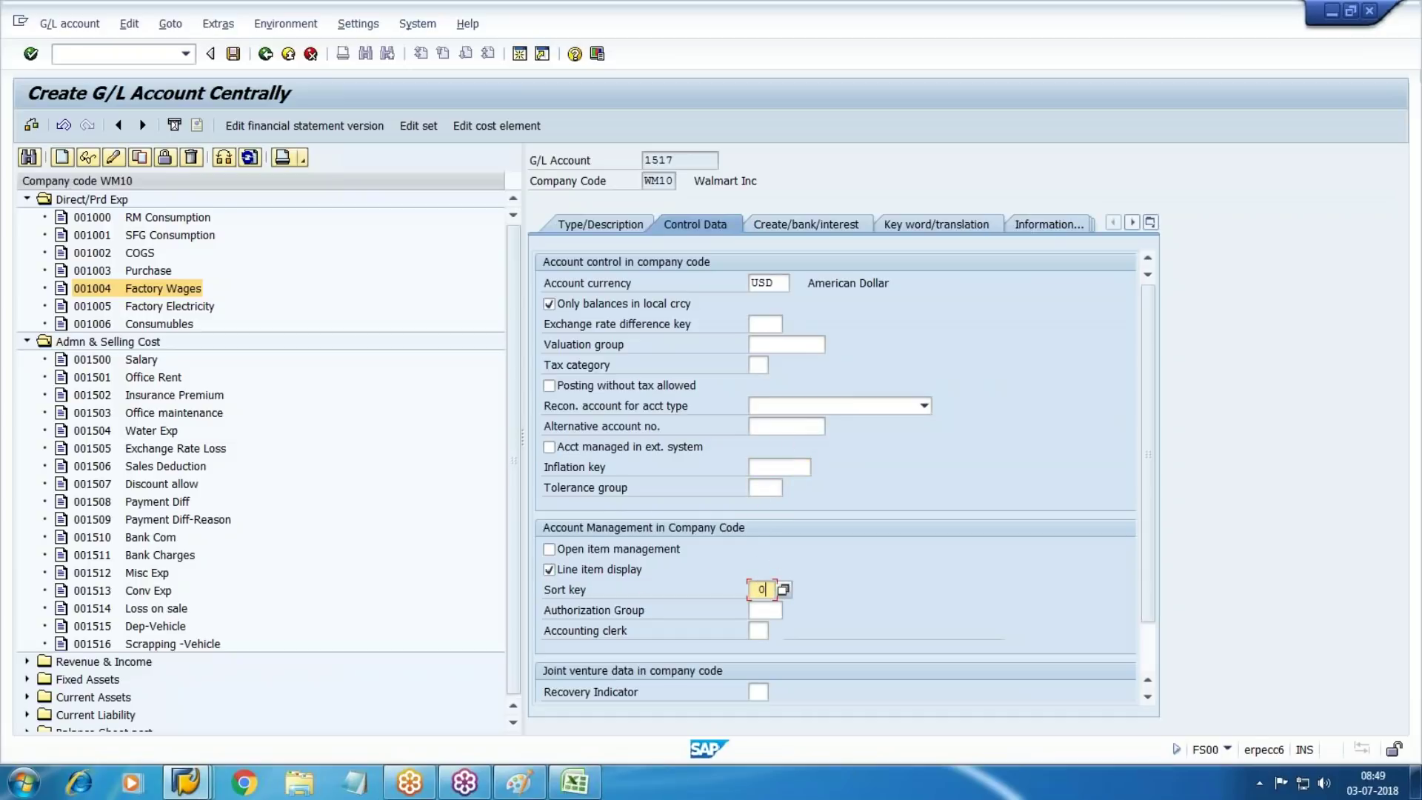
pyautogui.press('BackSpace')
pyautogui.press('F4')
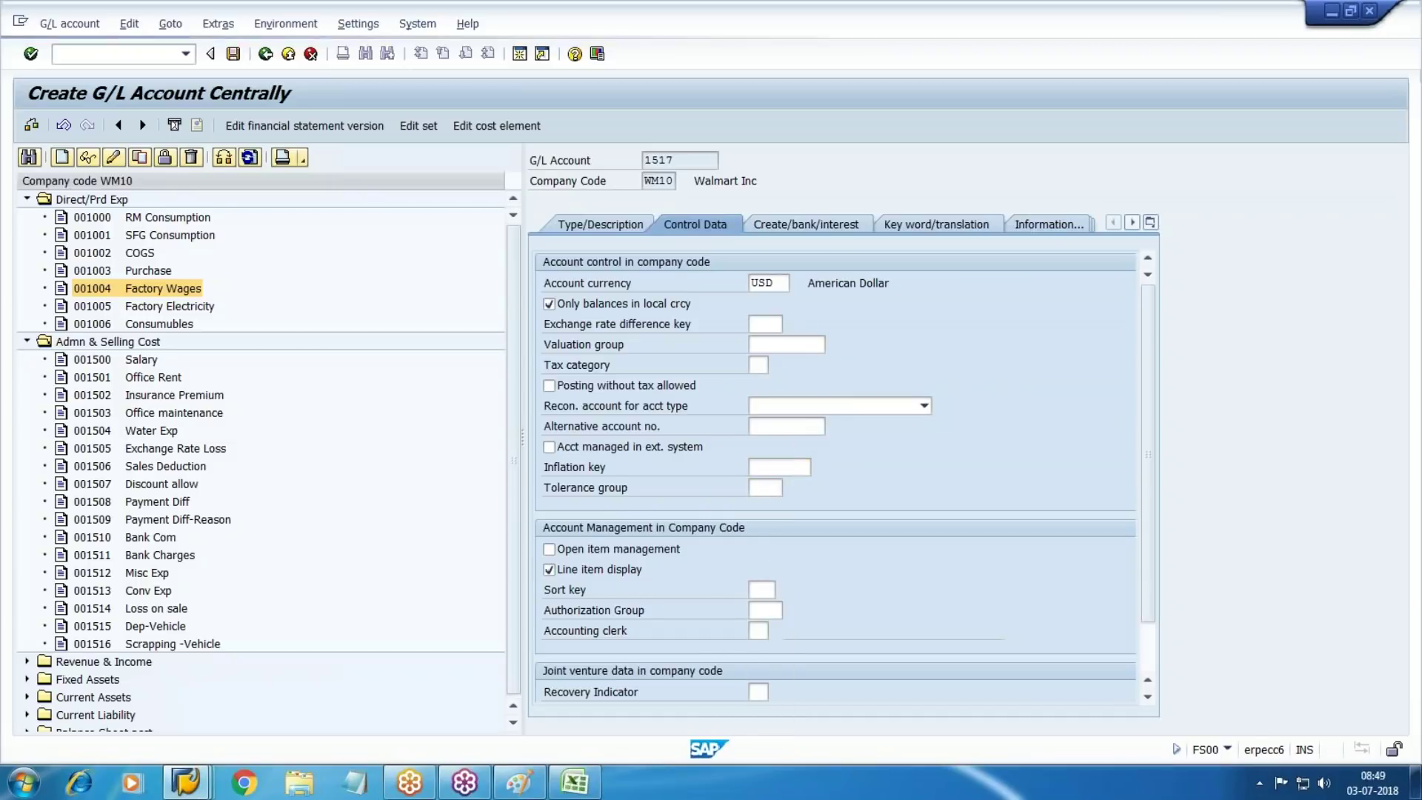
pyautogui.press('Down')
pyautogui.press('Down')
pyautogui.press('Down')
pyautogui.press('Down')
pyautogui.press('Down')
pyautogui.press('Down')
pyautogui.press('Down')
pyautogui.press('Down')
pyautogui.press('Down')
pyautogui.press('Down')
pyautogui.press('Down')
pyautogui.press('Down')
pyautogui.press('Up')
pyautogui.press('Up')
pyautogui.press('Up')
pyautogui.press('Up')
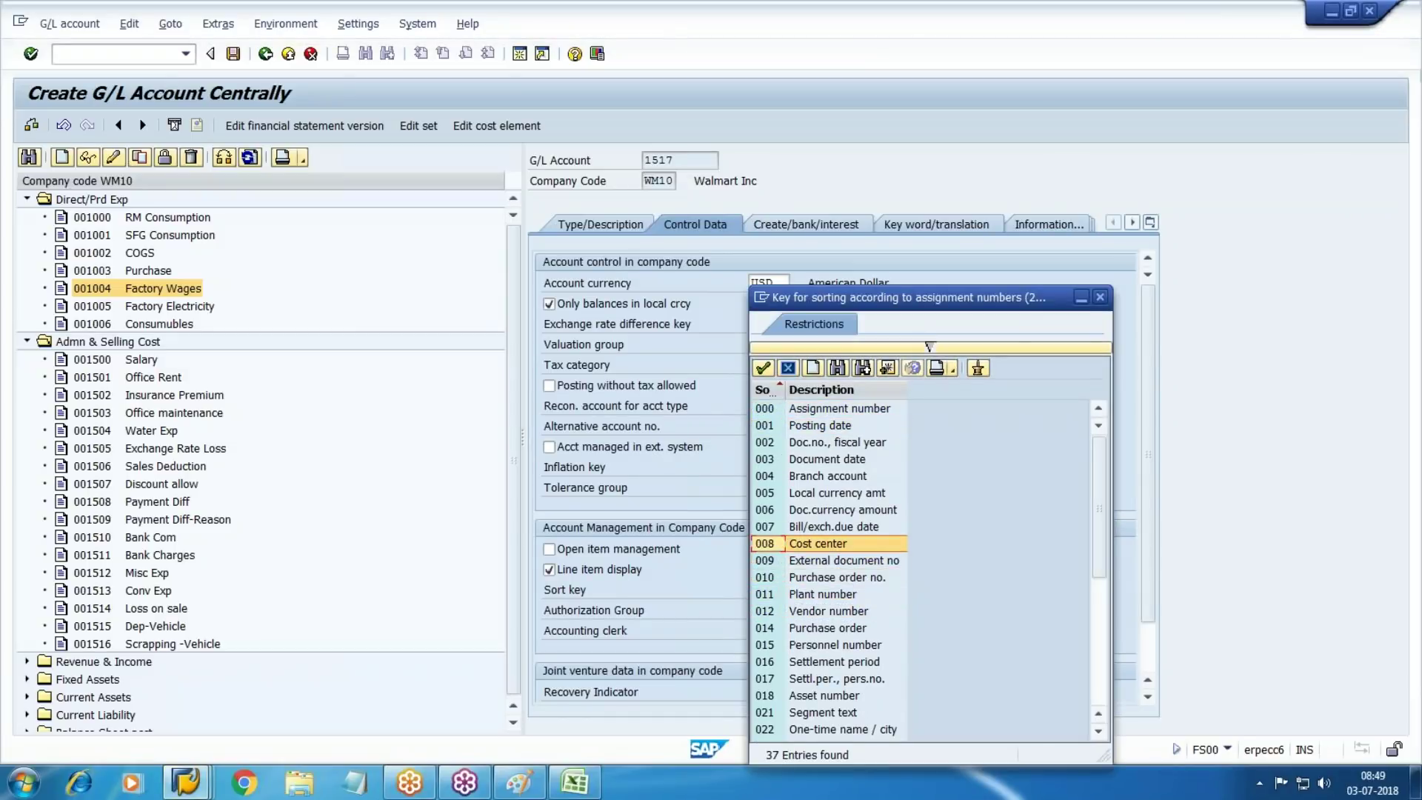
pyautogui.press('Return')
# Set field status group G004 Cost accounts, save the account, and begin cost element 1517
pyautogui.click(806, 224)
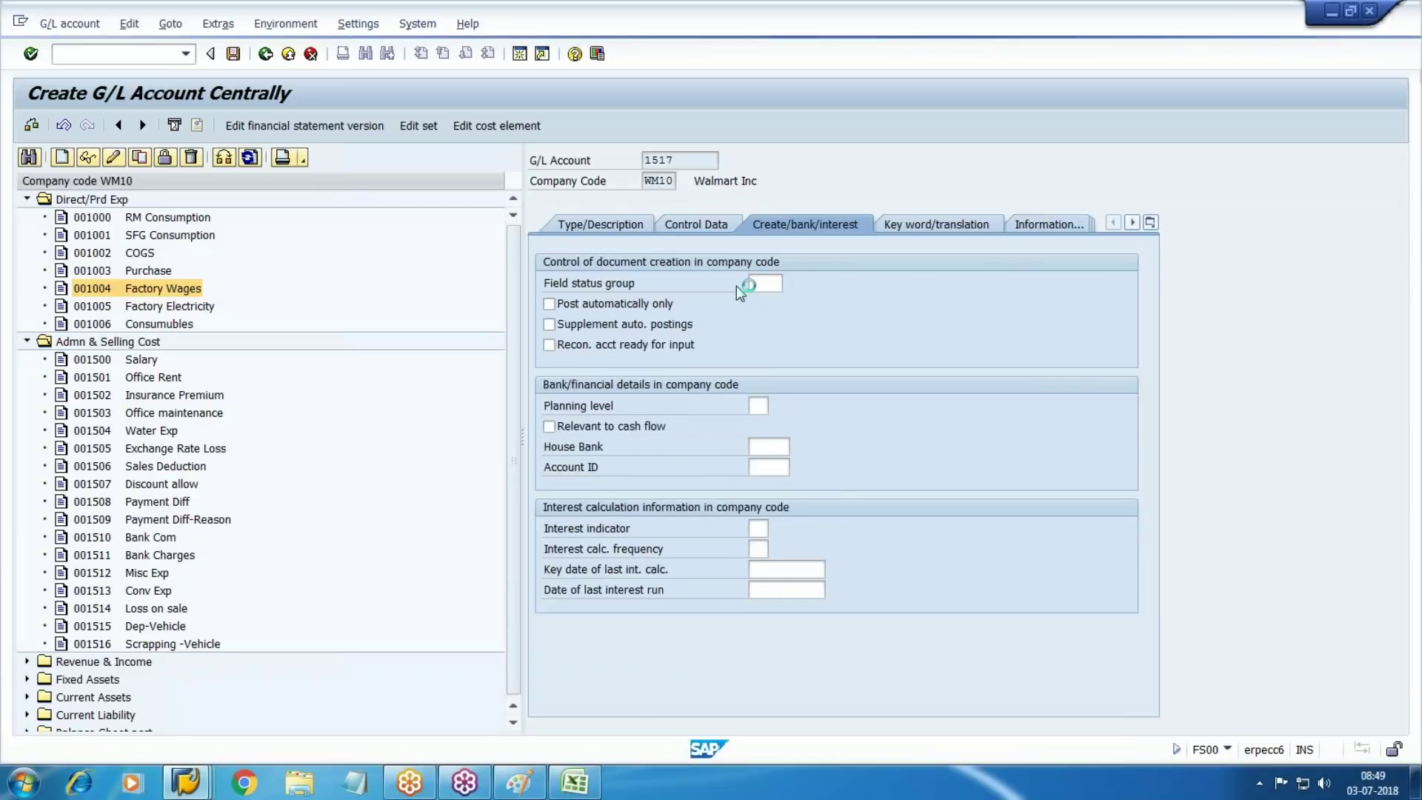
pyautogui.press('F4')
pyautogui.doubleClick(867, 370)
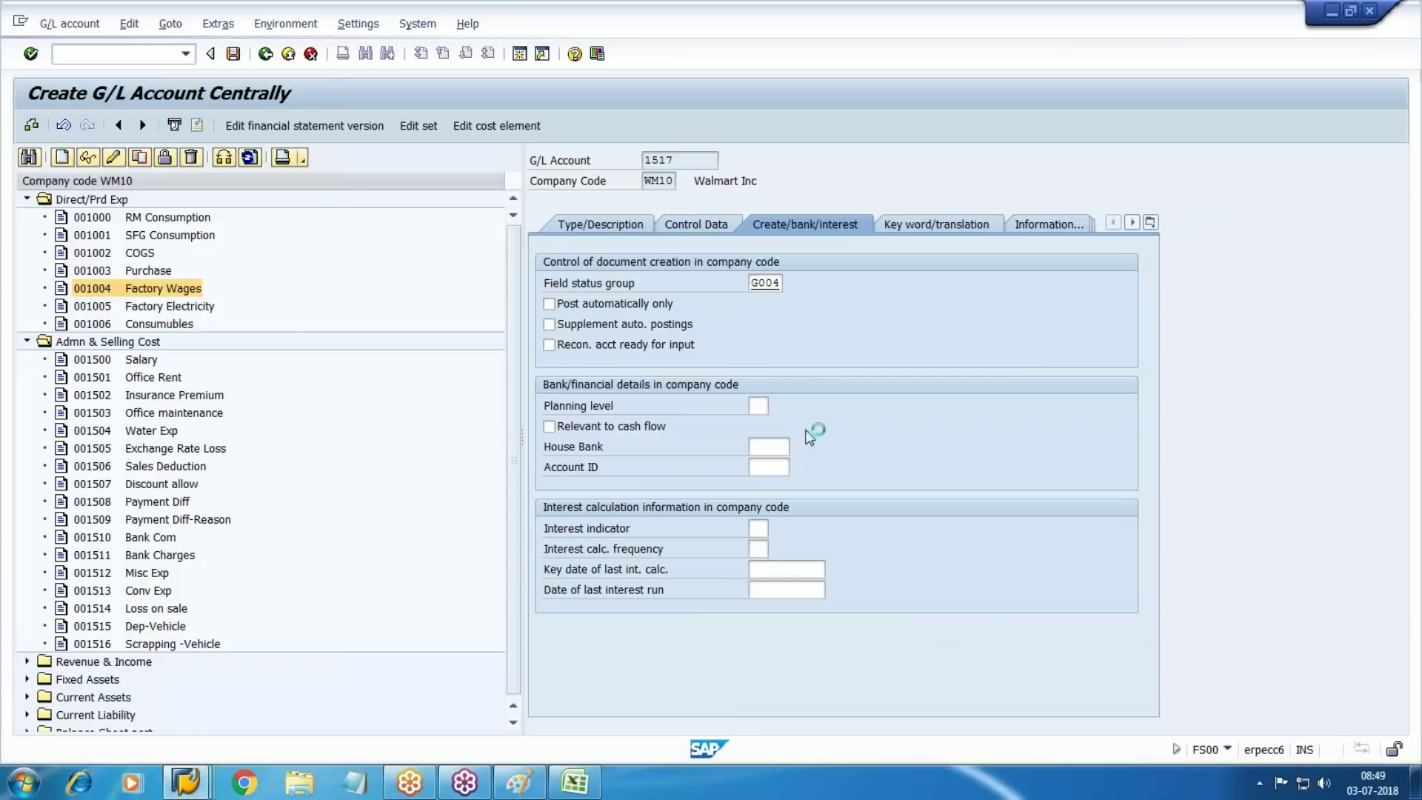
pyautogui.hotkey('ctrl', 's')
pyautogui.click(472, 127)
pyautogui.press('Return')
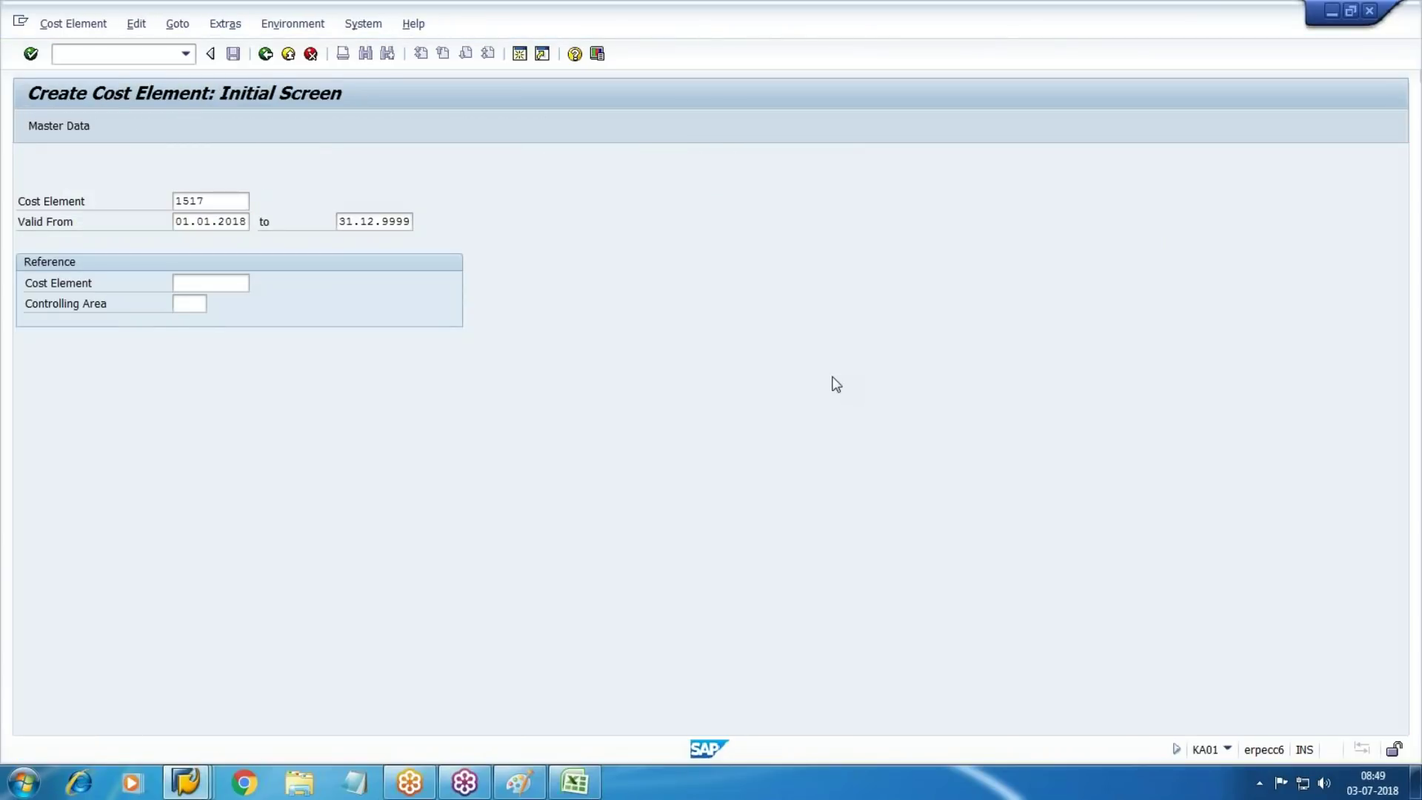
# Save cost element 1517 with cost element category 1
pyautogui.press('Tab')
pyautogui.press('Tab')
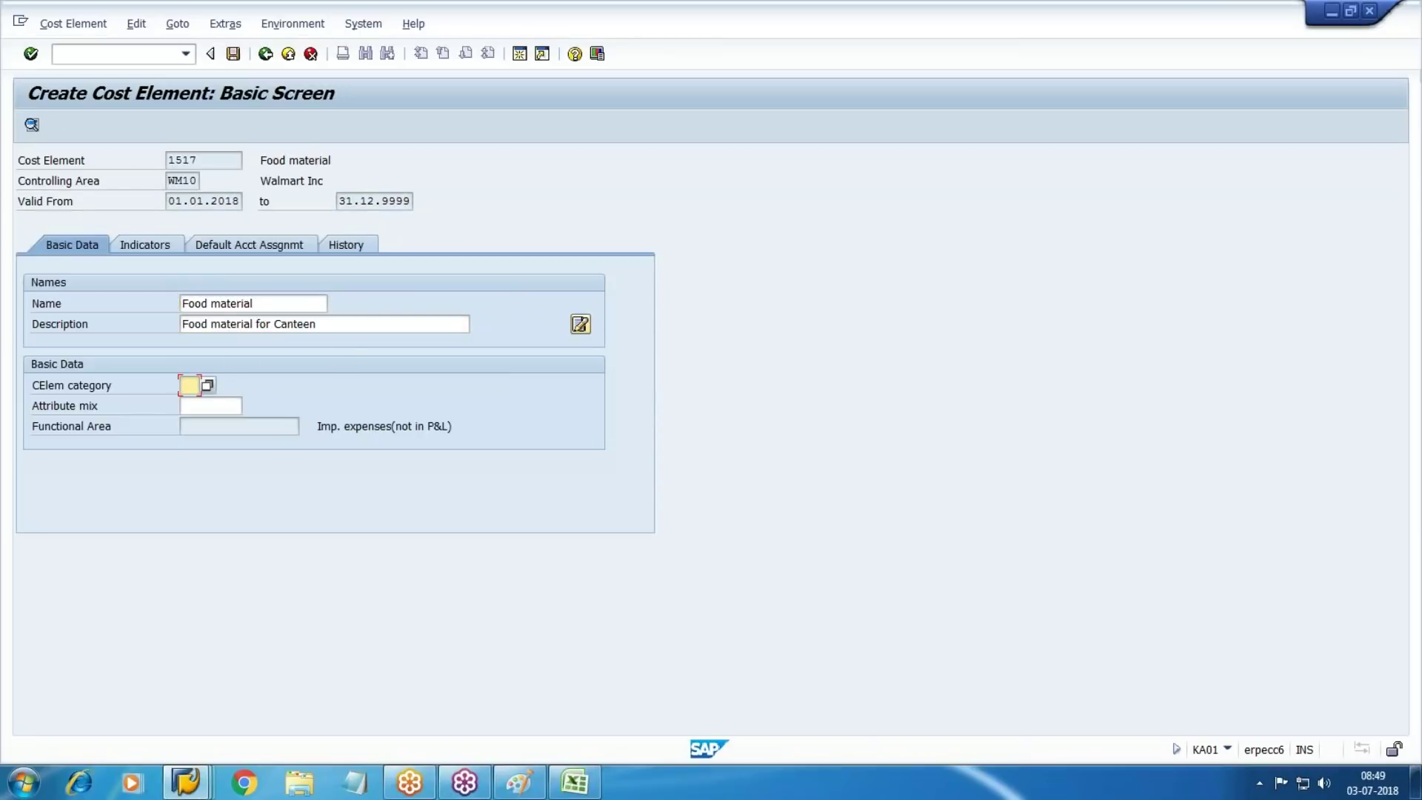
pyautogui.press('Return')
pyautogui.hotkey('ctrl', 's')
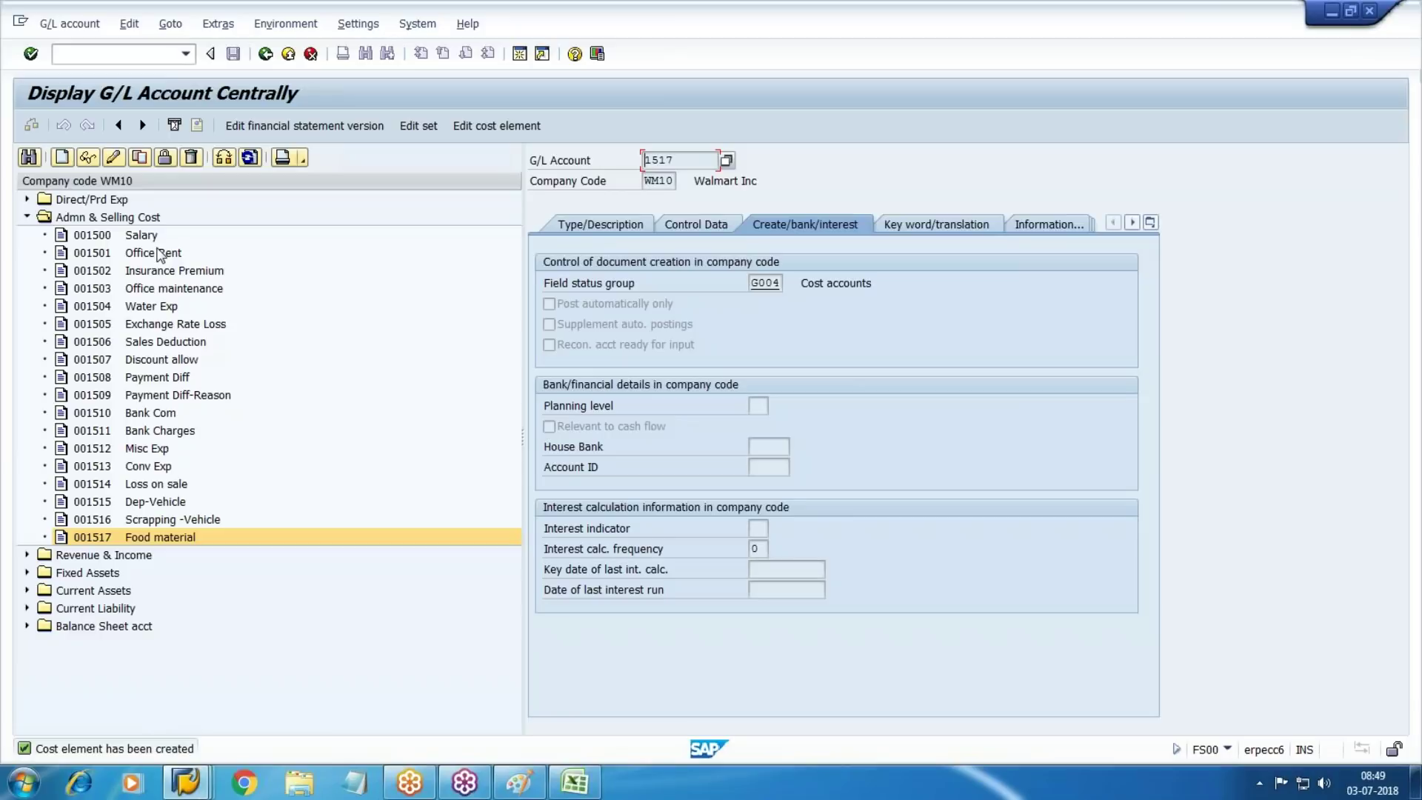
# Rerun the Display Cost Elements report and check the cost element number for Salary
pyautogui.moveTo(186, 782)
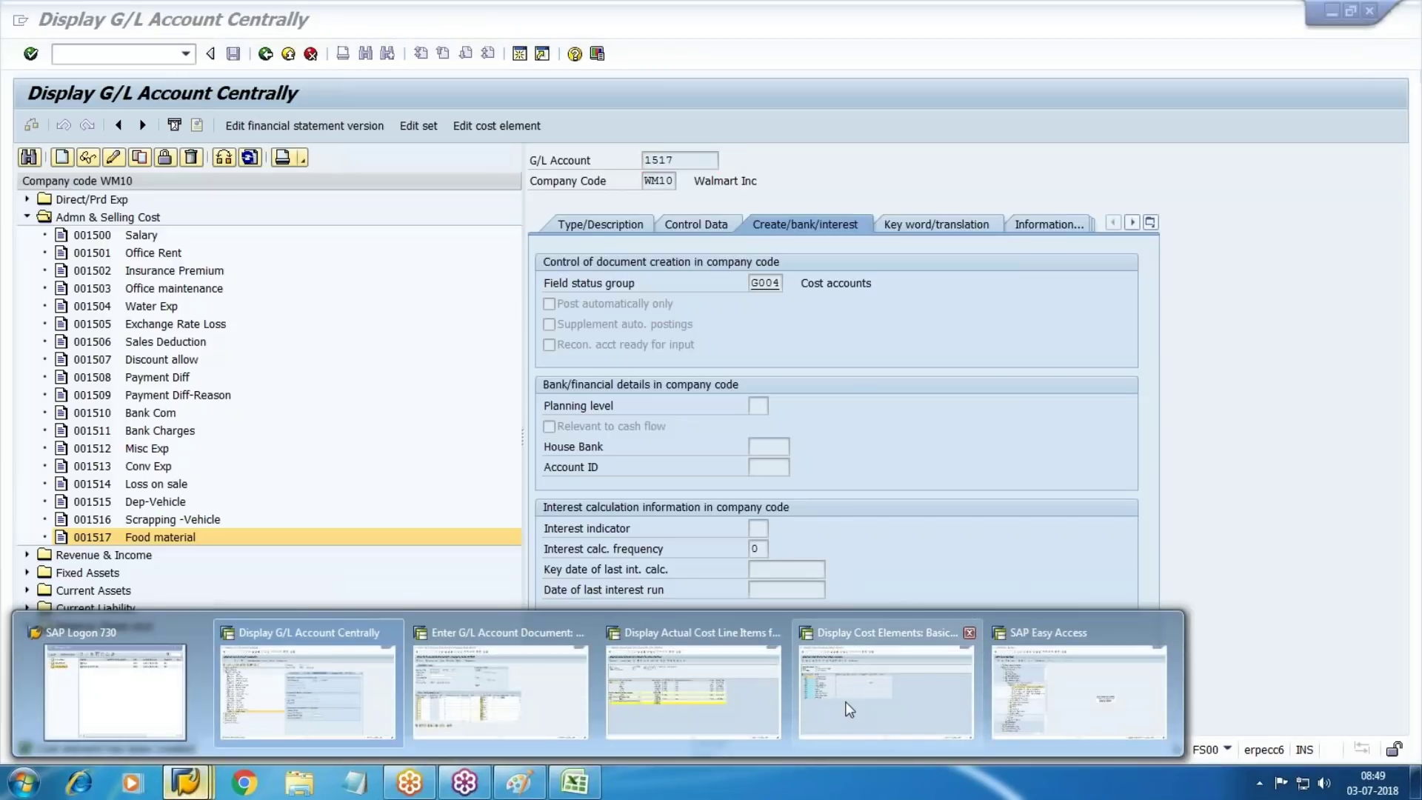
pyautogui.click(929, 696)
pyautogui.click(265, 54)
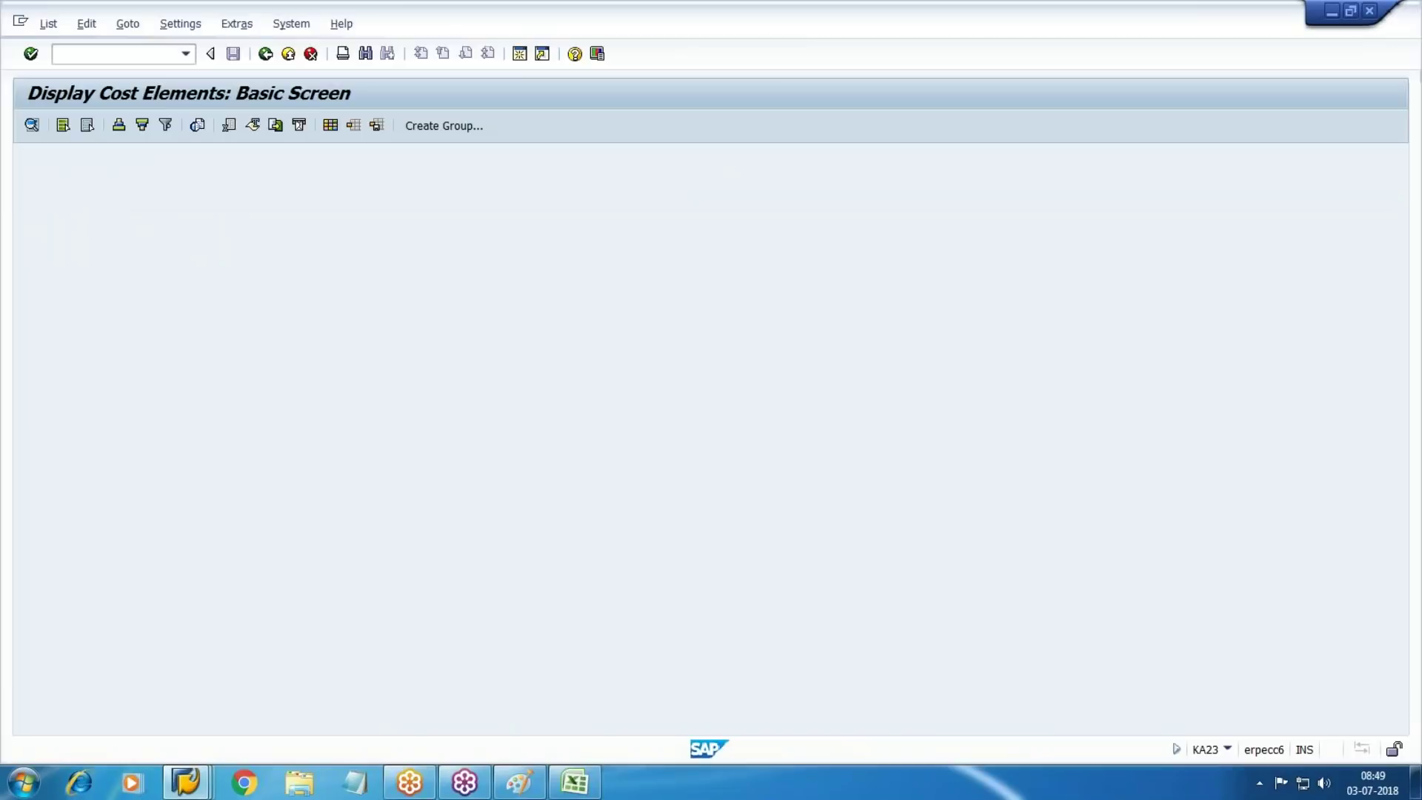
pyautogui.click(31, 125)
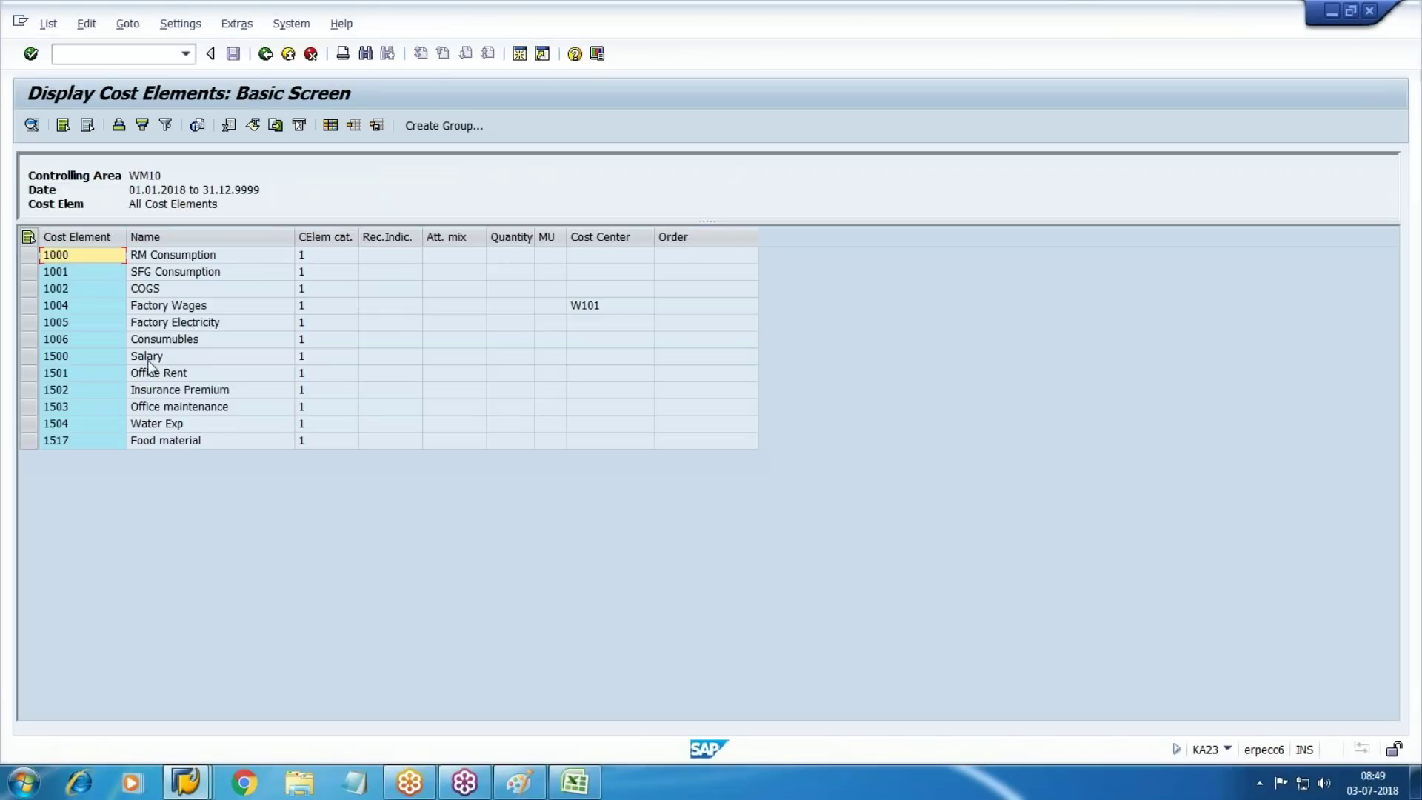
pyautogui.click(171, 355)
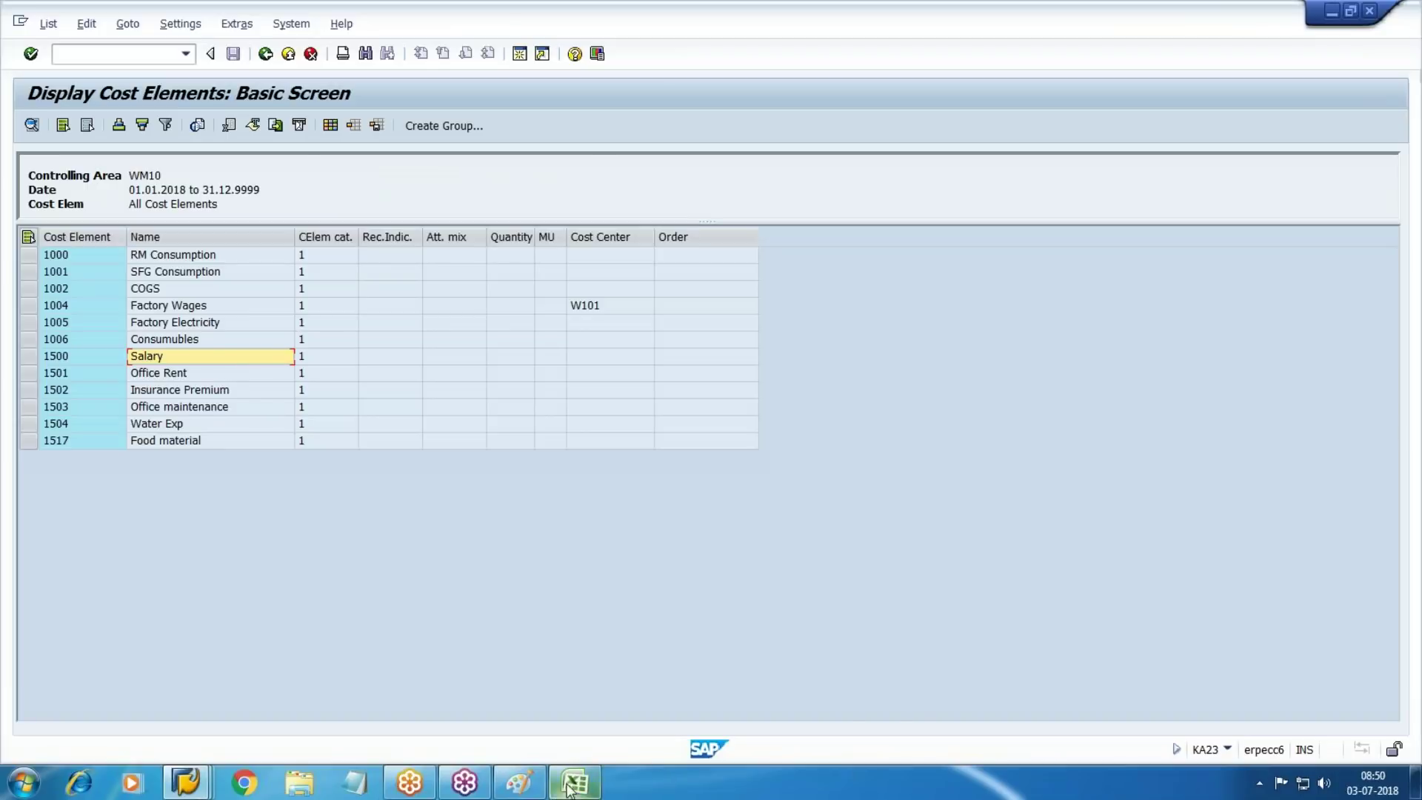
pyautogui.click(575, 783)
# Enter 1500, 1501 and 1517 in M8–M10 beside Salary, Rent and Food item
pyautogui.write('1500')
pyautogui.press('Return')
pyautogui.write('1501')
pyautogui.press('Return')
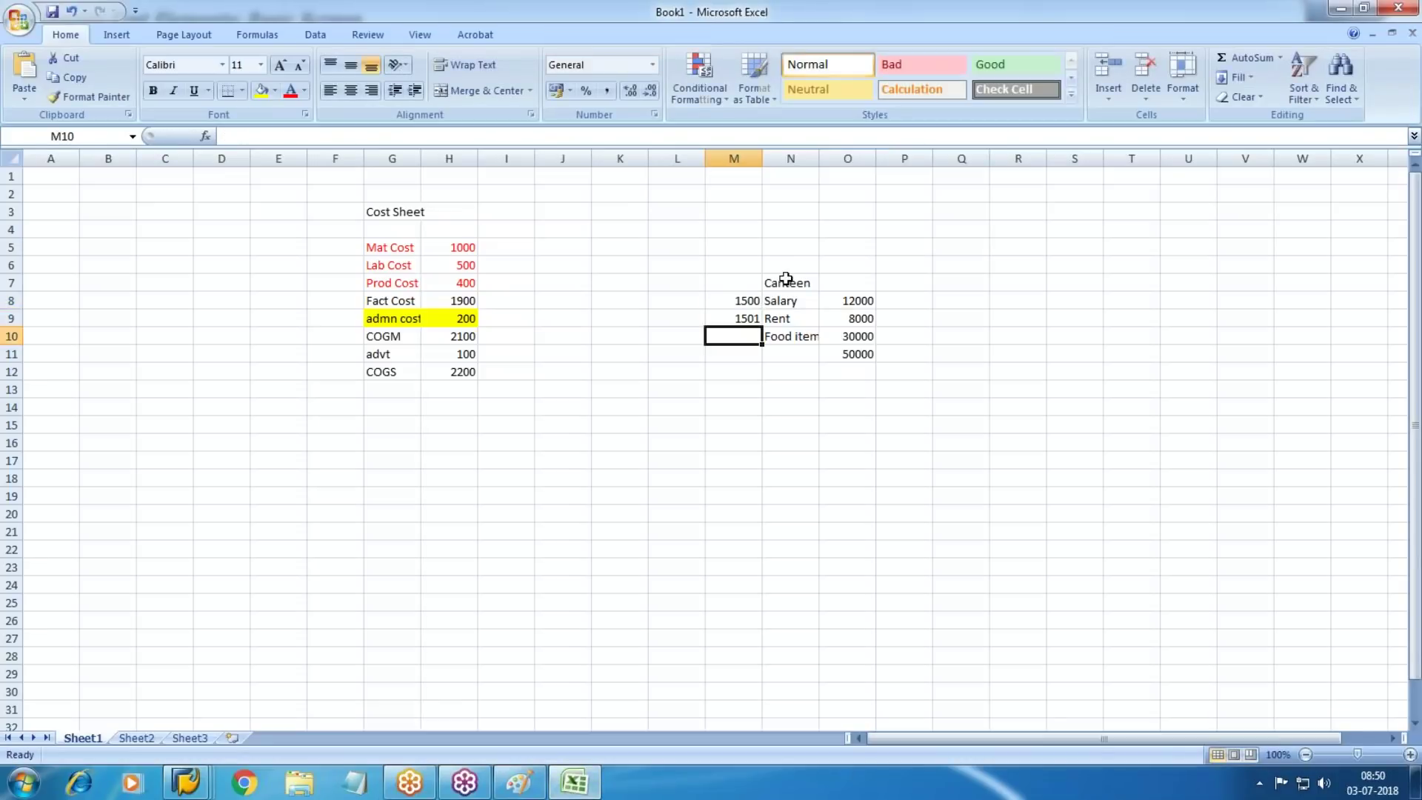
pyautogui.hotkey('alt', 'Tab')
pyautogui.click(157, 372)
pyautogui.click(201, 440)
pyautogui.hotkey('alt', 'Tab')
pyautogui.write('1517')
pyautogui.press('Tab')
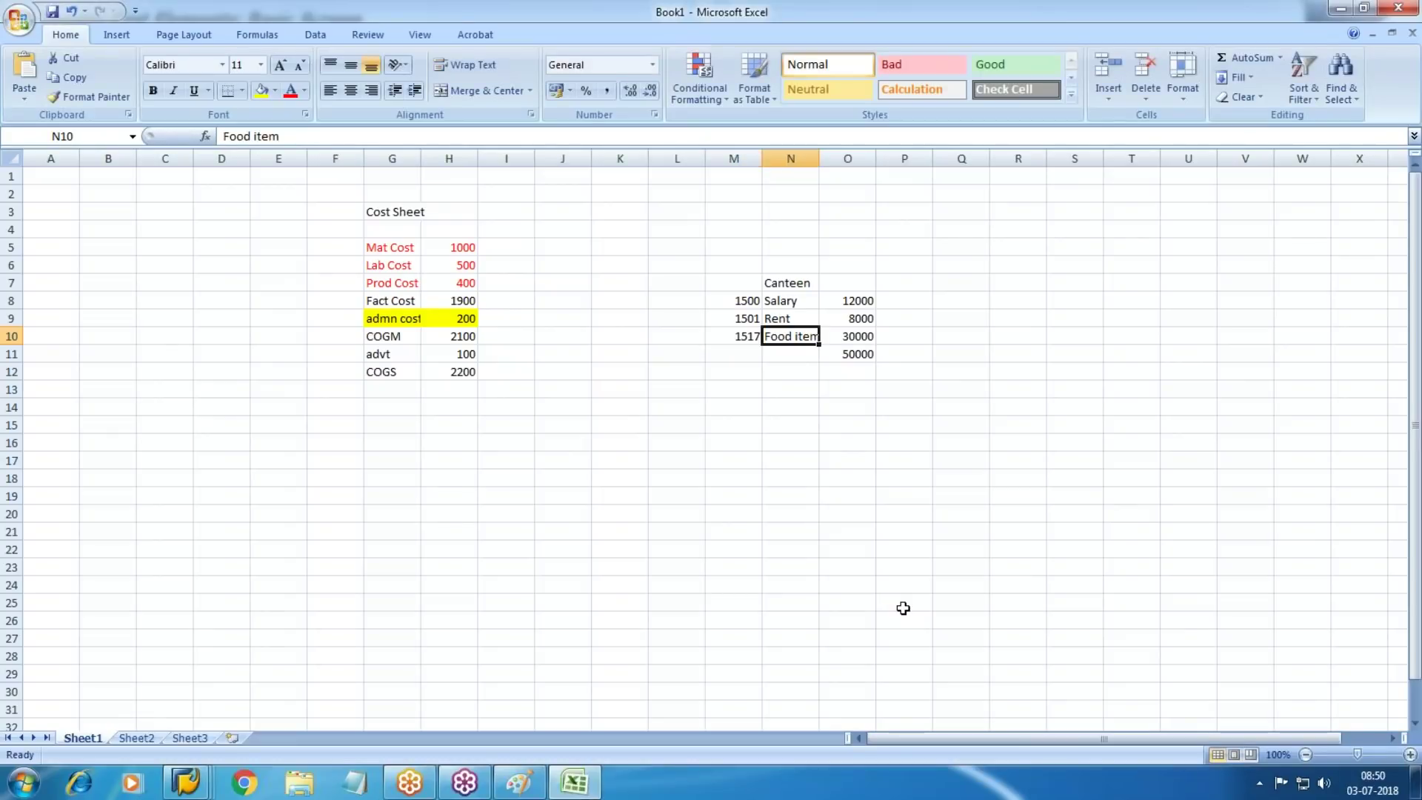
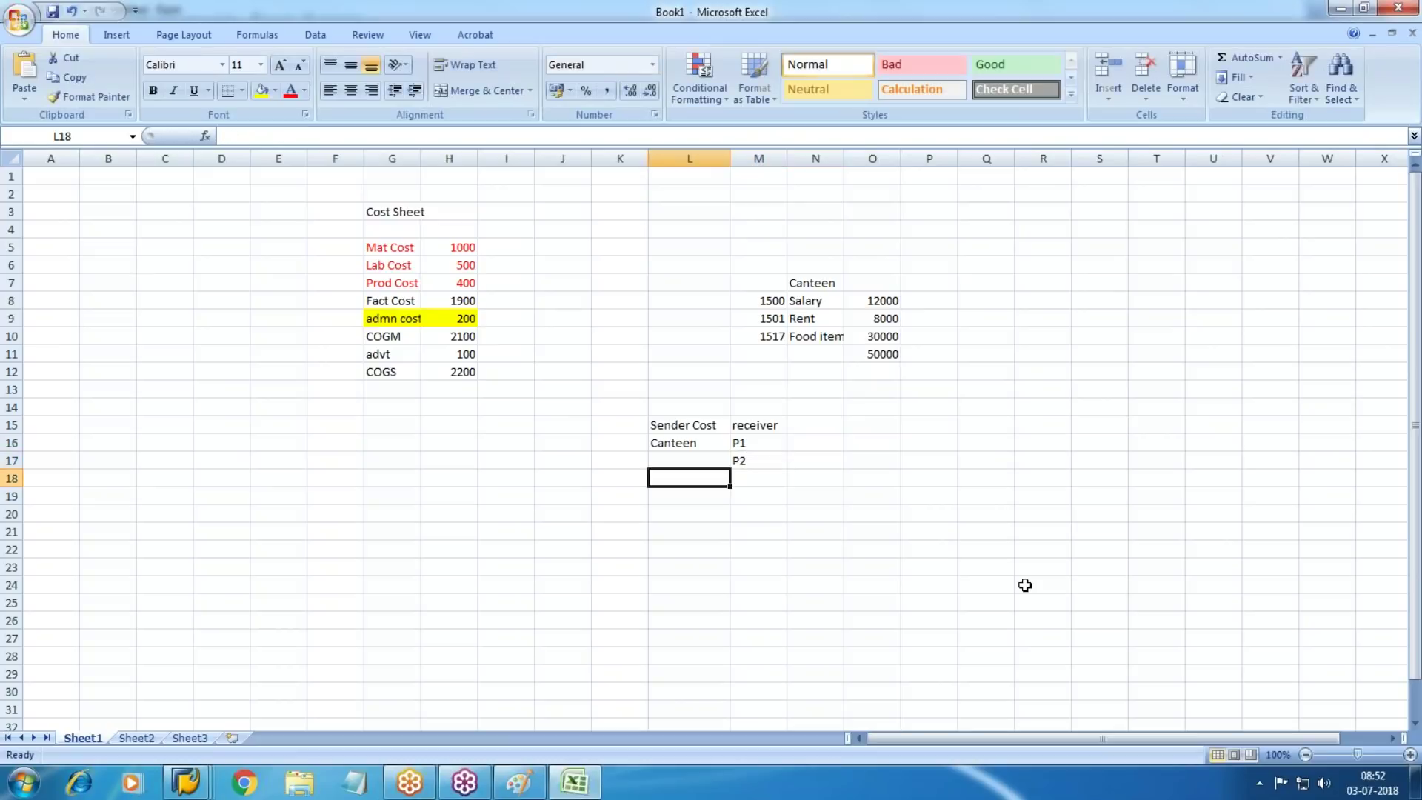
# Enter ADMN in M18, then an 'emp' column in N15 with 75, 25, 200 for P1, P2, ADMN
pyautogui.write('ADMN')
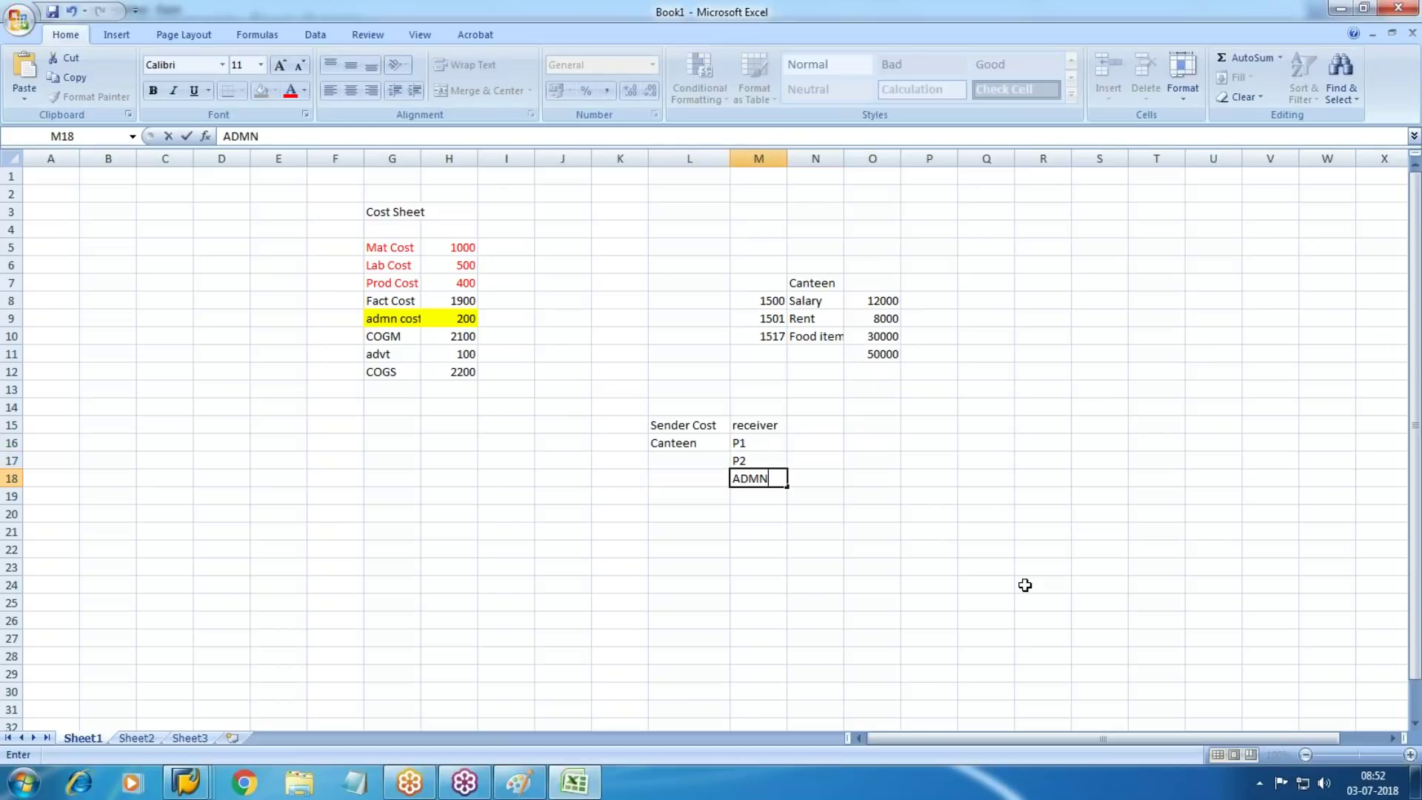
pyautogui.press('Tab')
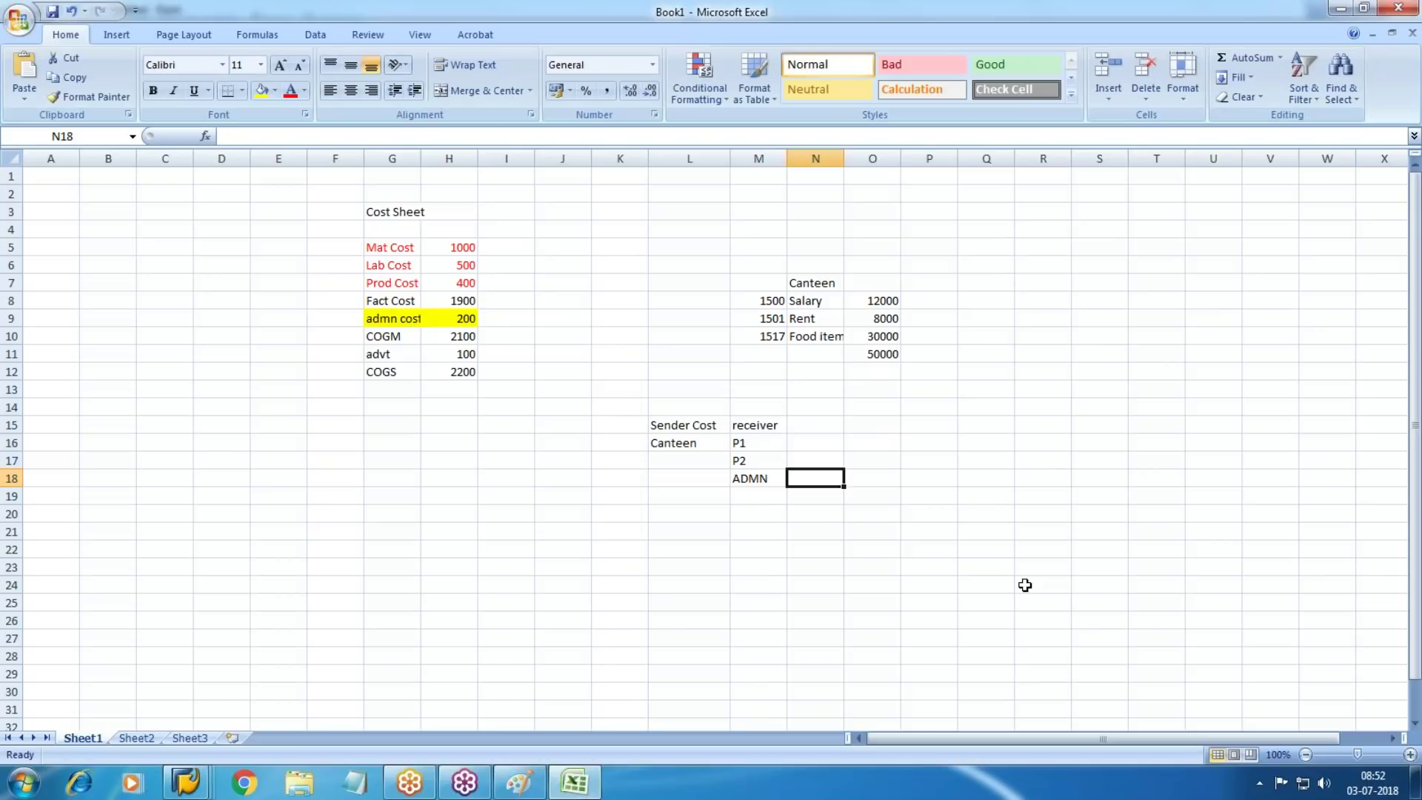
pyautogui.press('Up')
pyautogui.press('Up')
pyautogui.press('Up')
pyautogui.write('emp')
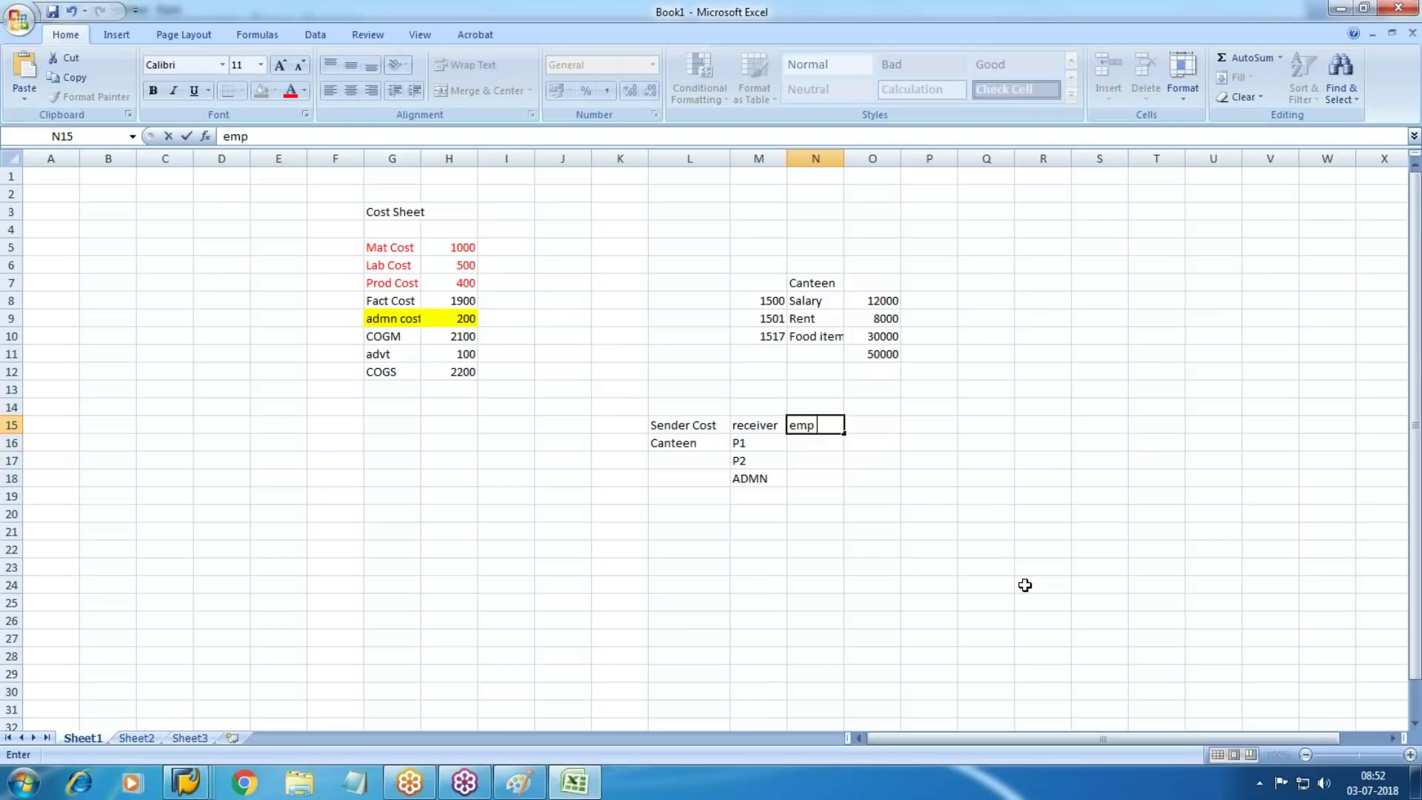
pyautogui.press('Return')
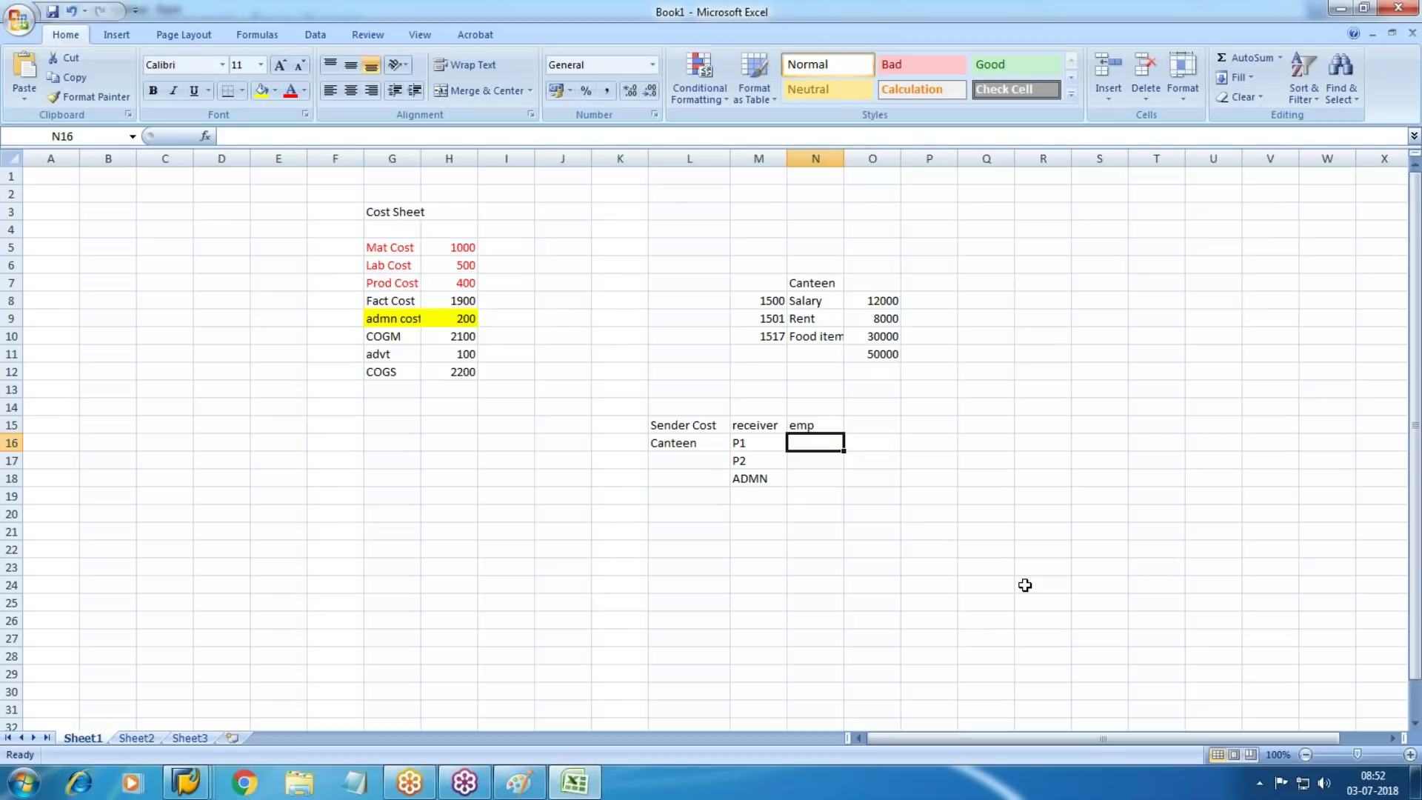
pyautogui.write('75')
pyautogui.press('Return')
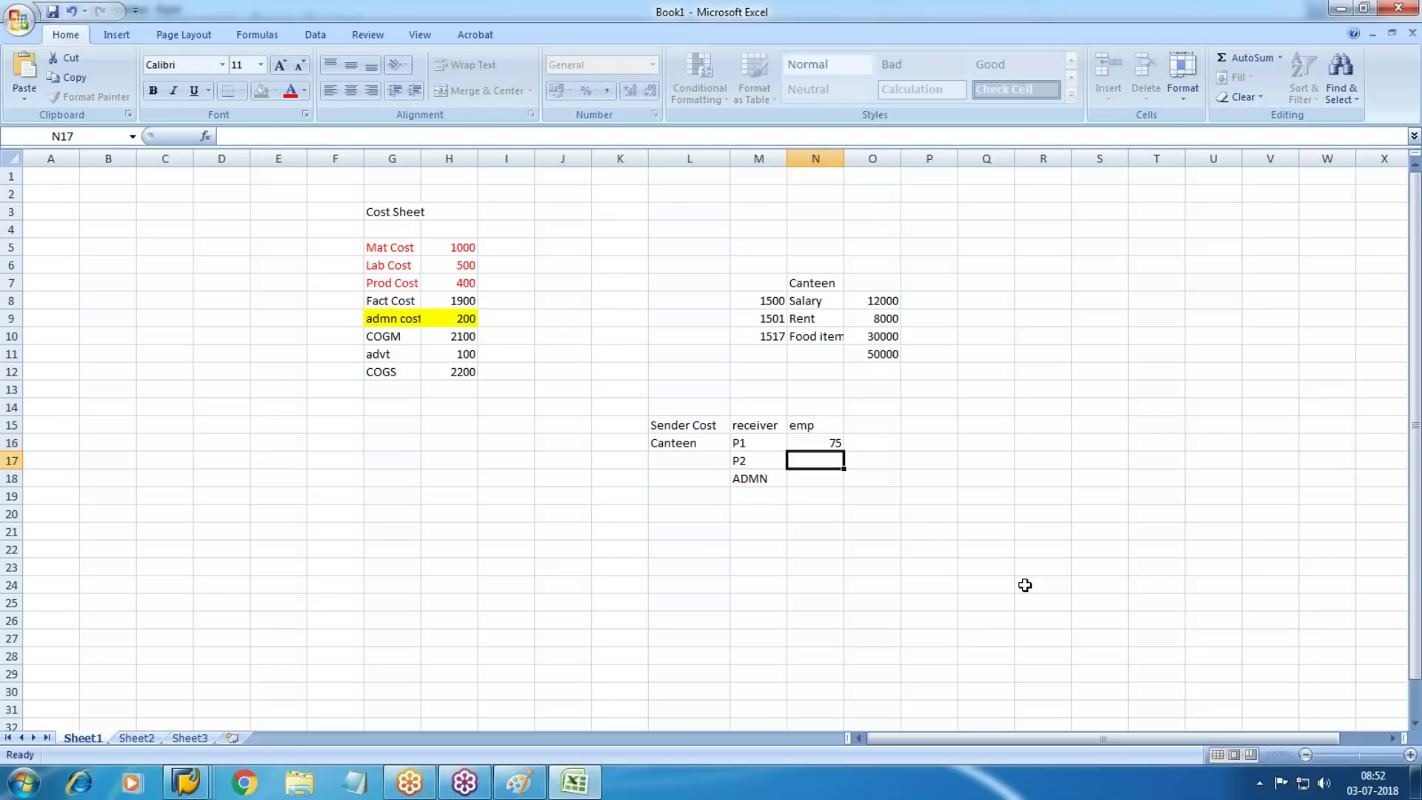
pyautogui.write('25')
pyautogui.press('Return')
pyautogui.write('200')
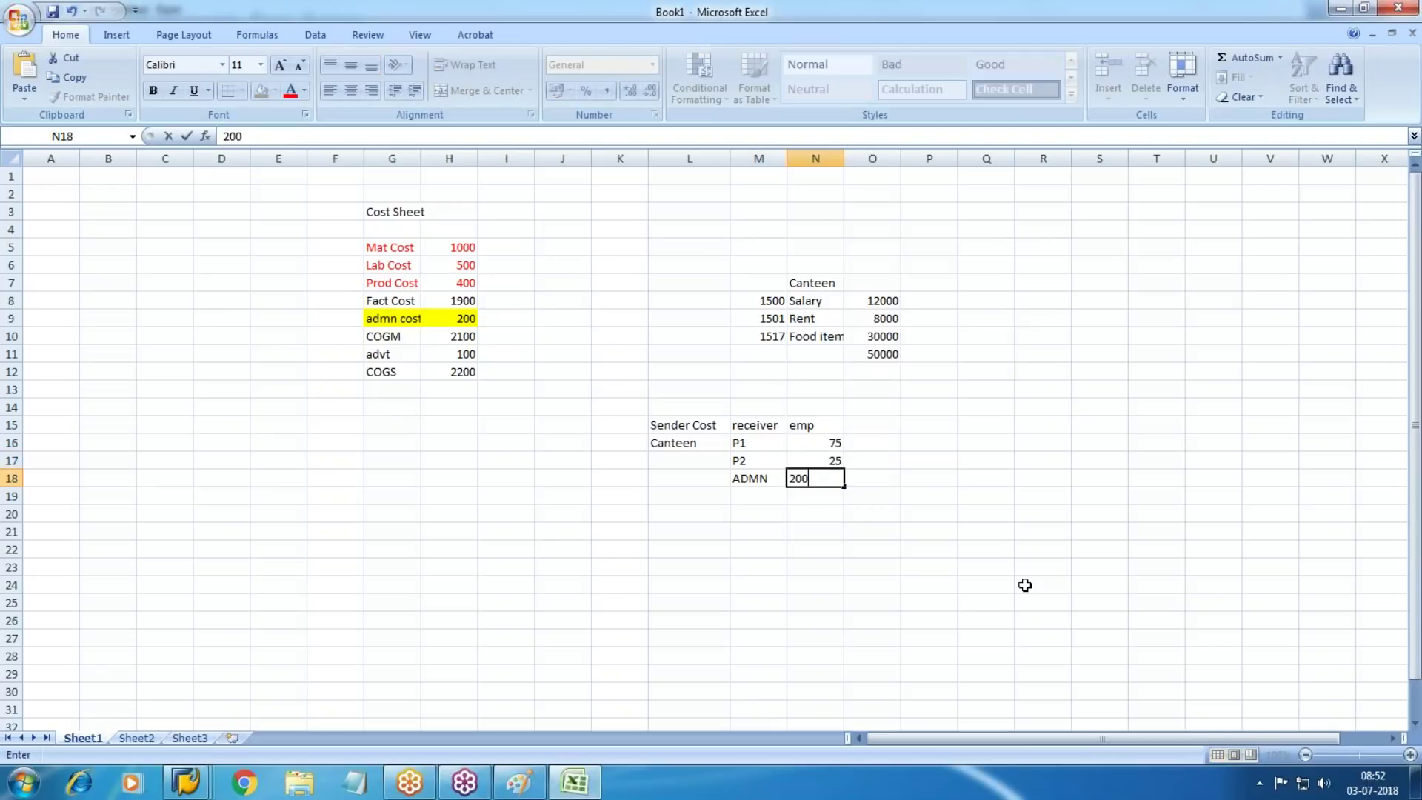
pyautogui.press('Return')
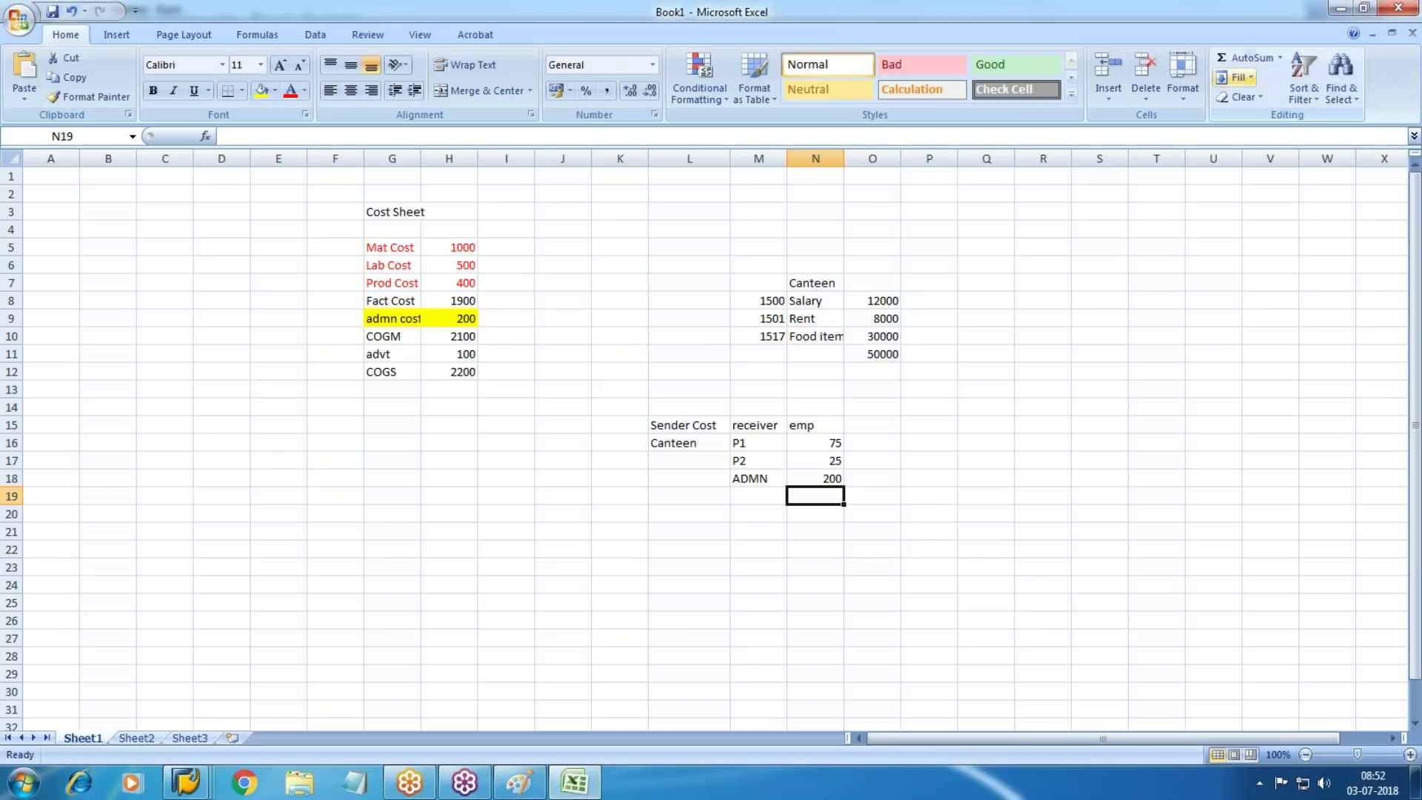
# Label the Salary row SKF in cell L8
pyautogui.click(703, 303)
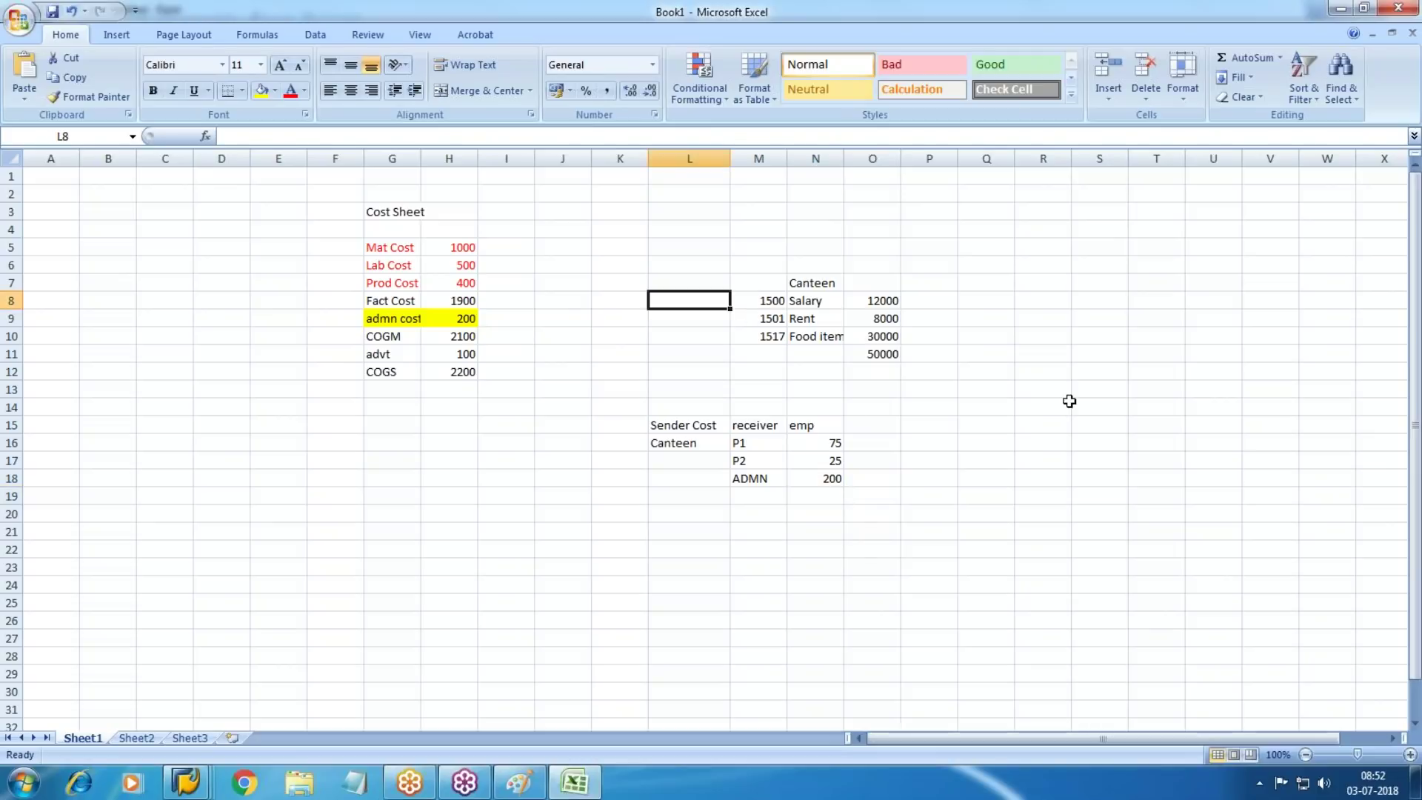
pyautogui.write('SKF')
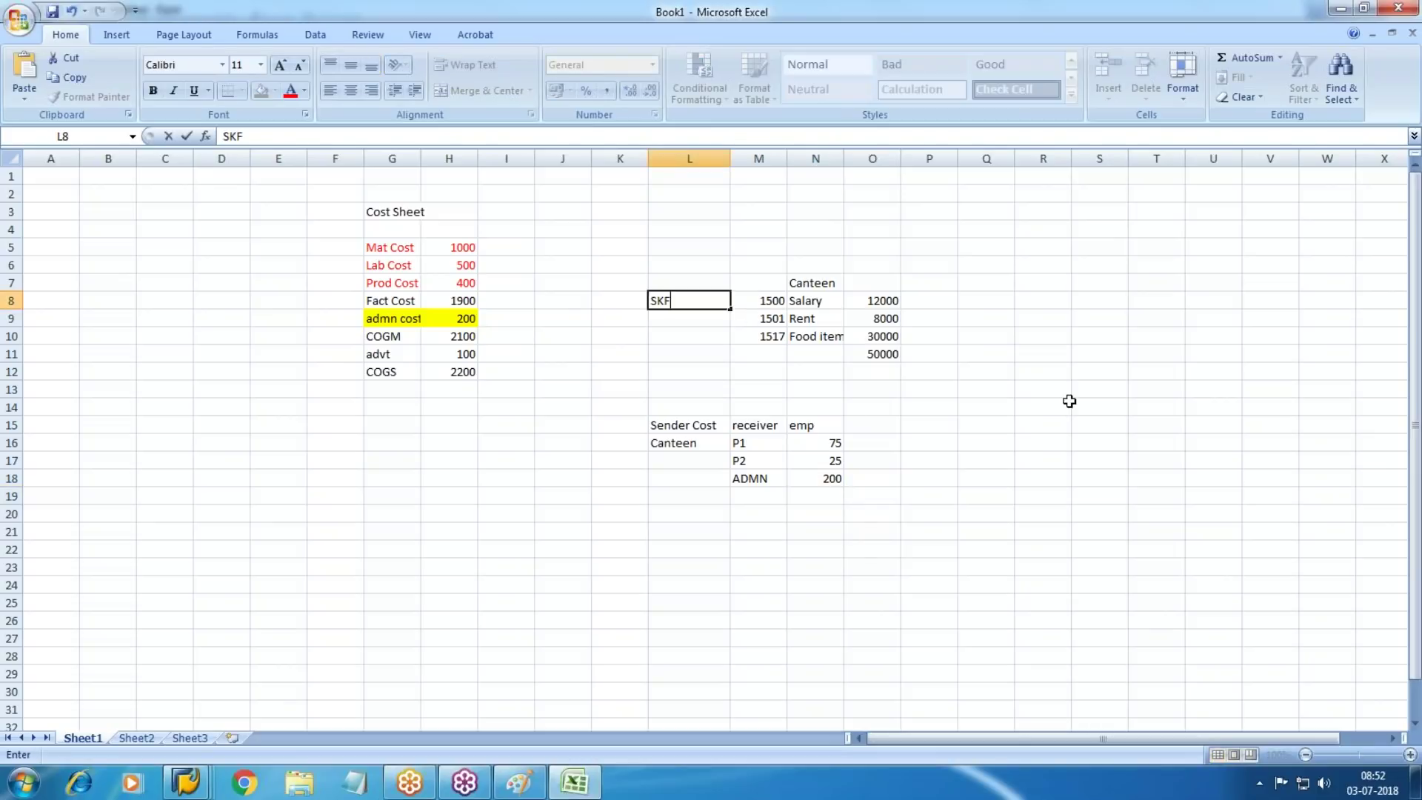
pyautogui.press('Return')
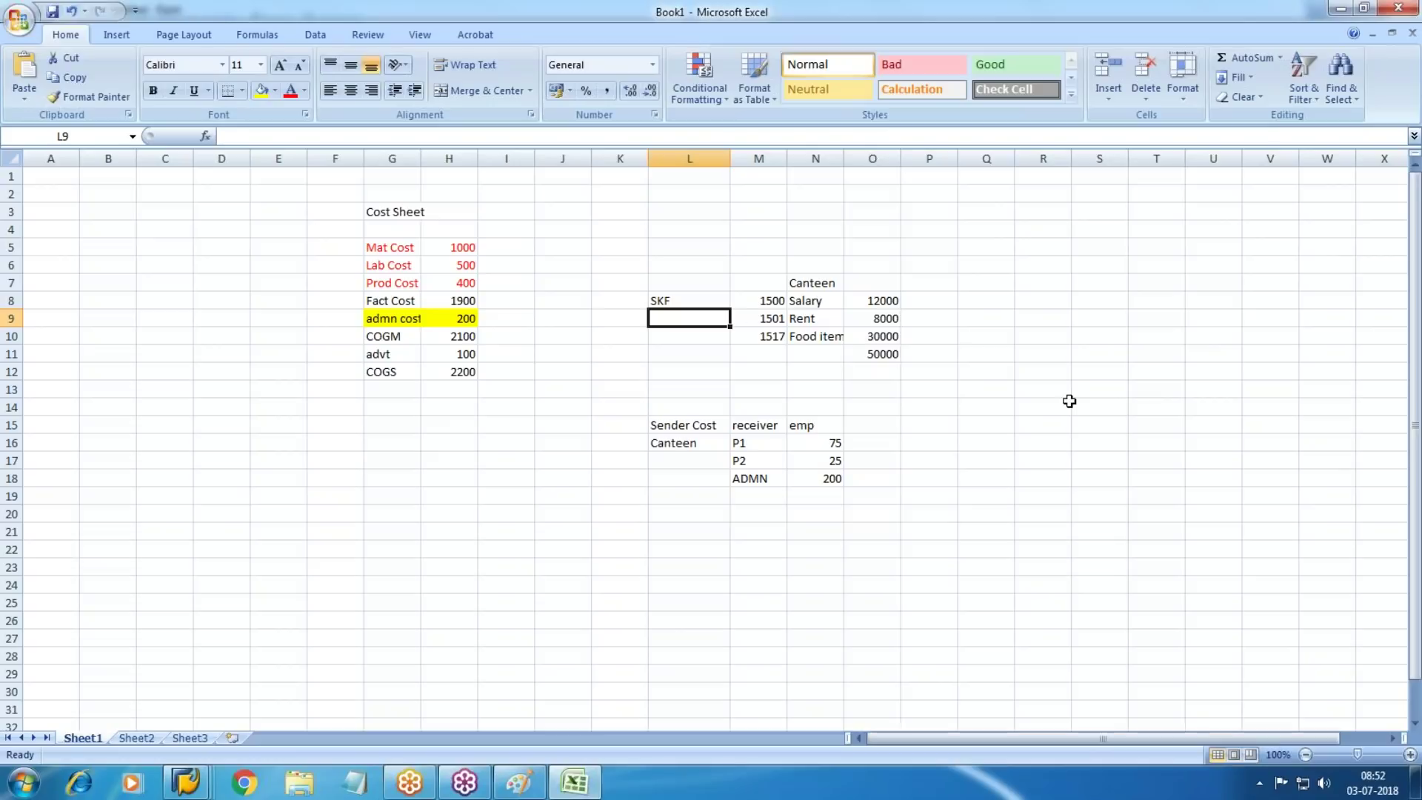
# Add a '%' column in O15 with 30, 20 and 50 for P1, P2 and ADMN
pyautogui.click(986, 444)
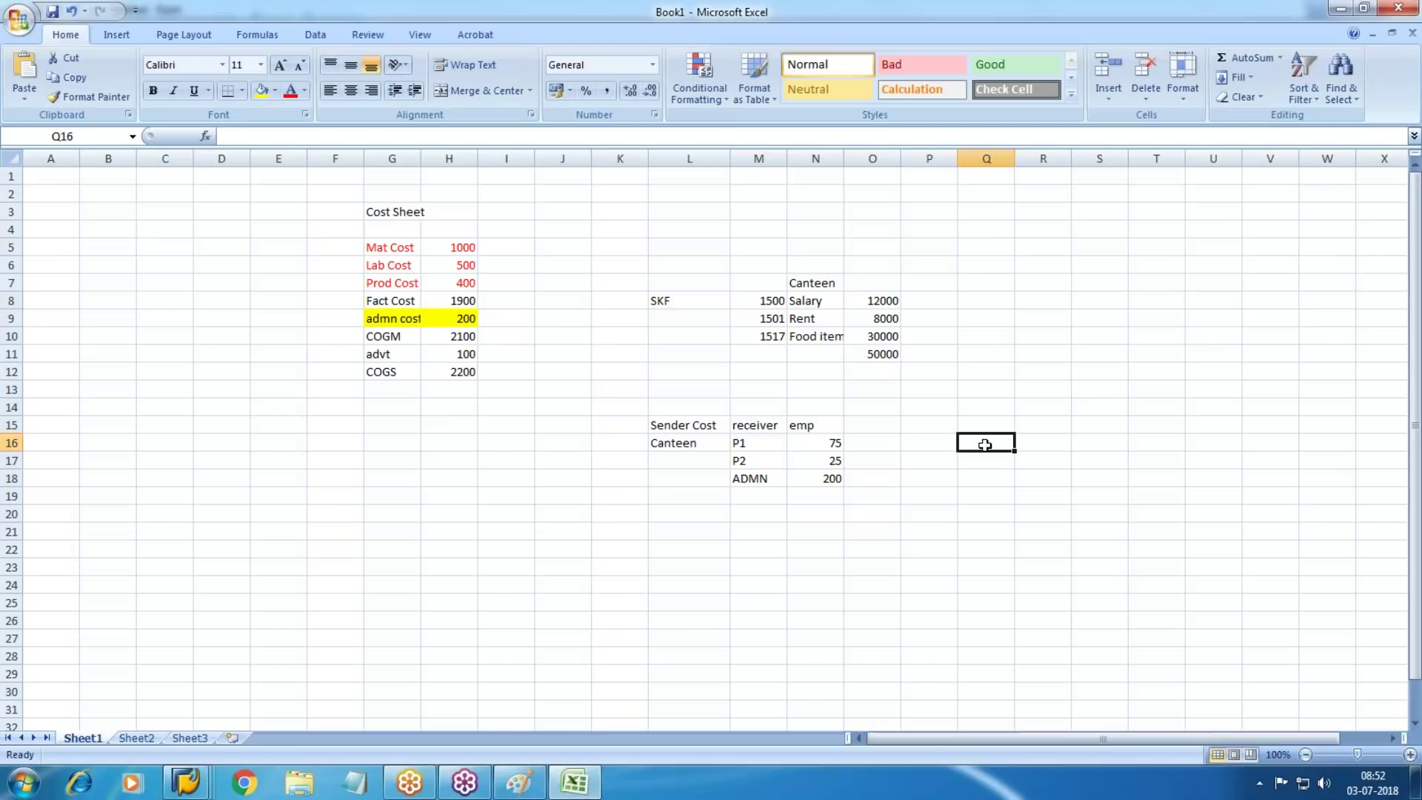
pyautogui.click(867, 438)
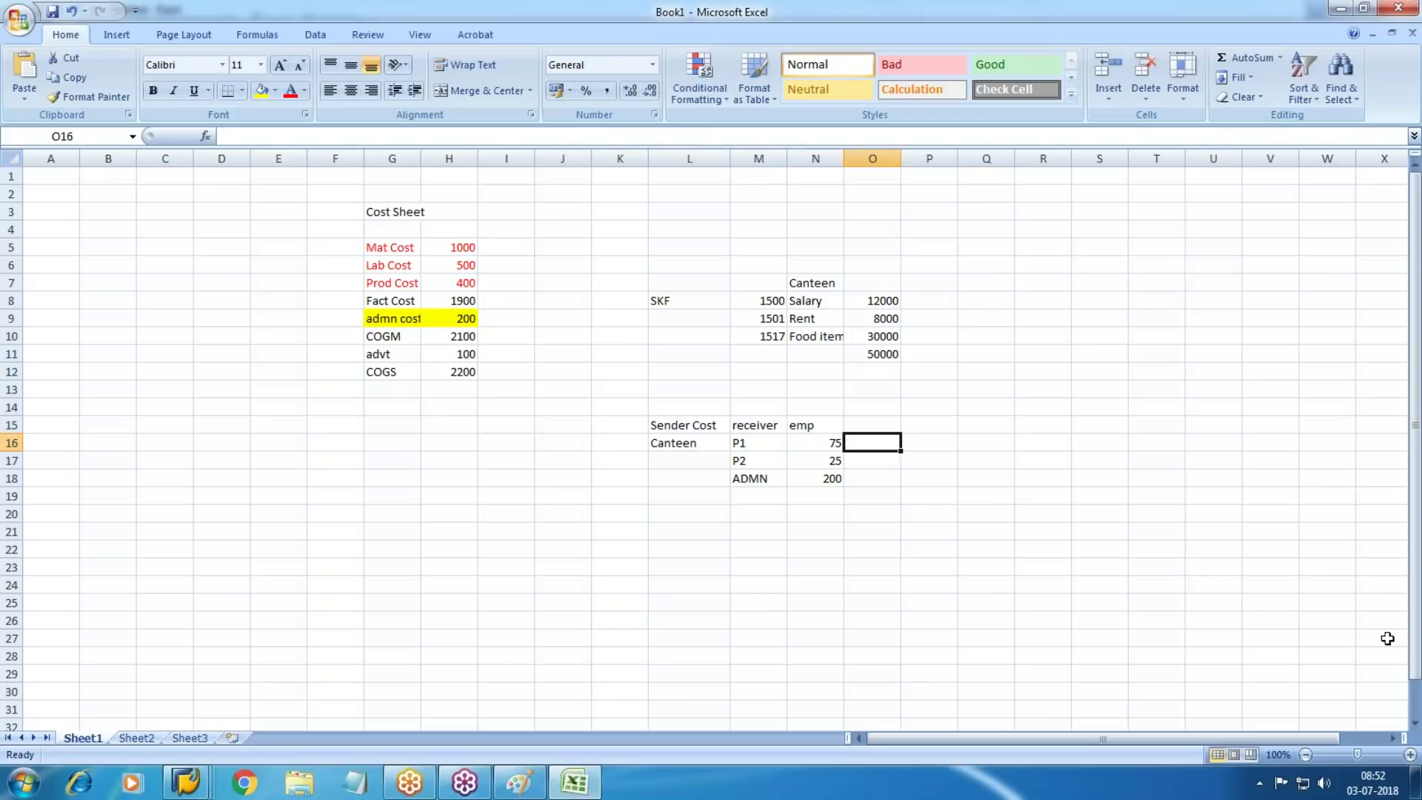
pyautogui.press('Down')
pyautogui.press('Down')
pyautogui.write('50')
pyautogui.press('Up')
pyautogui.press('Up')
pyautogui.write('30')
pyautogui.press('Down')
pyautogui.write('20')
pyautogui.press('Down')
pyautogui.press('Up')
pyautogui.press('Up')
pyautogui.press('Up')
pyautogui.write('%')
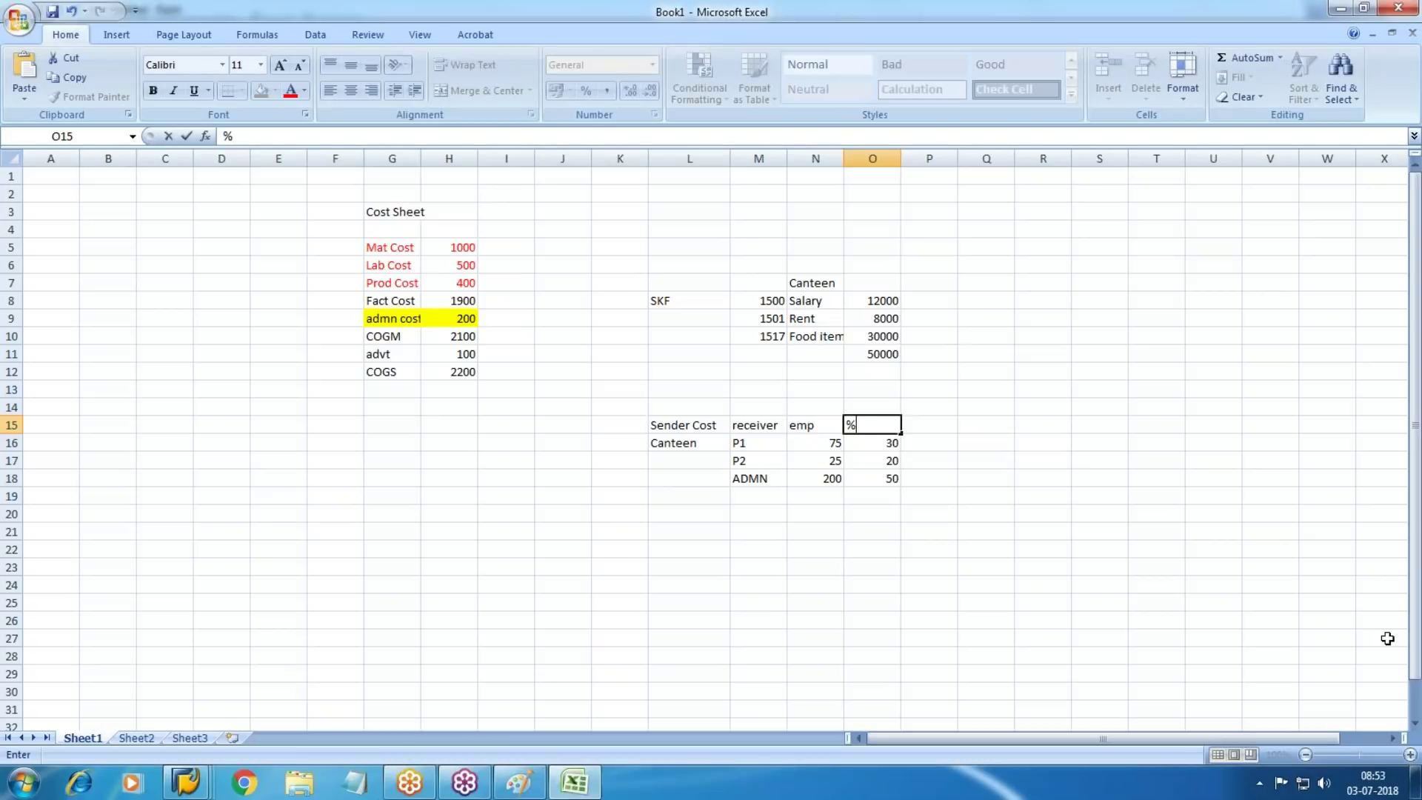
pyautogui.click(1154, 478)
# Fill the Rent and Food item figures (M9:O10) yellow
pyautogui.moveTo(774, 326); pyautogui.dragTo(889, 337)
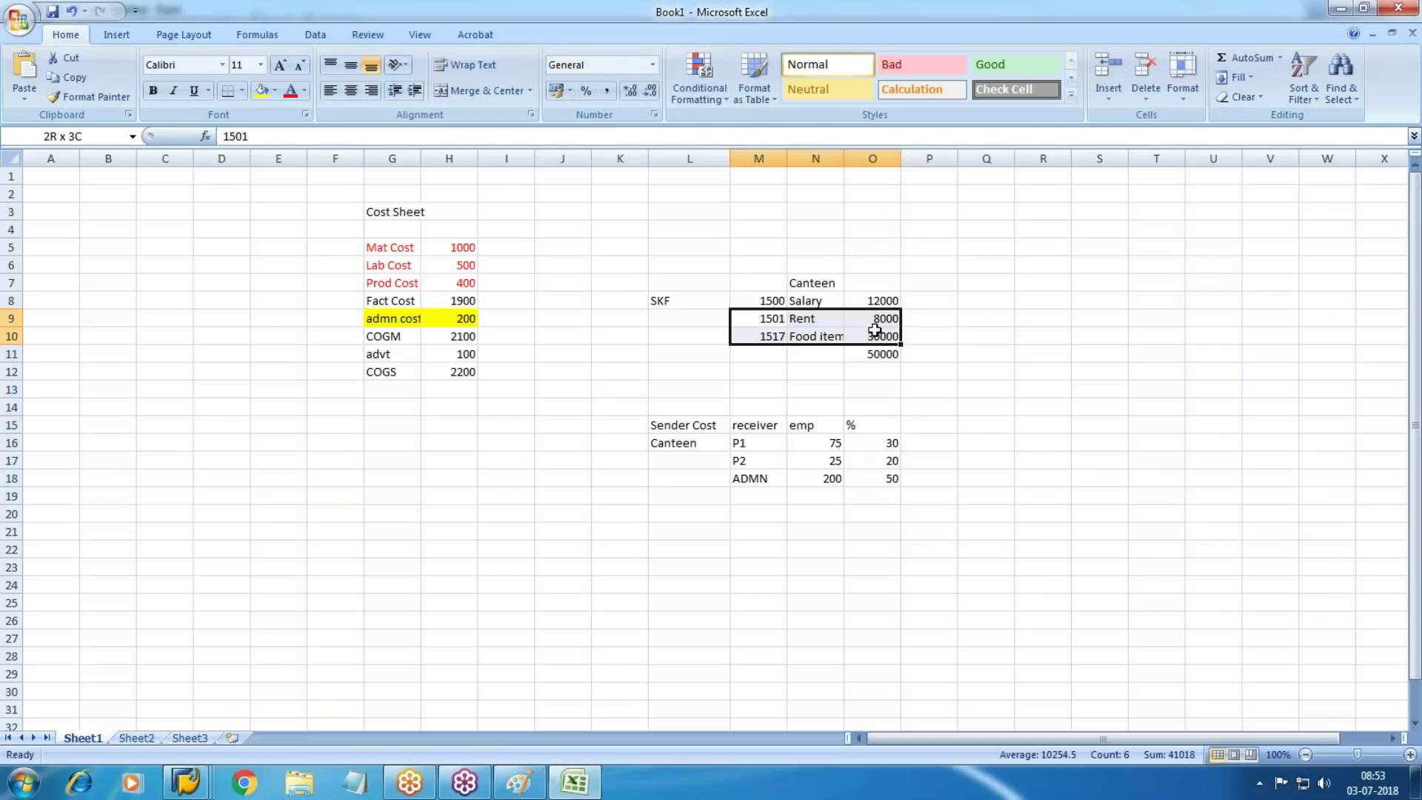
pyautogui.click(262, 90)
pyautogui.click(972, 423)
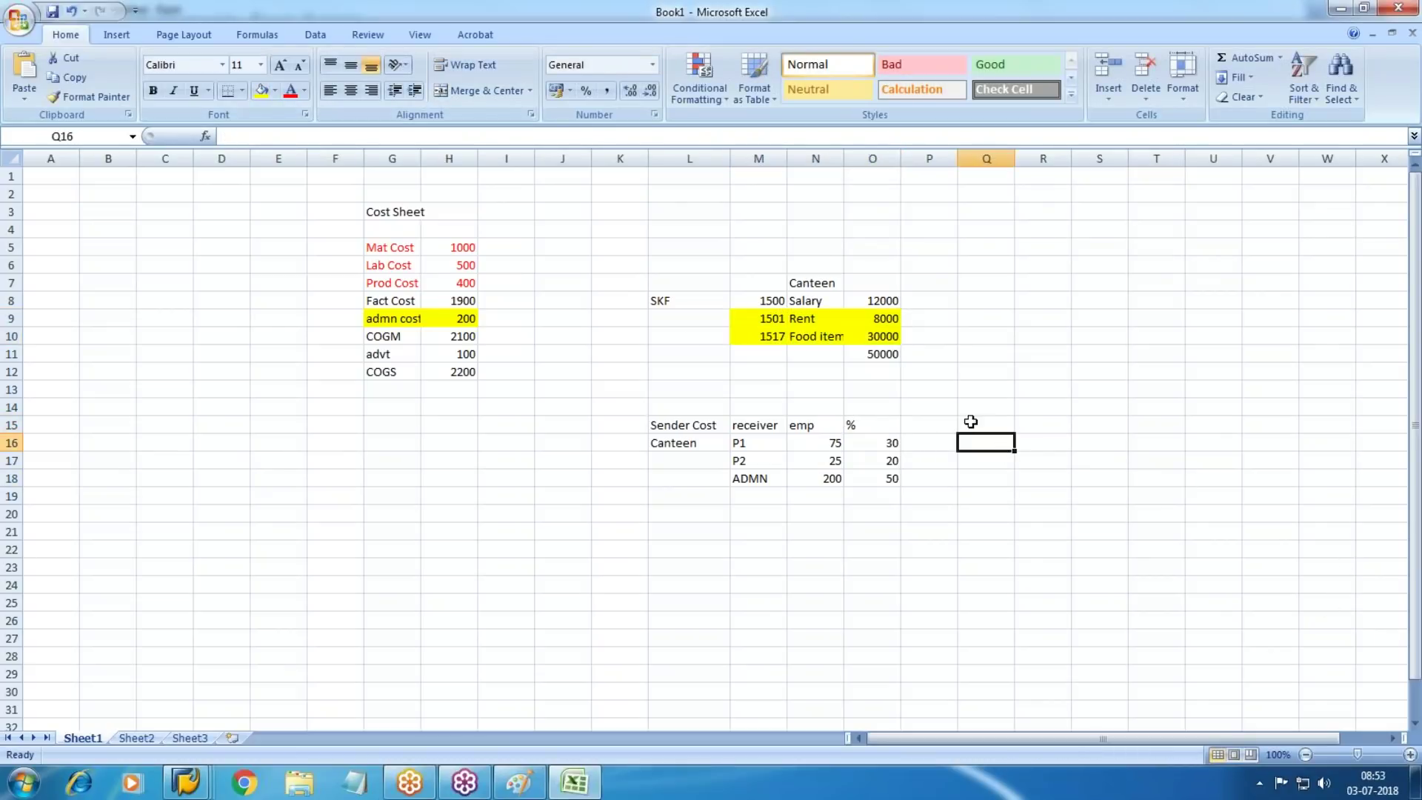
pyautogui.click(665, 302)
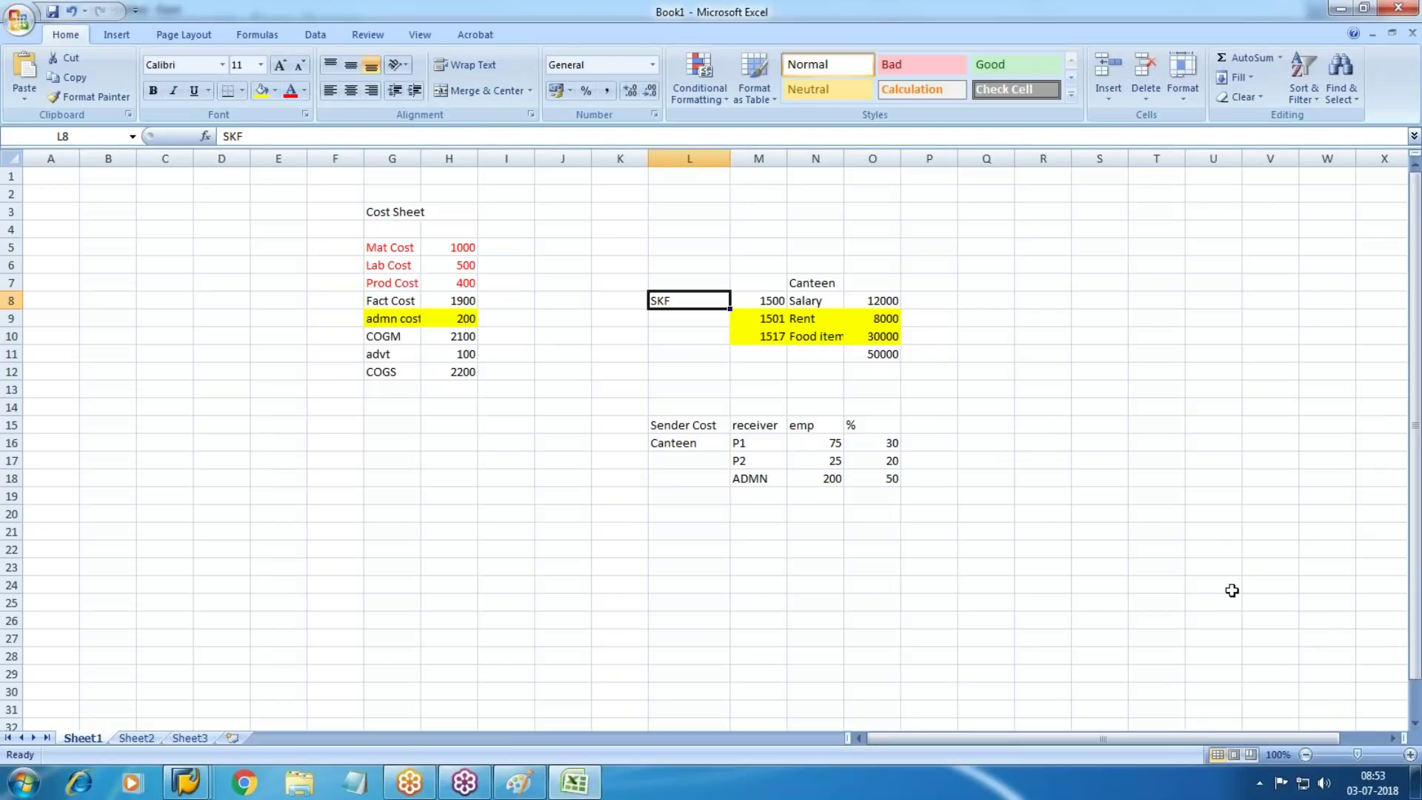
# View the Paint cost diagram, then run /NKS13 in SAP to display cost centers
pyautogui.hotkey('alt', 'Tab')
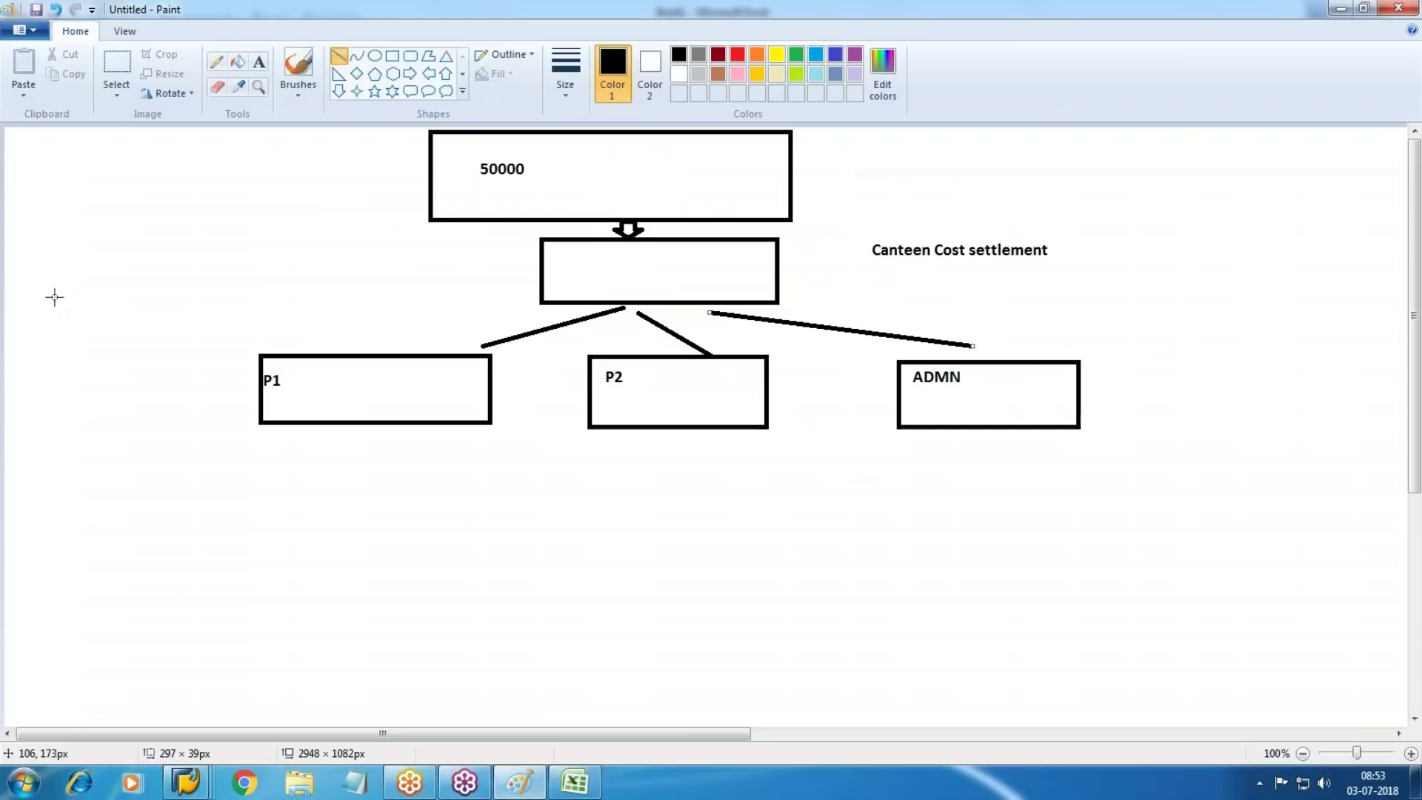
pyautogui.moveTo(185, 781)
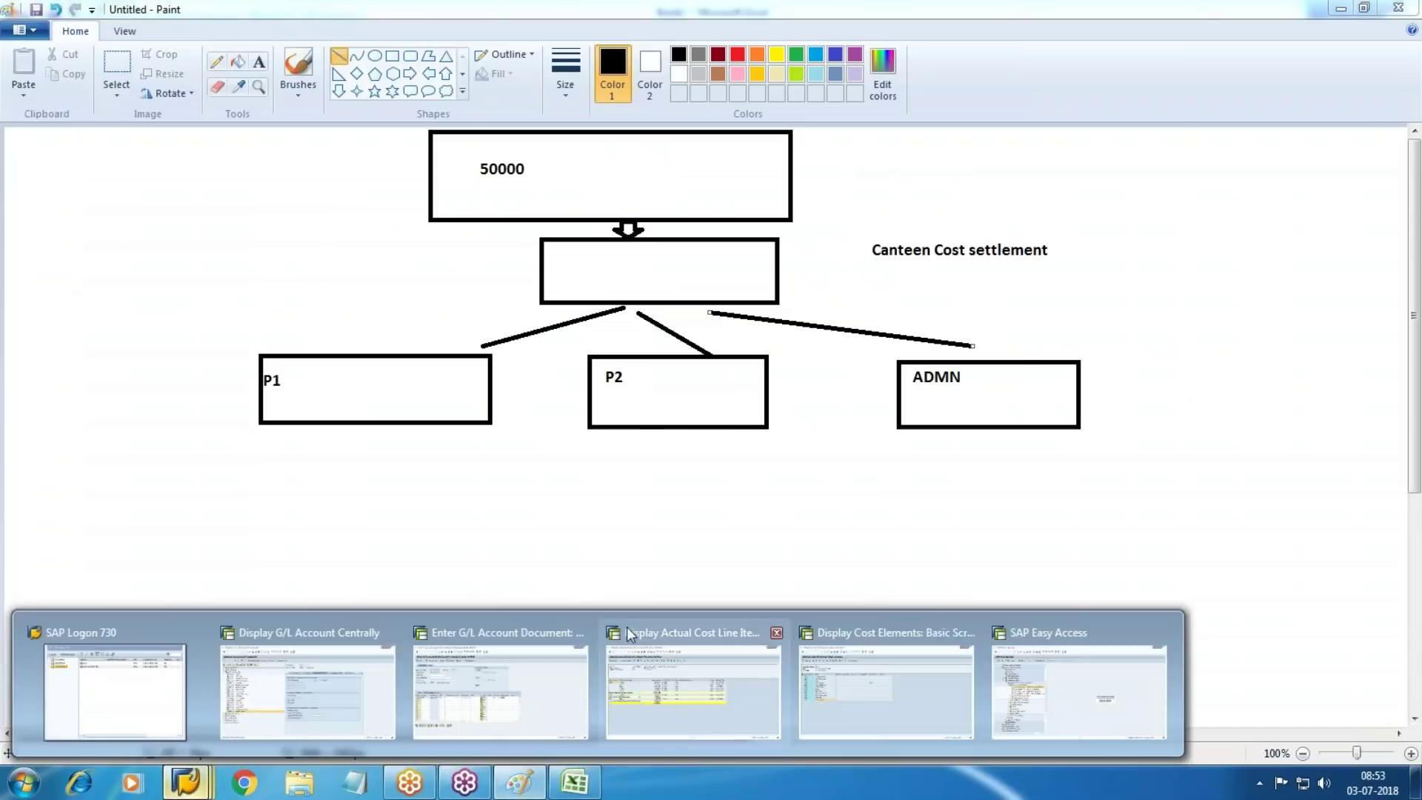
pyautogui.click(500, 674)
pyautogui.click(104, 55)
pyautogui.write('/NKS13')
pyautogui.press('Return')
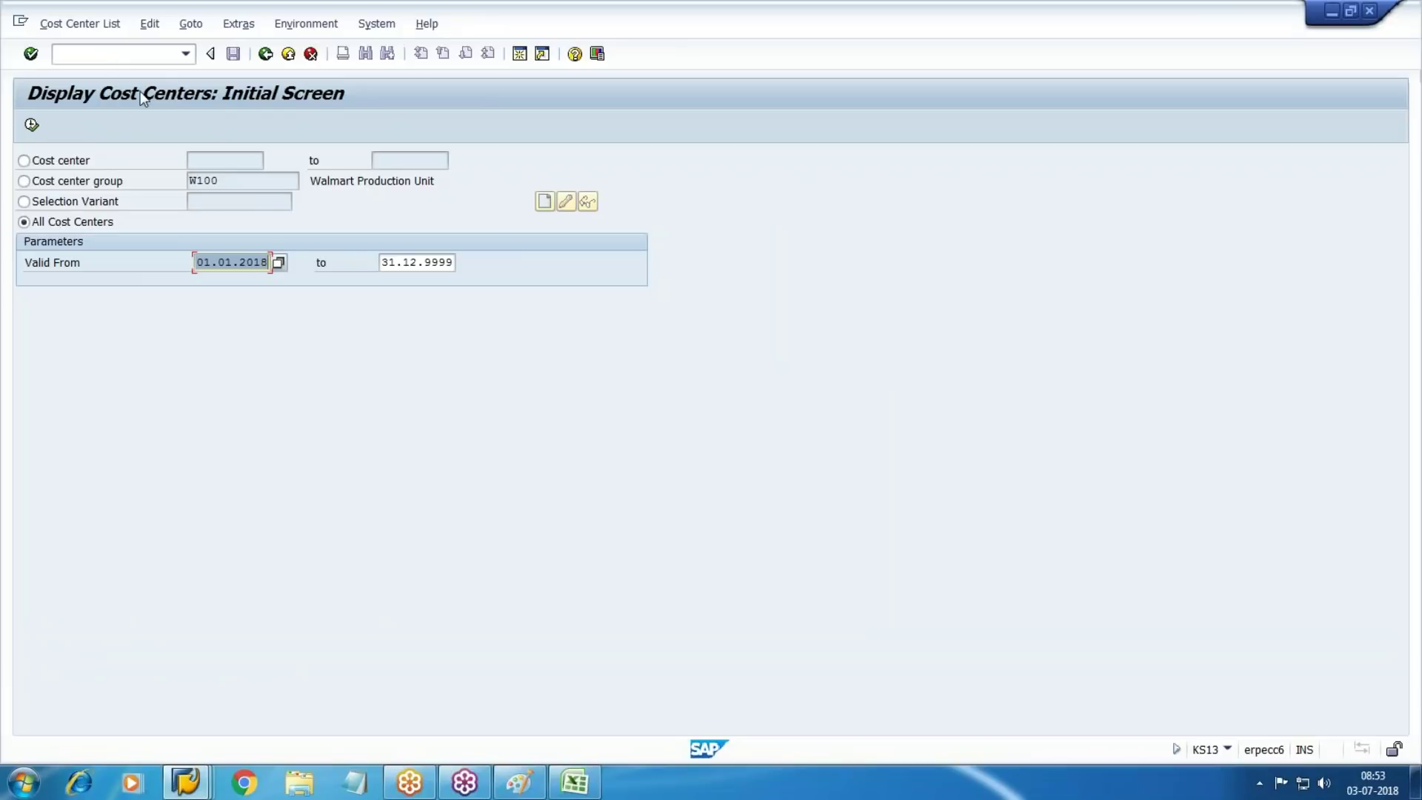
# List all cost centers in KS13, then start /NKS01 in the other SAP window
pyautogui.click(31, 125)
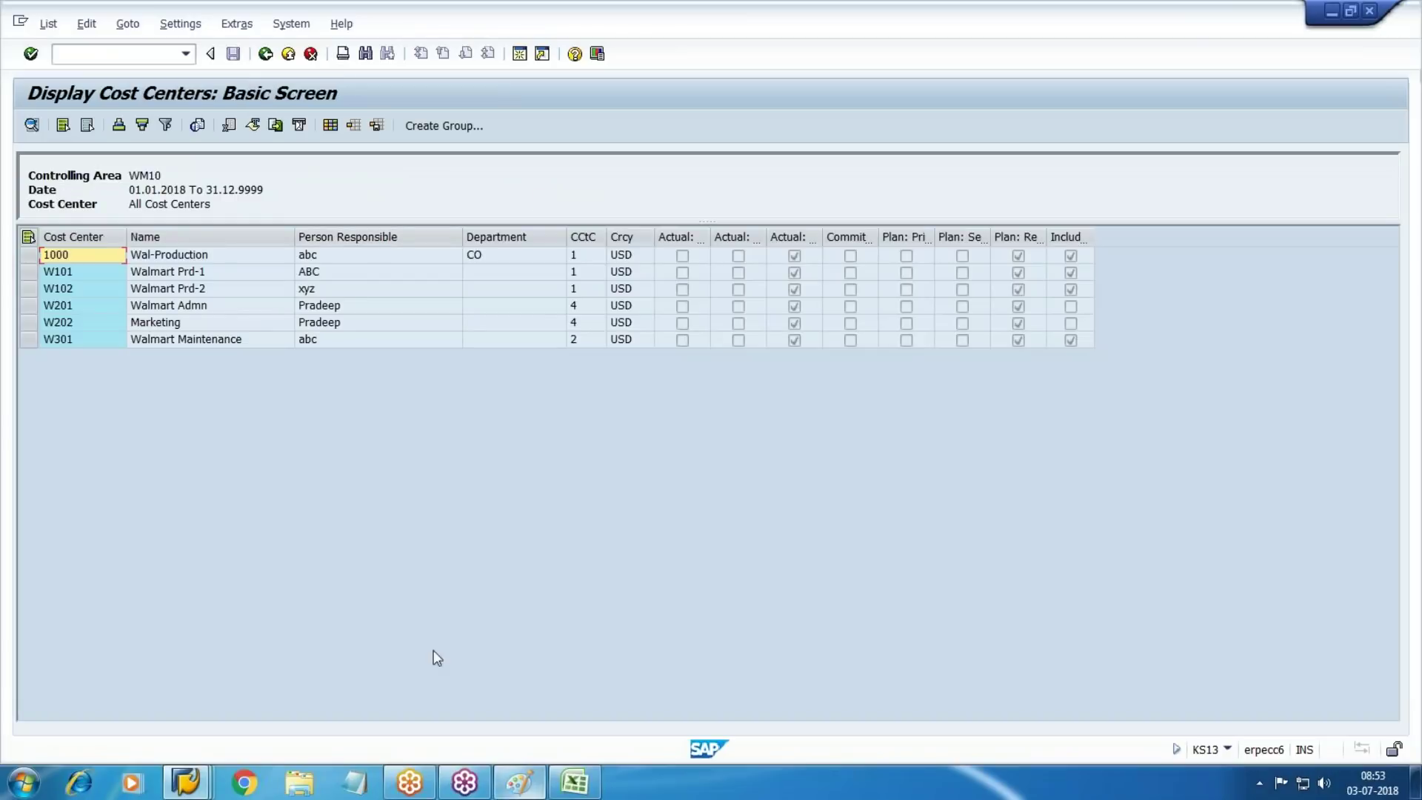
pyautogui.click(185, 783)
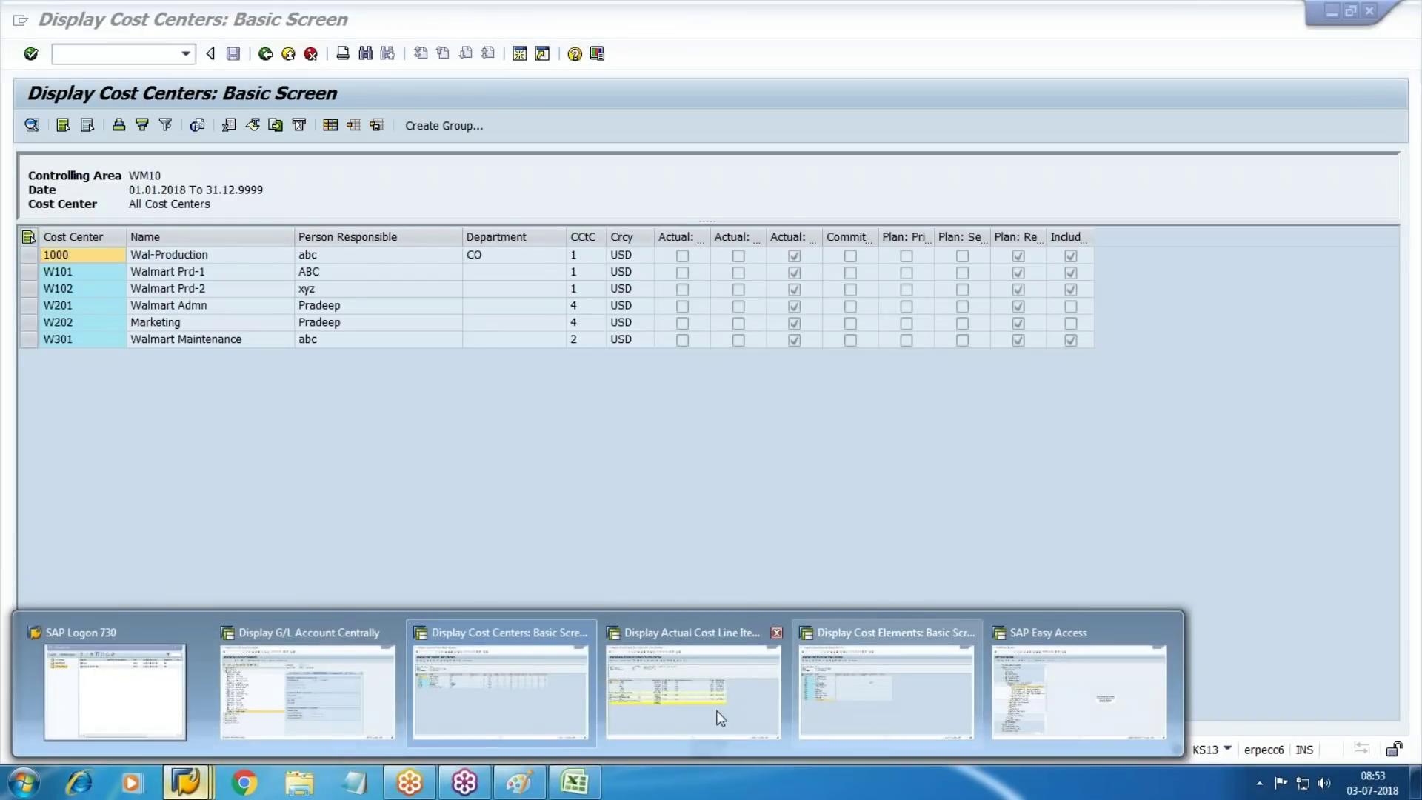
pyautogui.click(693, 692)
pyautogui.write('/NKS0')
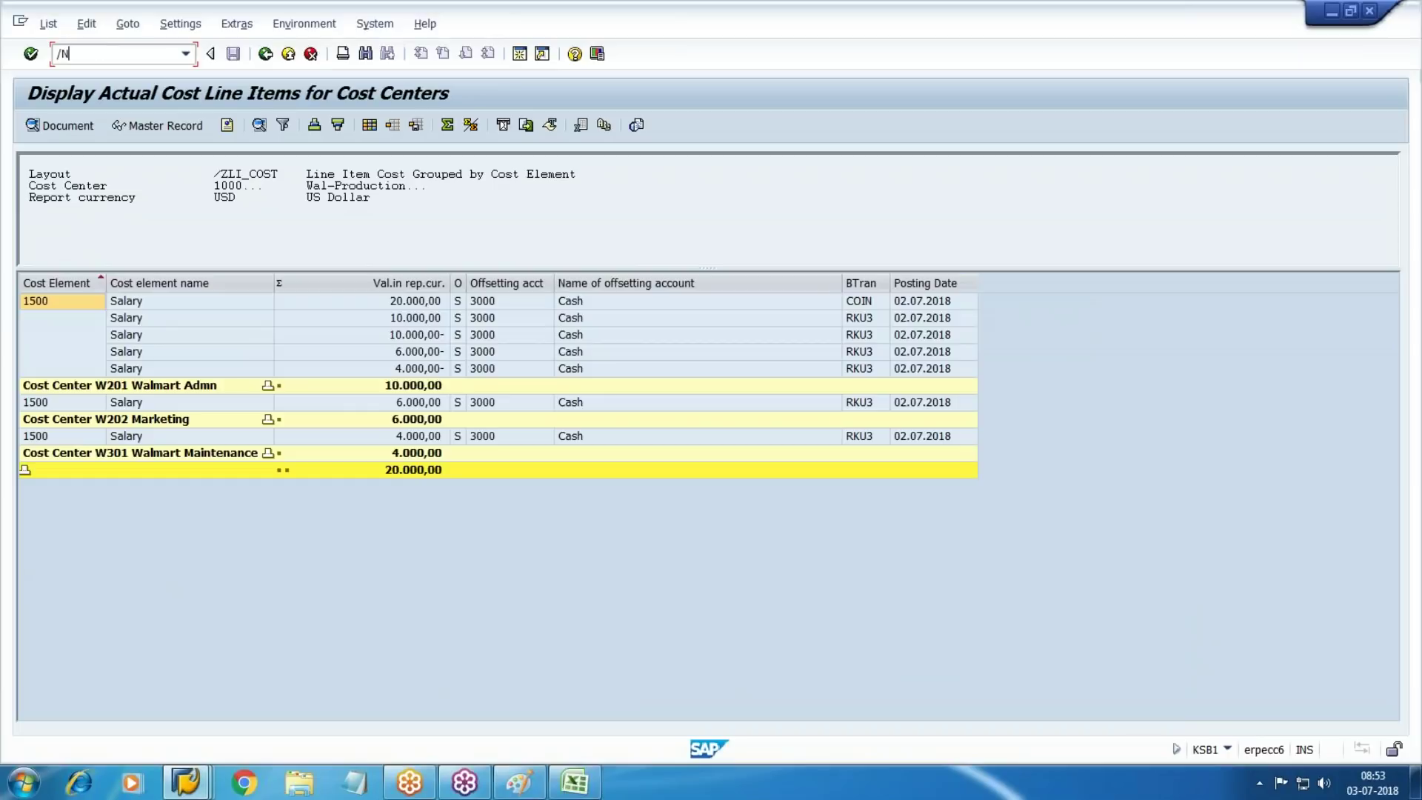
pyautogui.write('1')
pyautogui.press('Return')
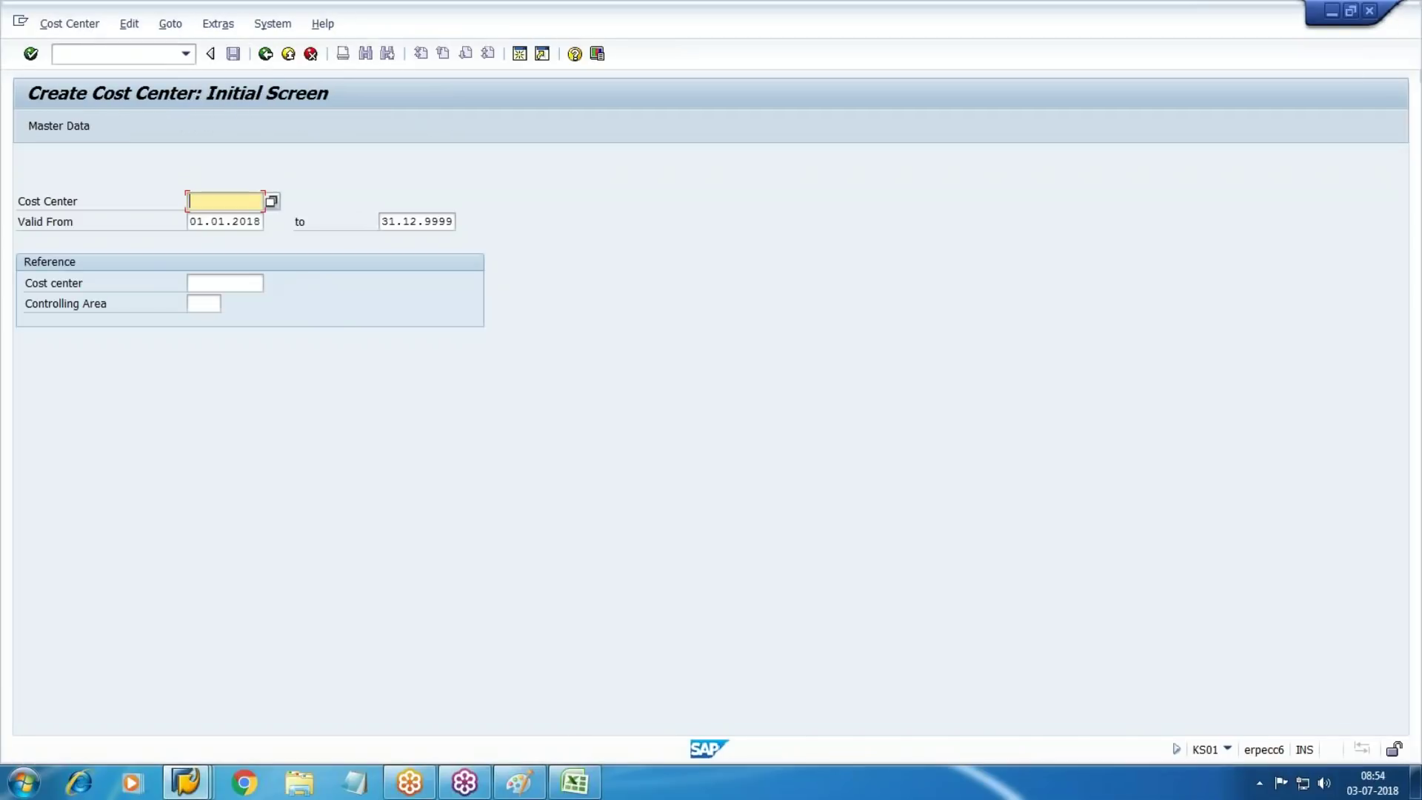
# Enter cost center W203 with name and description 'Canteen' and a placeholder person responsible
pyautogui.write('W')
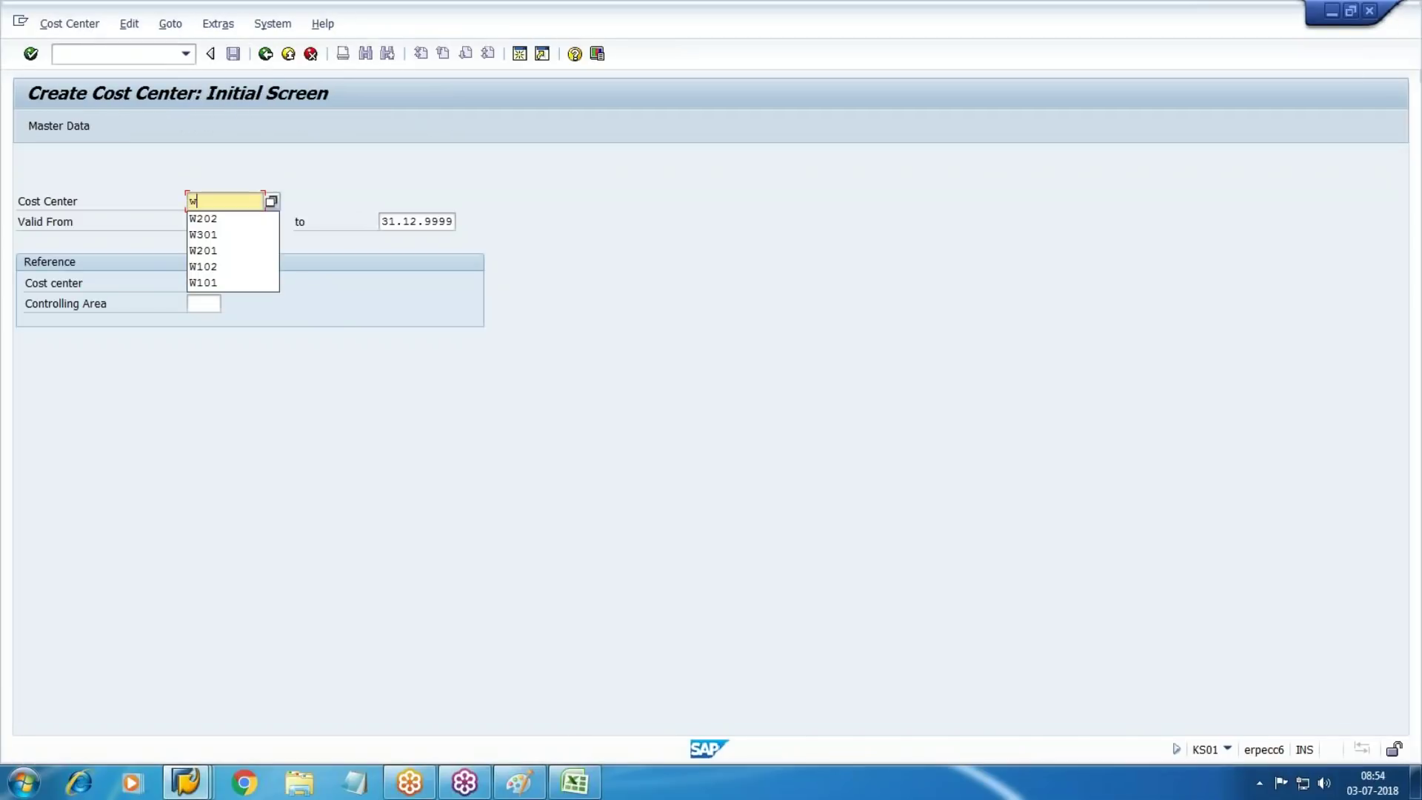
pyautogui.press('BackSpace')
pyautogui.write('W203')
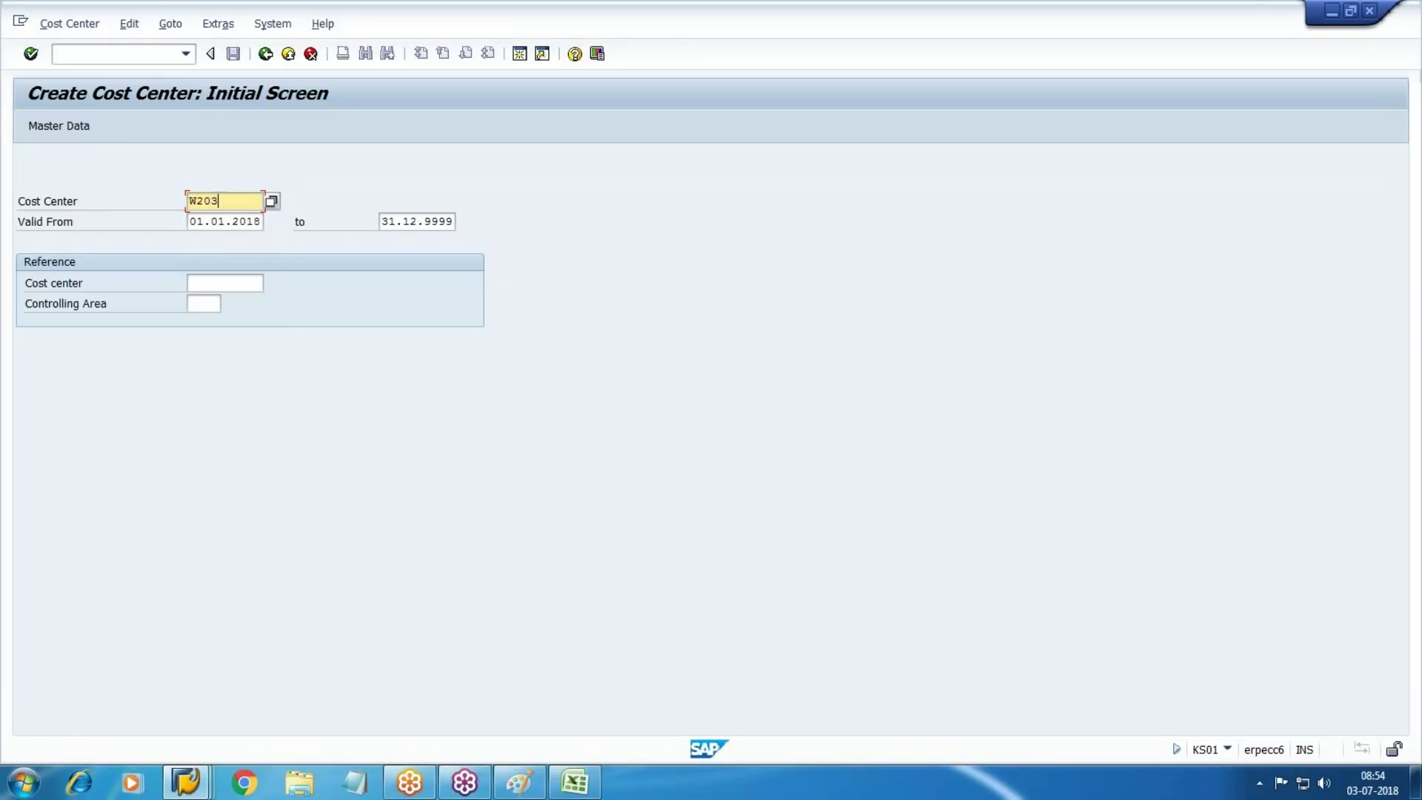
pyautogui.press('Return')
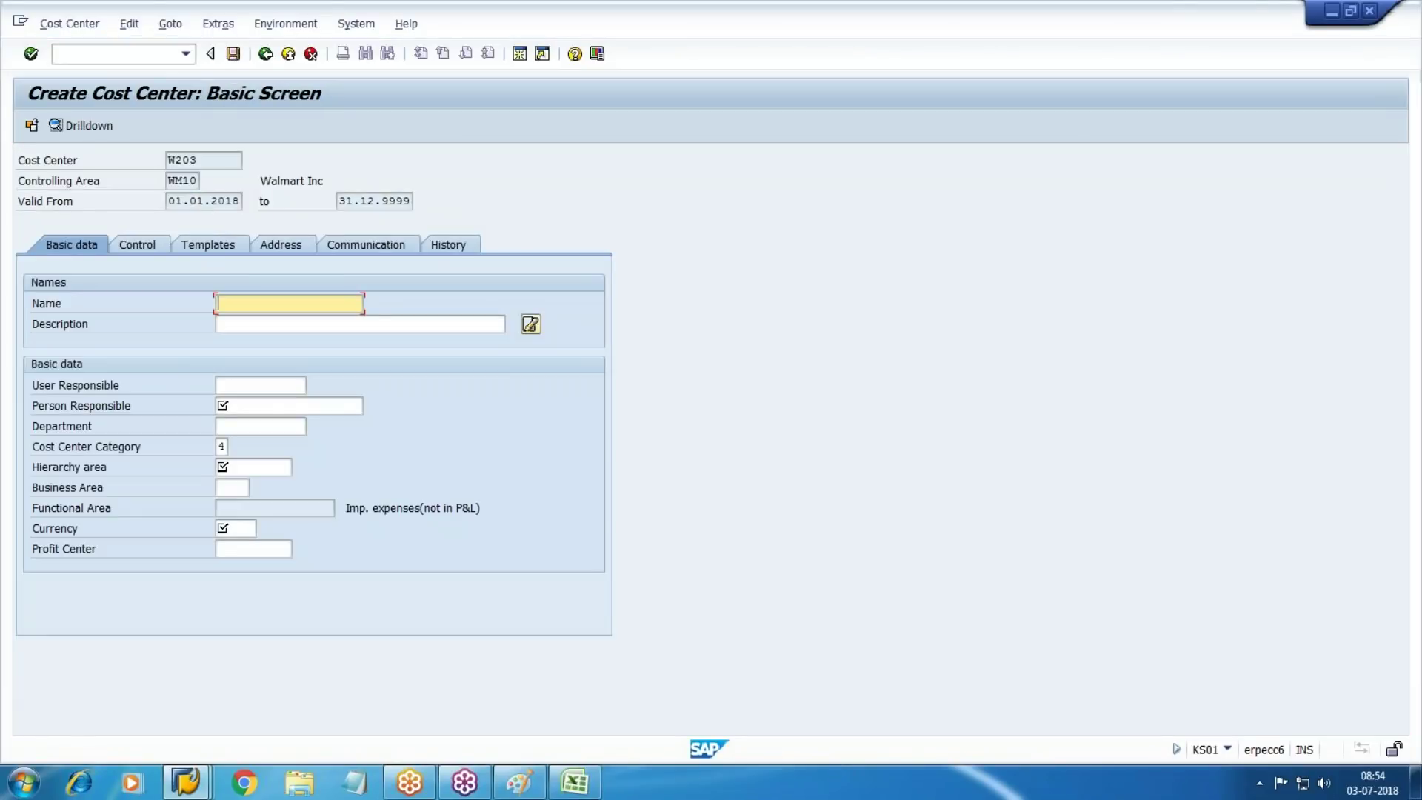
pyautogui.write('Canteen')
pyautogui.press('Tab')
pyautogui.hotkey('shift', 'Tab')
pyautogui.hotkey('ctrl', 'c')
pyautogui.press('Tab')
pyautogui.hotkey('ctrl', 'v')
pyautogui.press('Tab')
pyautogui.press('Tab')
pyautogui.press('Tab')
pyautogui.press('Tab')
pyautogui.hotkey('shift', 'Tab')
pyautogui.write('abc')
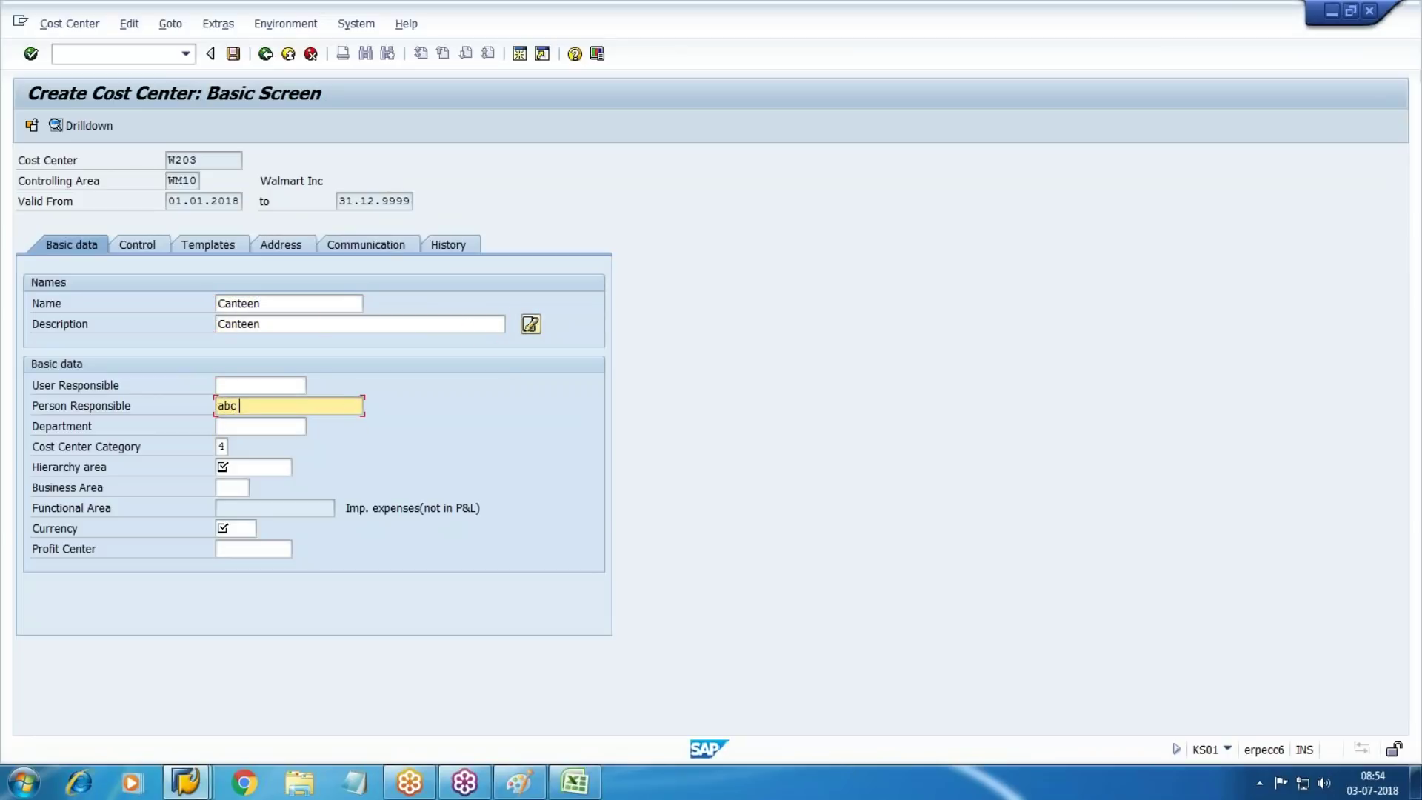
pyautogui.press('Tab')
pyautogui.press('Tab')
# Set cost center category 4 Administration and hierarchy area W200
pyautogui.press('F4')
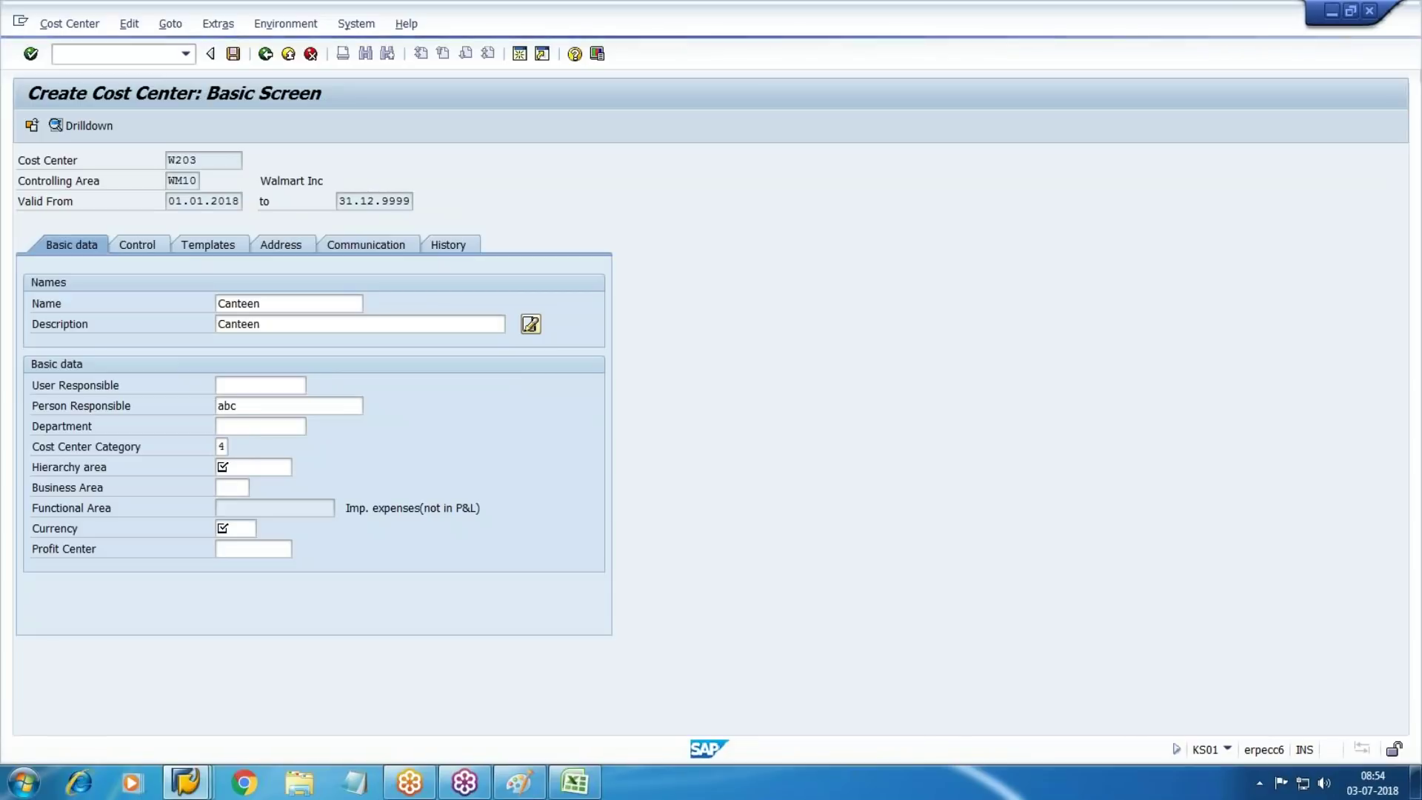
pyautogui.press('Down')
pyautogui.press('Down')
pyautogui.press('Down')
pyautogui.press('Down')
pyautogui.press('Up')
pyautogui.press('Up')
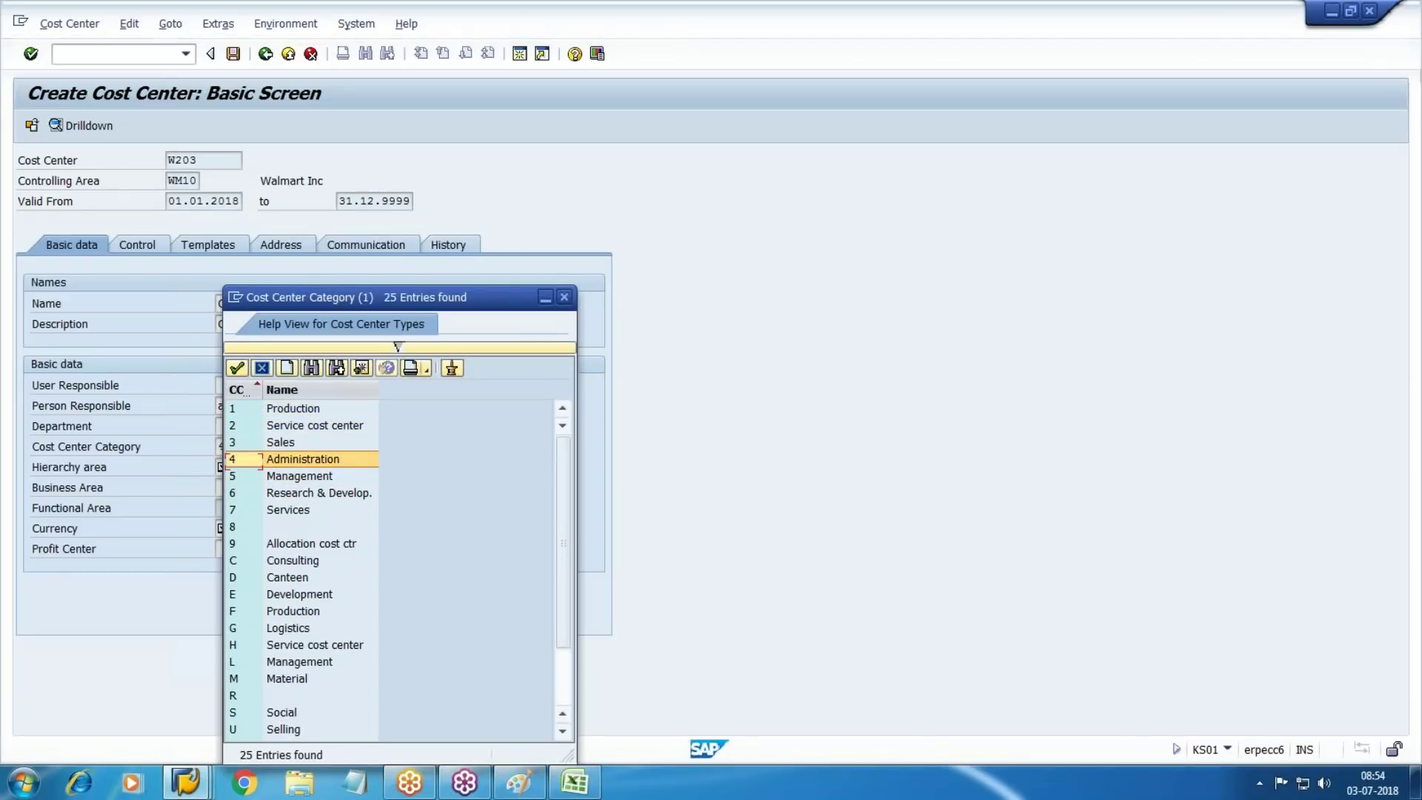
pyautogui.press('Return')
pyautogui.press('Tab')
pyautogui.press('Tab')
pyautogui.hotkey('shift', 'Tab')
pyautogui.press('F4')
pyautogui.press('Down')
pyautogui.press('Down')
pyautogui.press('Down')
pyautogui.press('Up')
pyautogui.press('Return')
# Set currency USD, check the data and save the Canteen cost center
pyautogui.press('Tab')
pyautogui.press('Tab')
pyautogui.press('Tab')
pyautogui.hotkey('shift', 'Tab')
pyautogui.write('usd')
pyautogui.press('Return')
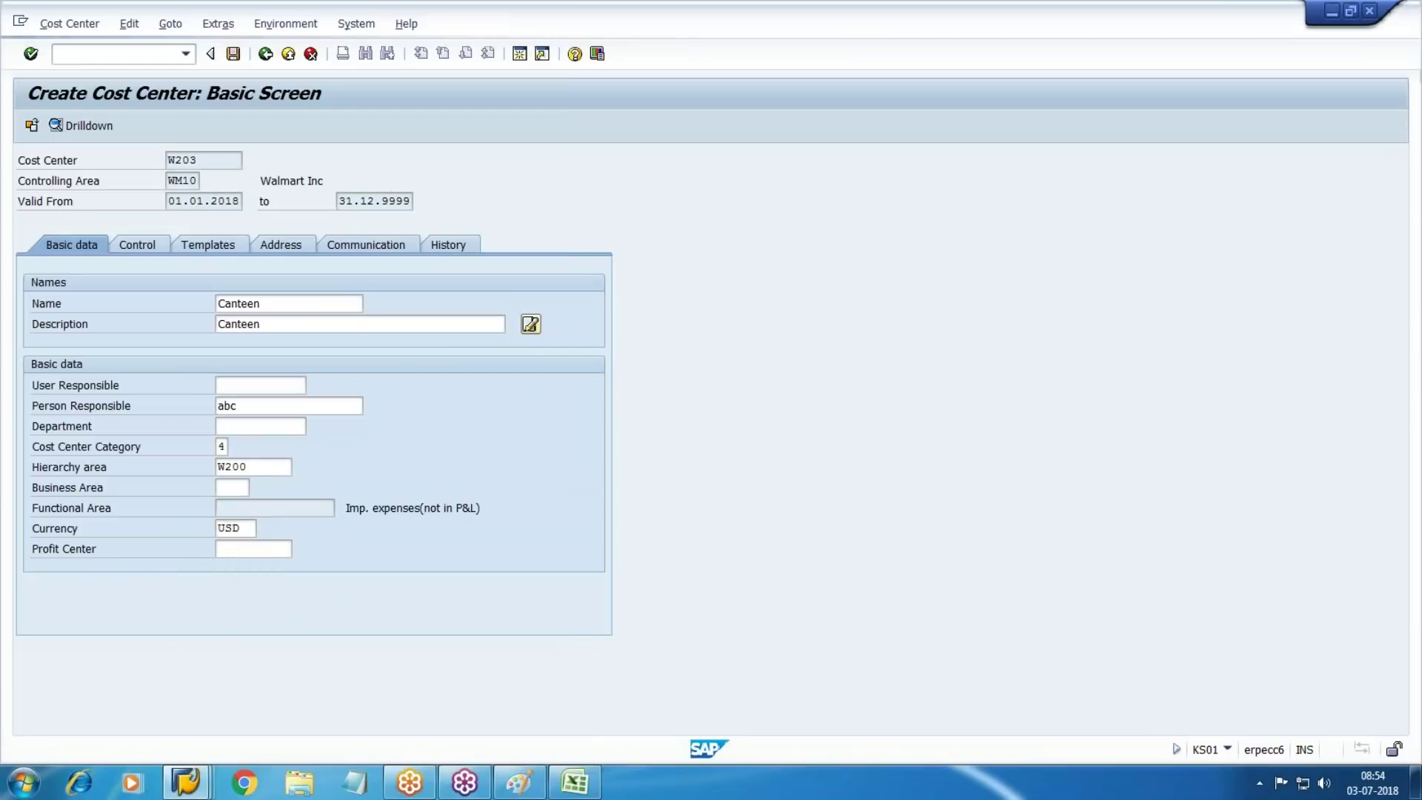
pyautogui.press('Return')
pyautogui.hotkey('ctrl', 's')
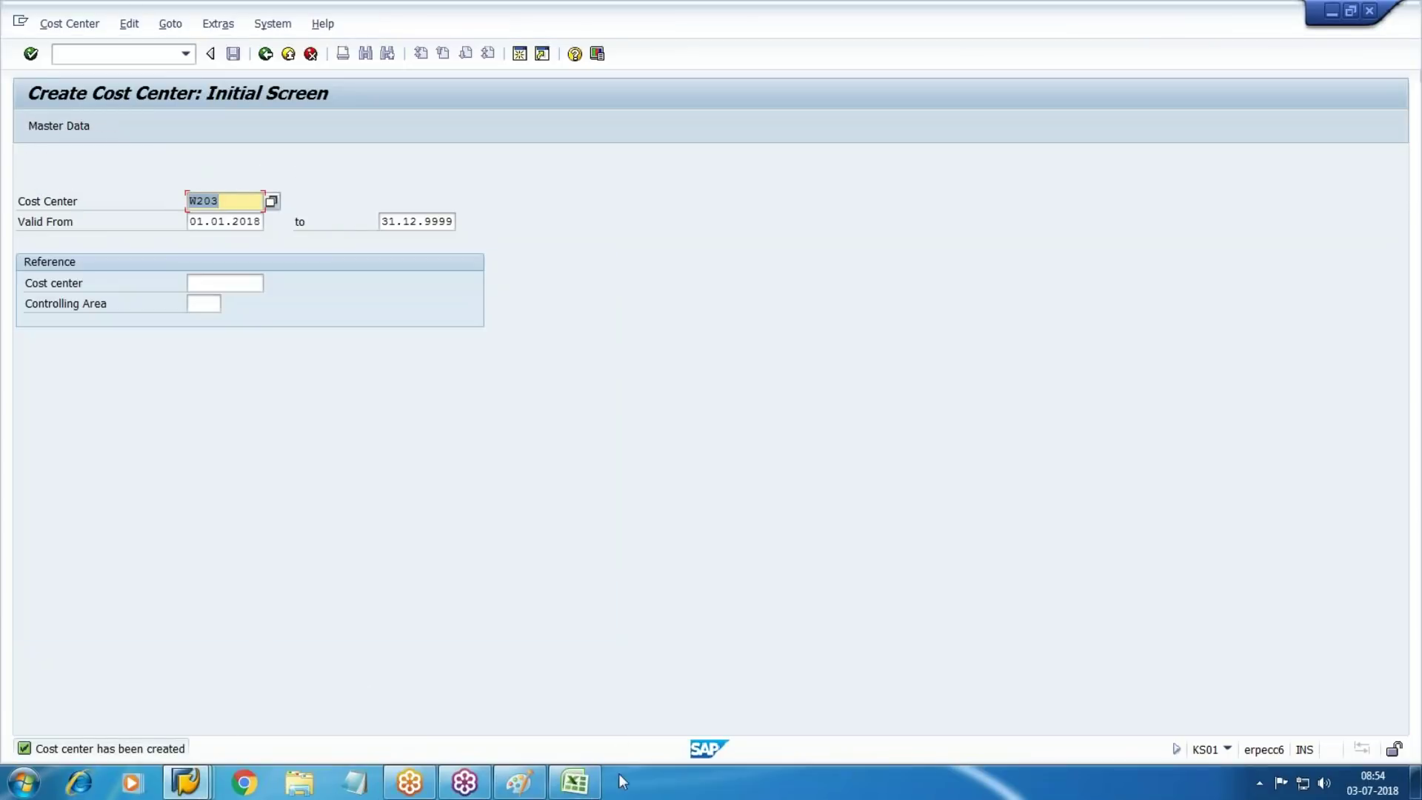
# Note W203 in cell O7 beside Canteen in the cost sheet
pyautogui.click(574, 782)
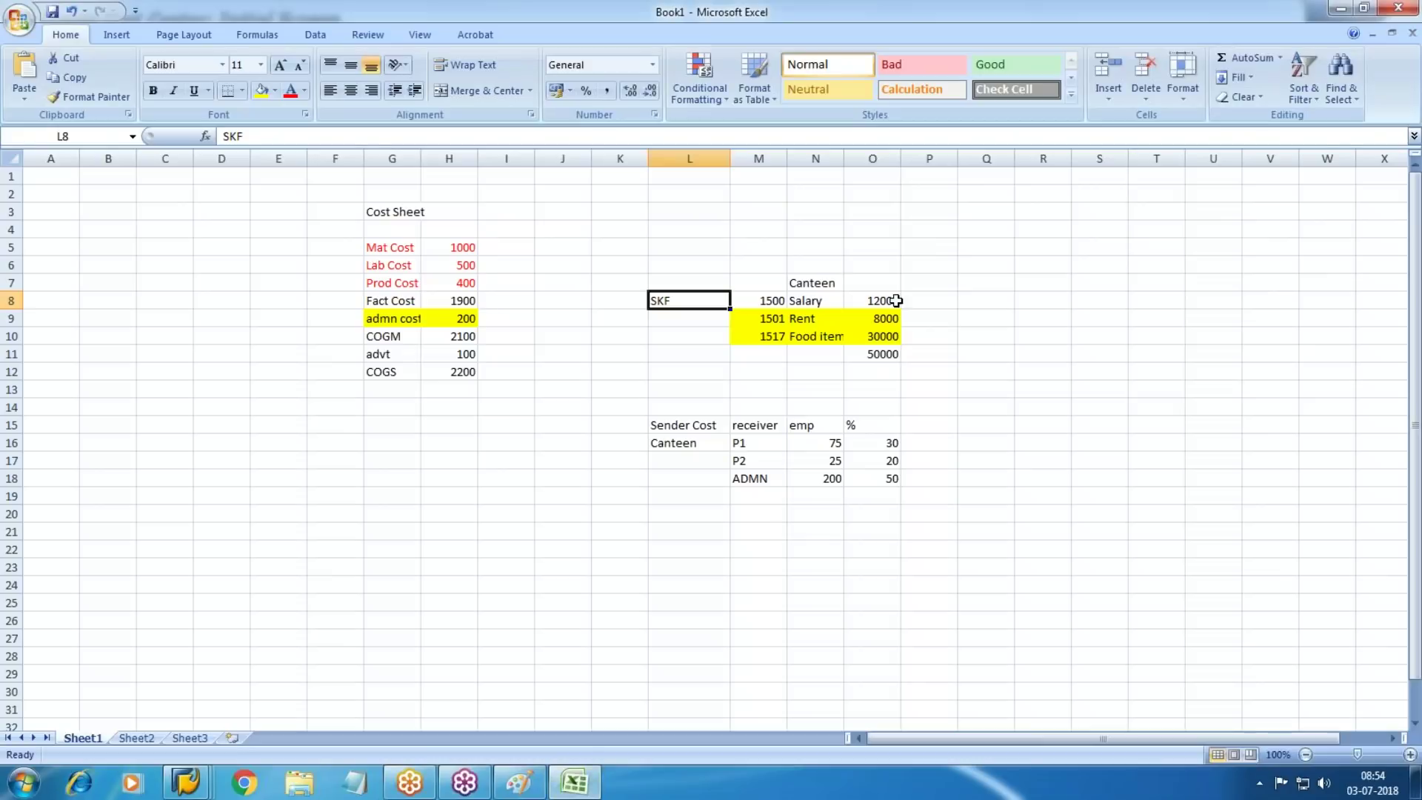
pyautogui.click(859, 282)
pyautogui.write('W203')
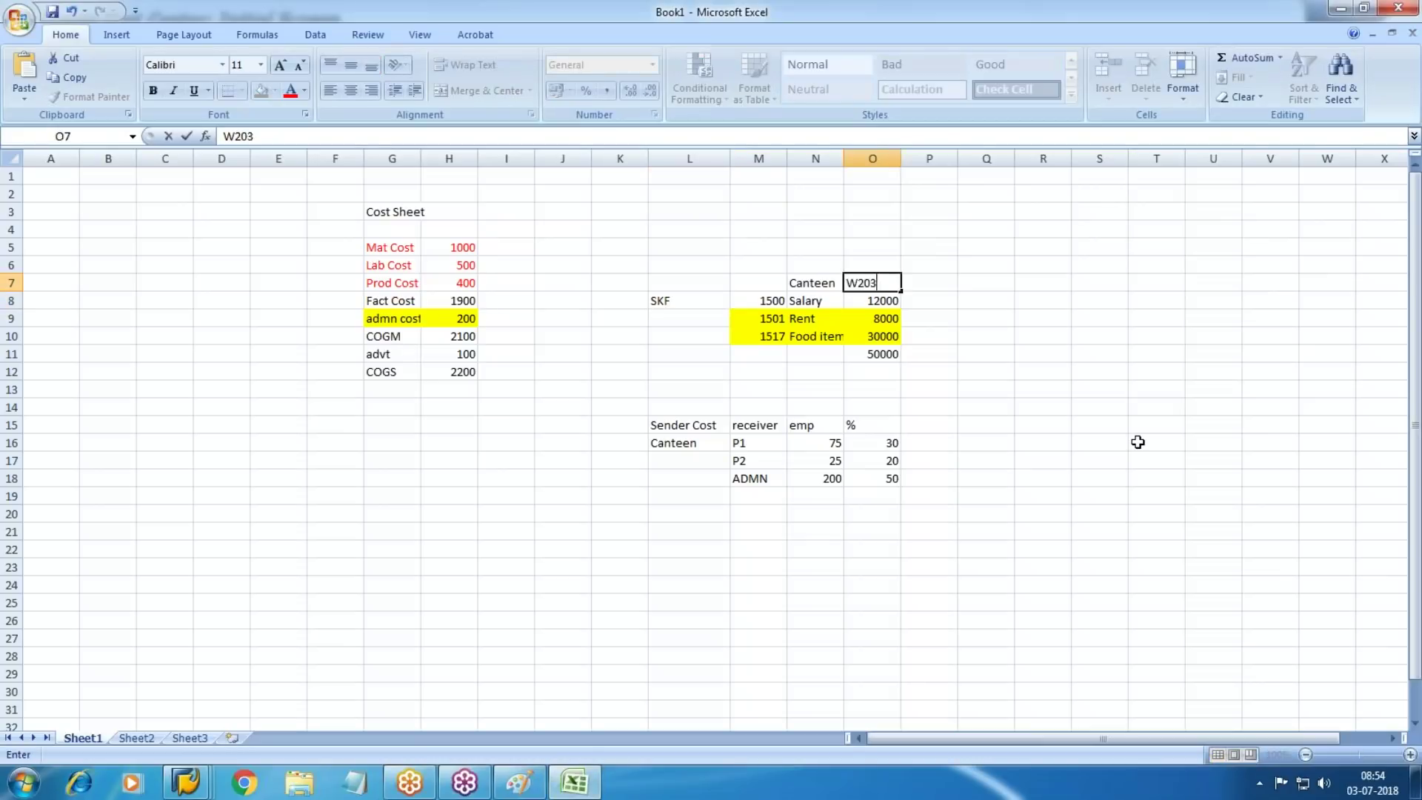
pyautogui.press('Tab')
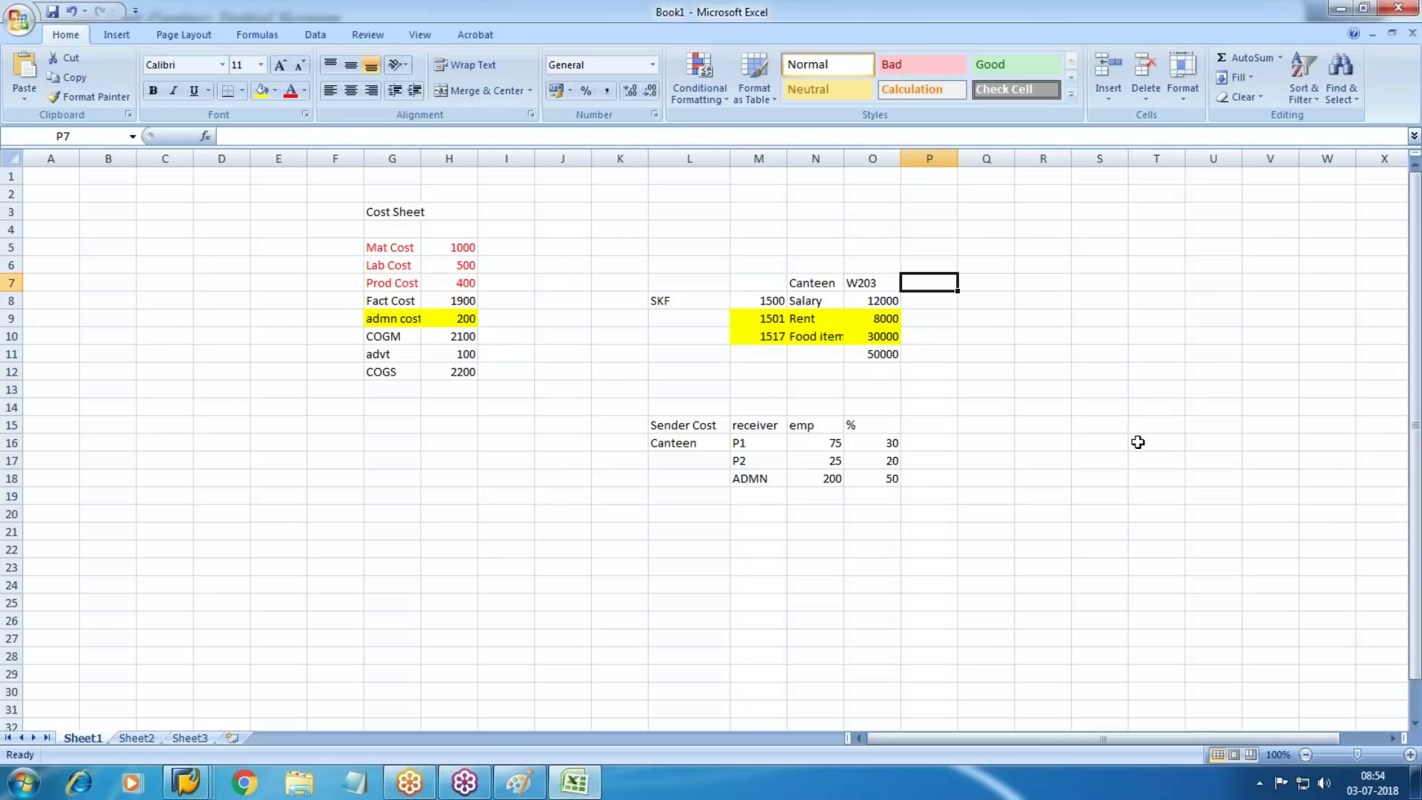
# Enter RKS and RKIU in G17:G18 with SKF and ASSESSENT beside them
pyautogui.click(406, 460)
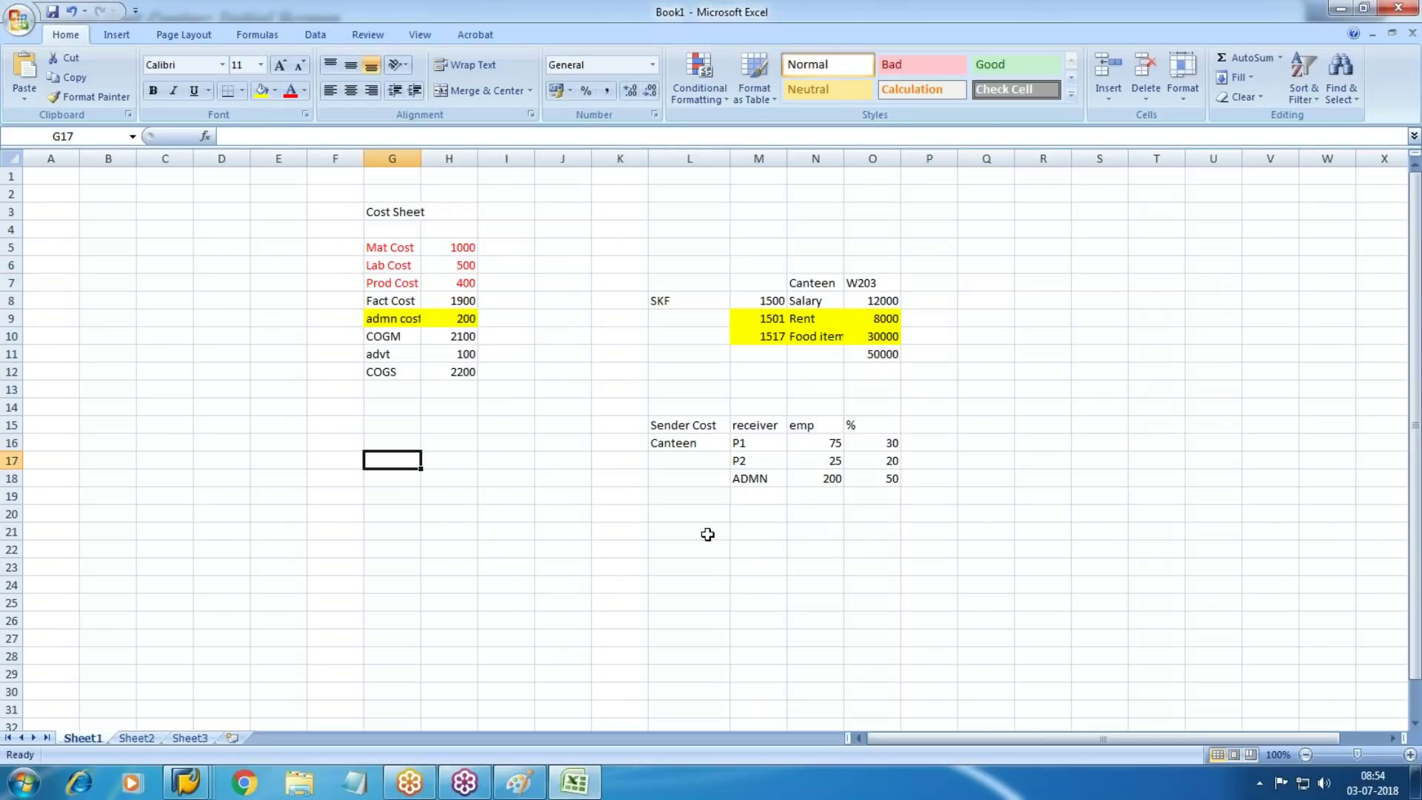
pyautogui.write('RKS')
pyautogui.press('Return')
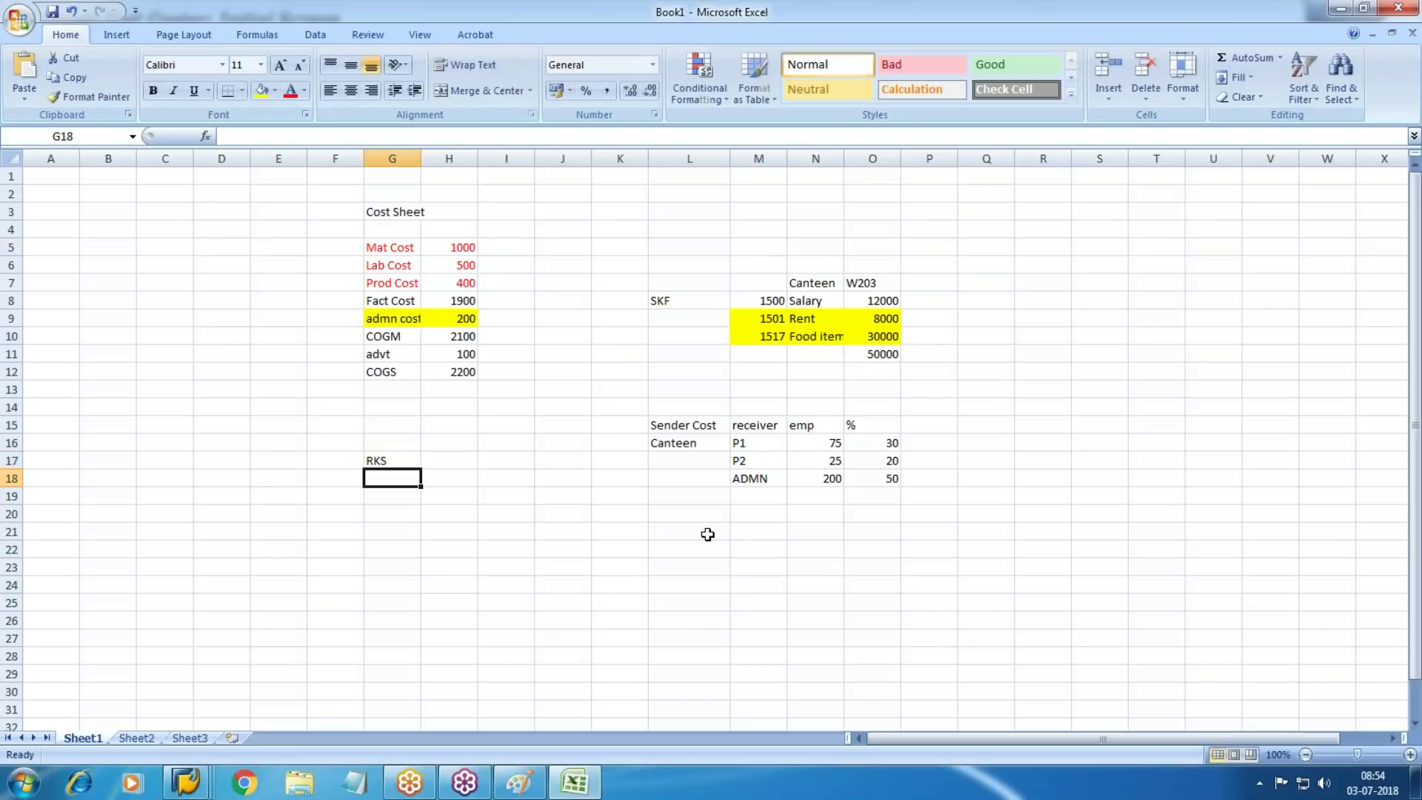
pyautogui.write('RKIU')
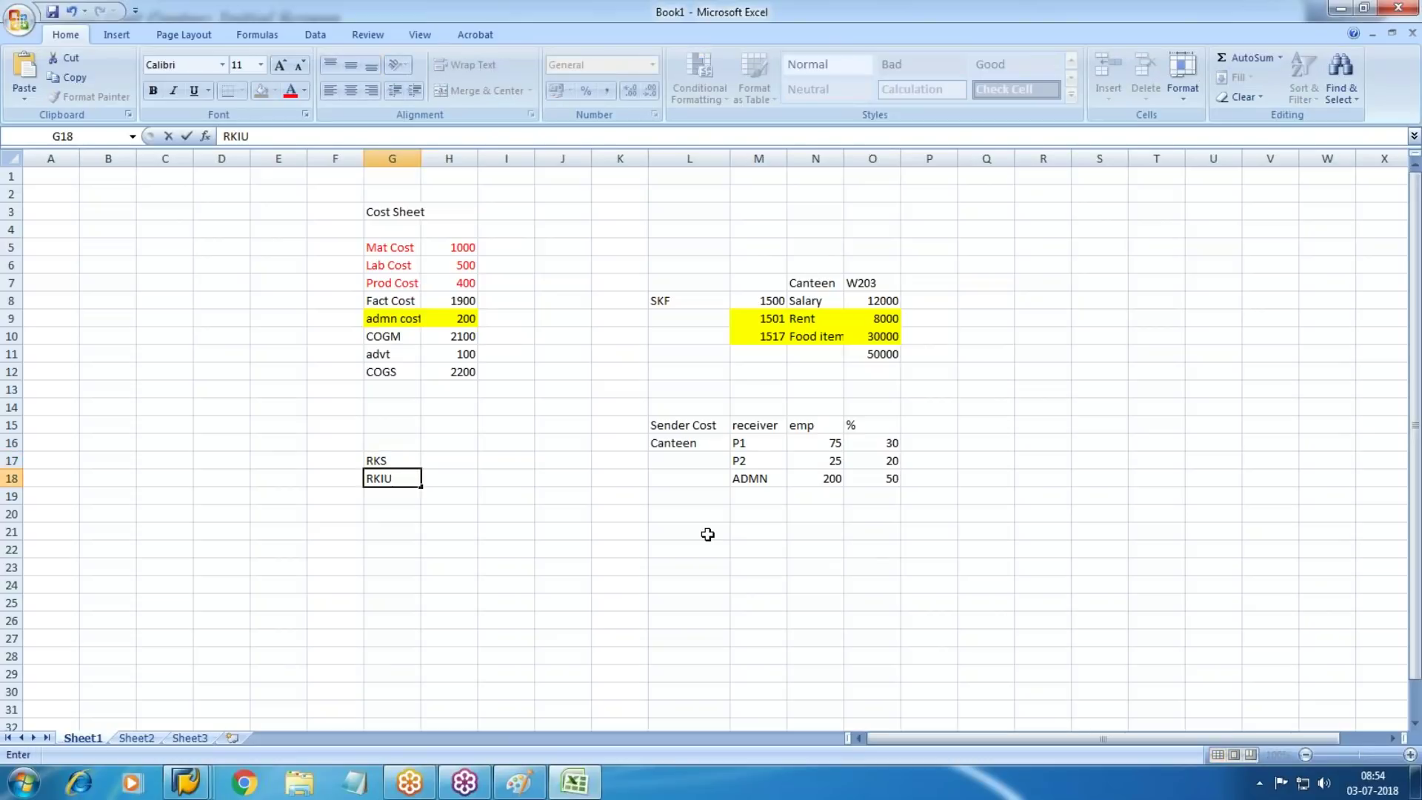
pyautogui.press('Return')
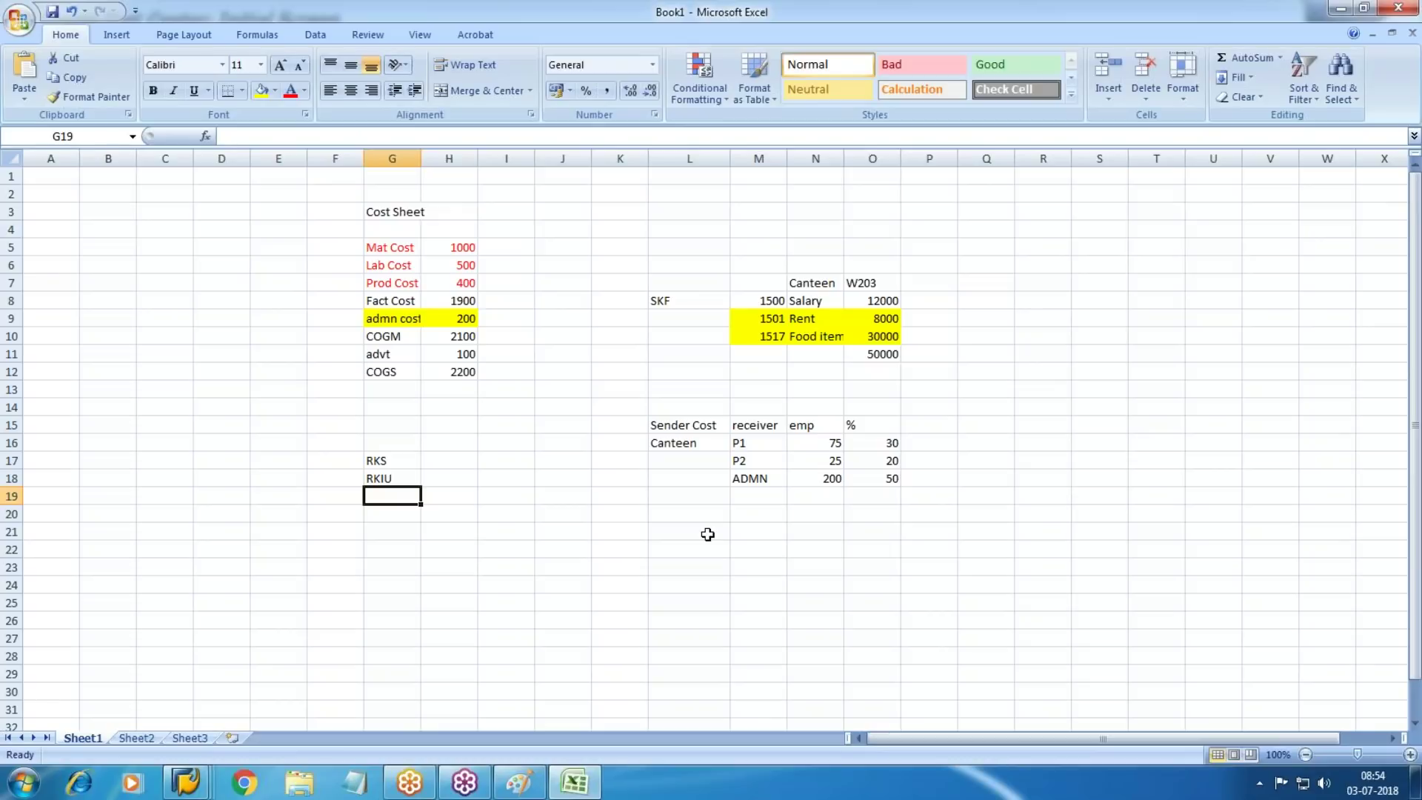
pyautogui.press('Up')
pyautogui.press('Up')
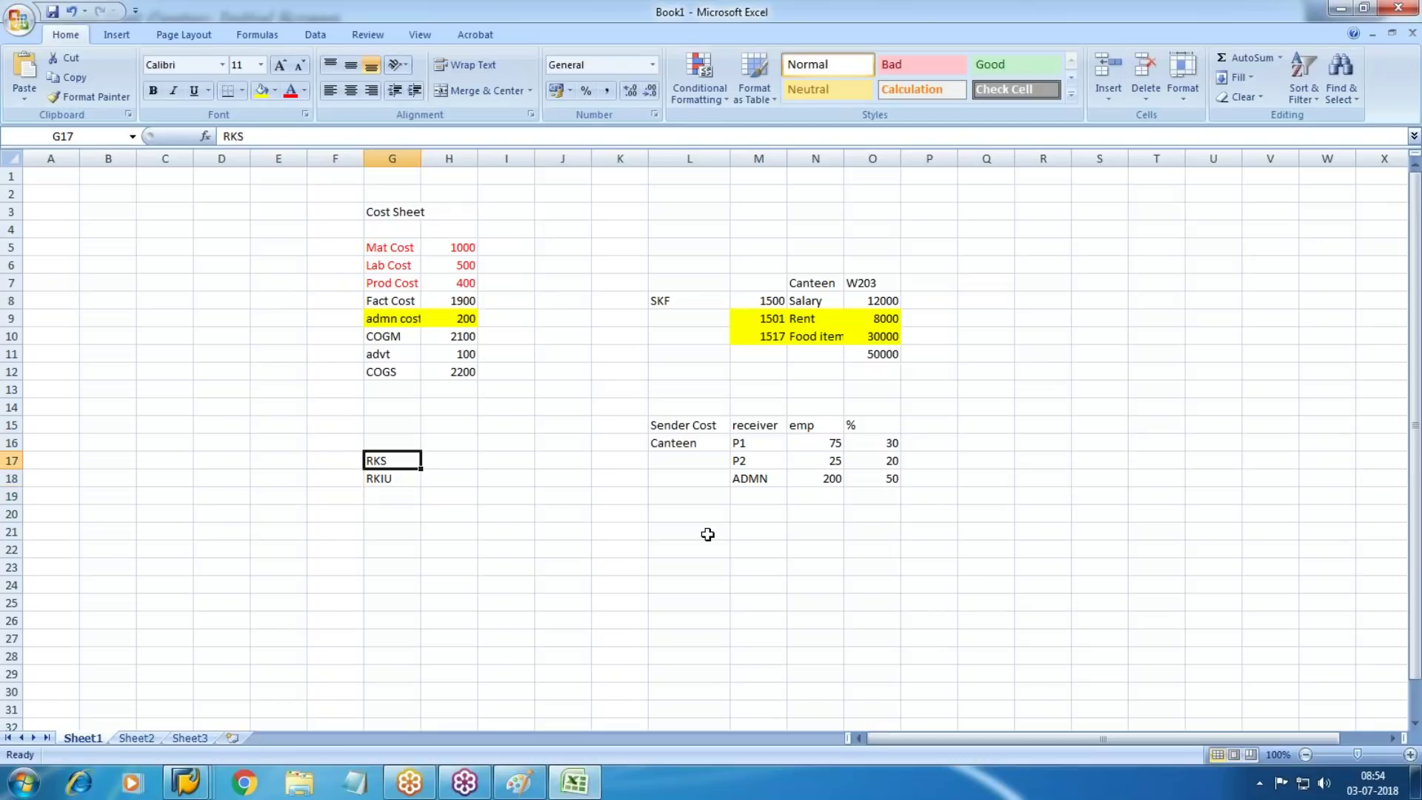
pyautogui.press('Right')
pyautogui.write('SKF')
pyautogui.press('Return')
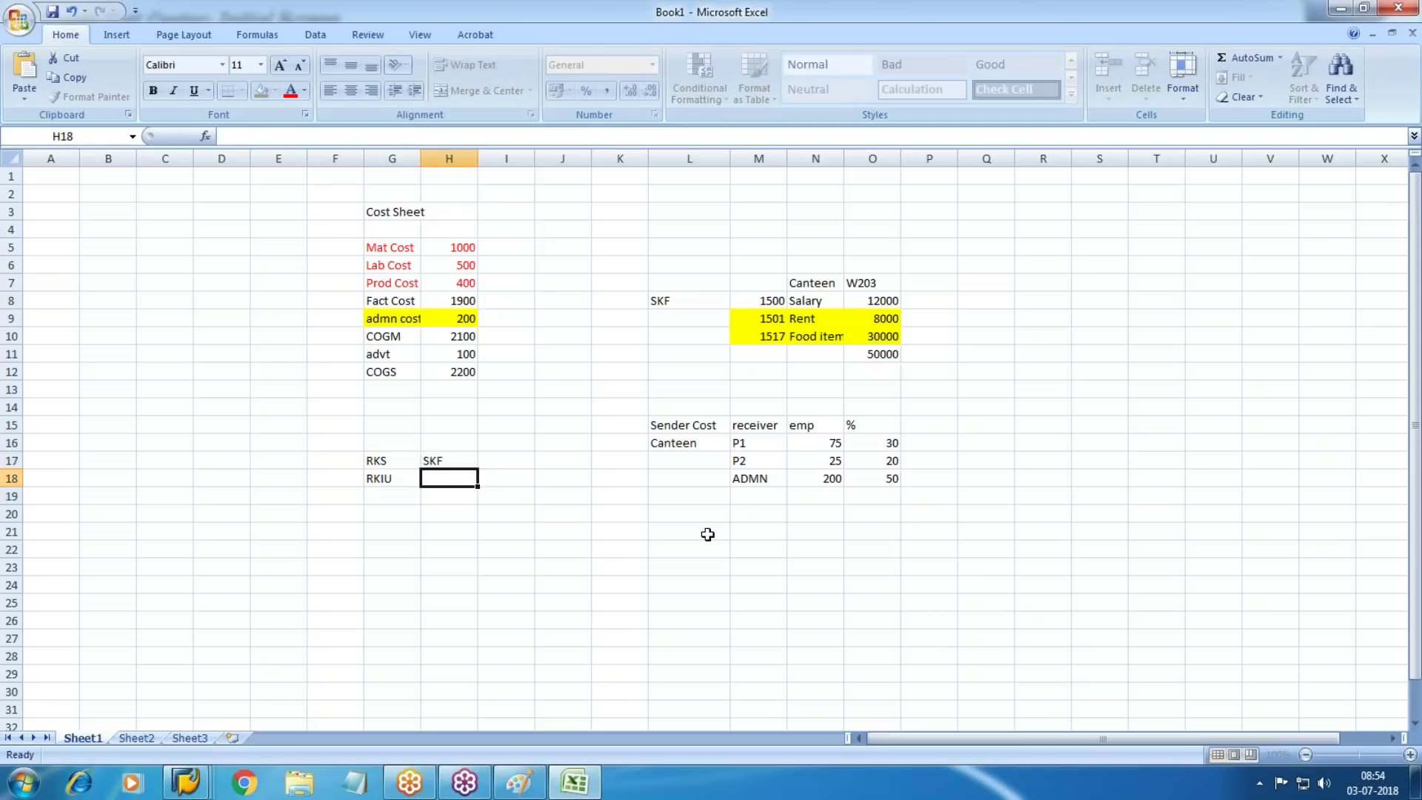
pyautogui.write('ASSESS')
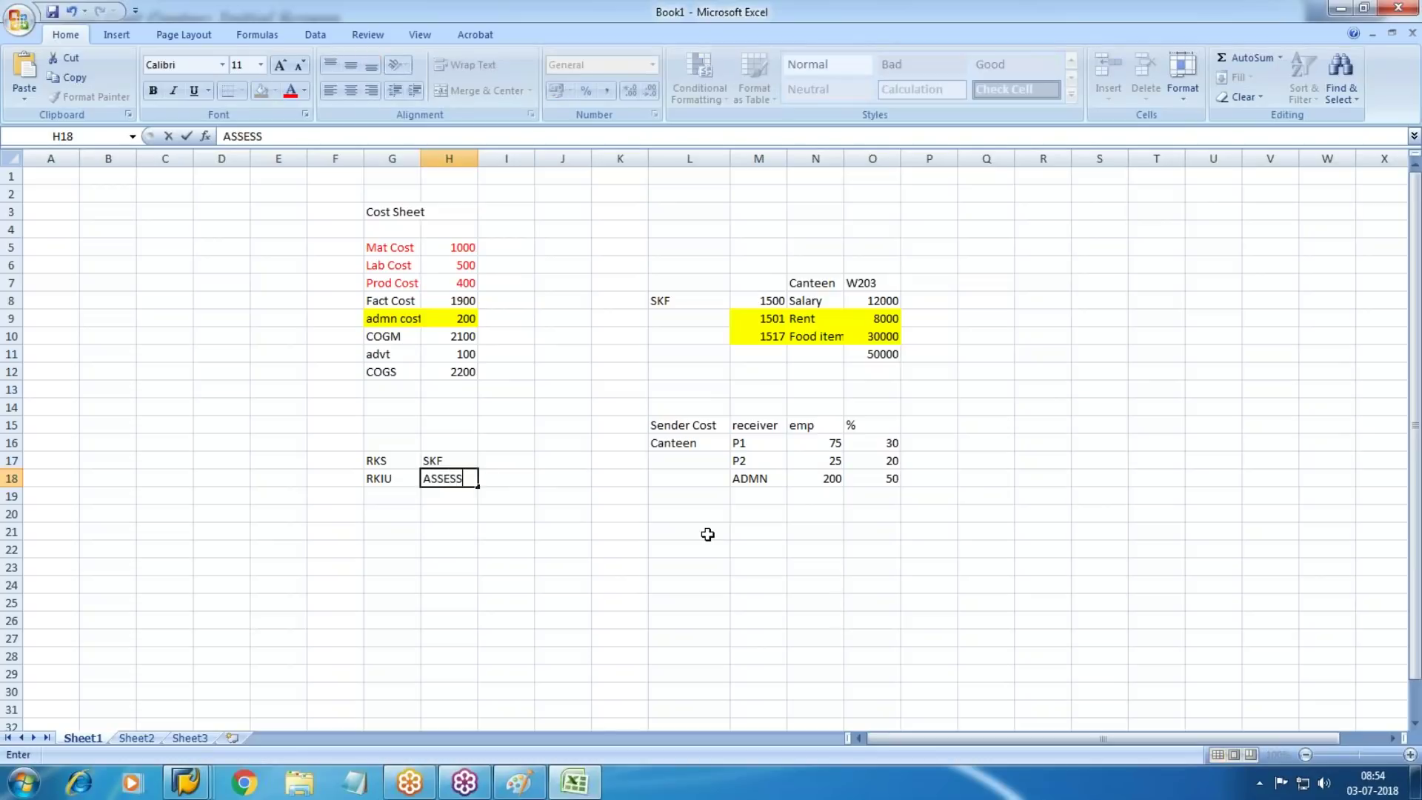
pyautogui.write('ENT')
pyautogui.press('Return')
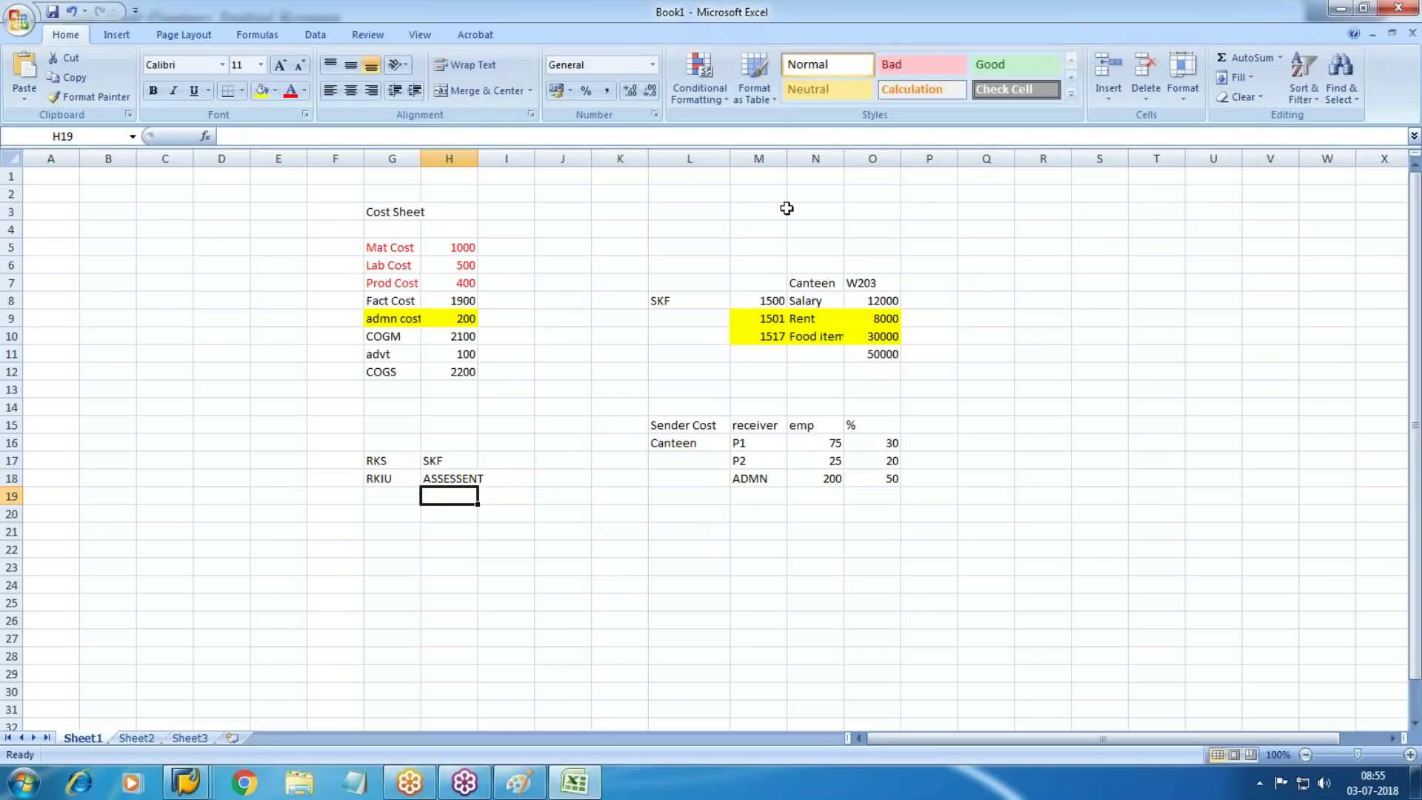
pyautogui.click(185, 782)
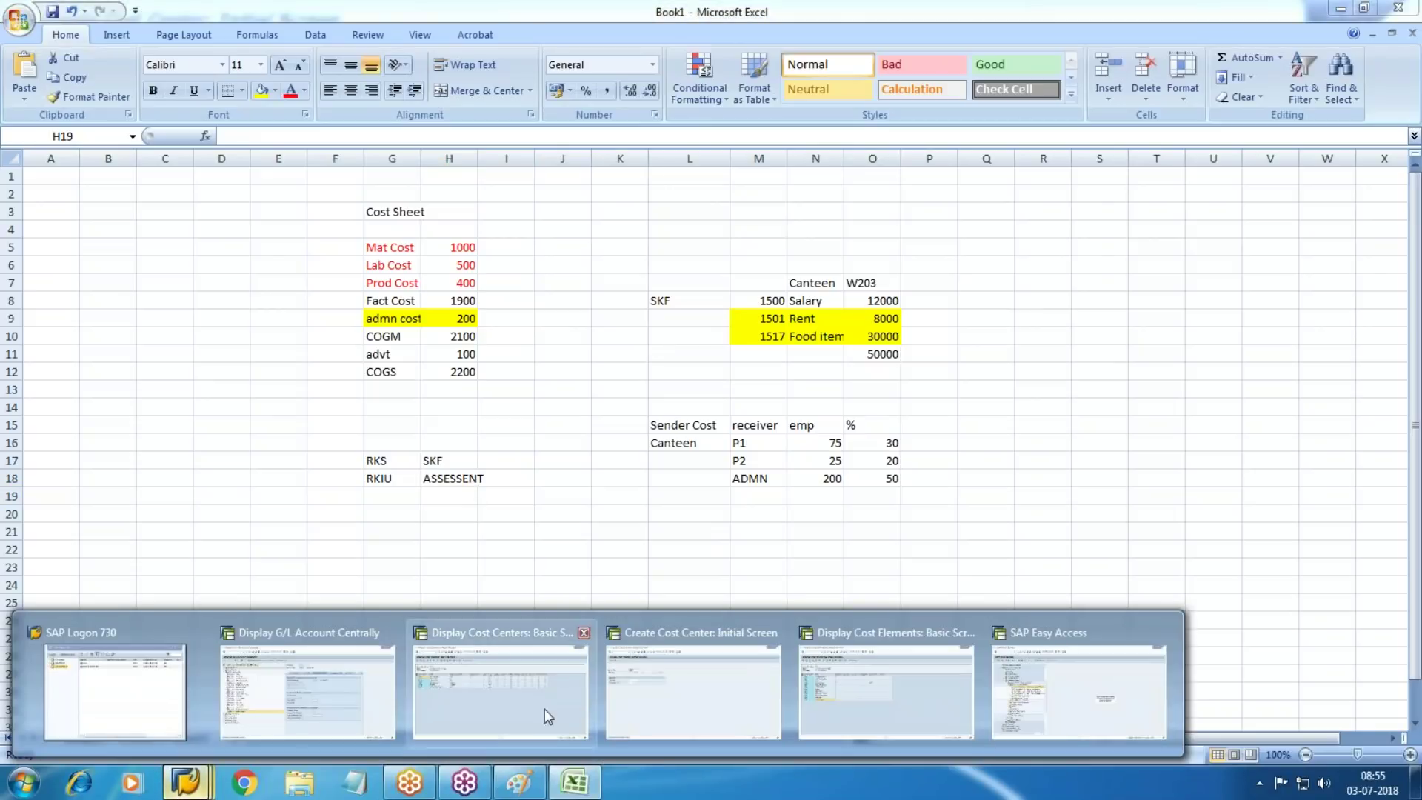
# Run /nksu1 and open the number range groups for CO area WM10 in change mode
pyautogui.click(693, 696)
pyautogui.write('/nksu1')
pyautogui.press('Return')
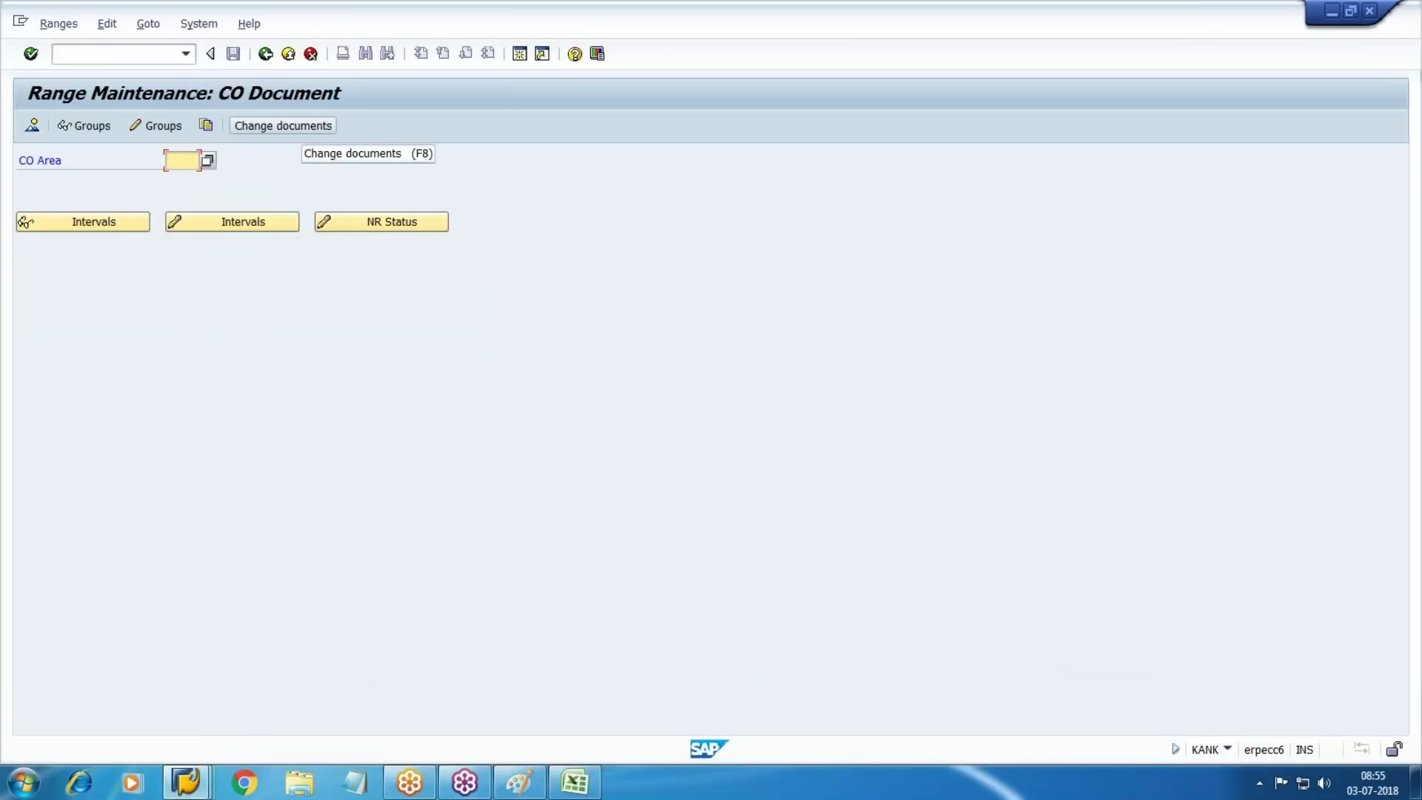
pyautogui.write('WM10')
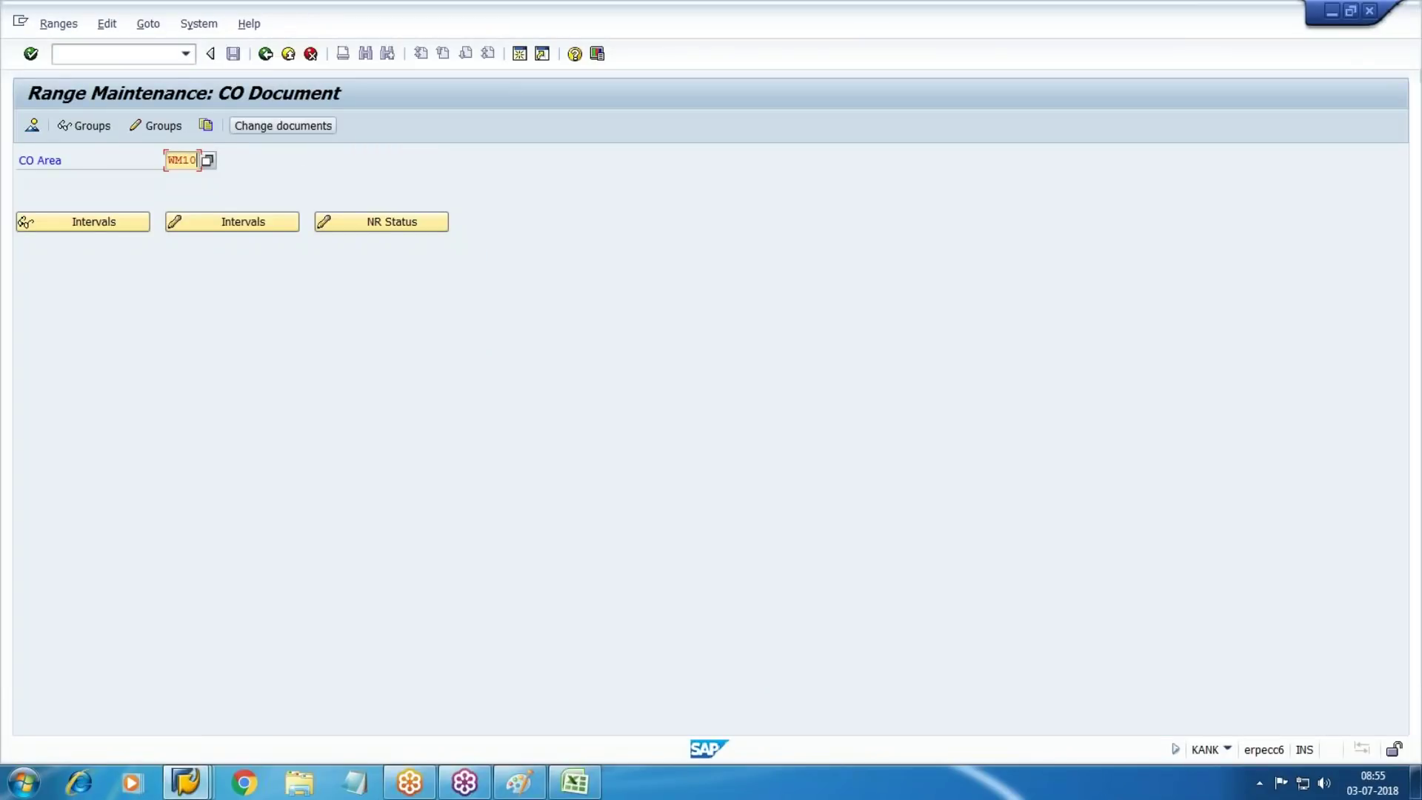
pyautogui.click(155, 126)
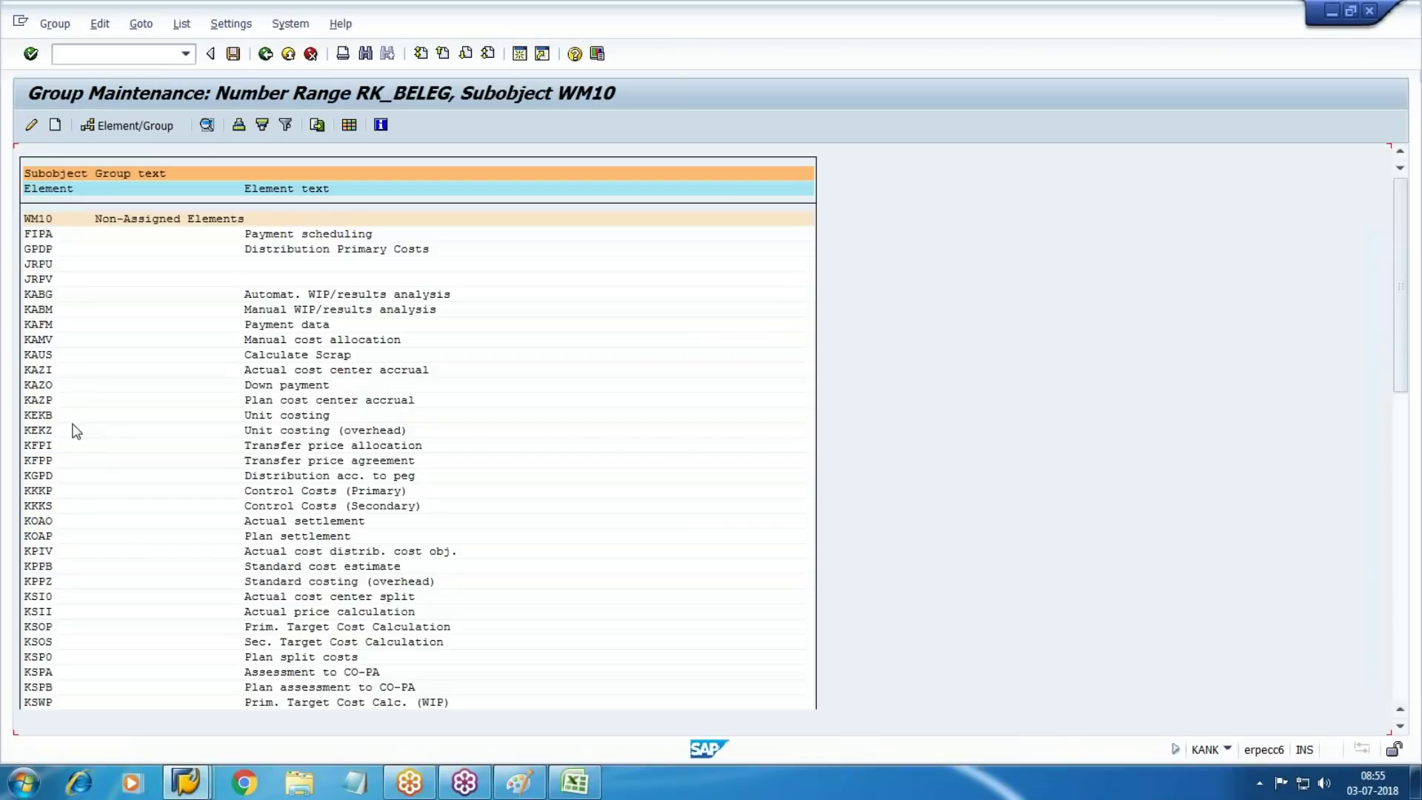
# Search the element list for SKF, find no hits, and recheck the RKS note in Excel
pyautogui.hotkey('ctrl', 'f')
pyautogui.write('SKF')
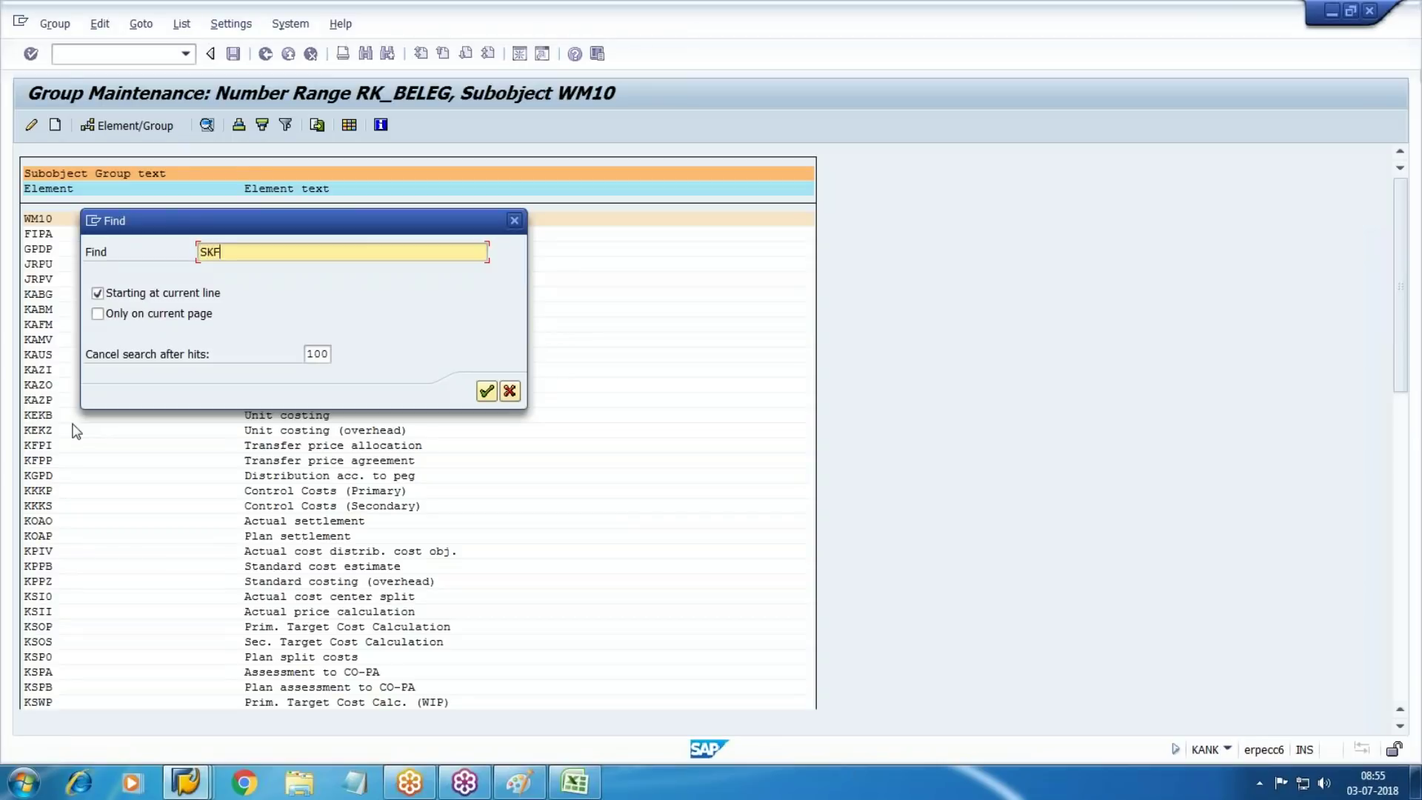
pyautogui.press('Return')
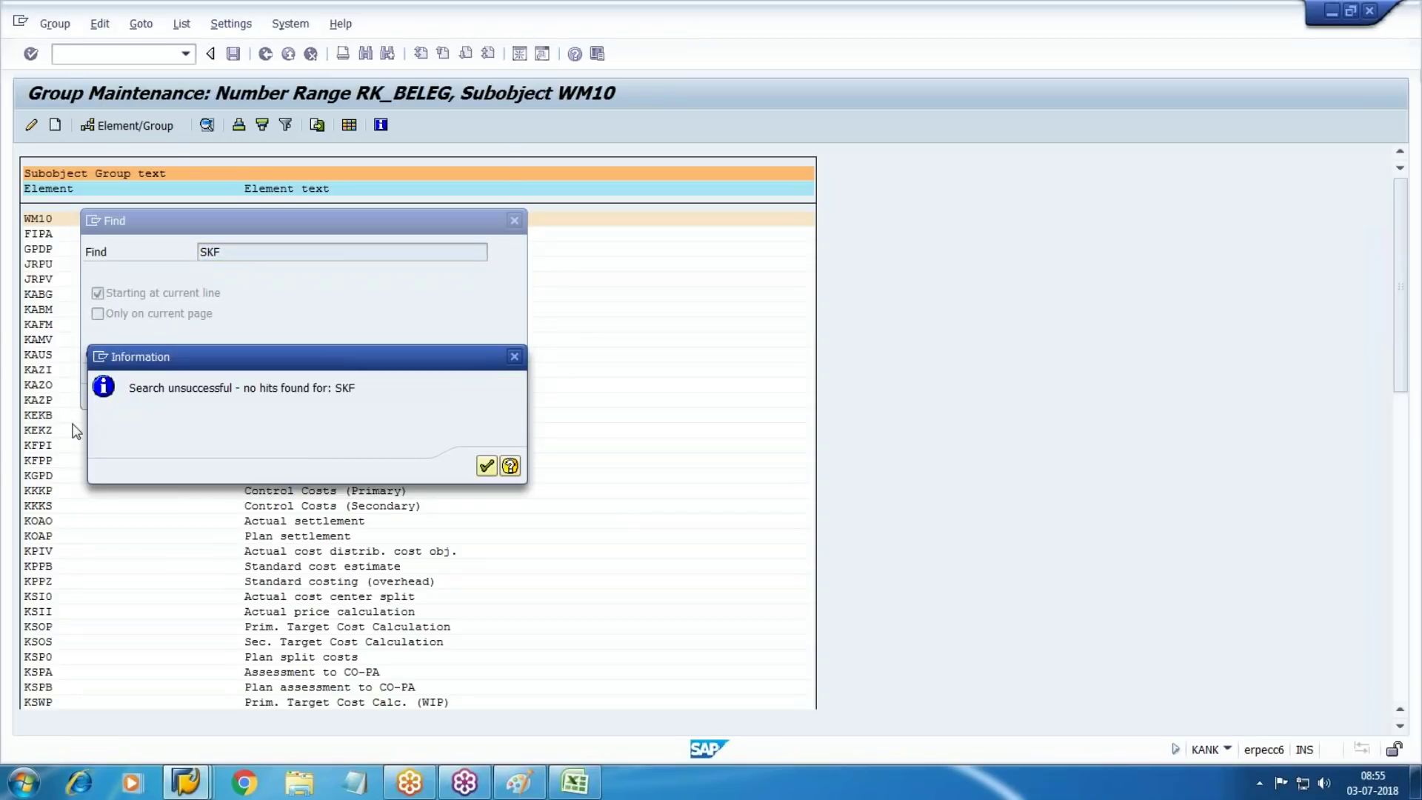
pyautogui.press('Return')
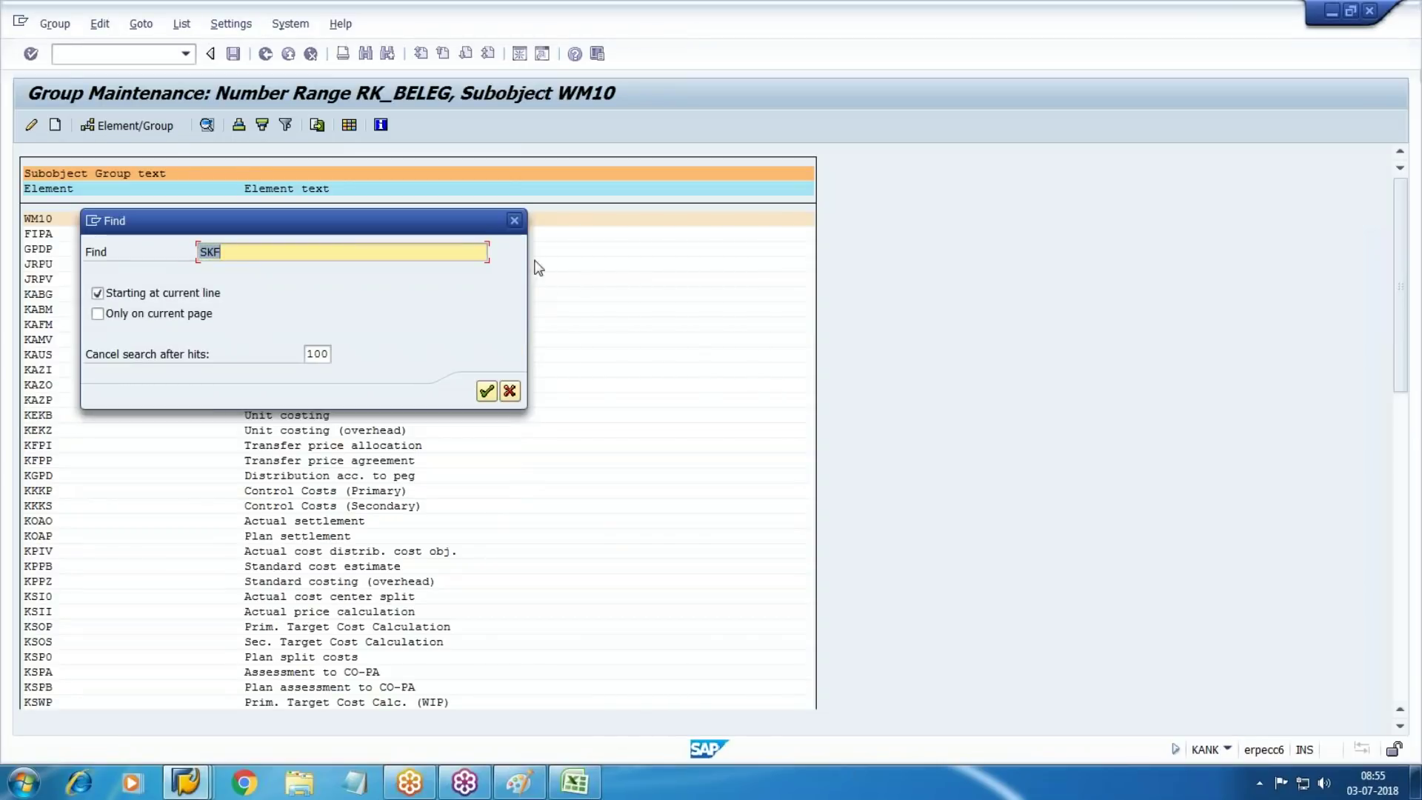
pyautogui.click(514, 220)
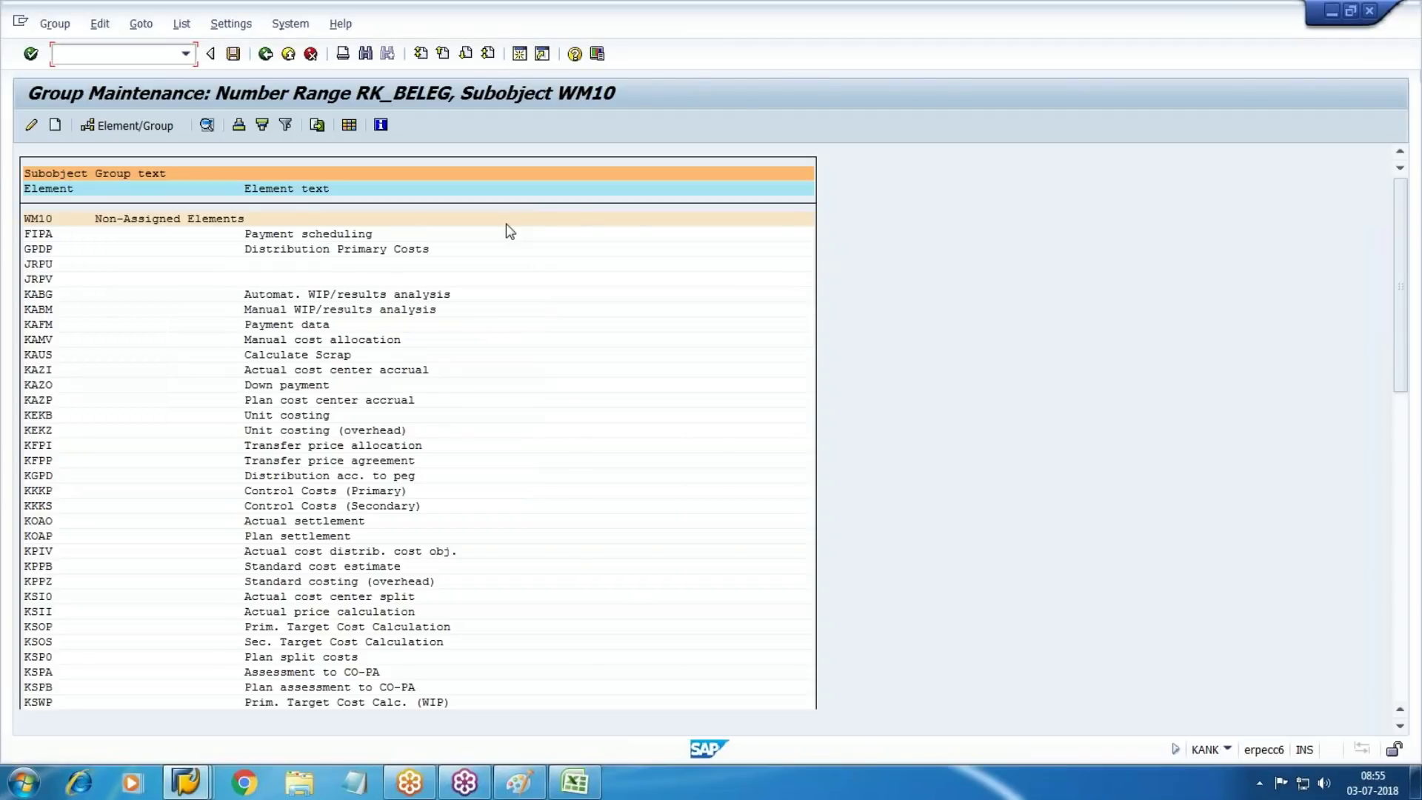
pyautogui.hotkey('alt', 'Tab')
pyautogui.click(371, 460)
pyautogui.hotkey('alt', 'Tab')
# Find the RKS element and assign it to the WALMART-CO group
pyautogui.hotkey('ctrl', 'f')
pyautogui.press('BackSpace')
pyautogui.write('RKS')
pyautogui.press('Return')
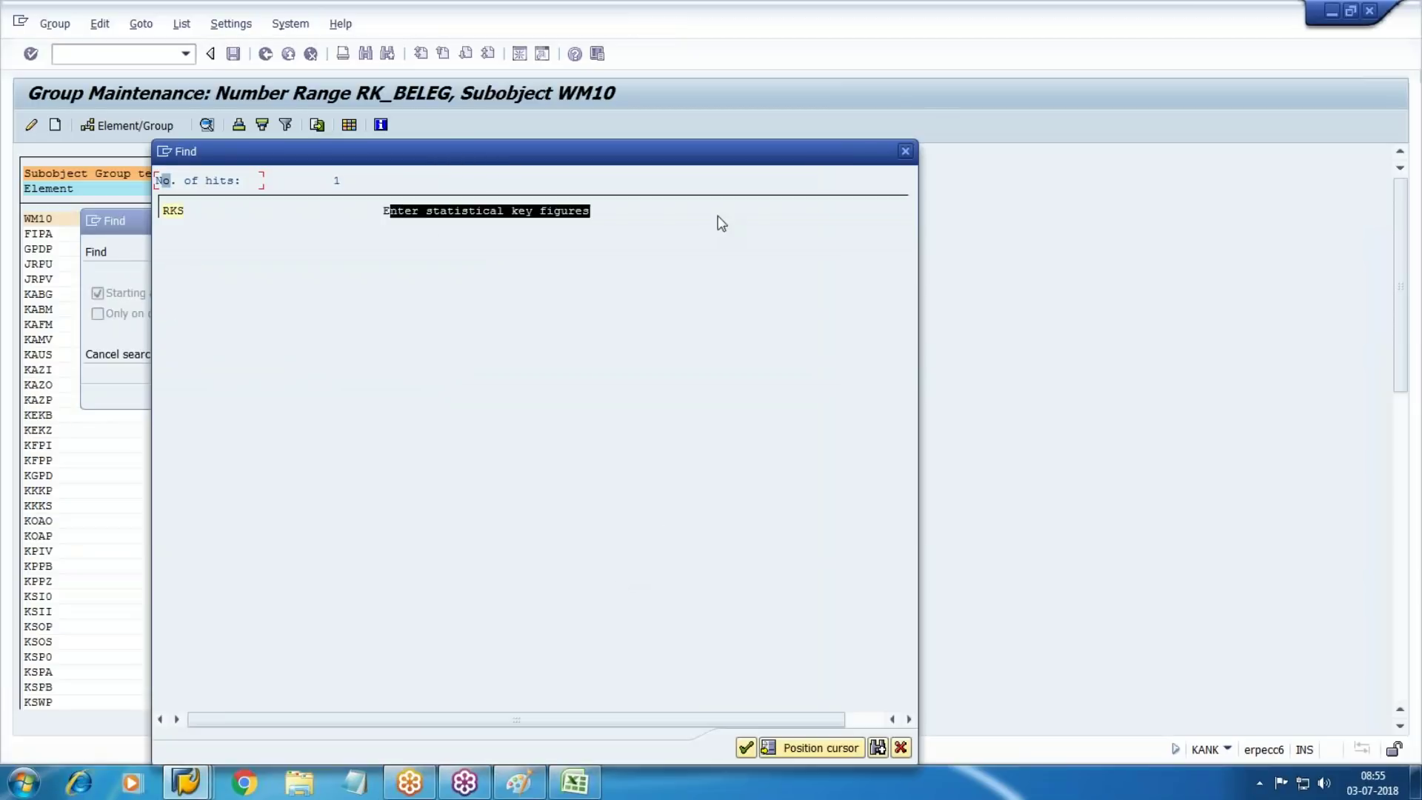
pyautogui.doubleClick(177, 212)
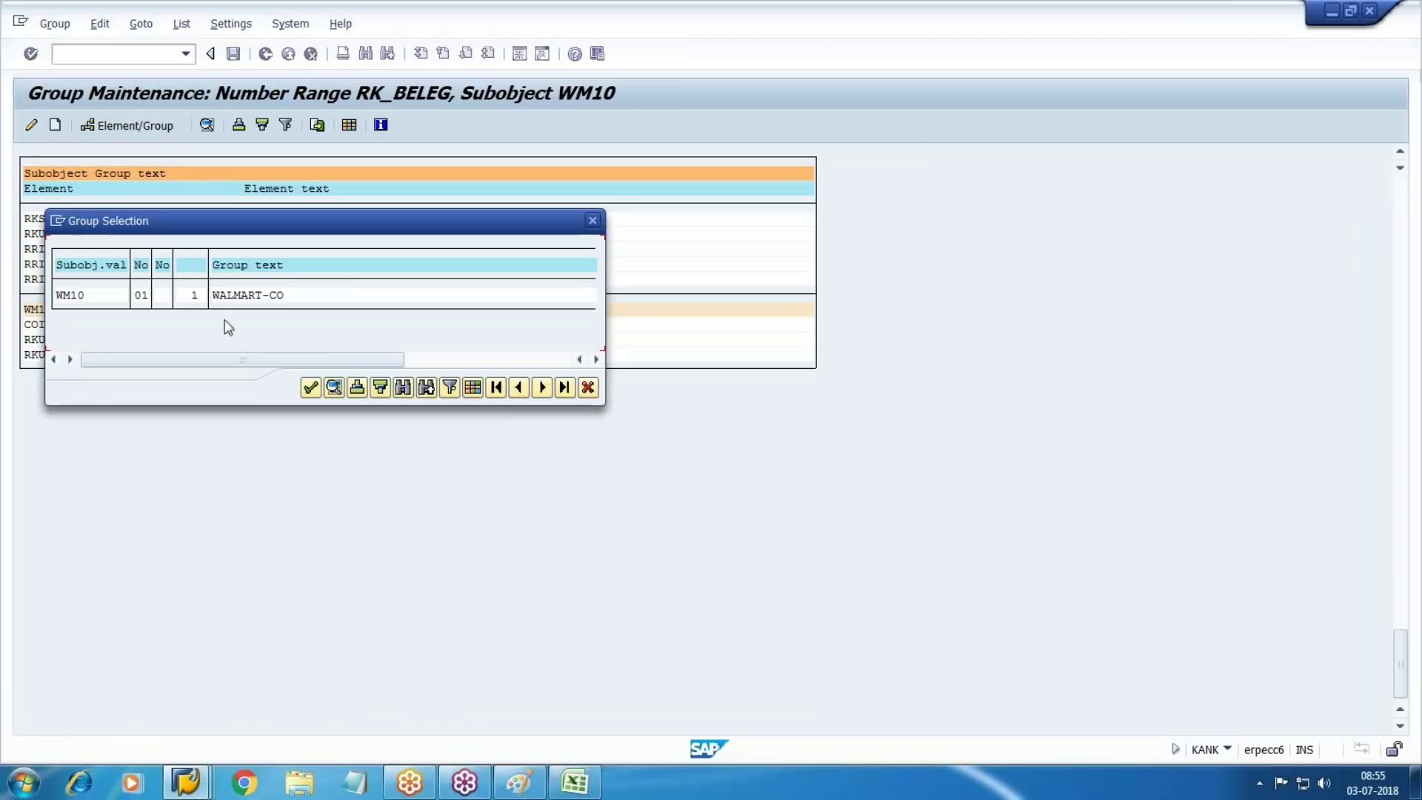
pyautogui.click(234, 295)
pyautogui.click(310, 387)
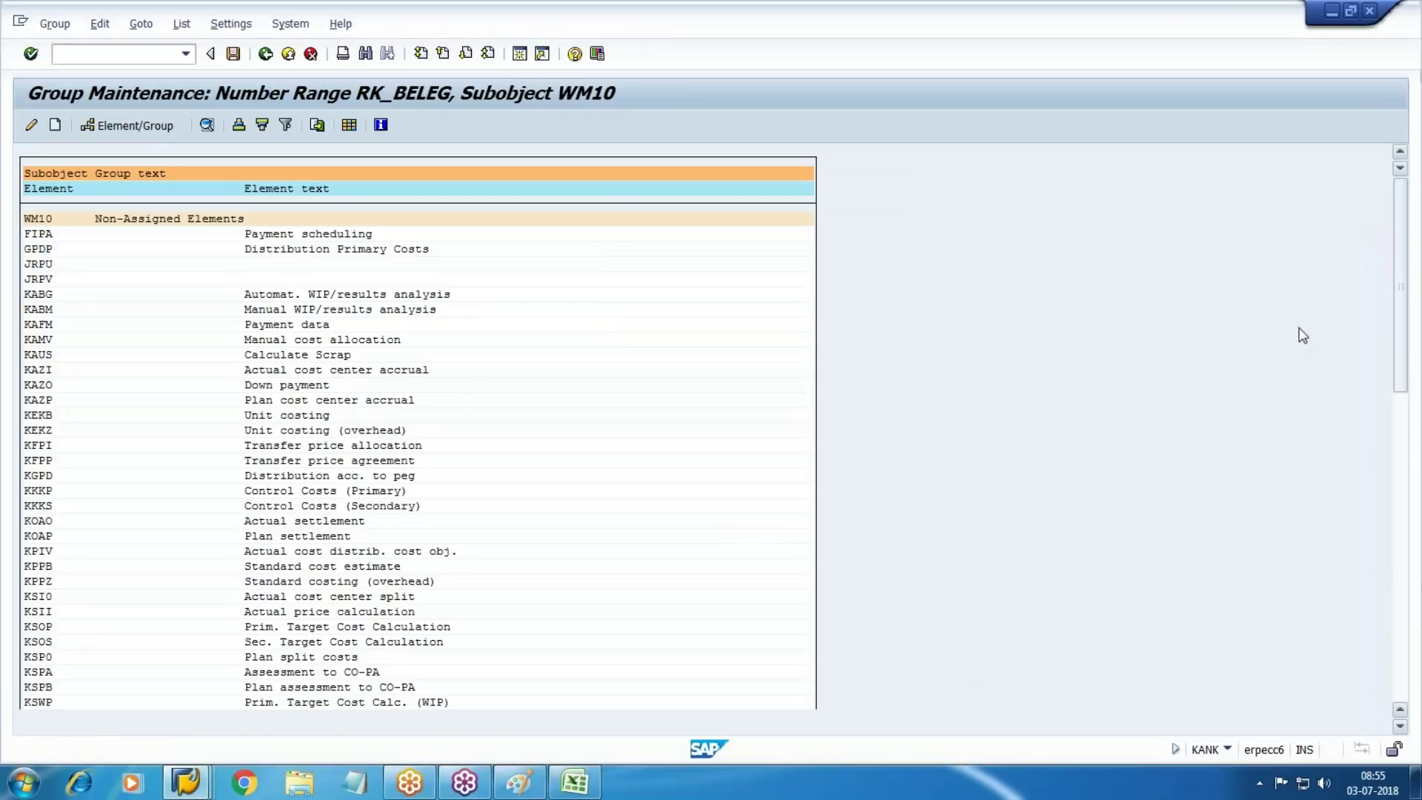
# Find the RKIU element and assign it to the WALMART-CO group
pyautogui.hotkey('ctrl', 'f')
pyautogui.press('BackSpace')
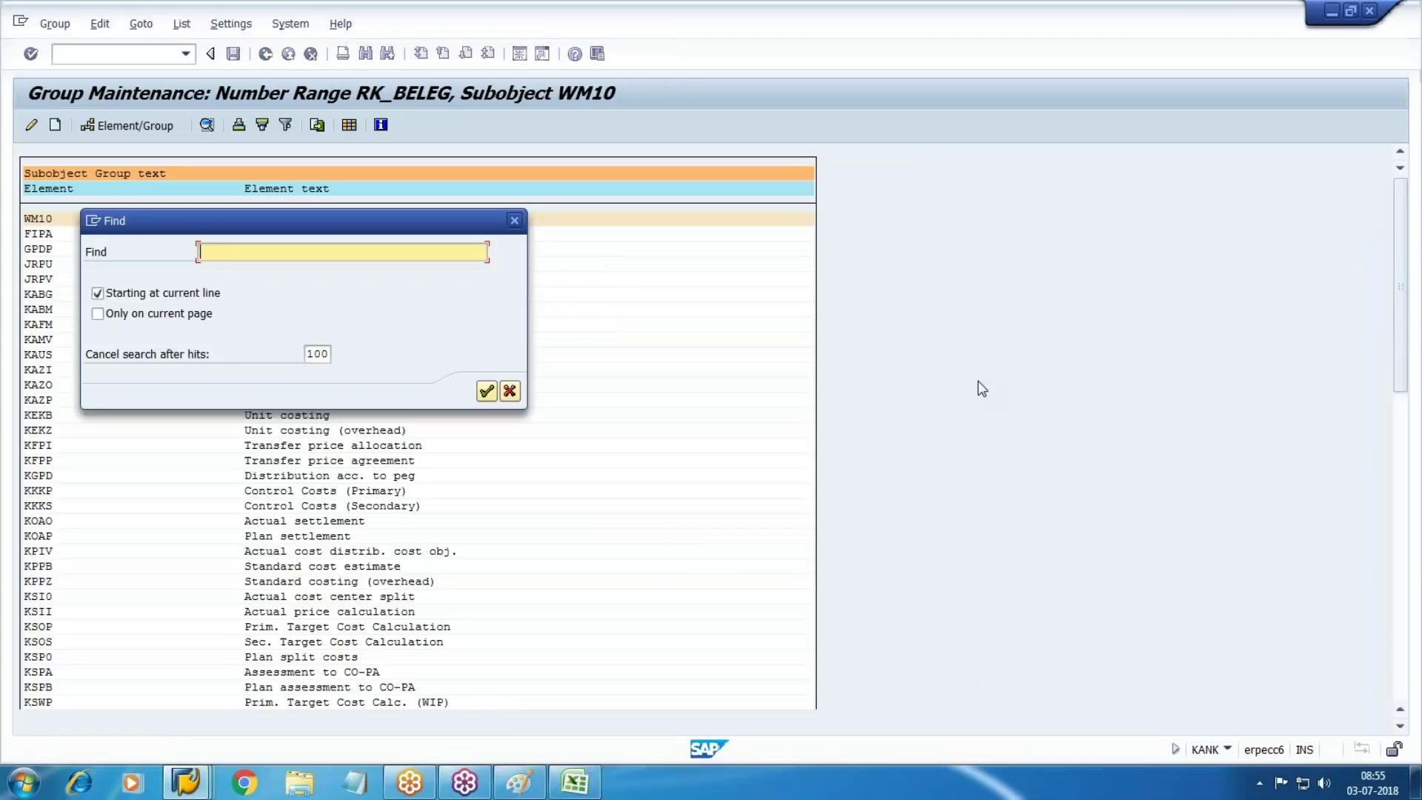
pyautogui.write('RK')
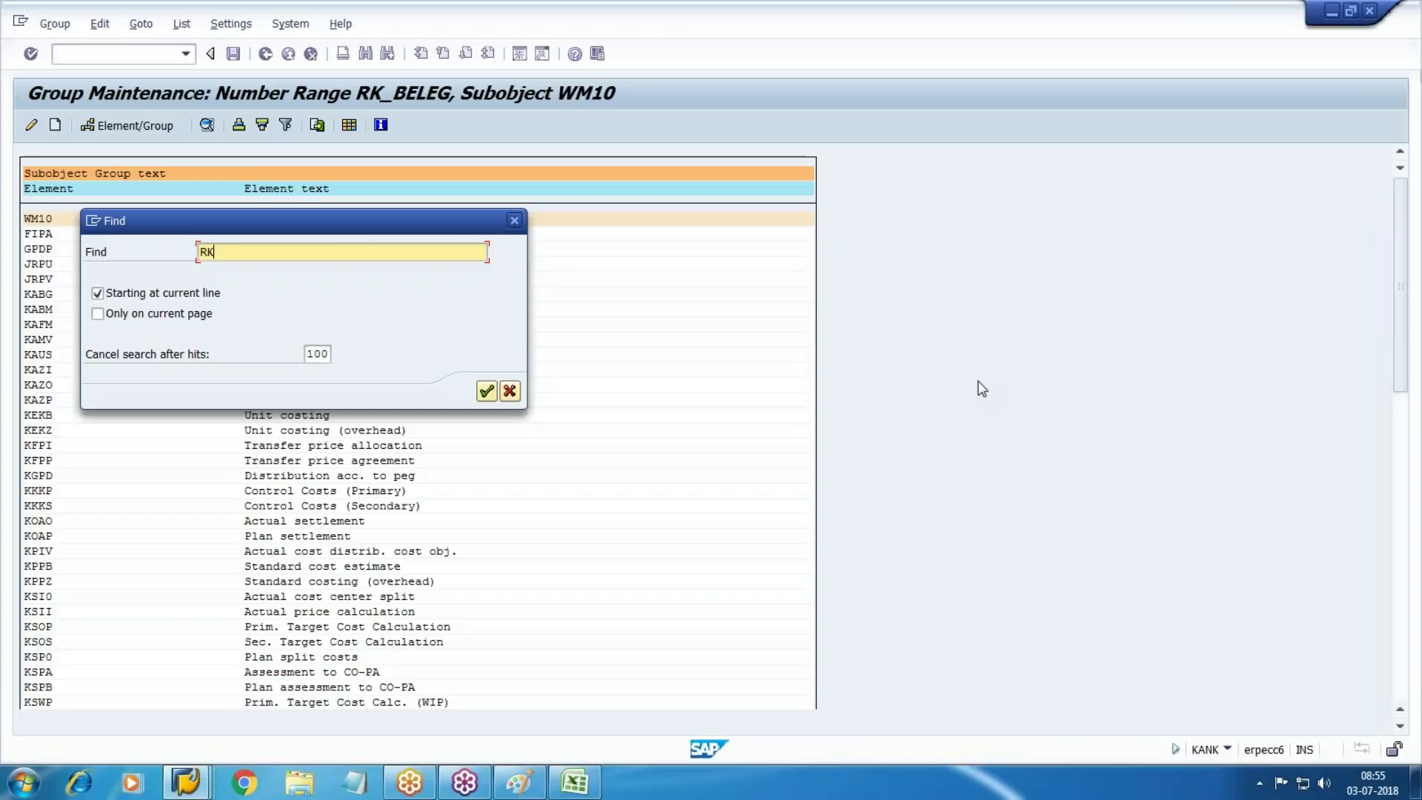
pyautogui.write('IU')
pyautogui.press('Return')
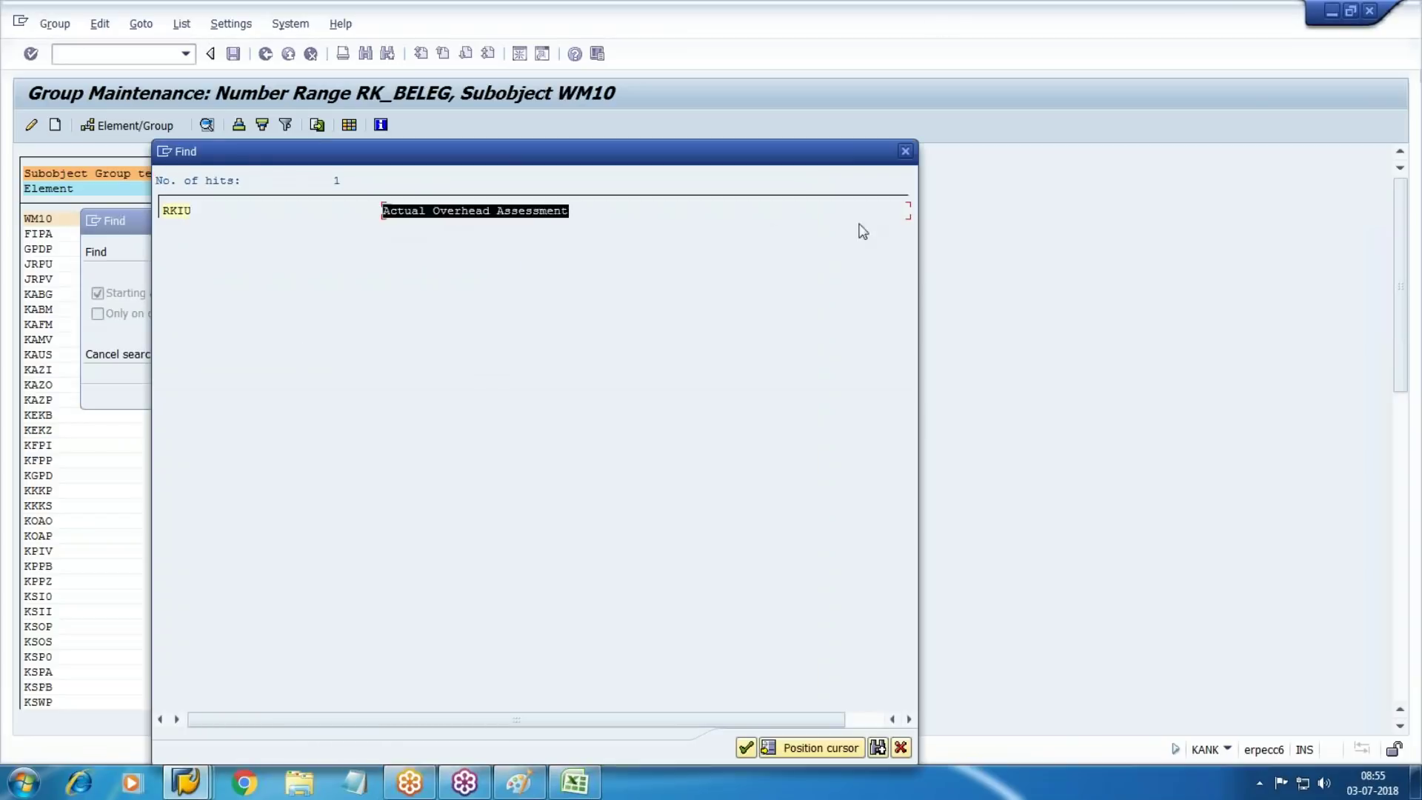
pyautogui.doubleClick(170, 214)
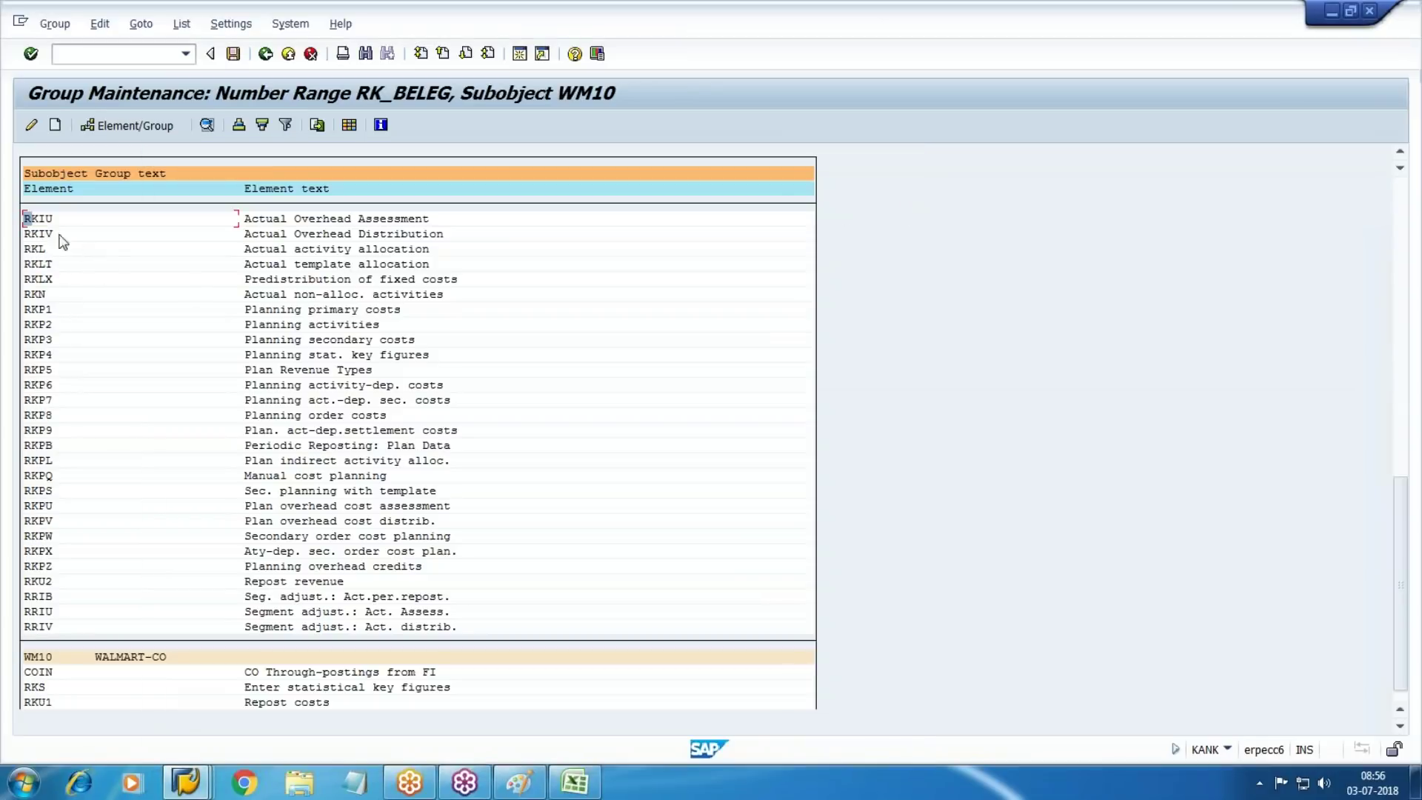
pyautogui.click(126, 126)
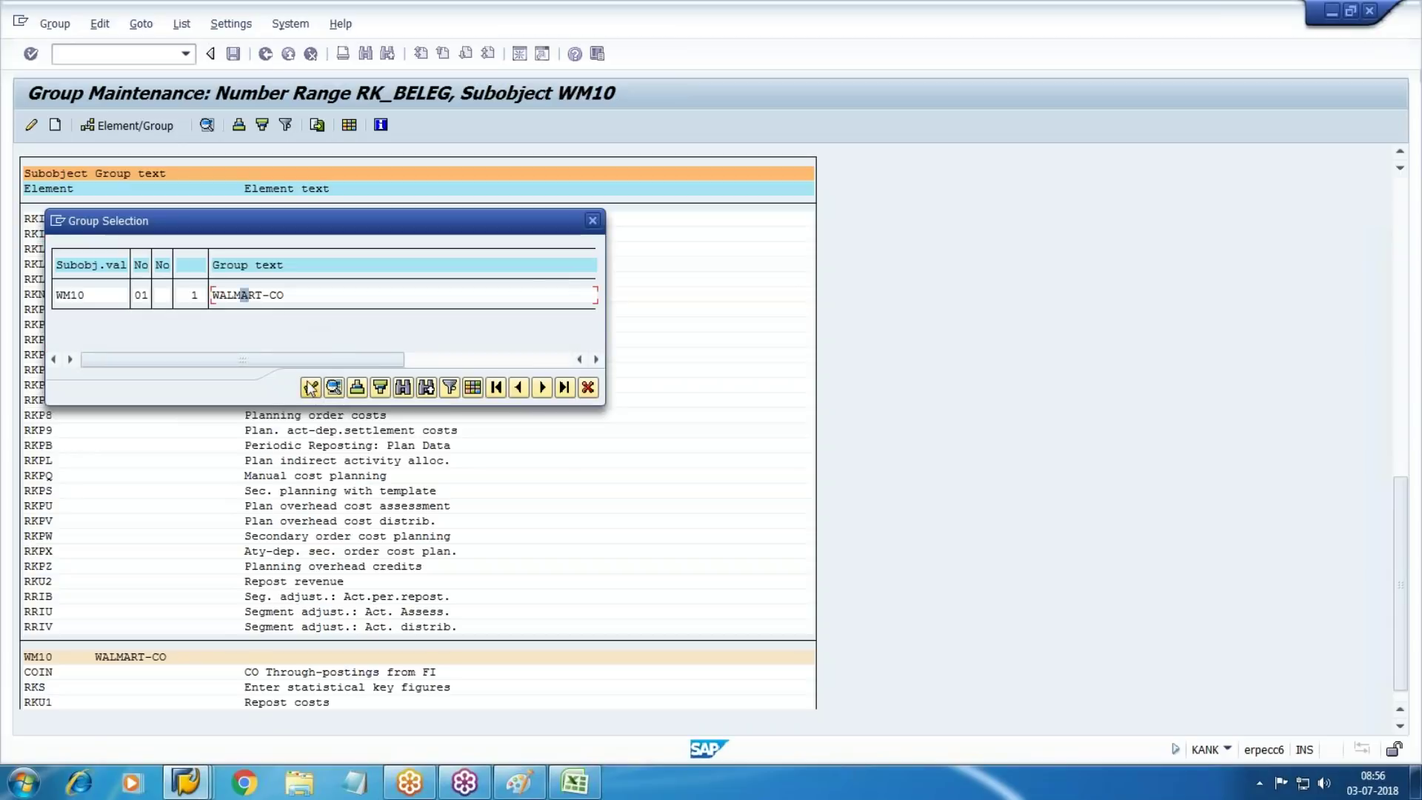
pyautogui.click(311, 387)
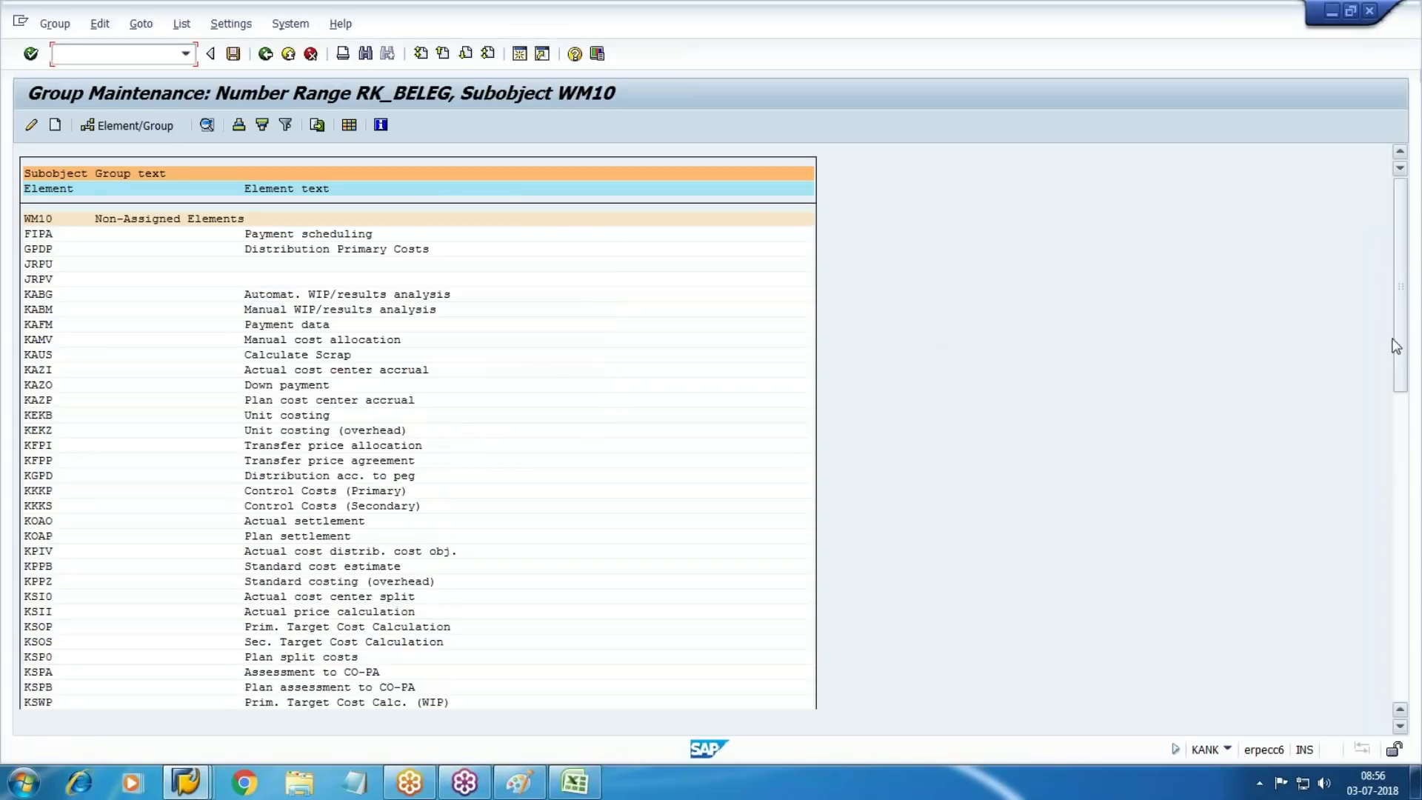
# Save the group assignments and exit to SAP Easy Access with /n
pyautogui.moveTo(1400, 285); pyautogui.dragTo(1400, 578)
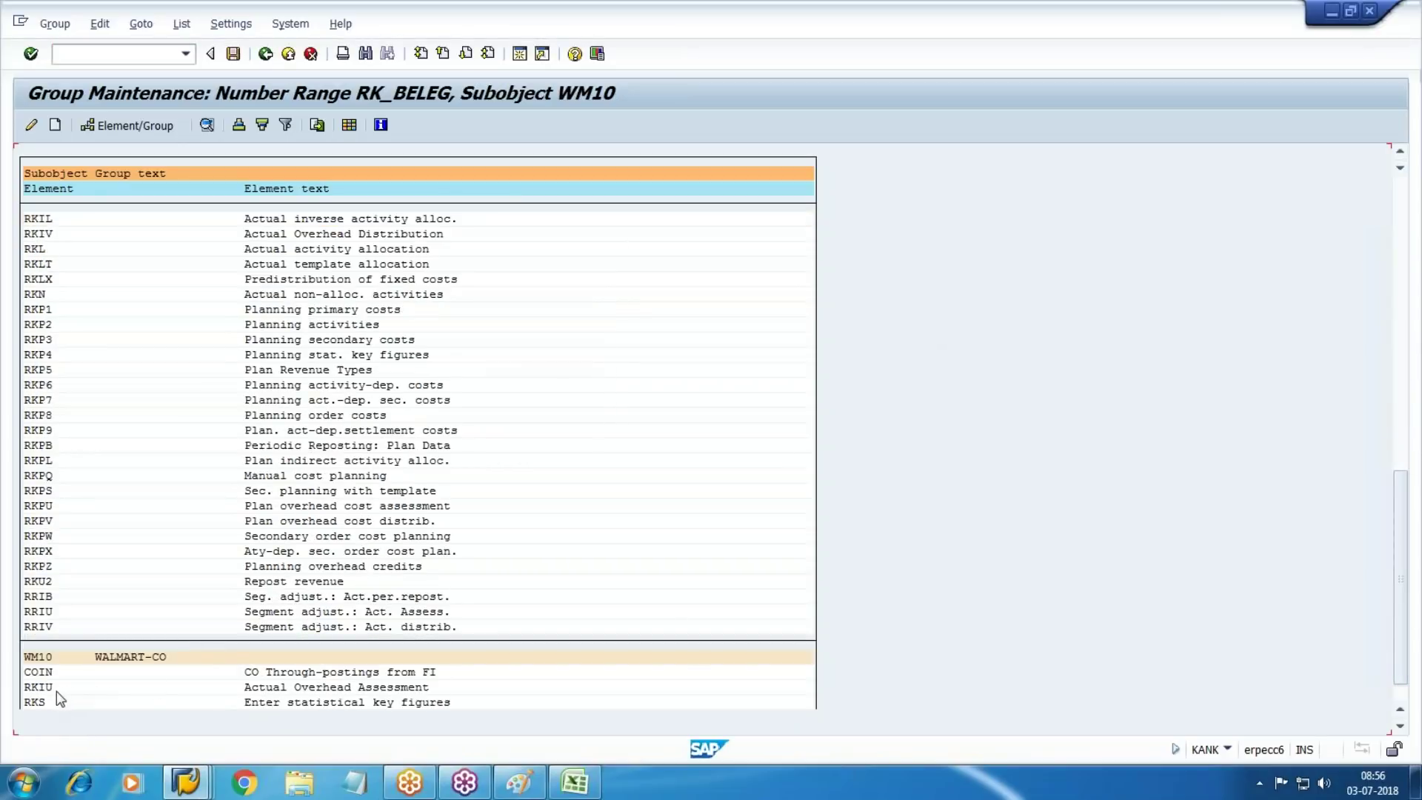
pyautogui.click(229, 57)
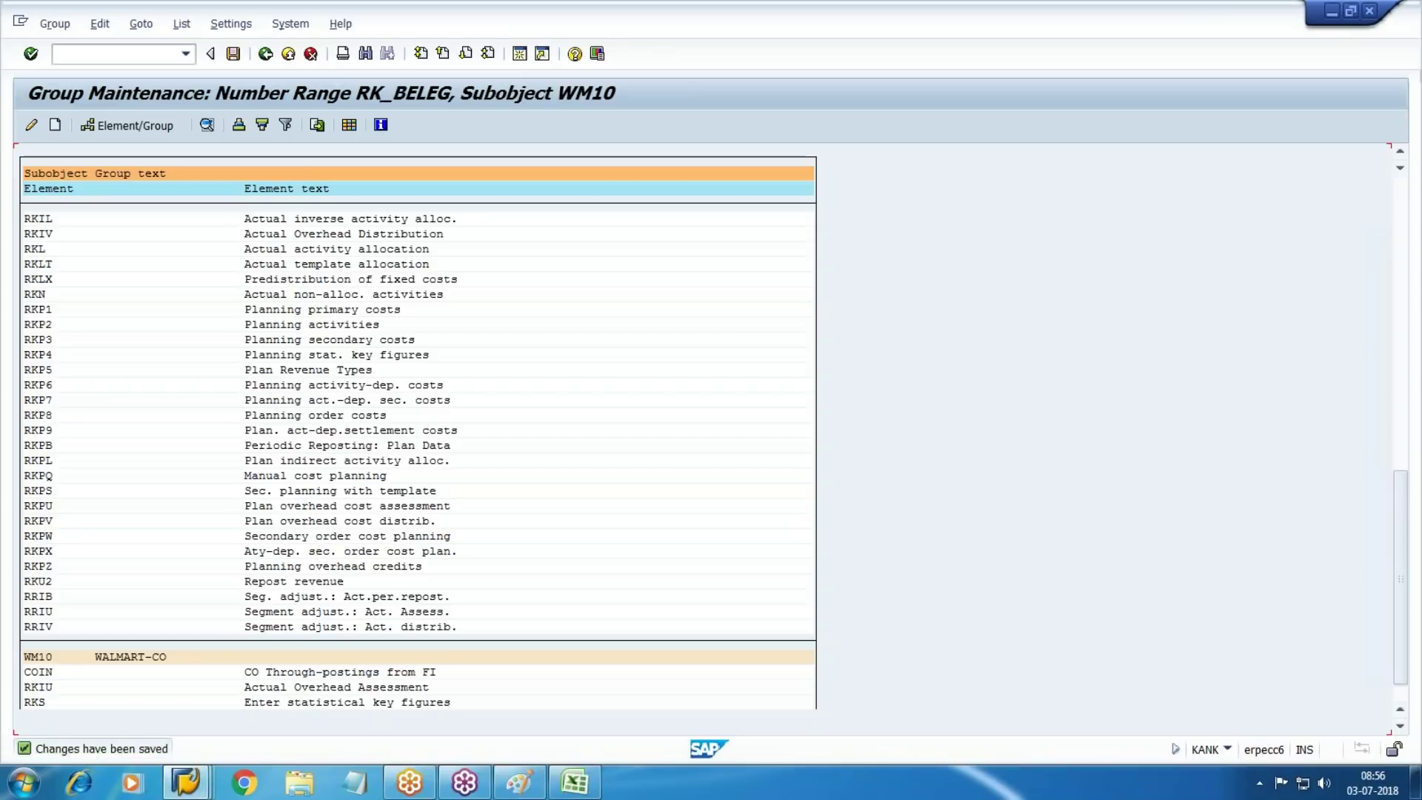
pyautogui.click(126, 57)
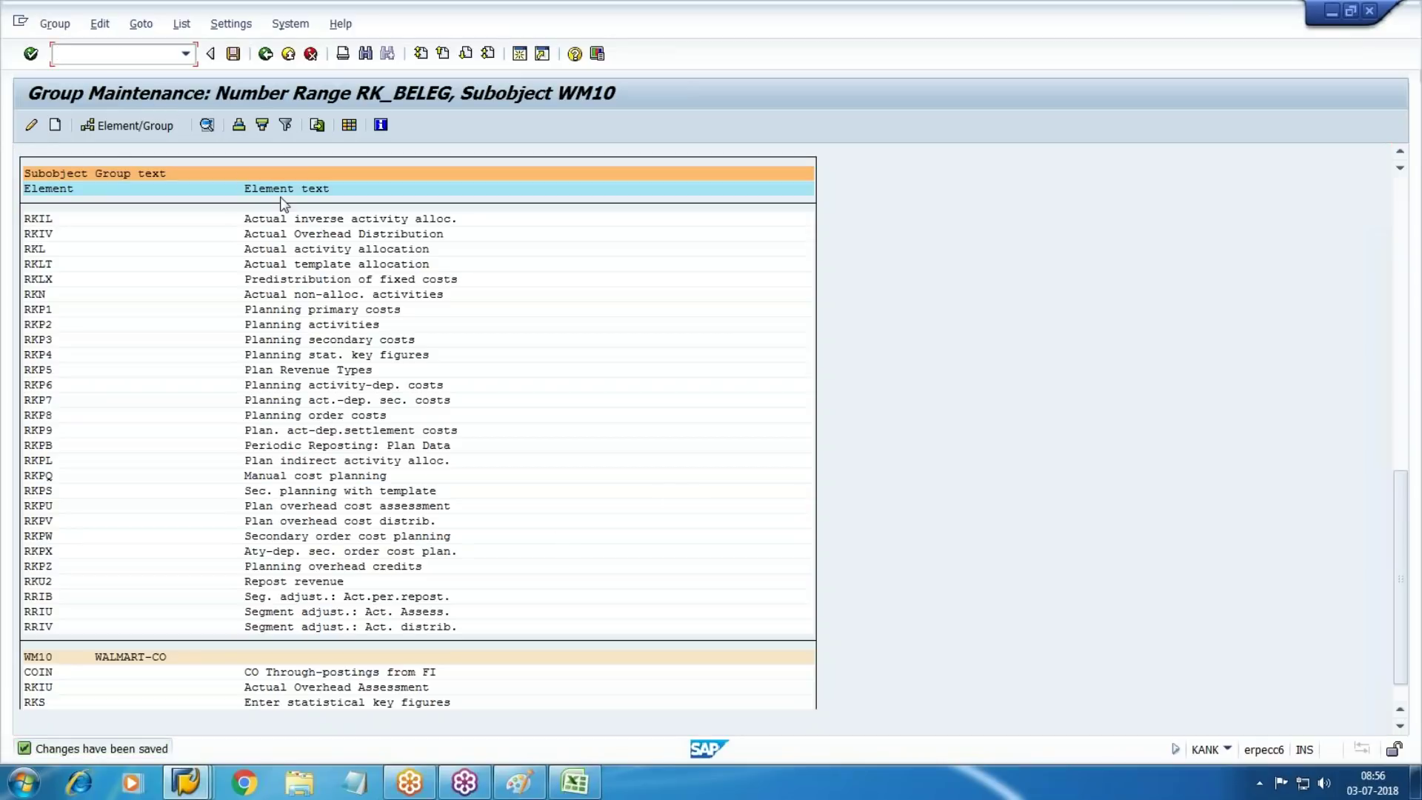
pyautogui.write('/n')
pyautogui.press('Return')
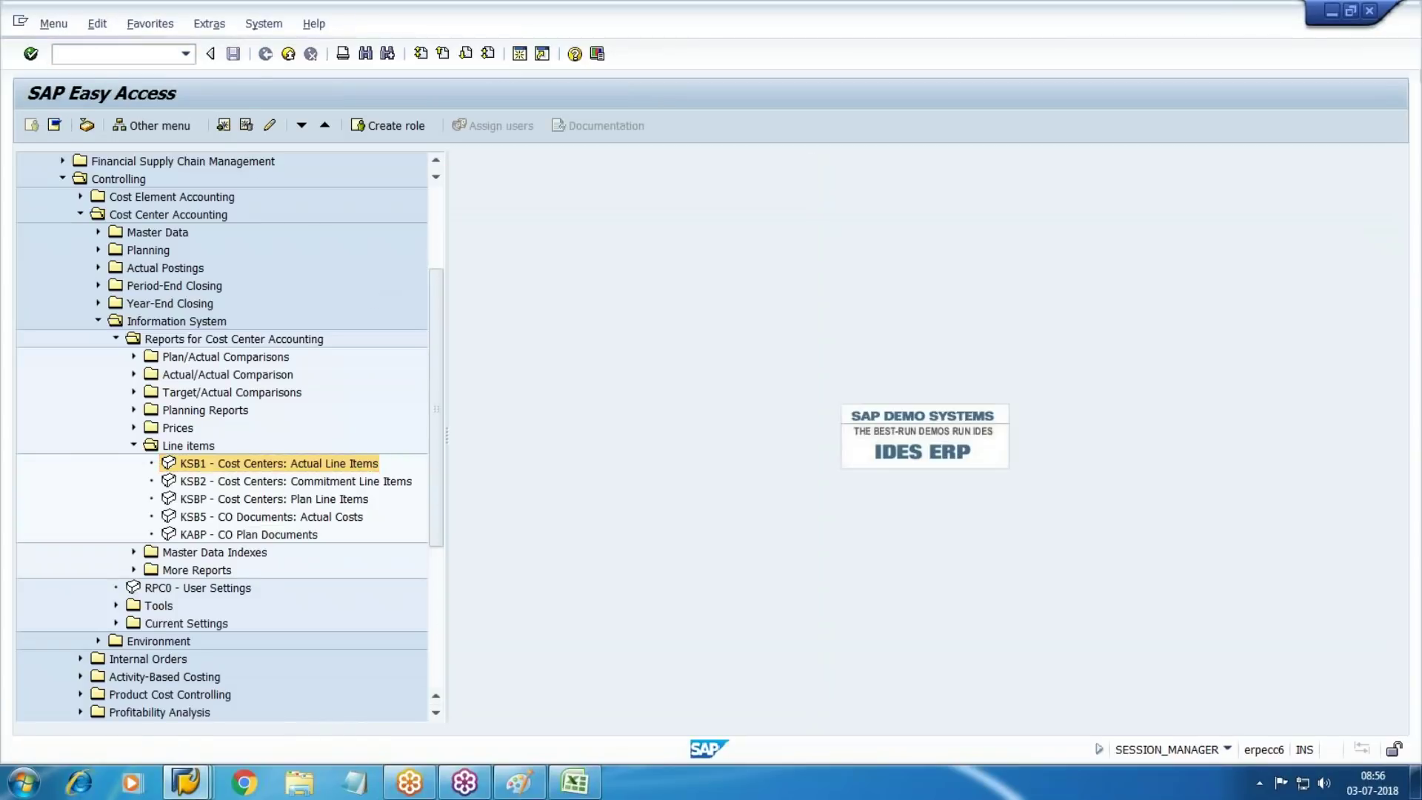
# Expand Accounting > Controlling > Cost Center Accounting > Master Data in the SAP menu
pyautogui.click(45, 285)
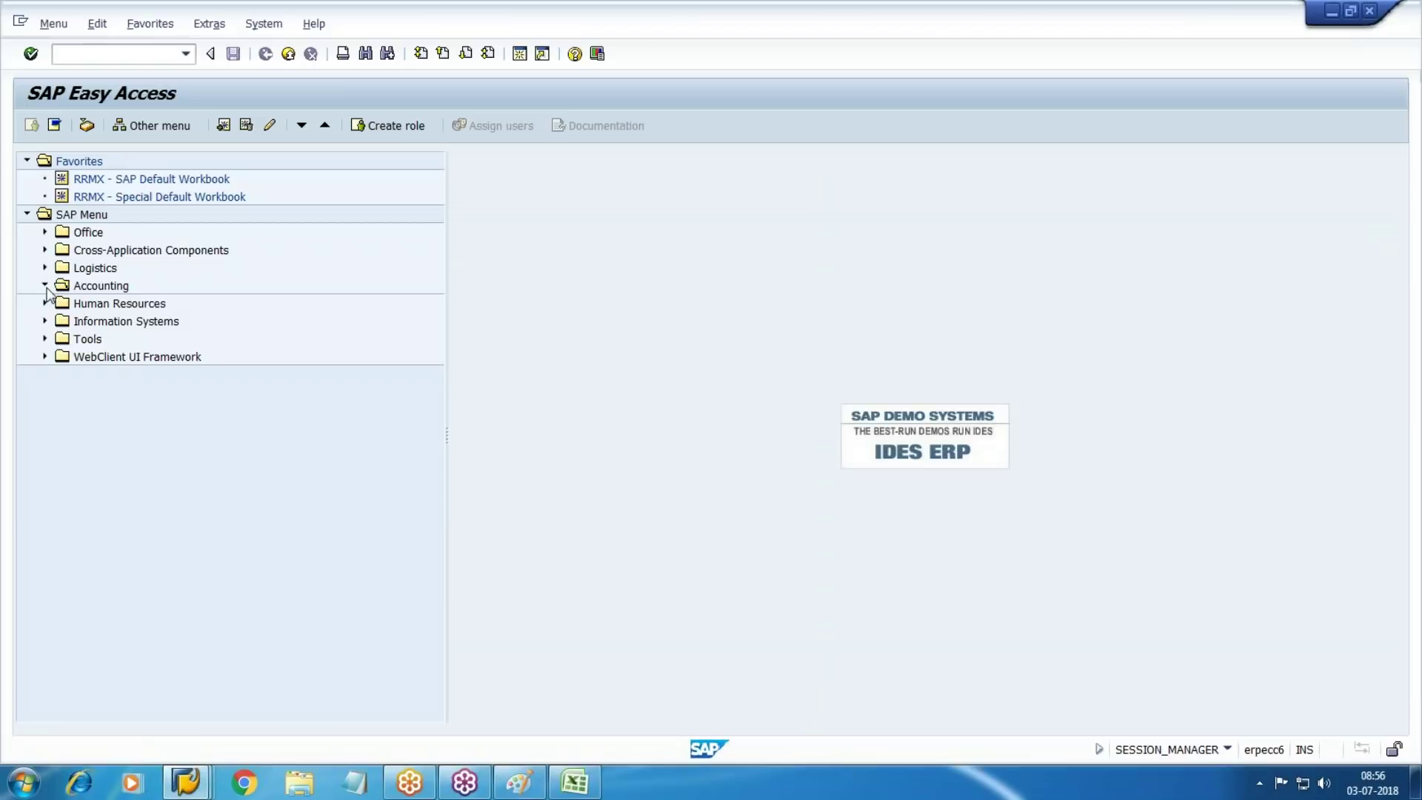
pyautogui.click(62, 338)
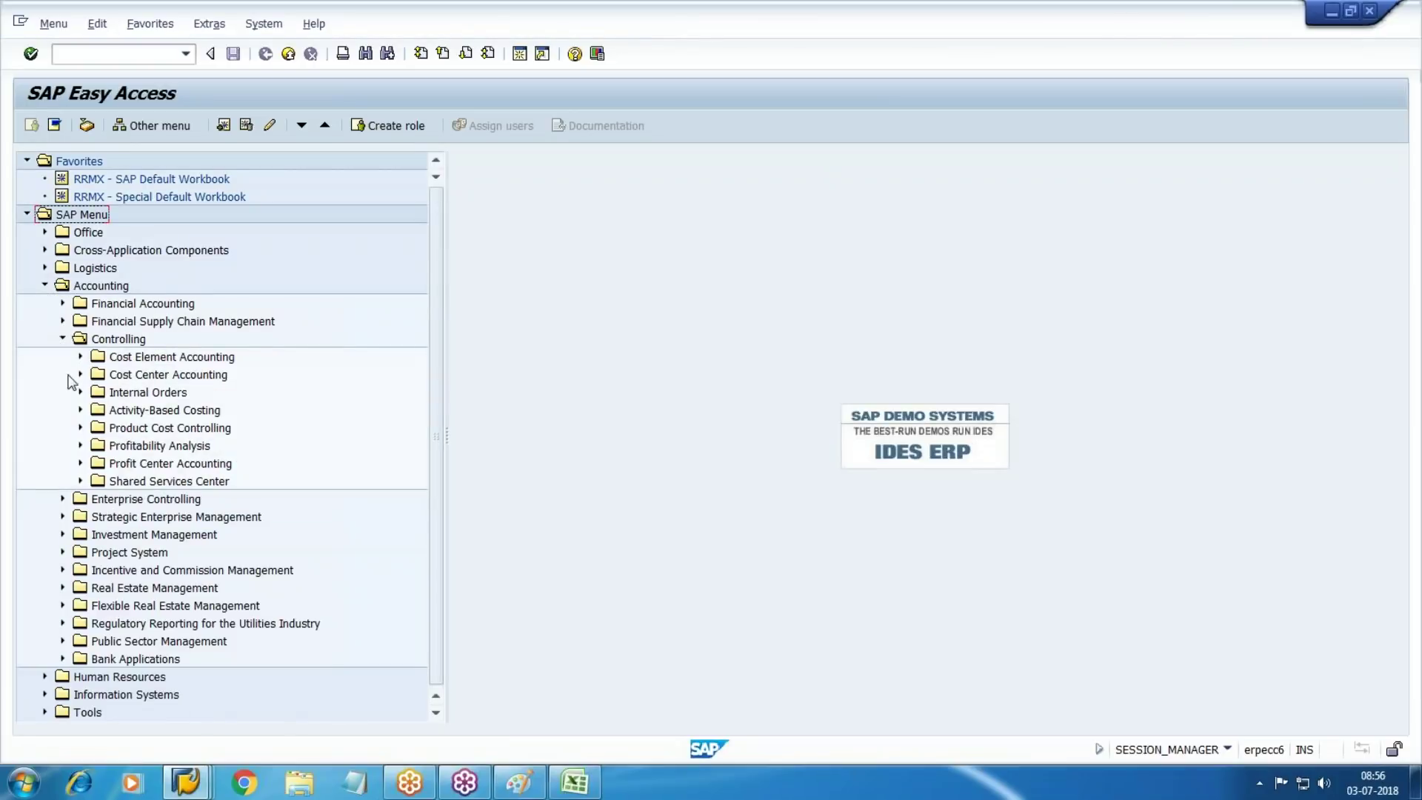
pyautogui.click(80, 374)
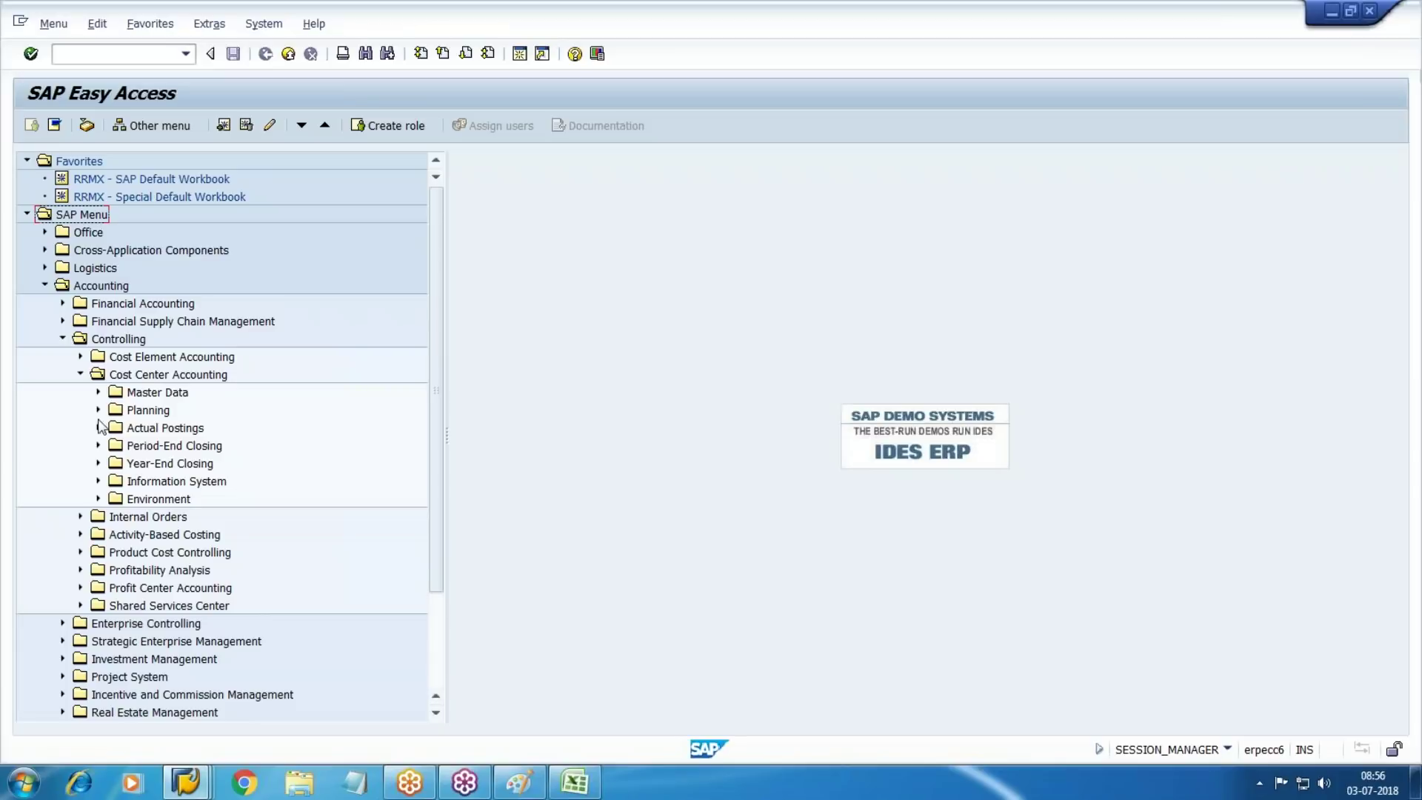
pyautogui.scroll(-1, 171, 425)
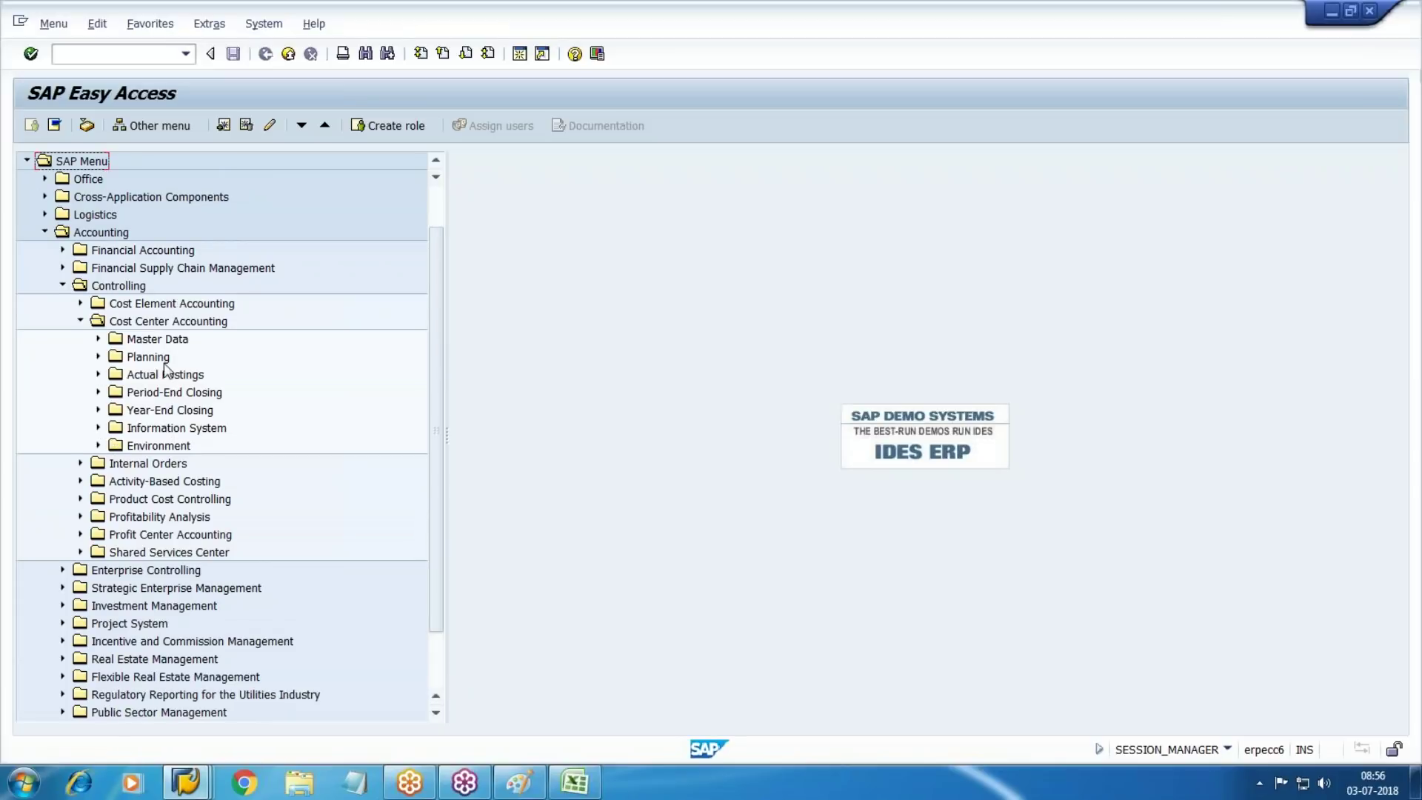
pyautogui.click(94, 339)
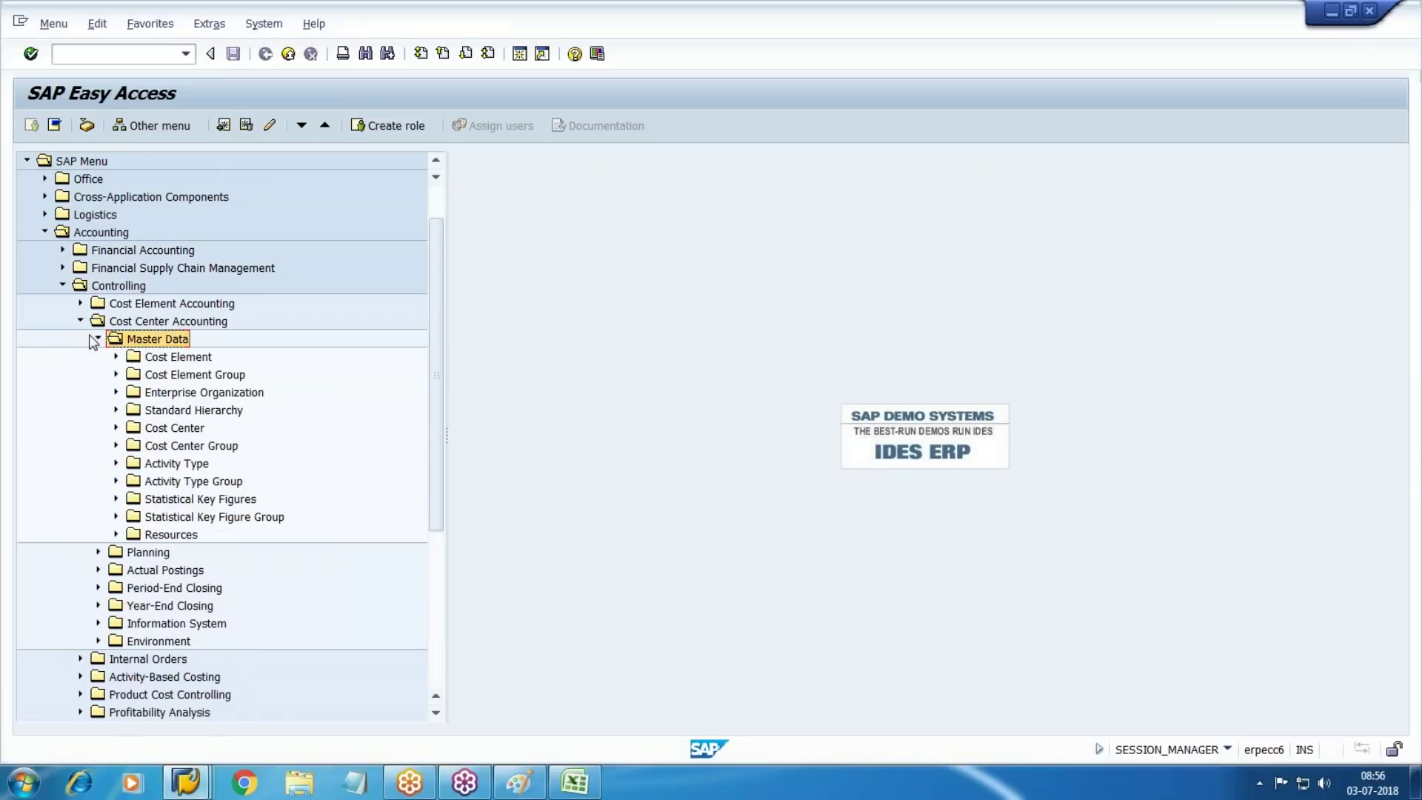
pyautogui.click(211, 376)
pyautogui.click(190, 409)
pyautogui.click(182, 430)
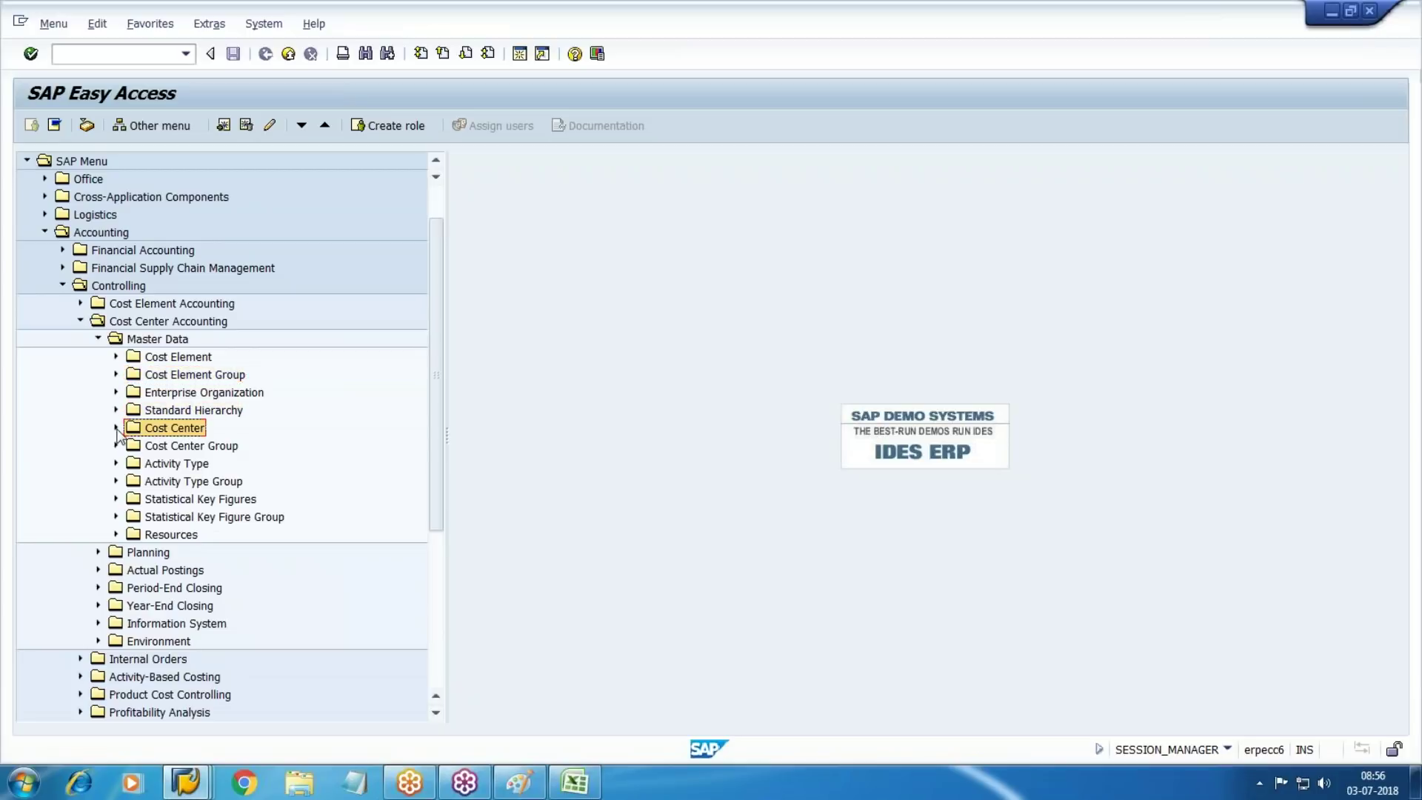
pyautogui.click(115, 429)
pyautogui.click(115, 429)
# Launch KK01 Create under Statistical Key Figures > Individual Processing
pyautogui.click(227, 500)
pyautogui.click(116, 499)
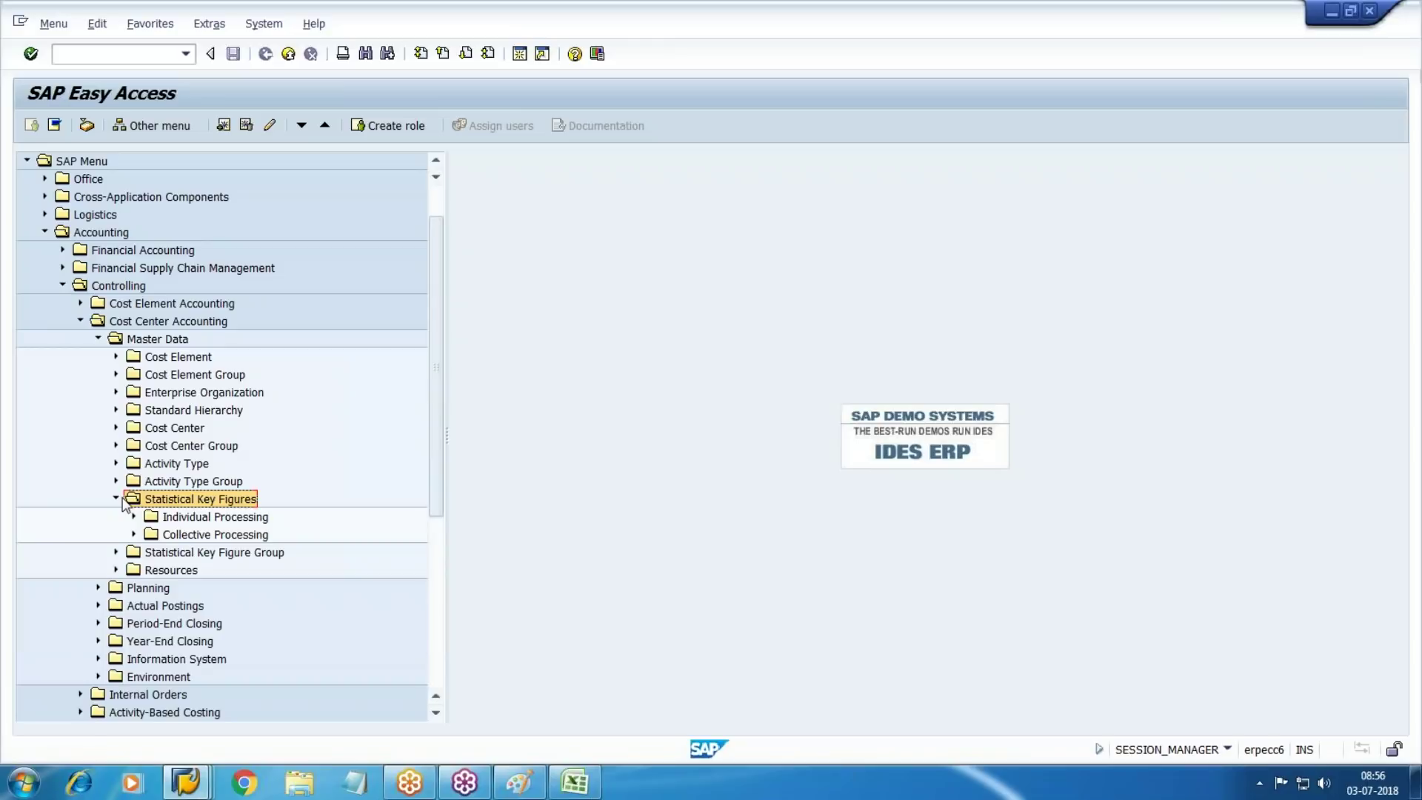
pyautogui.scroll(-2, 137, 530)
pyautogui.click(133, 446)
pyautogui.doubleClick(215, 464)
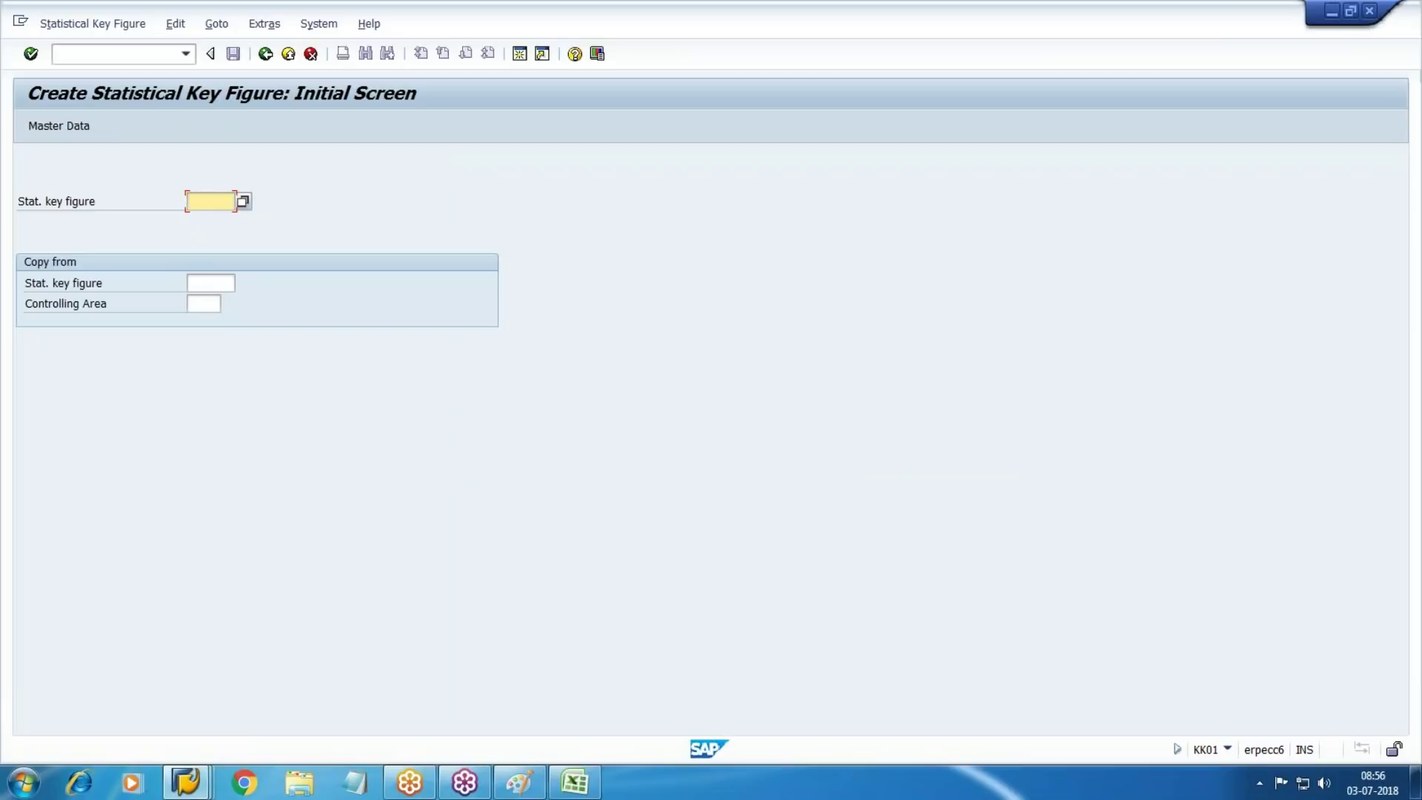
# Create statistical key figure 1000 named 'WM10-empl Data' with unit EA and save it
pyautogui.write('1000')
pyautogui.press('Return')
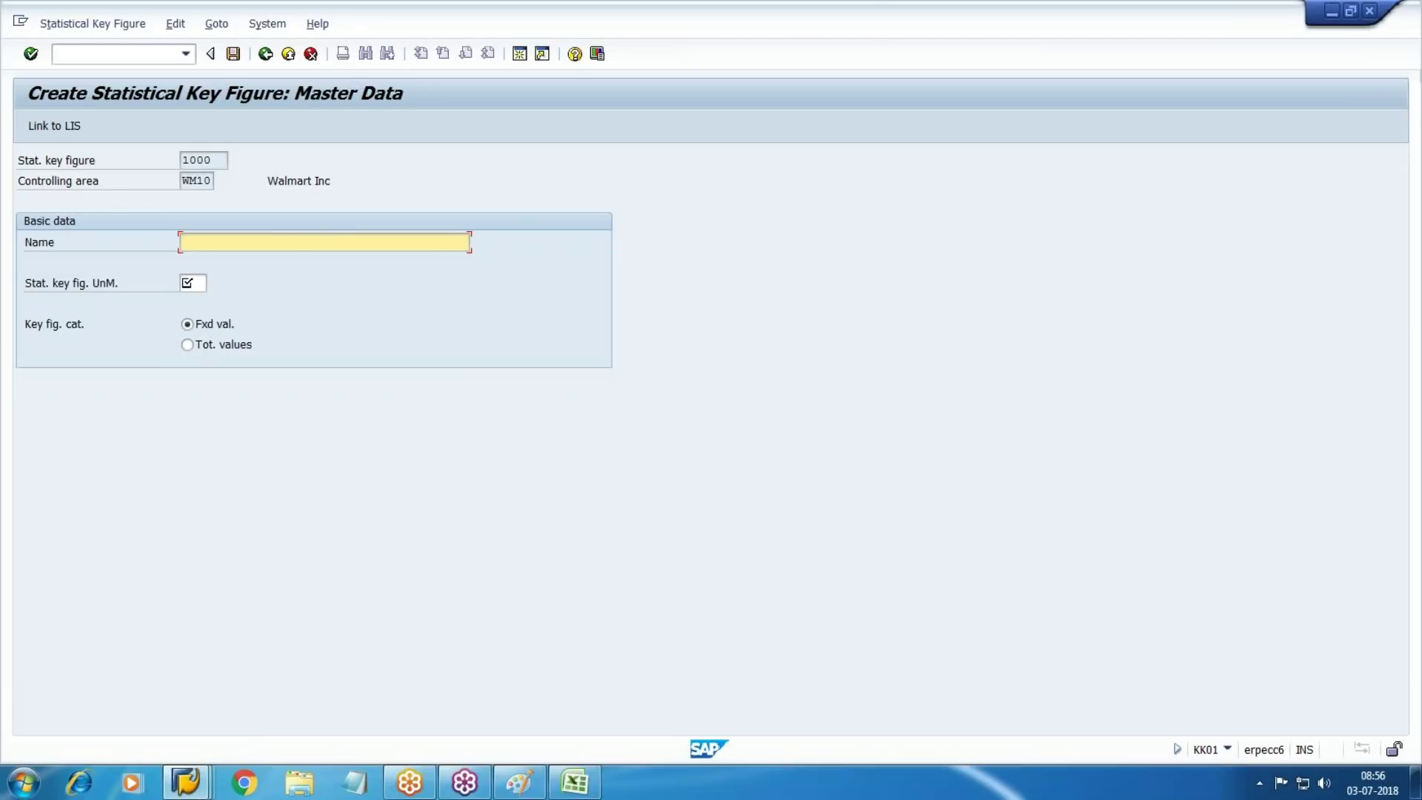
pyautogui.write('WM10-empl Data')
pyautogui.press('Tab')
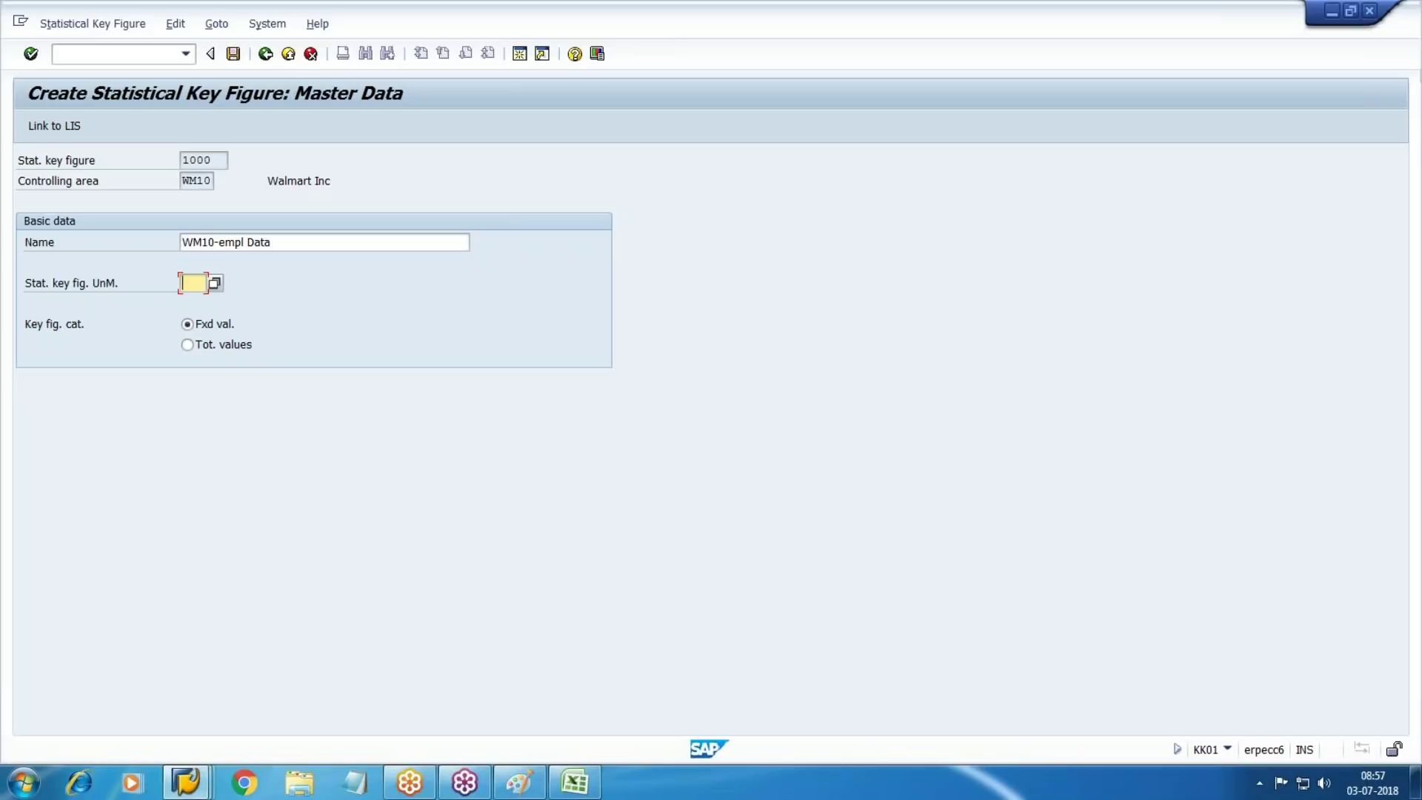
pyautogui.write('EA')
pyautogui.click(582, 782)
pyautogui.click(232, 54)
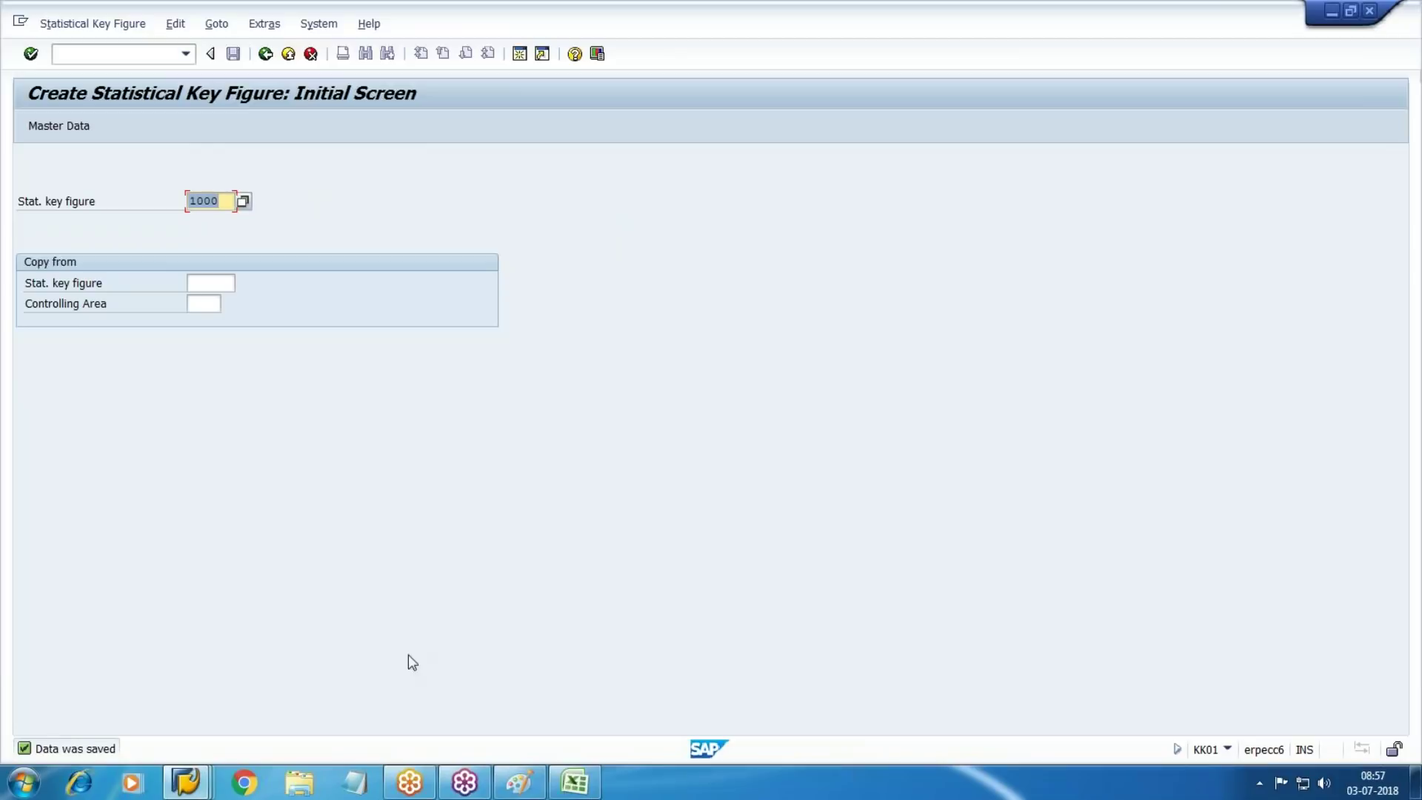
# Review the canteen cost amounts, percentage shares and employee counts in the Excel sheet
pyautogui.click(574, 782)
pyautogui.moveTo(881, 301); pyautogui.dragTo(881, 354)
pyautogui.moveTo(882, 428); pyautogui.dragTo(885, 480)
pyautogui.click(811, 453)
pyautogui.moveTo(810, 453); pyautogui.dragTo(815, 480)
pyautogui.click(848, 564)
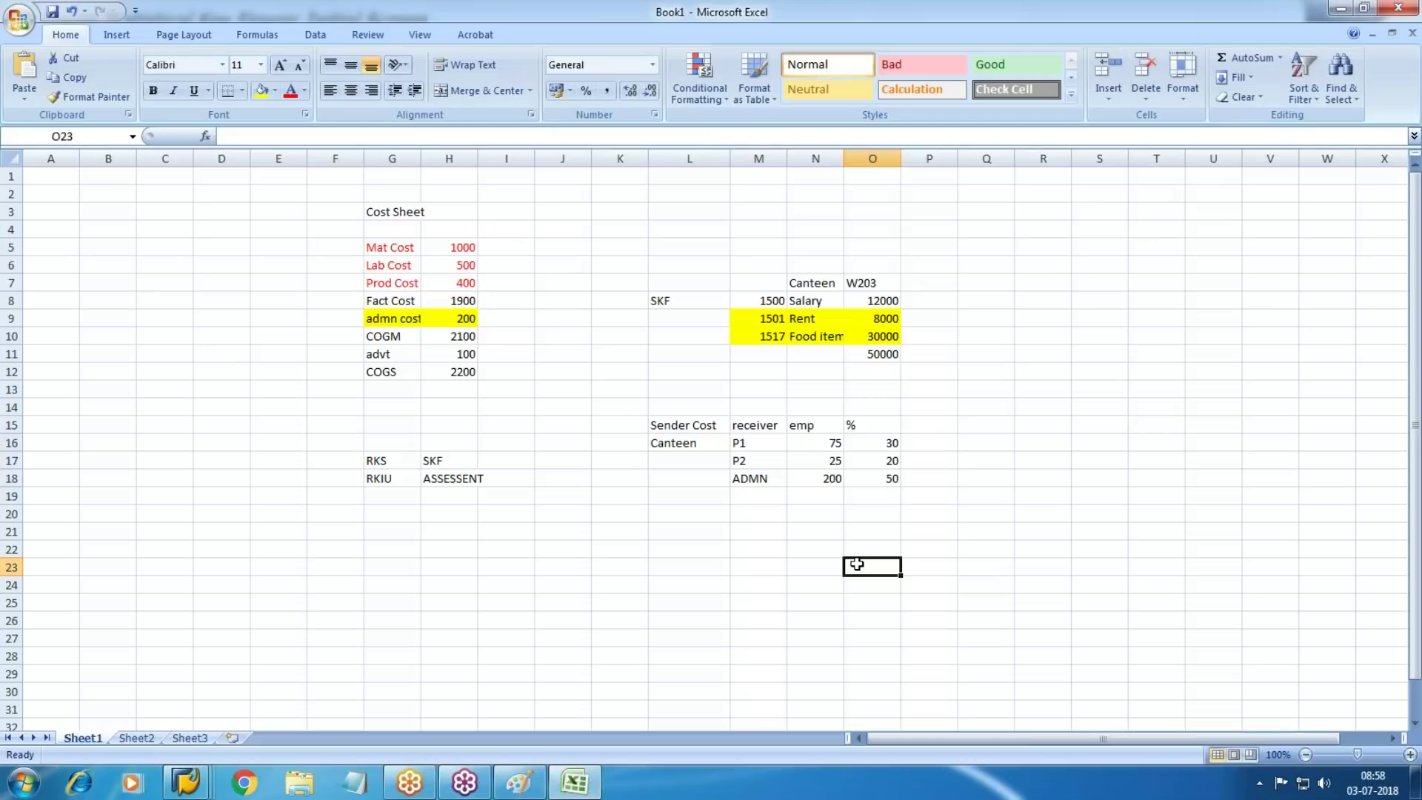
pyautogui.hotkey('alt', 'Tab')
# Return to the main menu with /n and launch KB31N under Actual Postings > Statistical Key Figures
pyautogui.click(164, 53)
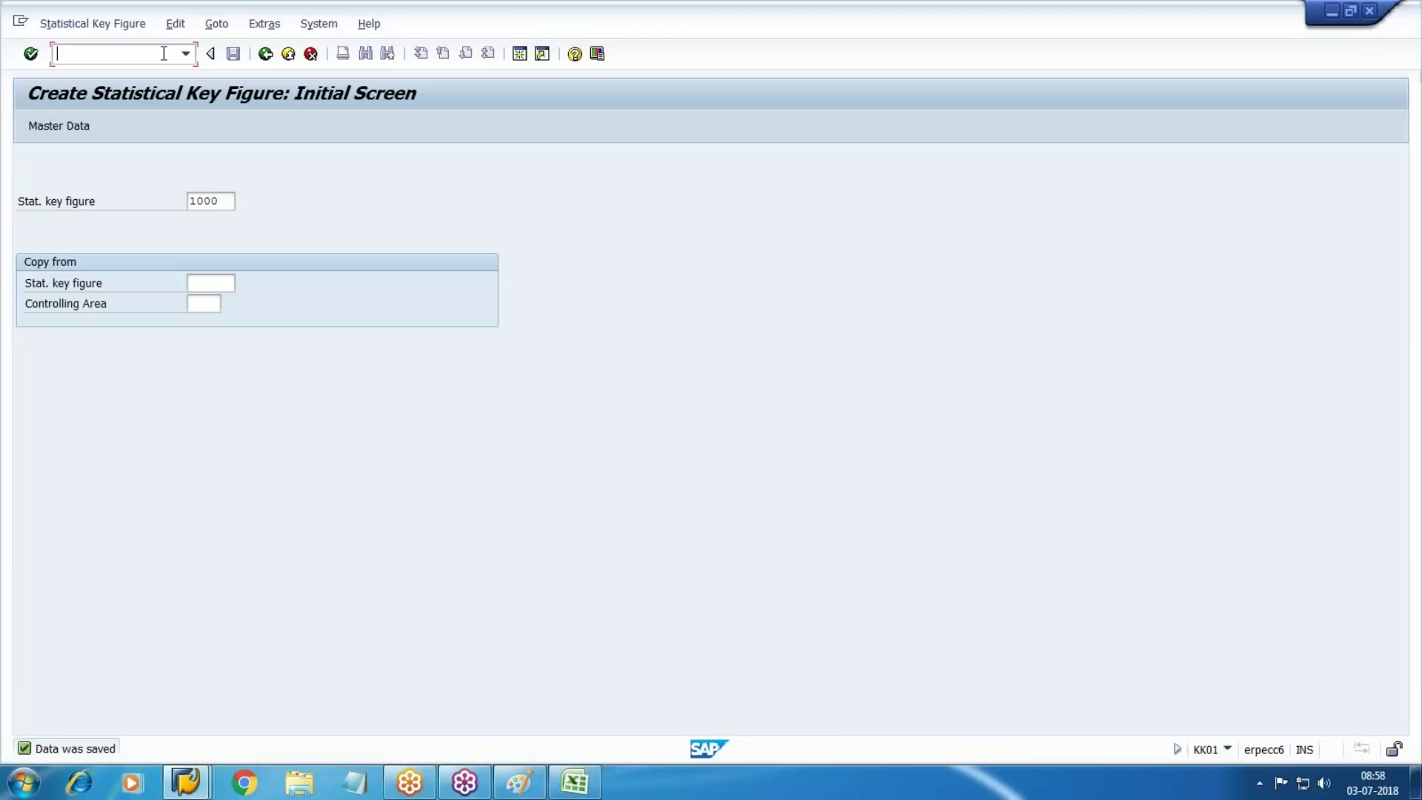
pyautogui.write('/n')
pyautogui.press('Return')
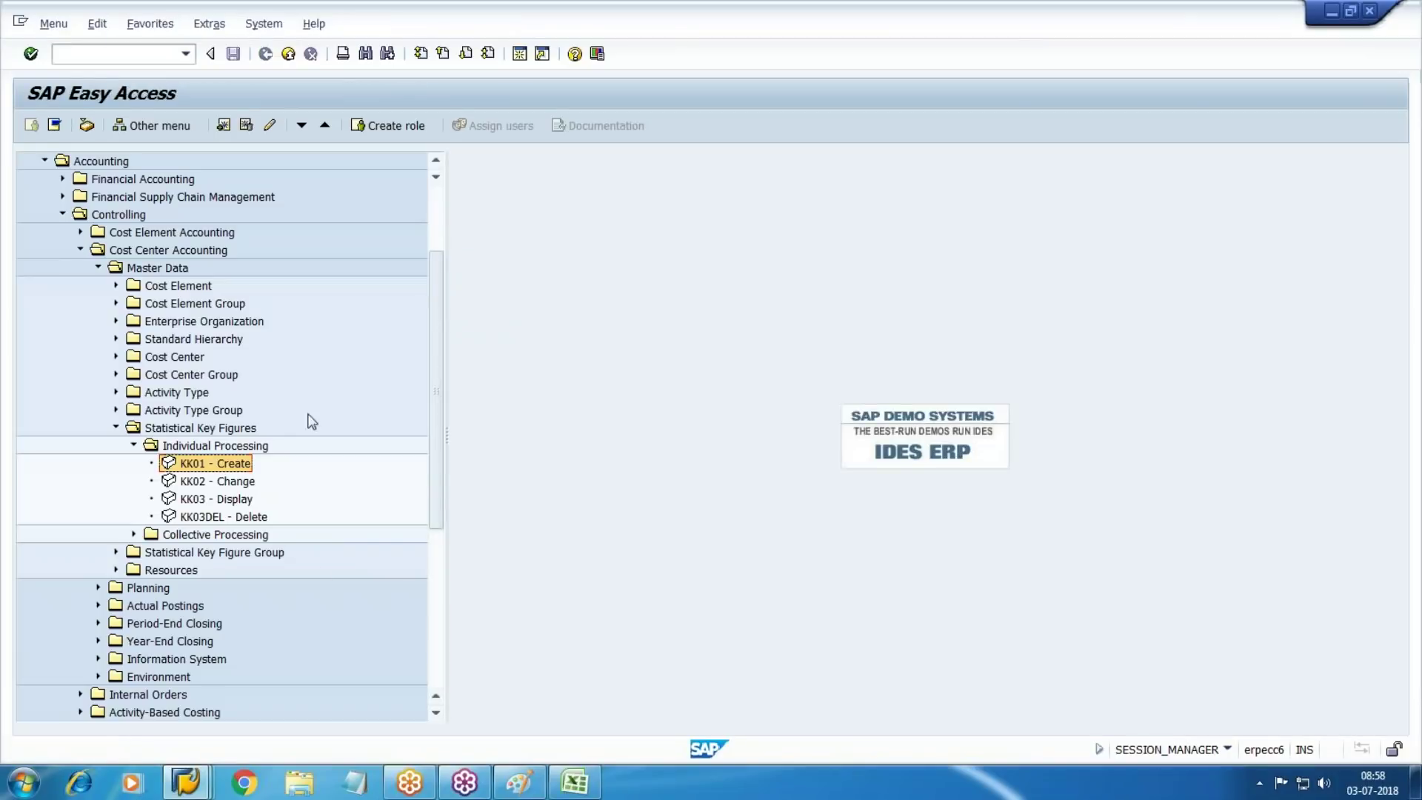
pyautogui.click(134, 445)
pyautogui.click(116, 428)
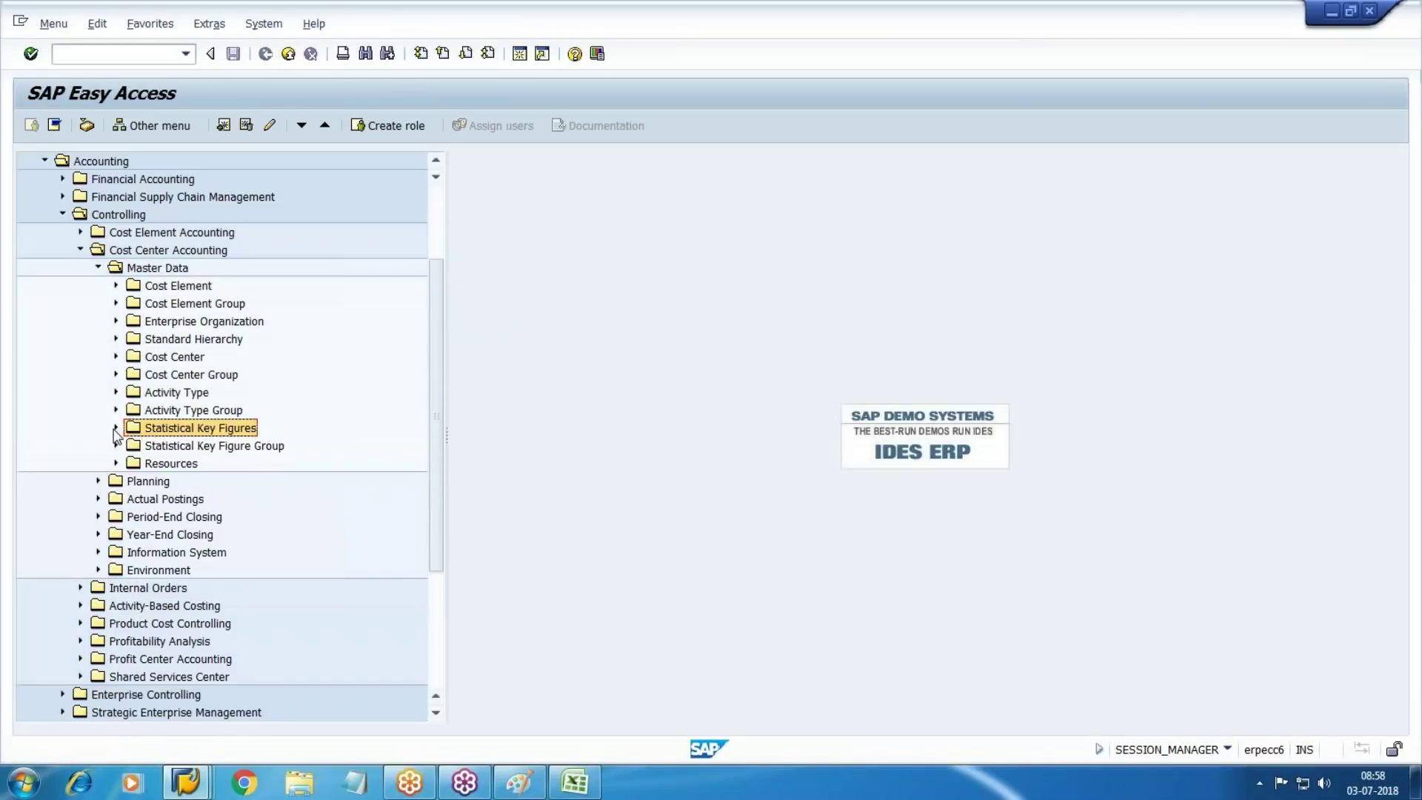
pyautogui.click(97, 267)
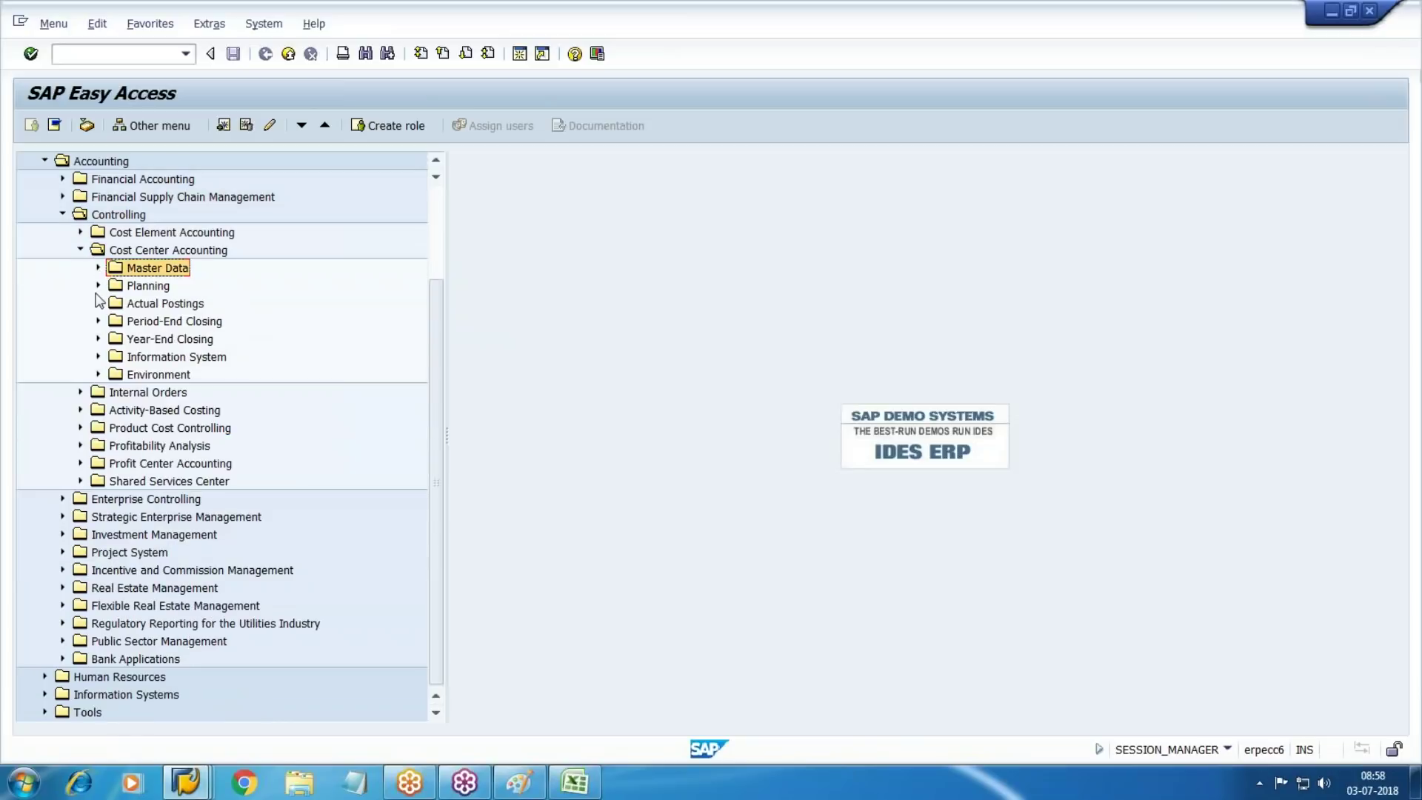
pyautogui.click(98, 304)
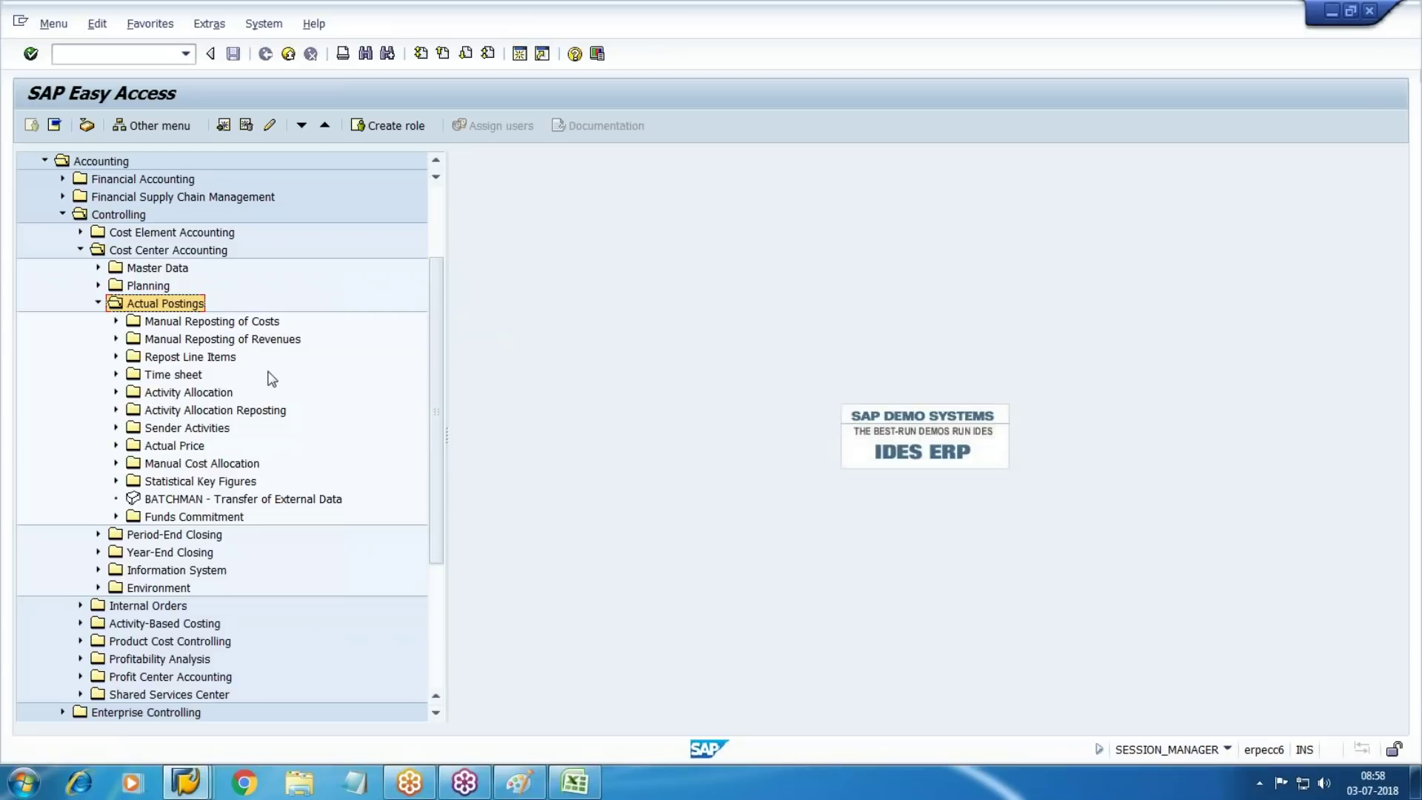
pyautogui.click(181, 483)
pyautogui.click(116, 481)
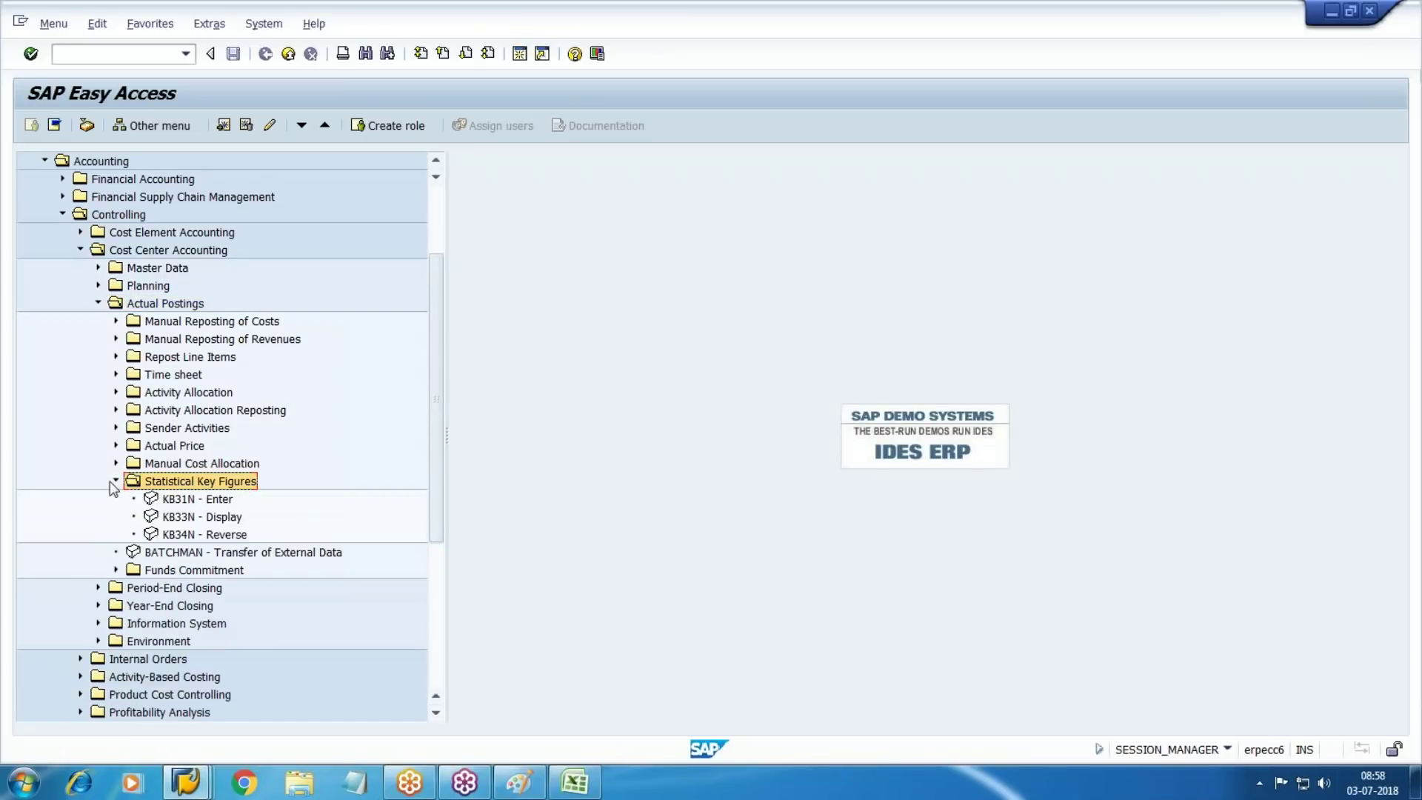
pyautogui.doubleClick(208, 448)
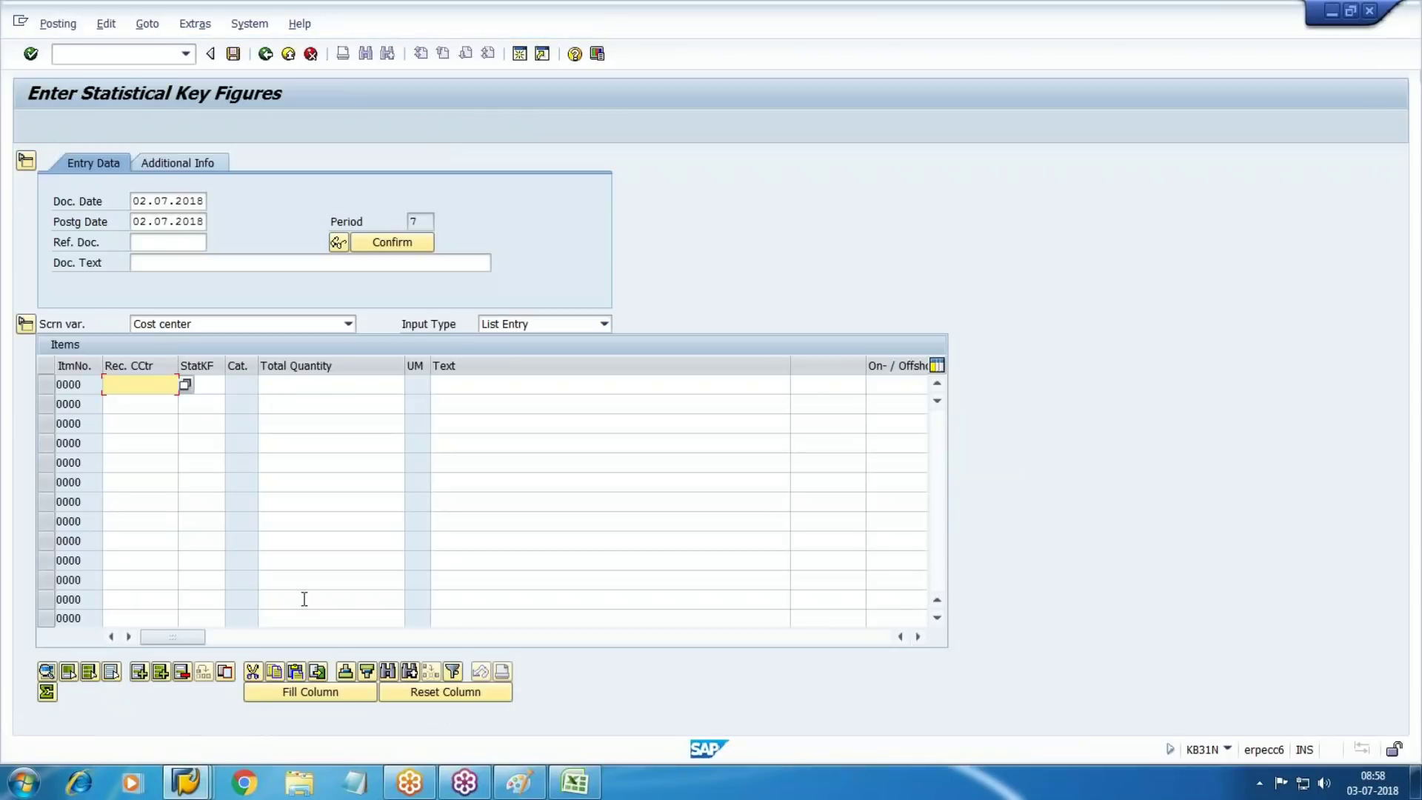
# Enter receiver cost center W101 with key figure 1000 and quantity 75
pyautogui.click(195, 267)
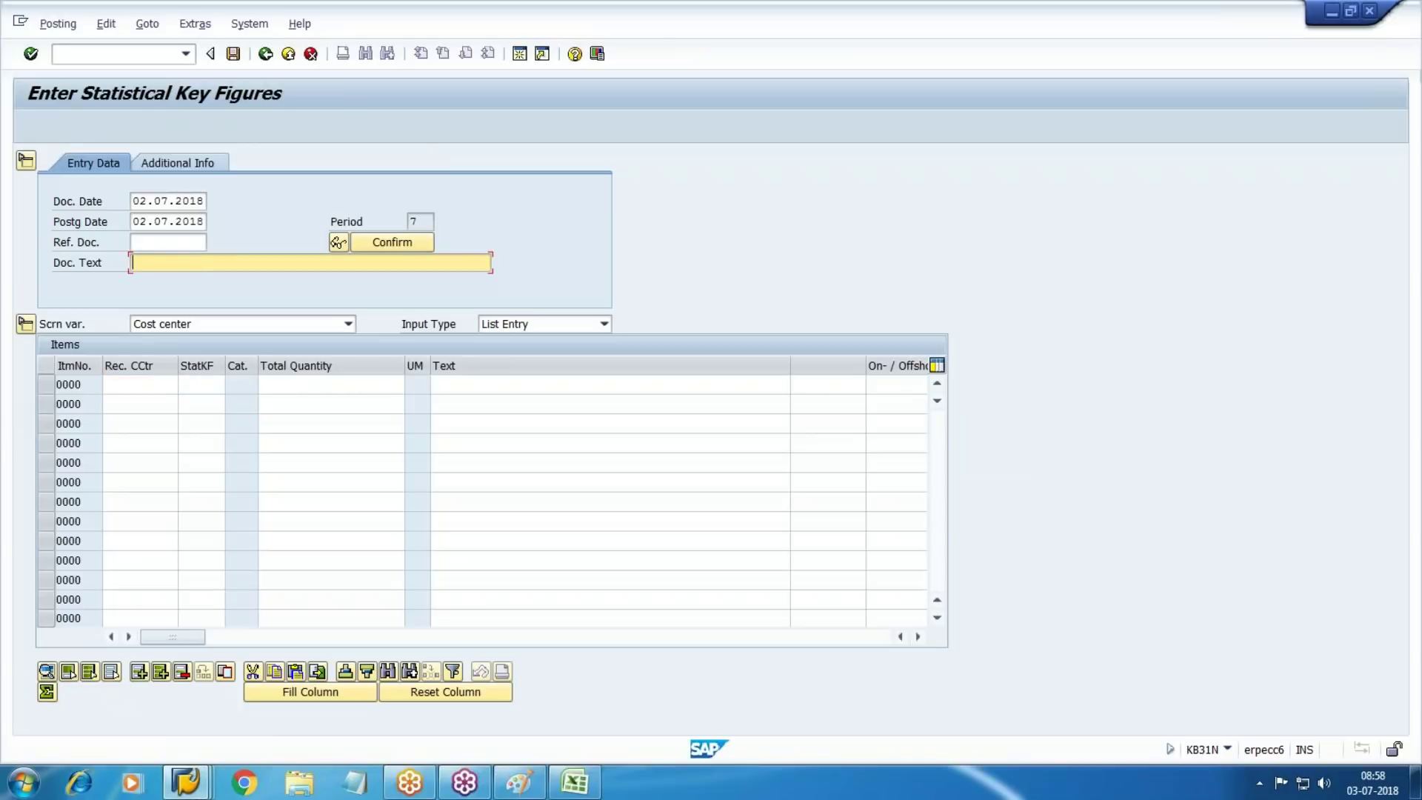
pyautogui.click(140, 384)
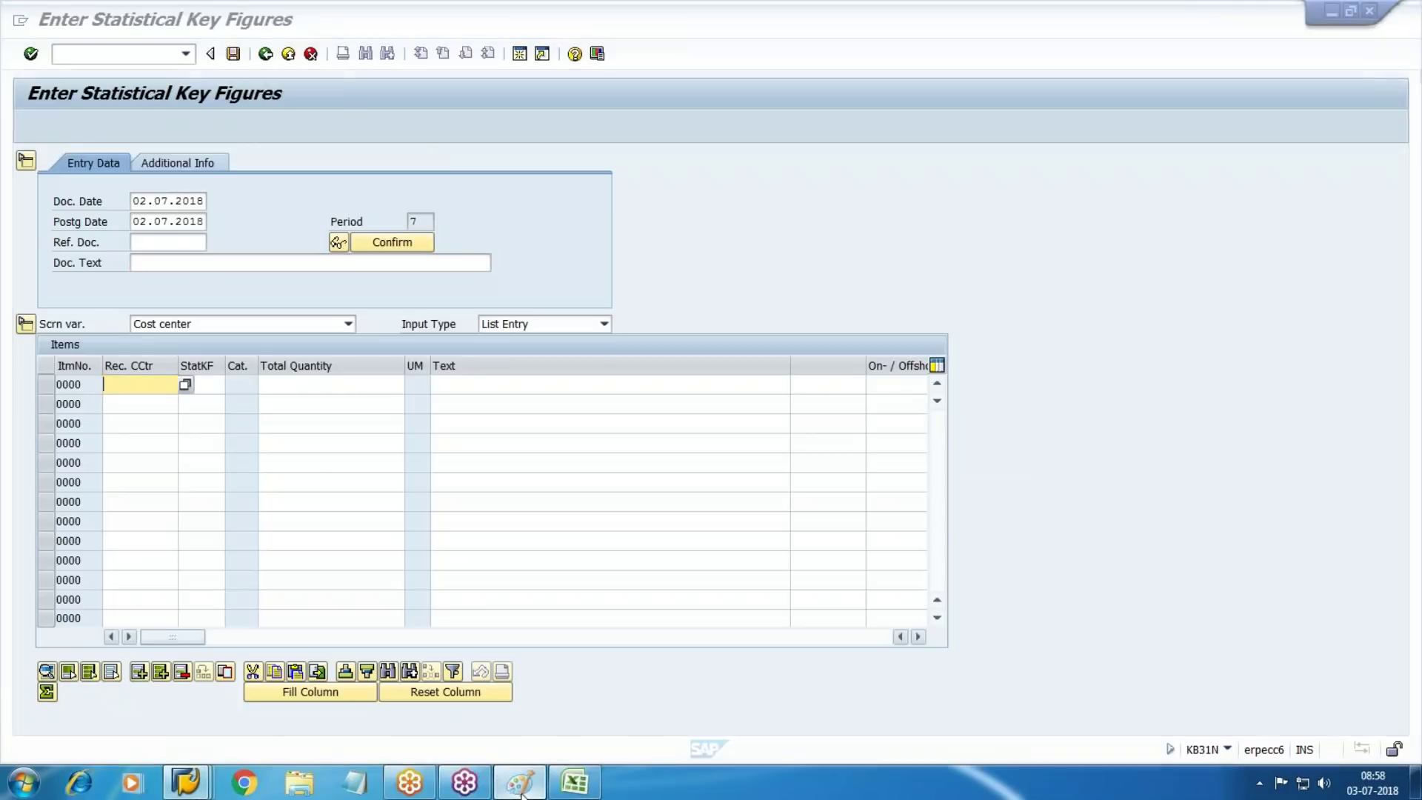
pyautogui.click(519, 783)
pyautogui.hotkey('alt', 'Tab')
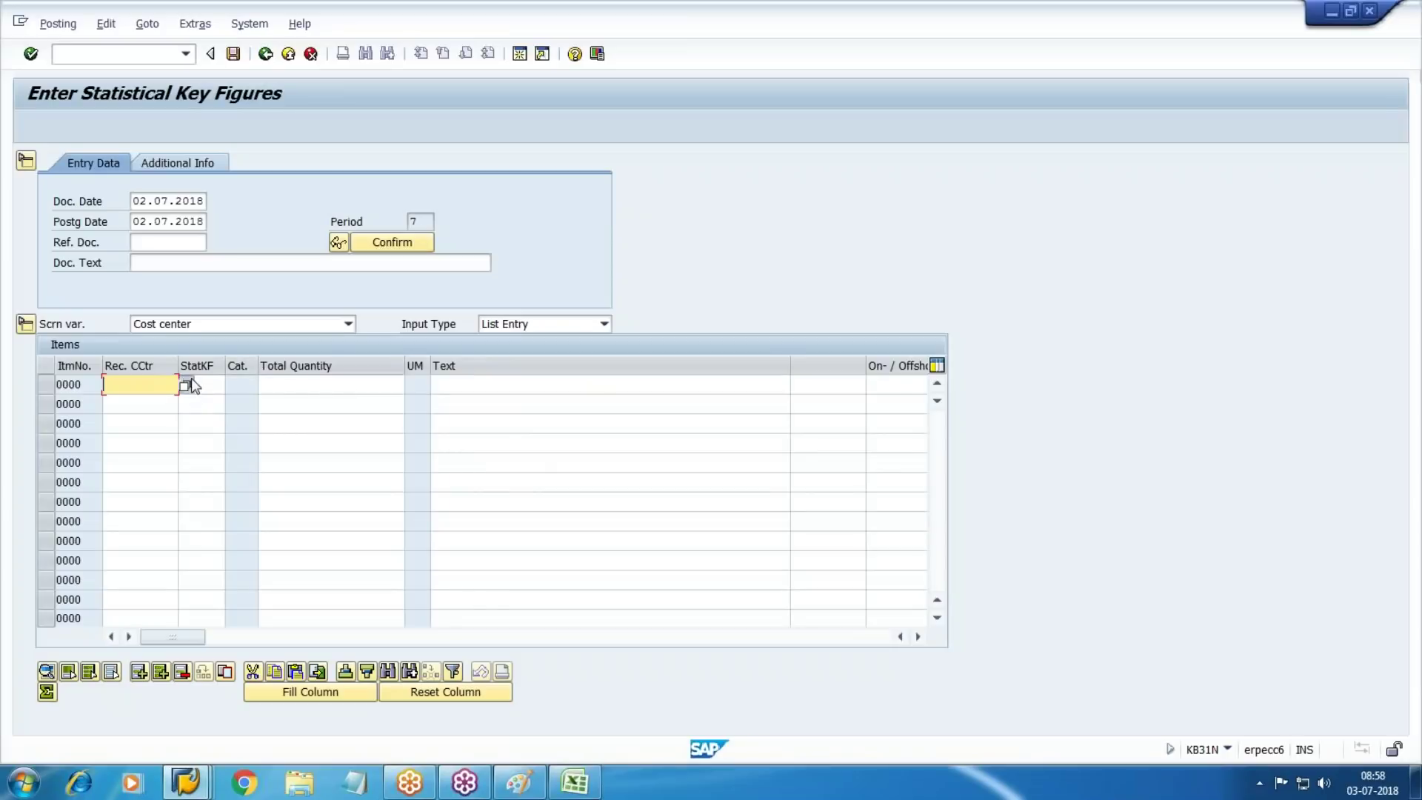
pyautogui.click(186, 386)
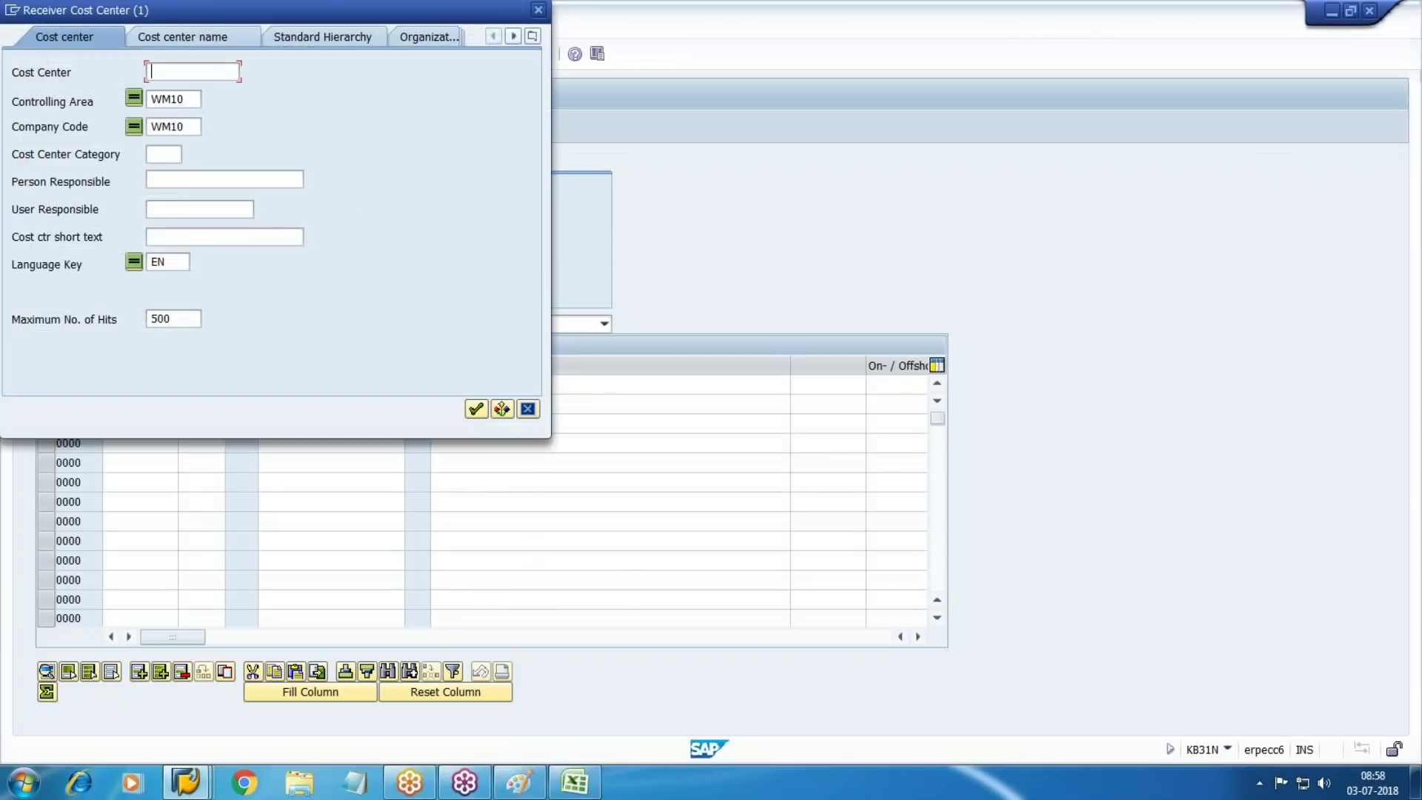
pyautogui.press('Return')
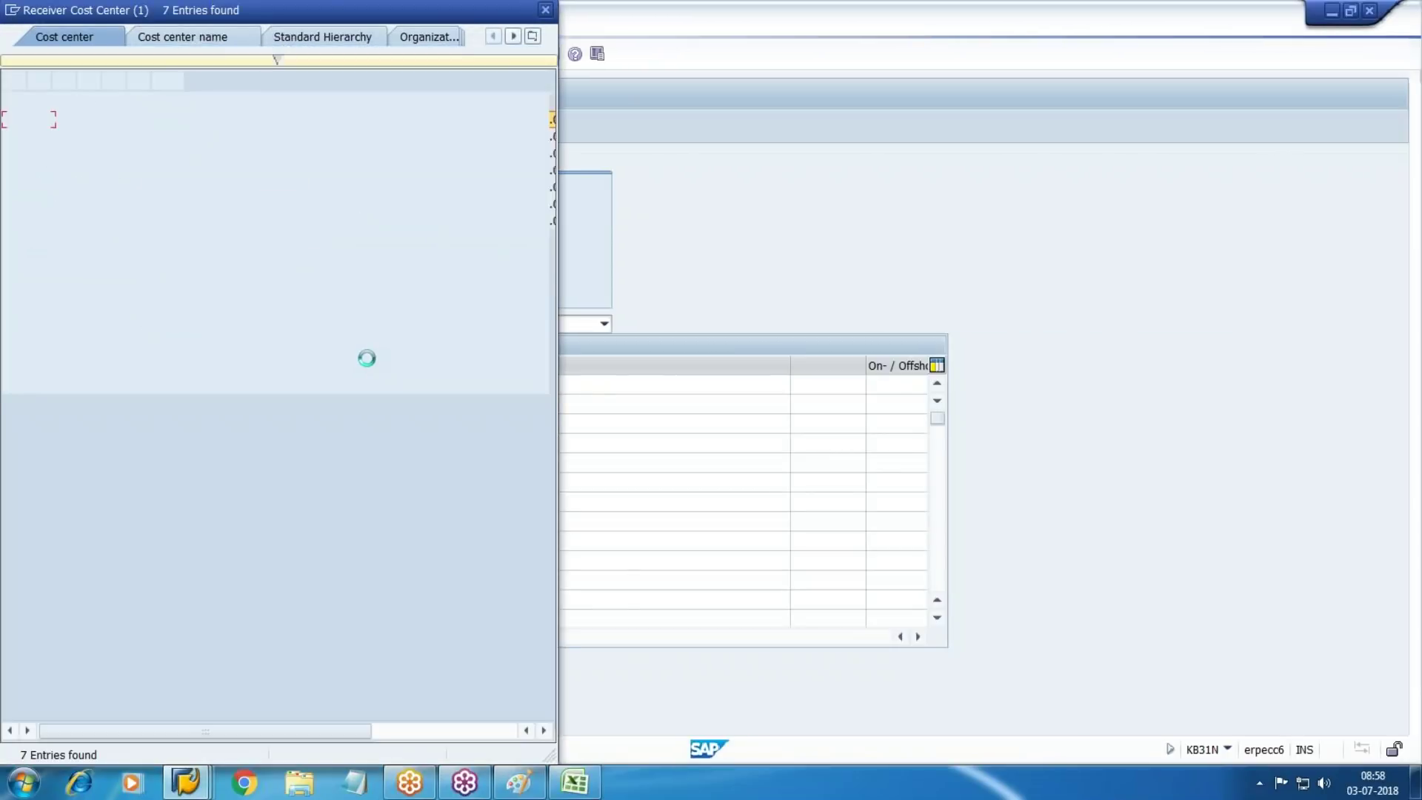
pyautogui.doubleClick(401, 146)
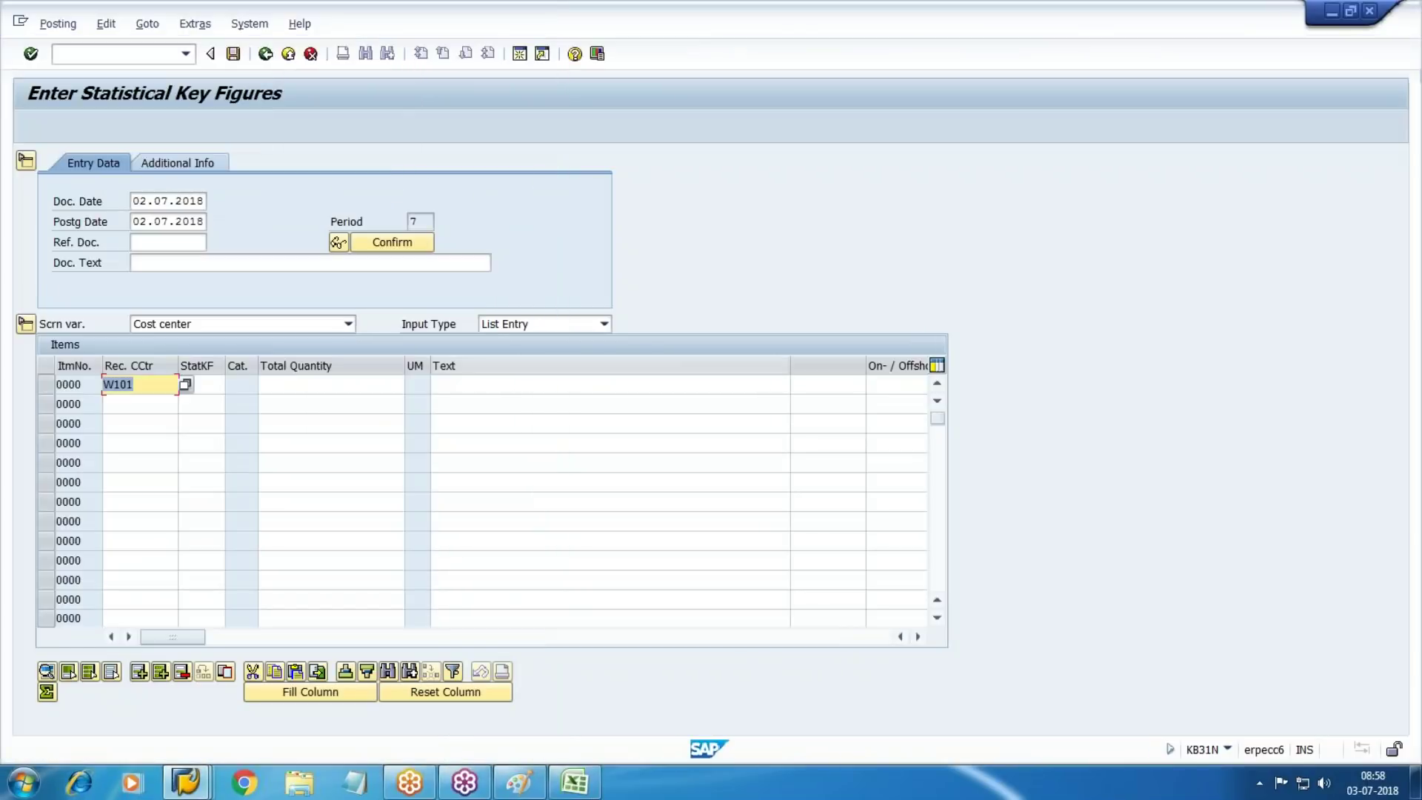
pyautogui.write('1000')
pyautogui.press('Tab')
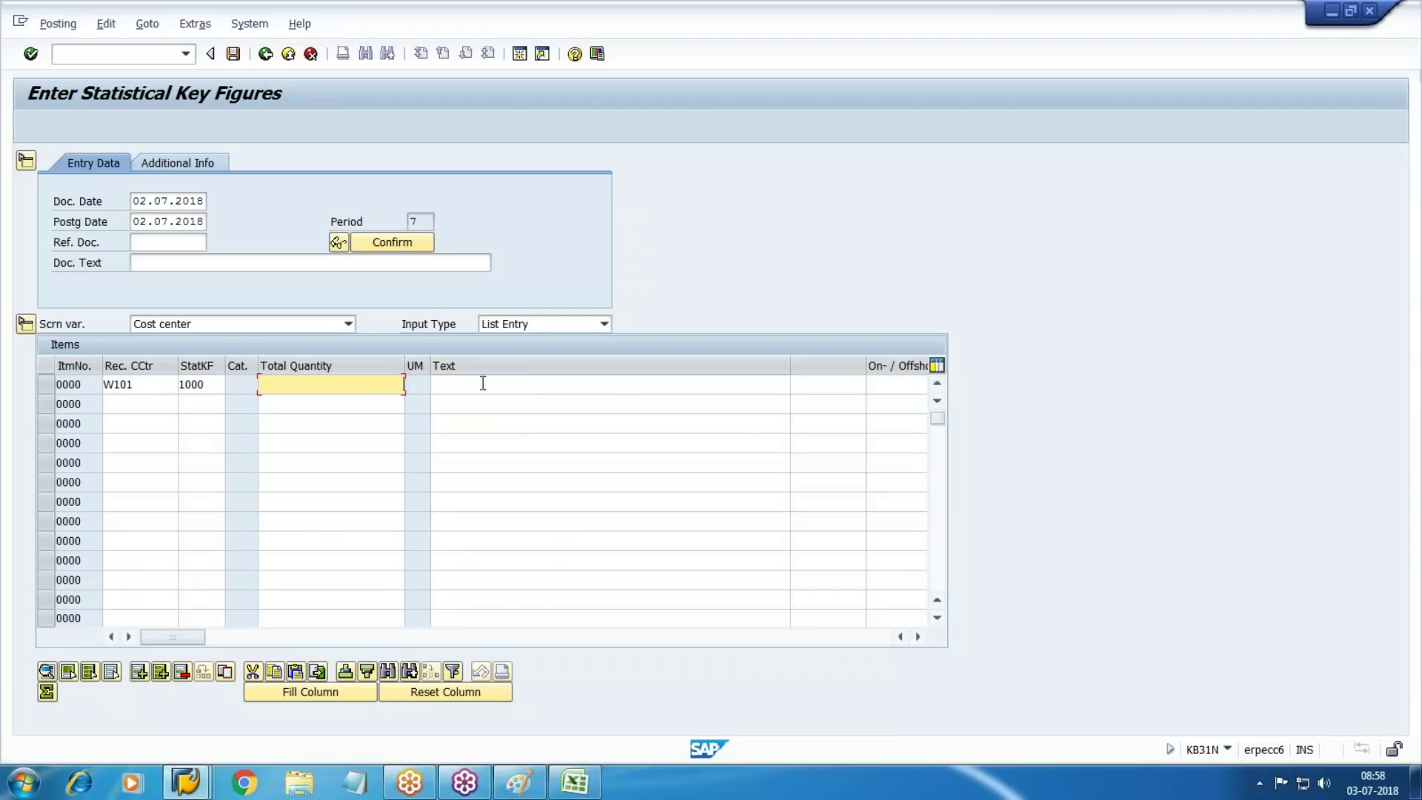
pyautogui.click(575, 782)
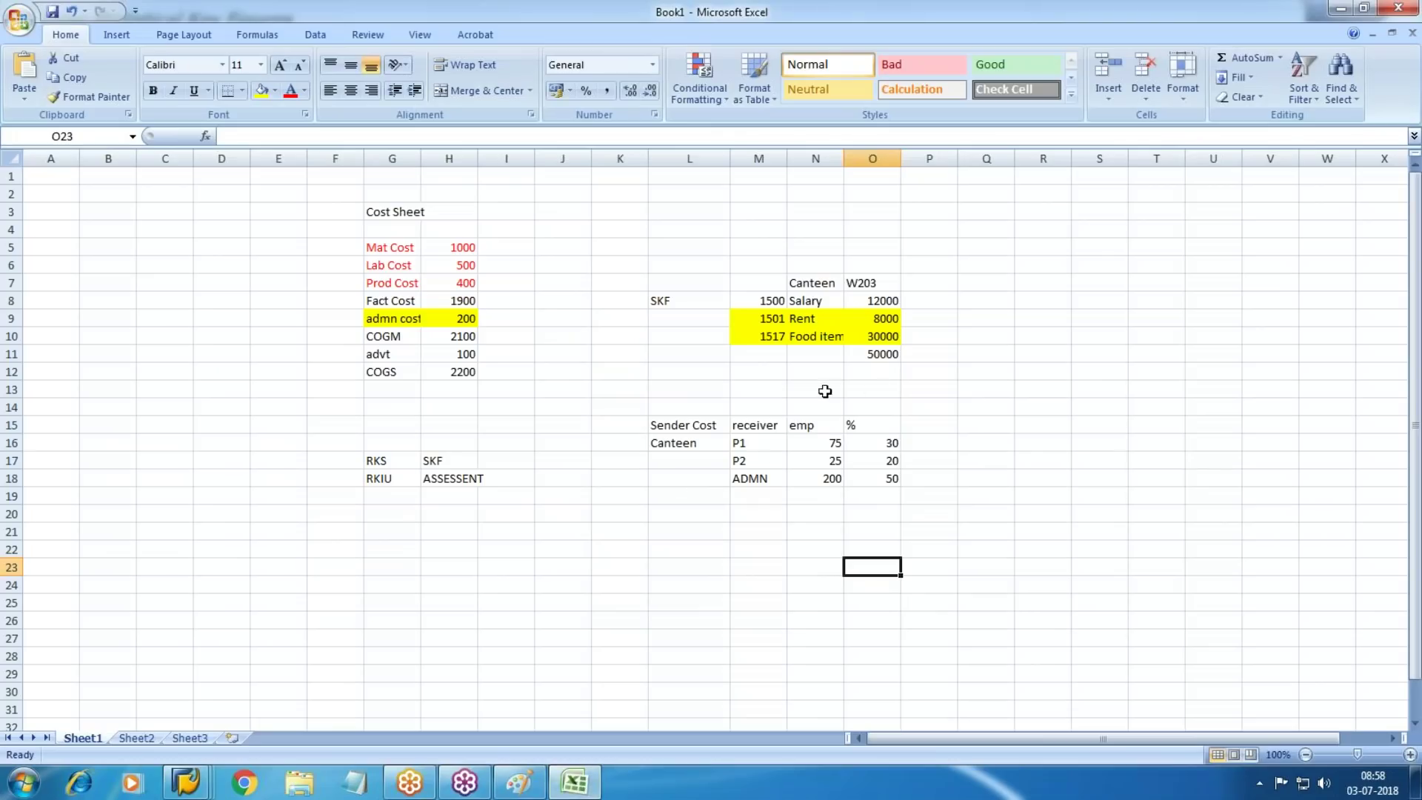
pyautogui.hotkey('alt', 'Tab')
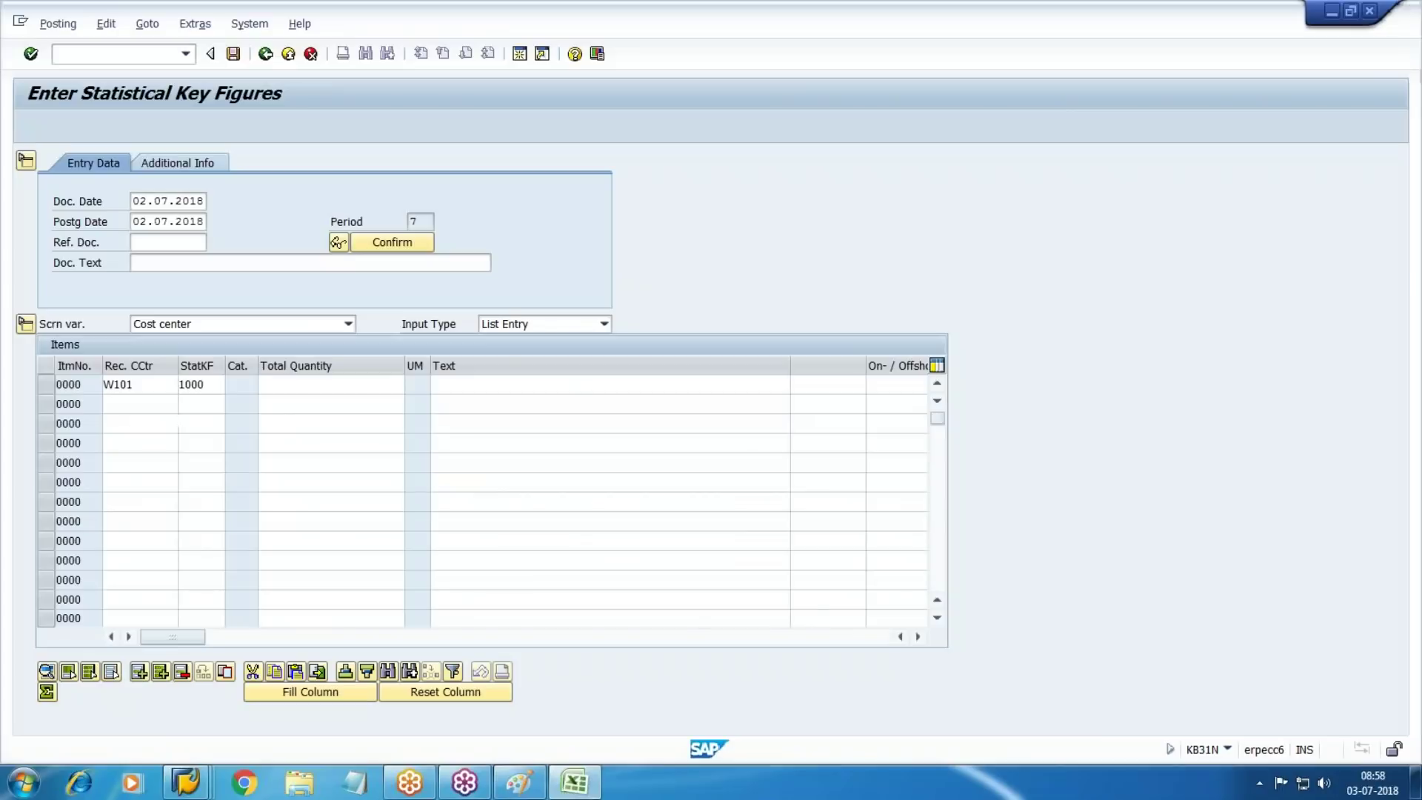
pyautogui.write('75')
pyautogui.press('Tab')
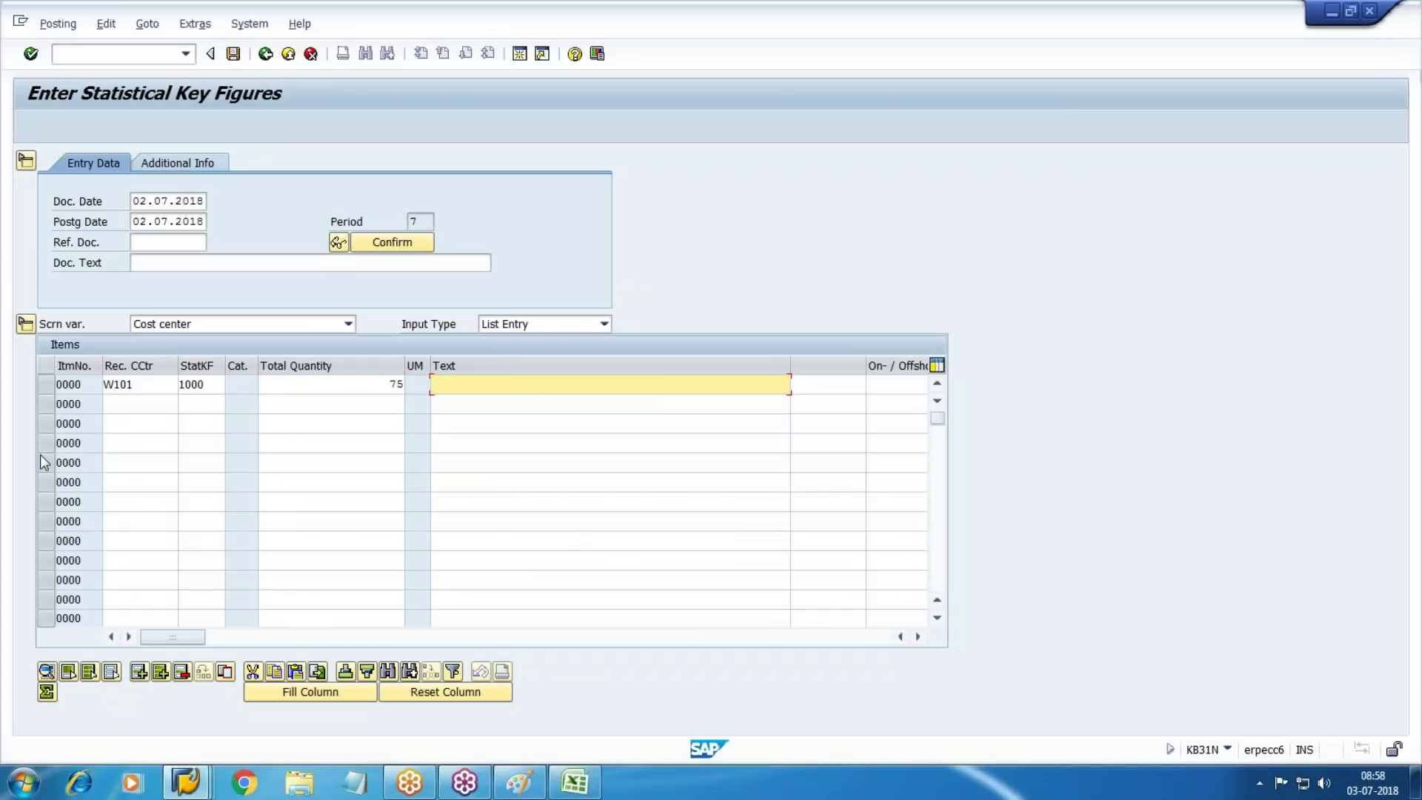
# Add receiver cost center W102 with key figure 1000 and quantity 25
pyautogui.click(176, 399)
pyautogui.press('F4')
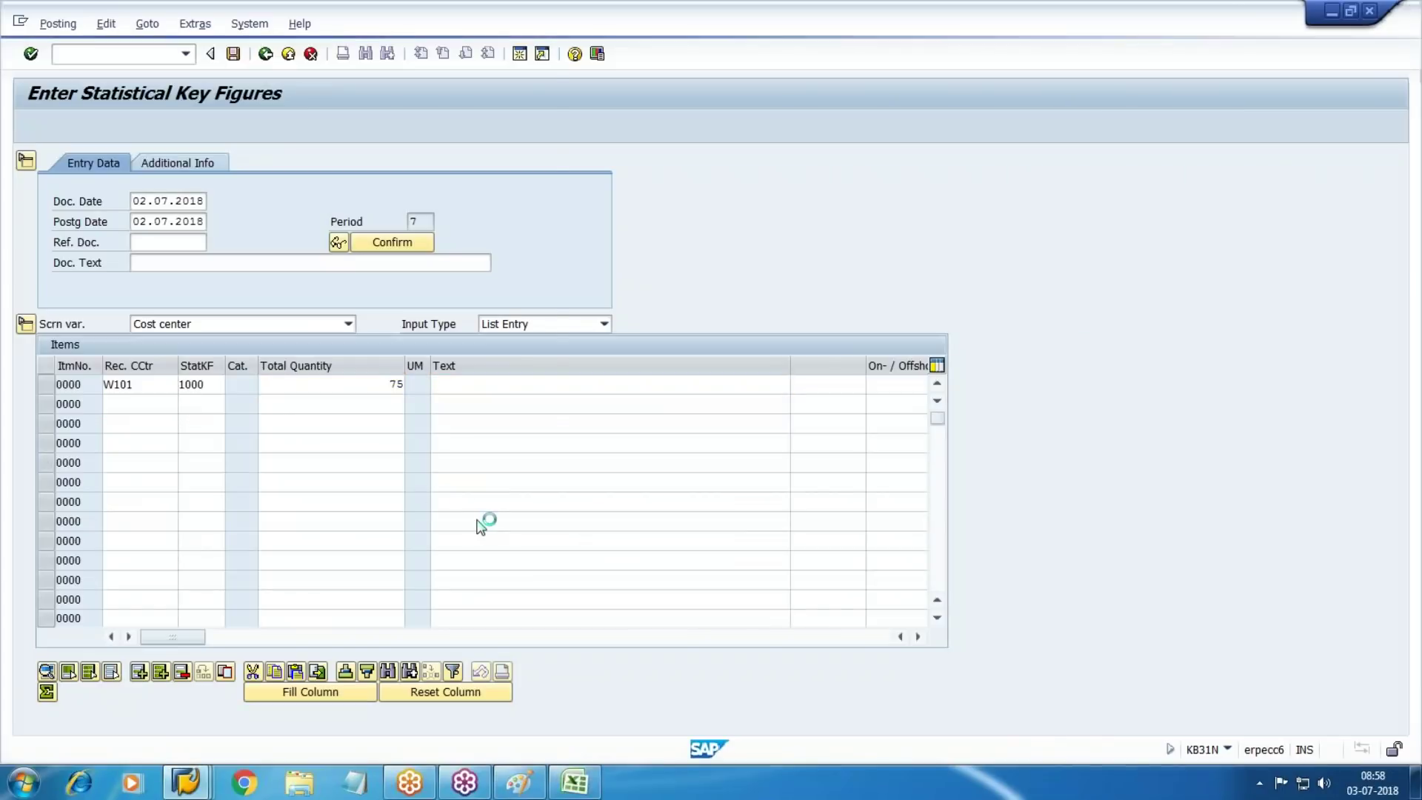
pyautogui.click(474, 406)
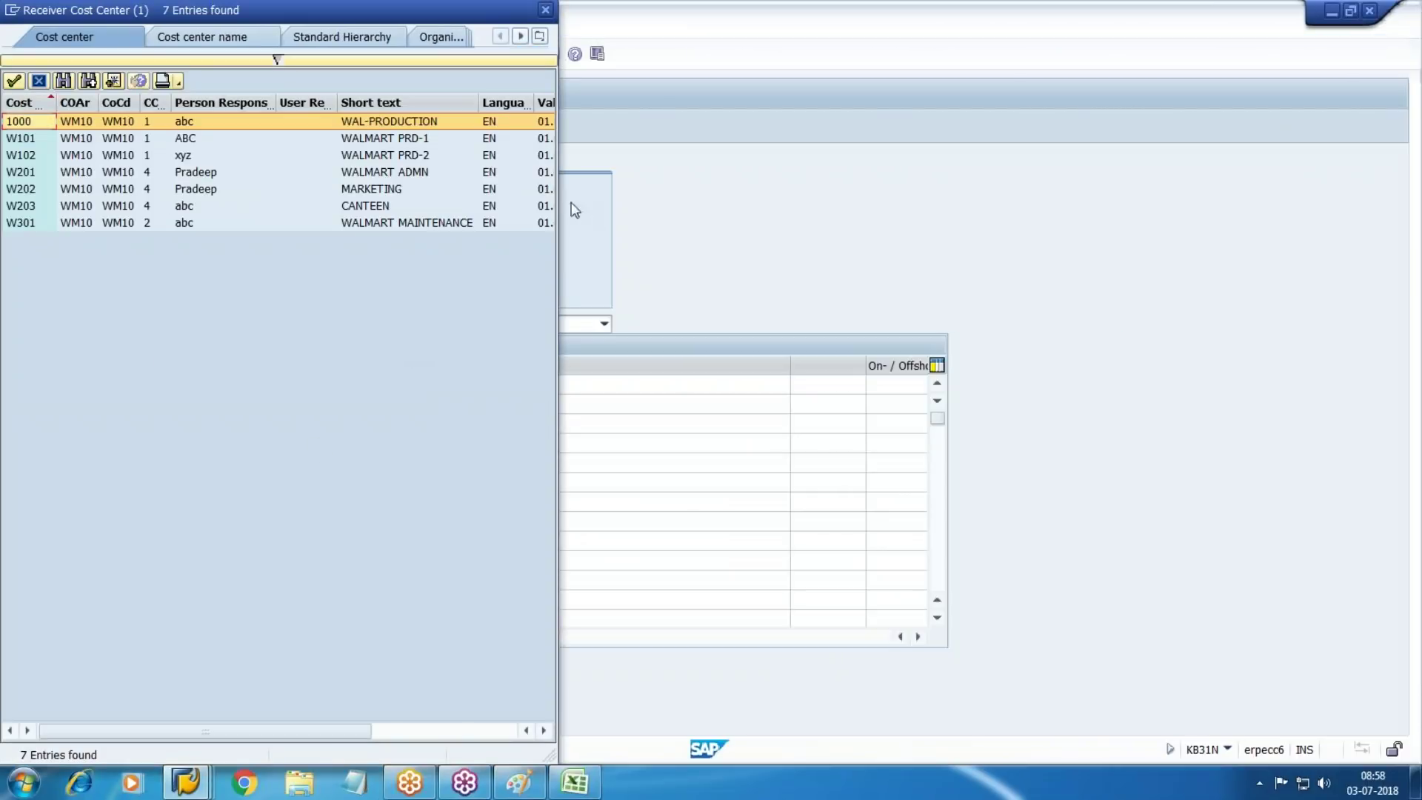
pyautogui.click(400, 156)
pyautogui.press('Tab')
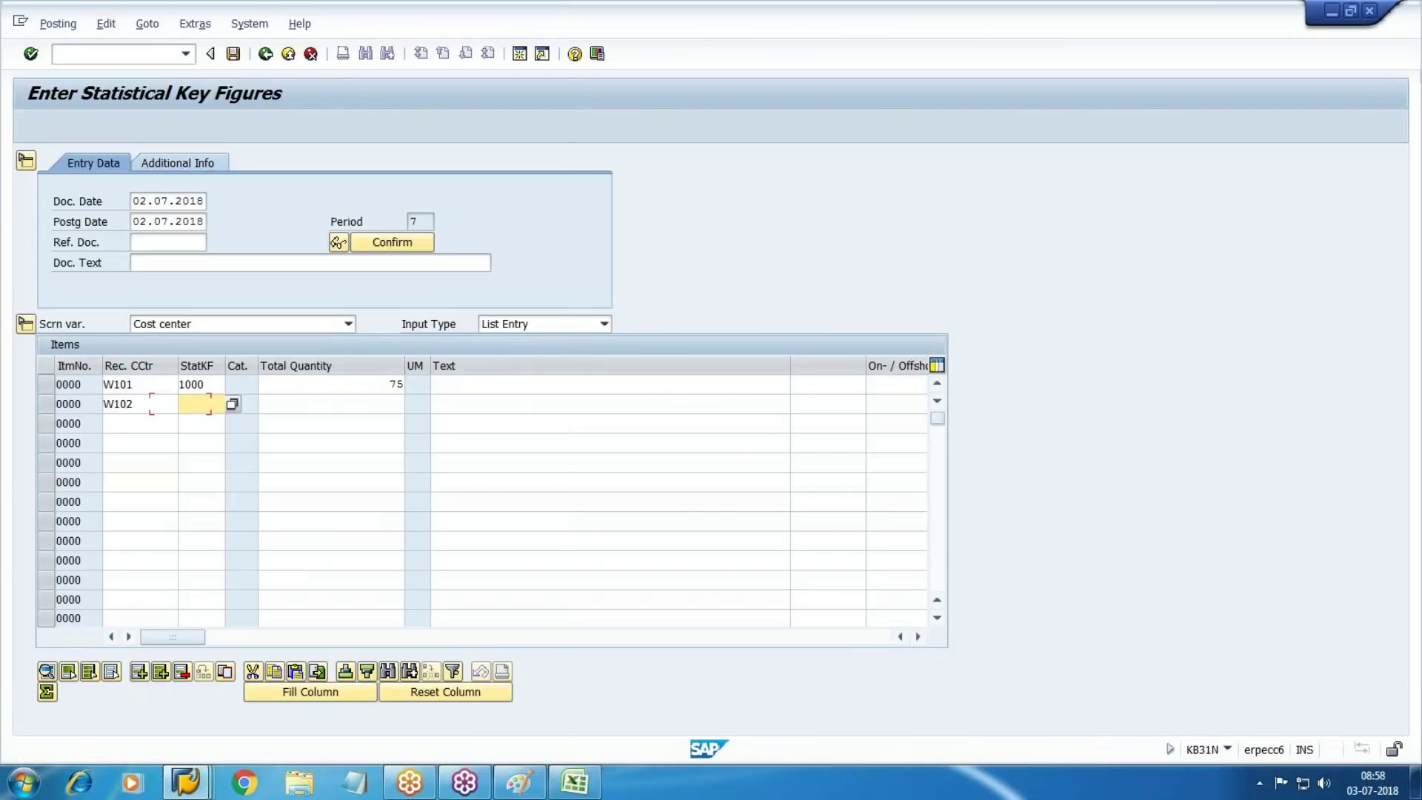
pyautogui.write('1000')
pyautogui.press('Tab')
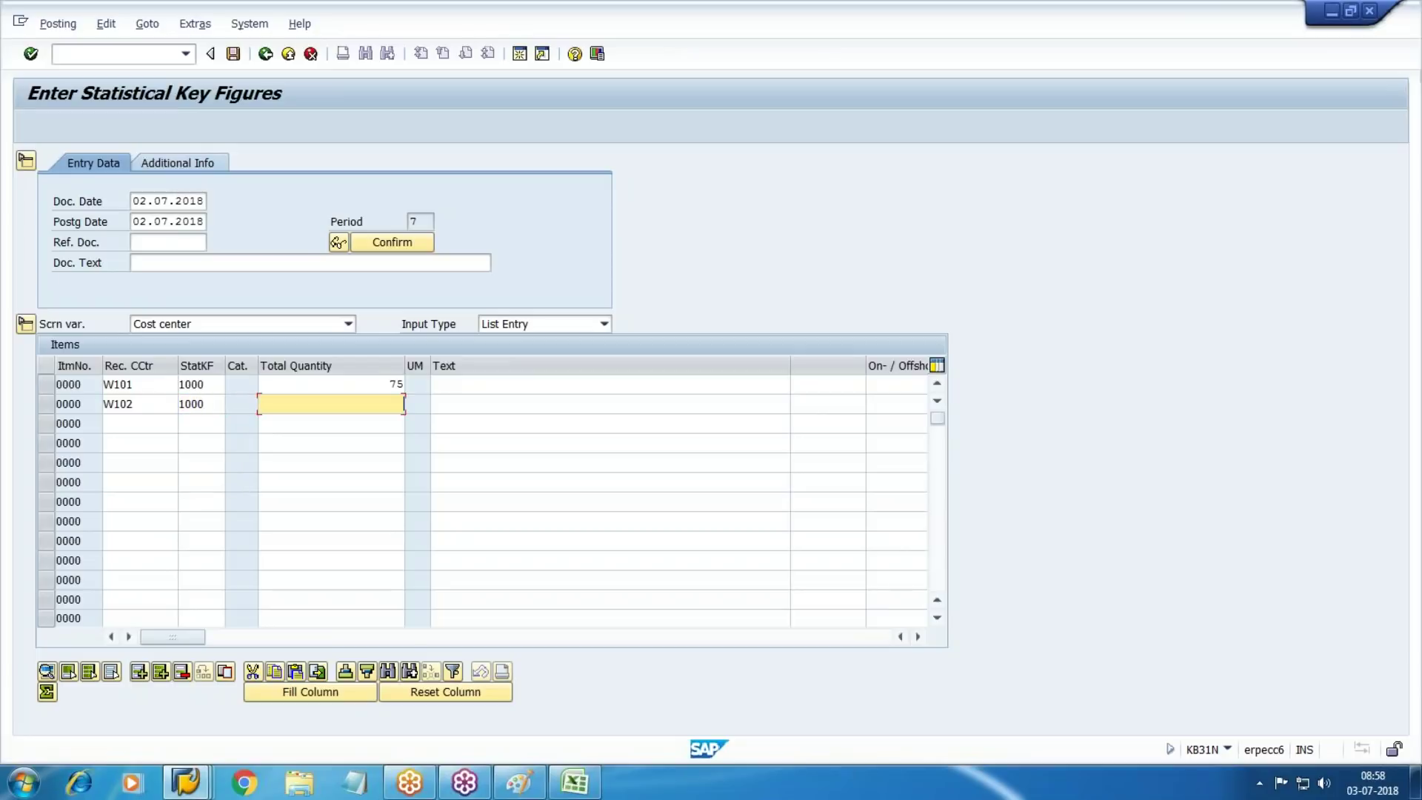
pyautogui.hotkey('alt', 'Tab')
pyautogui.hotkey('alt', 'Tab')
pyautogui.write('25')
pyautogui.press('Tab')
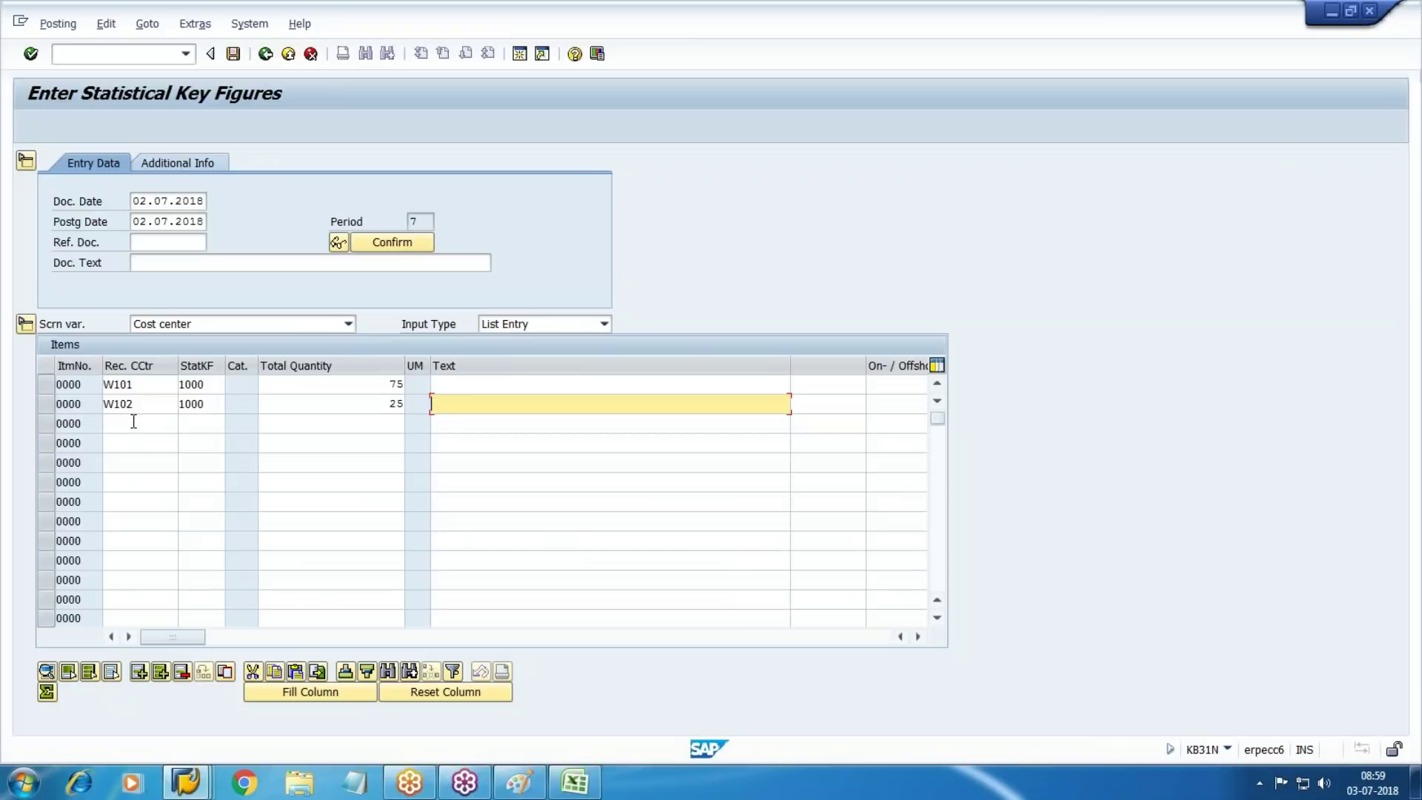
# Add receiver cost center W201 with key figure 1000 and quantity 200
pyautogui.click(133, 421)
pyautogui.press('Return')
pyautogui.press('F4')
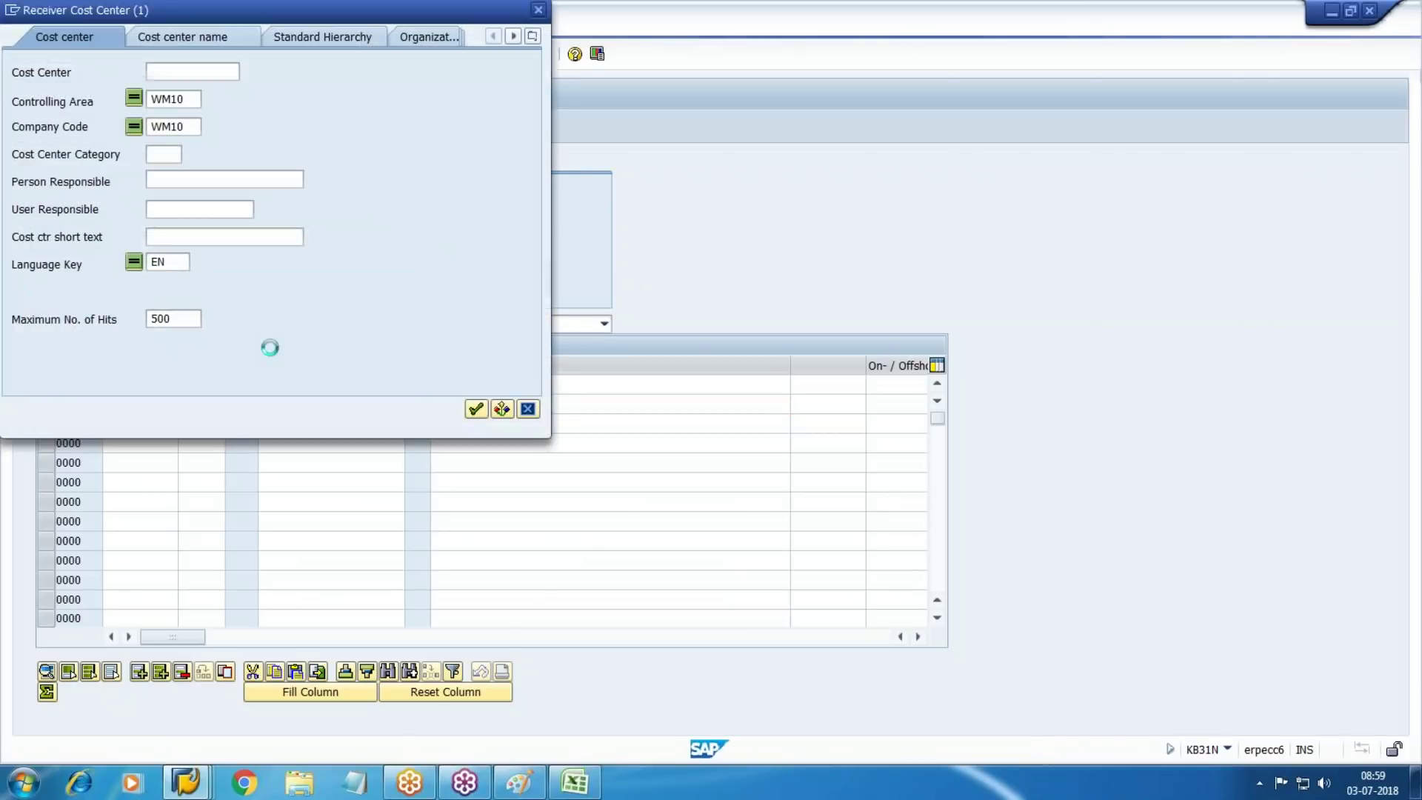
pyautogui.press('Return')
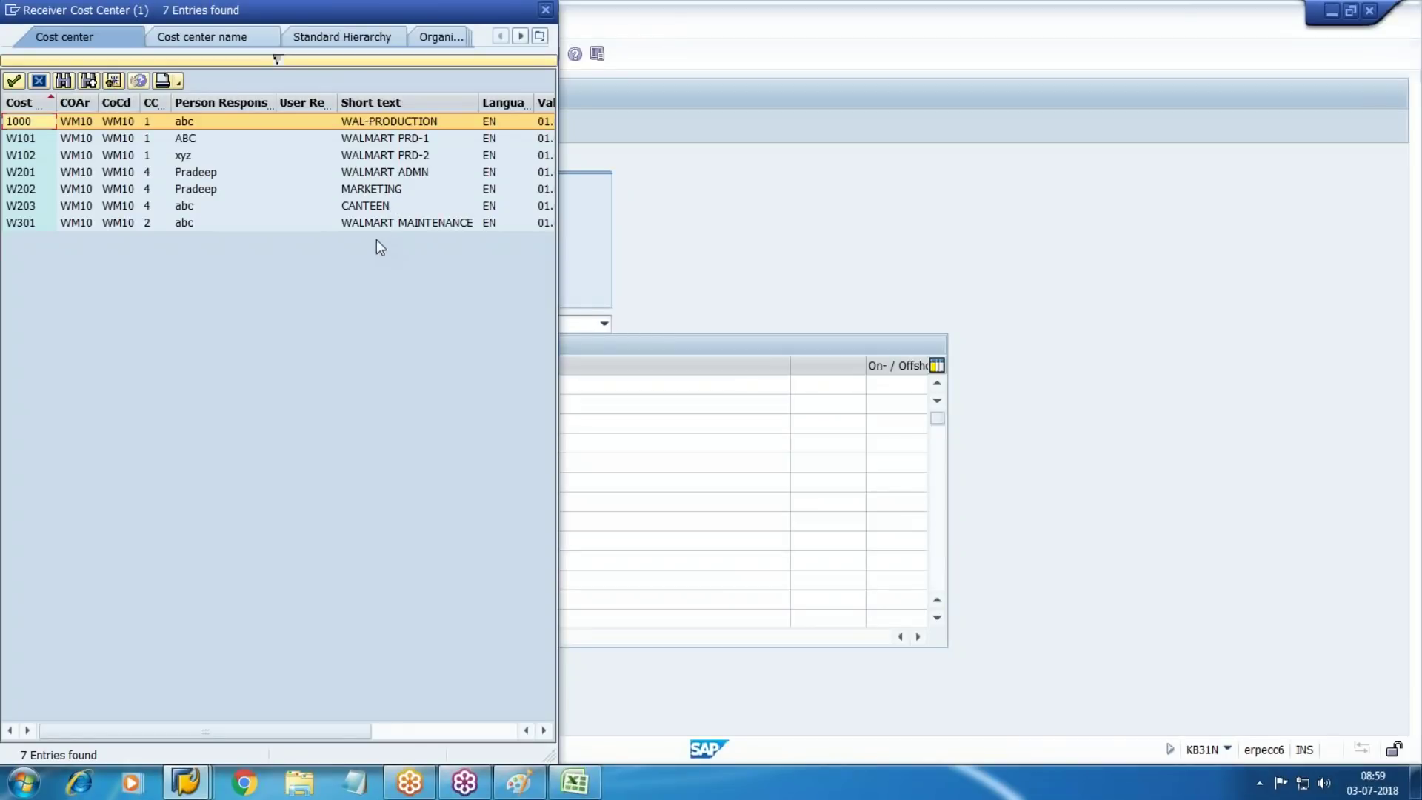
pyautogui.doubleClick(367, 172)
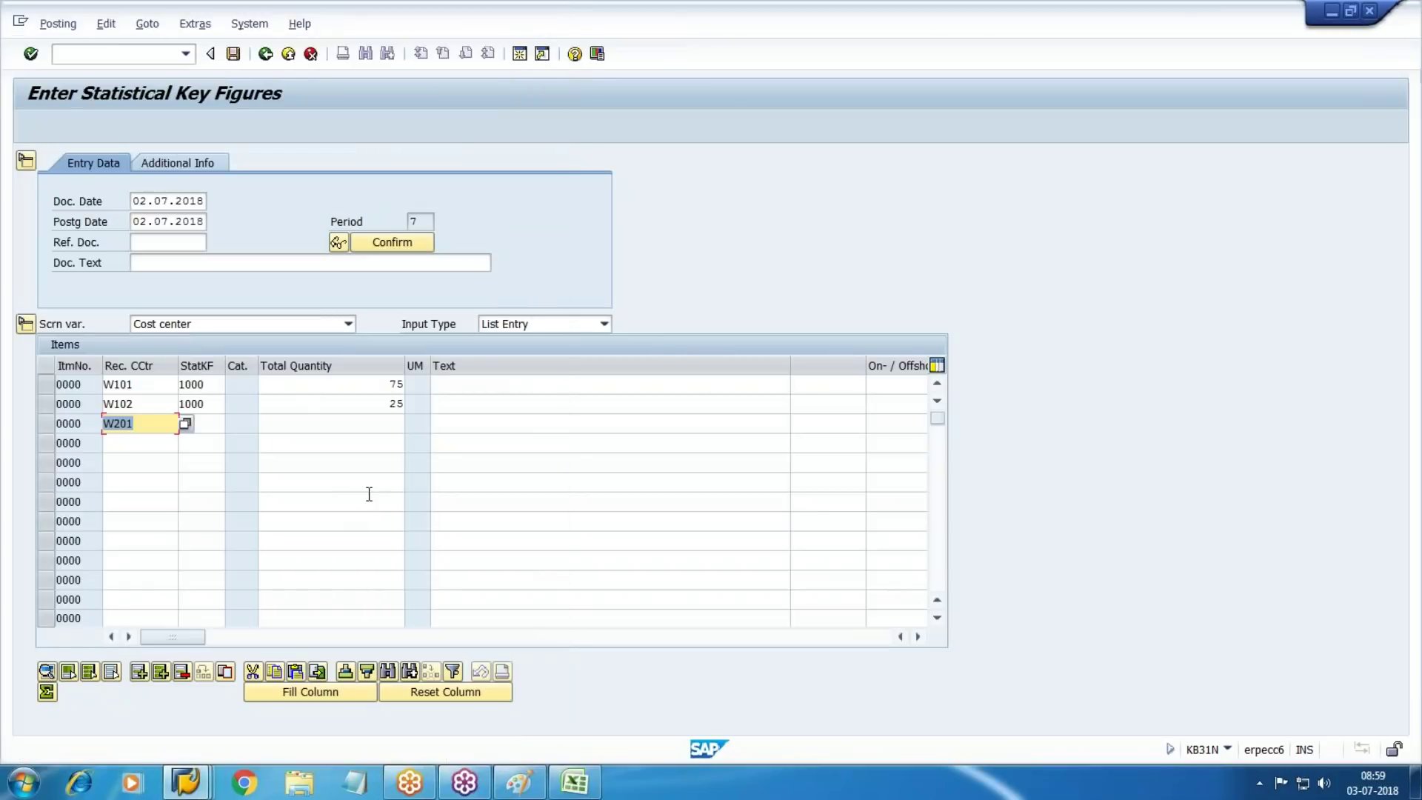
pyautogui.press('Tab')
pyautogui.write('1000')
pyautogui.press('Tab')
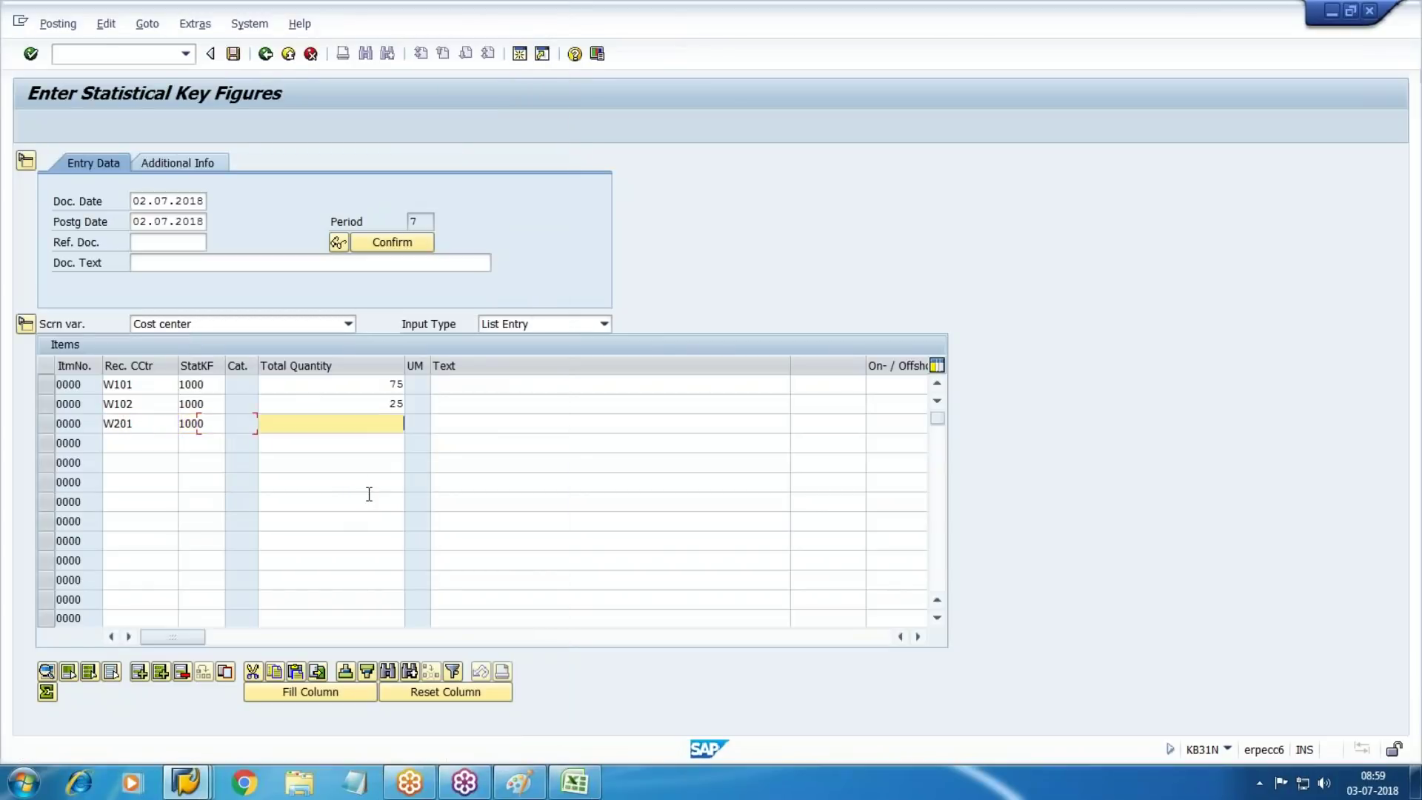
pyautogui.write('200')
pyautogui.hotkey('alt', 'Tab')
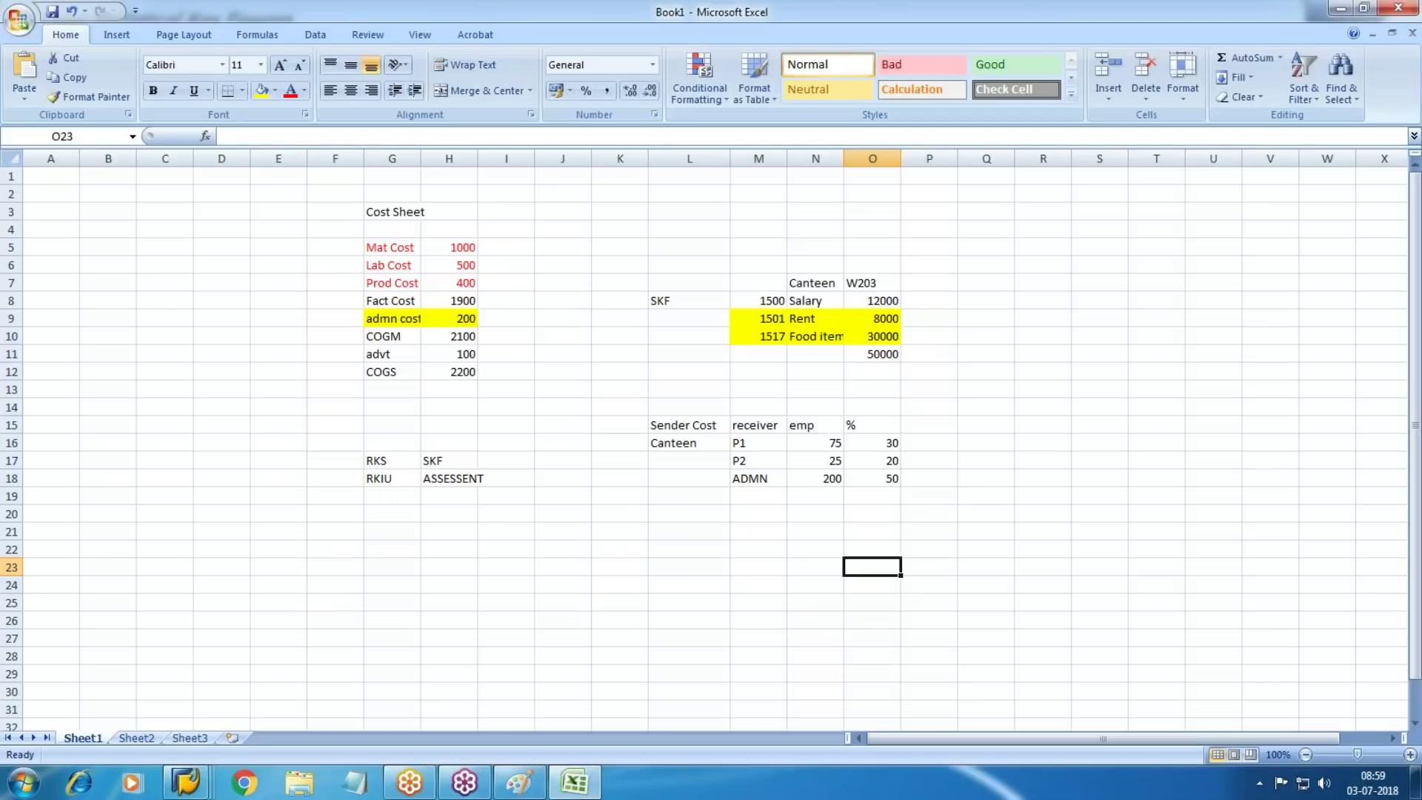
# Re-enter 200 as W201's quantity and check the employee count in Excel cell N17
pyautogui.hotkey('alt', 'Tab')
pyautogui.press('BackSpace')
pyautogui.press('BackSpace')
pyautogui.press('BackSpace')
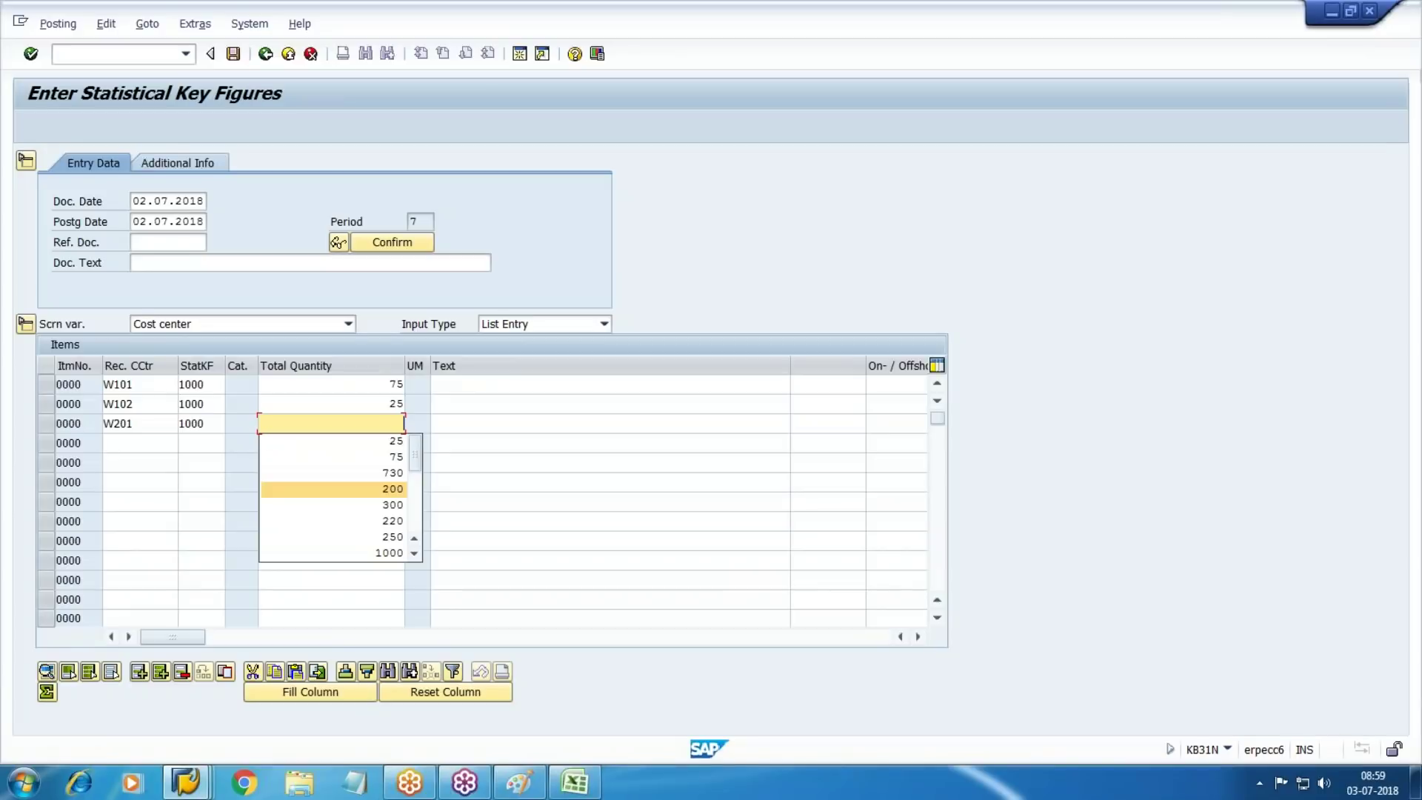
pyautogui.write('200')
pyautogui.press('Tab')
pyautogui.hotkey('shift', 'Tab')
pyautogui.hotkey('alt', 'Tab')
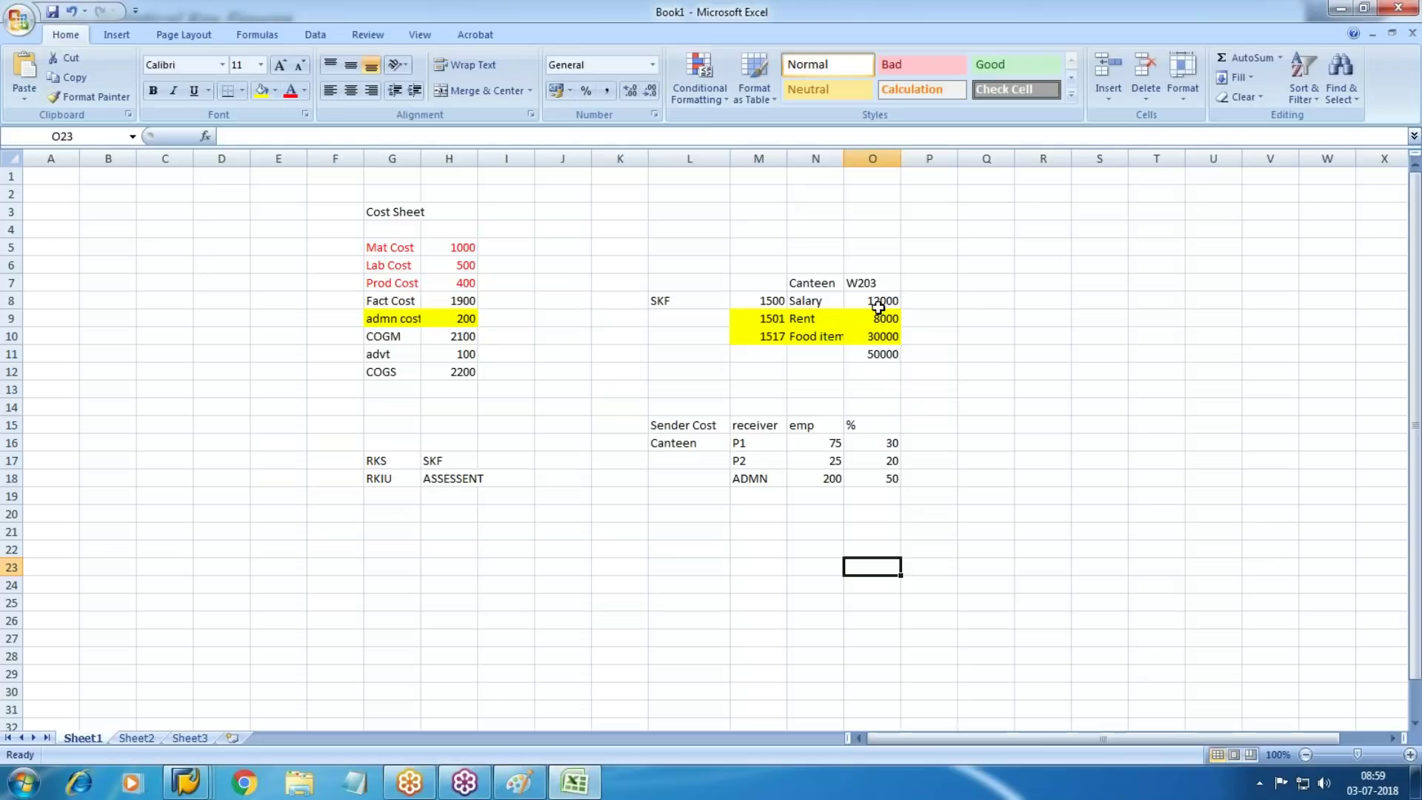
pyautogui.click(837, 463)
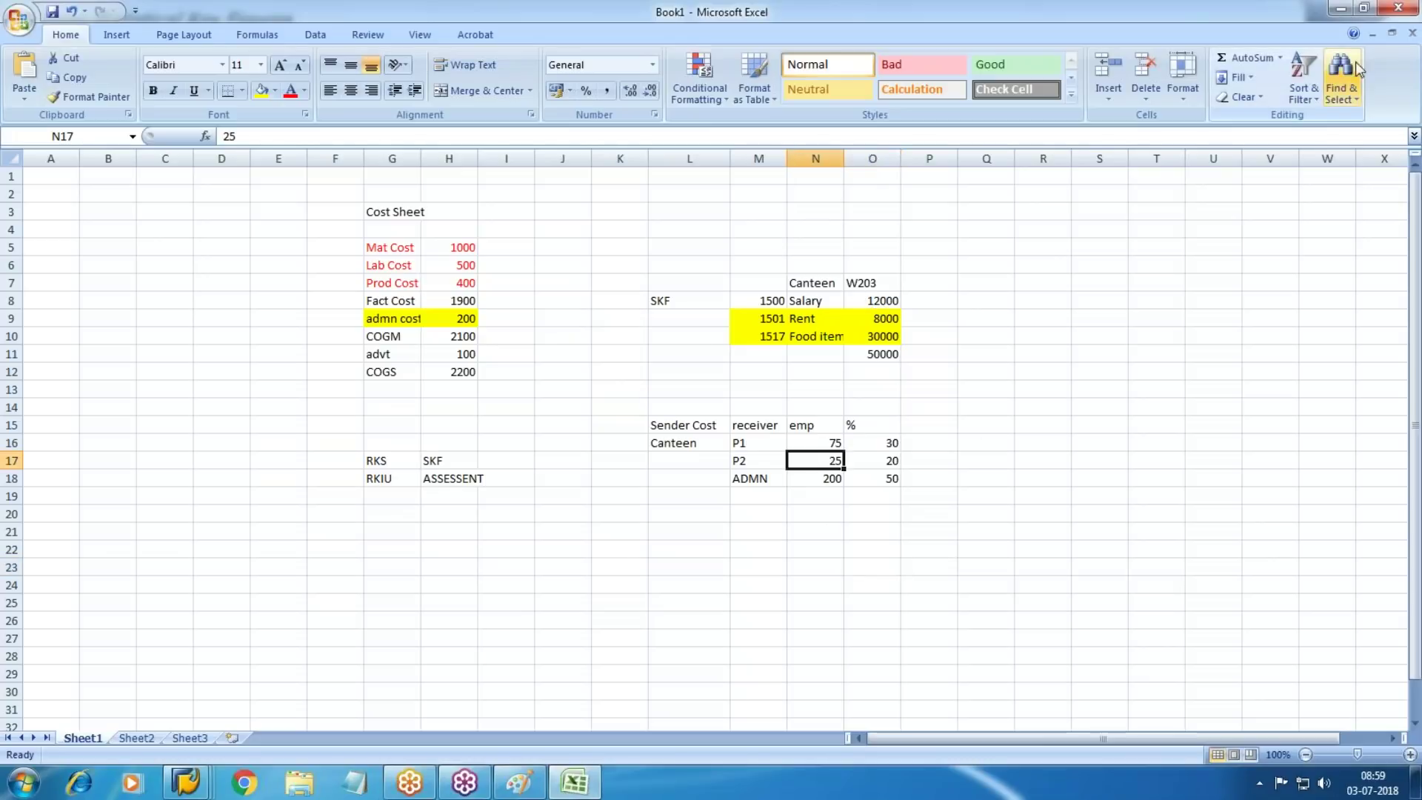
pyautogui.click(1411, 80)
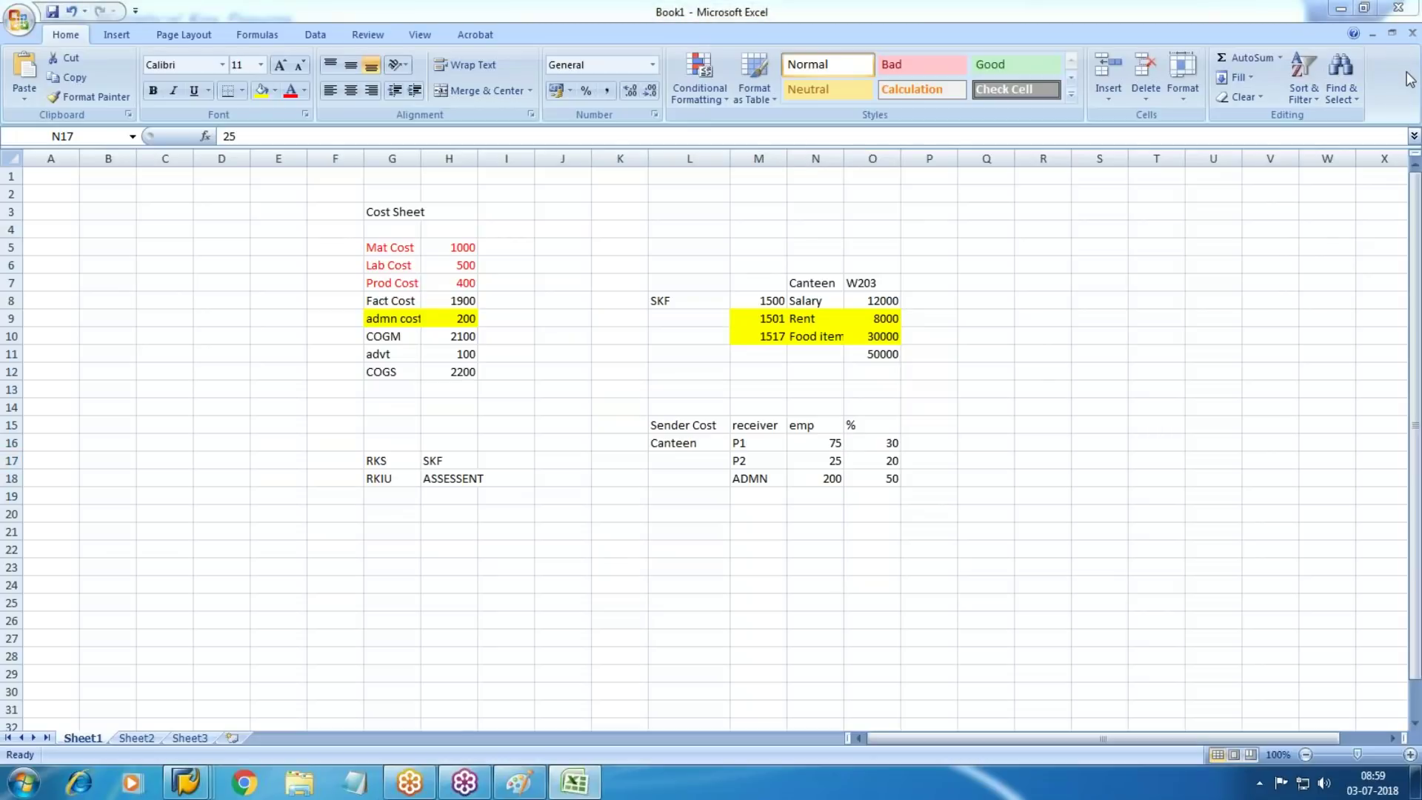
# Post the statistical key figure document (document 4) and return to SAP Easy Access with /n
pyautogui.hotkey('alt', 'Tab')
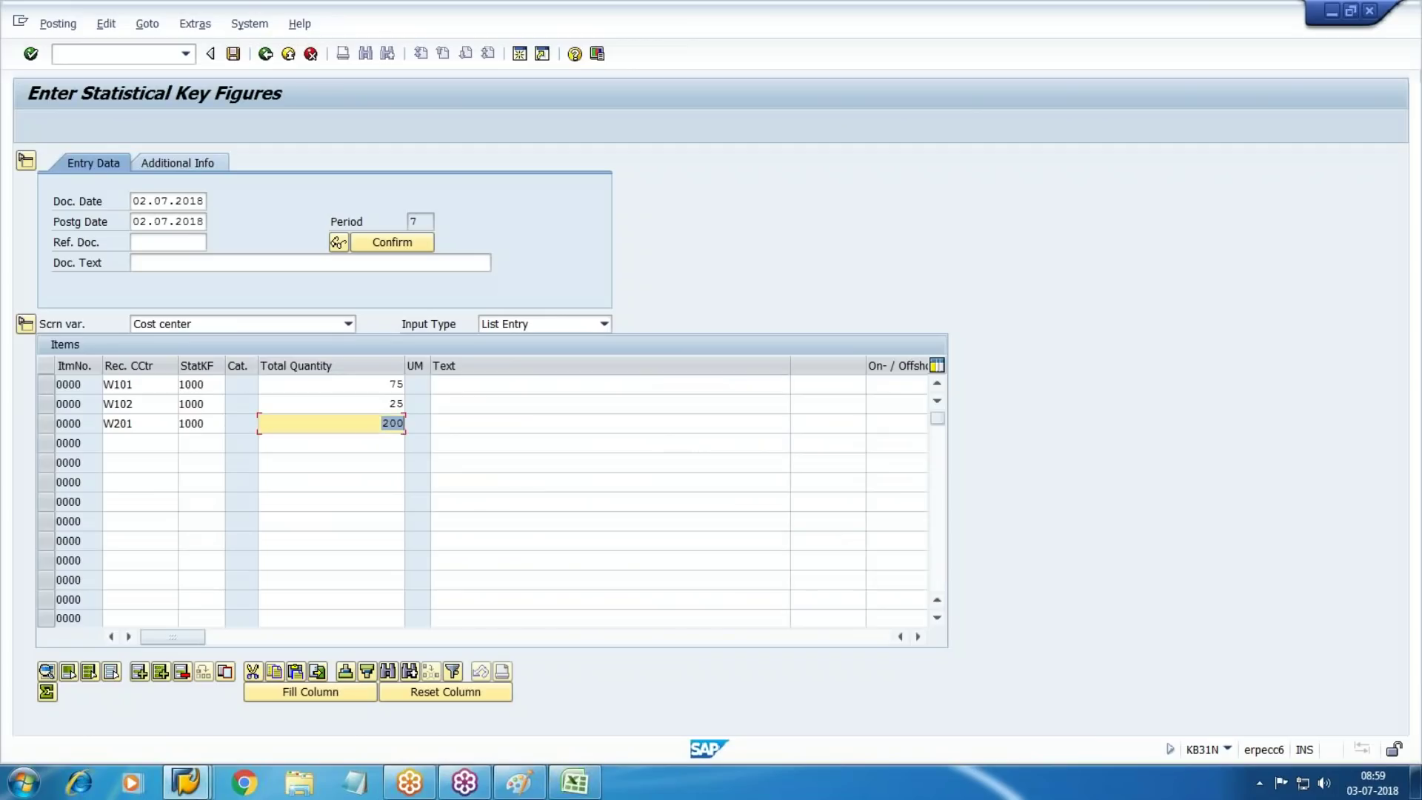
pyautogui.click(235, 53)
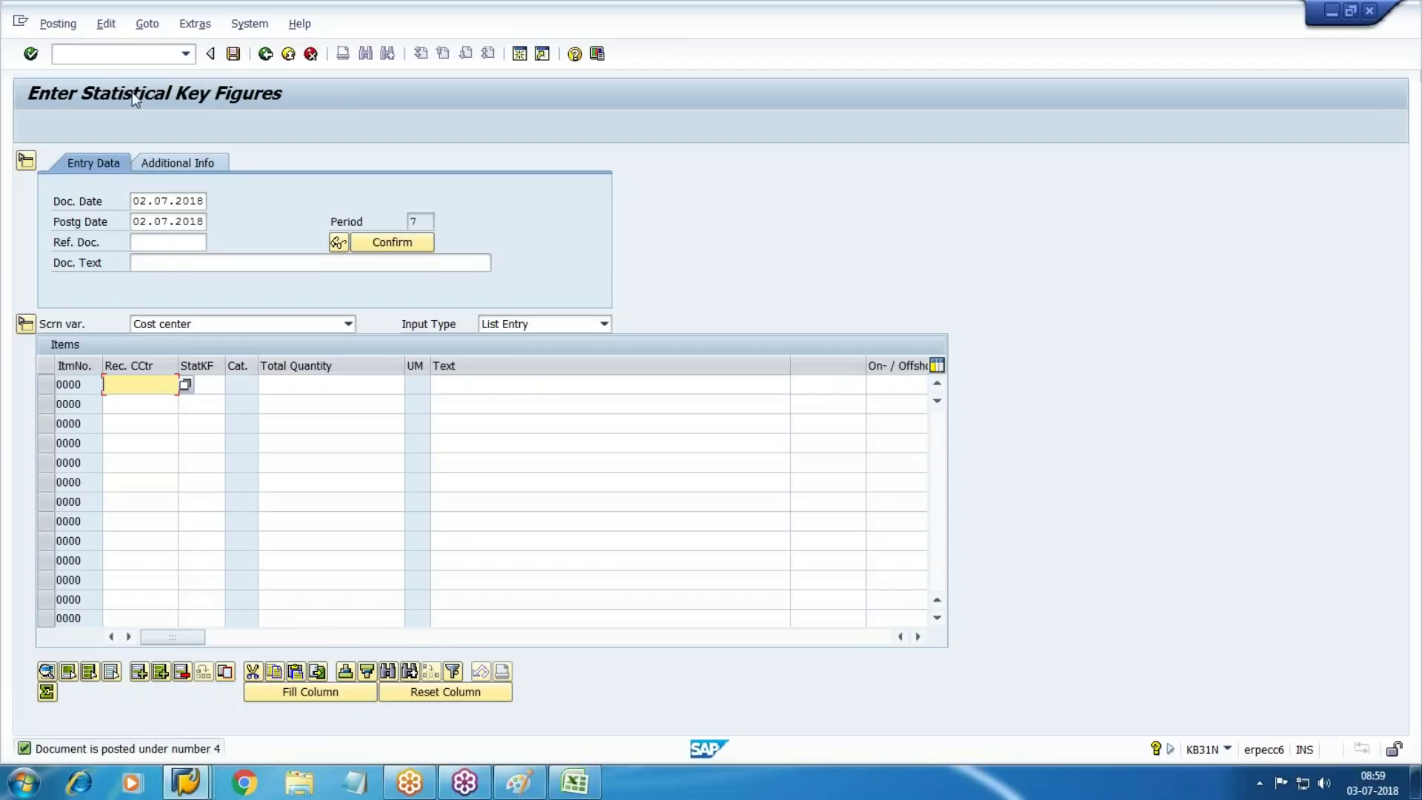
pyautogui.click(90, 54)
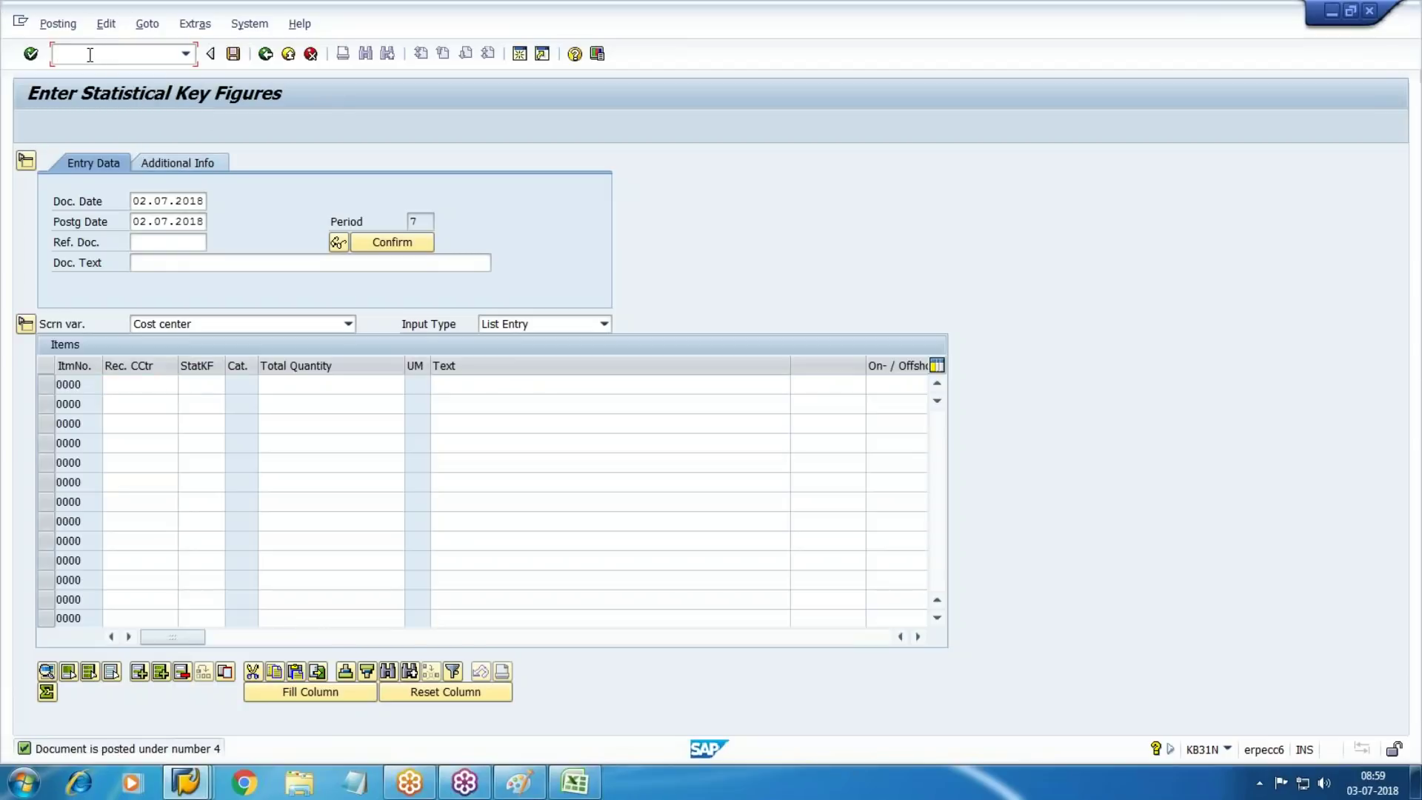
pyautogui.write('/n')
pyautogui.press('Return')
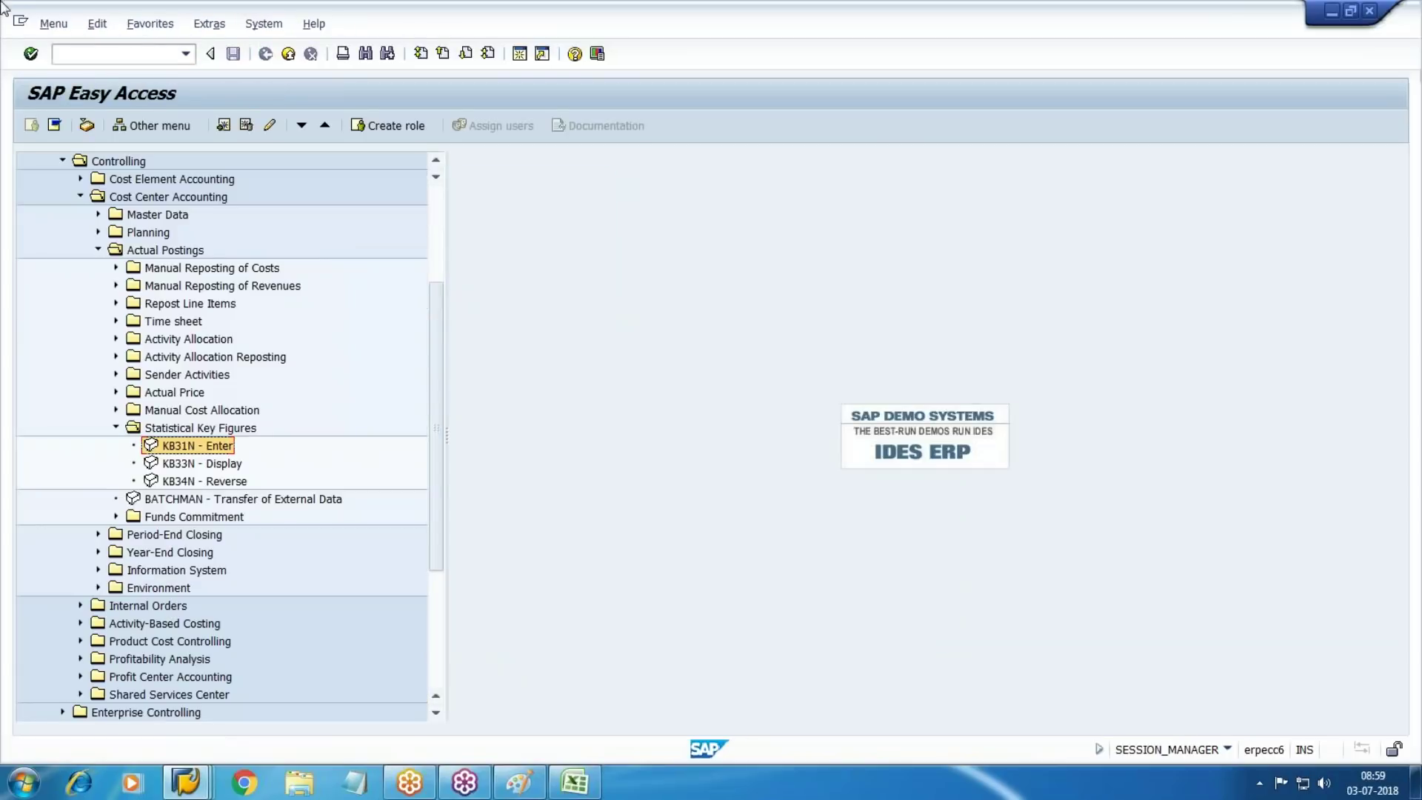
# Start the create secondary cost element transaction from the Cost Element Accounting menu
pyautogui.click(116, 428)
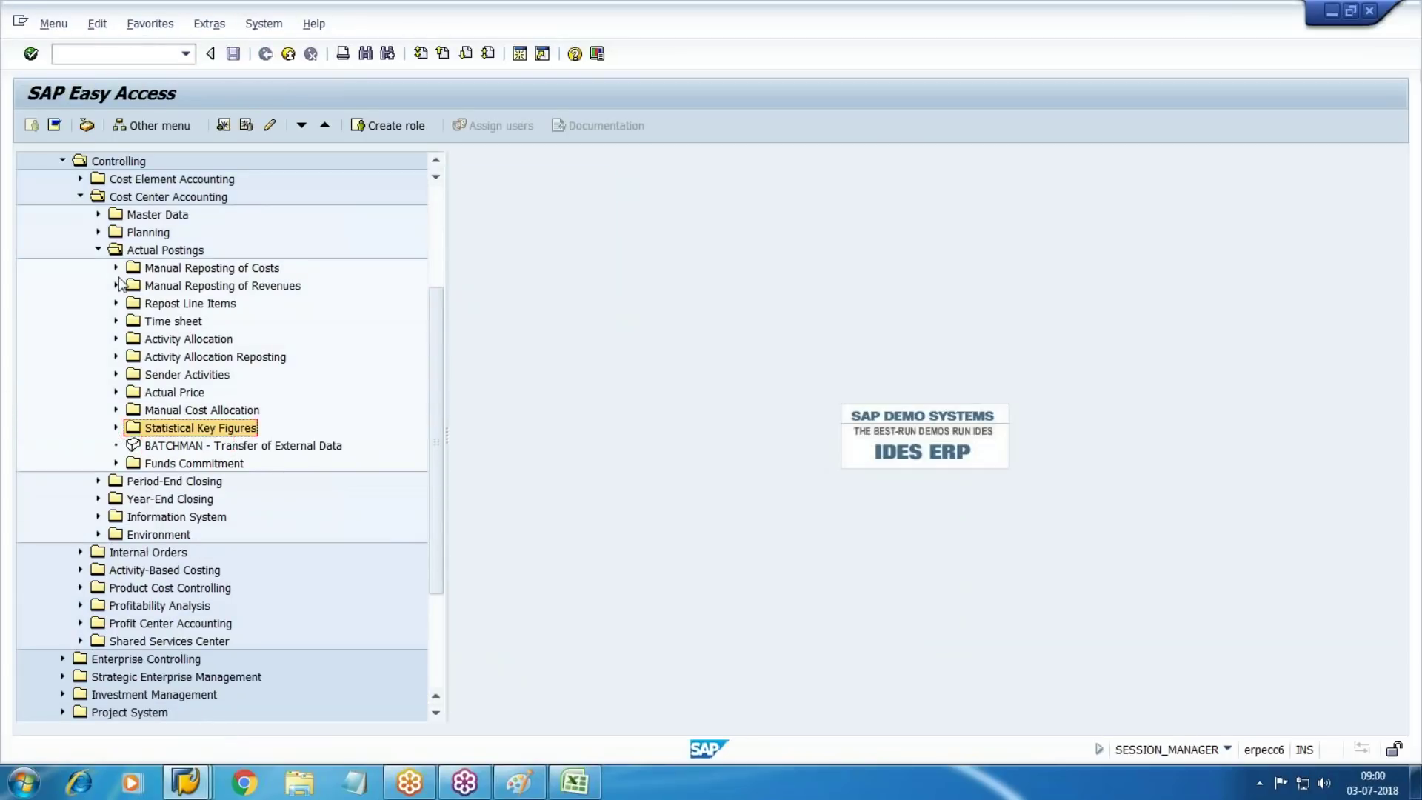
pyautogui.click(97, 250)
pyautogui.click(80, 232)
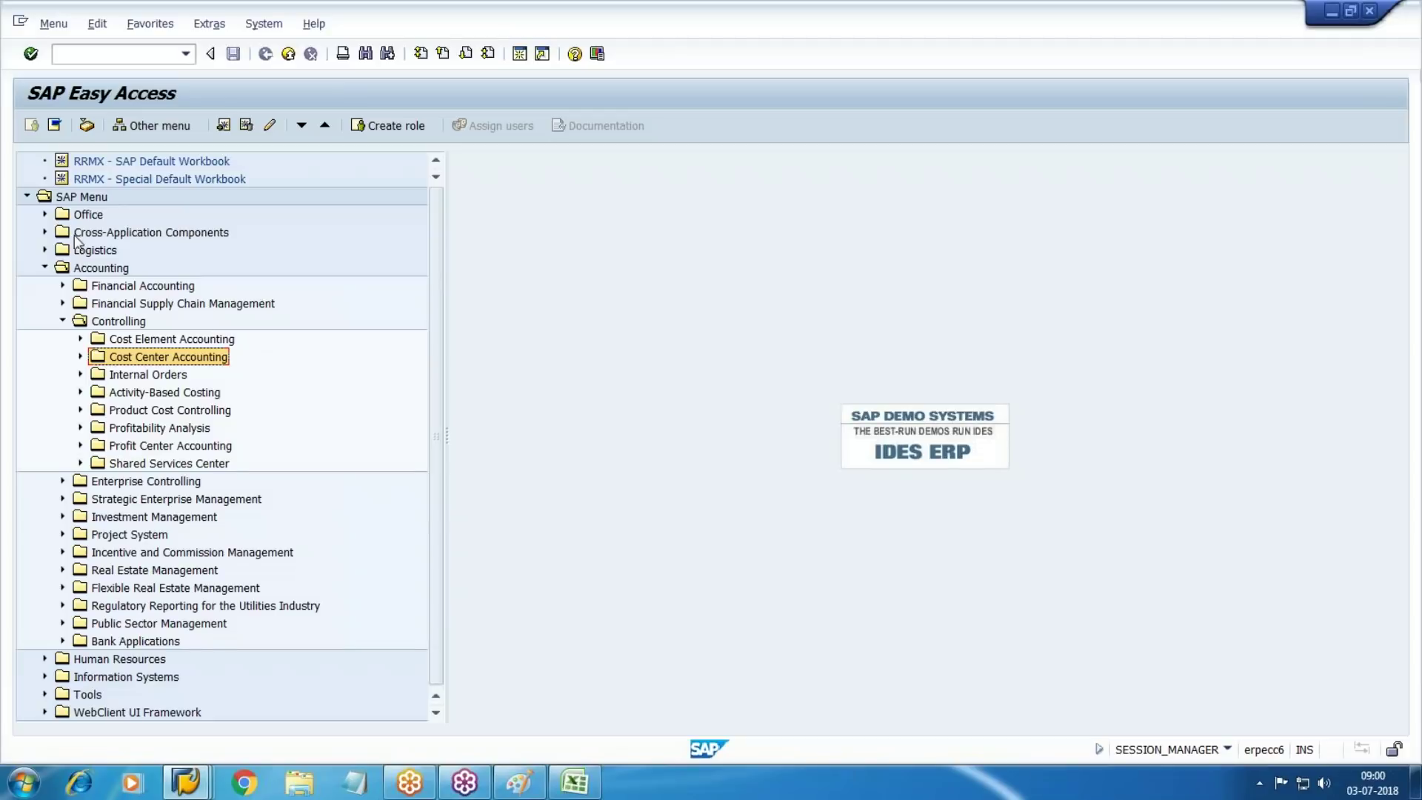
pyautogui.click(80, 338)
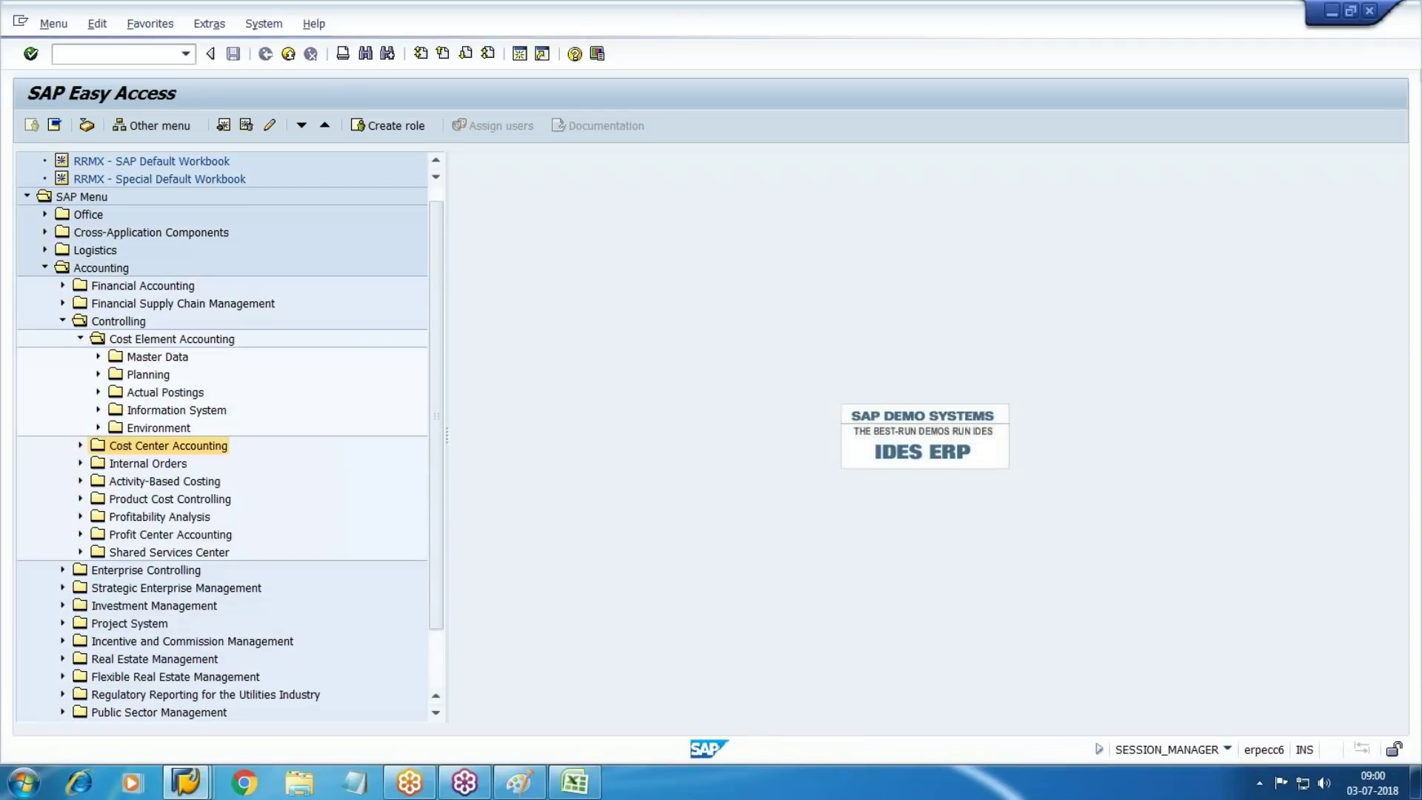
pyautogui.click(98, 356)
pyautogui.click(116, 374)
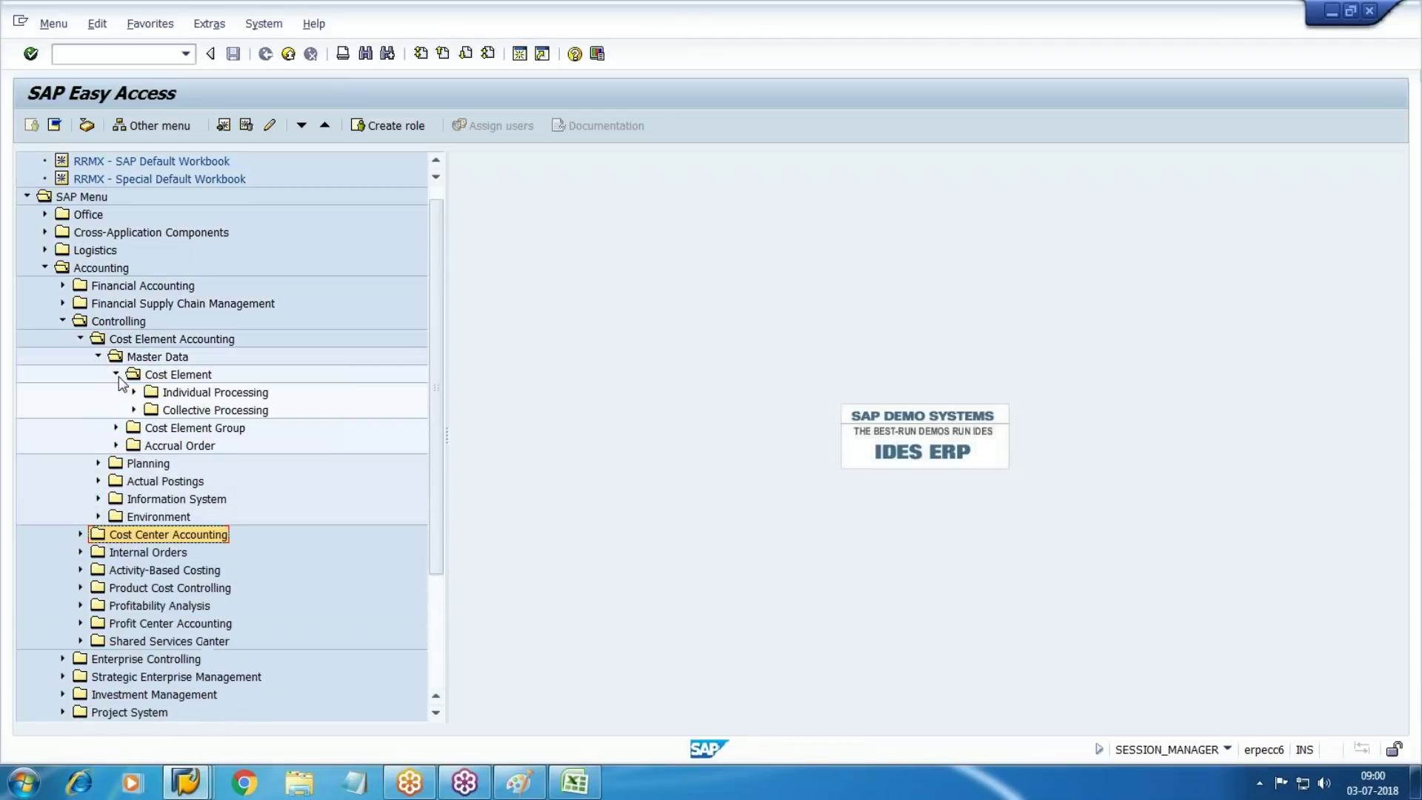
pyautogui.click(134, 392)
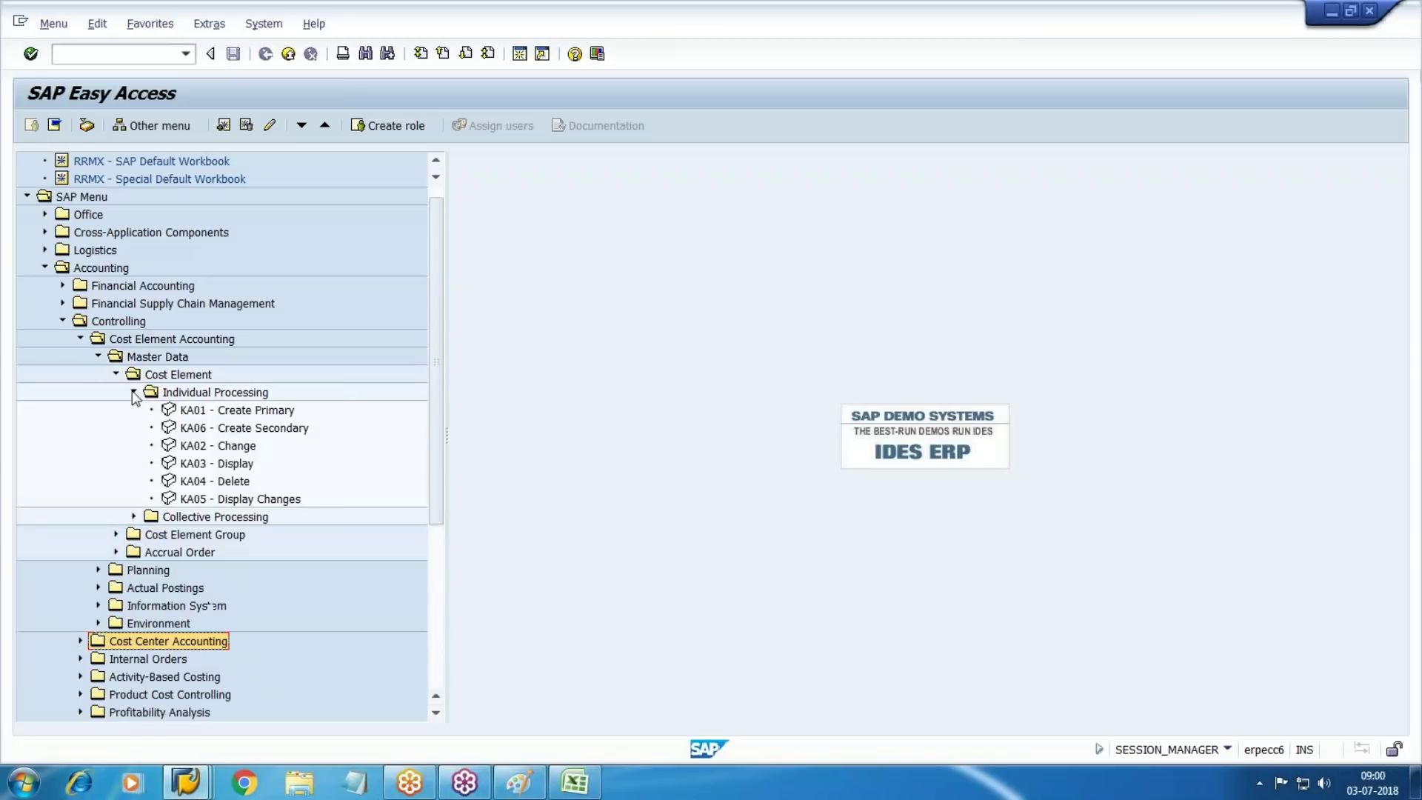
pyautogui.click(266, 445)
pyautogui.press('Down')
pyautogui.press('Down')
pyautogui.press('Up')
pyautogui.press('Up')
pyautogui.press('Up')
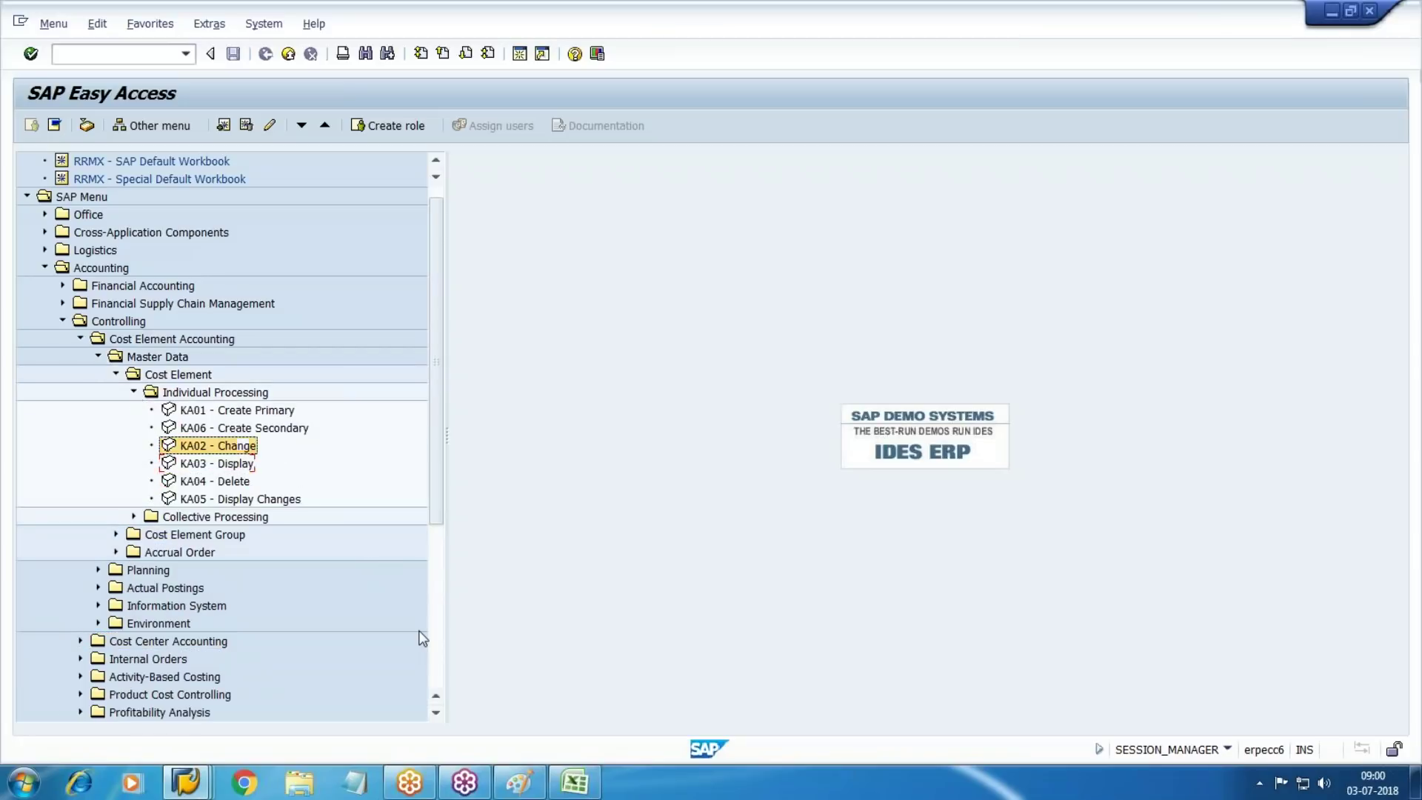
pyautogui.press('Return')
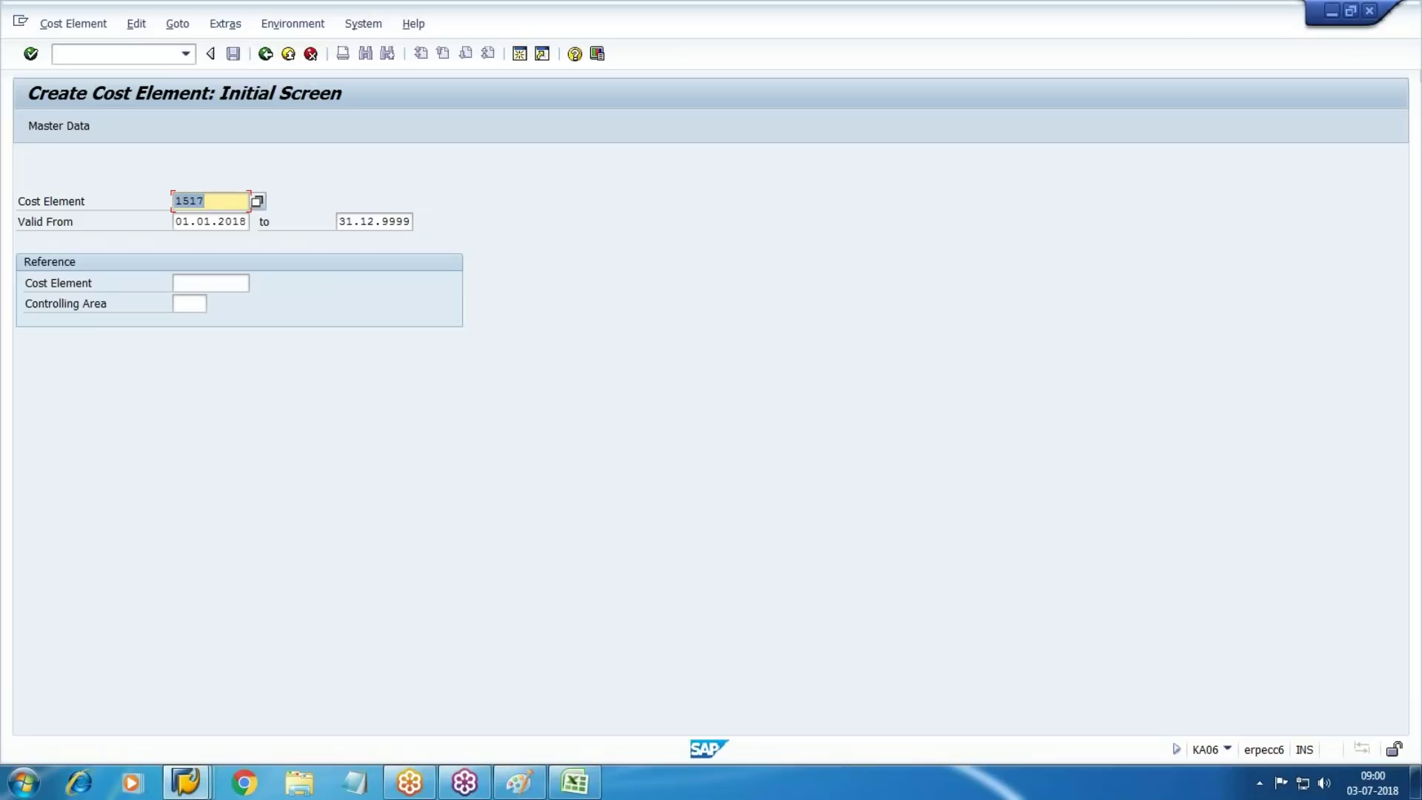
# Enter cost element 10000 named 'Walmart Canteen' with description 'Walmart Canteen Cost settlement'
pyautogui.write('10000')
pyautogui.press('Return')
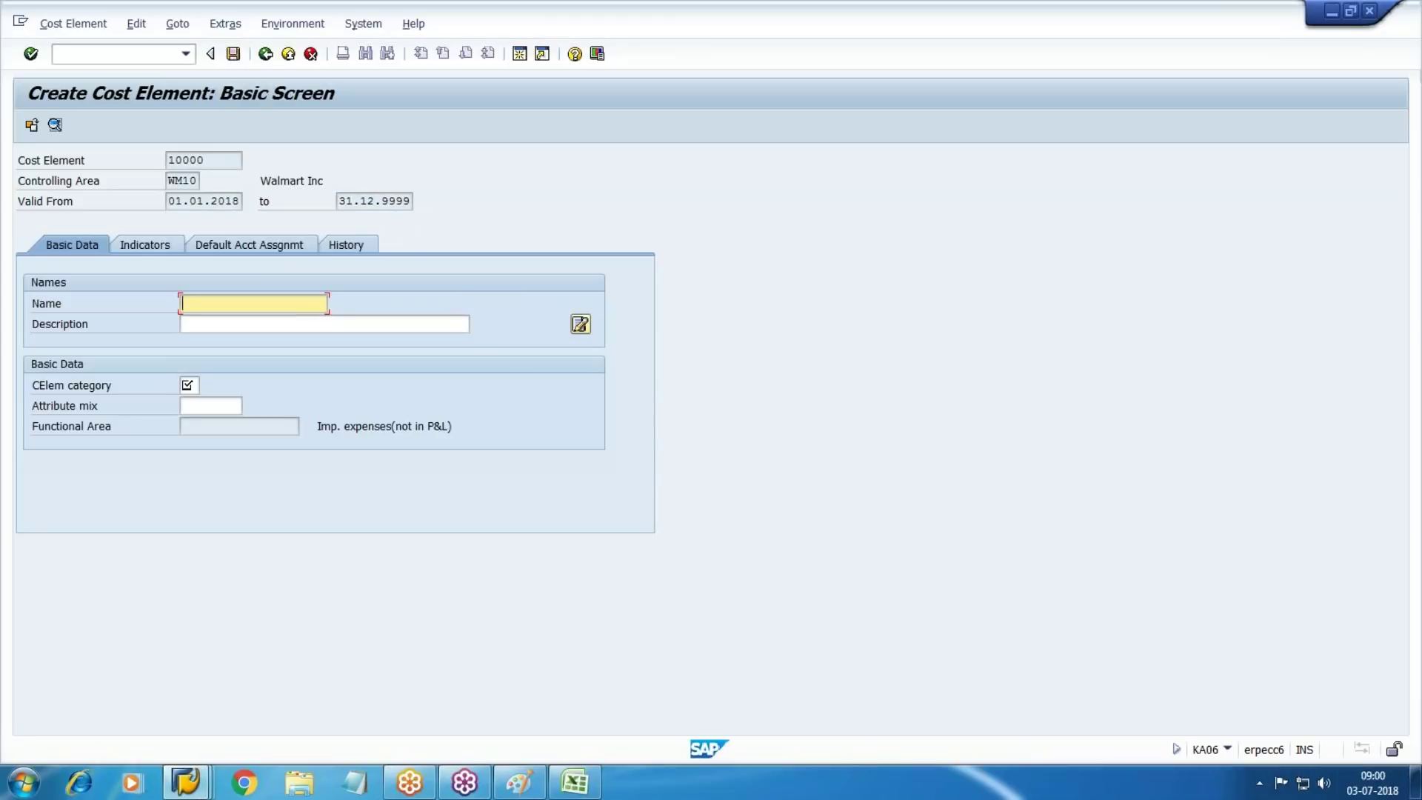
pyautogui.write('Walmart Canteen')
pyautogui.press('Tab')
pyautogui.hotkey('shift', 'Tab')
pyautogui.hotkey('ctrl', 'c')
pyautogui.press('Tab')
pyautogui.hotkey('ctrl', 'v')
pyautogui.write('Cost settlement')
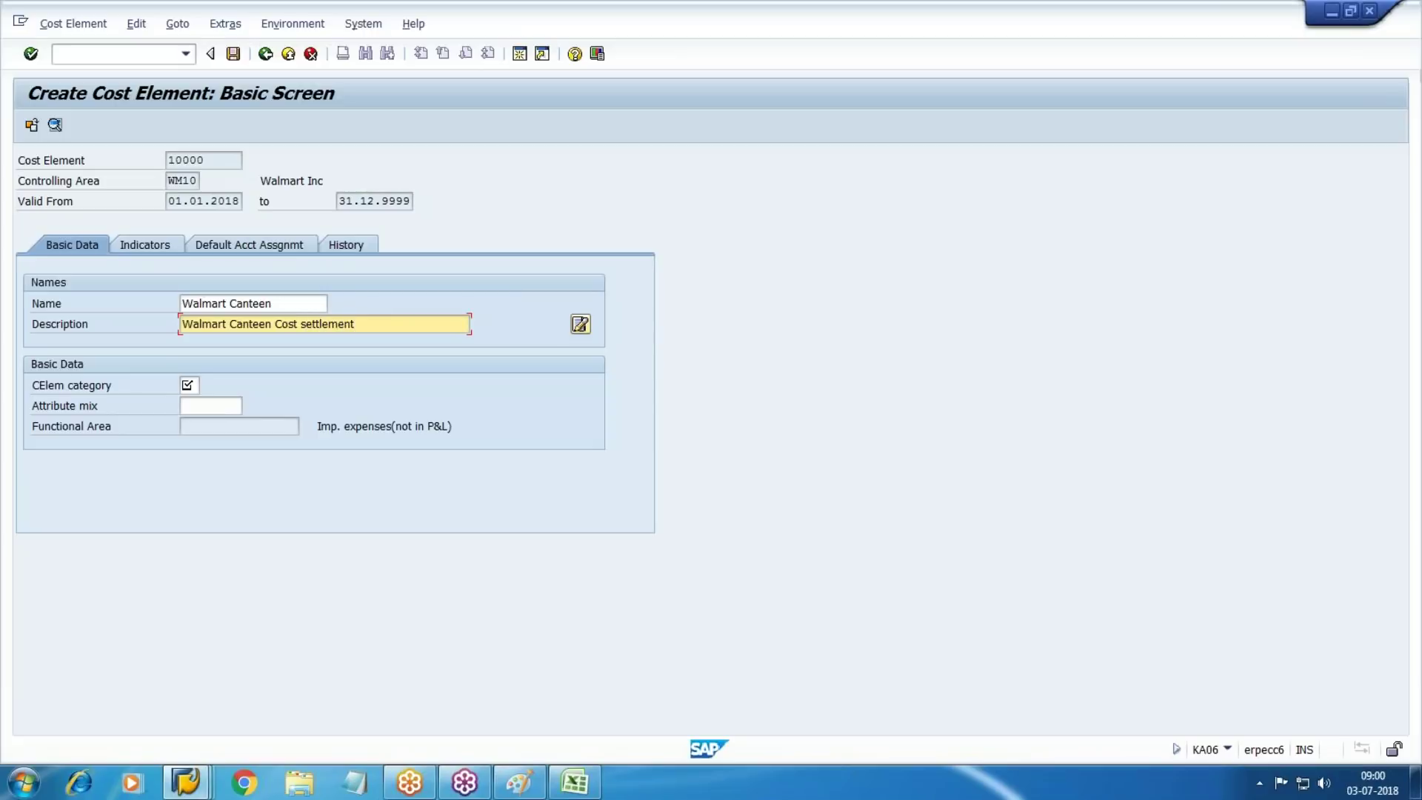
pyautogui.press('Tab')
pyautogui.press('Tab')
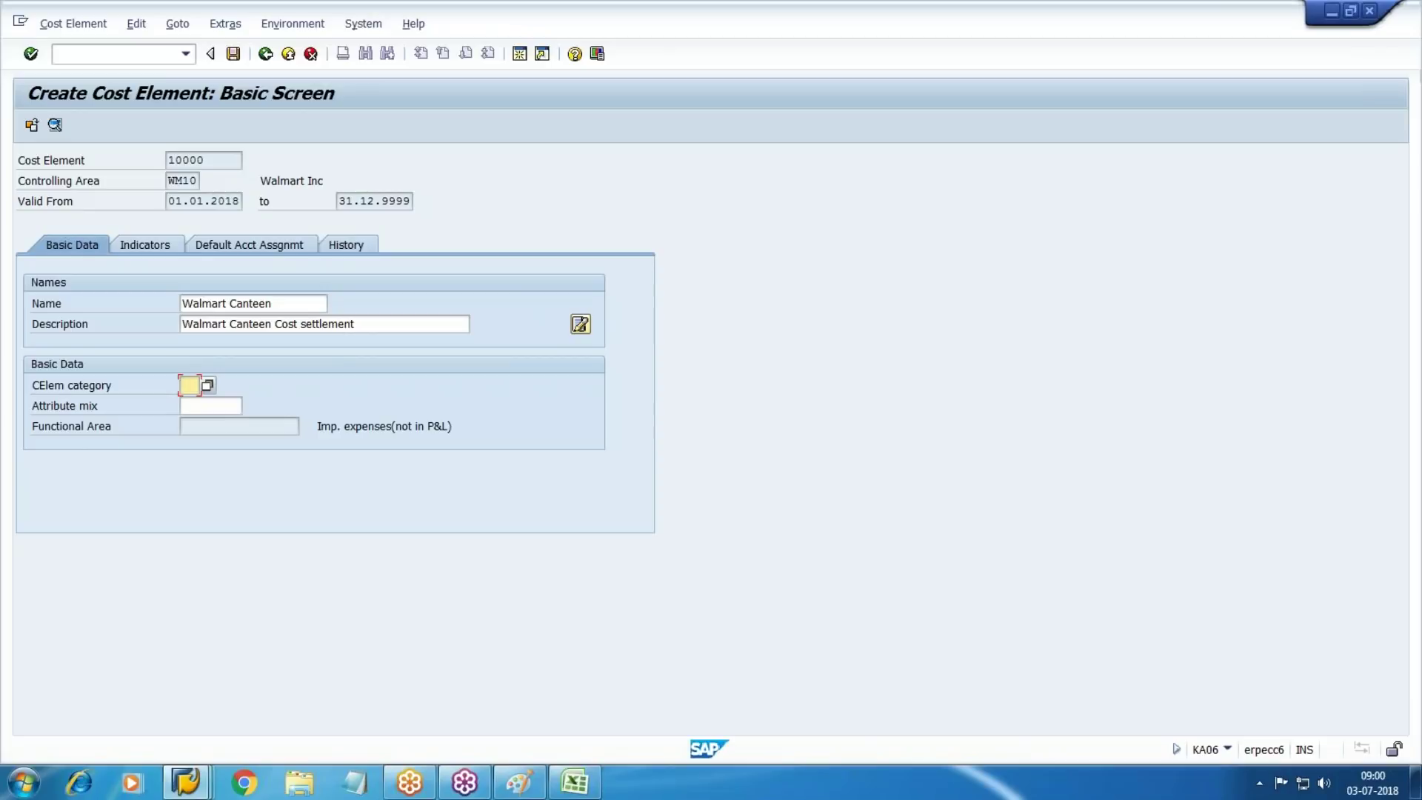
# Set cost element category 42 Assessment and save the cost element
pyautogui.press('F4')
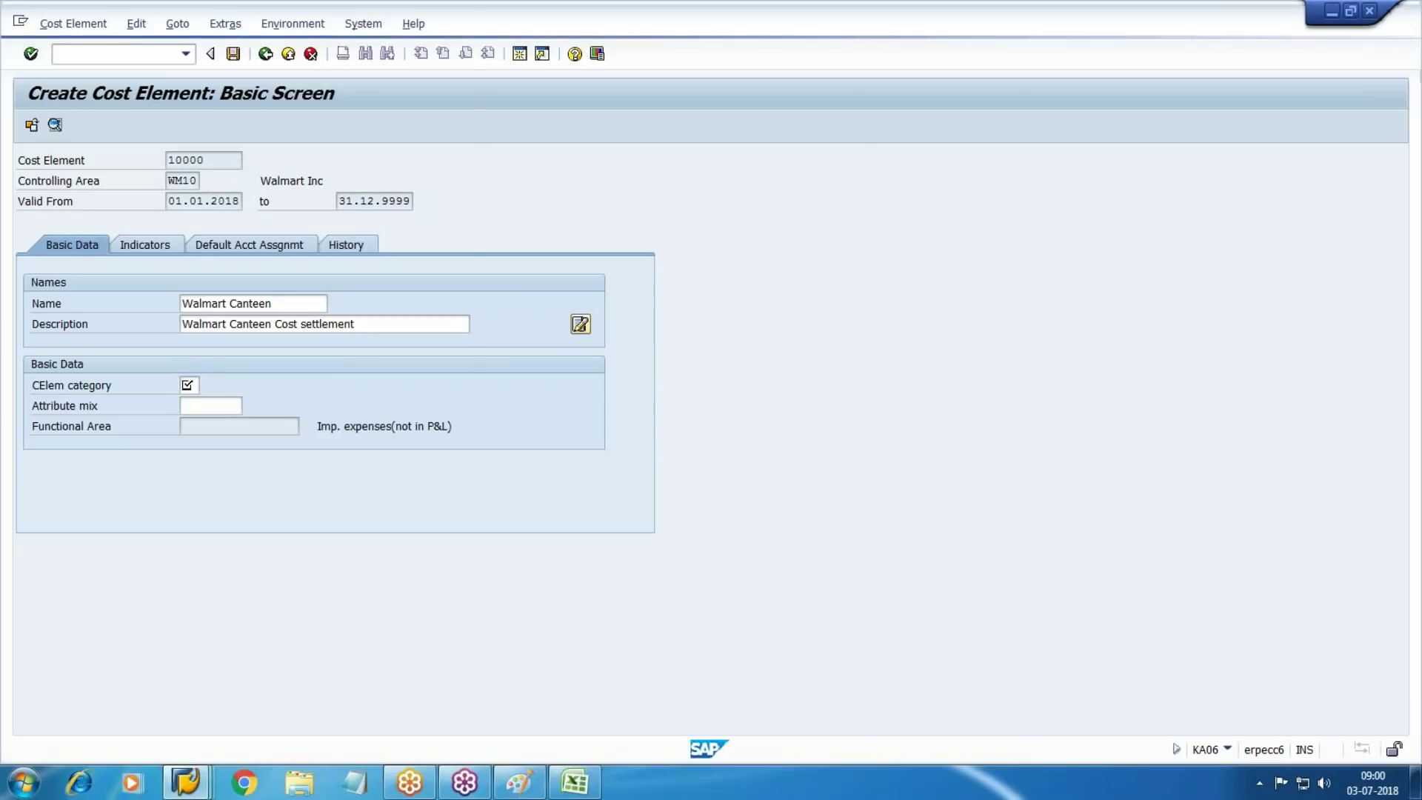
pyautogui.press('Down')
pyautogui.press('Down')
pyautogui.press('Down')
pyautogui.press('Up')
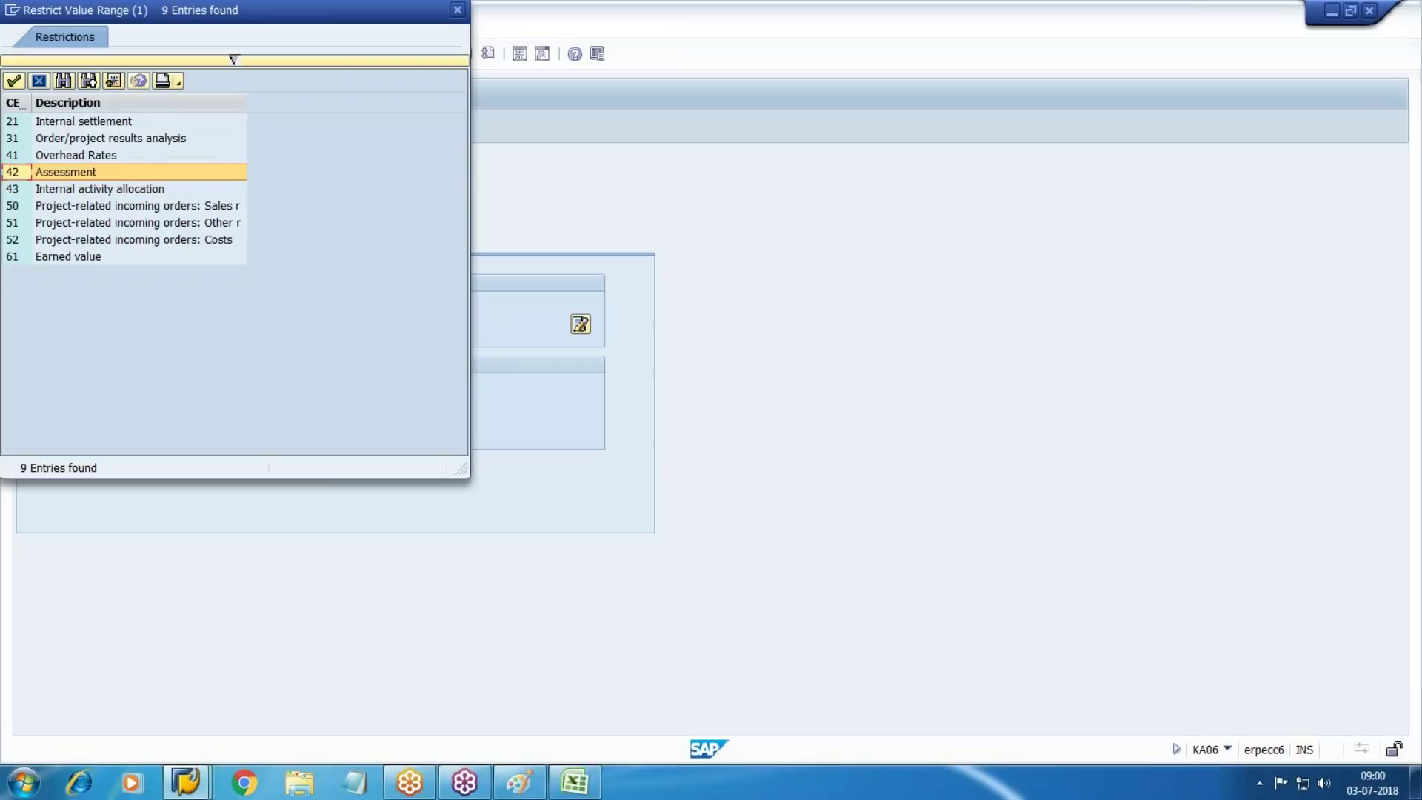
pyautogui.press('Return')
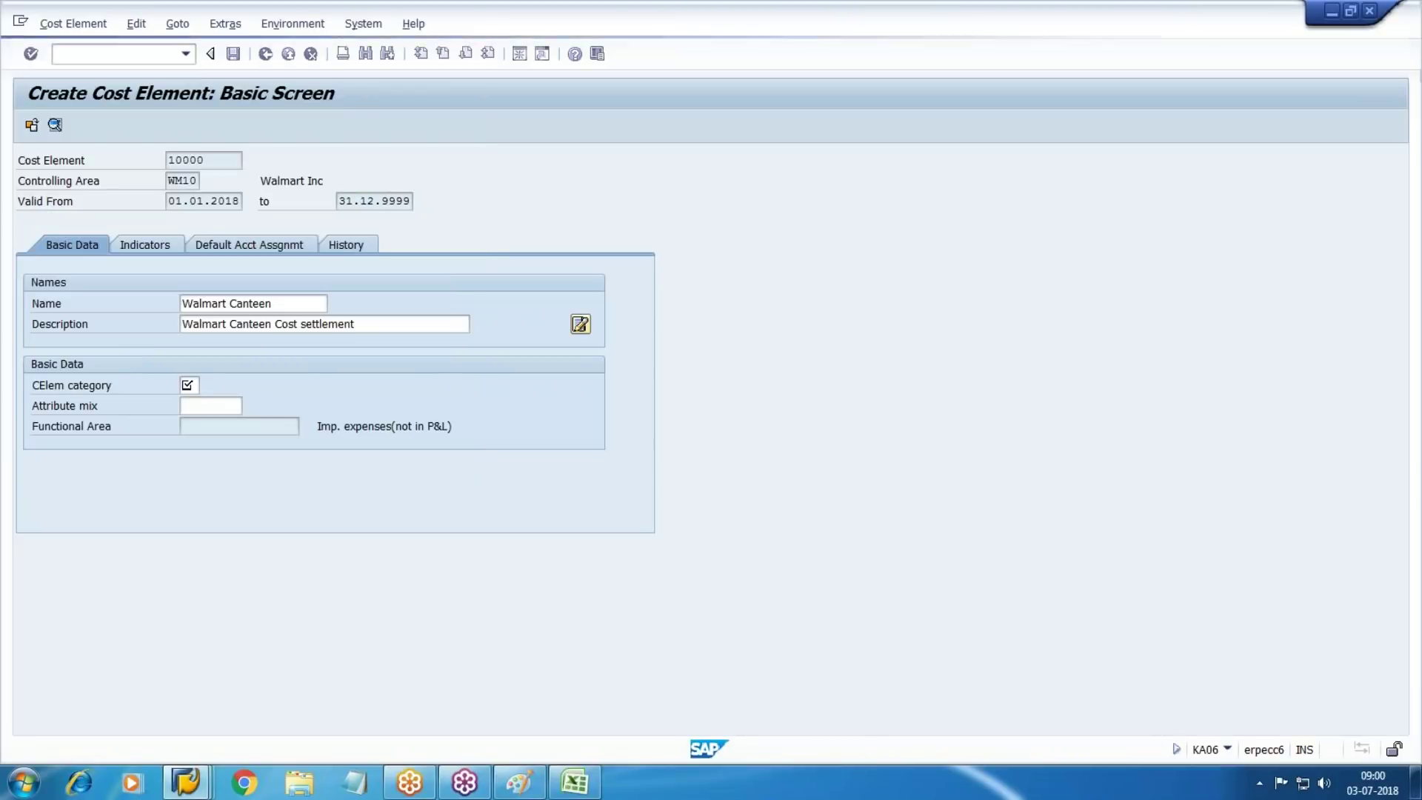
pyautogui.click(233, 52)
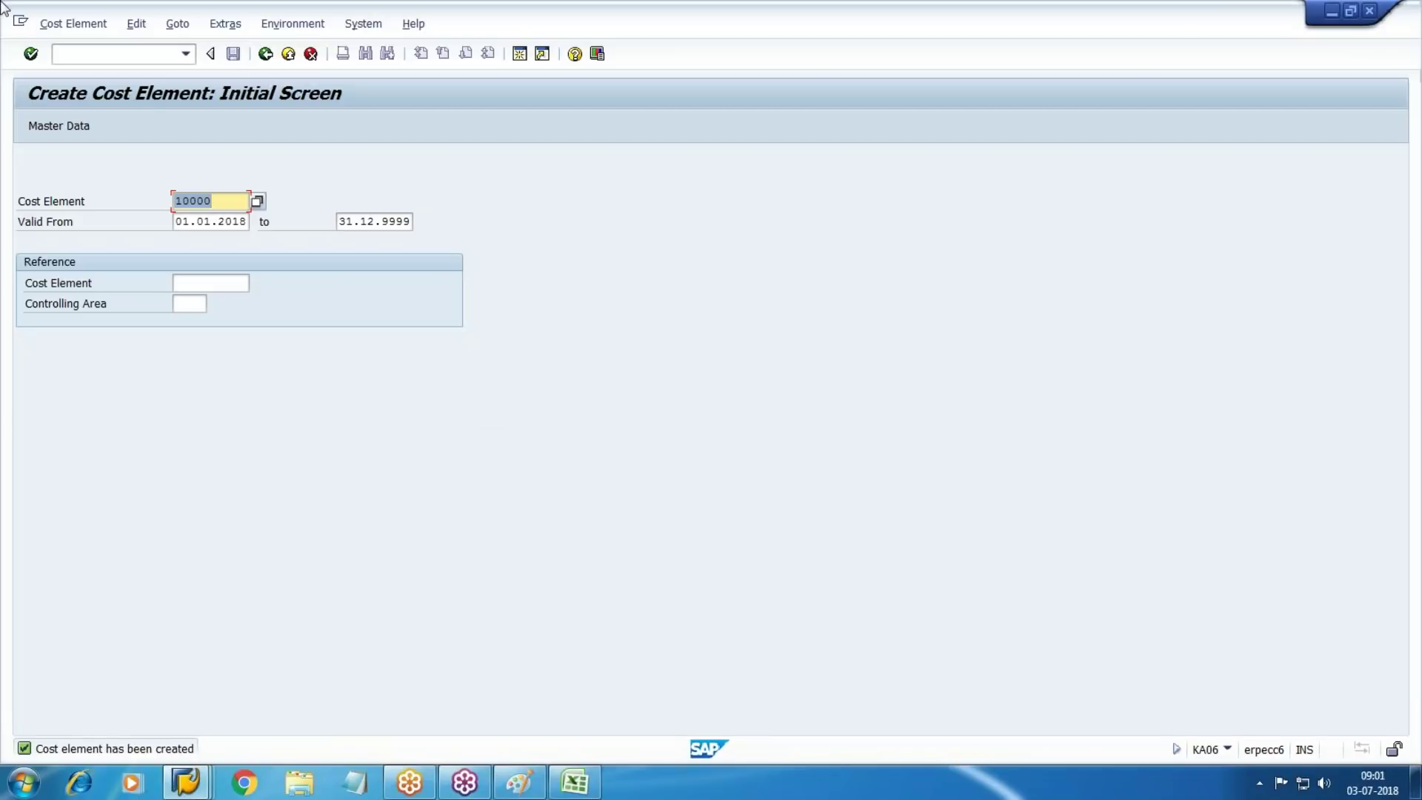
# Open the SPRO Reference IMG and expand Controlling down to Cost Center Accounting
pyautogui.click(137, 54)
pyautogui.write('/nspro')
pyautogui.press('Return')
pyautogui.click(70, 128)
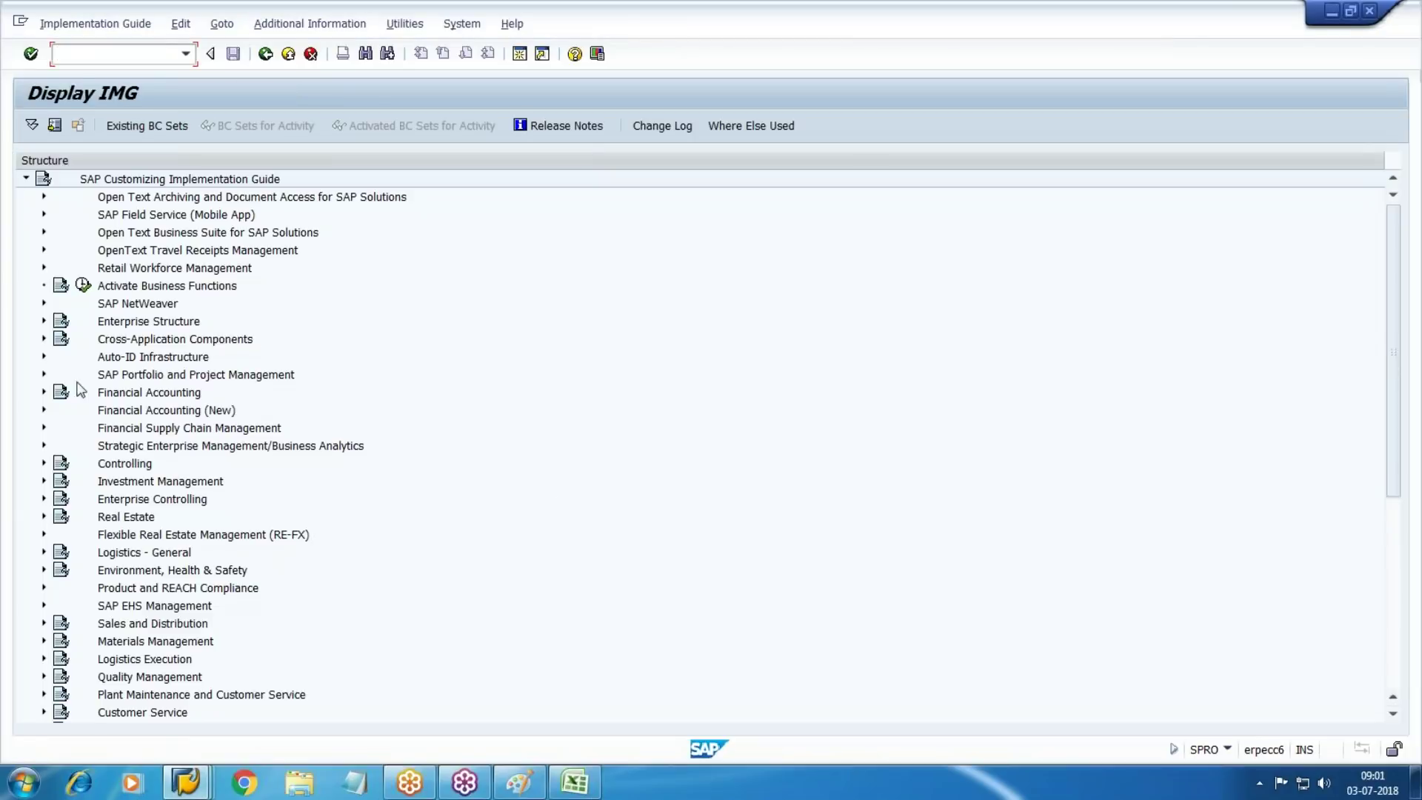
pyautogui.click(42, 464)
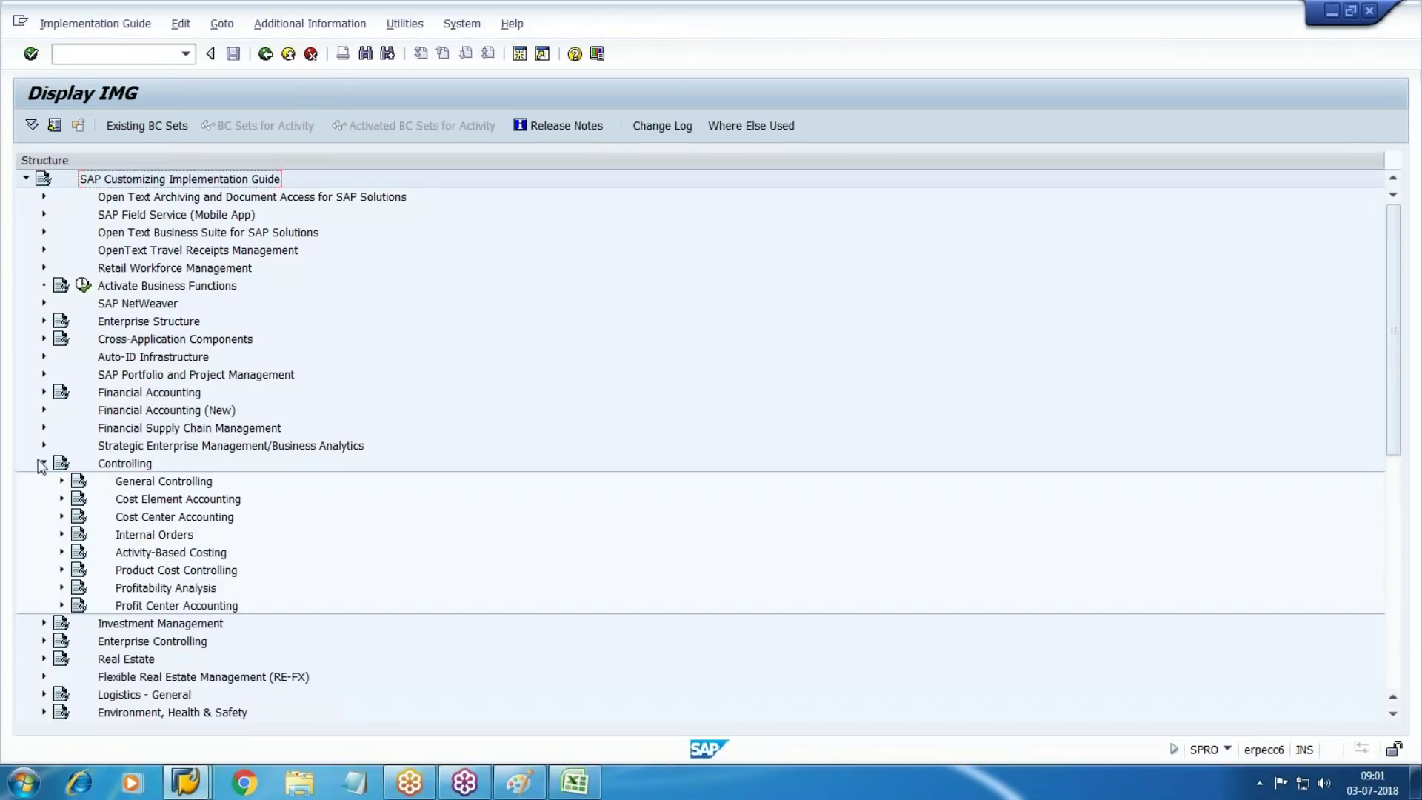
pyautogui.scroll(-2, 343, 412)
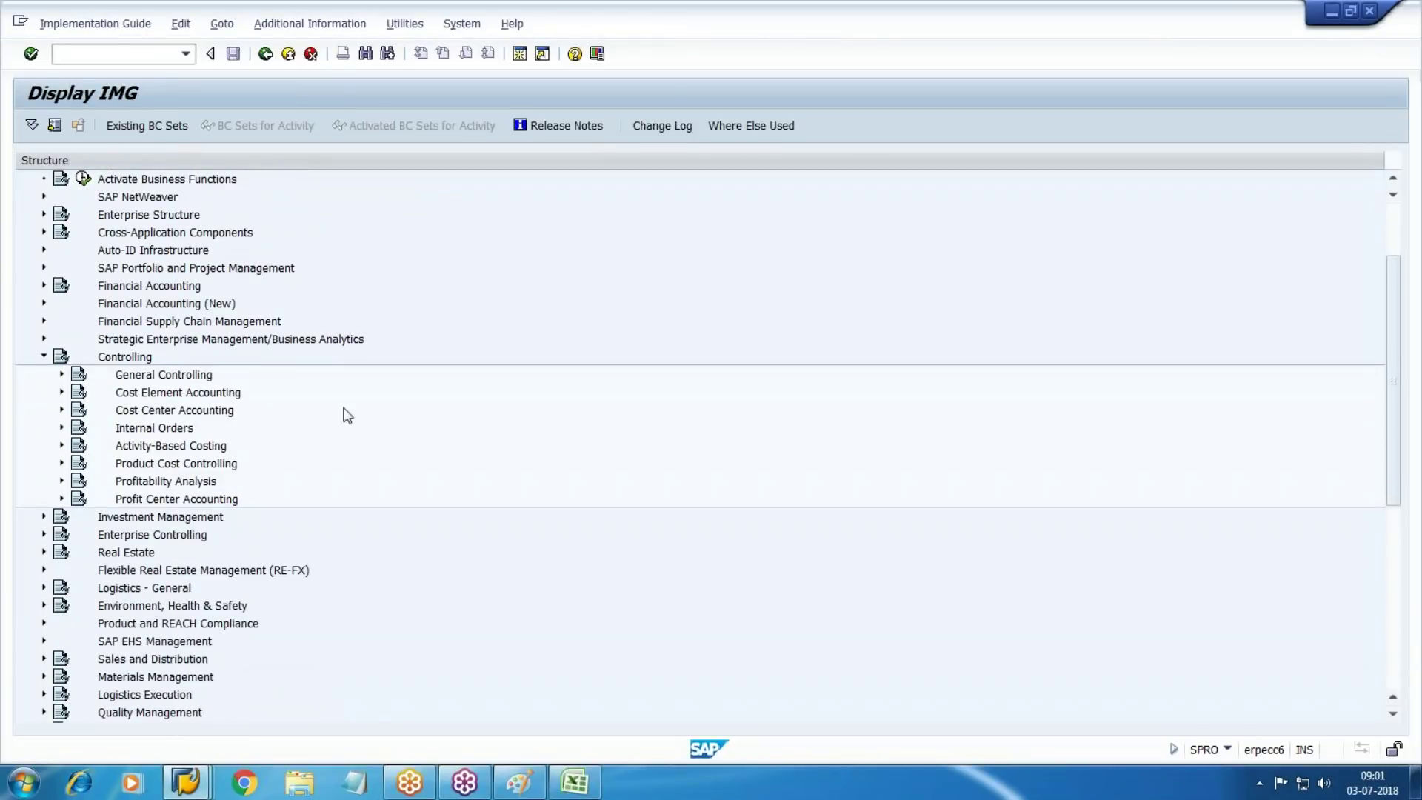
pyautogui.click(180, 391)
pyautogui.click(169, 416)
pyautogui.click(62, 409)
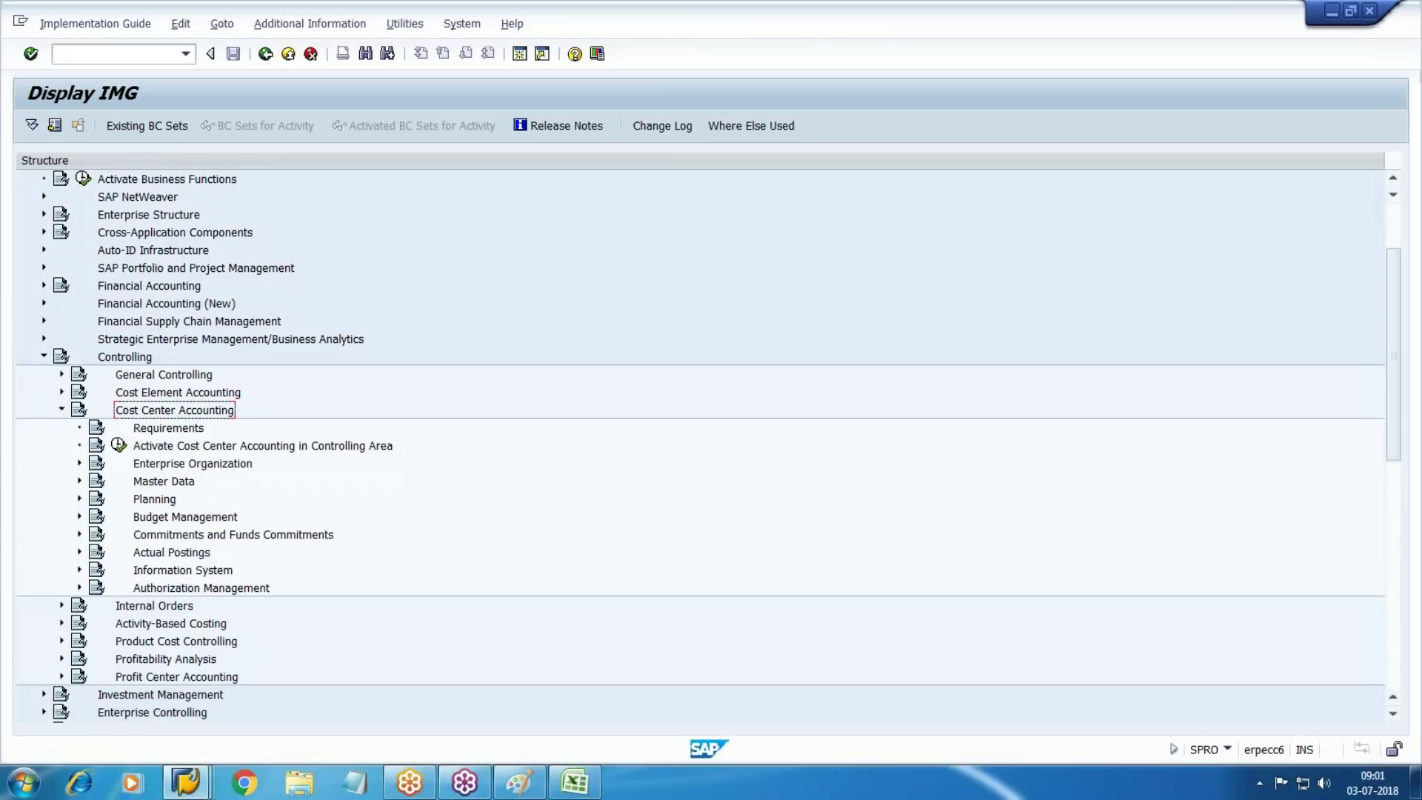
# Expand Actual Postings > Period-End Closing > Assessment and execute Maintain Assessment
pyautogui.scroll(-2, 442, 422)
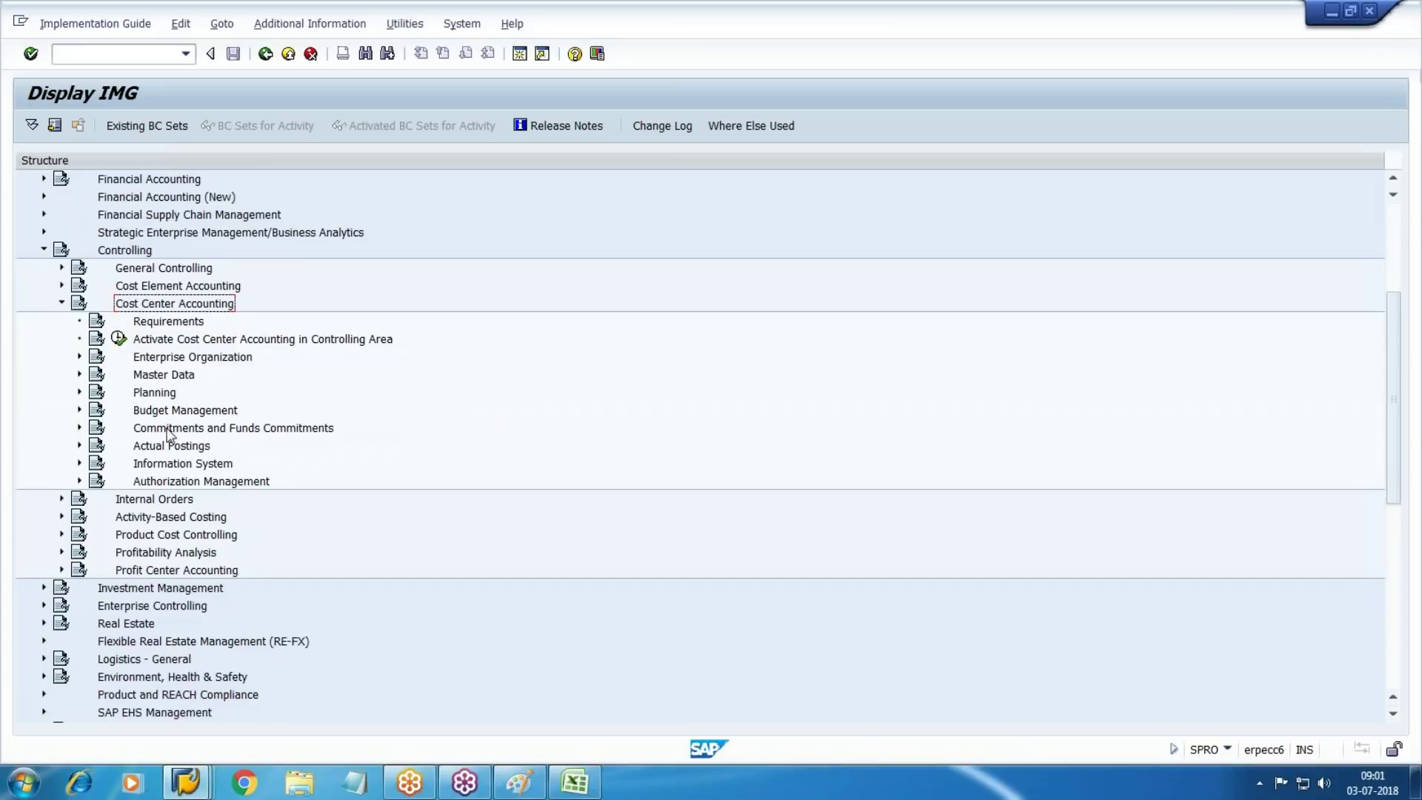
pyautogui.click(173, 446)
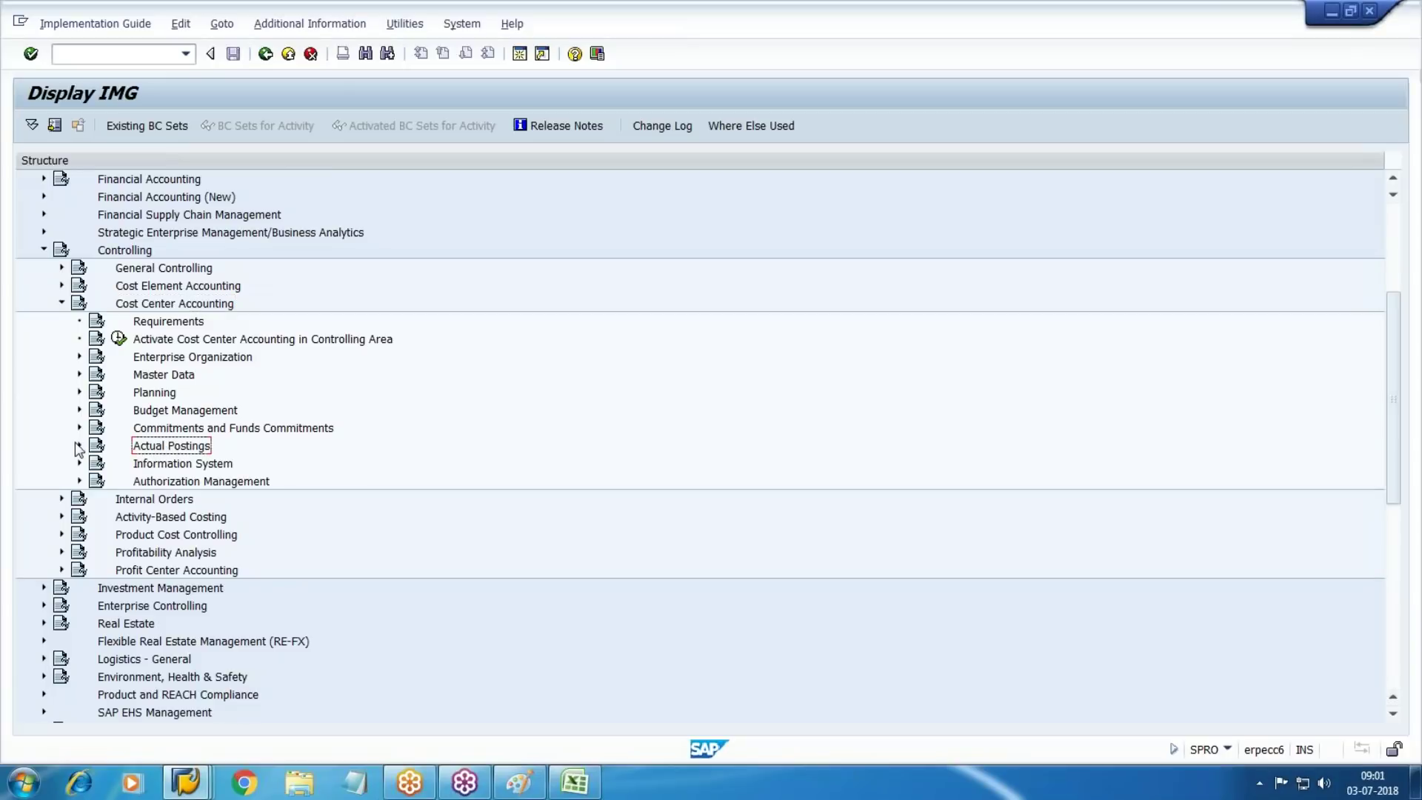
pyautogui.click(78, 446)
pyautogui.scroll(-2, 79, 452)
pyautogui.click(186, 448)
pyautogui.click(97, 445)
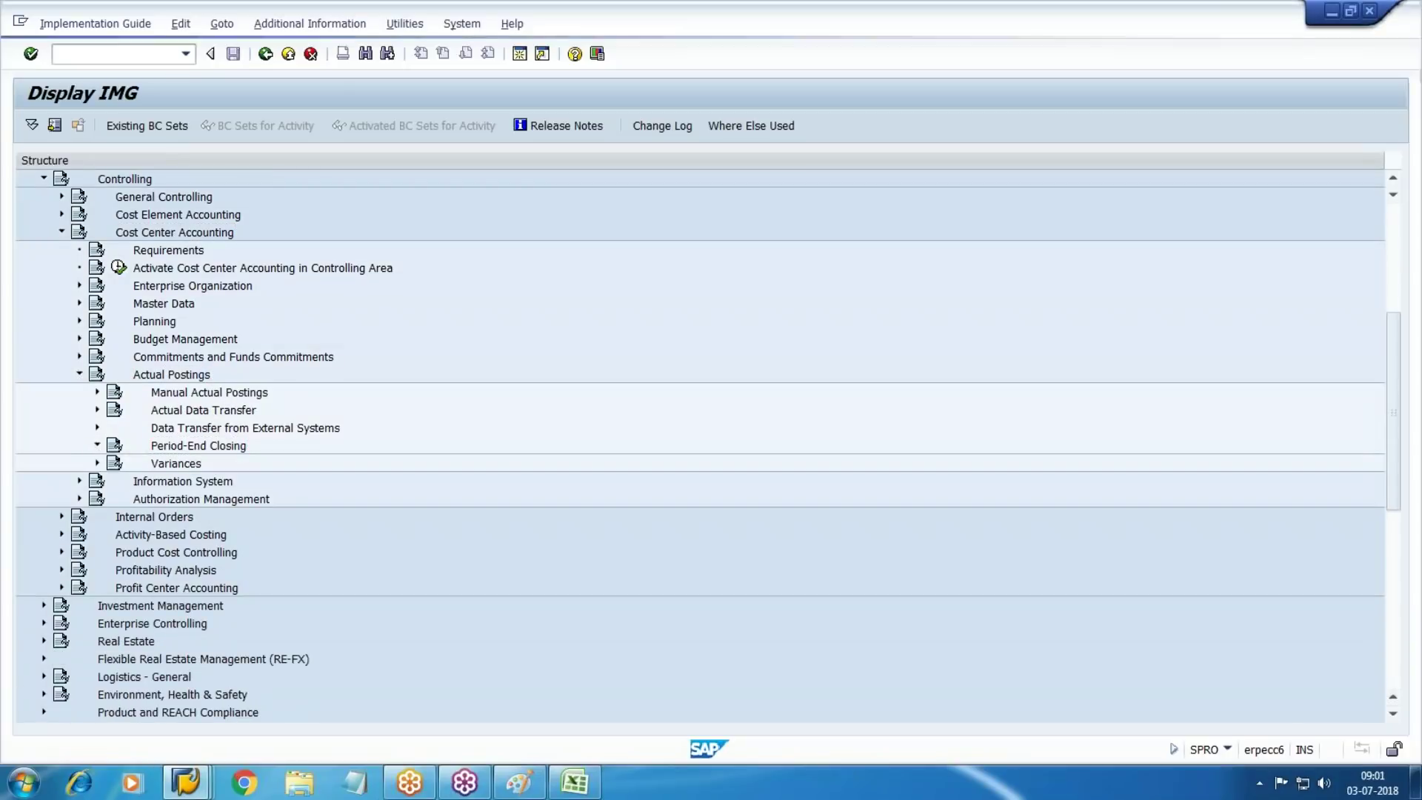
pyautogui.scroll(-1, 264, 465)
pyautogui.scroll(-2, 264, 465)
pyautogui.click(201, 447)
pyautogui.click(114, 446)
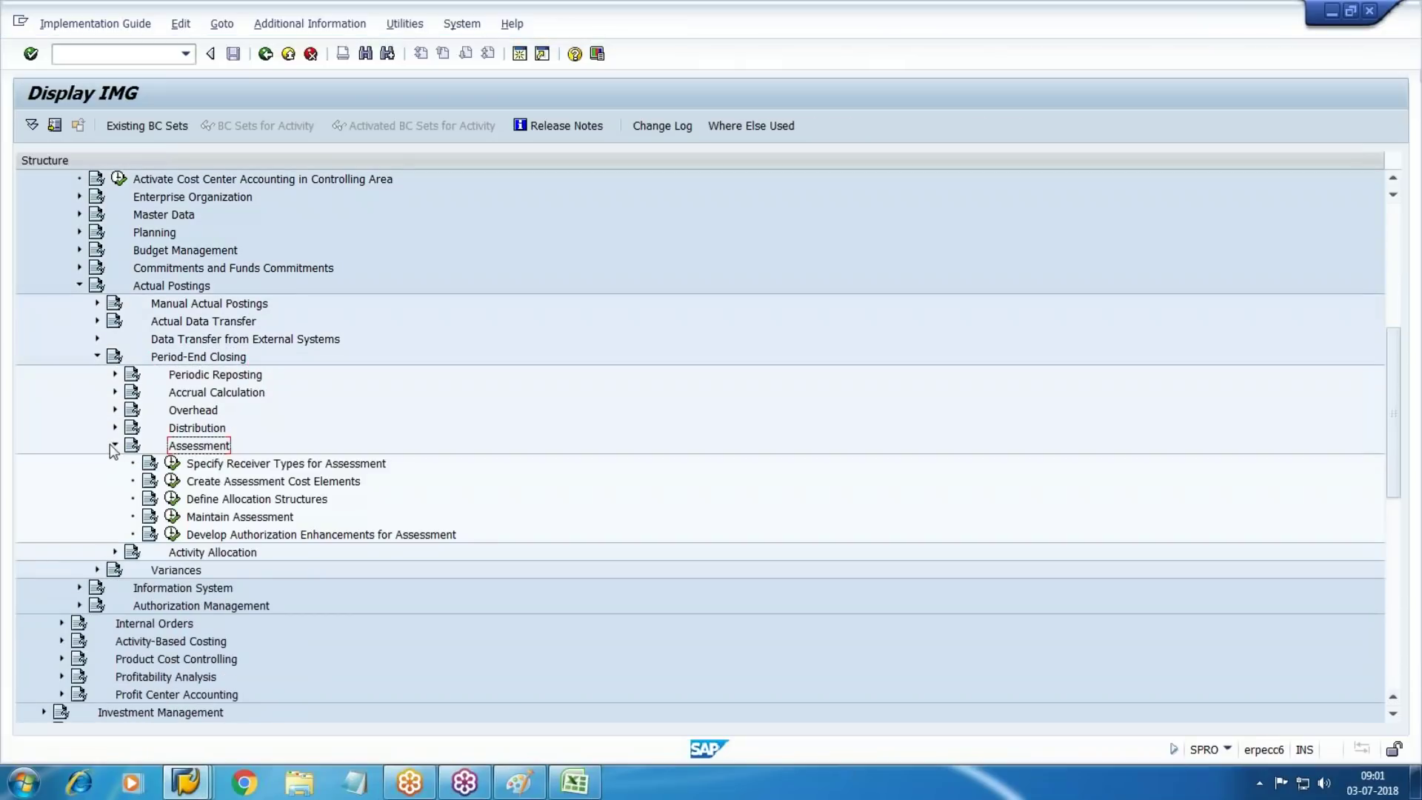
pyautogui.scroll(-2, 215, 437)
pyautogui.click(204, 449)
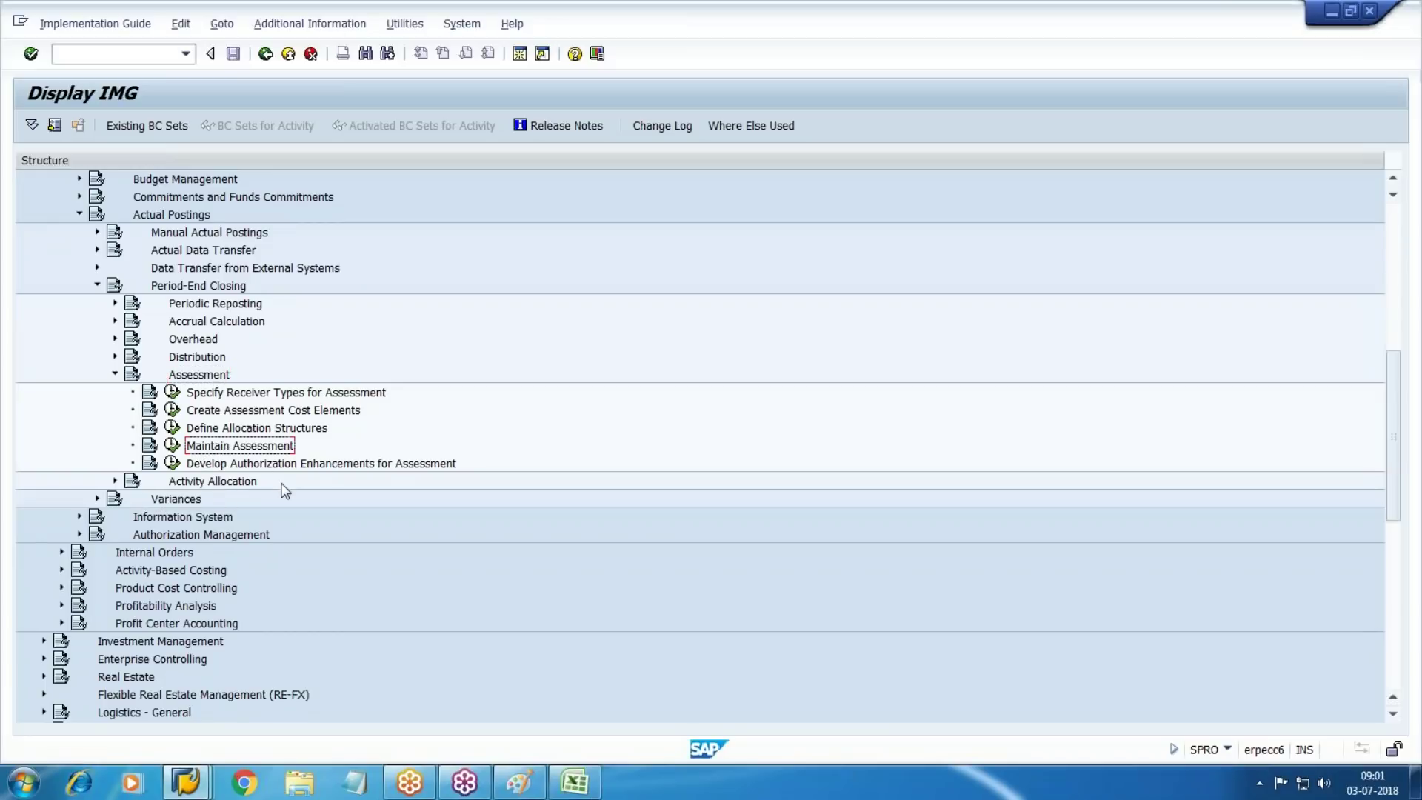
pyautogui.click(172, 446)
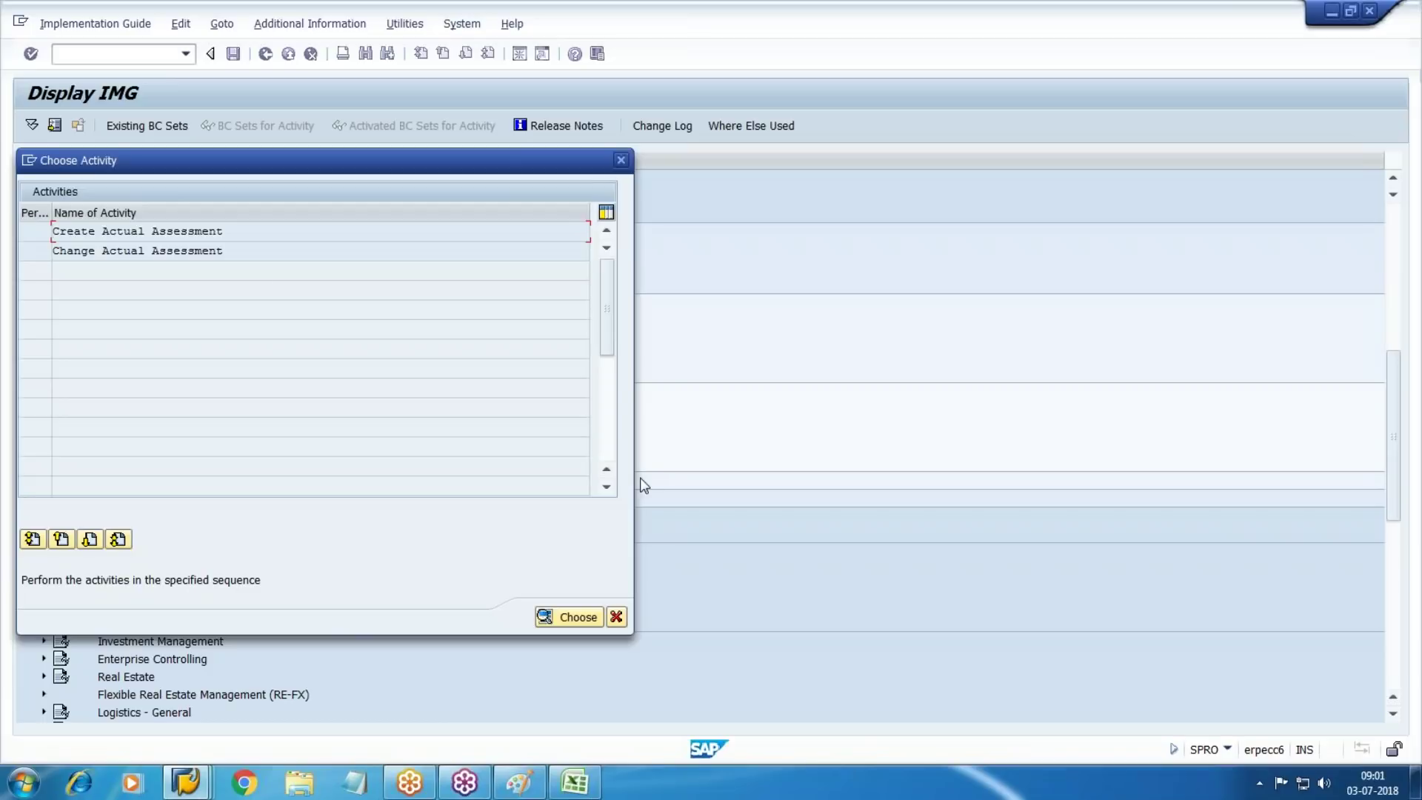
# Create actual assessment cycle 15000 starting 01.01.2018 and proceed to its header data
pyautogui.doubleClick(127, 234)
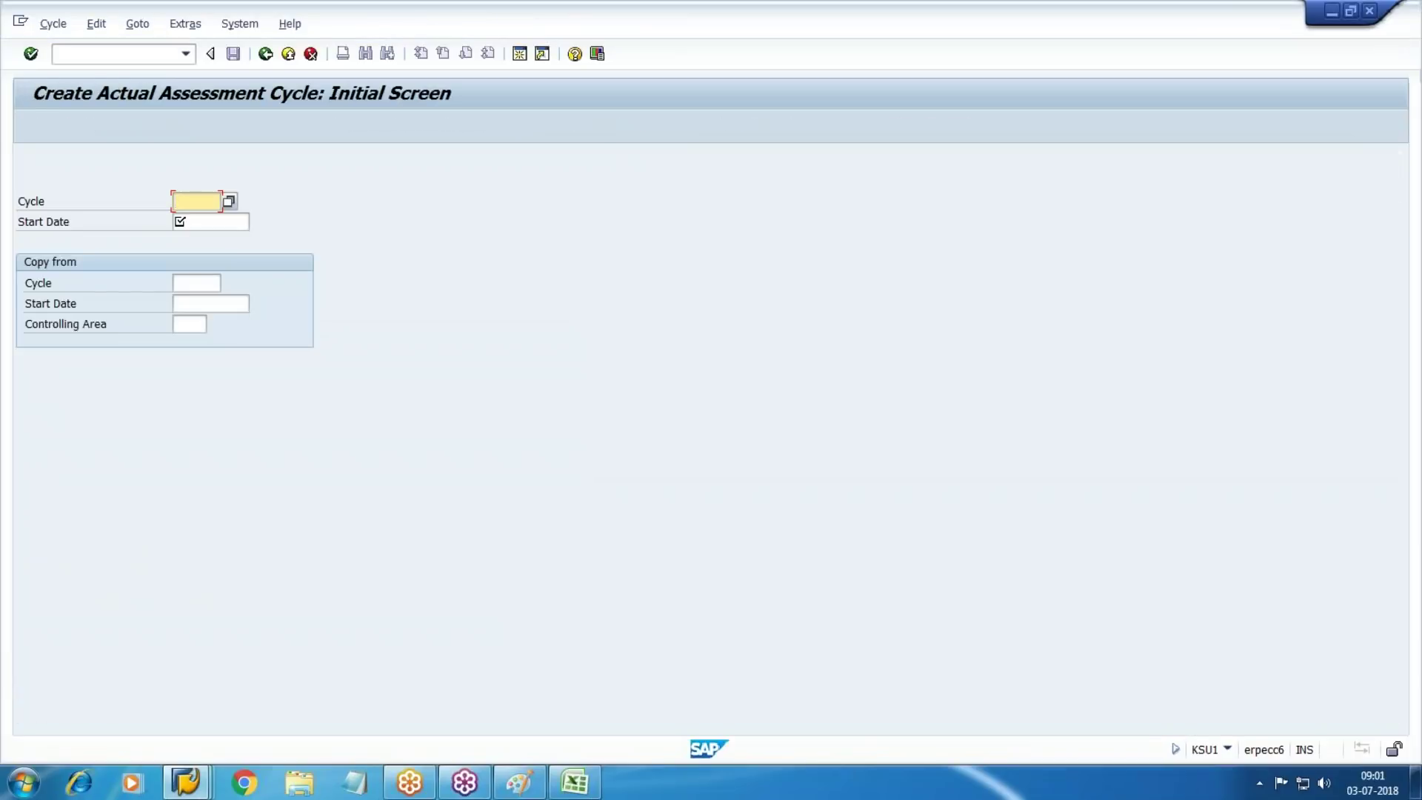
pyautogui.write('15000')
pyautogui.press('Tab')
pyautogui.write('01')
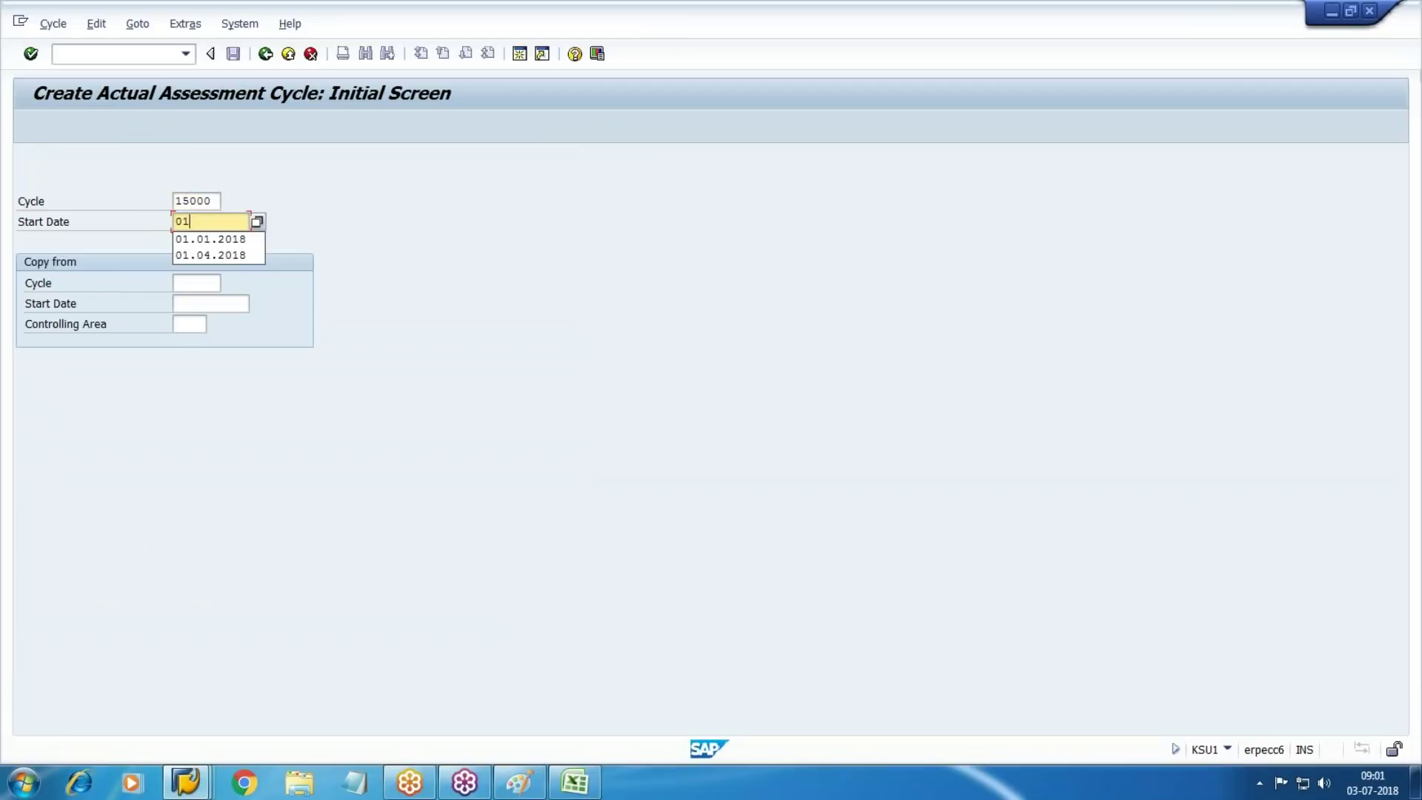
pyautogui.press('Down')
pyautogui.press('Return')
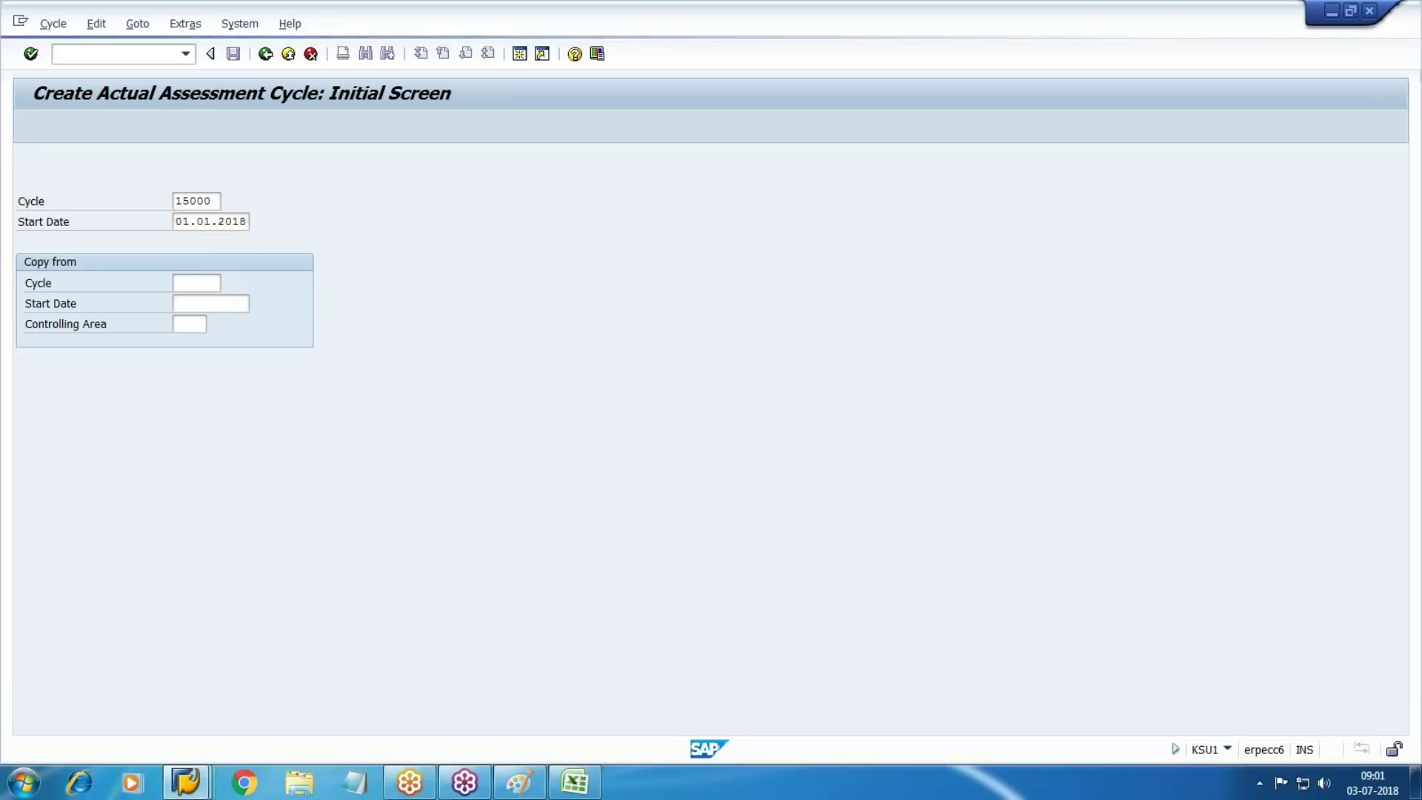
pyautogui.press('Return')
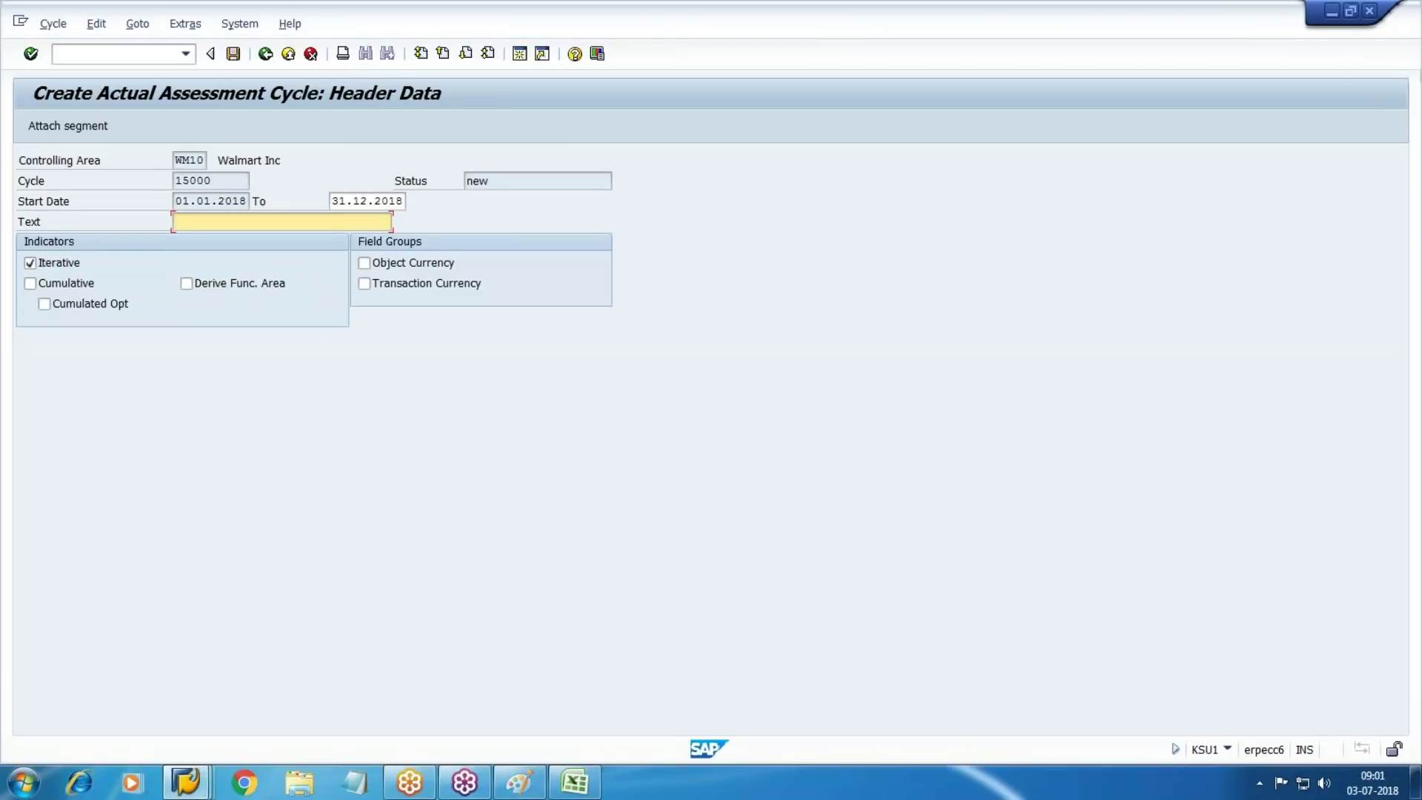
# Enter 'canteen cost assessment' as cycle 15000's text and attach a segment
pyautogui.write('Cantee')
pyautogui.press('Down')
pyautogui.press('Return')
pyautogui.press('BackSpace')
pyautogui.press('BackSpace')
pyautogui.press('BackSpace')
pyautogui.press('BackSpace')
pyautogui.press('BackSpace')
pyautogui.press('BackSpace')
pyautogui.press('BackSpace')
pyautogui.press('BackSpace')
pyautogui.press('BackSpace')
pyautogui.write('ss')
pyautogui.press('BackSpace')
pyautogui.press('BackSpace')
pyautogui.press('BackSpace')
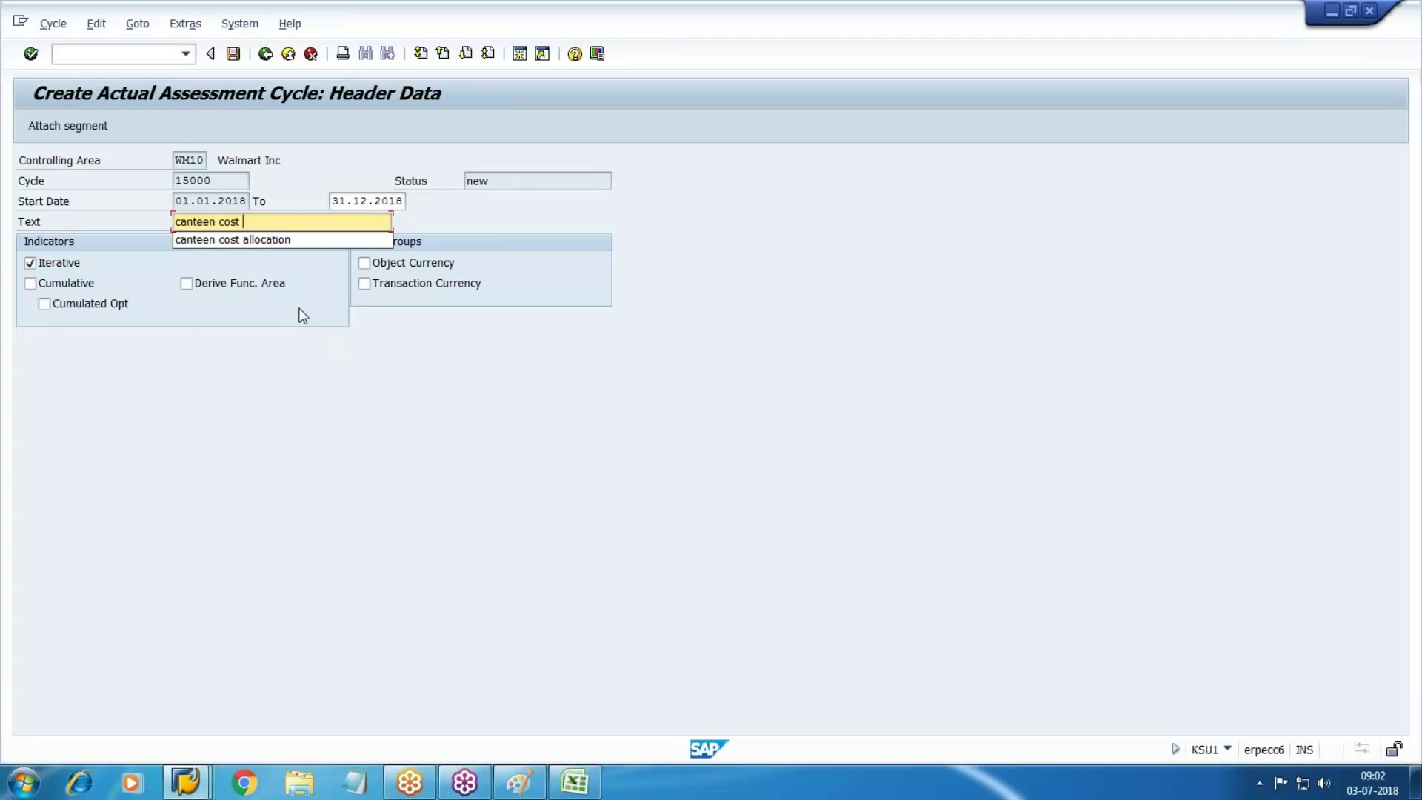
pyautogui.write('ass')
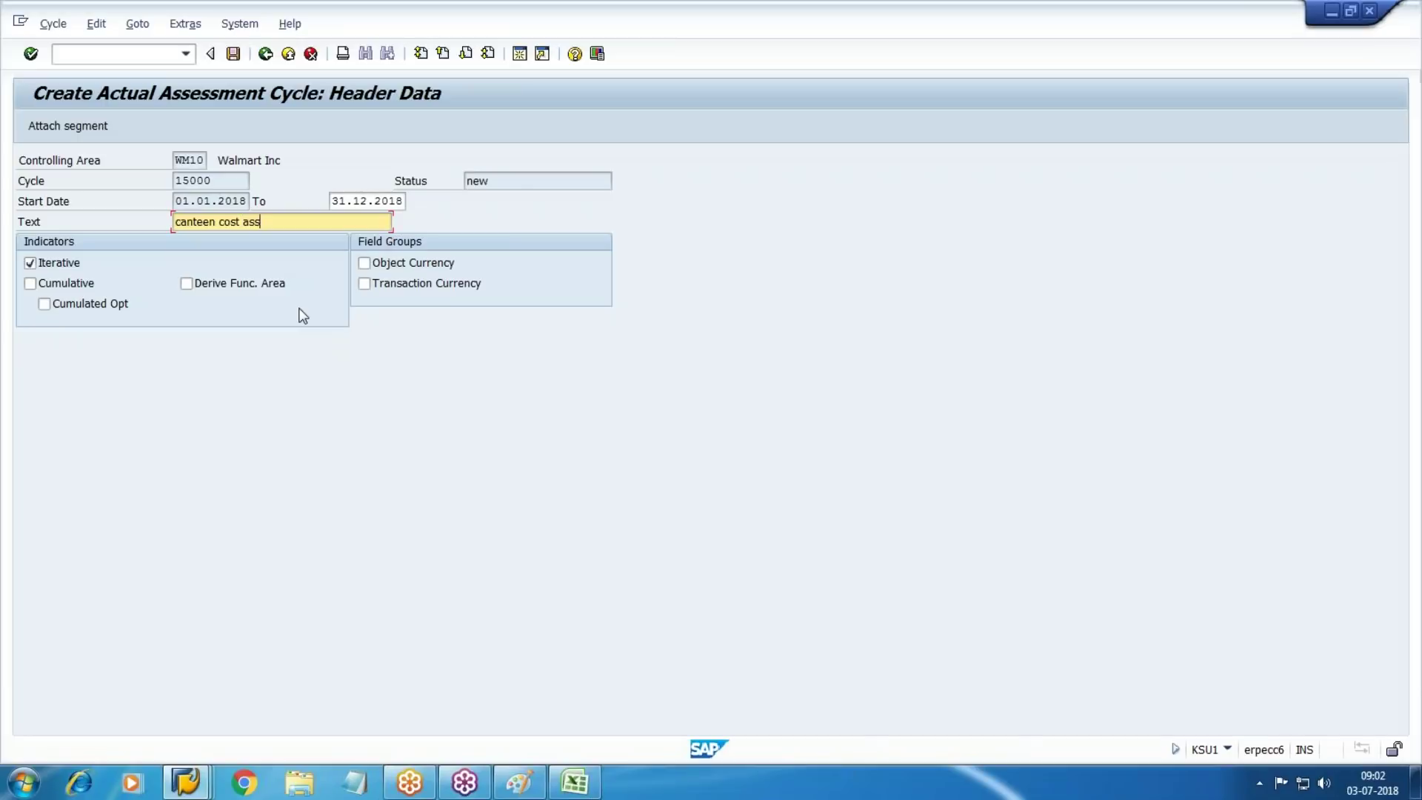
pyautogui.write('essment')
pyautogui.press('Tab')
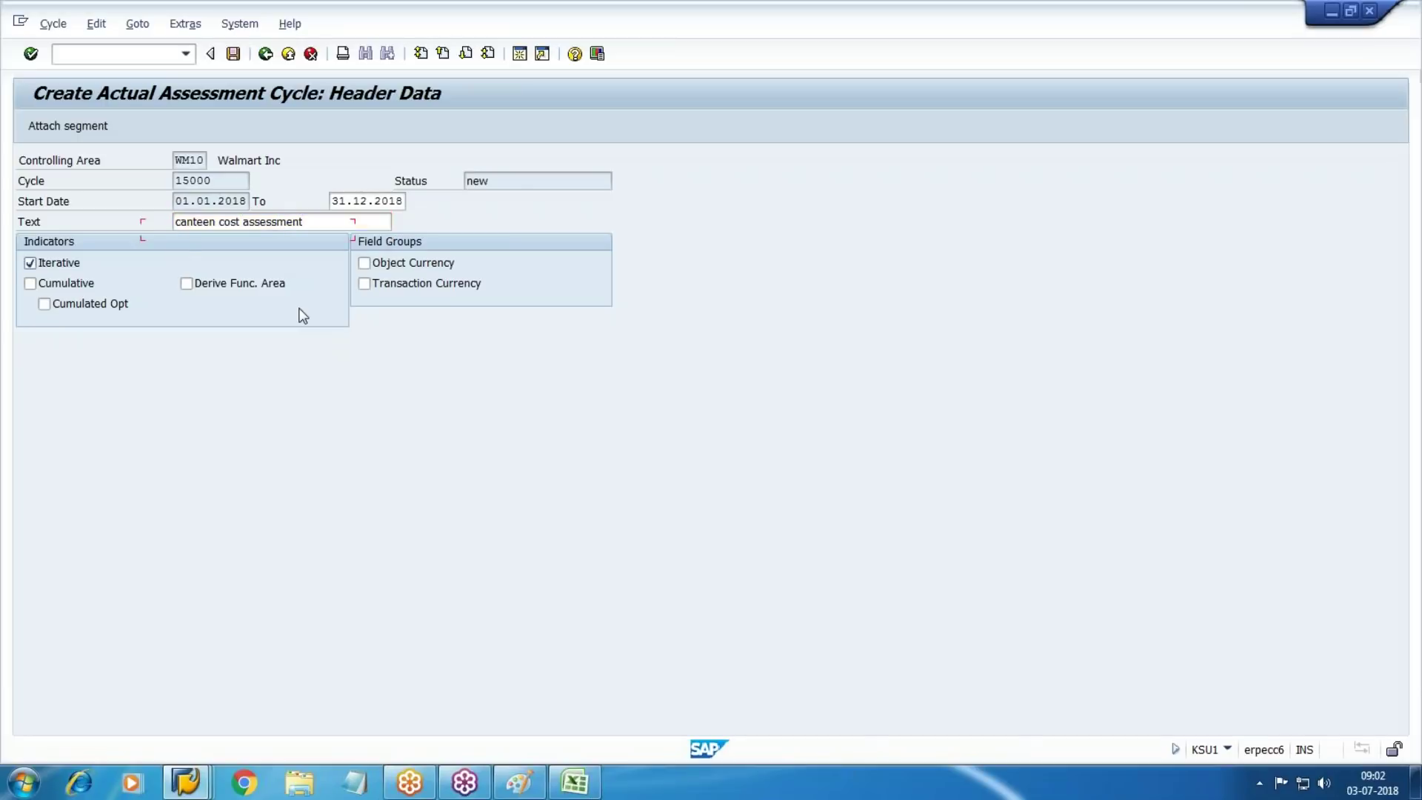
pyautogui.click(68, 126)
pyautogui.click(574, 782)
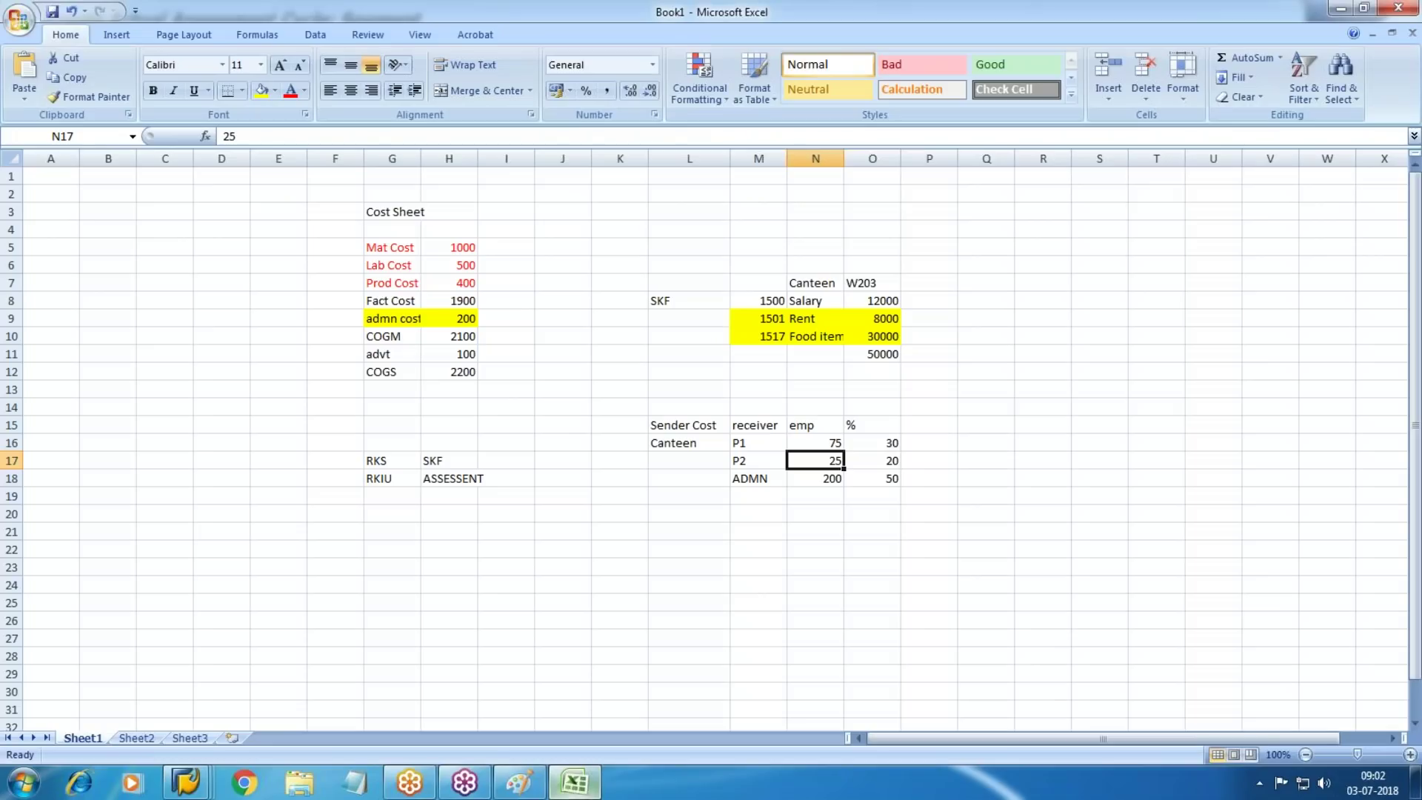
pyautogui.click(804, 299)
pyautogui.moveTo(810, 318); pyautogui.dragTo(808, 337)
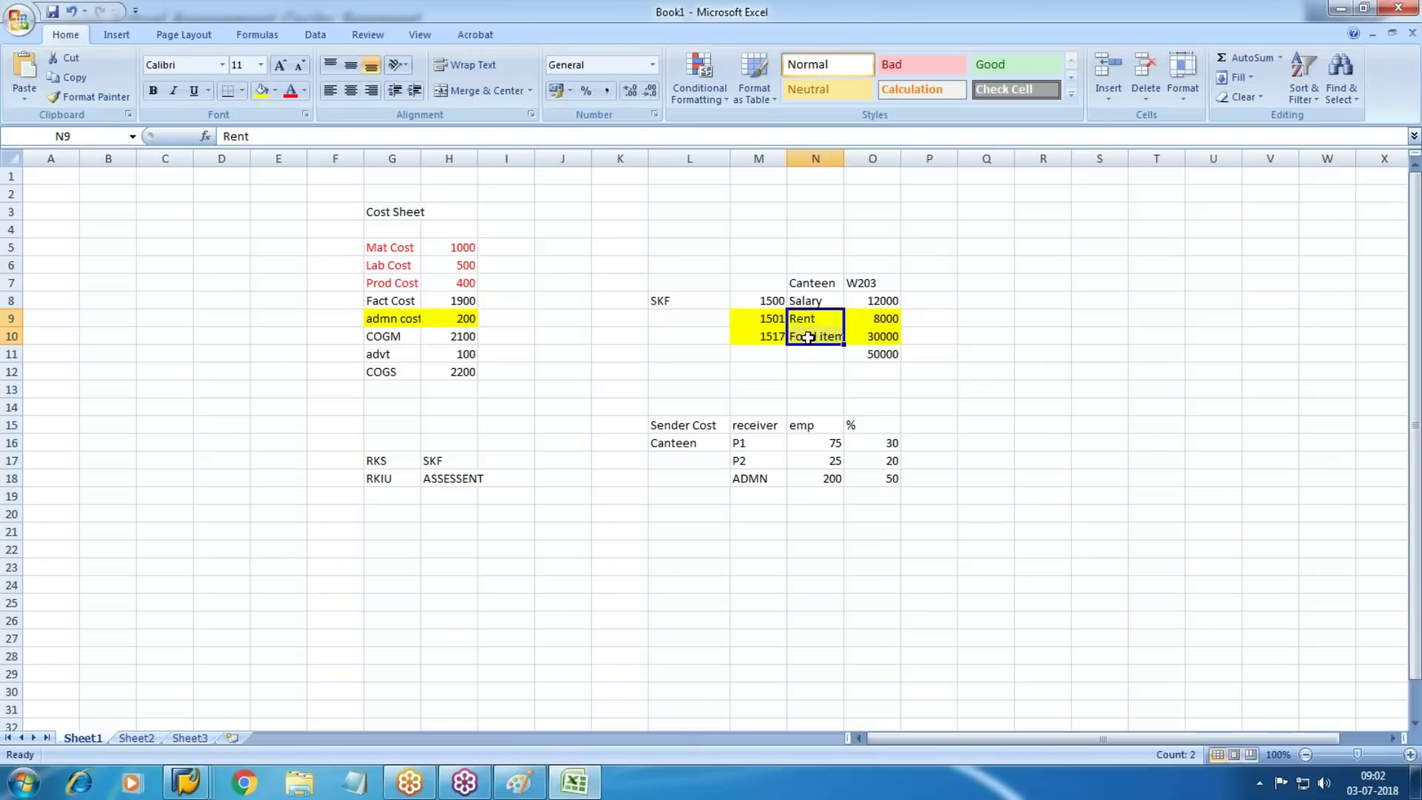
pyautogui.hotkey('alt', 'Tab')
pyautogui.press('Down')
pyautogui.press('Down')
# Name the new segment SEG-1 with the description Salary Assessment
pyautogui.press('Up')
pyautogui.press('Return')
pyautogui.press('Tab')
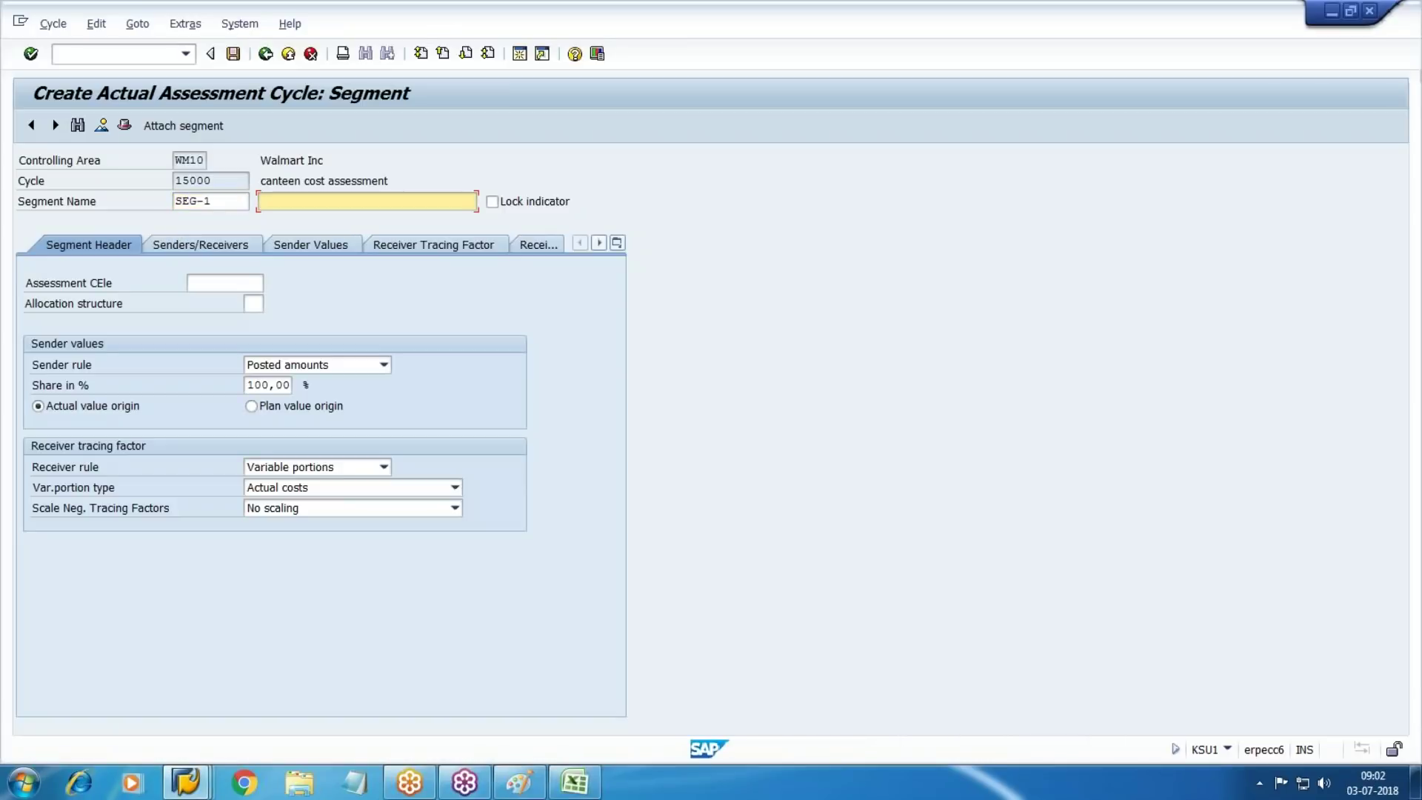
pyautogui.write('Sala')
pyautogui.press('Down')
pyautogui.press('Down')
pyautogui.press('Return')
pyautogui.press('Tab')
pyautogui.press('Tab')
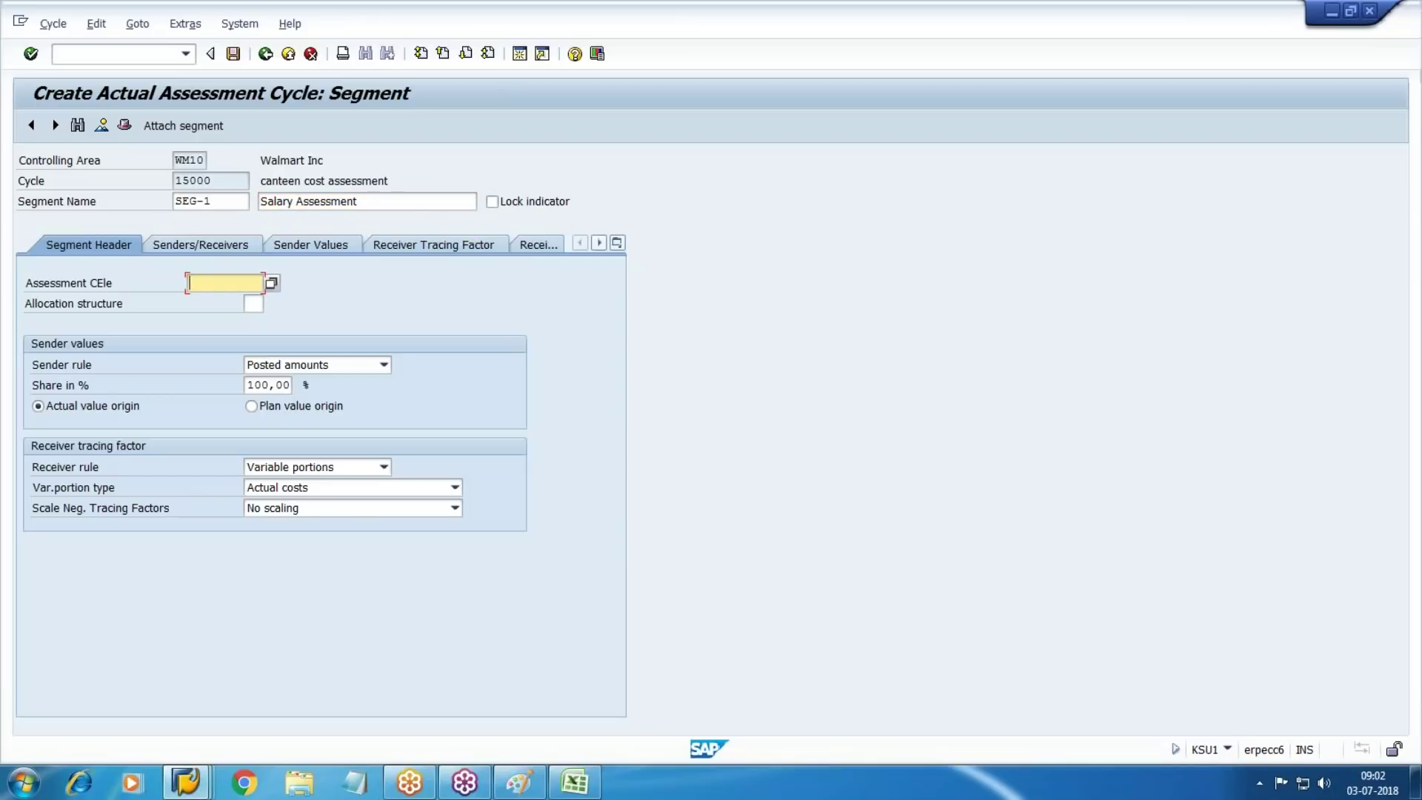
# Set assessment cost element 10000 and variable portion type Actual Statistical Key Figures
pyautogui.click(272, 283)
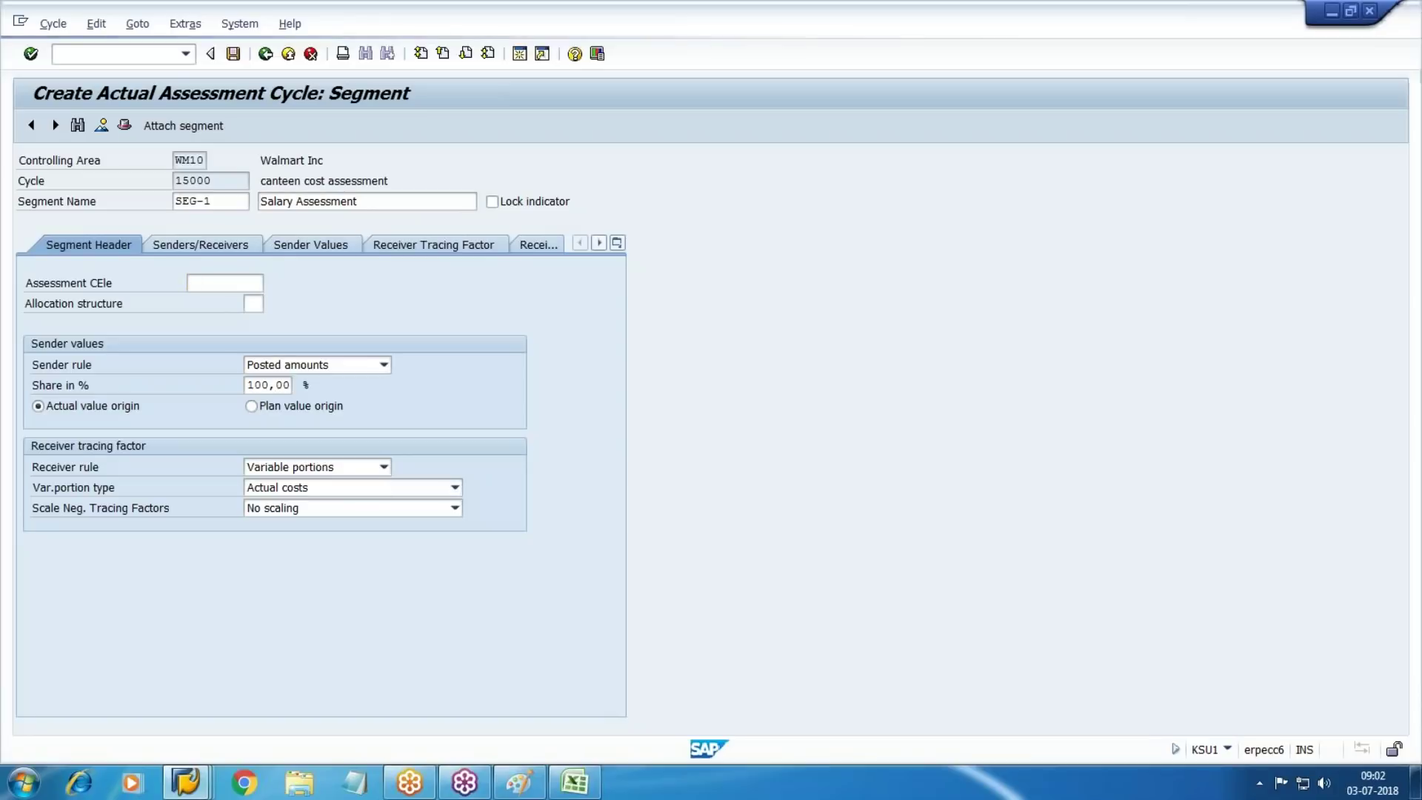
pyautogui.press('Return')
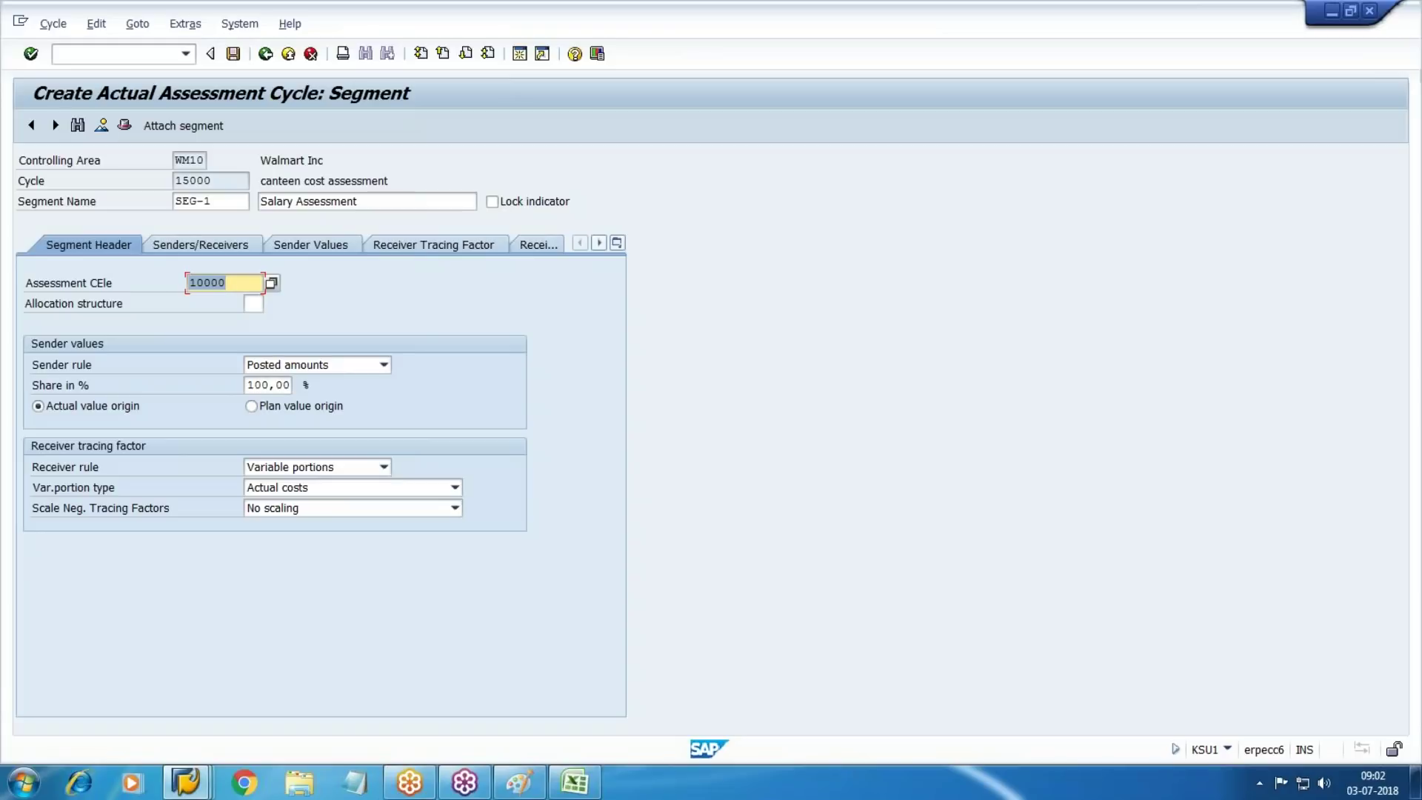
pyautogui.press('Tab')
pyautogui.press('Tab')
pyautogui.press('Tab')
pyautogui.press('Tab')
pyautogui.press('Tab')
pyautogui.press('Tab')
pyautogui.press('Tab')
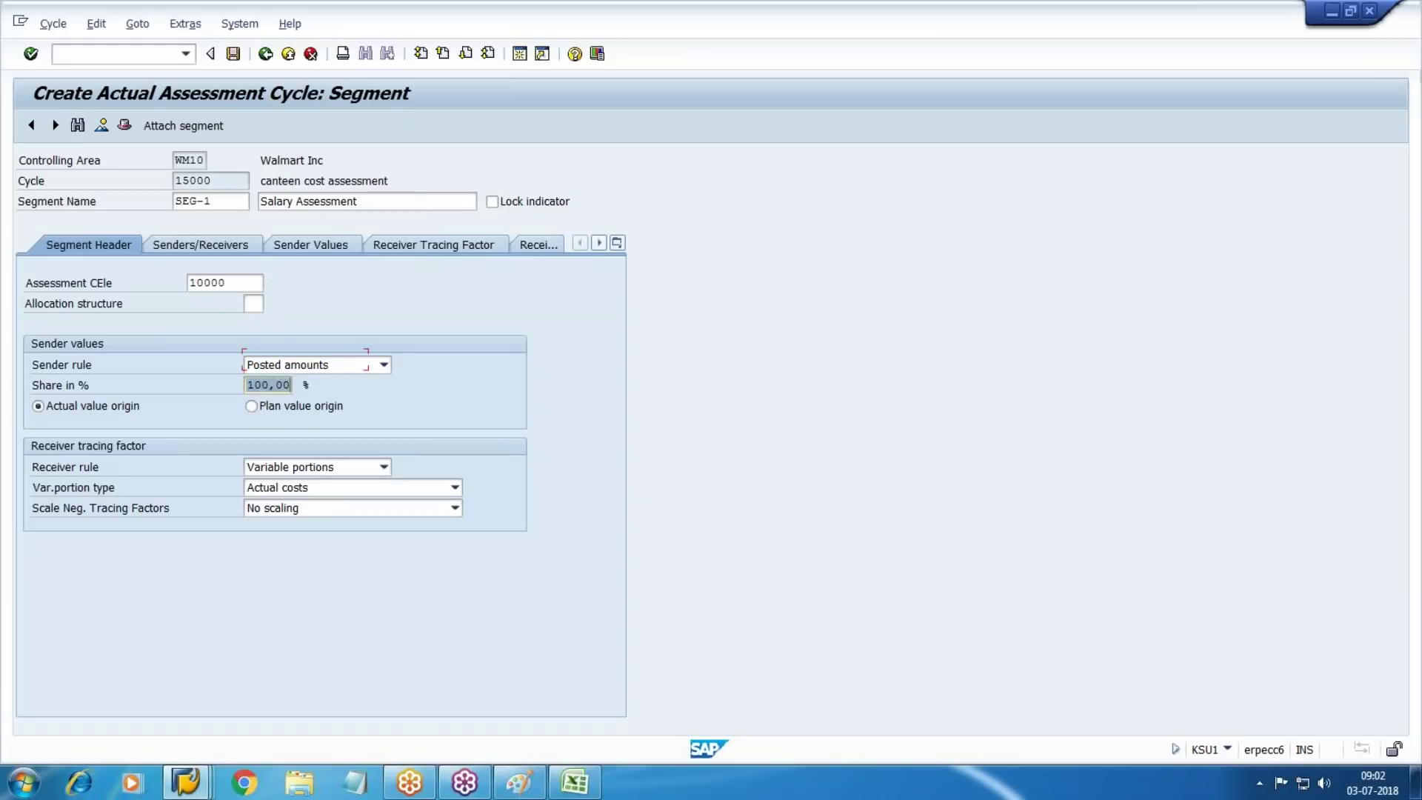
pyautogui.hotkey('shift', 'Tab')
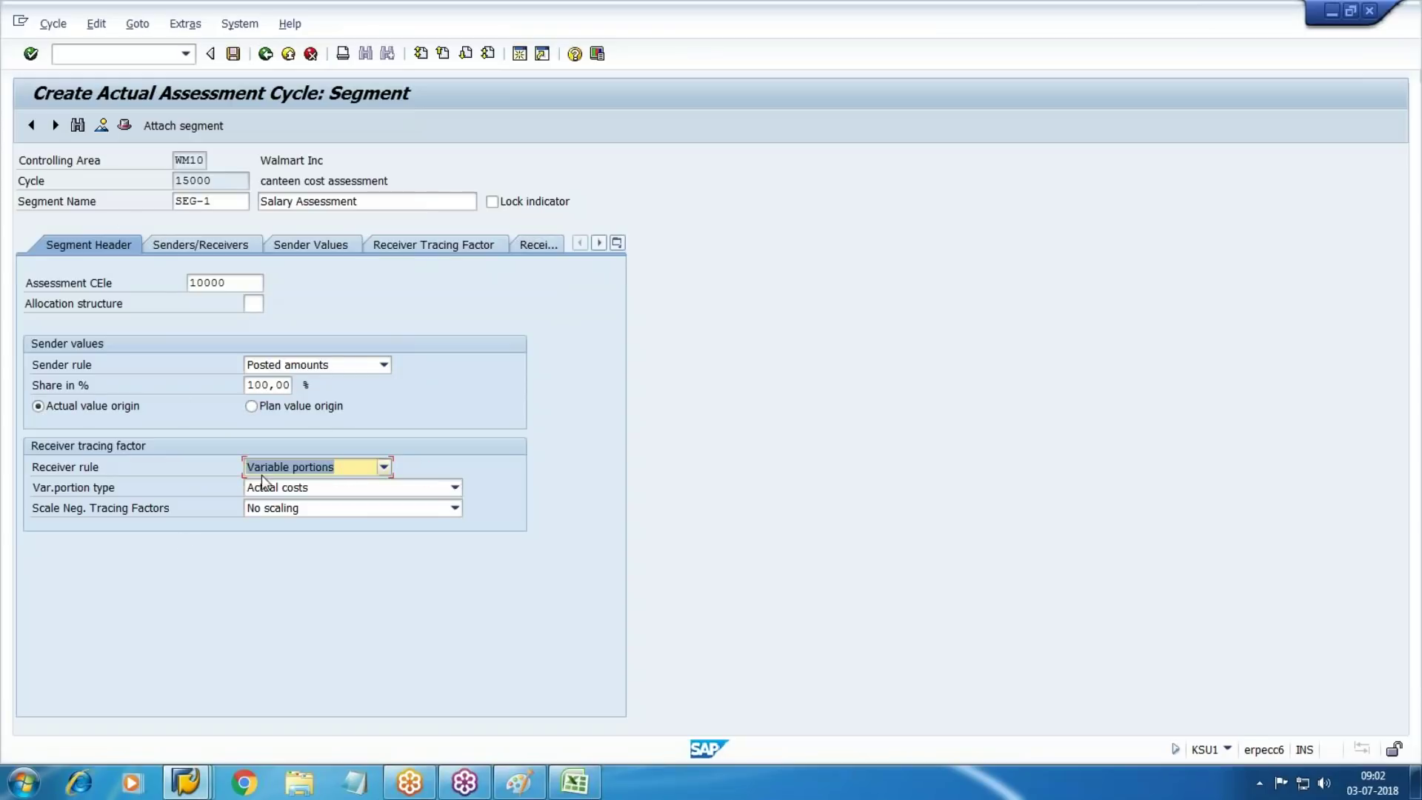
pyautogui.click(450, 489)
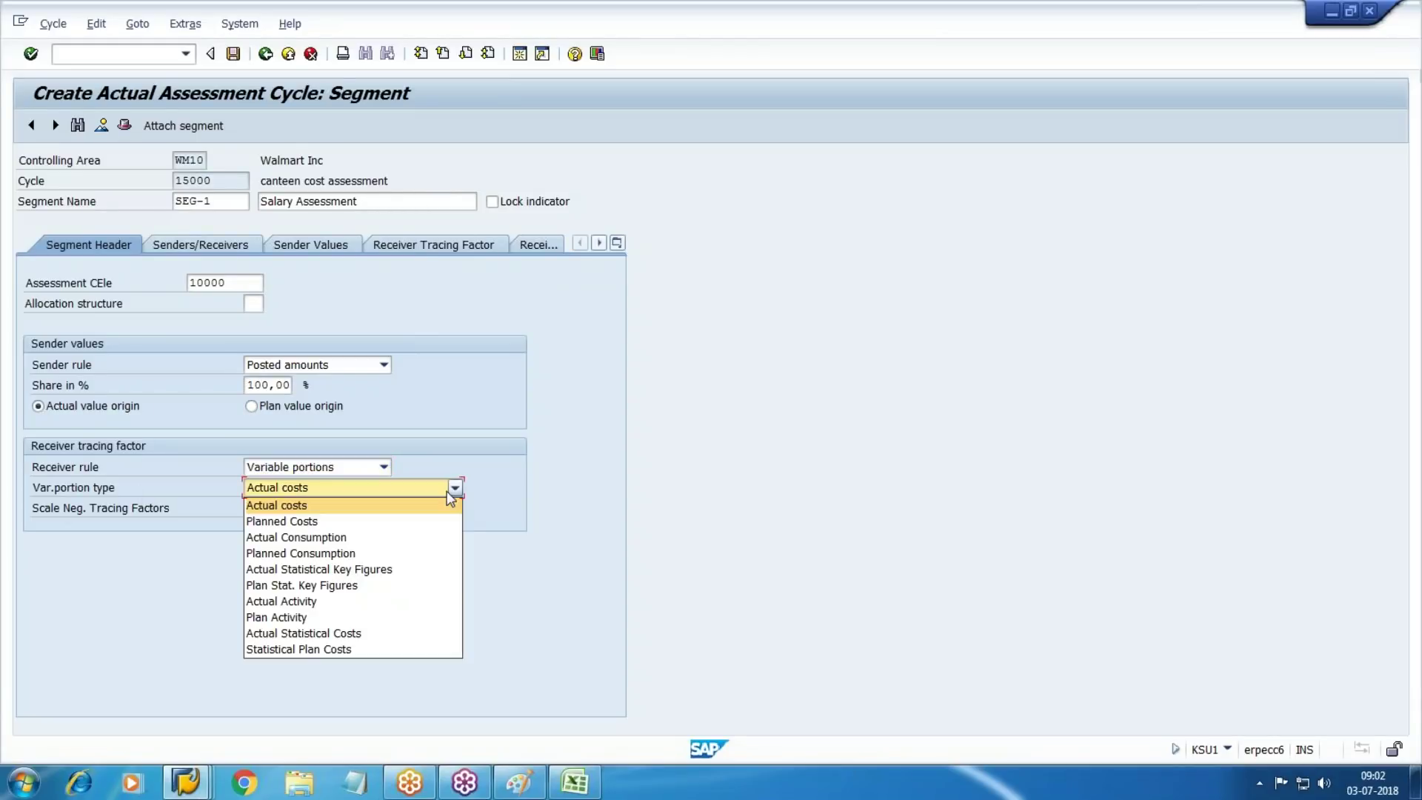
pyautogui.click(316, 570)
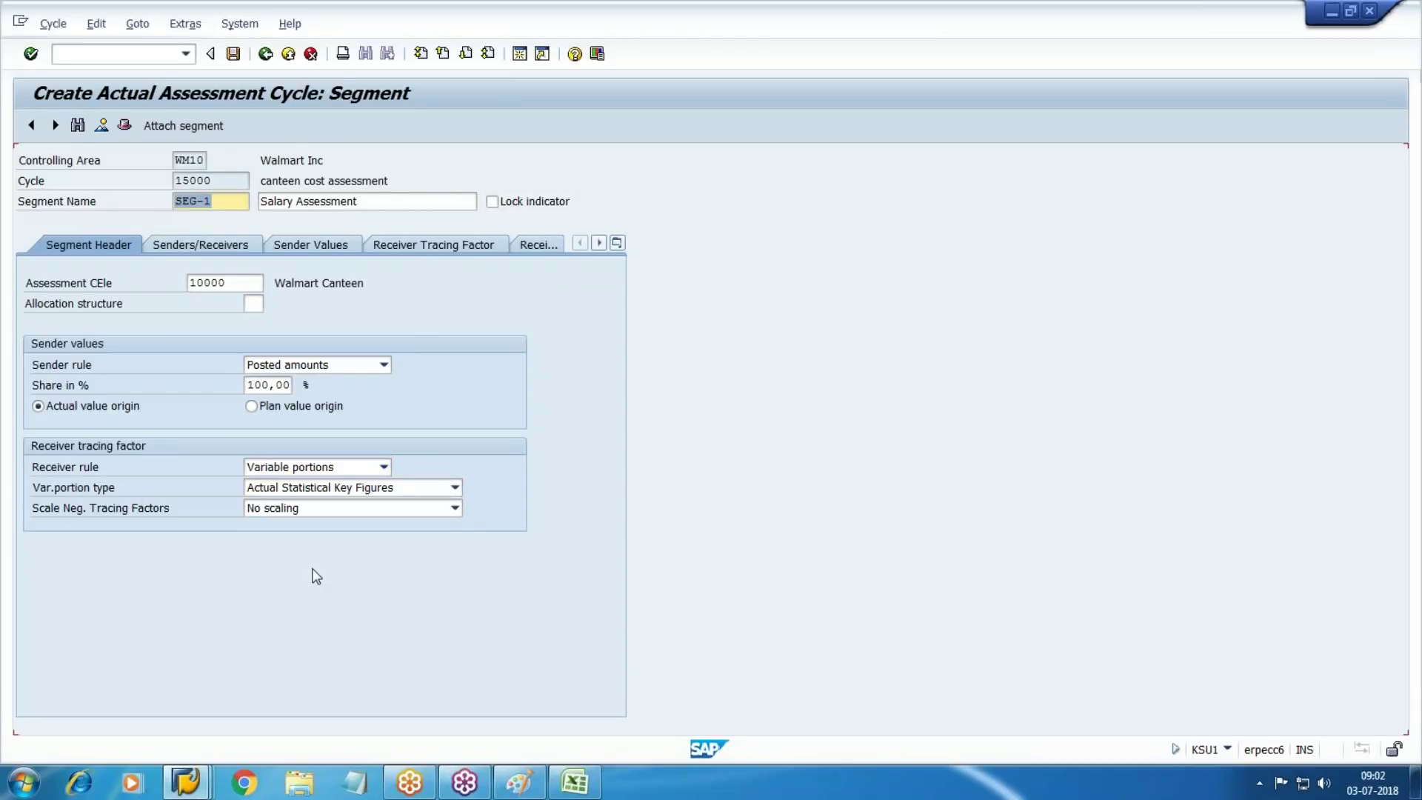
pyautogui.click(178, 250)
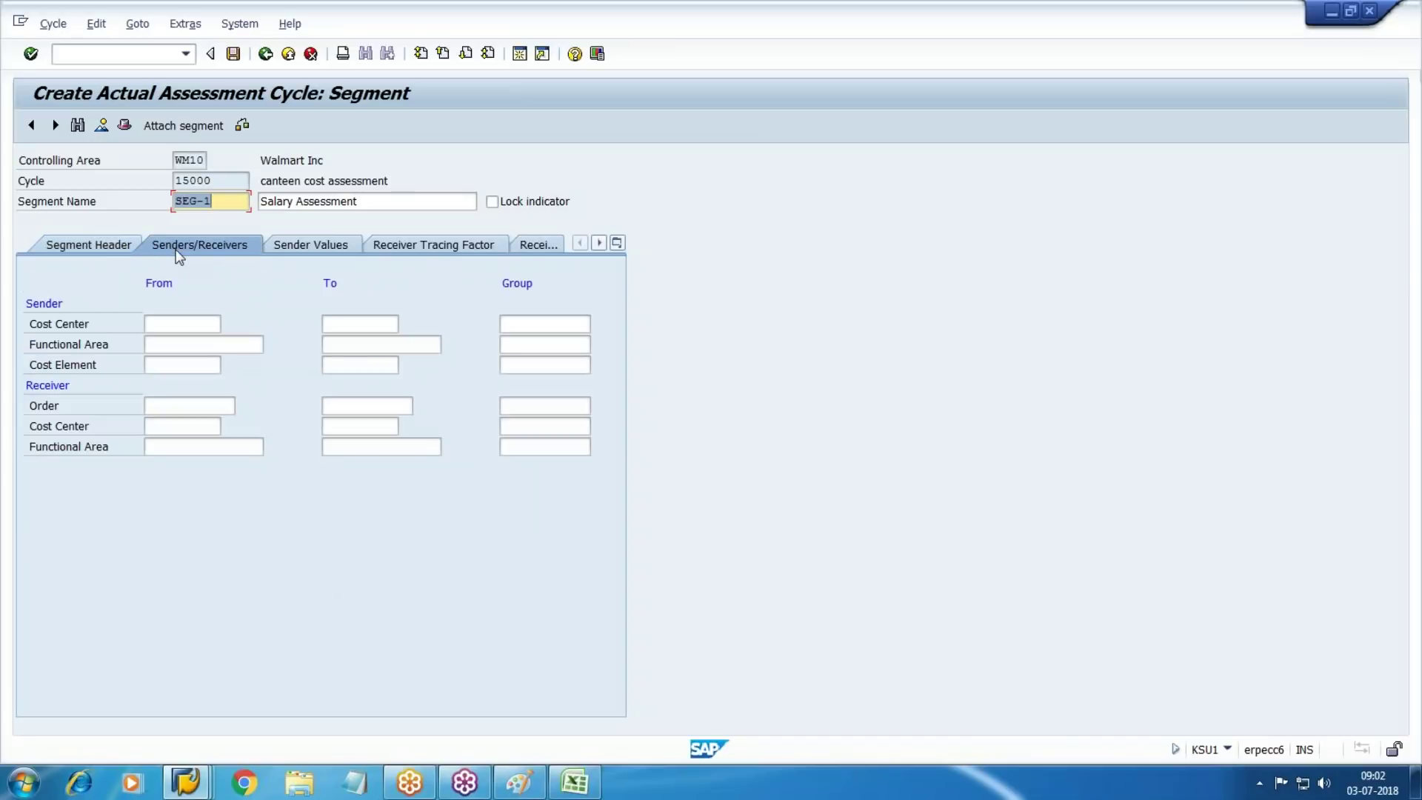
# Pick W203 CANTEEN from the lookup as the sender cost center
pyautogui.click(170, 325)
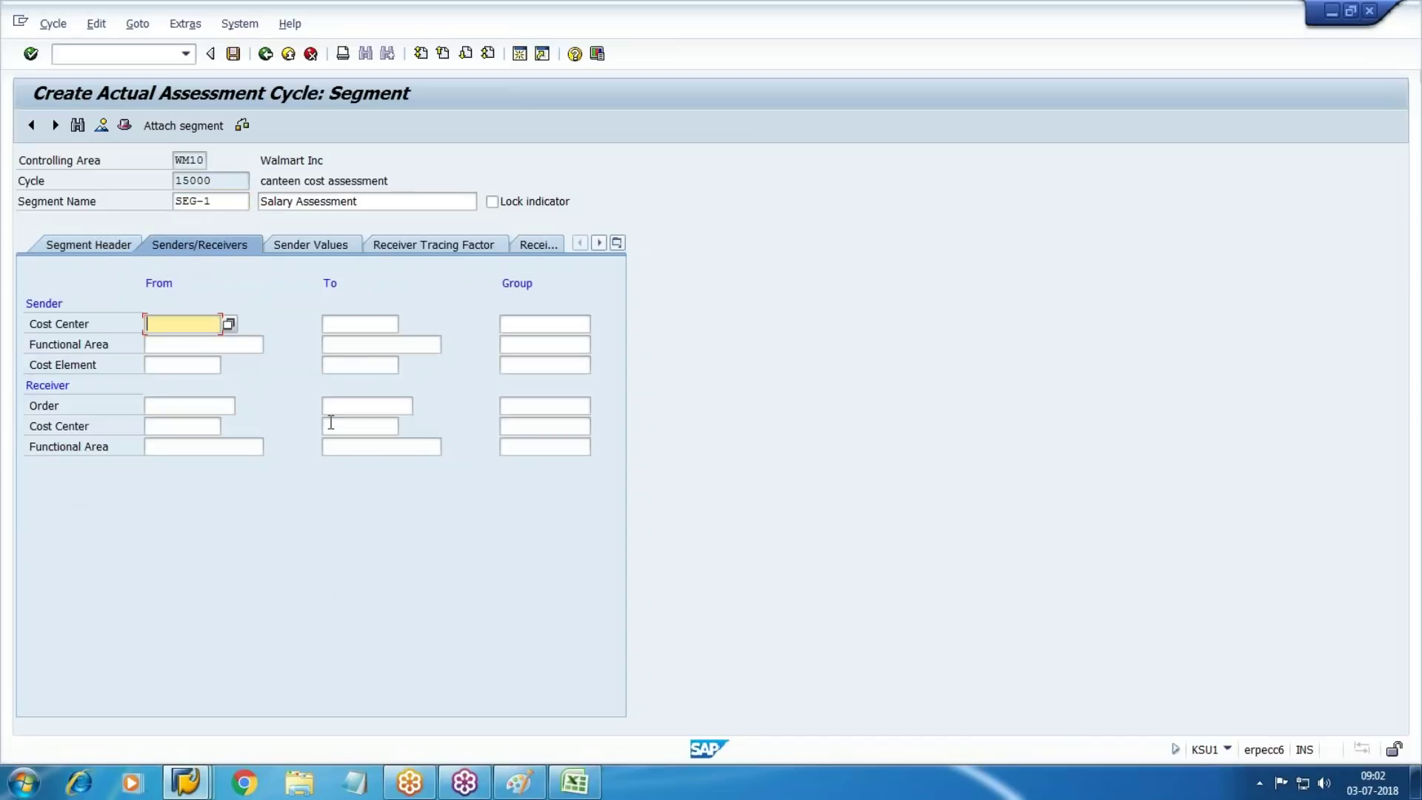
pyautogui.click(229, 324)
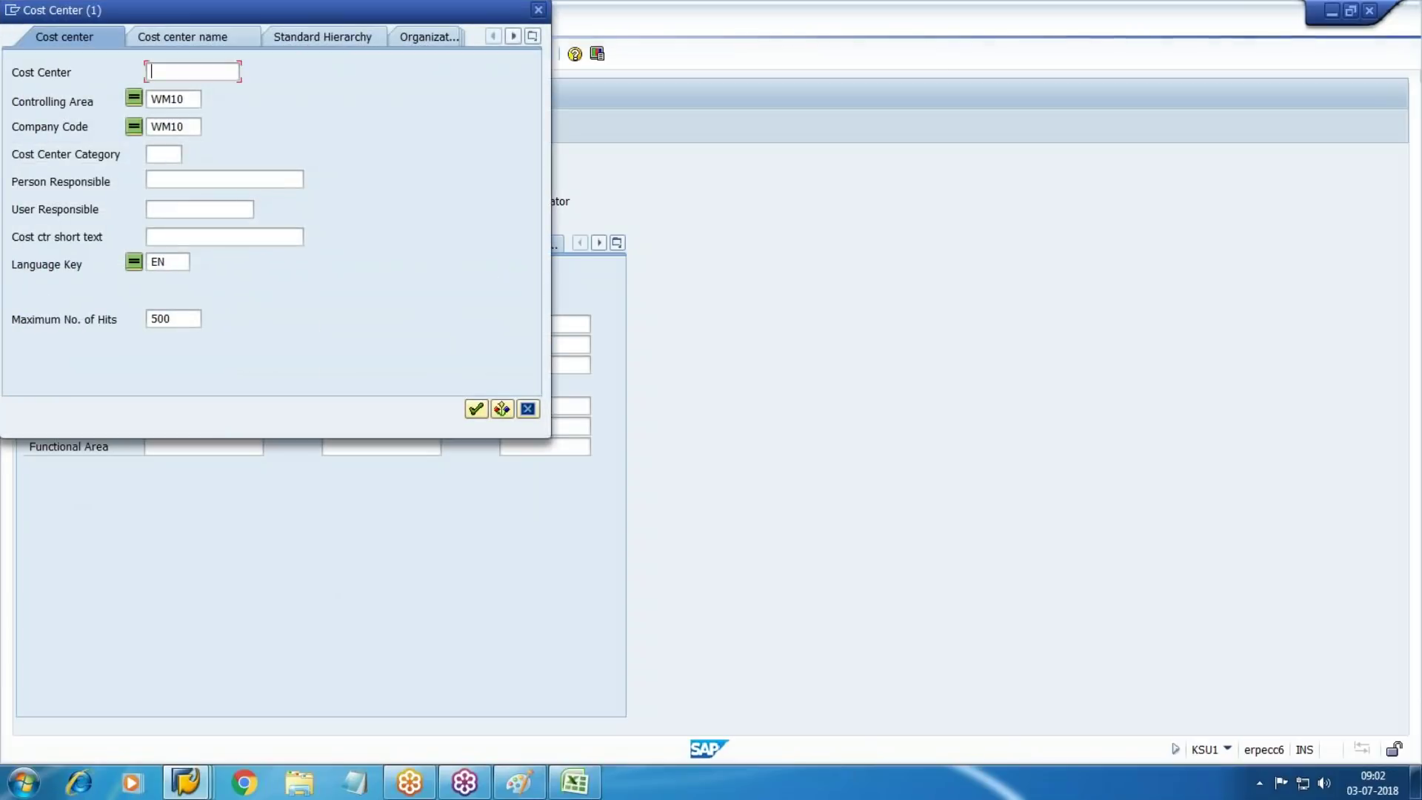
pyautogui.press('Return')
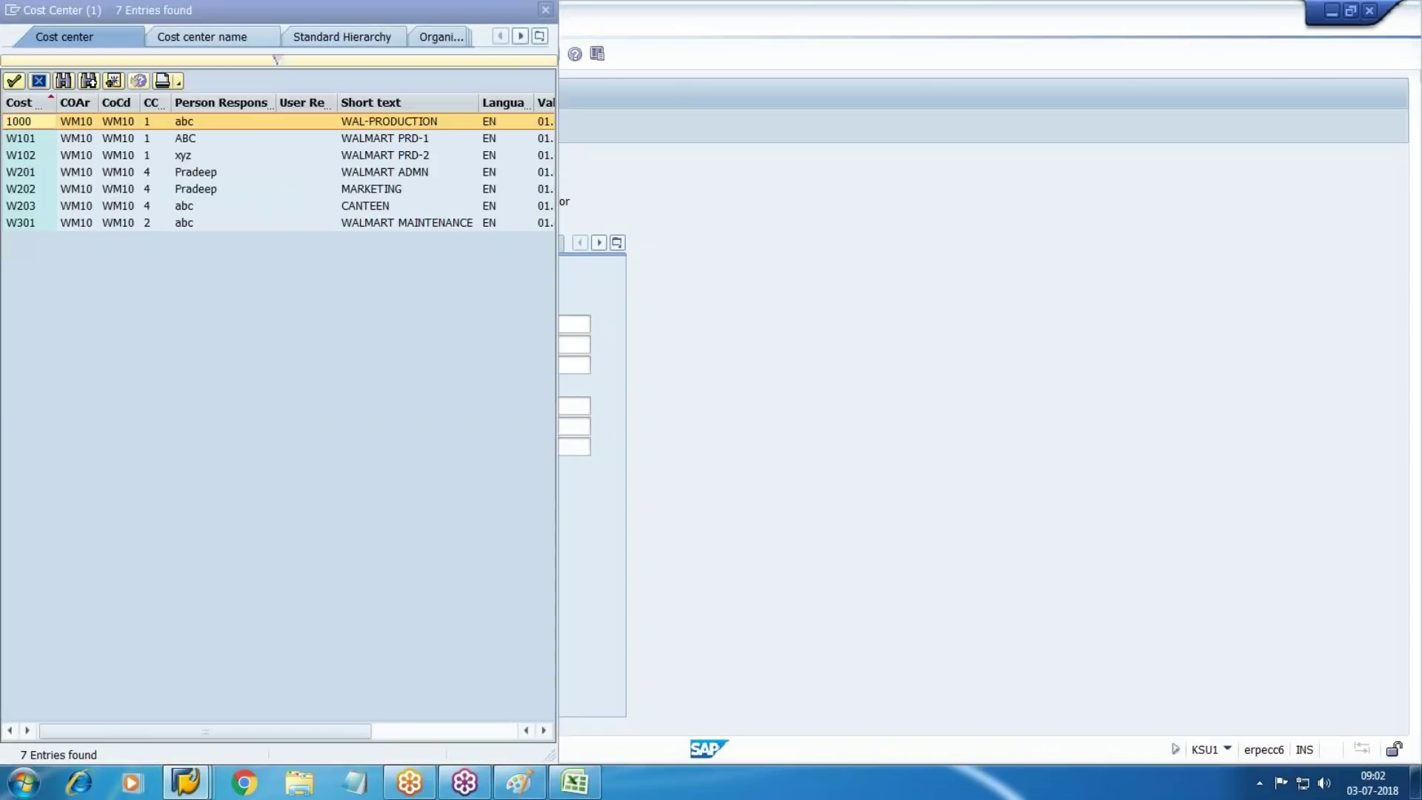
pyautogui.press('Down')
pyautogui.press('Down')
pyautogui.press('Down')
pyautogui.press('Down')
pyautogui.press('Down')
pyautogui.press('Down')
pyautogui.press('Up')
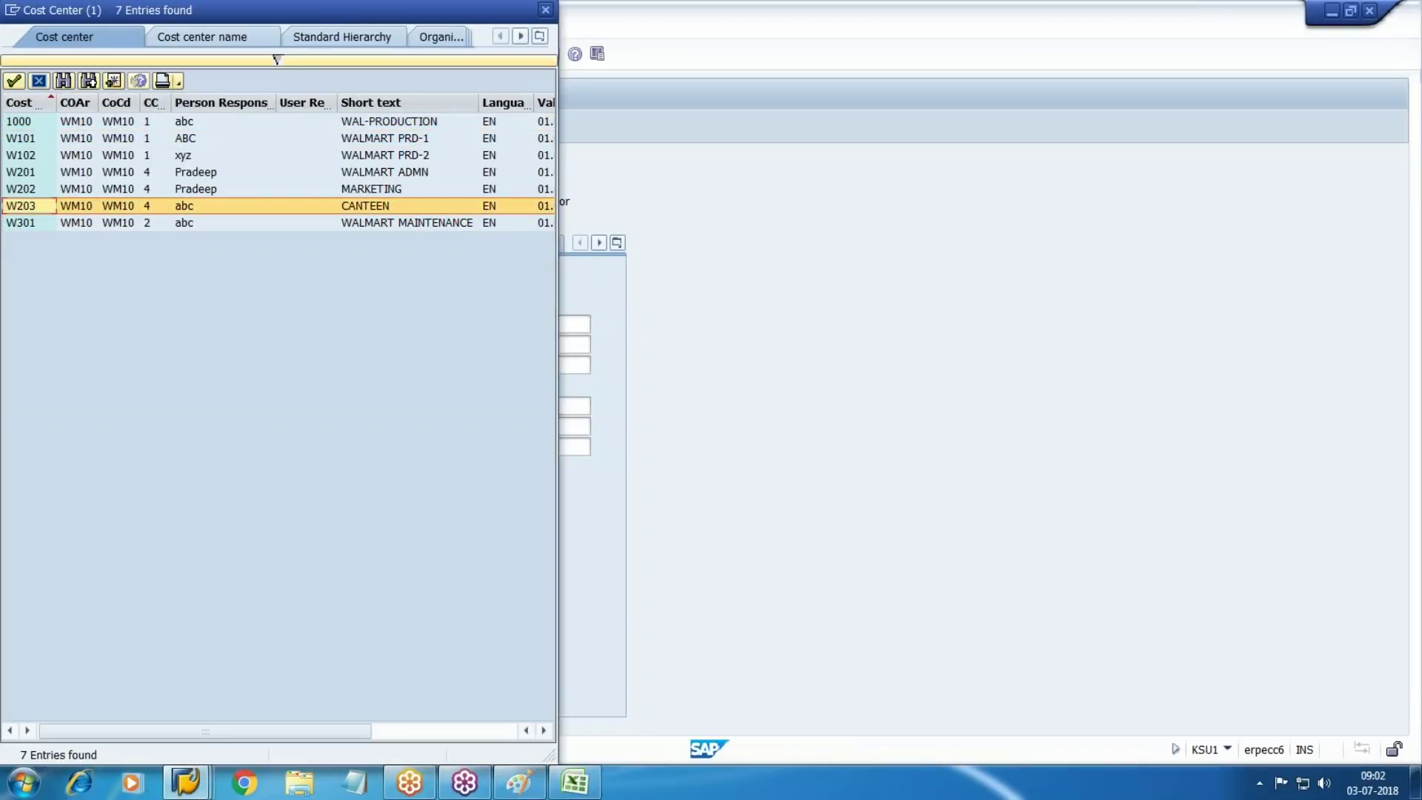
pyautogui.press('Return')
pyautogui.press('Tab')
pyautogui.press('Tab')
pyautogui.press('Tab')
pyautogui.press('Tab')
pyautogui.press('Tab')
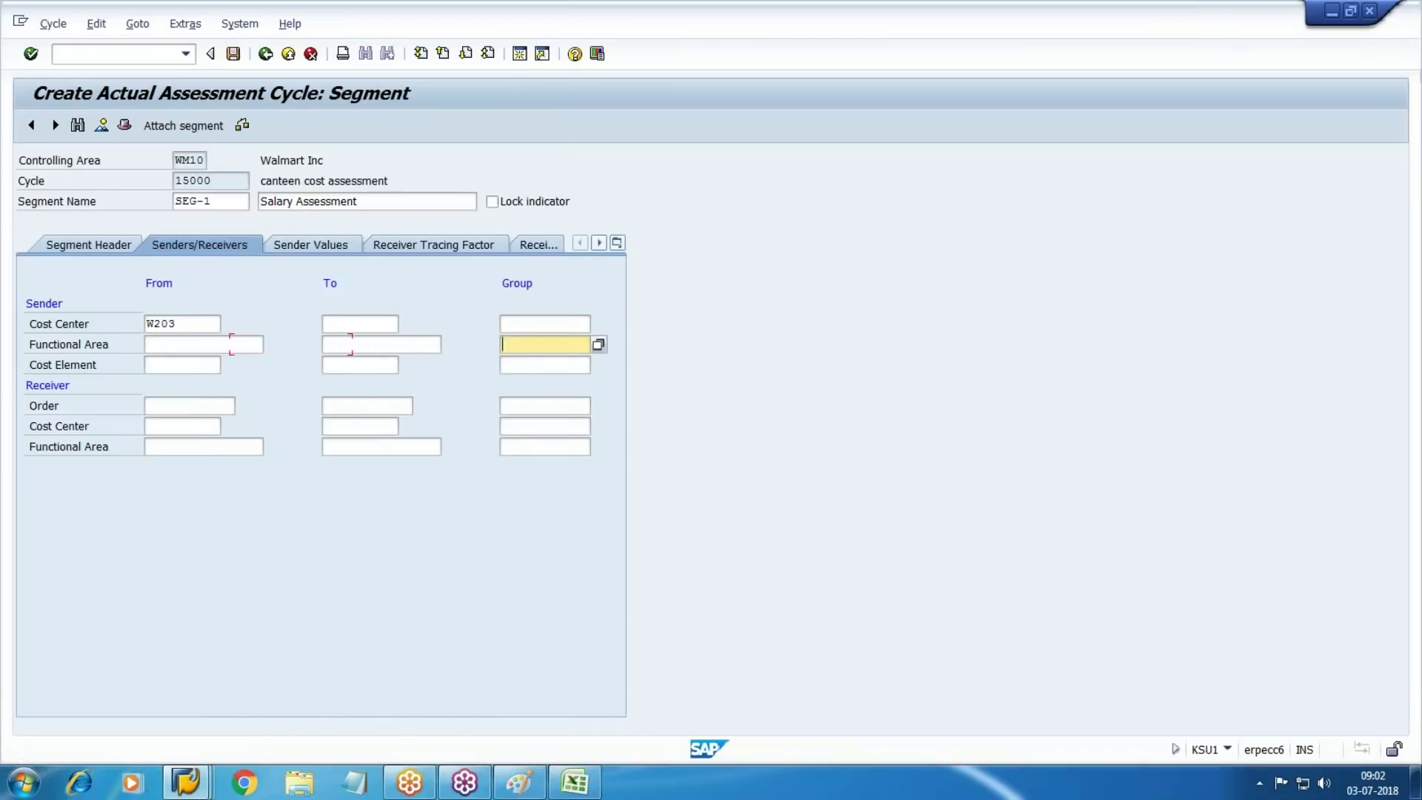
pyautogui.press('Tab')
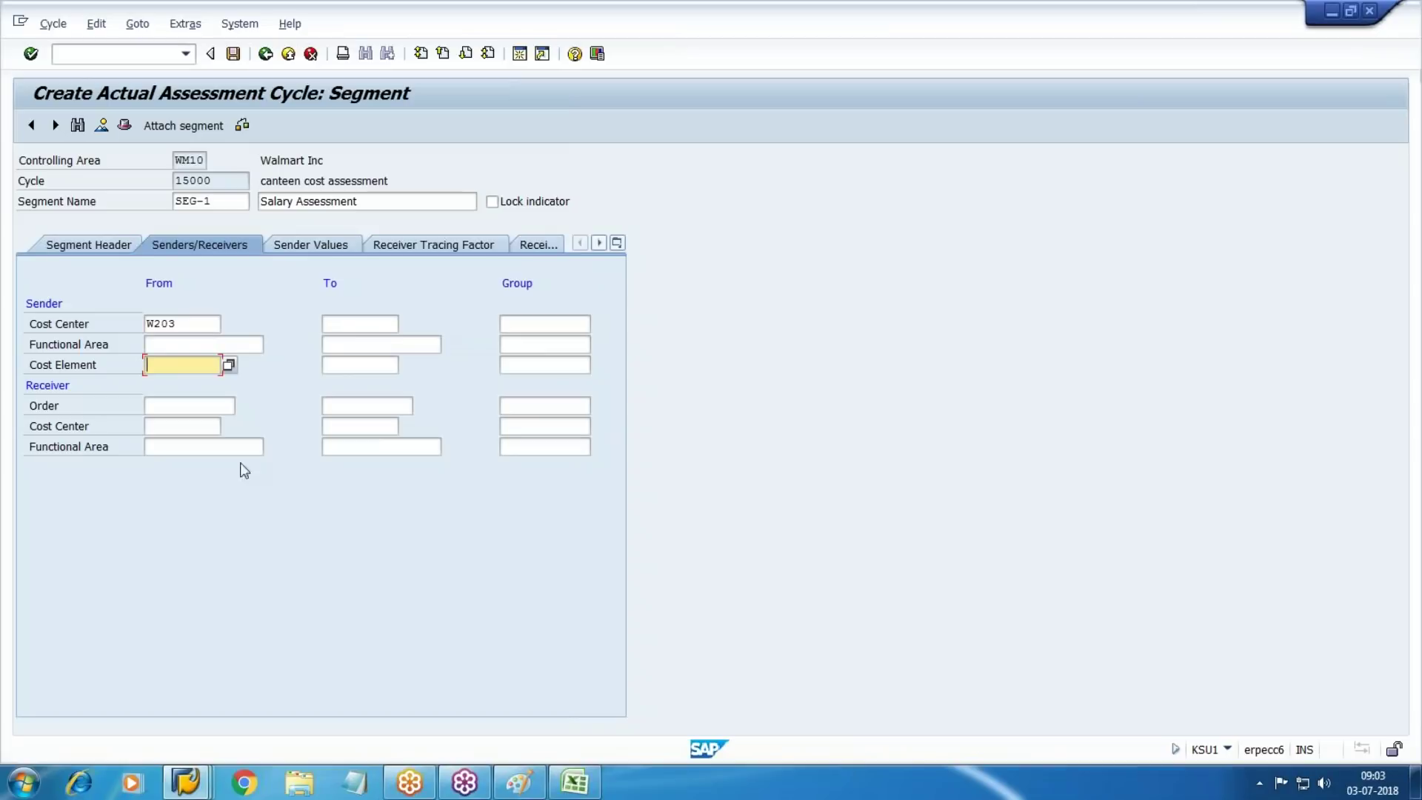
# Check the Excel workbook and enter sender cost element 1500
pyautogui.click(589, 786)
pyautogui.click(768, 308)
pyautogui.hotkey('alt', 'Tab')
pyautogui.write('1500')
pyautogui.press('Tab')
pyautogui.press('Tab')
pyautogui.press('Tab')
pyautogui.press('Tab')
pyautogui.press('Tab')
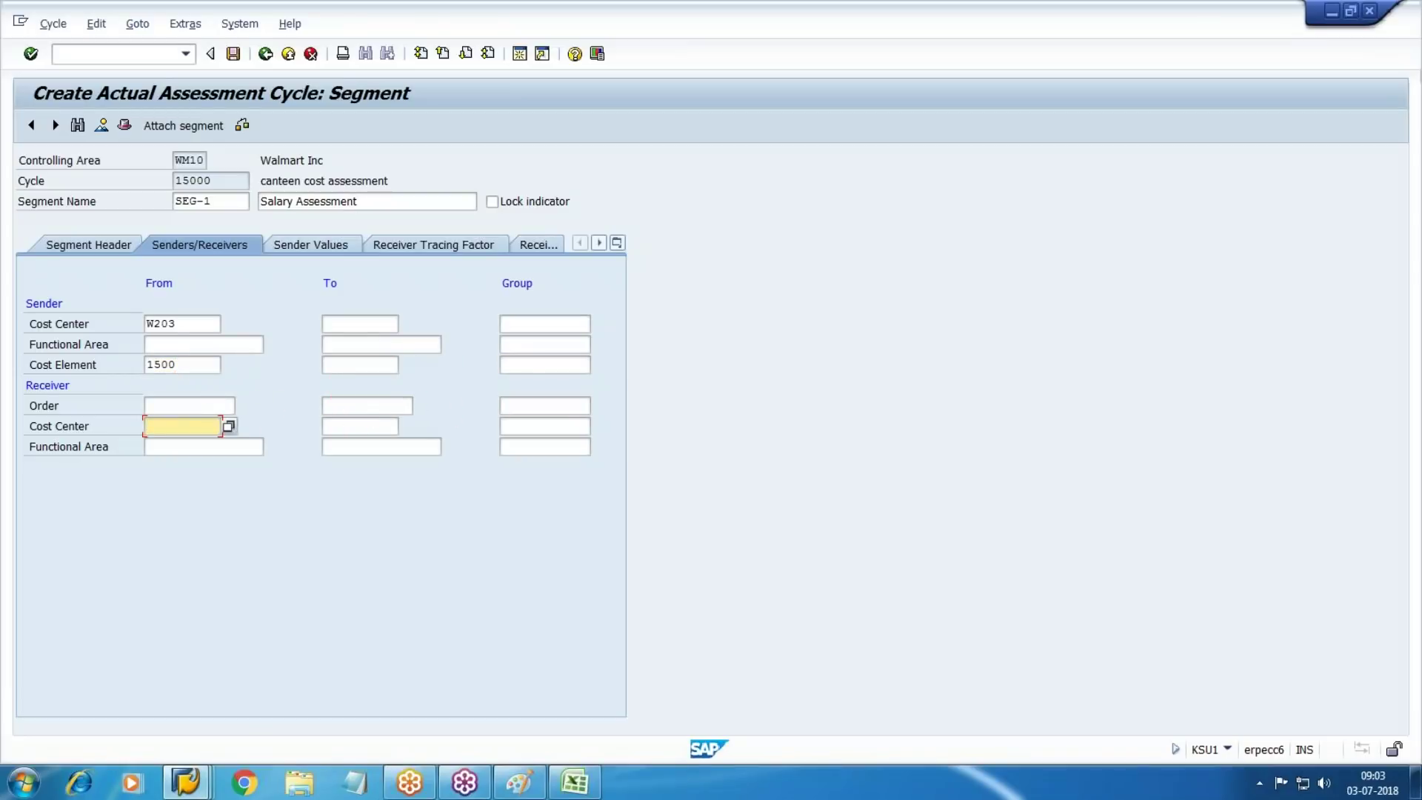
# Glance at the Paint settlement diagram, then bring the SAP Easy Access window forward
pyautogui.click(520, 783)
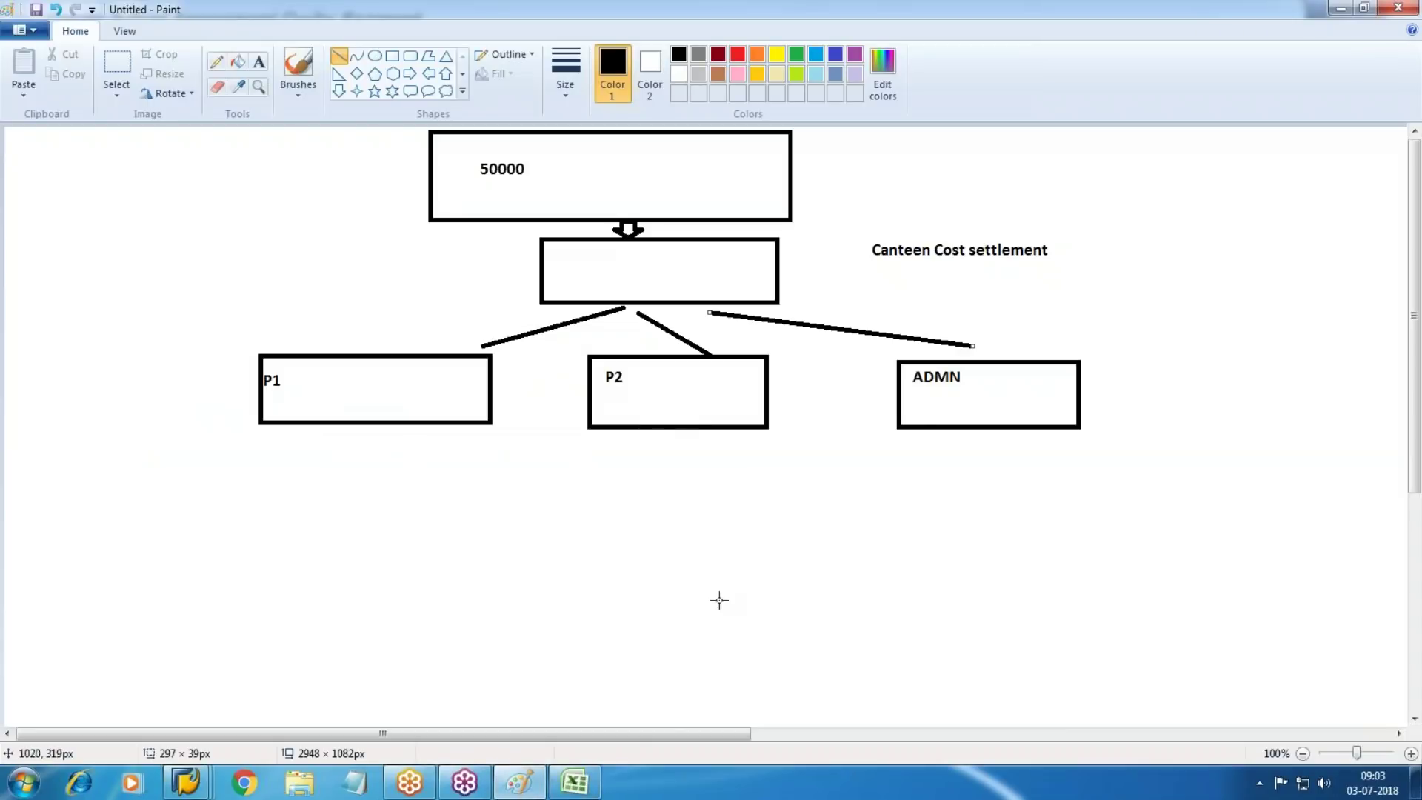
pyautogui.moveTo(186, 782)
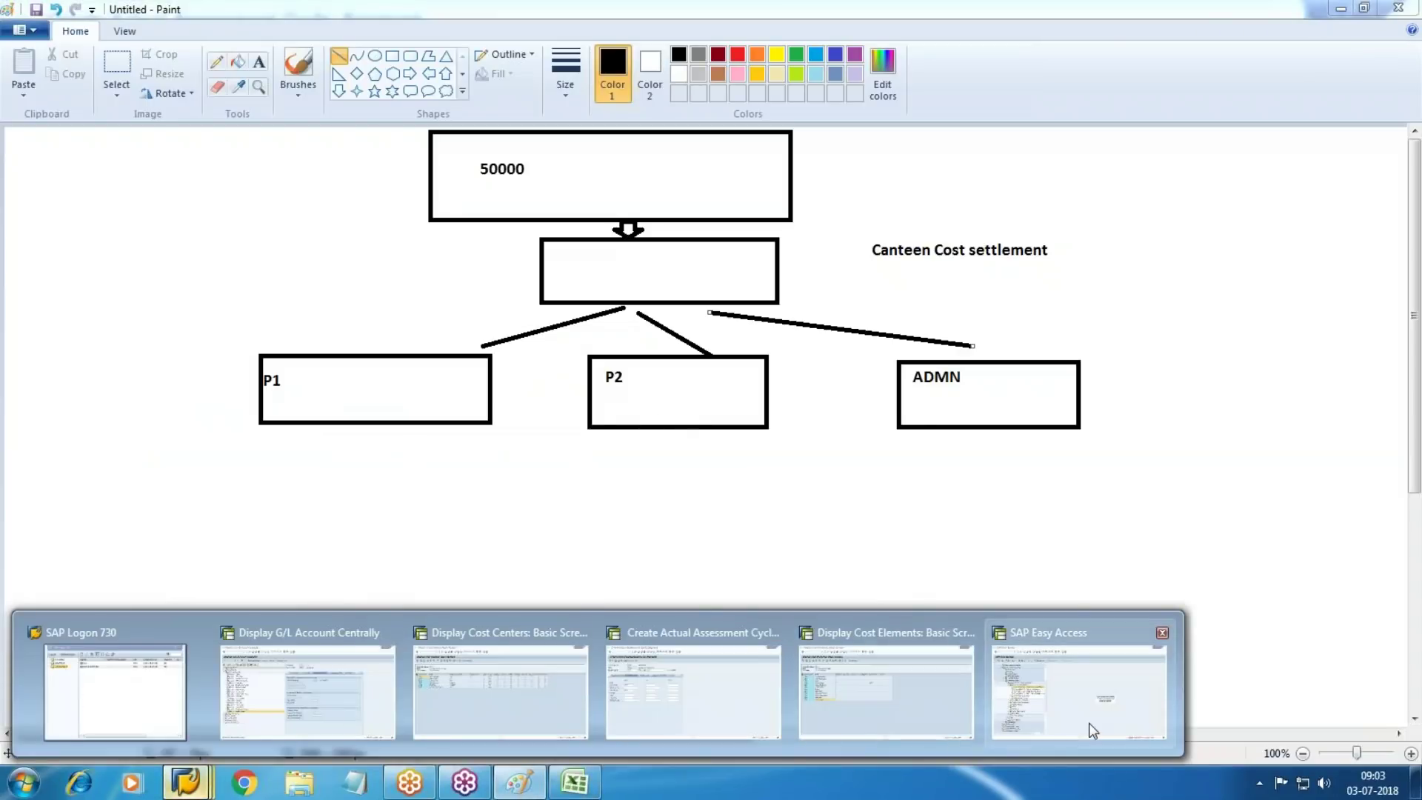
pyautogui.click(1089, 723)
pyautogui.click(103, 51)
# Try a transaction code and collapse the cost center Information System folders
pyautogui.write('kas1')
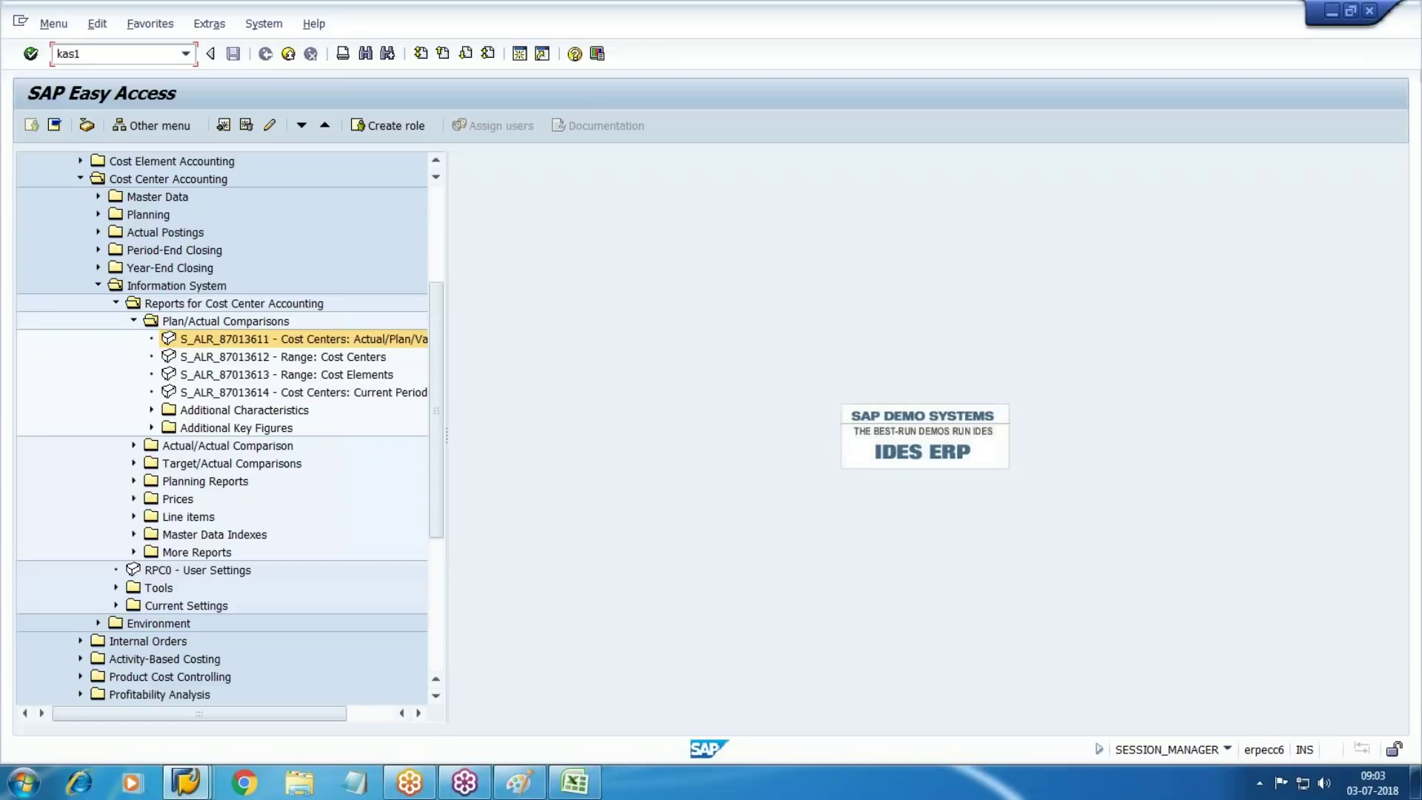
pyautogui.press('BackSpace')
pyautogui.press('BackSpace')
pyautogui.press('BackSpace')
pyautogui.press('Return')
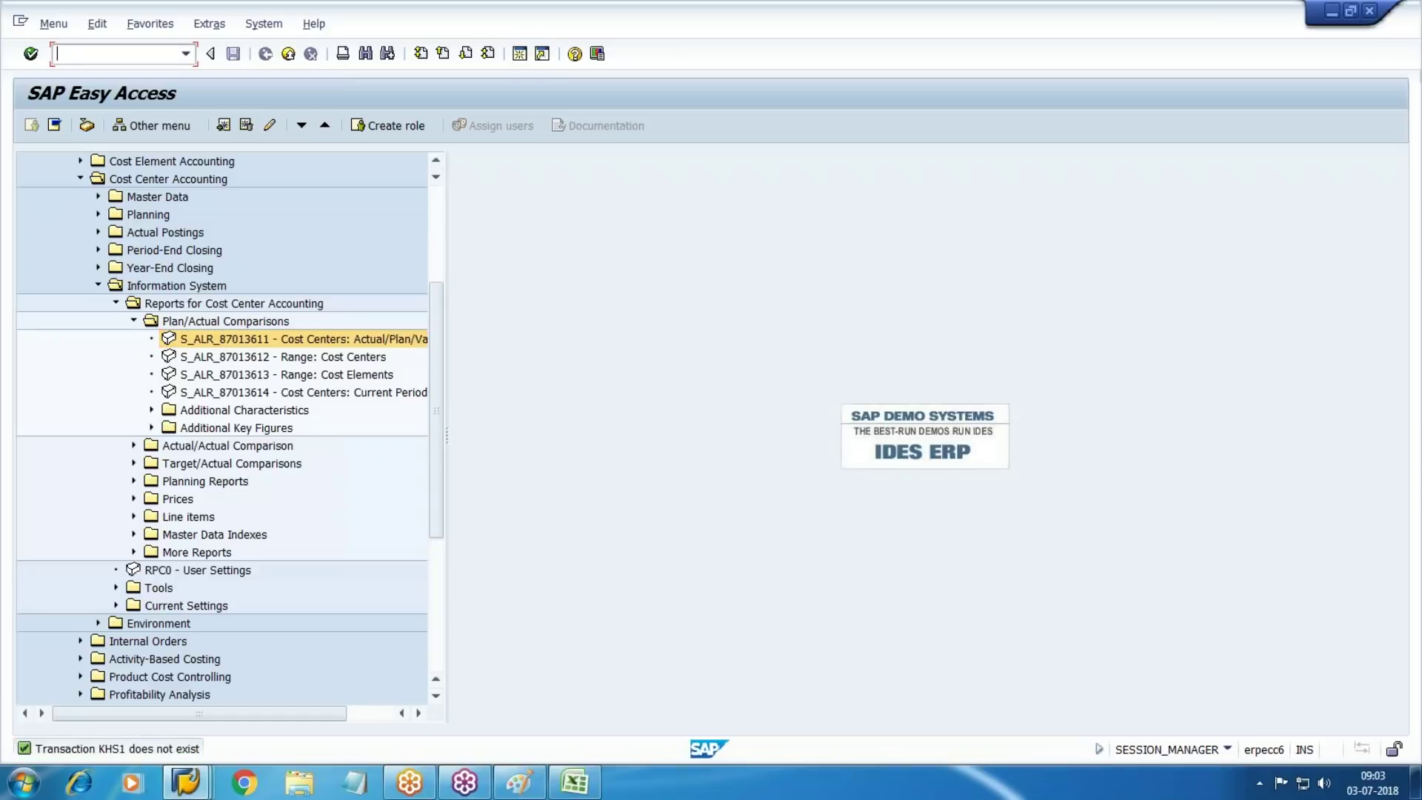
pyautogui.click(133, 321)
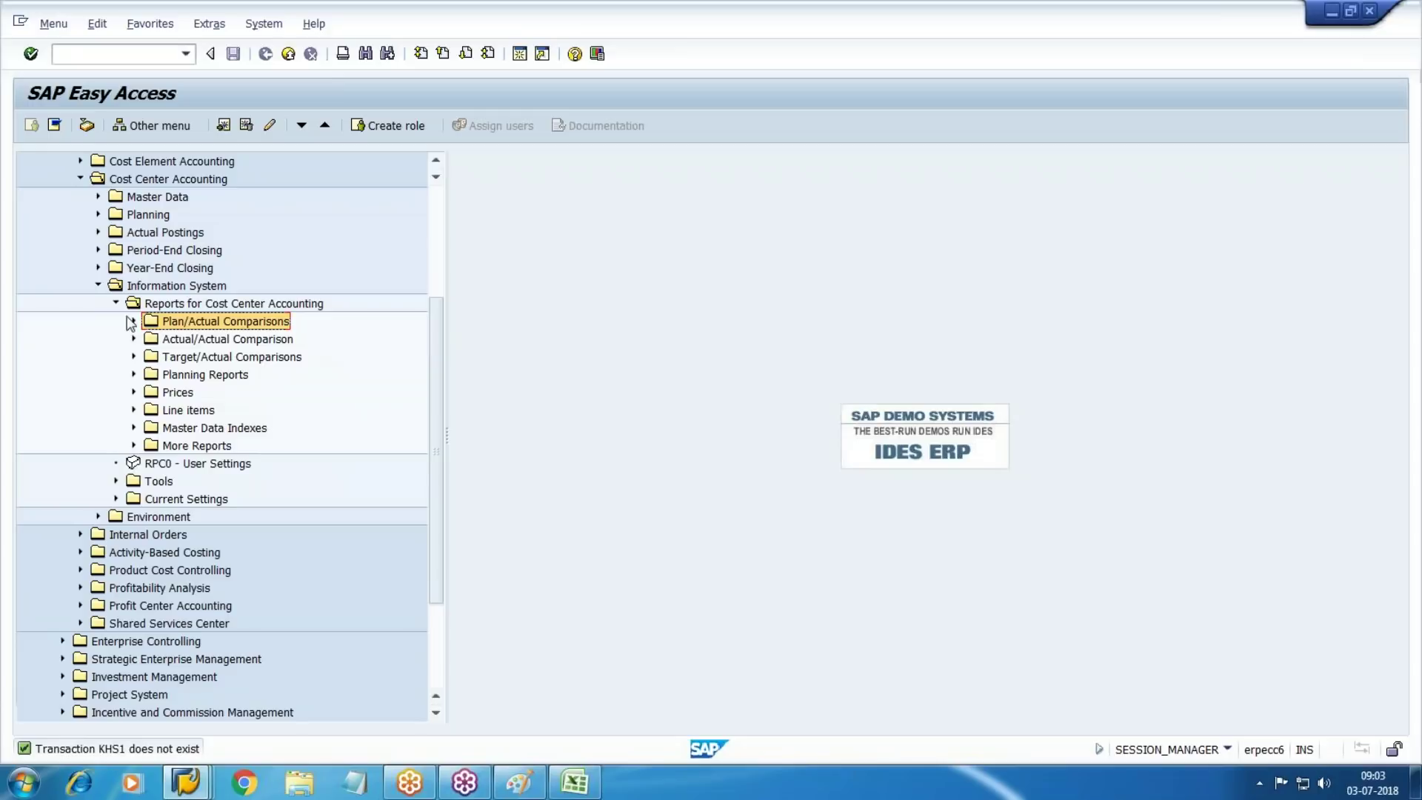
pyautogui.click(115, 303)
pyautogui.click(98, 286)
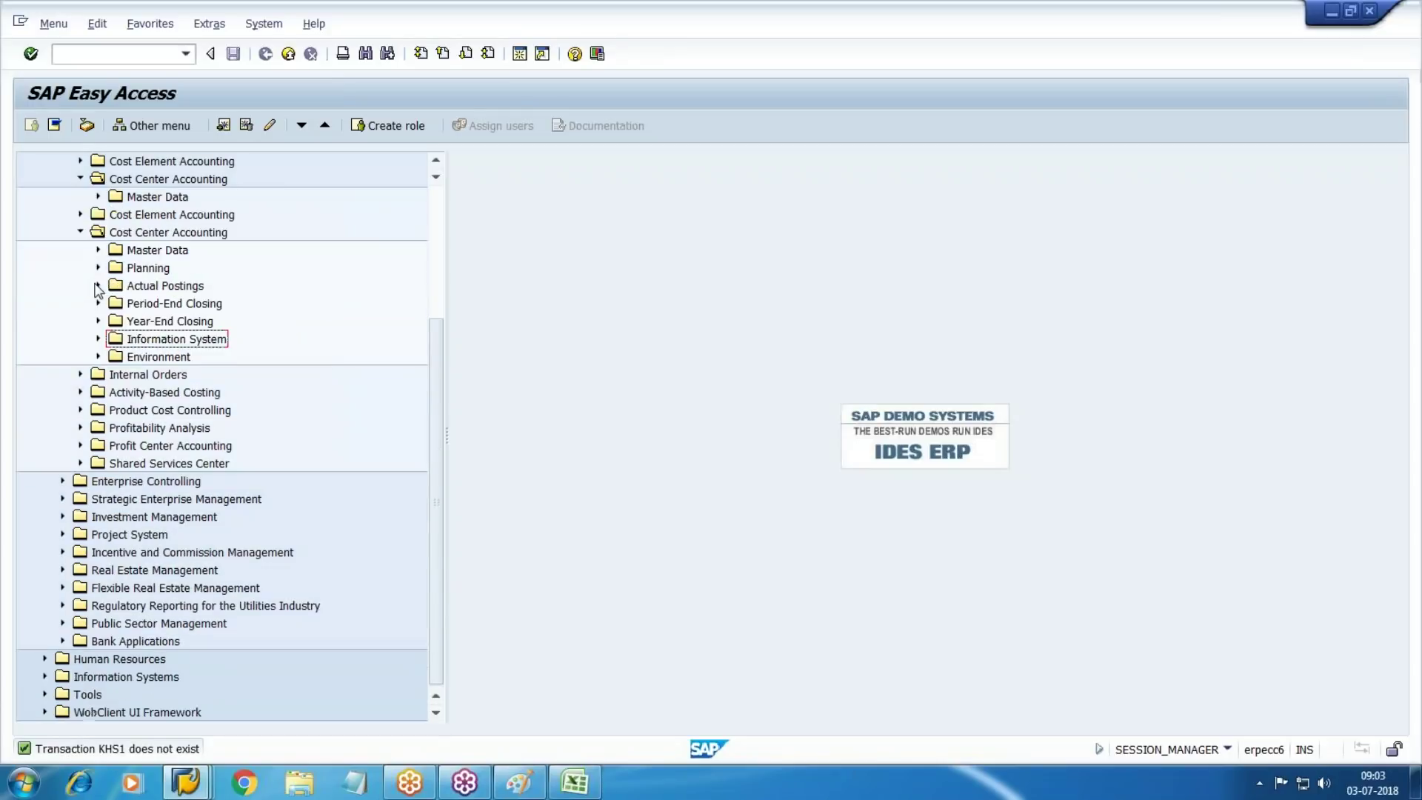
pyautogui.click(89, 56)
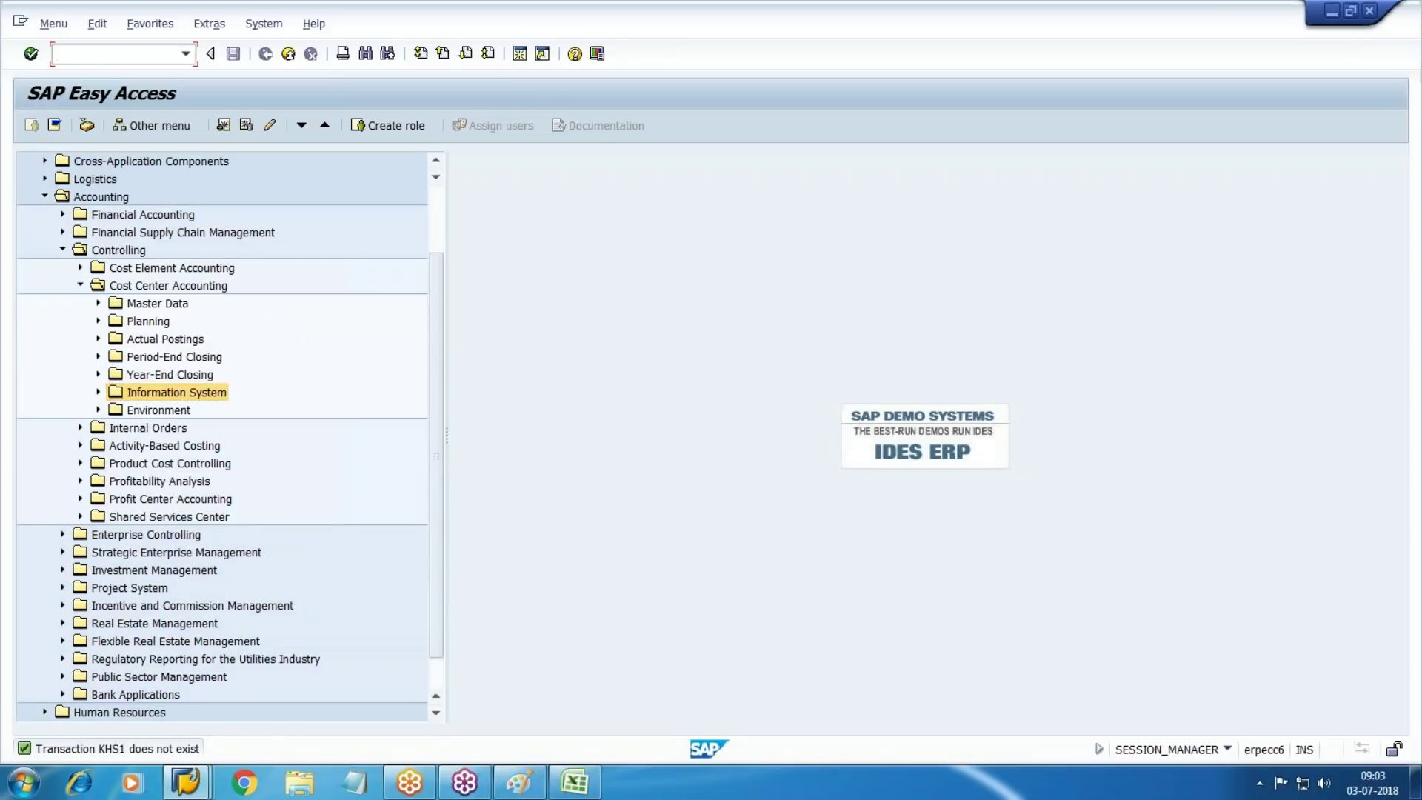
# Expand Cost Center master data to Cost Center Group and launch KSH1 Create
pyautogui.click(98, 303)
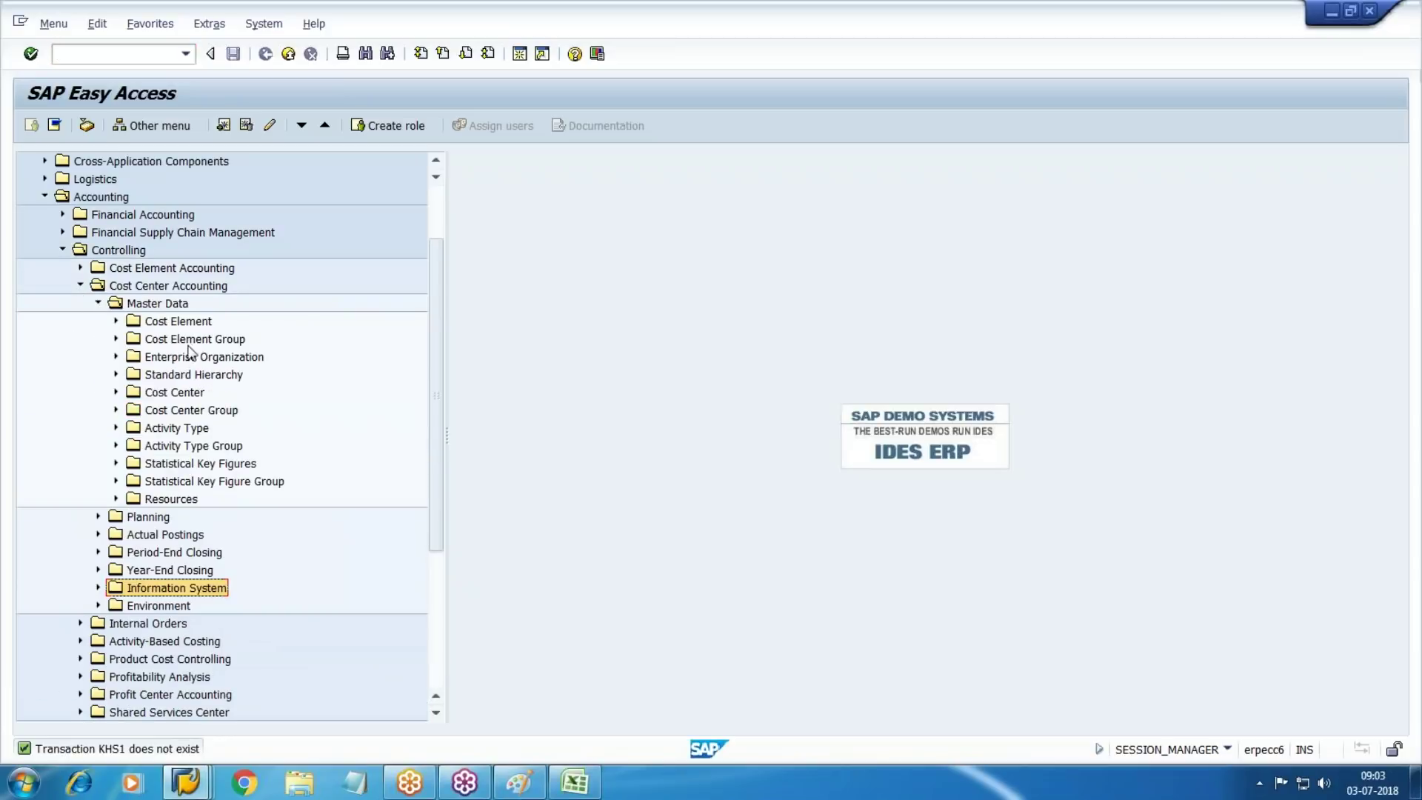
pyautogui.click(179, 377)
pyautogui.click(187, 410)
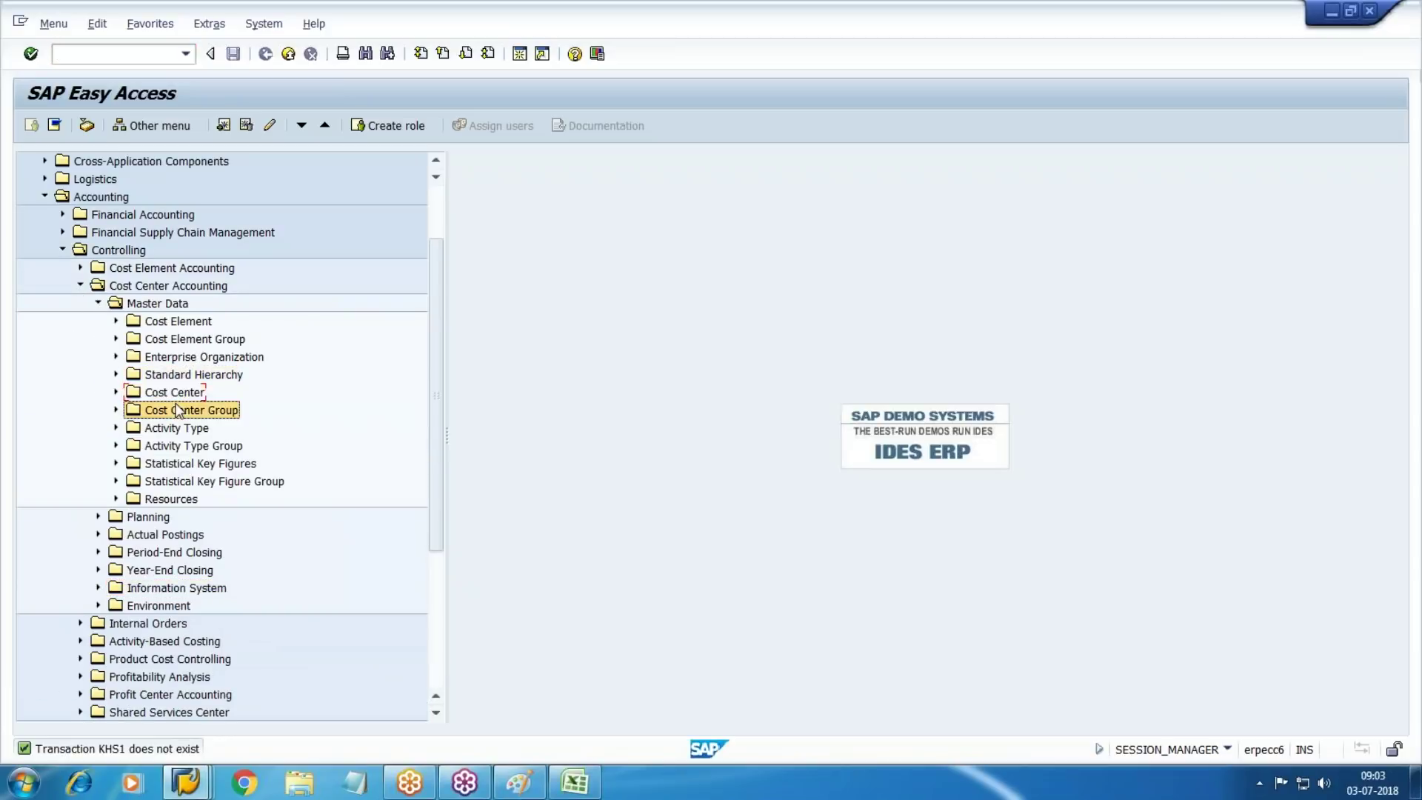
pyautogui.click(116, 409)
pyautogui.doubleClick(210, 429)
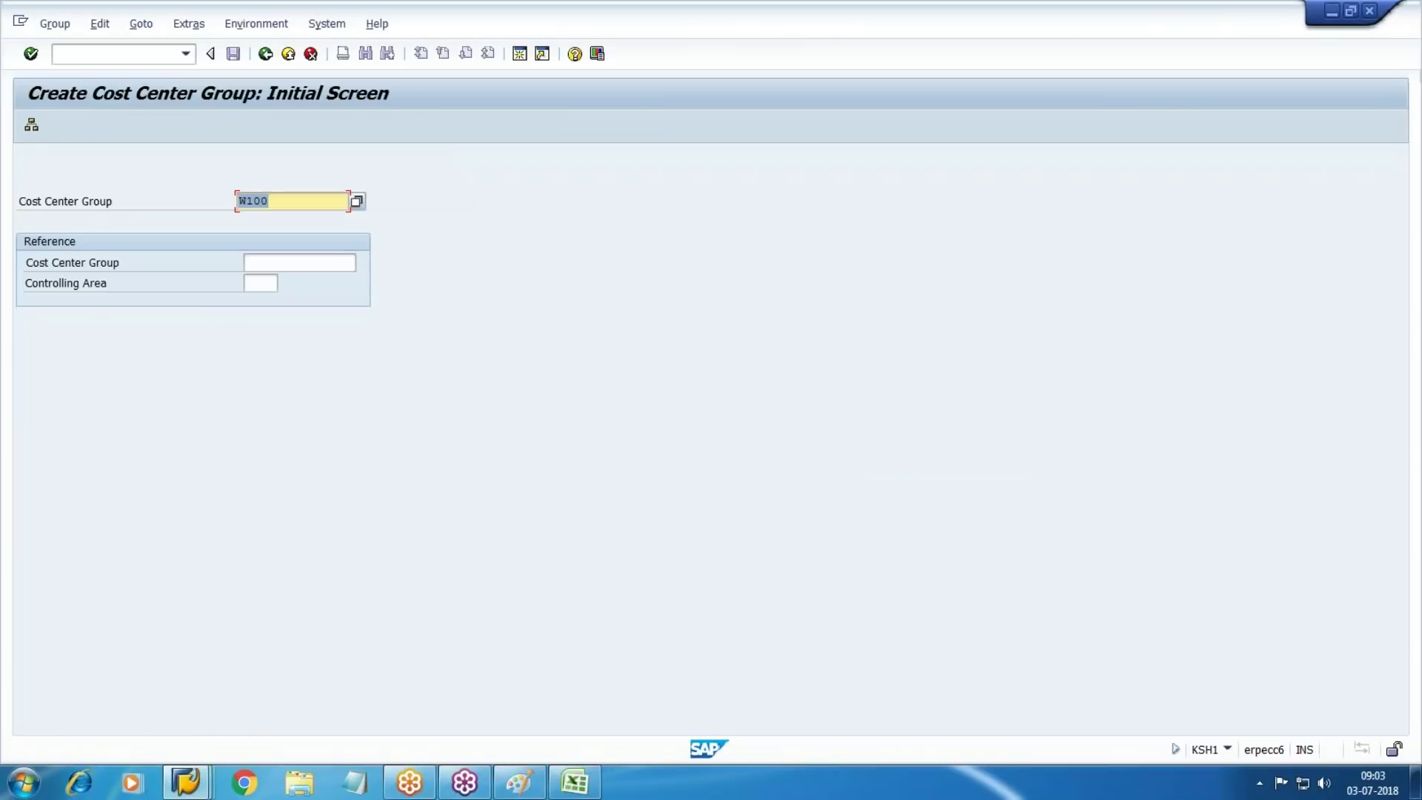
# After checking existing groups, create group W500 described as 'Canteen assessment' with cost center rows
pyautogui.press('F4')
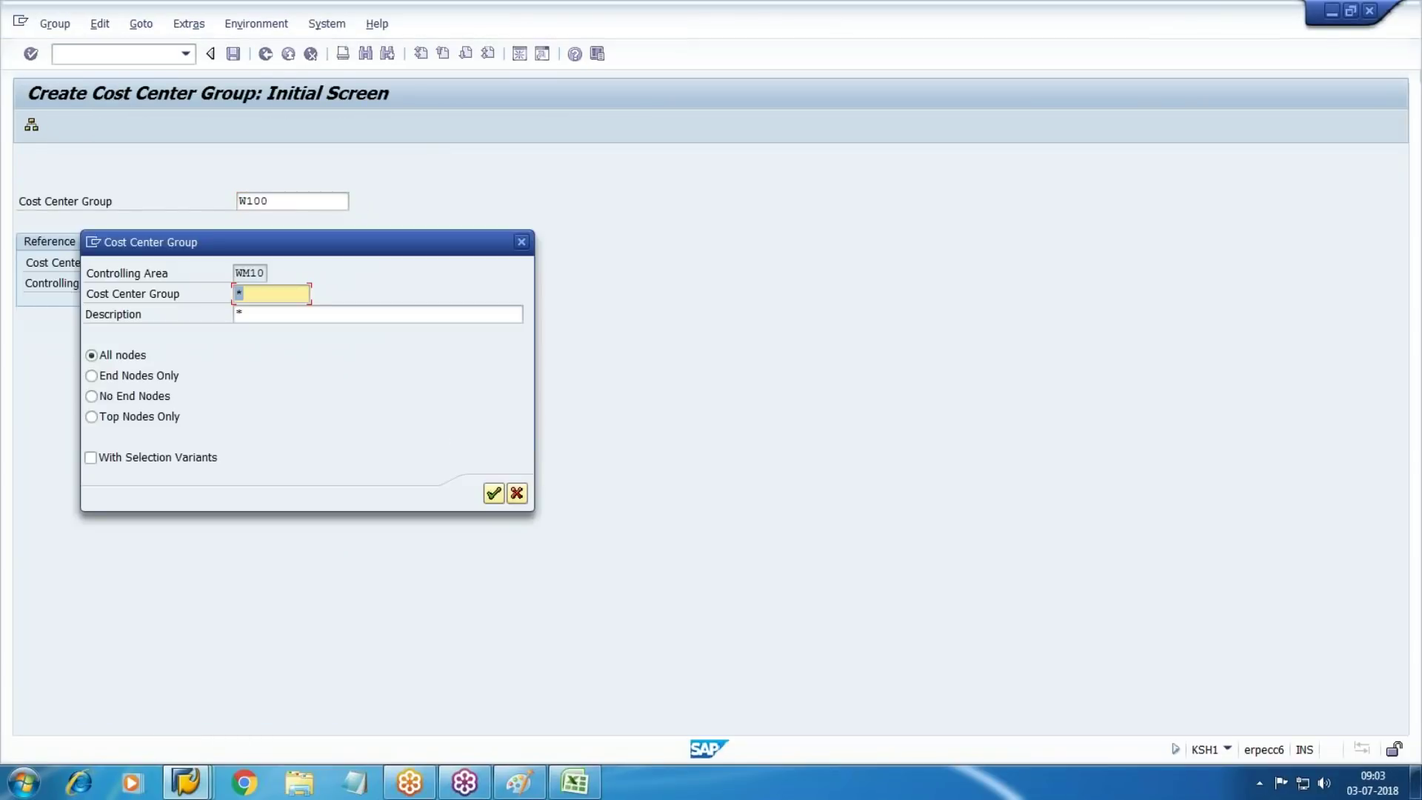
pyautogui.press('Return')
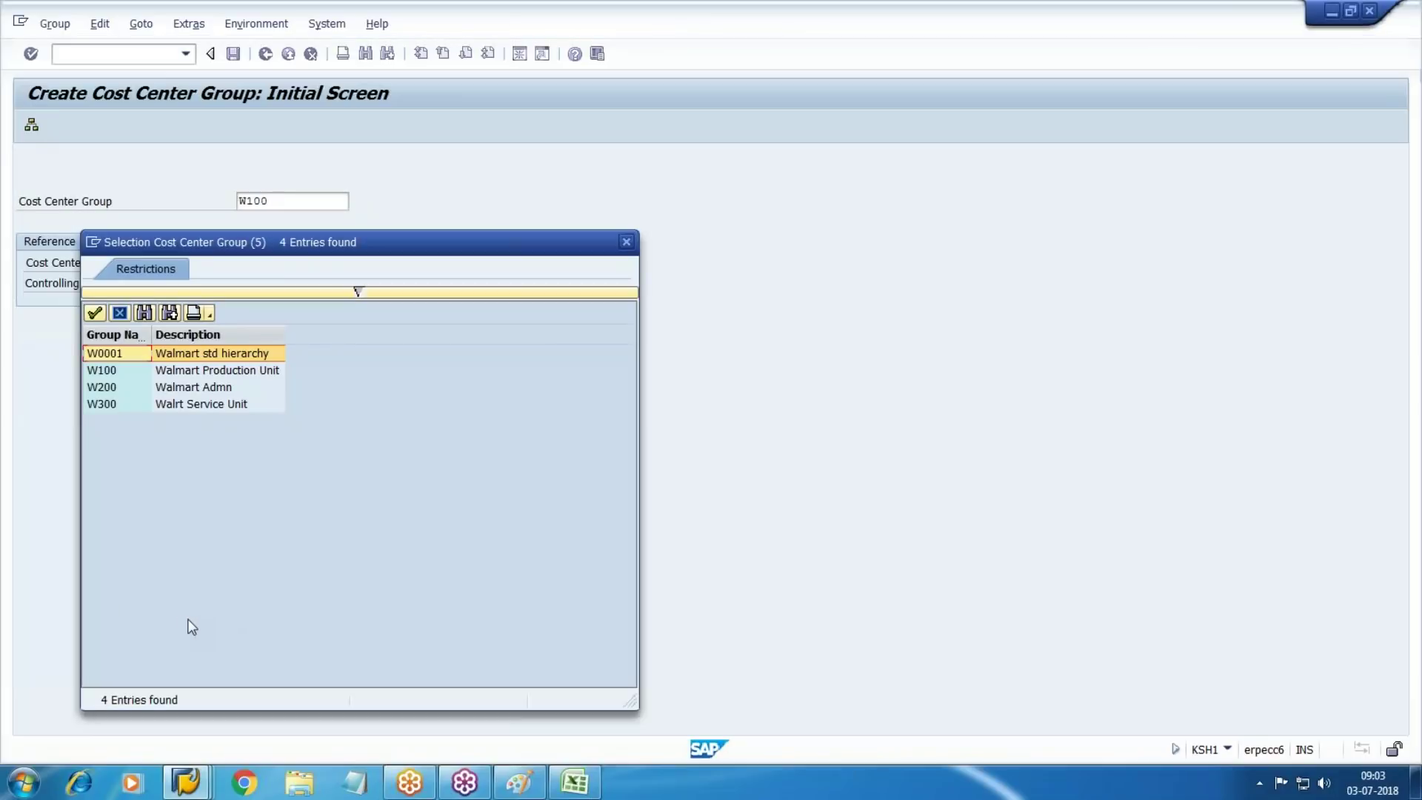
pyautogui.press('Escape')
pyautogui.press('Escape')
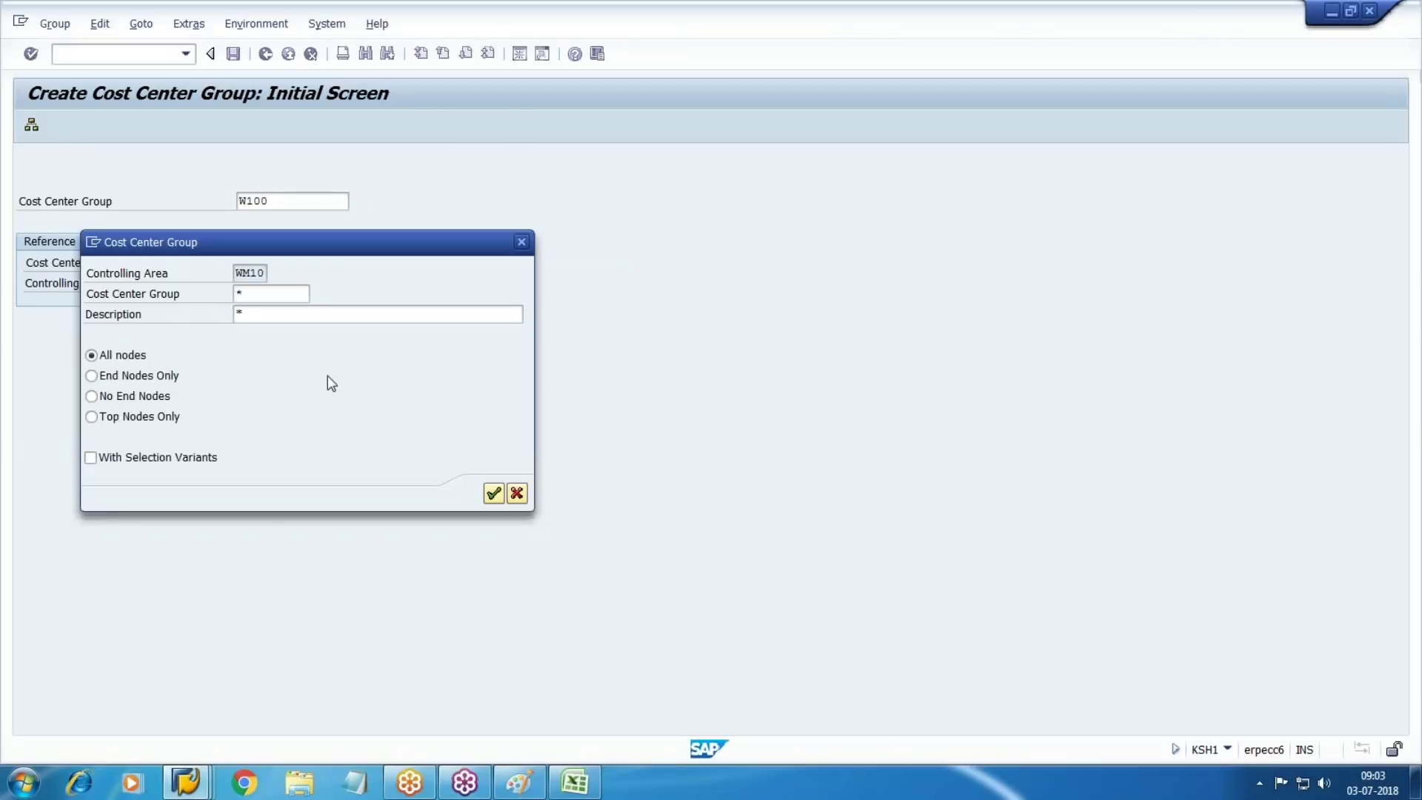
pyautogui.write('W500')
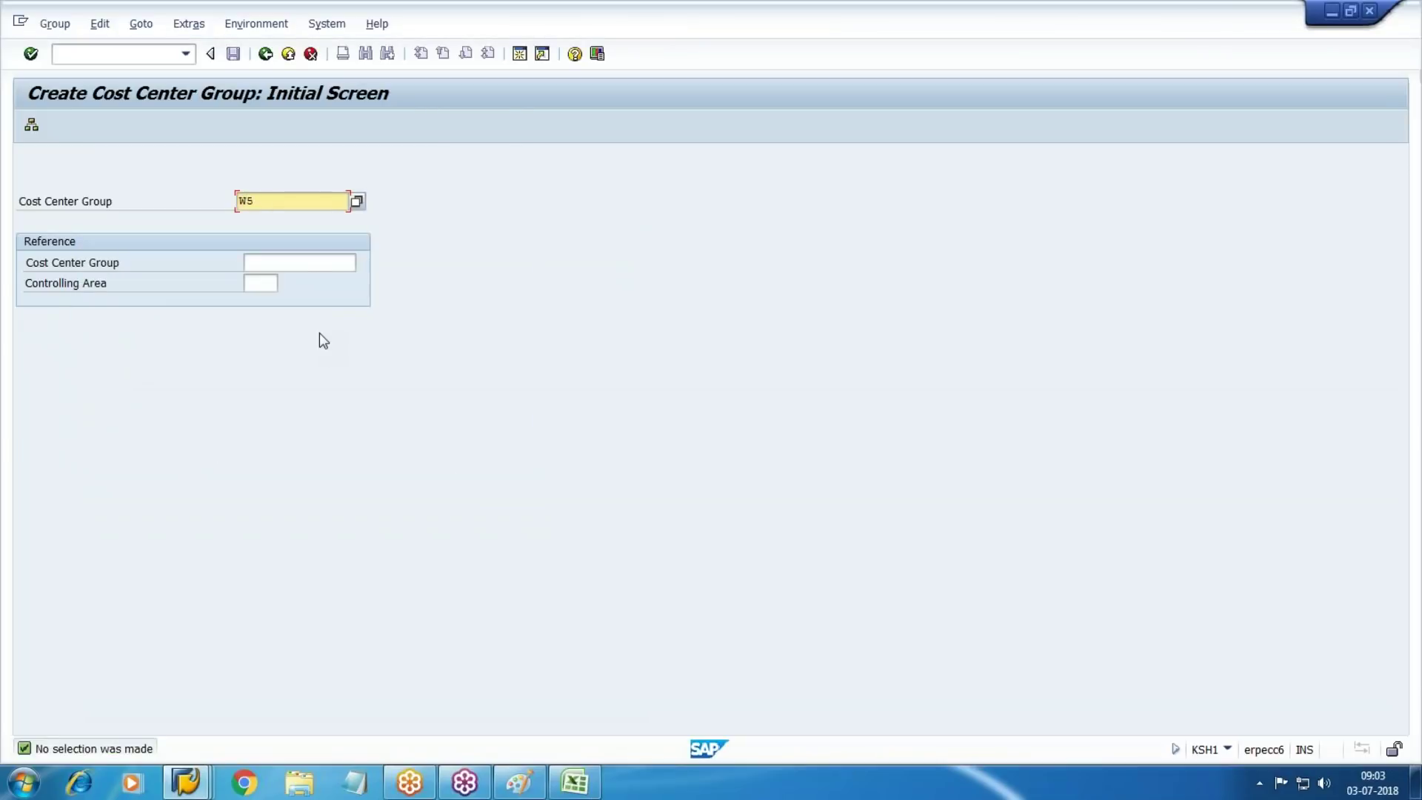
pyautogui.press('Return')
pyautogui.write('Canteen assessment')
pyautogui.click(324, 126)
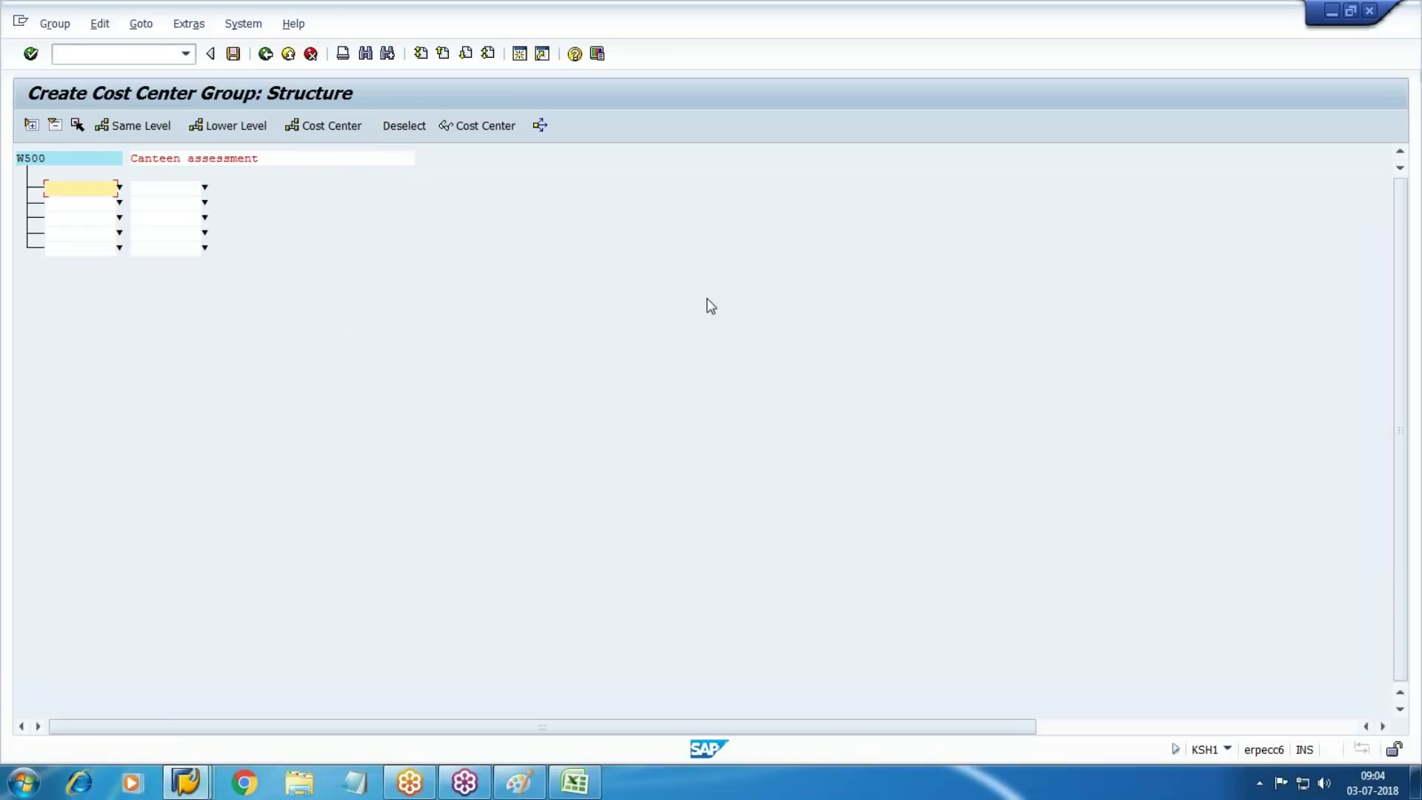
pyautogui.click(185, 782)
# Enter cost centers W101, W102 and W201 into the W500 group, checking the cost center list
pyautogui.click(480, 686)
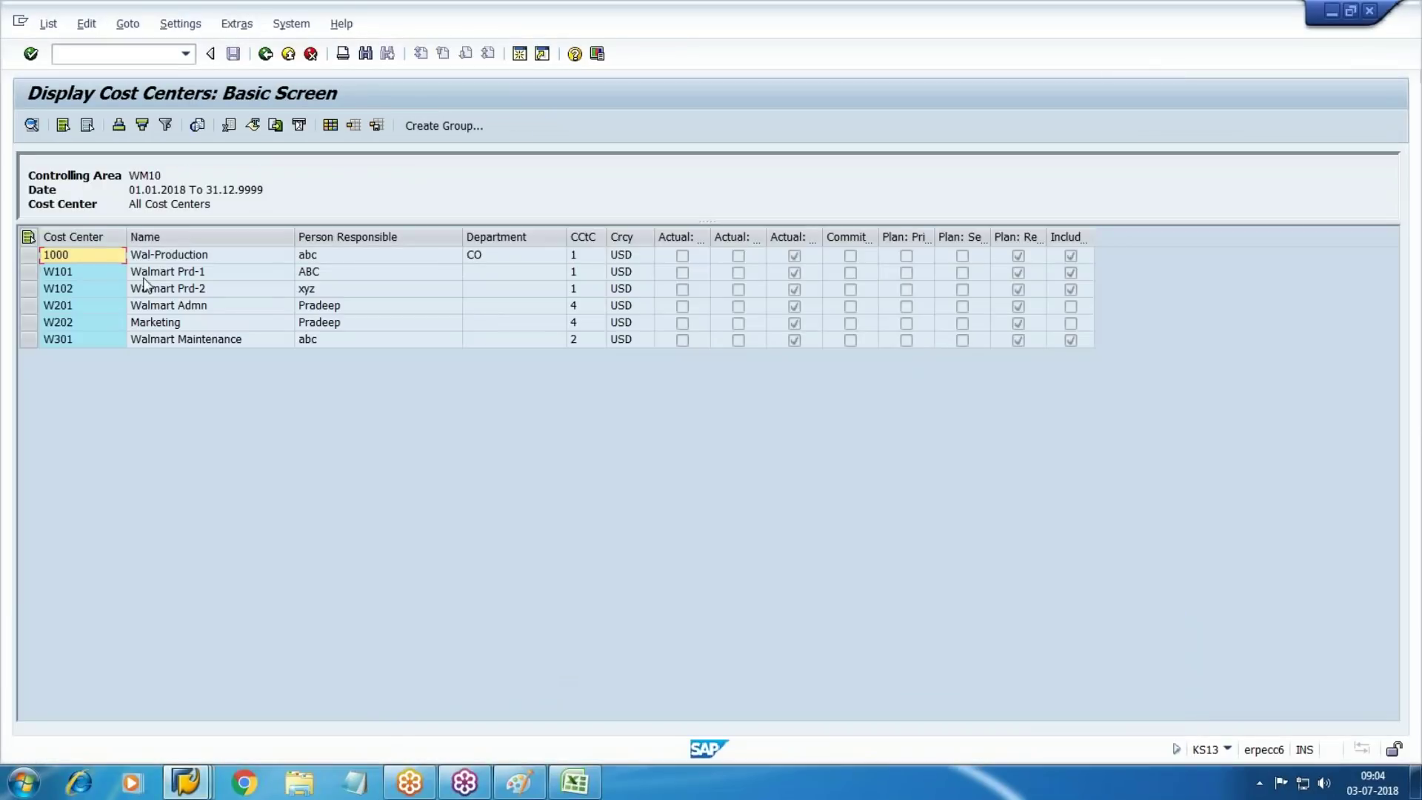
pyautogui.click(67, 272)
pyautogui.hotkey('alt', 'Tab')
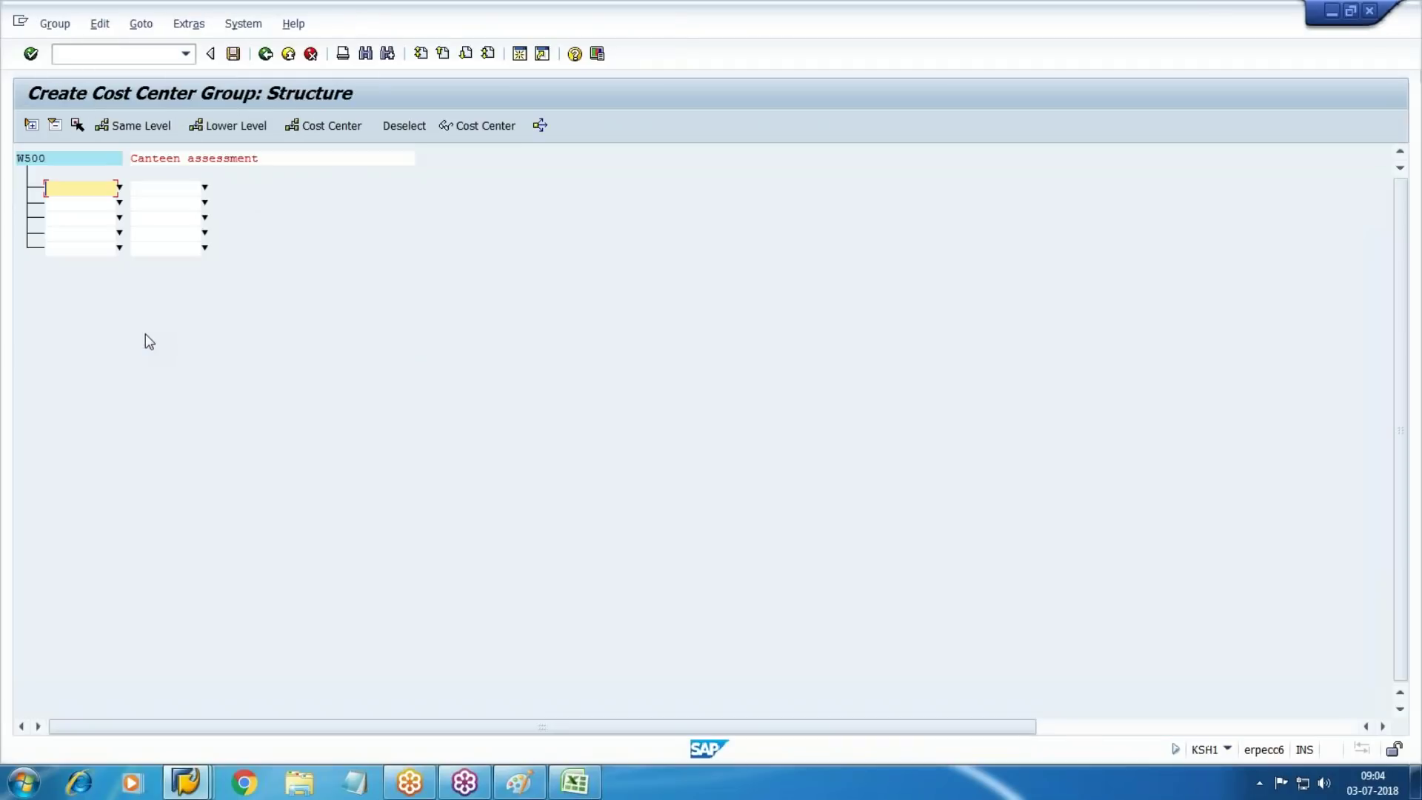
pyautogui.write('W101')
pyautogui.press('Tab')
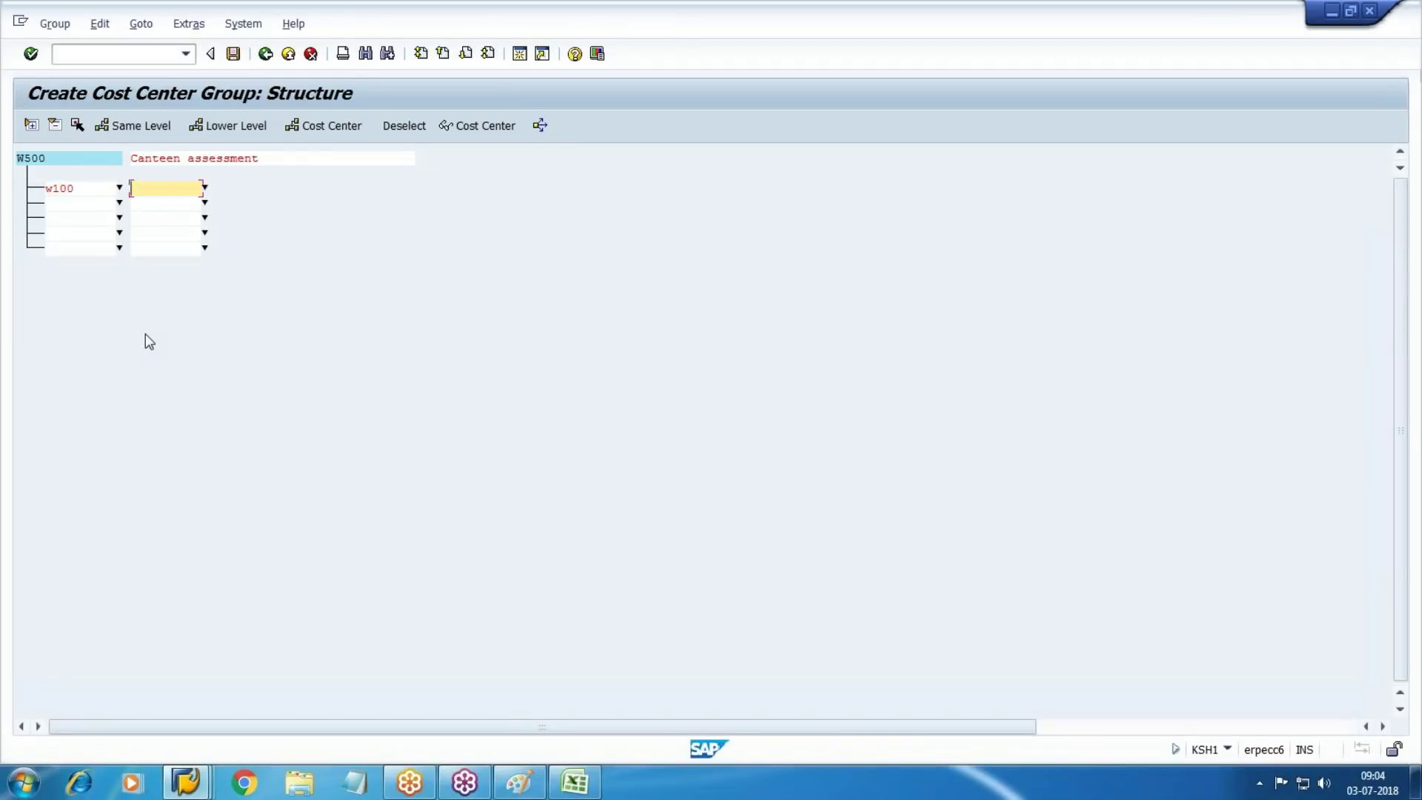
pyautogui.hotkey('alt', 'Tab')
pyautogui.hotkey('alt', 'Tab')
pyautogui.write('w101')
pyautogui.press('Tab')
pyautogui.hotkey('alt', 'Tab')
pyautogui.hotkey('alt', 'Tab')
pyautogui.write('W102')
pyautogui.press('Tab')
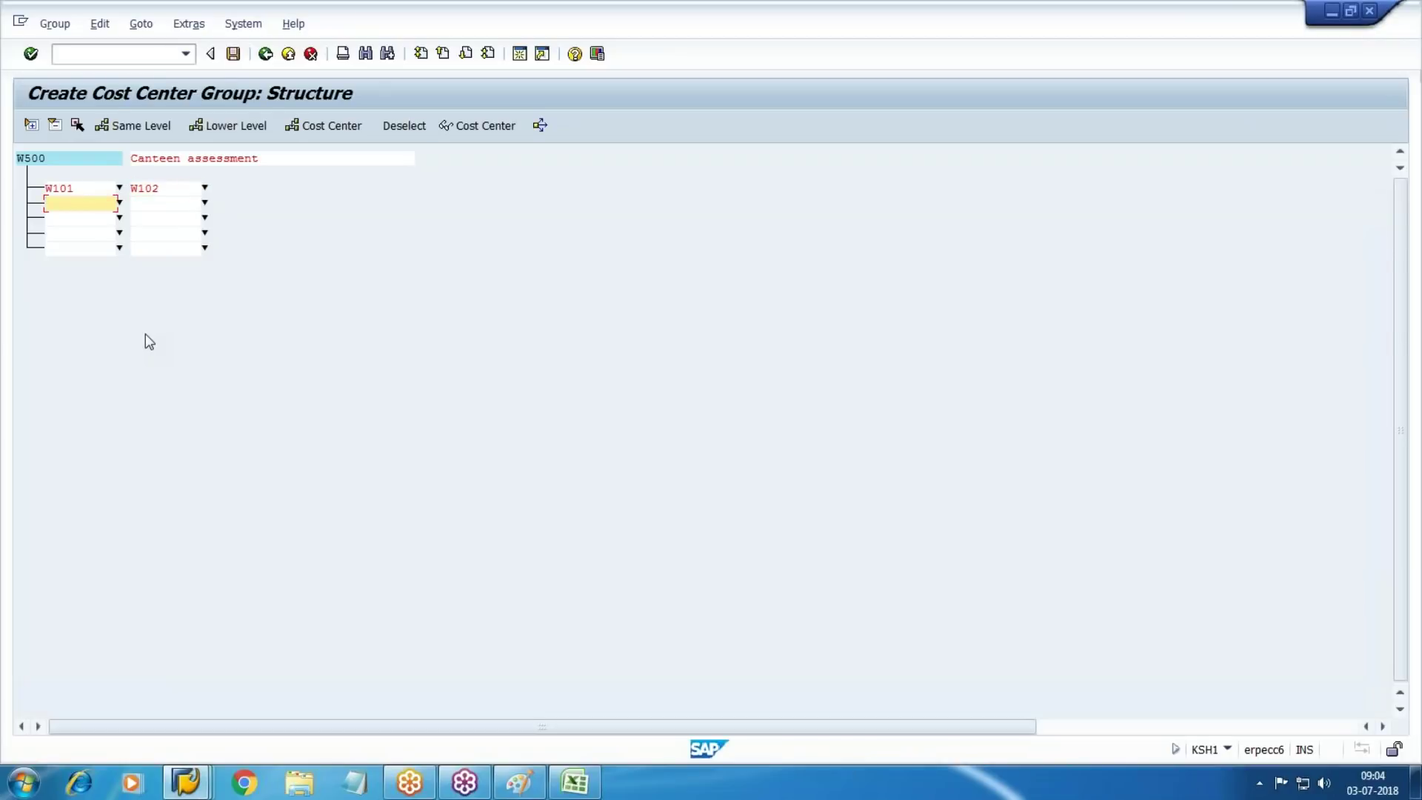
pyautogui.hotkey('alt', 'Tab')
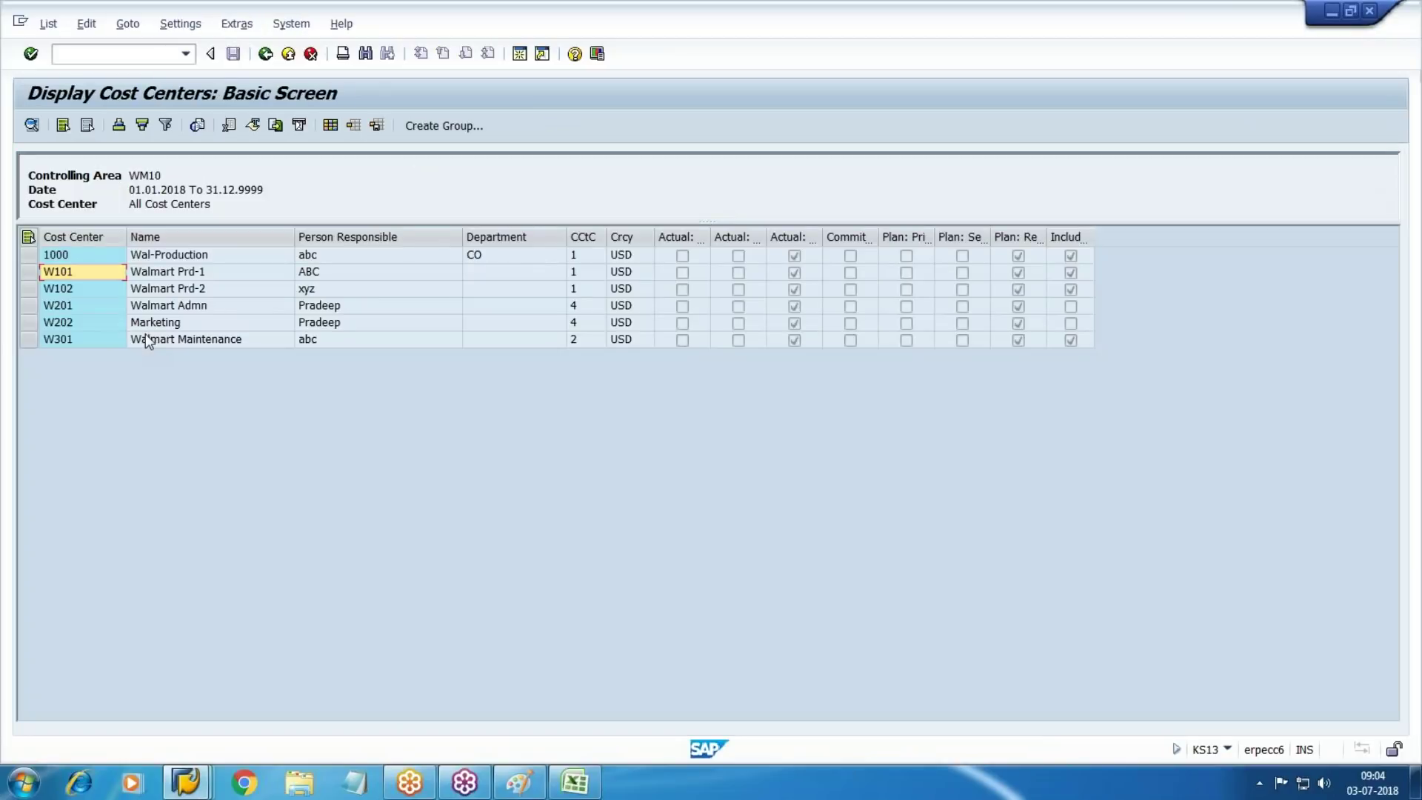
pyautogui.hotkey('alt', 'Tab')
pyautogui.write('W20')
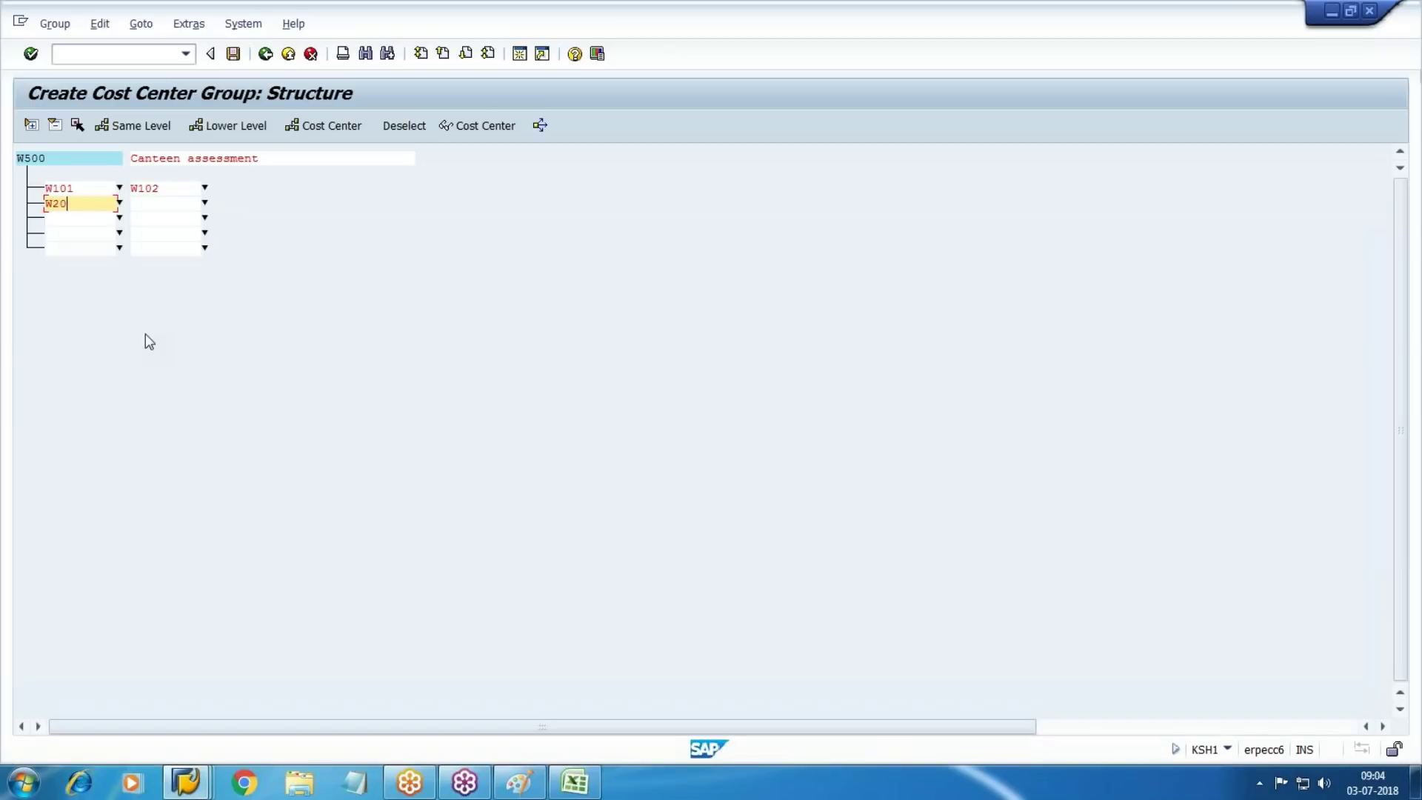
pyautogui.write('1')
pyautogui.hotkey('alt', 'Tab')
pyautogui.hotkey('alt', 'Tab')
# Validate and save group W500, then return to the assessment cycle window
pyautogui.press('Return')
pyautogui.hotkey('ctrl', 's')
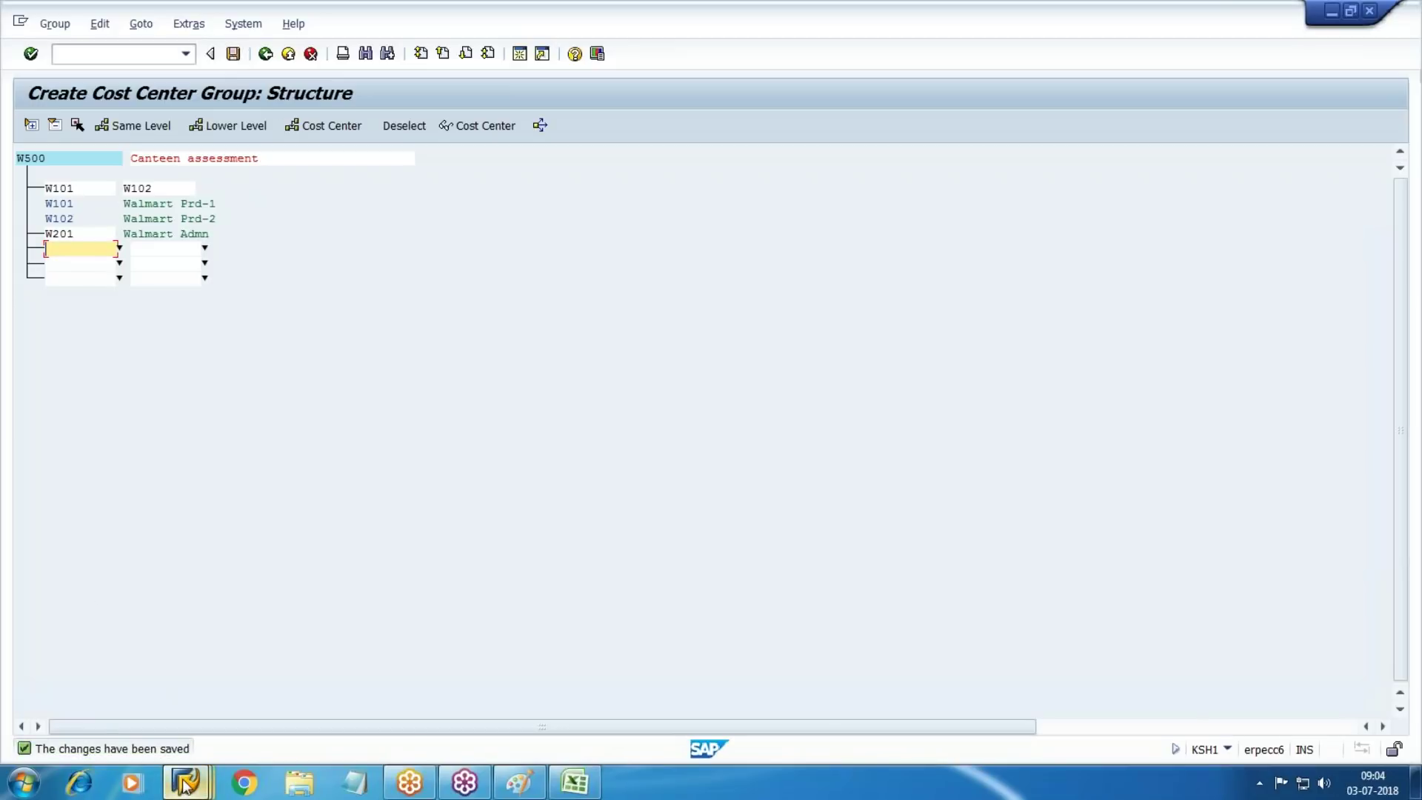
pyautogui.click(200, 790)
pyautogui.click(749, 704)
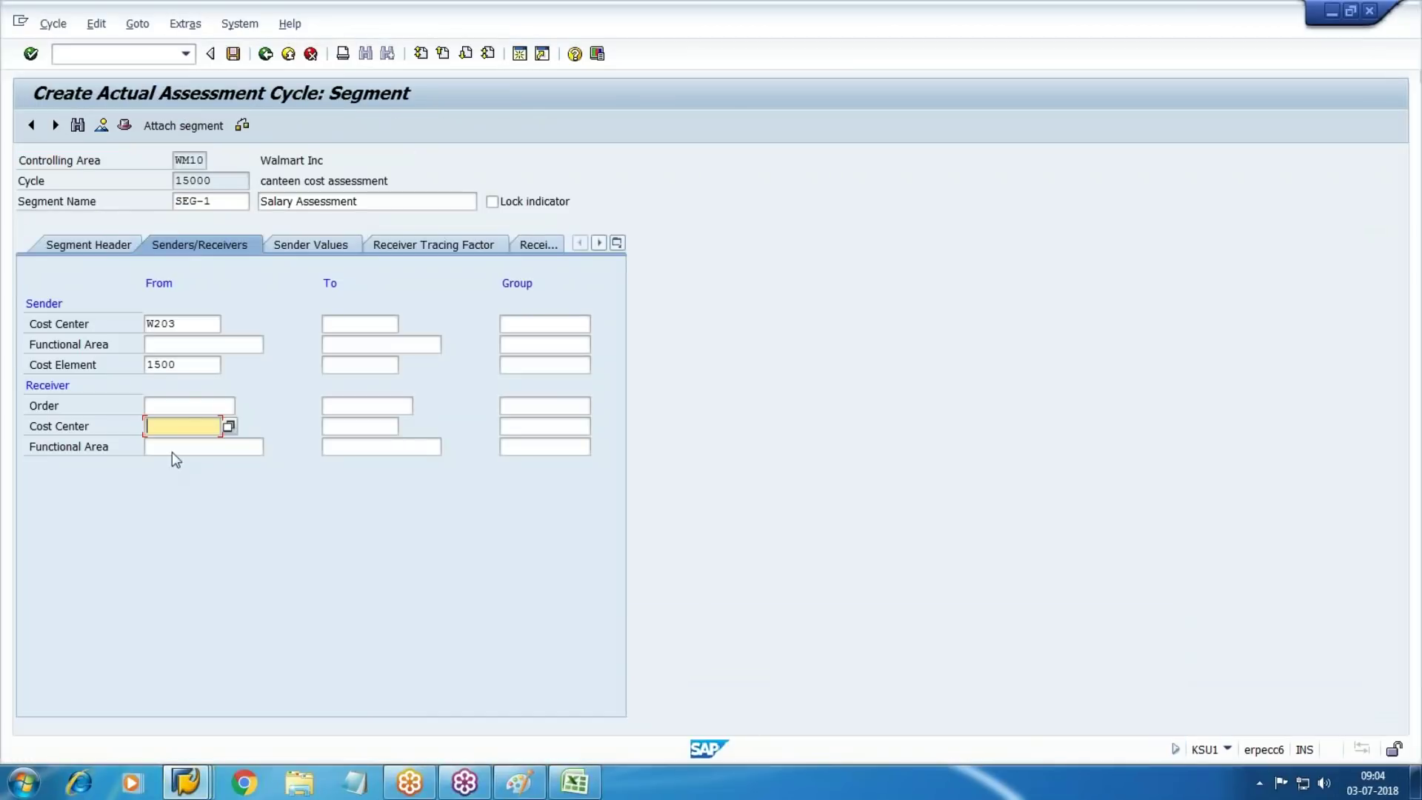
# Choose W500 Canteen assessment from the lookup as the receiver cost center group
pyautogui.click(582, 427)
pyautogui.click(598, 427)
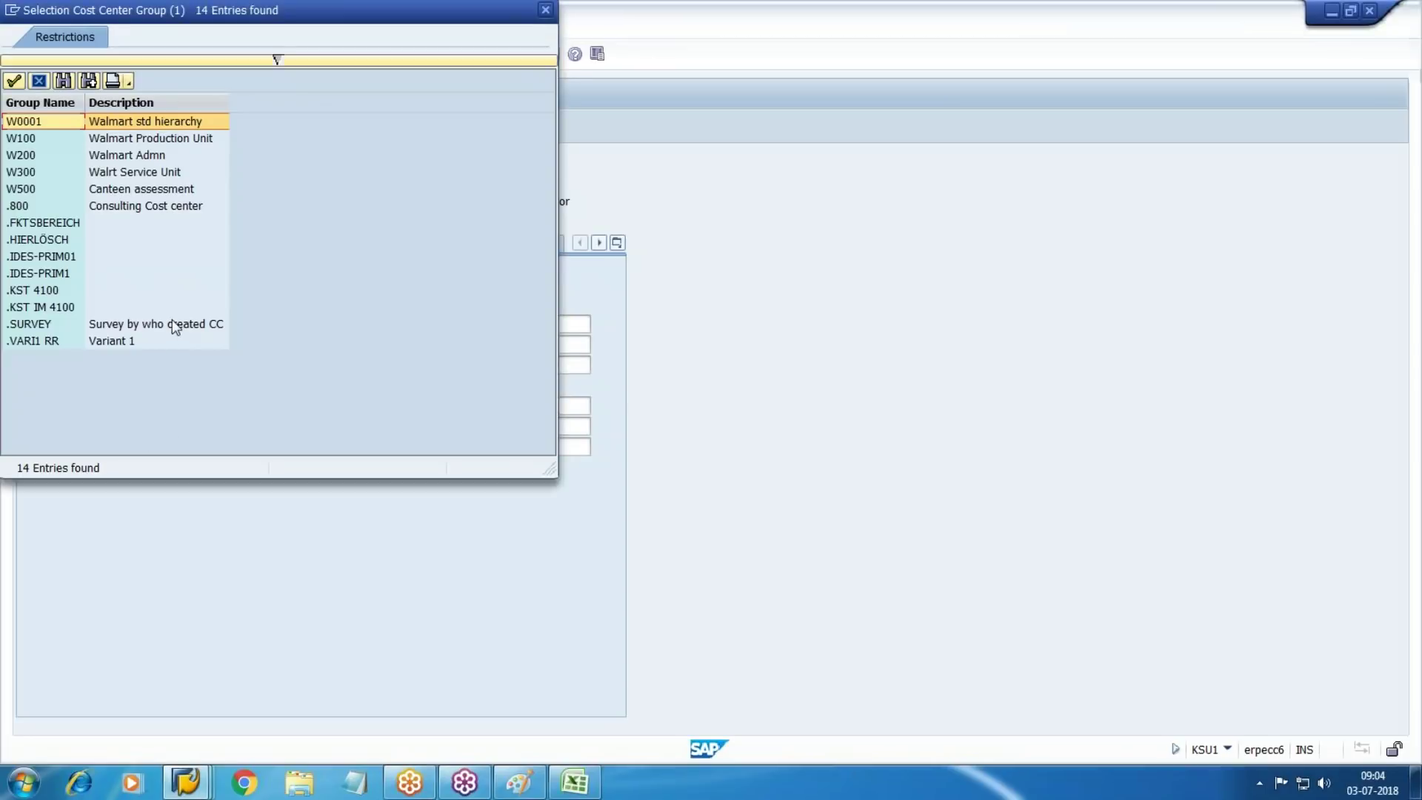
pyautogui.doubleClick(128, 191)
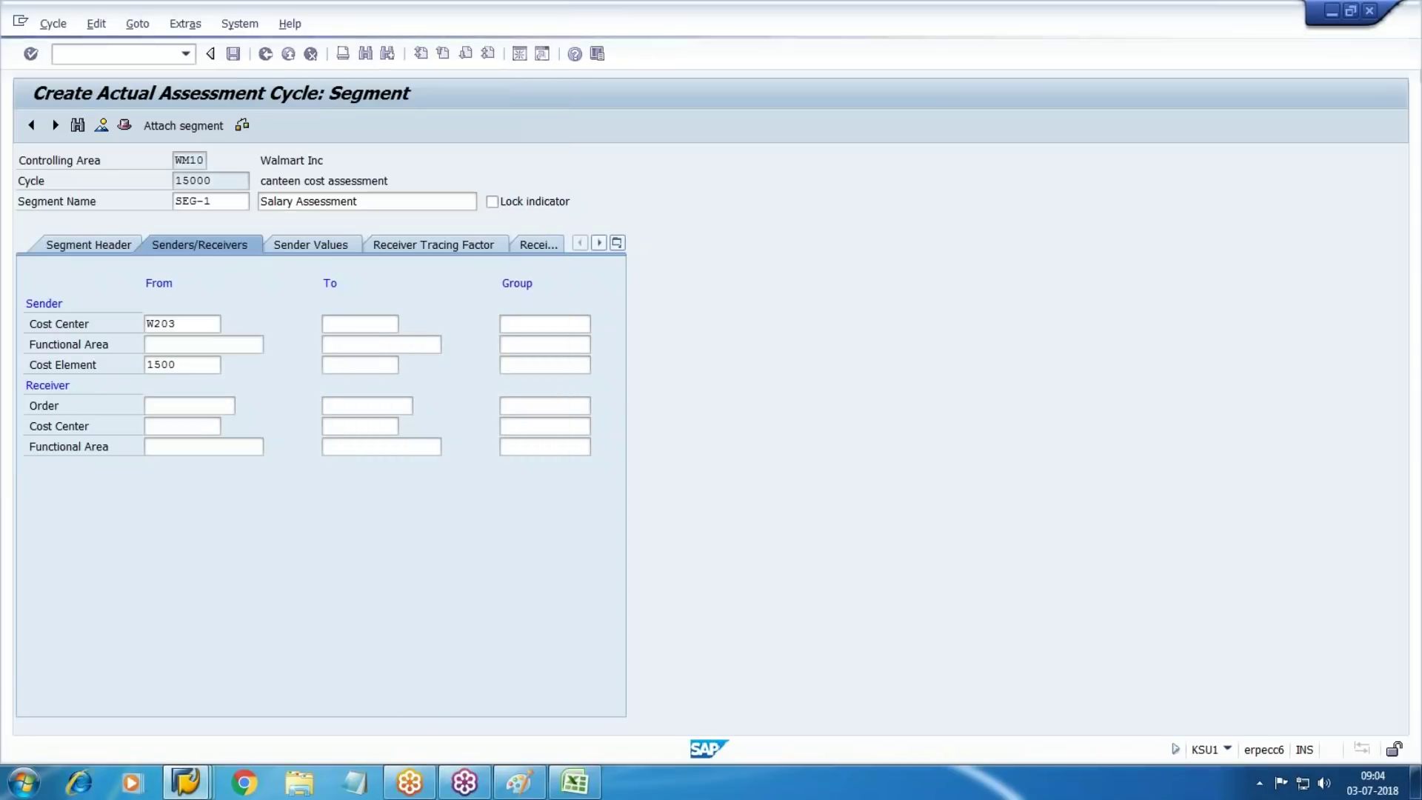
# Enter statistical key figure 1000 as the receiver tracing factor, then attach a new segment
pyautogui.click(402, 251)
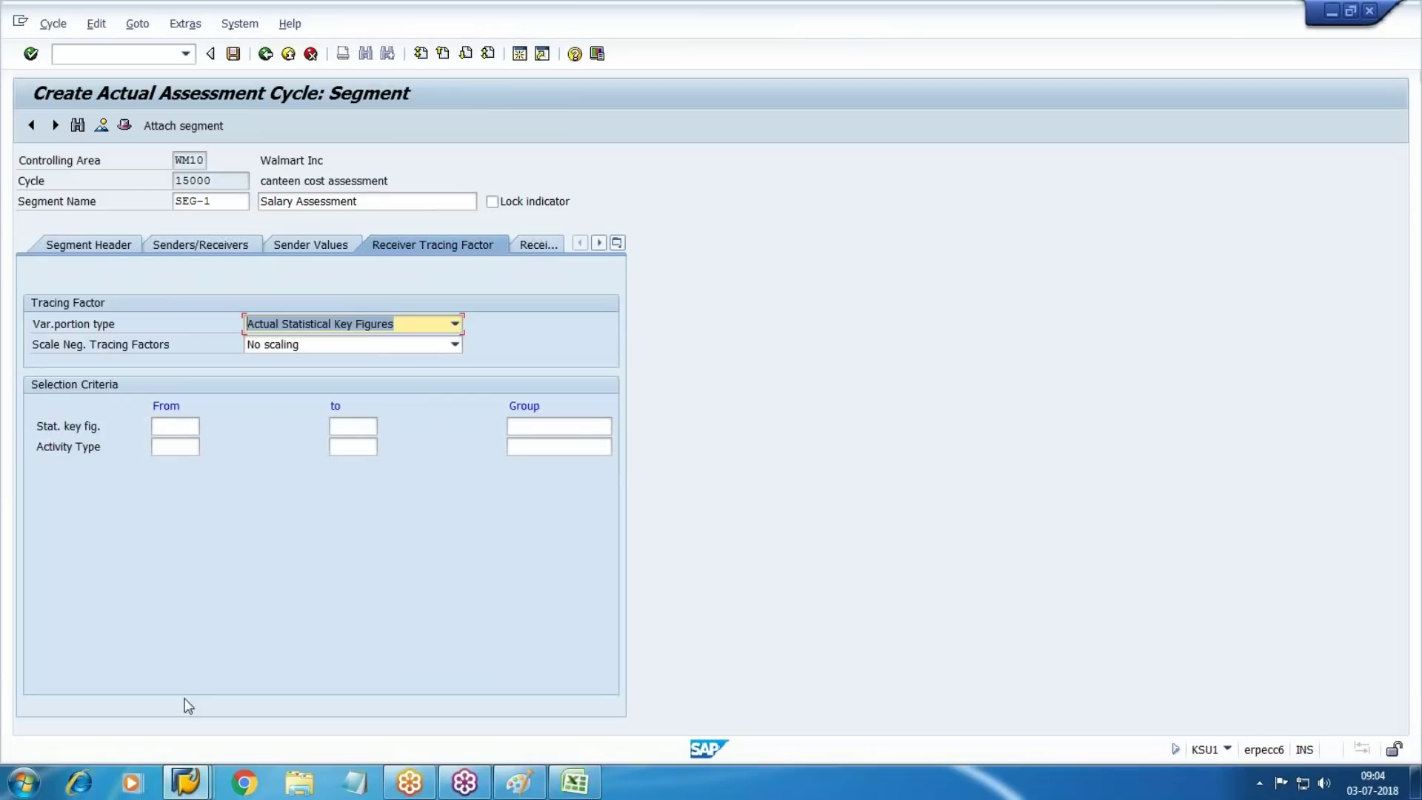
pyautogui.click(197, 428)
pyautogui.write('1000')
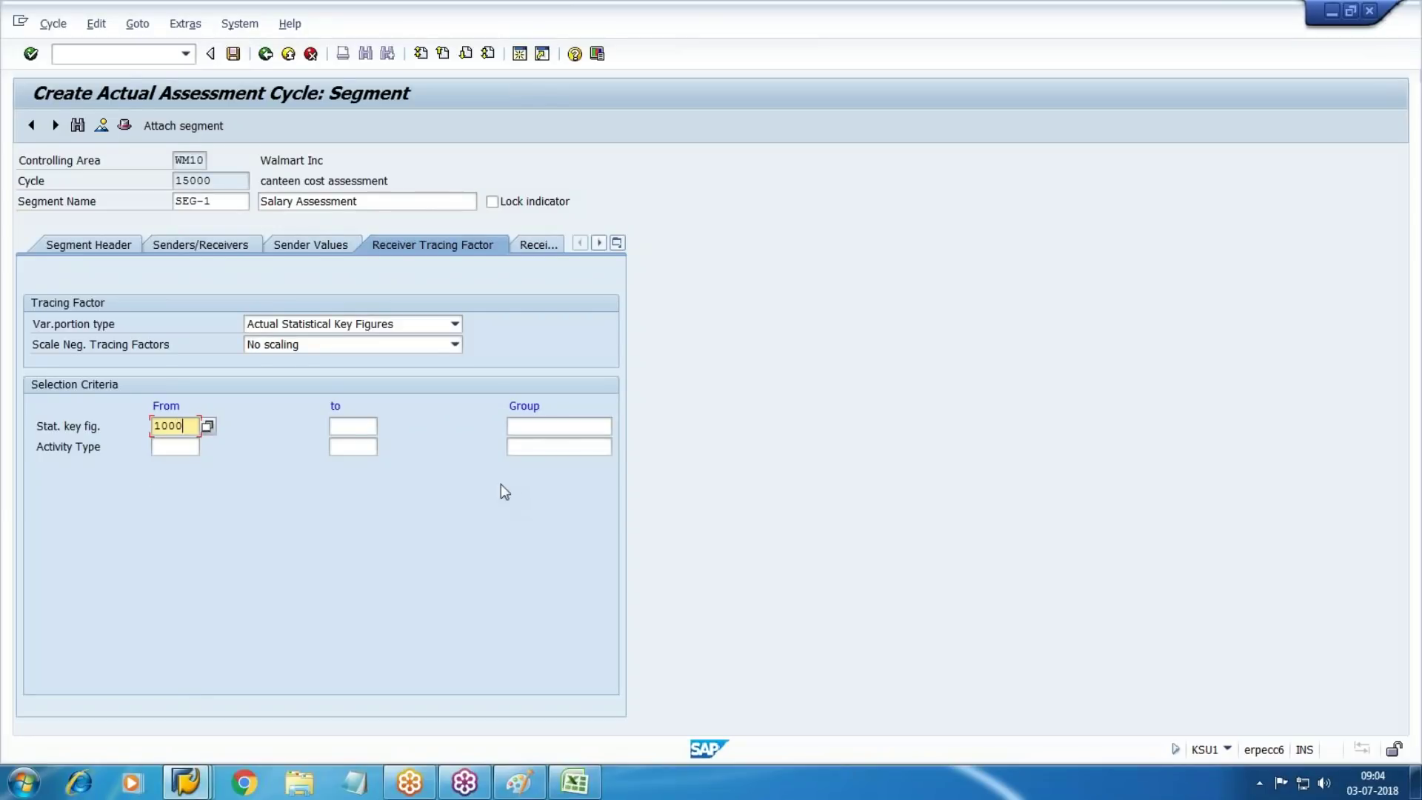
pyautogui.click(172, 129)
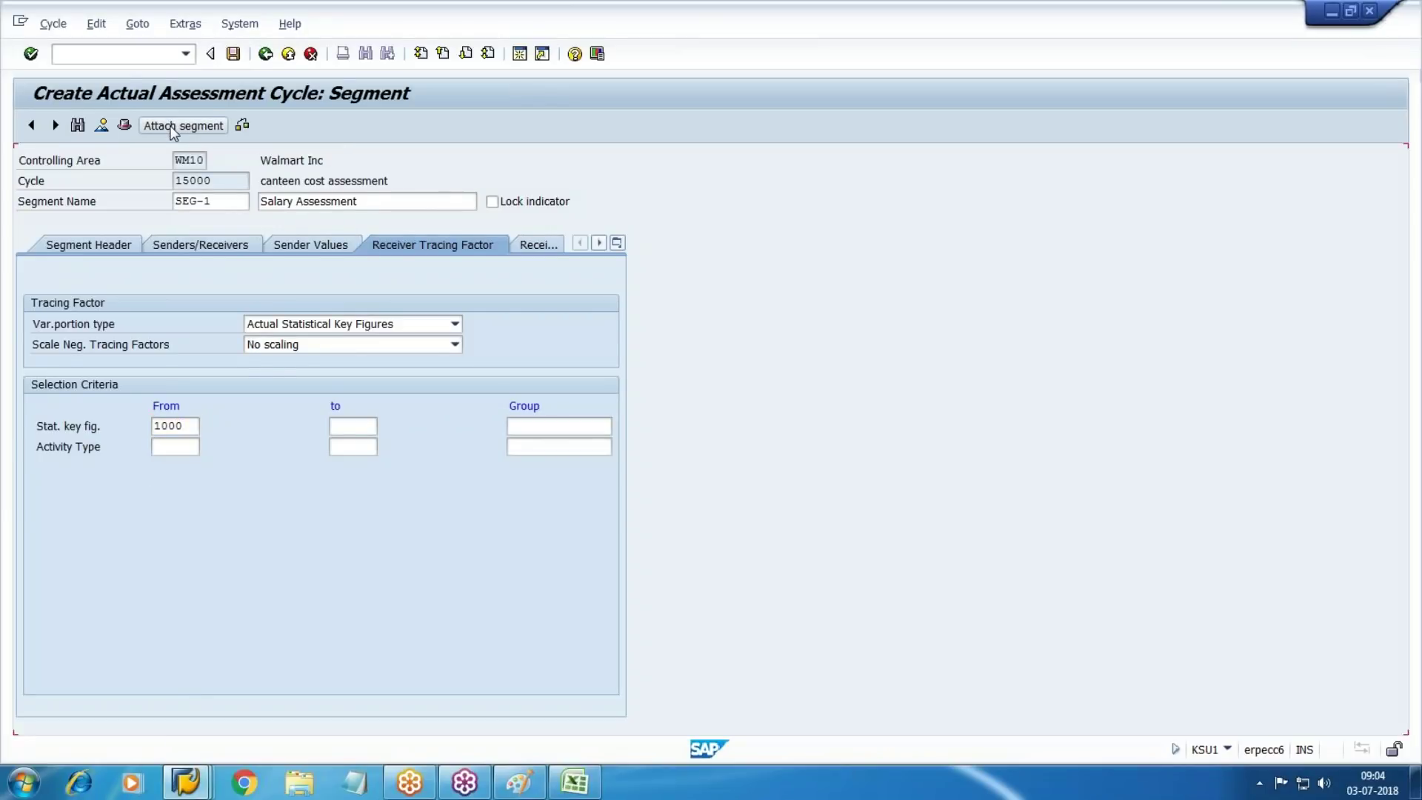
# Name the new segment SEG-2 with the description Other Cost
pyautogui.write('SE')
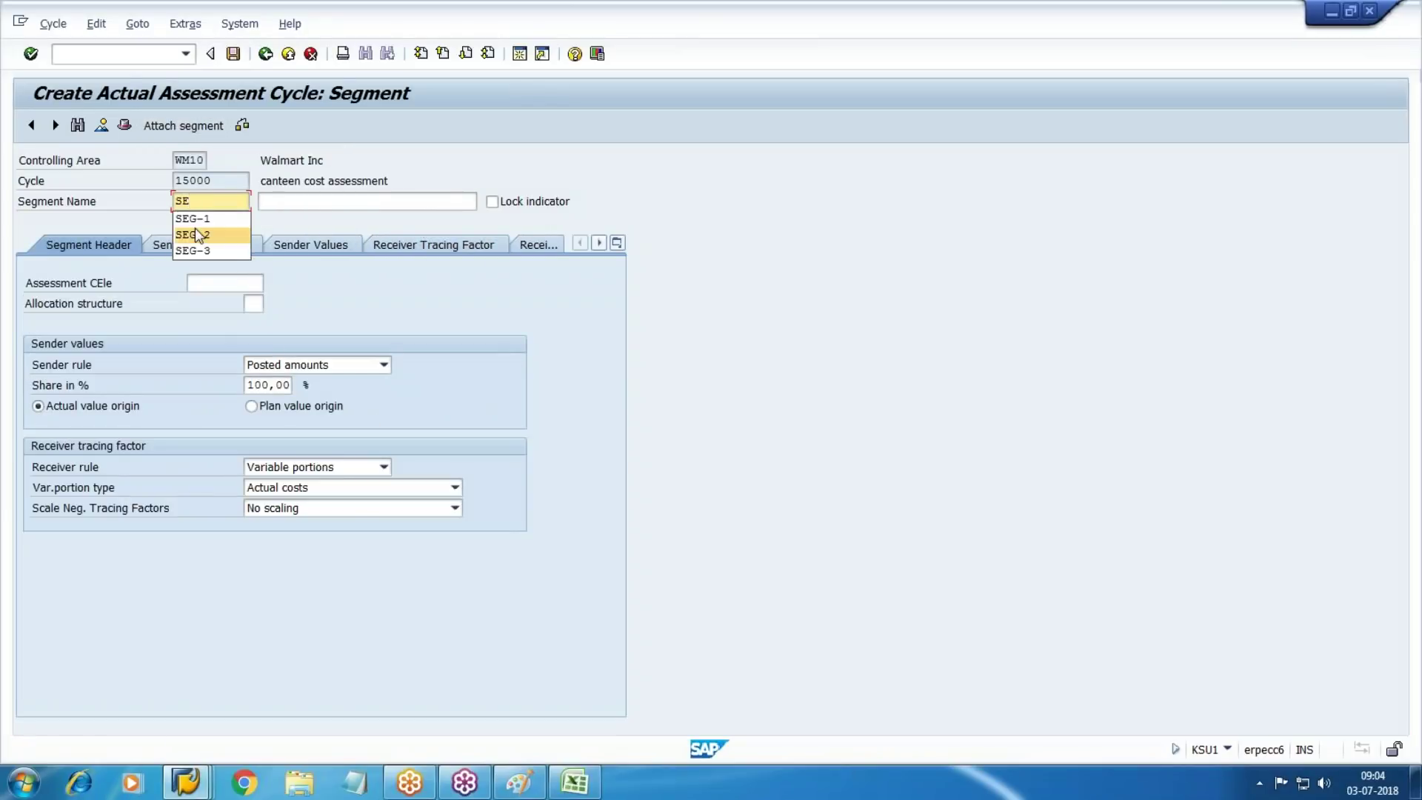
pyautogui.click(194, 230)
pyautogui.write('oth')
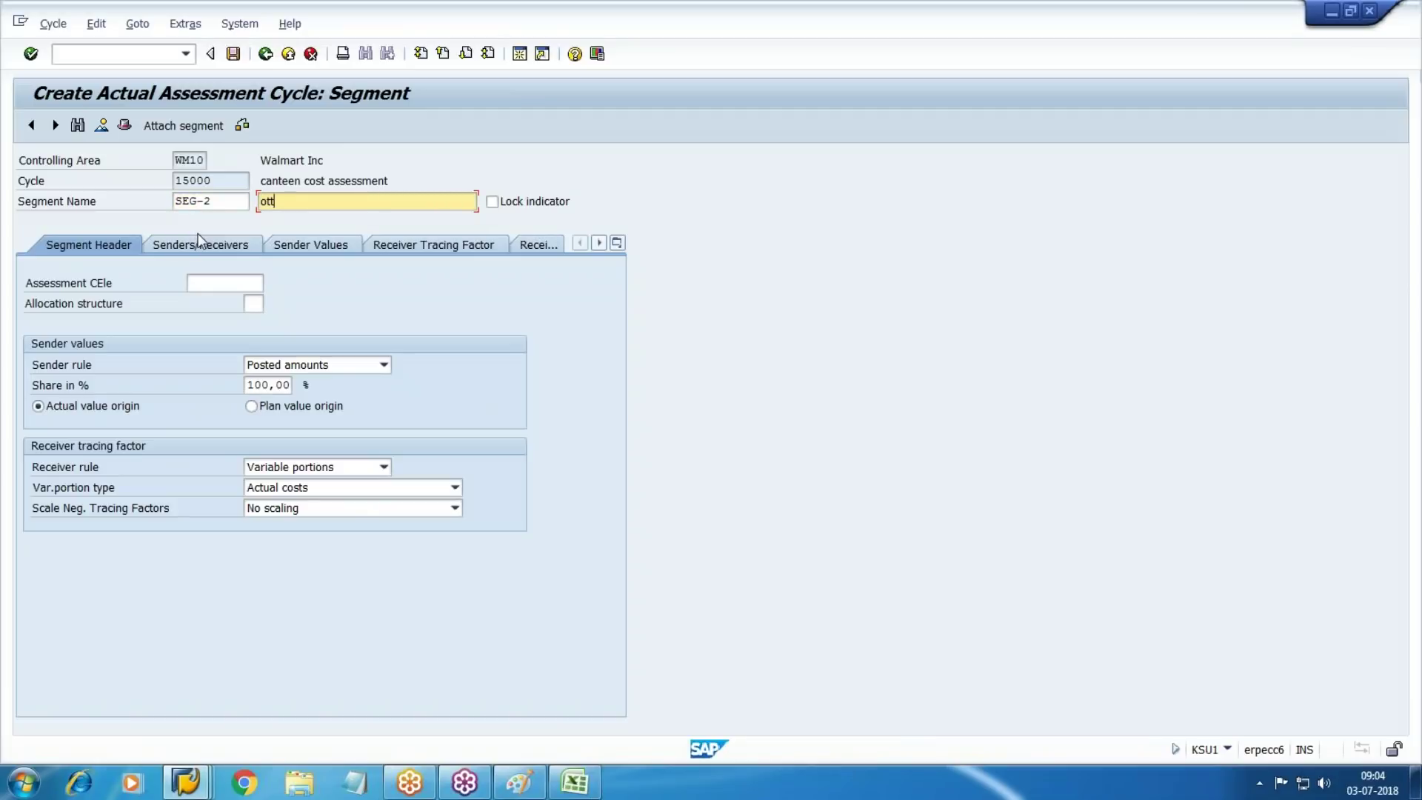
pyautogui.press('BackSpace')
pyautogui.press('BackSpace')
pyautogui.press('BackSpace')
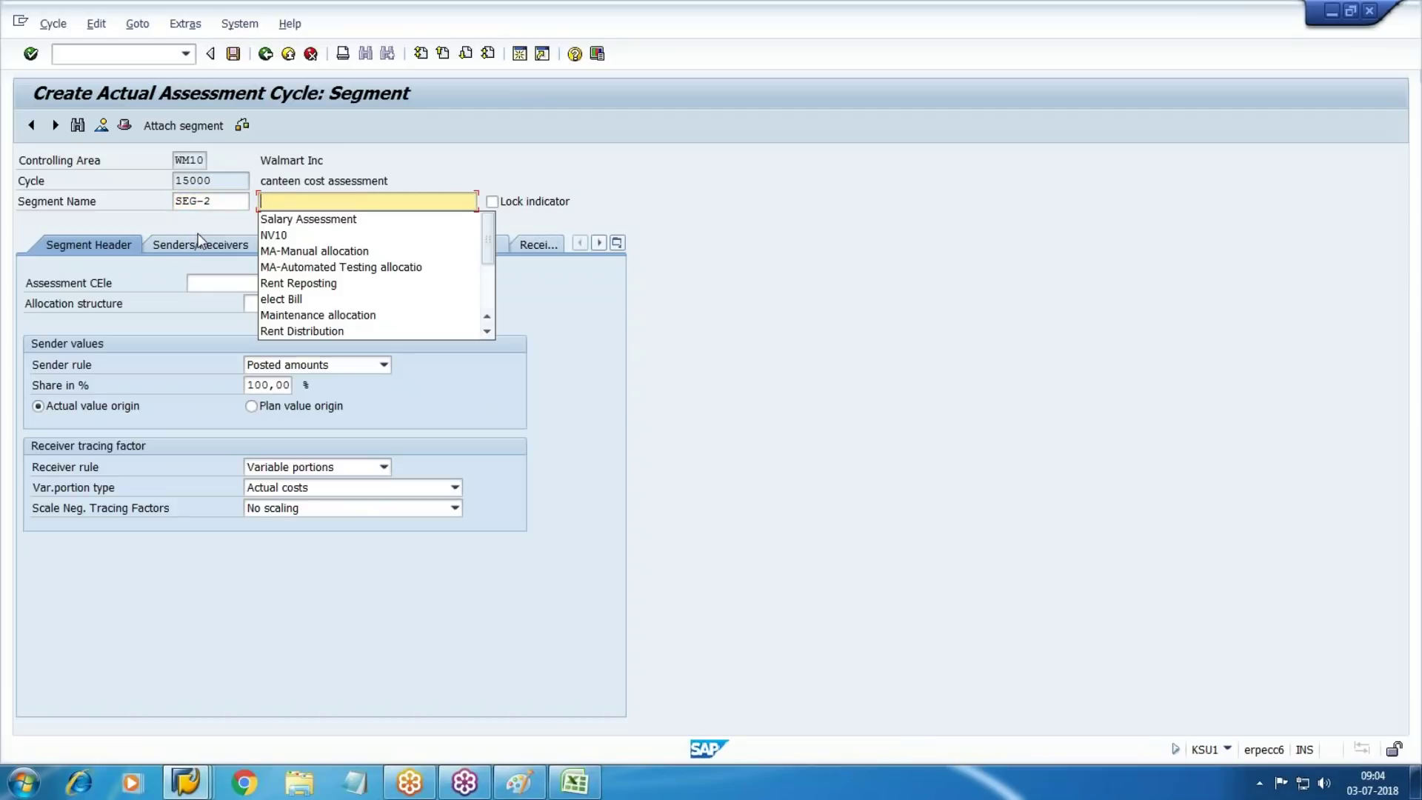
pyautogui.write('Other Cost')
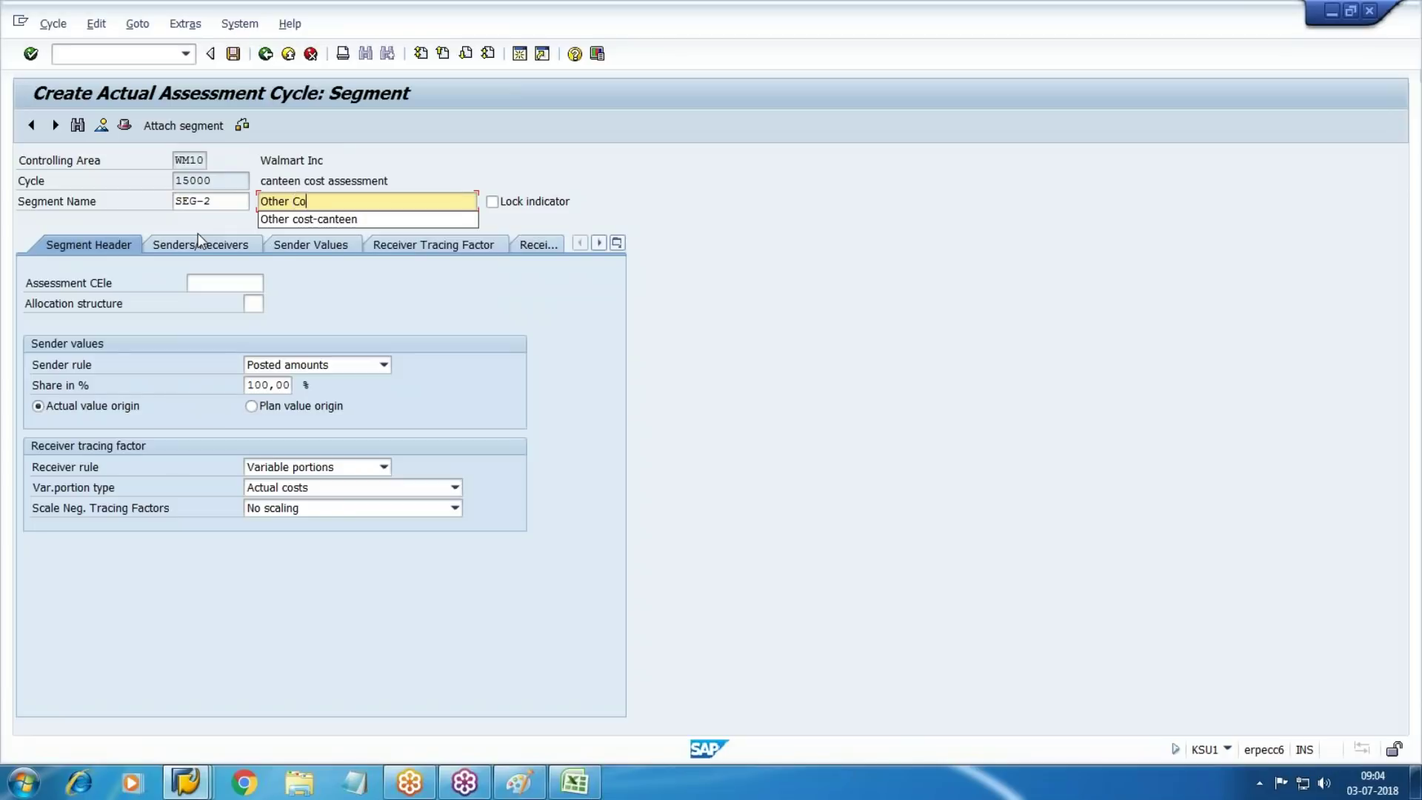
pyautogui.press('Tab')
pyautogui.press('Tab')
pyautogui.press('Tab')
# Set assessment cost element 10000 and receiver rule Fixed percentages
pyautogui.press('F4')
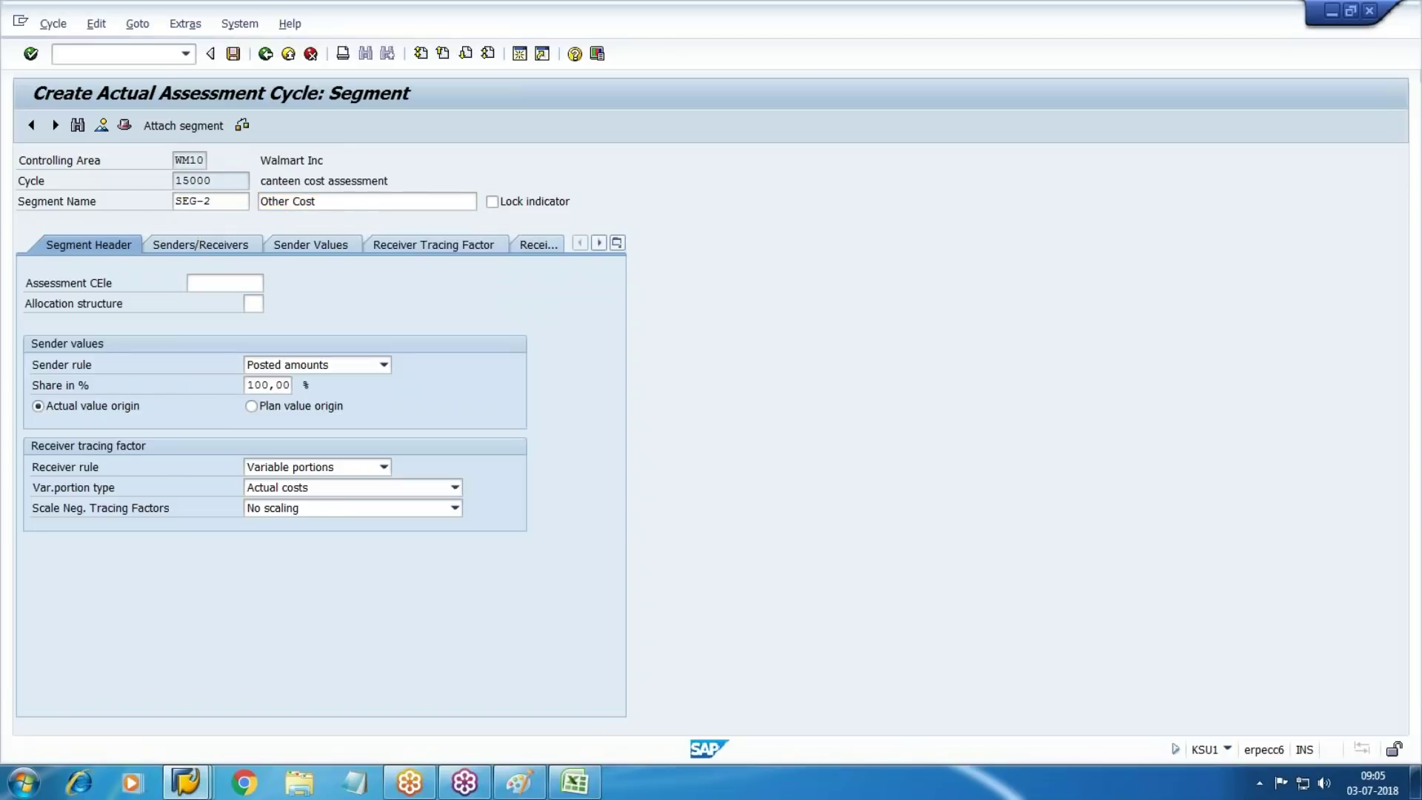
pyautogui.press('Return')
pyautogui.press('Tab')
pyautogui.press('Tab')
pyautogui.press('Tab')
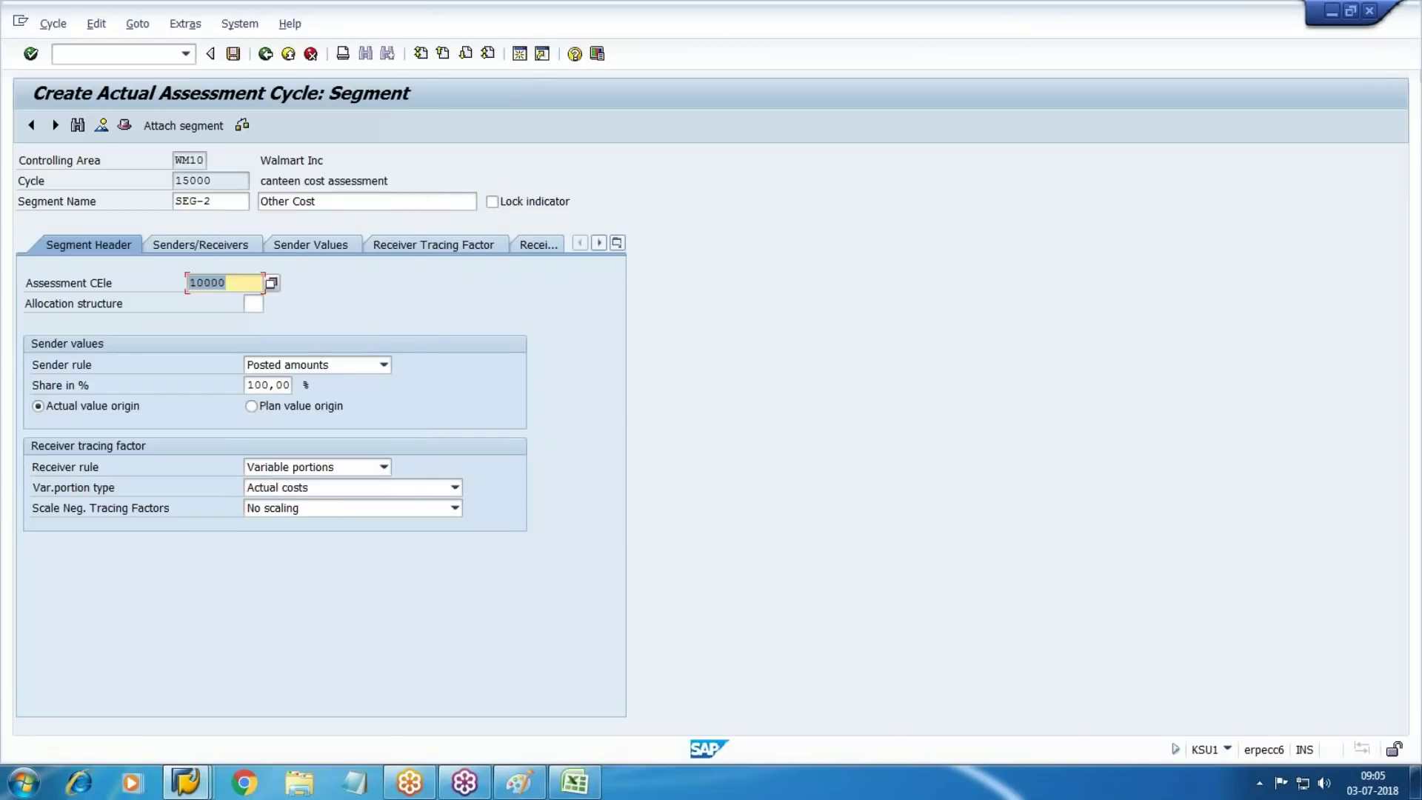
pyautogui.press('Tab')
pyautogui.press('Tab')
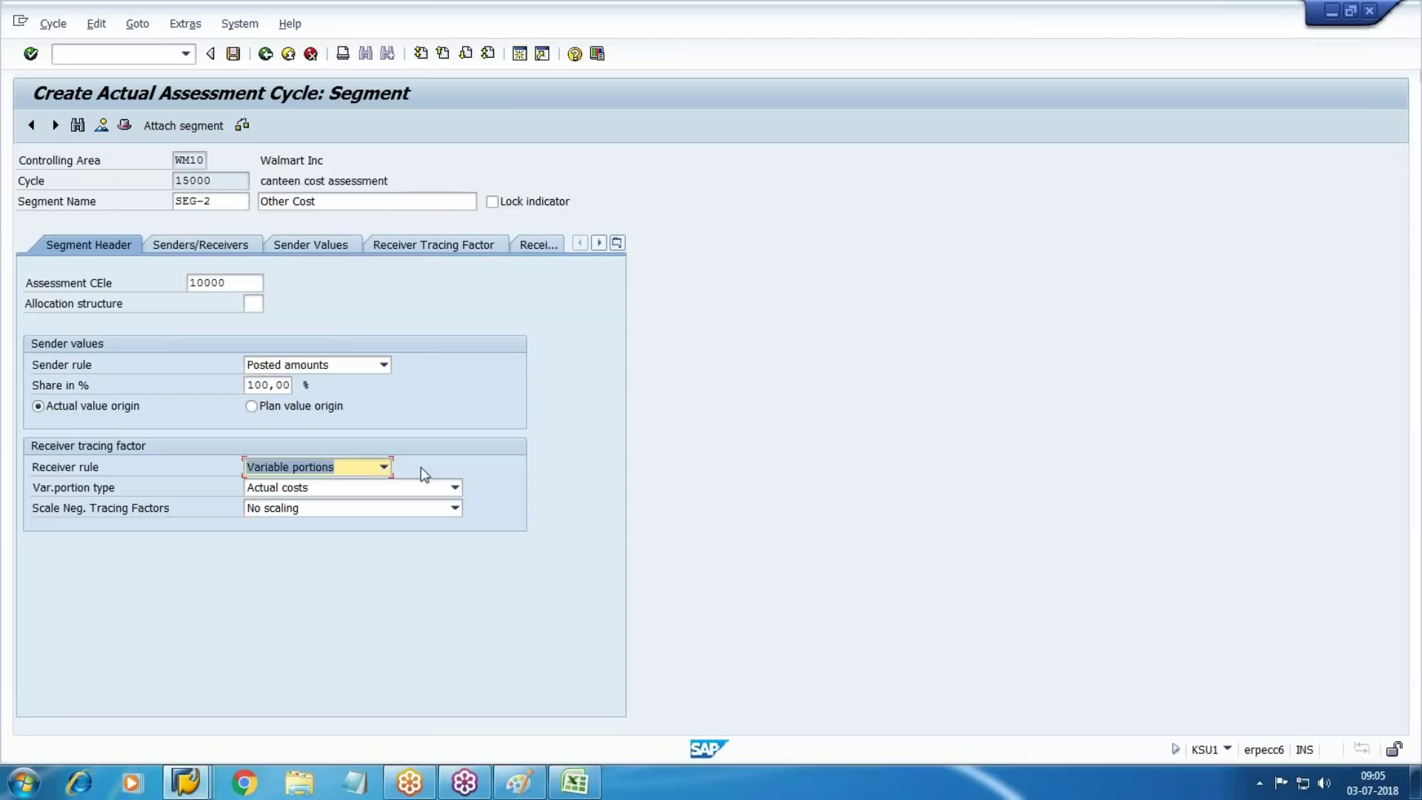
pyautogui.click(383, 466)
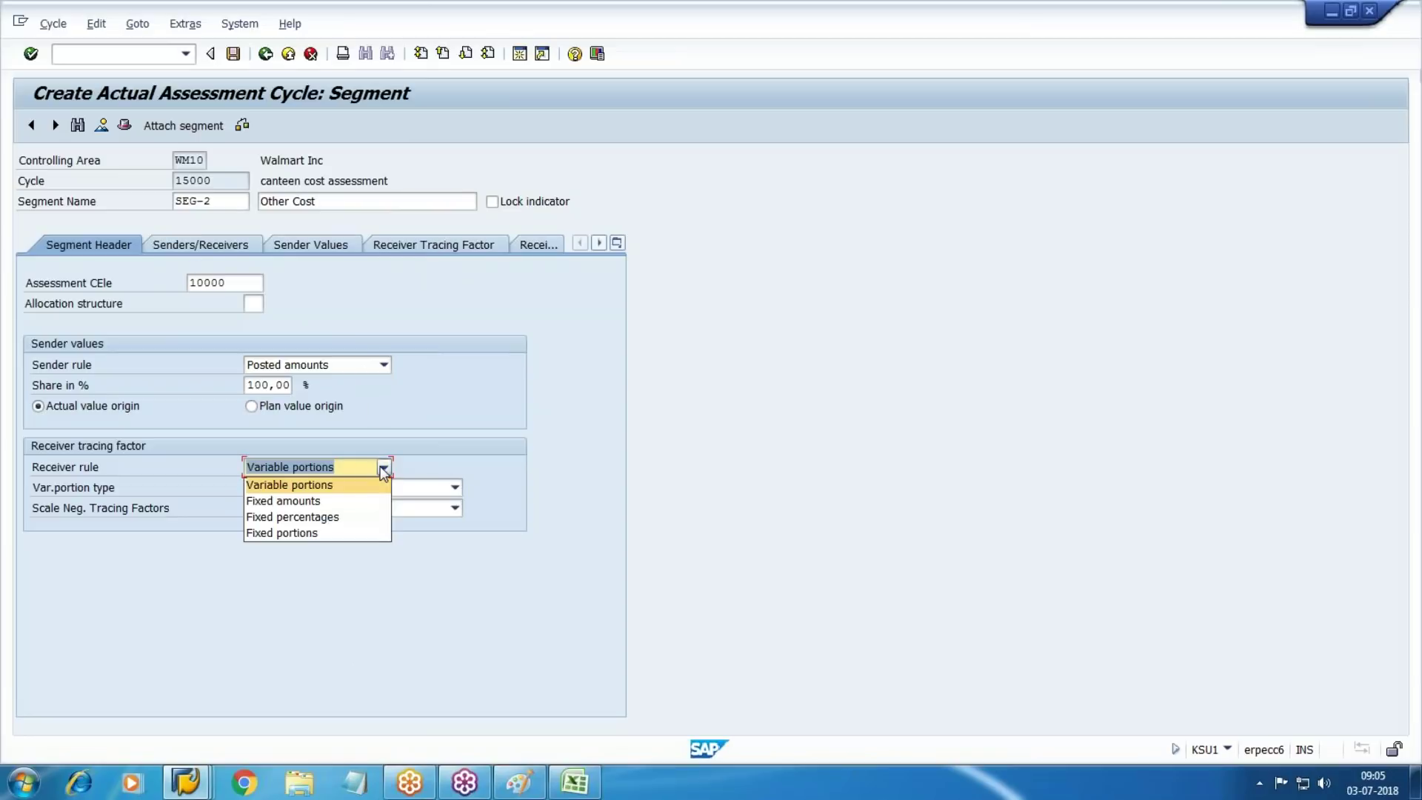
pyautogui.click(284, 517)
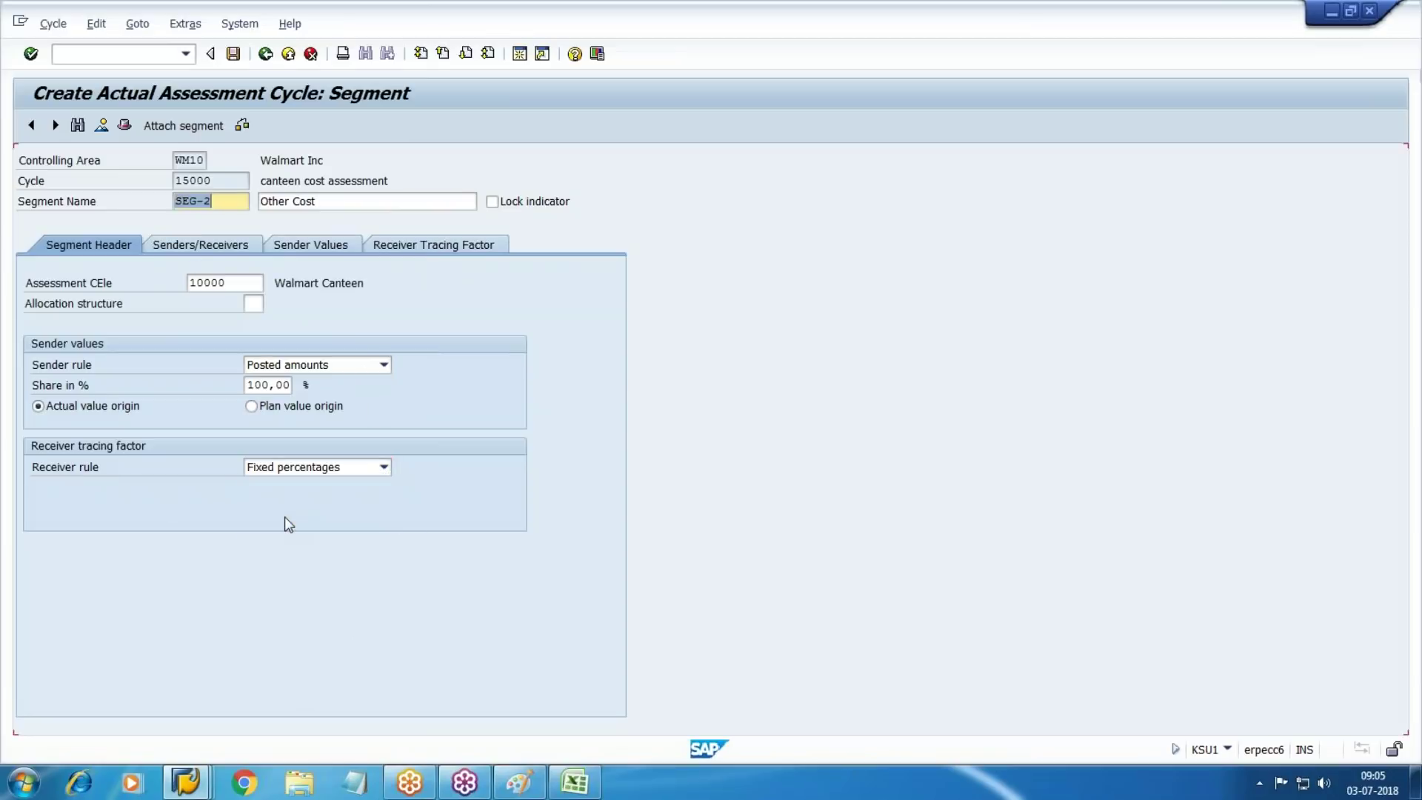
pyautogui.click(180, 239)
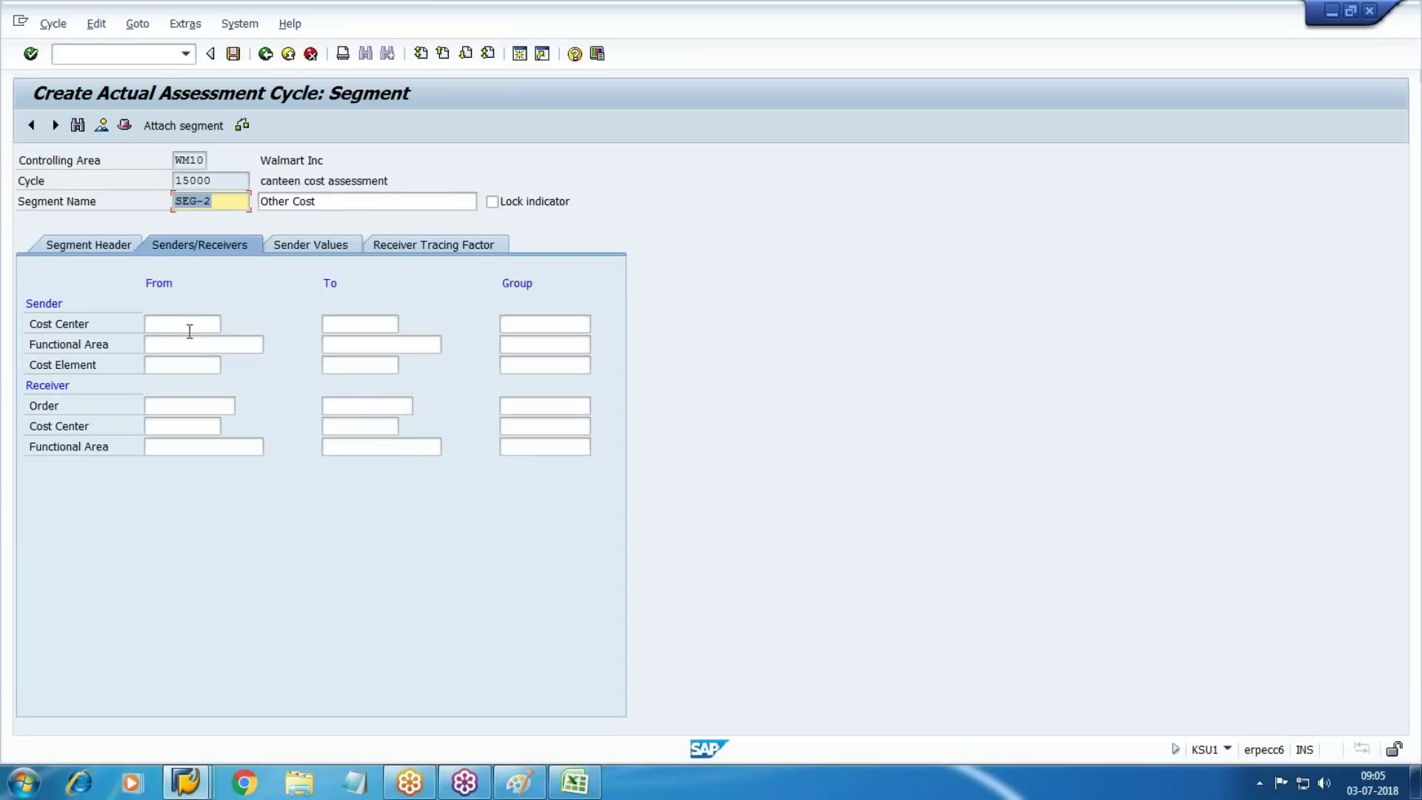
# Select W203 CANTEEN from the hit list as SEG-2's sender cost center
pyautogui.press('F4')
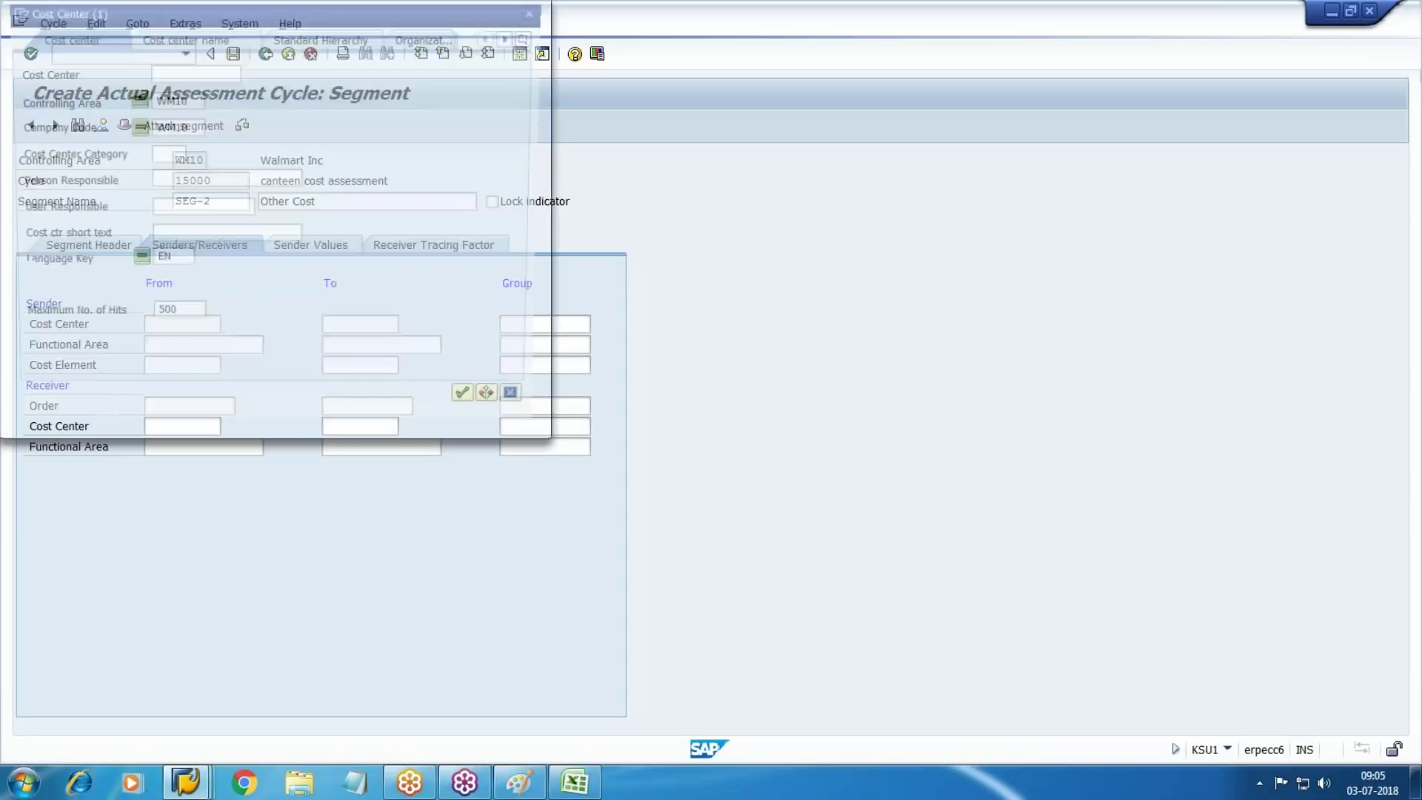
pyautogui.press('Return')
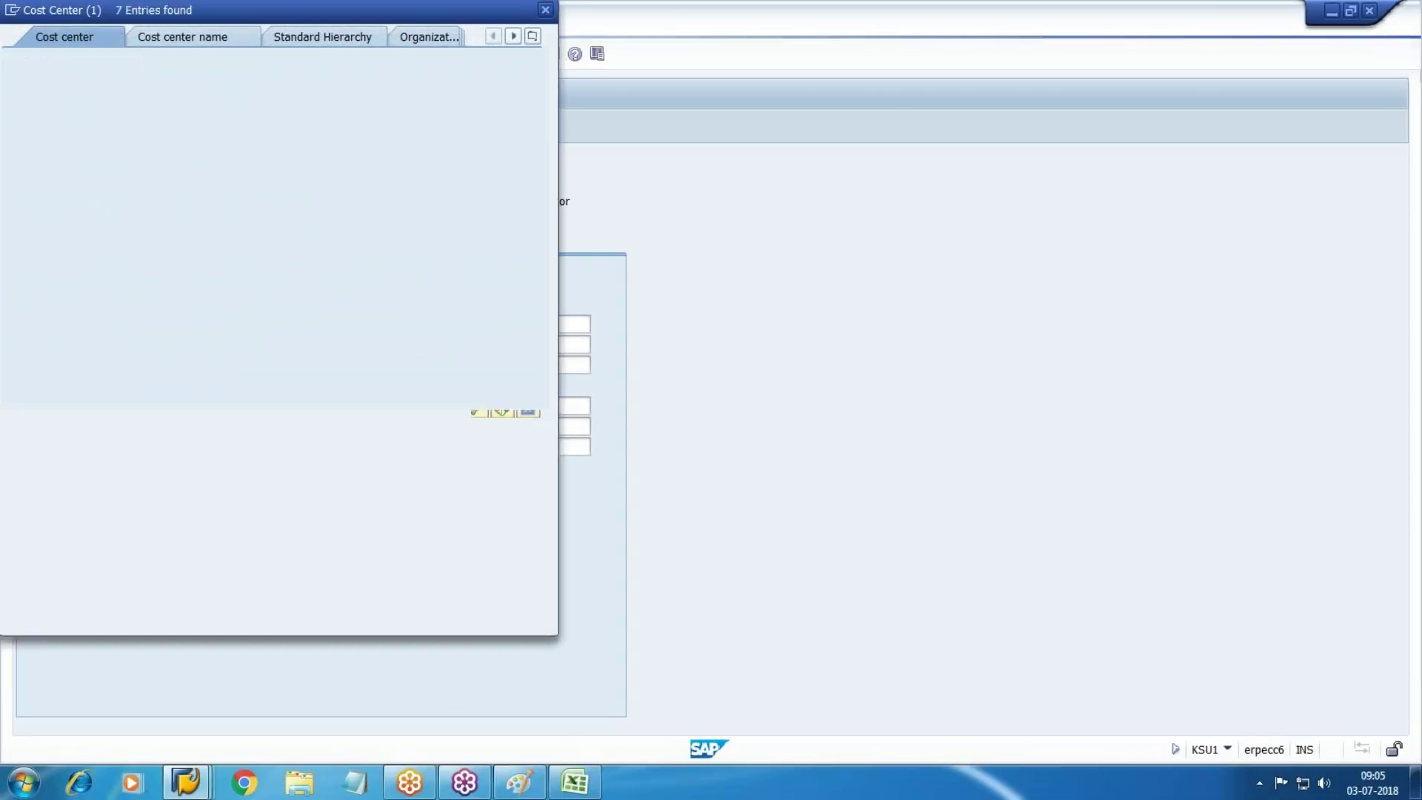
pyautogui.press('Down')
pyautogui.press('Down')
pyautogui.press('Down')
pyautogui.press('Down')
pyautogui.press('Down')
pyautogui.press('Down')
pyautogui.press('Up')
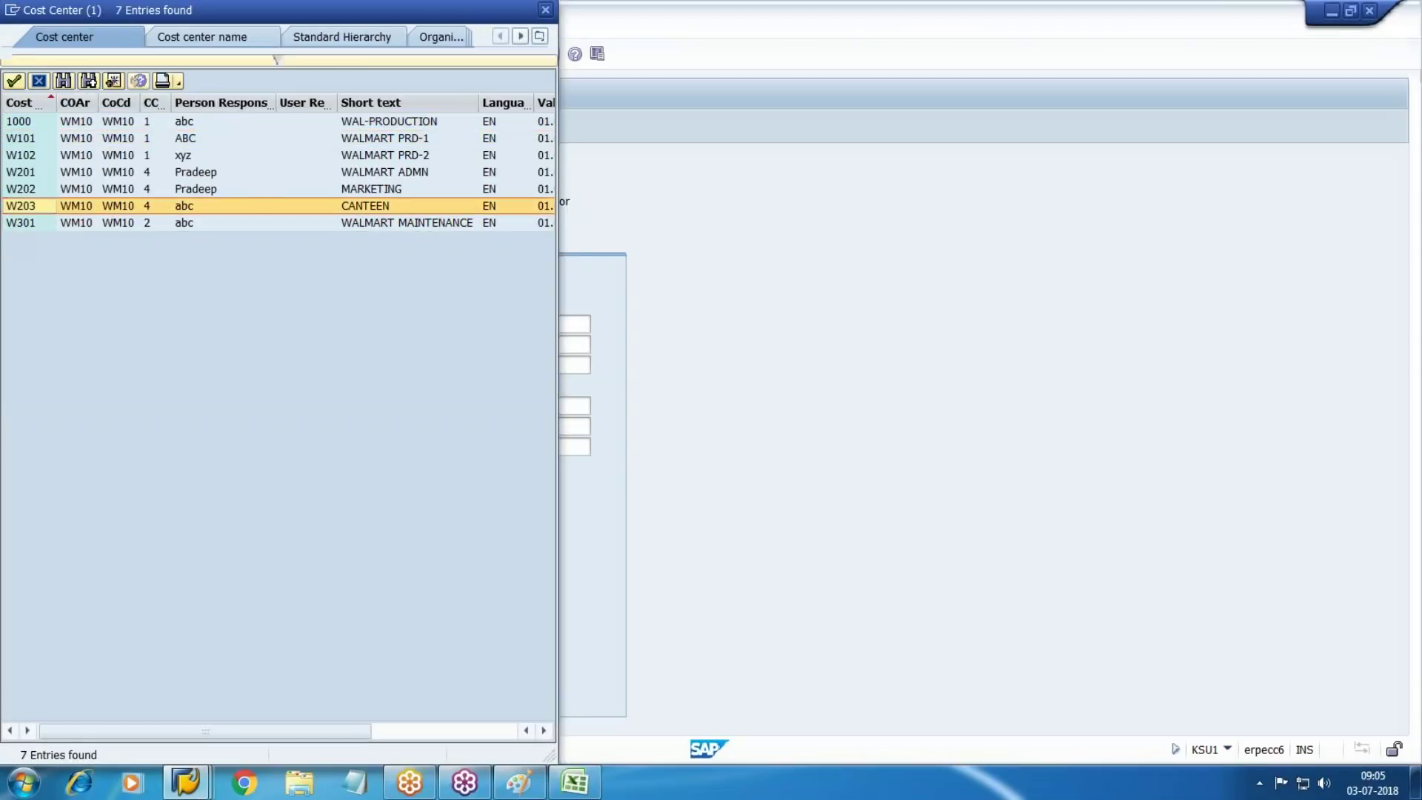
pyautogui.press('Return')
pyautogui.press('Tab')
pyautogui.press('Tab')
pyautogui.press('Tab')
pyautogui.press('Tab')
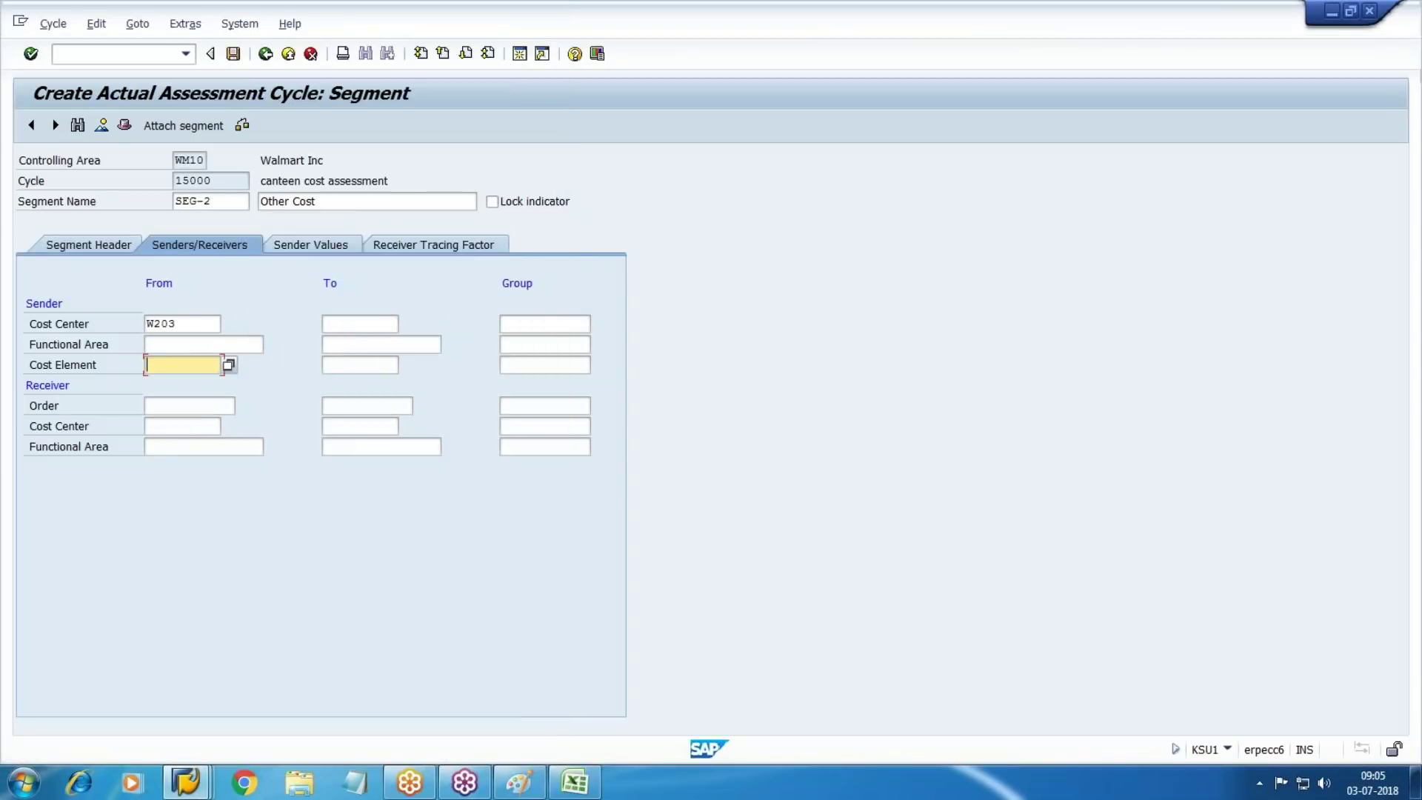
pyautogui.hotkey('alt', 'Tab')
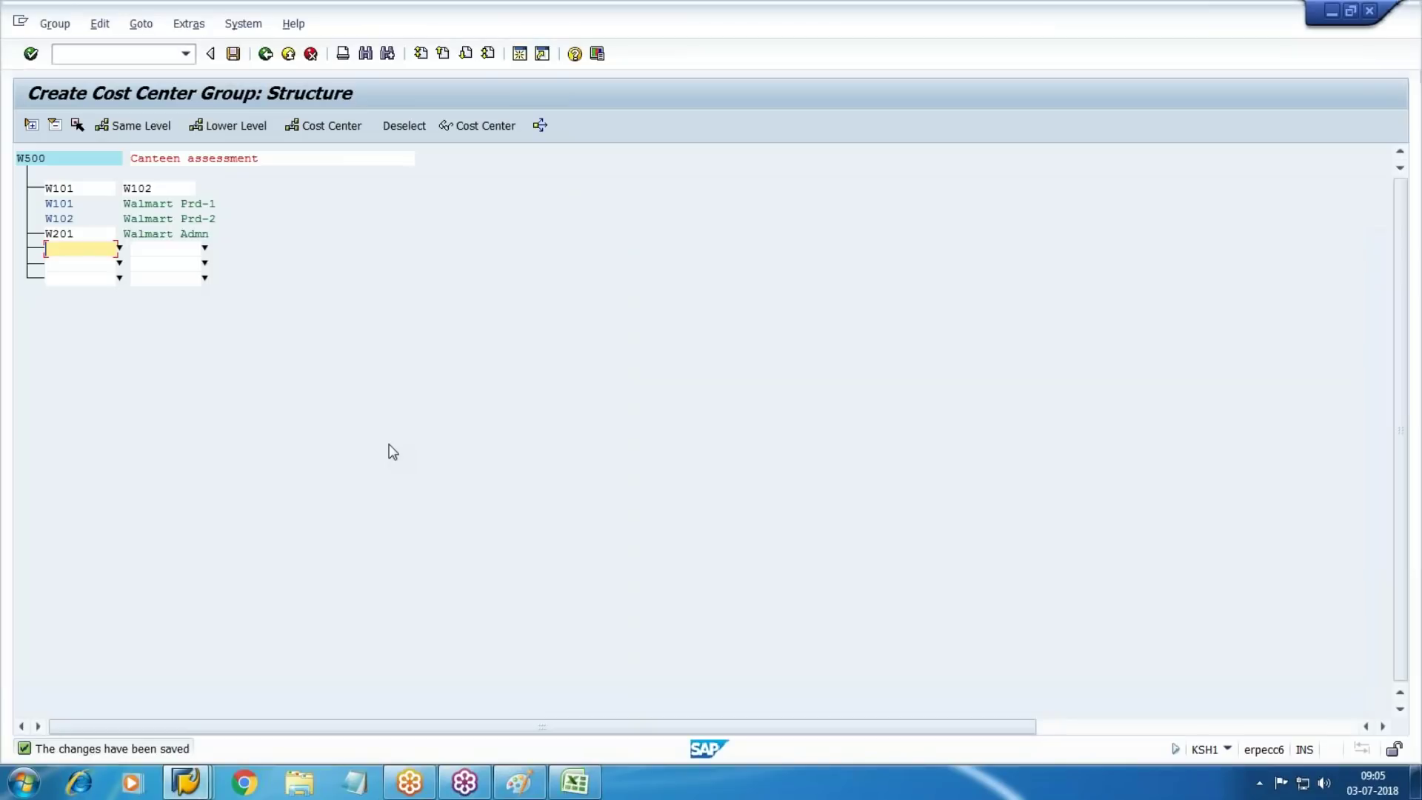
# Exit the W500 group structure and bring back the Create Cost Center Group window
pyautogui.hotkey('alt', 'Tab')
pyautogui.hotkey('alt', 'Tab')
pyautogui.click(296, 60)
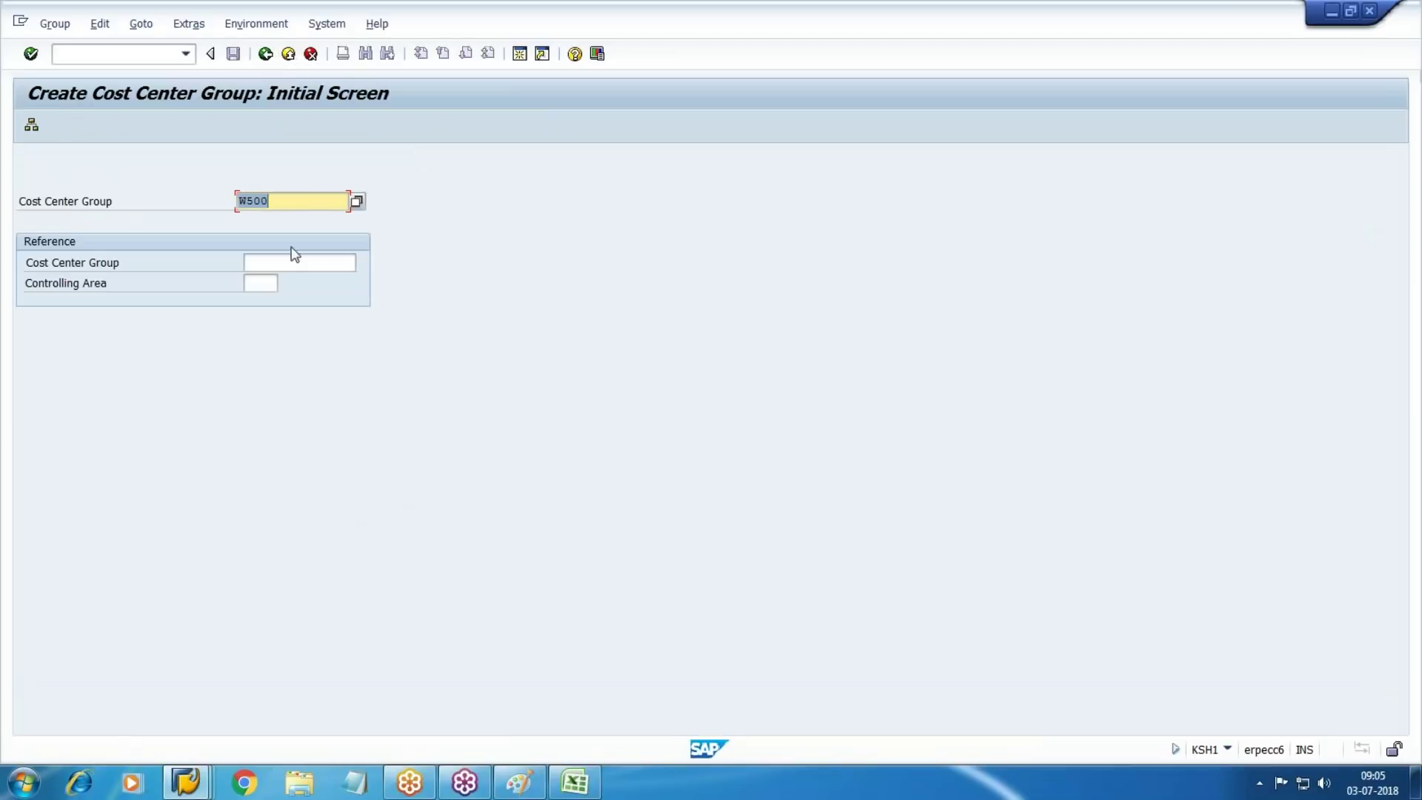
pyautogui.hotkey('alt', 'Tab')
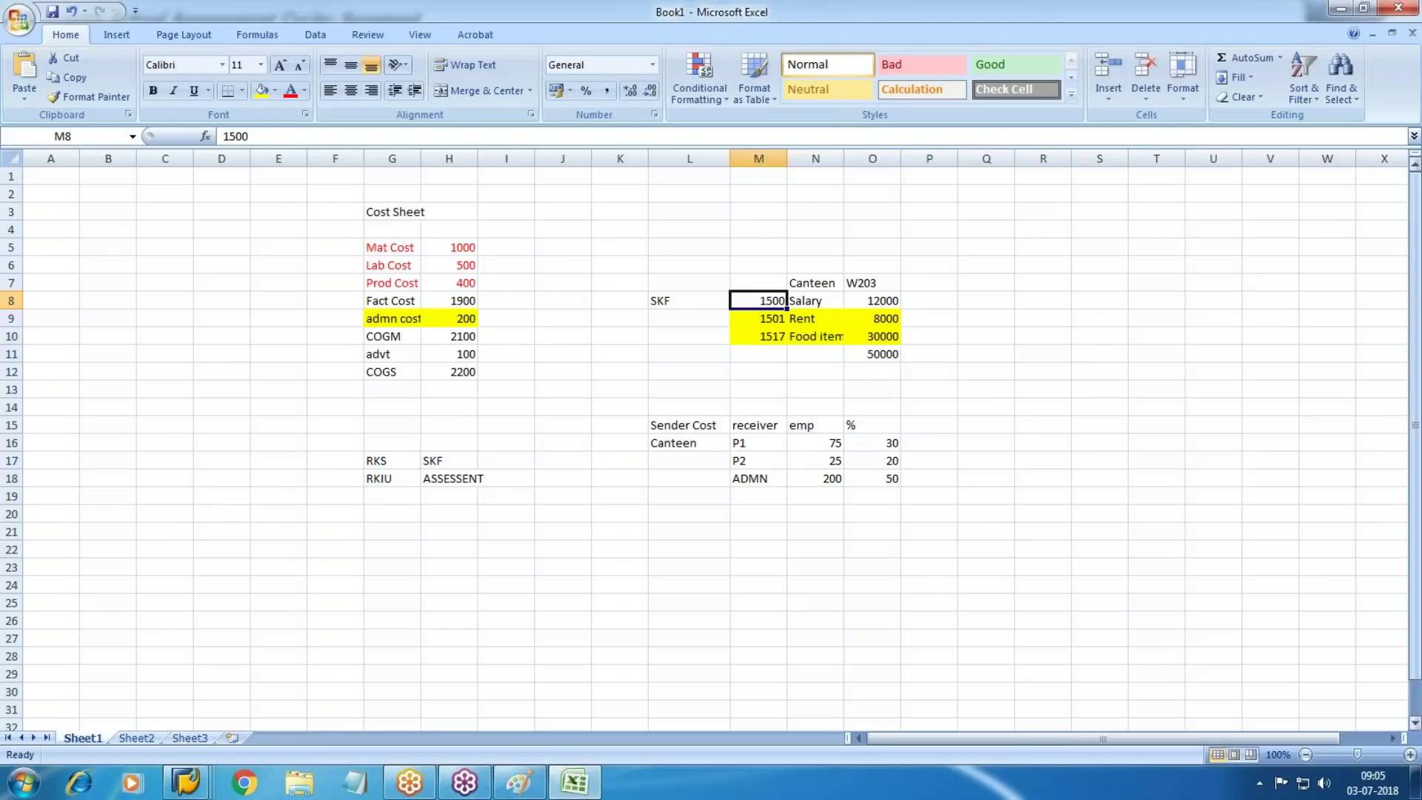
pyautogui.click(1340, 9)
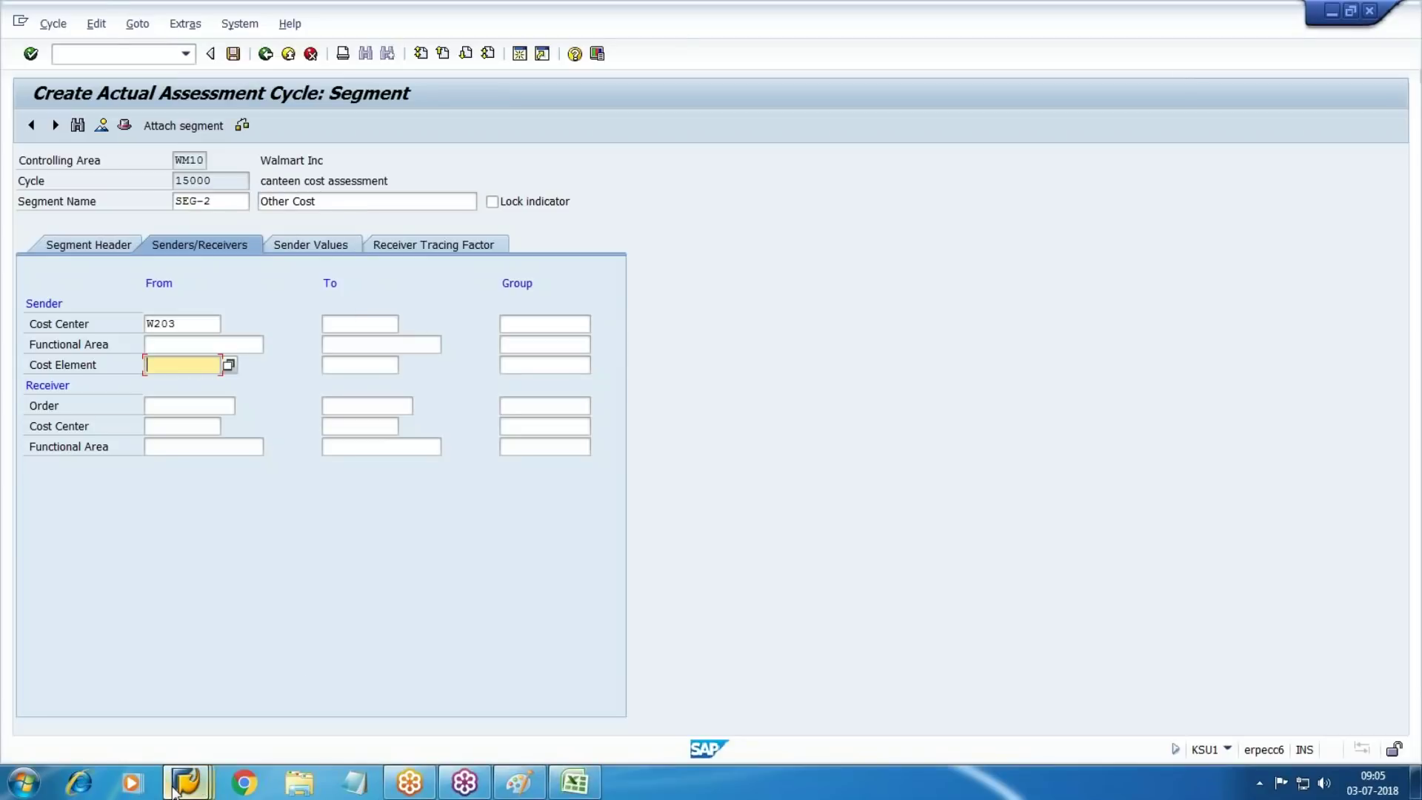
pyautogui.click(174, 787)
pyautogui.click(880, 705)
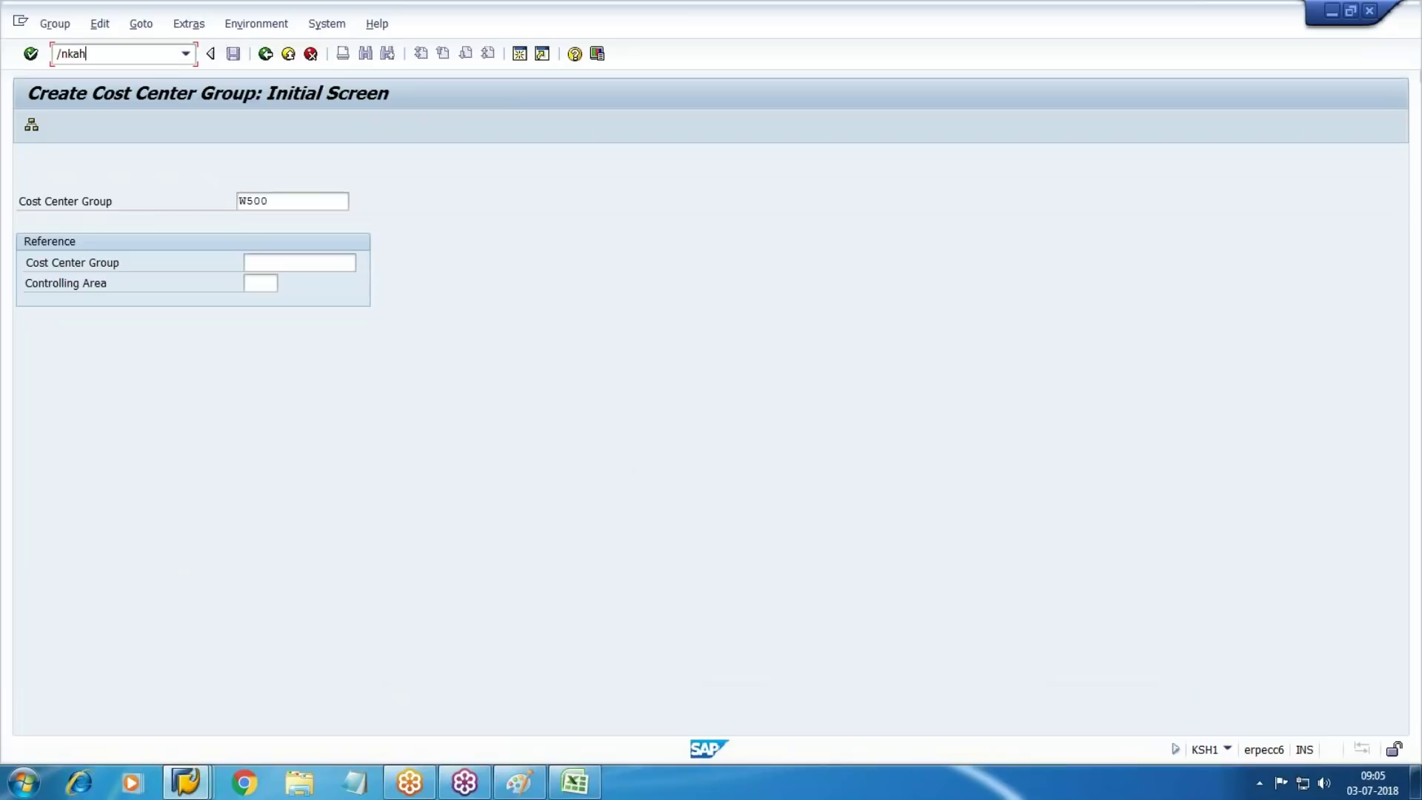
# Review the existing cost element groups, then start the new group 4000
pyautogui.press('Return')
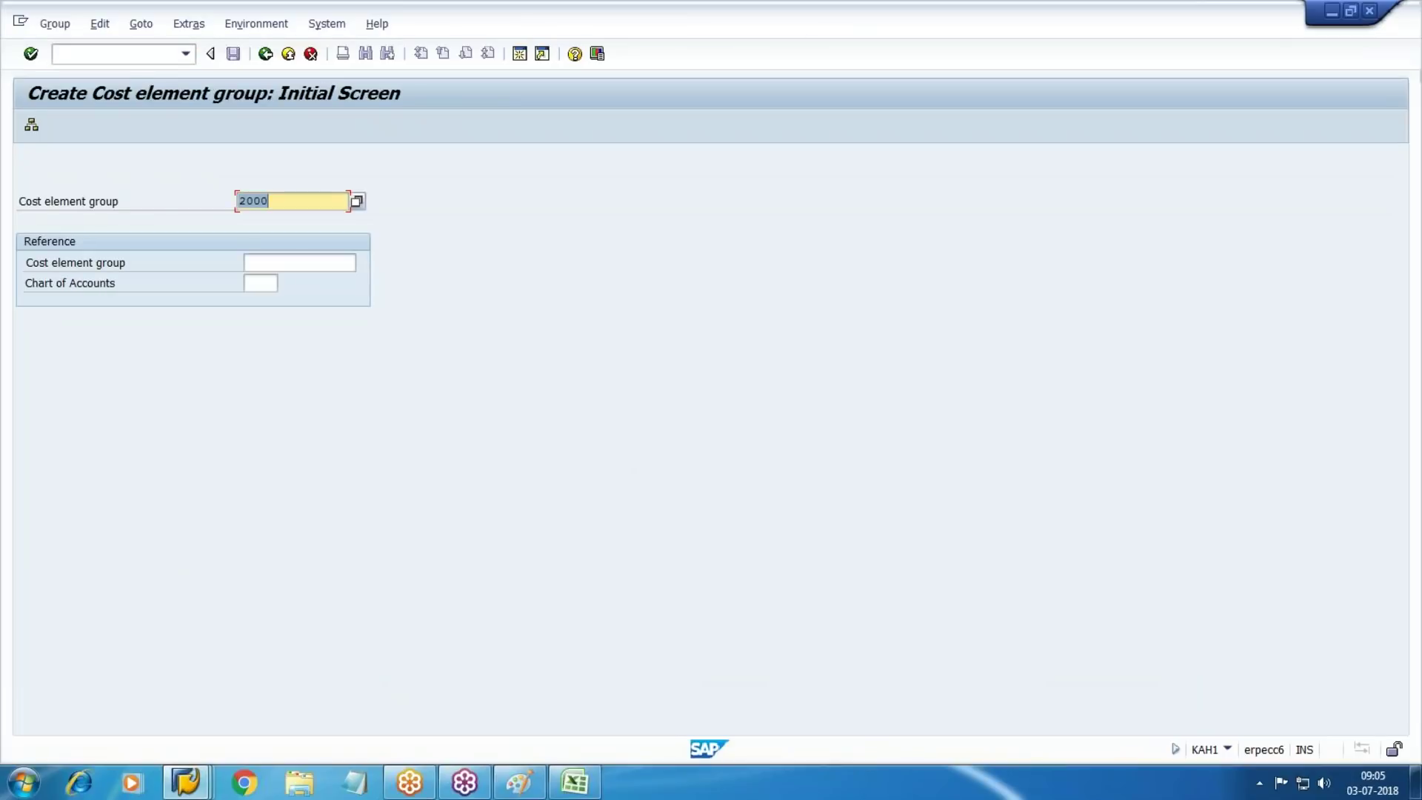
pyautogui.press('F4')
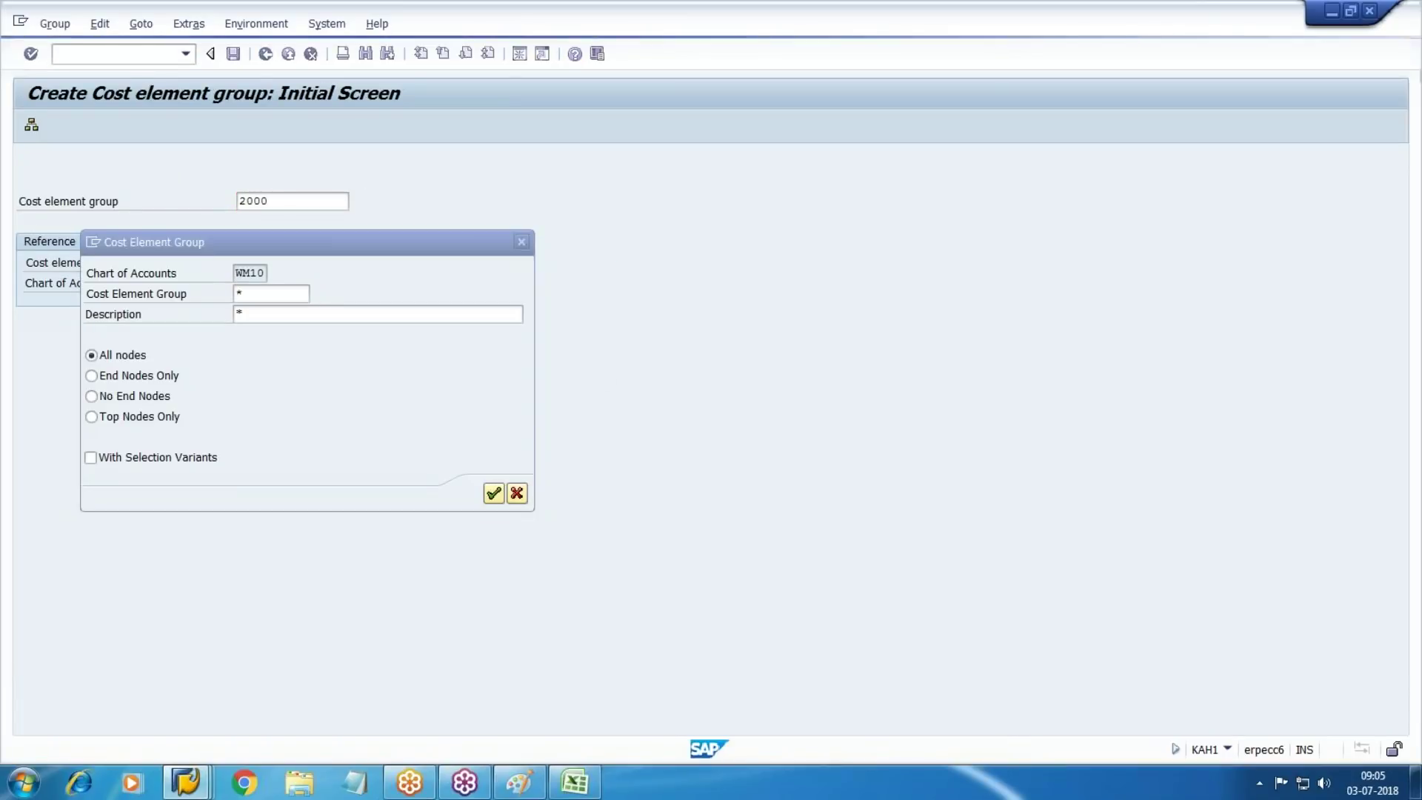
pyautogui.press('Return')
pyautogui.press('Escape')
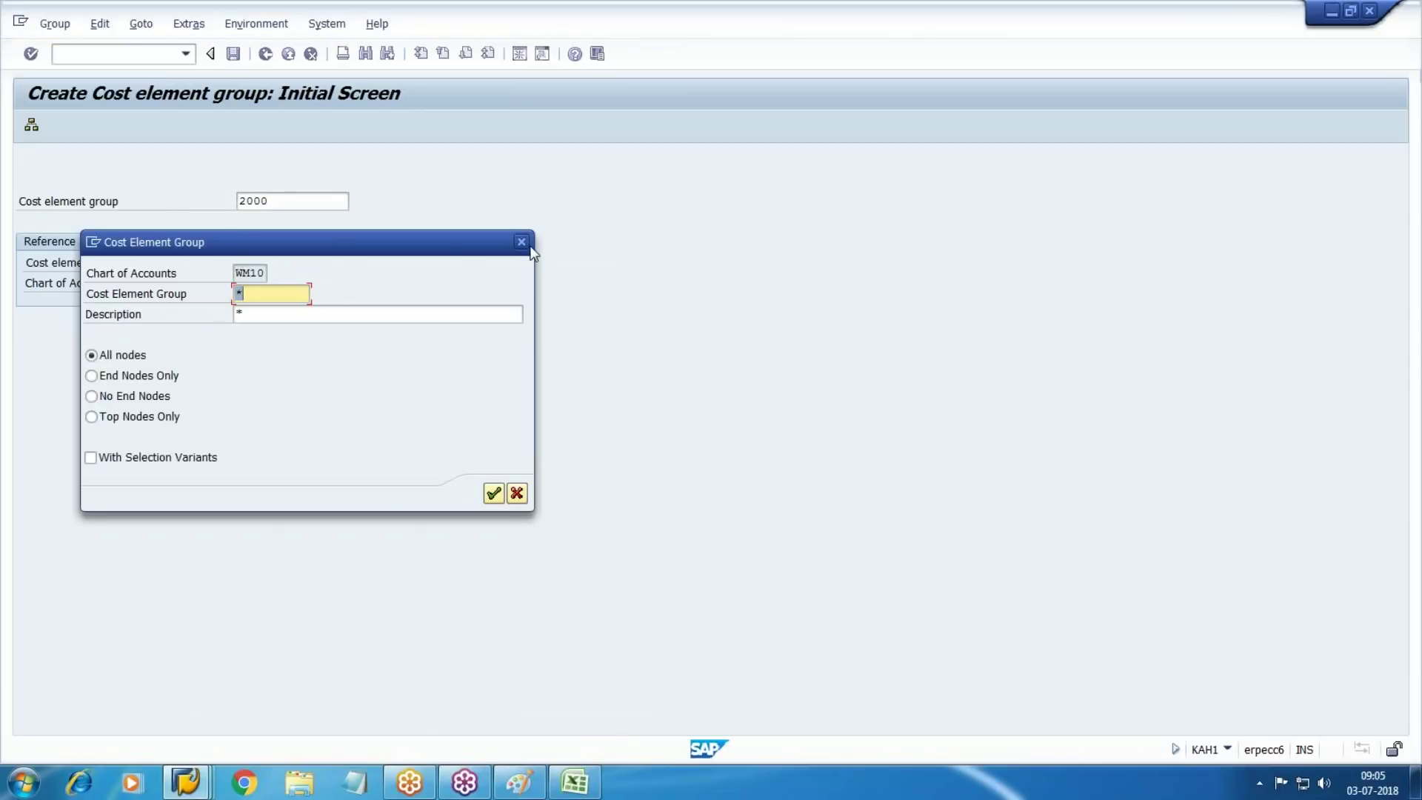
pyautogui.press('Escape')
pyautogui.write('4000')
pyautogui.press('Return')
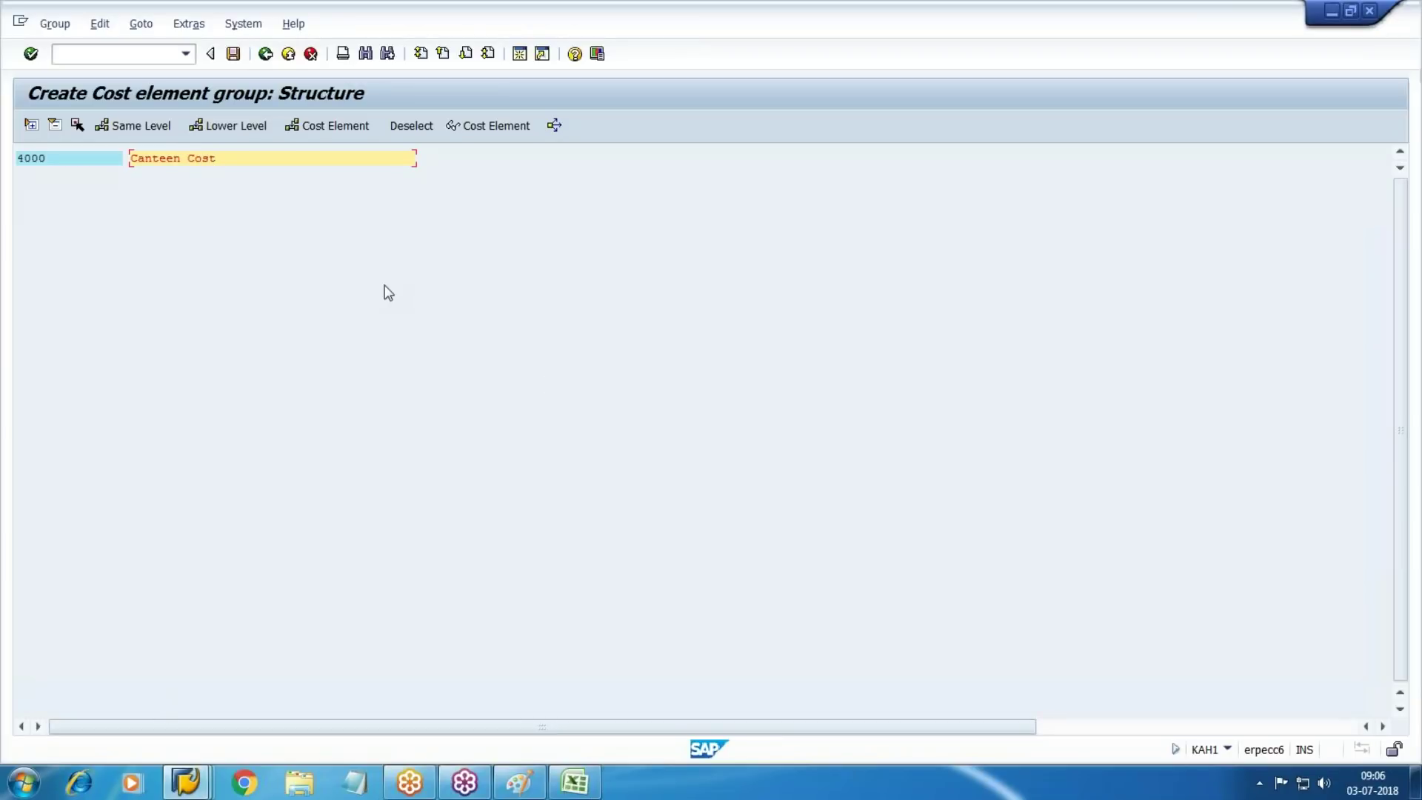
# Add cost elements 1501 and 1517 to group 4000 and save the group
pyautogui.click(349, 131)
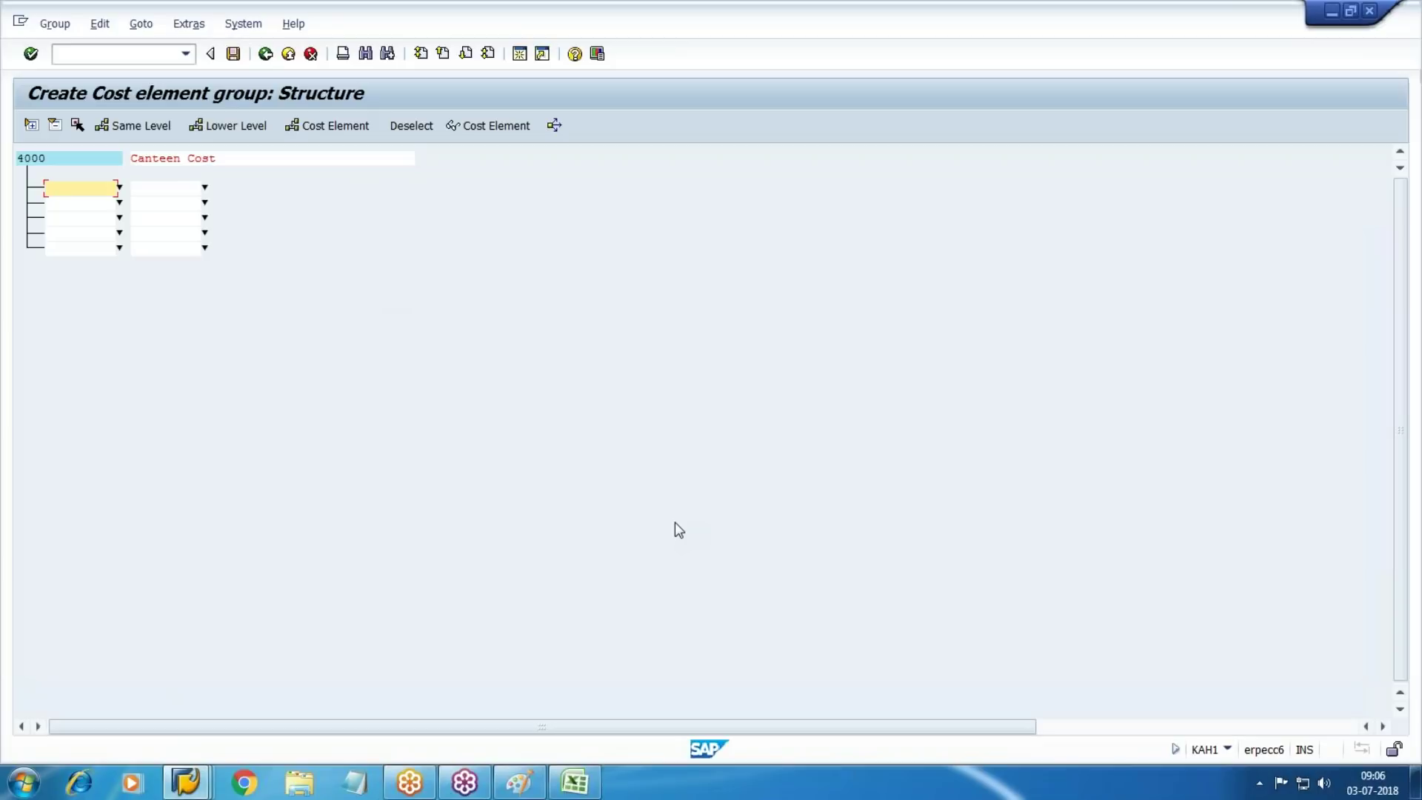
pyautogui.click(582, 782)
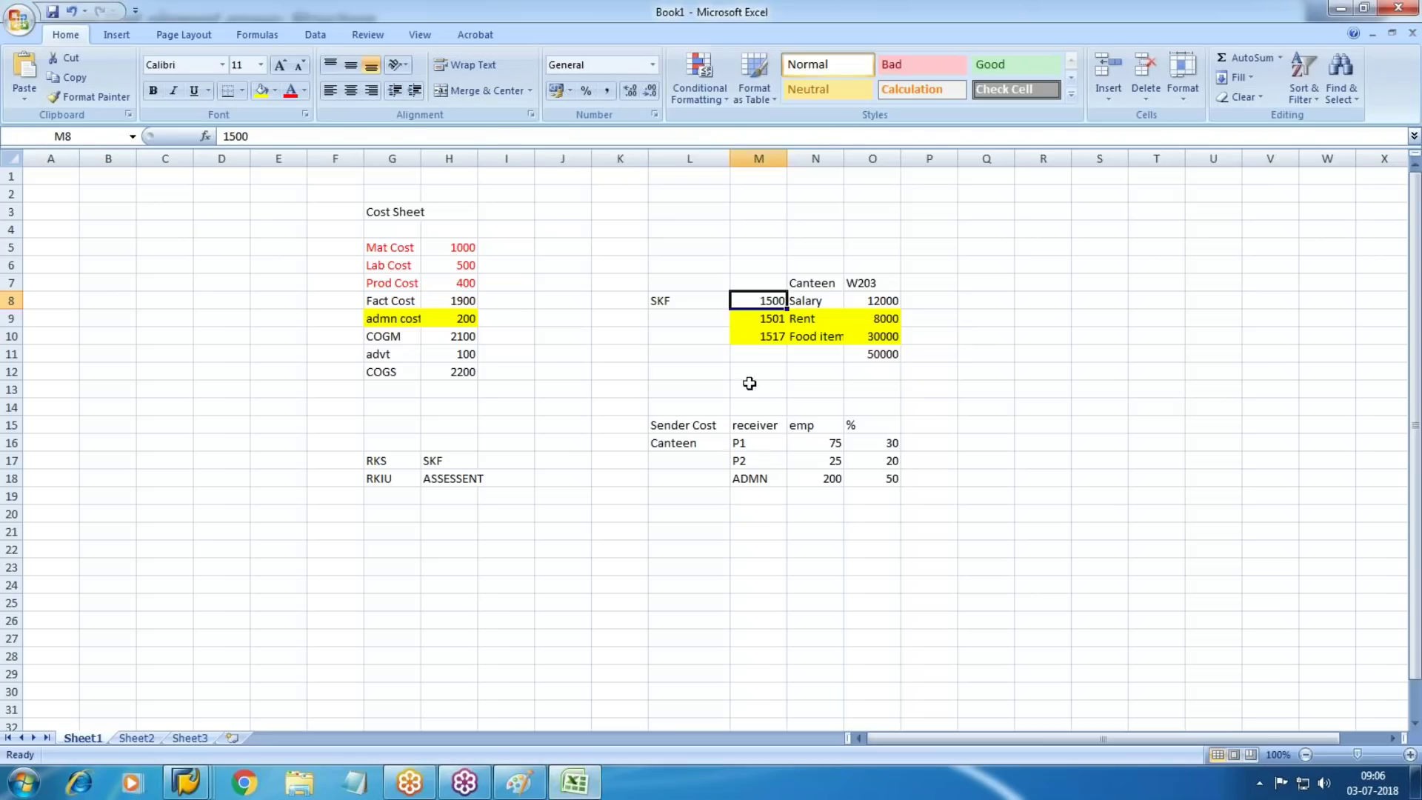
pyautogui.hotkey('alt', 'Tab')
pyautogui.write('1501')
pyautogui.press('Tab')
pyautogui.press('Tab')
pyautogui.press('Tab')
pyautogui.hotkey('shift', 'Tab')
pyautogui.hotkey('alt', 'Tab')
pyautogui.hotkey('alt', 'Tab')
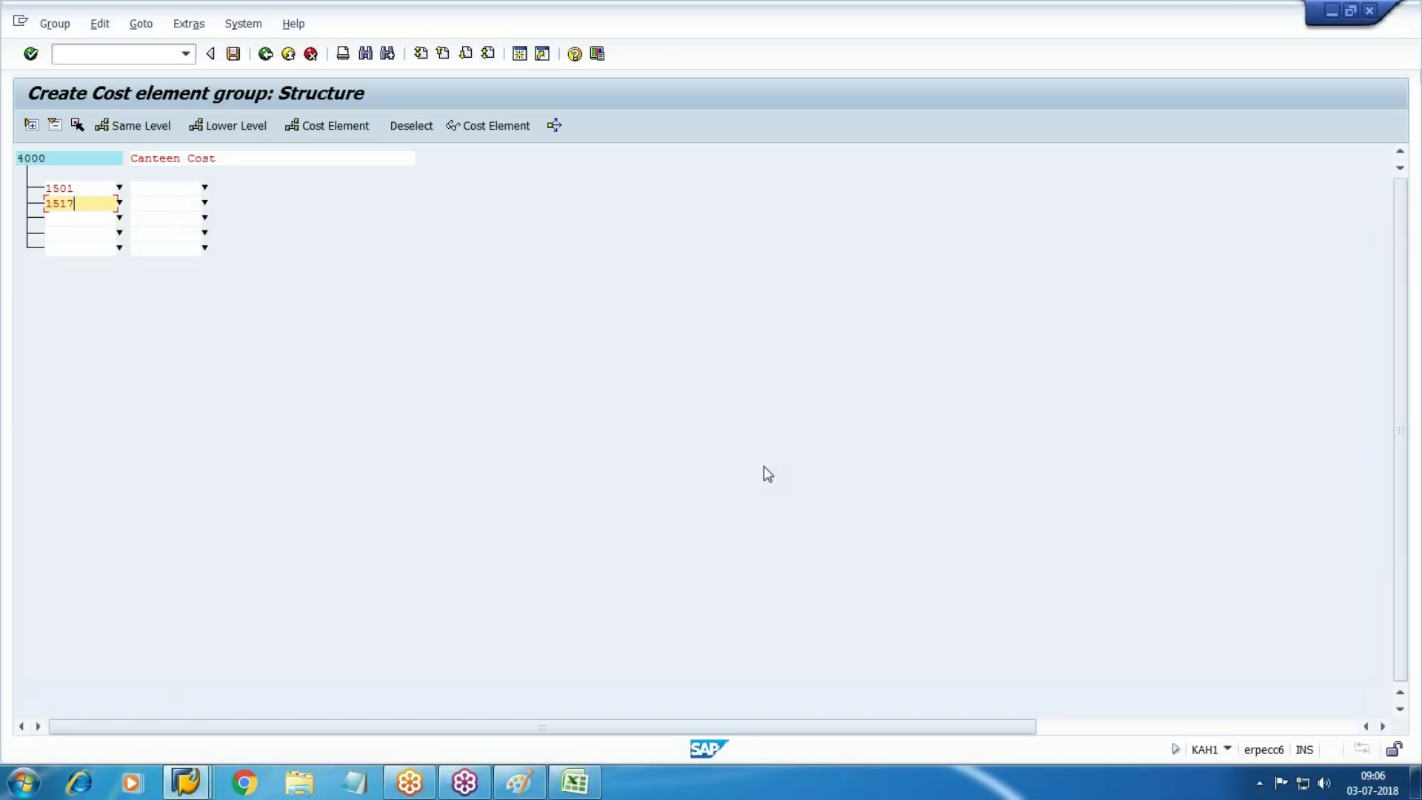
pyautogui.write('1517')
pyautogui.press('Return')
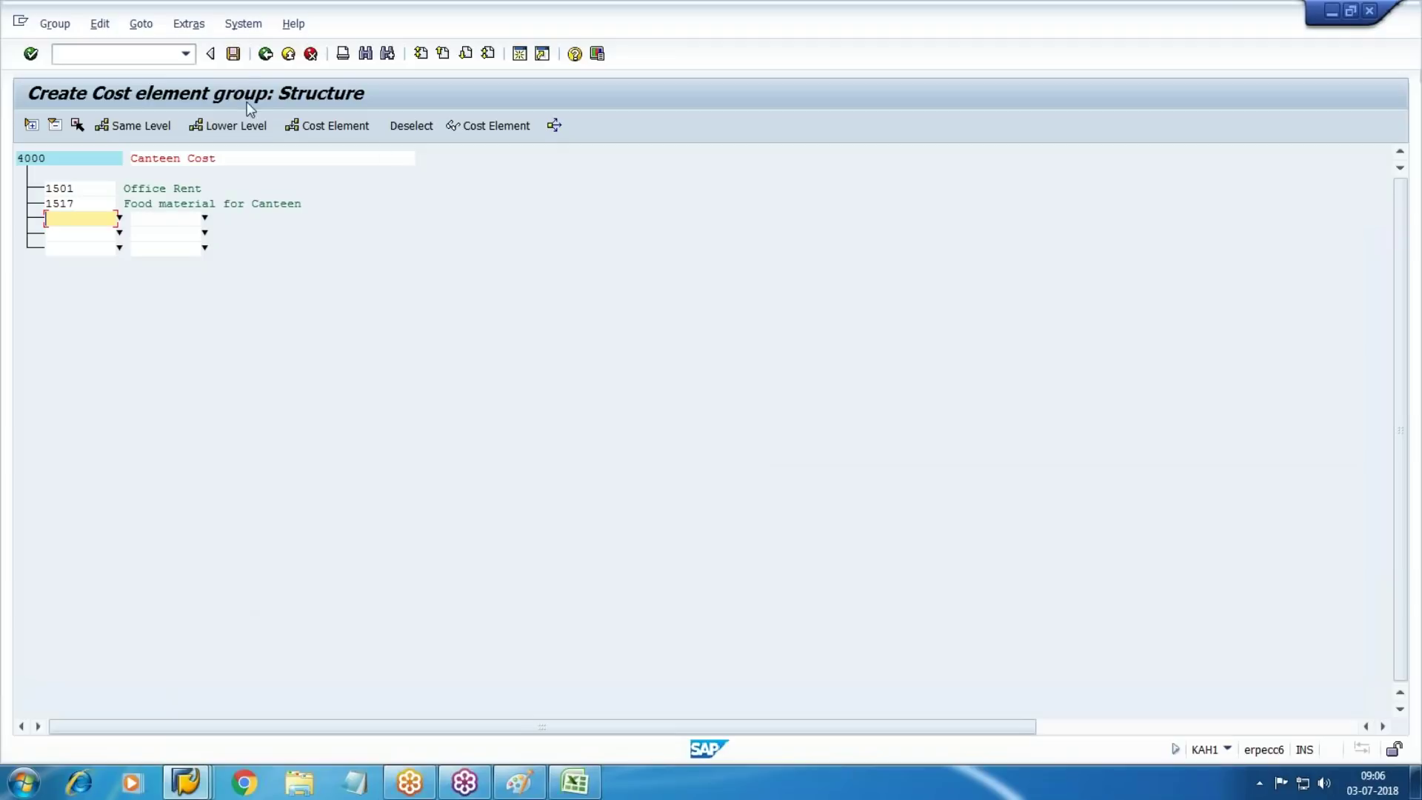
pyautogui.click(235, 56)
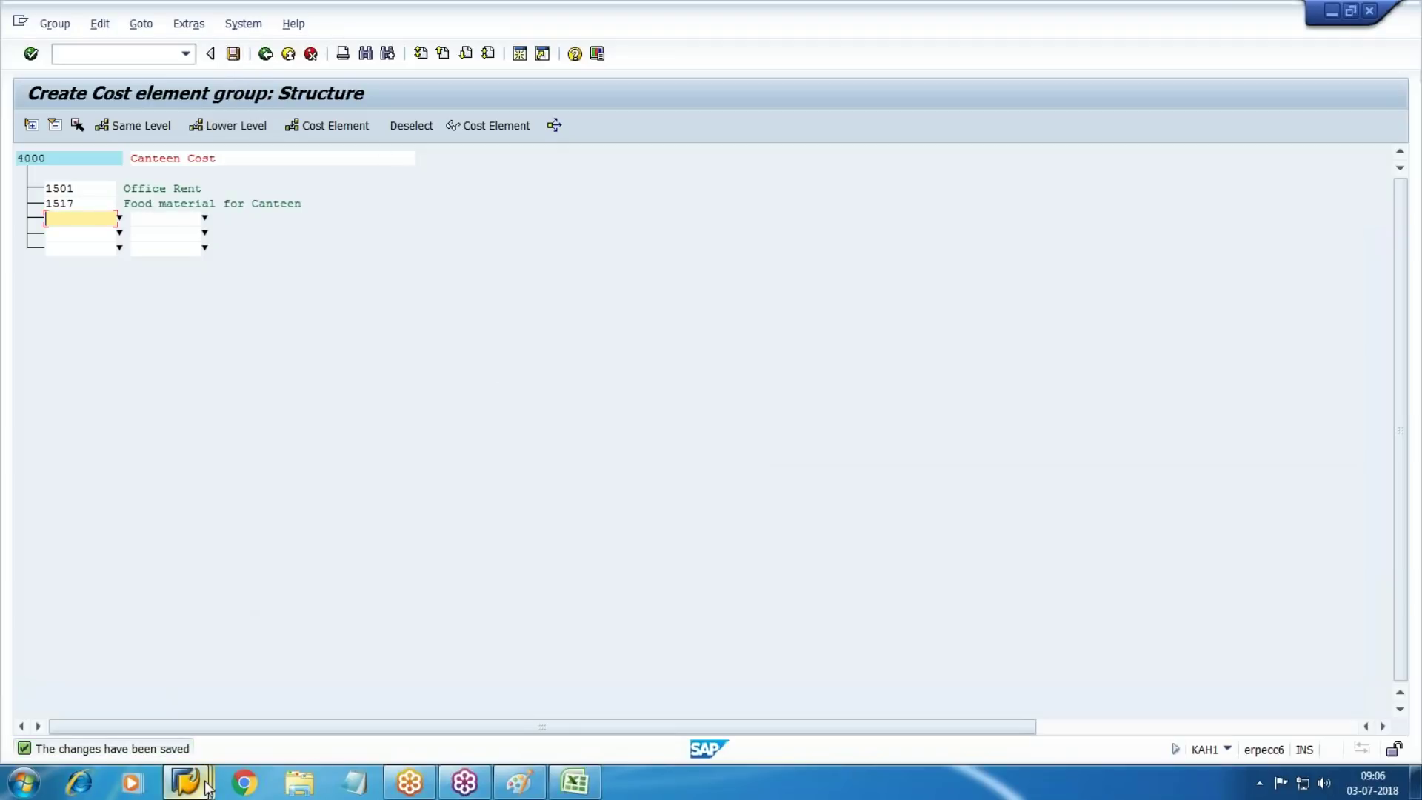
pyautogui.moveTo(185, 782)
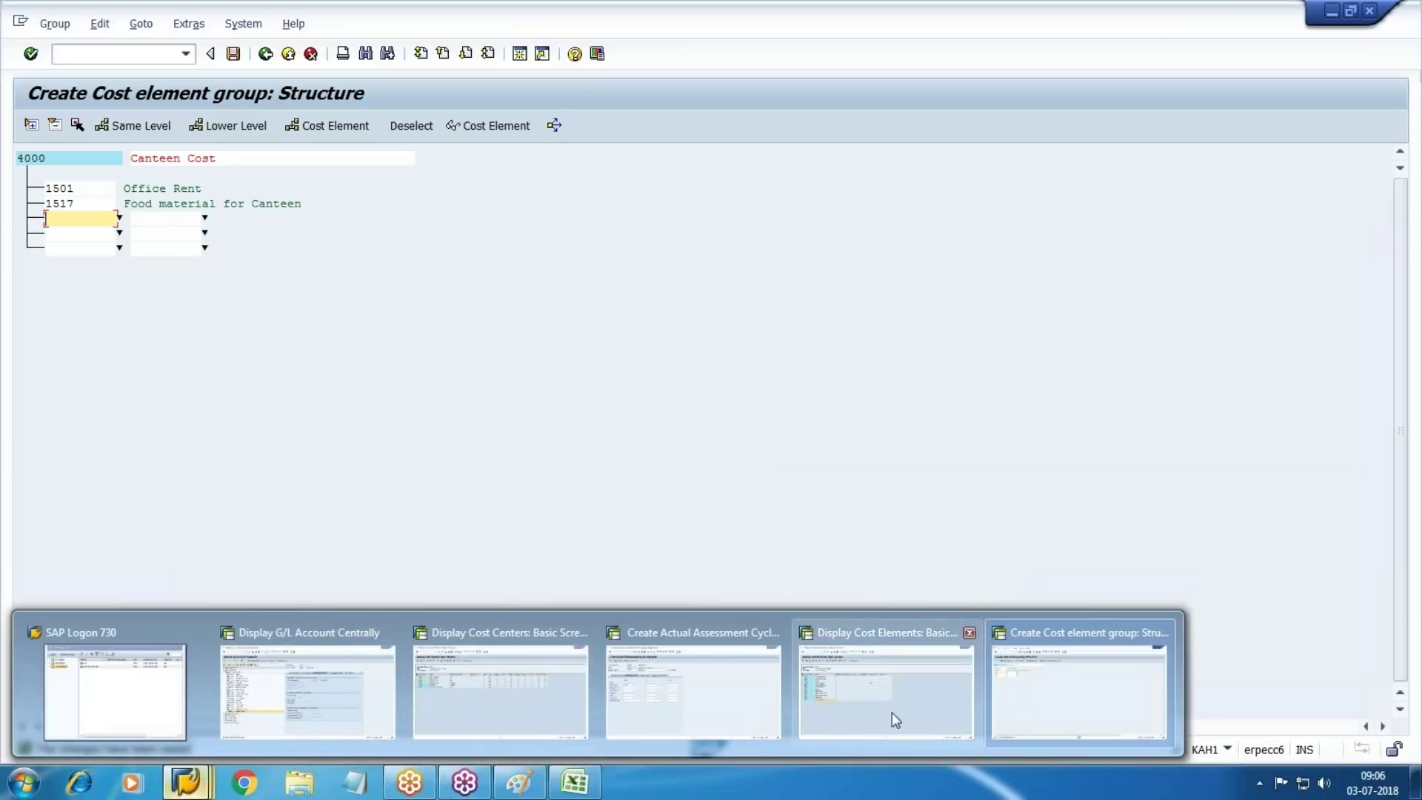
pyautogui.click(693, 693)
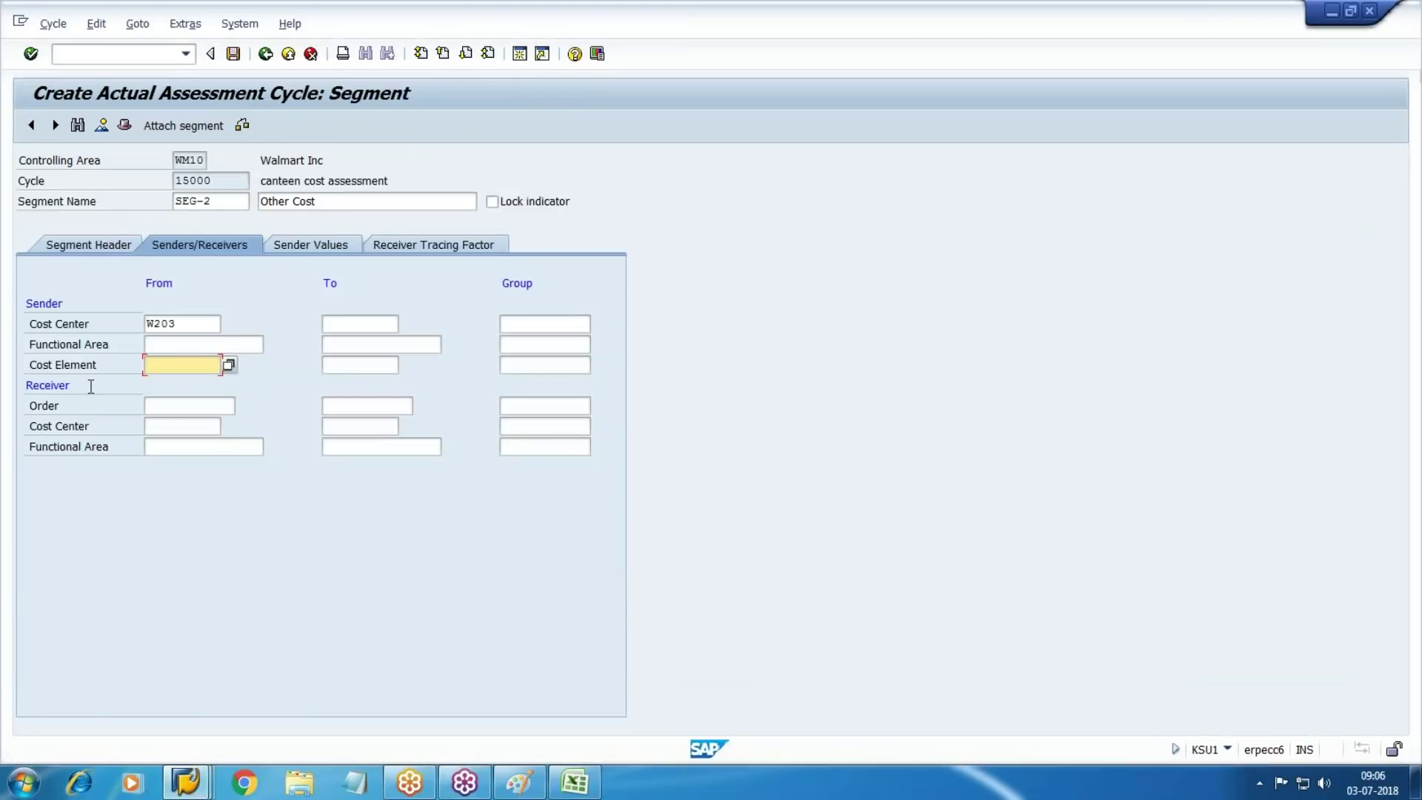
# Set sender cost element group 4000 and receiver cost center group W500 for the segment
pyautogui.click(521, 367)
pyautogui.write('4000')
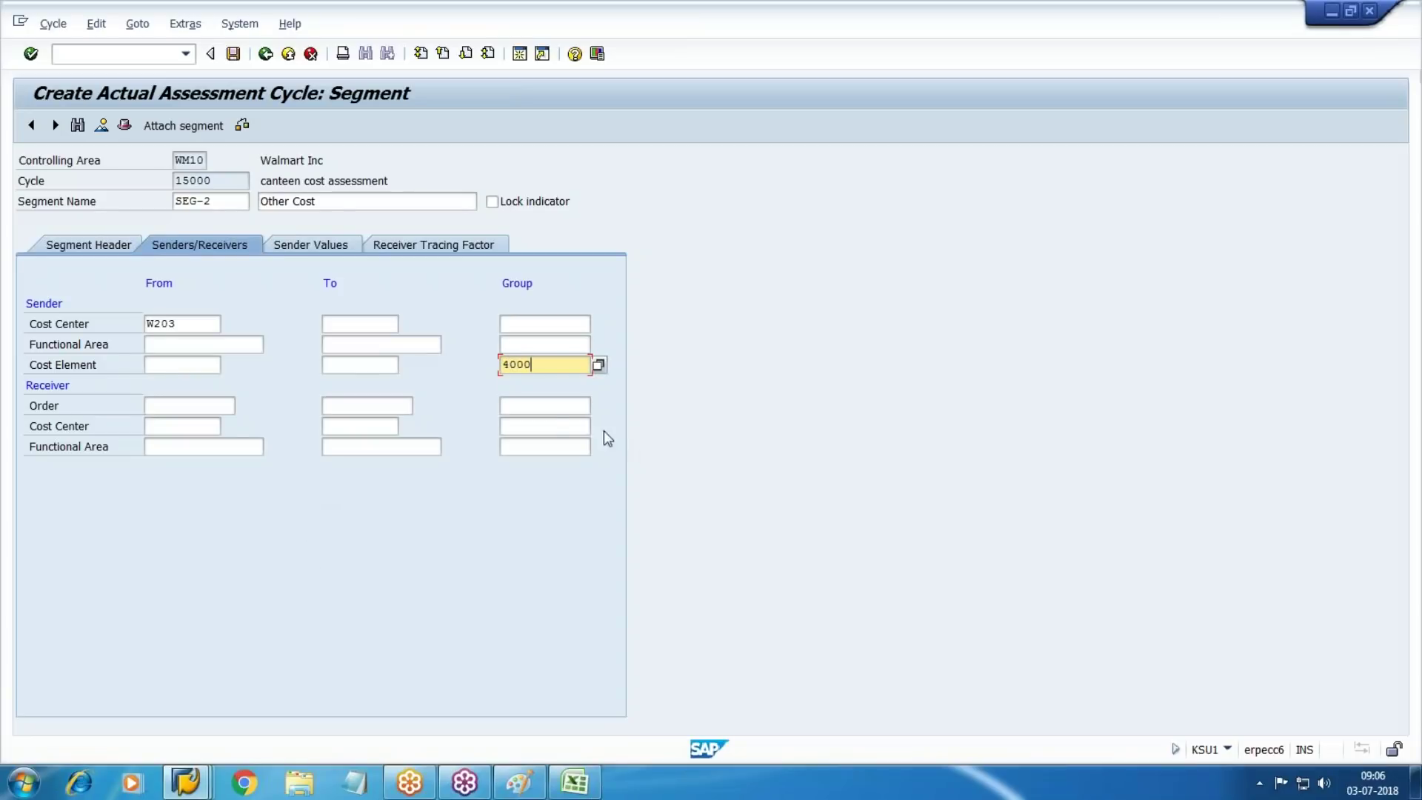
pyautogui.click(582, 425)
pyautogui.press('Return')
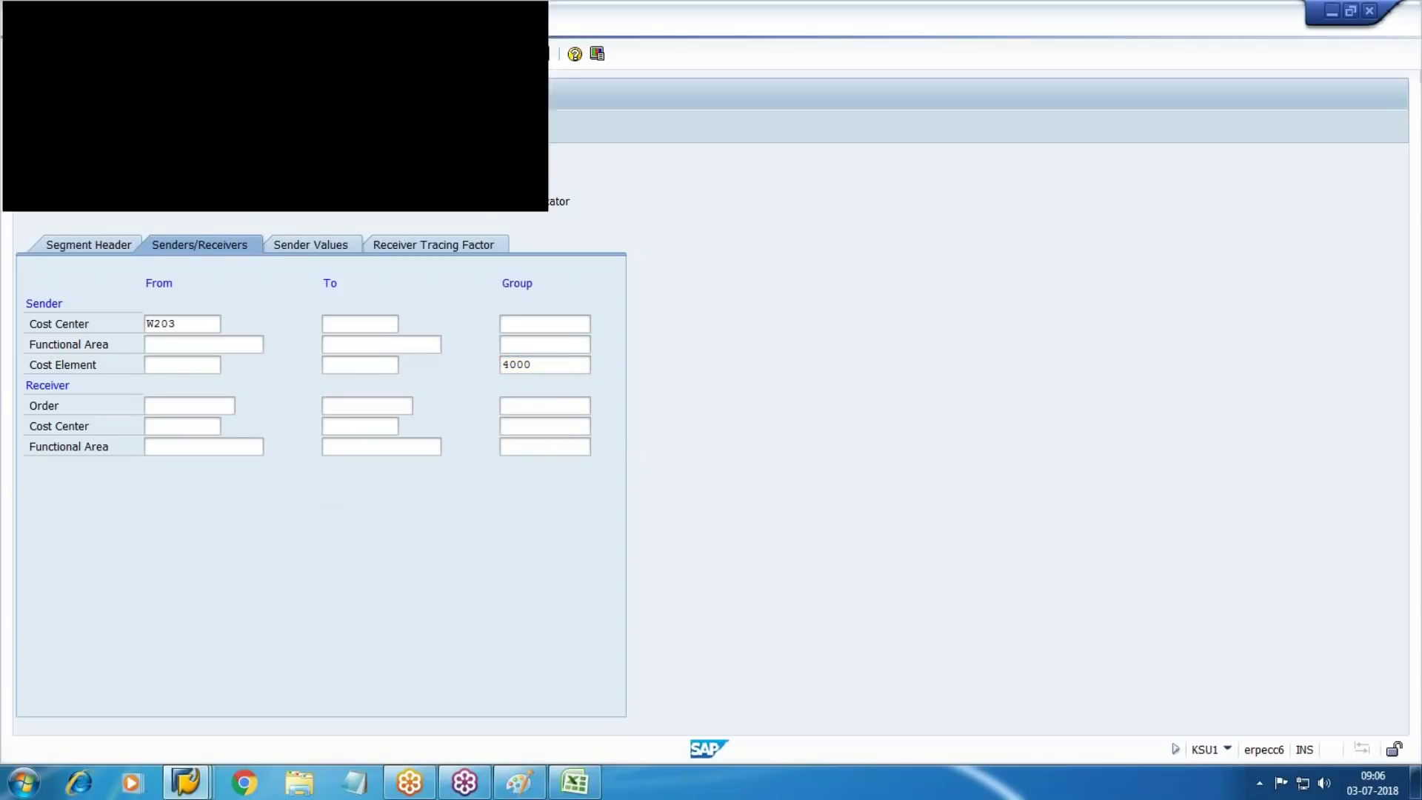
pyautogui.doubleClick(158, 194)
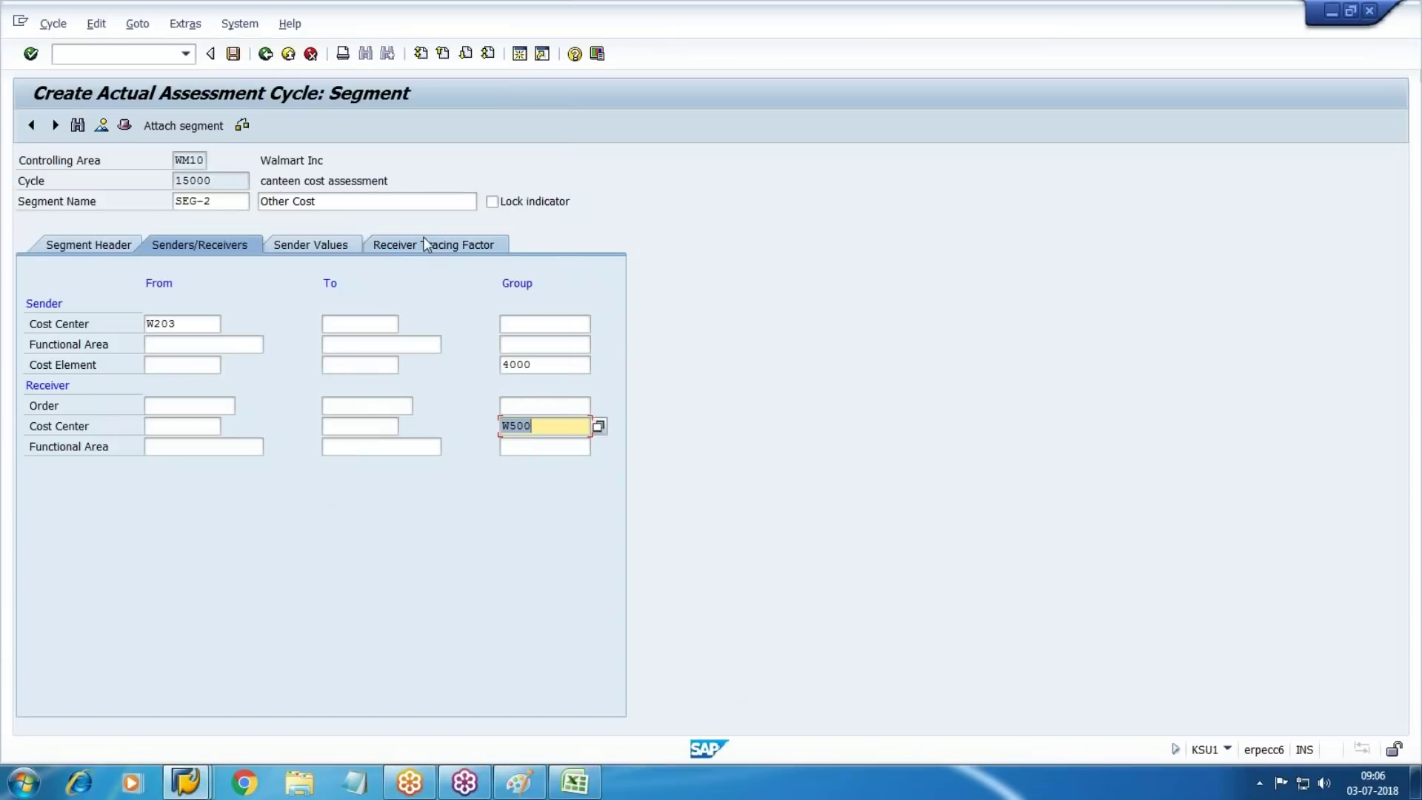
pyautogui.click(433, 244)
# Enter a 30 percent share for receiver W101, taken from the Excel cost sheet
pyautogui.click(574, 783)
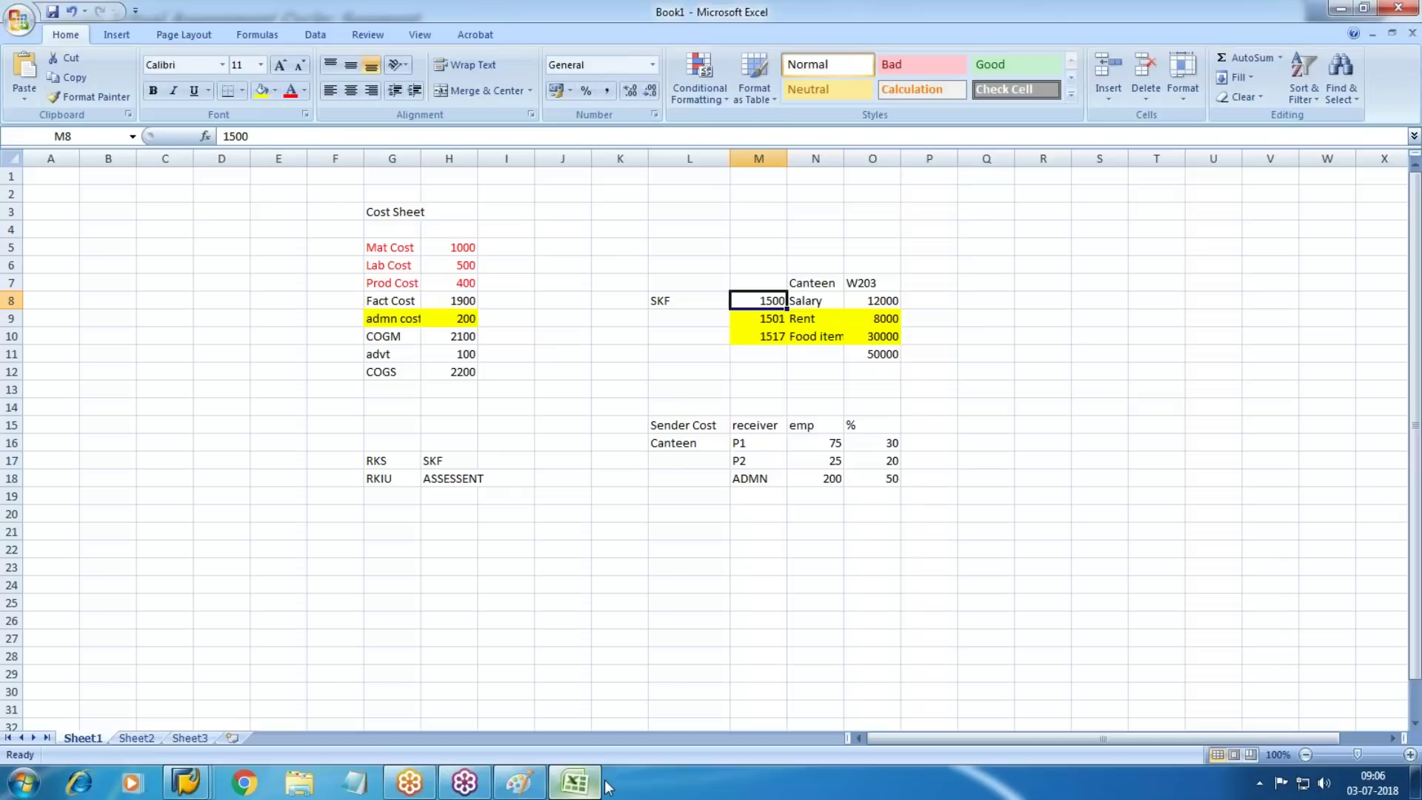
pyautogui.click(887, 444)
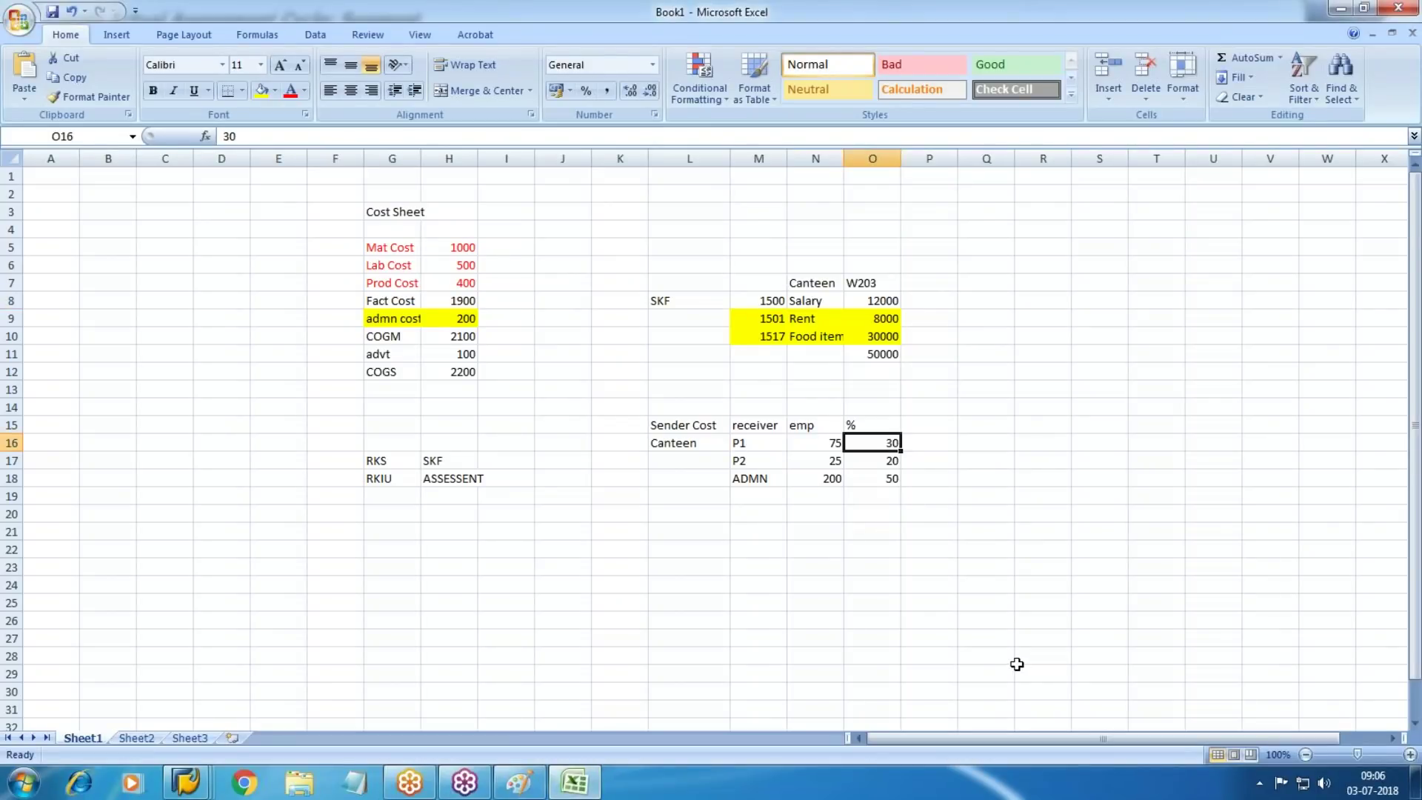
pyautogui.hotkey('alt', 'Tab')
pyautogui.write('30')
pyautogui.press('Tab')
pyautogui.press('Tab')
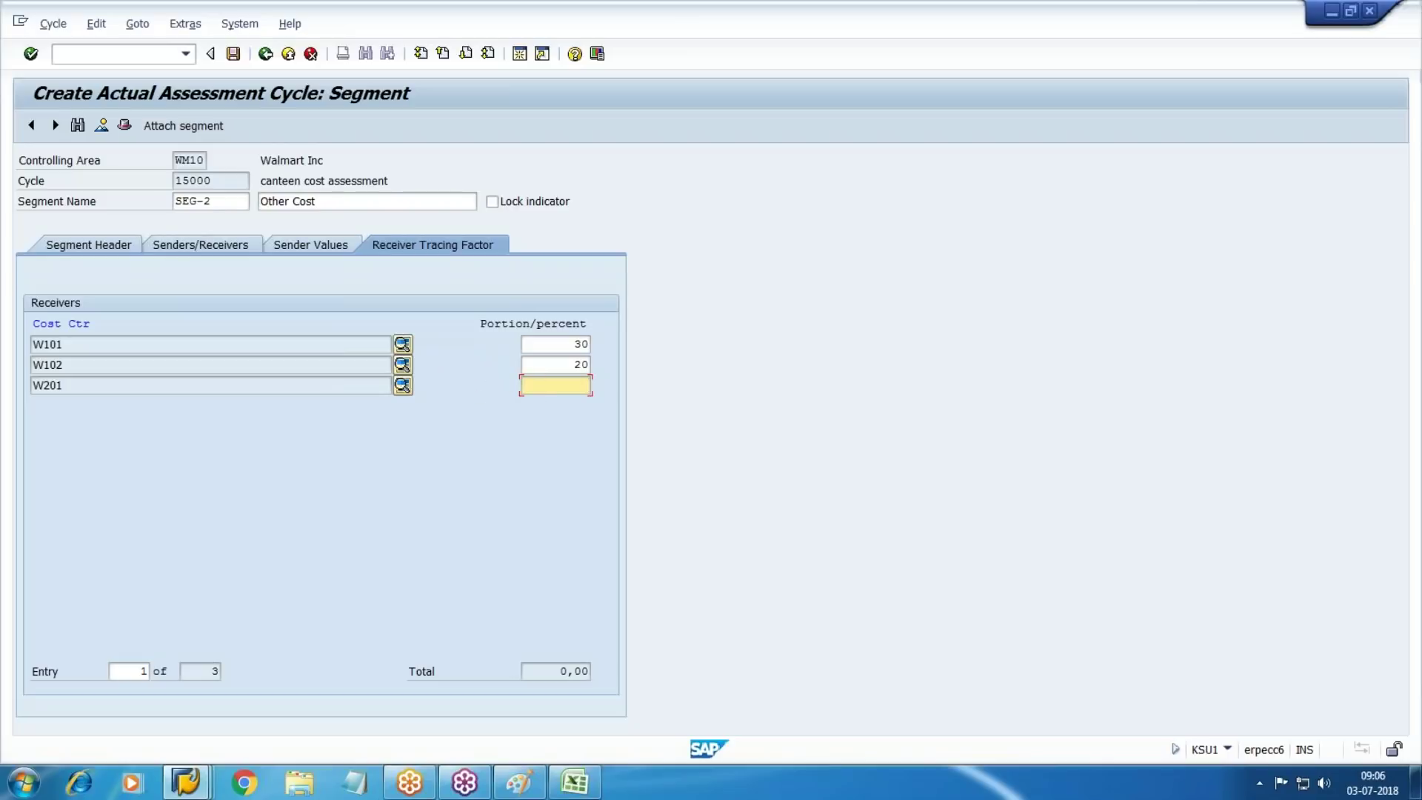
# Check the cost sheet totals: rent and food amounts, 30/20/50 percentages, employee counts
pyautogui.hotkey('alt', 'Tab')
pyautogui.hotkey('alt', 'Tab')
pyautogui.hotkey('alt', 'Tab')
pyautogui.moveTo(892, 321); pyautogui.dragTo(893, 337)
pyautogui.moveTo(879, 440); pyautogui.dragTo(886, 519)
pyautogui.click(989, 571)
pyautogui.click(878, 300)
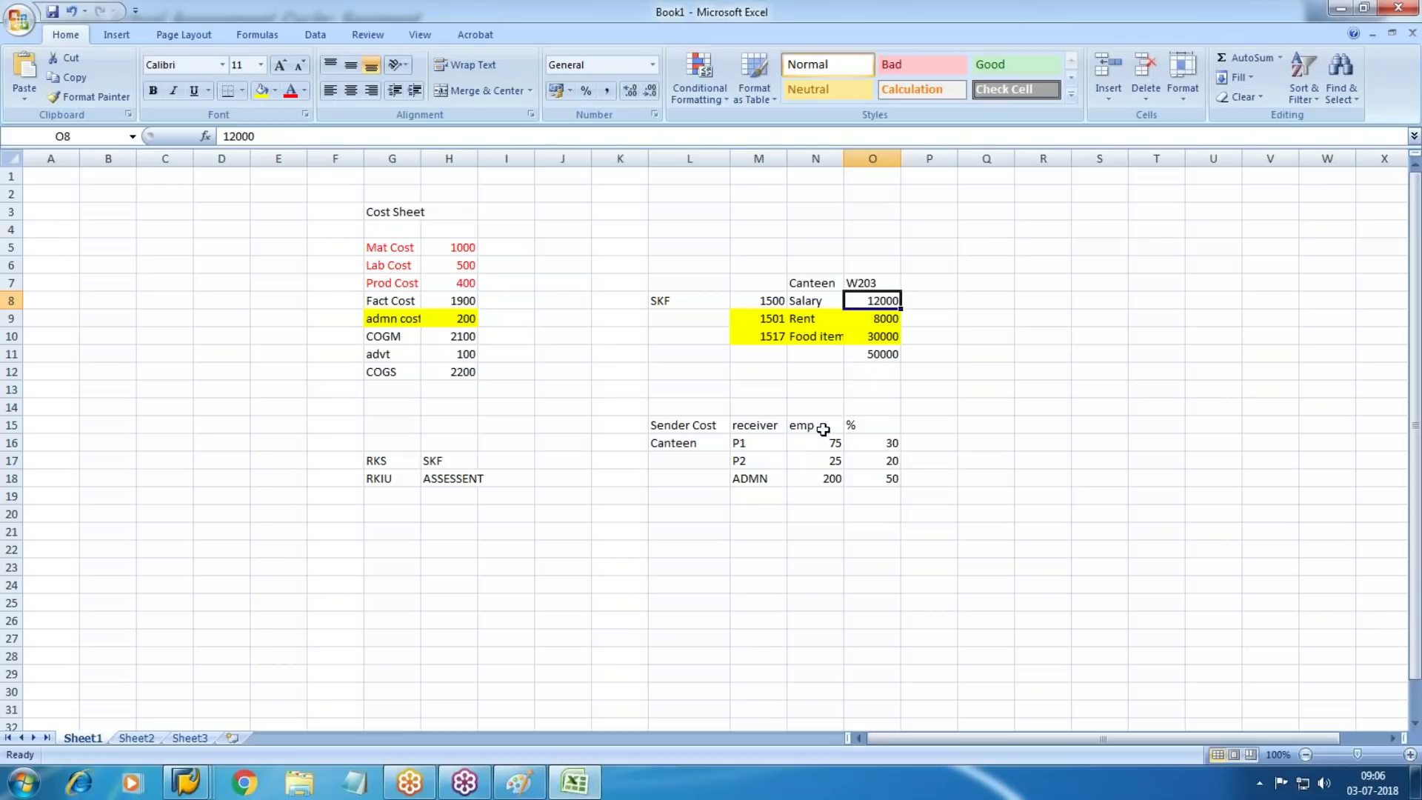
pyautogui.moveTo(829, 443); pyautogui.dragTo(831, 479)
pyautogui.hotkey('alt', 'Tab')
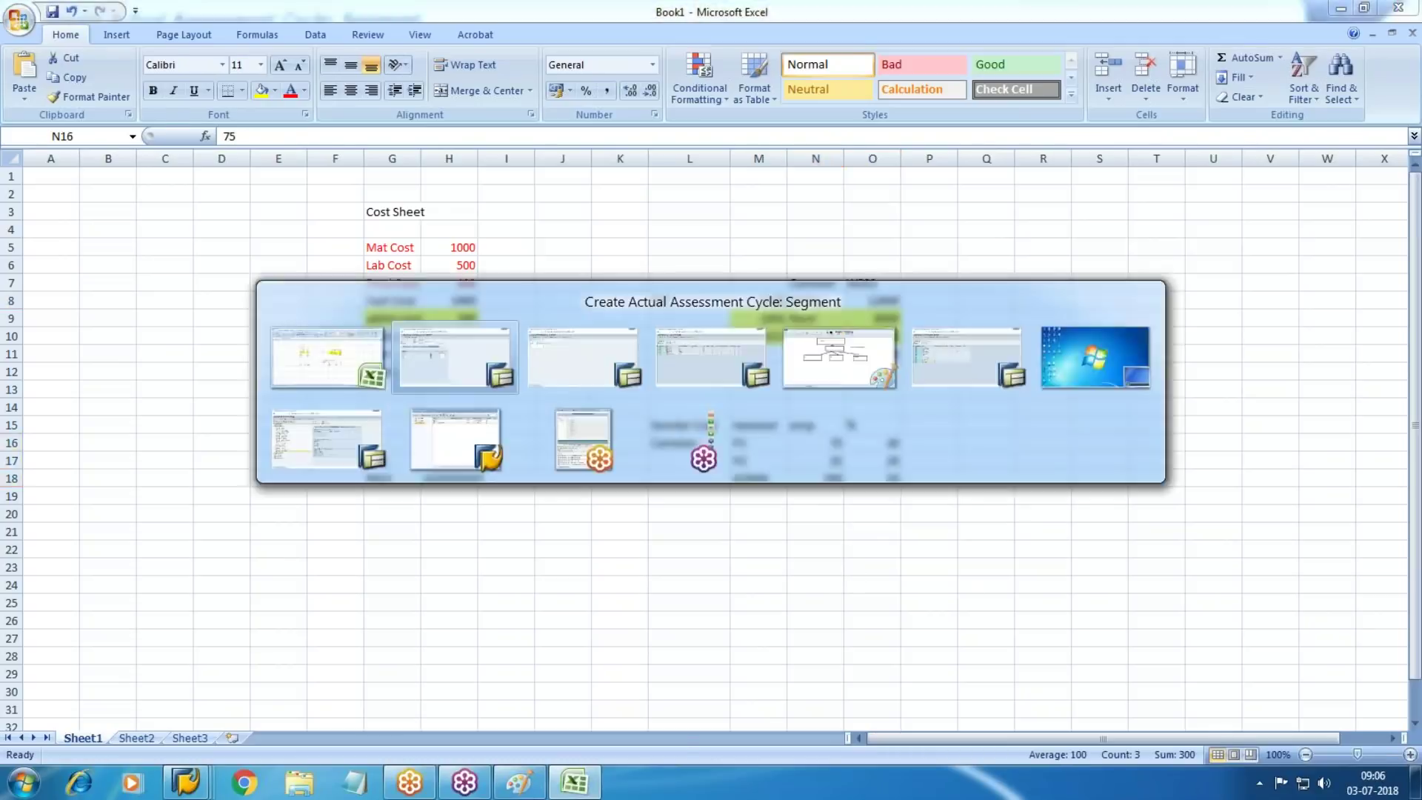
# Save cycle 15000 under the customizing request and start transaction FB50
pyautogui.click(233, 53)
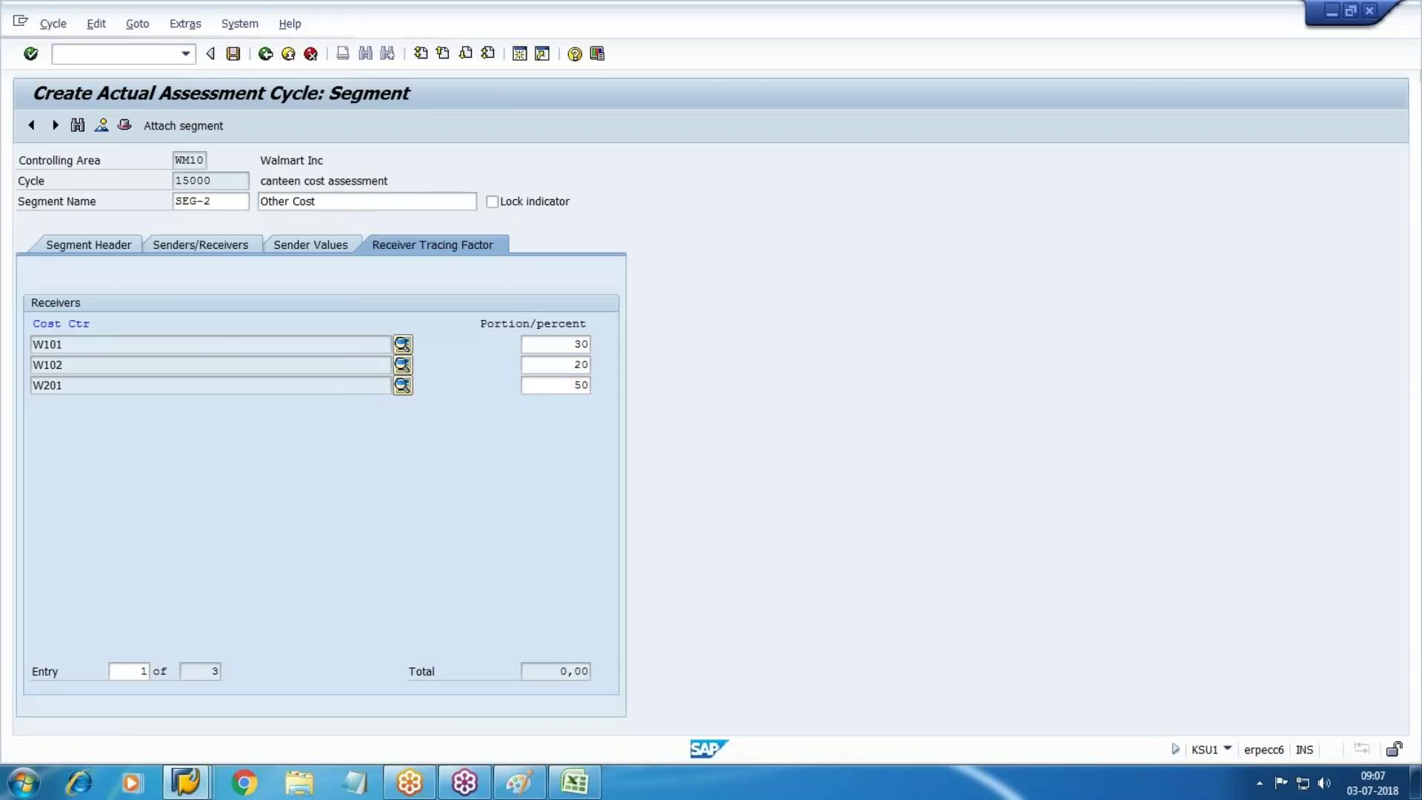
pyautogui.press('Return')
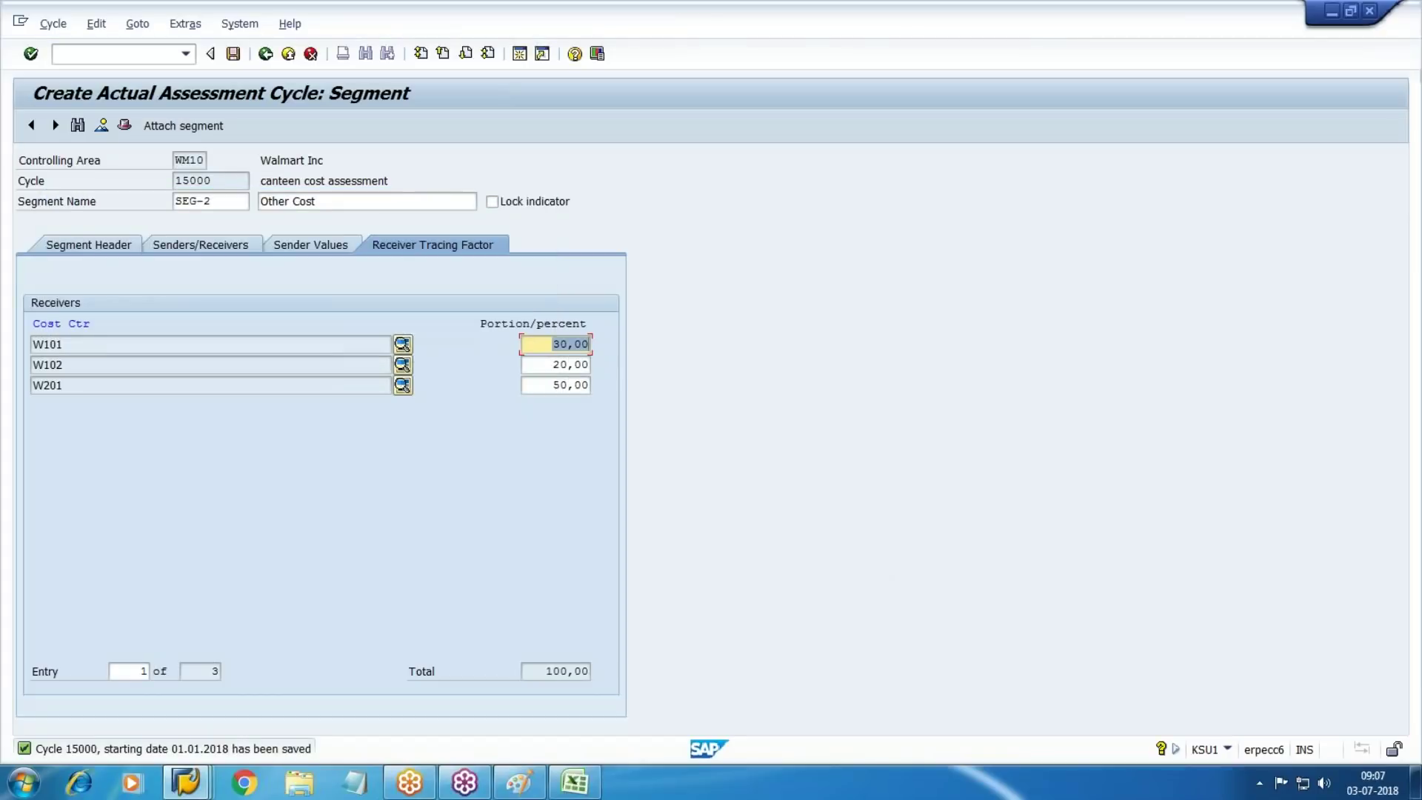
pyautogui.click(110, 60)
pyautogui.write('/nfb50')
pyautogui.press('Return')
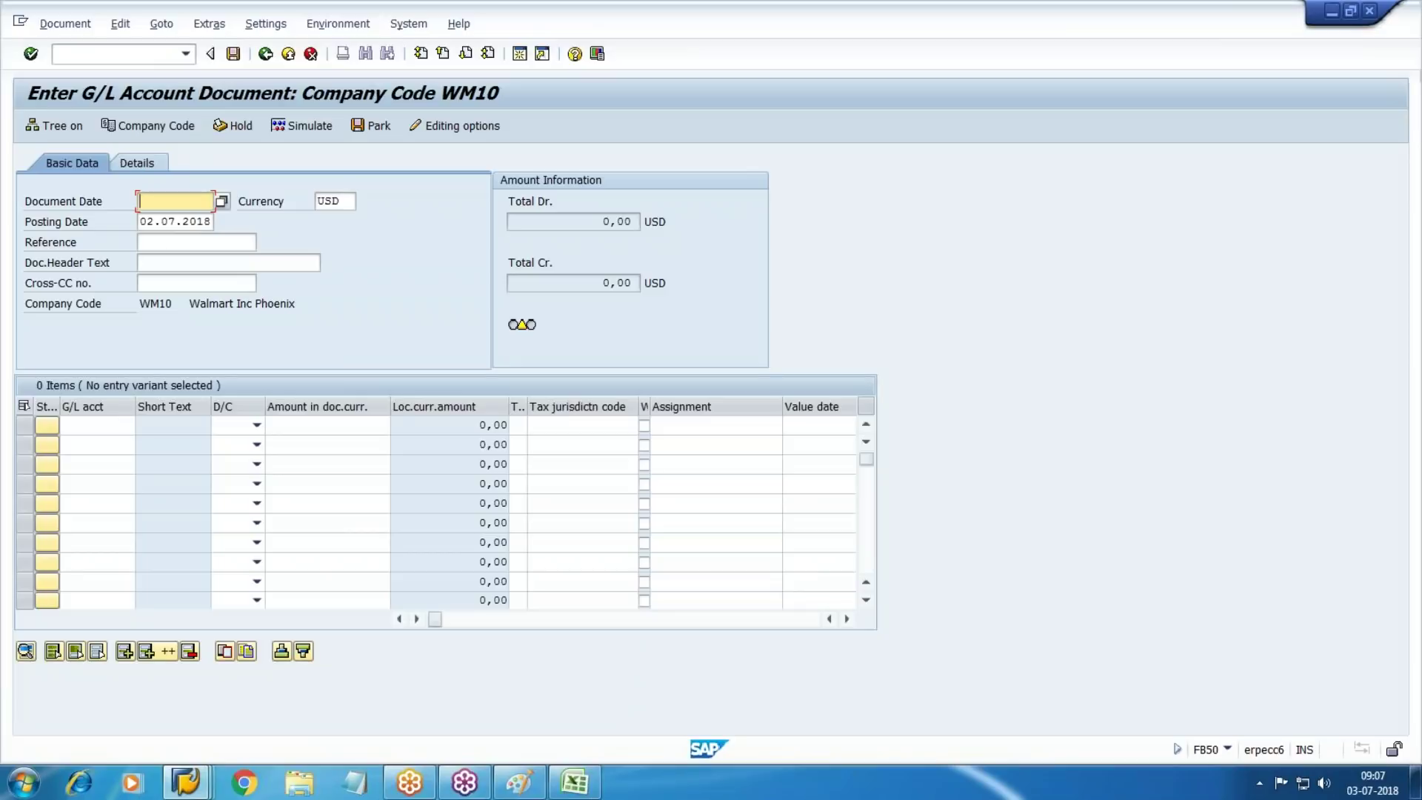
# Set the document date to 02.07.2018
pyautogui.press('F4')
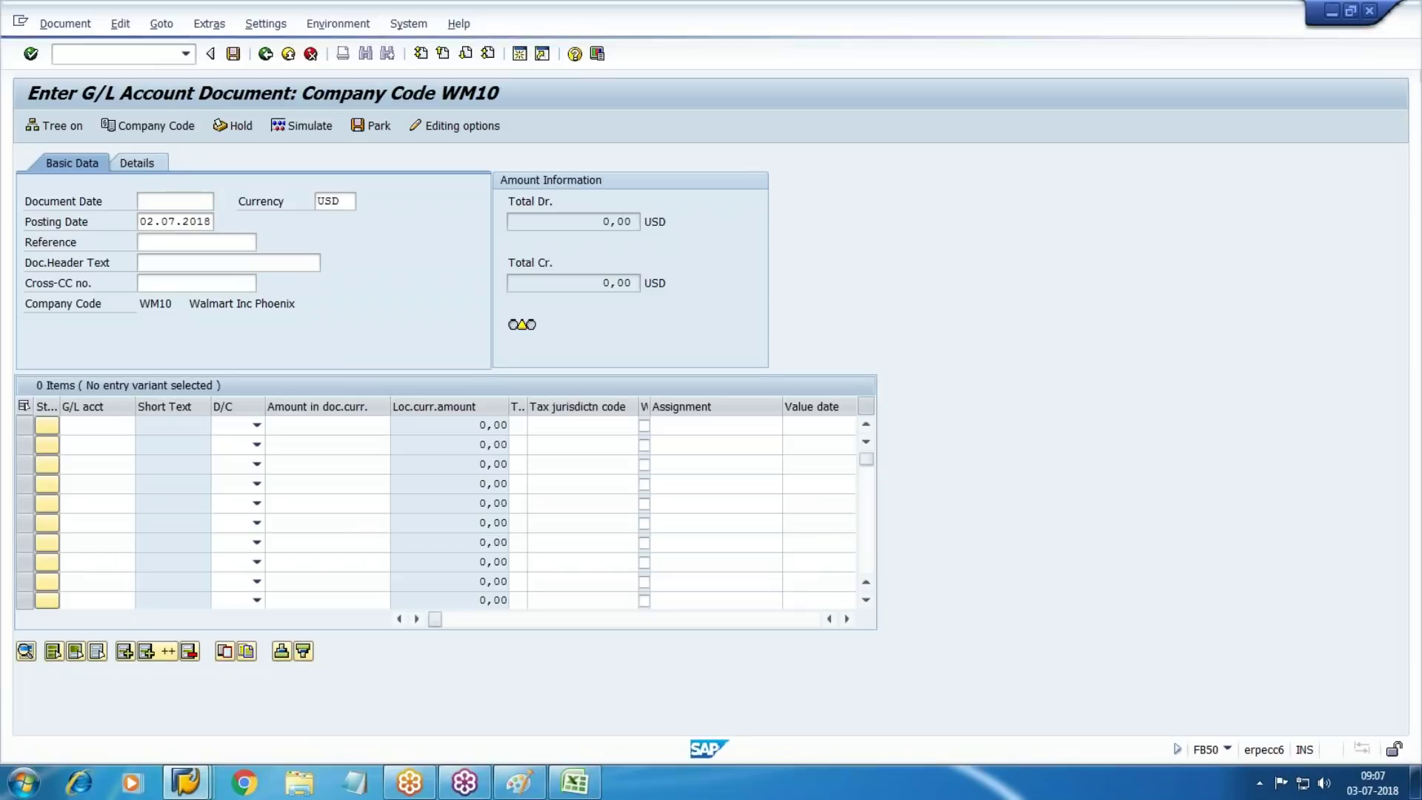
pyautogui.press('Return')
pyautogui.press('Tab')
pyautogui.press('Tab')
pyautogui.press('Tab')
pyautogui.press('Tab')
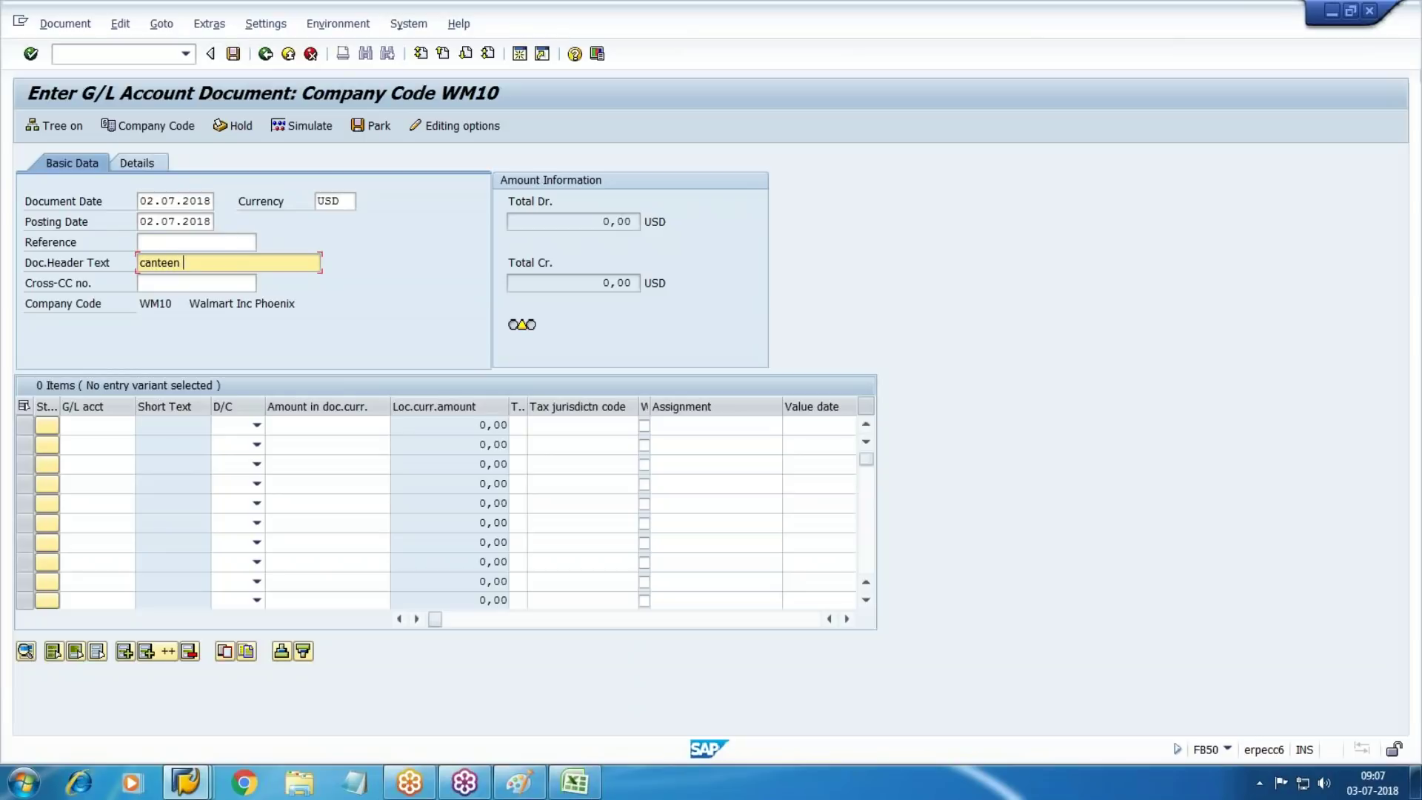
pyautogui.press('Tab')
pyautogui.press('Tab')
pyautogui.press('Tab')
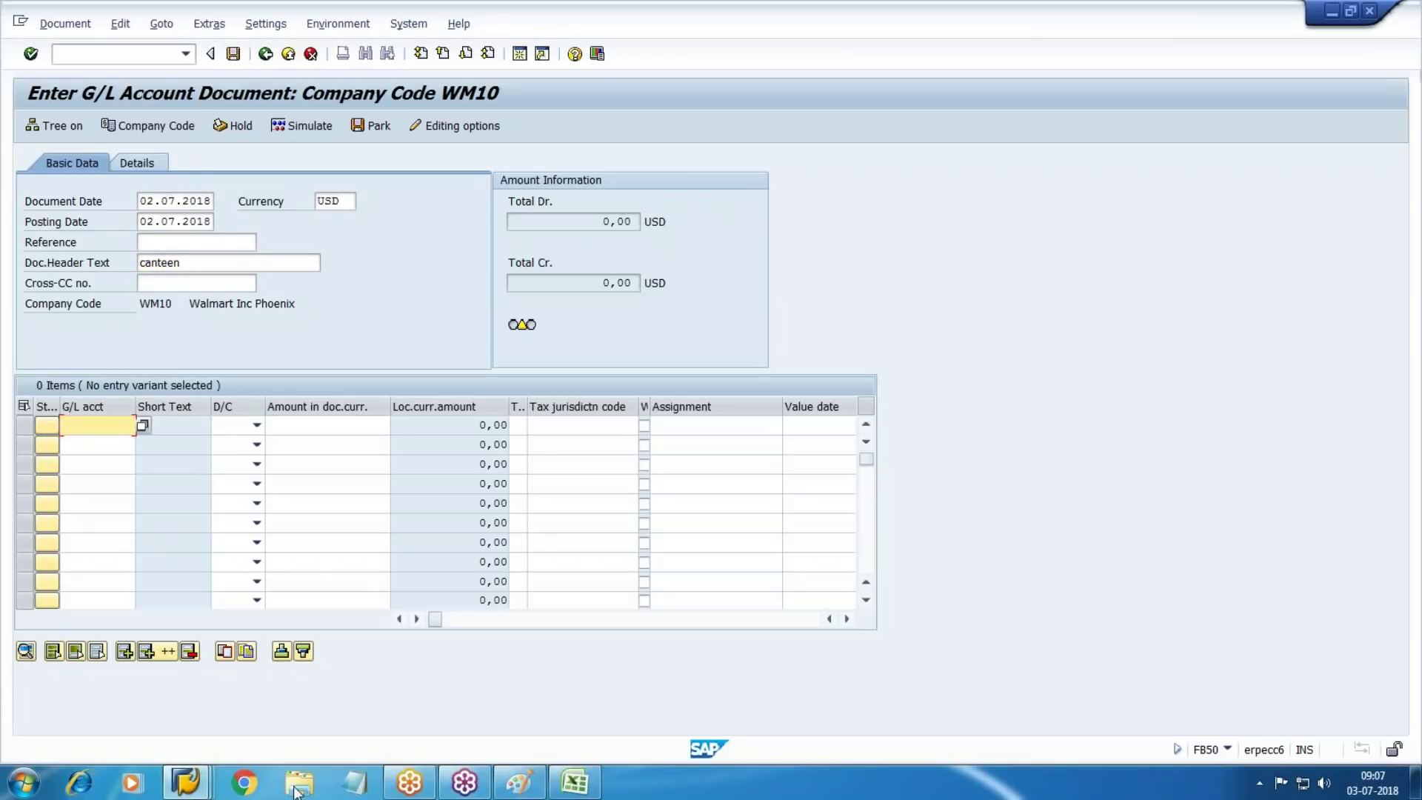
# Enter line 1: G/L 1500 debit 12000, text 'salary', cost center W203
pyautogui.click(574, 782)
pyautogui.click(762, 304)
pyautogui.hotkey('alt', 'Tab')
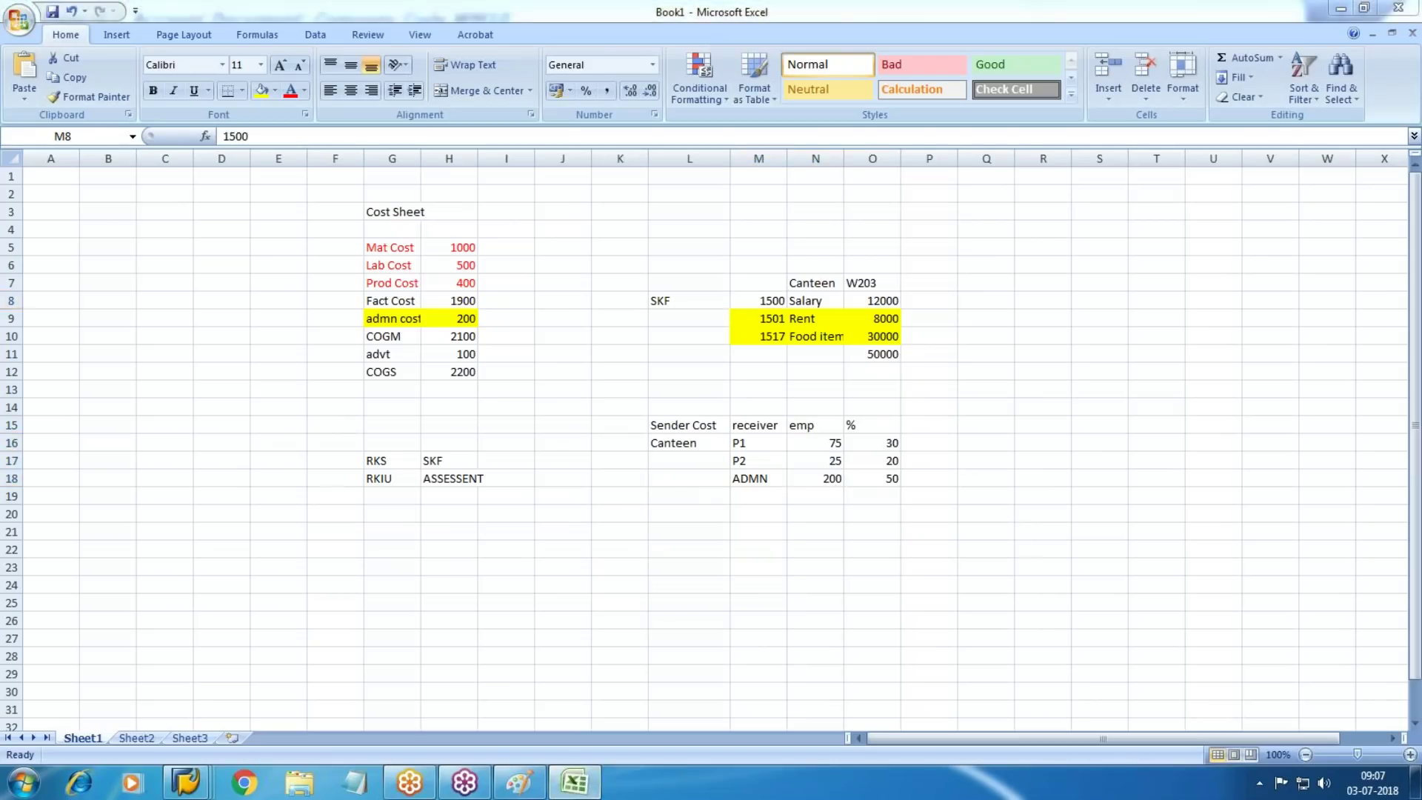
pyautogui.write('1500')
pyautogui.press('Tab')
pyautogui.press('d')
pyautogui.press('Tab')
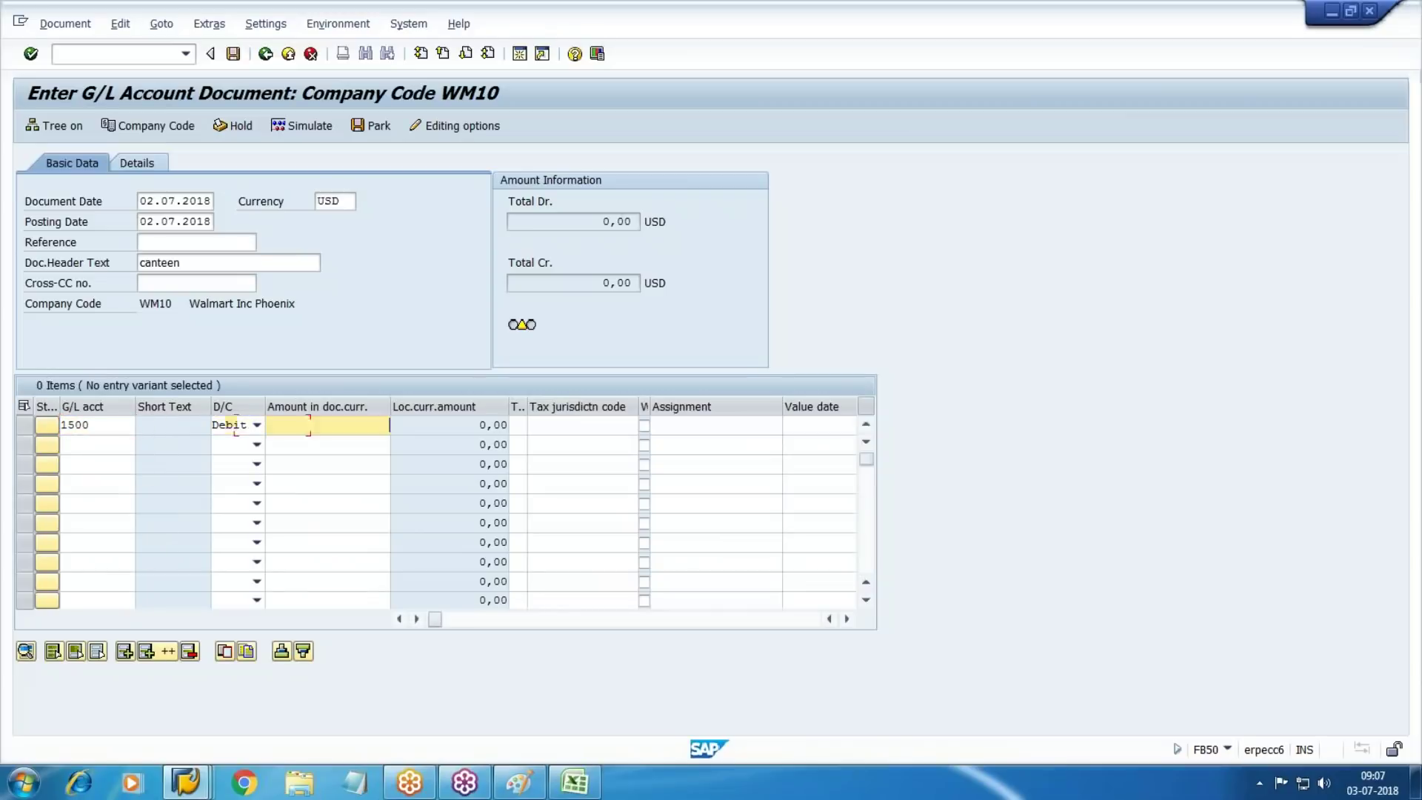
pyautogui.press('alt')
pyautogui.hotkey('alt', 'Tab')
pyautogui.hotkey('alt', 'Tab')
pyautogui.write('12000')
pyautogui.press('Tab')
pyautogui.press('Tab')
pyautogui.press('Tab')
pyautogui.press('Tab')
pyautogui.press('Tab')
pyautogui.press('Tab')
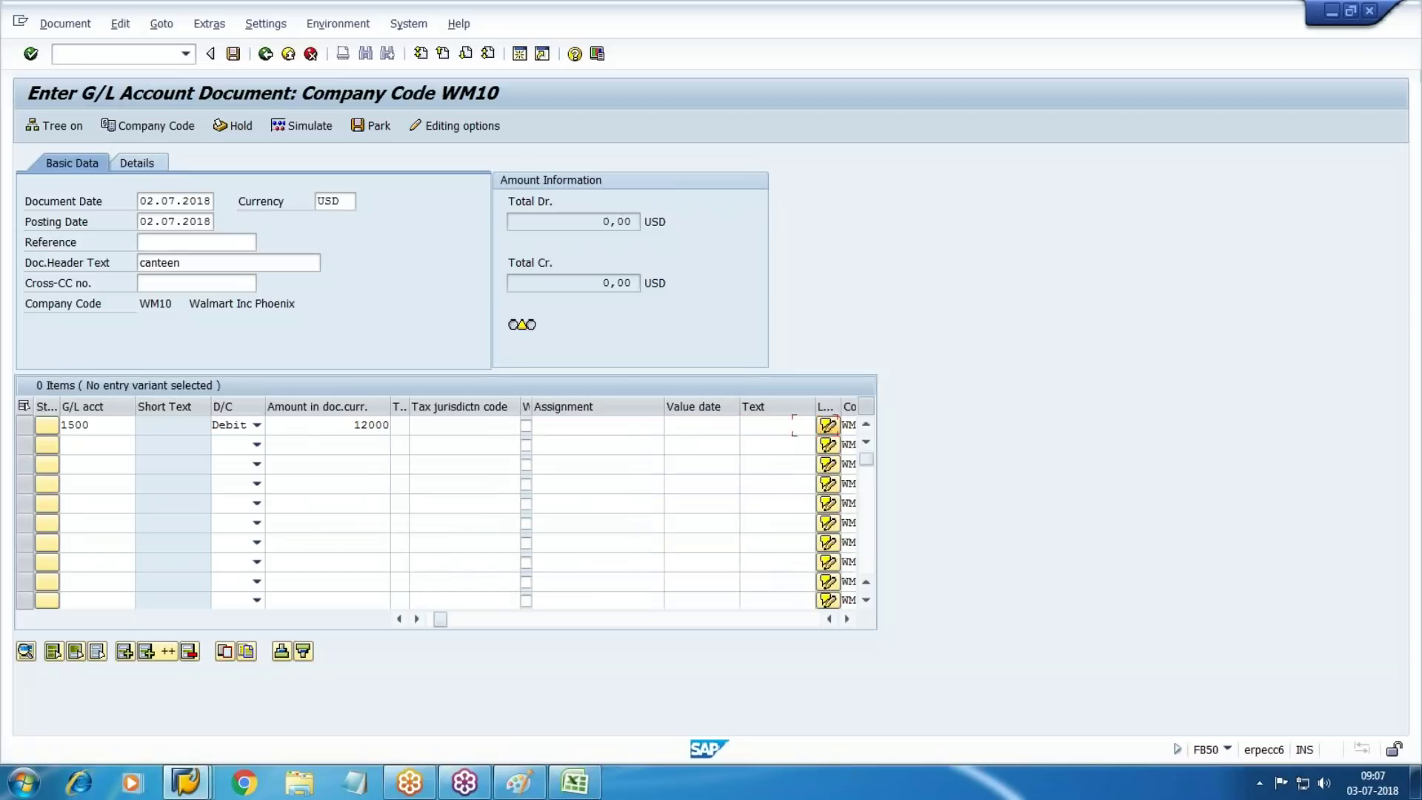
pyautogui.write('salary')
pyautogui.press('Tab')
pyautogui.press('Tab')
pyautogui.press('Tab')
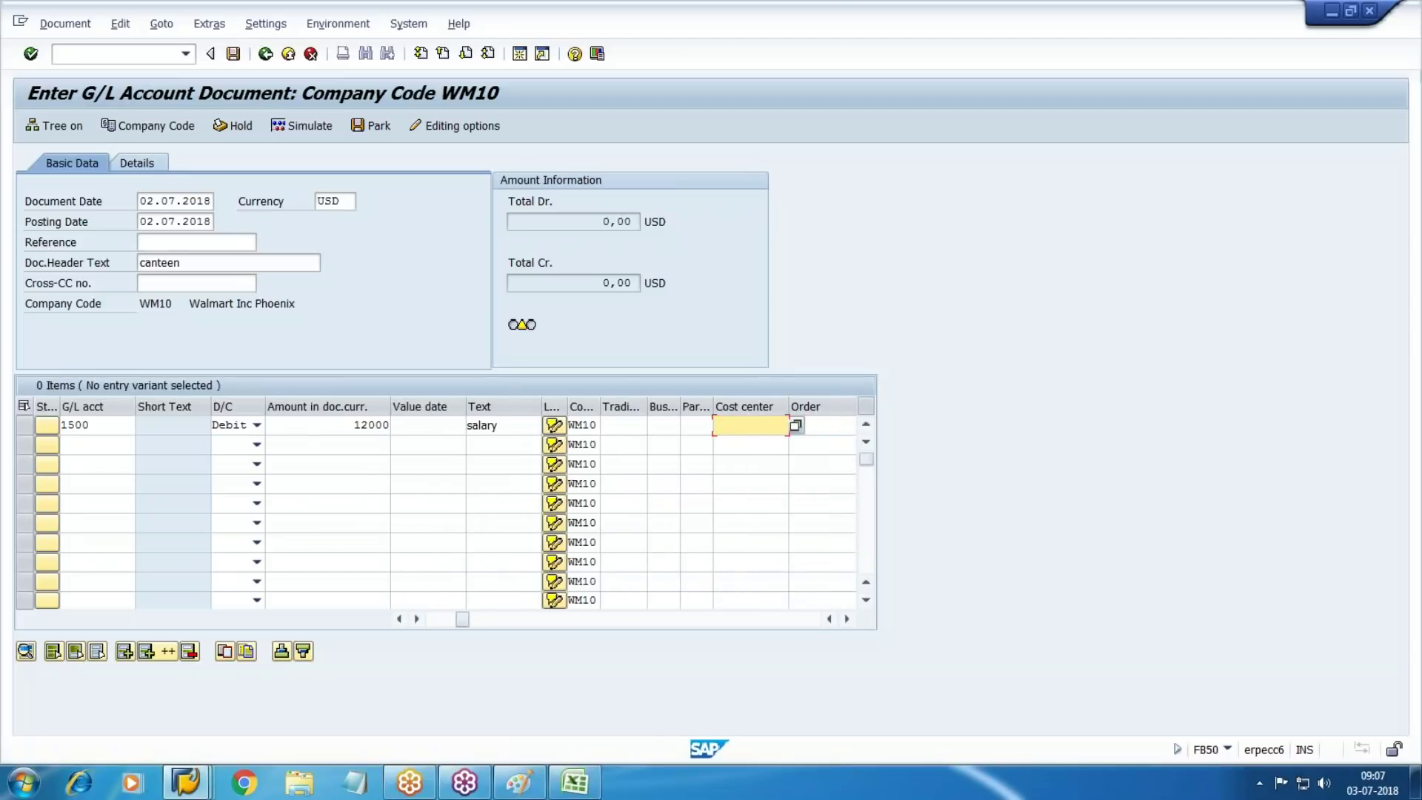
pyautogui.press('F4')
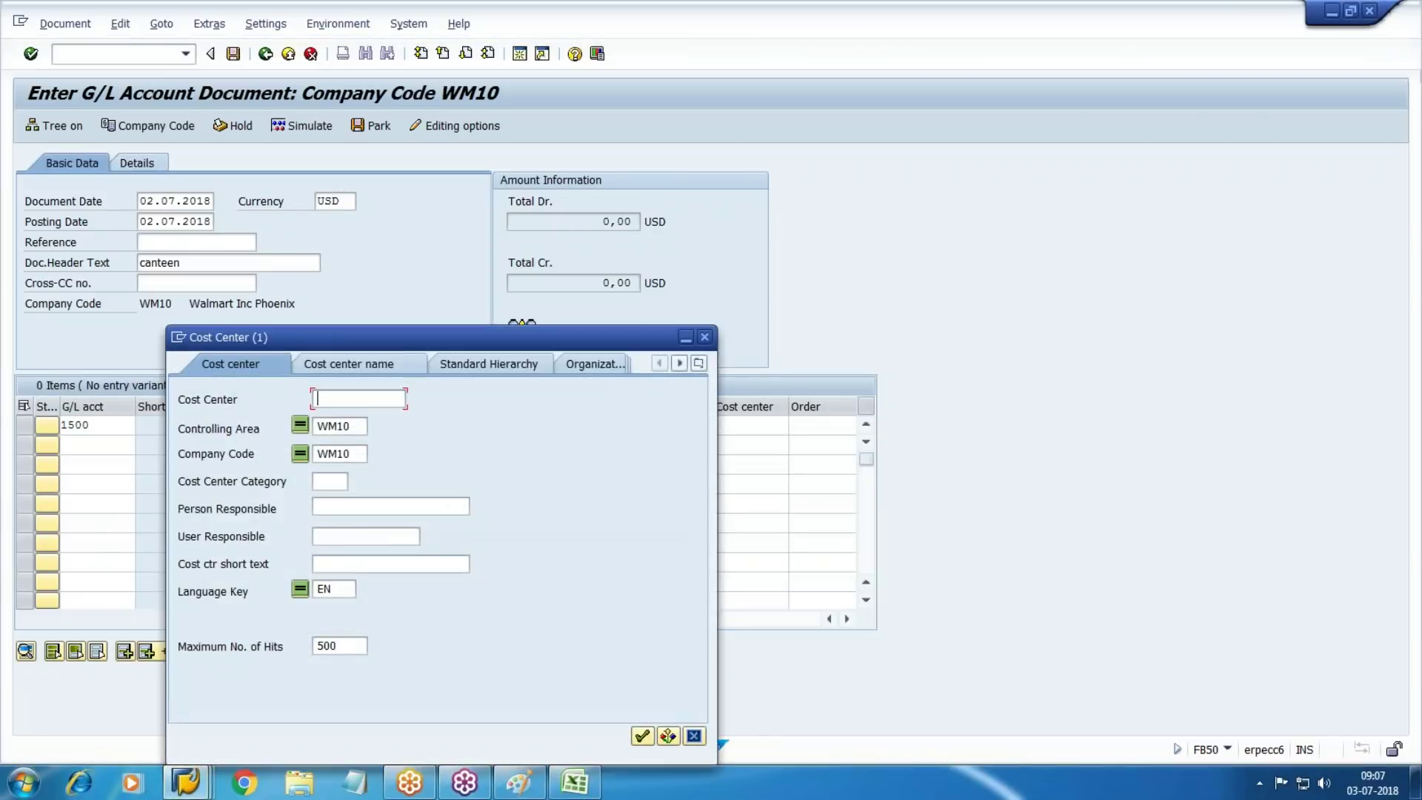
pyautogui.click(642, 735)
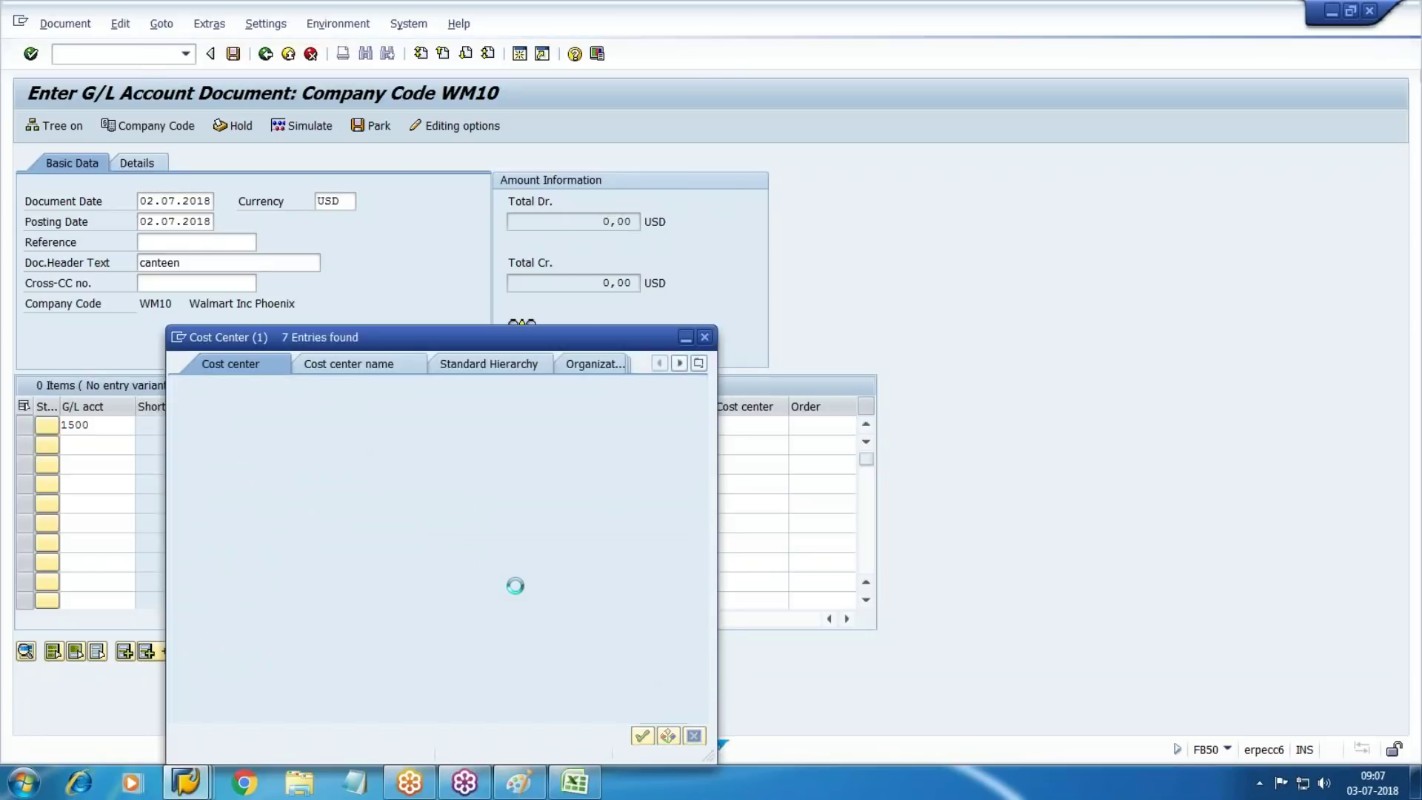
pyautogui.doubleClick(515, 206)
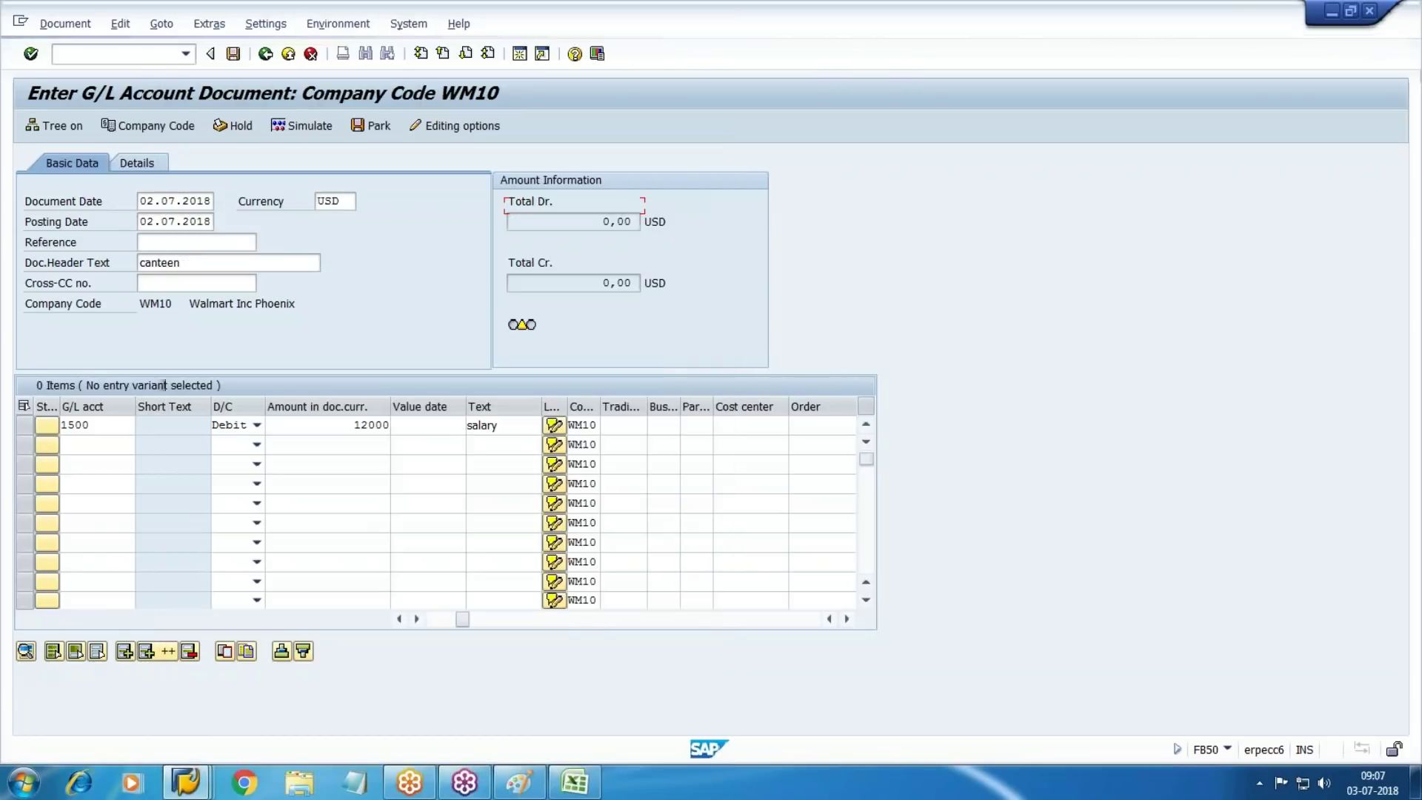
# Enter line 2: G/L 1501 debit 8000, text 'Rent', cost center W203
pyautogui.press('Return')
pyautogui.write('1501')
pyautogui.press('Tab')
pyautogui.press('Tab')
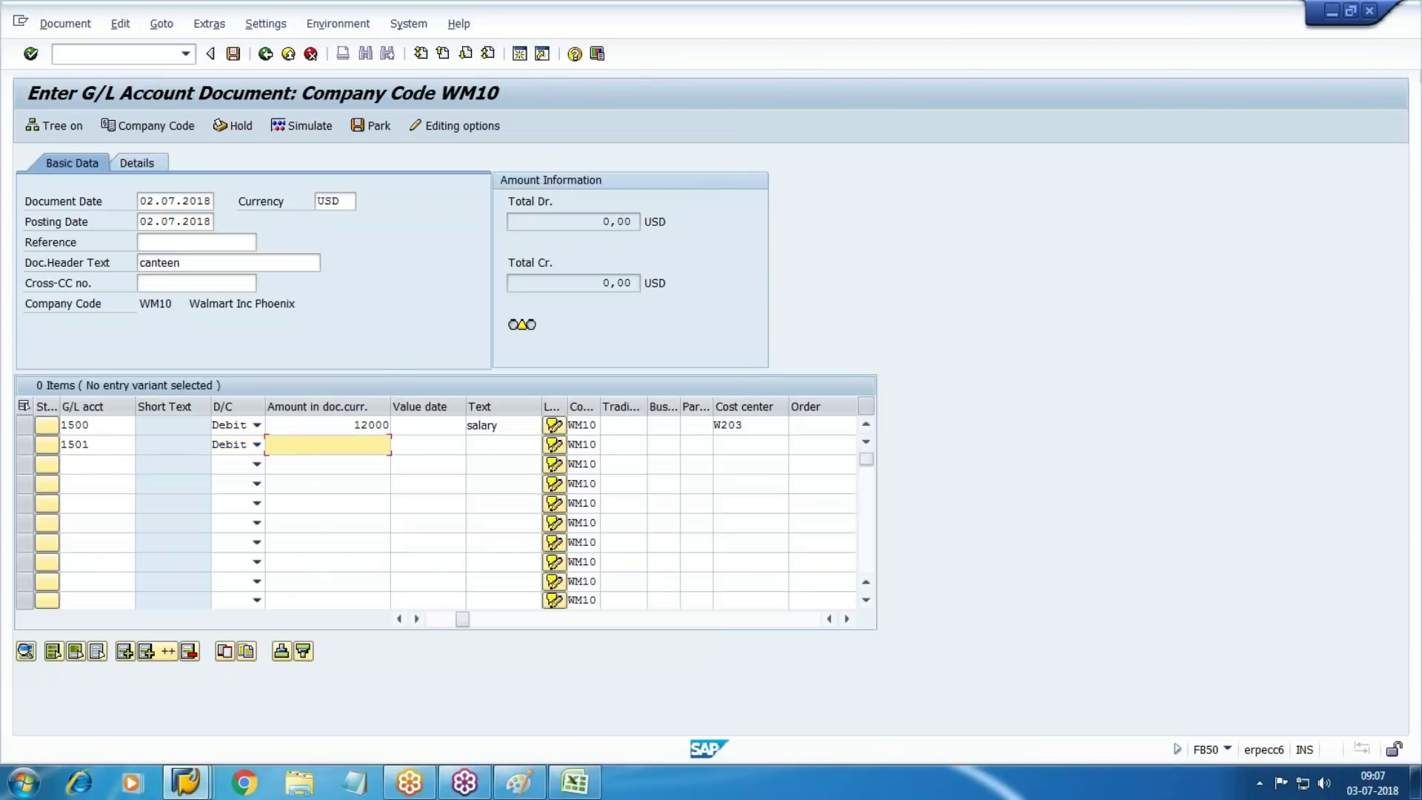
pyautogui.hotkey('alt', 'Tab')
pyautogui.hotkey('alt', 'Tab')
pyautogui.write('8')
pyautogui.press('Tab')
pyautogui.press('Tab')
pyautogui.press('Tab')
pyautogui.press('Tab')
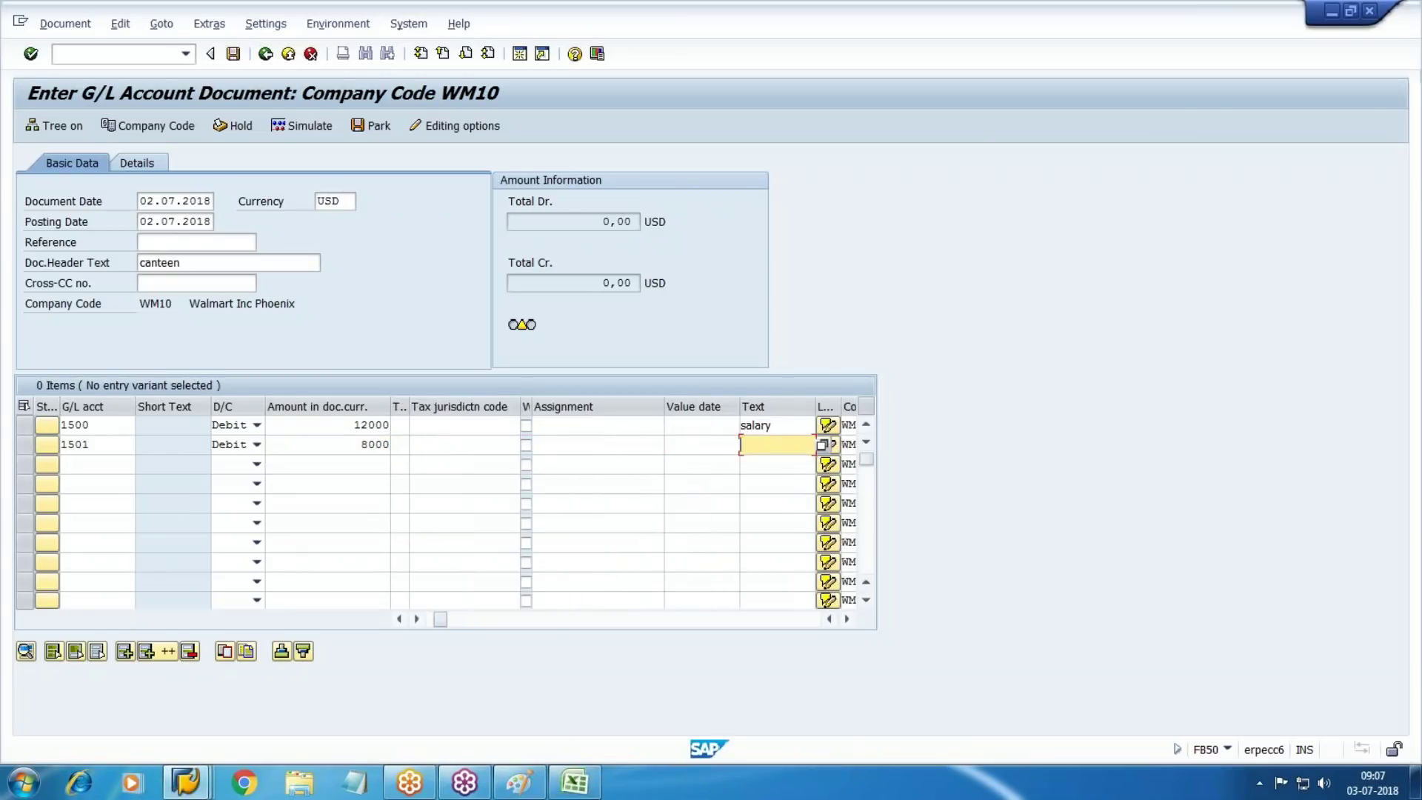
pyautogui.write('Re')
pyautogui.press('Tab')
pyautogui.press('Tab')
pyautogui.press('Tab')
pyautogui.press('Tab')
pyautogui.press('Tab')
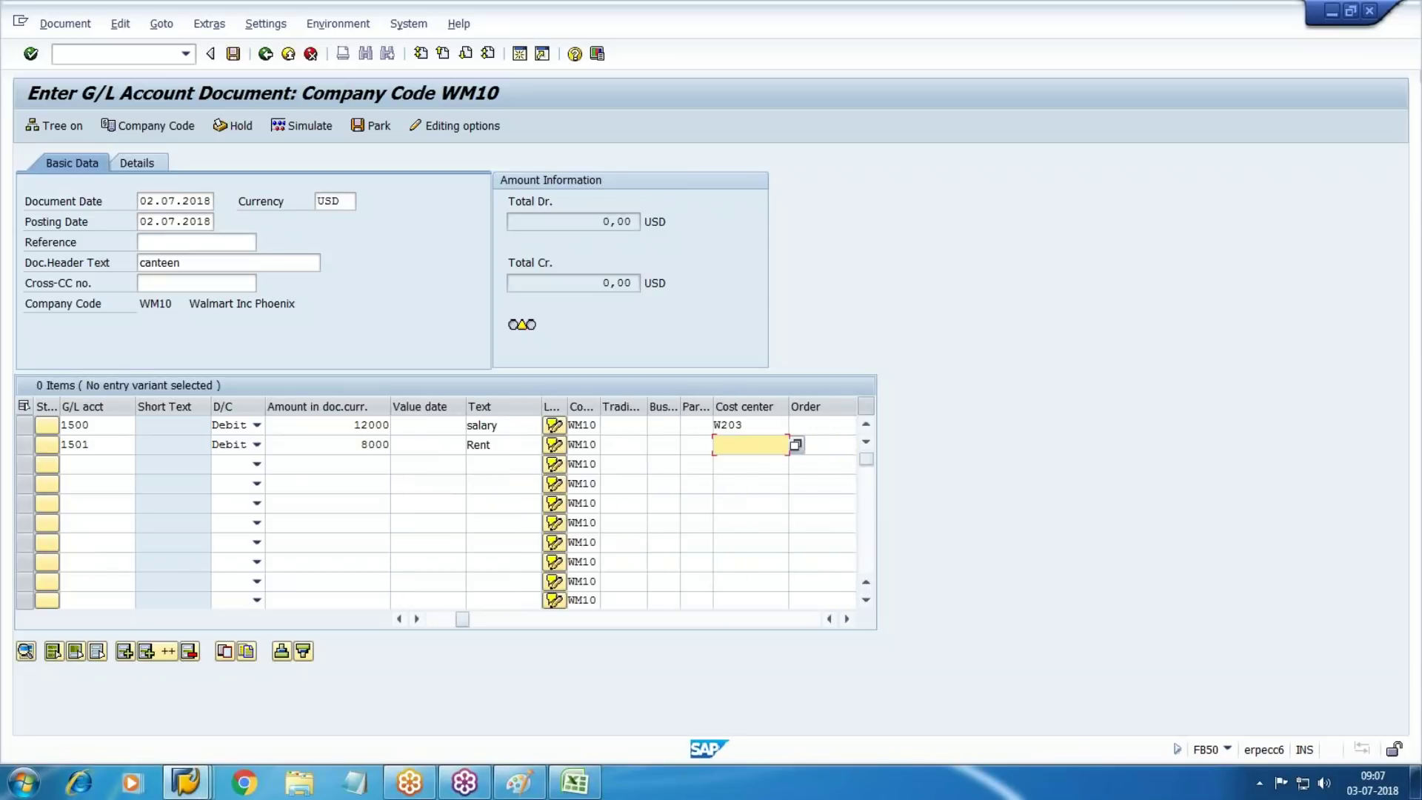
pyautogui.hotkey('alt', 'Tab')
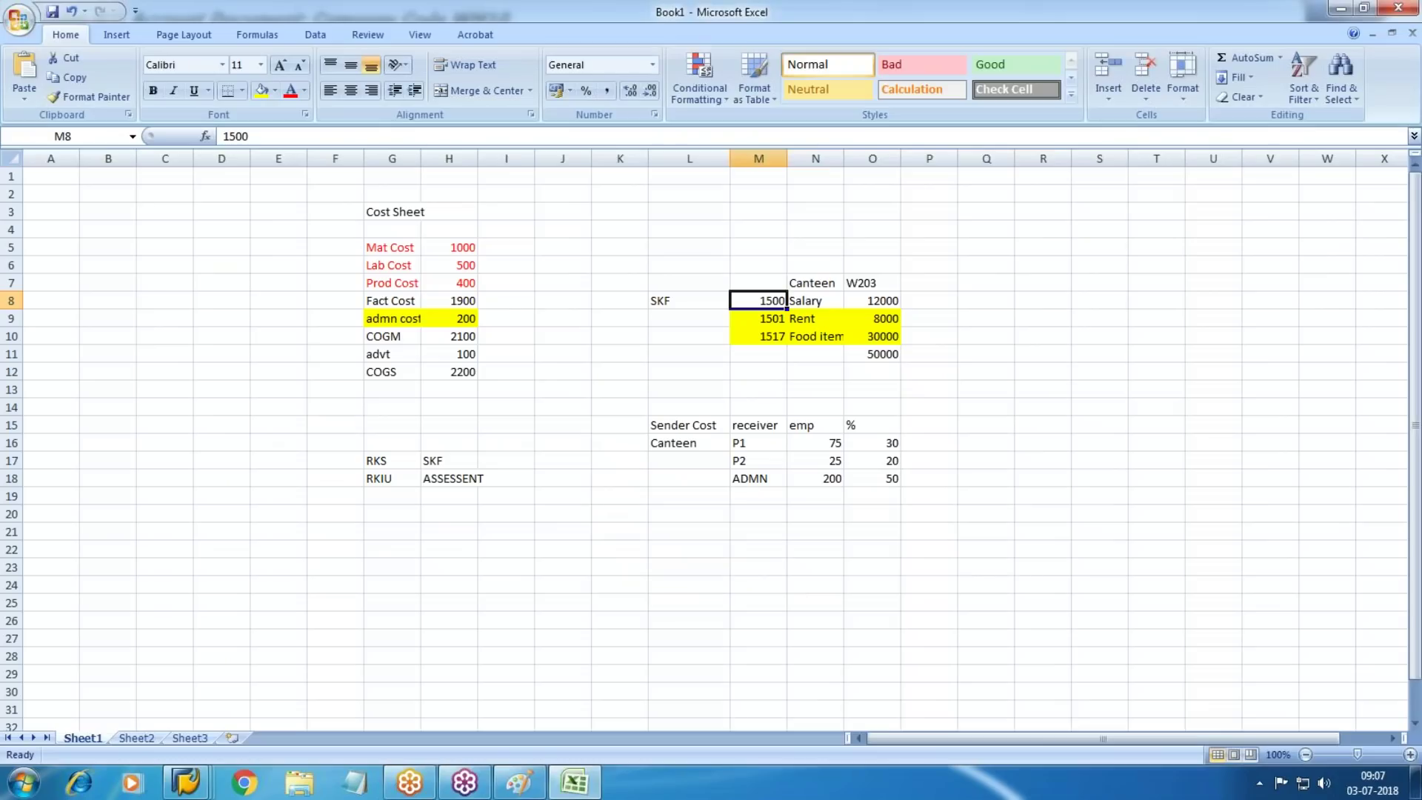
pyautogui.hotkey('alt', 'Tab')
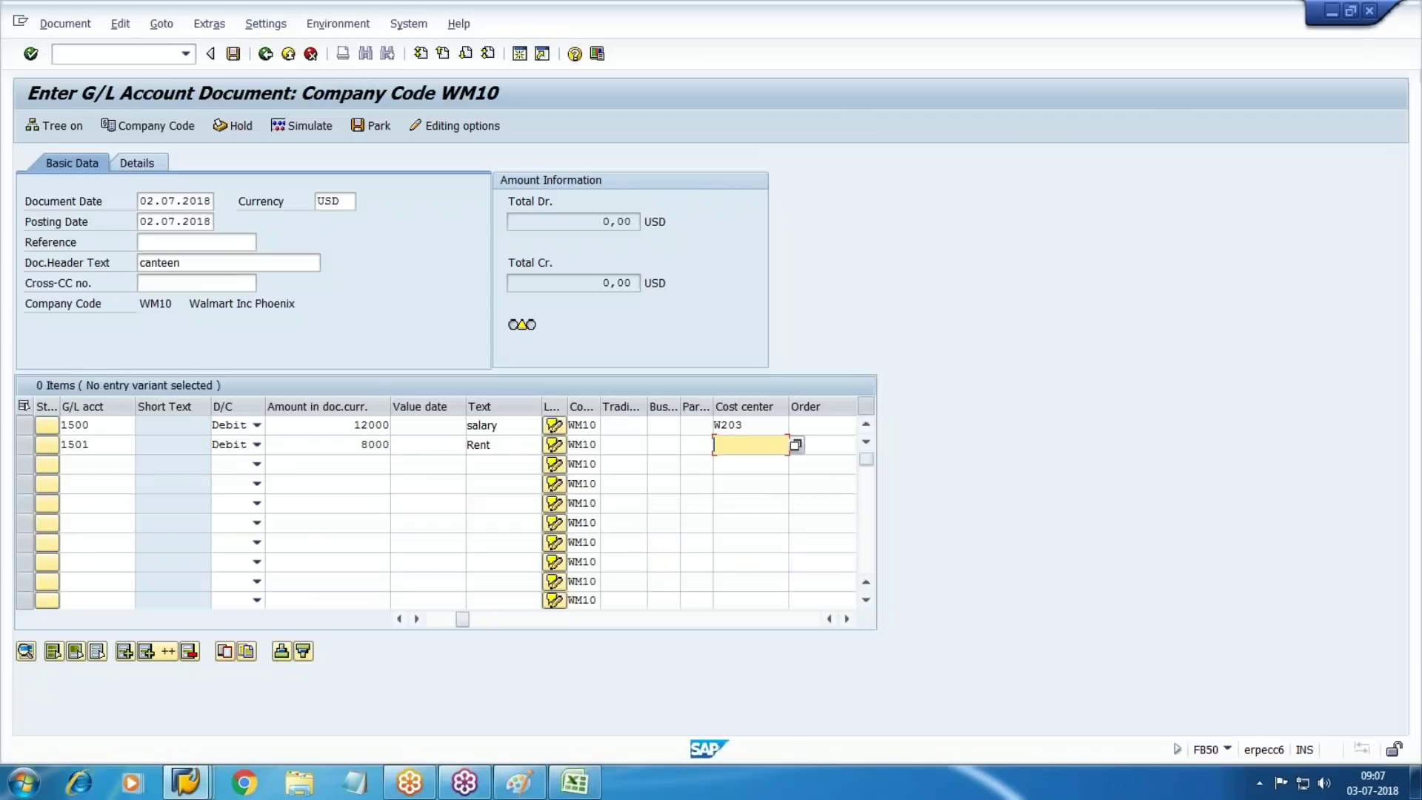
pyautogui.write('W203')
pyautogui.press('Tab')
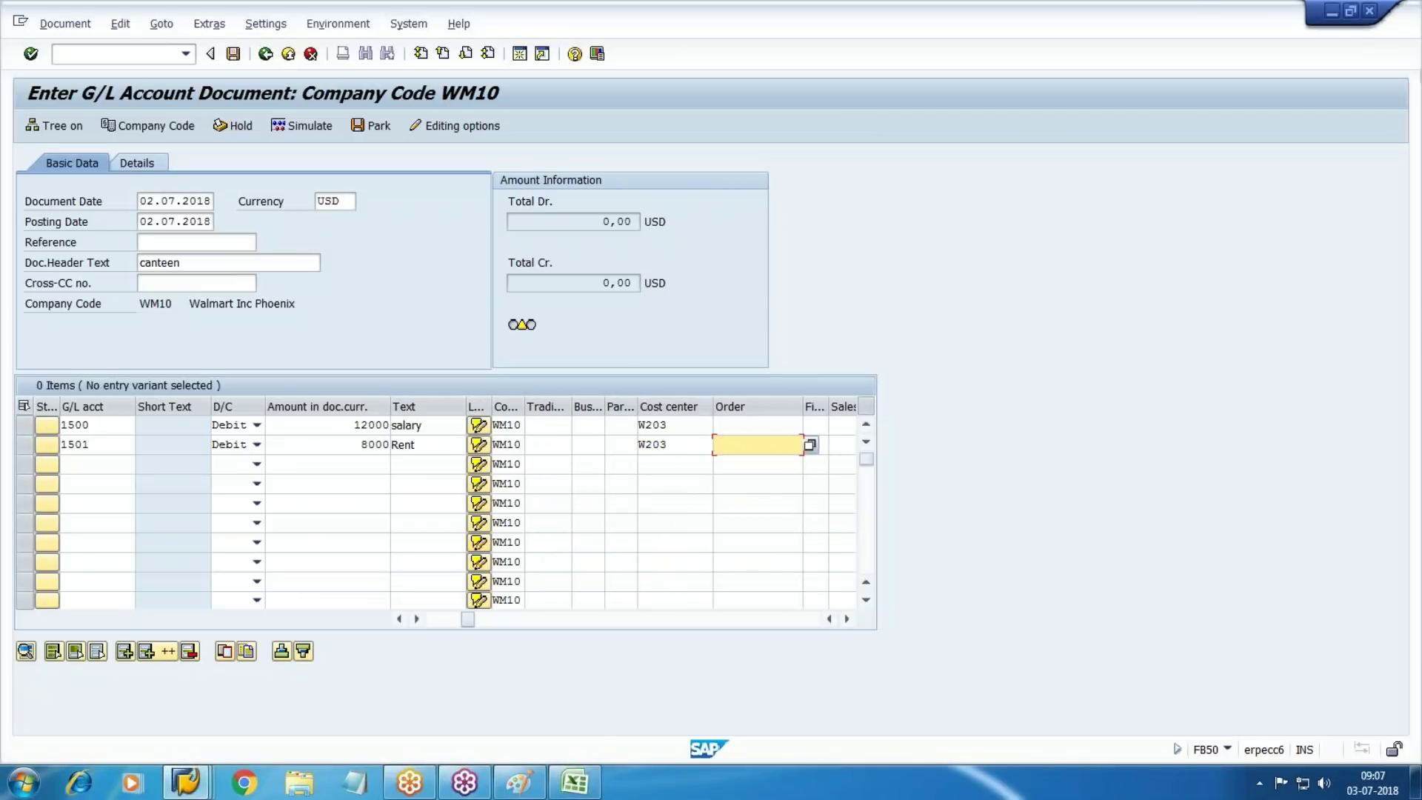
# Enter line 3: G/L 1517 debit 30000, text 'food', cost center W203
pyautogui.click(89, 464)
pyautogui.hotkey('alt', 'Tab')
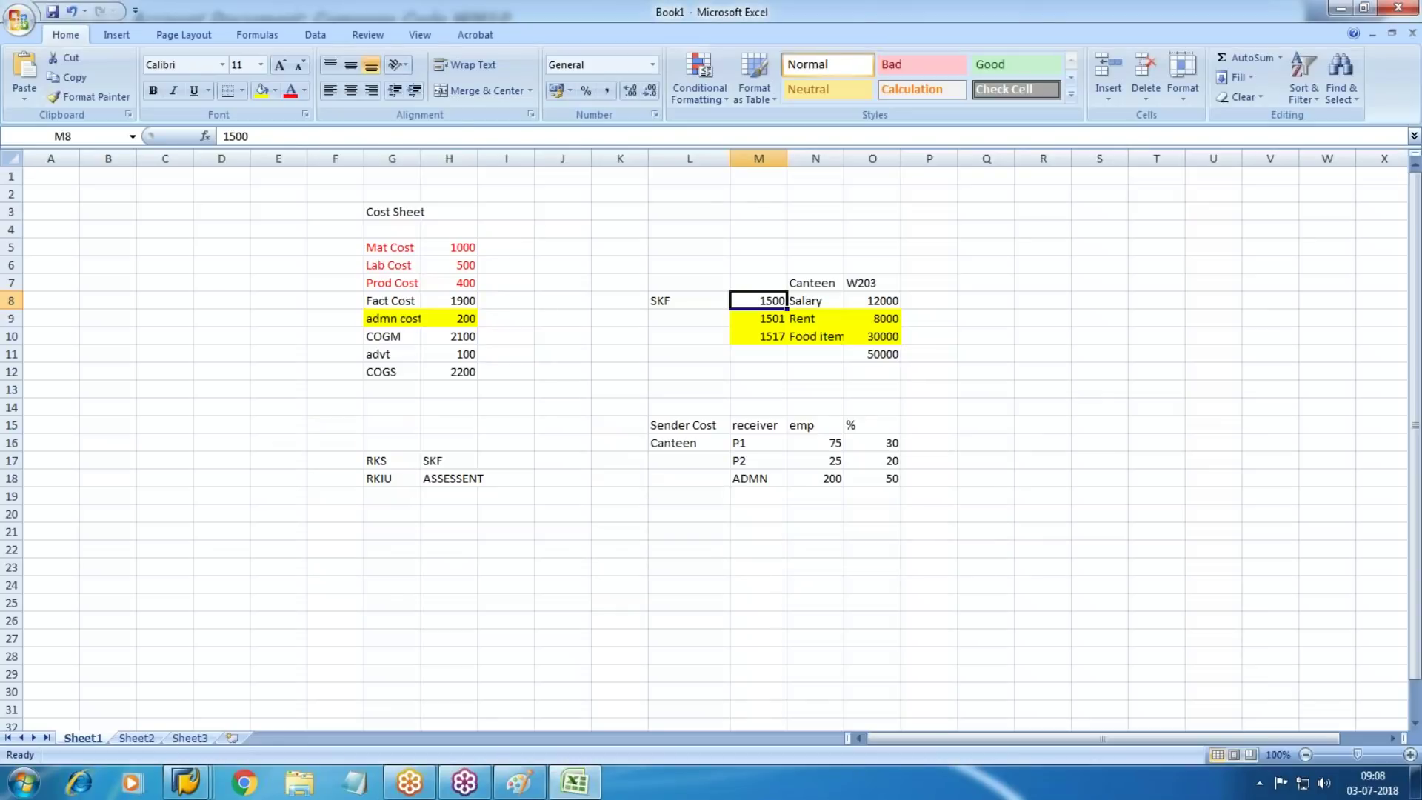
pyautogui.hotkey('alt', 'Tab')
pyautogui.write('1517')
pyautogui.press('Tab')
pyautogui.press('Tab')
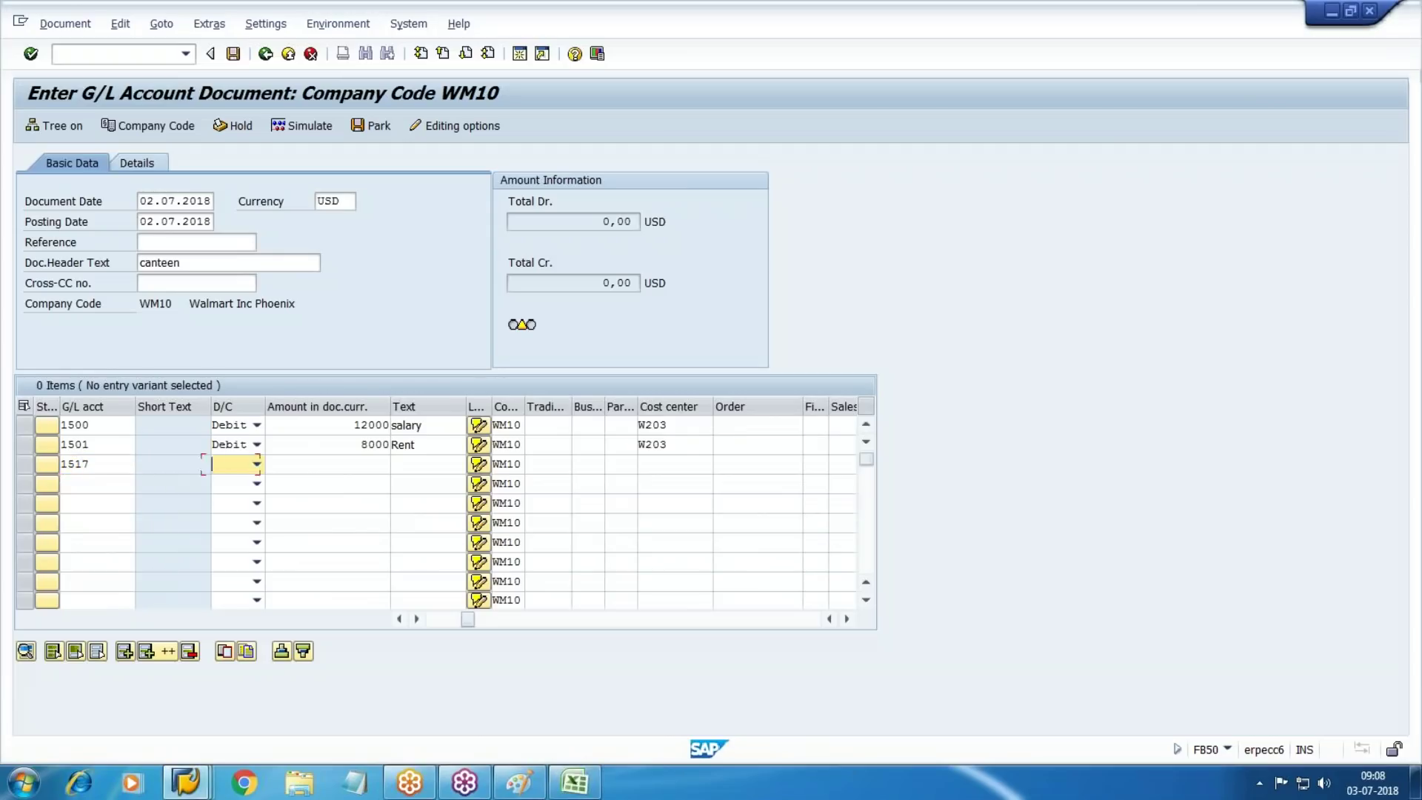
pyautogui.hotkey('alt', 'Tab')
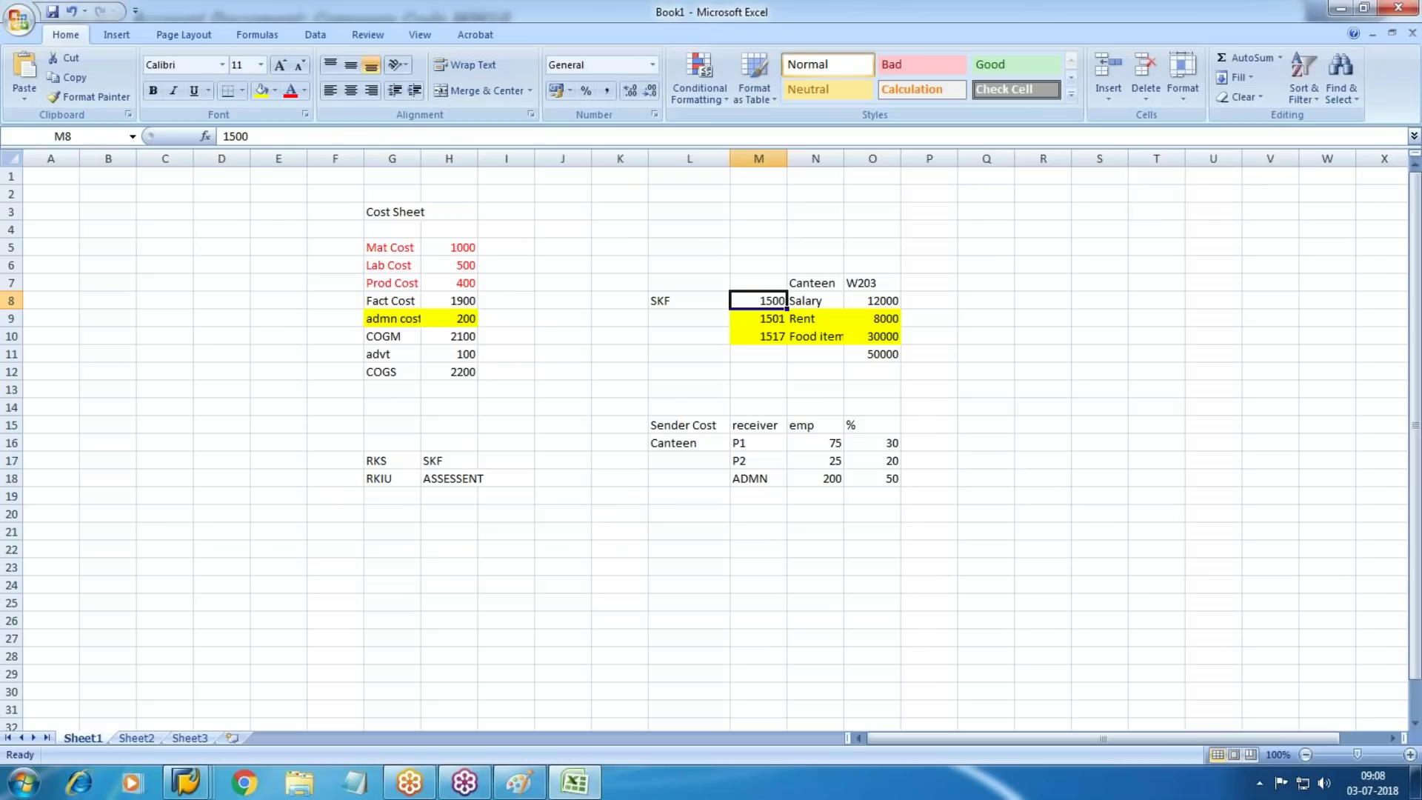
pyautogui.hotkey('alt', 'Tab')
pyautogui.write('30000')
pyautogui.press('Tab')
pyautogui.press('Tab')
pyautogui.press('Tab')
pyautogui.press('Tab')
pyautogui.press('Tab')
pyautogui.press('Tab')
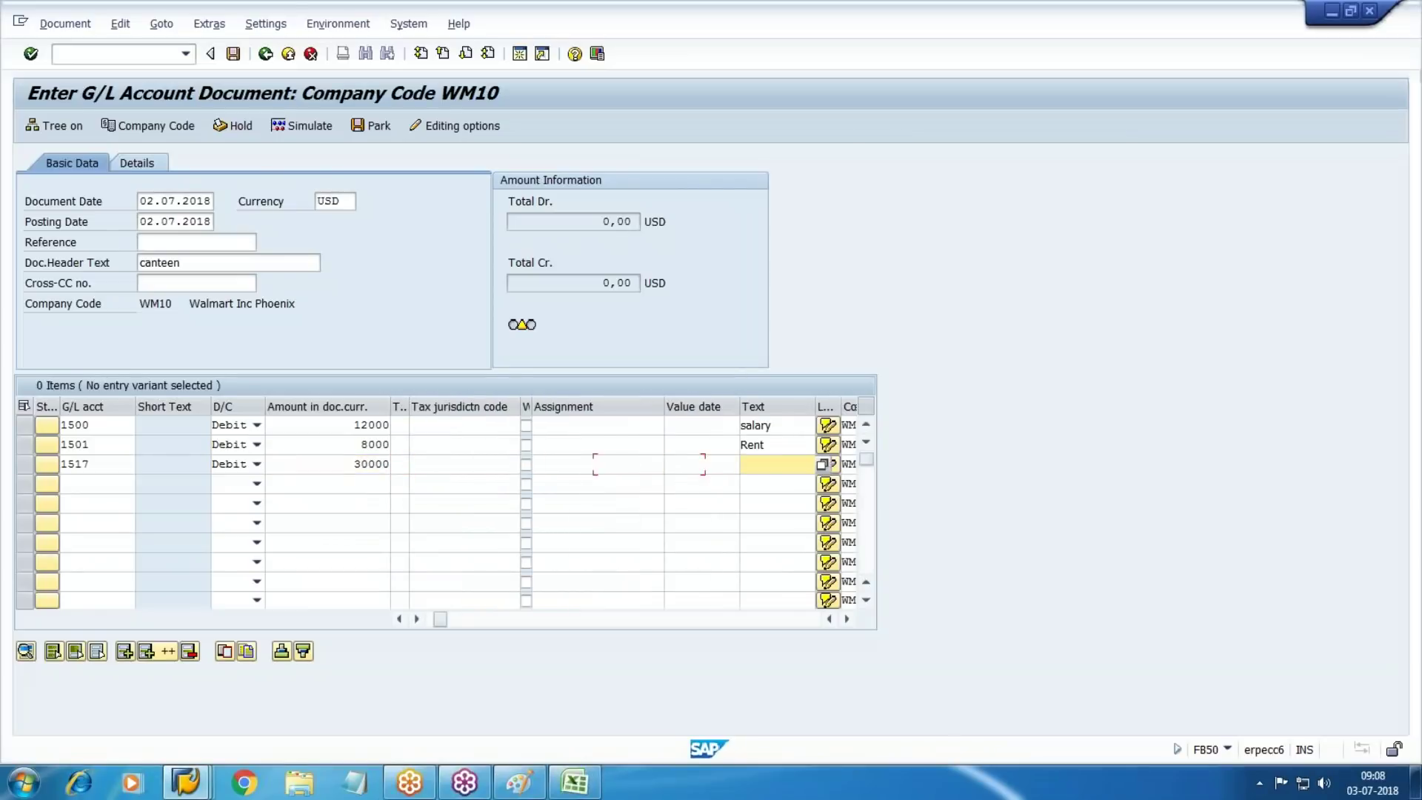
pyautogui.write('food')
pyautogui.press('Tab')
pyautogui.press('Tab')
pyautogui.press('Tab')
pyautogui.press('Tab')
pyautogui.press('Tab')
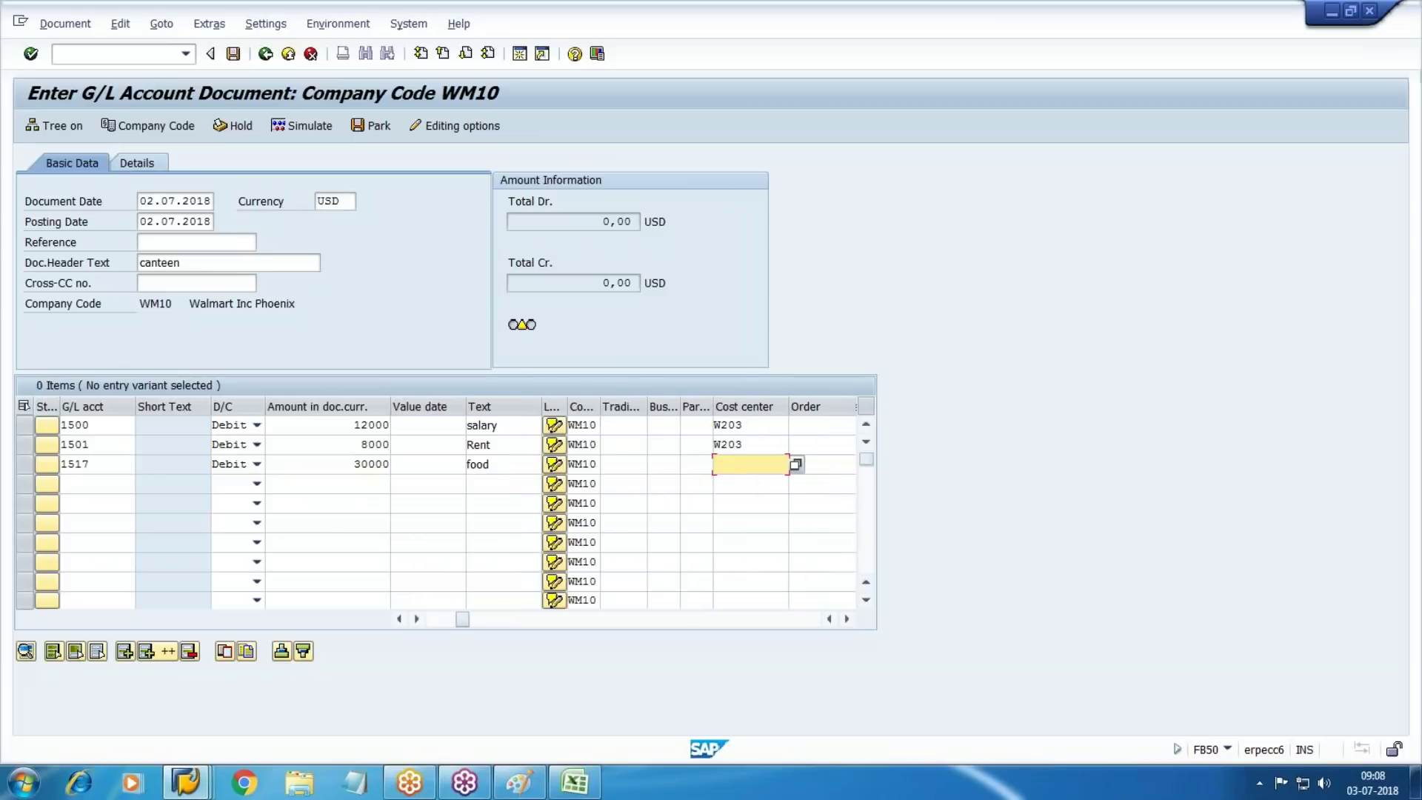
pyautogui.write('W203')
pyautogui.press('Tab')
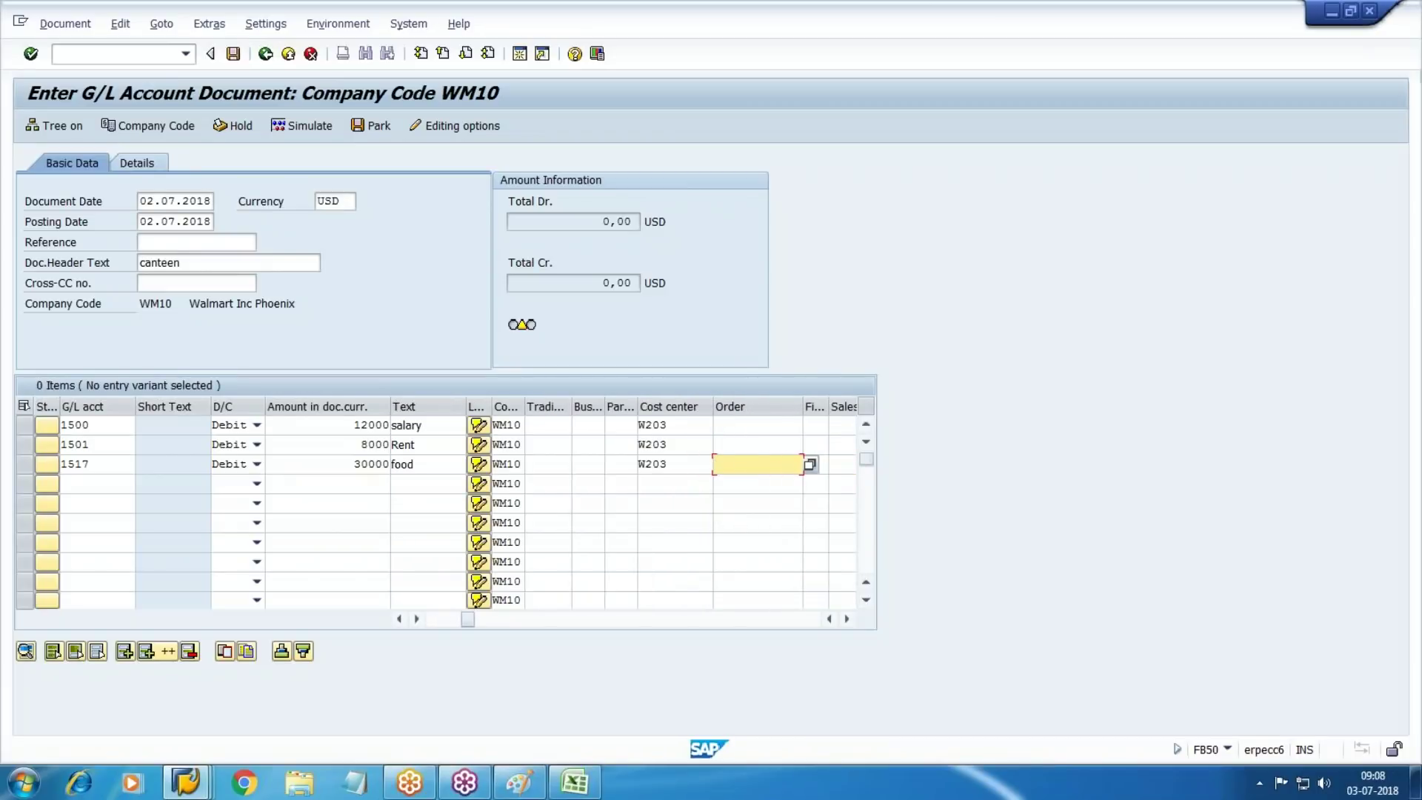
# Add line 4 with cash account 3000 as the credit
pyautogui.click(82, 483)
pyautogui.click(151, 486)
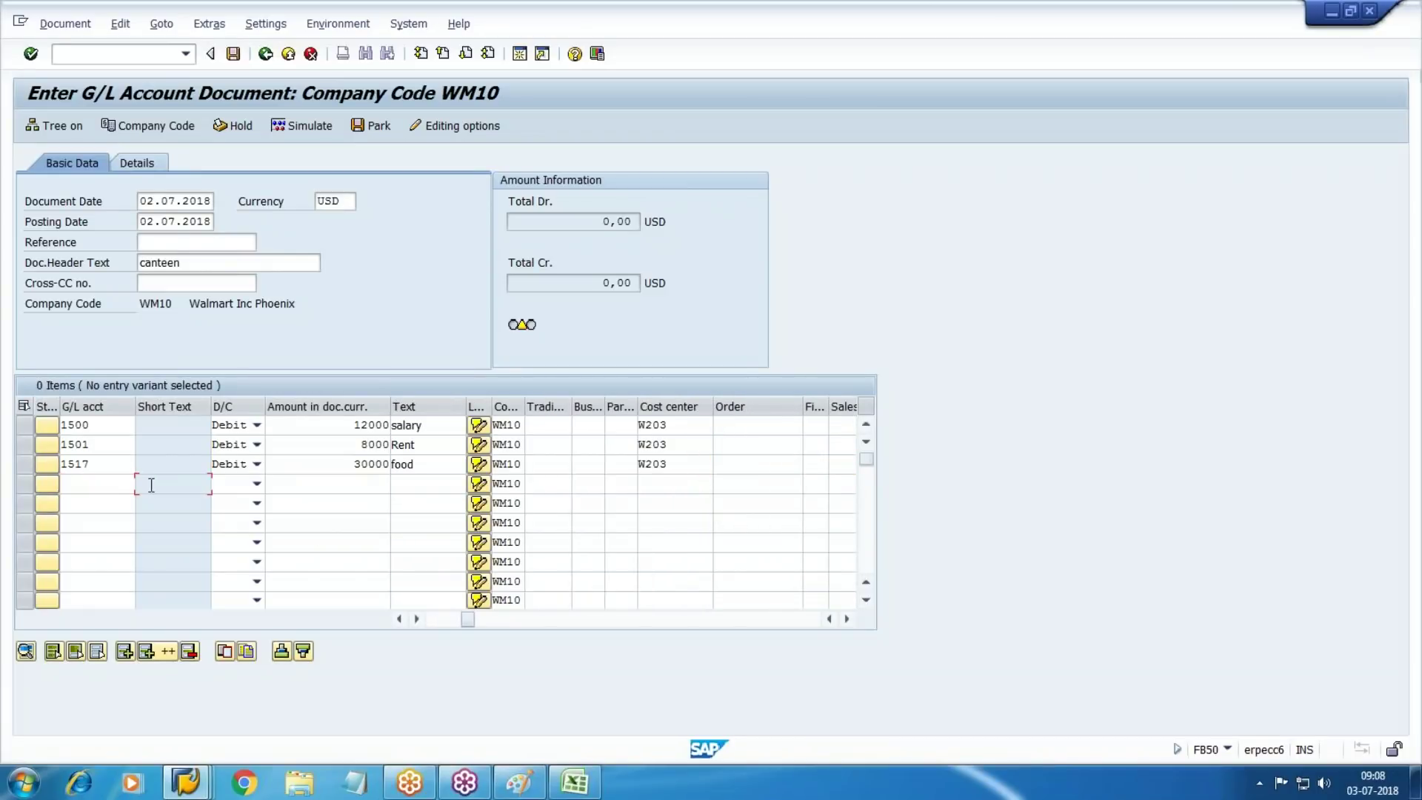
pyautogui.click(131, 486)
pyautogui.press('Return')
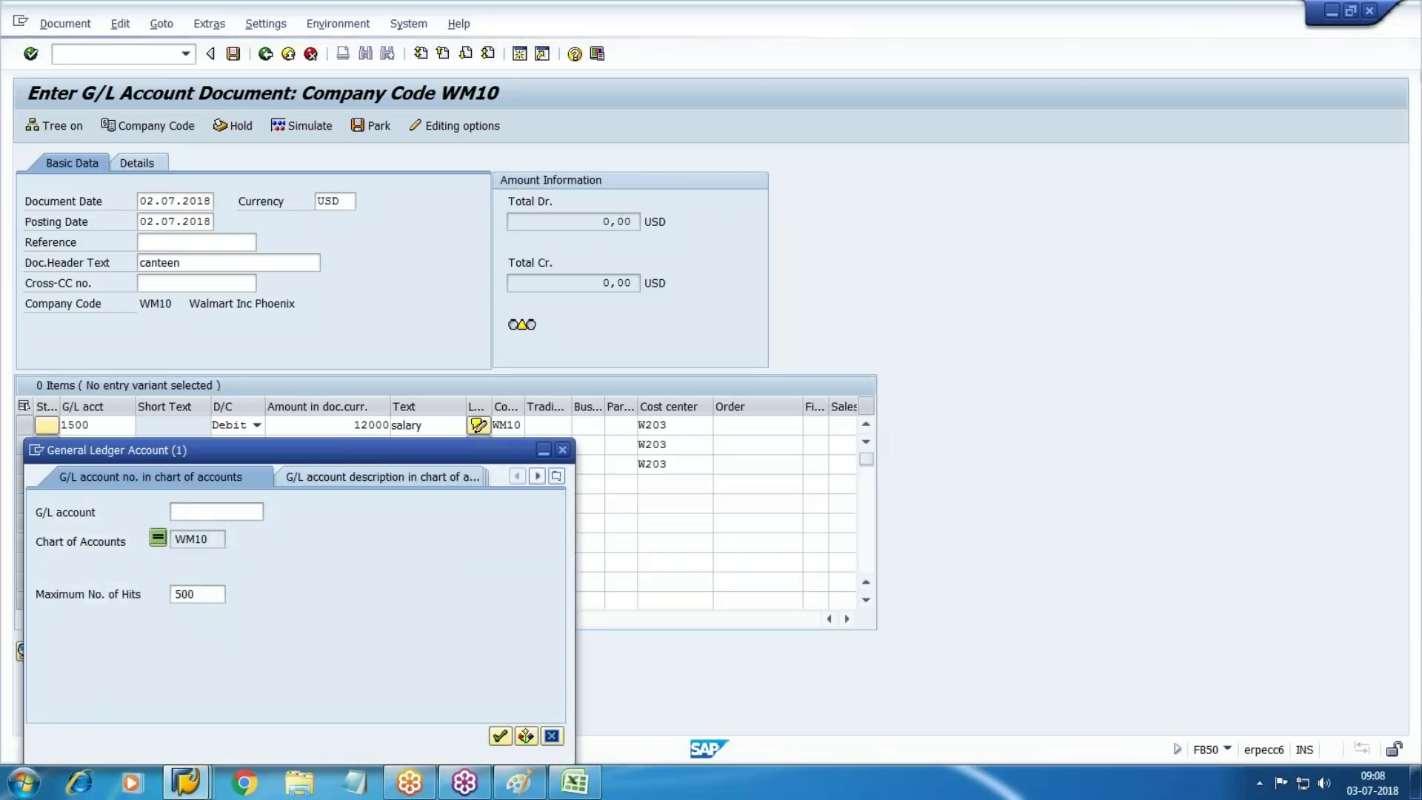
pyautogui.press('Return')
pyautogui.hotkey('ctrl', 'f')
pyautogui.press('Escape')
pyautogui.doubleClick(133, 702)
pyautogui.press('Tab')
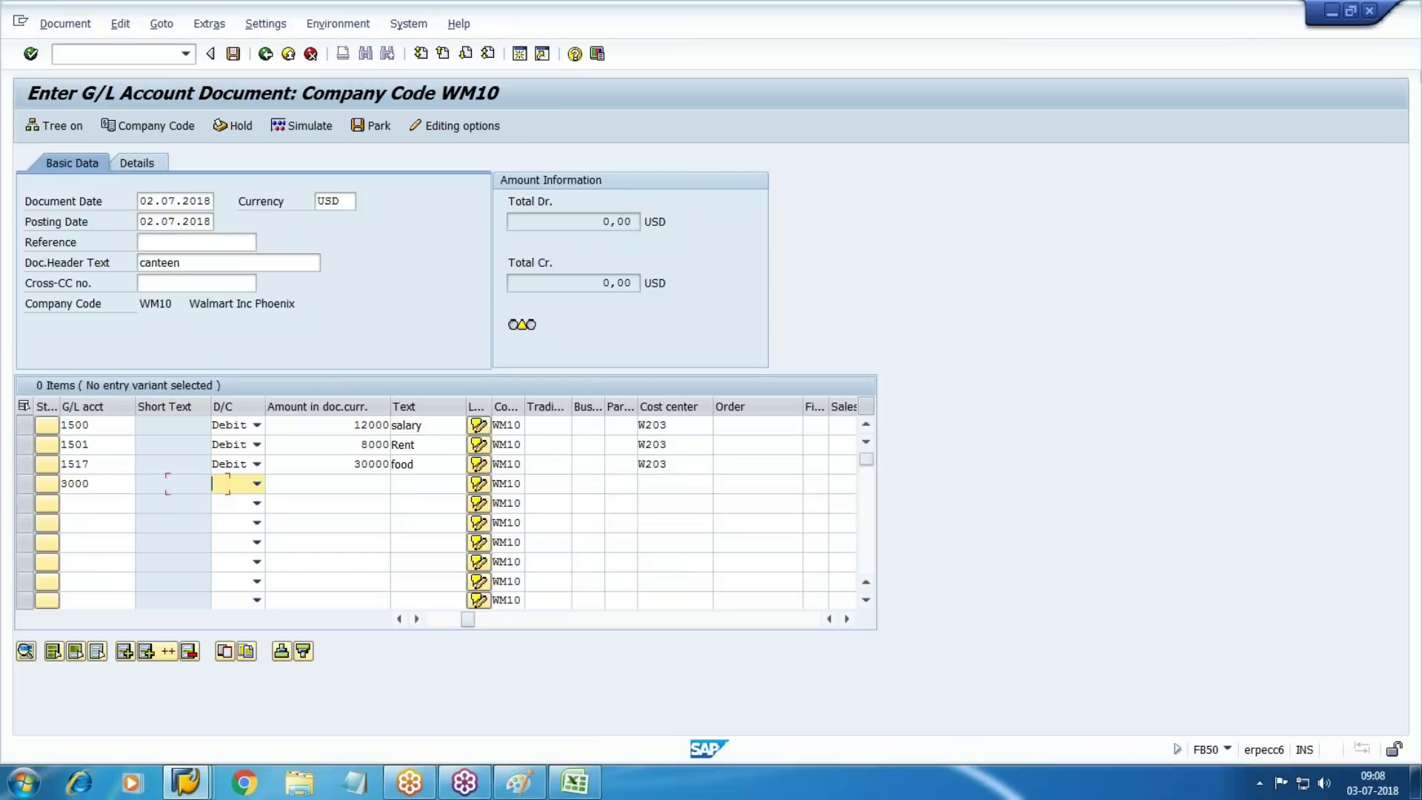
pyautogui.press('Down')
pyautogui.press('Tab')
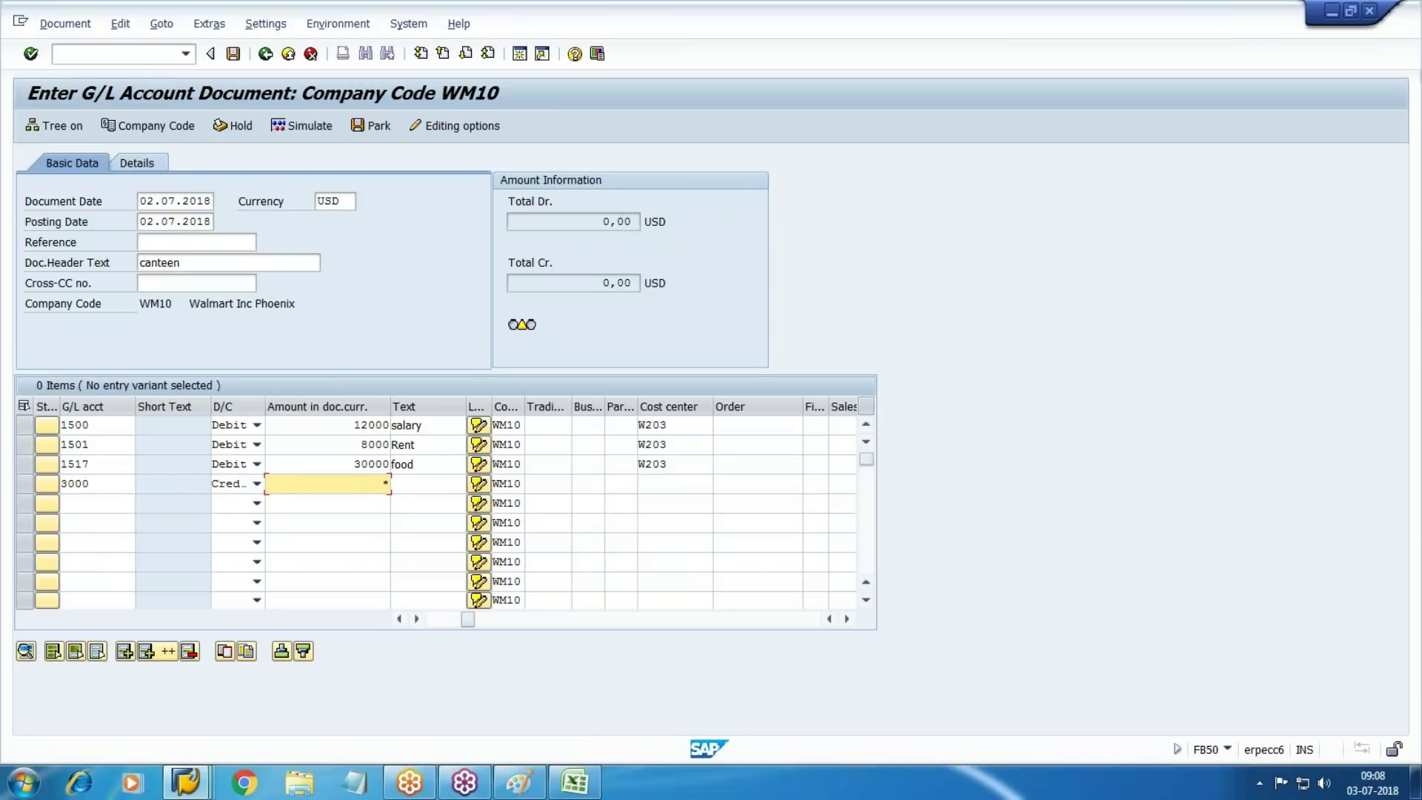
# Simulate and post the balanced canteen document
pyautogui.click(302, 125)
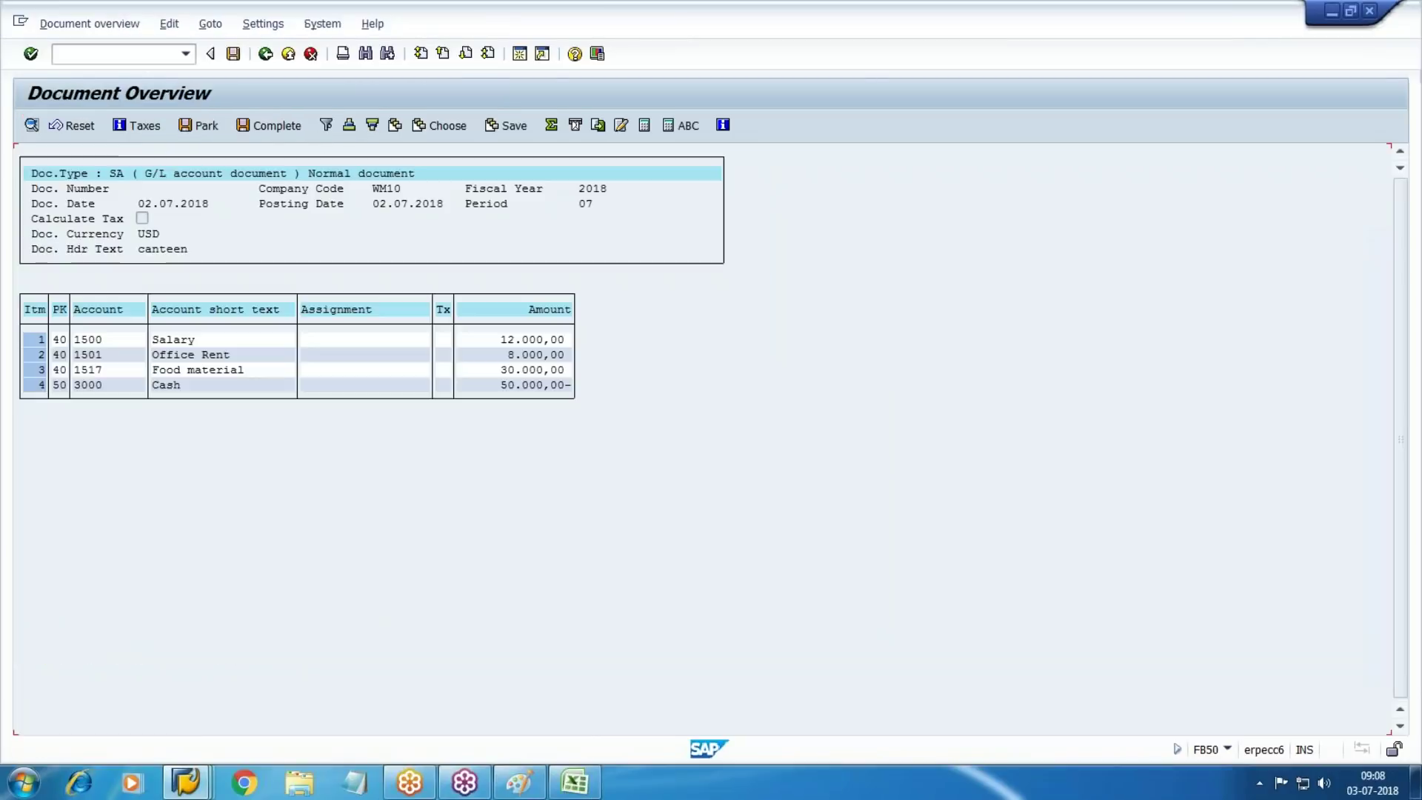
pyautogui.click(228, 56)
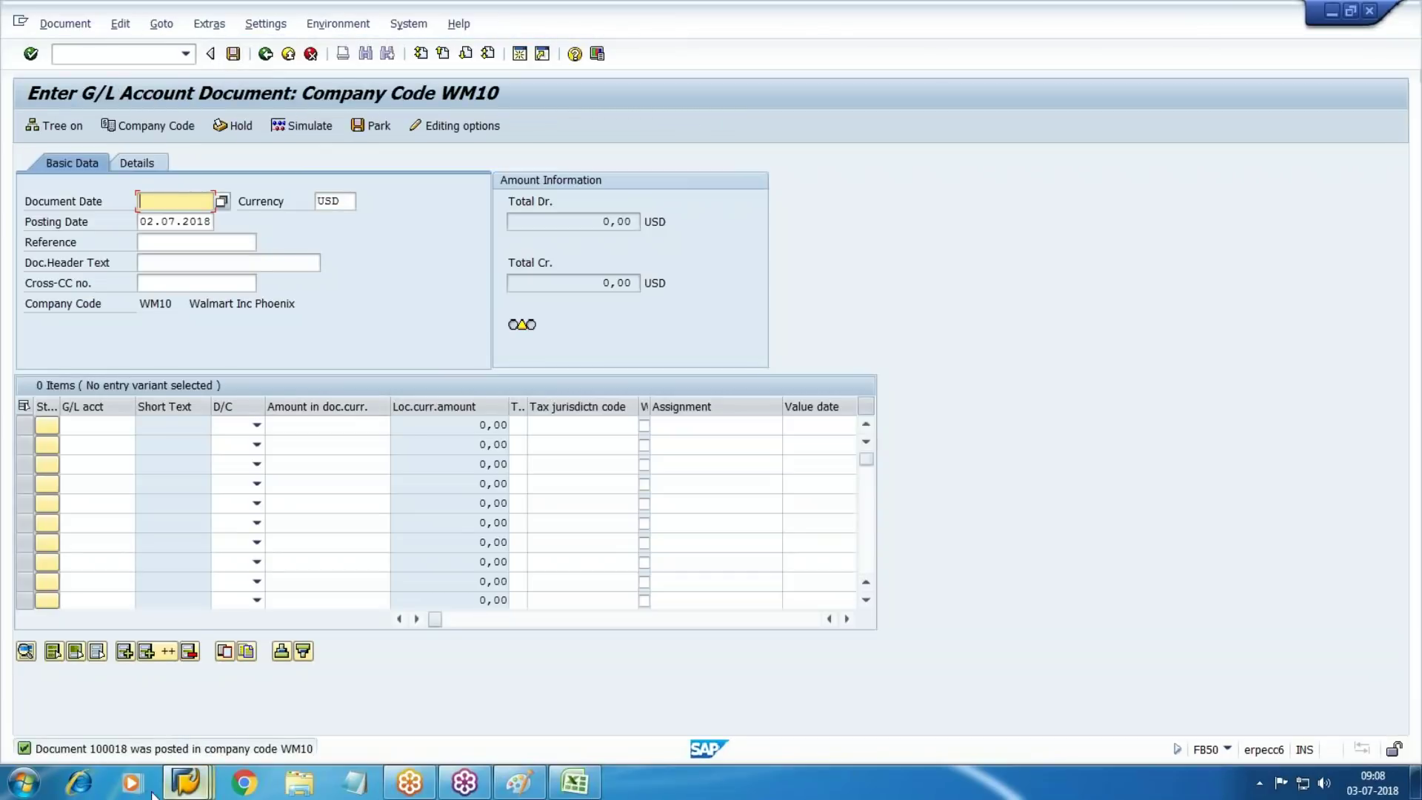
pyautogui.moveTo(186, 782)
pyautogui.click(508, 726)
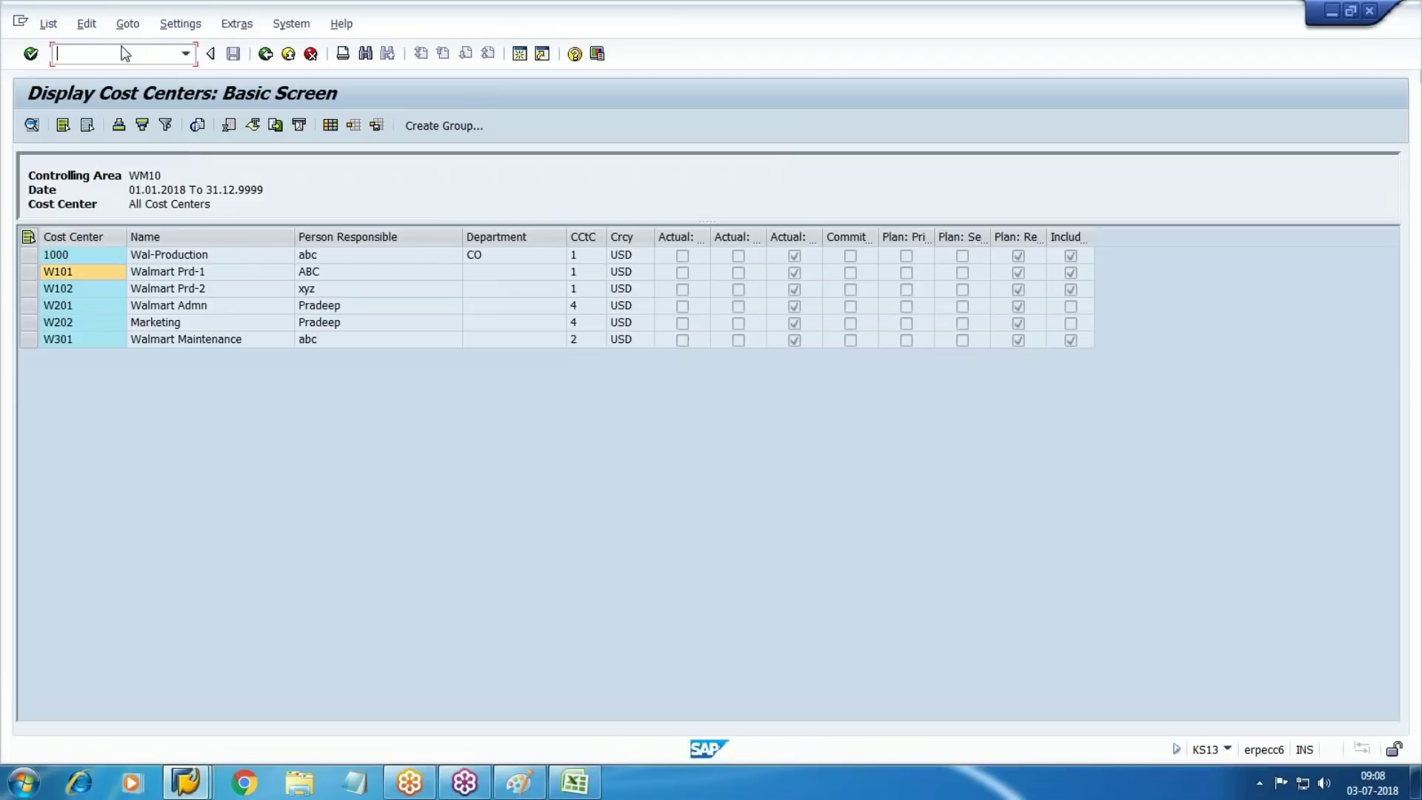
# Open KSB1 via /NKS and clear the preset cost center, group and cost element group values
pyautogui.write('/NKSB1')
pyautogui.press('Return')
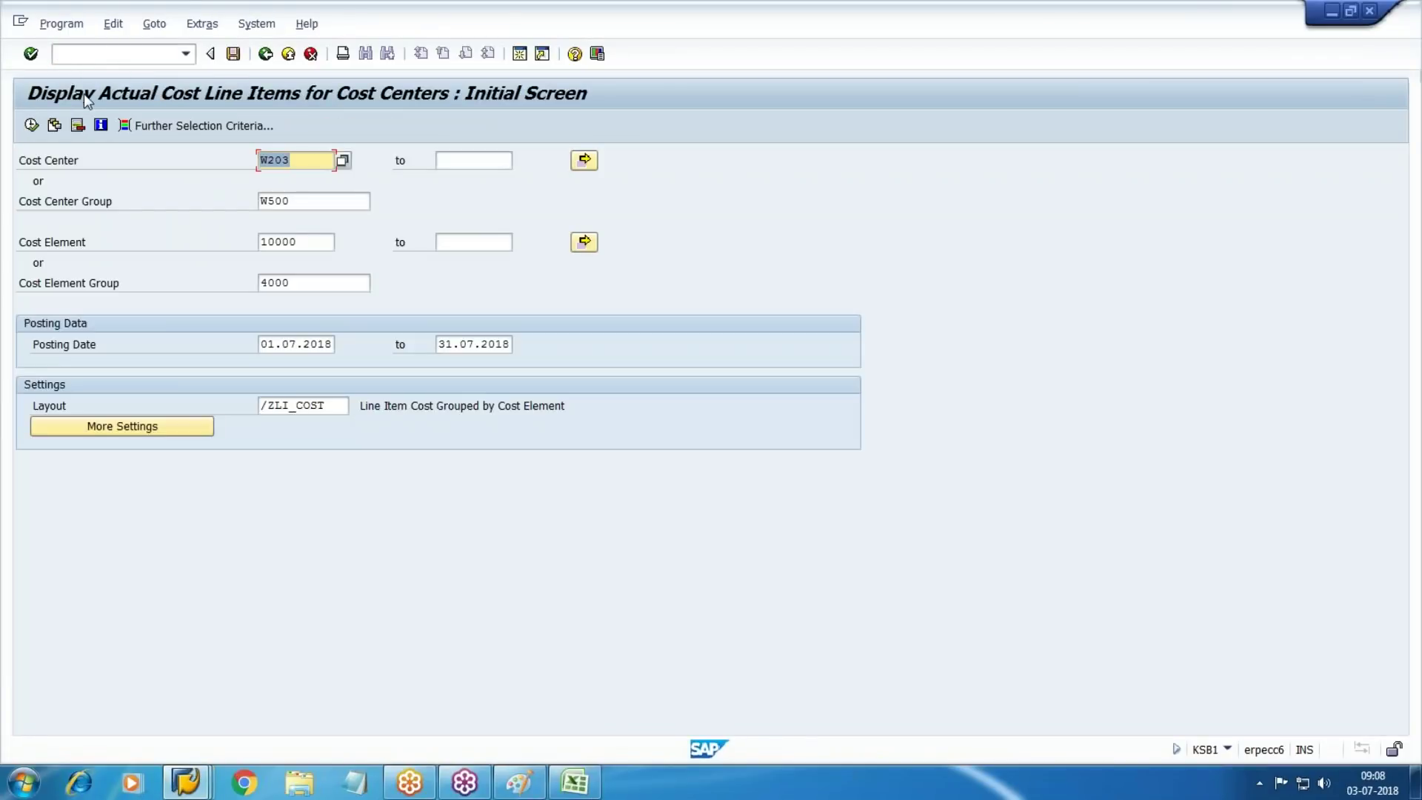
pyautogui.press('Delete')
pyautogui.press('Tab')
pyautogui.press('Tab')
pyautogui.press('Tab')
pyautogui.press('Delete')
pyautogui.press('Tab')
pyautogui.press('Tab')
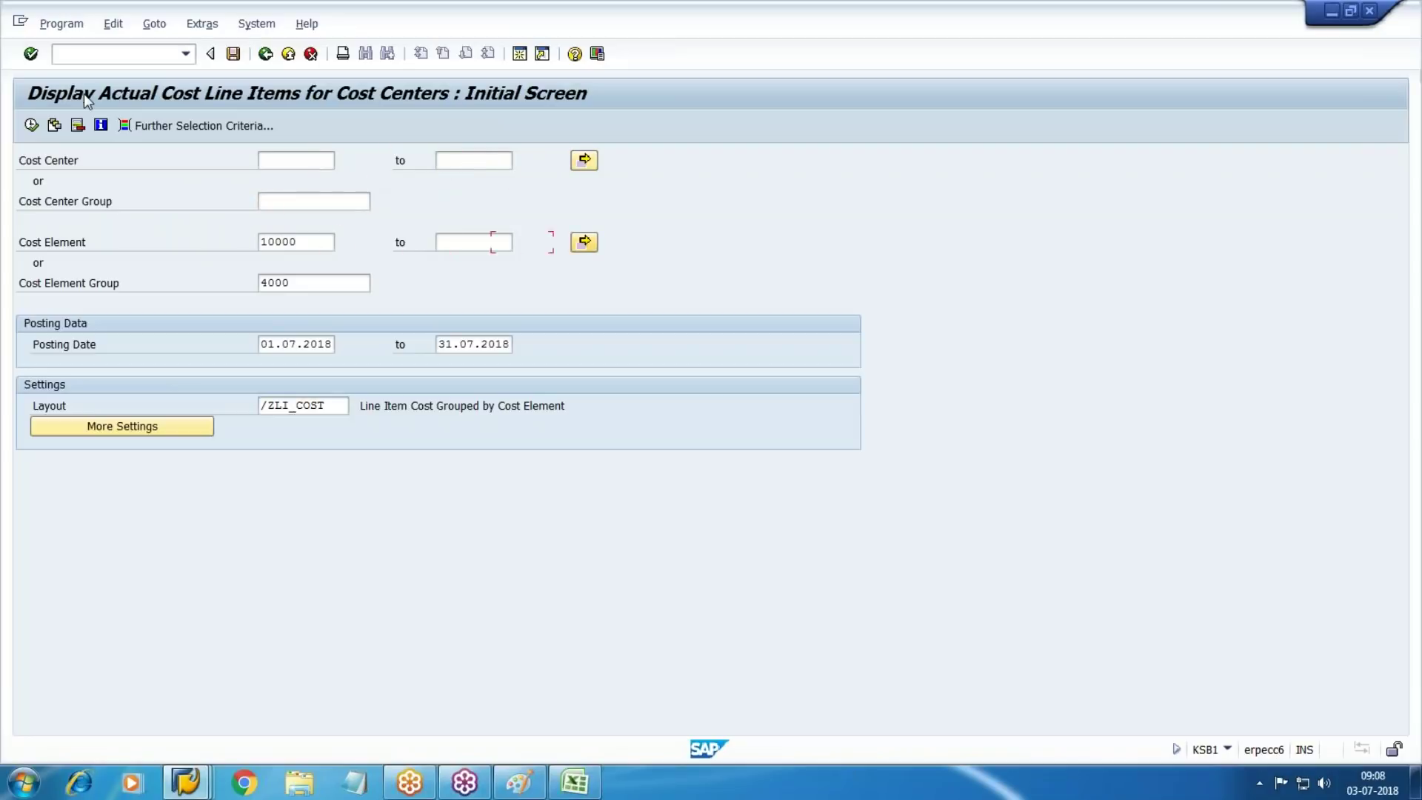
pyautogui.hotkey('shift', 'Tab')
pyautogui.hotkey('shift', 'Tab')
pyautogui.press('Delete')
pyautogui.press('Tab')
pyautogui.press('Tab')
pyautogui.press('Tab')
pyautogui.press('Delete')
# Run the line item report for canteen cost center W203
pyautogui.click(331, 161)
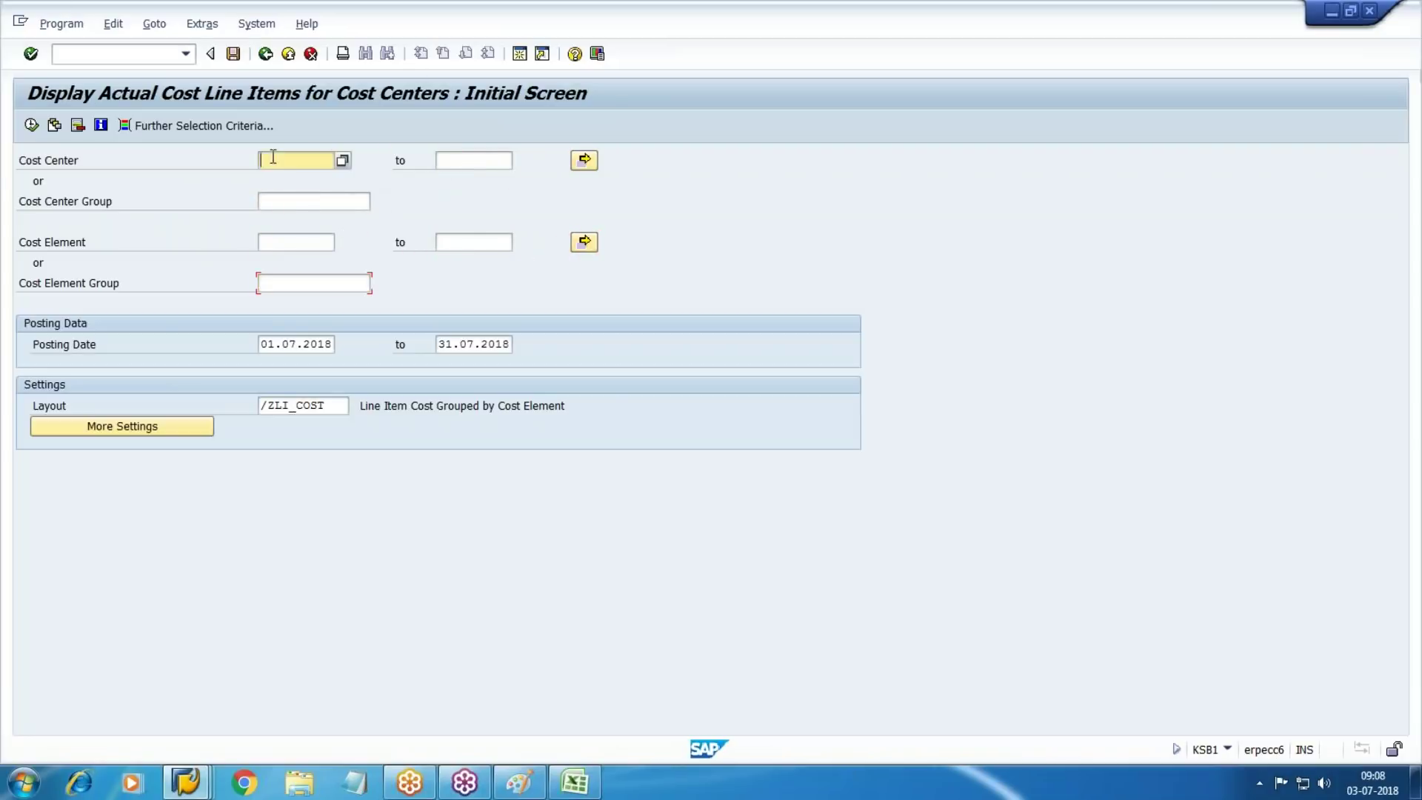
pyautogui.click(342, 160)
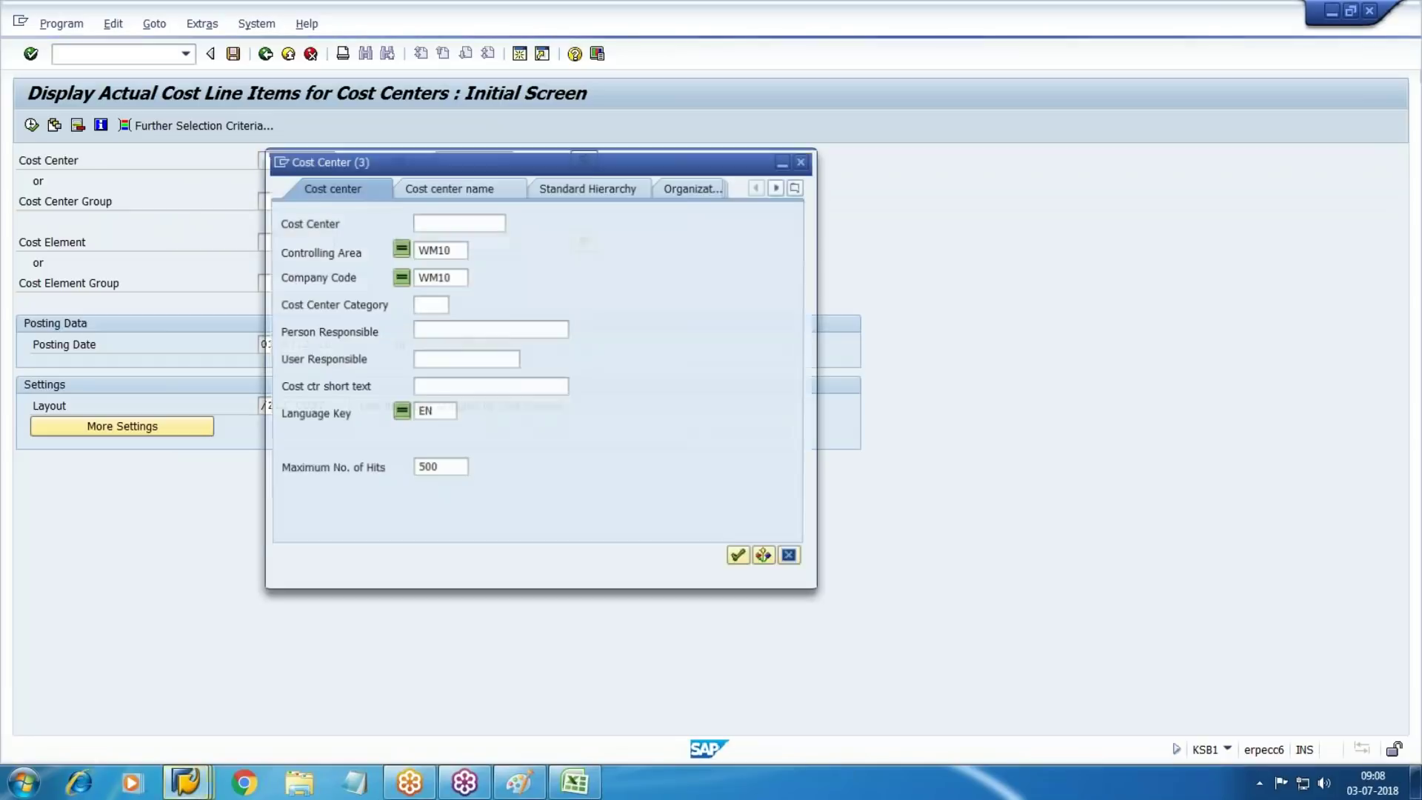
pyautogui.press('Return')
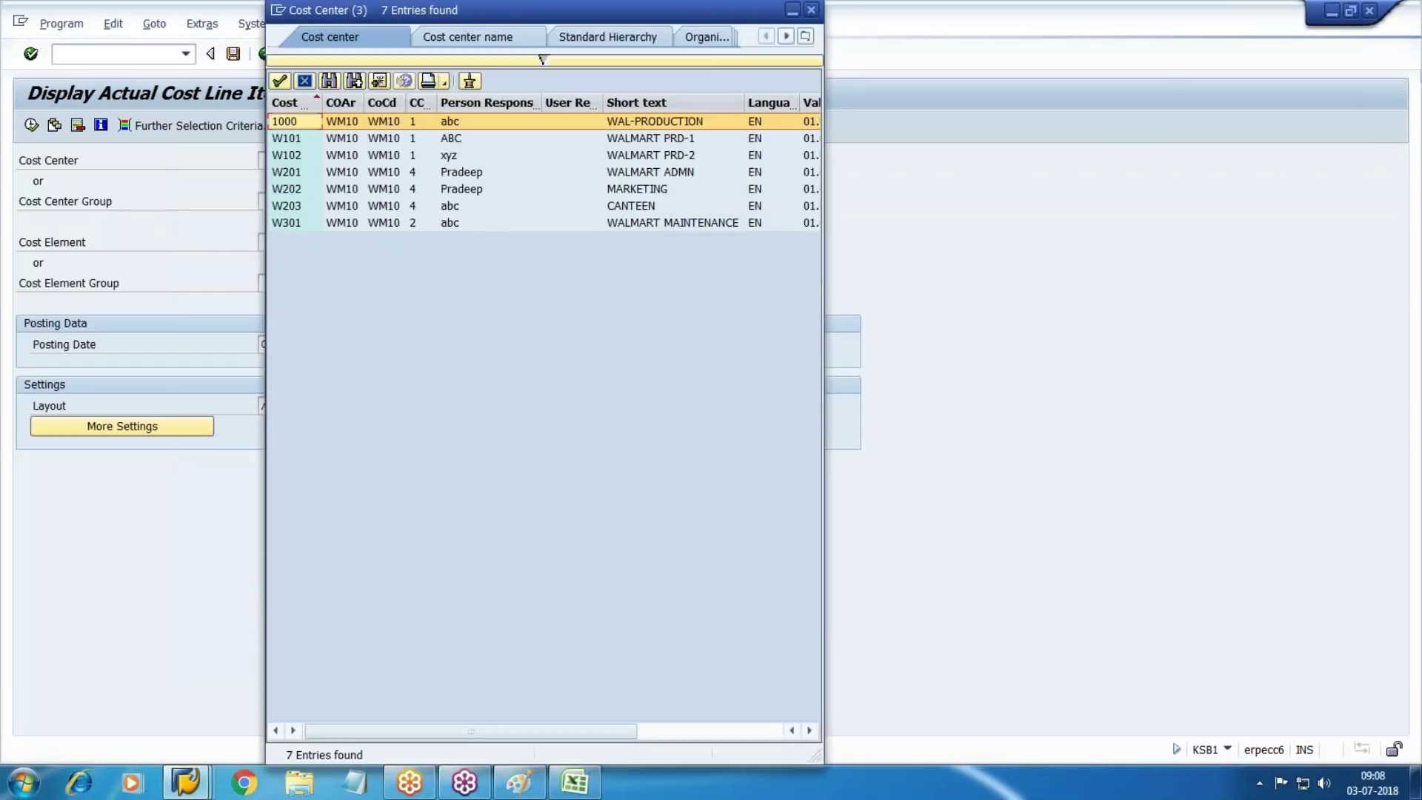
pyautogui.doubleClick(640, 206)
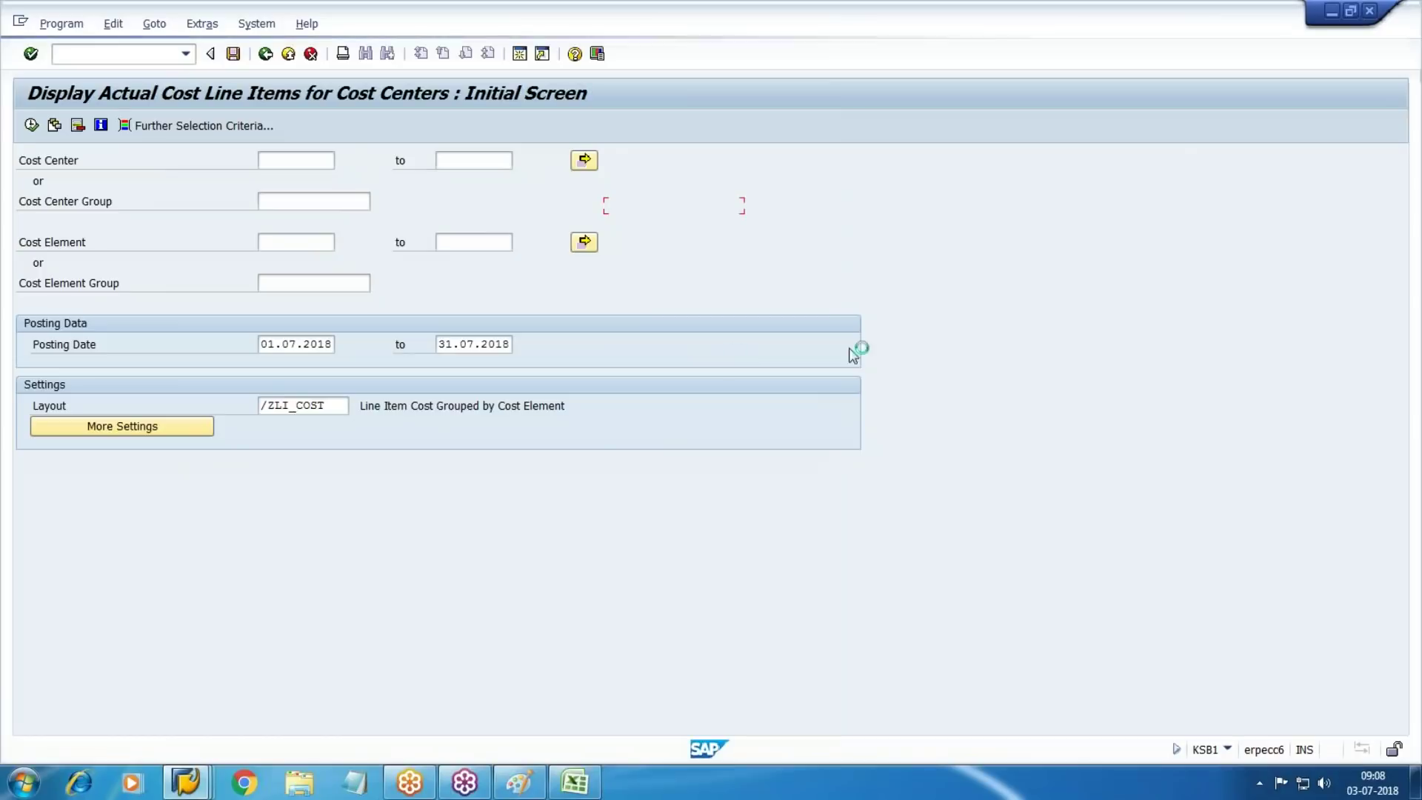
pyautogui.click(31, 124)
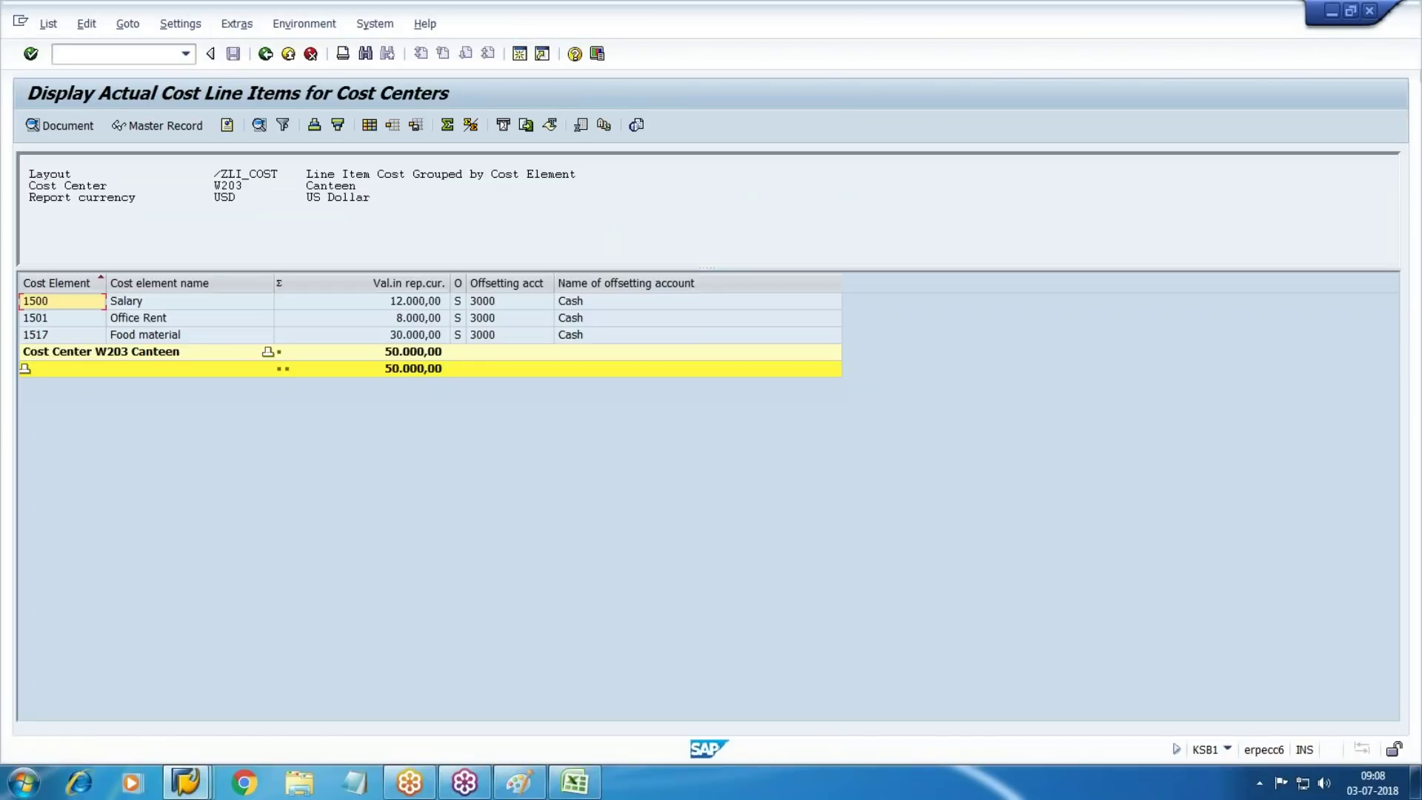
# Add Business Transaction and Posting Date columns to the report layout
pyautogui.click(157, 126)
pyautogui.click(426, 567)
pyautogui.click(313, 416)
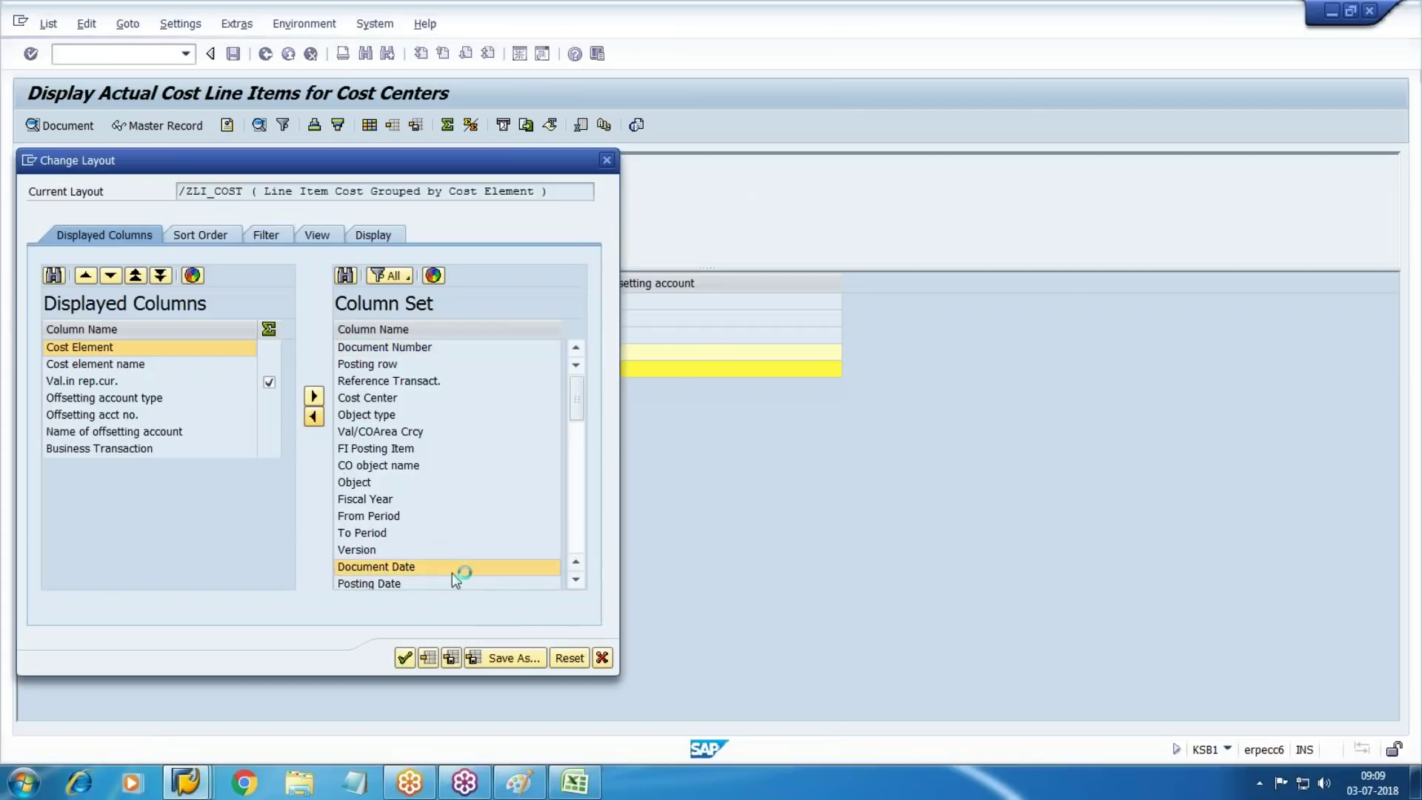
pyautogui.click(575, 579)
pyautogui.click(390, 568)
pyautogui.click(314, 417)
pyautogui.click(405, 657)
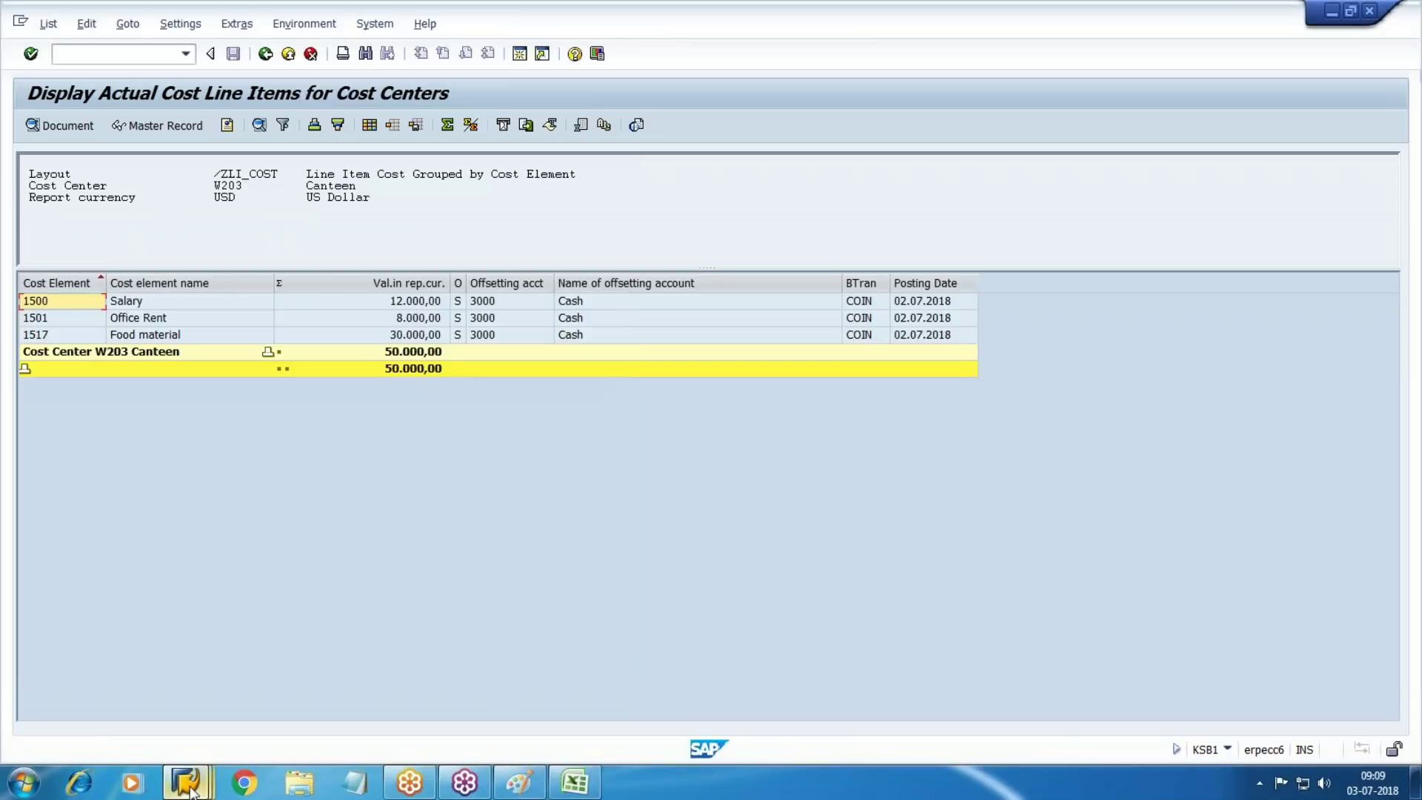
pyautogui.moveTo(187, 790)
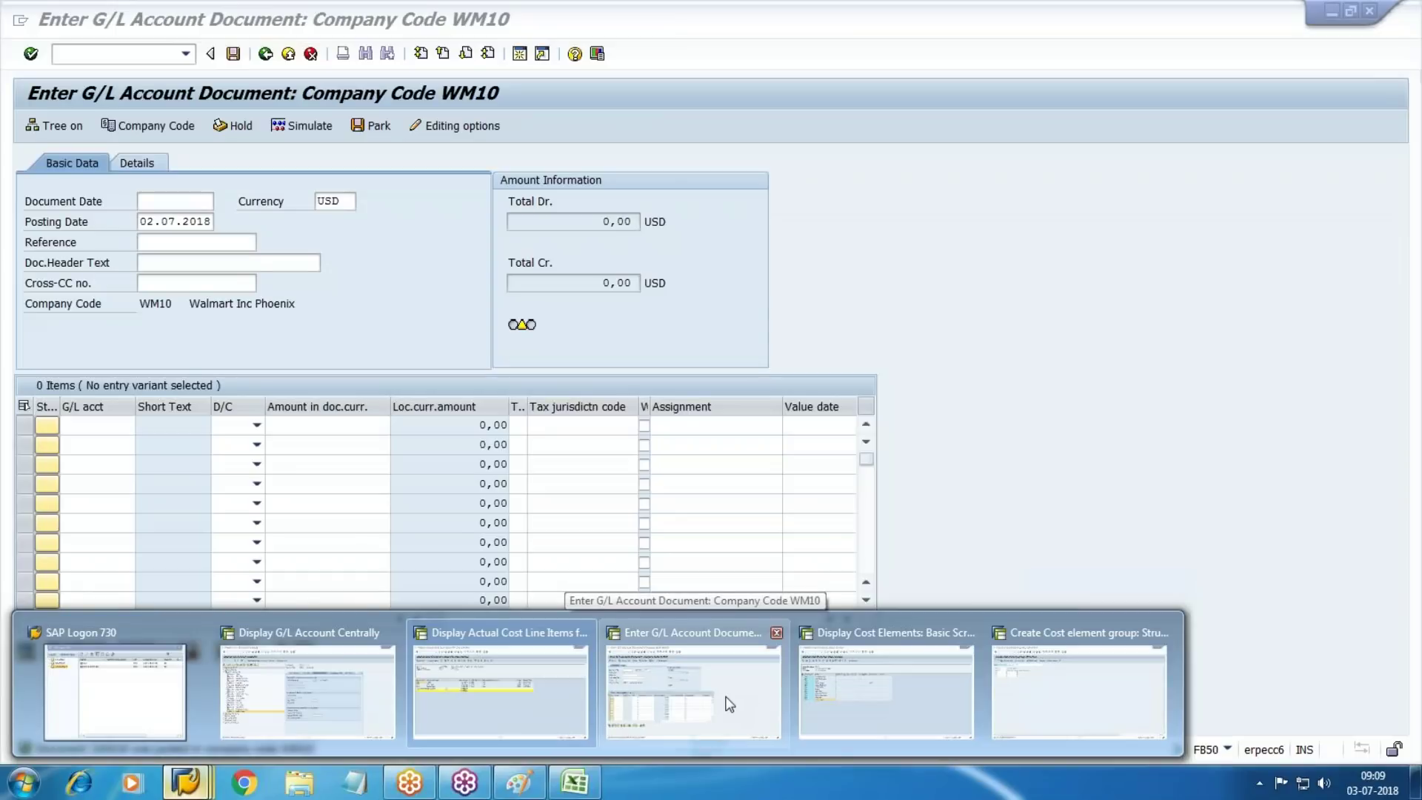
# Run KSB1 for cost center group W100 instead of cost center W203
pyautogui.click(729, 704)
pyautogui.click(106, 60)
pyautogui.write('/NKSB1')
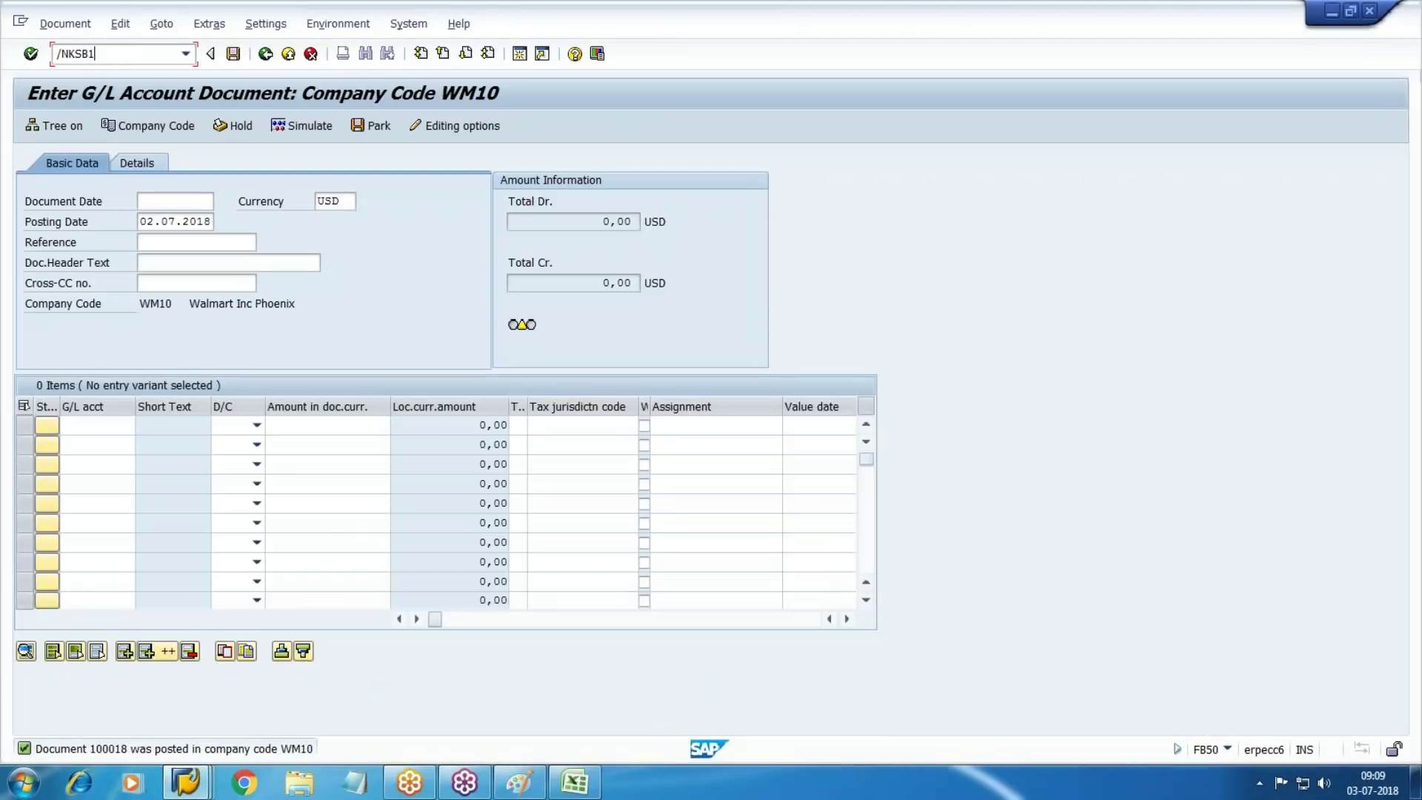
pyautogui.press('Return')
pyautogui.press('Delete')
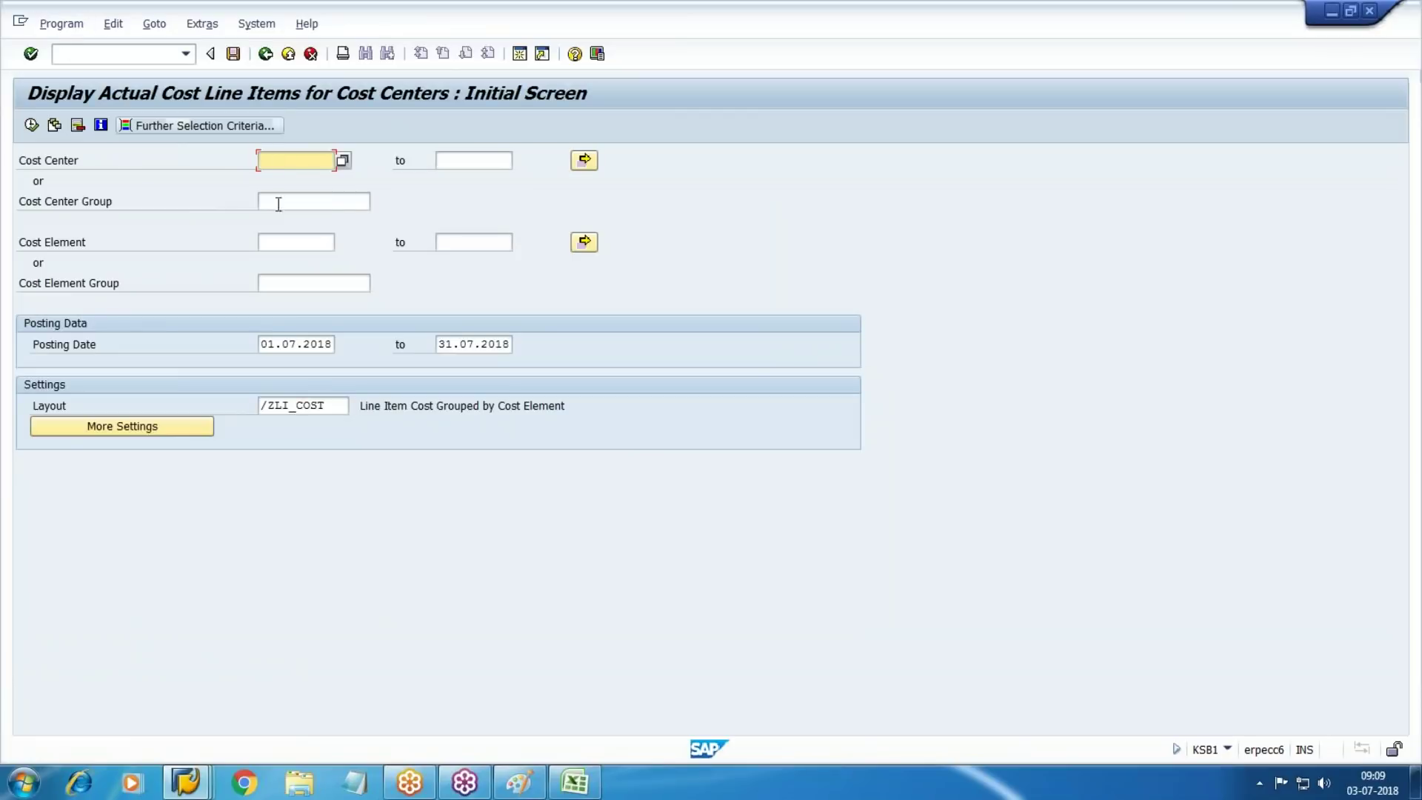
pyautogui.click(311, 208)
pyautogui.press('F4')
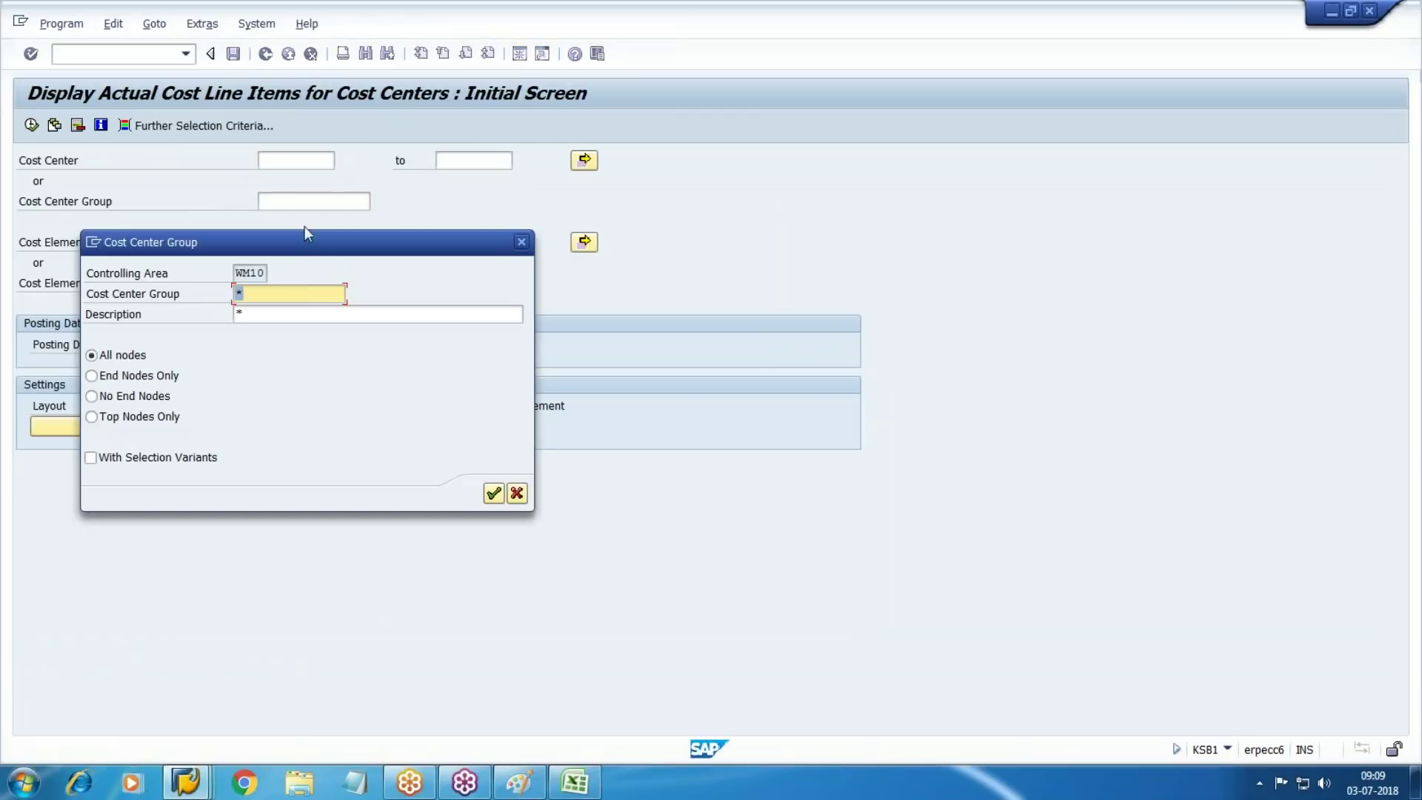
pyautogui.press('Return')
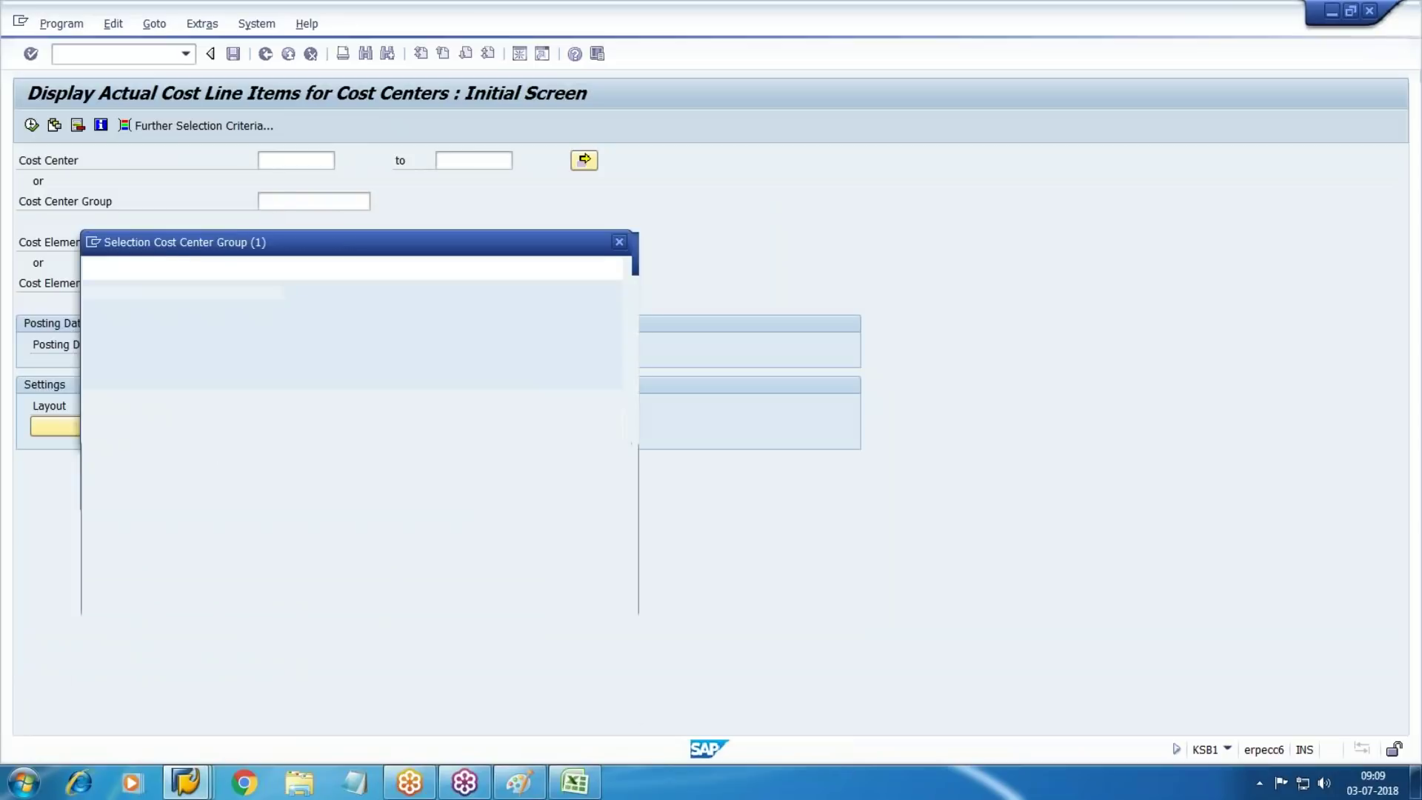
pyautogui.doubleClick(222, 369)
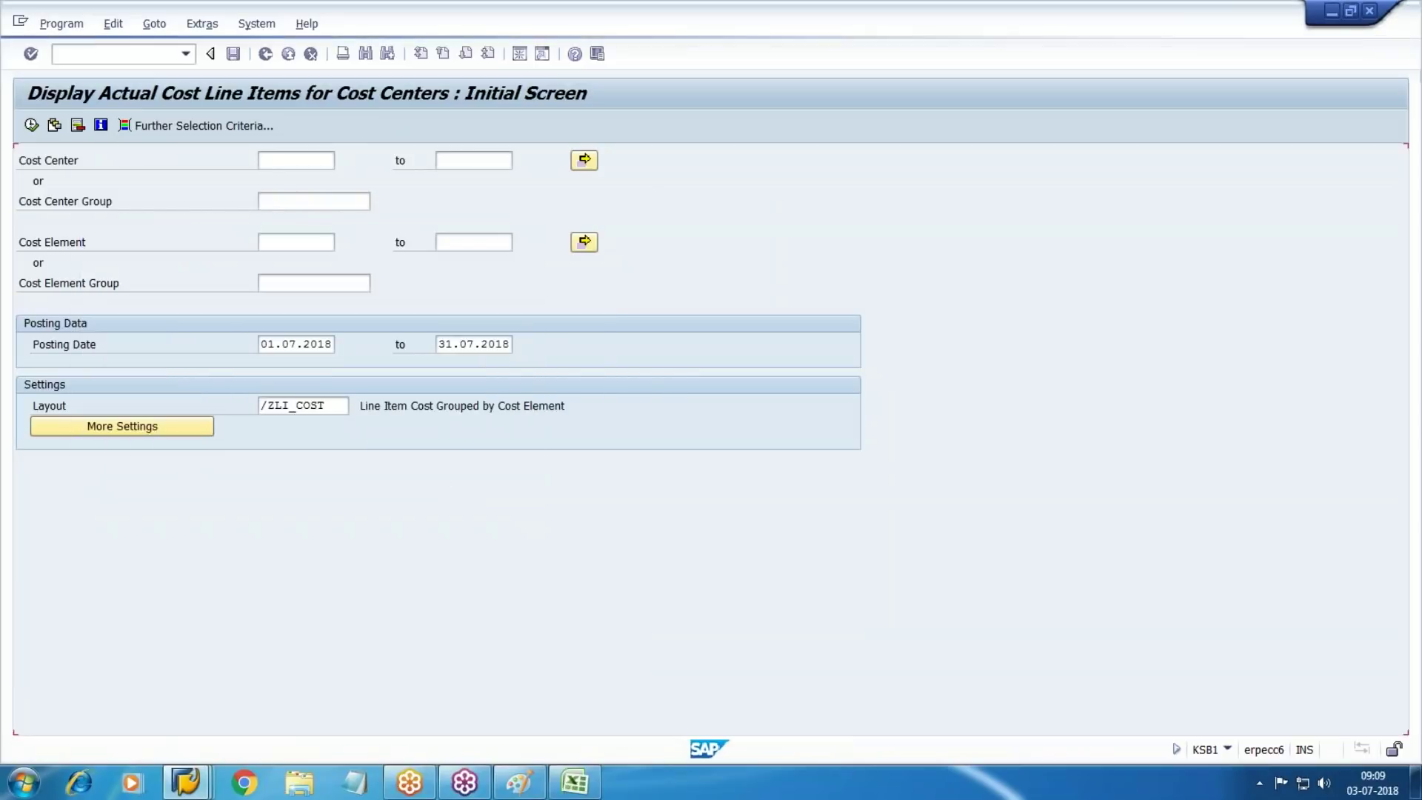
pyautogui.click(31, 125)
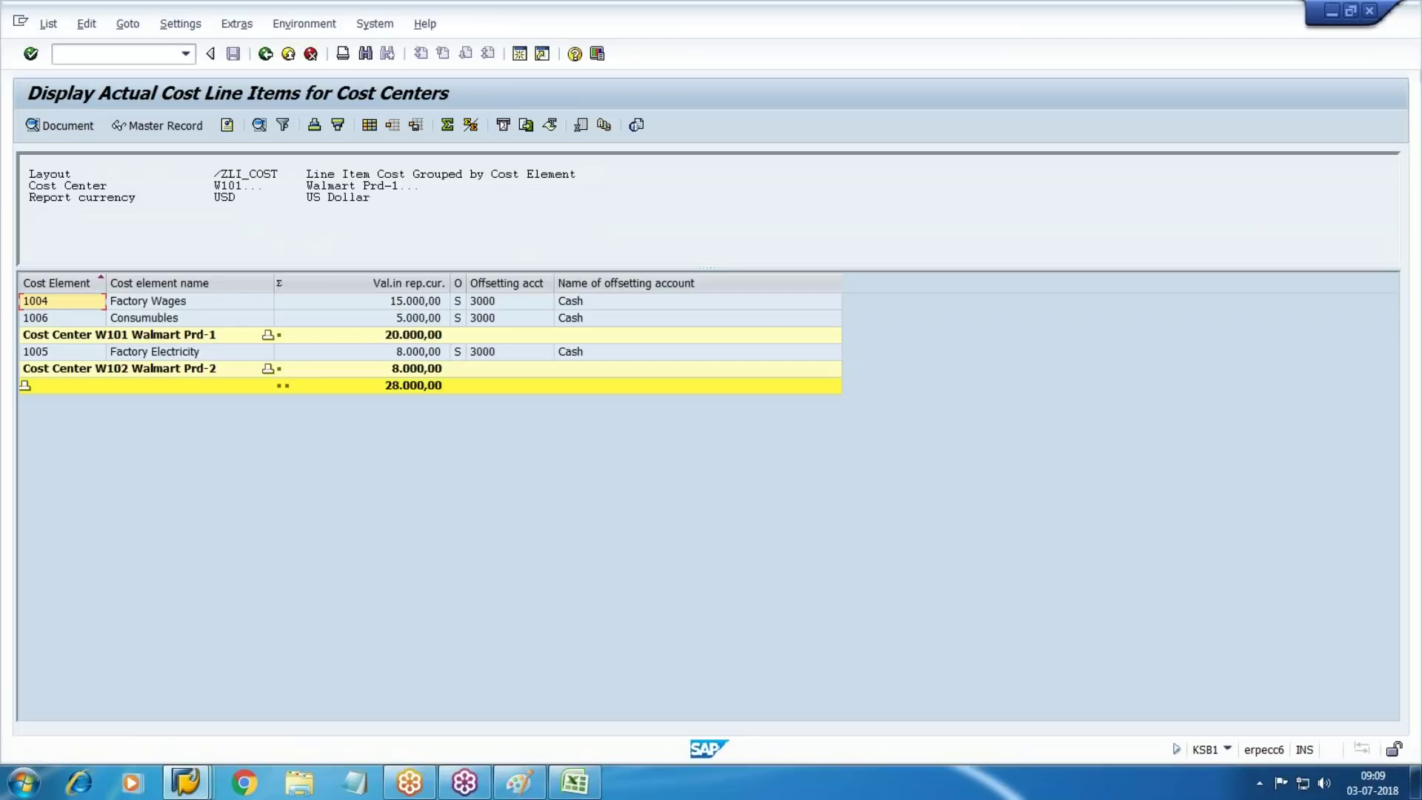
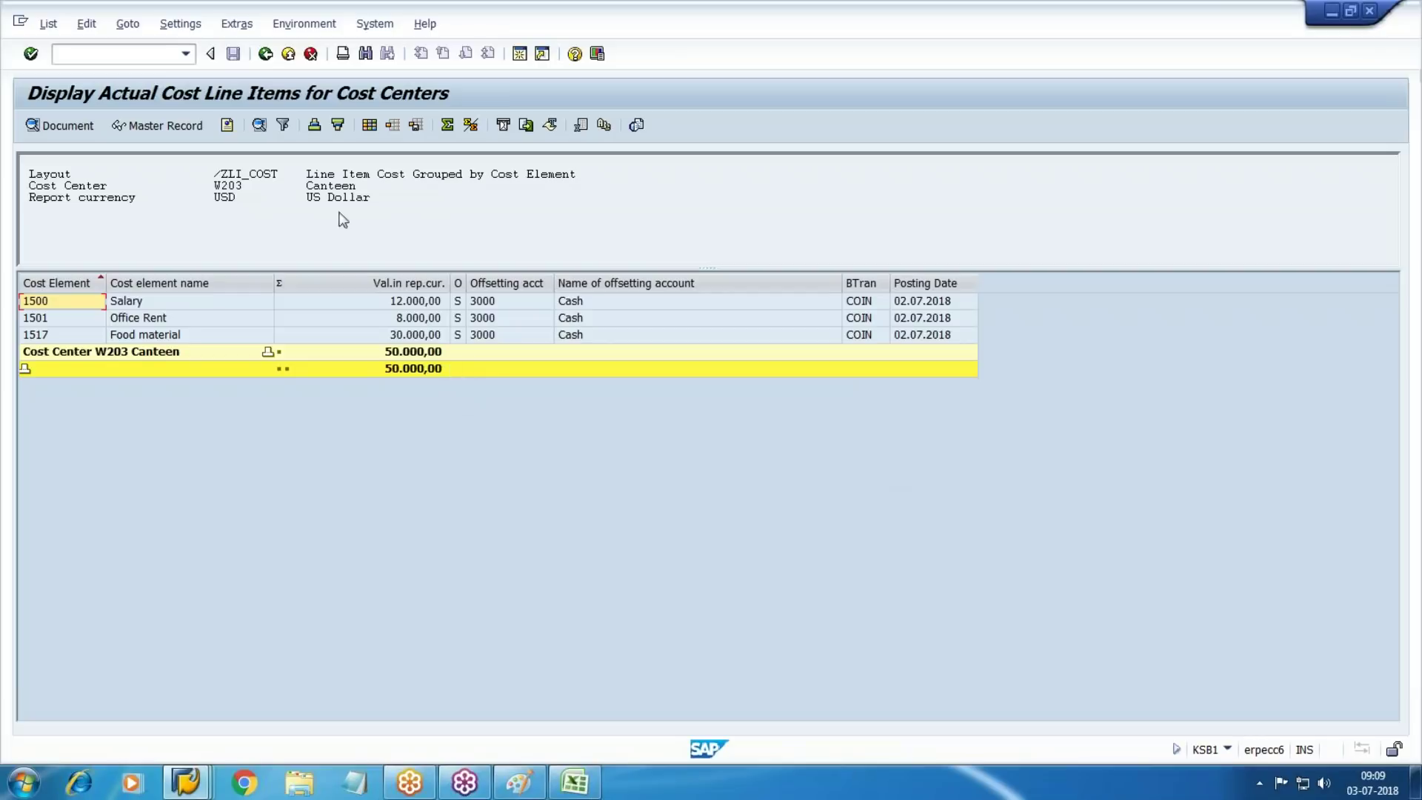
# Bring the Create Cost element group window forward and enter /n to reach the main menu
pyautogui.moveTo(186, 782)
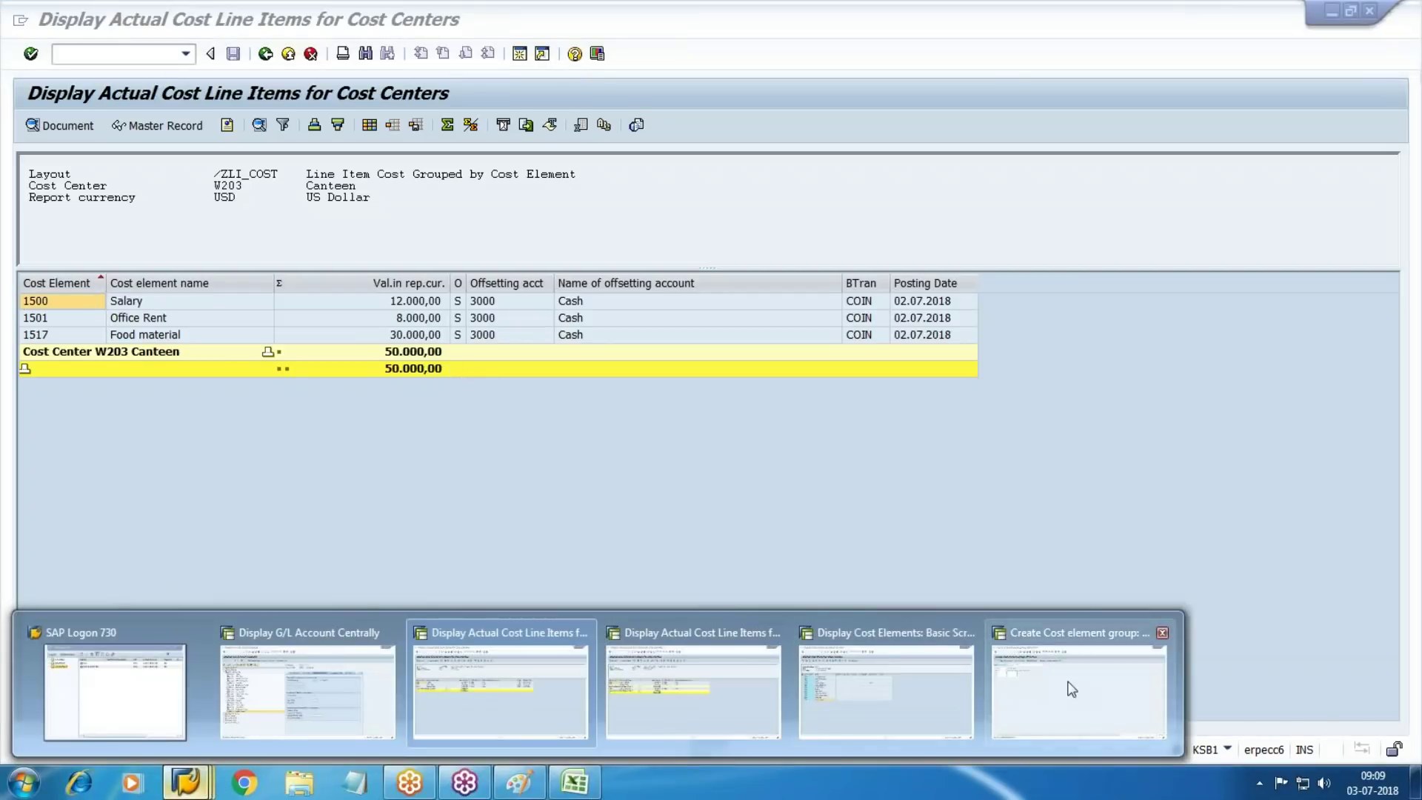
pyautogui.click(1012, 676)
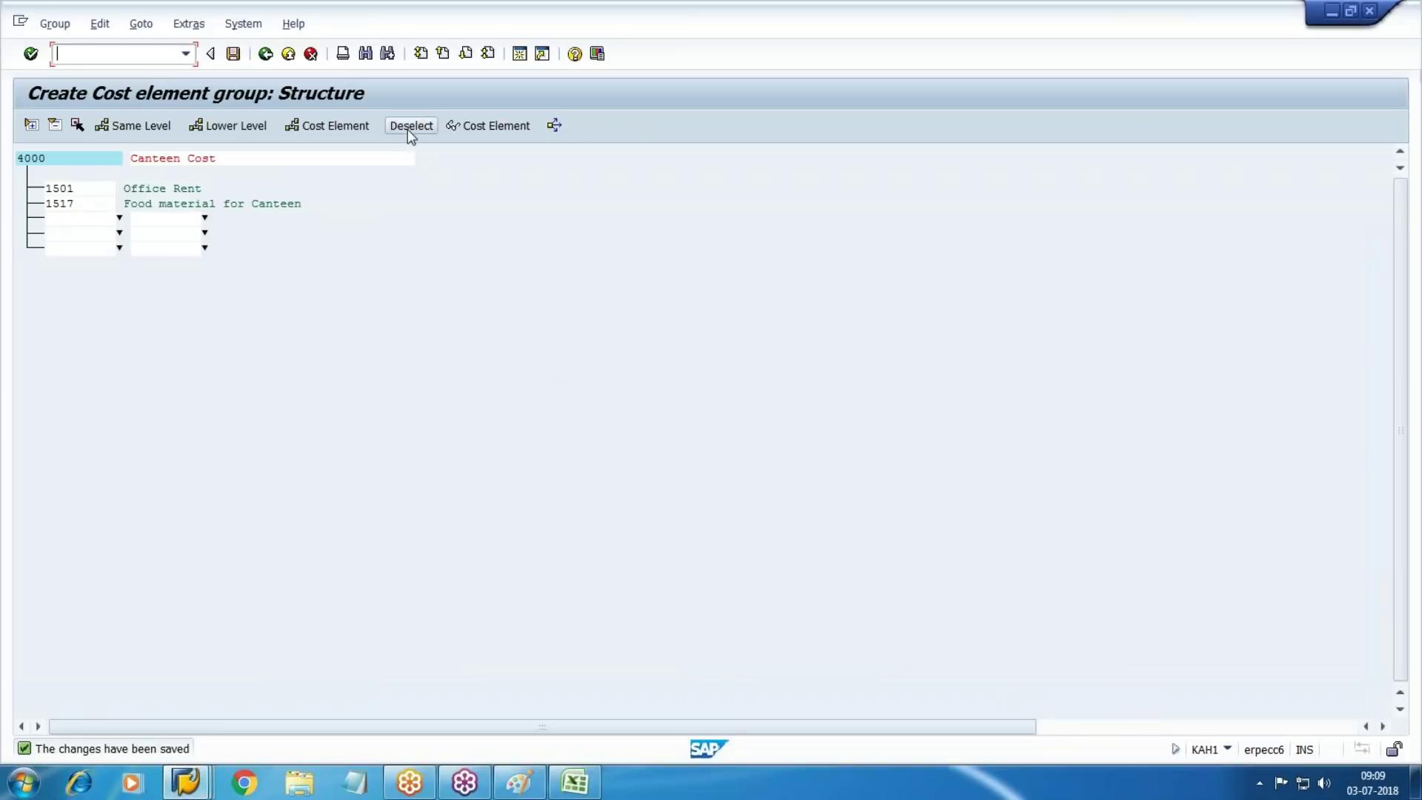
pyautogui.write('/n')
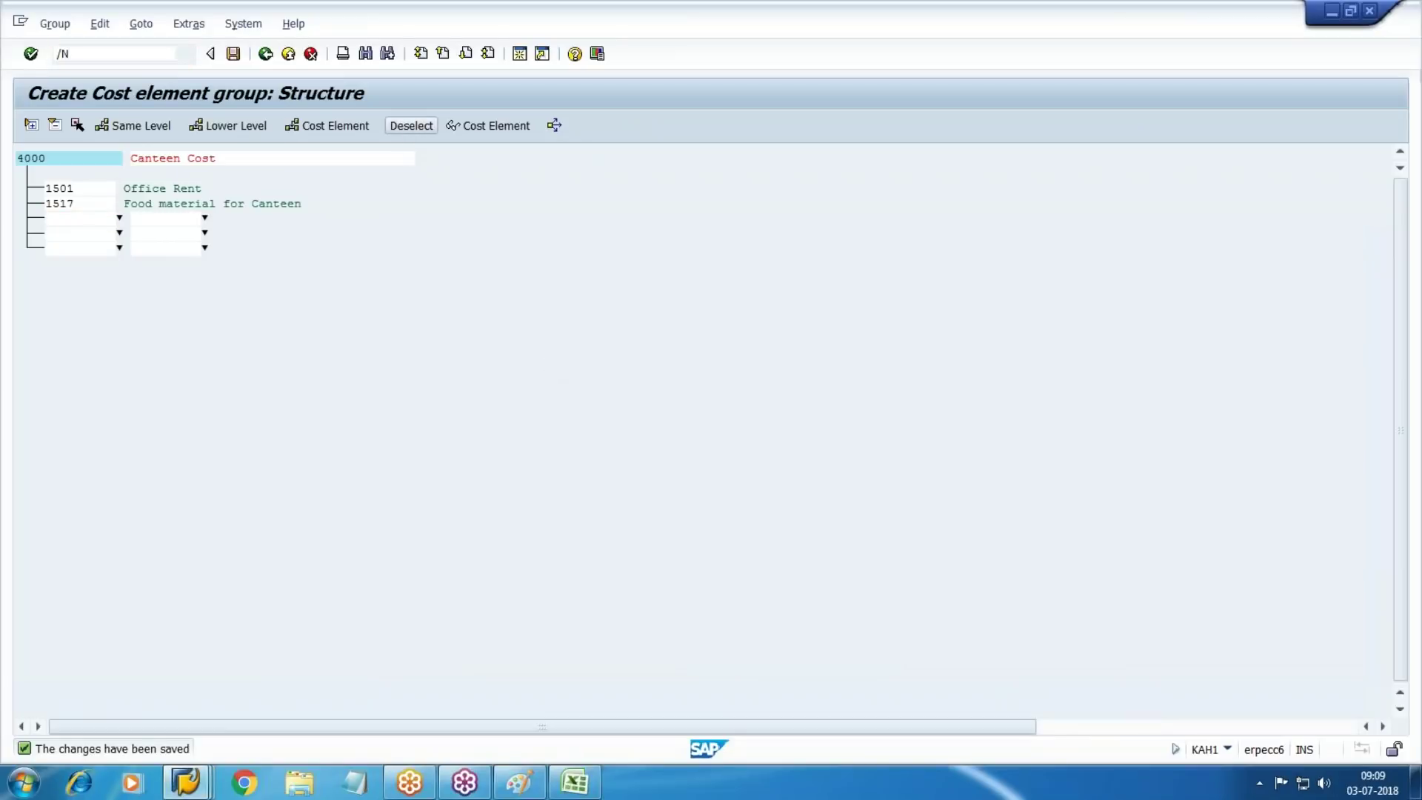
pyautogui.press('Return')
# Expand the SAP Menu through Accounting and Controlling to Cost Center Accounting
pyautogui.click(54, 124)
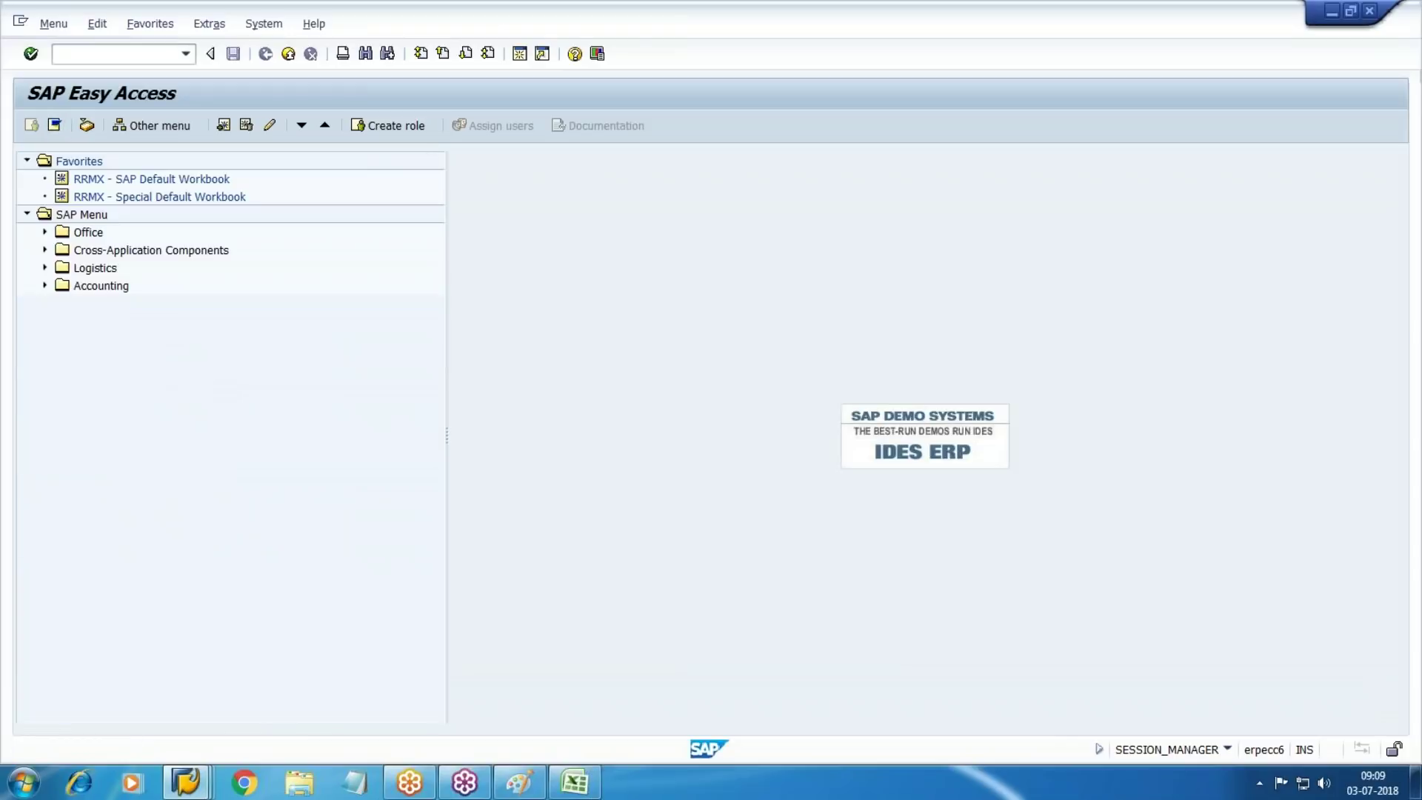
pyautogui.click(45, 287)
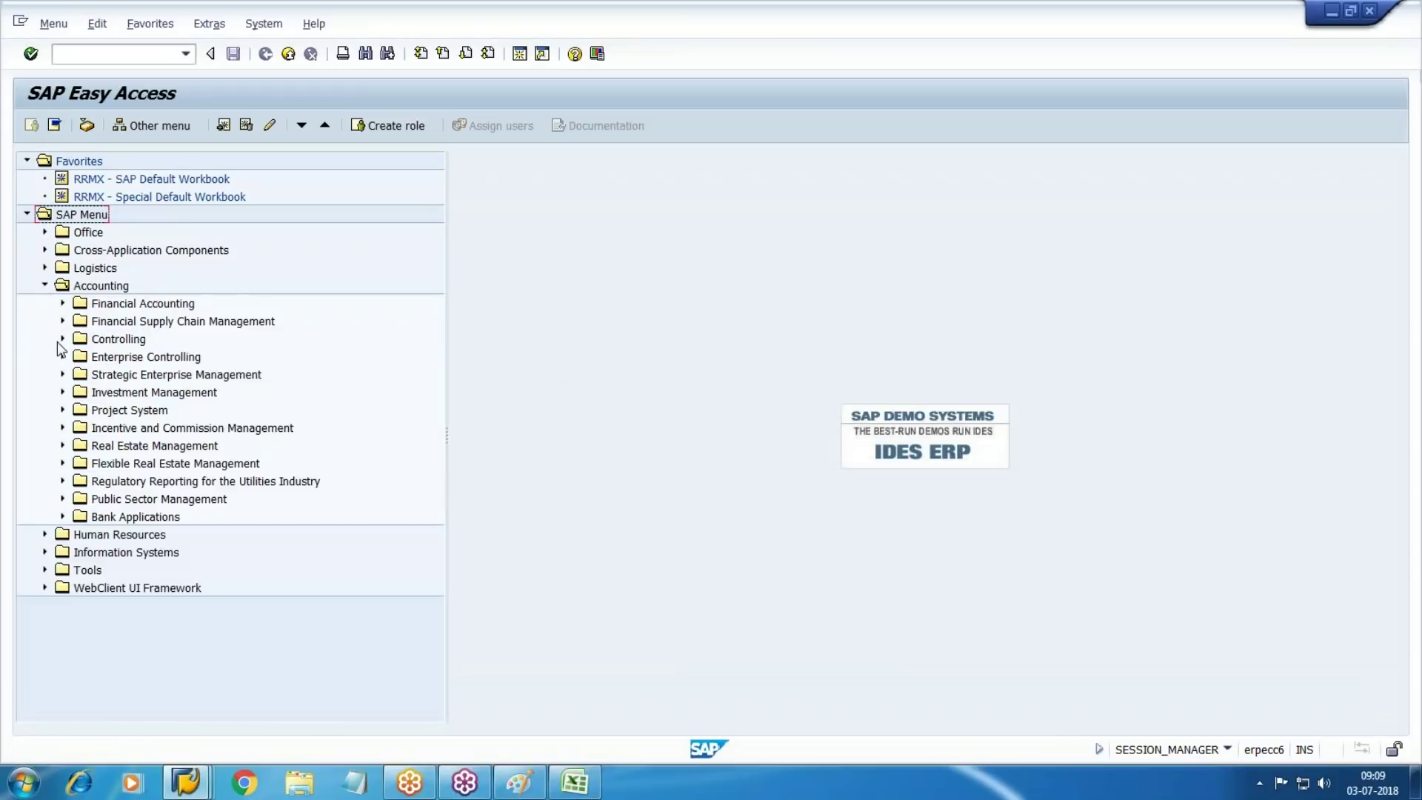
pyautogui.click(62, 338)
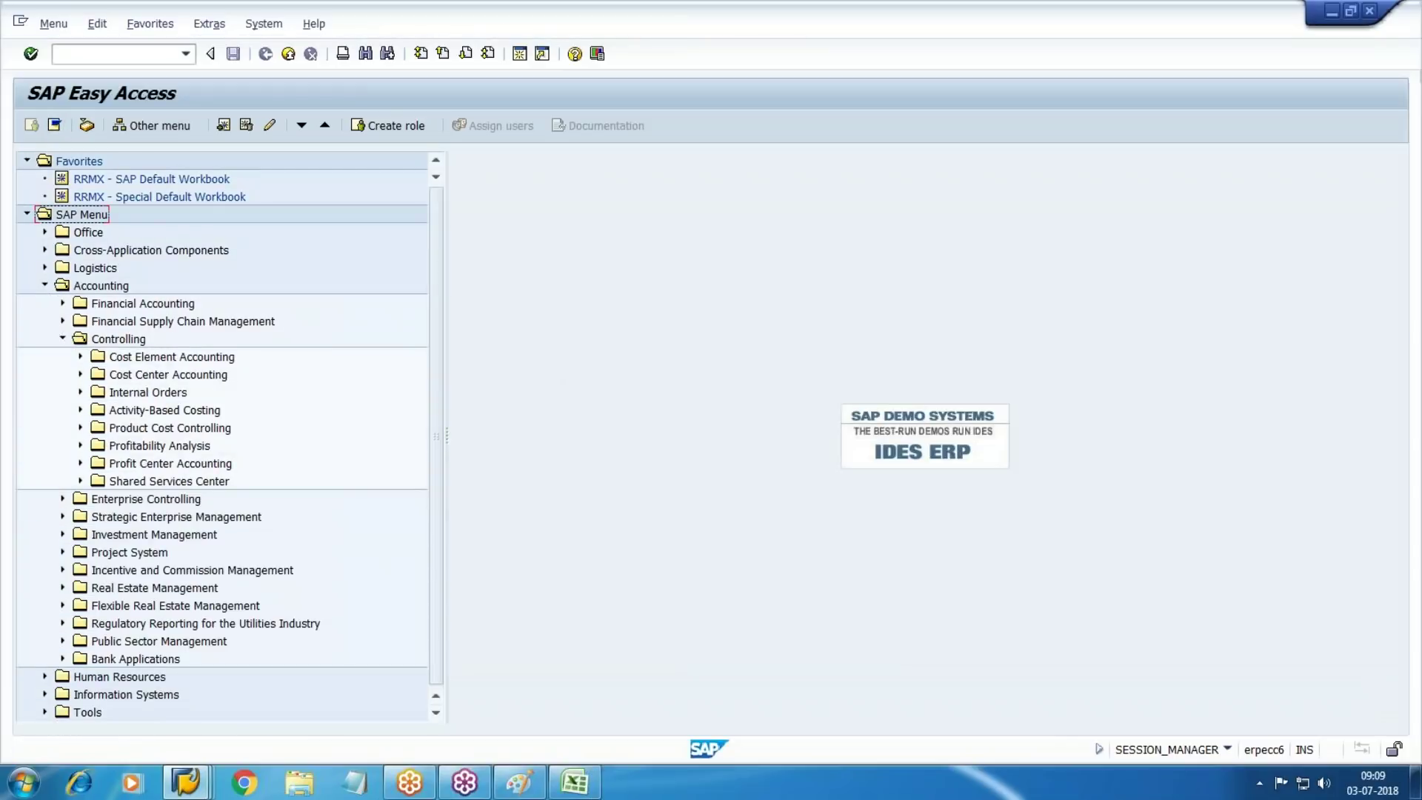
pyautogui.click(104, 429)
pyautogui.scroll(-1, 101, 492)
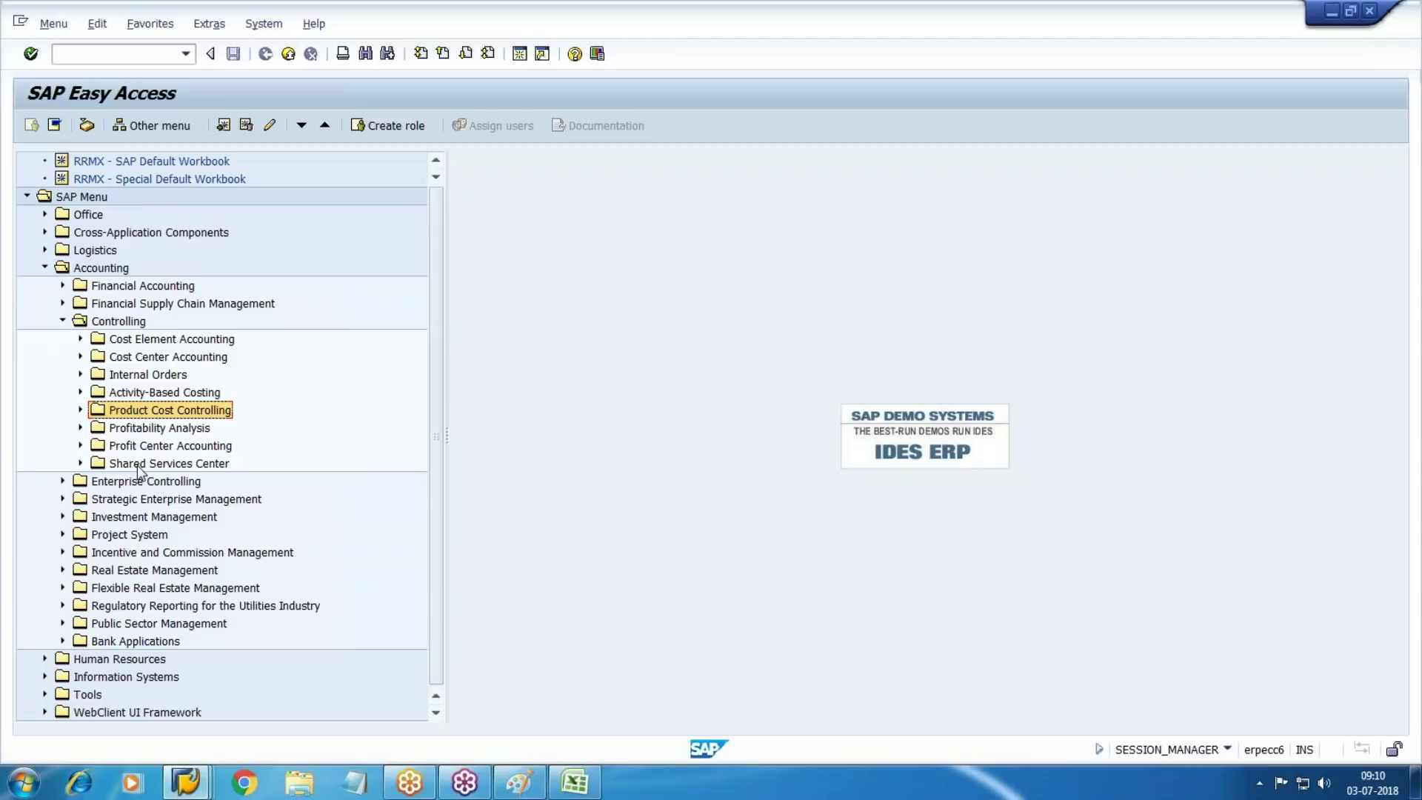
pyautogui.click(80, 356)
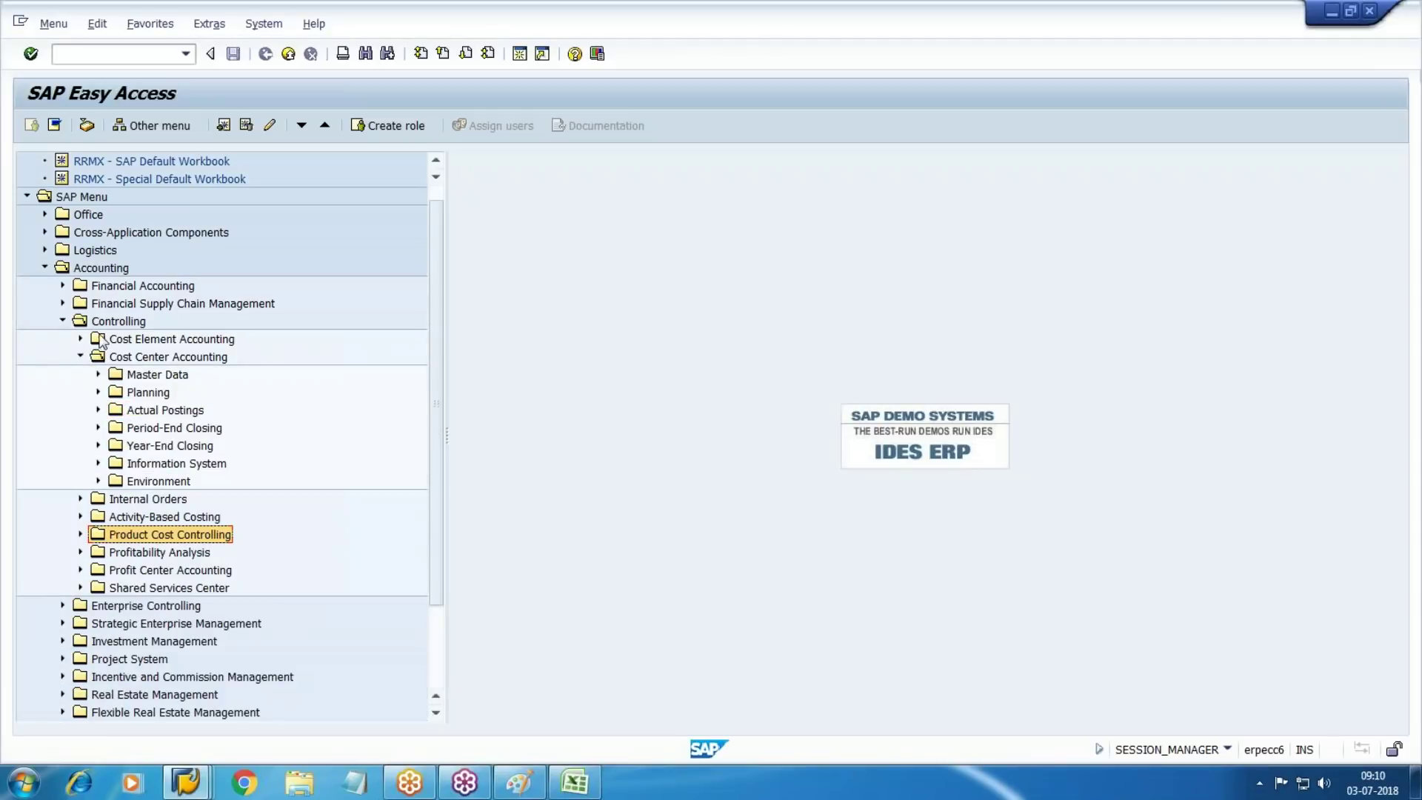
# Drill into Period-End Closing > Single Functions > Allocations and launch KSU5 - Assessment
pyautogui.click(168, 428)
pyautogui.click(98, 428)
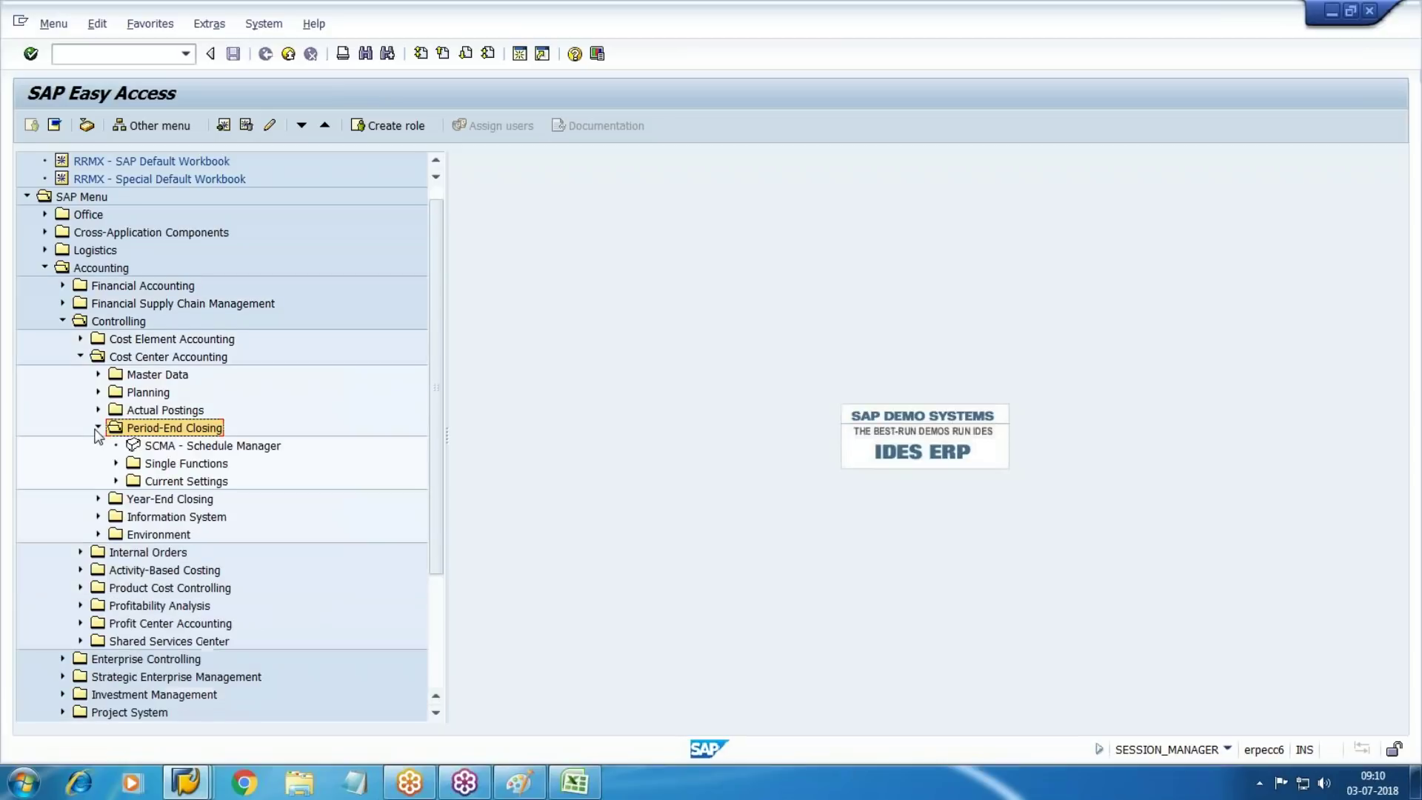
pyautogui.scroll(-2, 97, 436)
pyautogui.click(163, 373)
pyautogui.click(116, 374)
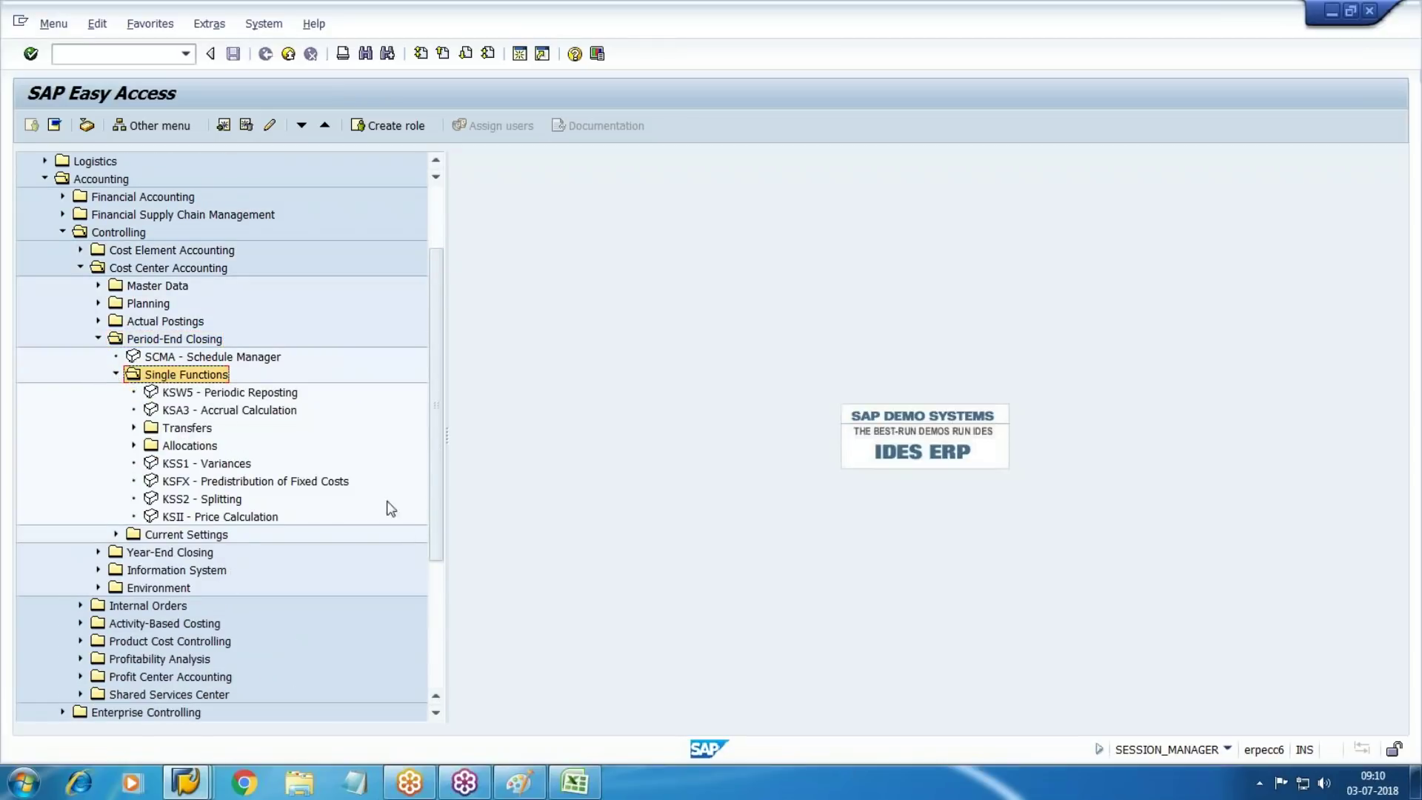
pyautogui.scroll(-1, 407, 536)
pyautogui.click(190, 392)
pyautogui.click(133, 392)
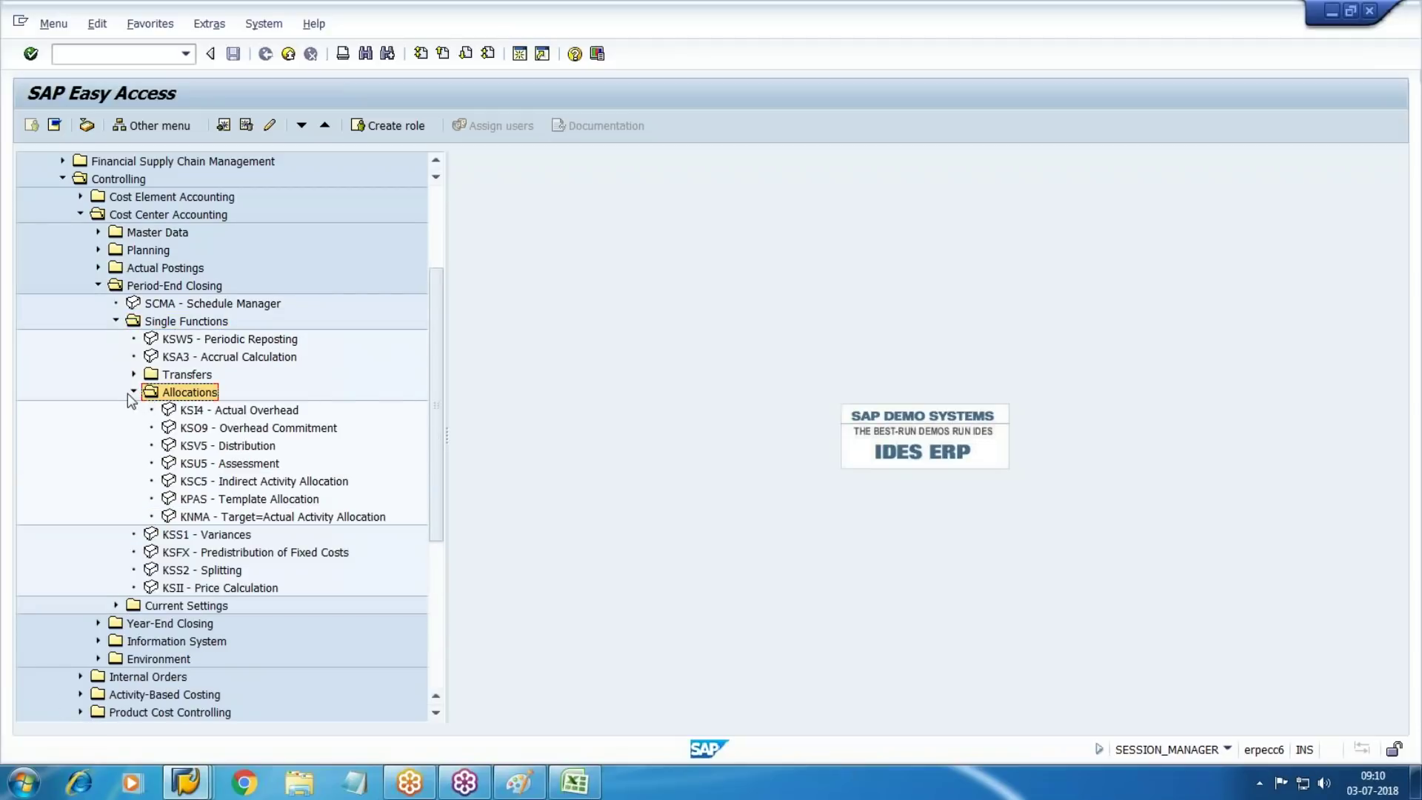
pyautogui.scroll(-1, 234, 391)
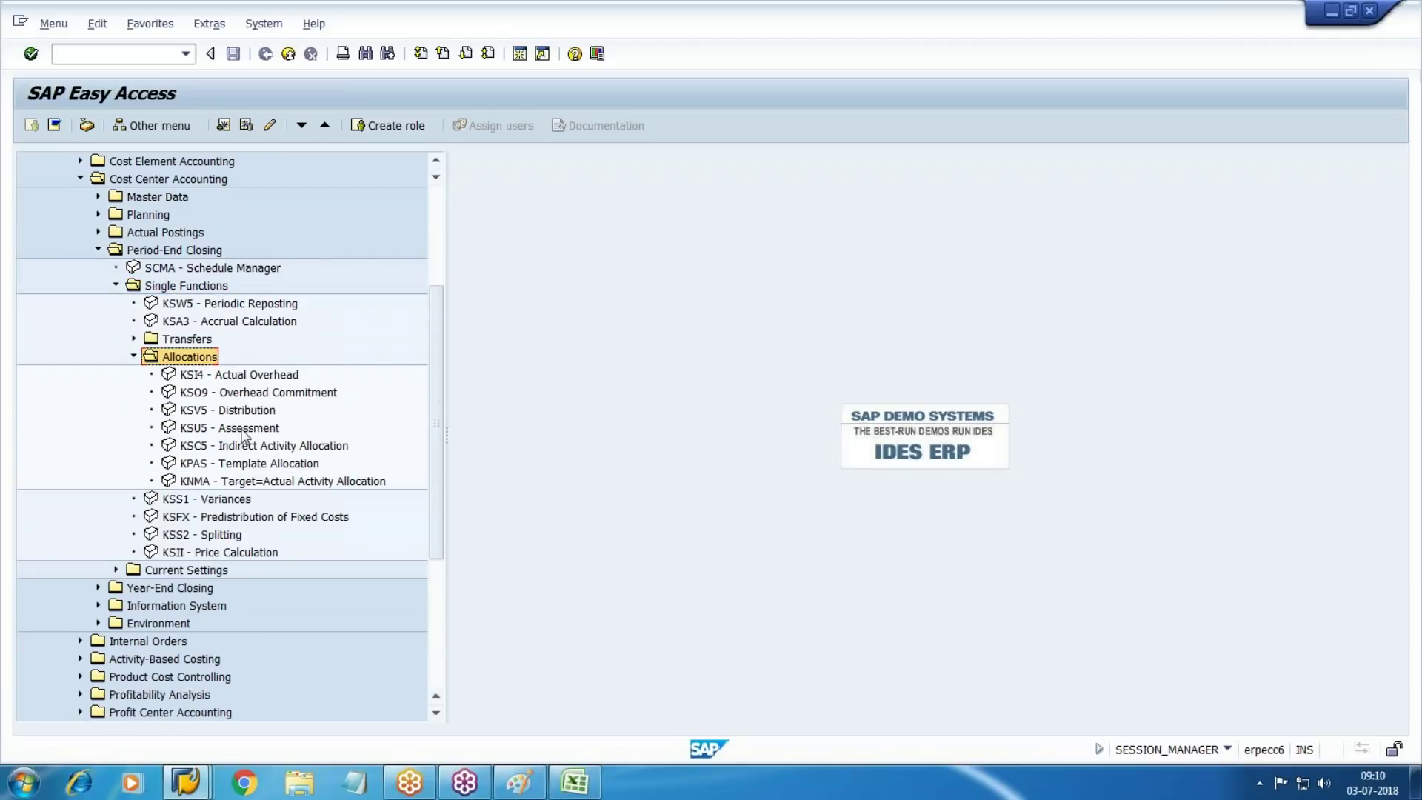
pyautogui.click(231, 430)
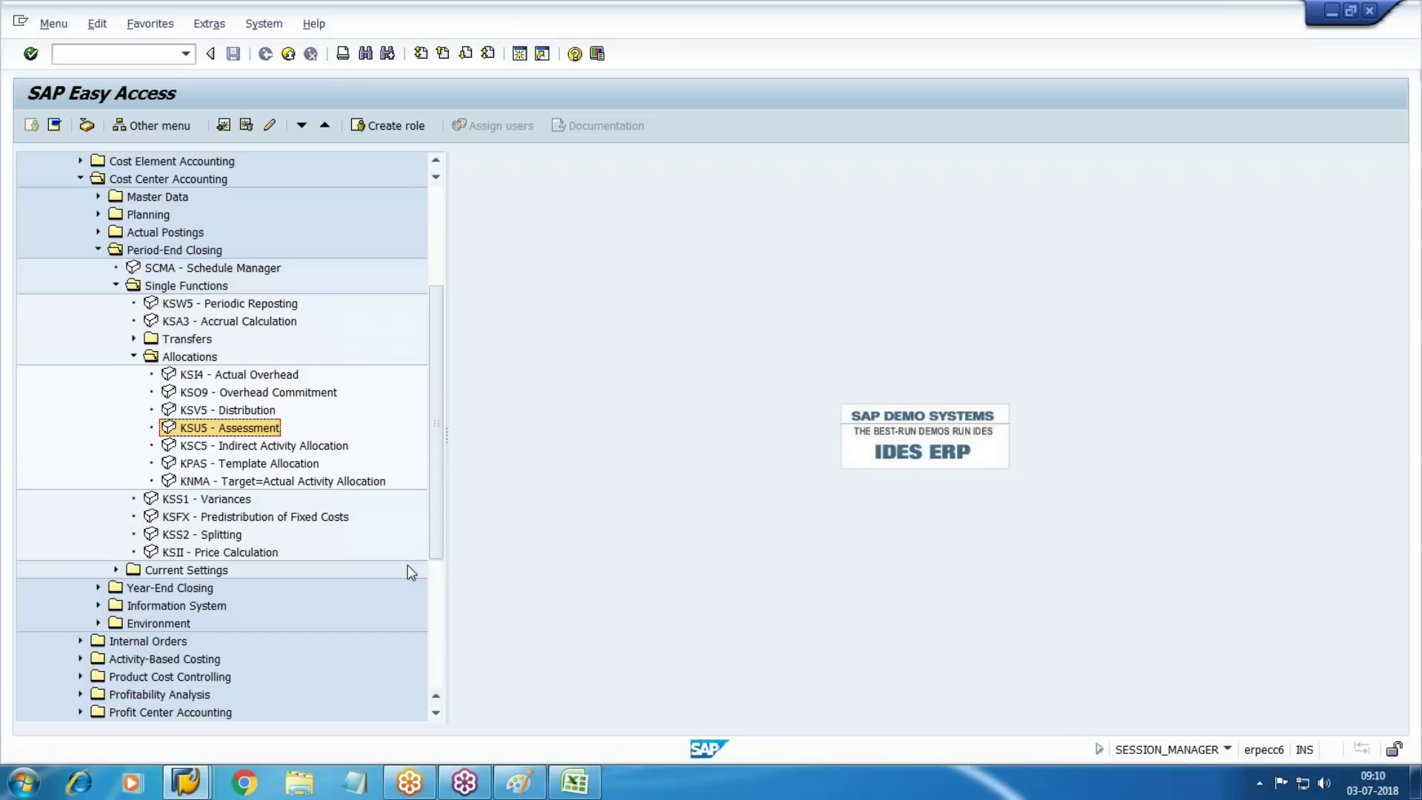
pyautogui.press('Return')
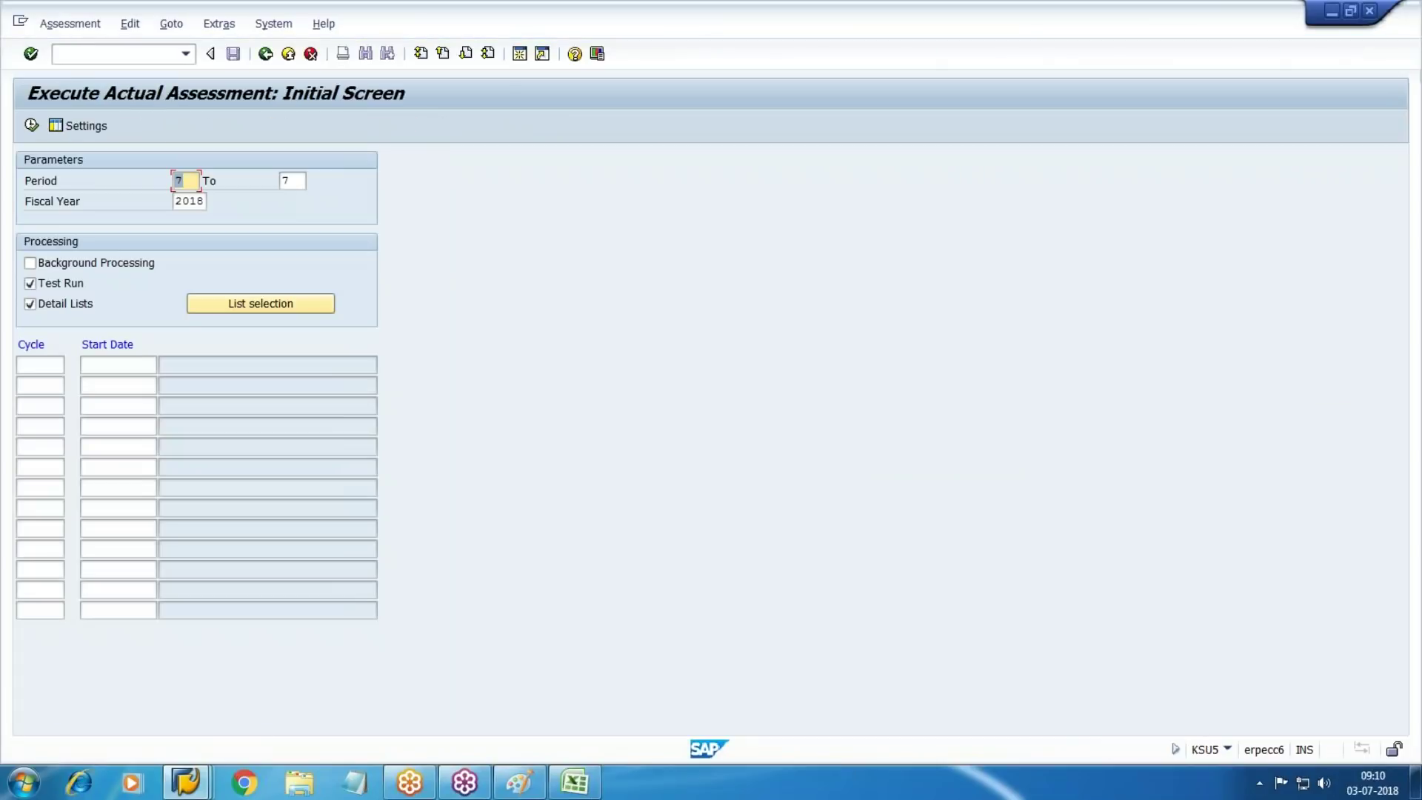
# Enter cycle 15000 and execute the assessment as a test run for period 7 of 2018
pyautogui.press('Tab')
pyautogui.press('Tab')
pyautogui.press('Tab')
pyautogui.press('Tab')
pyautogui.press('Tab')
pyautogui.press('Tab')
pyautogui.press('Tab')
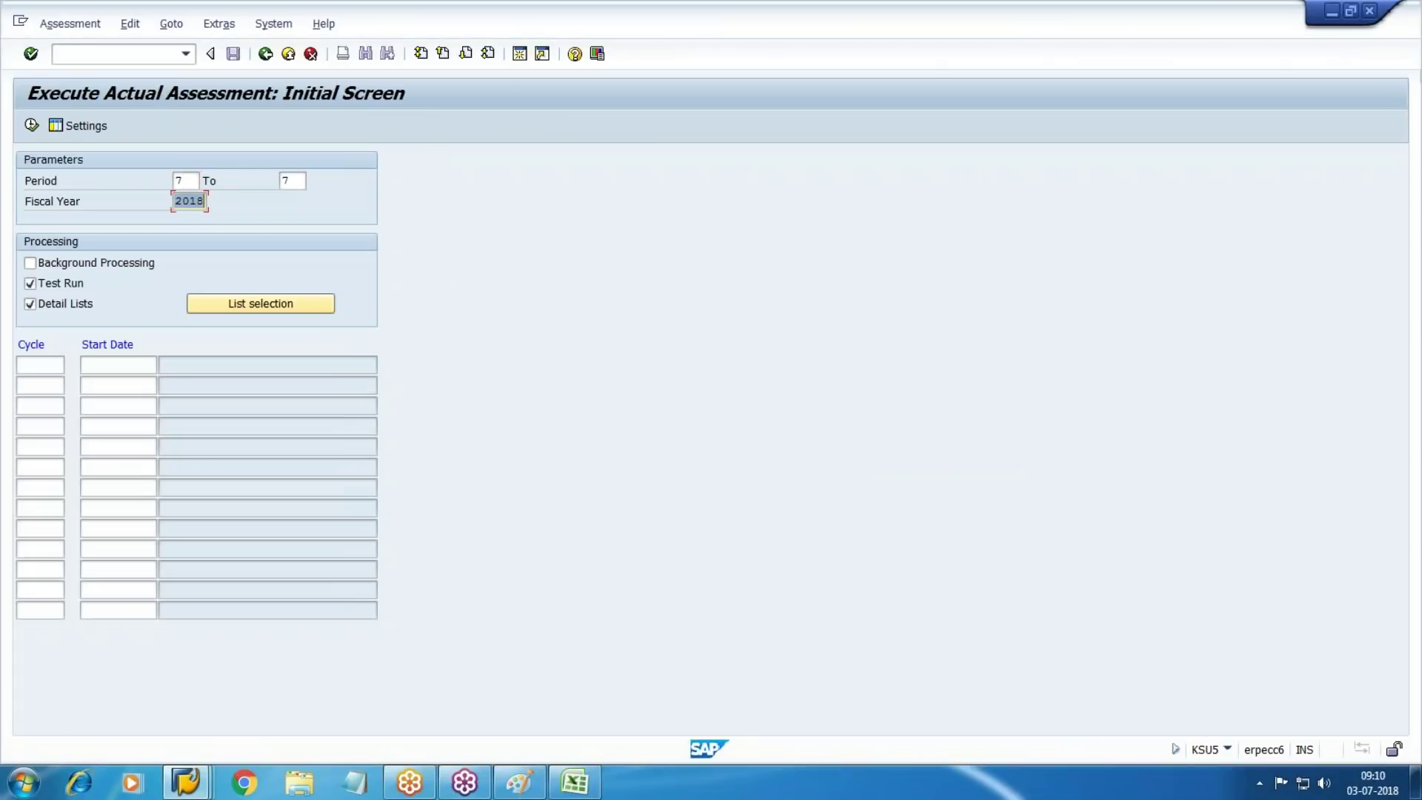
pyautogui.write('15000')
pyautogui.press('Return')
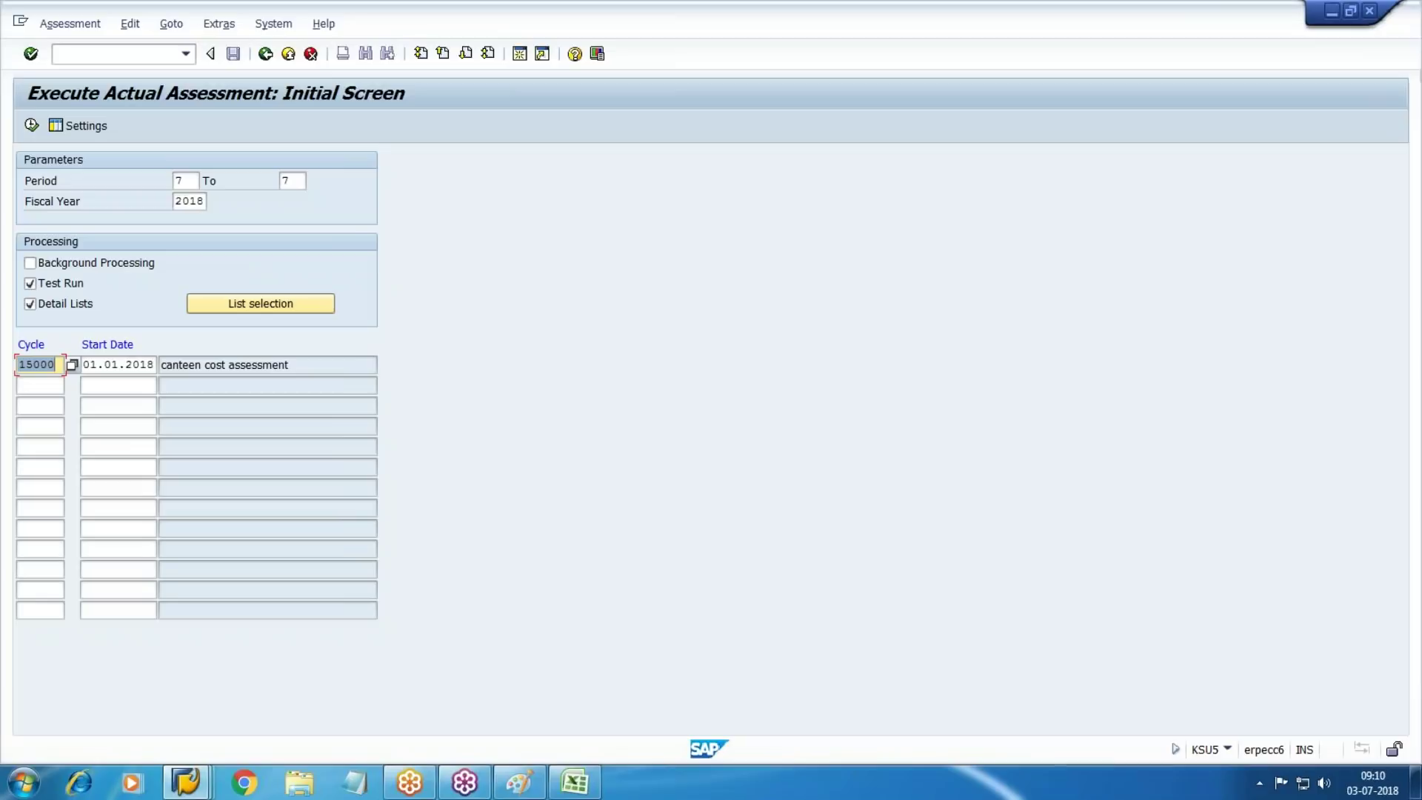
pyautogui.click(32, 128)
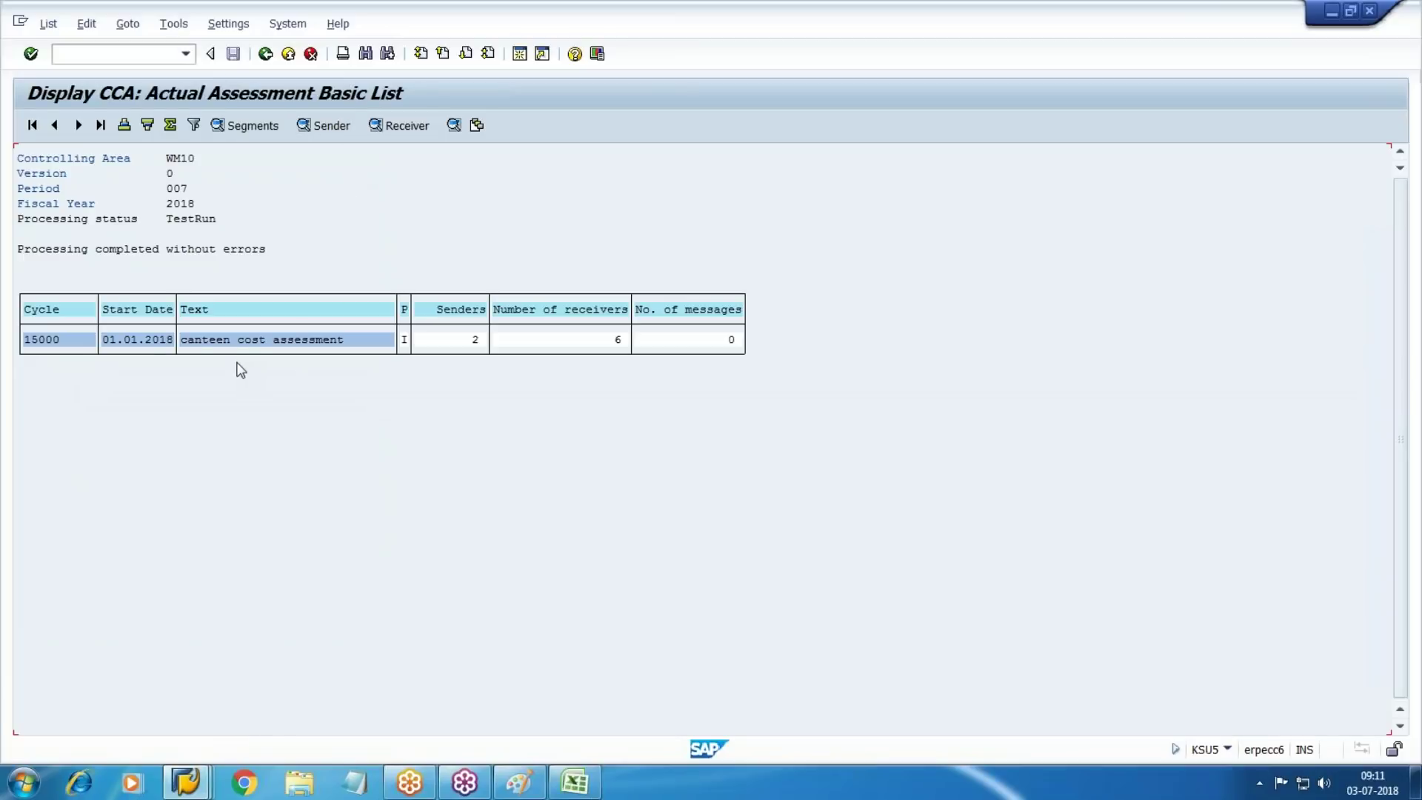
# Check the sender tracing factors 300.000 and 100,00 against the receiver employee totals in Excel
pyautogui.click(322, 127)
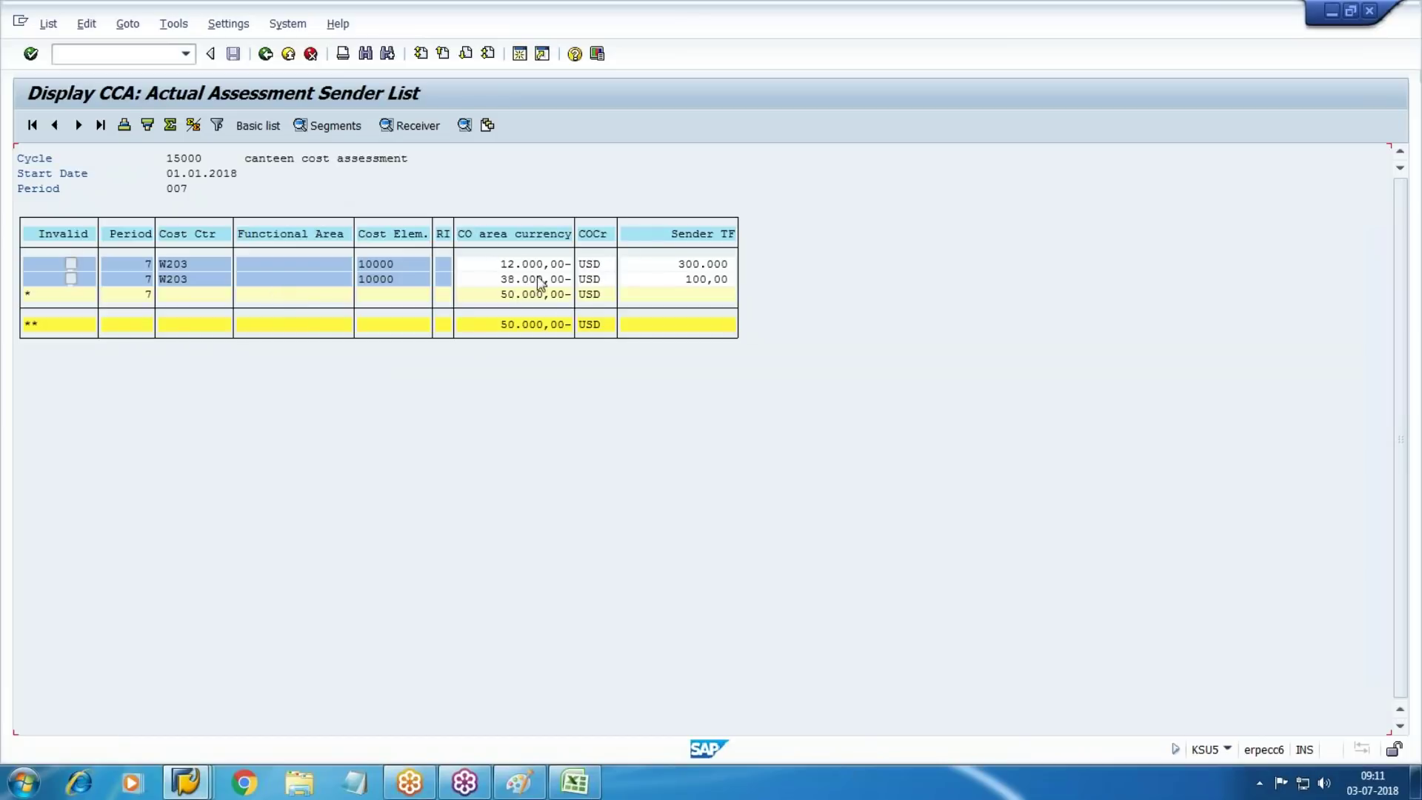
pyautogui.click(669, 267)
pyautogui.click(575, 783)
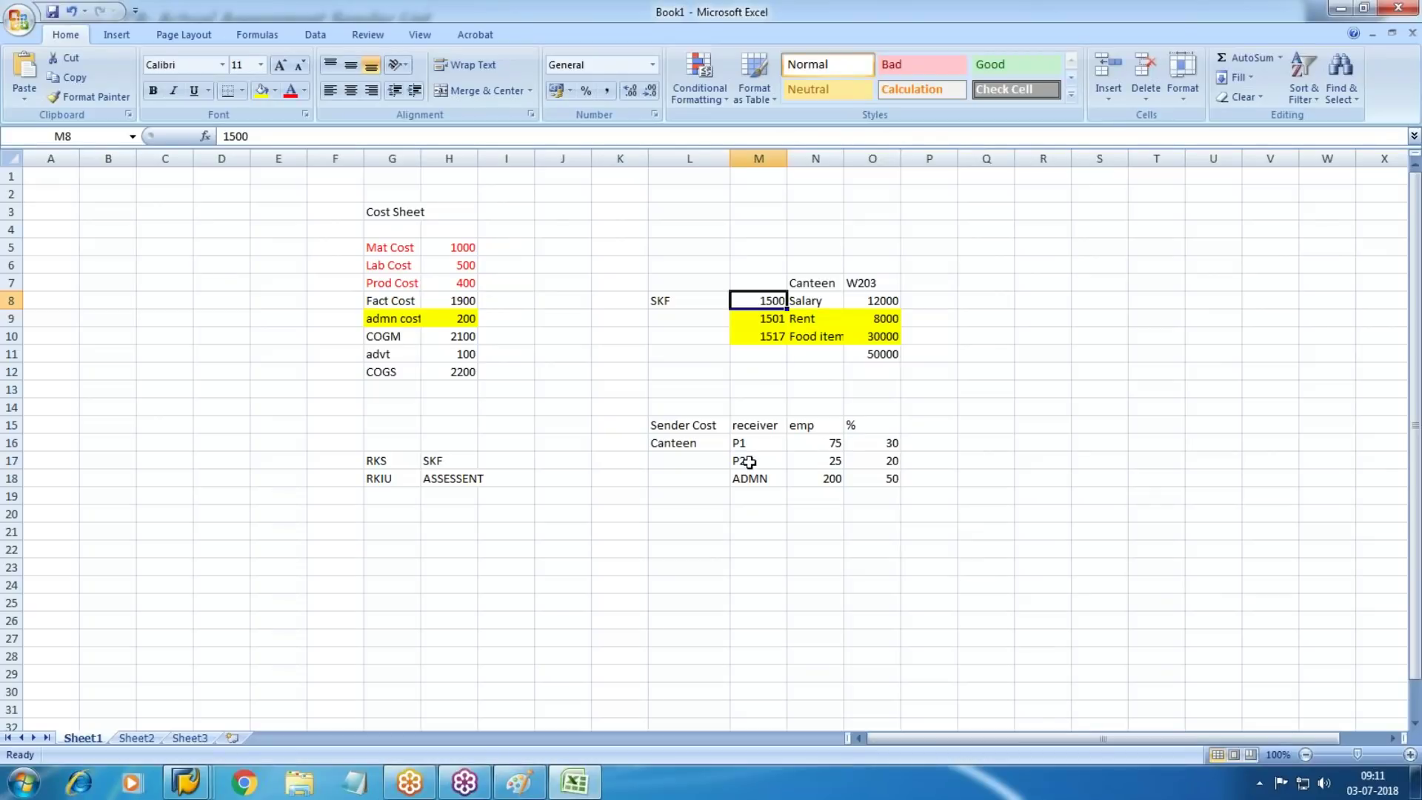
pyautogui.moveTo(814, 447); pyautogui.dragTo(820, 480)
pyautogui.hotkey('alt', 'Tab')
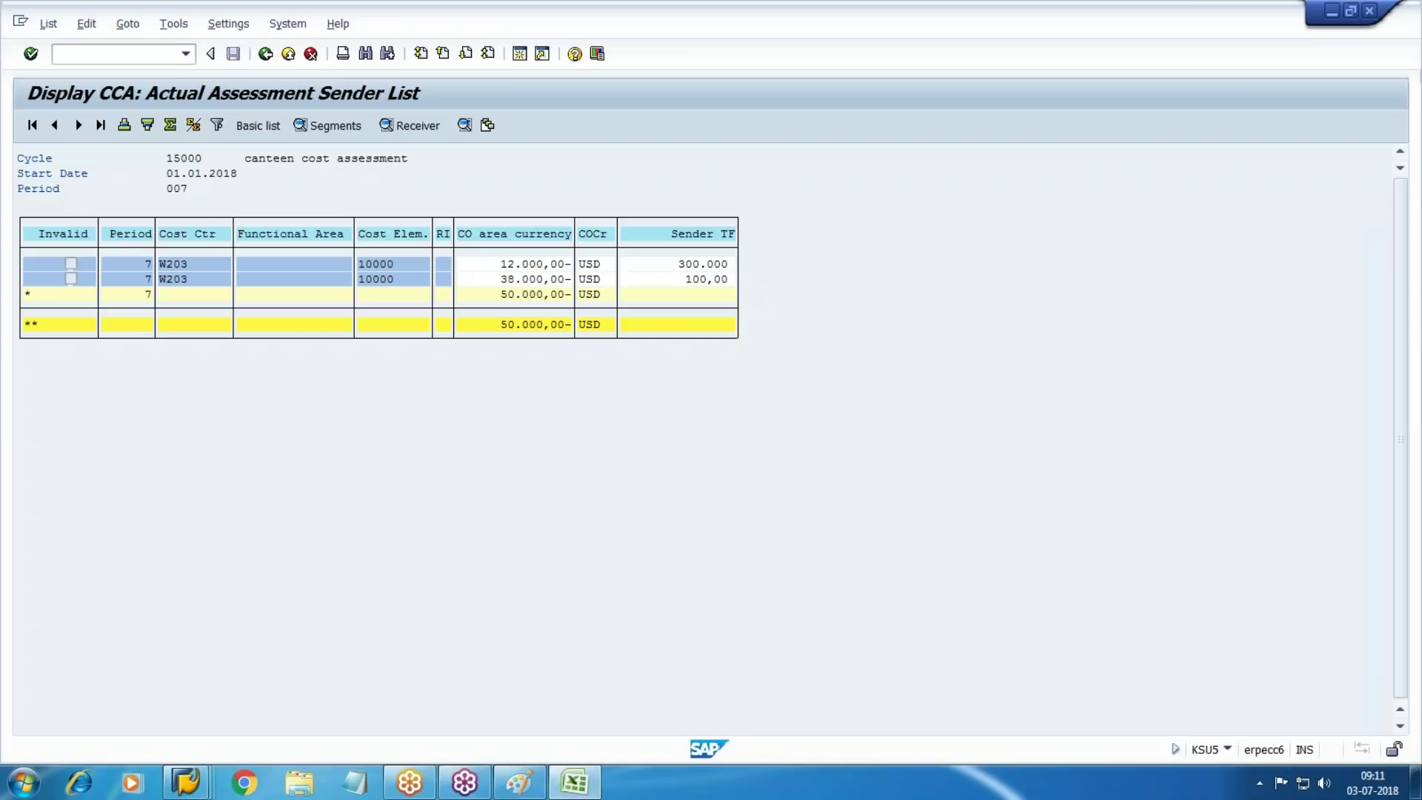
pyautogui.click(683, 277)
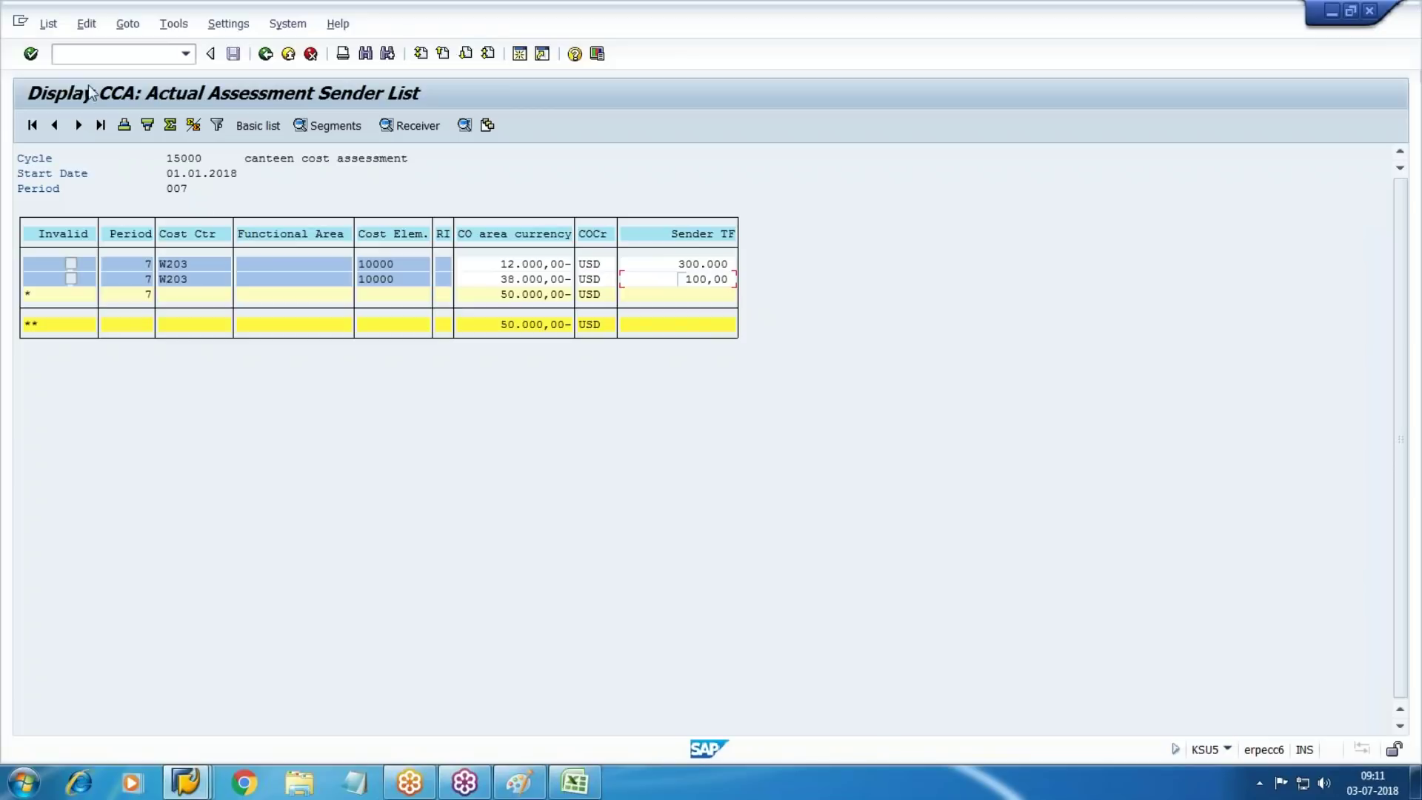
# Review the test run's receiver list, then go back until the 'Leave list?' prompt appears
pyautogui.press('F3')
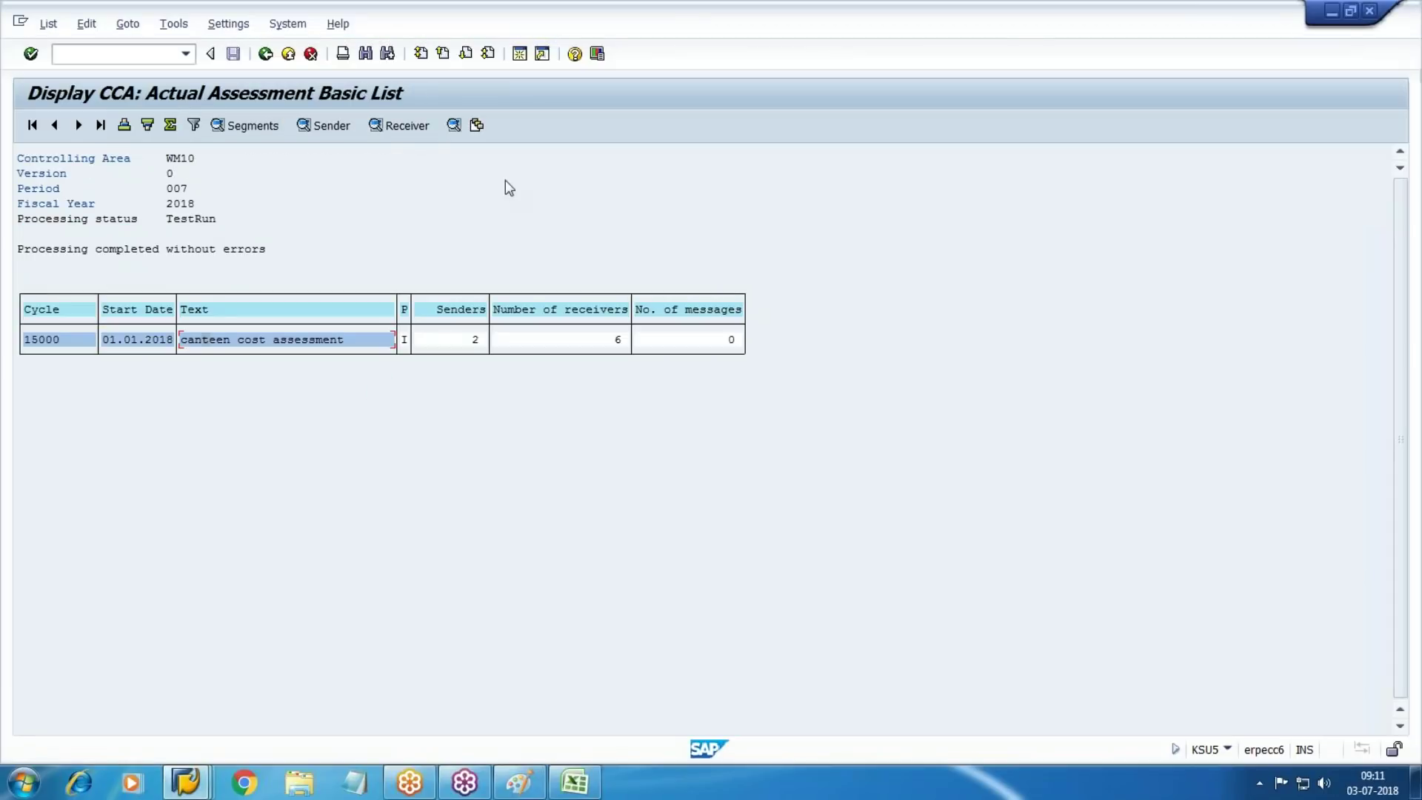
pyautogui.click(412, 125)
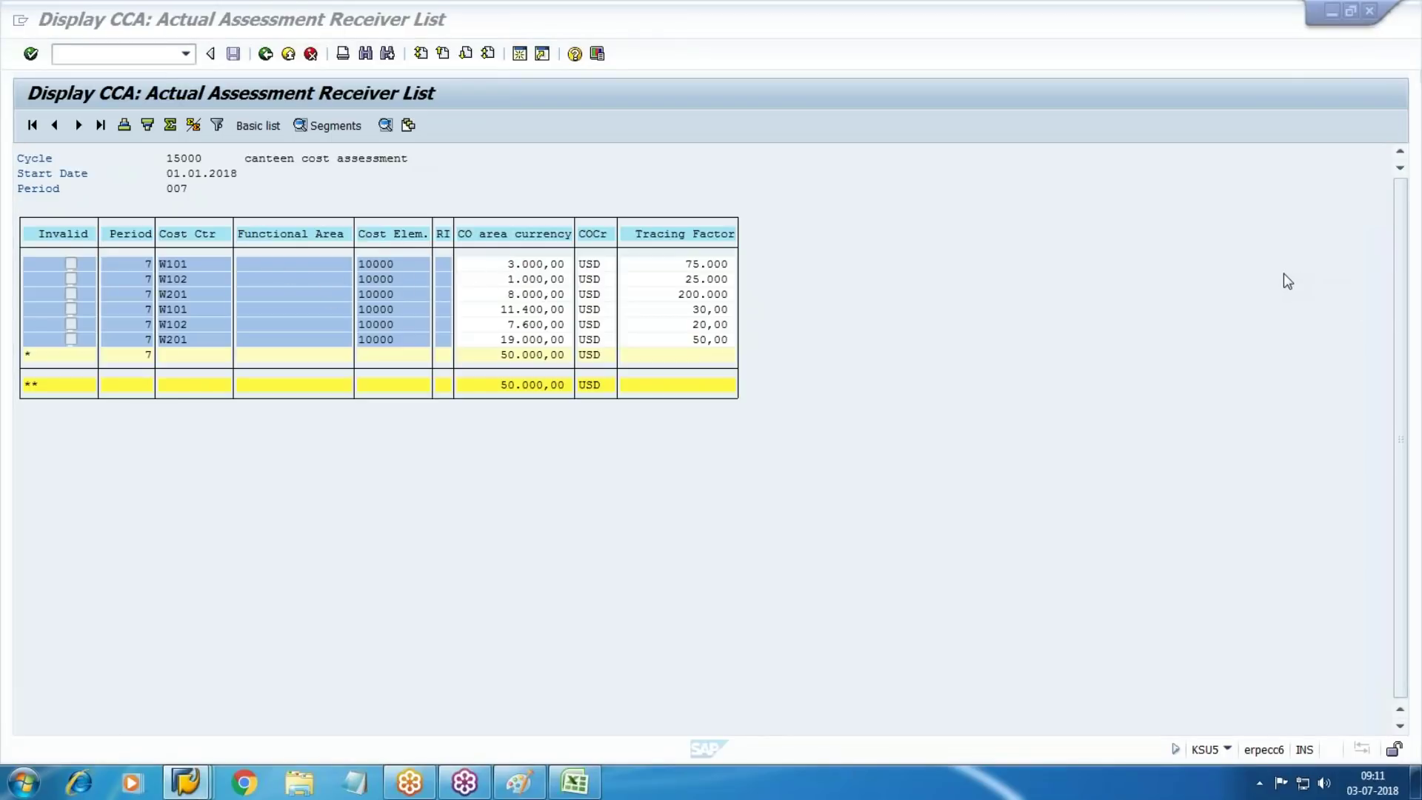
pyautogui.moveTo(447, 317)
pyautogui.mouseDown()
pyautogui.moveTo(297, 325)
pyautogui.moveTo(442, 273)
pyautogui.moveTo(430, 357)
pyautogui.mouseUp()
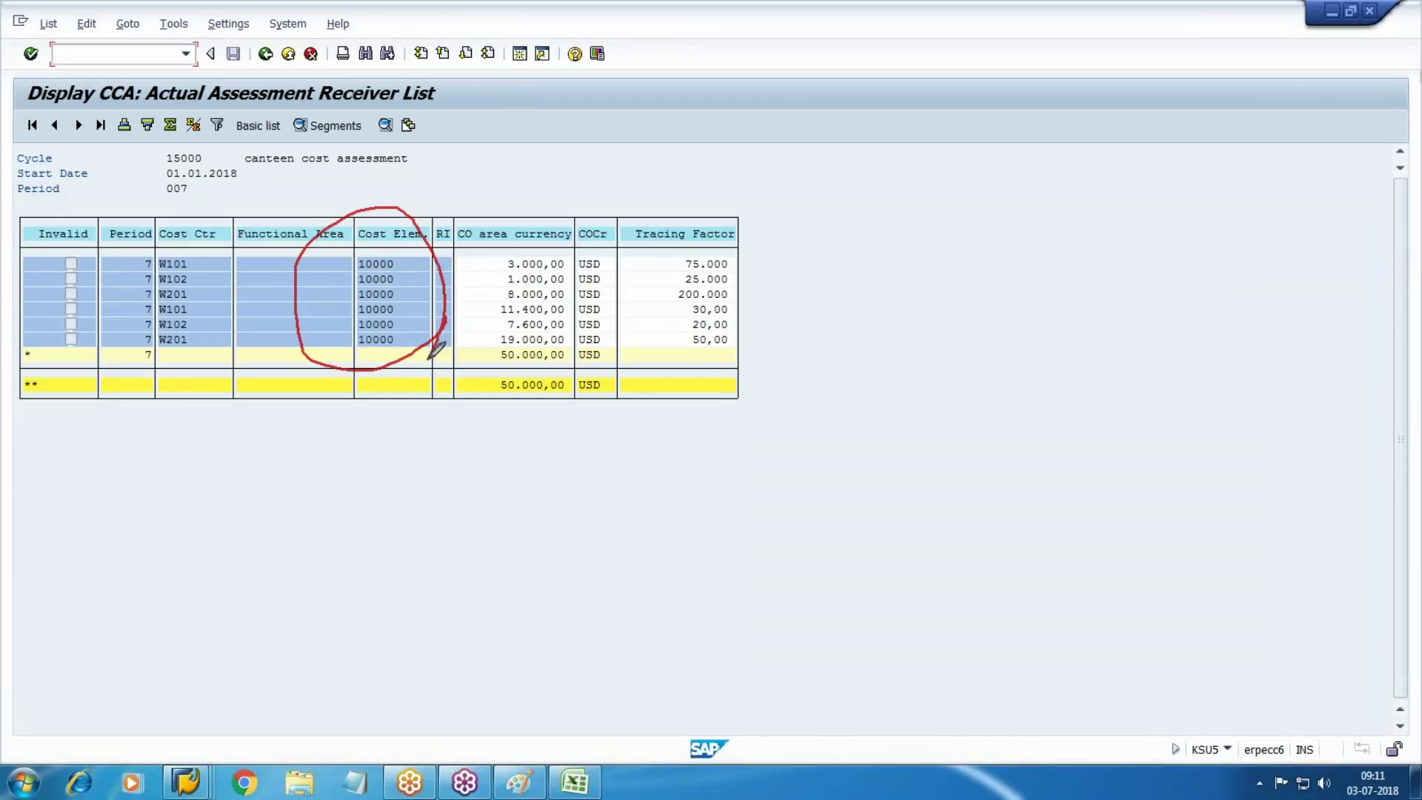
pyautogui.moveTo(748, 262)
pyautogui.mouseDown()
pyautogui.moveTo(768, 255)
pyautogui.moveTo(745, 275)
pyautogui.moveTo(775, 304)
pyautogui.moveTo(786, 345)
pyautogui.moveTo(729, 345)
pyautogui.mouseUp()
pyautogui.moveTo(584, 257)
pyautogui.mouseDown()
pyautogui.moveTo(596, 283)
pyautogui.moveTo(498, 342)
pyautogui.mouseUp()
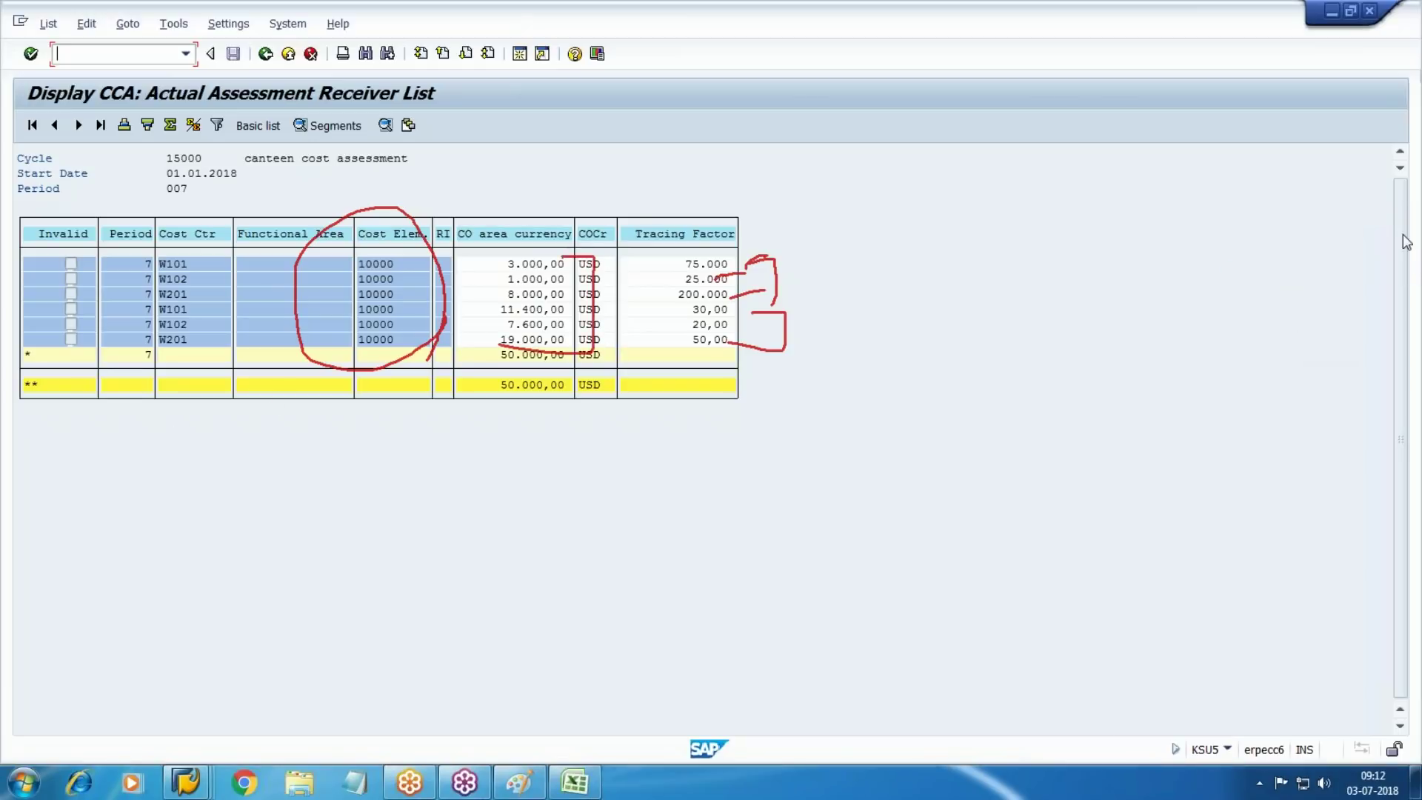
pyautogui.click(1279, 337)
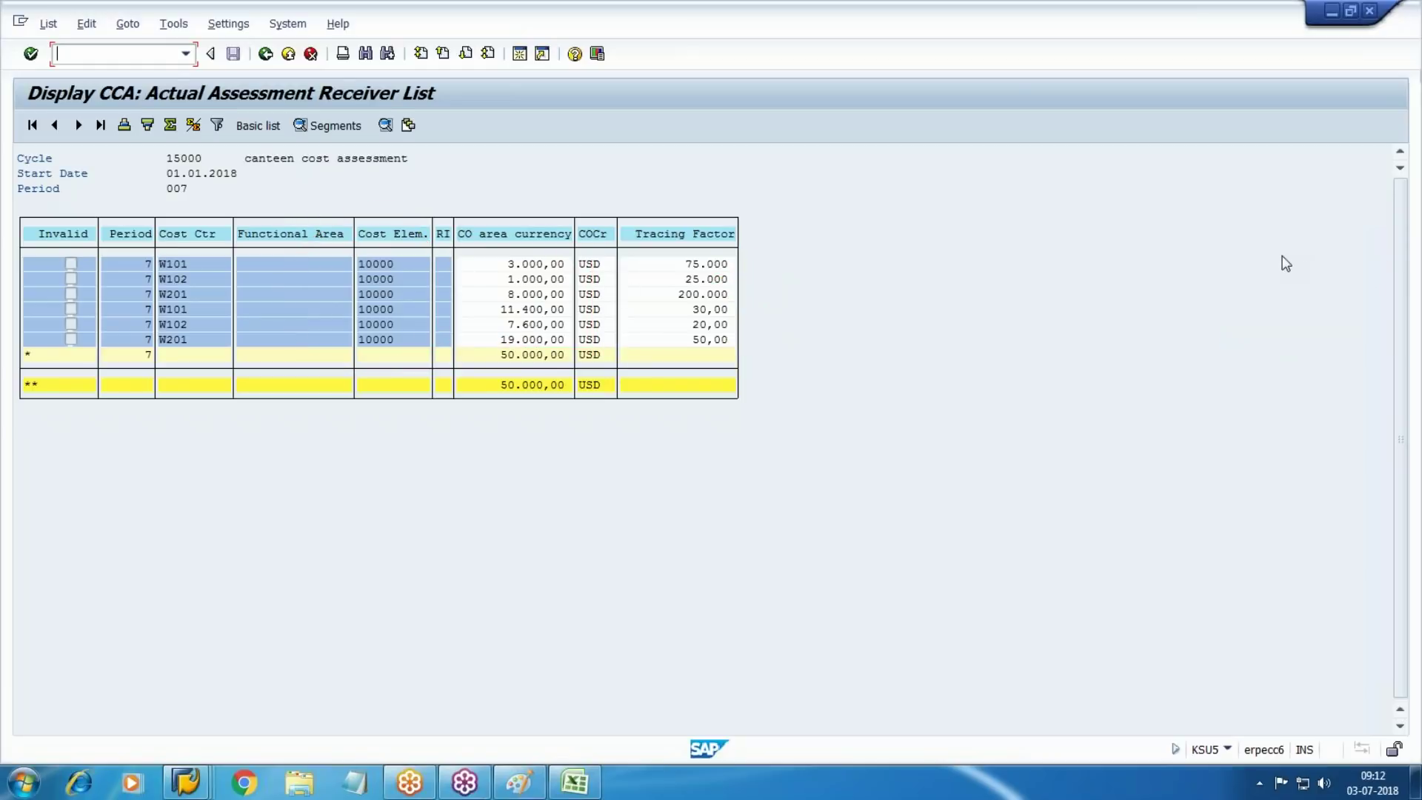
pyautogui.click(258, 58)
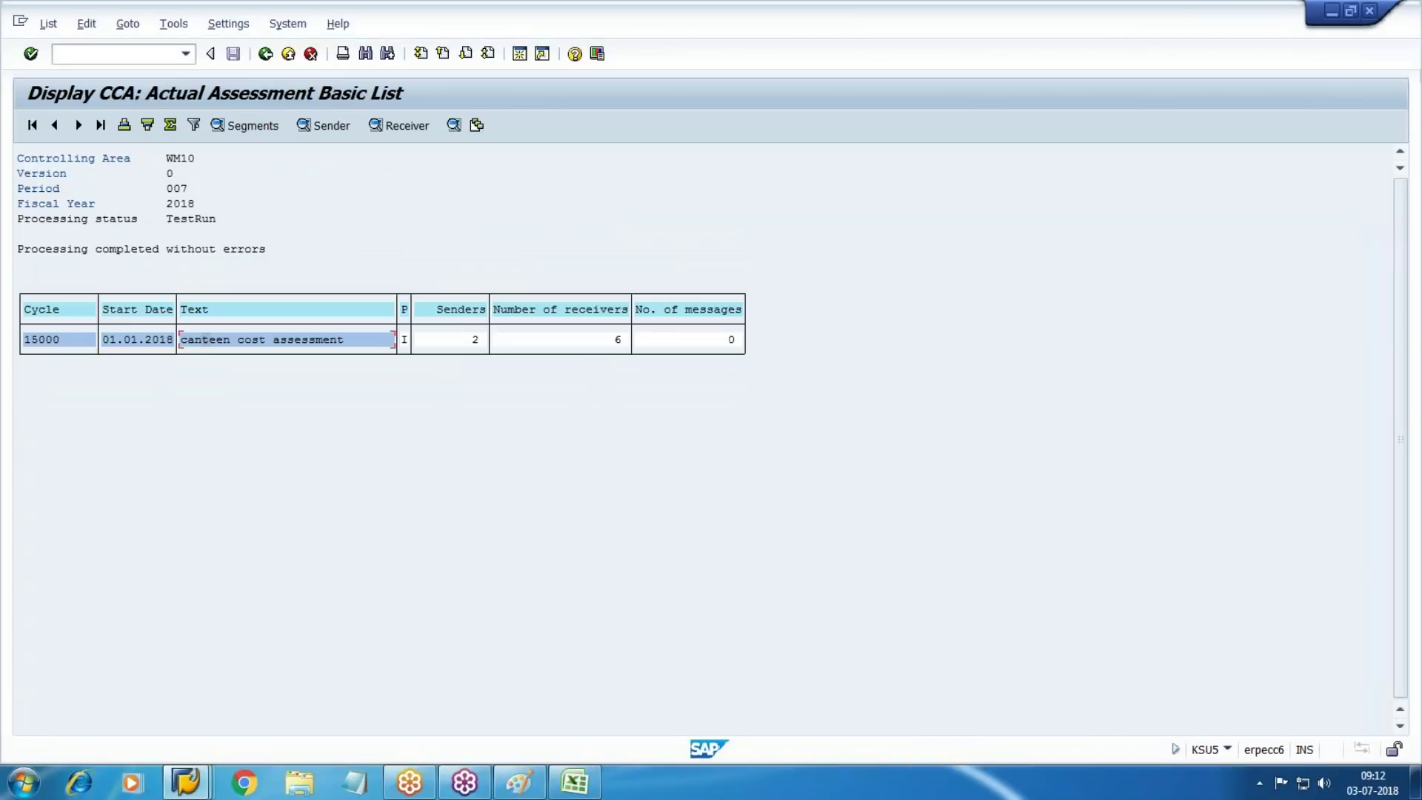
pyautogui.press('F3')
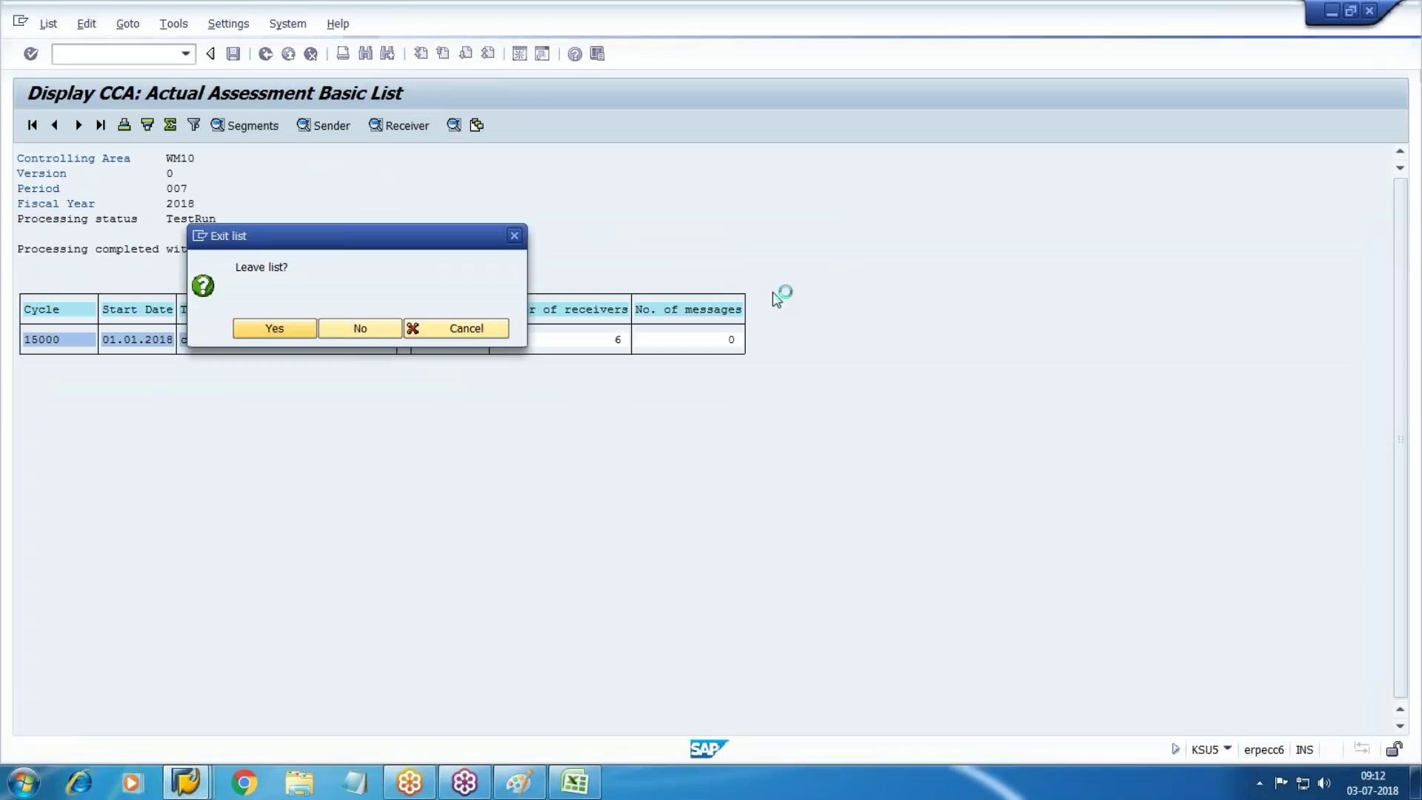
# Confirm leaving, clear Test Run, and post cycle 15000 as a live assessment run
pyautogui.press('Return')
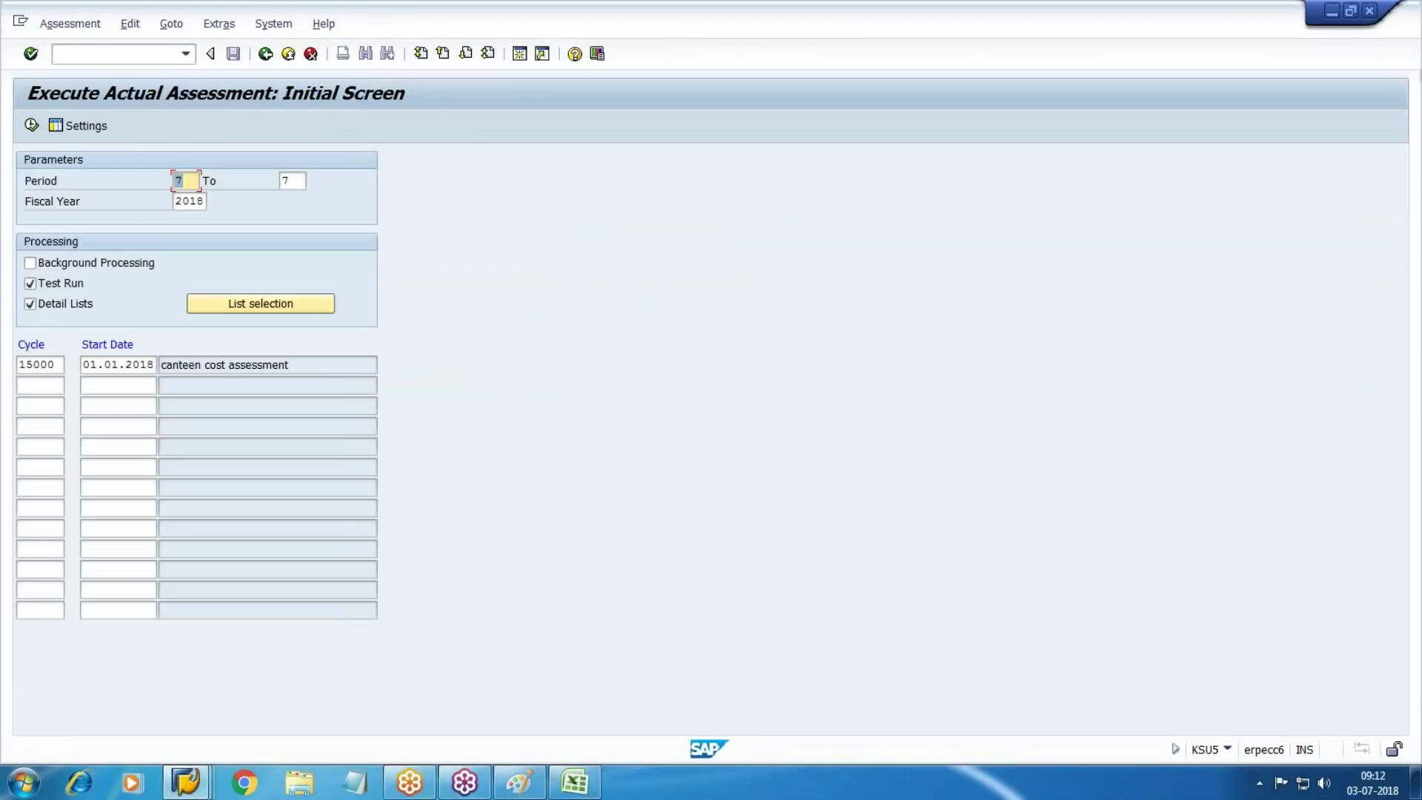
pyautogui.click(59, 284)
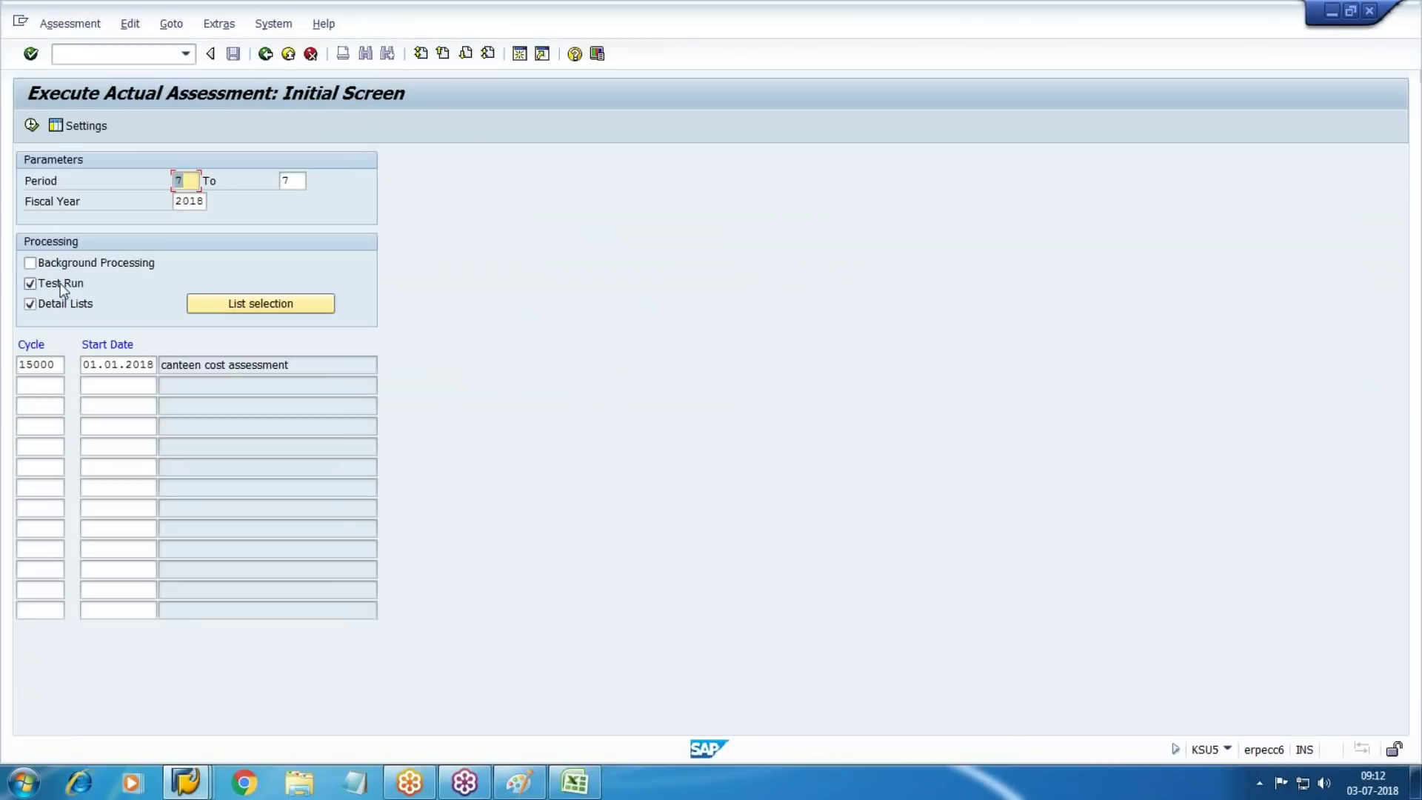
pyautogui.click(31, 125)
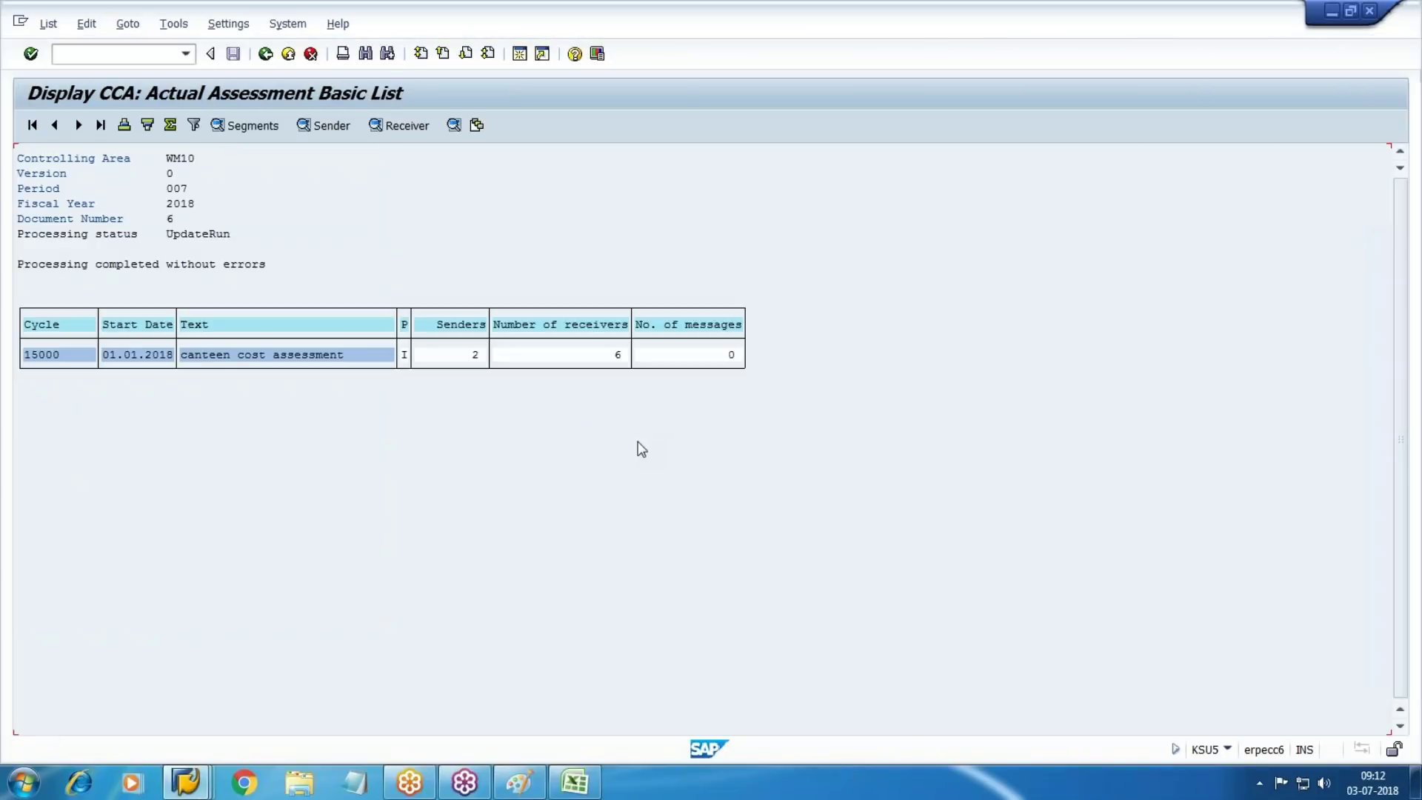
pyautogui.click(186, 782)
# Rerun the W203 line item report with group W100 cleared, showing the 0,00 balance
pyautogui.click(495, 703)
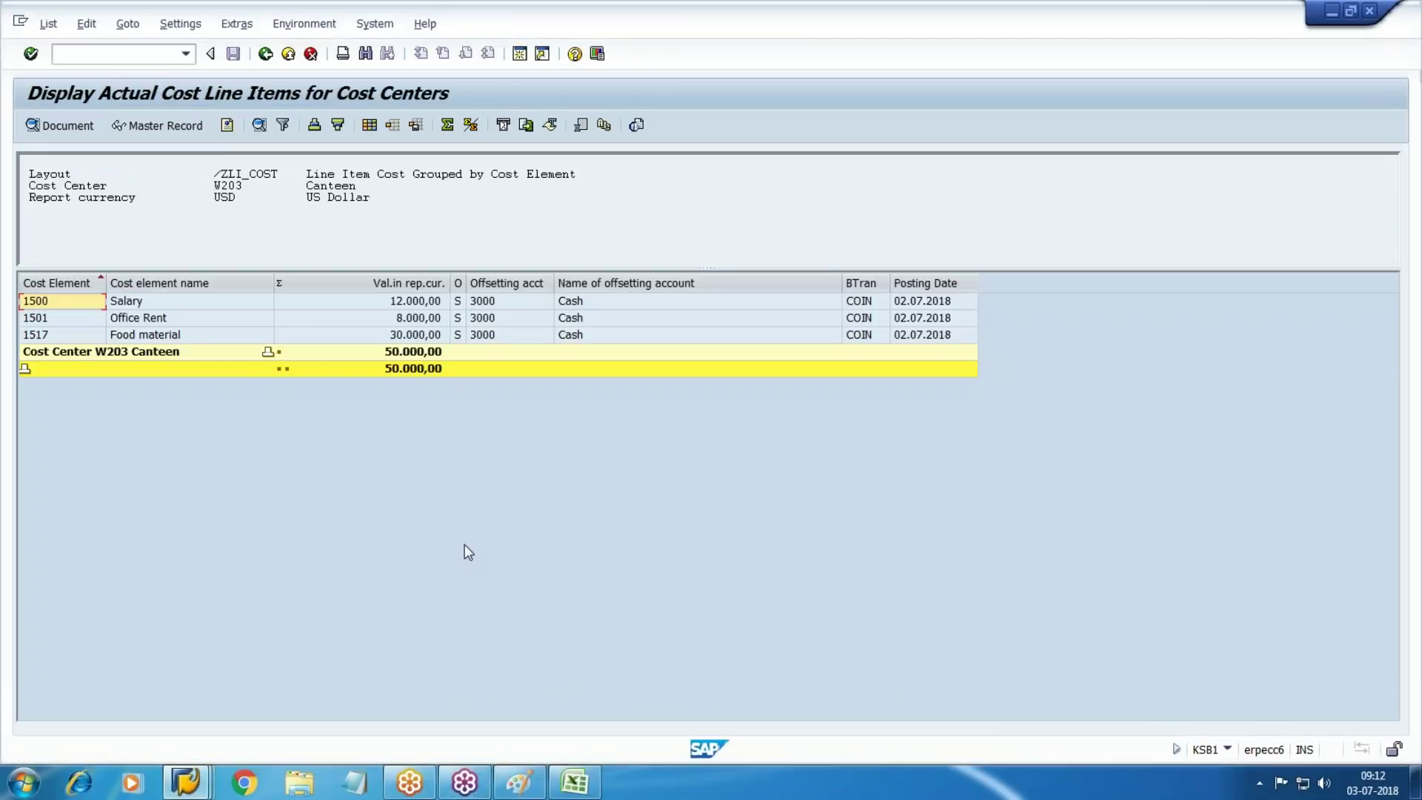
pyautogui.click(265, 54)
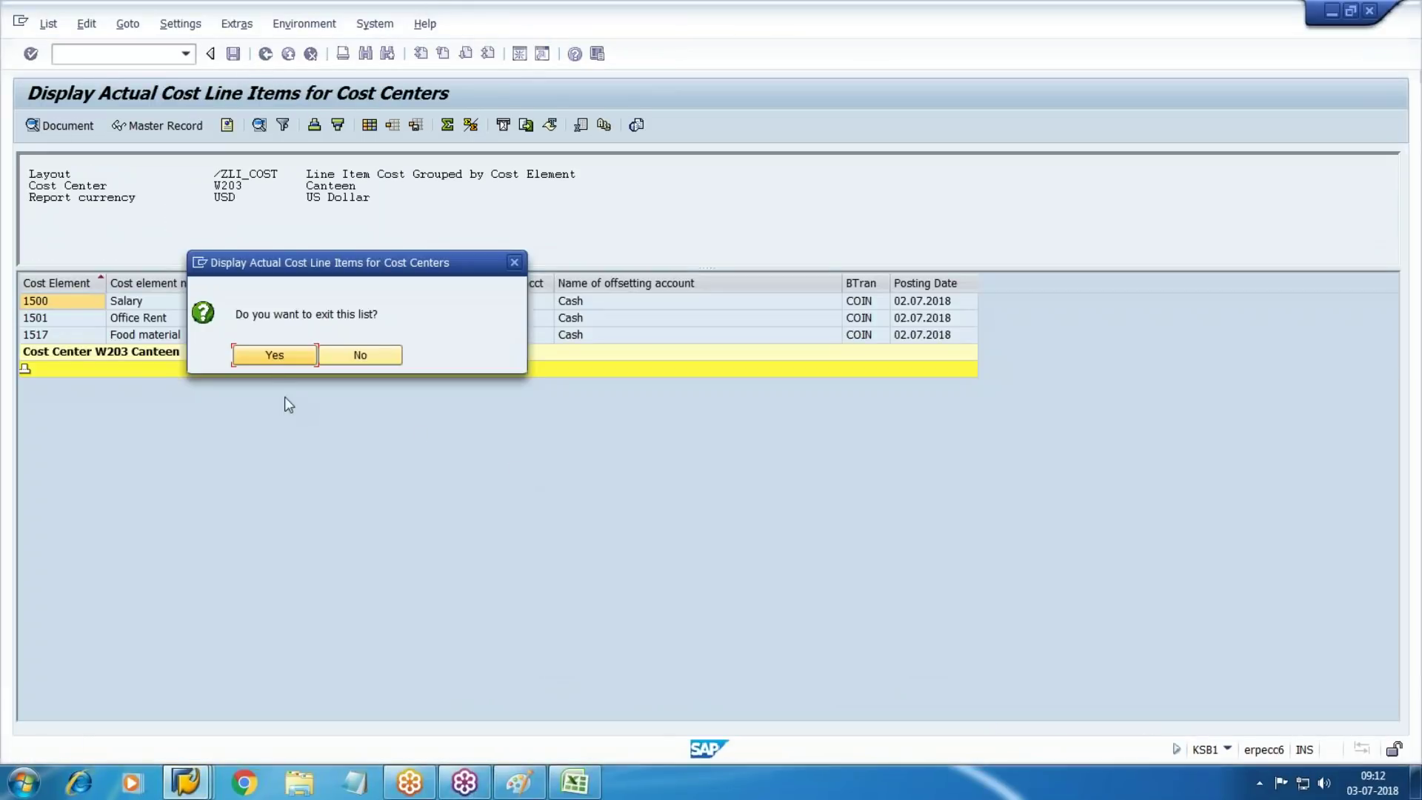
pyautogui.click(274, 354)
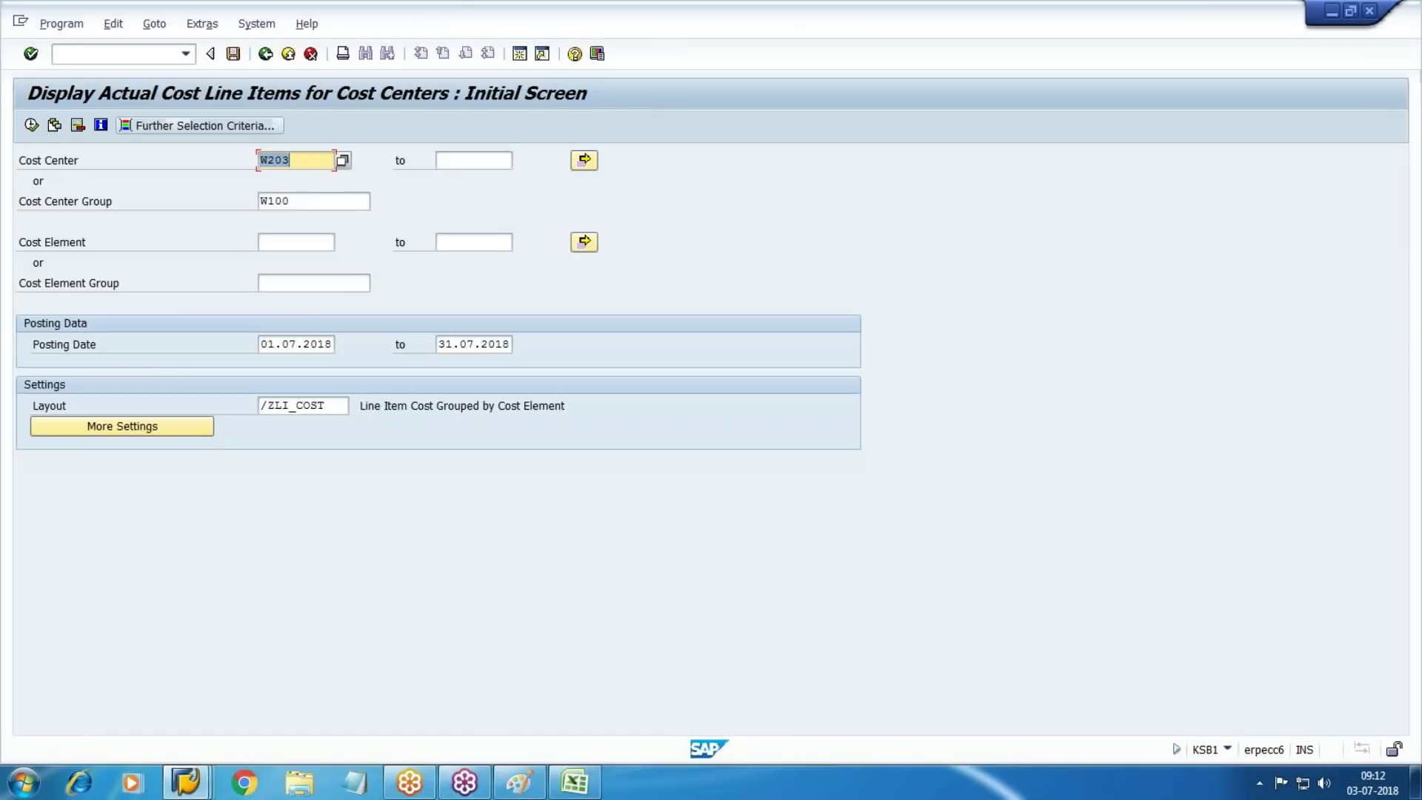
pyautogui.press('Tab')
pyautogui.press('Tab')
pyautogui.press('Tab')
pyautogui.press('Tab')
pyautogui.hotkey('shift', 'Tab')
pyautogui.press('Delete')
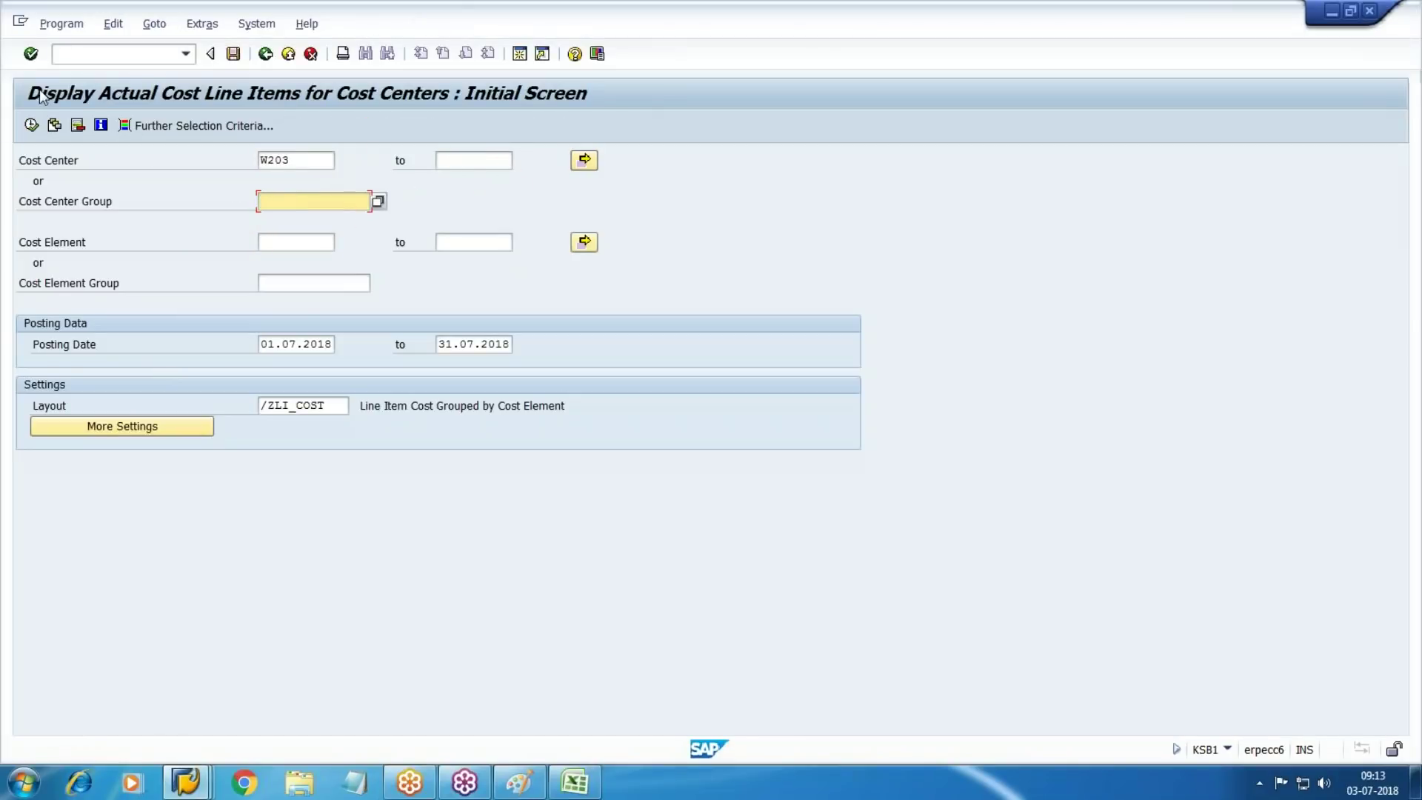
pyautogui.click(31, 124)
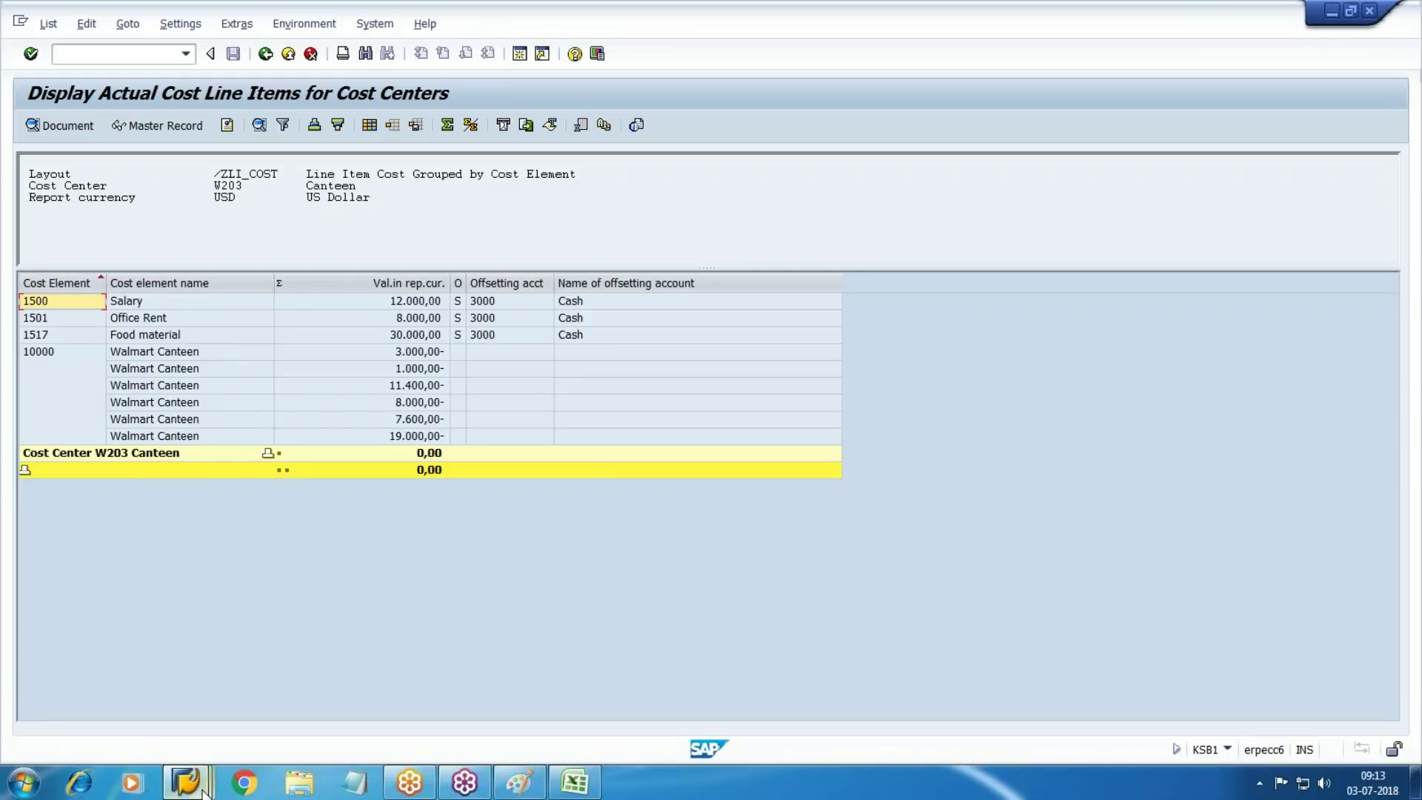
# Rerun the line item report for receiver cost centers W101 and W102 with W203 cleared
pyautogui.moveTo(185, 782)
pyautogui.click(701, 720)
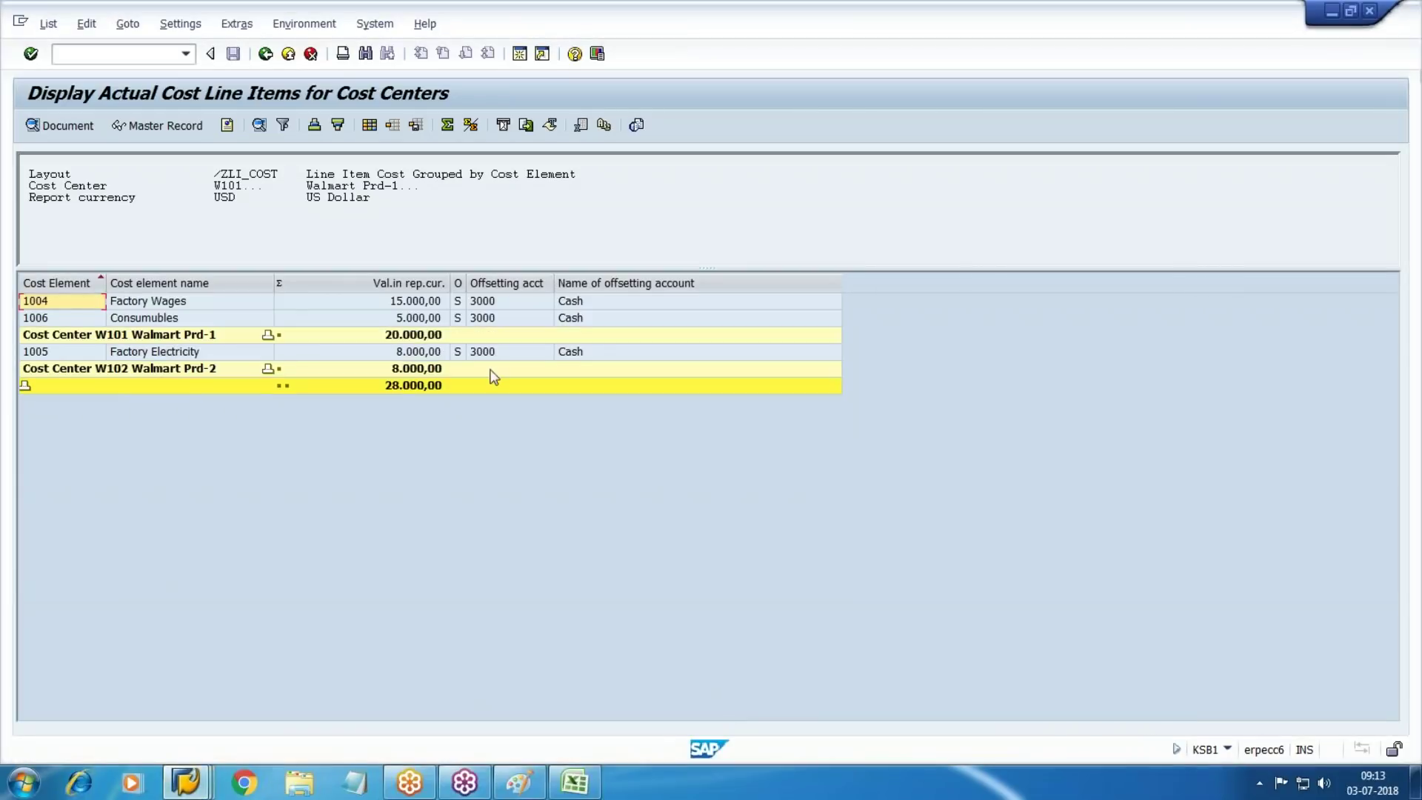
pyautogui.click(266, 53)
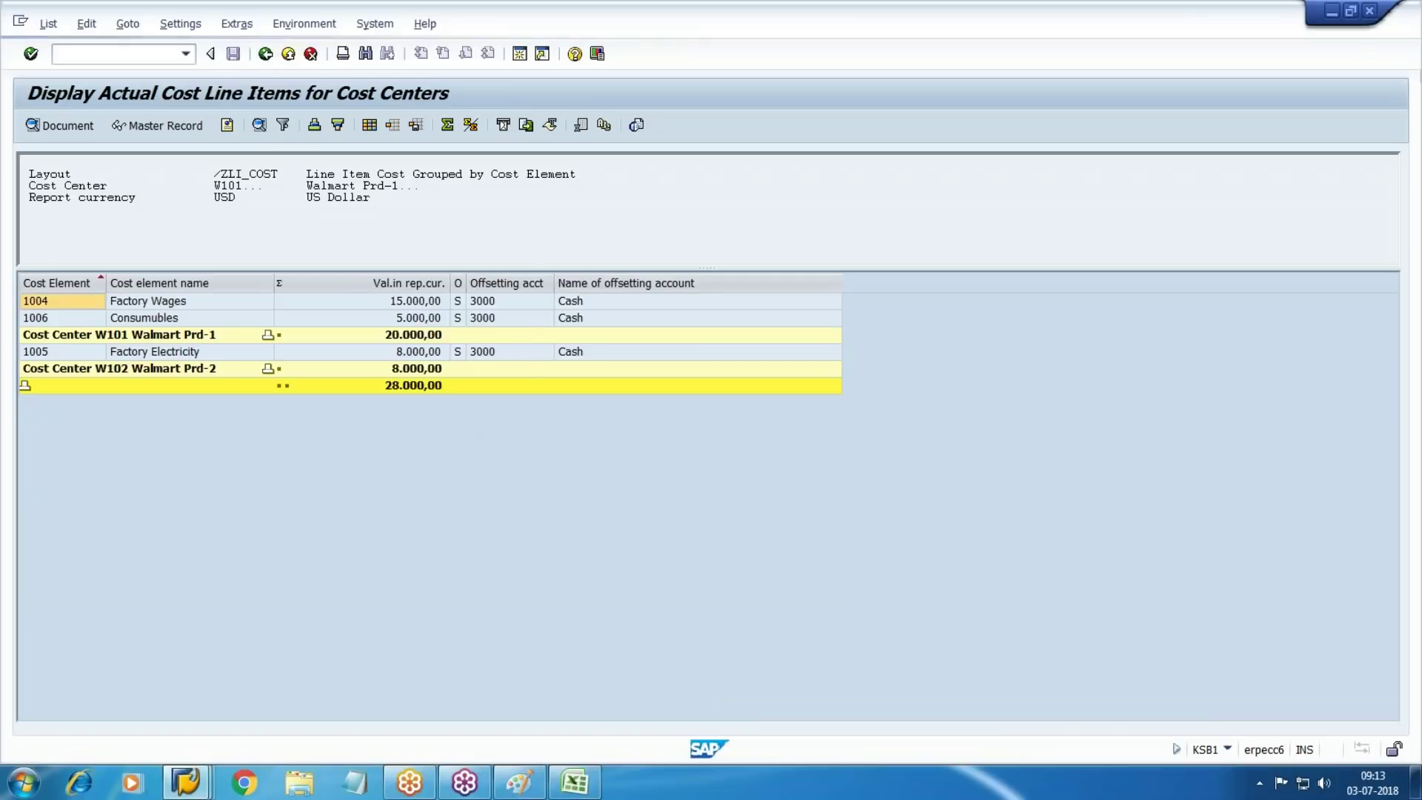
pyautogui.press('Return')
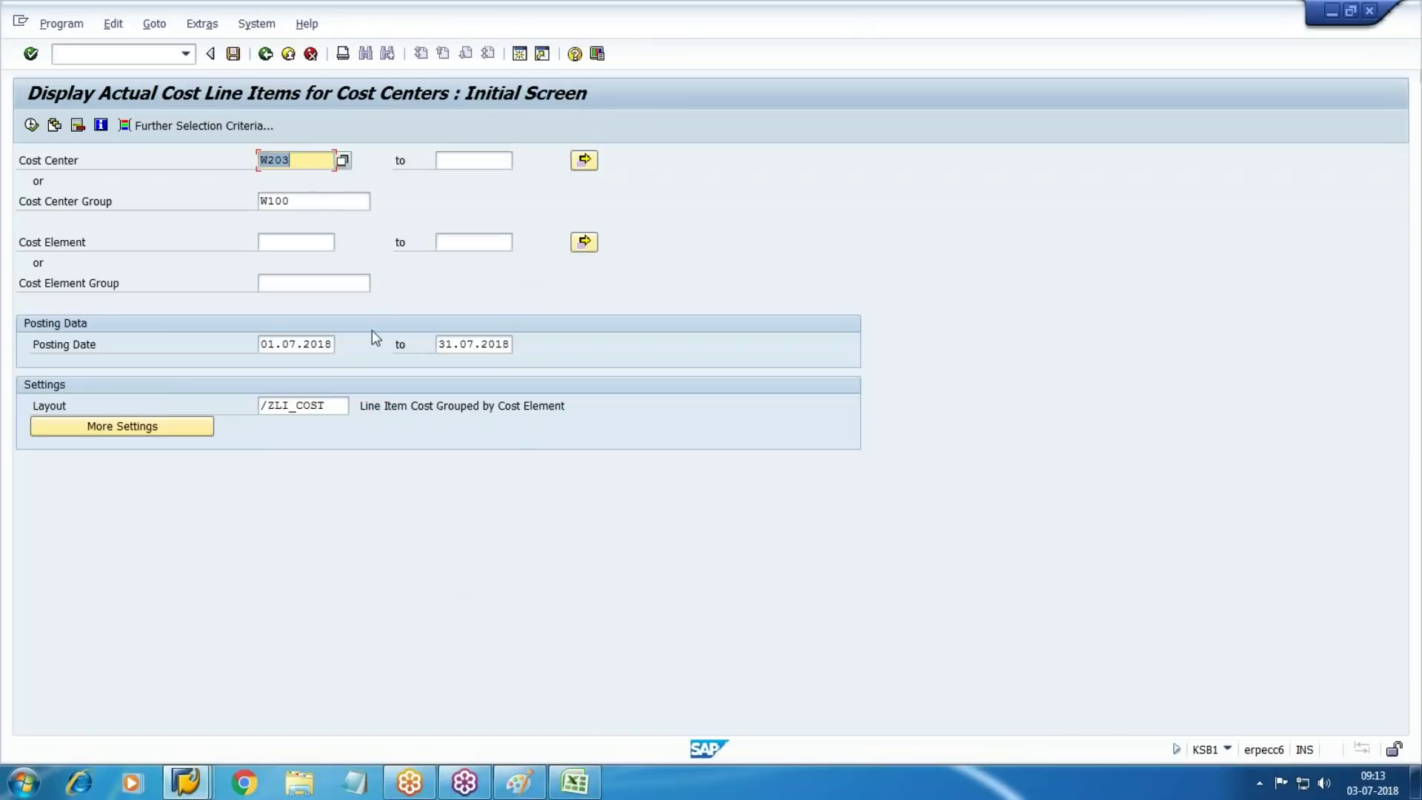
pyautogui.press('Delete')
pyautogui.click(30, 124)
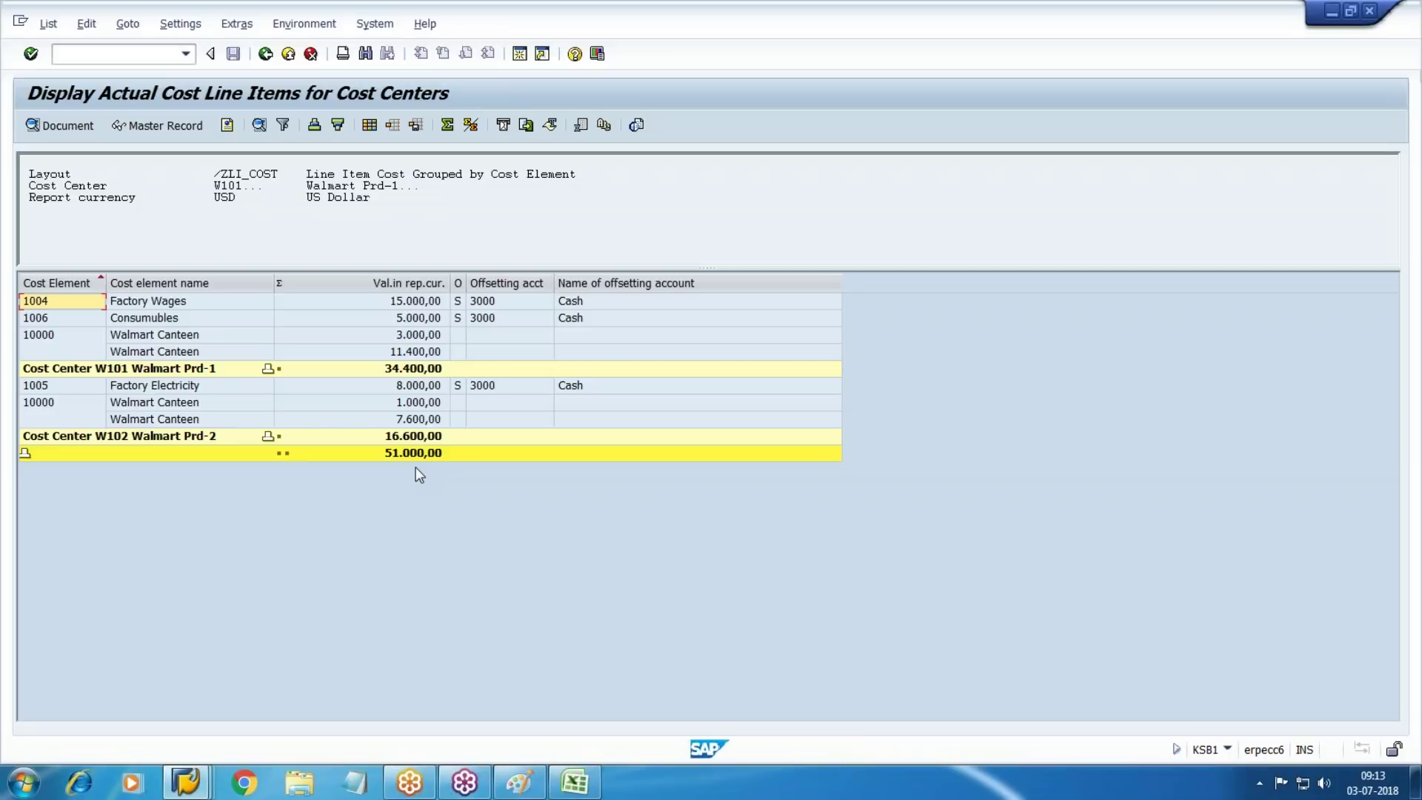
# Highlight the Walmart Canteen receipts 3.000,00, 11.400,00, 1.000,00 and 7.600,00, then open Change Layout
pyautogui.click(157, 334)
pyautogui.click(154, 353)
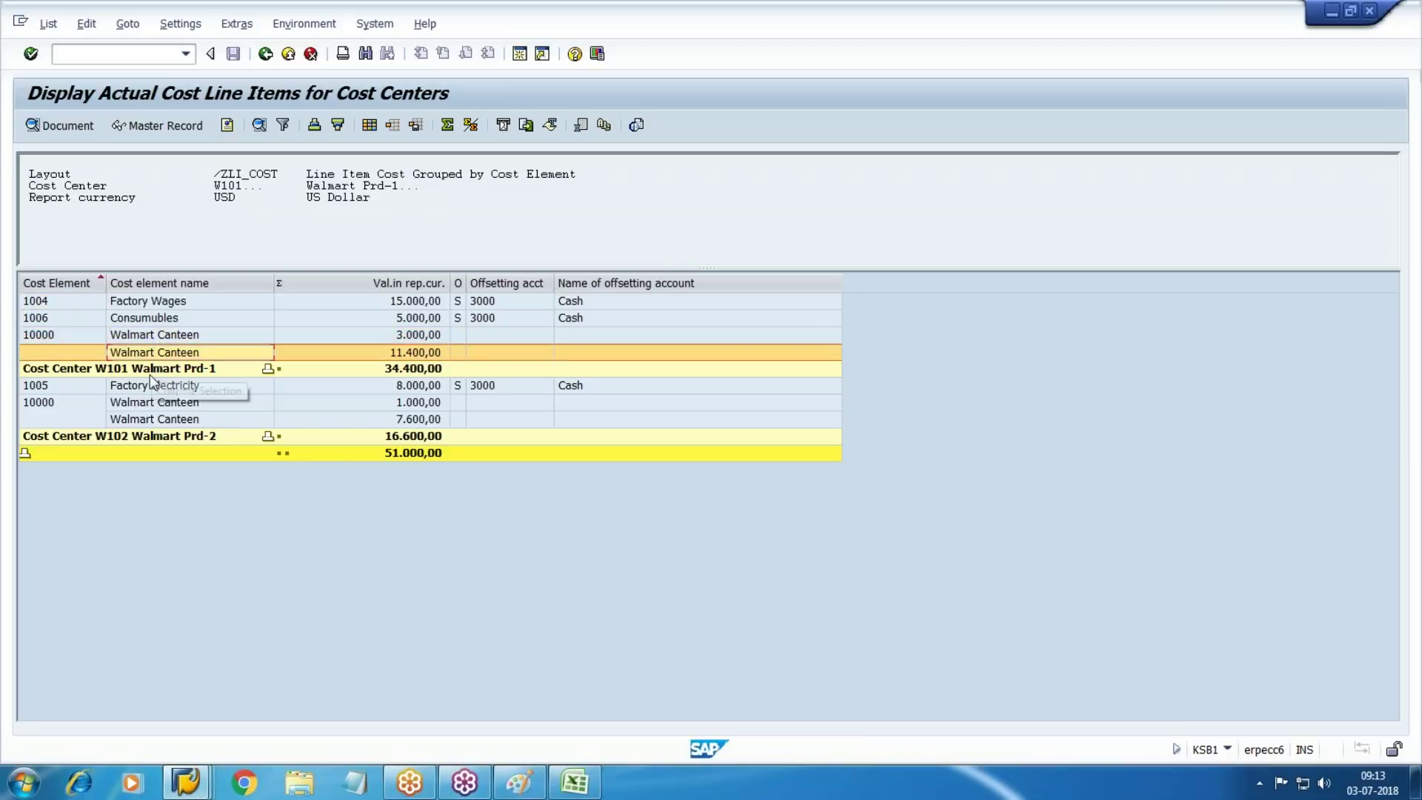
pyautogui.click(153, 402)
pyautogui.click(159, 419)
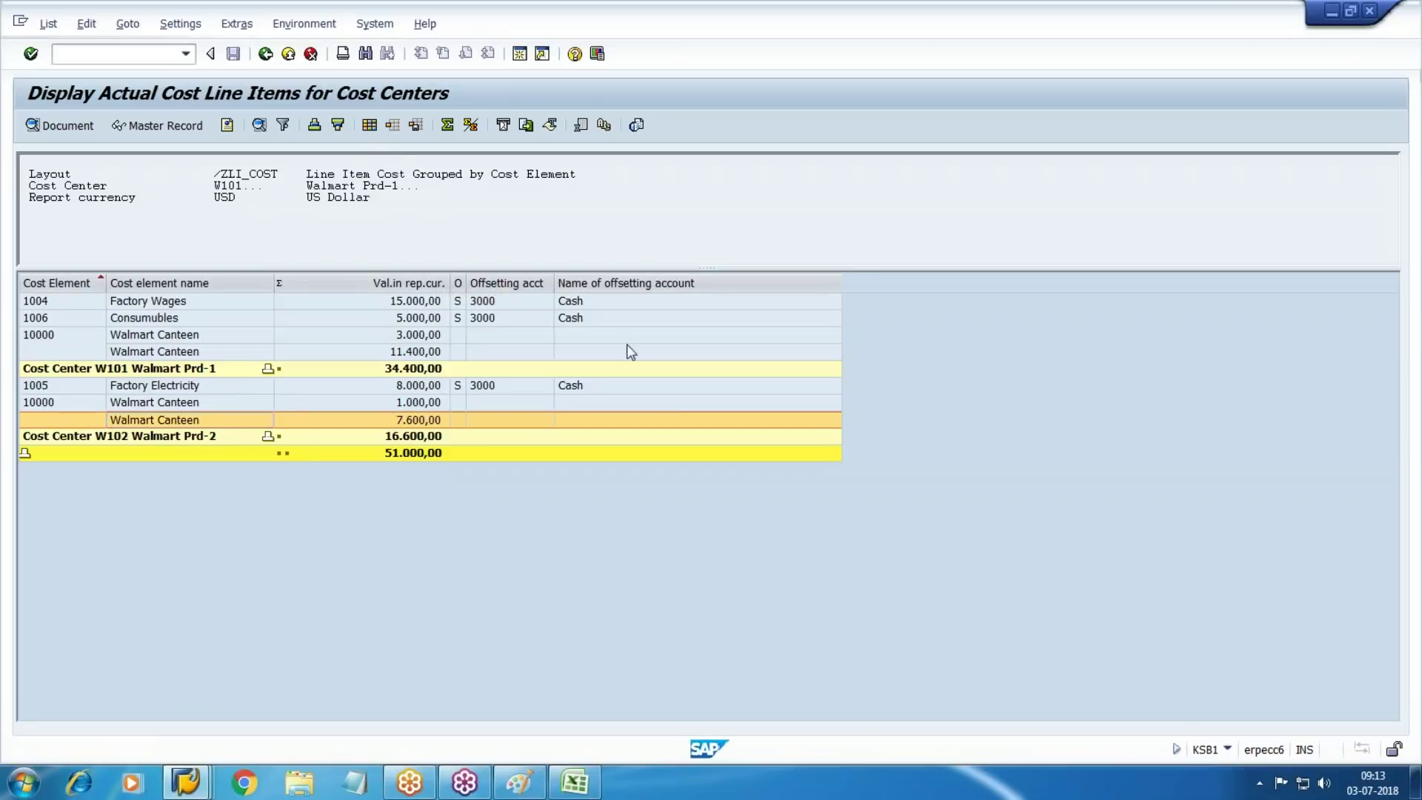
pyautogui.hotkey('ctrl', 'F8')
pyautogui.click(392, 584)
# Add Business Transaction and Posting Date to the displayed columns and apply the layout
pyautogui.click(314, 416)
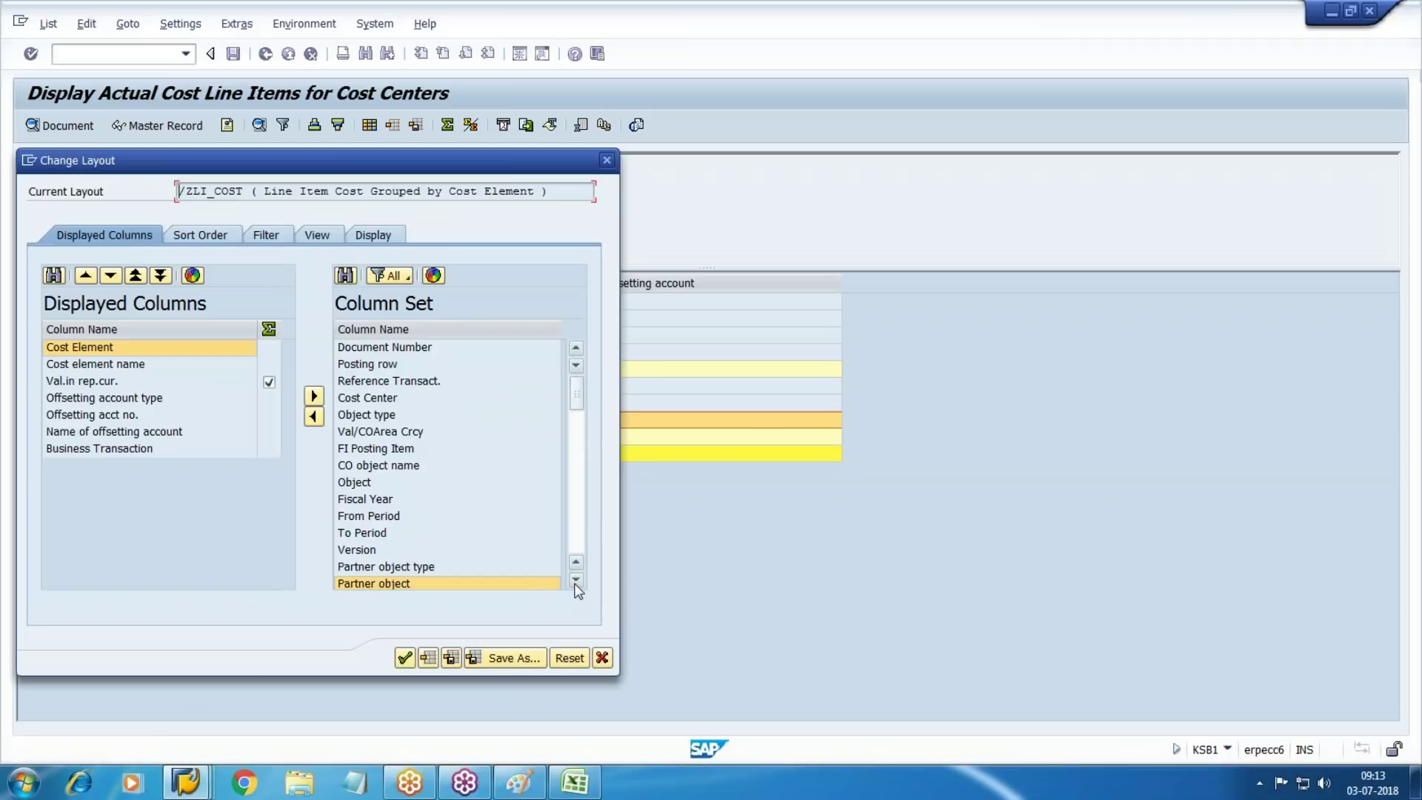
pyautogui.scroll(-1, 571, 584)
pyautogui.click(365, 567)
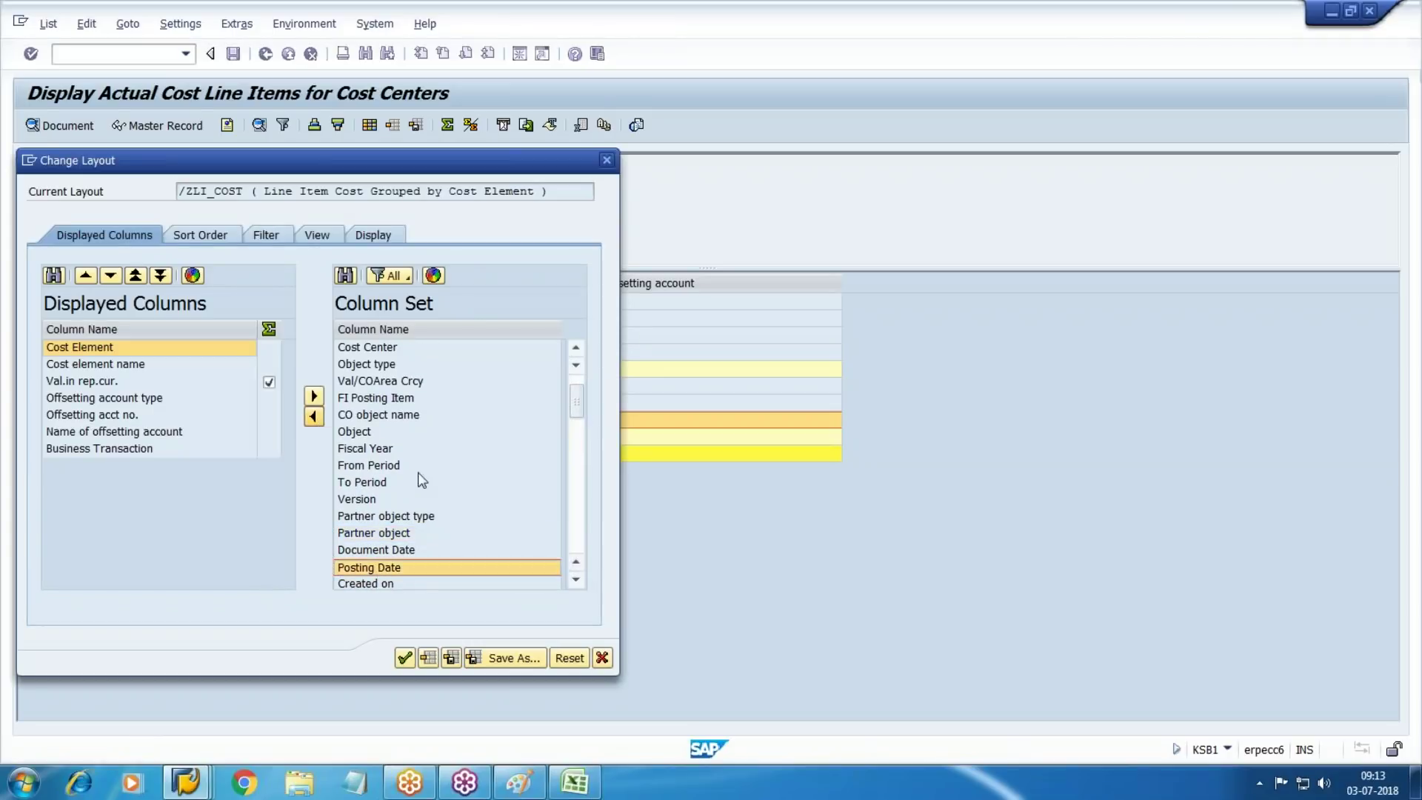
pyautogui.click(314, 417)
pyautogui.click(405, 657)
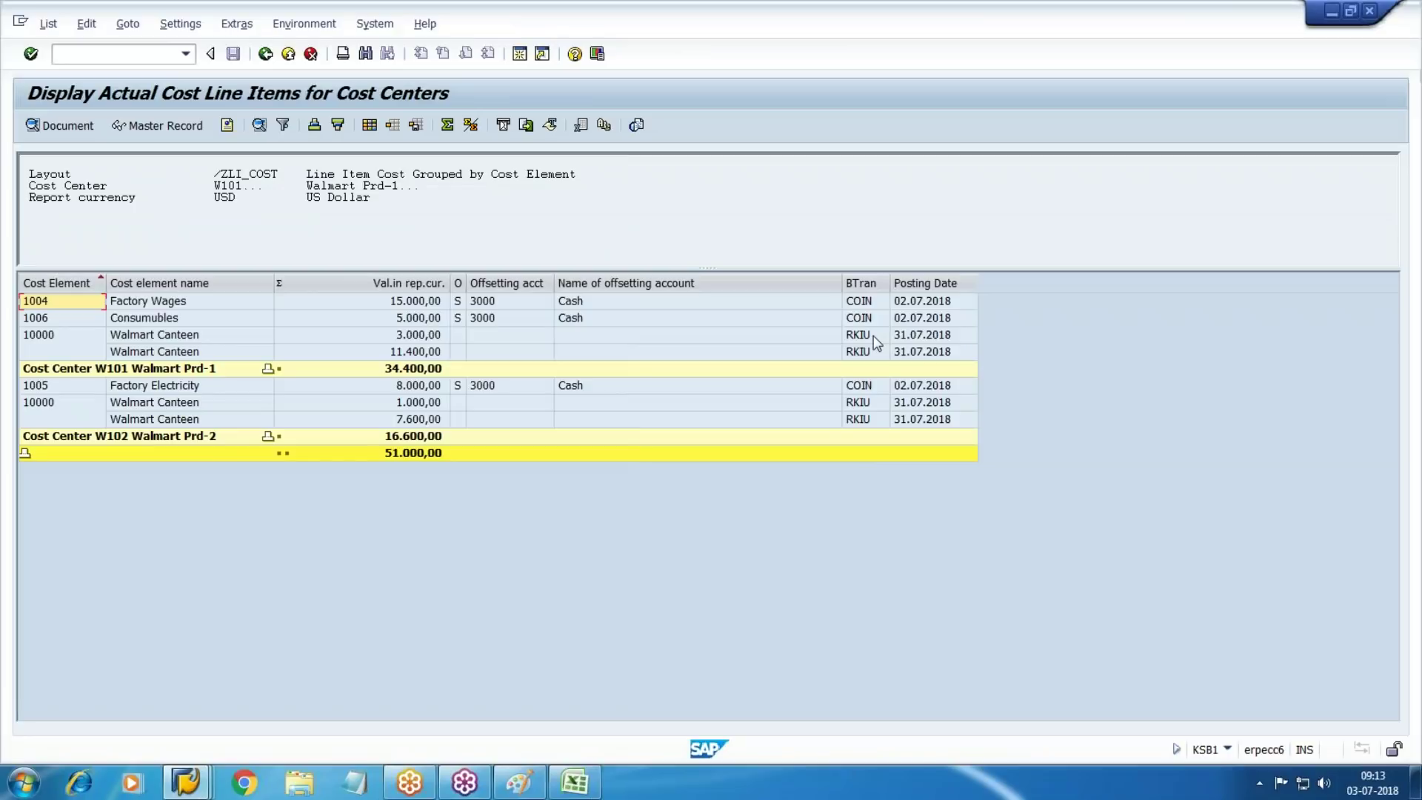
# Check that the four canteen receipts are RKIU postings dated 31.07.2018
pyautogui.click(905, 335)
pyautogui.click(916, 352)
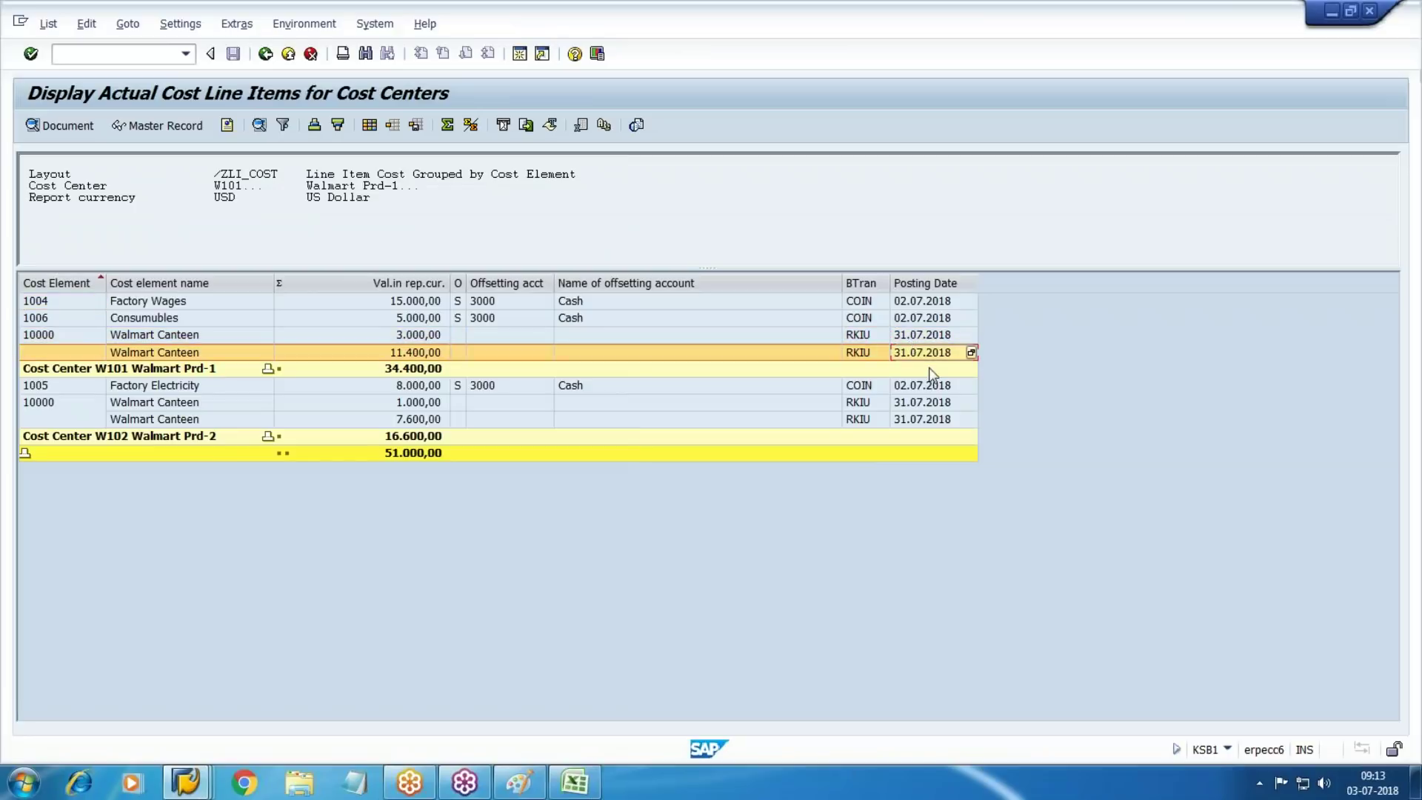
pyautogui.click(918, 408)
pyautogui.click(923, 421)
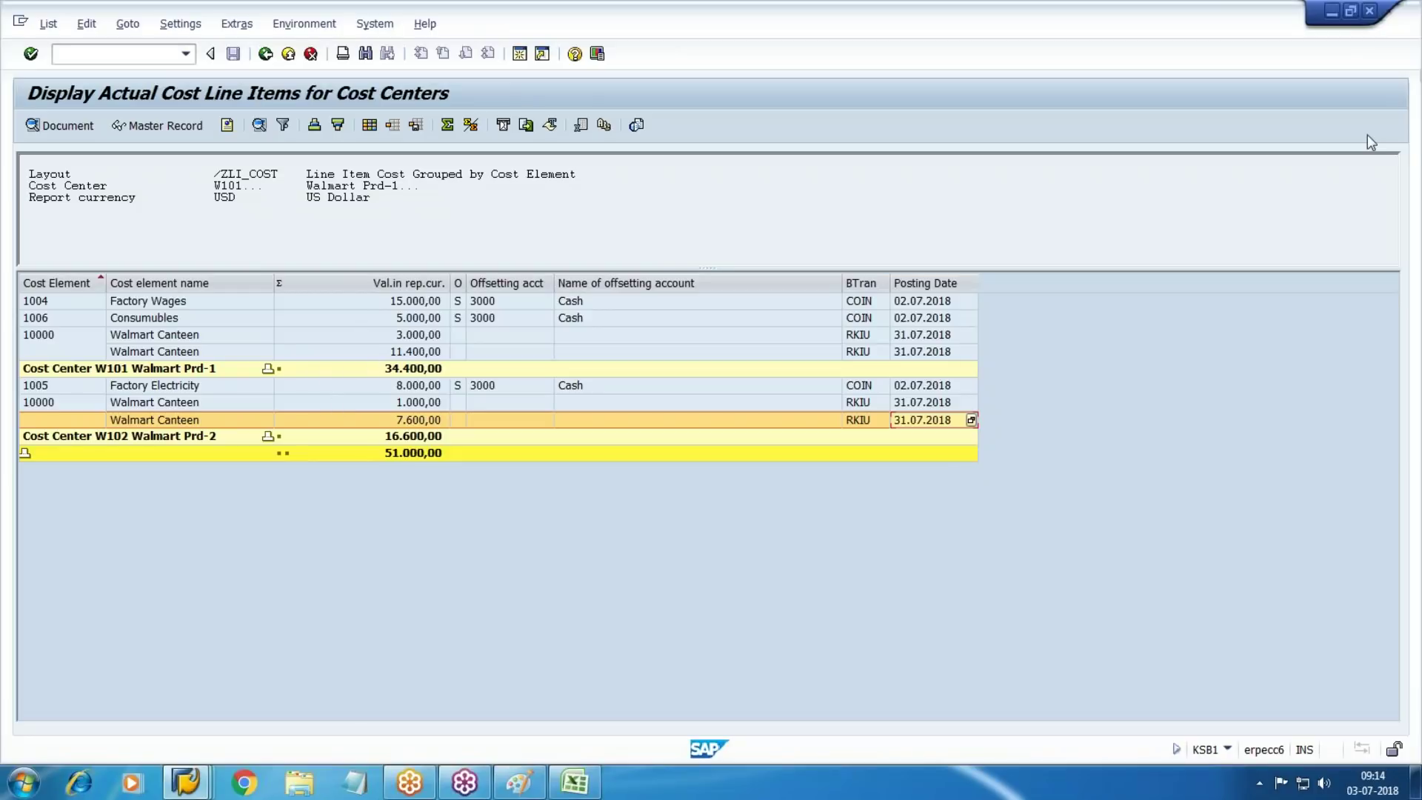
pyautogui.click(1409, 43)
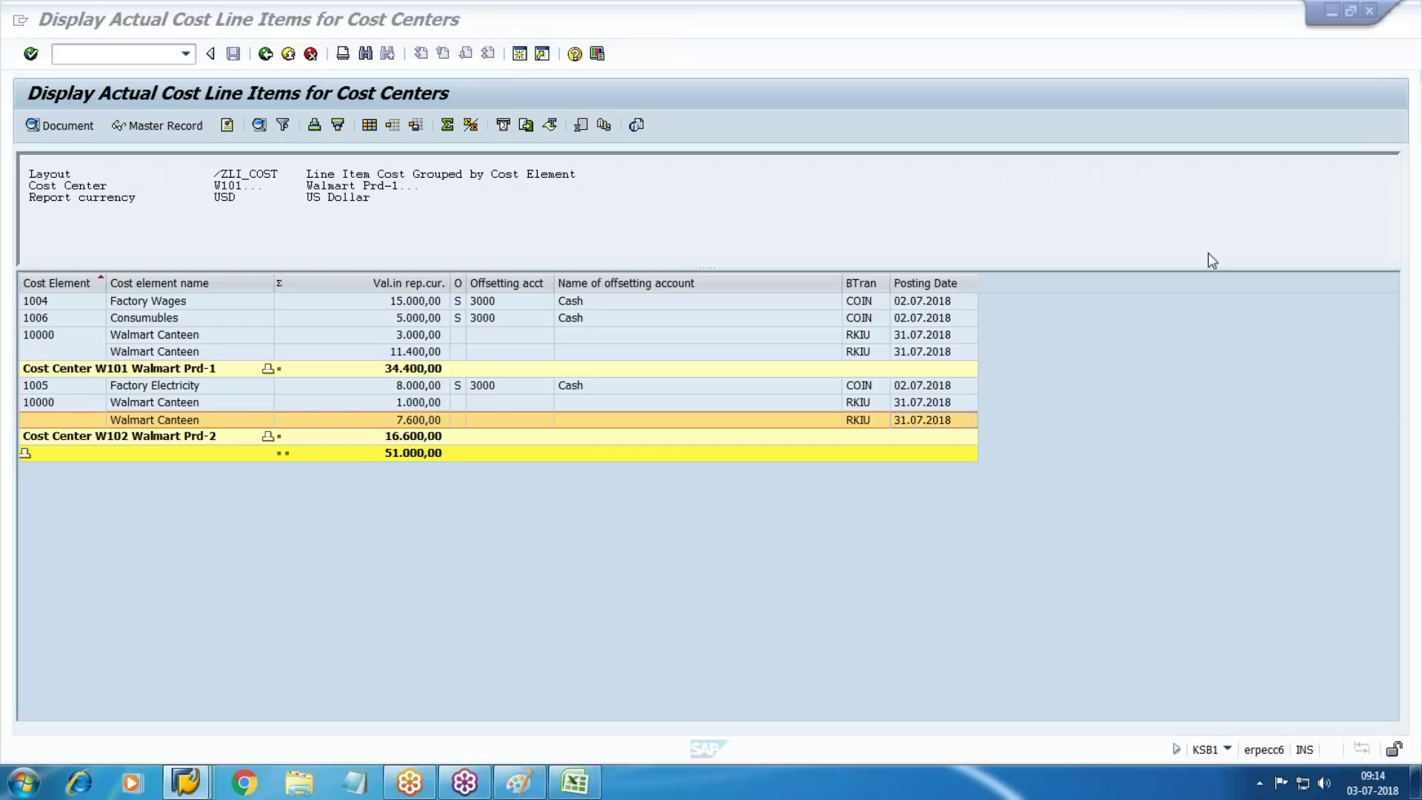